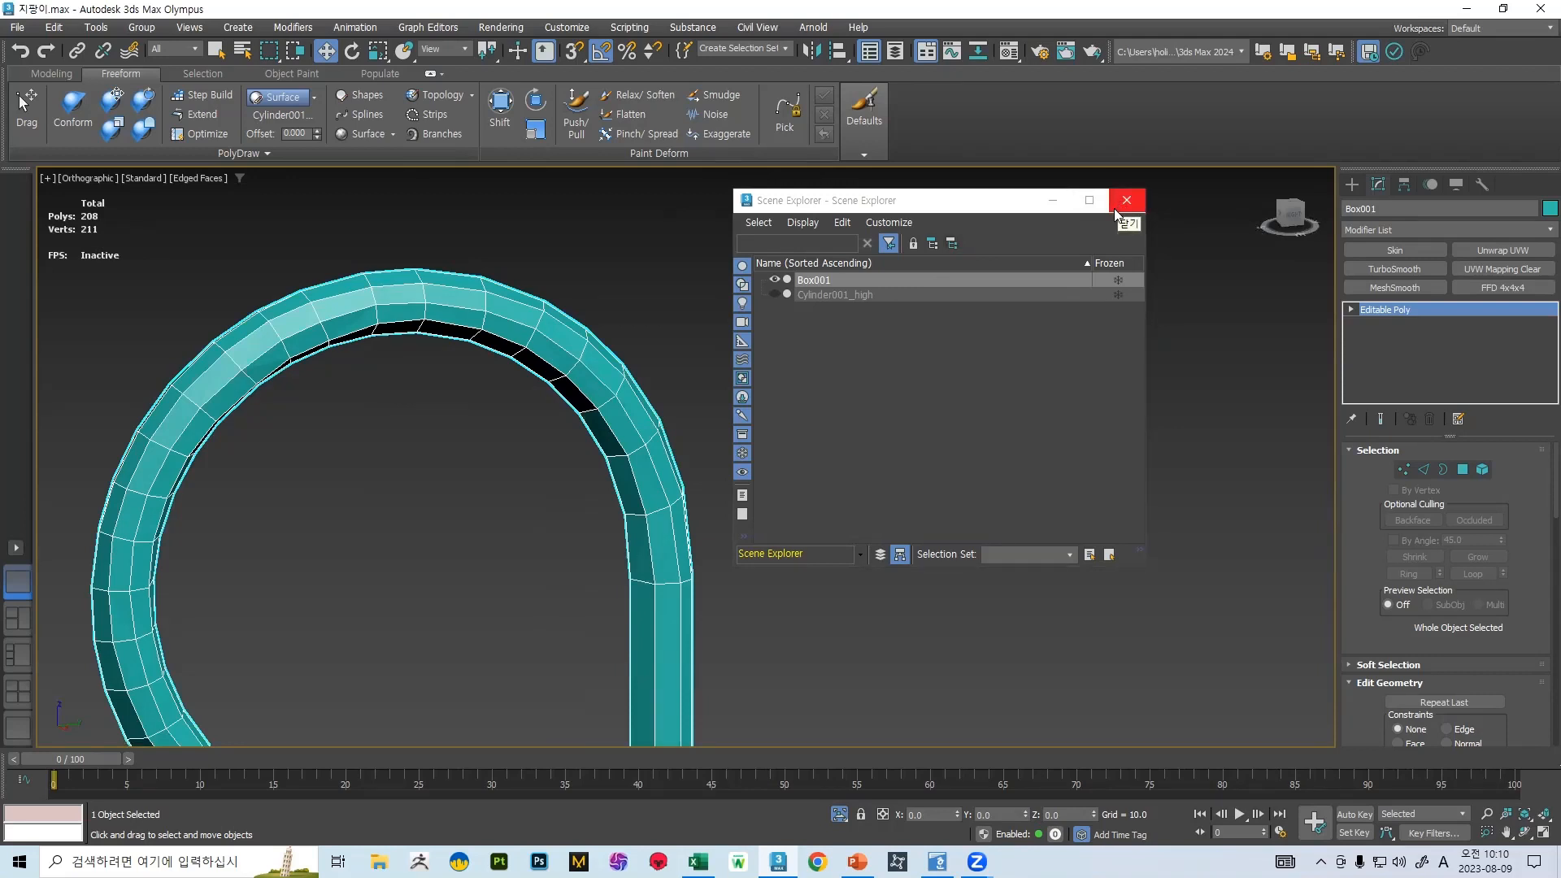
# - Close the Scene Explorer window to clear the view of the cane model
pyautogui.click(1125, 209)
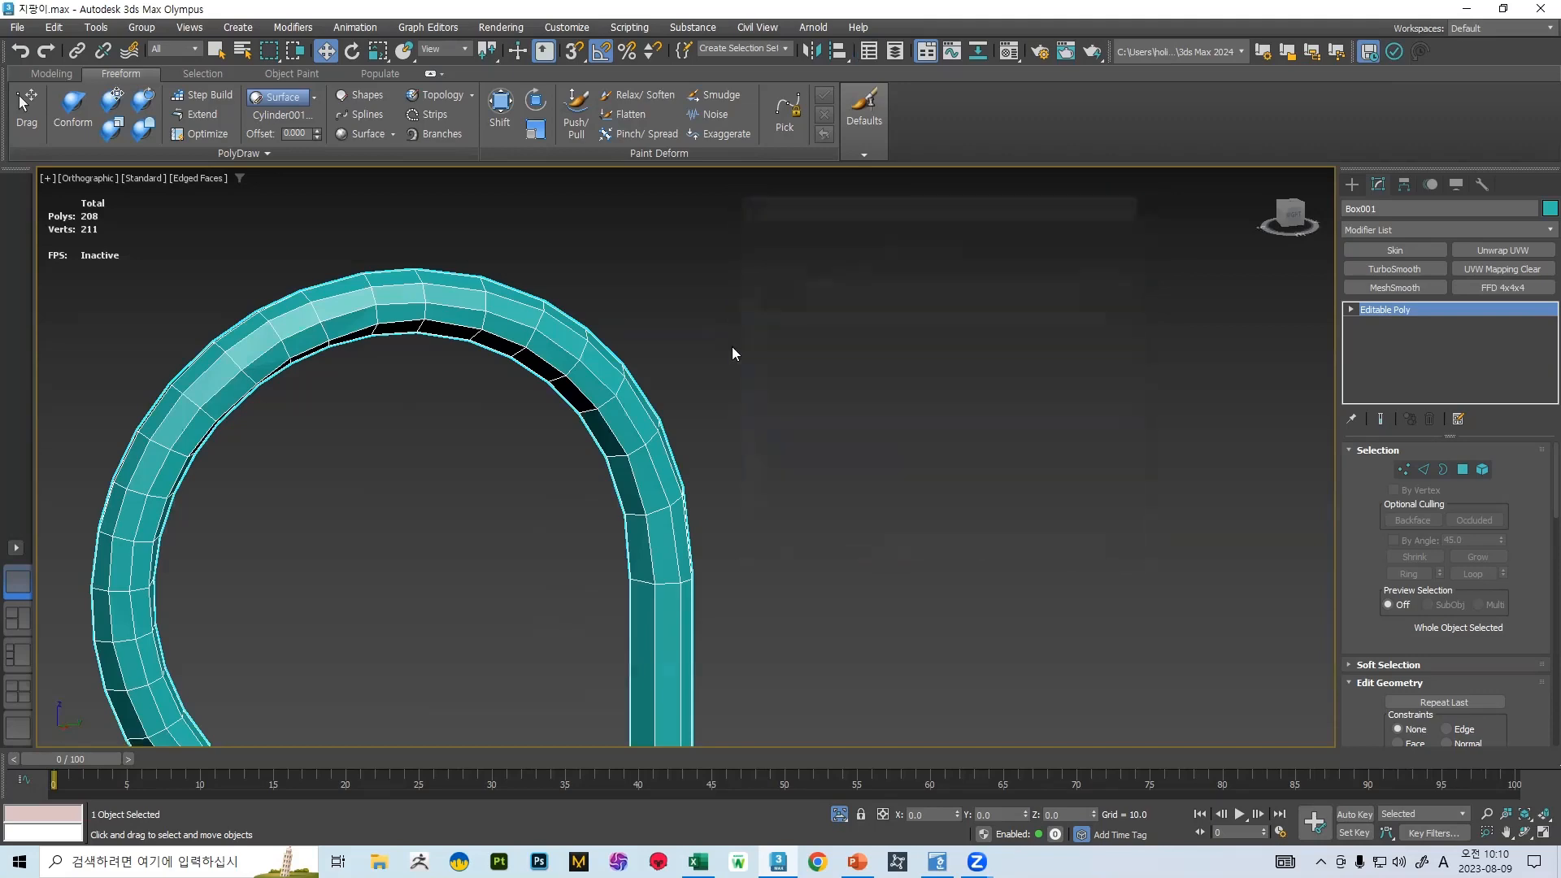
pyautogui.scroll(-3, 732, 347)
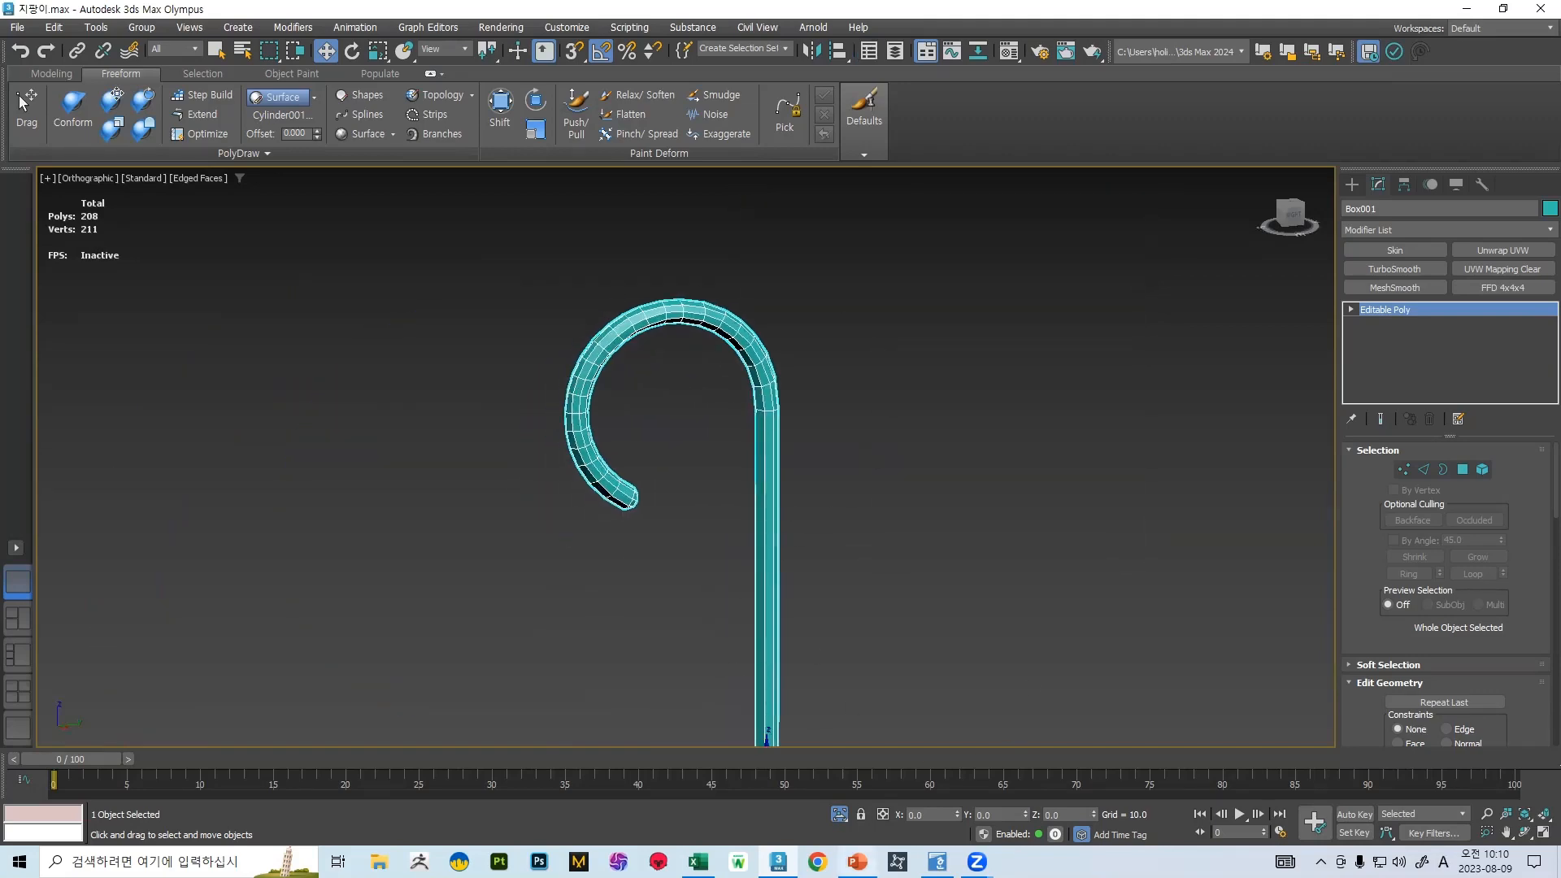
# - Switch to the PowerPoint lecture deck and open slide 15 with the overview of the object production stages
pyautogui.click(857, 861)
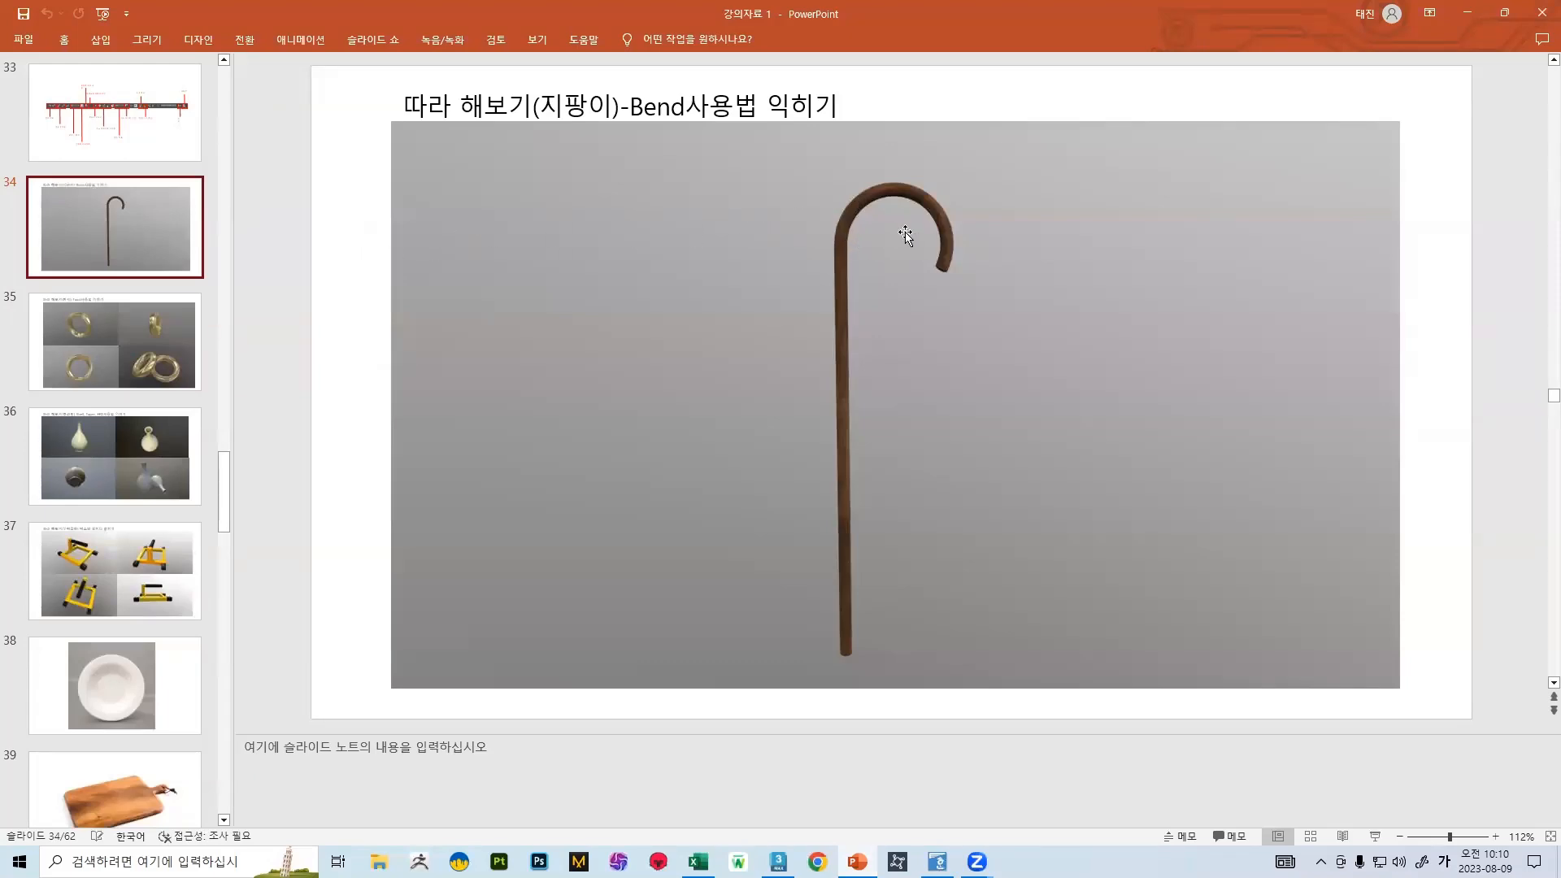
pyautogui.scroll(4, 919, 228)
pyautogui.scroll(-5, 932, 218)
pyautogui.click(124, 548)
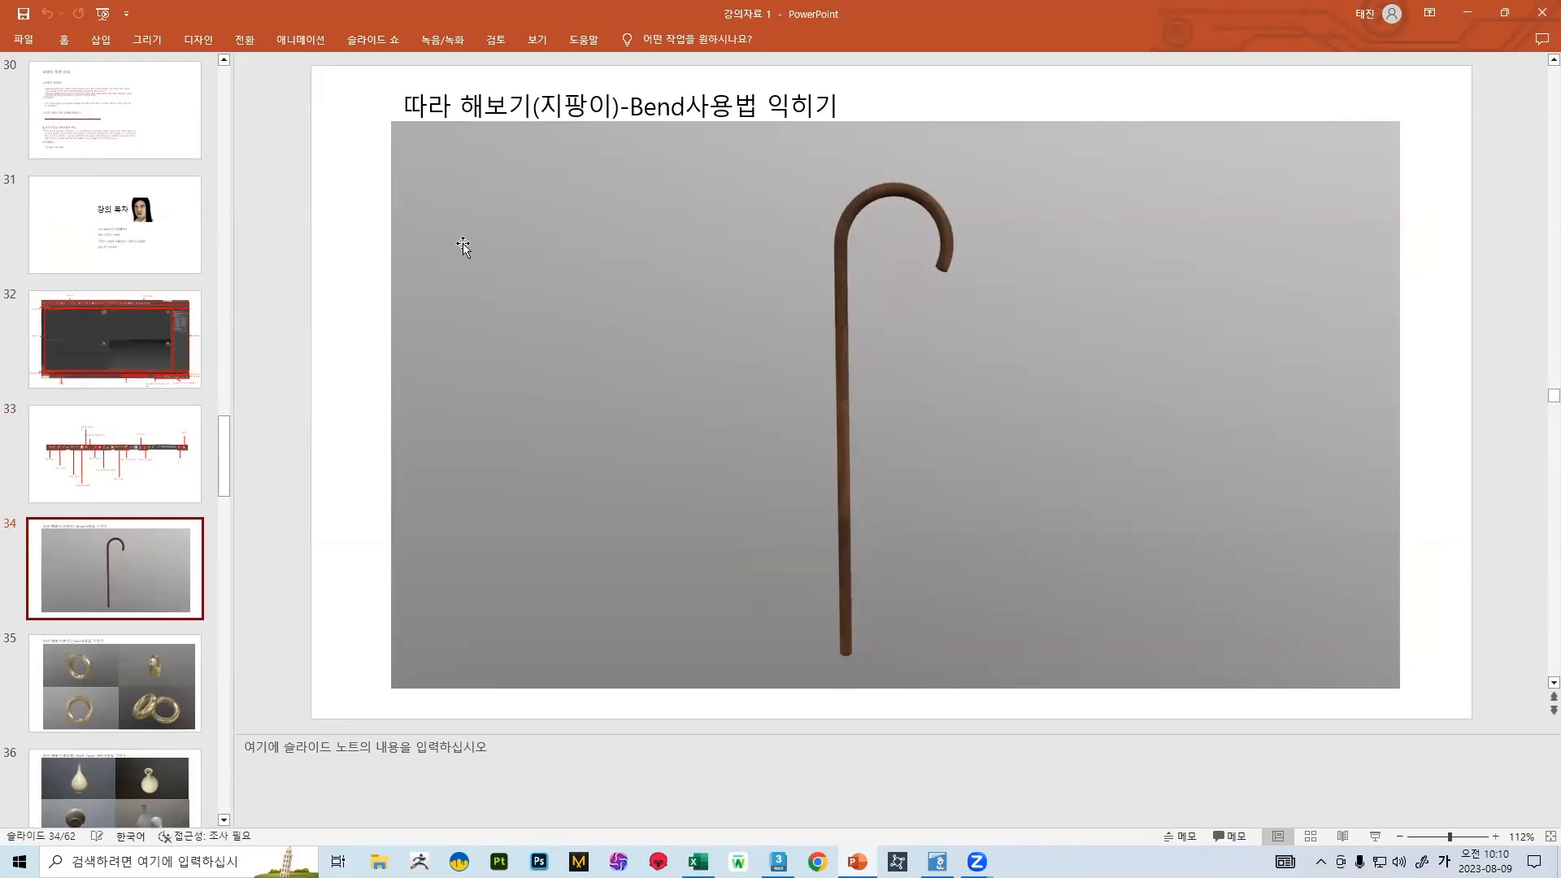
pyautogui.scroll(-5, 122, 415)
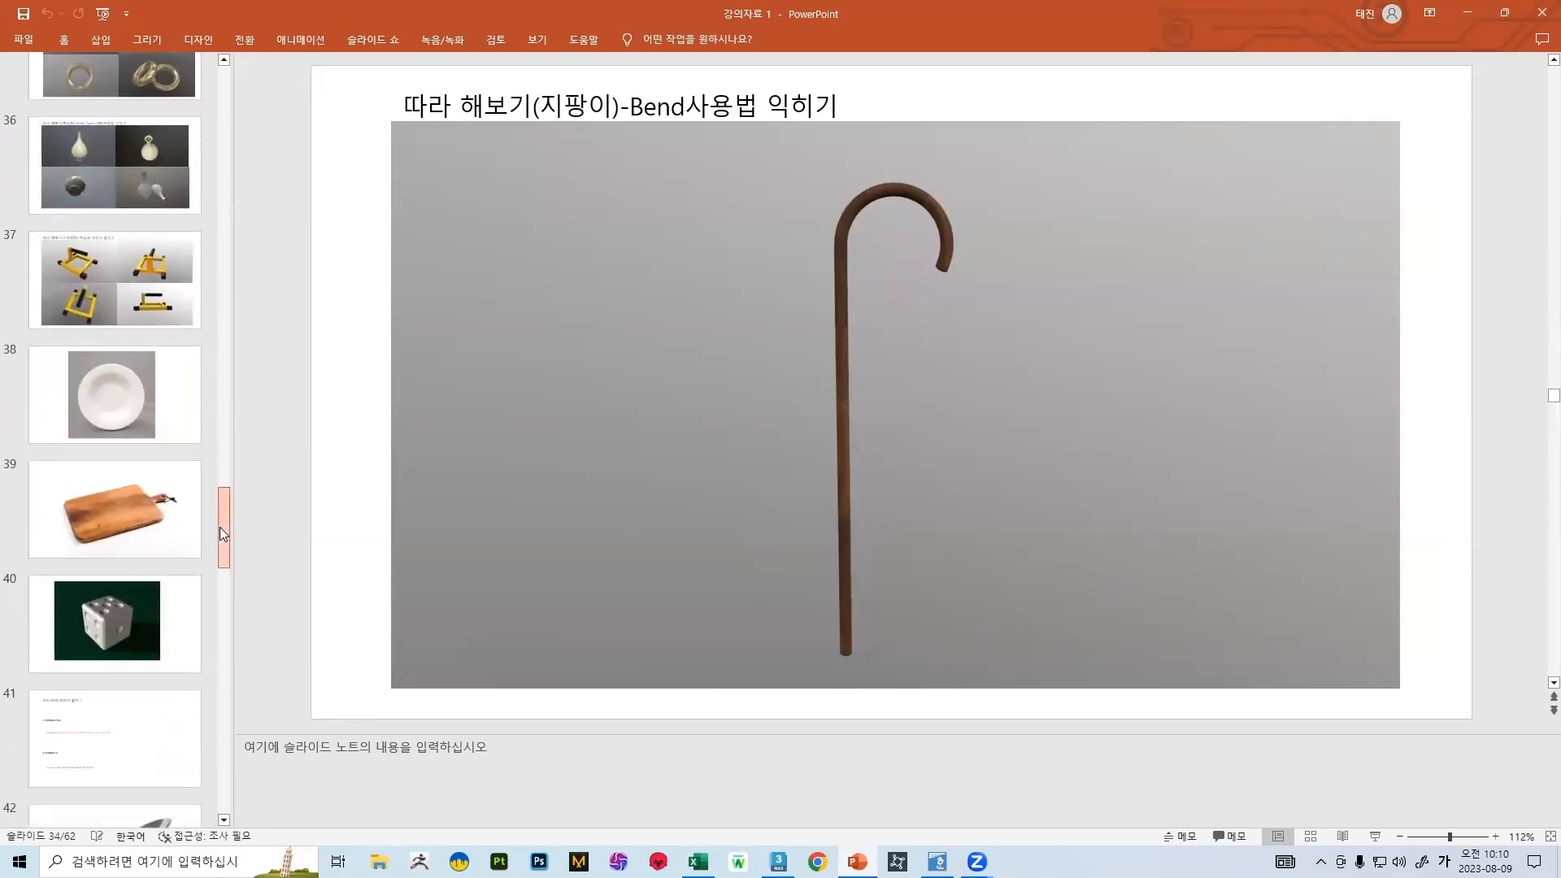
pyautogui.moveTo(223, 533); pyautogui.dragTo(213, 237)
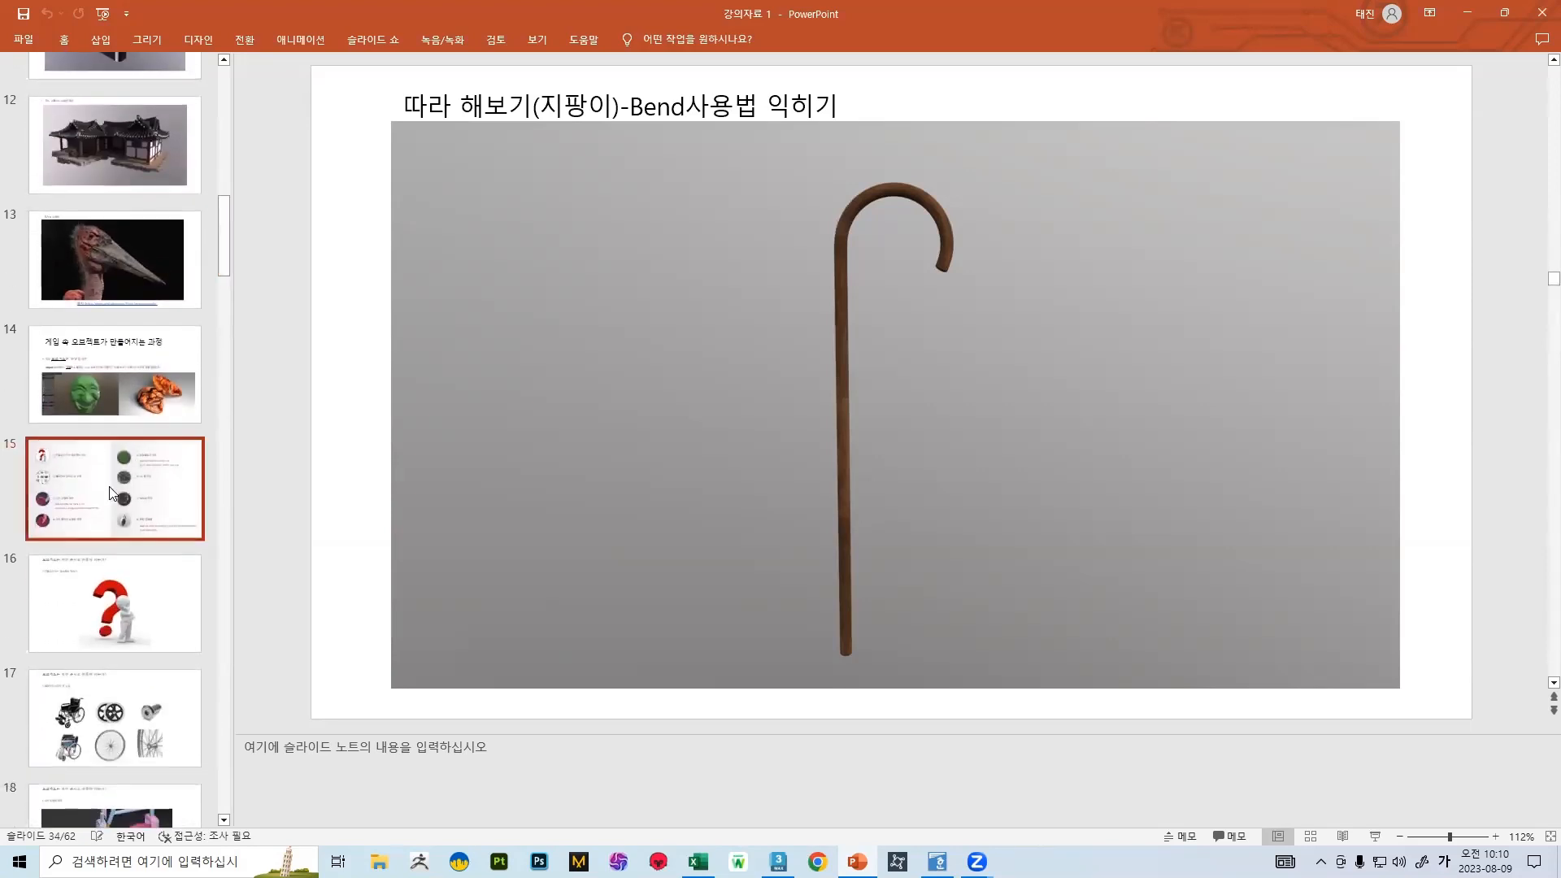
pyautogui.click(113, 494)
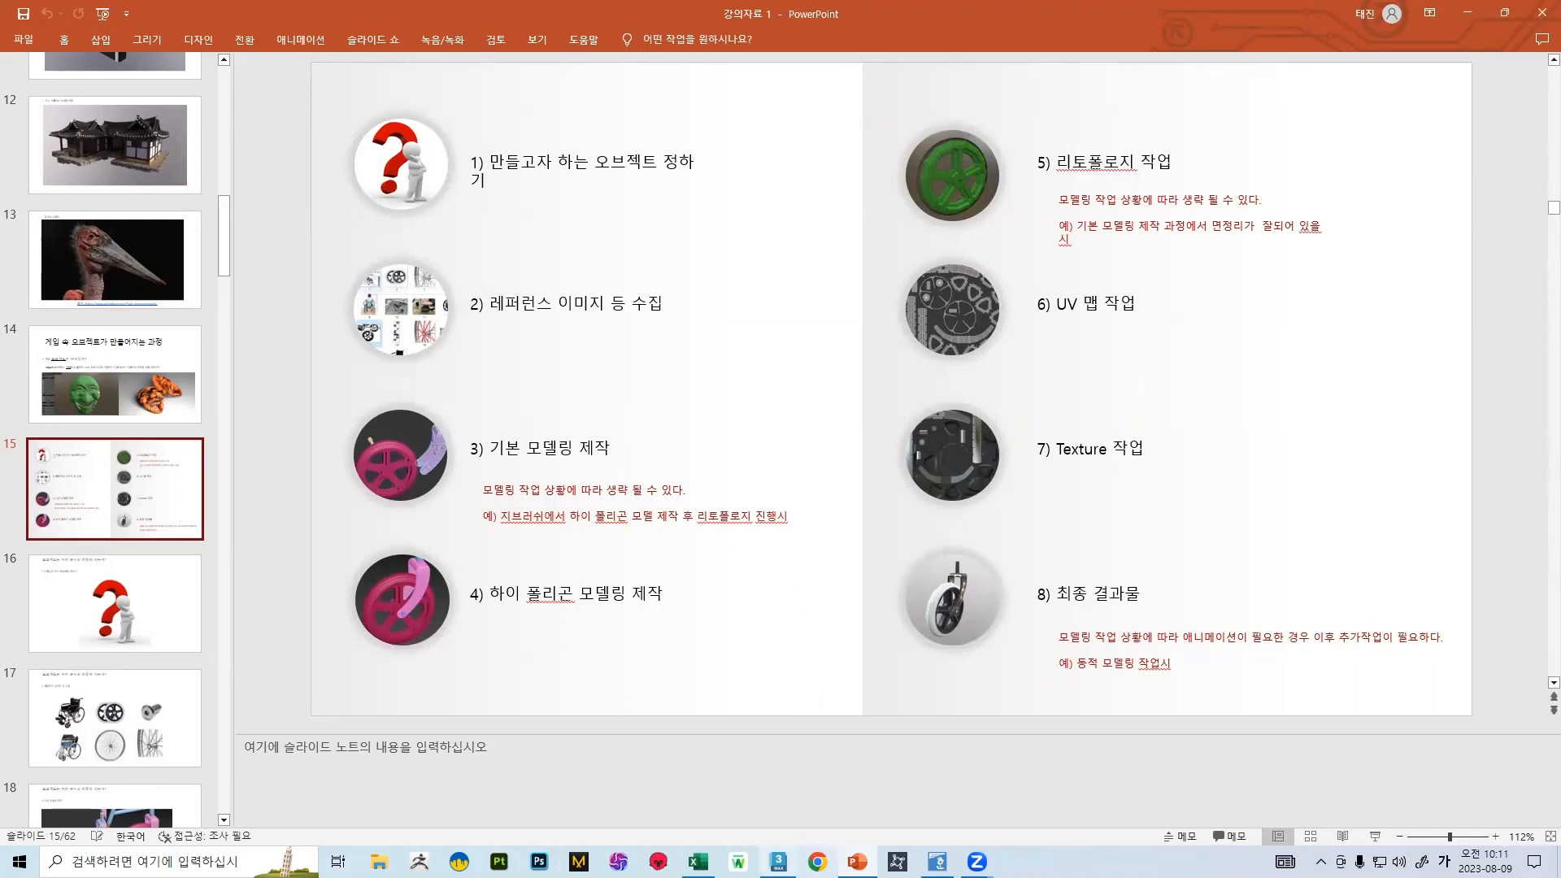
# - Switch back to 3ds Max and add an Unwrap UVW modifier to the cane object Box001
pyautogui.click(778, 862)
pyautogui.moveTo(746, 404); pyautogui.dragTo(548, 326, button='middle')
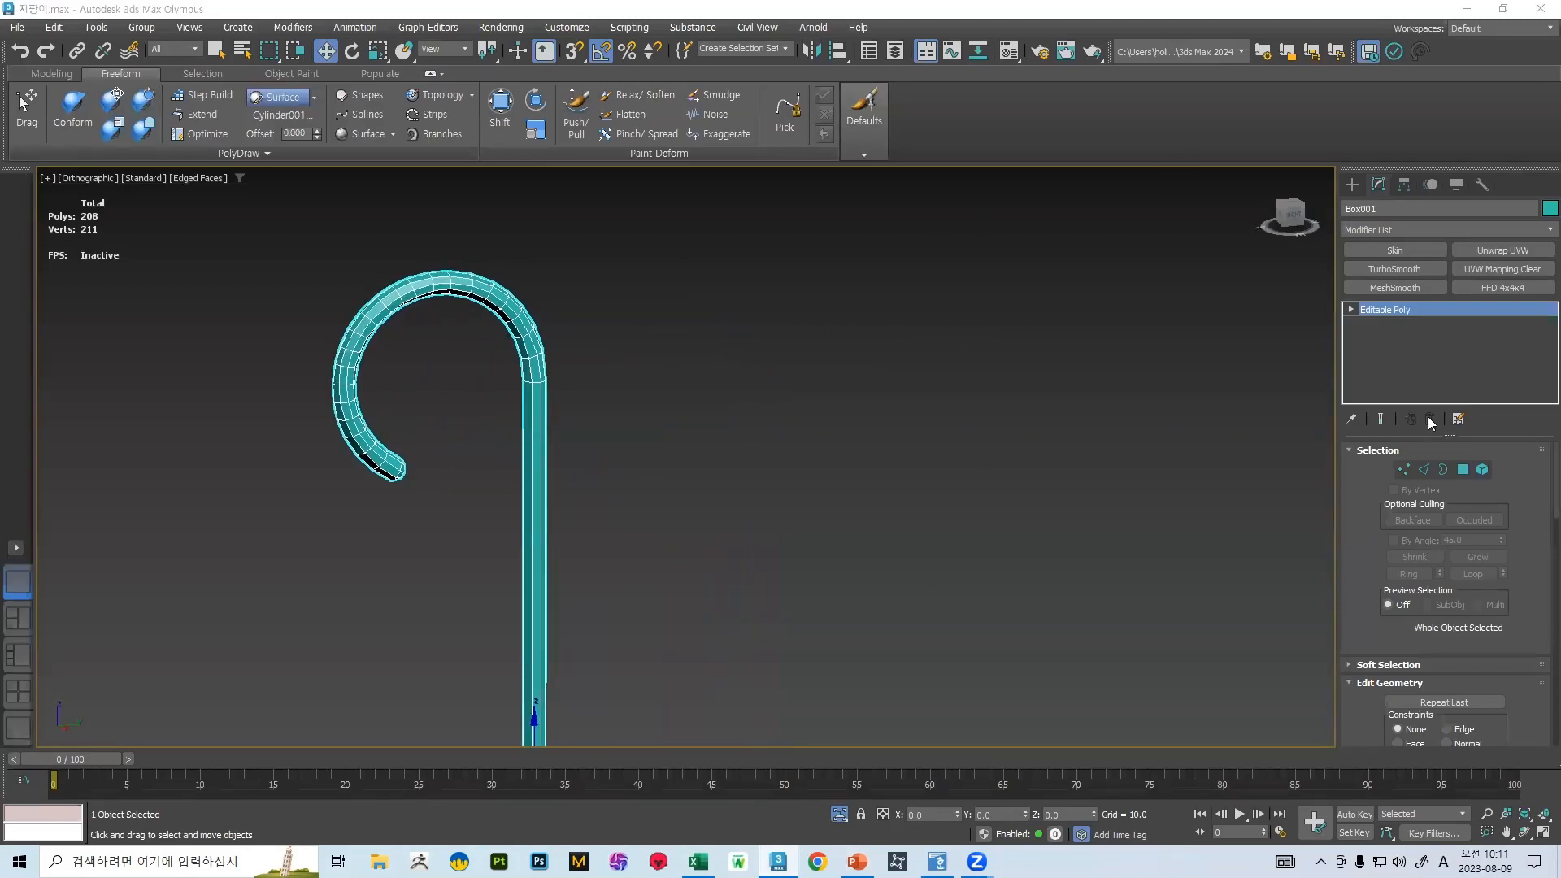
pyautogui.press('f')
pyautogui.scroll(10, 696, 418)
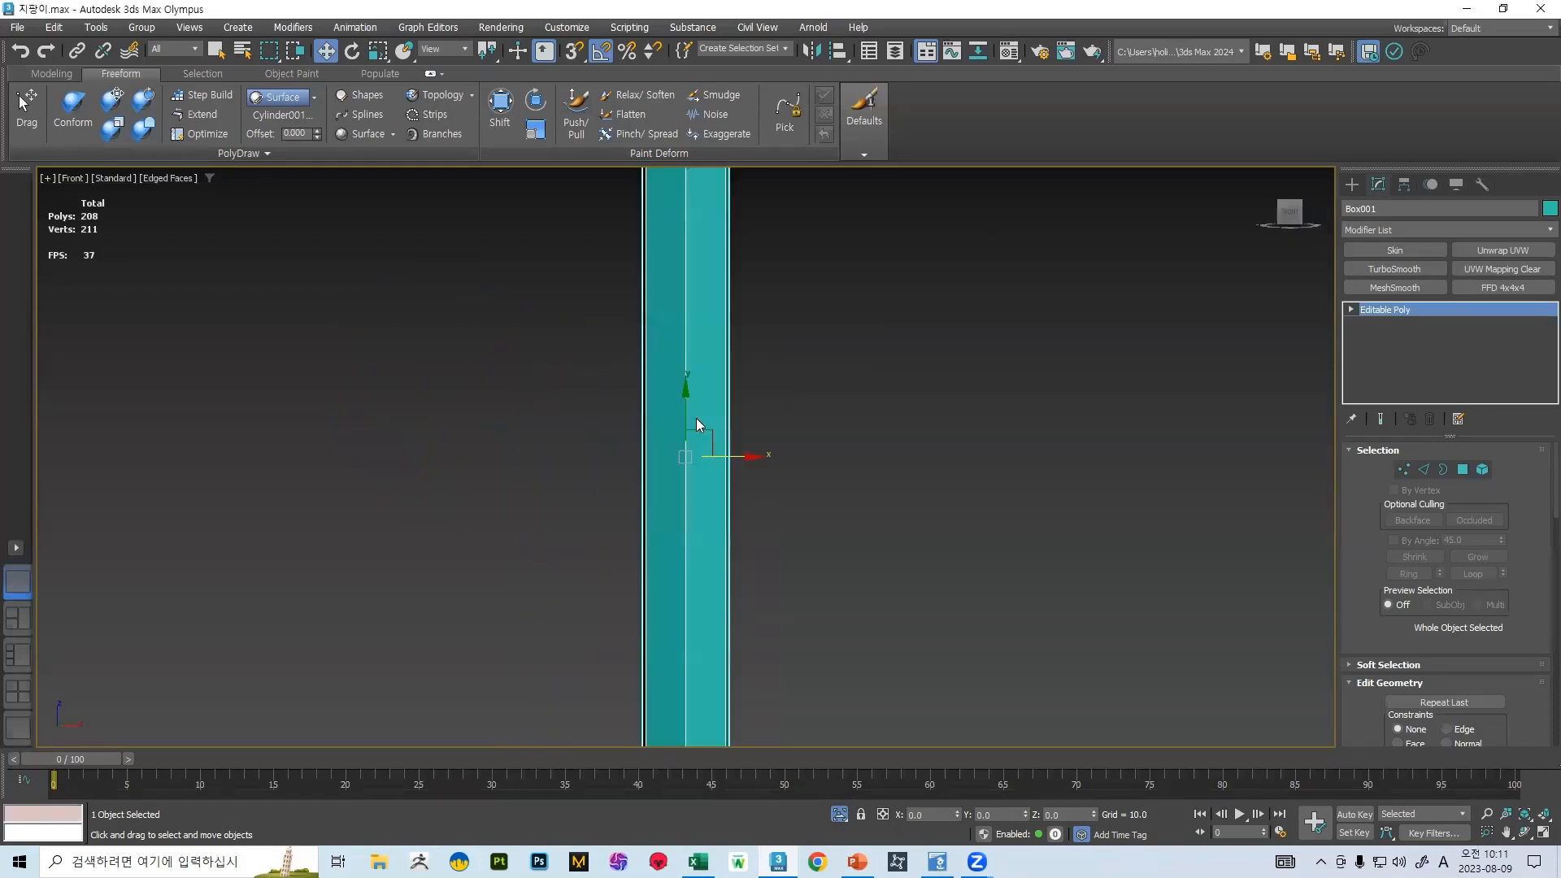
pyautogui.keyDown('alt'); pyautogui.moveTo(687, 418); pyautogui.dragTo(961, 386, button='middle'); pyautogui.keyUp('alt')
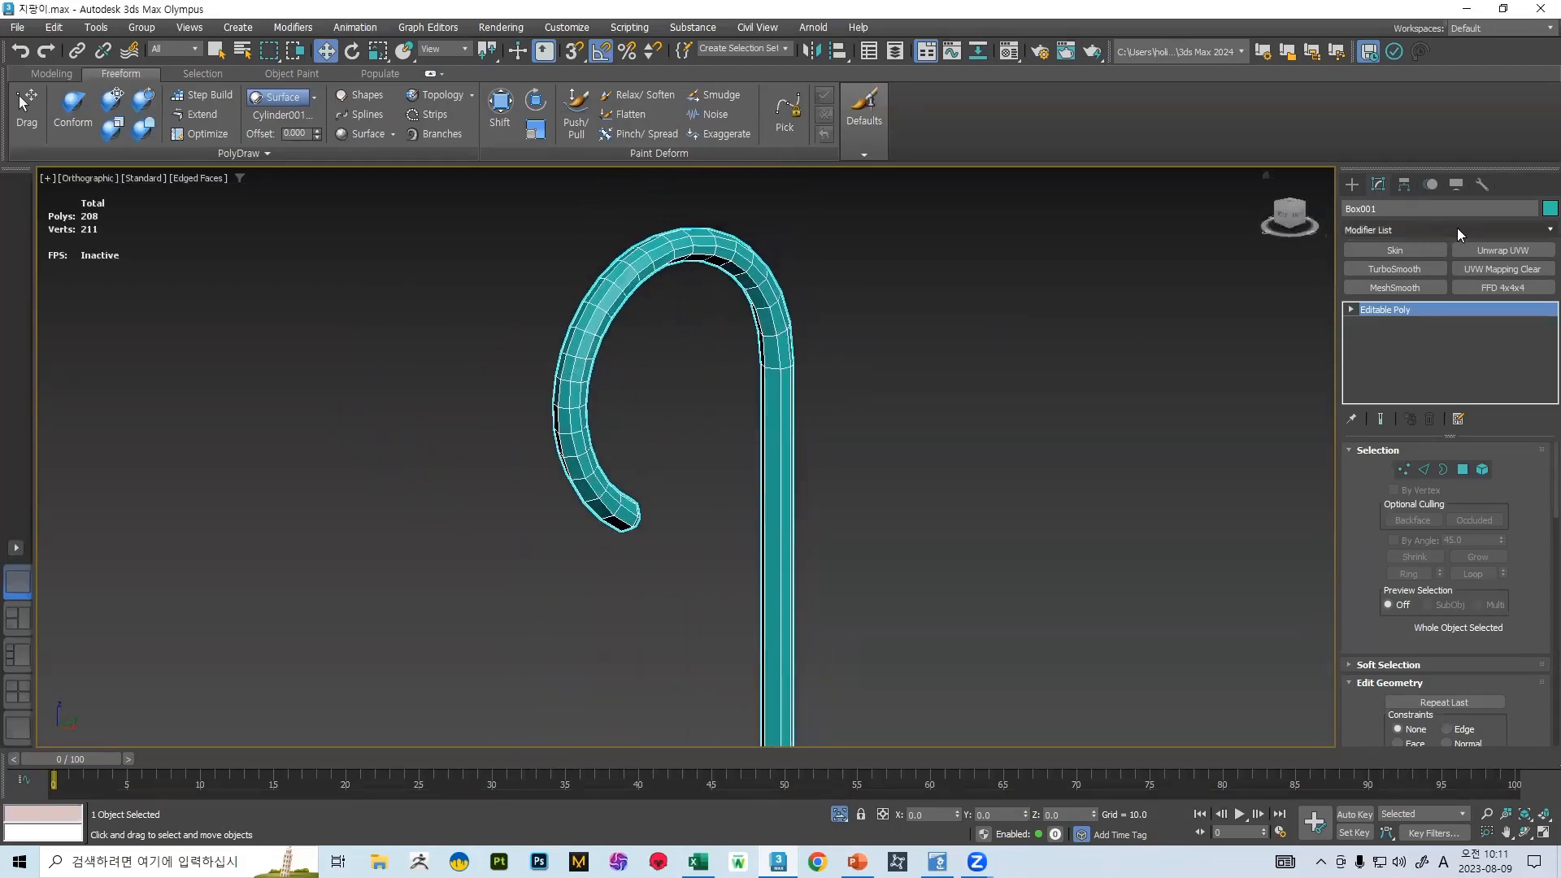
pyautogui.click(1538, 234)
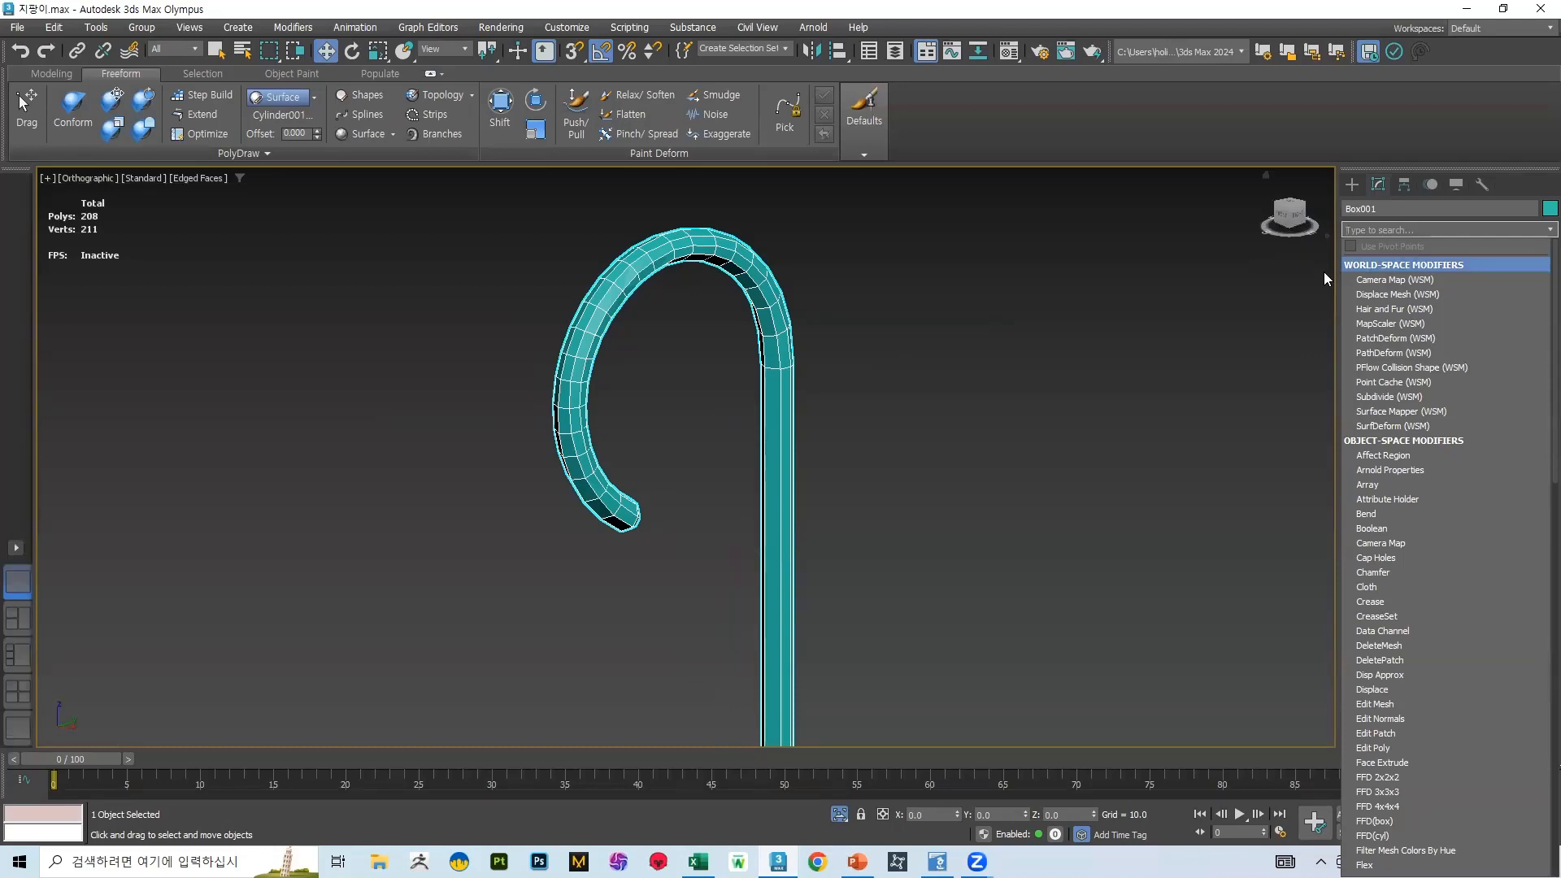
pyautogui.scroll(-2, 1395, 378)
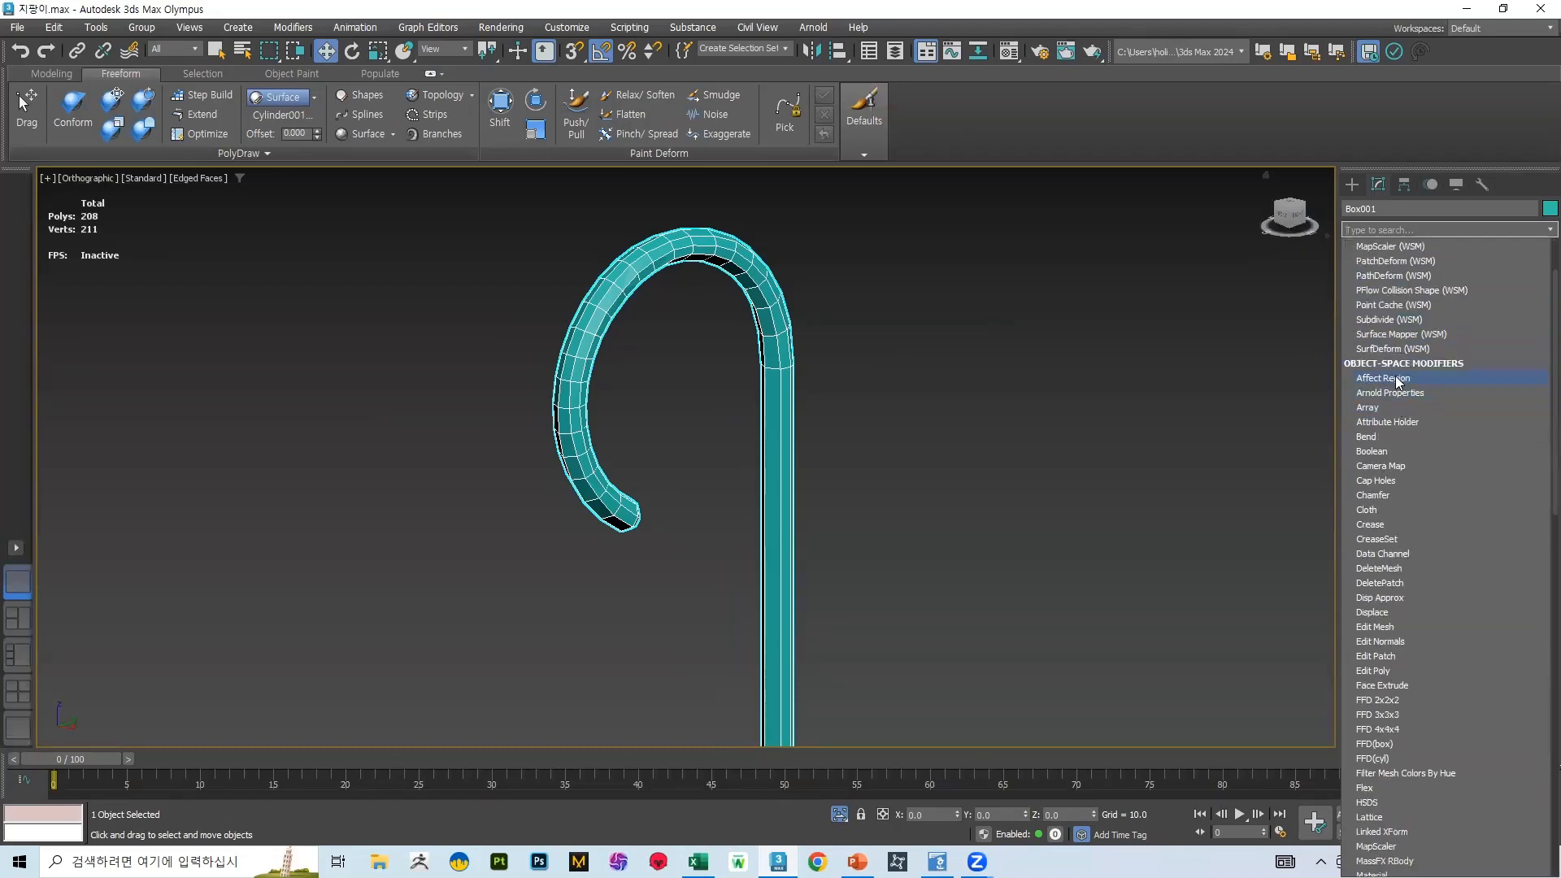
pyautogui.scroll(-13, 1392, 342)
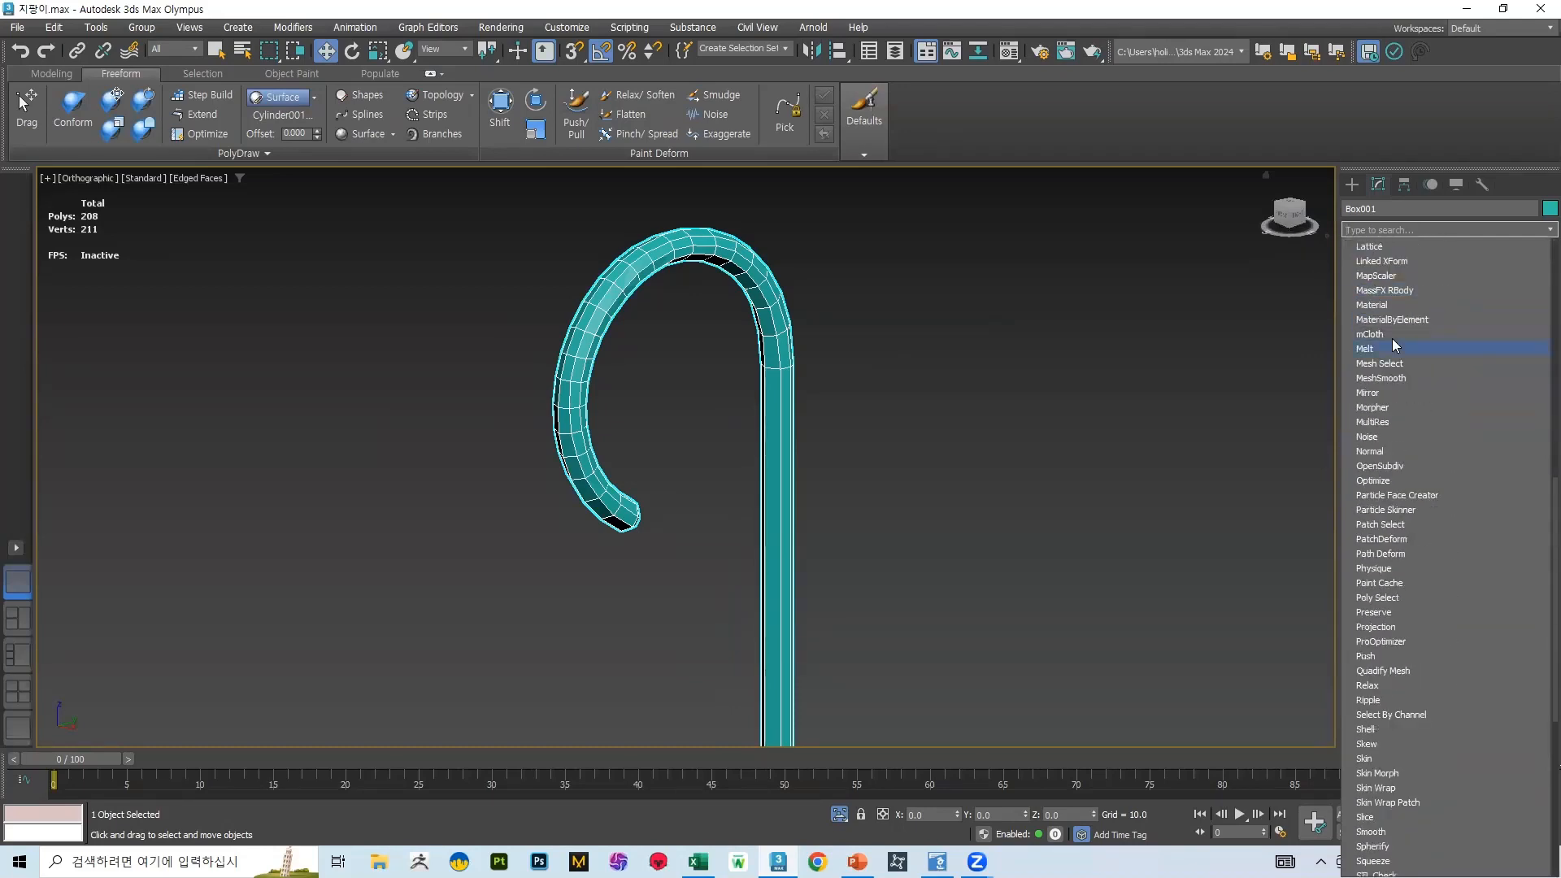
pyautogui.scroll(-10, 1394, 350)
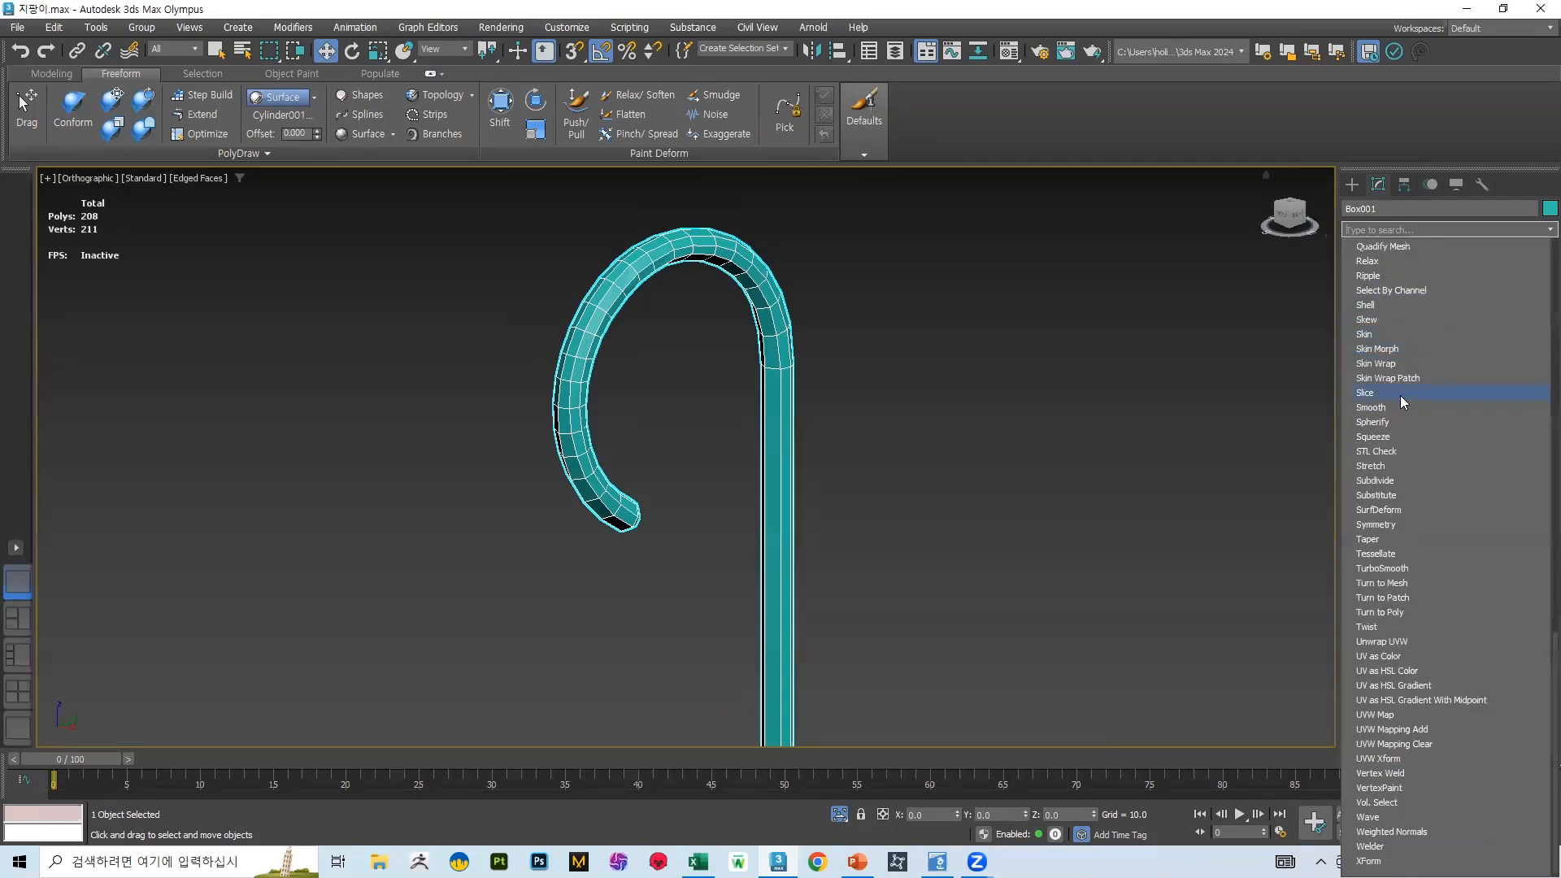
pyautogui.click(1395, 643)
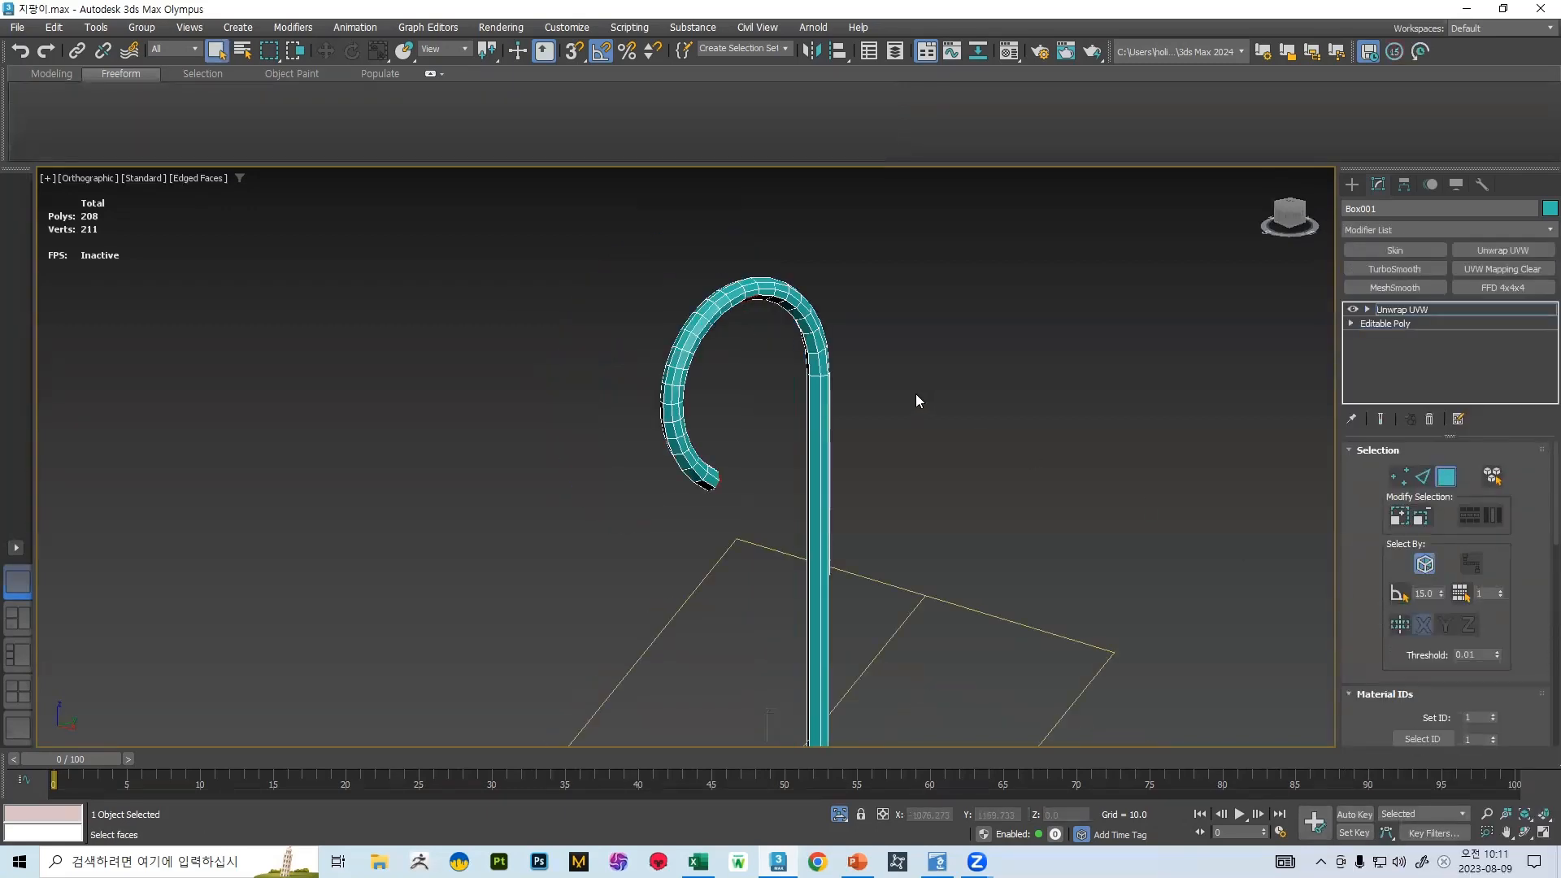
# - Open the UV Editor for the cane to examine its current UV layout
pyautogui.keyDown('alt'); pyautogui.moveTo(944, 383); pyautogui.dragTo(857, 435, button='middle'); pyautogui.keyUp('alt')
pyautogui.click(906, 314)
pyautogui.scroll(-4, 911, 358)
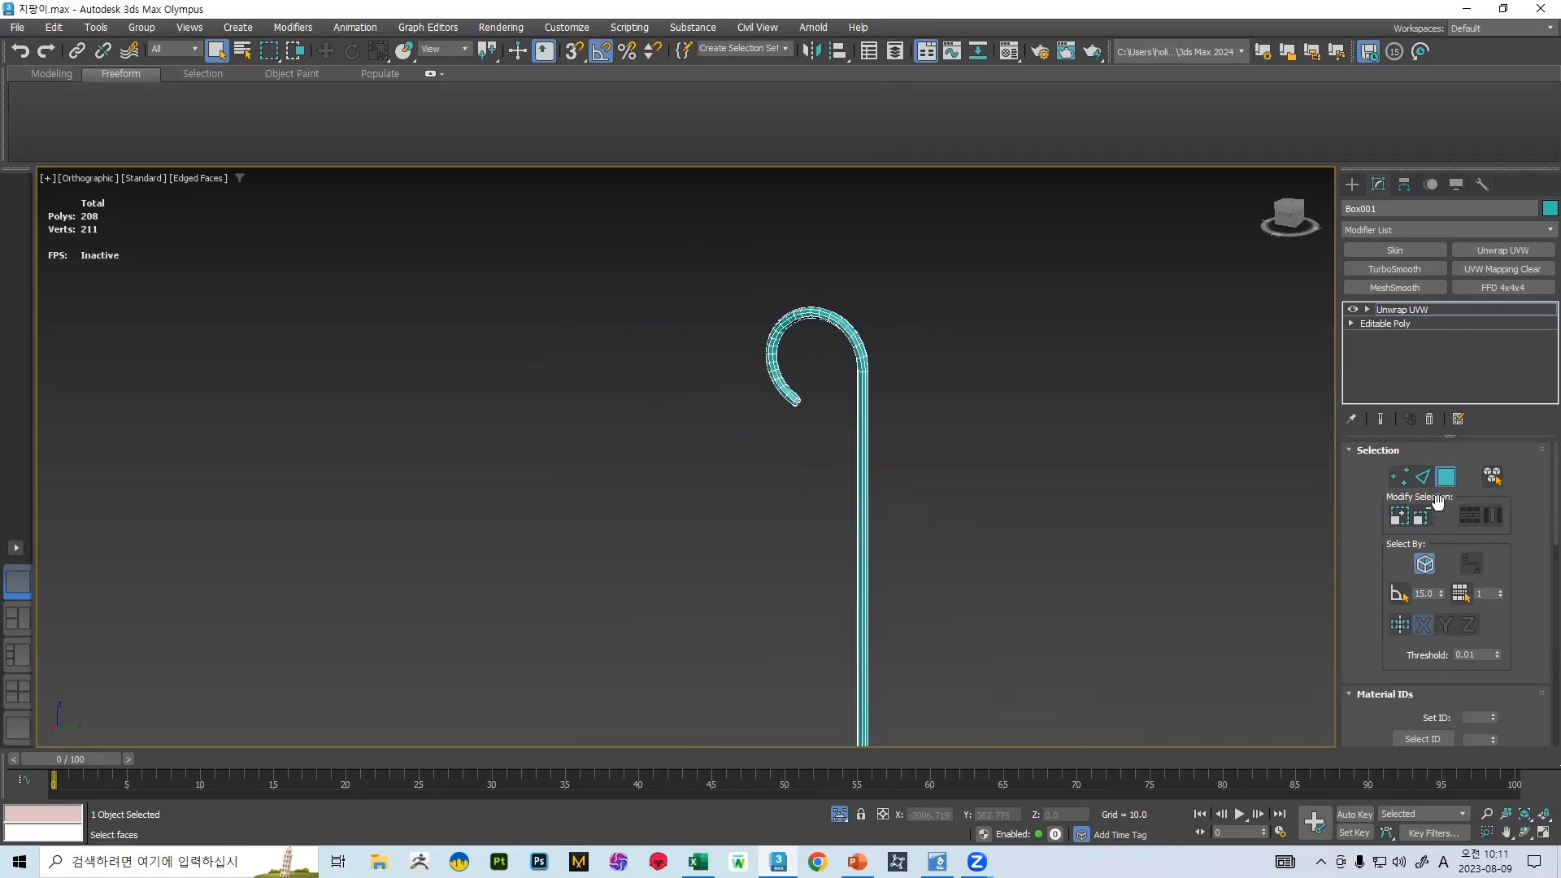
pyautogui.scroll(3, 866, 357)
pyautogui.scroll(-4, 867, 358)
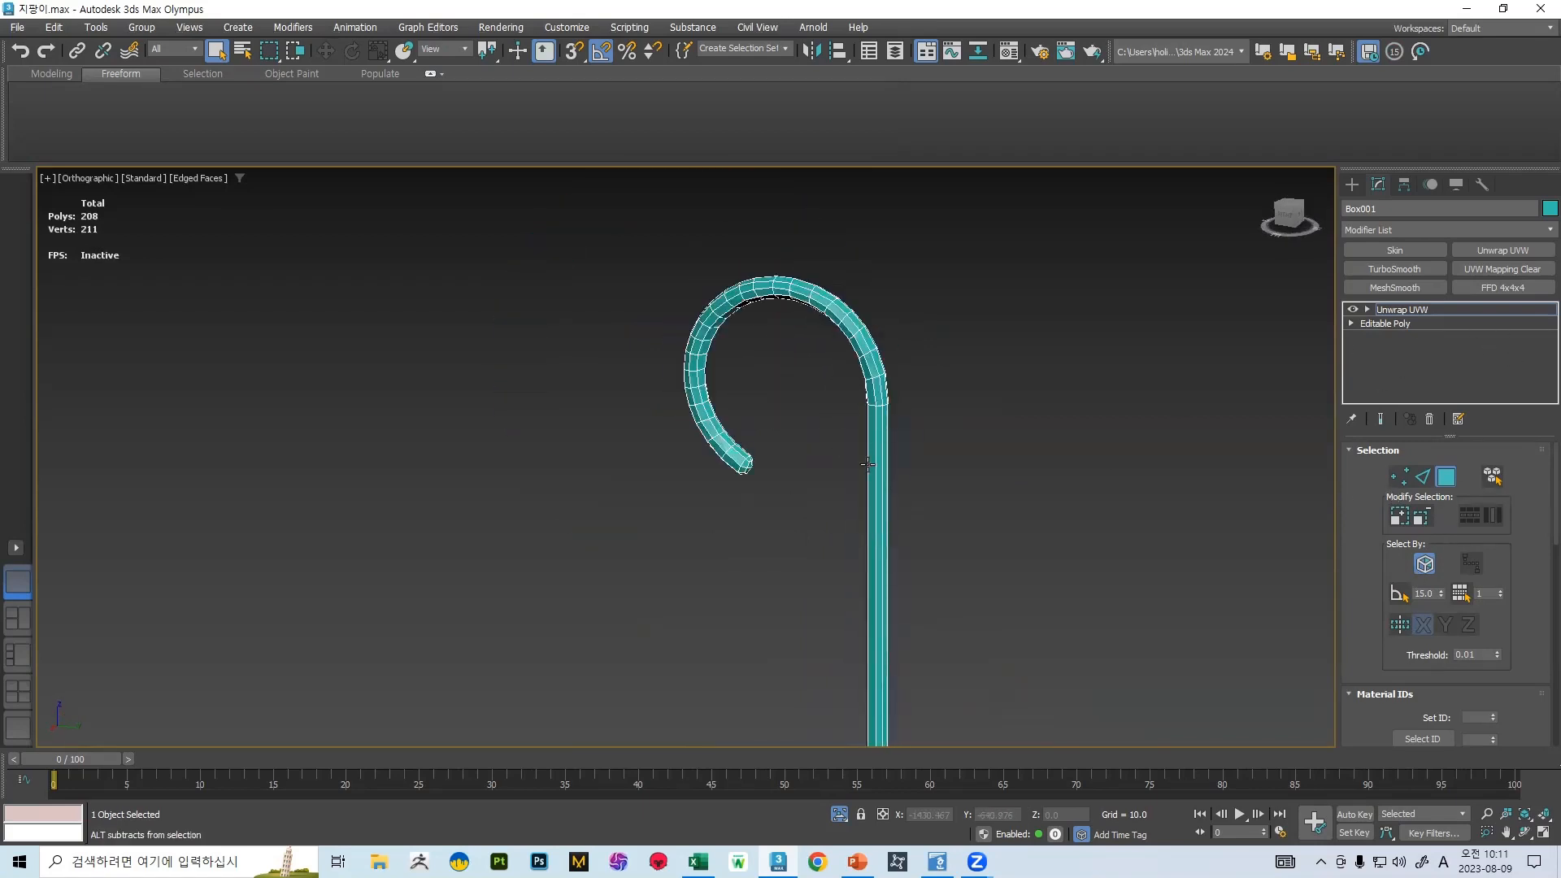
pyautogui.keyDown('alt'); pyautogui.moveTo(867, 358); pyautogui.dragTo(1039, 591, button='middle'); pyautogui.keyUp('alt')
pyautogui.moveTo(971, 482); pyautogui.dragTo(837, 218, button='middle')
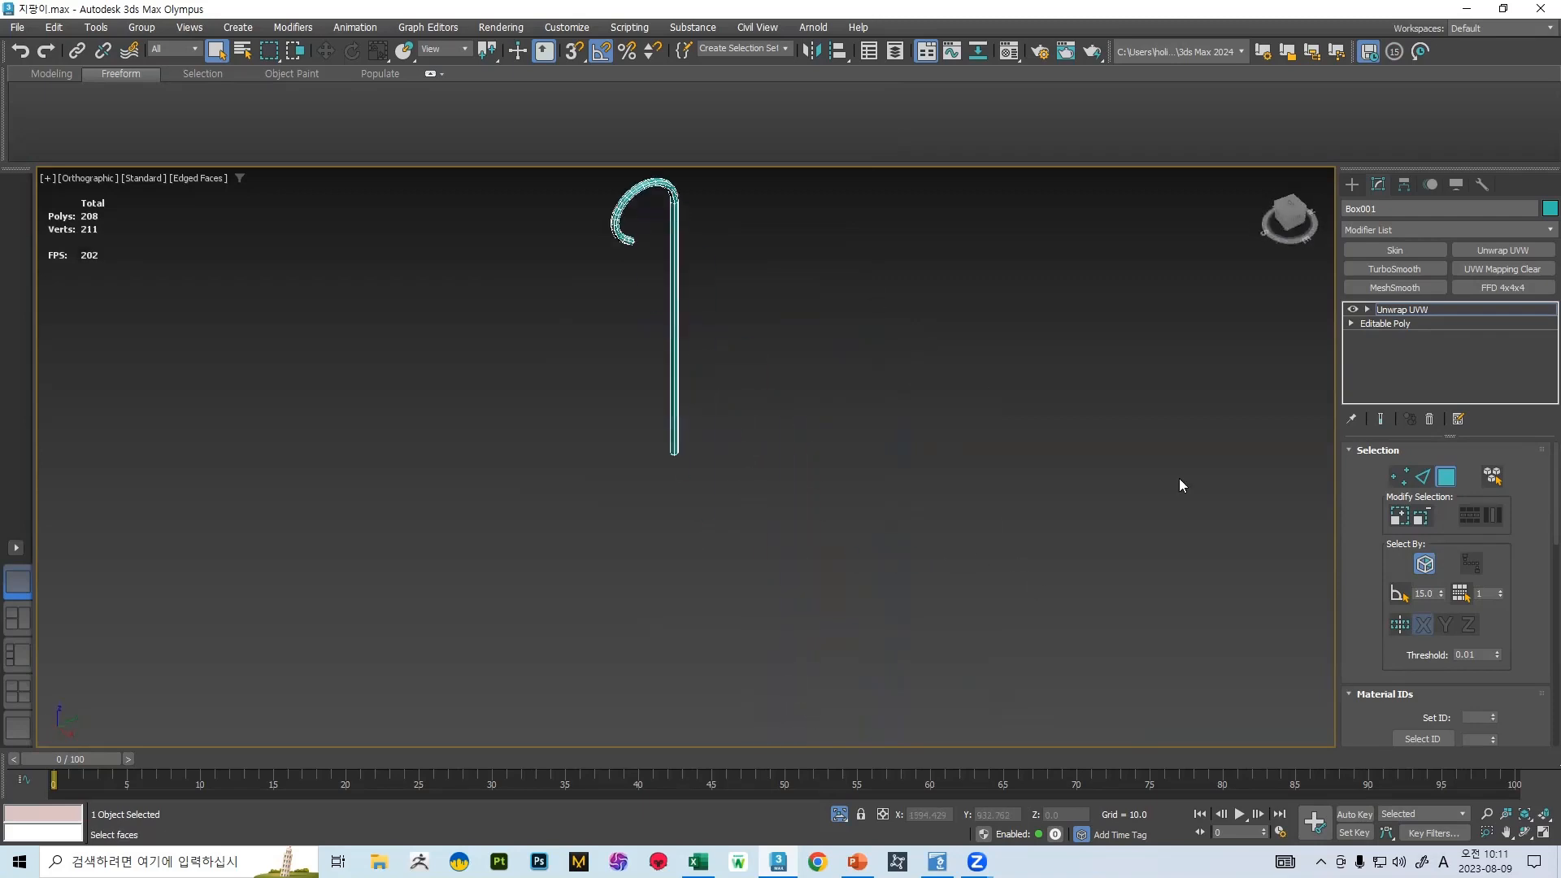
pyautogui.scroll(-6, 1510, 558)
pyautogui.scroll(6, 1528, 504)
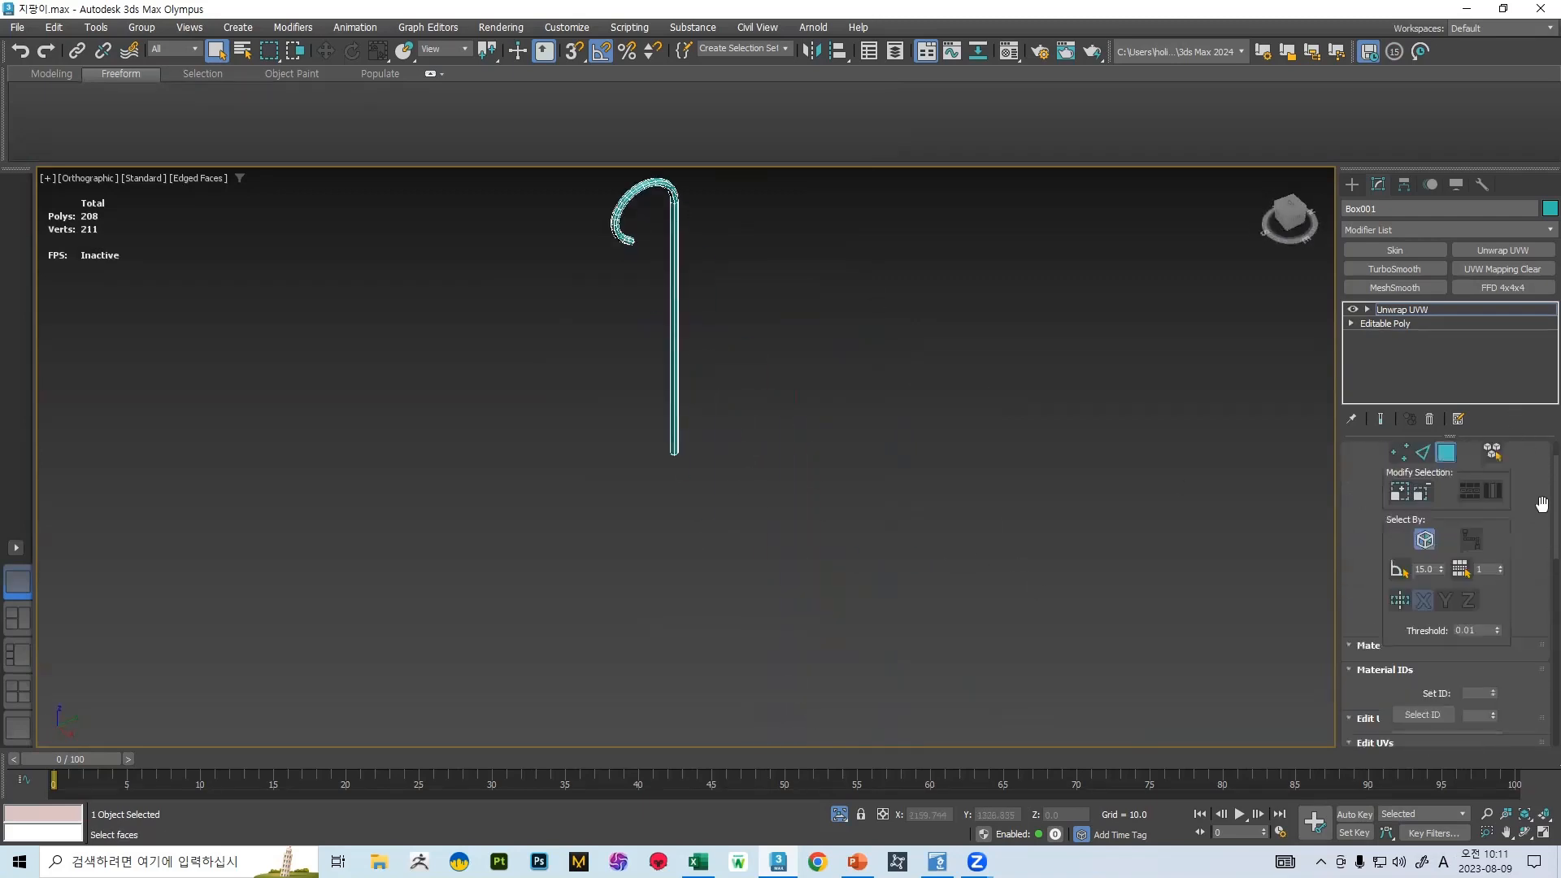
pyautogui.scroll(-4, 1535, 509)
pyautogui.scroll(-4, 1537, 512)
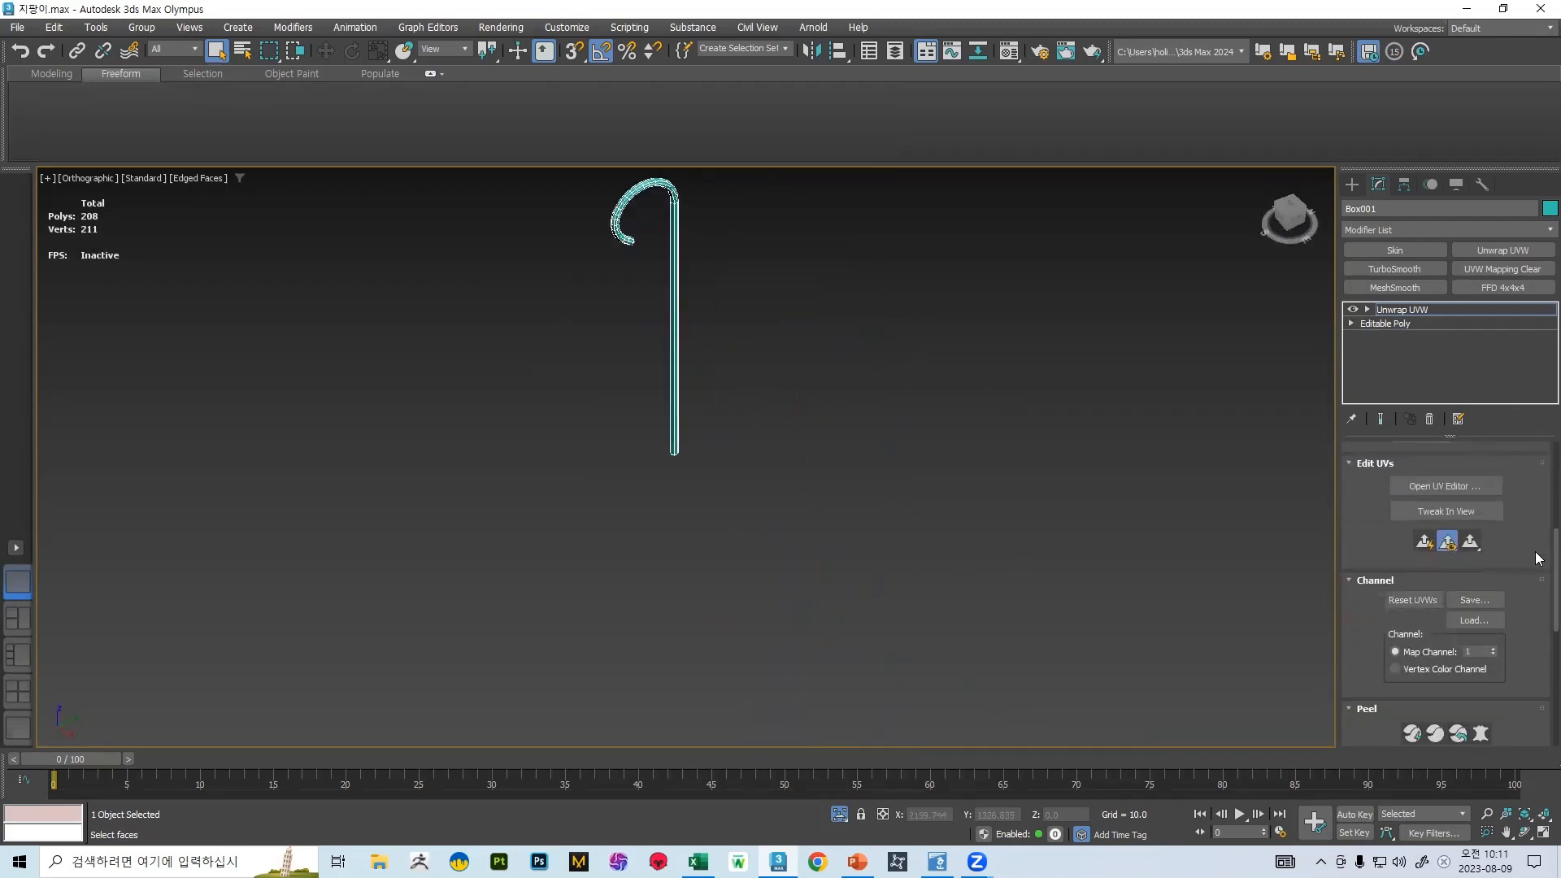
pyautogui.click(1444, 486)
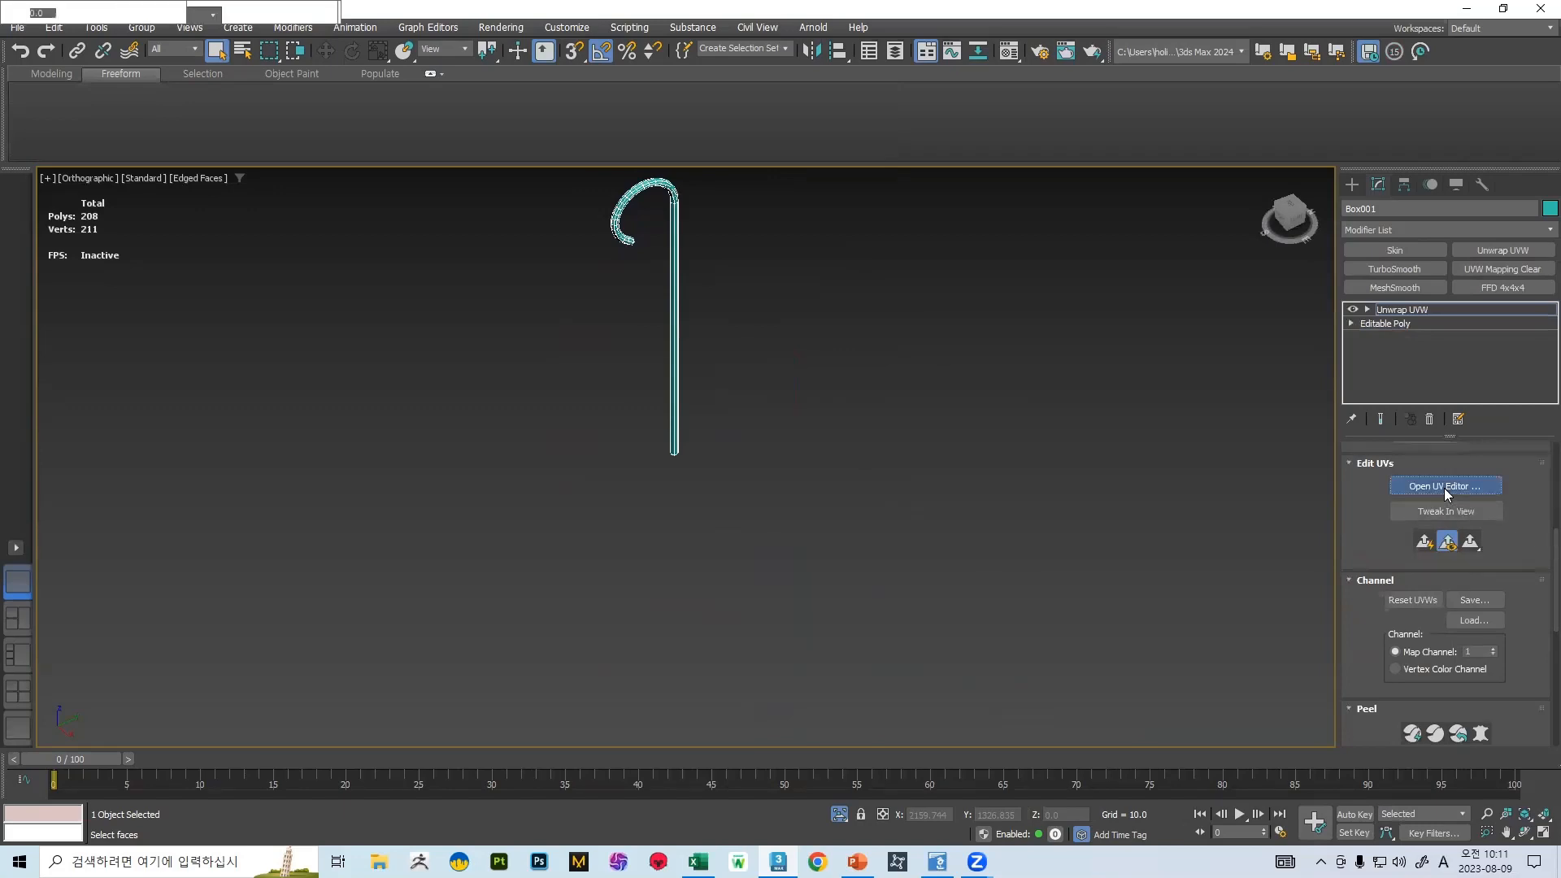
pyautogui.scroll(-4, 824, 322)
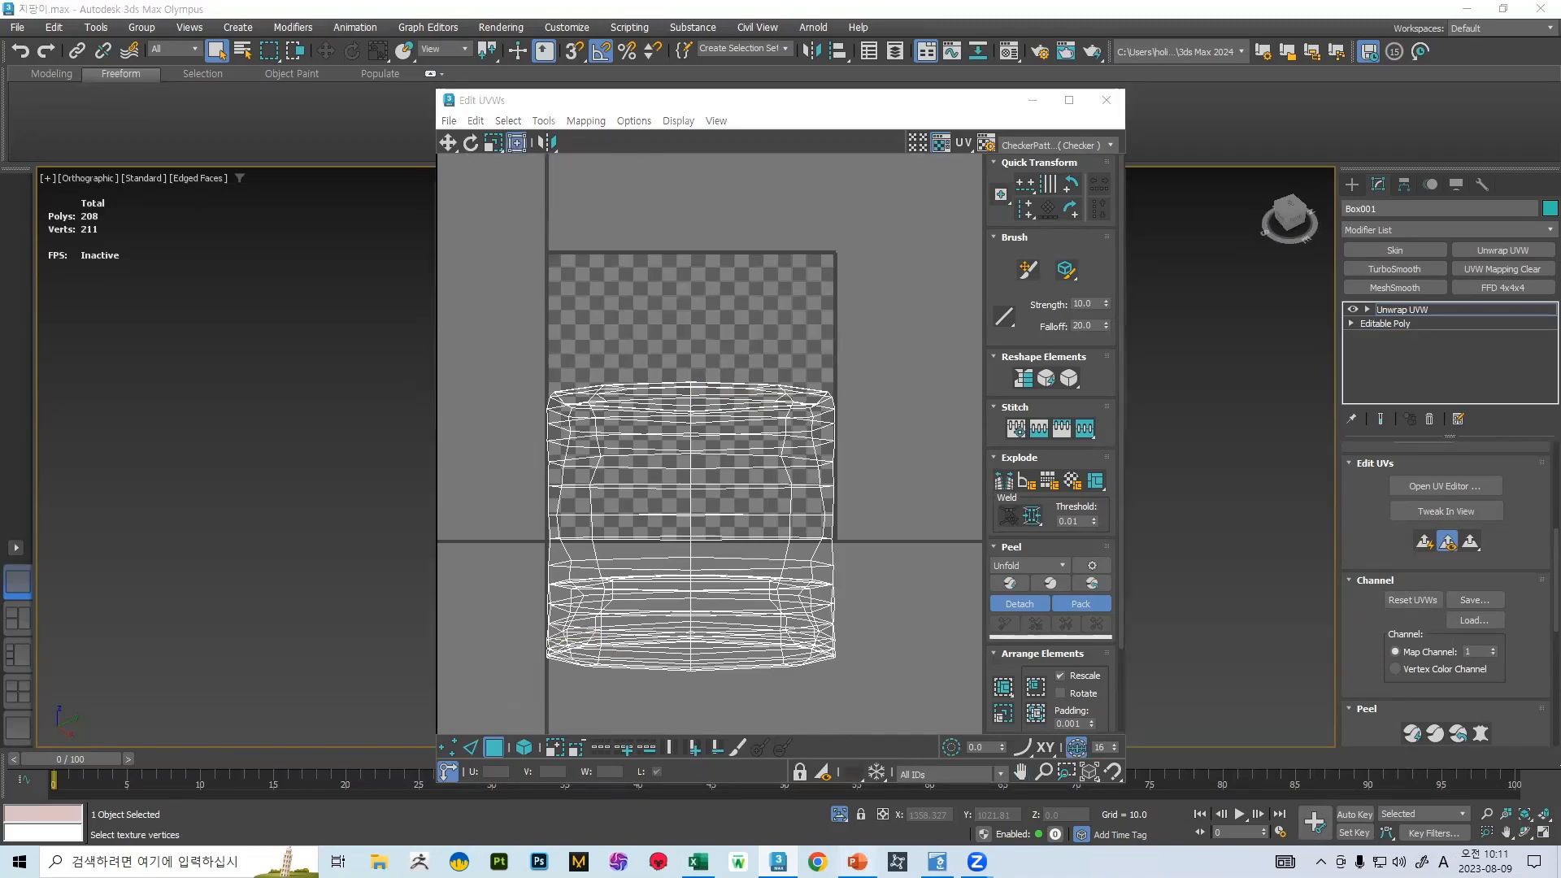
# - Switch to PowerPoint and view the UV map explanation on slides 50 and 51
pyautogui.click(857, 862)
pyautogui.scroll(-10, 138, 366)
pyautogui.scroll(-15, 135, 349)
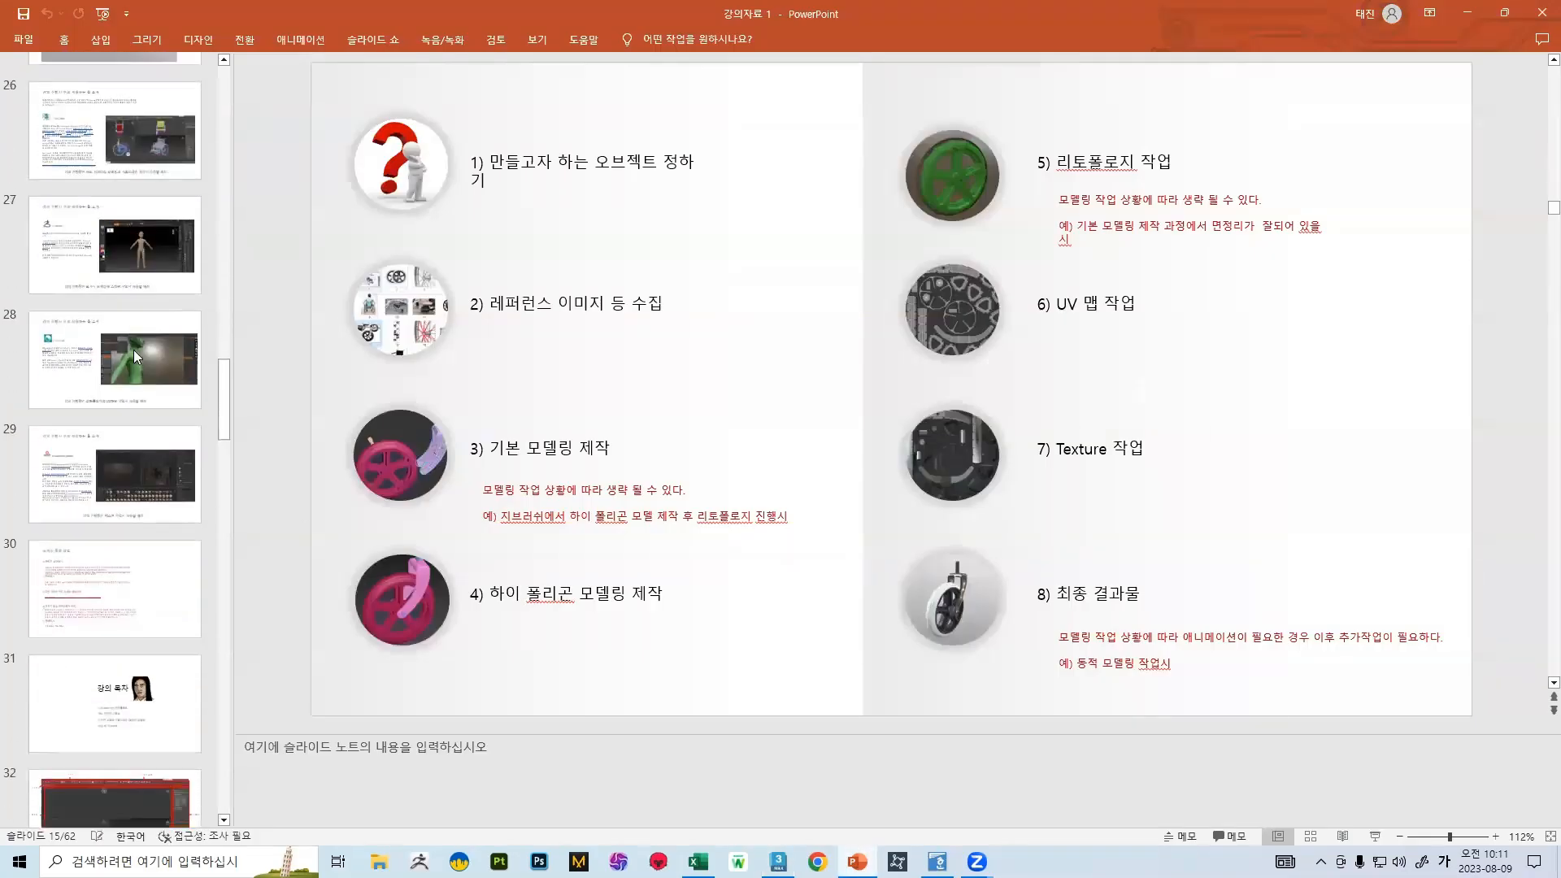
pyautogui.scroll(-8, 138, 423)
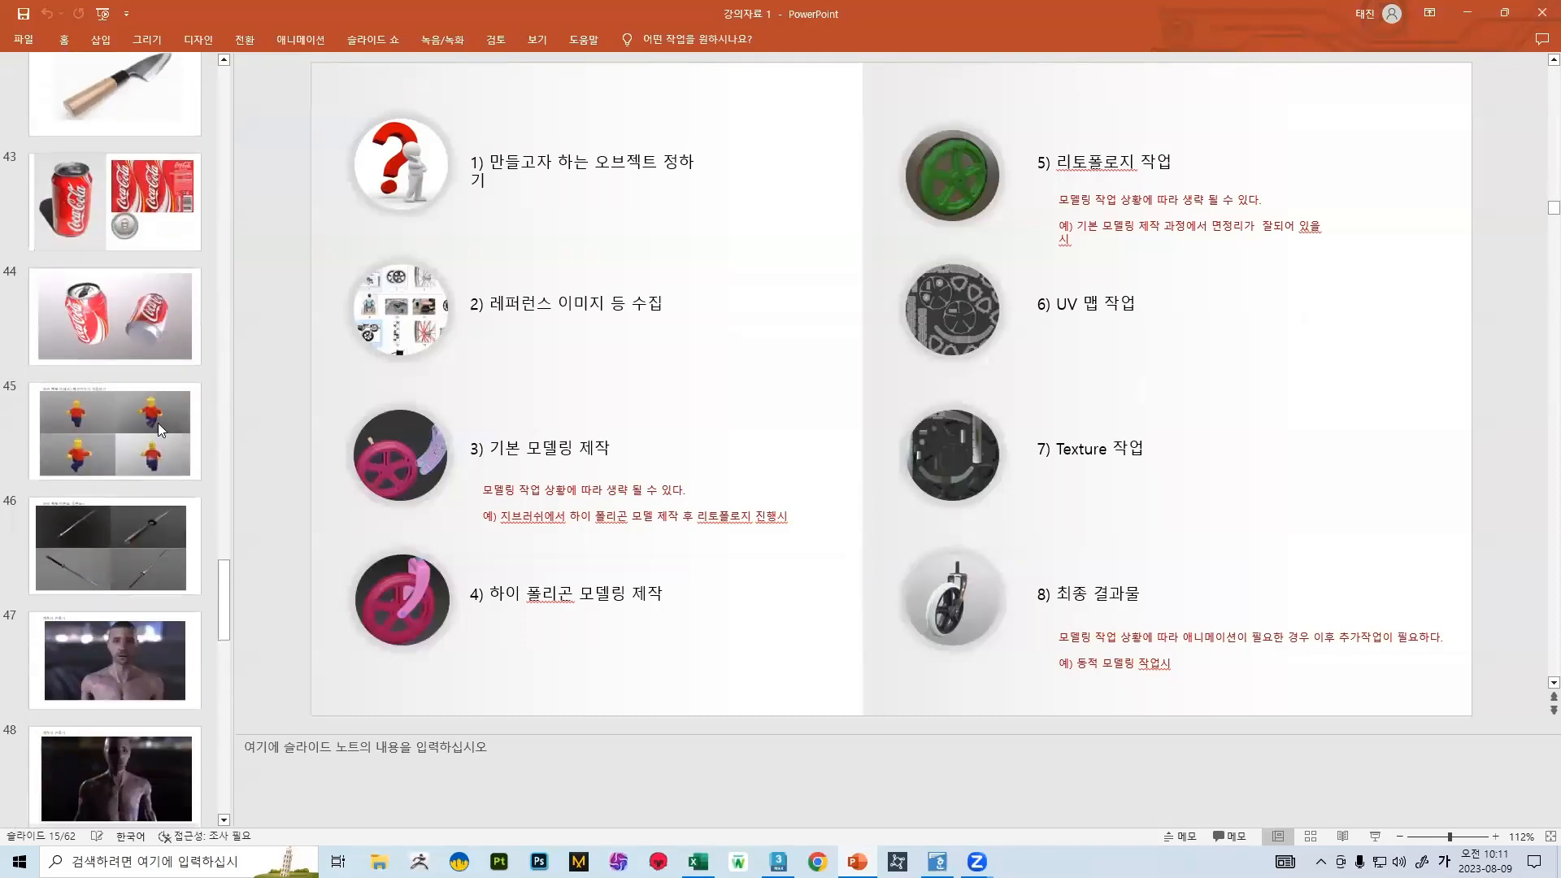
pyautogui.click(152, 385)
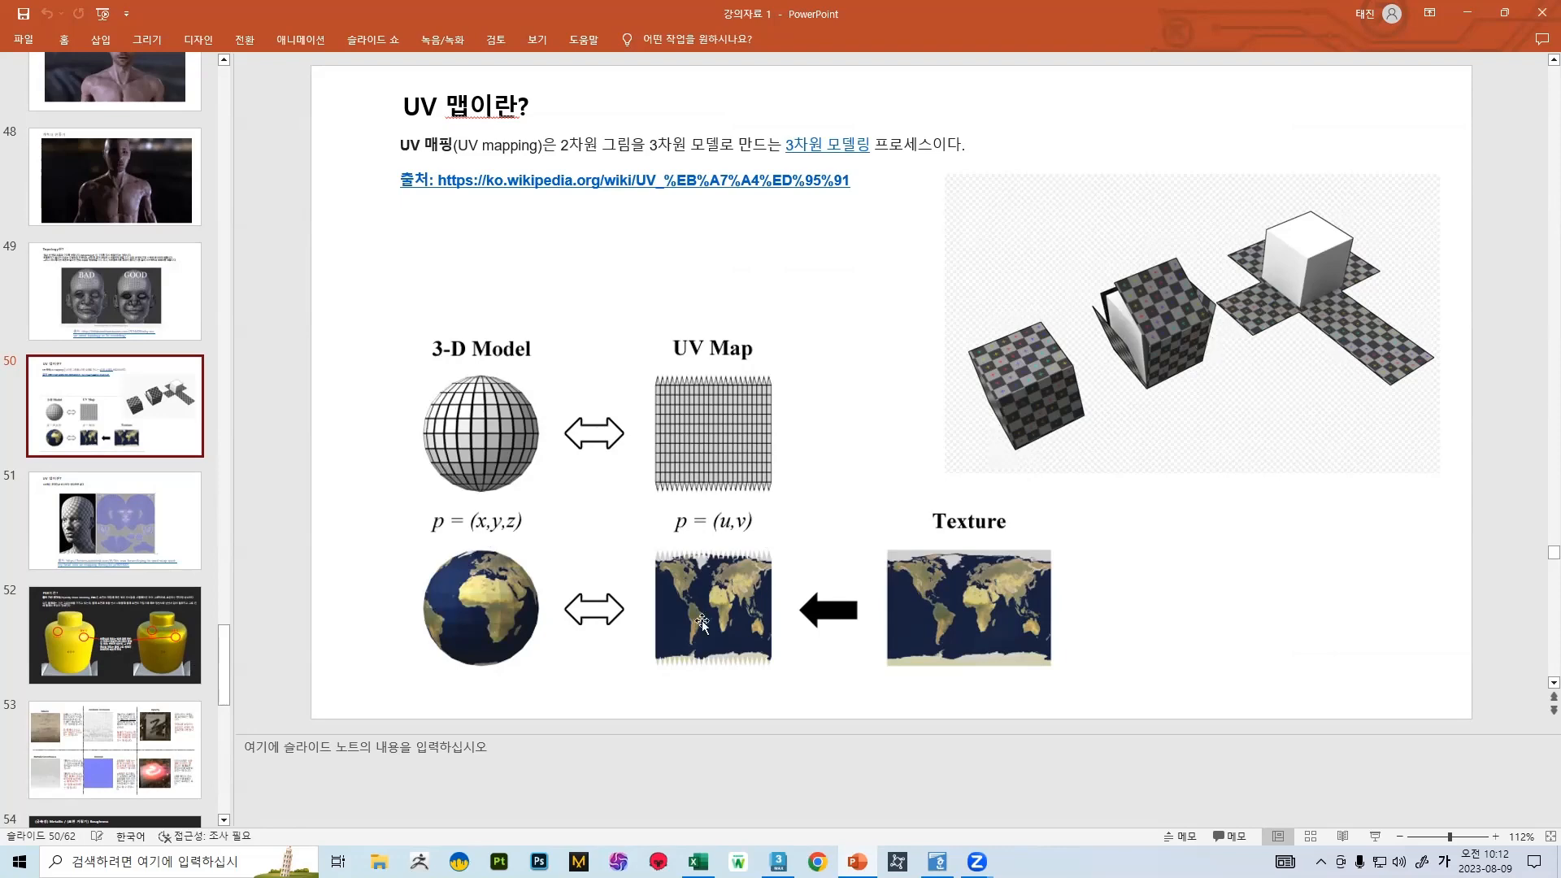
pyautogui.press('pagedown')
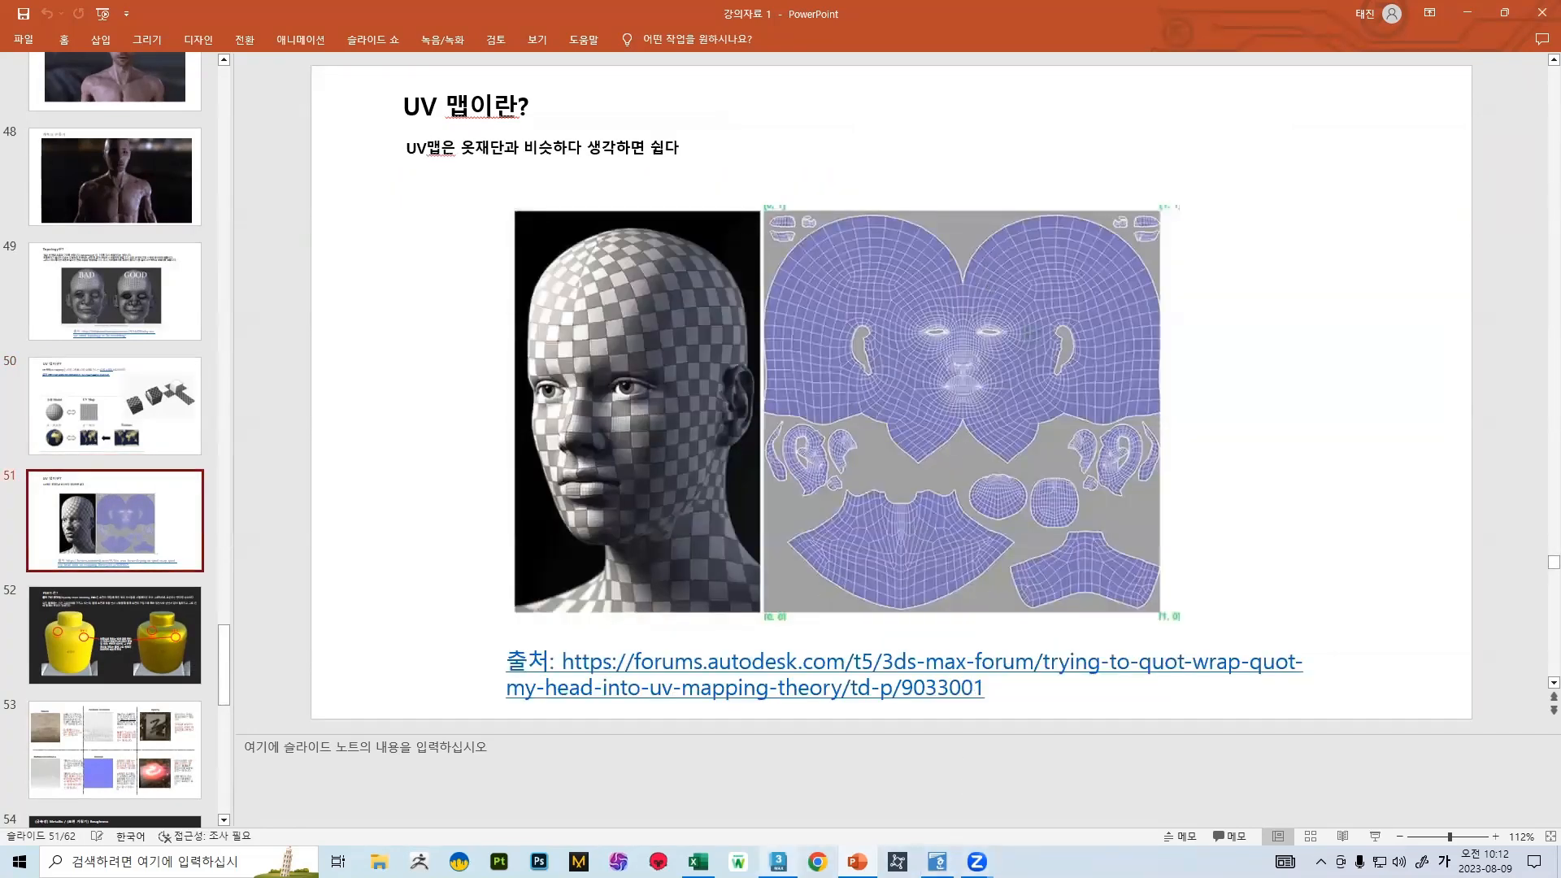
# - Return to 3ds Max and close the Edit UVWs window
pyautogui.click(778, 861)
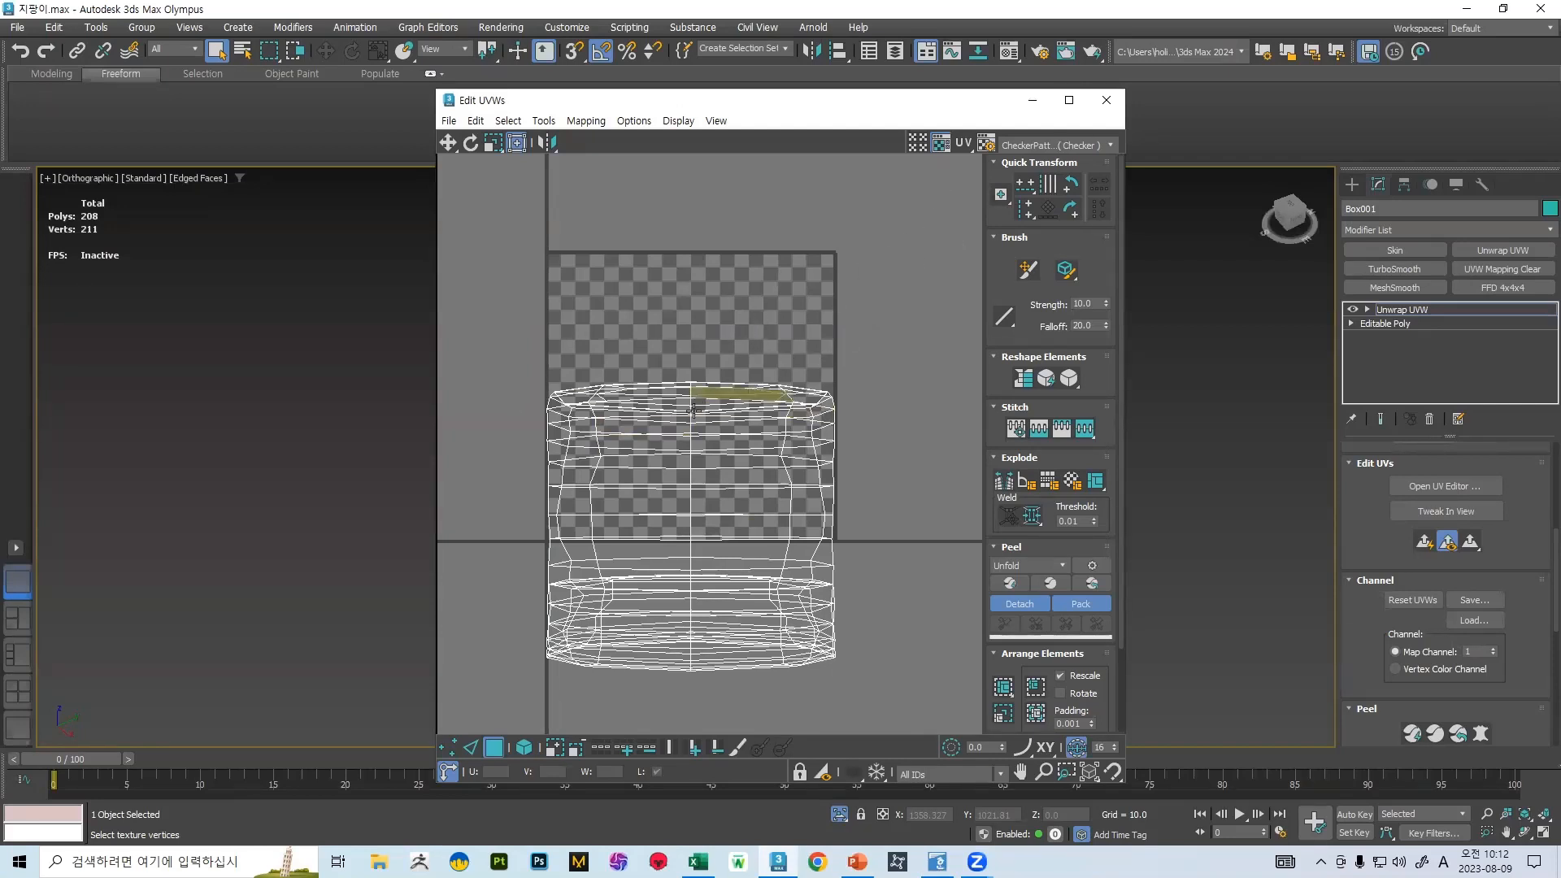
pyautogui.click(1104, 112)
# - Set the Unwrap UVW selection to edge level and select the edge loop where the cane's hook meets the straight shaft
pyautogui.scroll(3, 1400, 513)
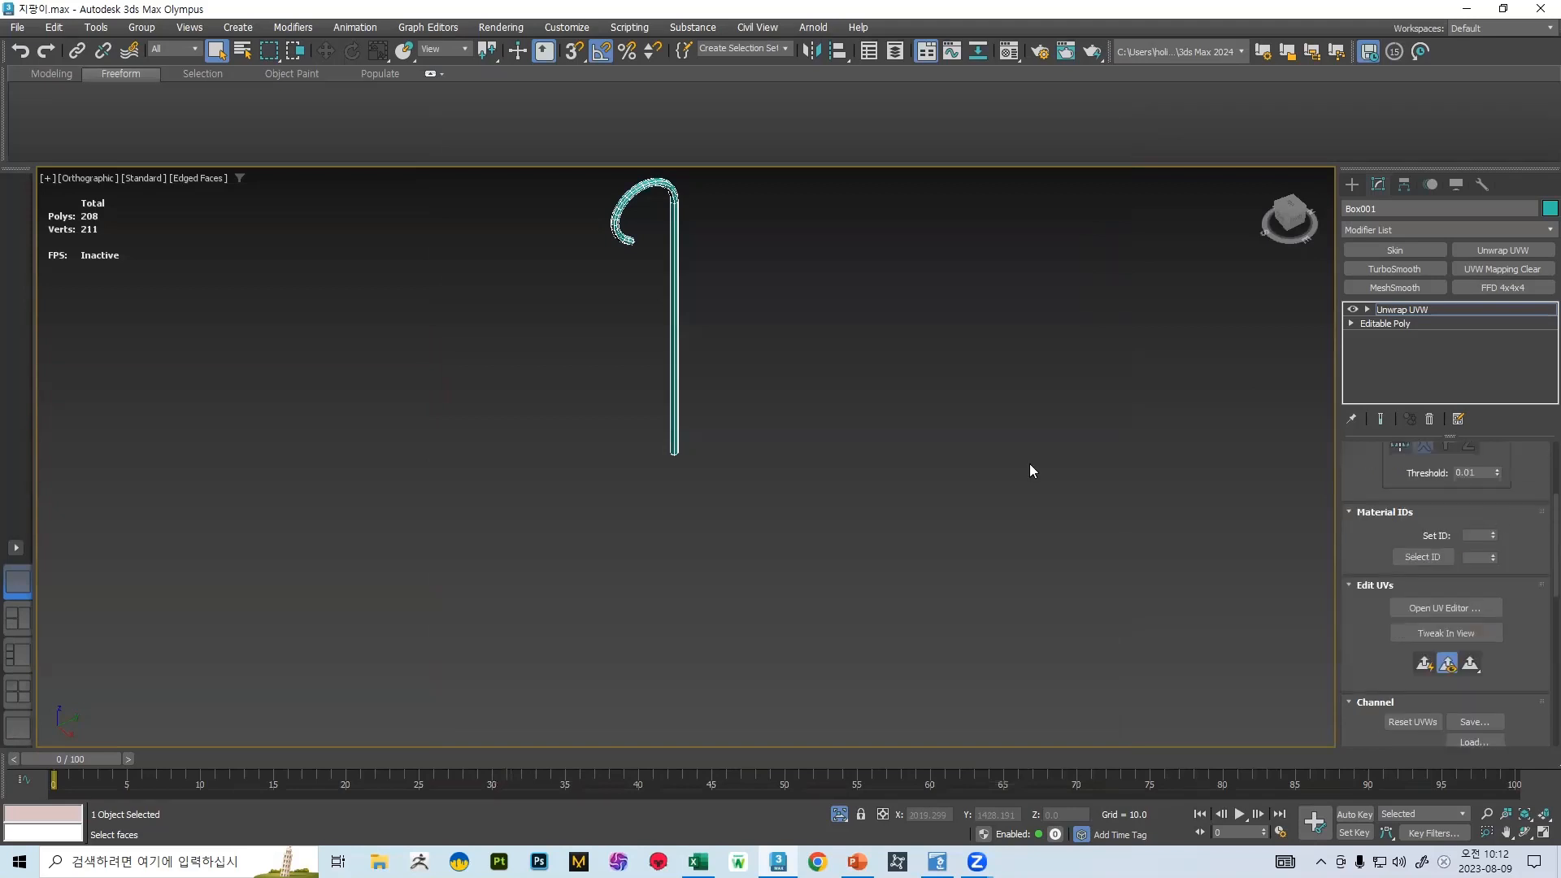
pyautogui.scroll(5, 773, 382)
pyautogui.moveTo(475, 207); pyautogui.dragTo(647, 598, button='middle')
pyautogui.moveTo(481, 305); pyautogui.dragTo(553, 363, button='middle')
pyautogui.scroll(5, 553, 363)
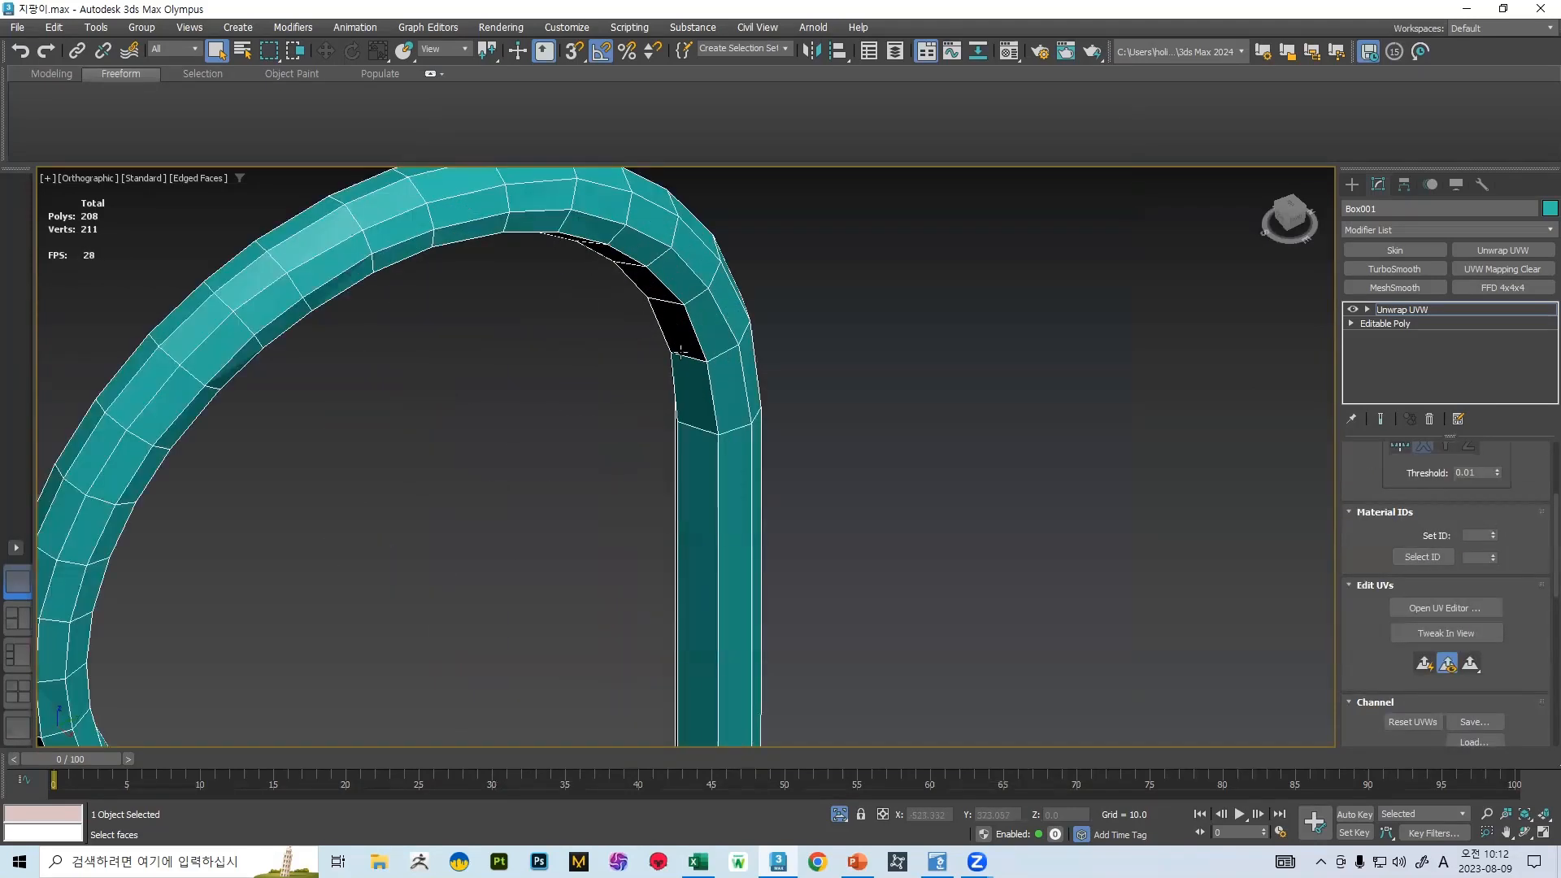
pyautogui.scroll(3, 1411, 556)
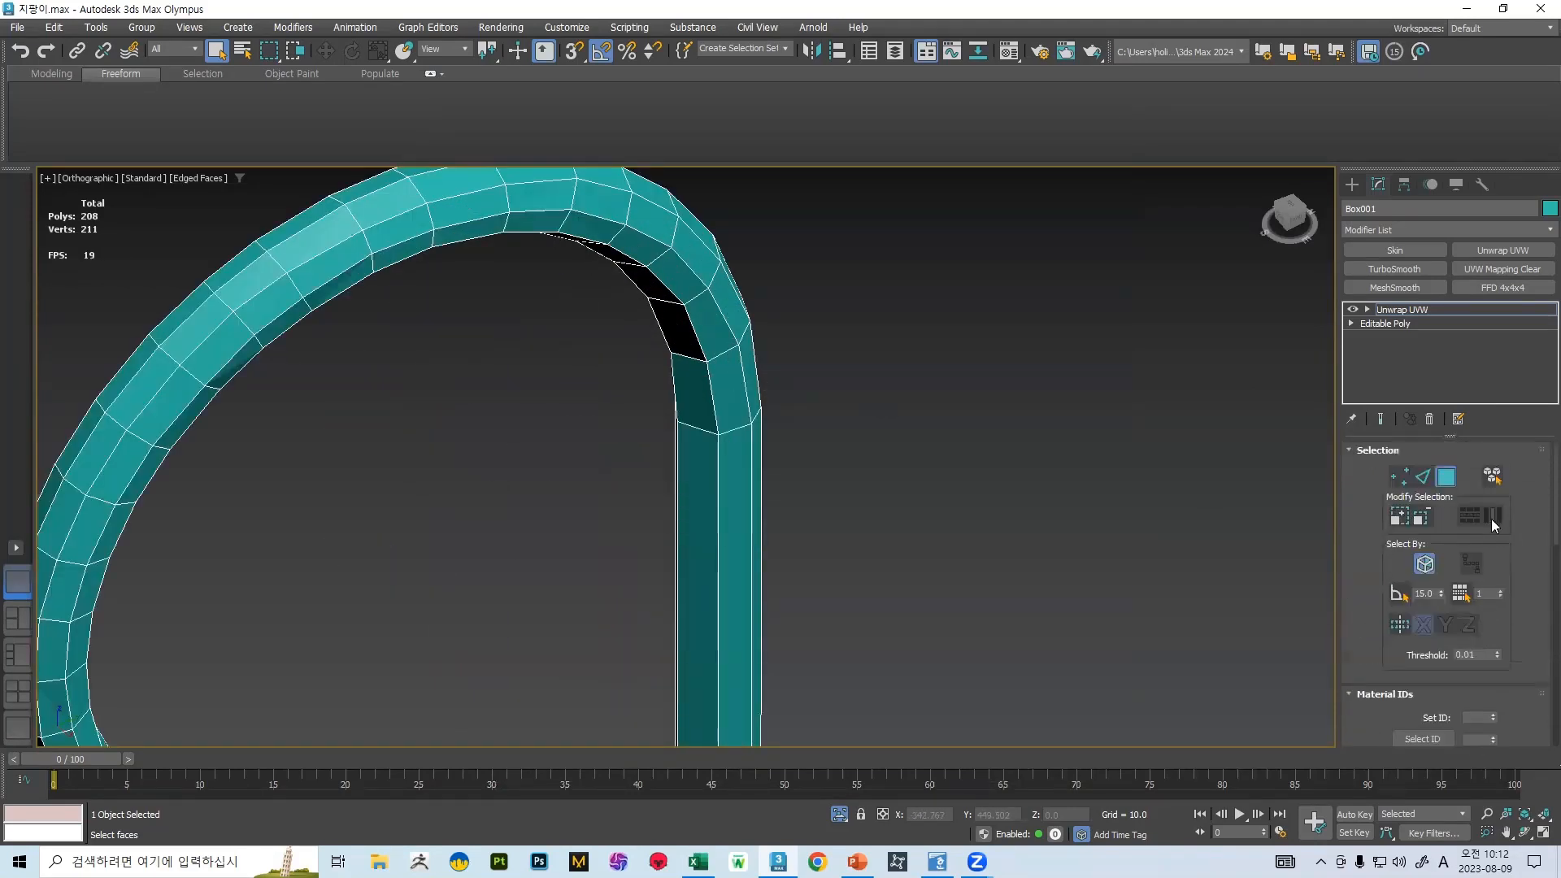
pyautogui.click(1423, 478)
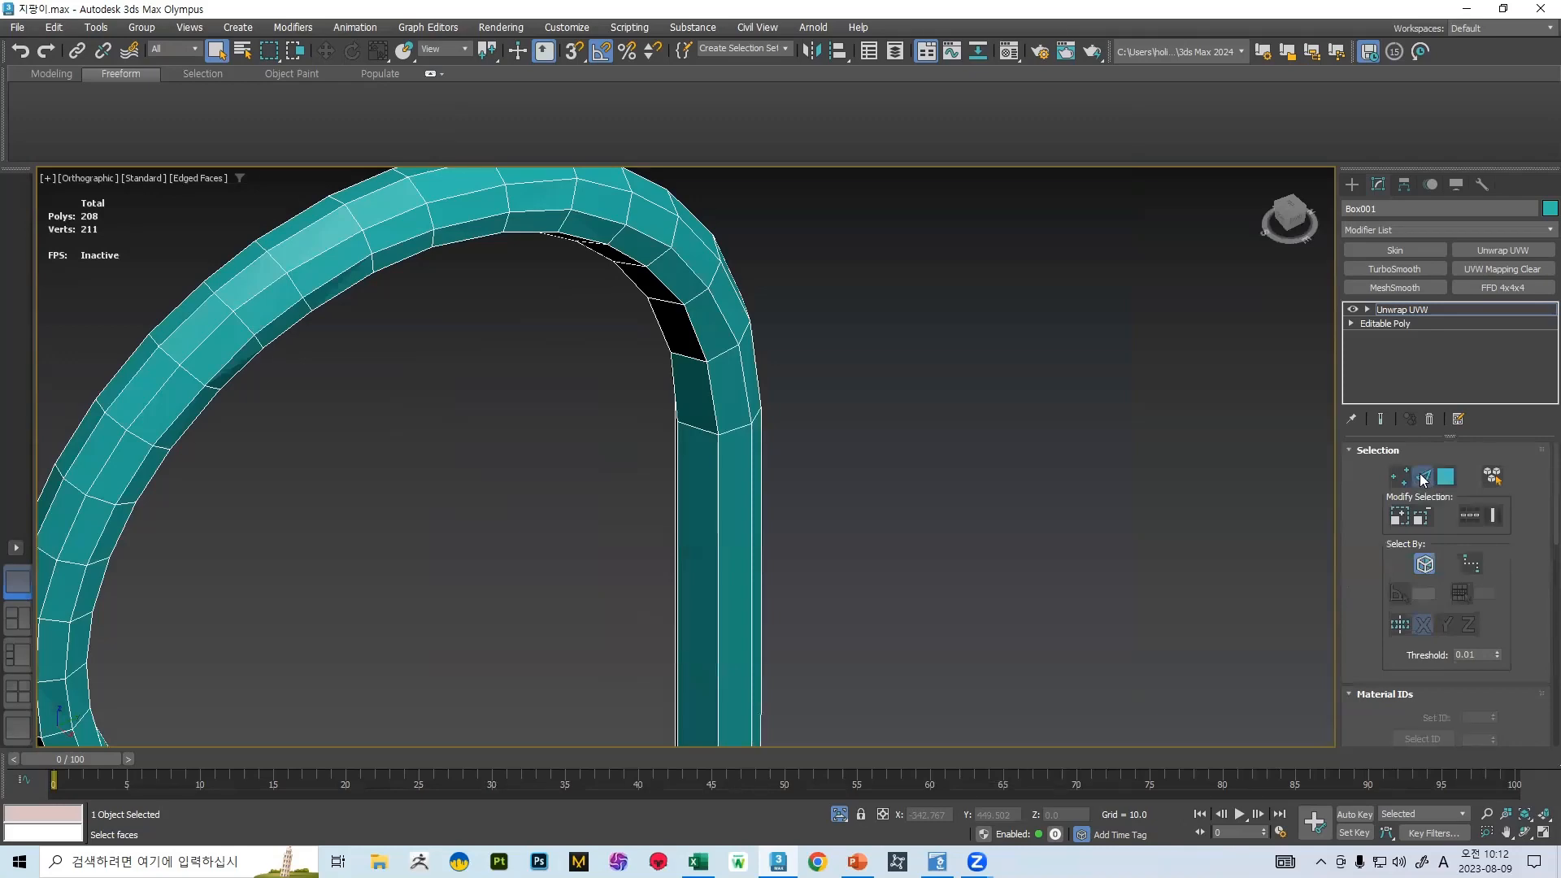
pyautogui.scroll(-4, 713, 438)
pyautogui.keyDown('alt'); pyautogui.moveTo(713, 437); pyautogui.dragTo(725, 363, button='middle'); pyautogui.keyUp('alt')
pyautogui.scroll(5, 687, 328)
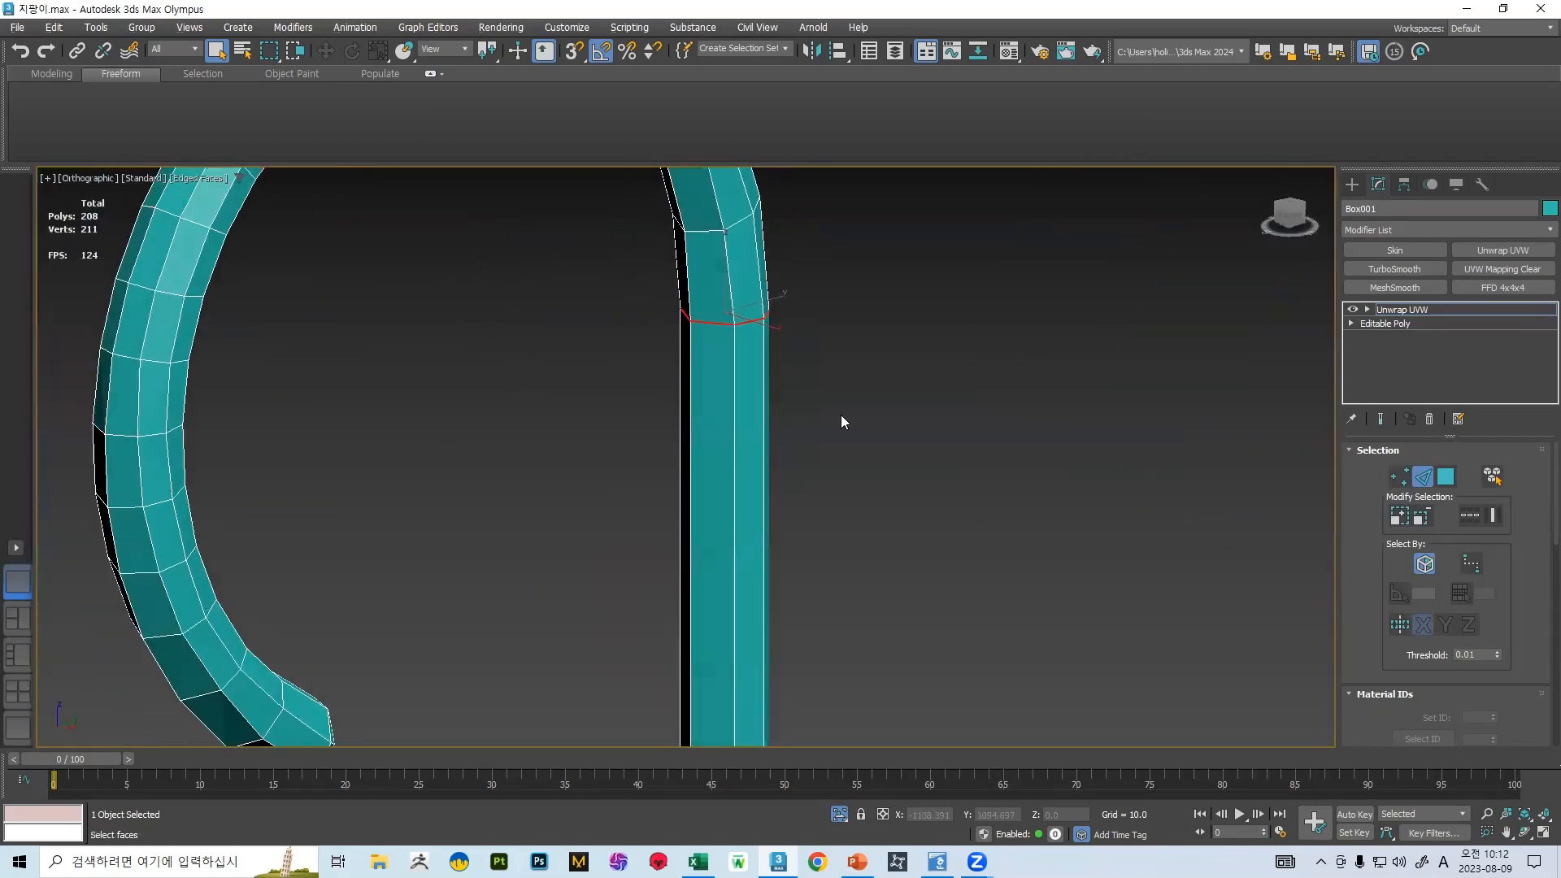
# - Convert the selected edge loop between the hook and shaft to a UV seam
pyautogui.scroll(-3, 1525, 516)
pyautogui.scroll(-3, 1539, 510)
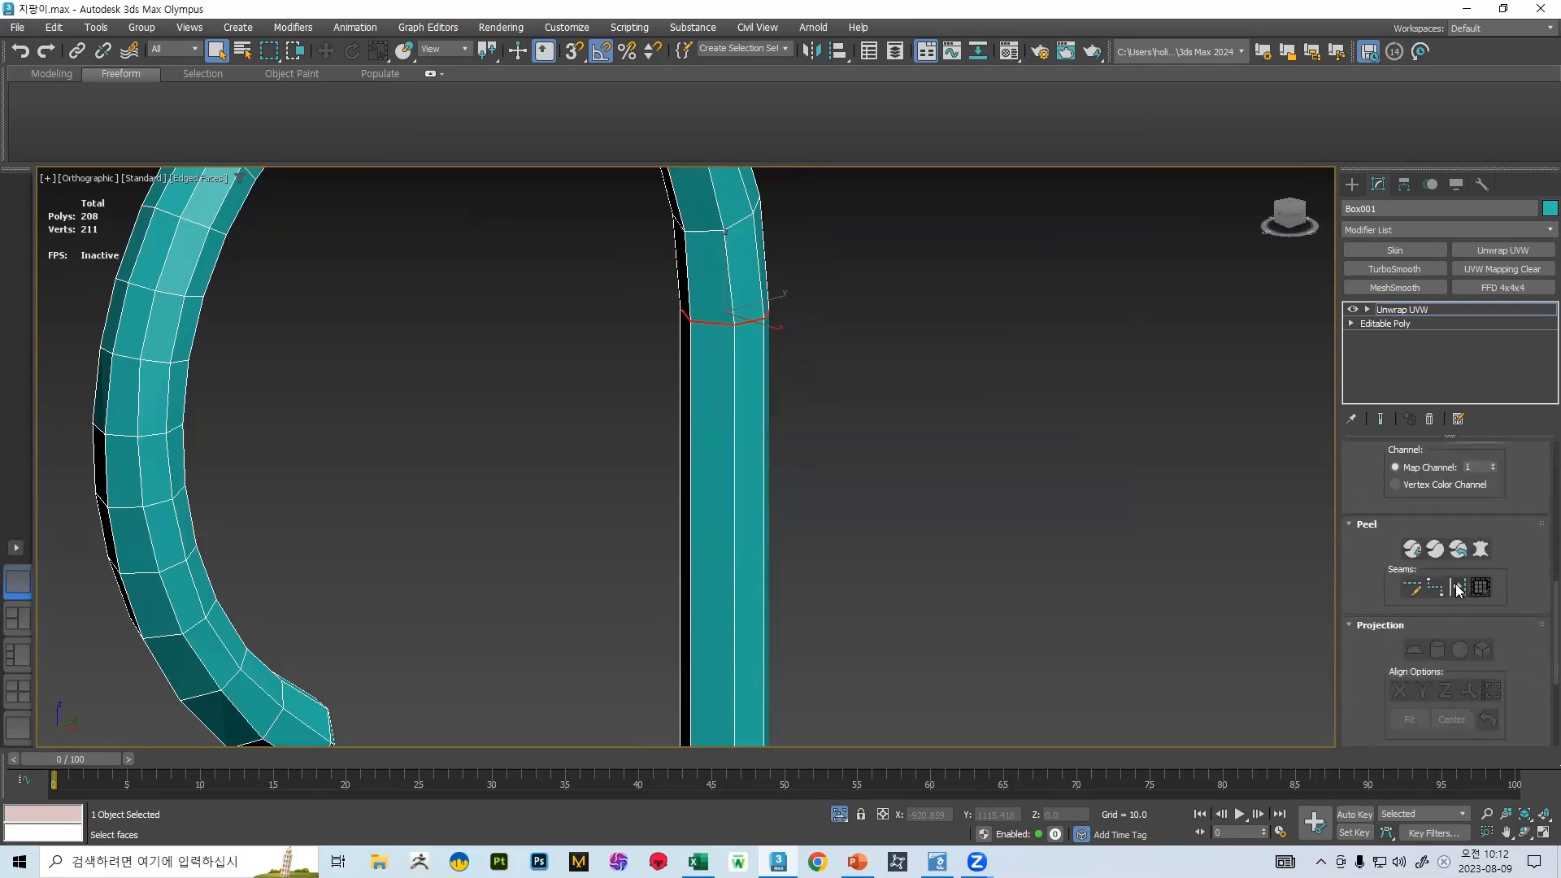
pyautogui.click(1458, 589)
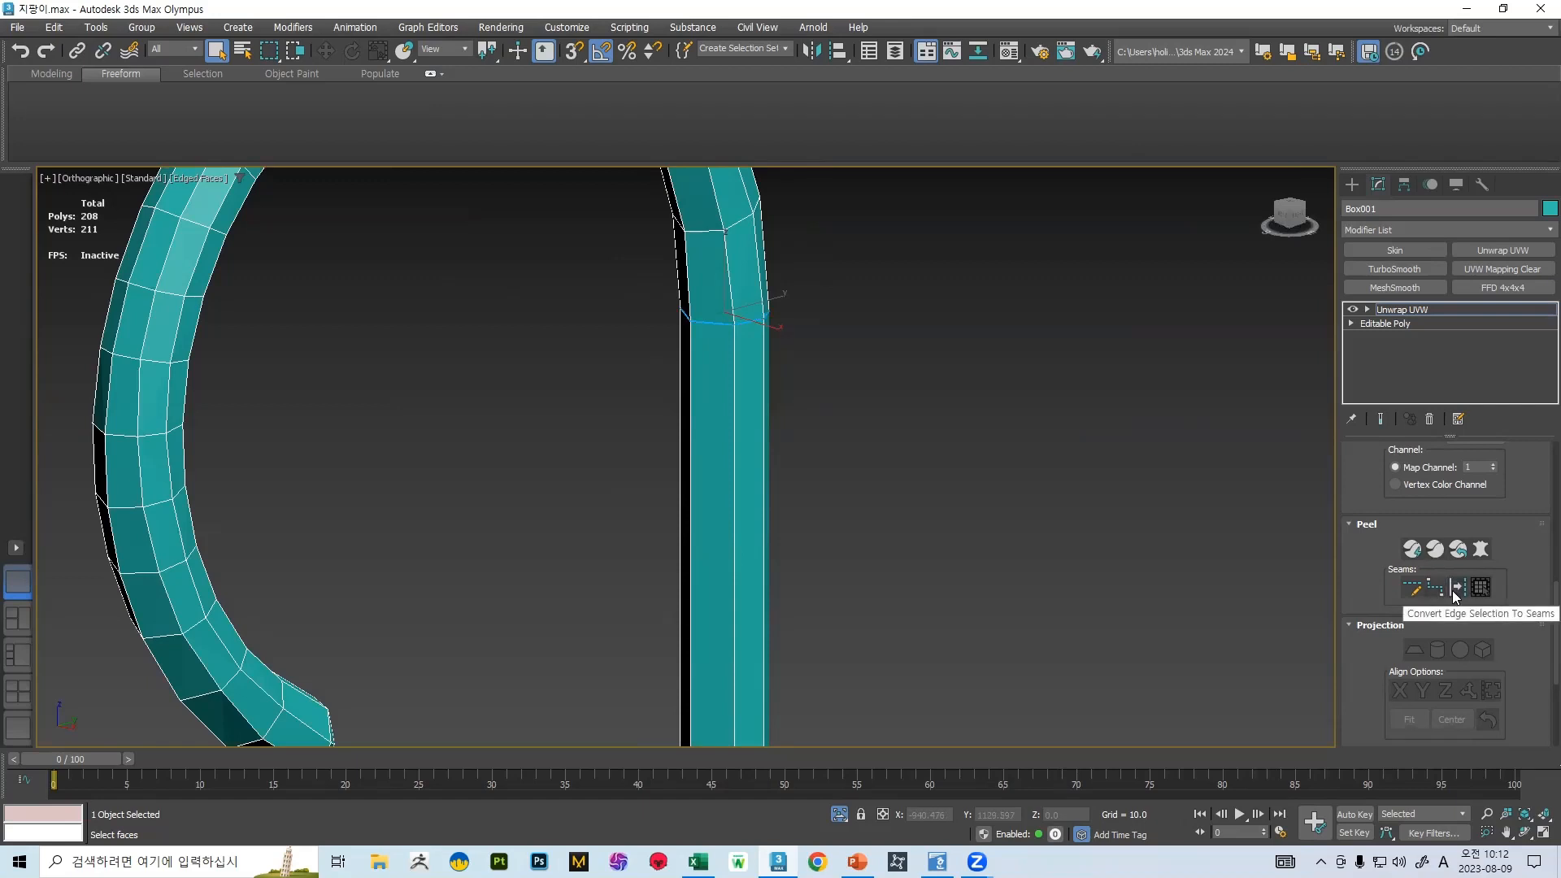
pyautogui.scroll(6, 739, 350)
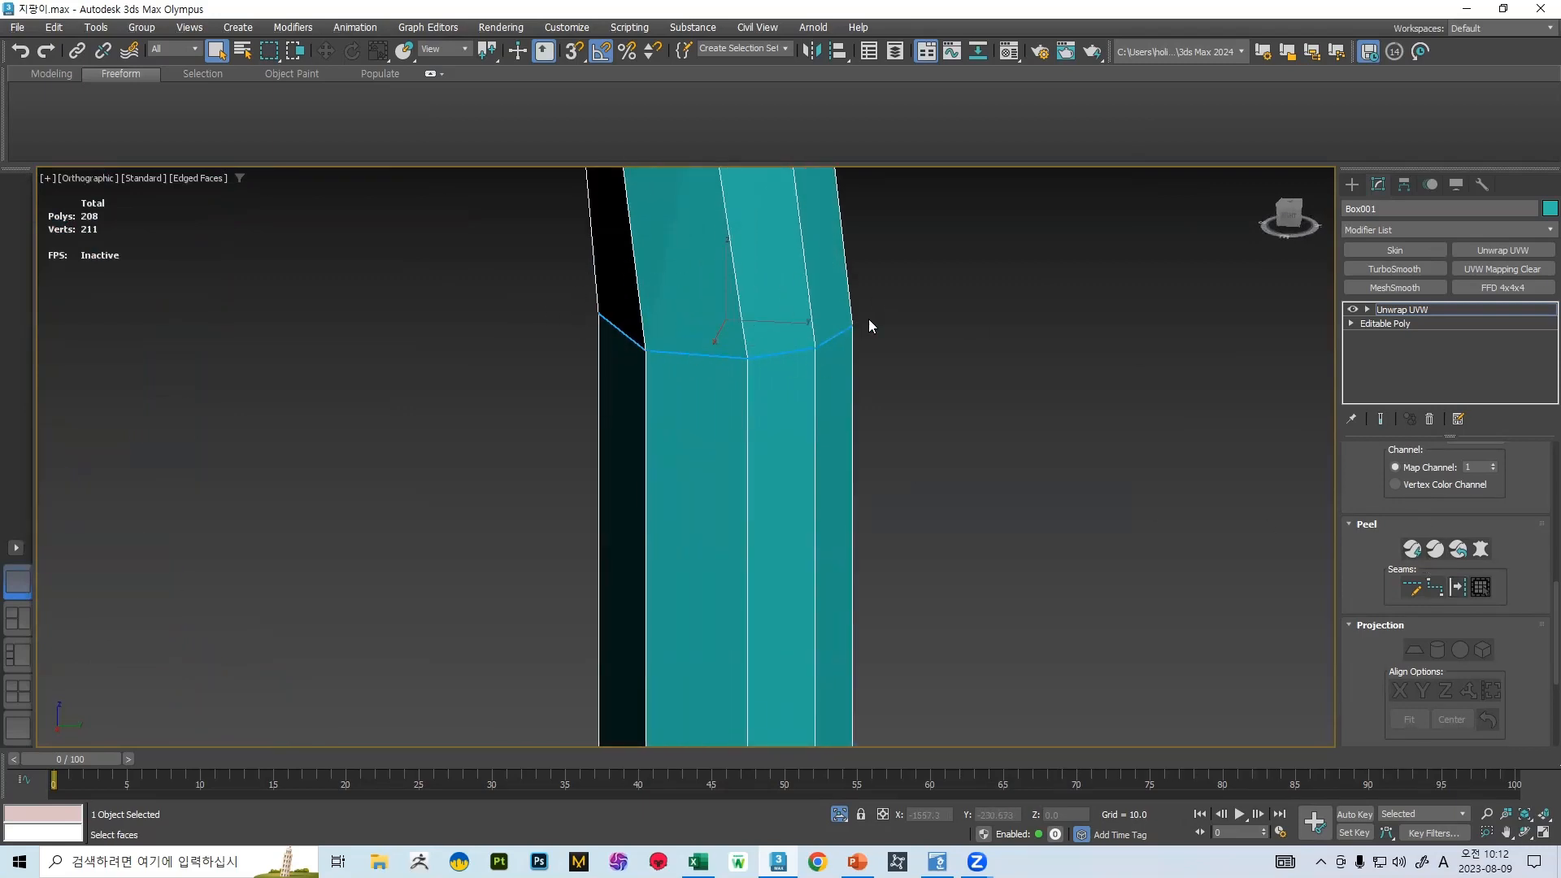
pyautogui.moveTo(868, 319)
pyautogui.keyDown('alt'); pyautogui.mouseDown(button='middle')
pyautogui.moveTo(832, 339)
pyautogui.moveTo(555, 349)
pyautogui.moveTo(806, 364)
pyautogui.moveTo(865, 348)
pyautogui.mouseUp(button='middle'); pyautogui.keyUp('alt')
pyautogui.scroll(-5, 866, 348)
pyautogui.scroll(4, 812, 345)
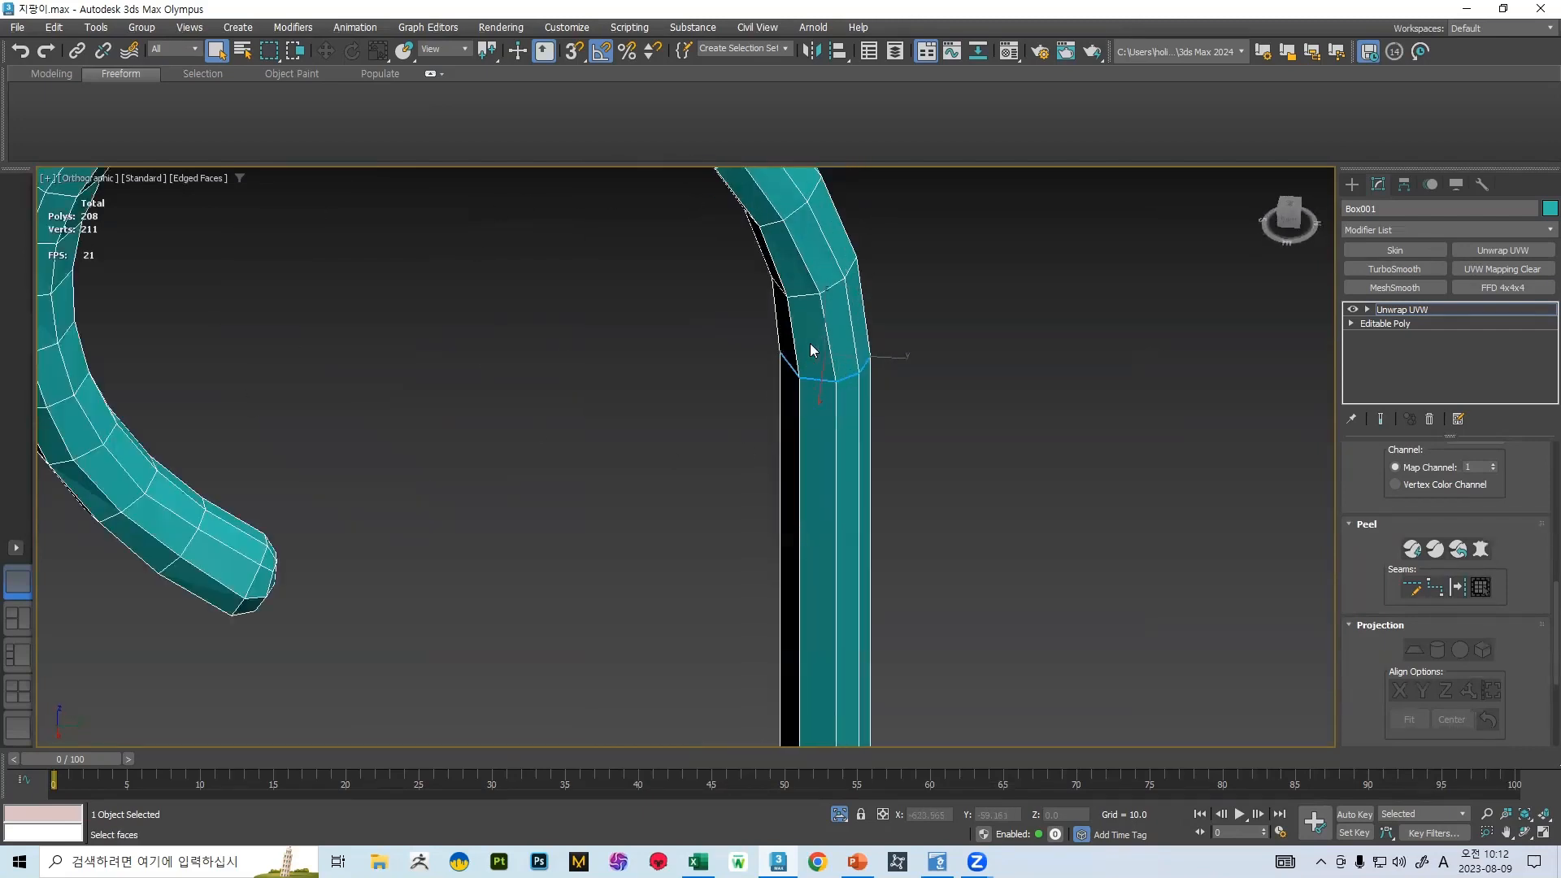
pyautogui.scroll(-3, 853, 361)
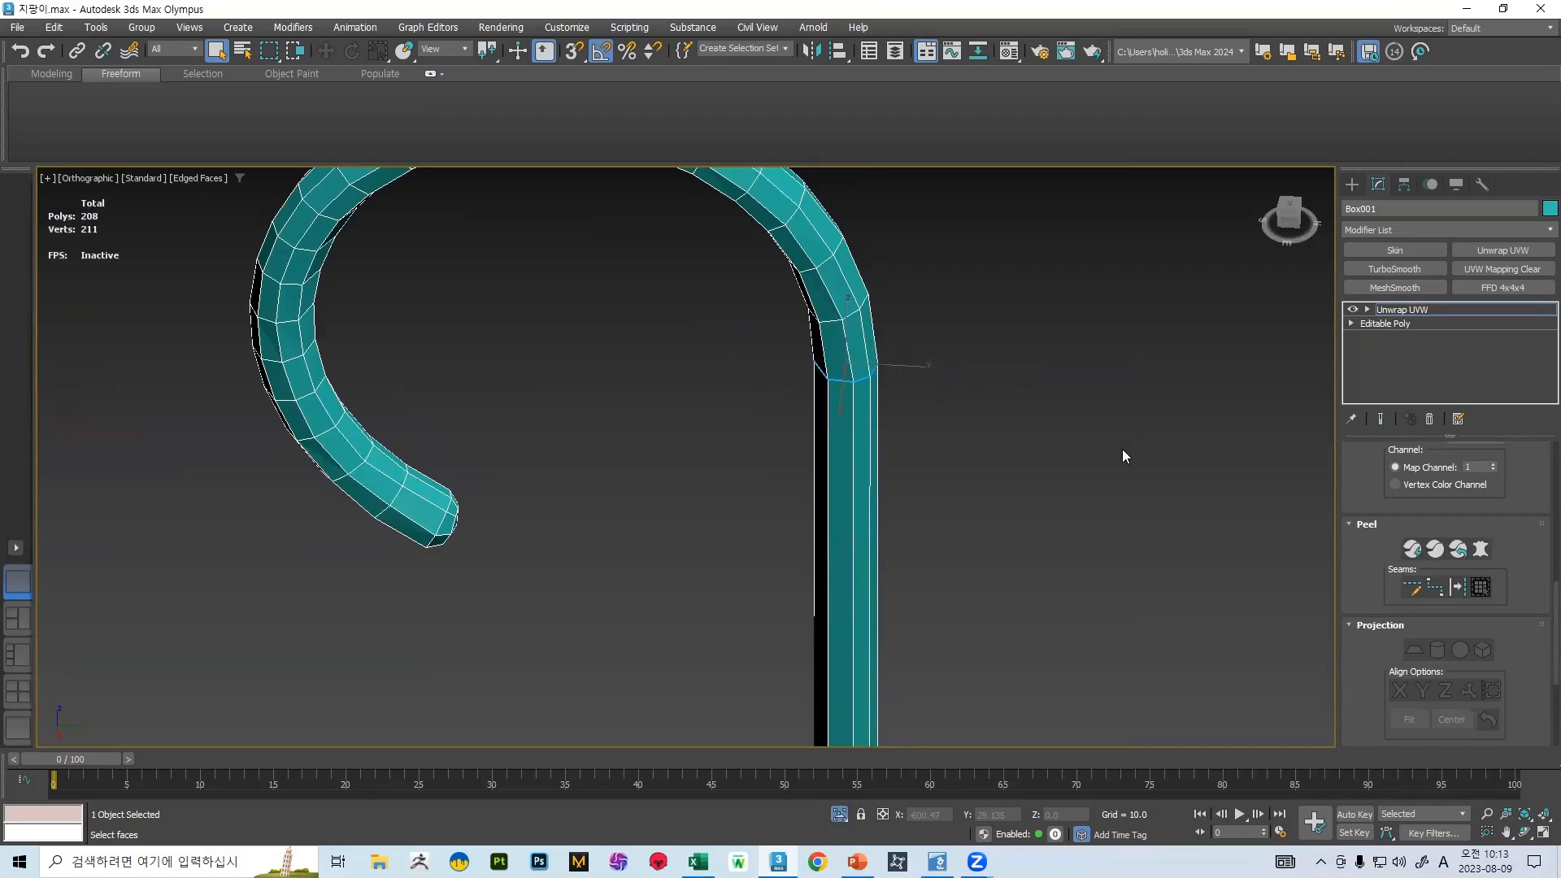
pyautogui.scroll(-2, 1515, 580)
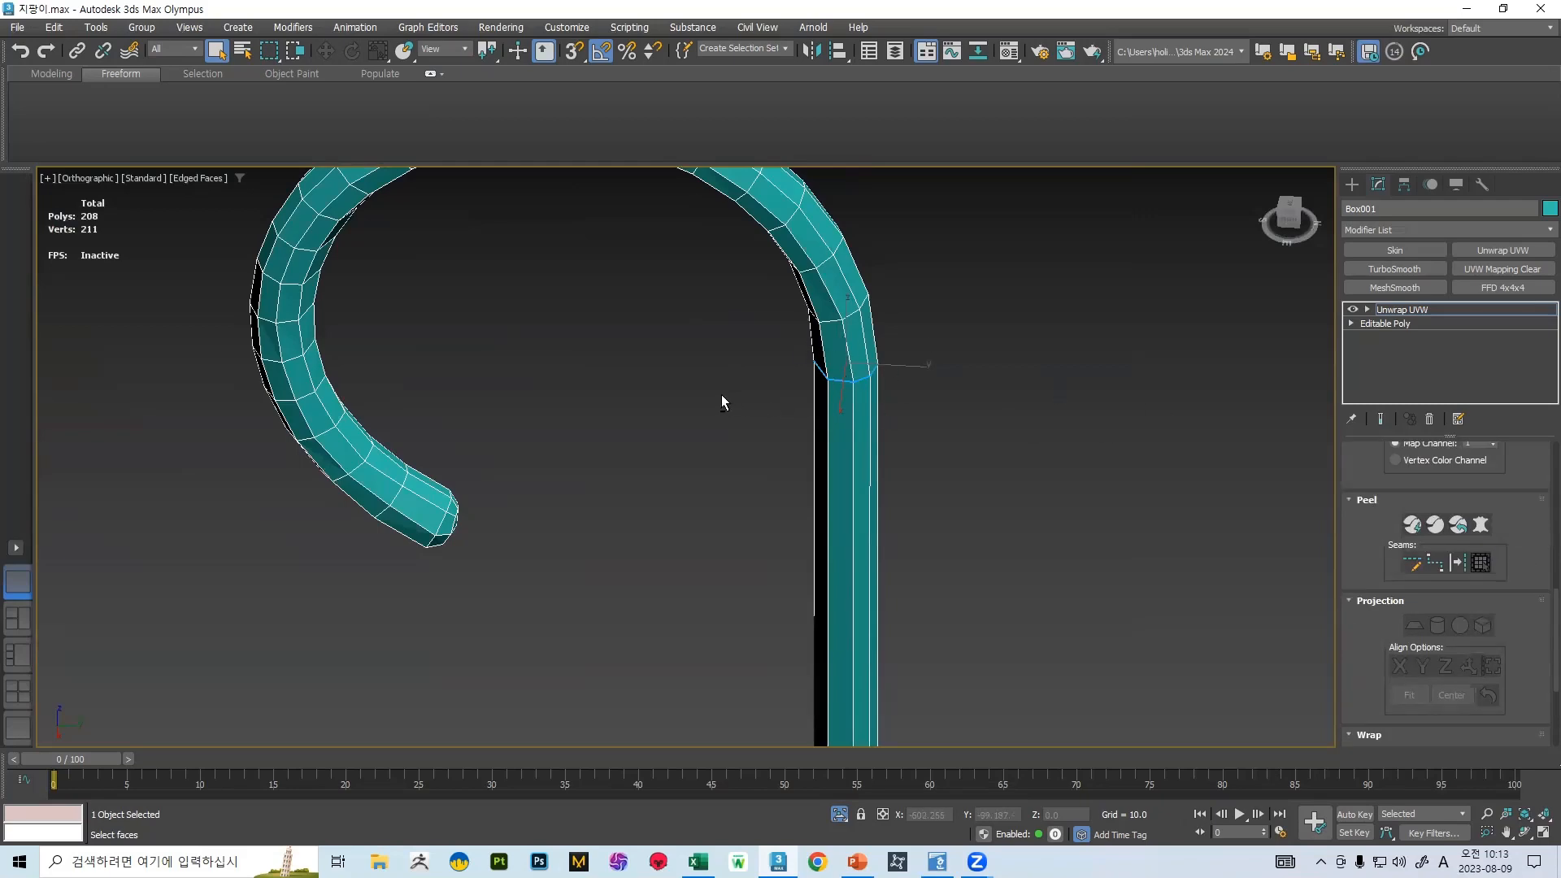
# - Select the edge loop around the tip of the cane's hook and convert it to a UV seam
pyautogui.keyDown('alt'); pyautogui.moveTo(722, 402); pyautogui.dragTo(675, 411, button='middle'); pyautogui.keyUp('alt')
pyautogui.scroll(3, 454, 556)
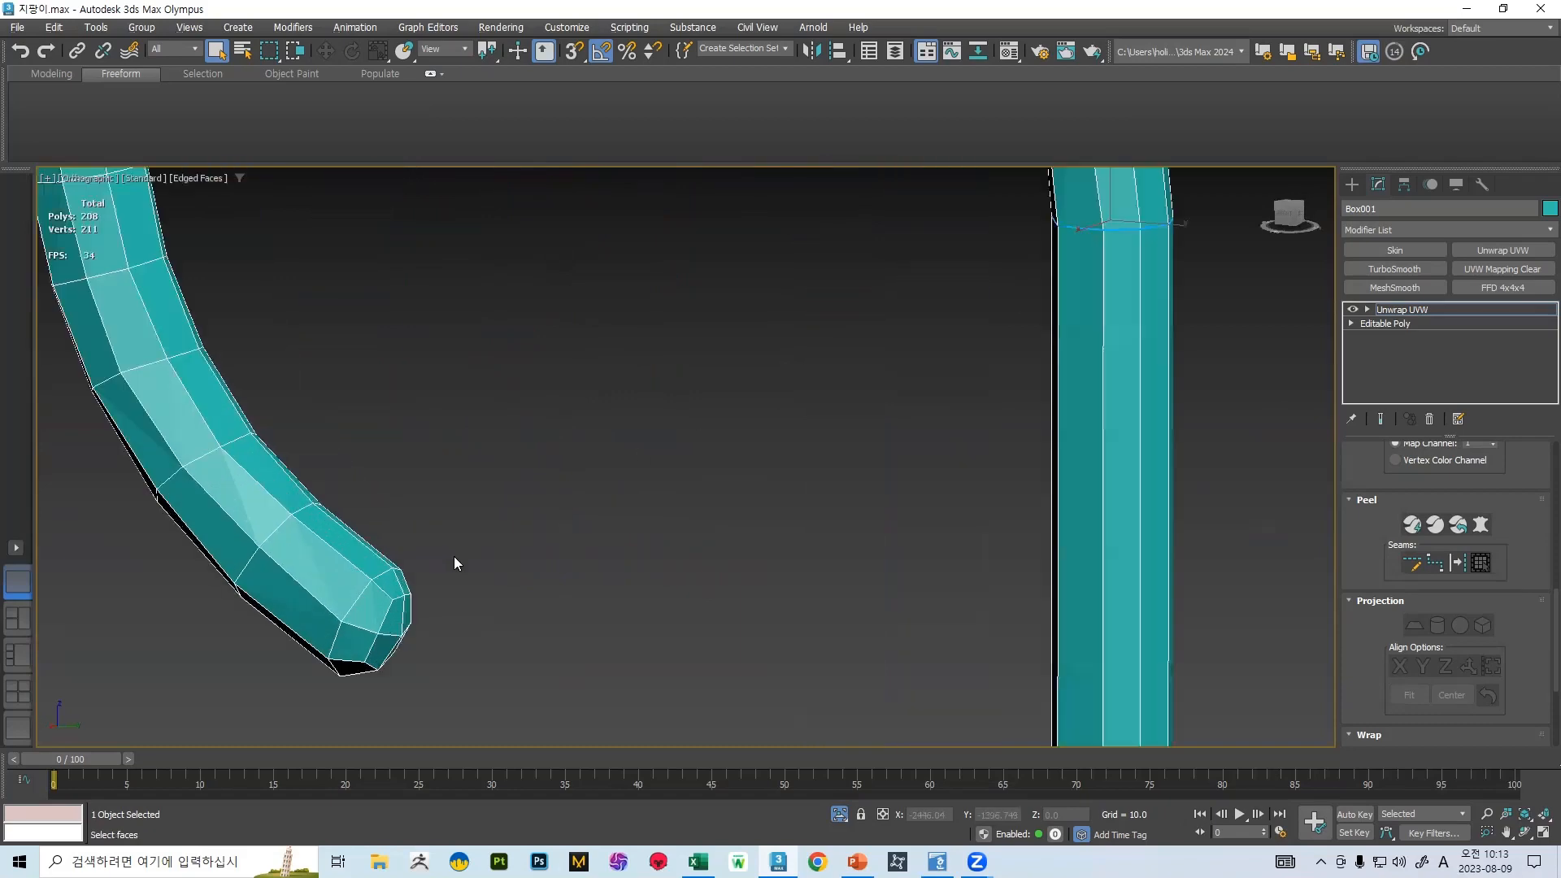
pyautogui.doubleClick(350, 607)
pyautogui.scroll(-4, 378, 553)
pyautogui.keyDown('alt'); pyautogui.moveTo(386, 545); pyautogui.dragTo(504, 635, button='middle'); pyautogui.keyUp('alt')
pyautogui.scroll(2, 375, 570)
pyautogui.scroll(2, 375, 570)
pyautogui.keyDown('alt'); pyautogui.click(359, 615); pyautogui.keyUp('alt')
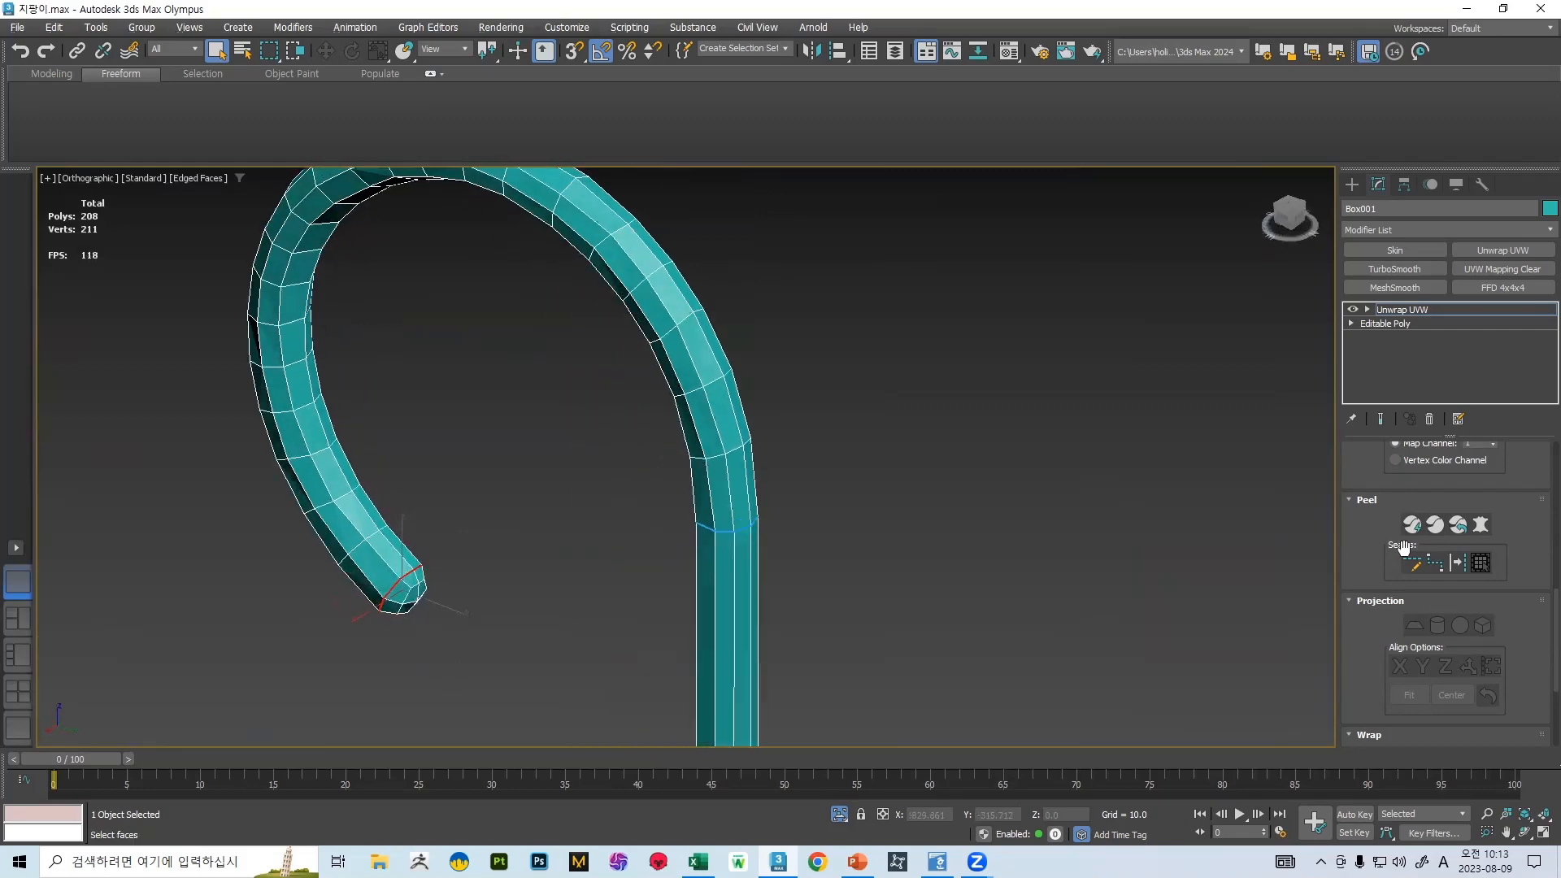
pyautogui.click(1457, 563)
# - Select the edge loop just above the bevelled bottom end of the shaft and convert it to a UV seam
pyautogui.keyDown('alt'); pyautogui.moveTo(498, 517); pyautogui.dragTo(625, 232, button='middle'); pyautogui.keyUp('alt')
pyautogui.scroll(-4, 642, 481)
pyautogui.scroll(5, 603, 661)
pyautogui.scroll(4, 560, 674)
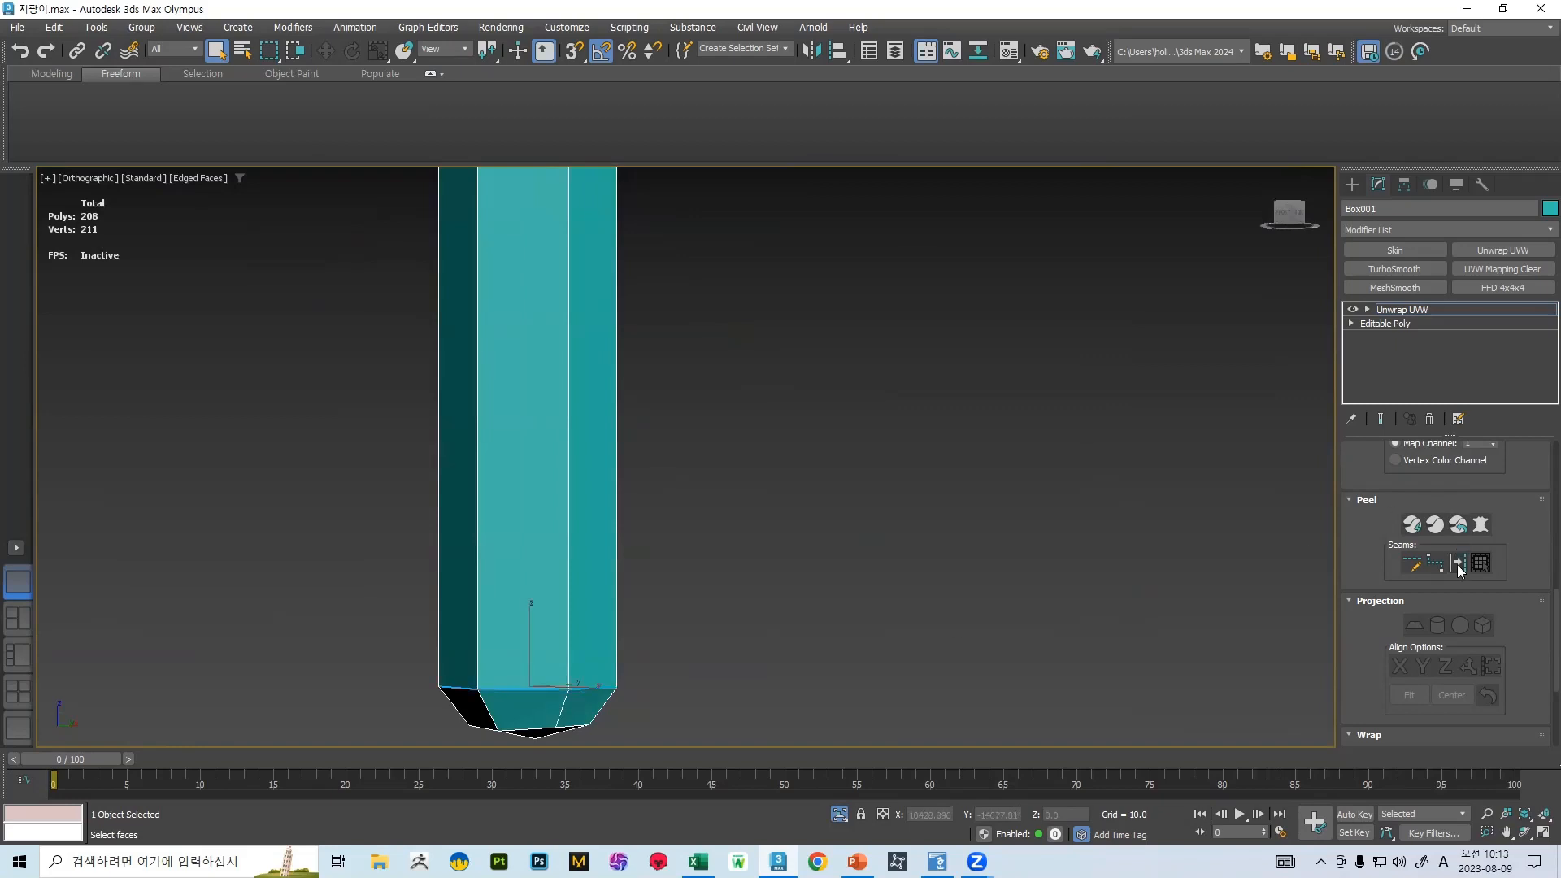
# - Select the lengthwise edges on the inner side of the cane, from the start of the hook down to the shaft's bottom seam
pyautogui.scroll(-10, 703, 520)
pyautogui.scroll(9, 668, 517)
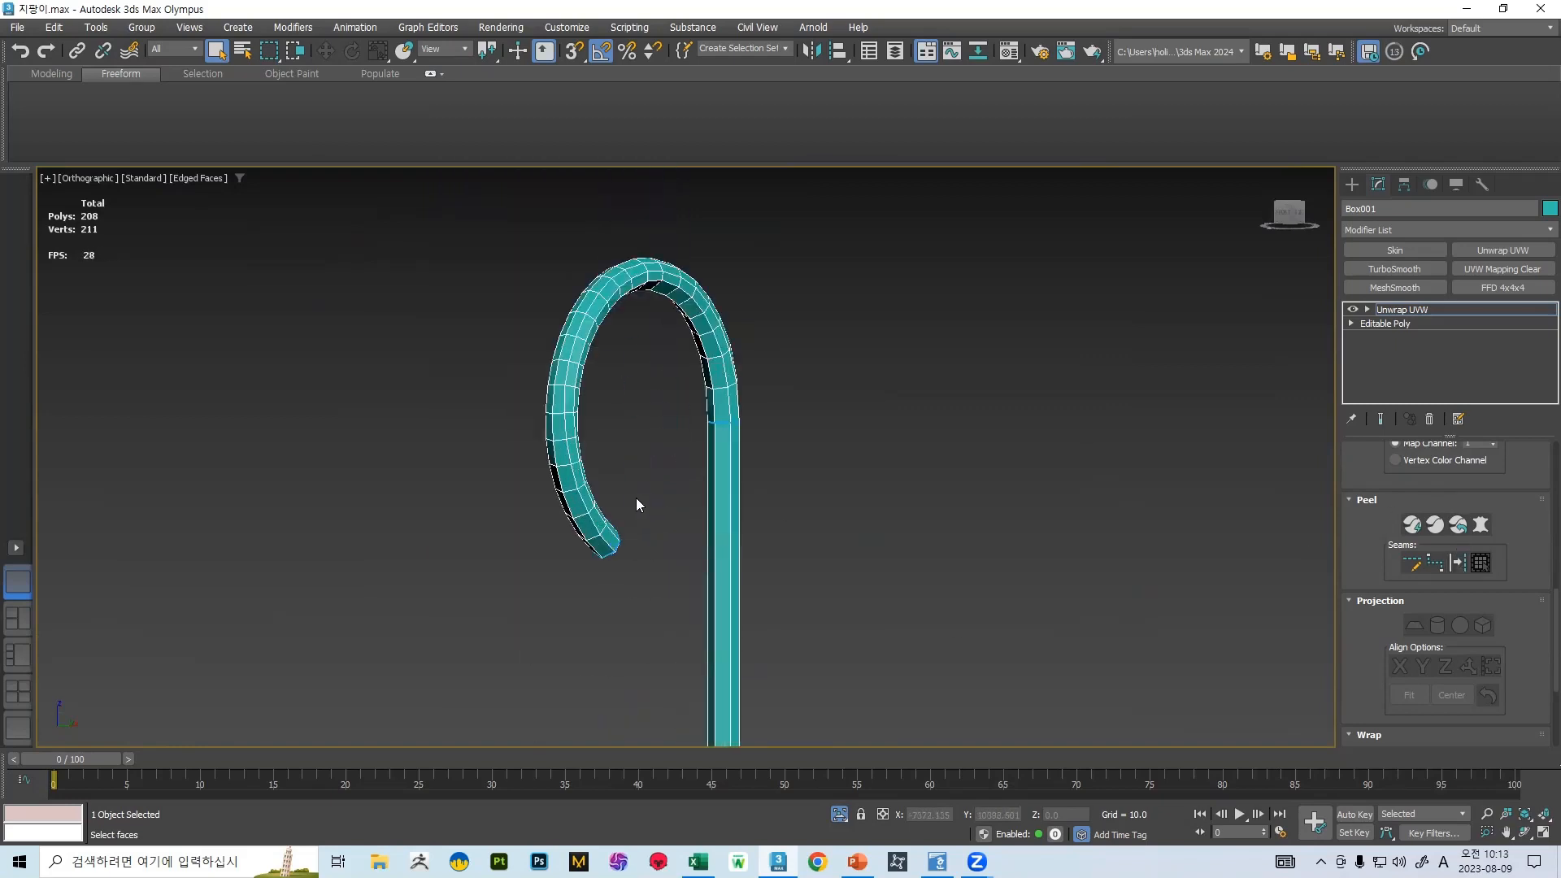
pyautogui.keyDown('alt'); pyautogui.moveTo(701, 456); pyautogui.dragTo(816, 422, button='middle'); pyautogui.keyUp('alt')
pyautogui.click(793, 411)
pyautogui.keyDown('ctrl'); pyautogui.click(792, 342); pyautogui.keyUp('ctrl')
pyautogui.keyDown('ctrl'); pyautogui.doubleClick(790, 305); pyautogui.keyUp('ctrl')
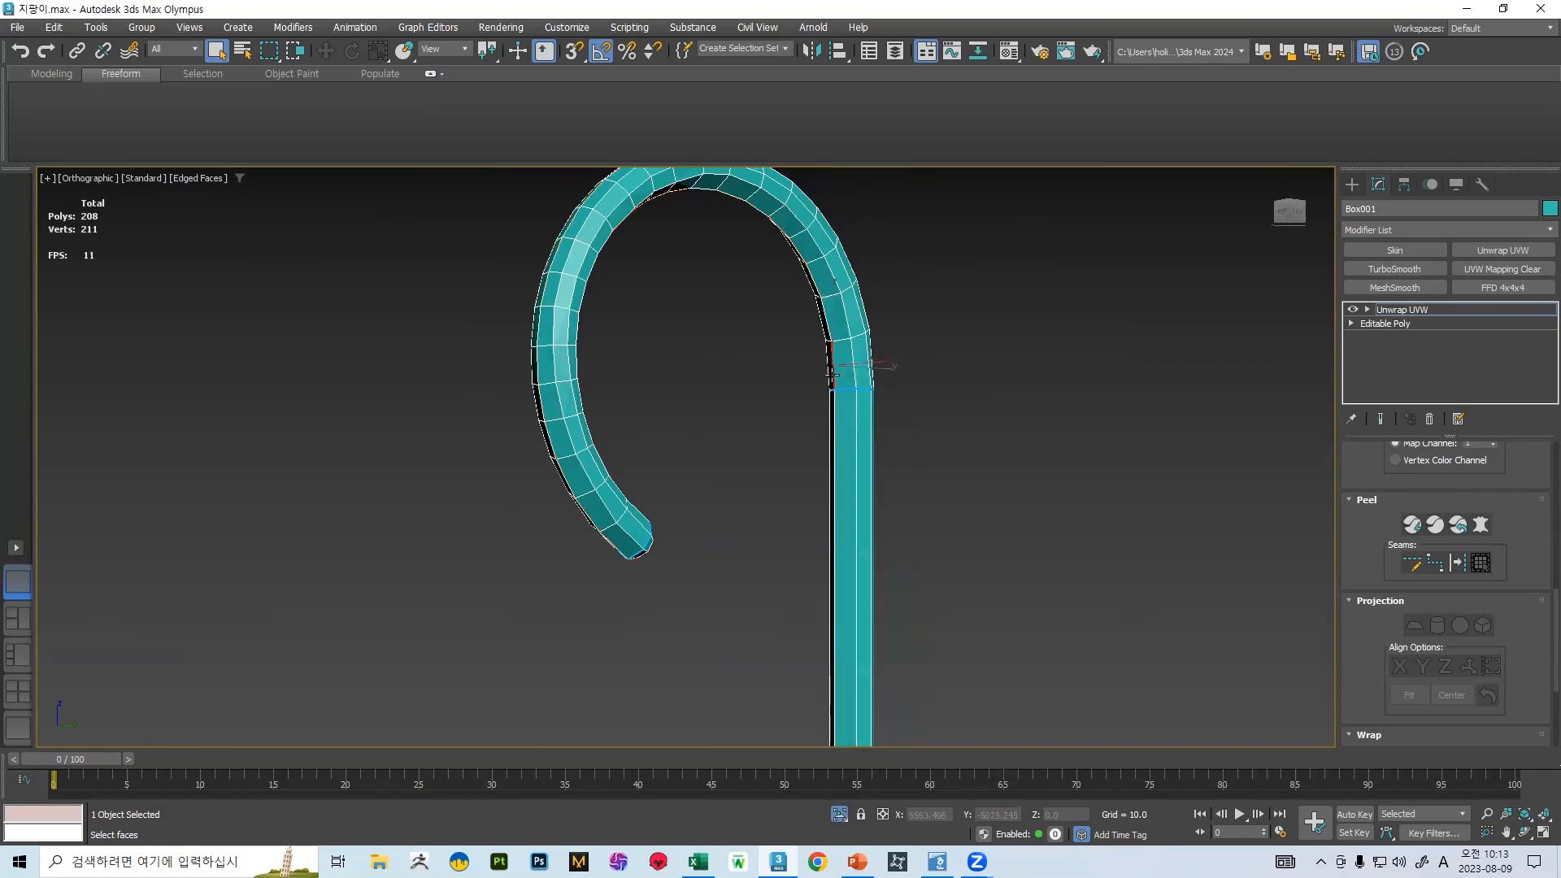
pyautogui.scroll(-5, 829, 427)
pyautogui.moveTo(776, 518); pyautogui.dragTo(730, 270, button='middle')
pyautogui.moveTo(791, 593); pyautogui.dragTo(819, 383, button='middle')
pyautogui.scroll(10, 801, 561)
pyautogui.keyDown('alt'); pyautogui.moveTo(793, 496); pyautogui.dragTo(826, 476, button='middle'); pyautogui.keyUp('alt')
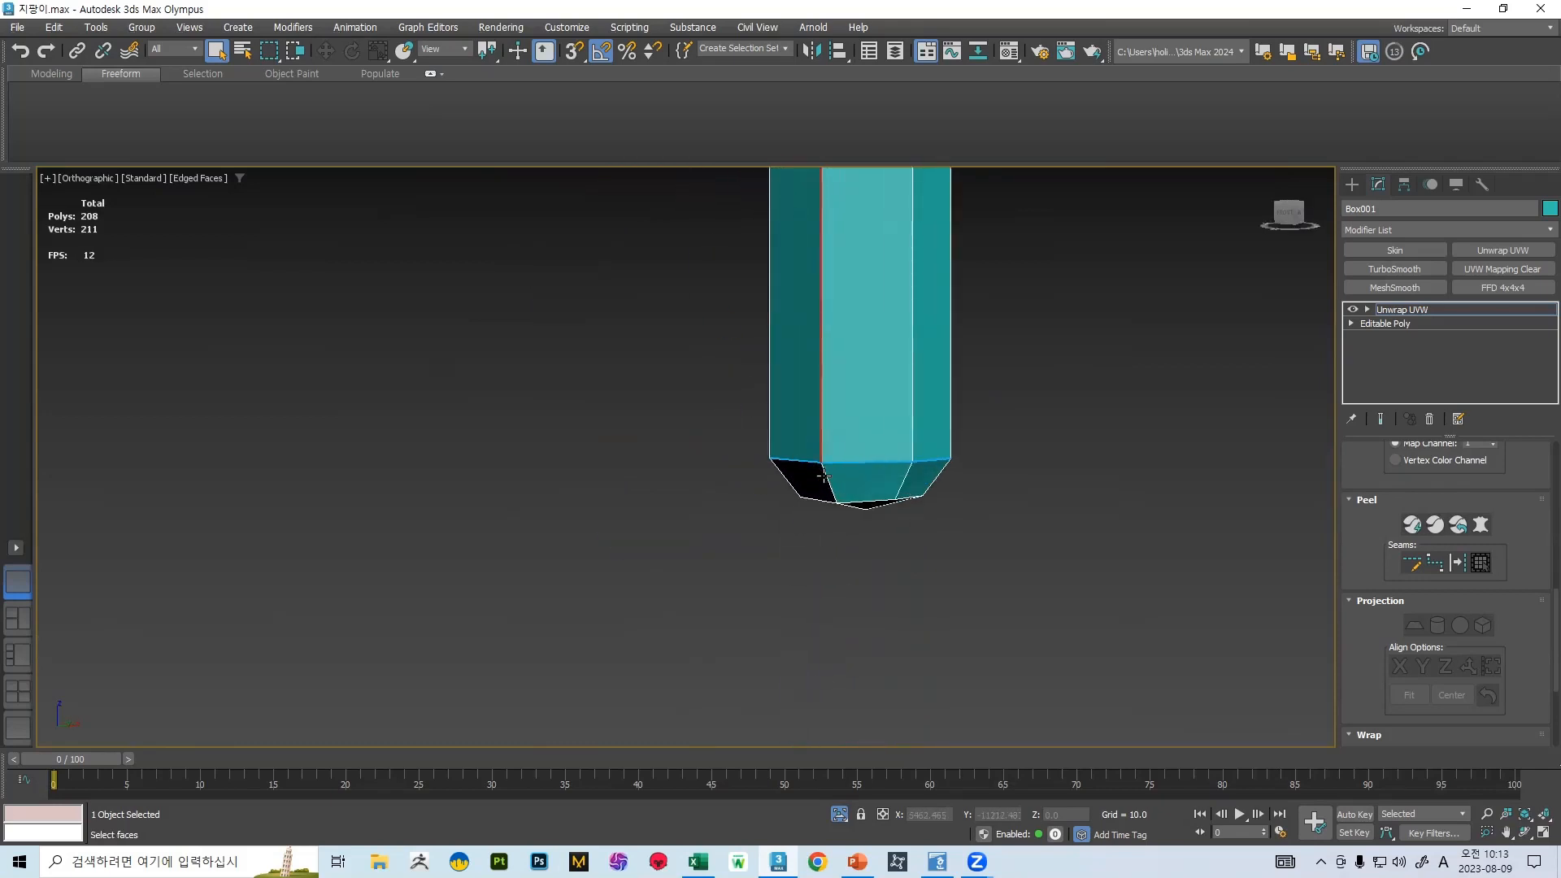
# - Add the edges along the hook's inner curve to the selection, working up from the shaft junction
pyautogui.scroll(-8, 824, 476)
pyautogui.moveTo(813, 366); pyautogui.dragTo(813, 716, button='middle')
pyautogui.scroll(5, 816, 261)
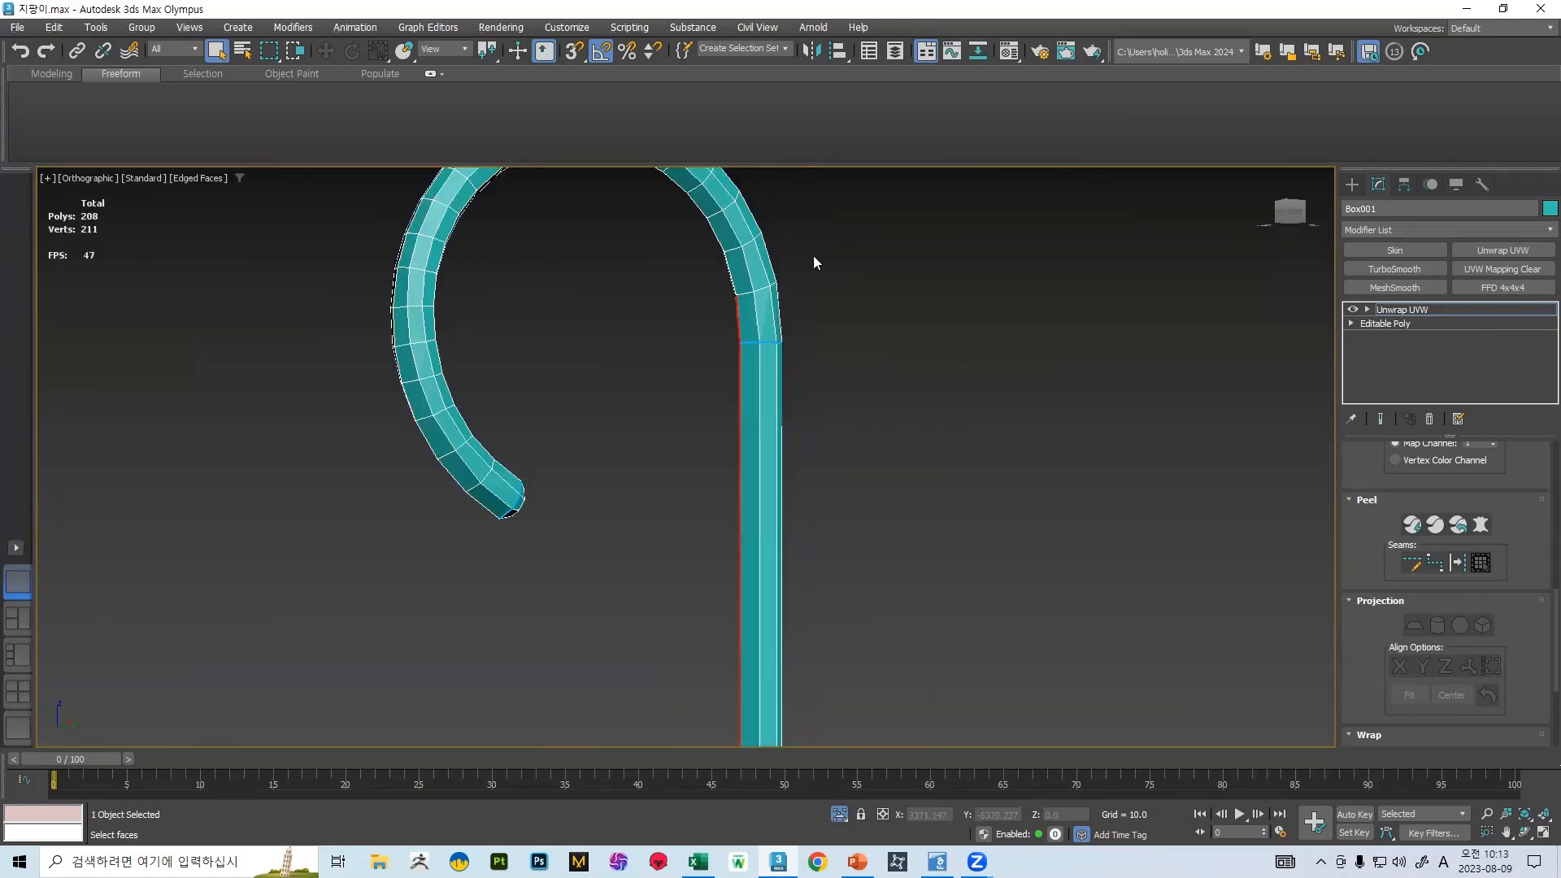
pyautogui.scroll(-3, 813, 263)
pyautogui.keyDown('alt'); pyautogui.moveTo(725, 230); pyautogui.dragTo(730, 446, button='middle'); pyautogui.keyUp('alt')
pyautogui.scroll(5, 731, 446)
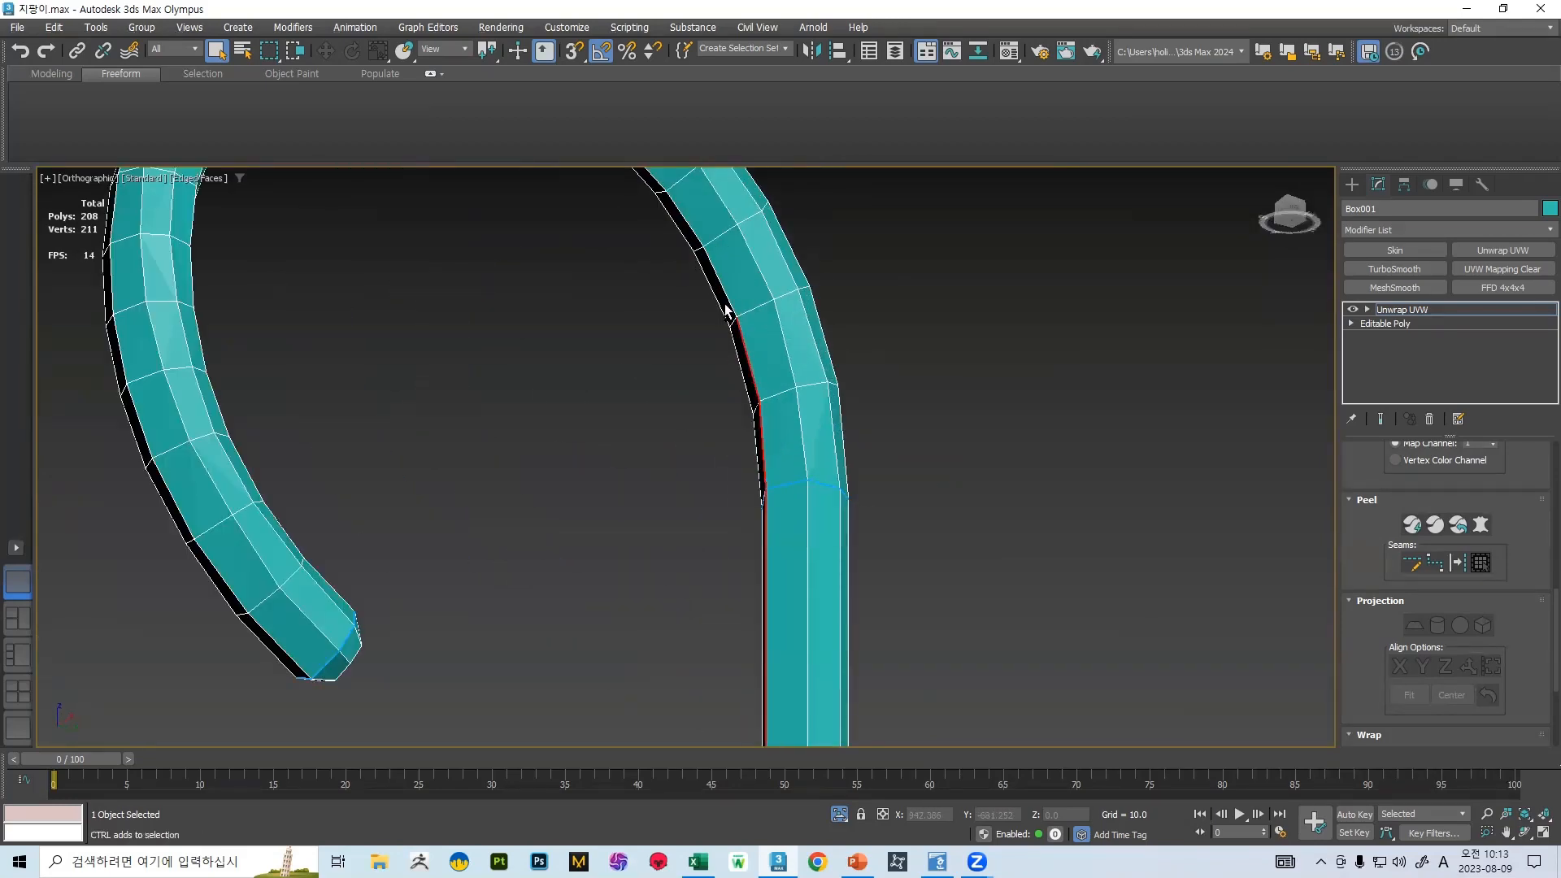
pyautogui.click(694, 232)
pyautogui.scroll(-5, 715, 271)
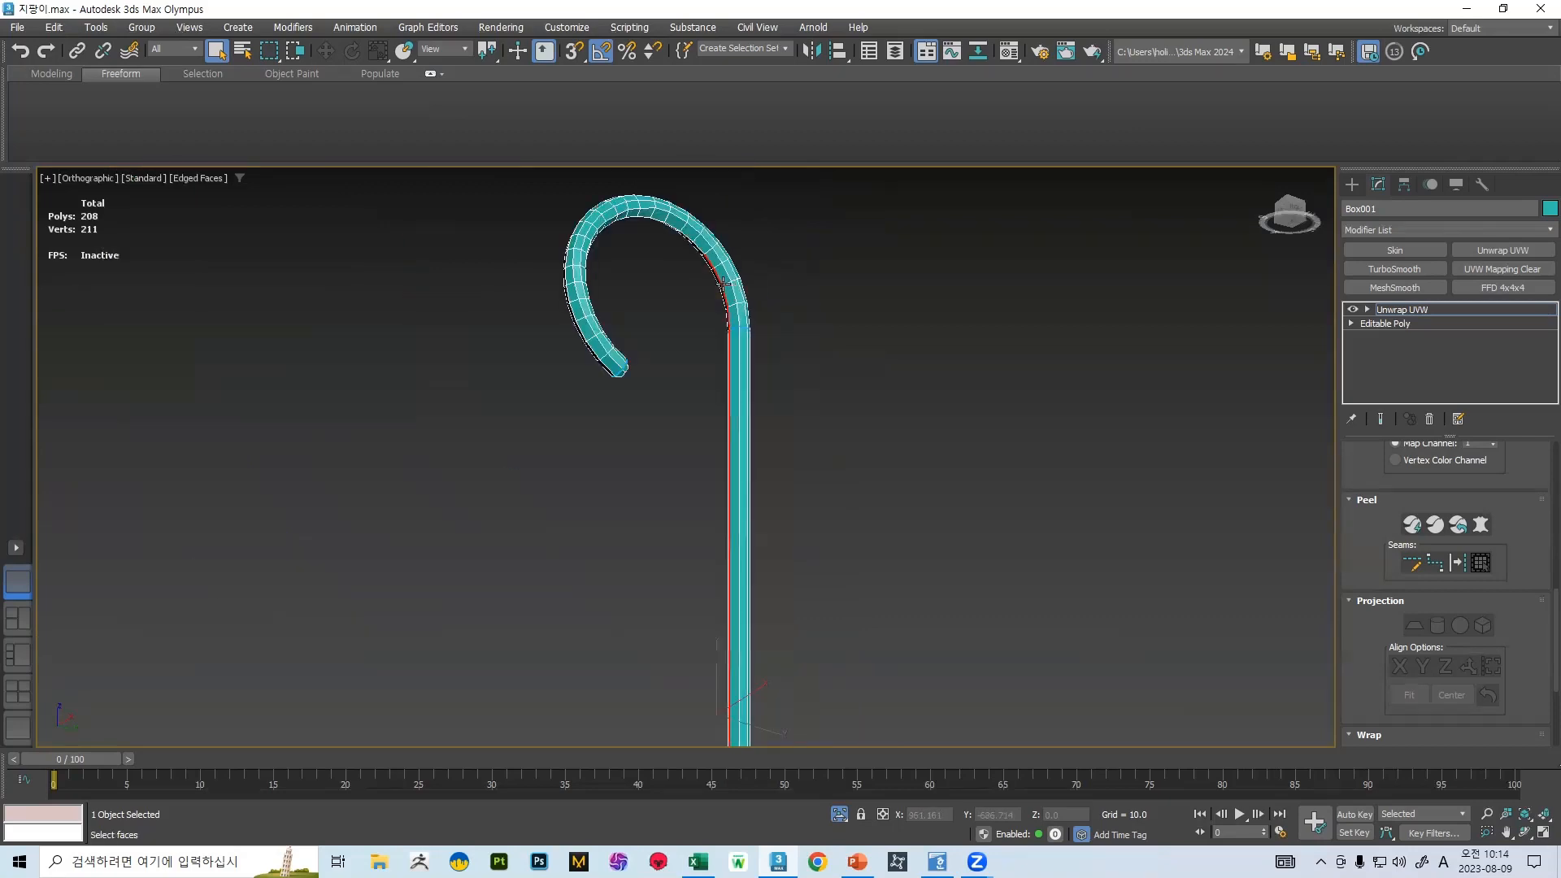
pyautogui.moveTo(716, 270)
pyautogui.keyDown('alt'); pyautogui.mouseDown(button='middle')
pyautogui.moveTo(885, 300)
pyautogui.moveTo(711, 260)
pyautogui.mouseUp(button='middle'); pyautogui.keyUp('alt')
pyautogui.scroll(5, 678, 306)
pyautogui.click(675, 330)
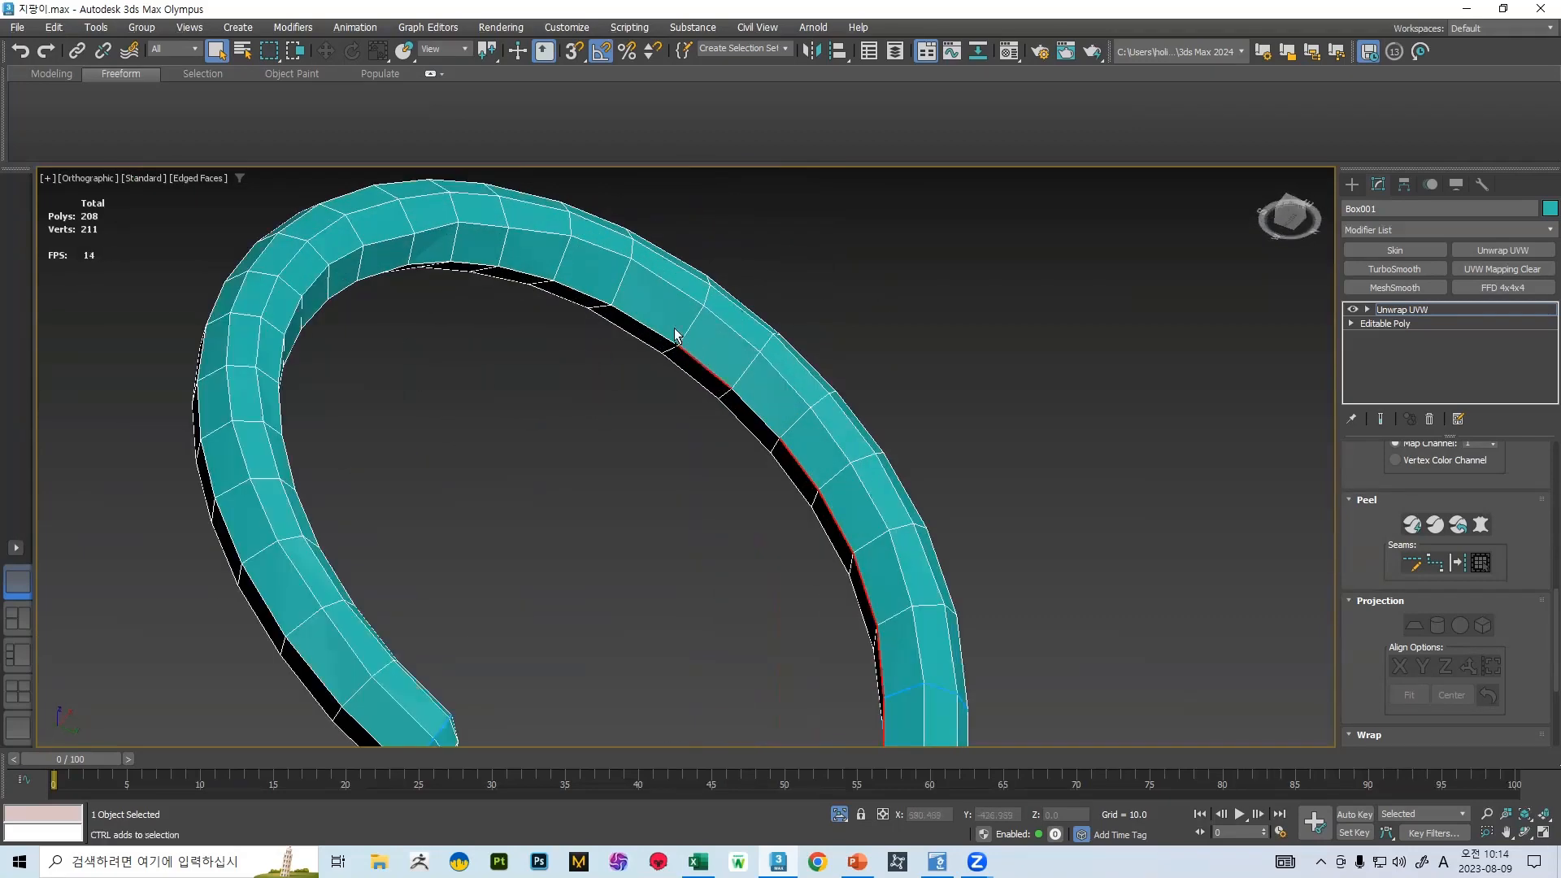
pyautogui.click(760, 406)
# - Extend the inner edge selection past the top of the hook and down its far side
pyautogui.scroll(-5, 527, 277)
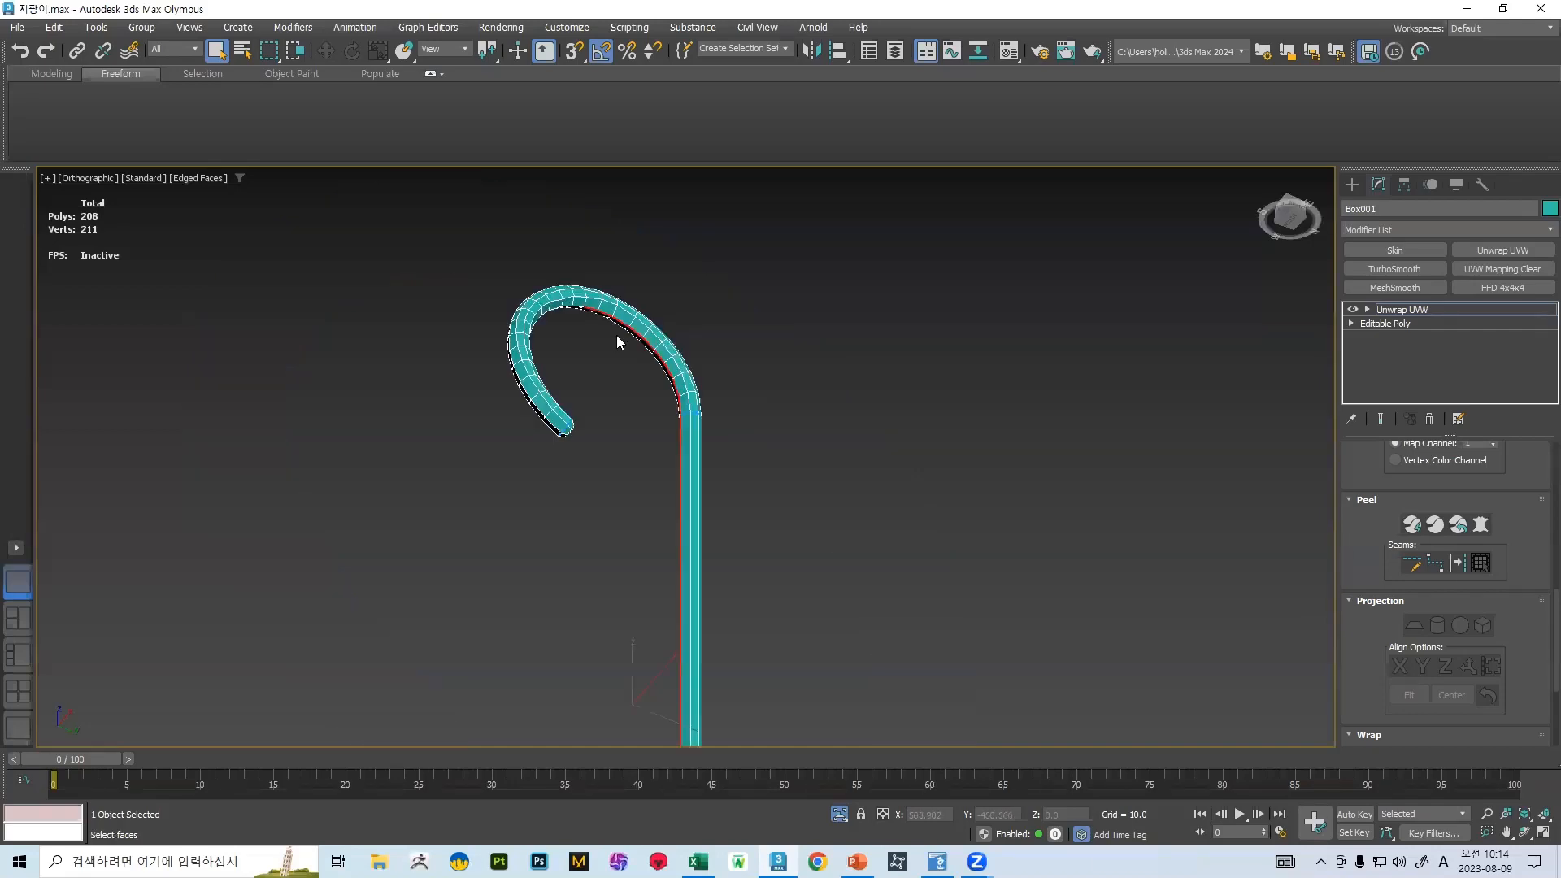
pyautogui.scroll(6, 617, 314)
pyautogui.click(583, 337)
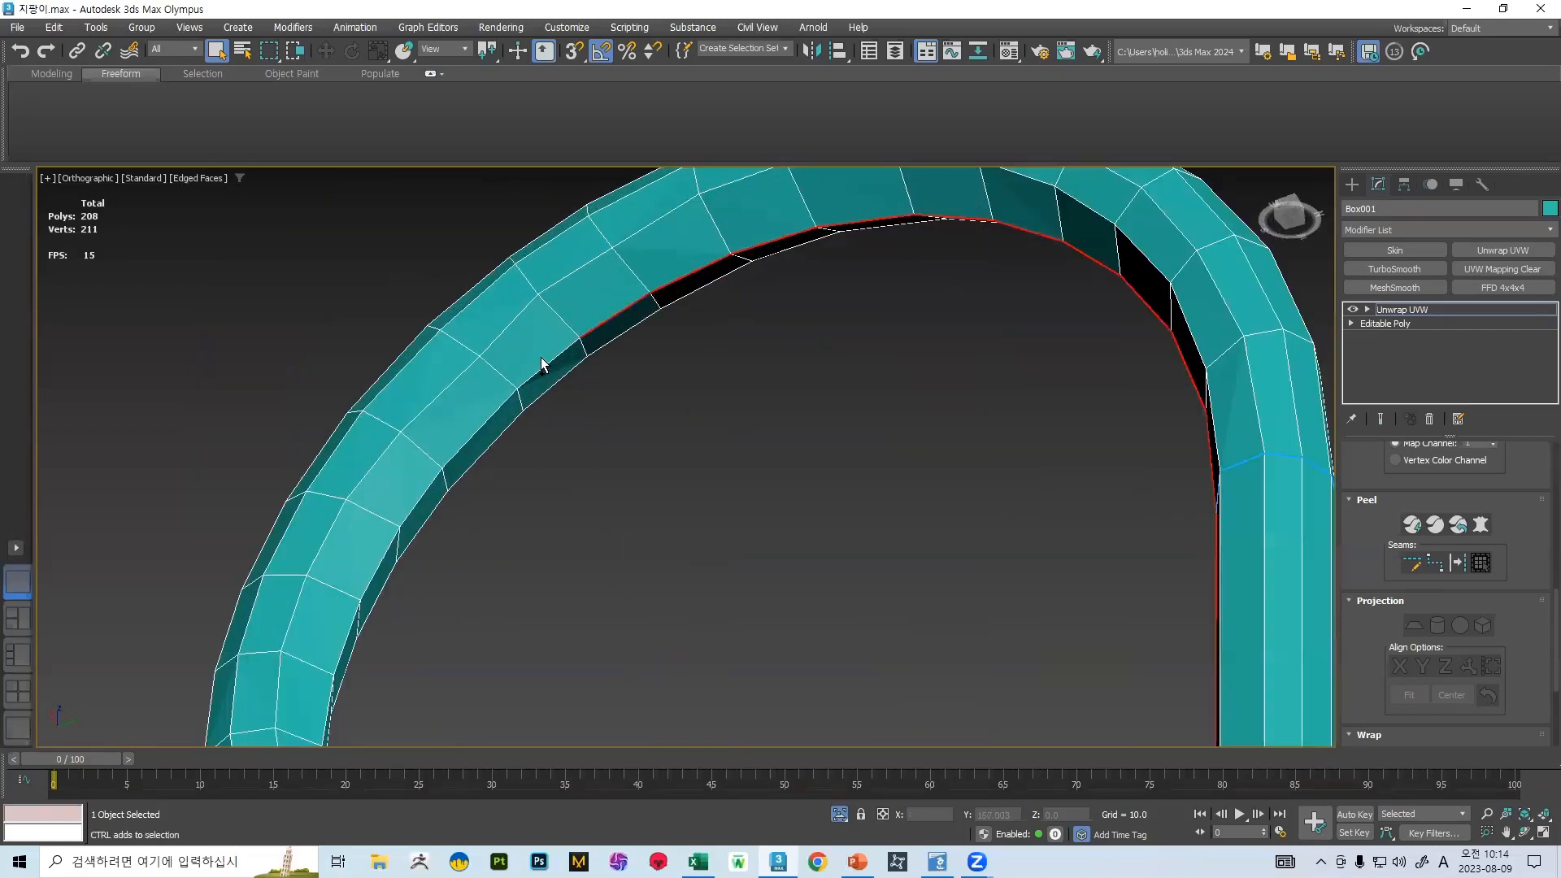
pyautogui.click(443, 470)
pyautogui.click(398, 528)
pyautogui.click(360, 600)
pyautogui.click(317, 671)
# - Add the remaining inner edges of the hook to the selection, down to the seam at its tip
pyautogui.scroll(-5, 366, 616)
pyautogui.keyDown('alt'); pyautogui.moveTo(421, 569); pyautogui.dragTo(374, 604, button='middle'); pyautogui.keyUp('alt')
pyautogui.scroll(3, 418, 456)
pyautogui.click(399, 532)
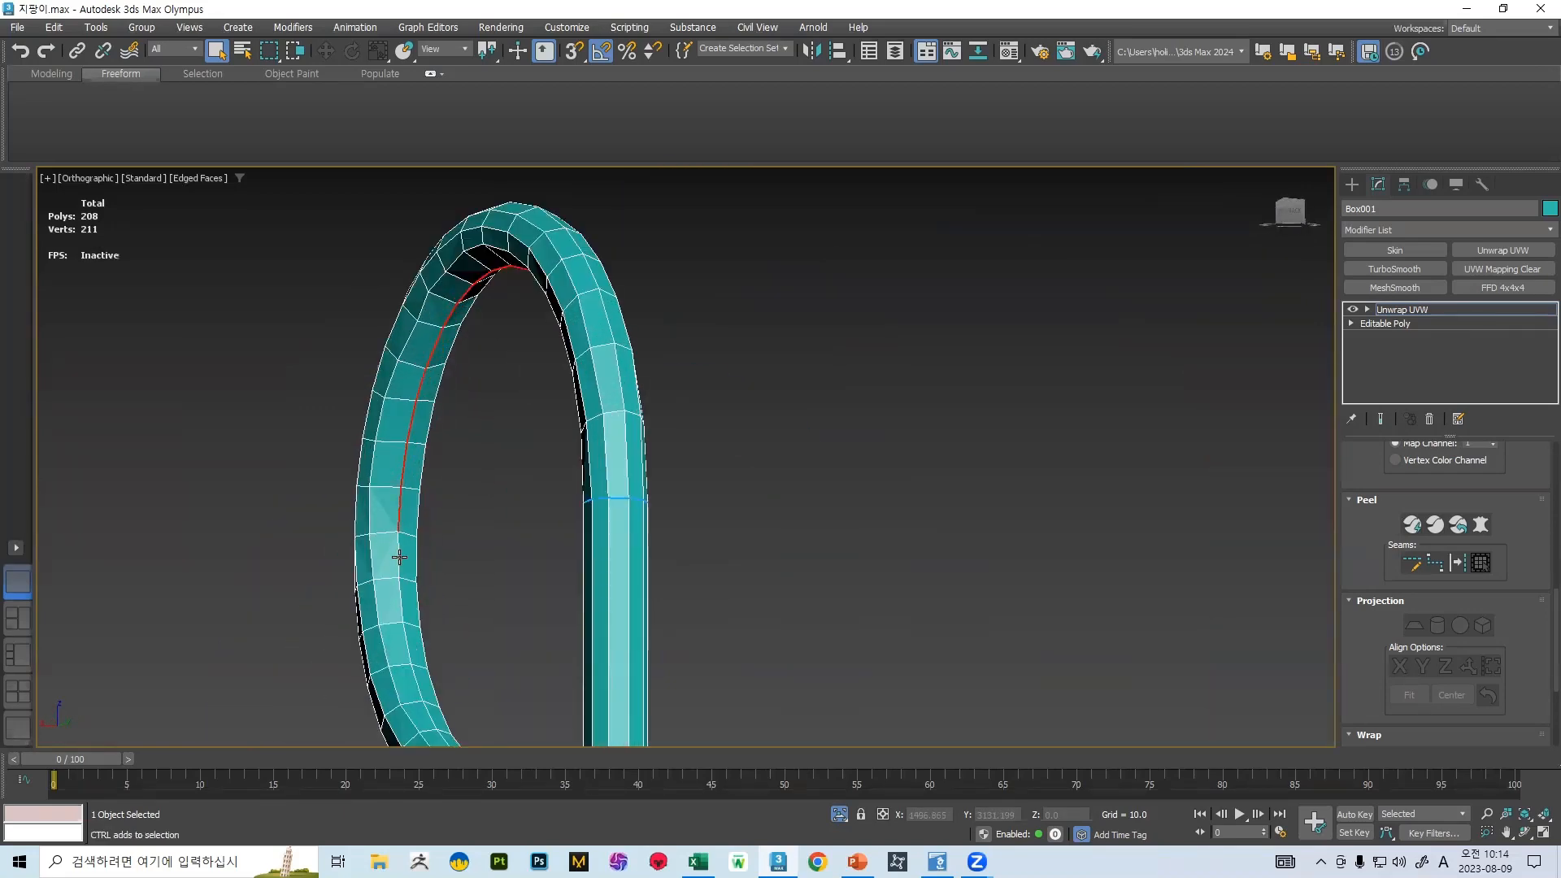
pyautogui.click(398, 575)
pyautogui.scroll(4, 427, 713)
pyautogui.click(519, 617)
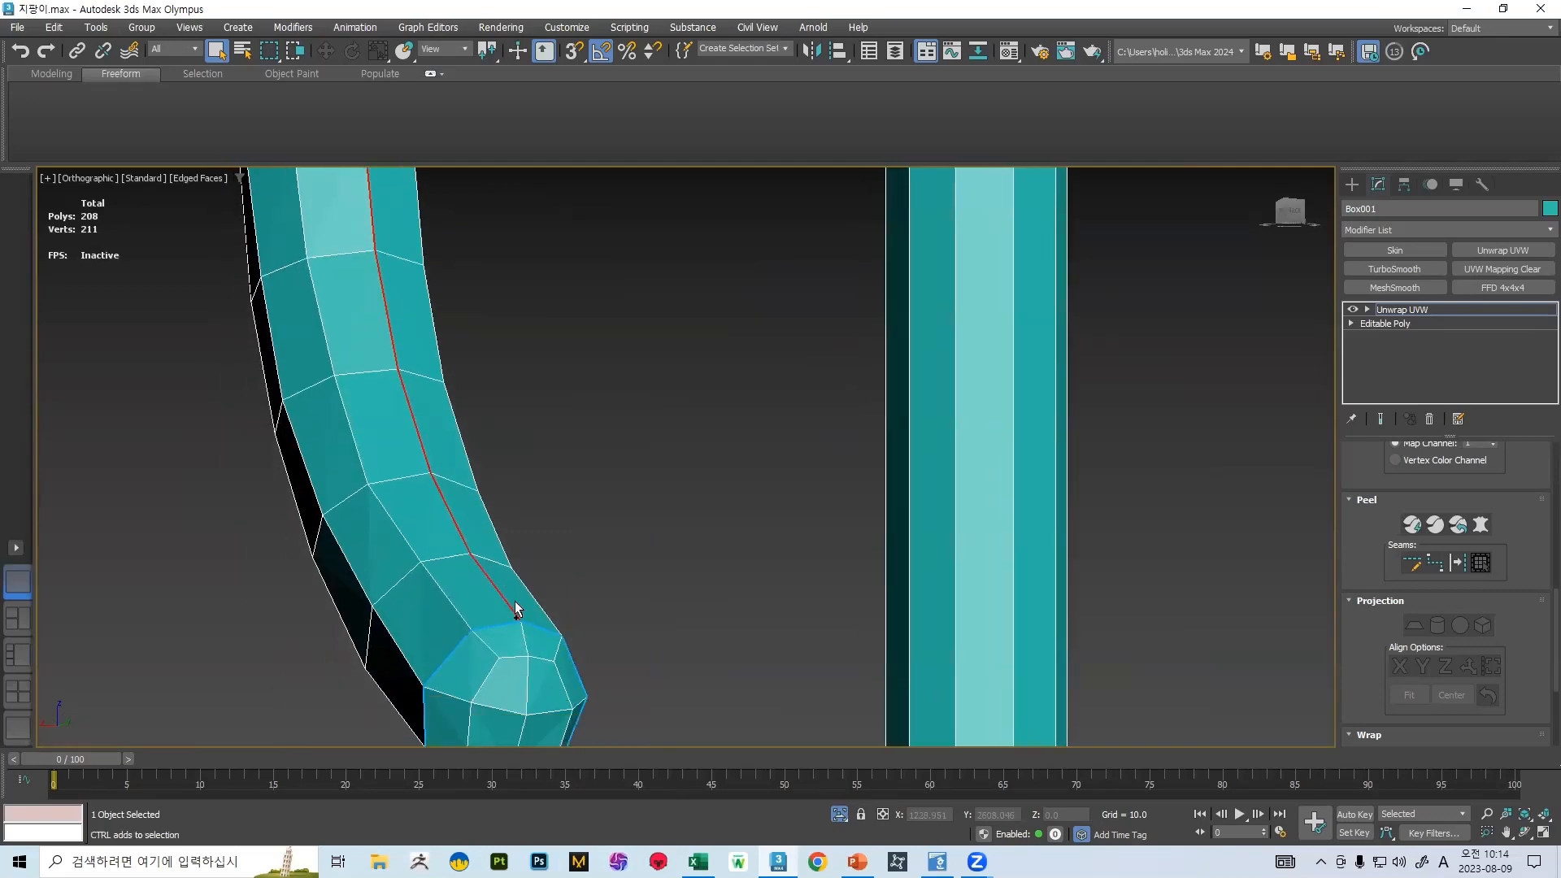
# - Convert the selected lengthwise edges of the shaft and hook to UV seams
pyautogui.scroll(-7, 519, 617)
pyautogui.keyDown('alt'); pyautogui.moveTo(538, 568); pyautogui.dragTo(1187, 561, button='middle'); pyautogui.keyUp('alt')
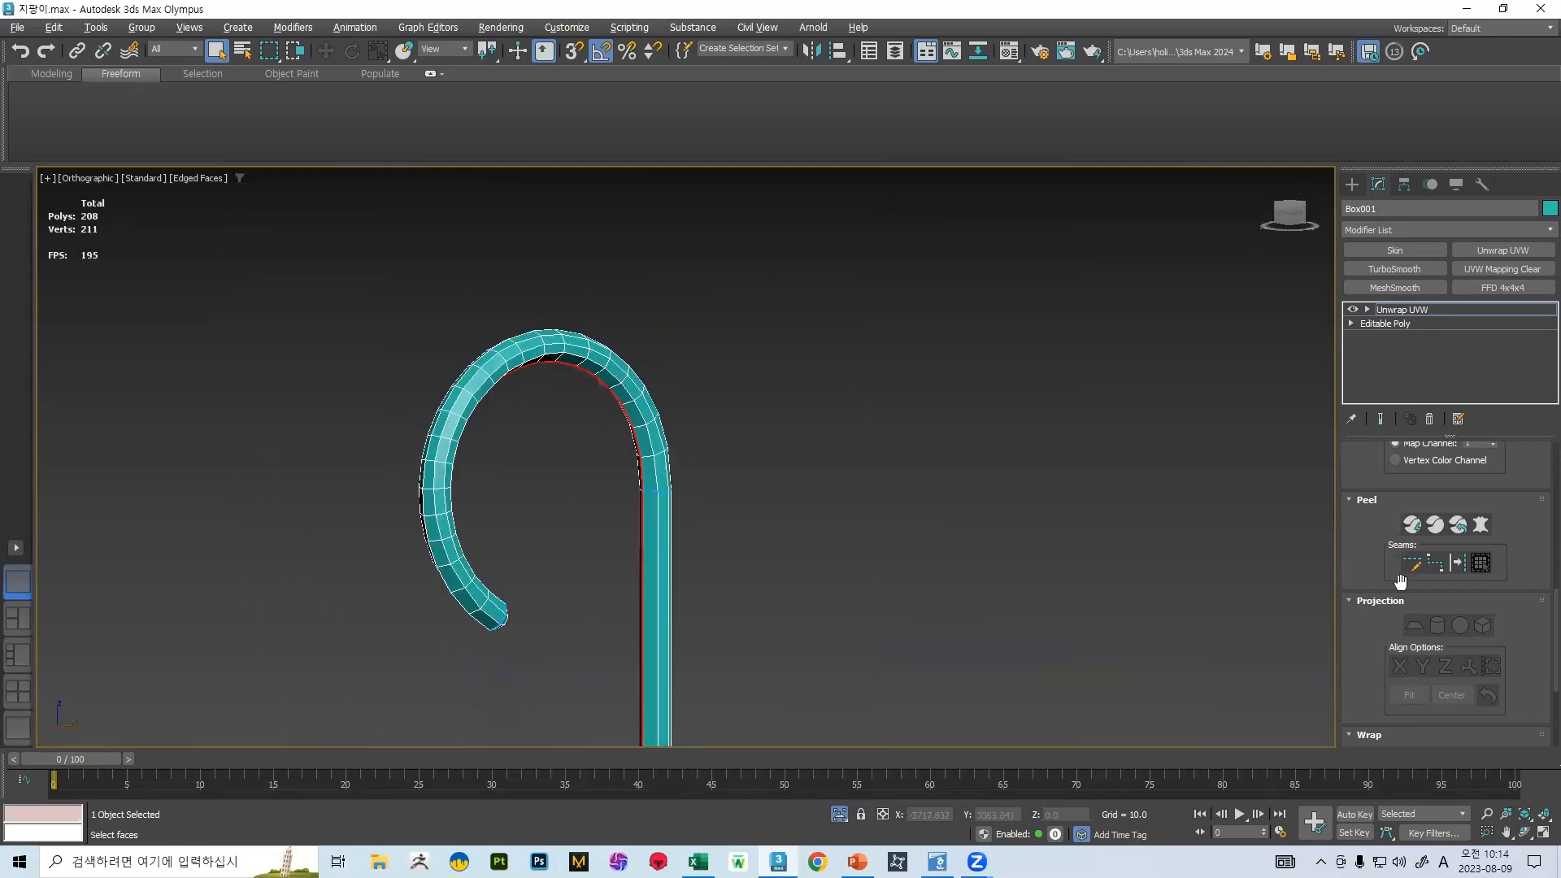
pyautogui.click(1456, 564)
pyautogui.keyDown('alt'); pyautogui.moveTo(685, 501); pyautogui.dragTo(640, 479, button='middle'); pyautogui.keyUp('alt')
# - Open the UV Editor, place its window beside the cane, and clear the edge selection
pyautogui.scroll(6, 1505, 520)
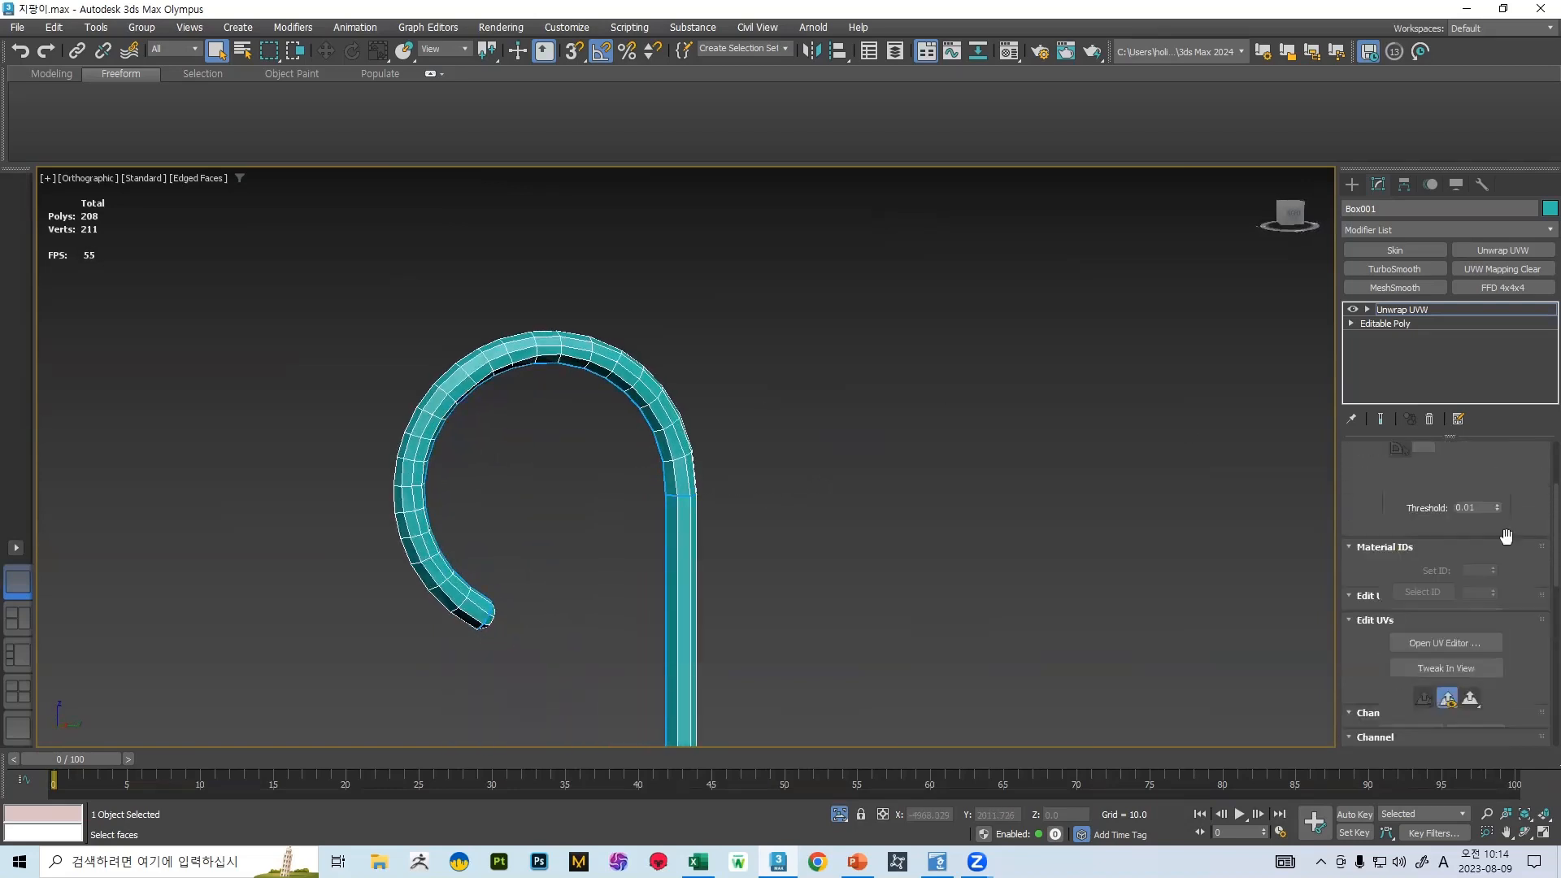
pyautogui.scroll(-6, 1494, 535)
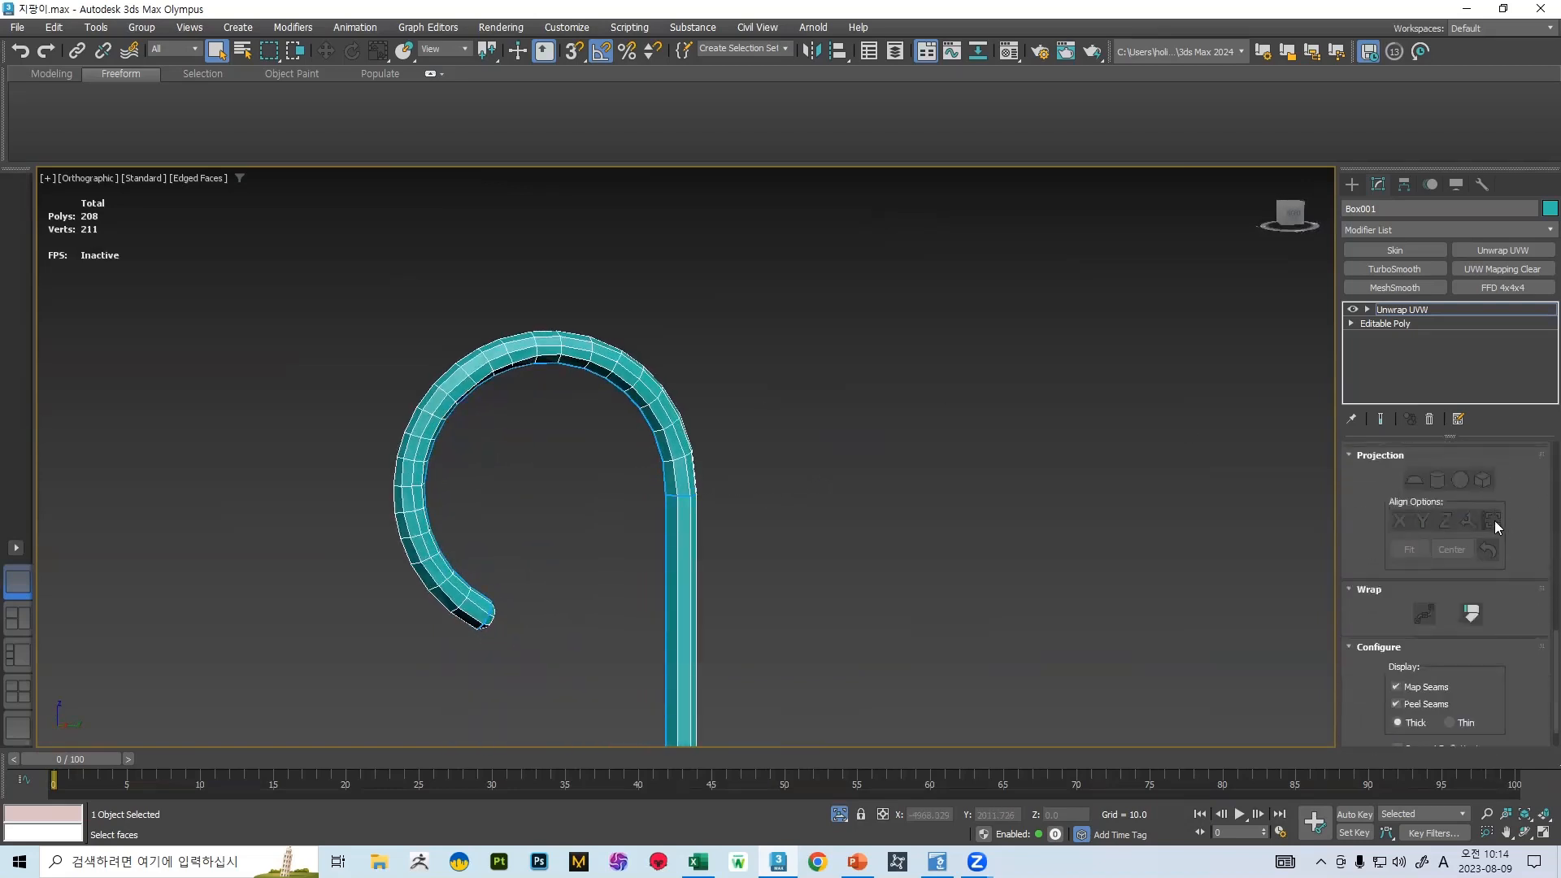
pyautogui.scroll(5, 1512, 565)
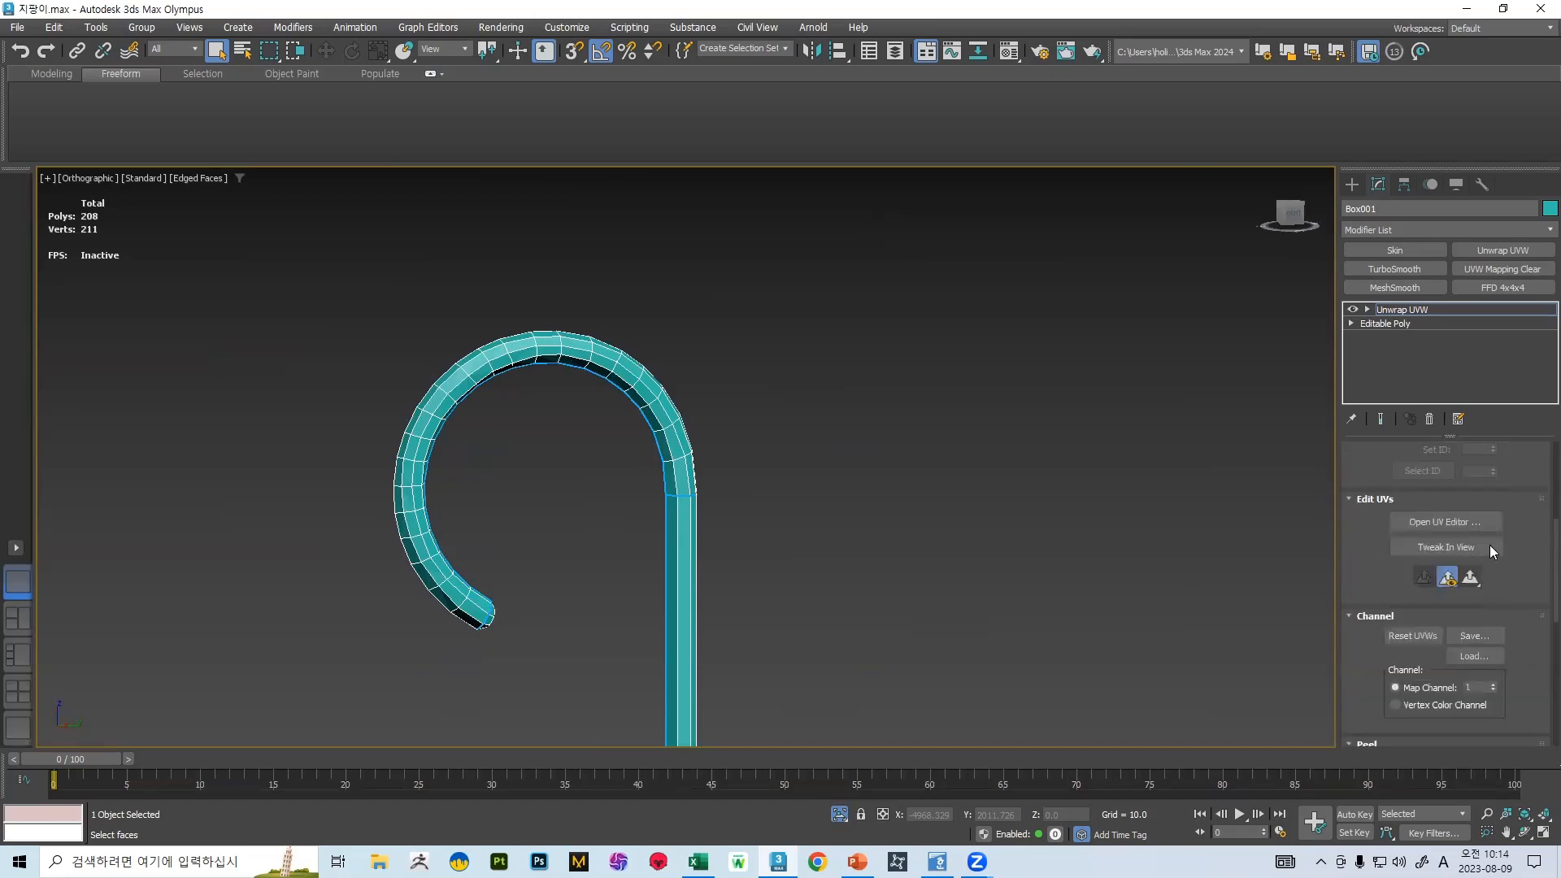
pyautogui.click(1448, 522)
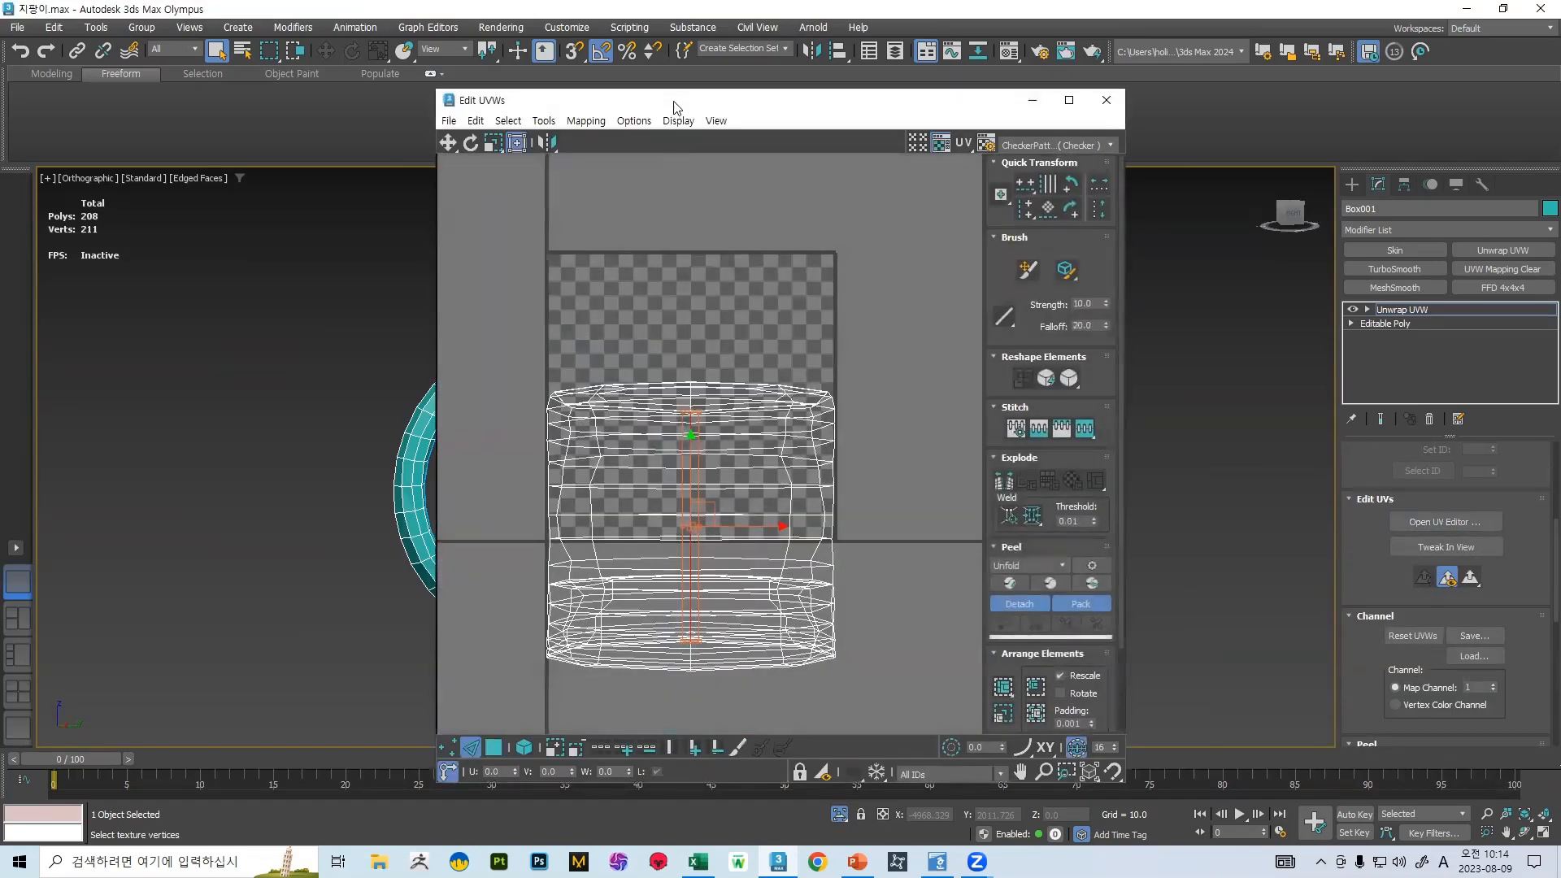
pyautogui.moveTo(682, 107); pyautogui.dragTo(946, 106)
pyautogui.click(1043, 301)
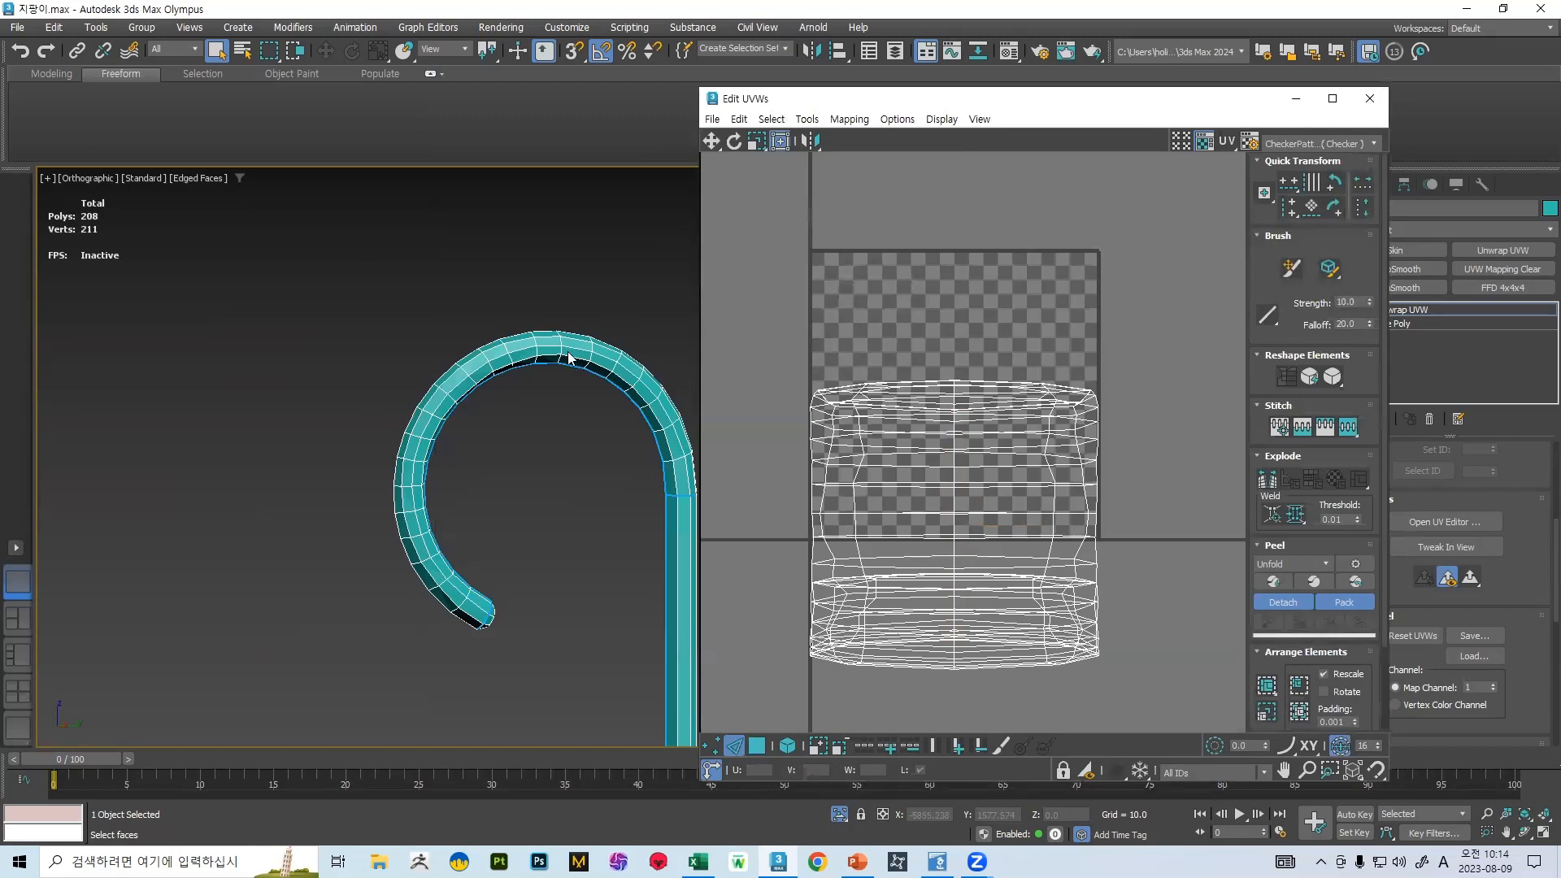
# - Switch the Unwrap UVW selection to polygon level and select the cane's polygons across its full height
pyautogui.scroll(3, 1511, 513)
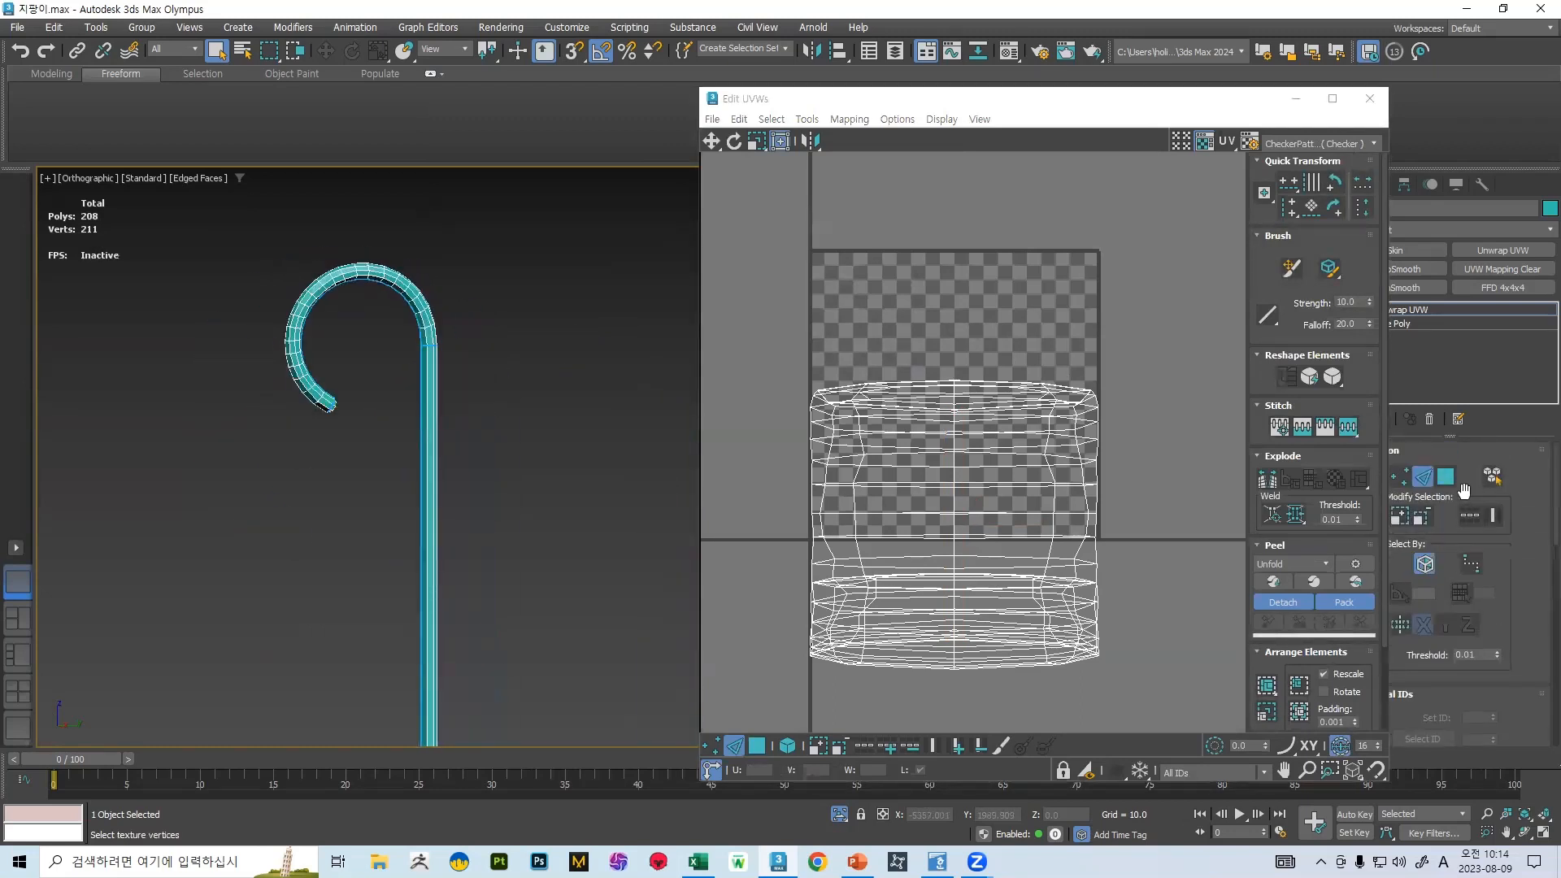
pyautogui.click(1448, 480)
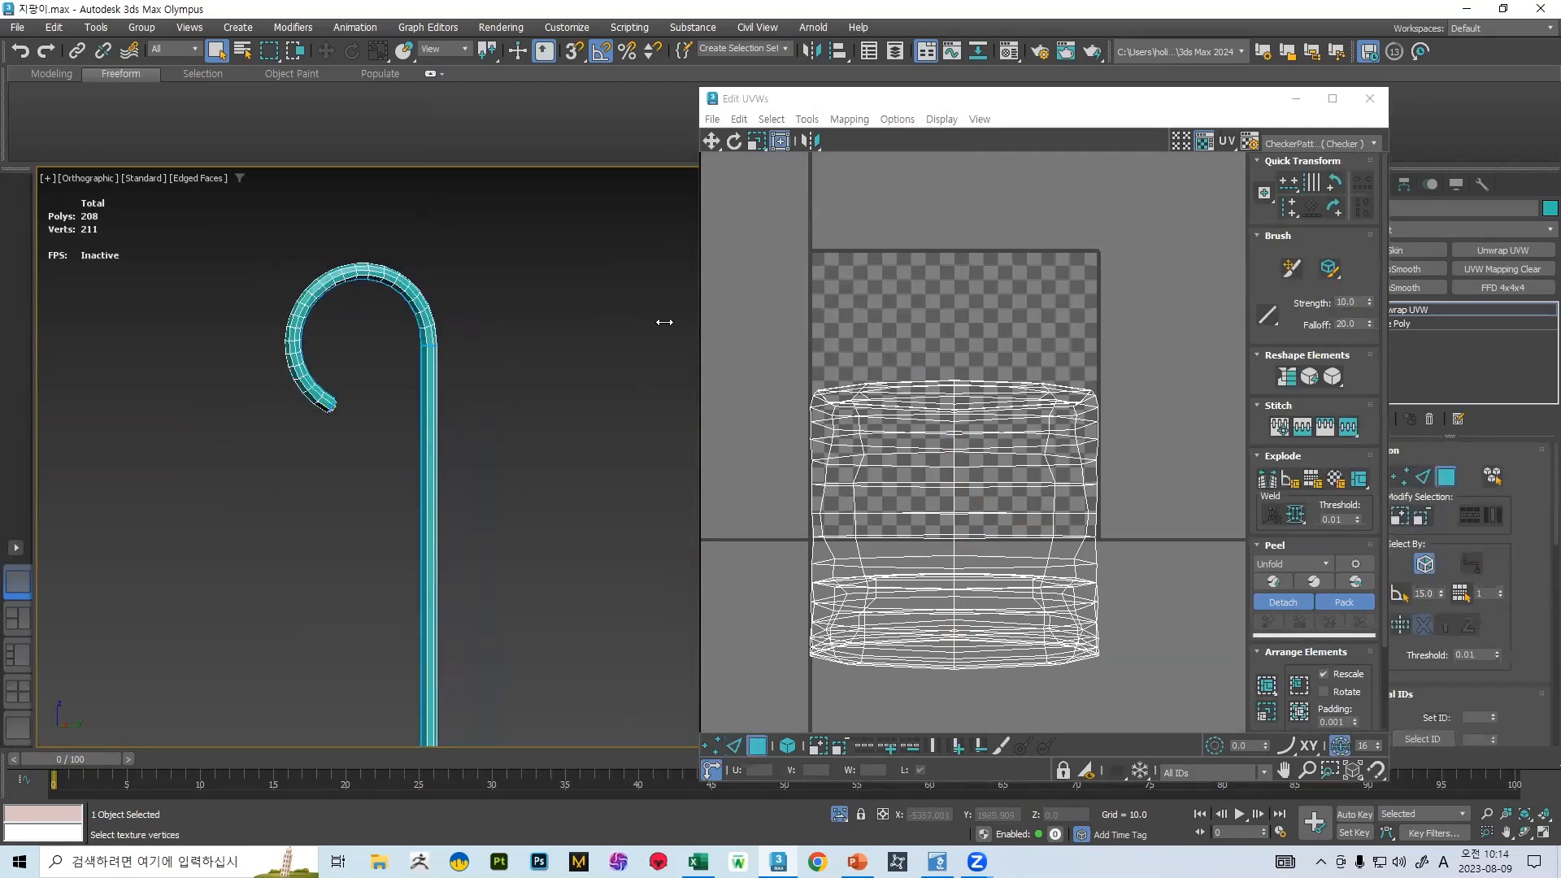
pyautogui.scroll(-3, 385, 258)
pyautogui.moveTo(256, 225); pyautogui.dragTo(515, 584)
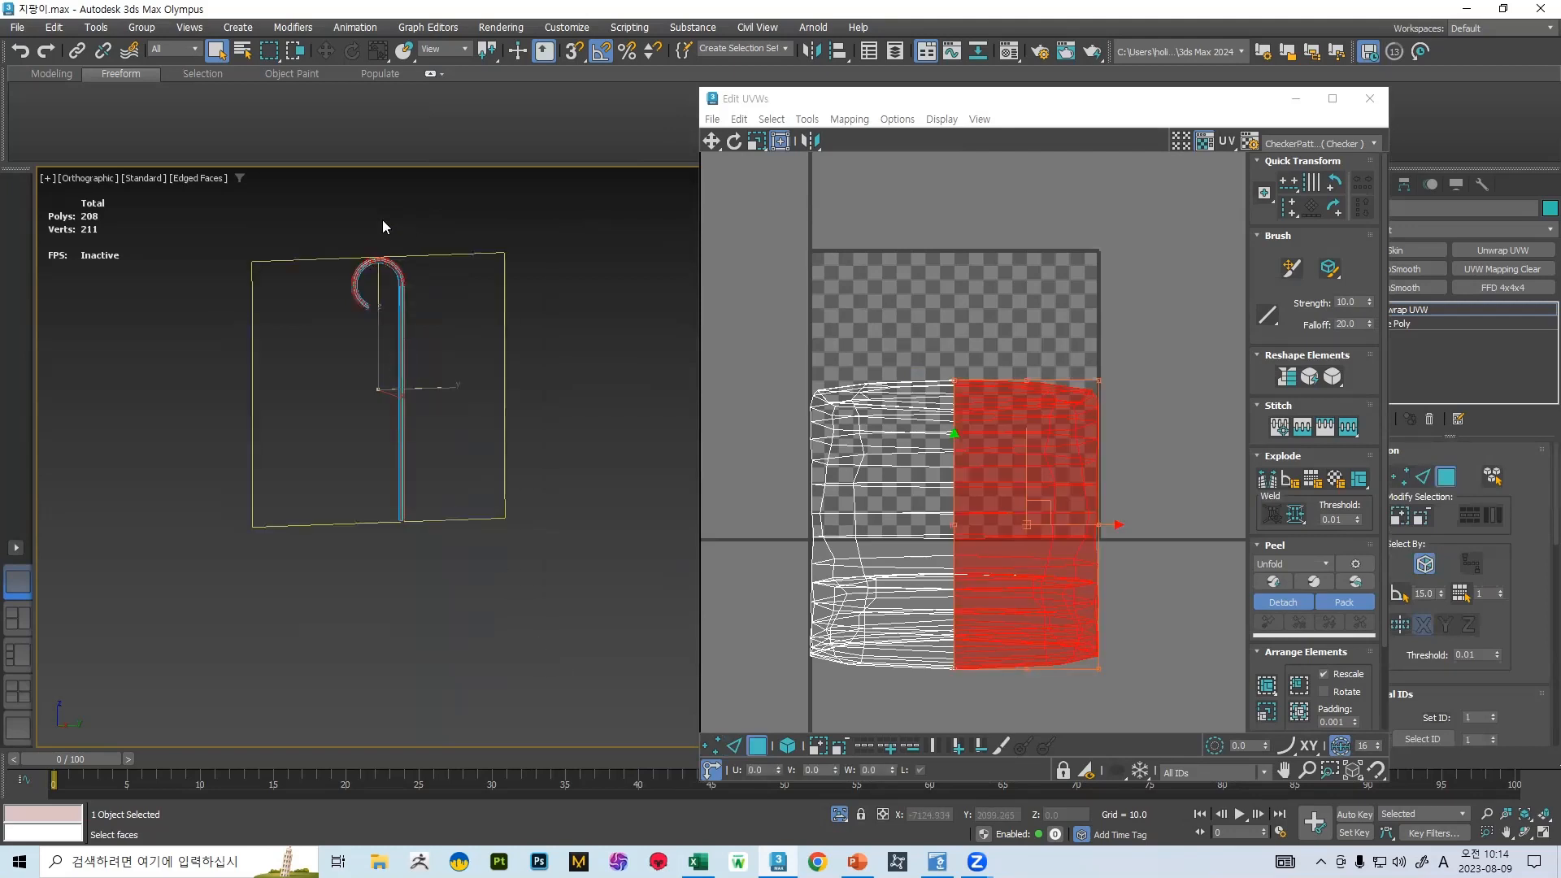
# - Examine from several sides which polygons of the cane are included in the selection
pyautogui.scroll(5, 385, 226)
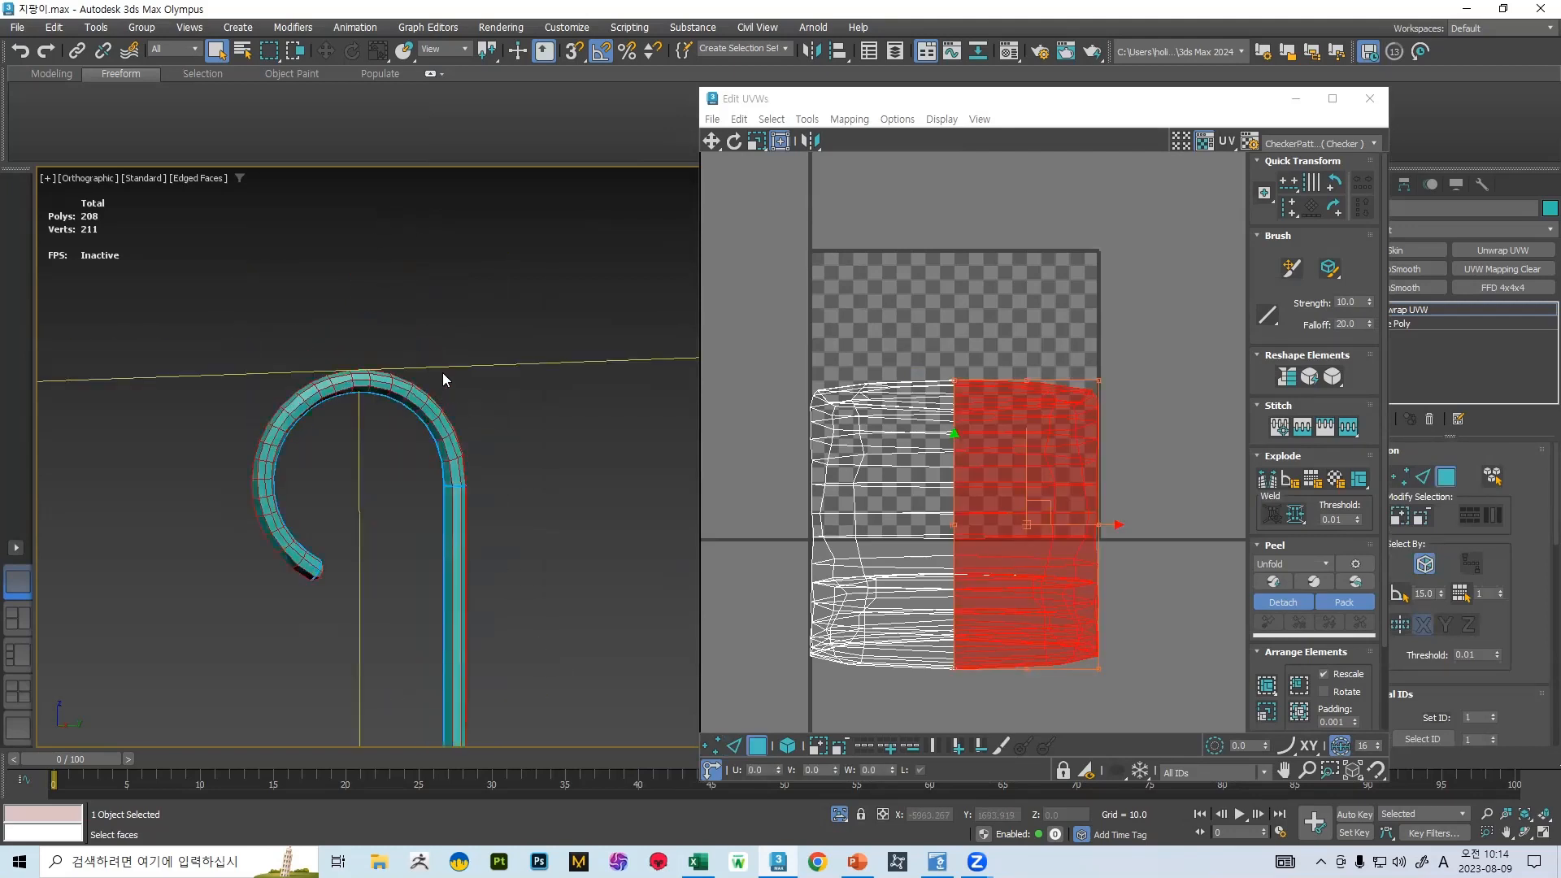
pyautogui.scroll(5, 442, 383)
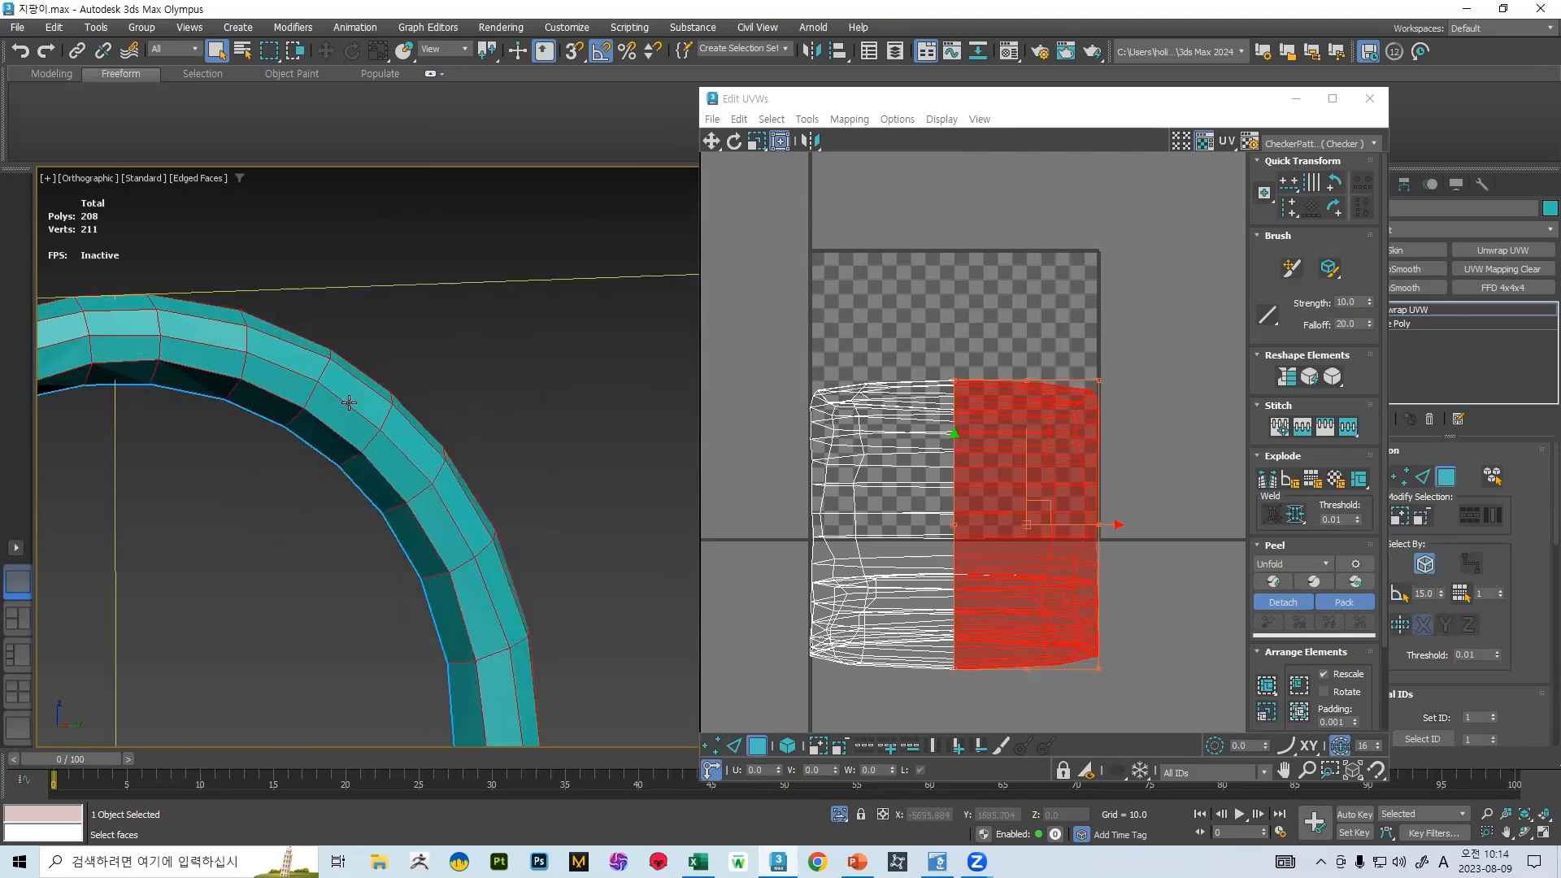
pyautogui.scroll(-8, 387, 356)
pyautogui.scroll(5, 299, 446)
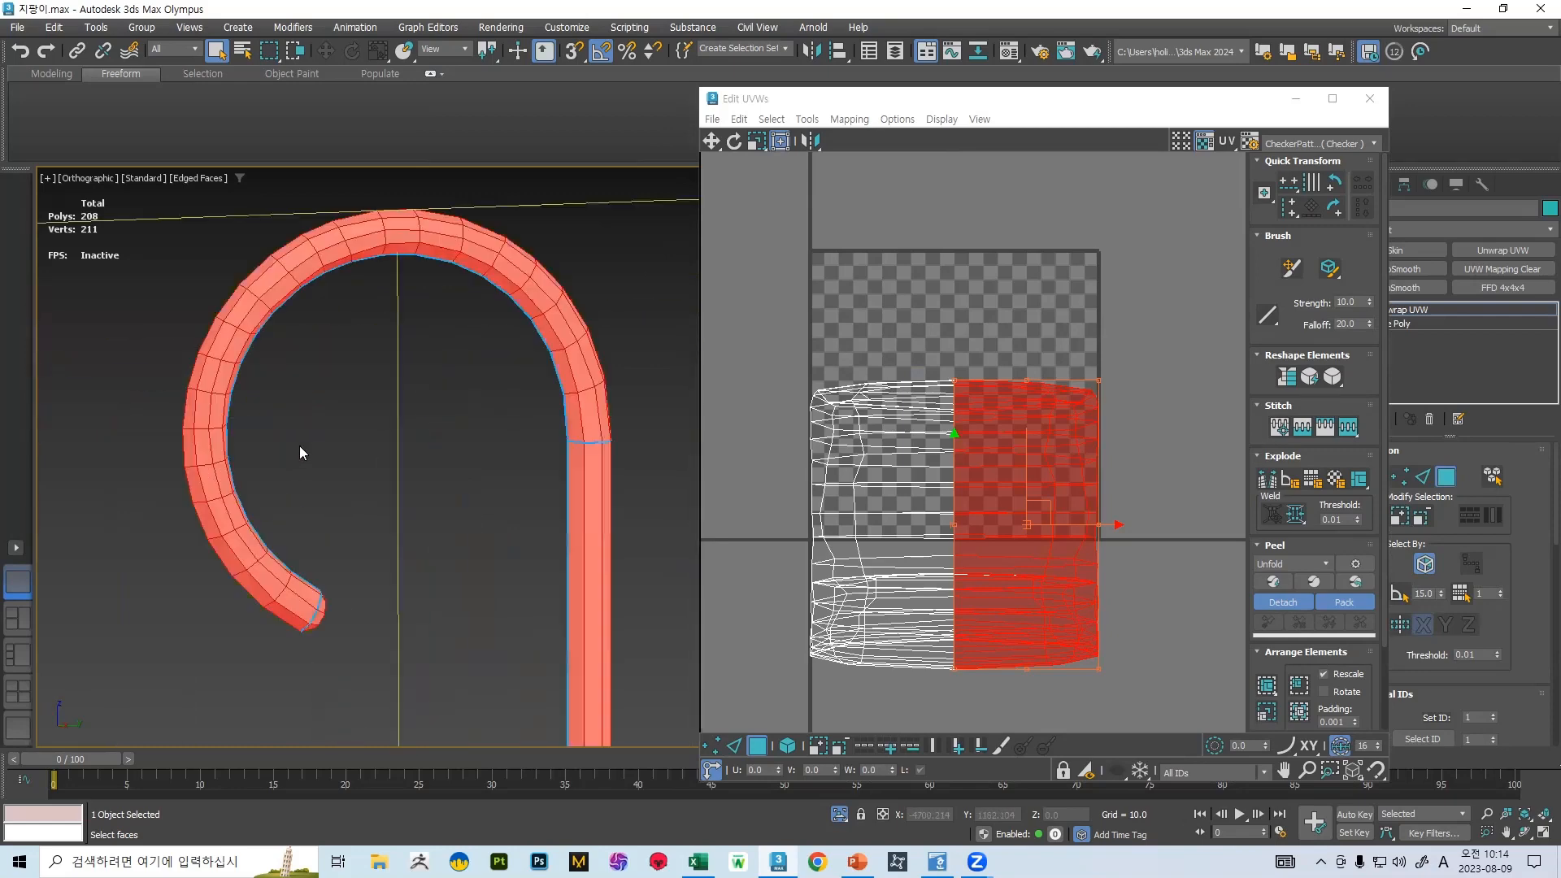
pyautogui.keyDown('alt'); pyautogui.moveTo(363, 527); pyautogui.dragTo(446, 517, button='middle'); pyautogui.keyUp('alt')
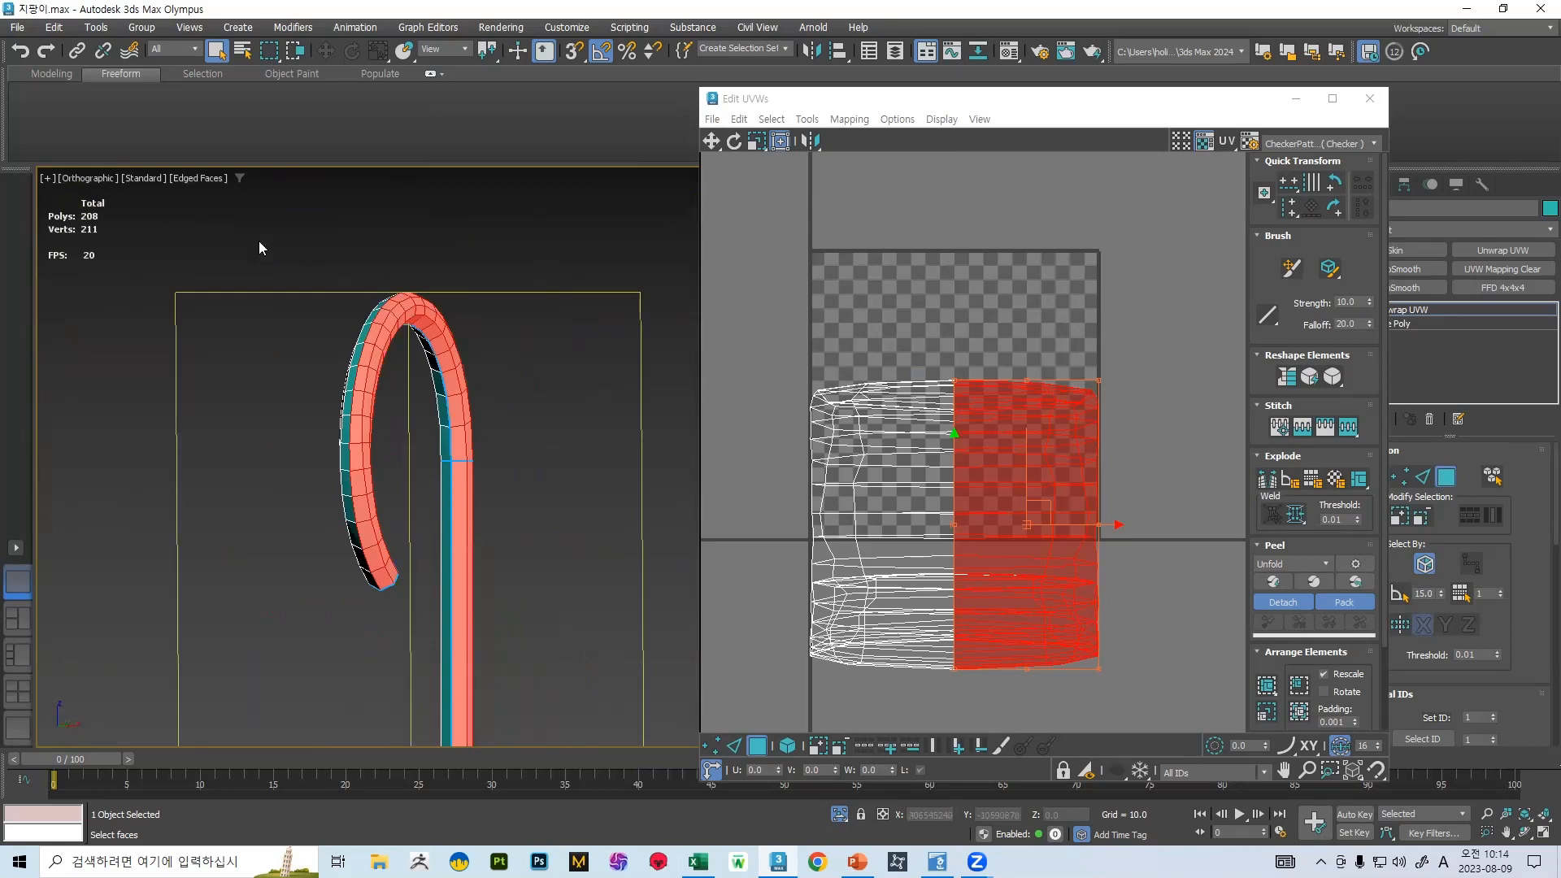
pyautogui.scroll(-6, 285, 300)
pyautogui.keyDown('alt'); pyautogui.moveTo(534, 314); pyautogui.dragTo(353, 353, button='middle'); pyautogui.keyUp('alt')
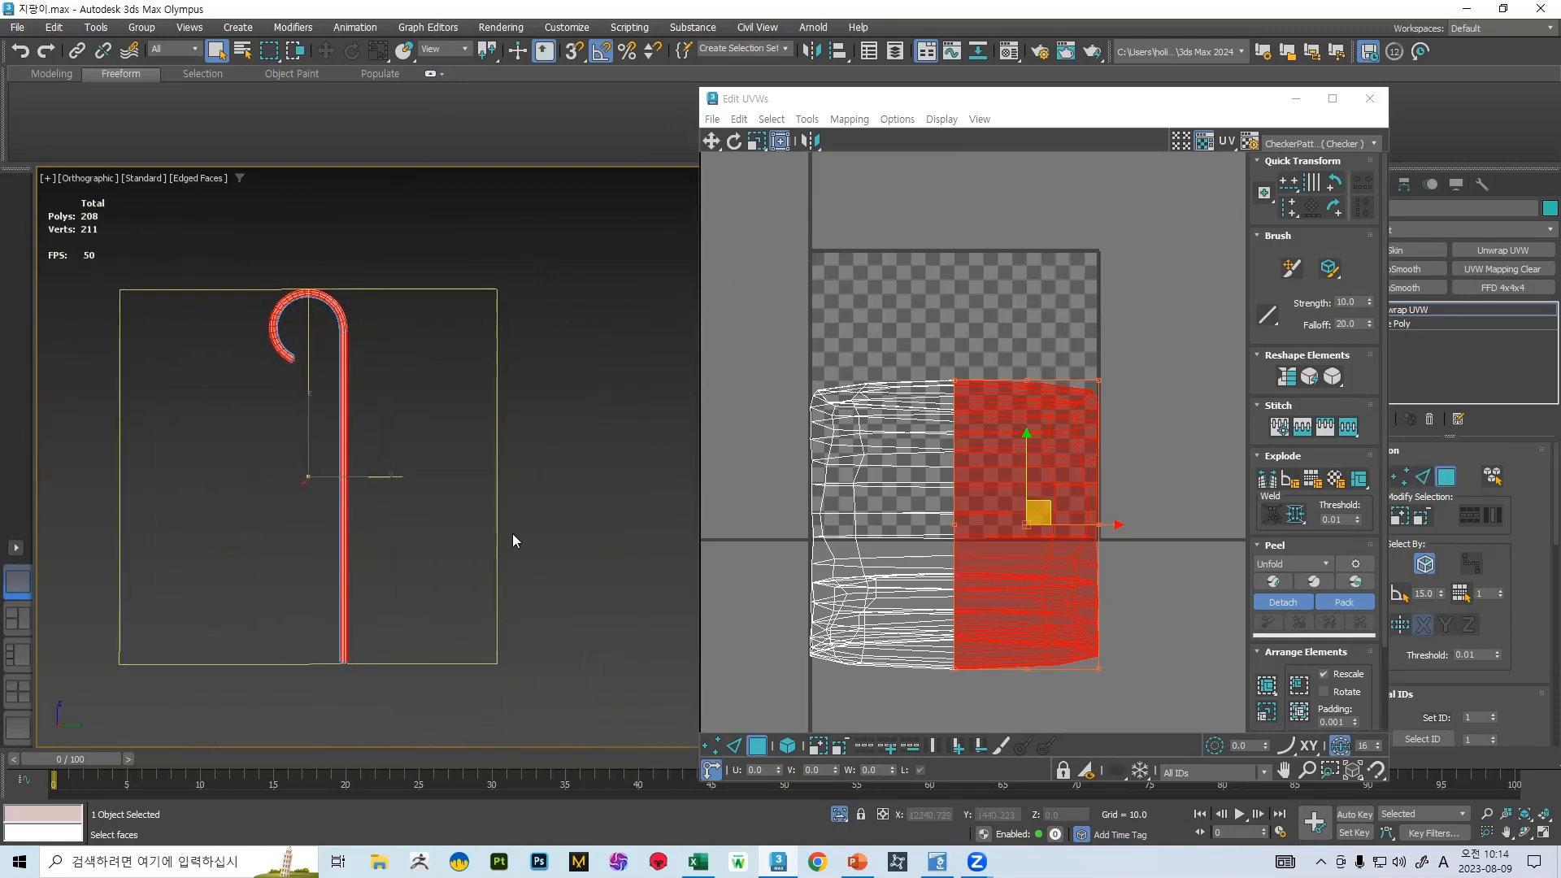
pyautogui.keyDown('alt'); pyautogui.moveTo(513, 533); pyautogui.dragTo(895, 529, button='middle'); pyautogui.keyUp('alt')
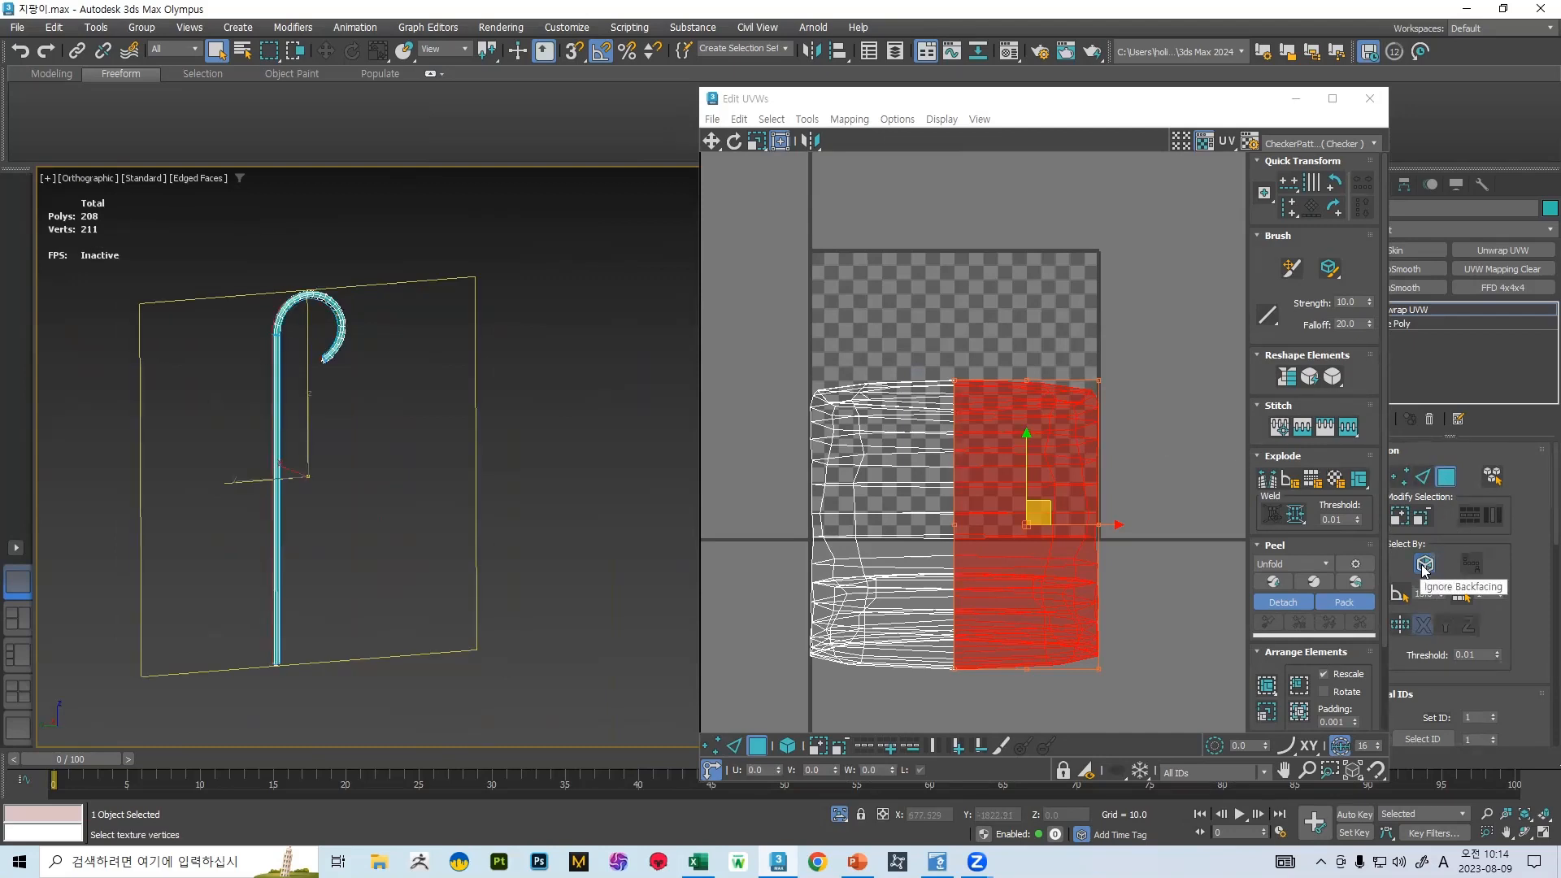
# - Turn off Ignore Backfacing and reselect all polygons of the cane, front and back
pyautogui.keyDown('alt'); pyautogui.moveTo(375, 421); pyautogui.dragTo(84, 411, button='middle'); pyautogui.keyUp('alt')
pyautogui.moveTo(154, 257); pyautogui.dragTo(428, 566)
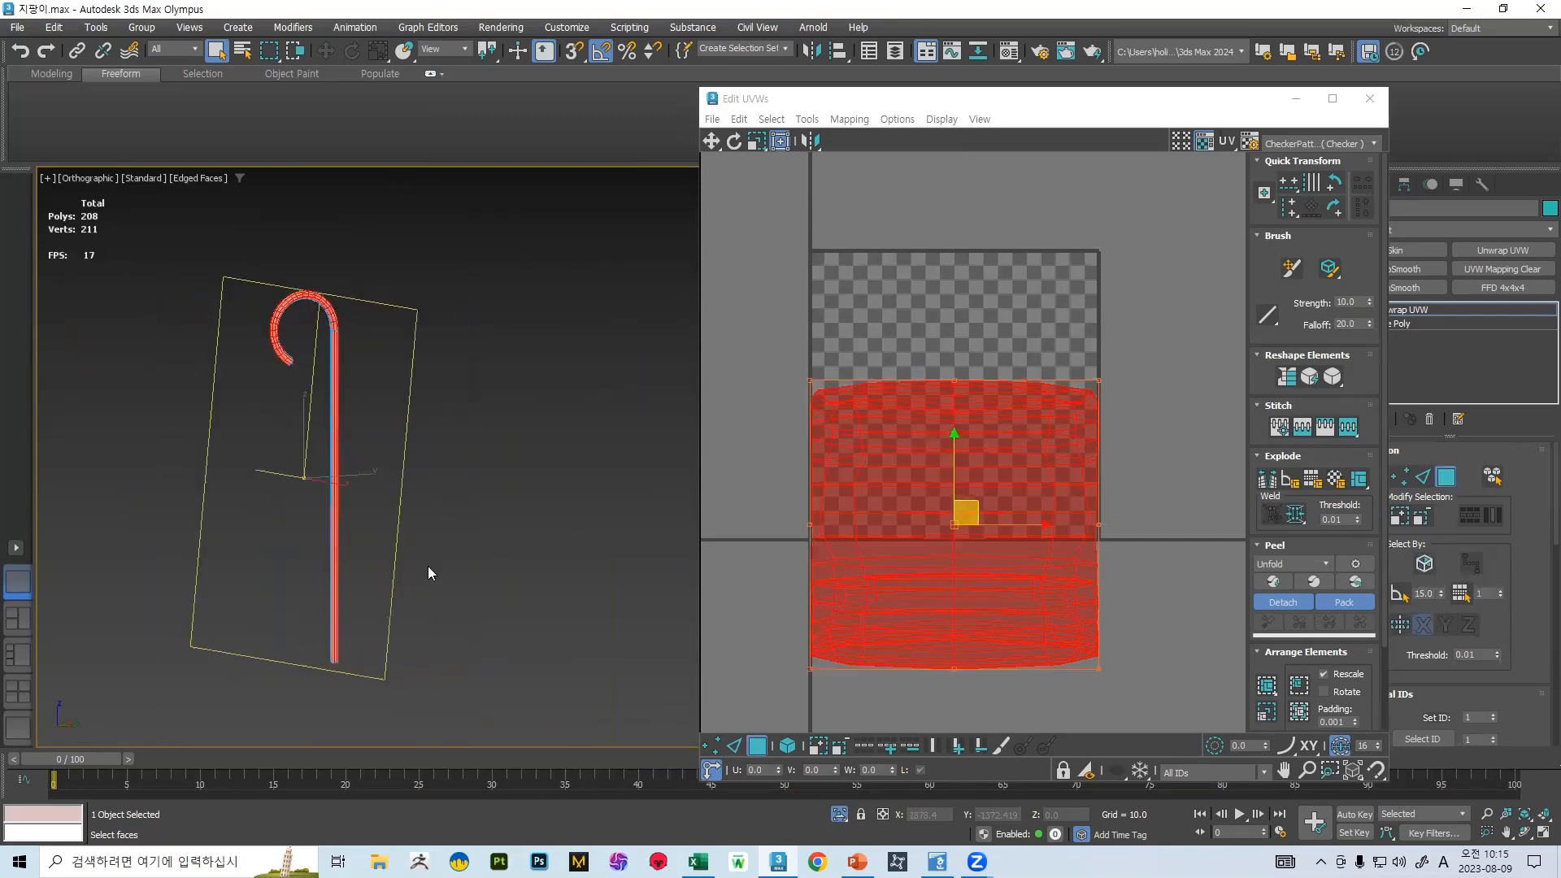
pyautogui.keyDown('alt'); pyautogui.moveTo(244, 520); pyautogui.dragTo(325, 418, button='middle'); pyautogui.keyUp('alt')
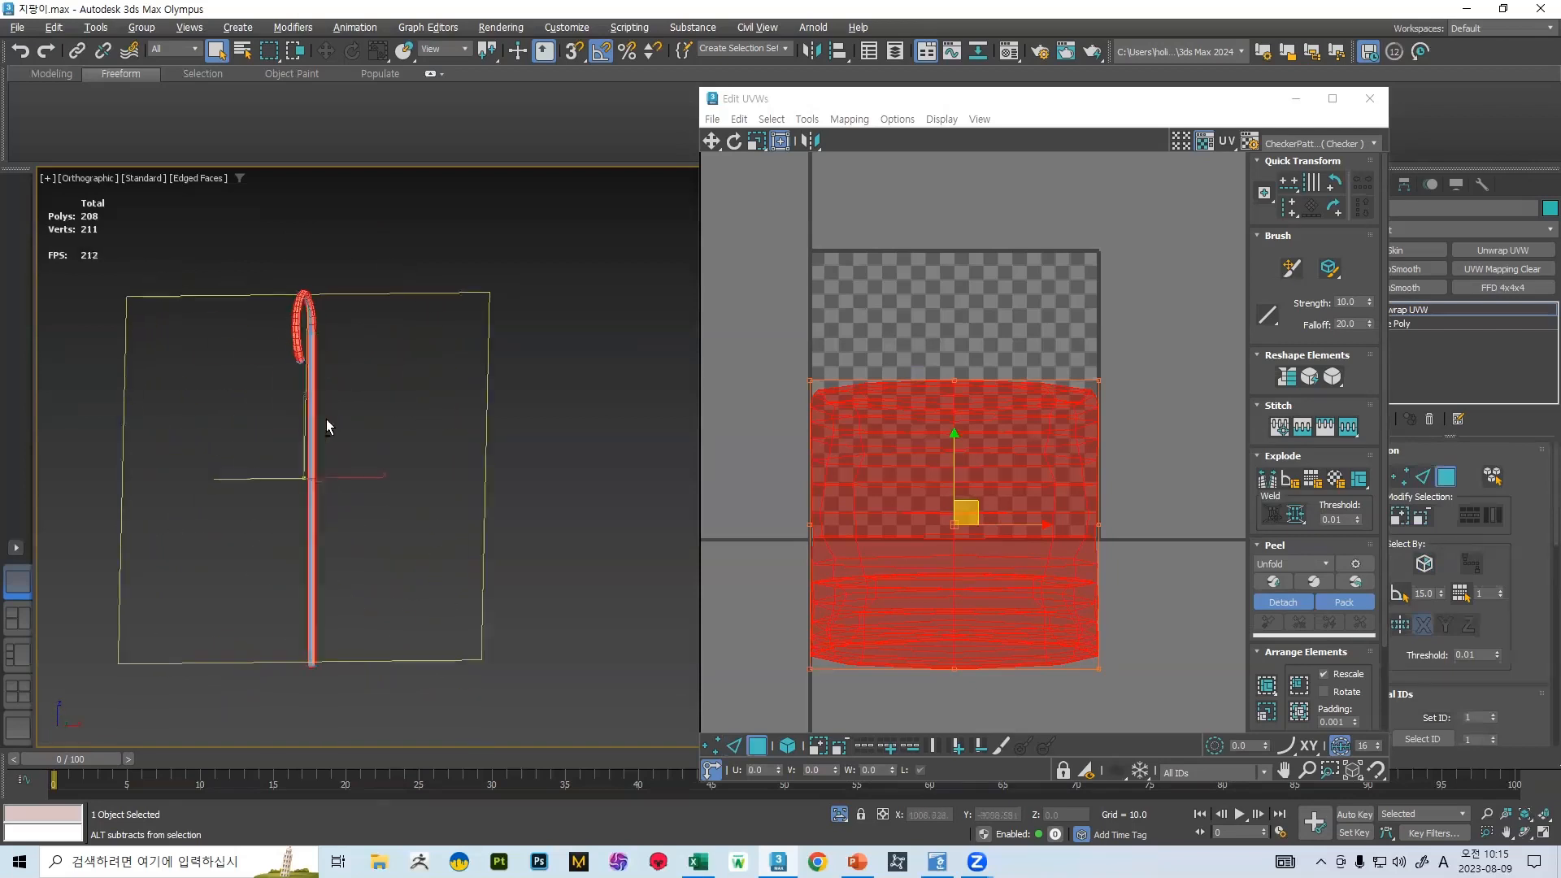
pyautogui.scroll(3, 278, 265)
pyautogui.scroll(-3, 1211, 448)
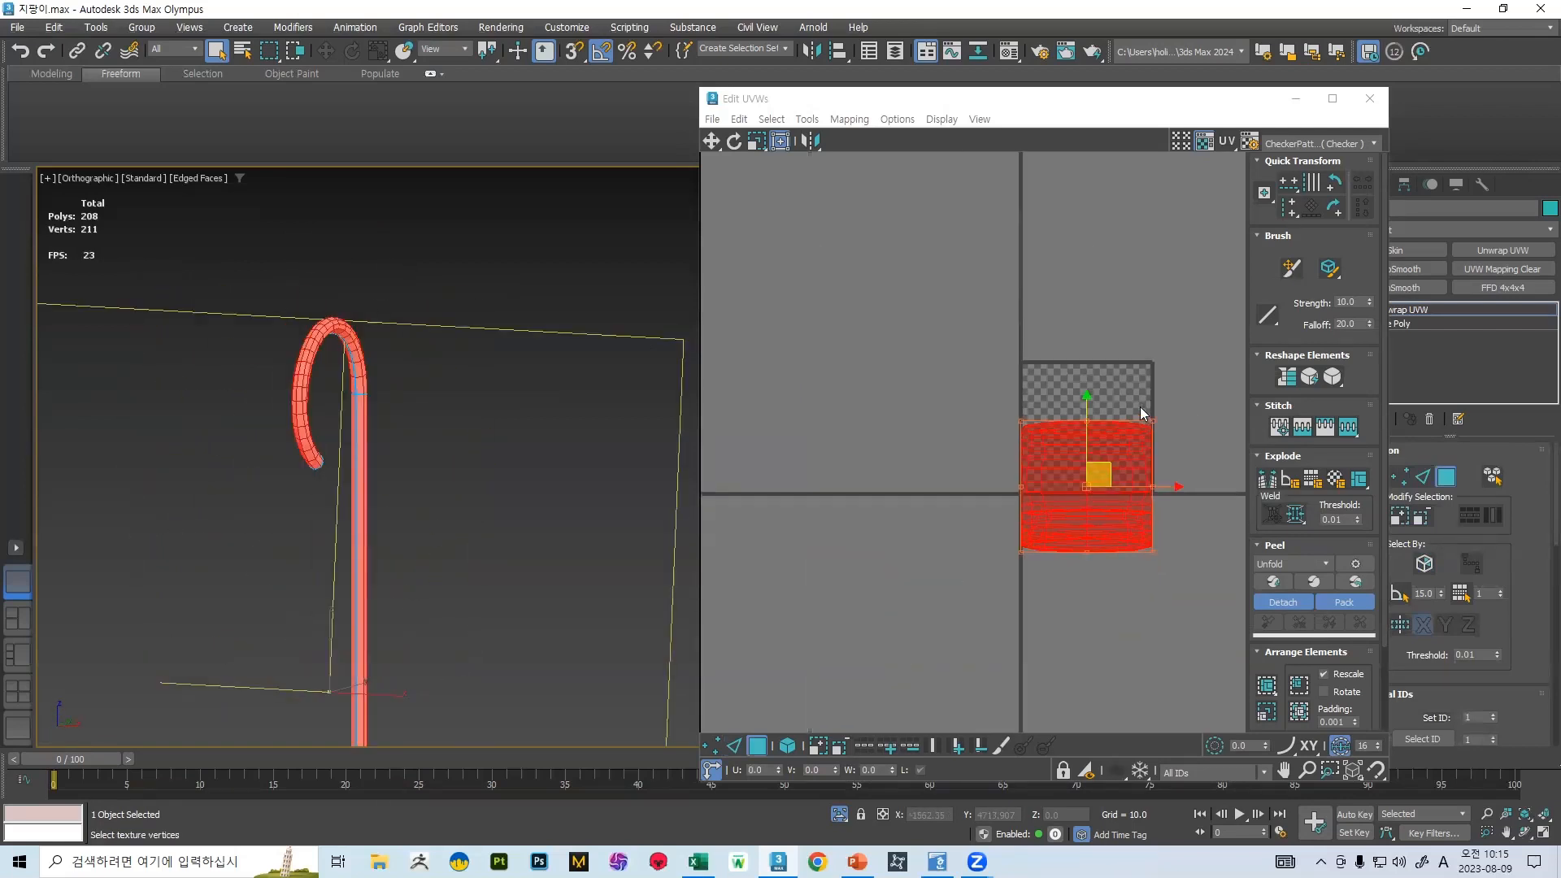
# - Try flattening all of the cane's selected UV polygons with Relax Until Flat, and undo it
pyautogui.scroll(3, 1140, 407)
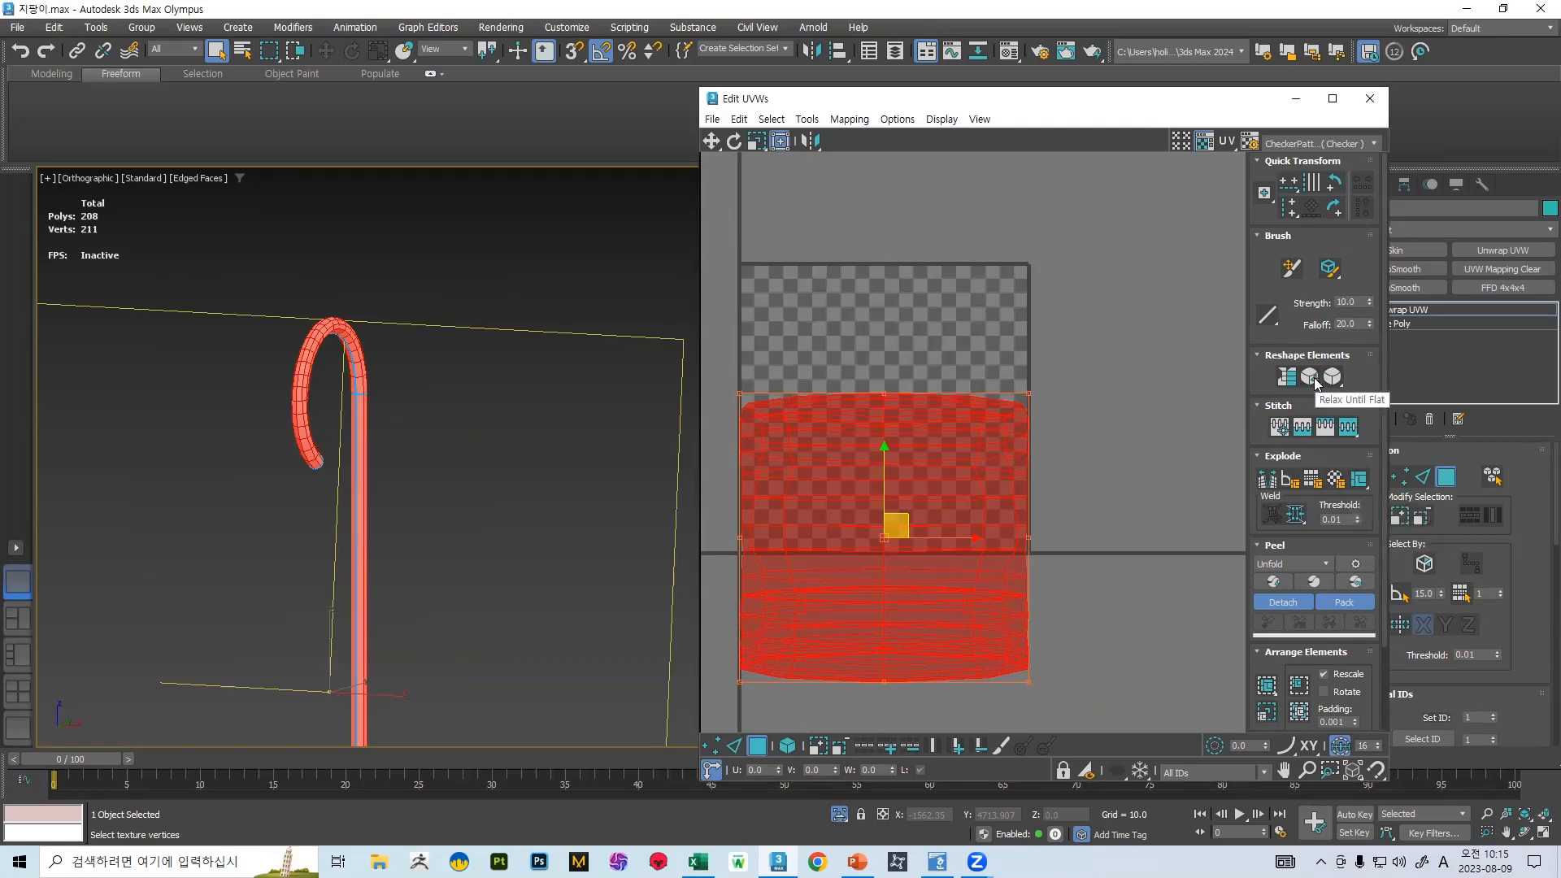
pyautogui.scroll(-3, 1374, 484)
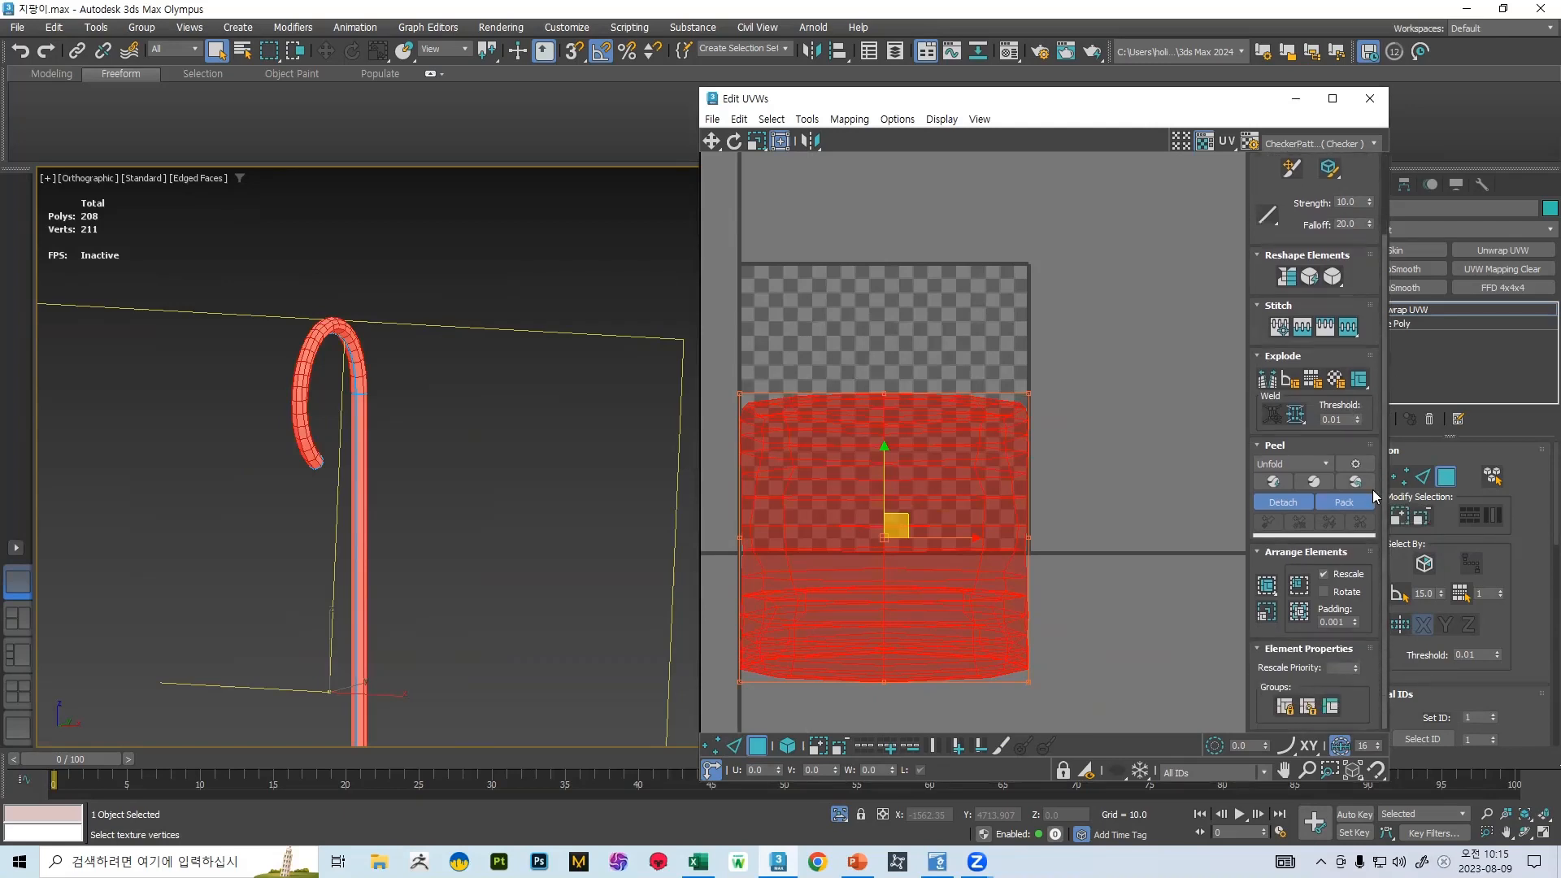
pyautogui.scroll(3, 1371, 470)
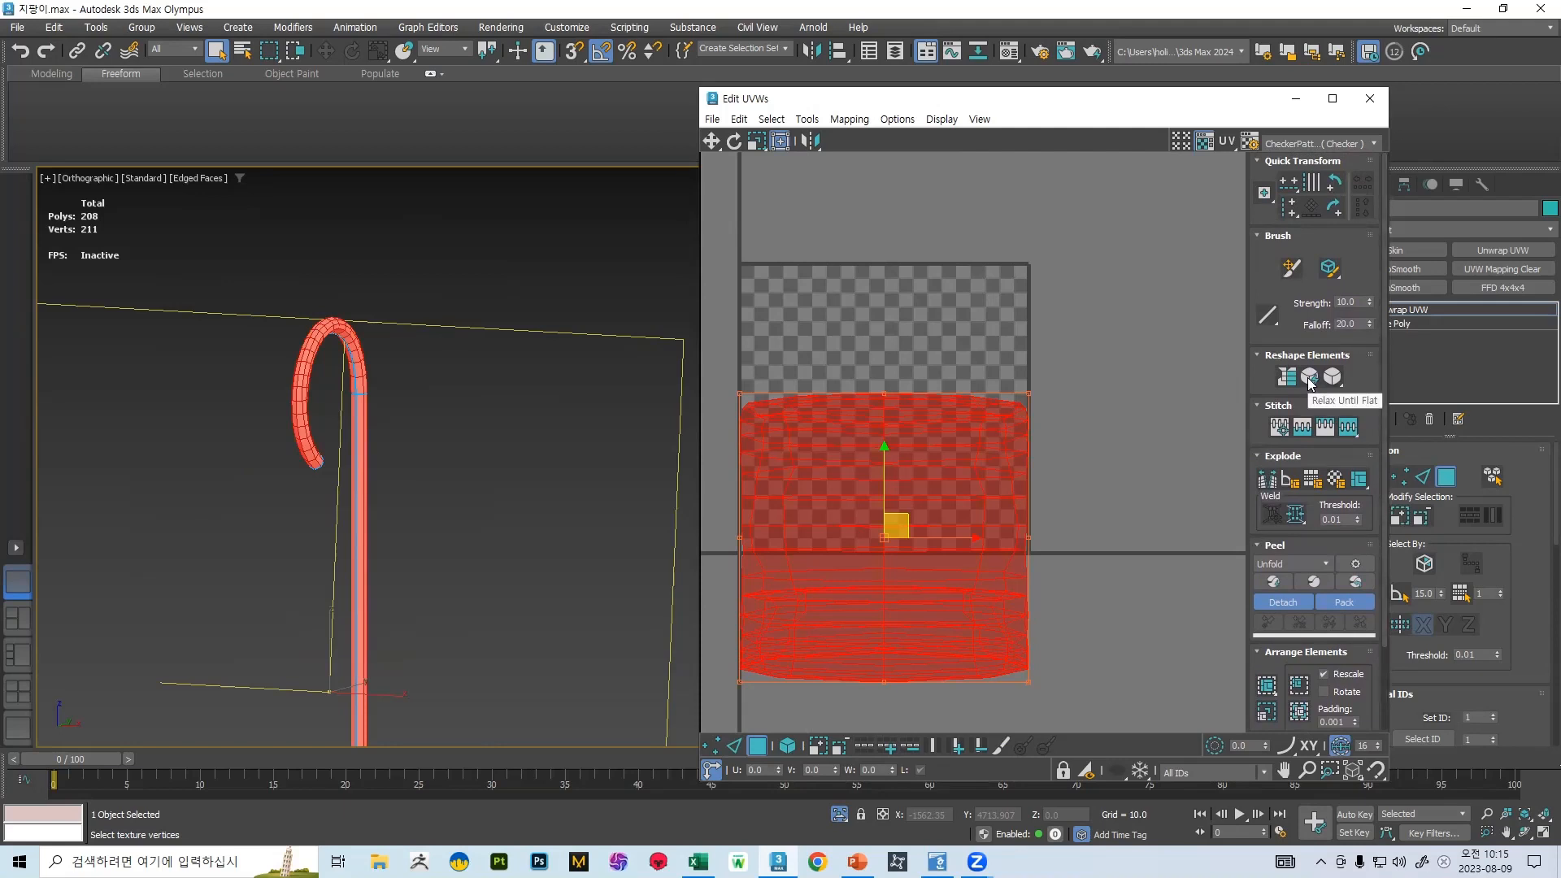
pyautogui.click(1310, 378)
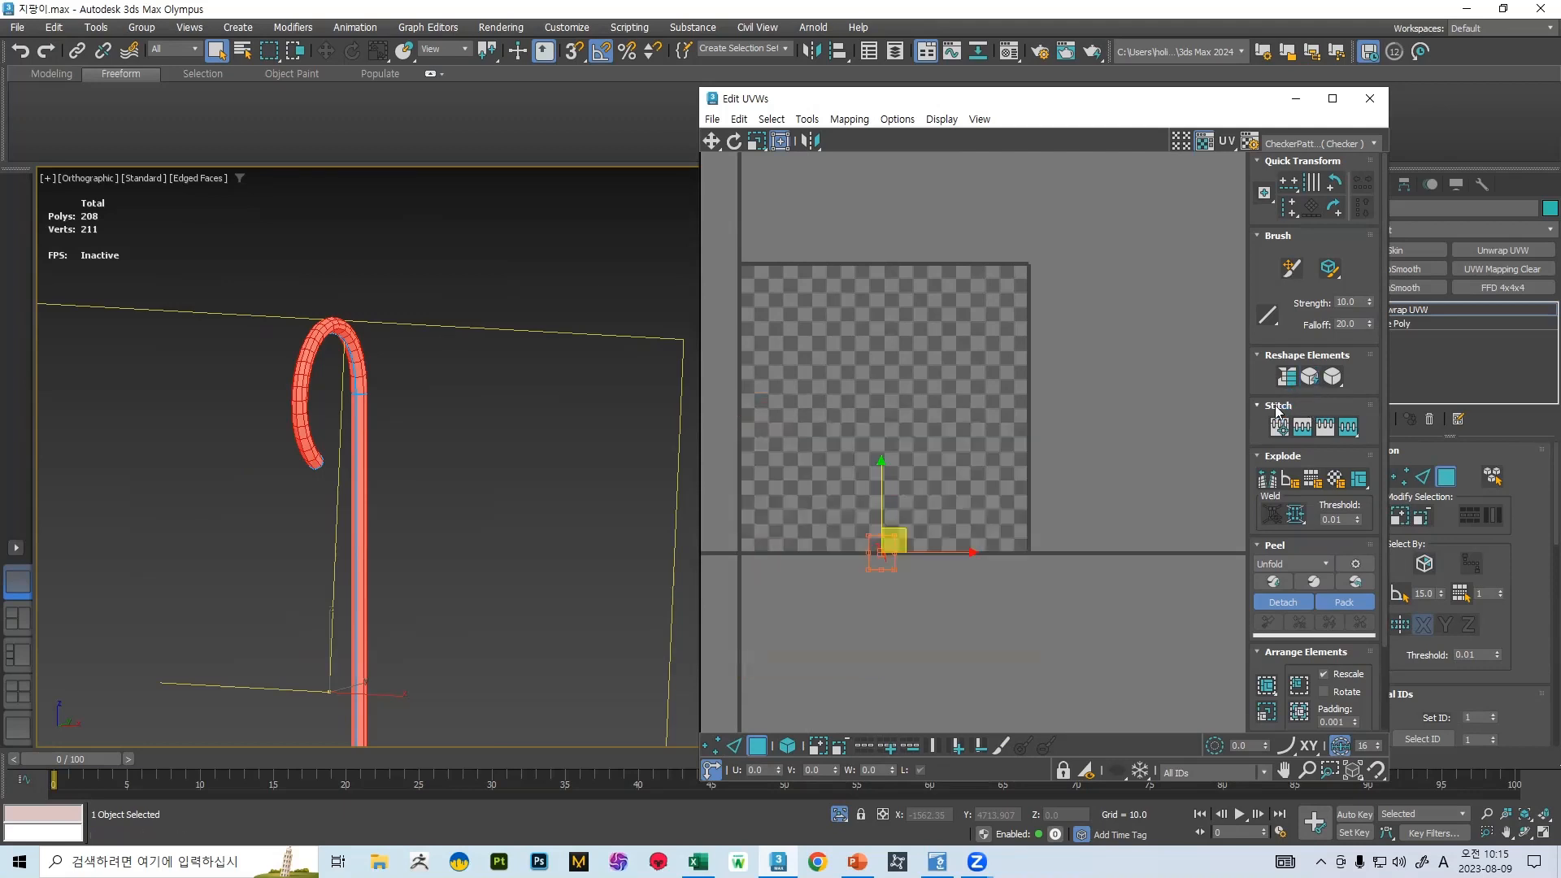
pyautogui.scroll(6, 855, 572)
pyautogui.scroll(4, 838, 543)
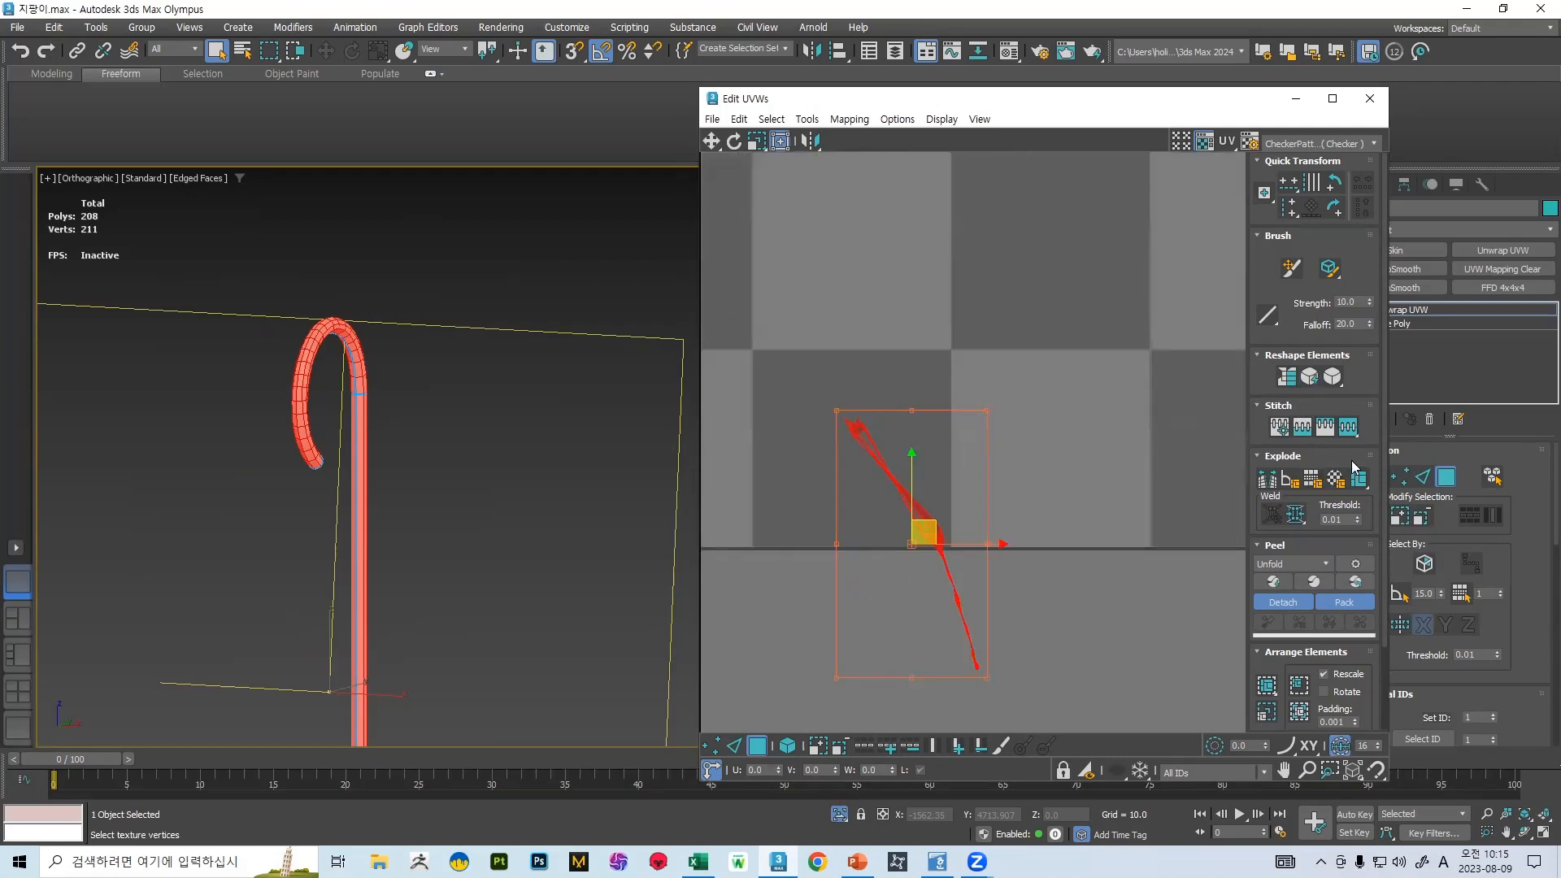
pyautogui.scroll(-3, 1352, 468)
pyautogui.hotkey('ctrl', 'z')
pyautogui.scroll(-4, 1026, 508)
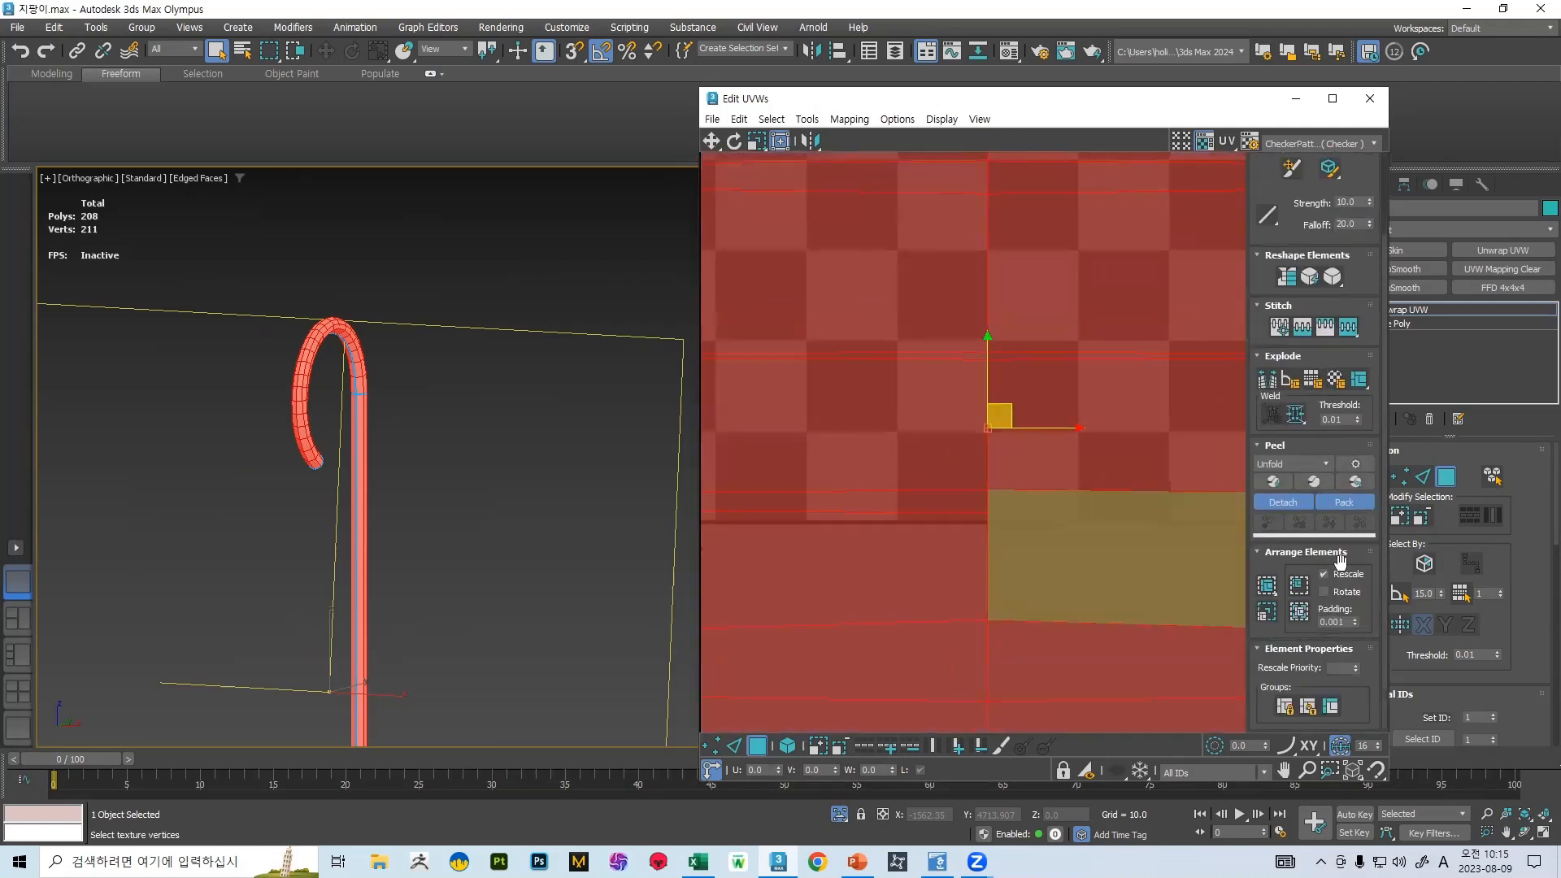
# - Unfold all the selected cane polygons along their seams with Quick Peel
pyautogui.scroll(3, 1329, 512)
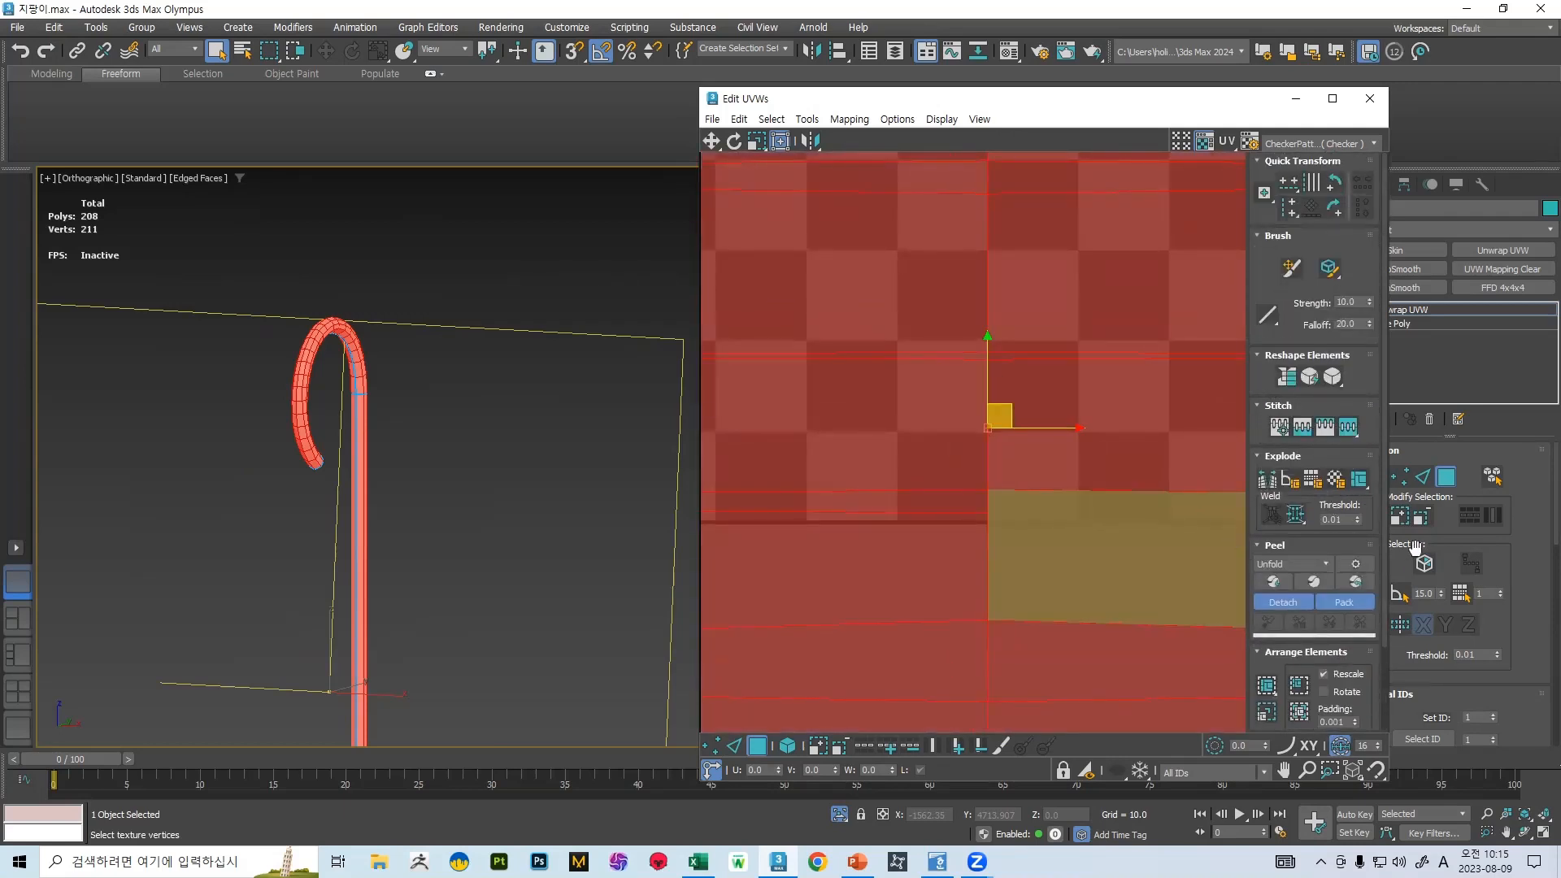
pyautogui.scroll(-15, 1415, 546)
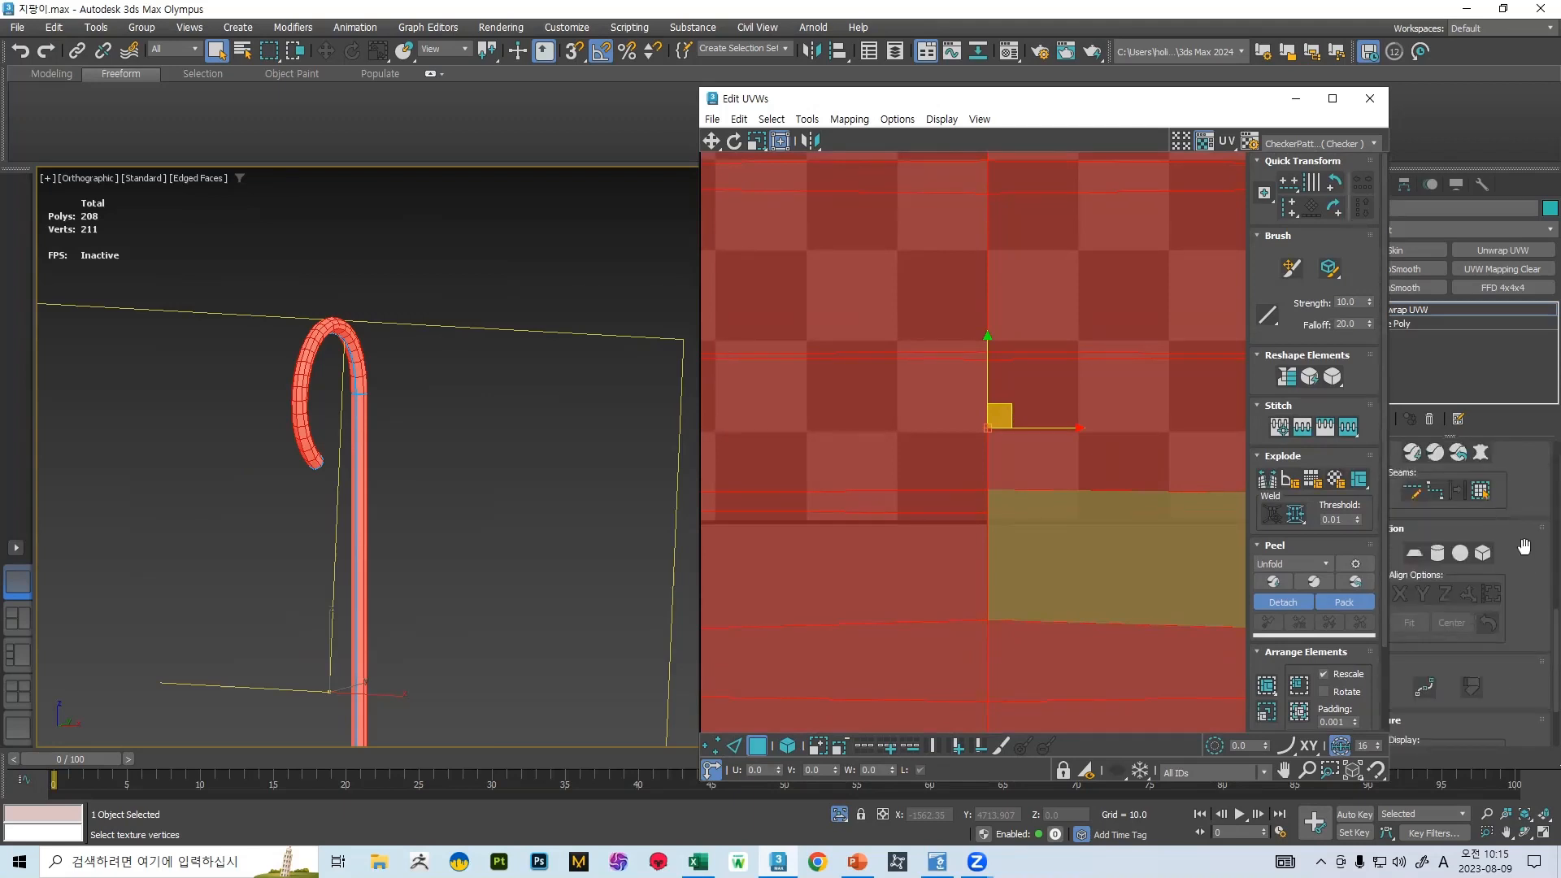
pyautogui.scroll(1, 1487, 460)
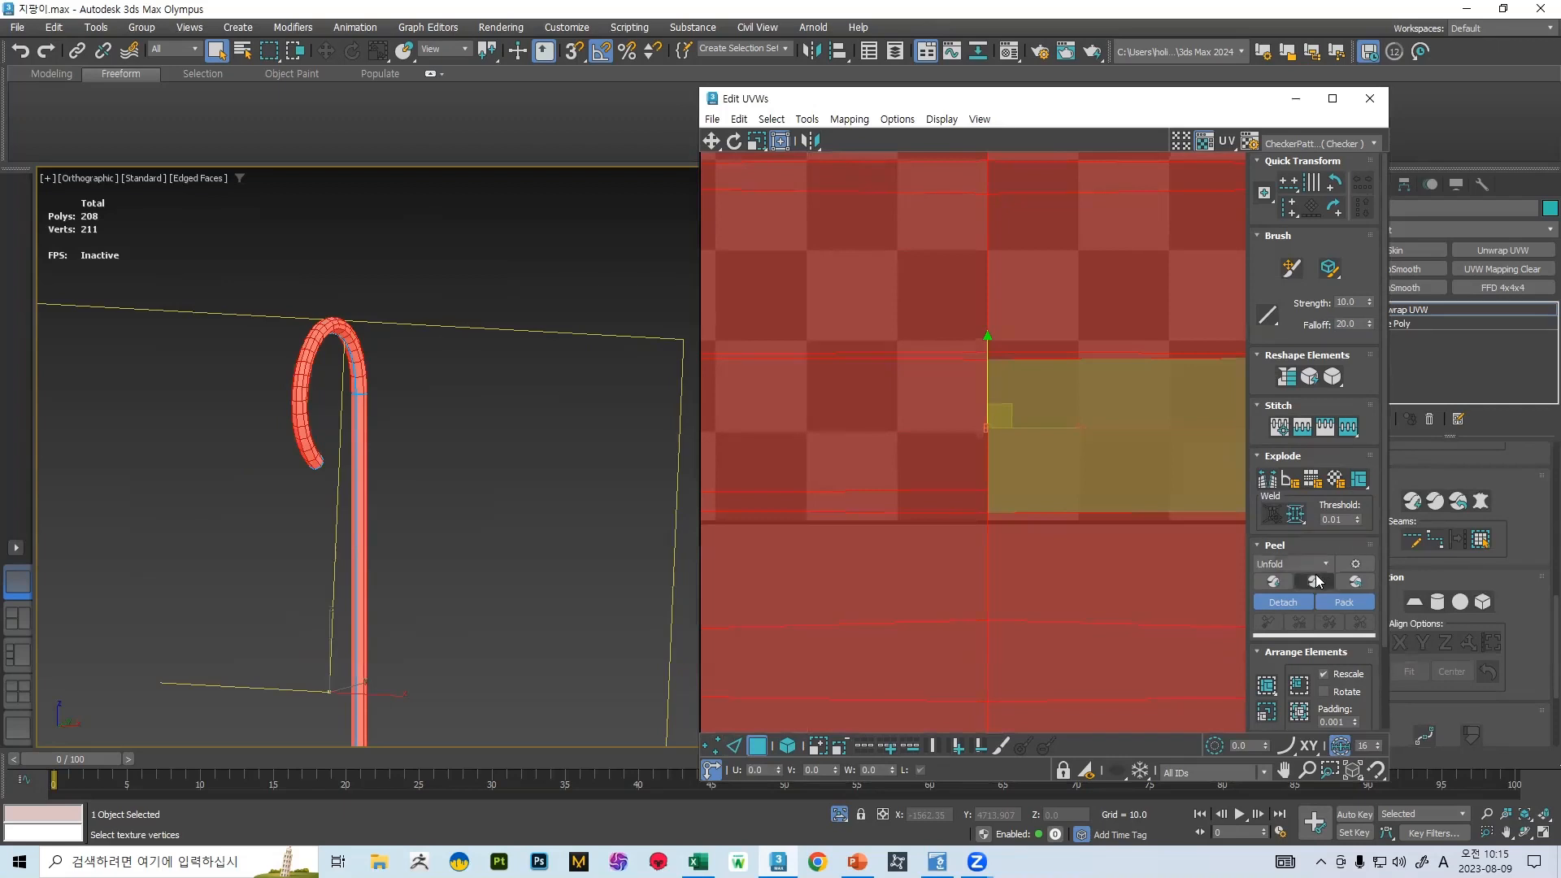
pyautogui.click(1274, 582)
pyautogui.moveTo(906, 443); pyautogui.dragTo(984, 544, button='middle')
pyautogui.scroll(-3, 968, 512)
pyautogui.scroll(2, 941, 455)
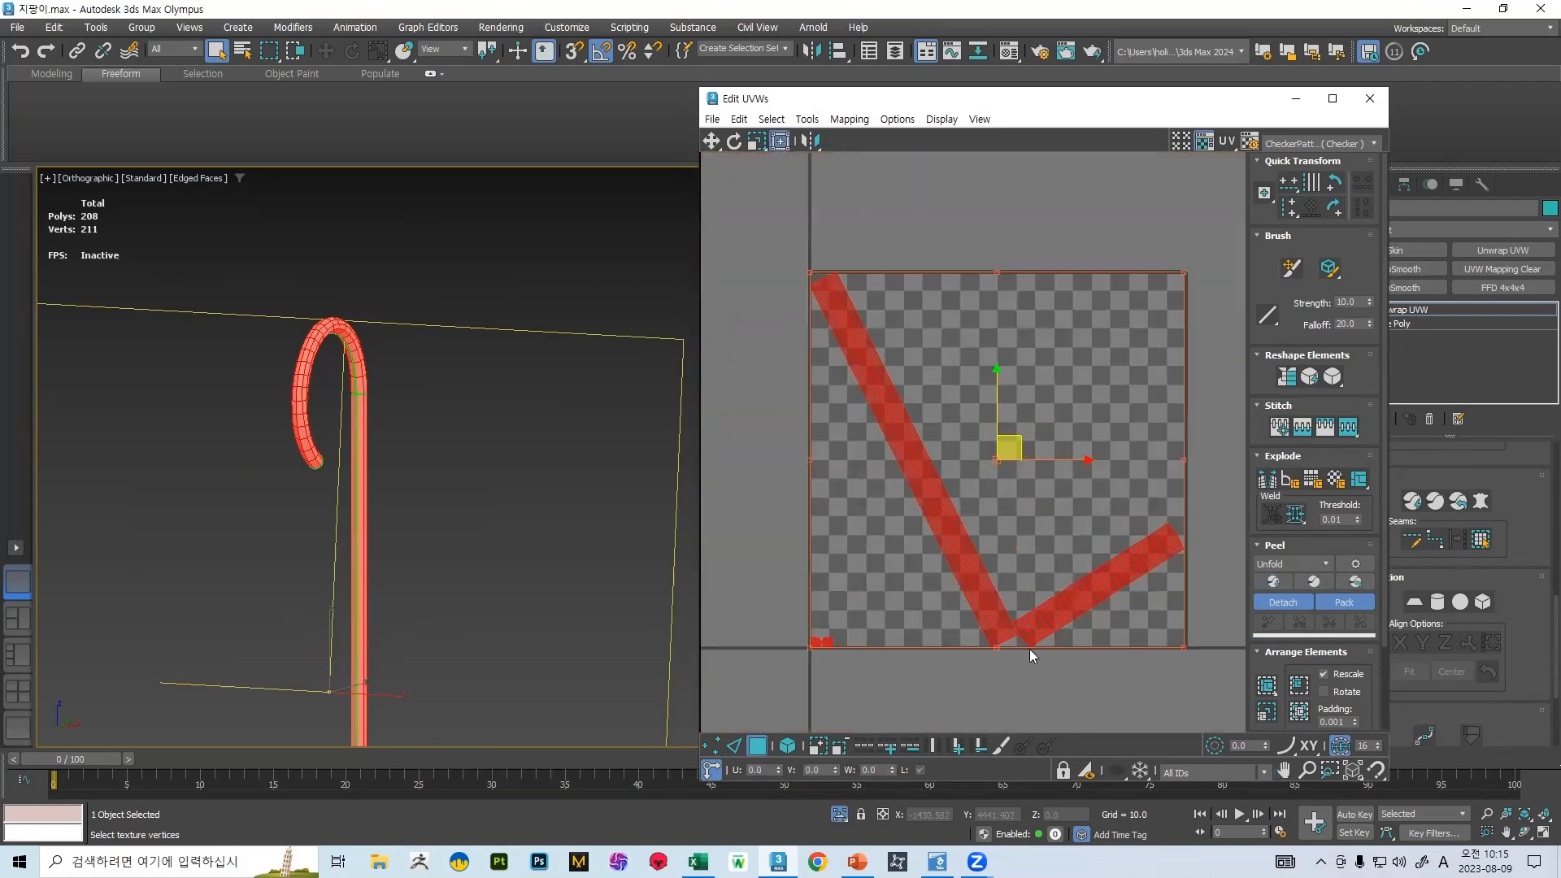
# - Inspect the cap UV shells, clear the polygon selection, and examine the seam where the cane's handle meets the shaft
pyautogui.scroll(5, 967, 537)
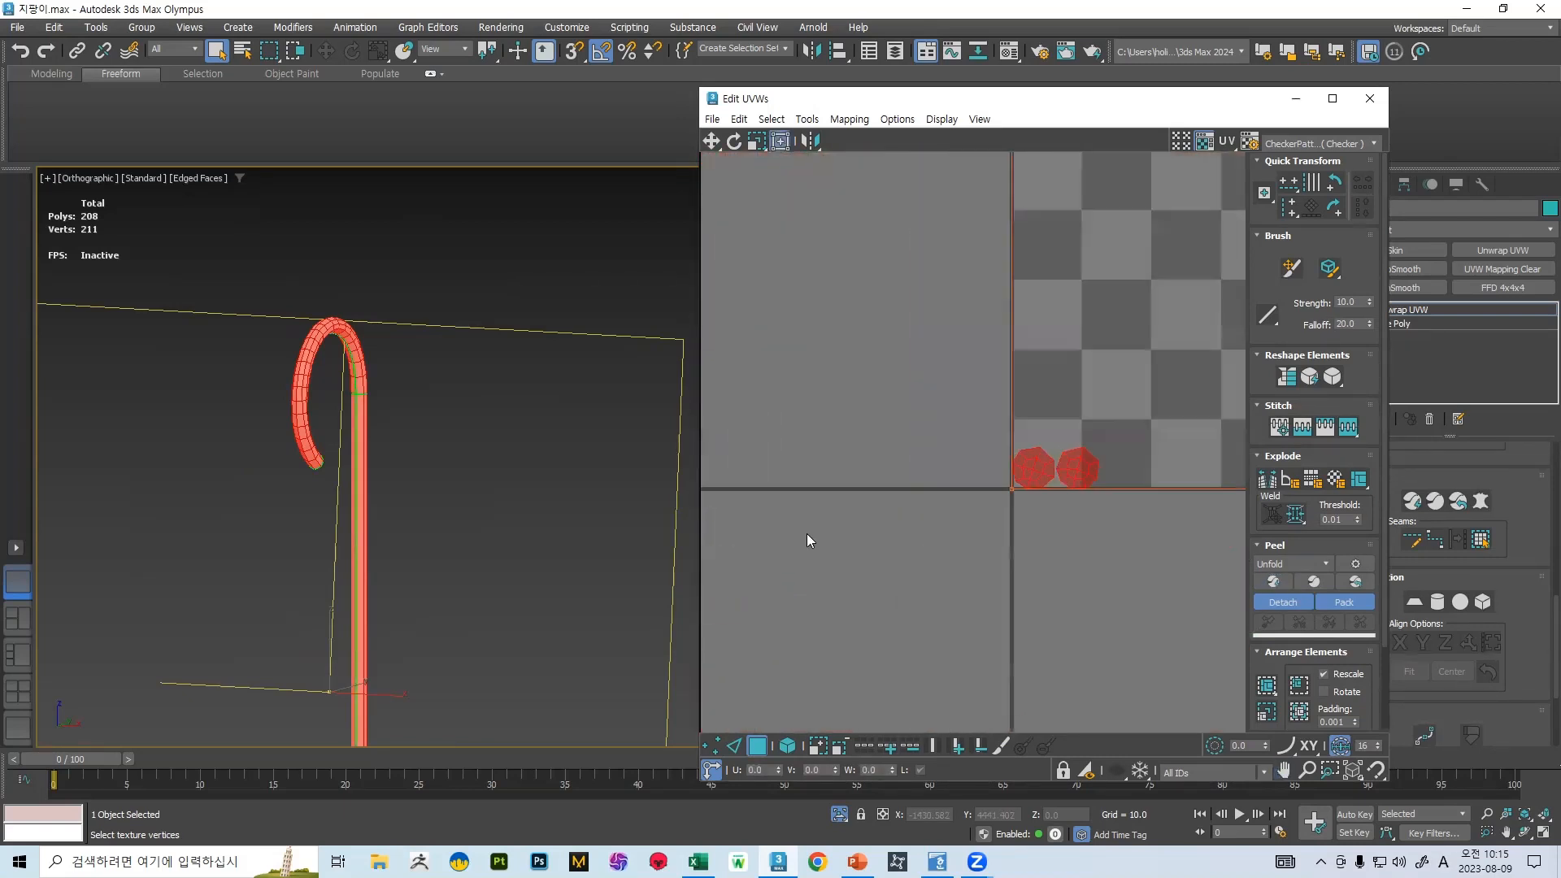
pyautogui.press('z')
pyautogui.scroll(4, 591, 346)
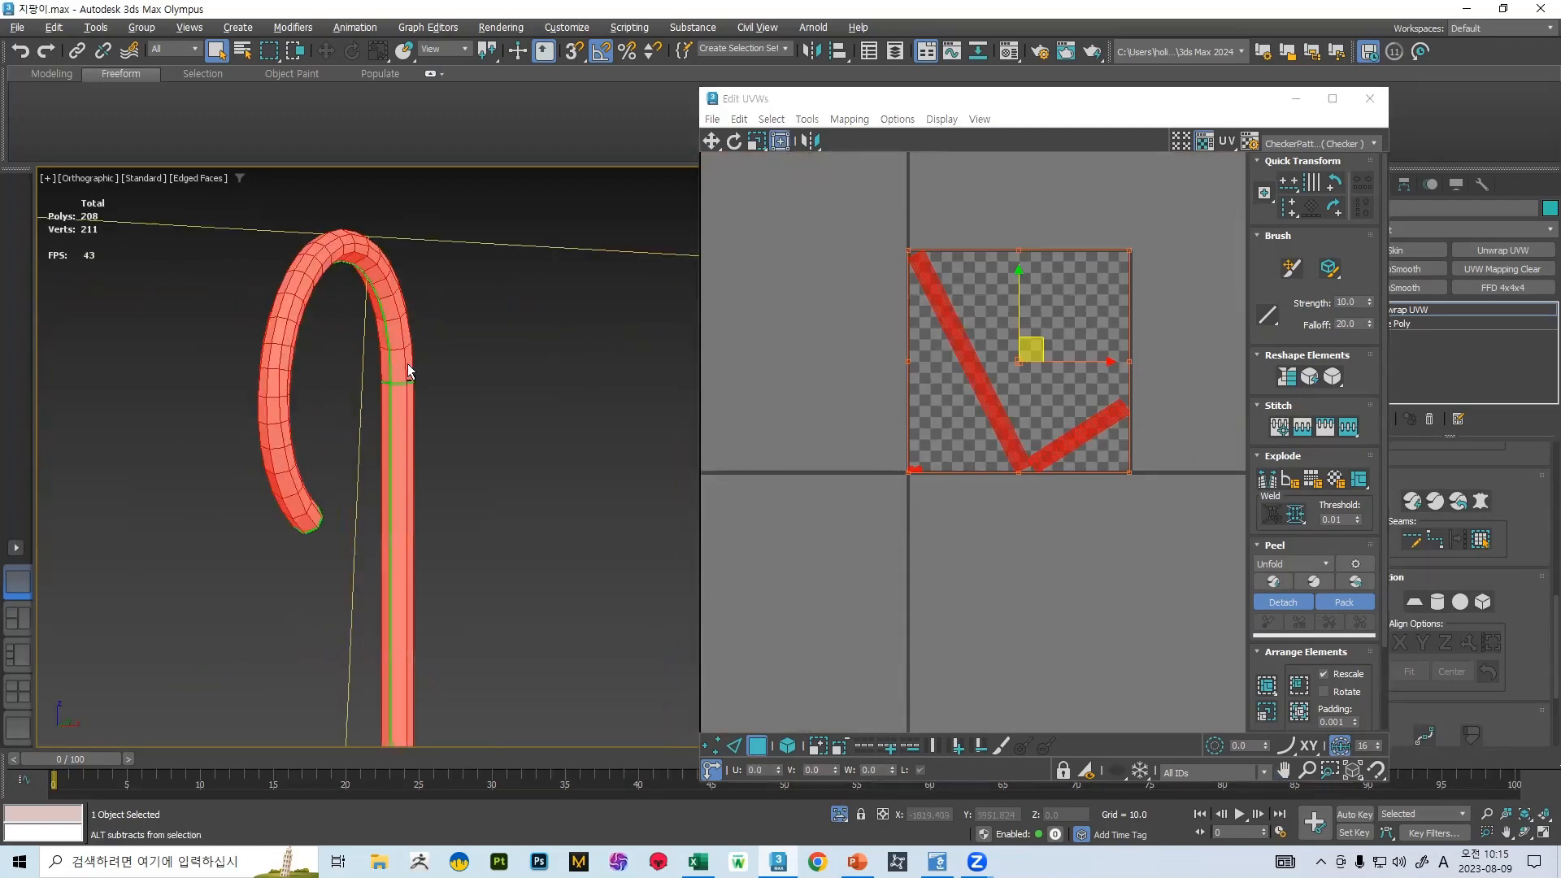
pyautogui.scroll(5, 390, 374)
pyautogui.click(514, 426)
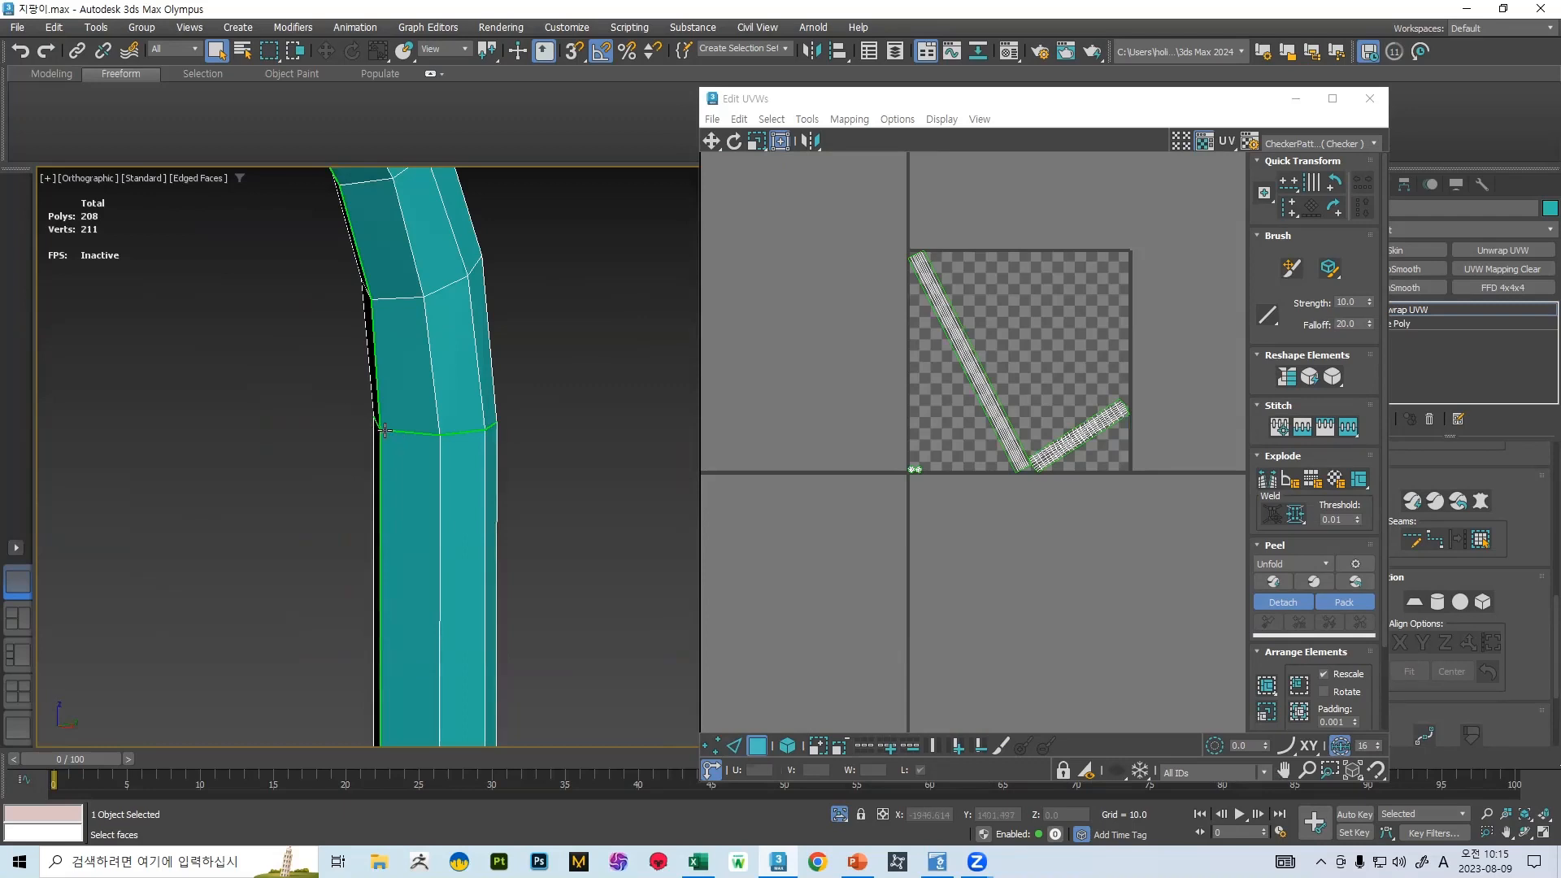
pyautogui.scroll(3, 368, 424)
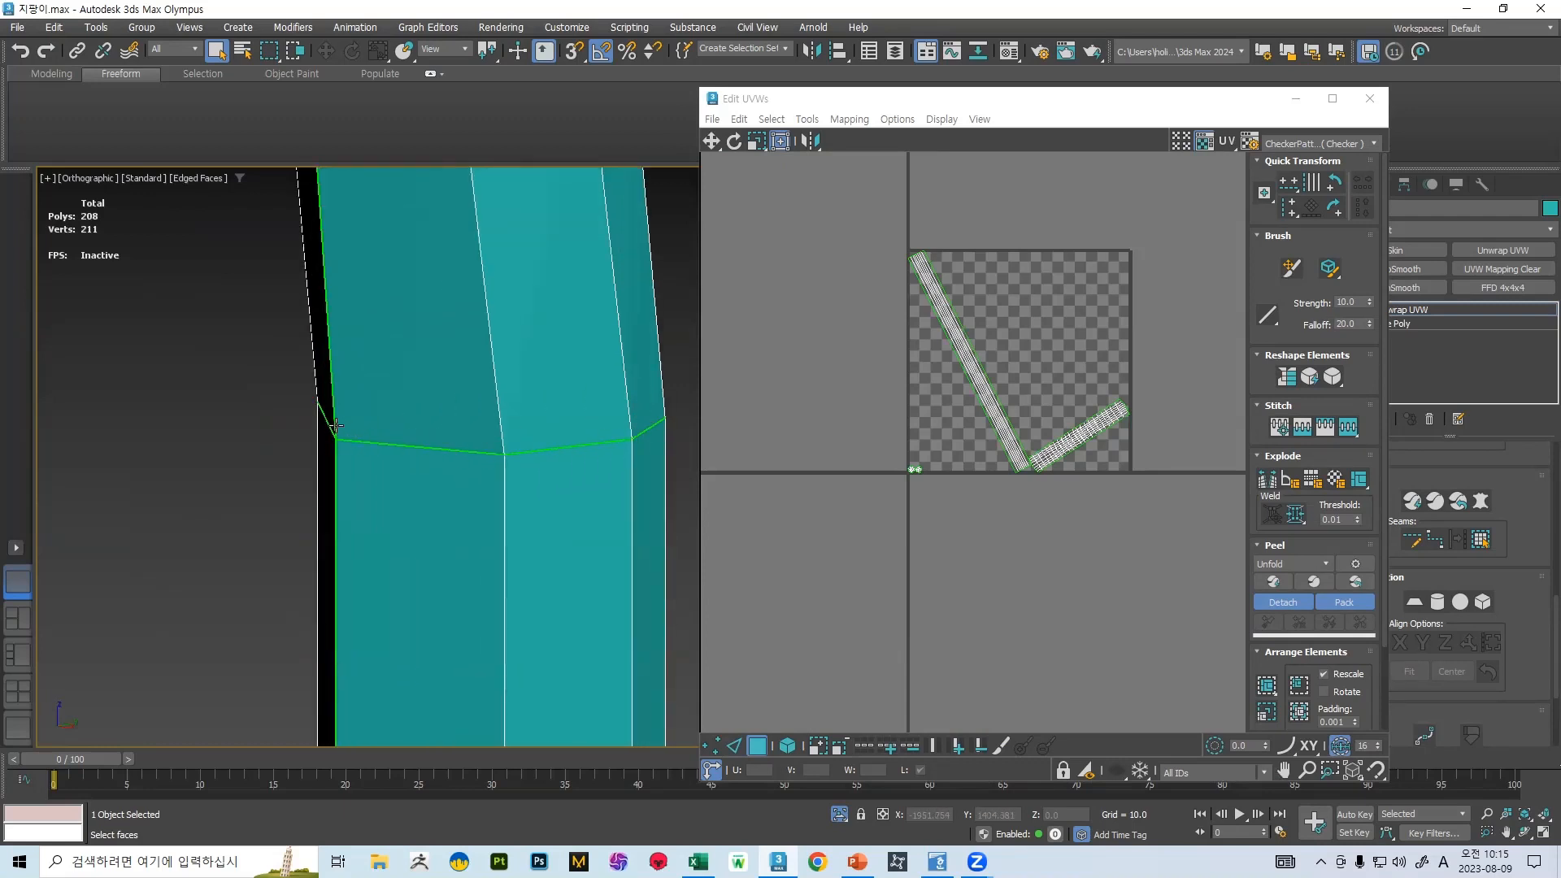
pyautogui.scroll(-6, 517, 450)
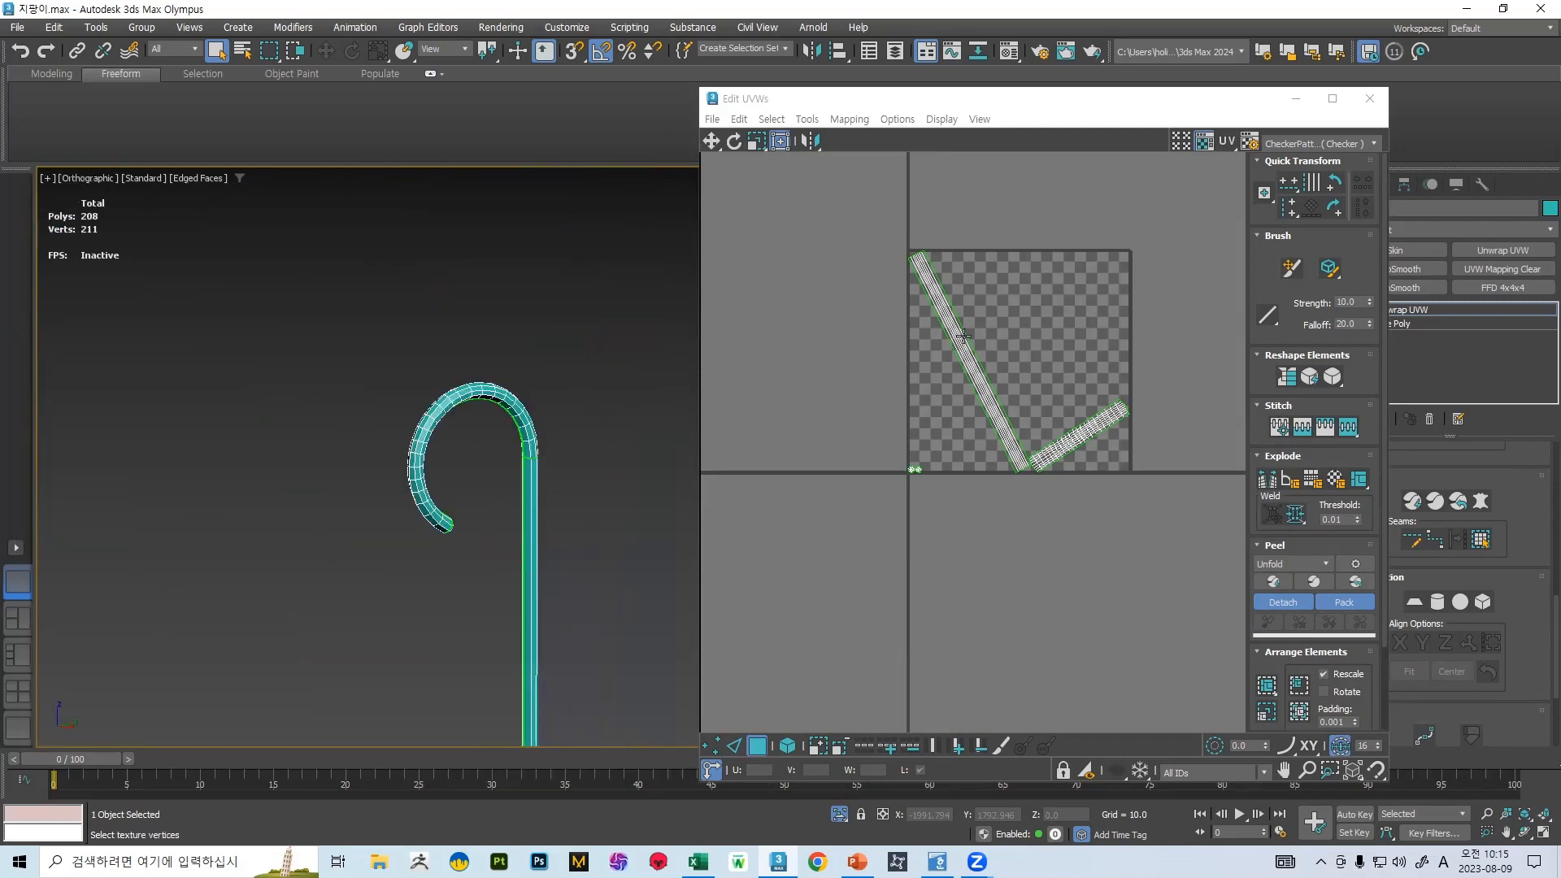
# - Examine the unfolded UV shells of the shaft and the curved handle in the editor
pyautogui.scroll(3, 962, 333)
pyautogui.scroll(-2, 1044, 309)
pyautogui.moveTo(1140, 447); pyautogui.dragTo(1065, 418, button='middle')
pyautogui.scroll(2, 893, 449)
pyautogui.scroll(-2, 1066, 418)
pyautogui.scroll(2, 875, 446)
pyautogui.scroll(-2, 1007, 411)
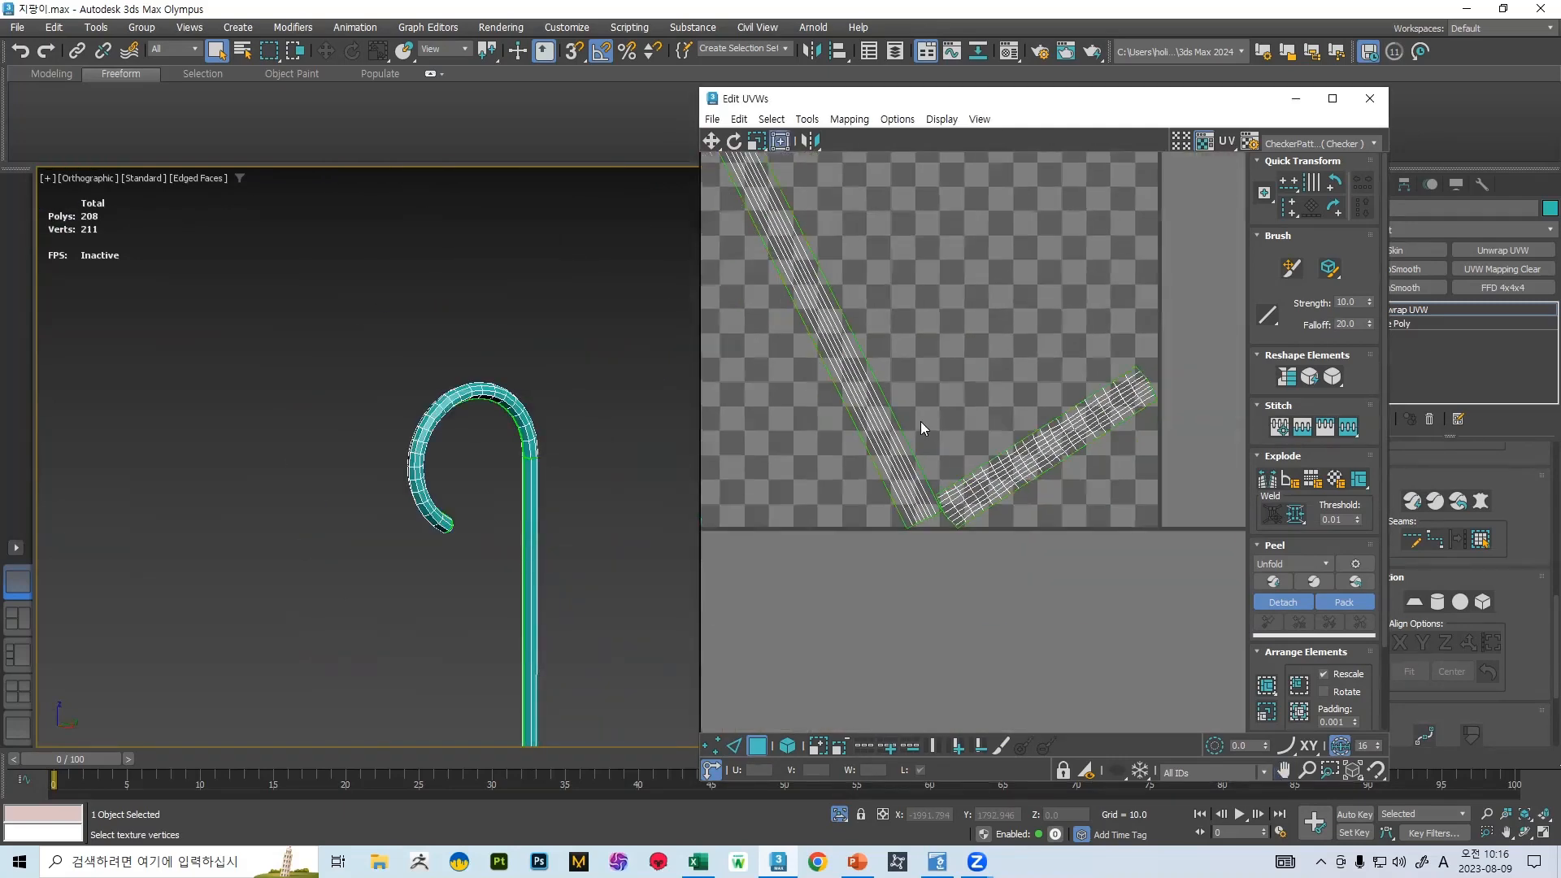
pyautogui.moveTo(924, 428); pyautogui.dragTo(897, 462, button='middle')
pyautogui.scroll(-2, 897, 462)
# - Select all the cane's UV polygons, try an Explode flatten operation on them, and undo it
pyautogui.hotkey('ctrl', 'a')
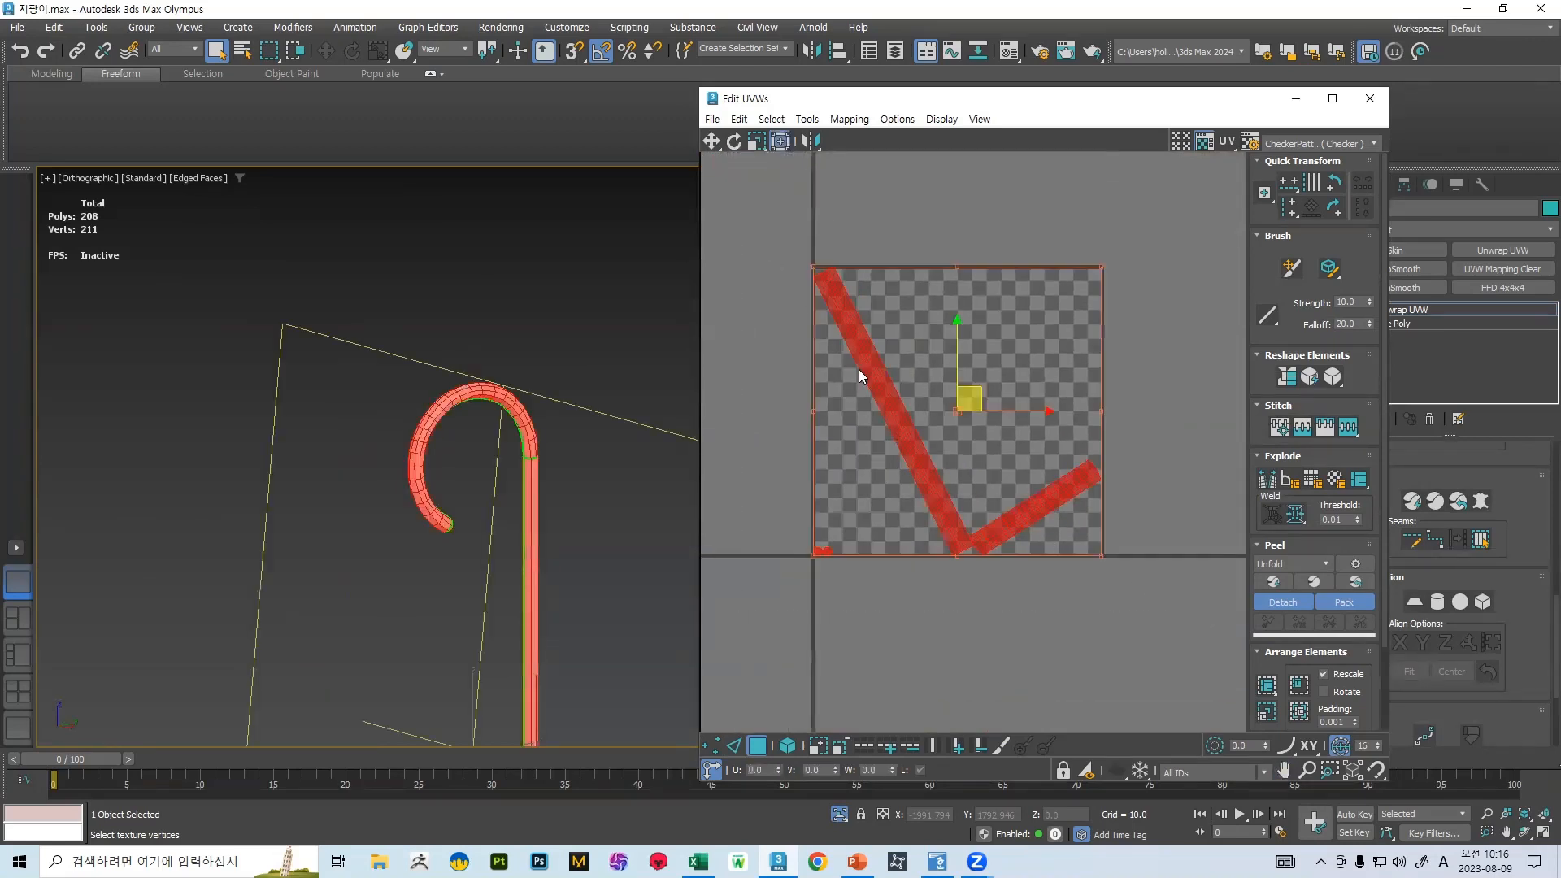
pyautogui.click(859, 370)
pyautogui.click(875, 359)
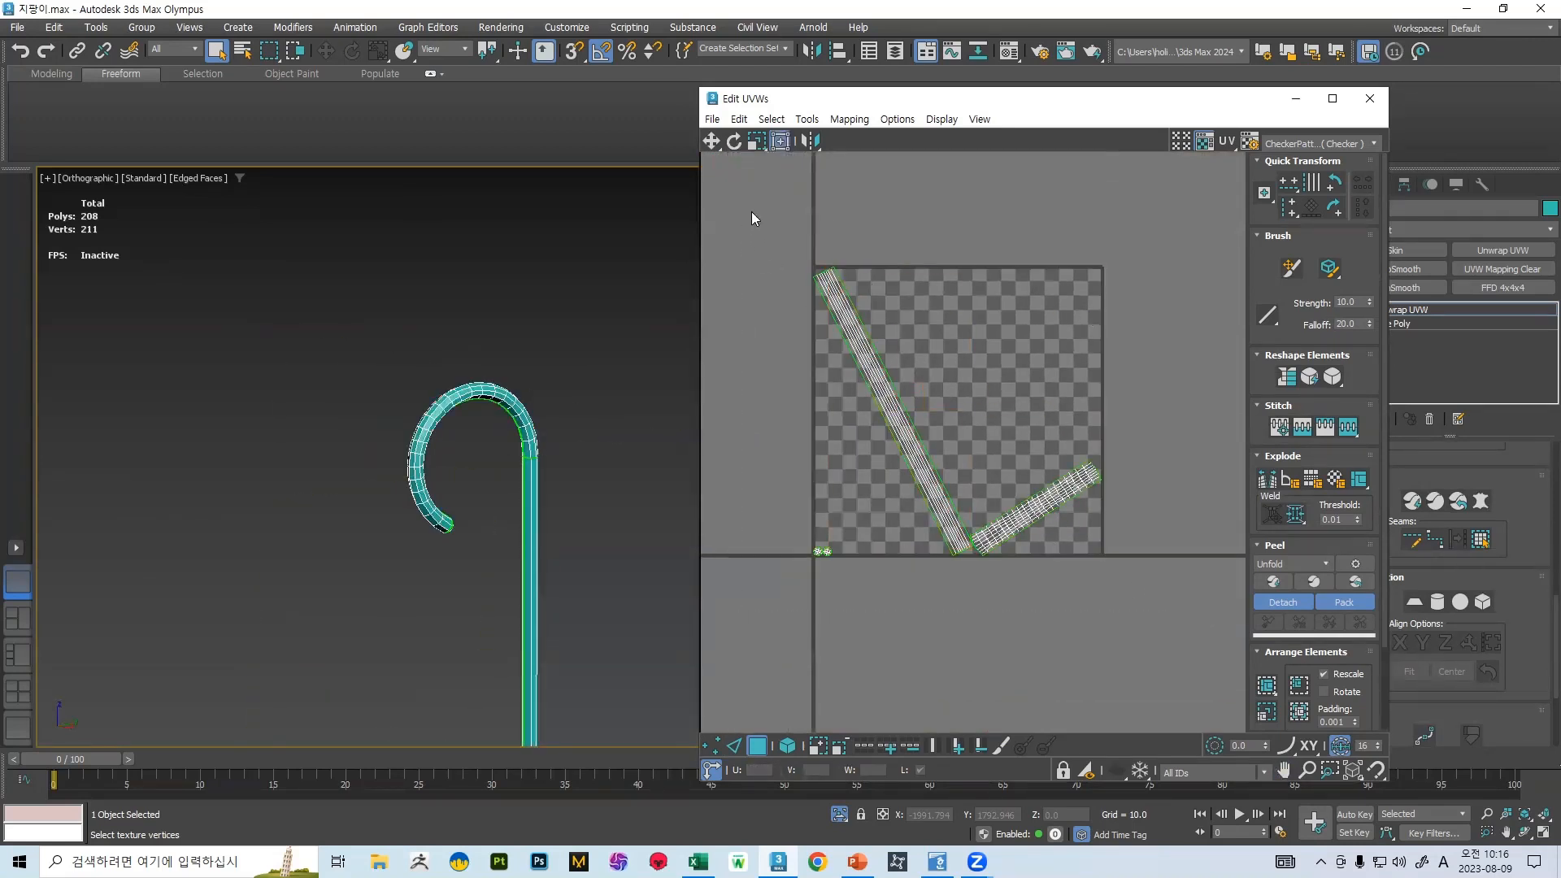
pyautogui.moveTo(752, 212); pyautogui.dragTo(1185, 613)
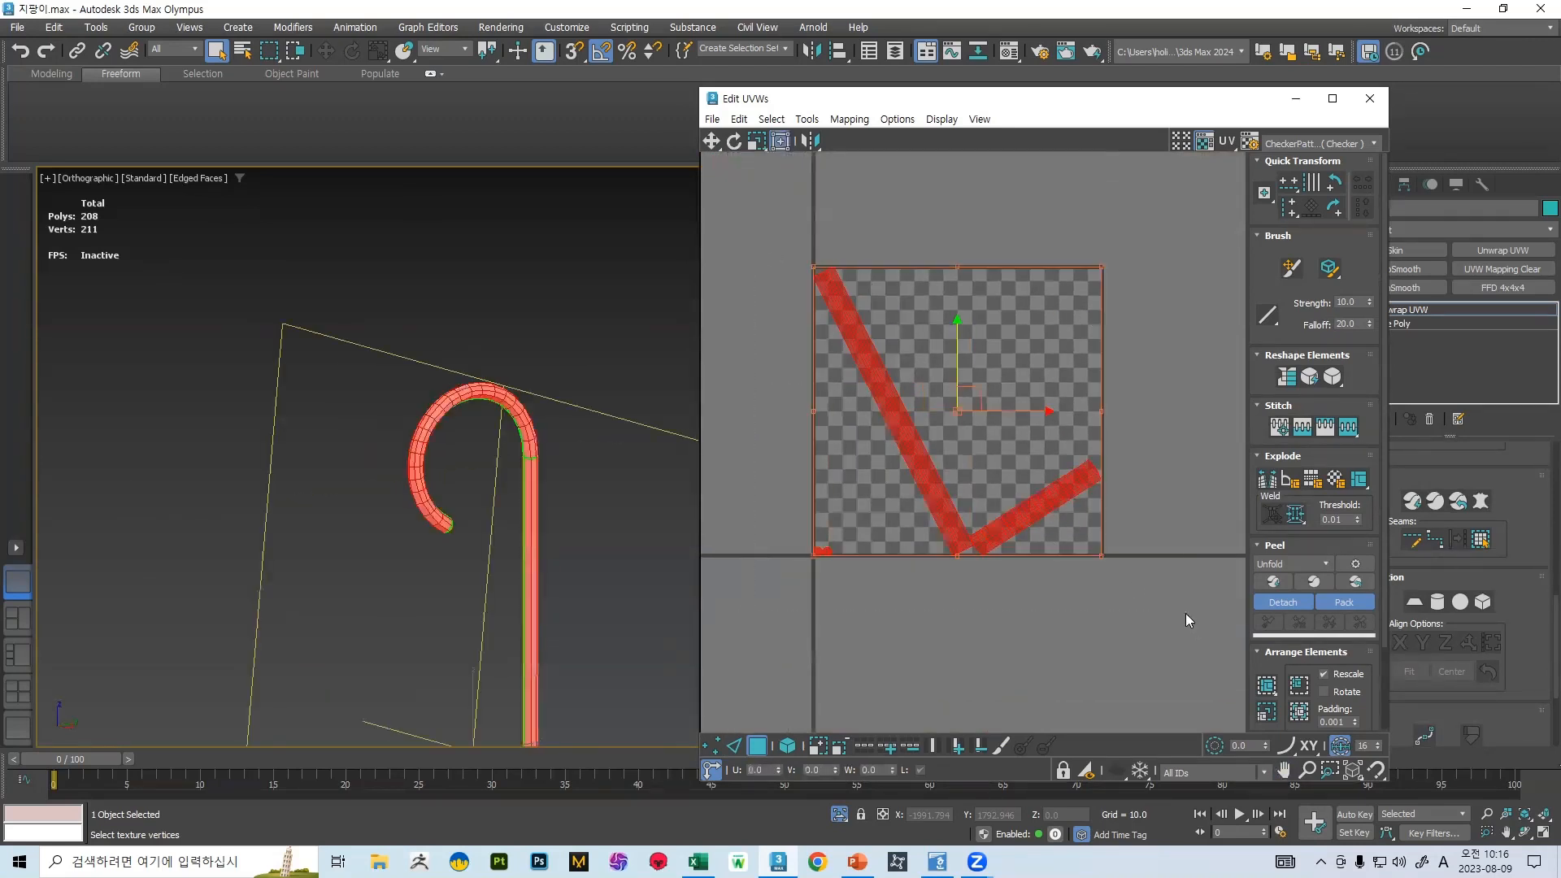
pyautogui.click(1360, 483)
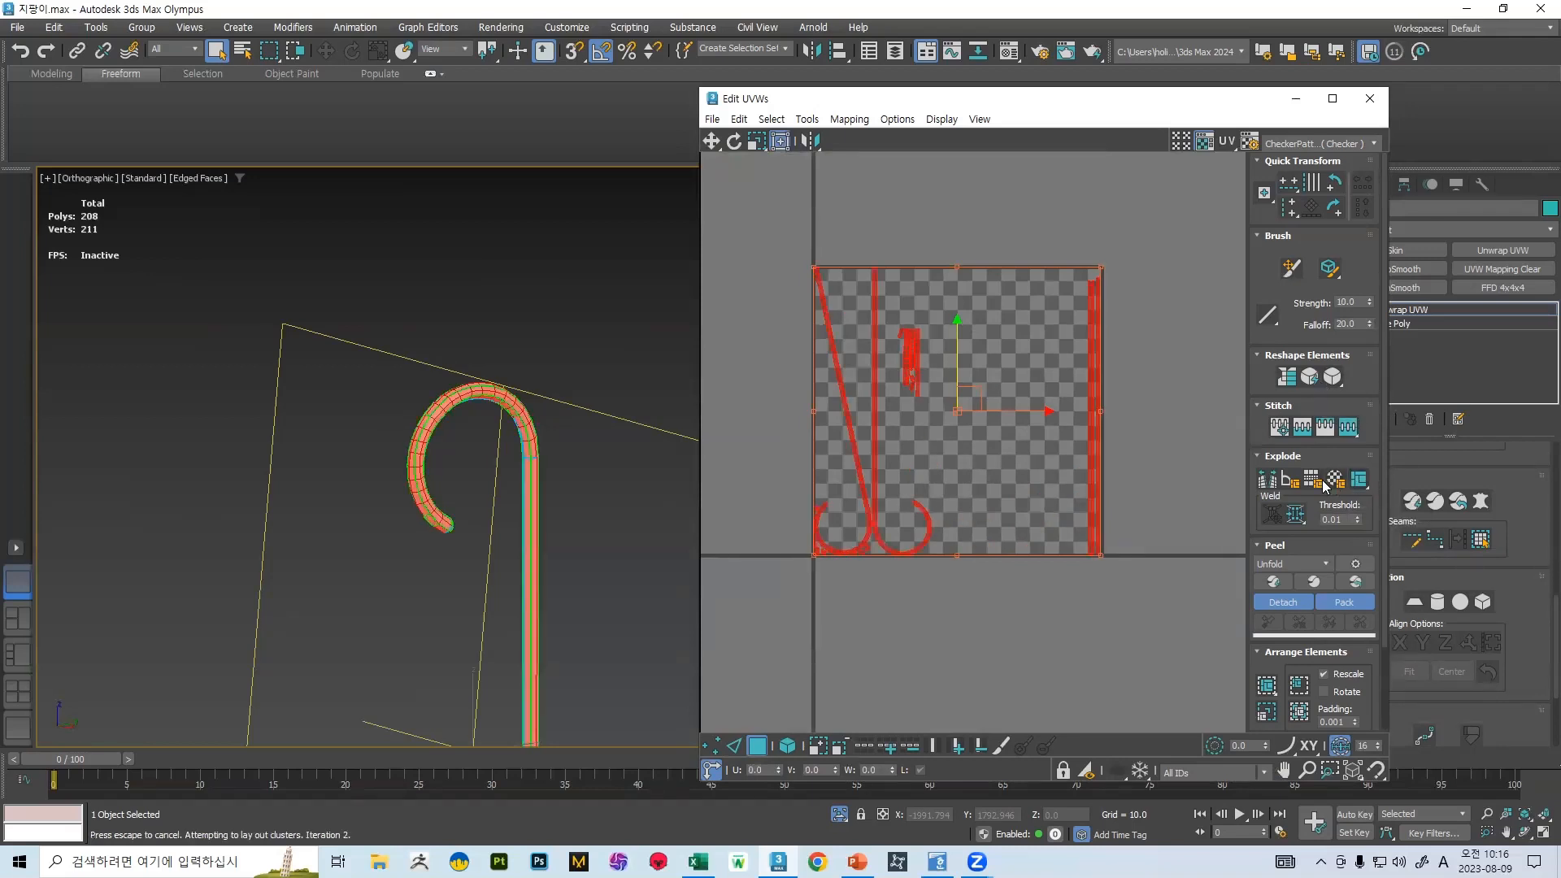
pyautogui.scroll(4, 1076, 418)
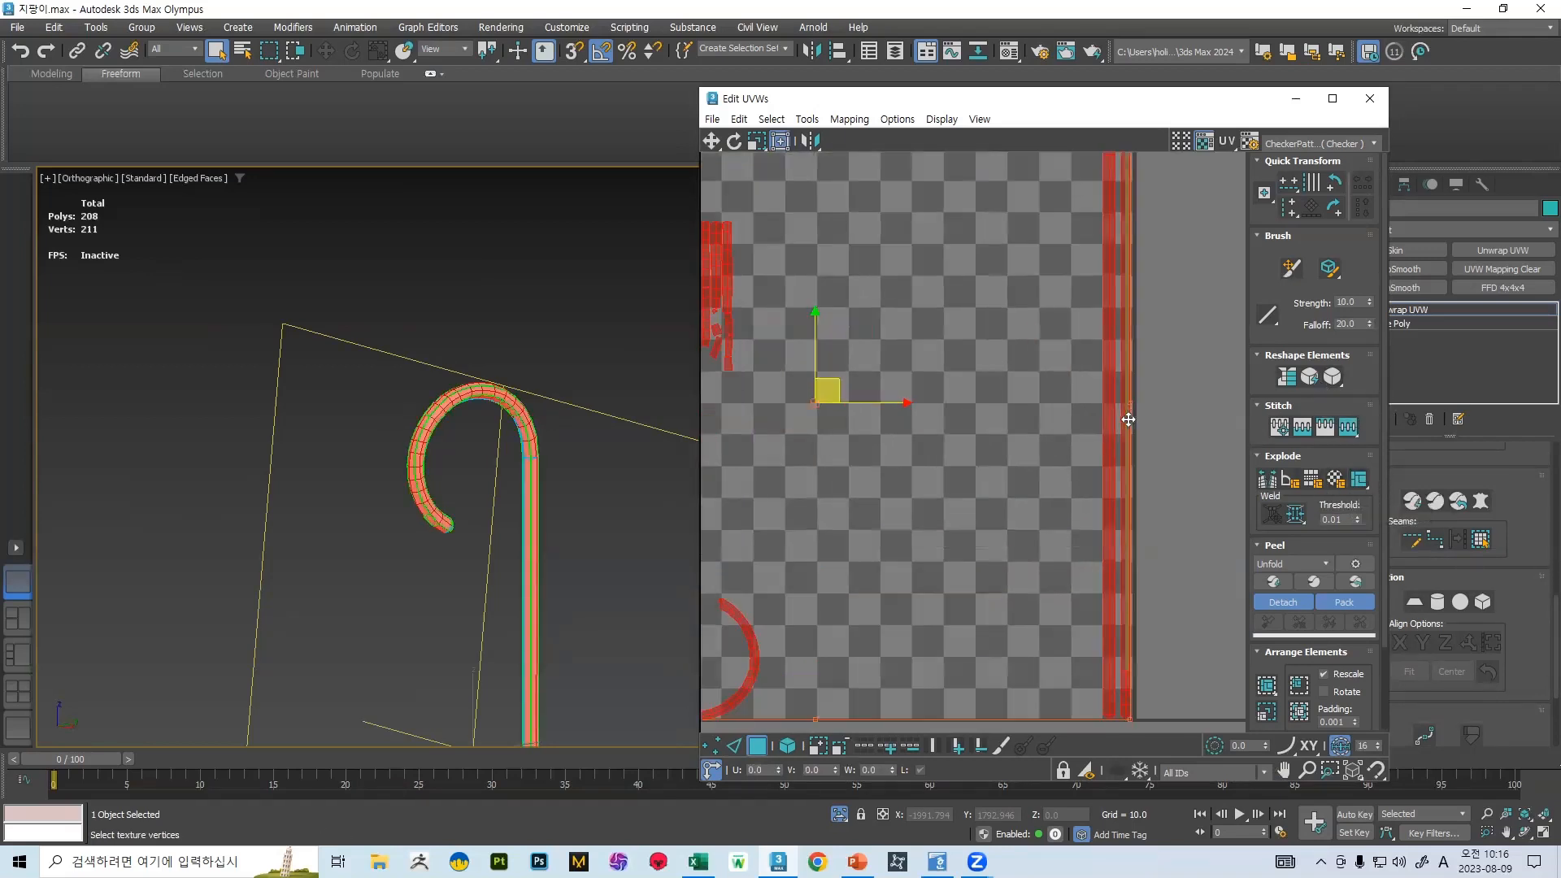
pyautogui.hotkey('ctrl', 'z')
# - Pack the cane's UV shells into the checker square with Rescale enabled, and clear the polygon selection
pyautogui.scroll(-2, 1352, 554)
pyautogui.scroll(-2, 1352, 555)
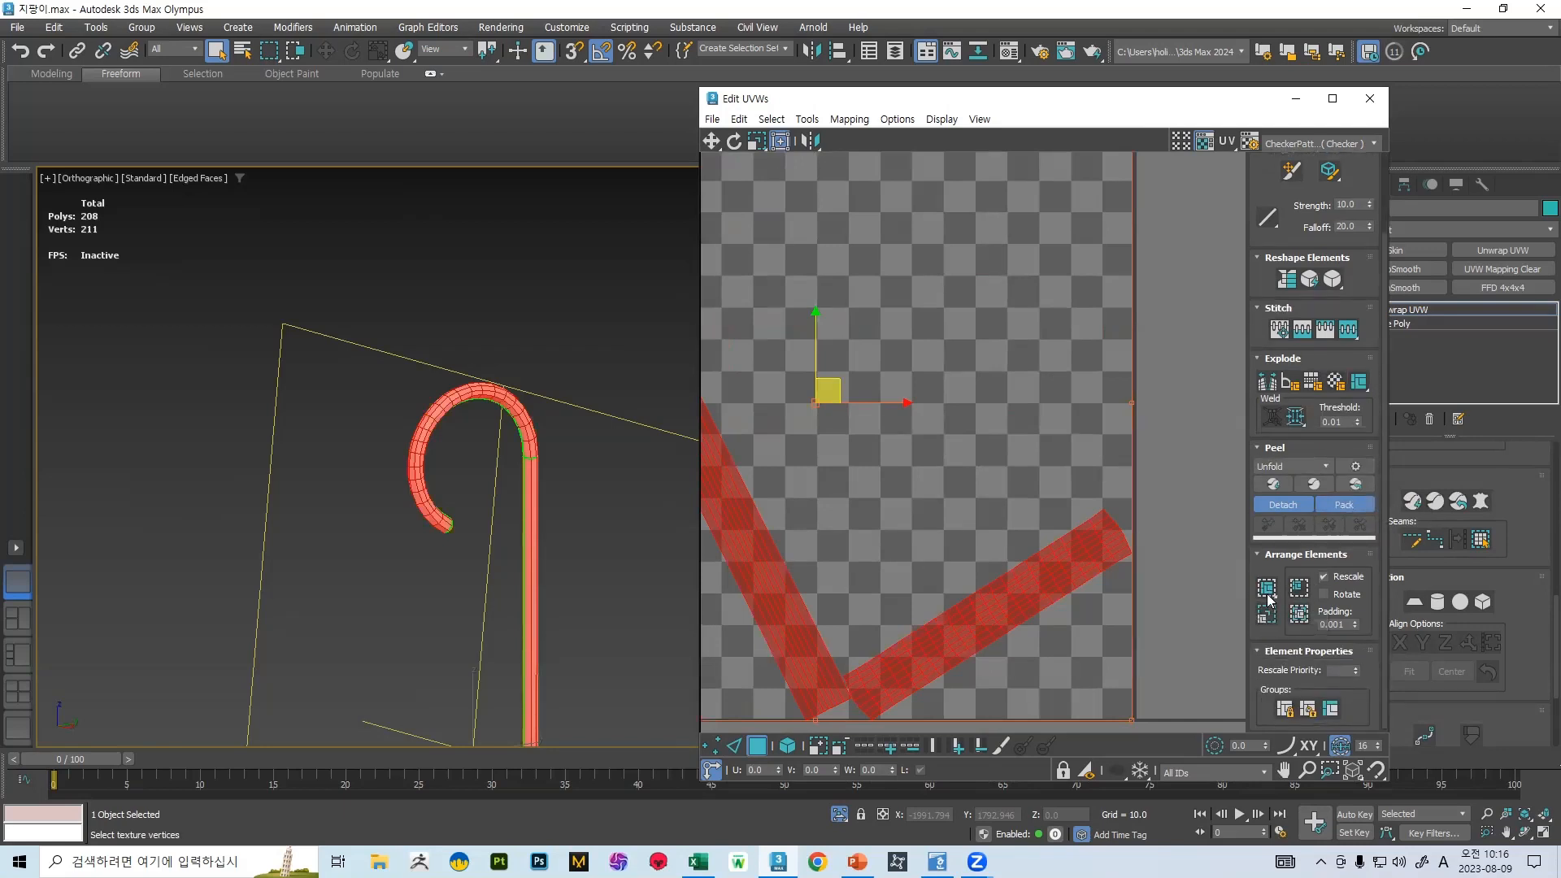
pyautogui.click(1300, 614)
pyautogui.scroll(-4, 1043, 546)
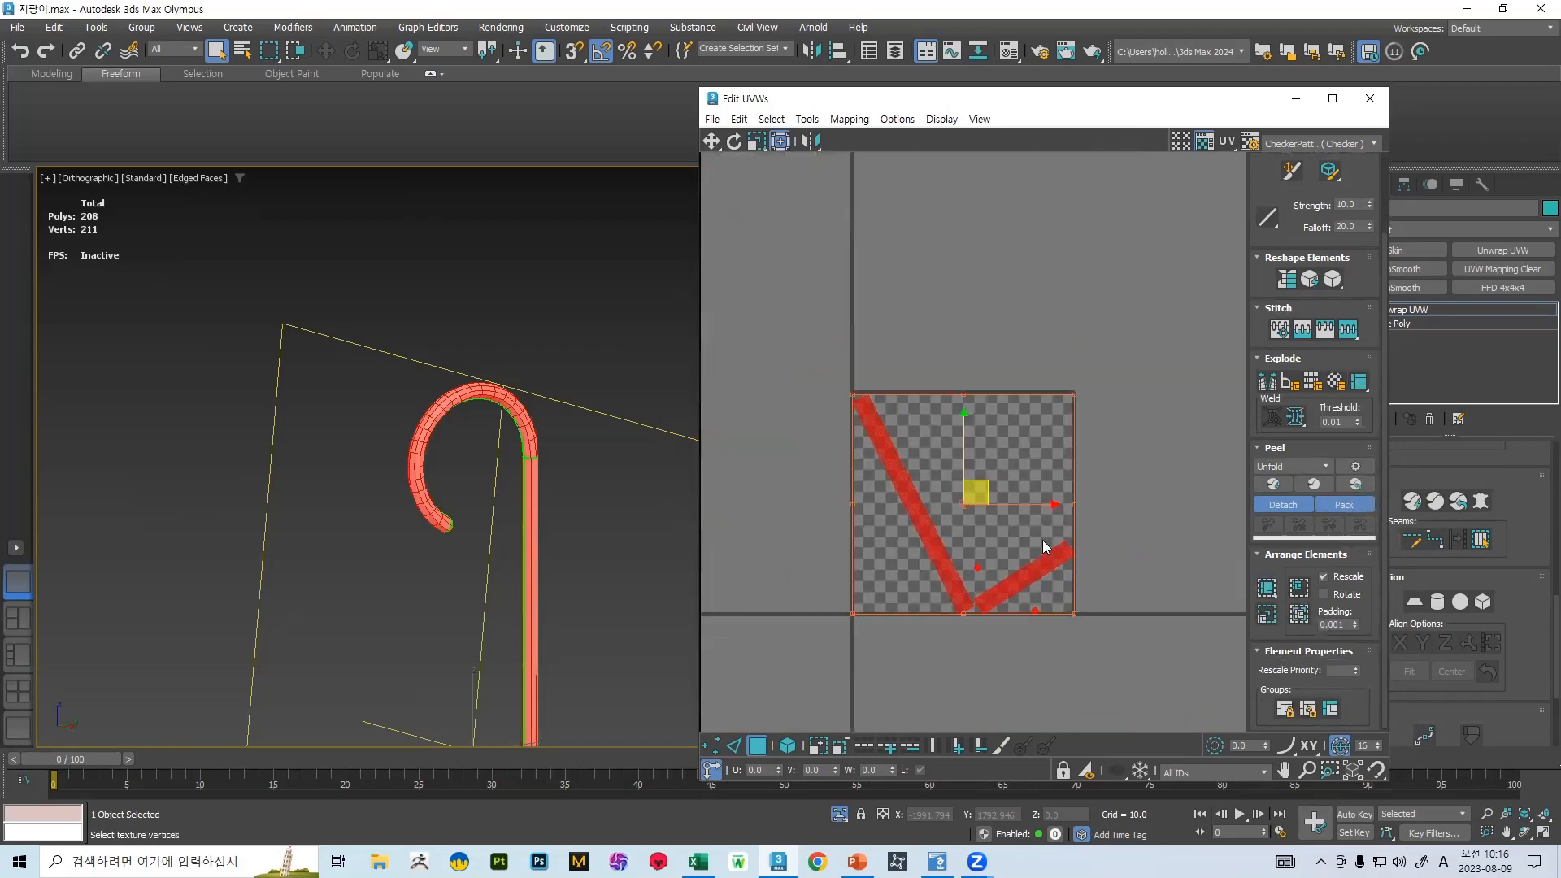
pyautogui.scroll(3, 891, 410)
pyautogui.moveTo(999, 460); pyautogui.dragTo(941, 368, button='middle')
pyautogui.click(943, 374)
pyautogui.moveTo(929, 487); pyautogui.dragTo(922, 448, button='middle')
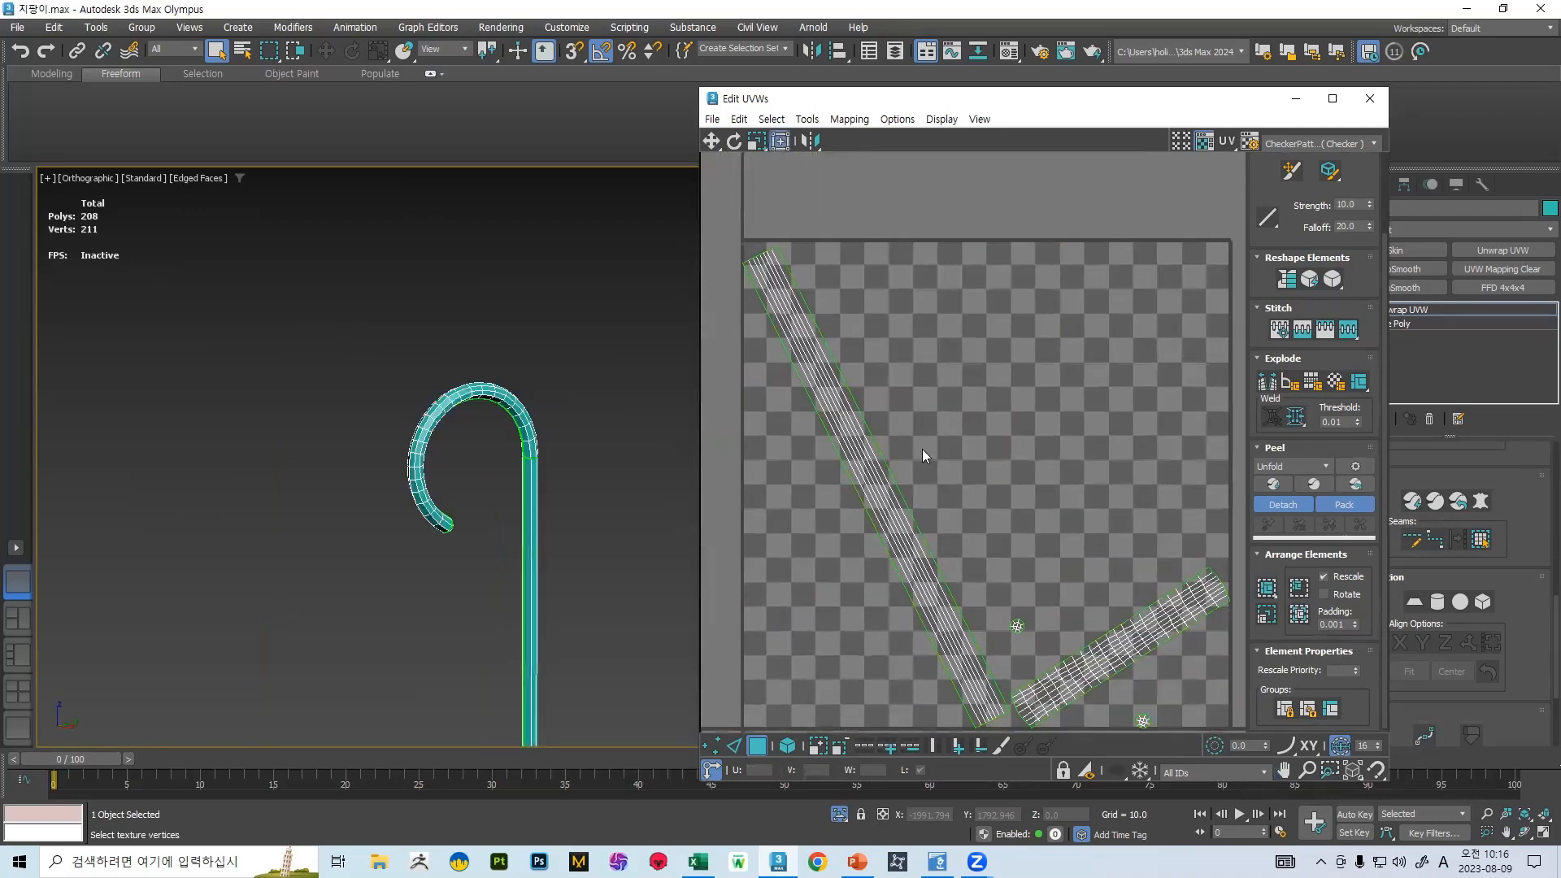
# - Enable Rotate for arranging elements and pack the cane's UV shells twice more
pyautogui.click(1325, 595)
pyautogui.click(1297, 614)
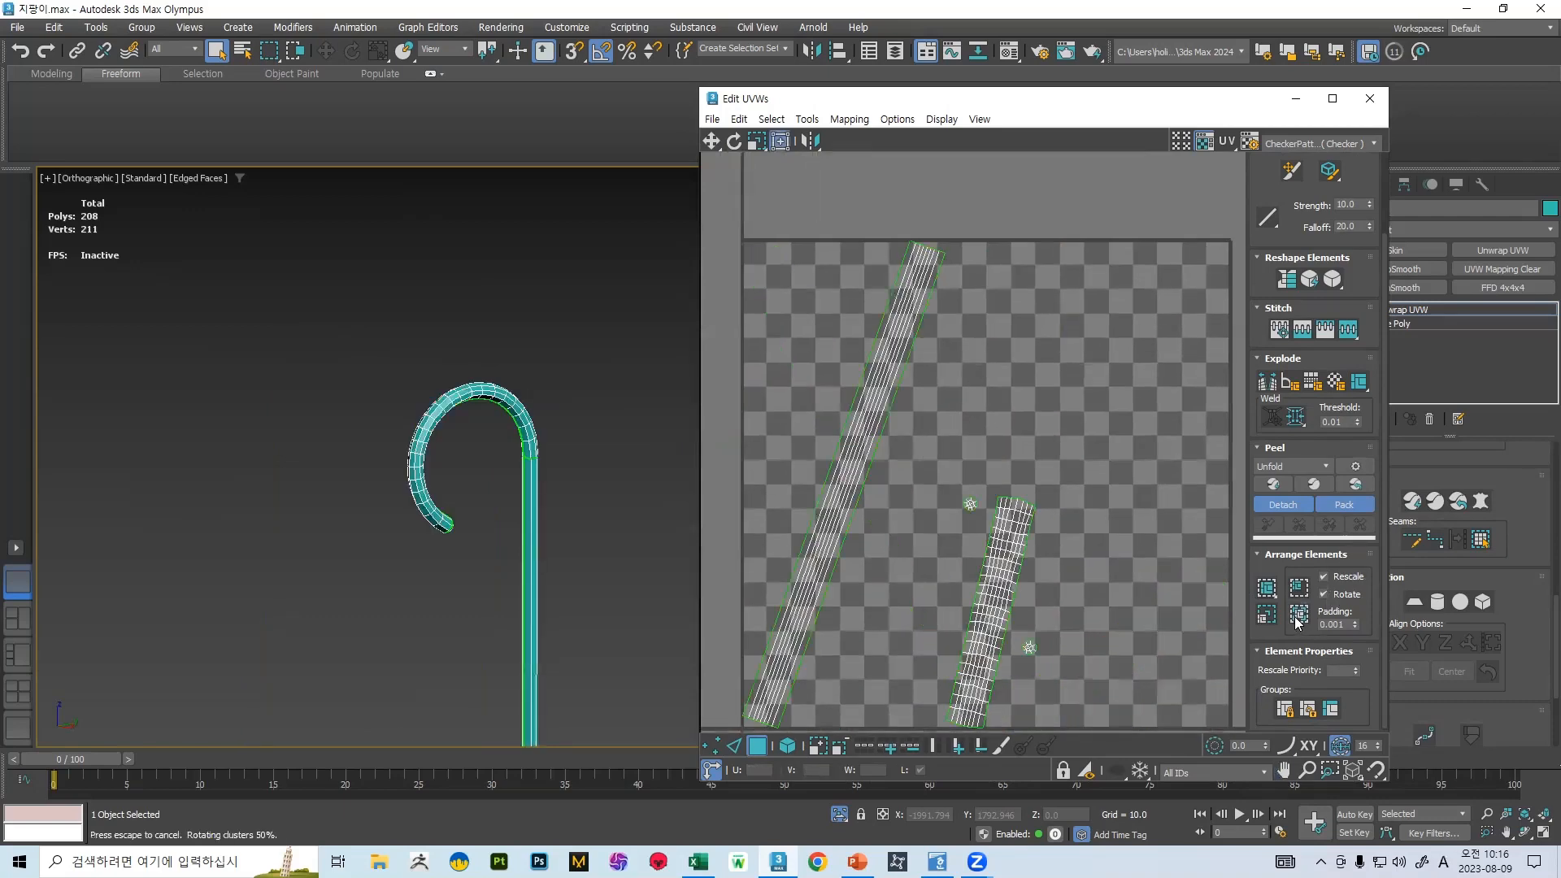
pyautogui.scroll(-2, 1049, 544)
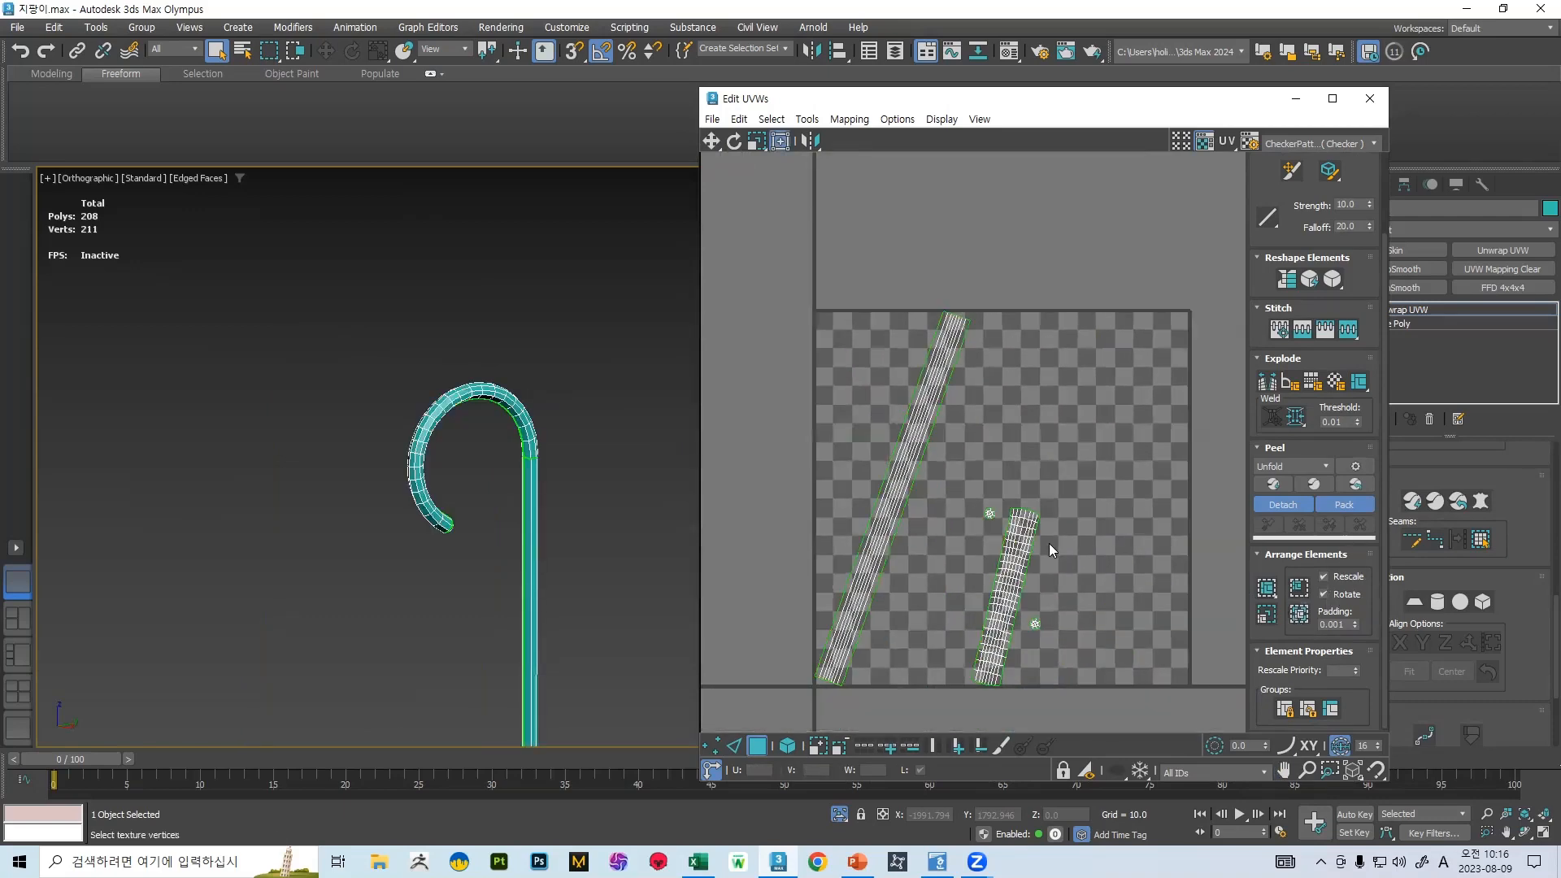
pyautogui.click(1299, 615)
pyautogui.moveTo(1018, 446); pyautogui.dragTo(958, 420, button='middle')
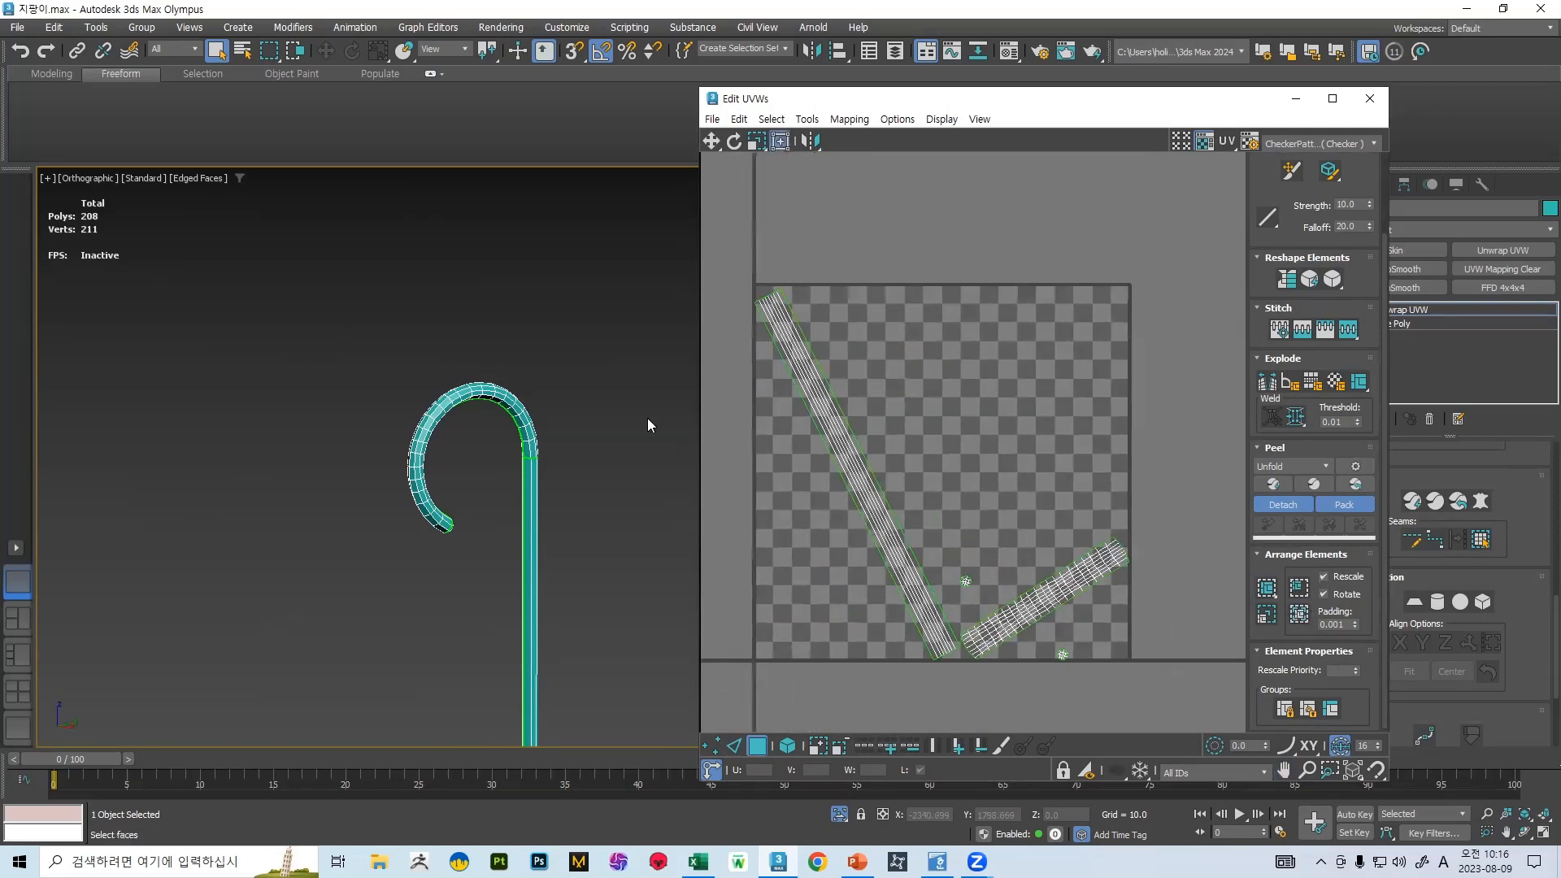
# - Turn on element selection at polygon level in the UV Editor and select the straight shaft's UV shell
pyautogui.scroll(3, 1358, 375)
pyautogui.scroll(3, 1513, 493)
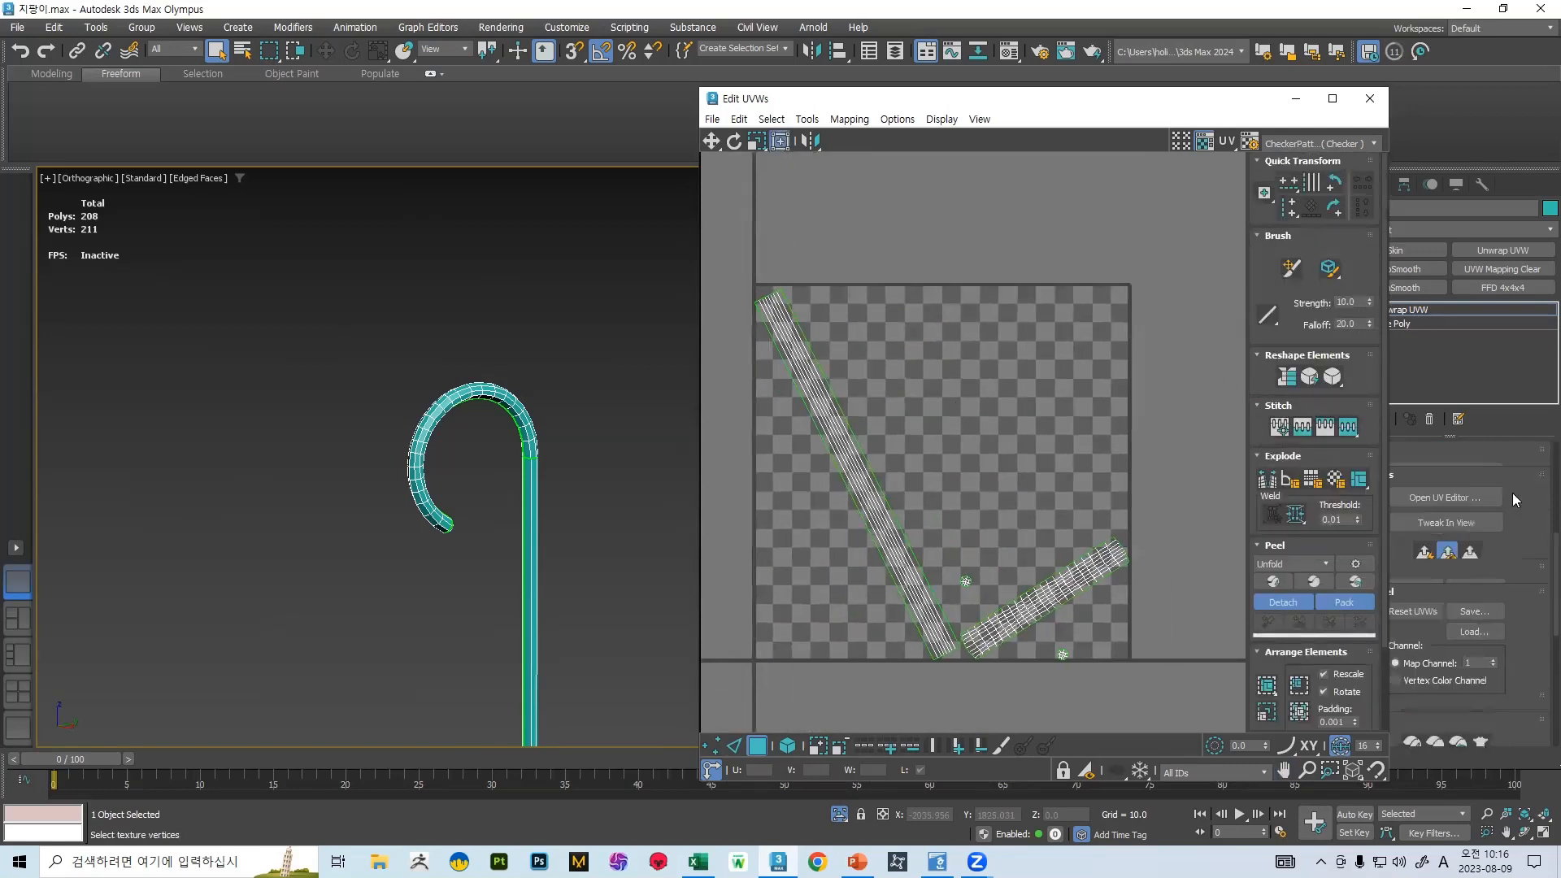
pyautogui.scroll(3, 1513, 493)
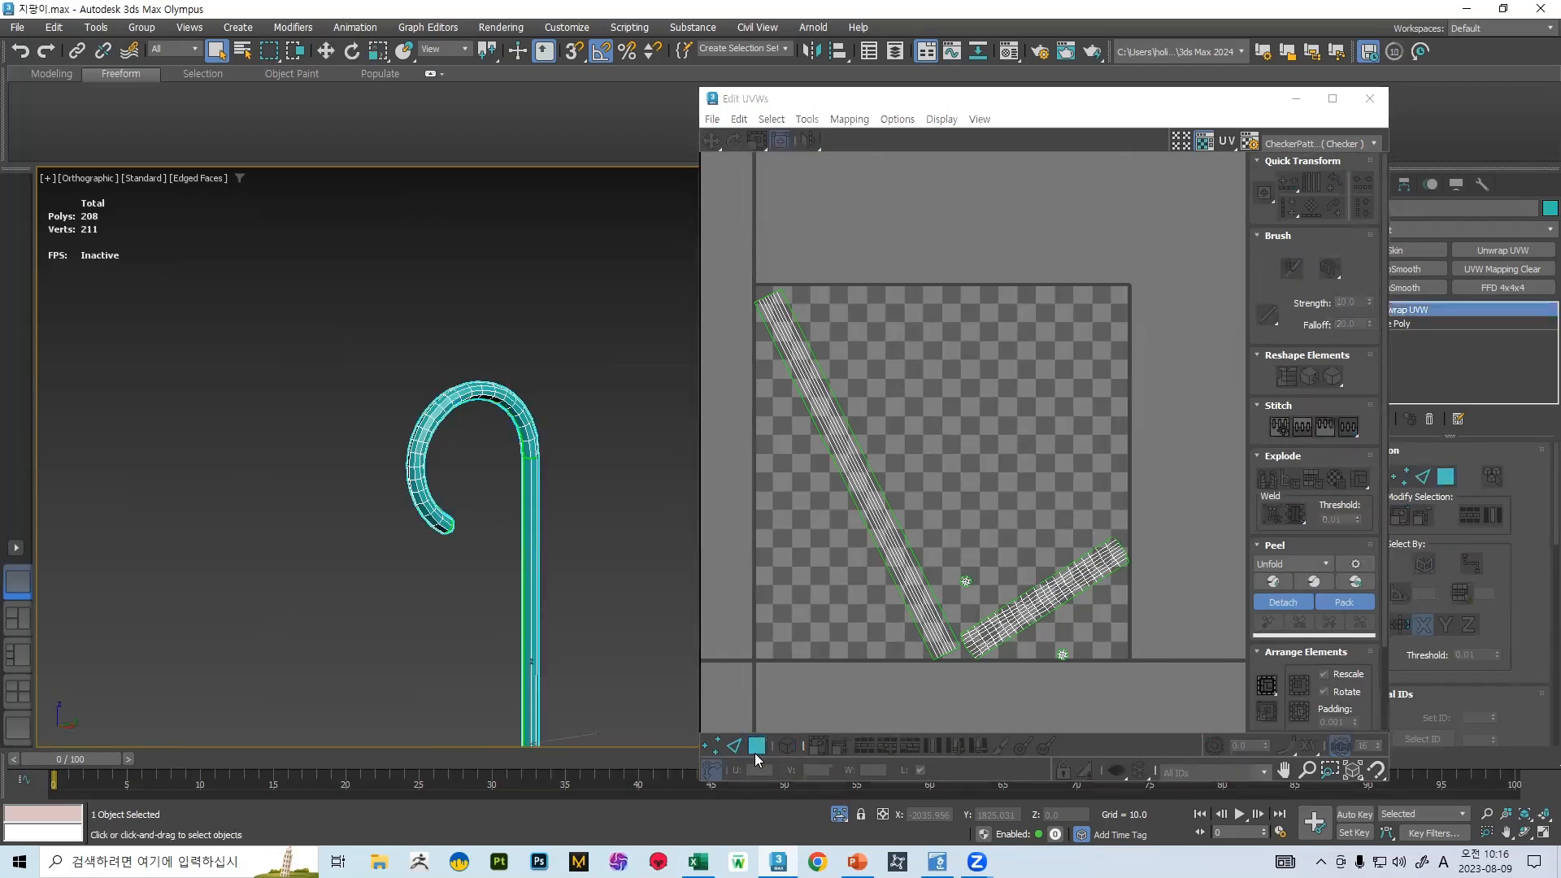
pyautogui.scroll(-2, 810, 390)
pyautogui.click(902, 555)
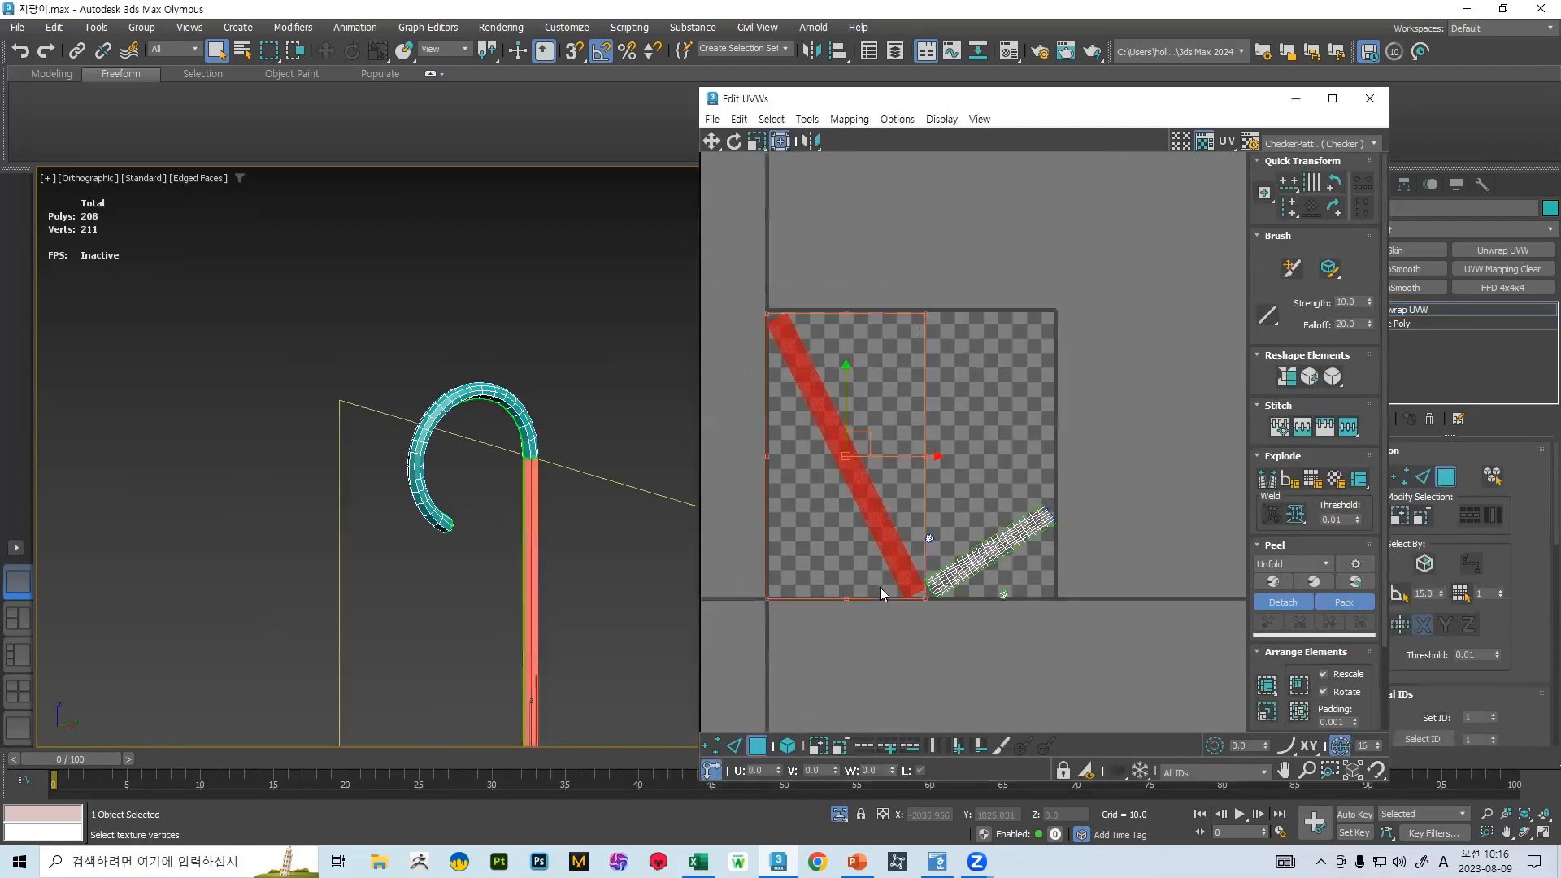
pyautogui.click(788, 747)
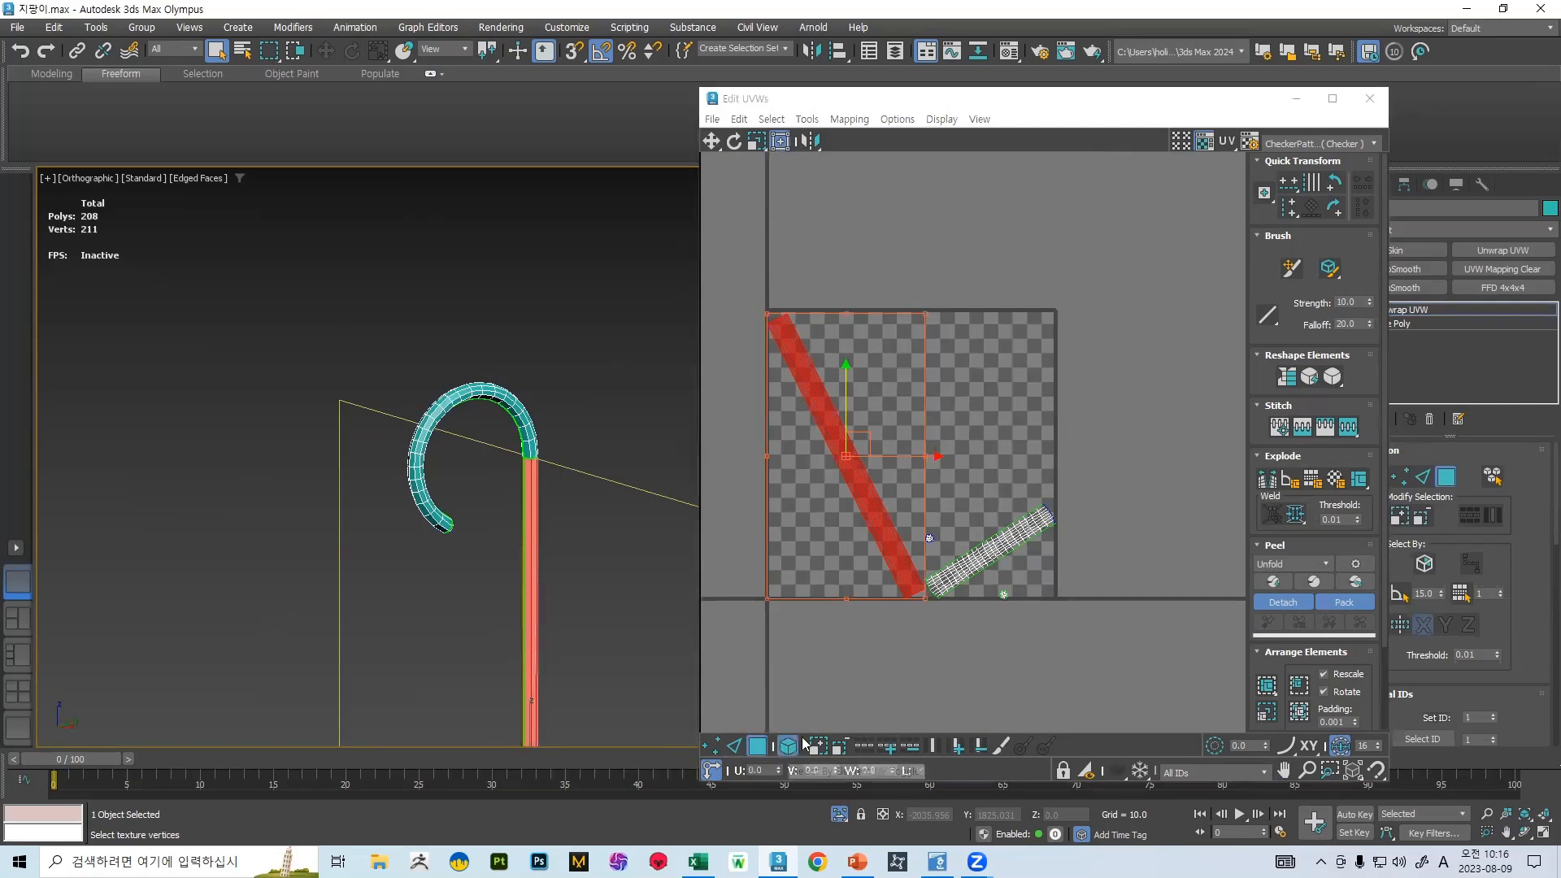
pyautogui.click(858, 352)
pyautogui.click(844, 493)
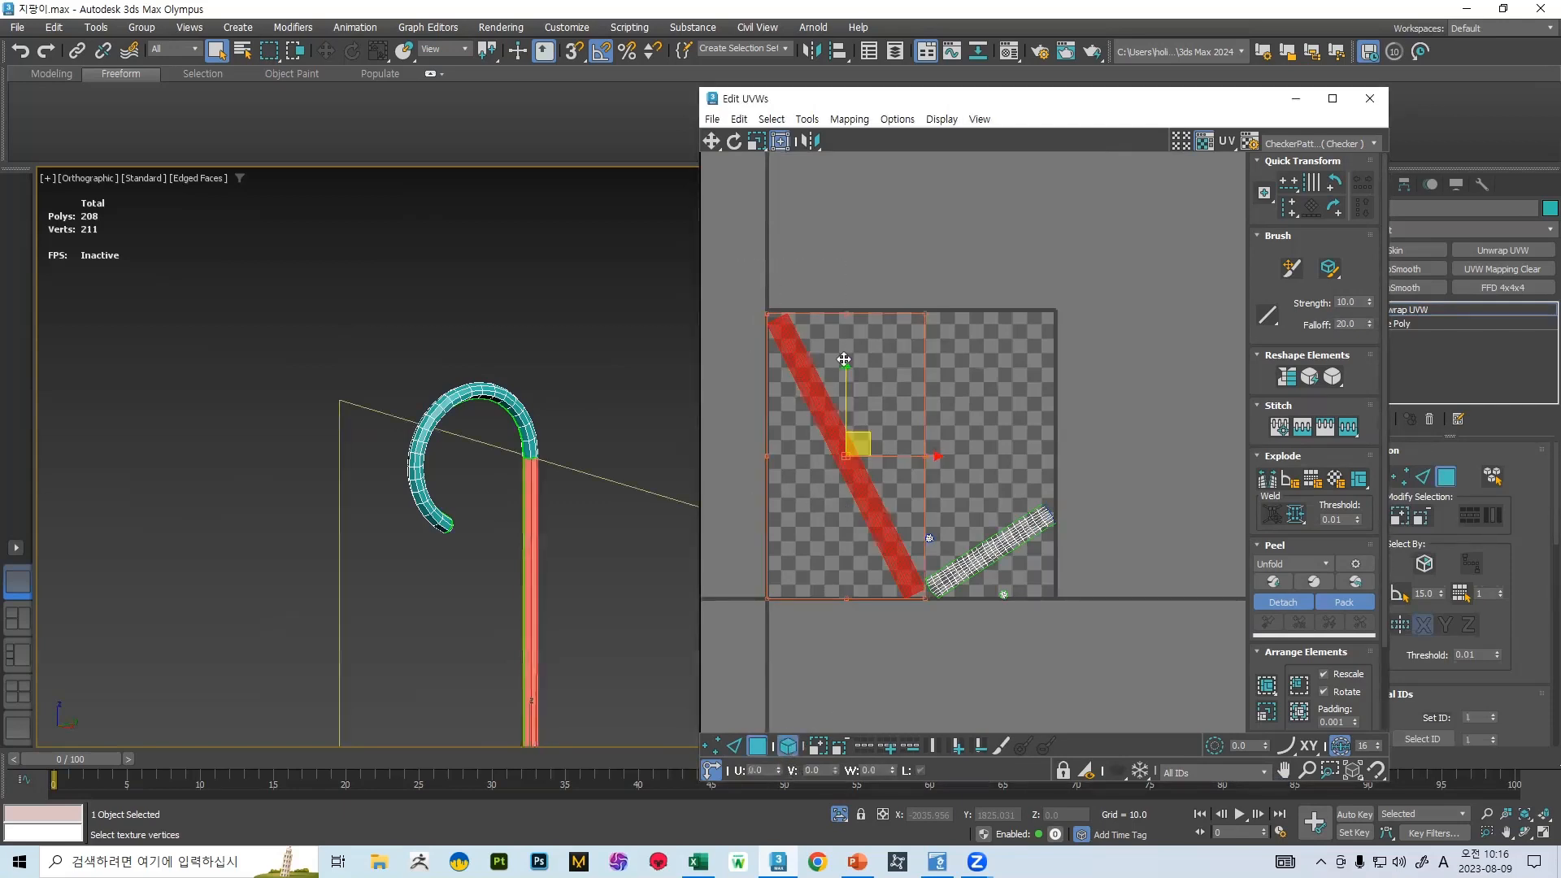
# - Rotate the straight shaft's UV shell until it stands nearly vertical in the checker square
pyautogui.press('e')
pyautogui.scroll(2, 840, 416)
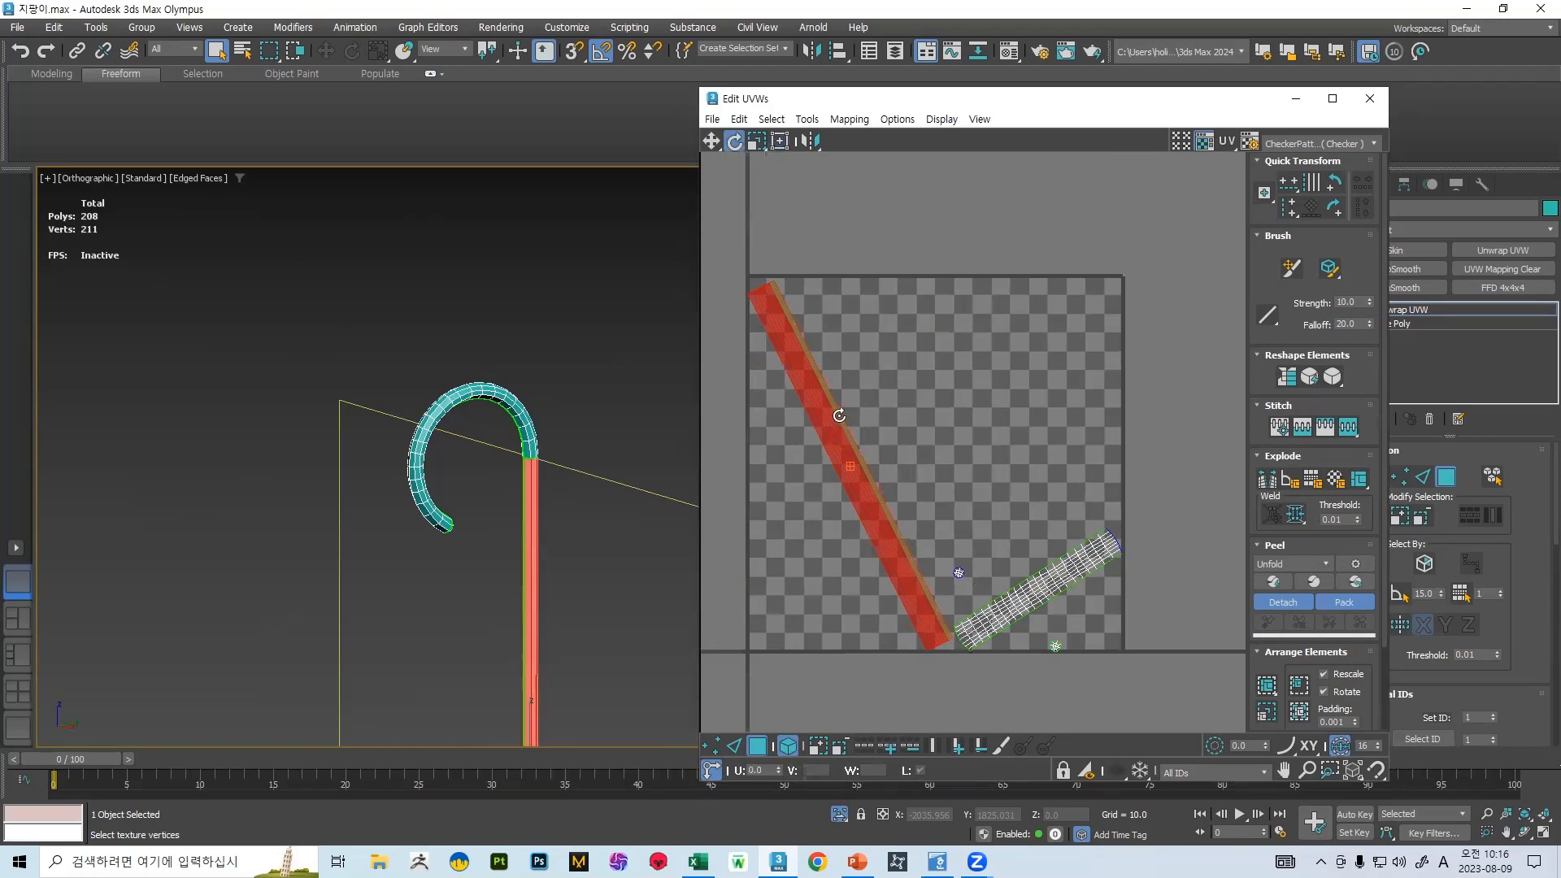
pyautogui.click(713, 141)
pyautogui.click(732, 144)
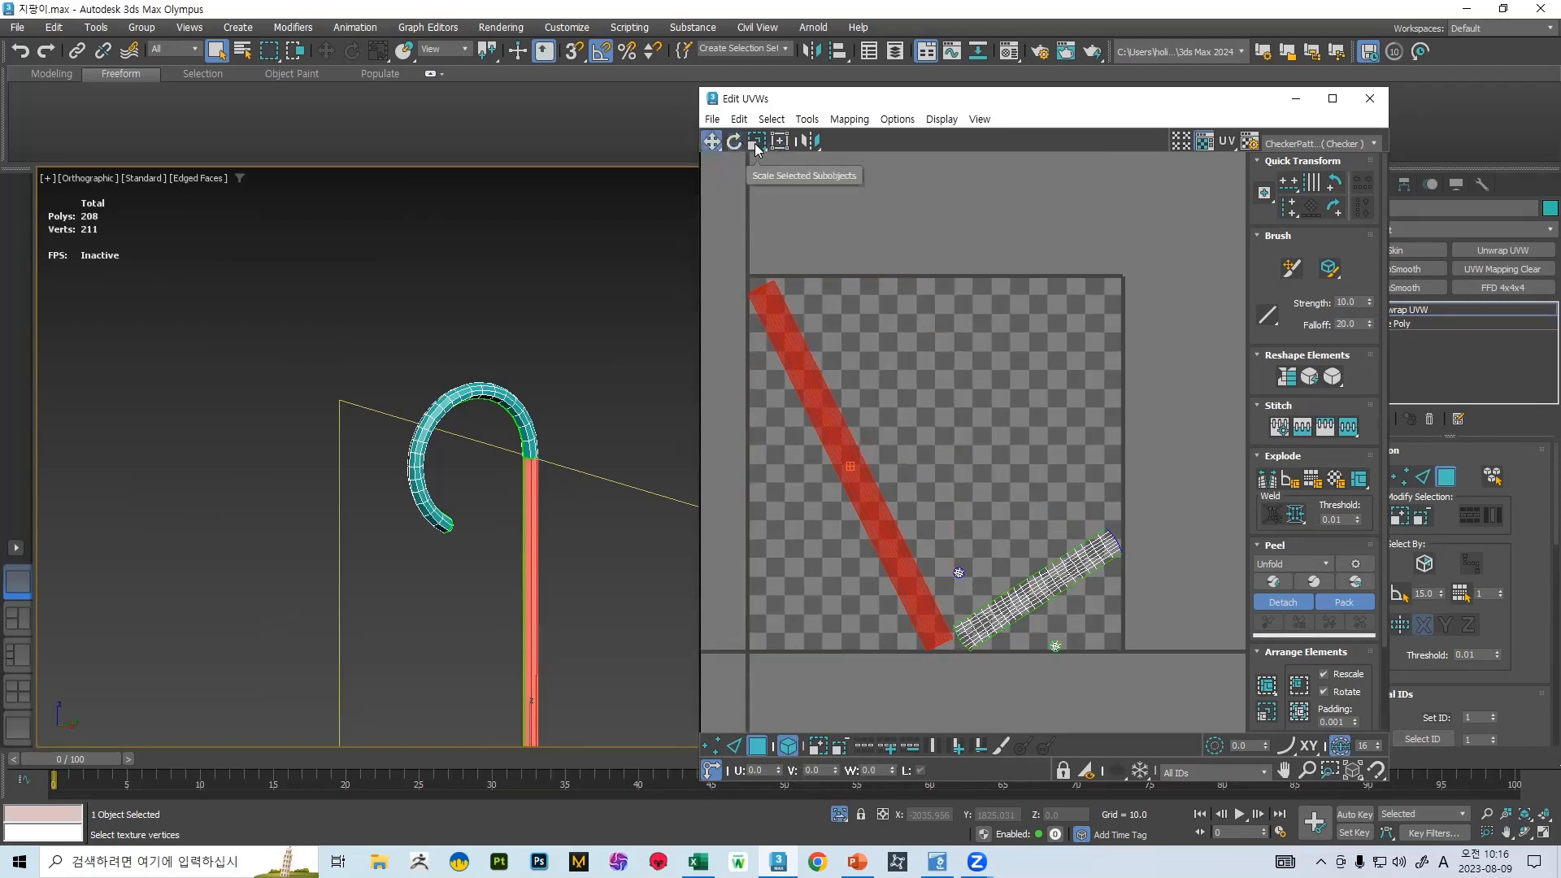
pyautogui.click(755, 145)
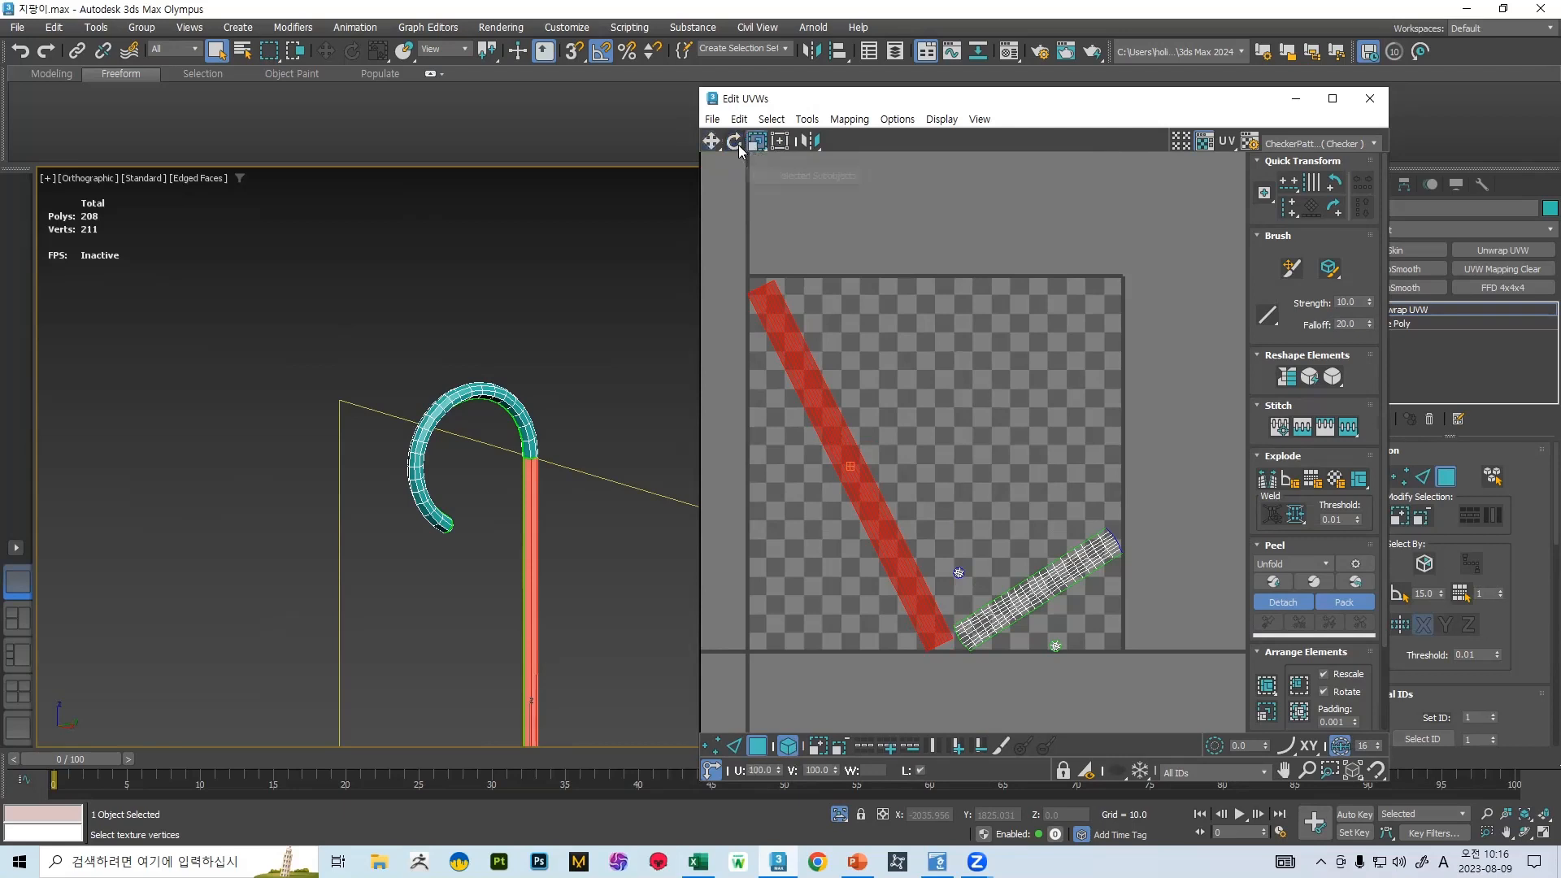
pyautogui.click(740, 155)
pyautogui.moveTo(789, 337); pyautogui.dragTo(850, 342)
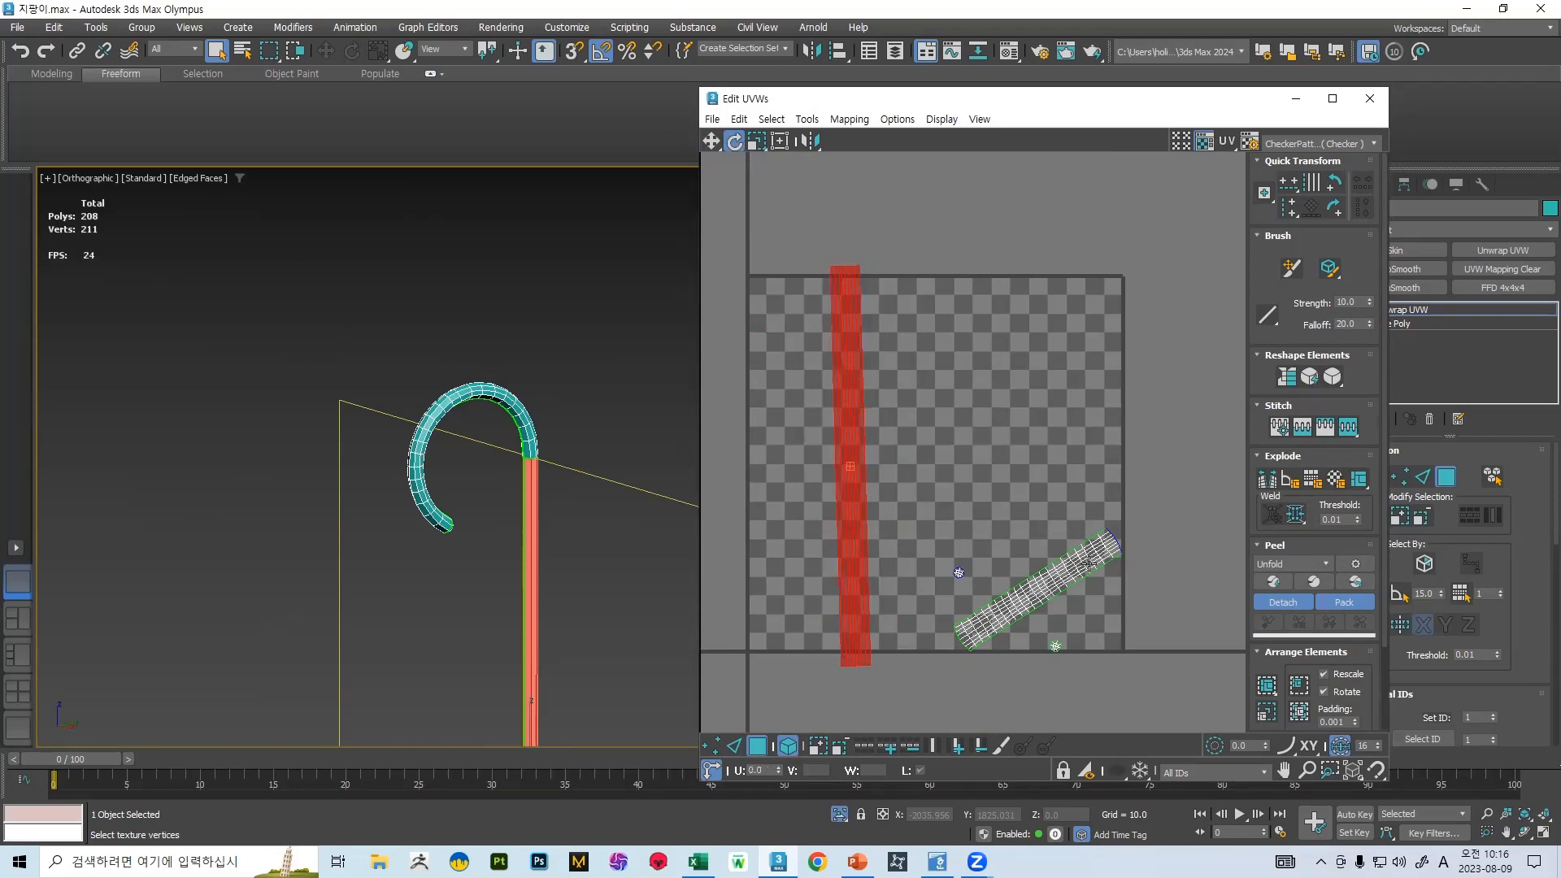
# - Select the curved handle's UV shell, rotate it nearly upright, and place it beside the shaft's shell
pyautogui.moveTo(1087, 562); pyautogui.dragTo(1080, 549)
pyautogui.moveTo(1048, 518); pyautogui.dragTo(907, 498)
pyautogui.press('w')
# - Select all the cane's UV shells, try Straighten Selection on them, and undo it
pyautogui.moveTo(770, 218); pyautogui.dragTo(1067, 728)
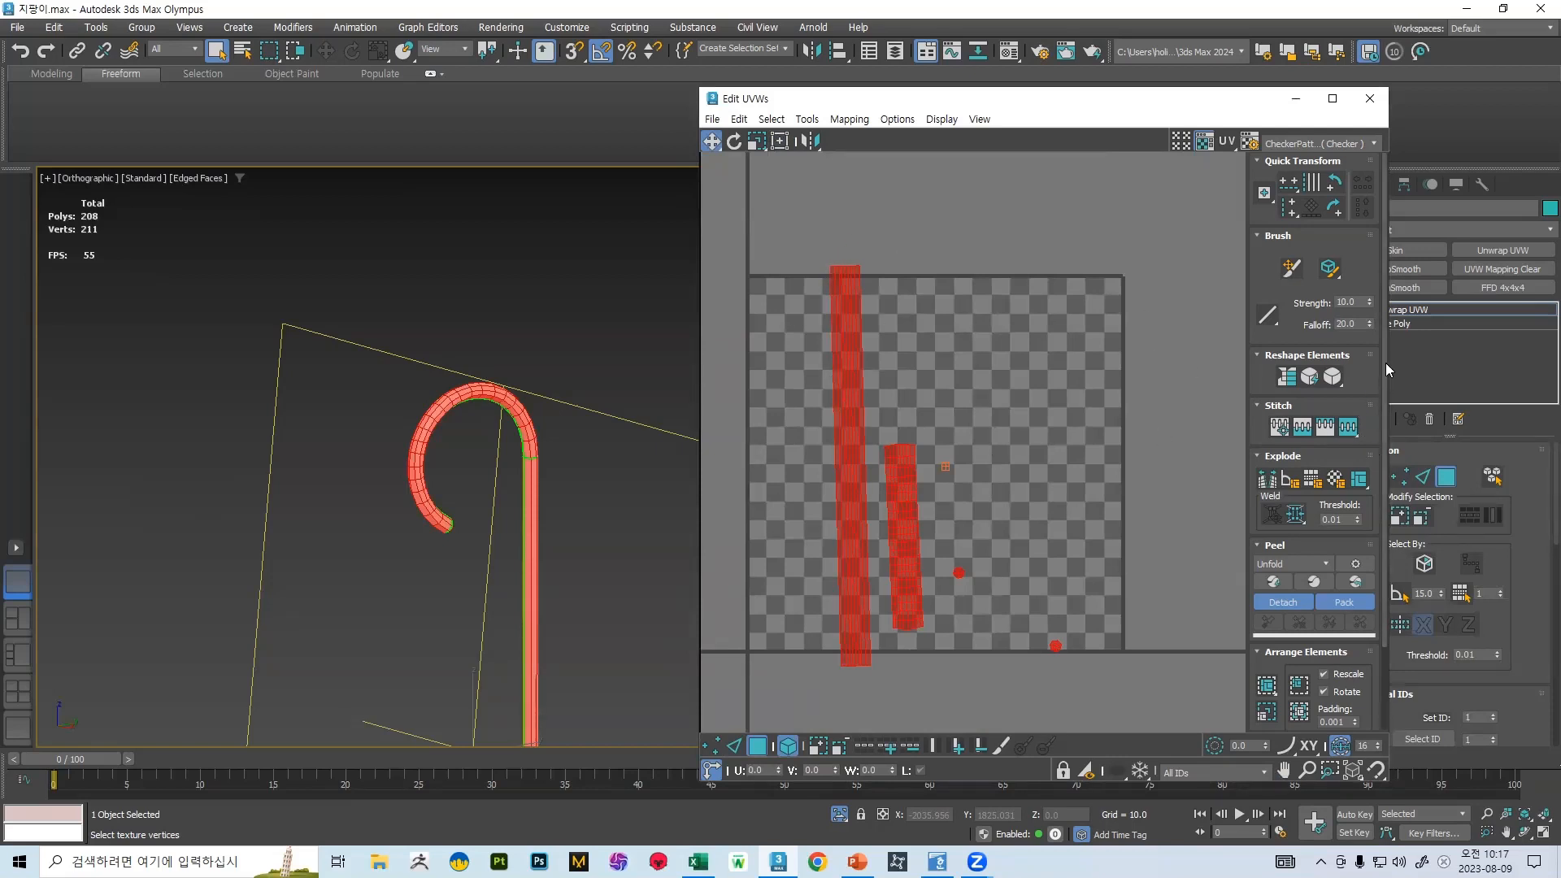
pyautogui.scroll(-2, 1386, 363)
pyautogui.scroll(1, 1375, 453)
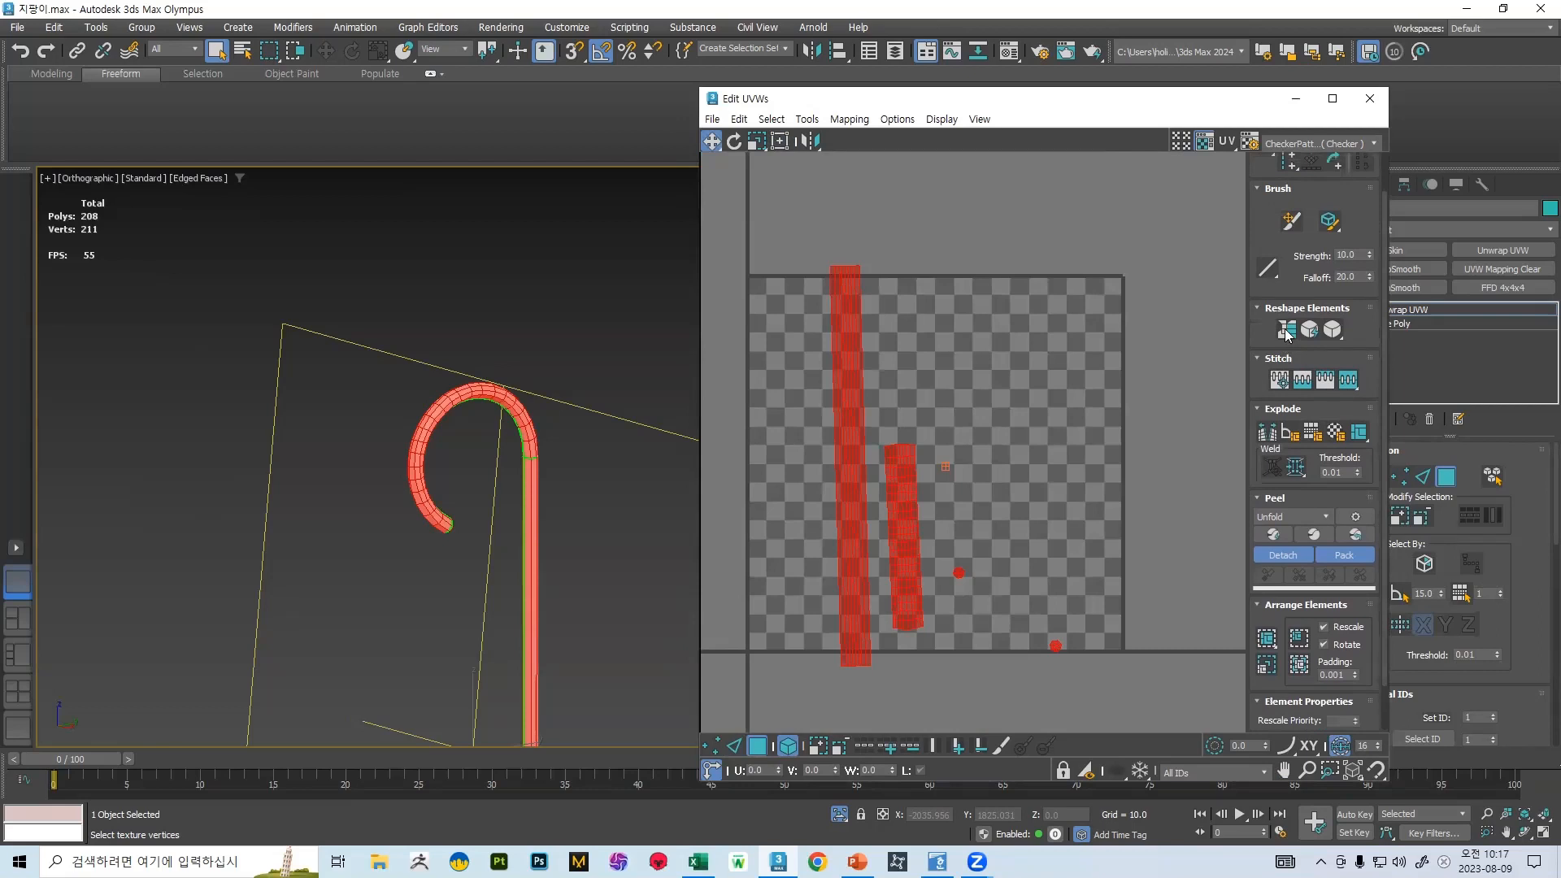
pyautogui.click(1286, 330)
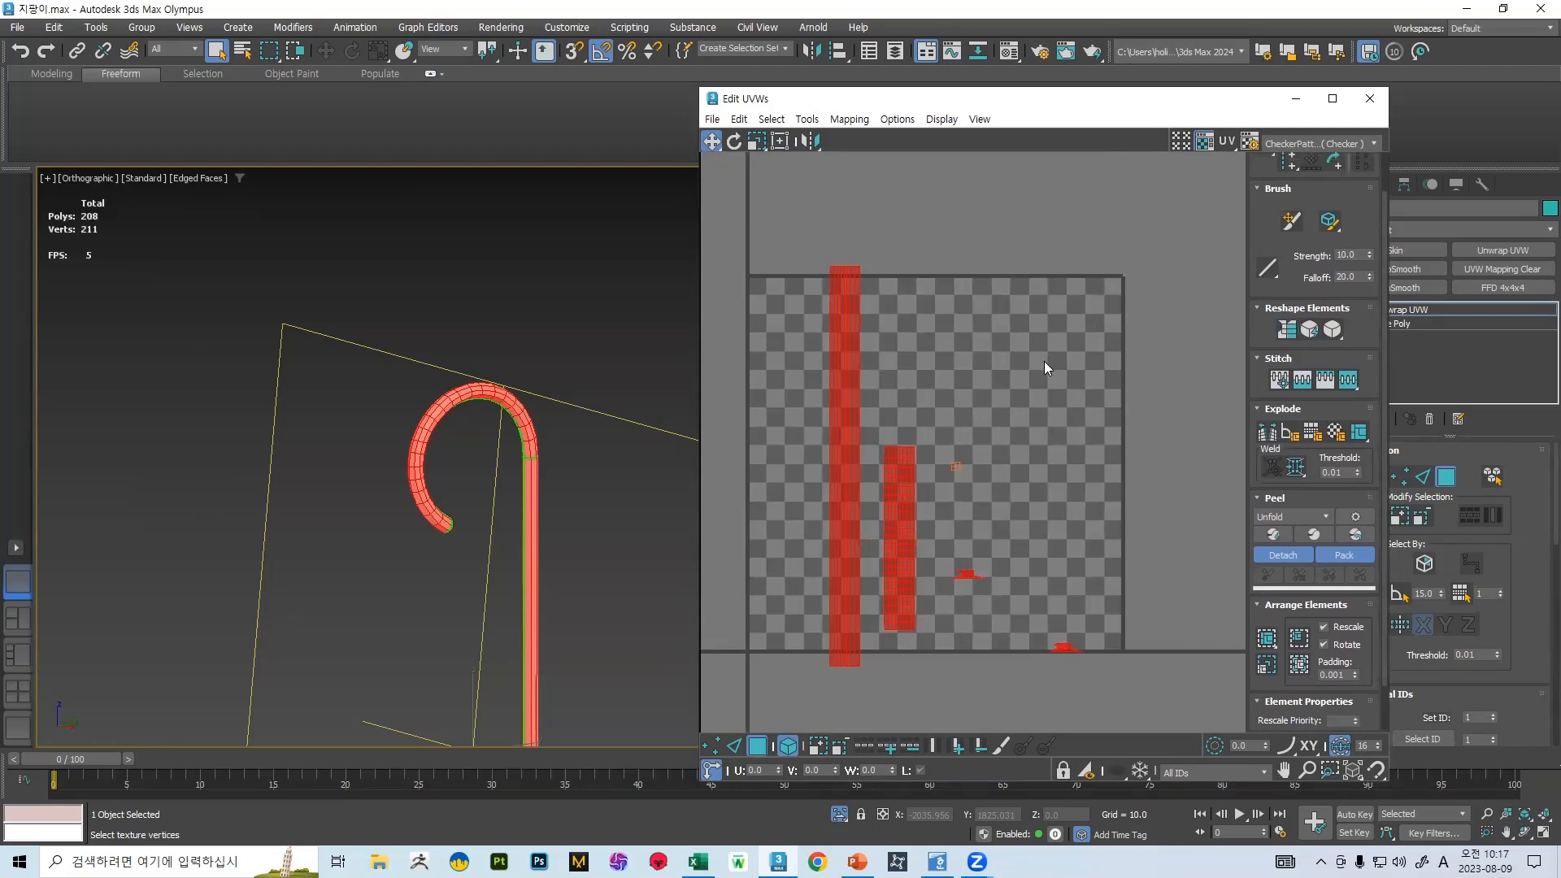
pyautogui.hotkey('ctrl', 'z')
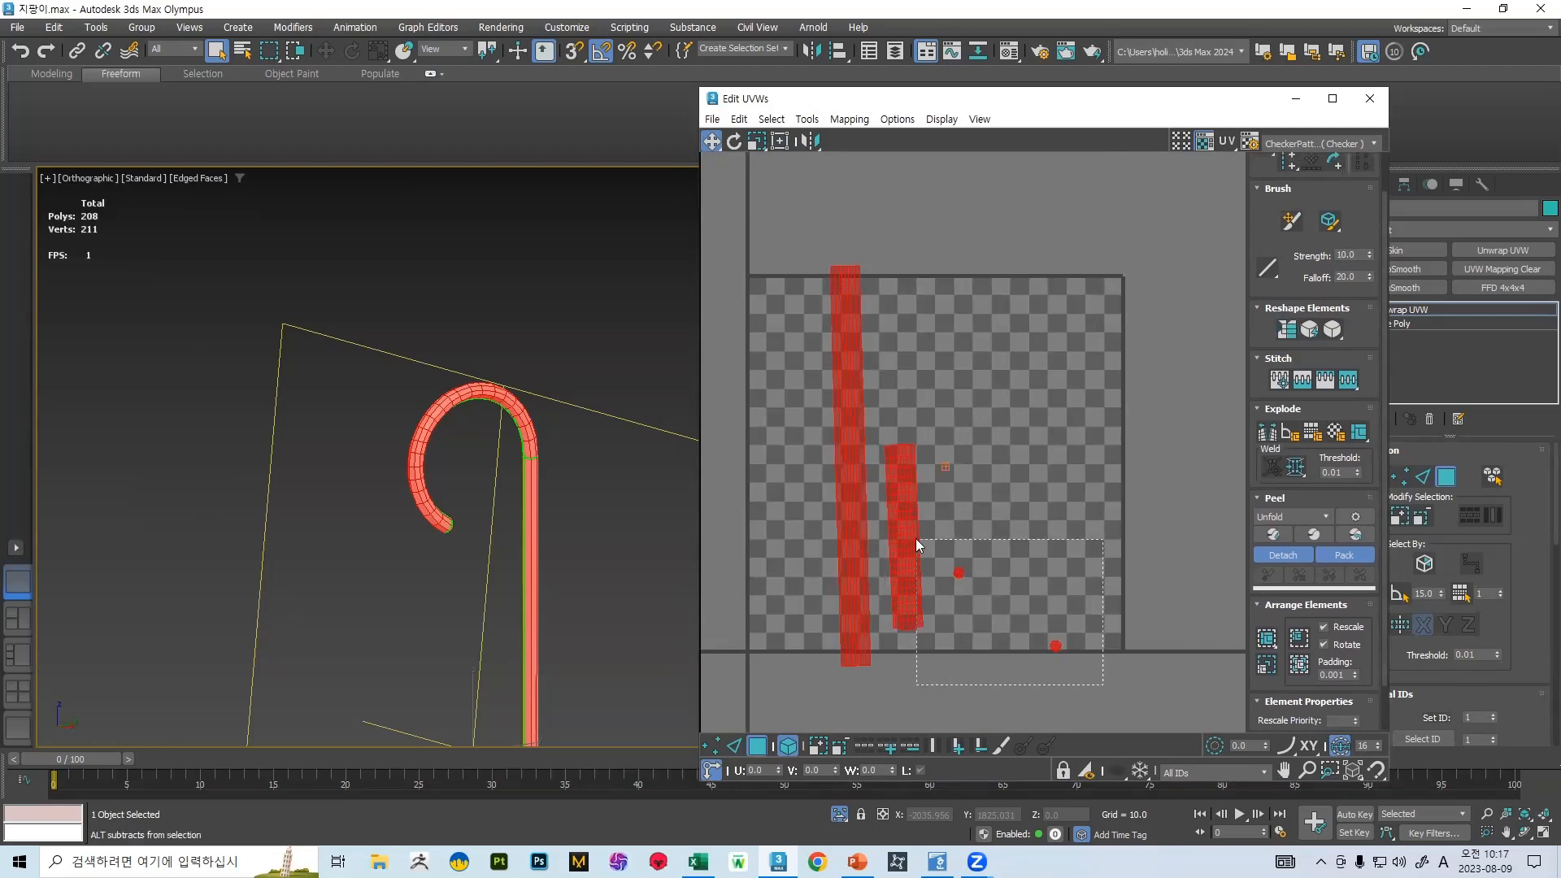
# - Remove the two round cap shells from the selection, straighten the shaft and handle shells, and clear the selection
pyautogui.hotkey('ctrl', 'z')
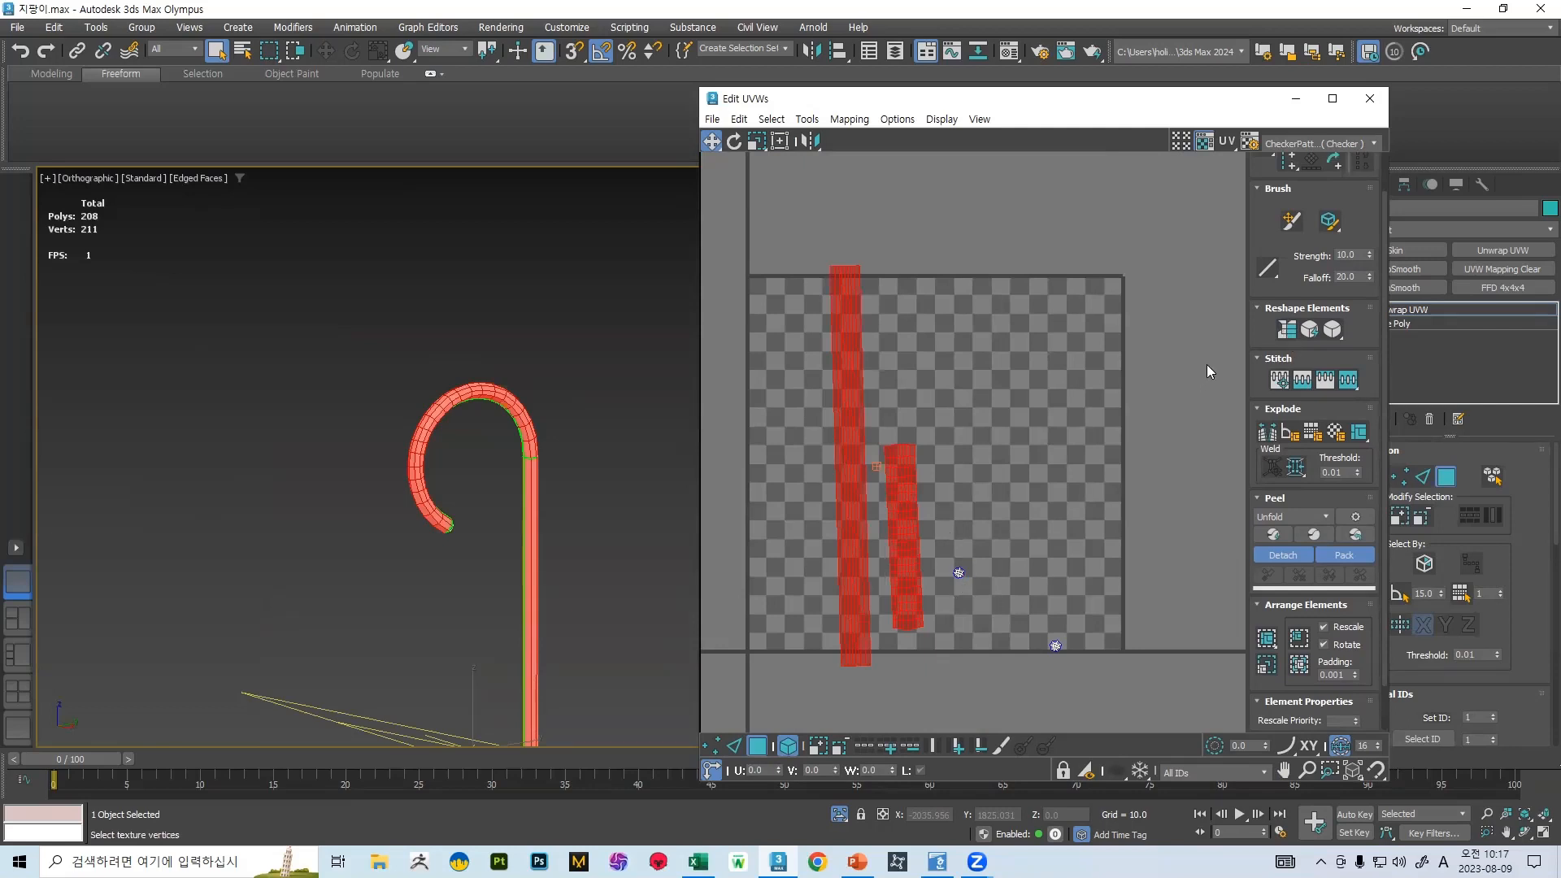
pyautogui.click(1287, 330)
pyautogui.scroll(2, 851, 343)
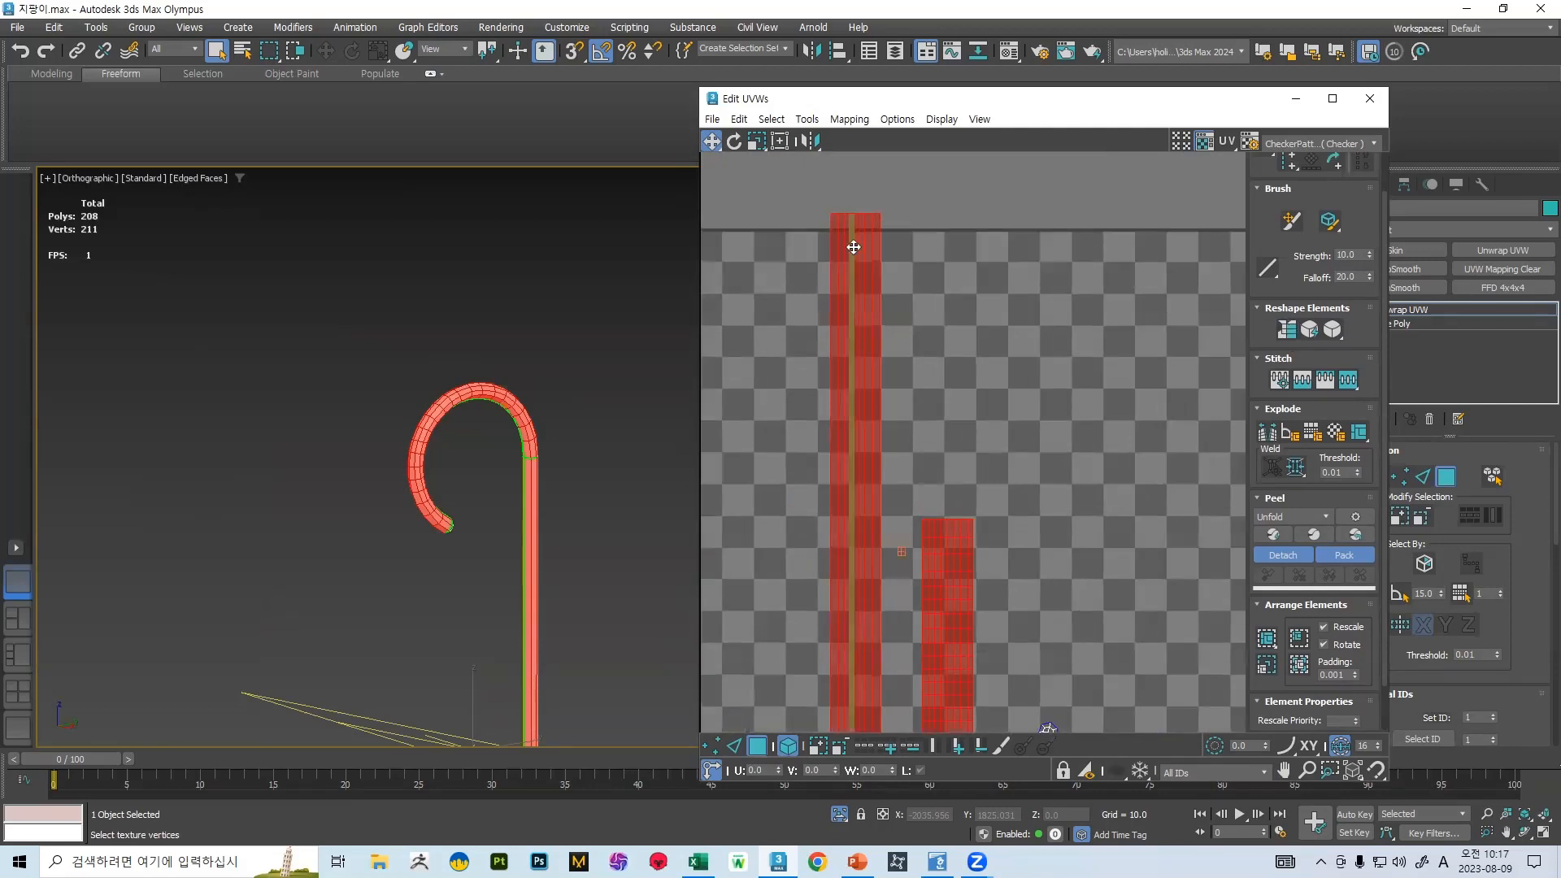
pyautogui.scroll(-2, 865, 268)
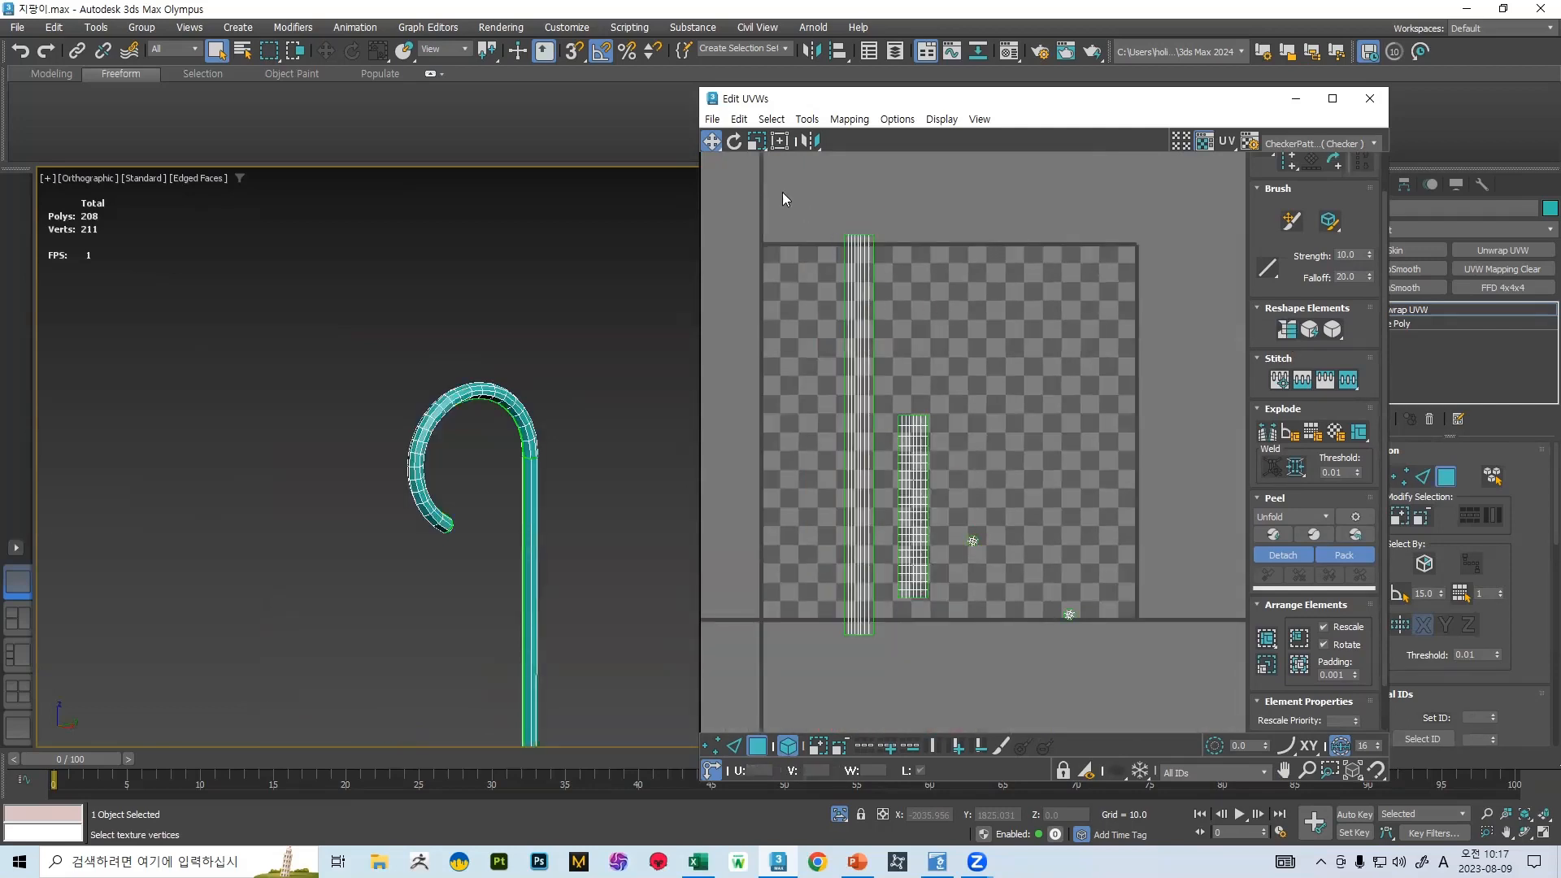
# - Select all the cane's UV shells and pack them with Rescale and Rotate disabled
pyautogui.moveTo(778, 196); pyautogui.dragTo(1209, 638)
pyautogui.scroll(-2, 1314, 551)
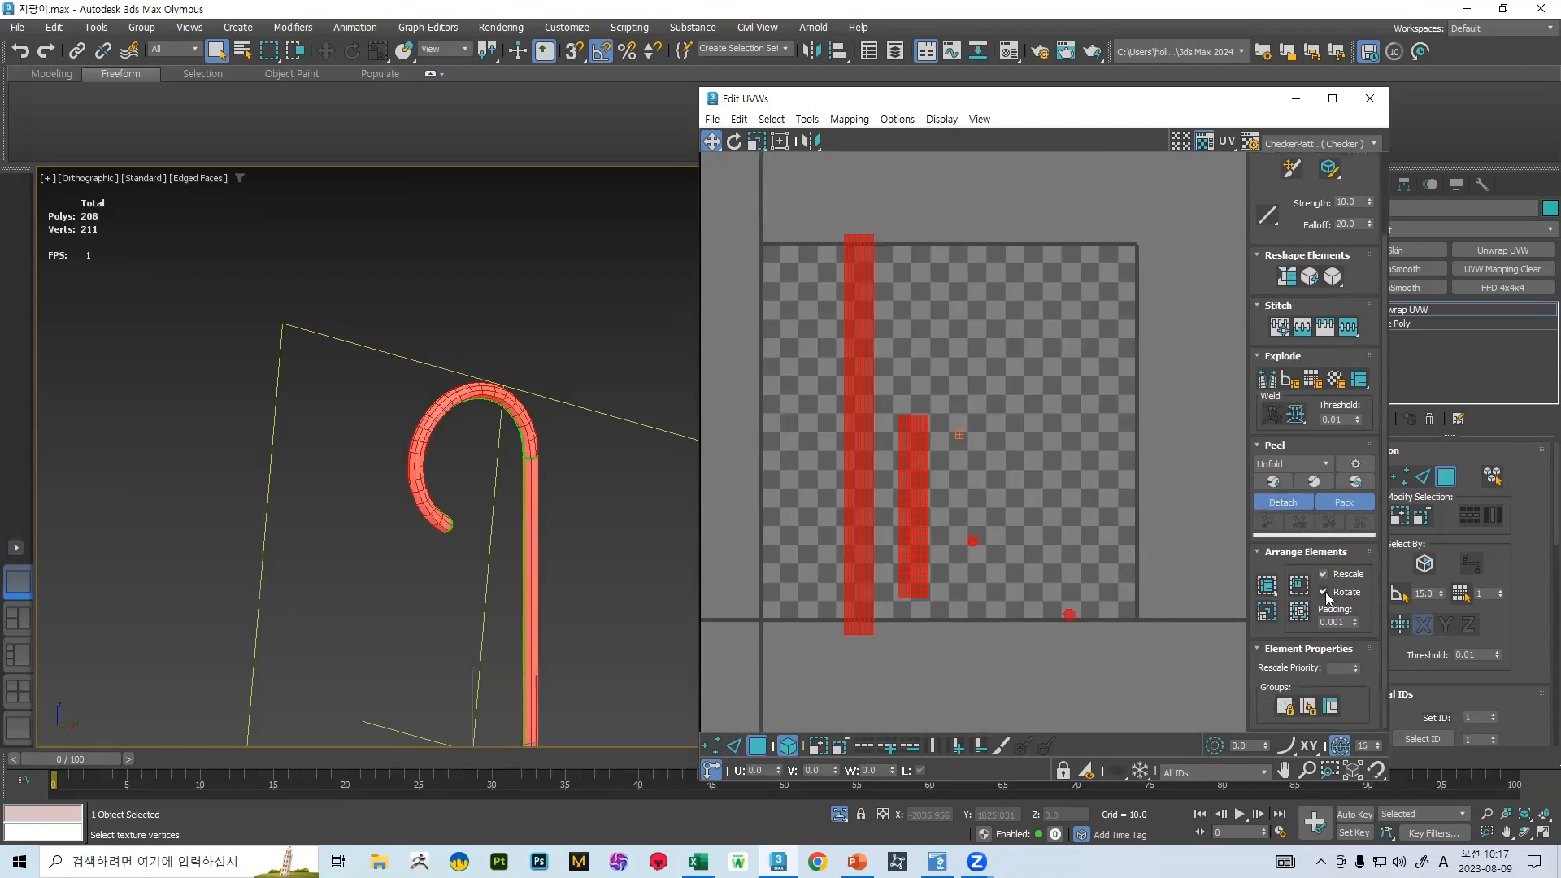
pyautogui.click(1325, 574)
pyautogui.click(1327, 575)
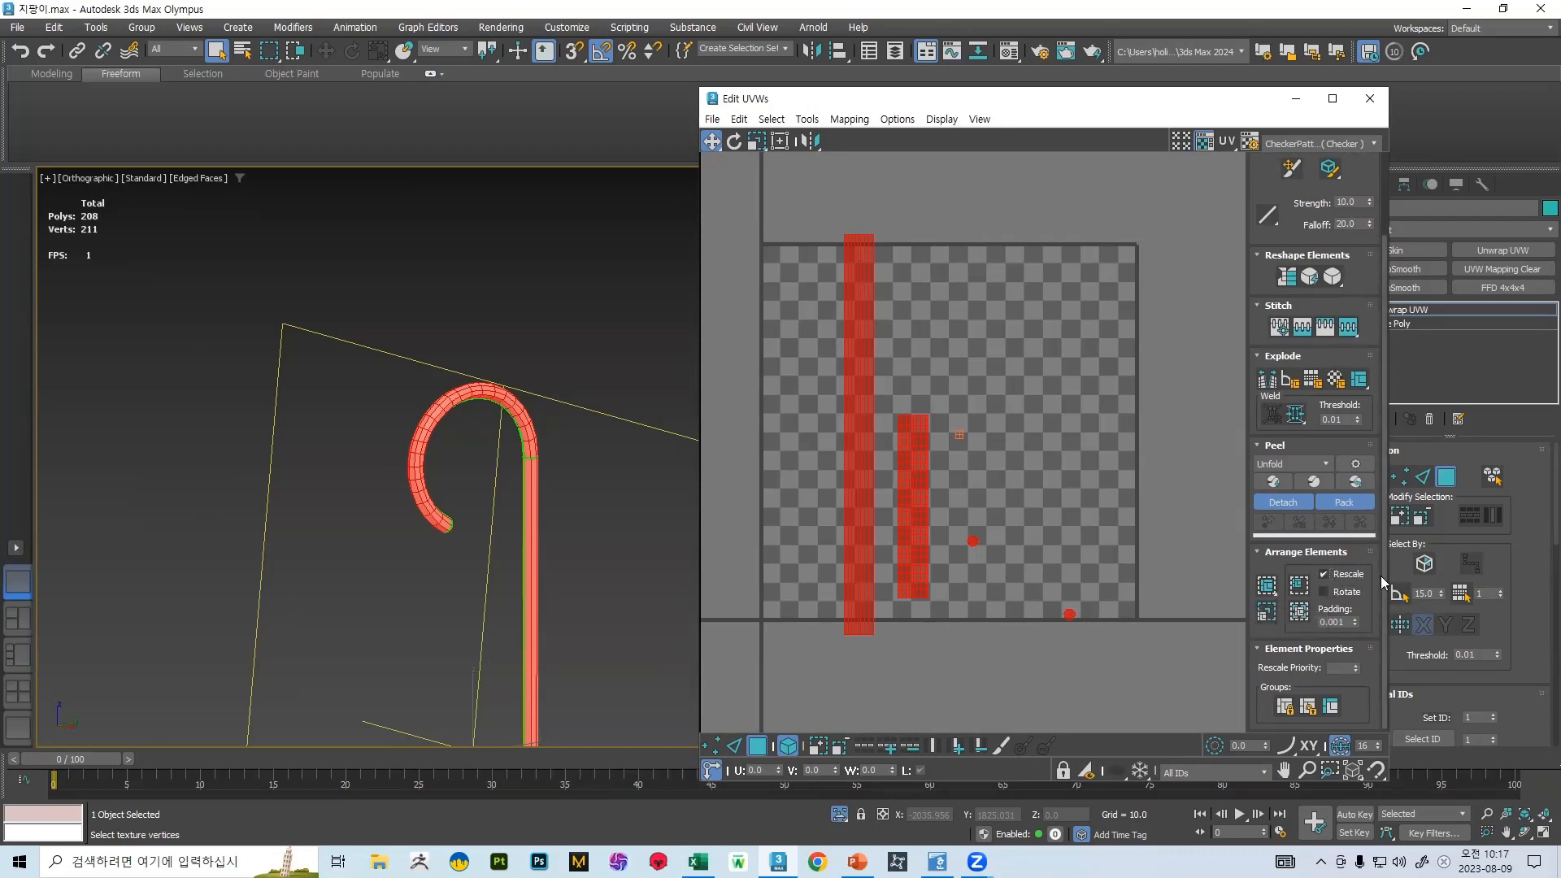
pyautogui.click(1324, 575)
pyautogui.click(1266, 585)
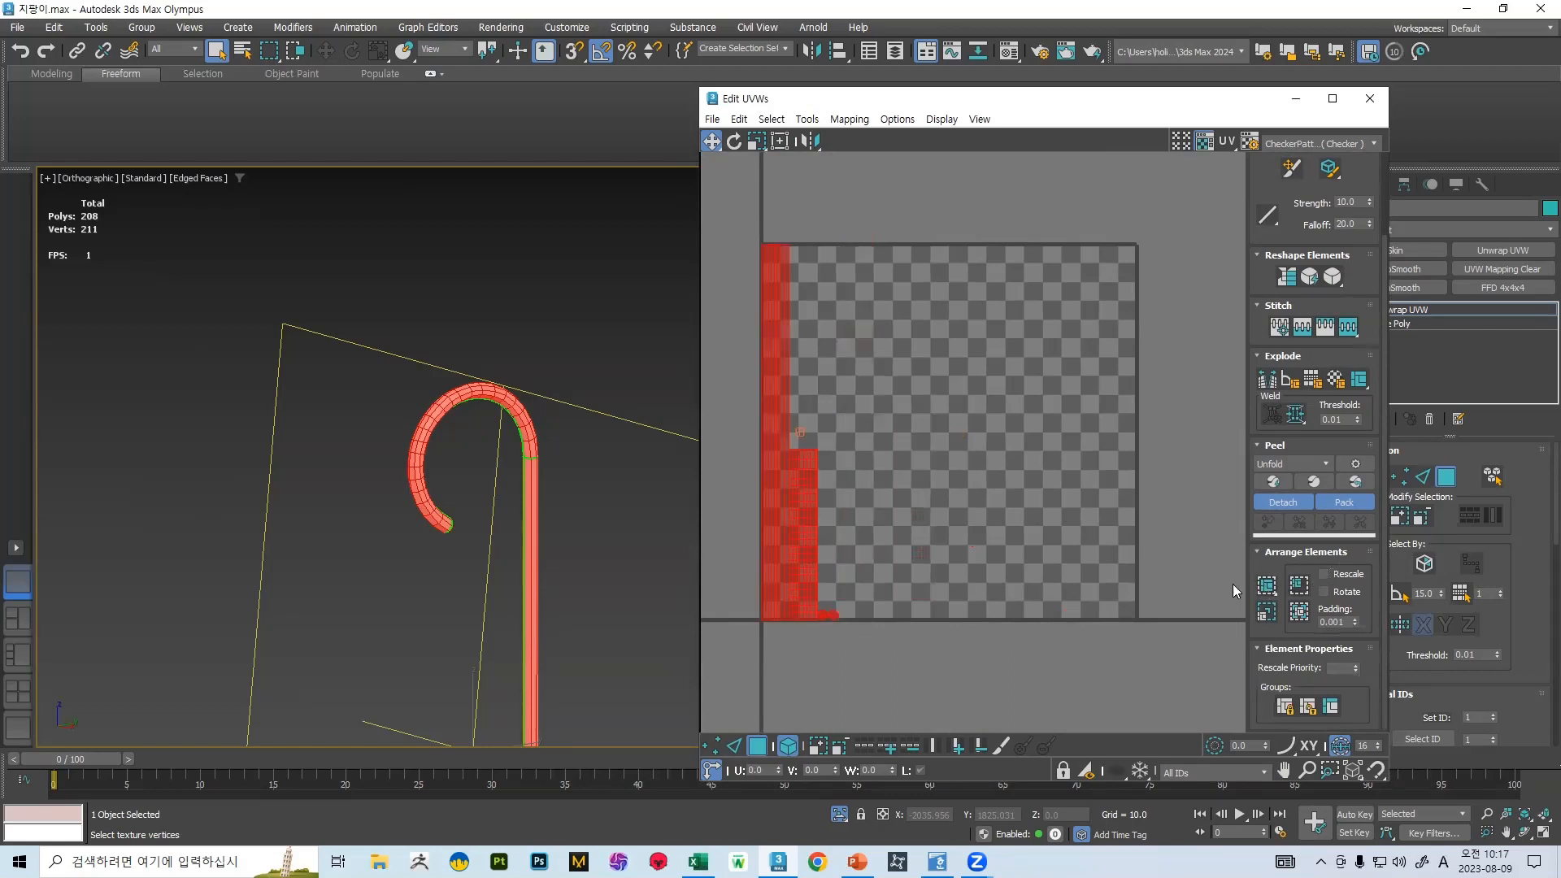
# - Enable Rescale and Rotate for arranging elements and pack the cane's UV shells again
pyautogui.scroll(3, 1035, 470)
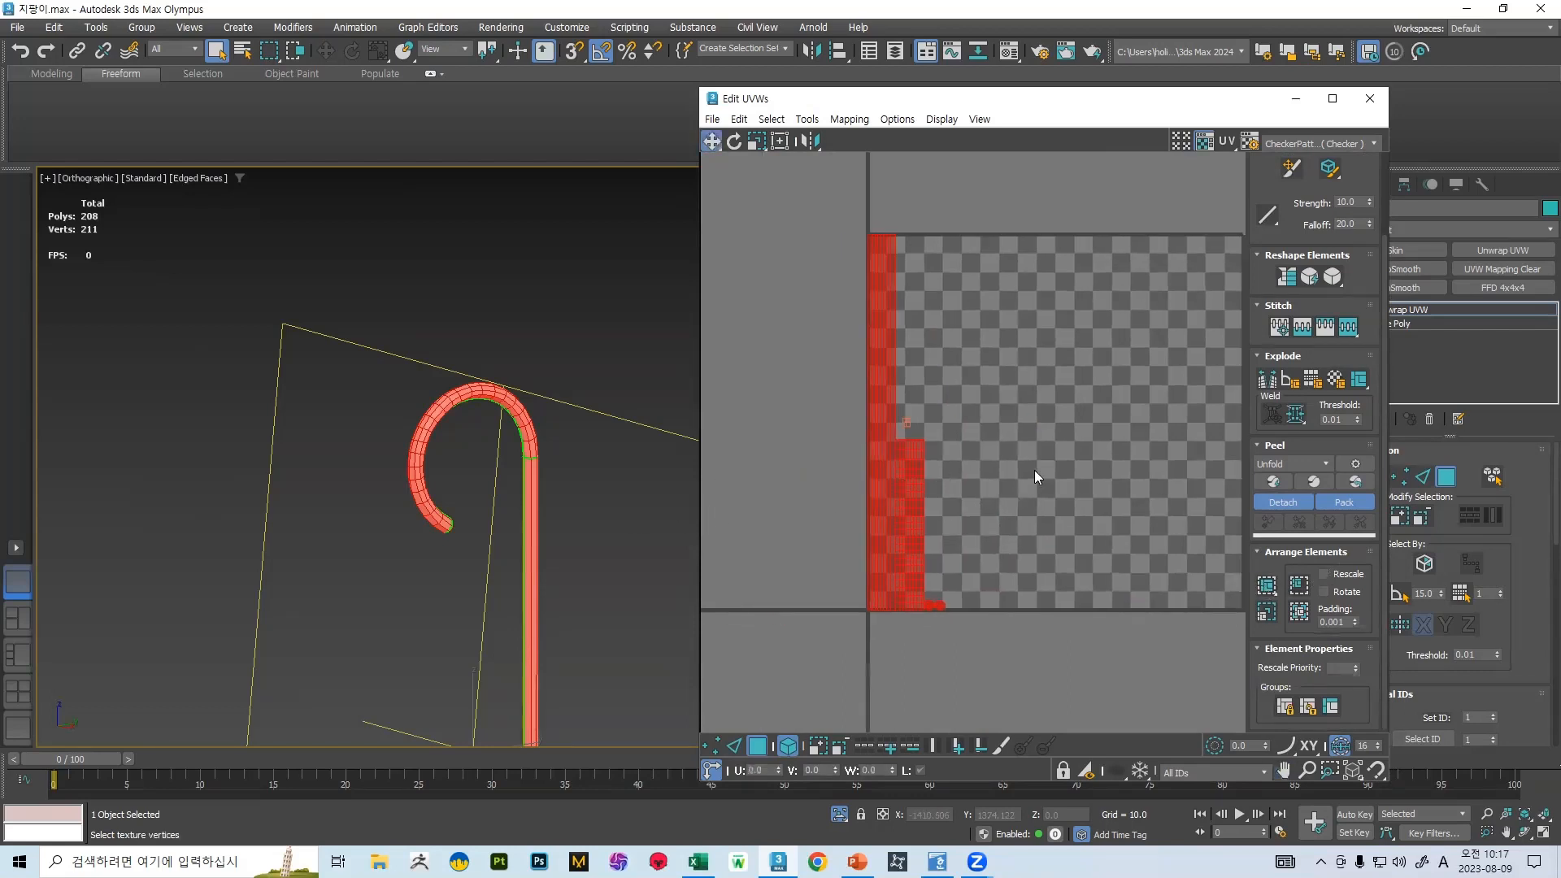
pyautogui.moveTo(918, 491); pyautogui.dragTo(909, 445, button='middle')
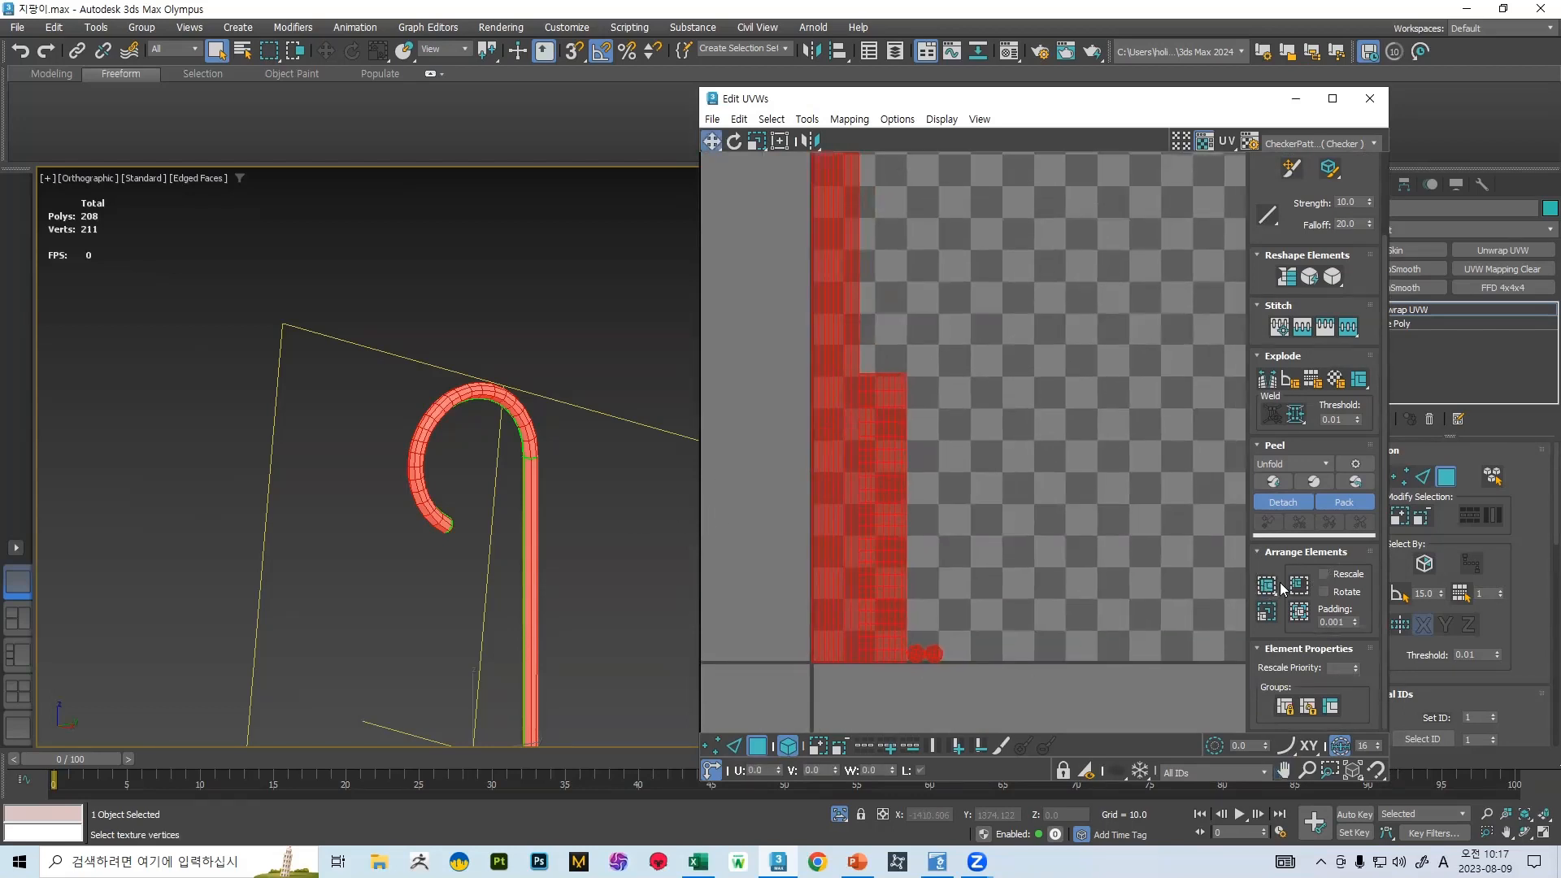
pyautogui.click(1325, 575)
pyautogui.click(1267, 586)
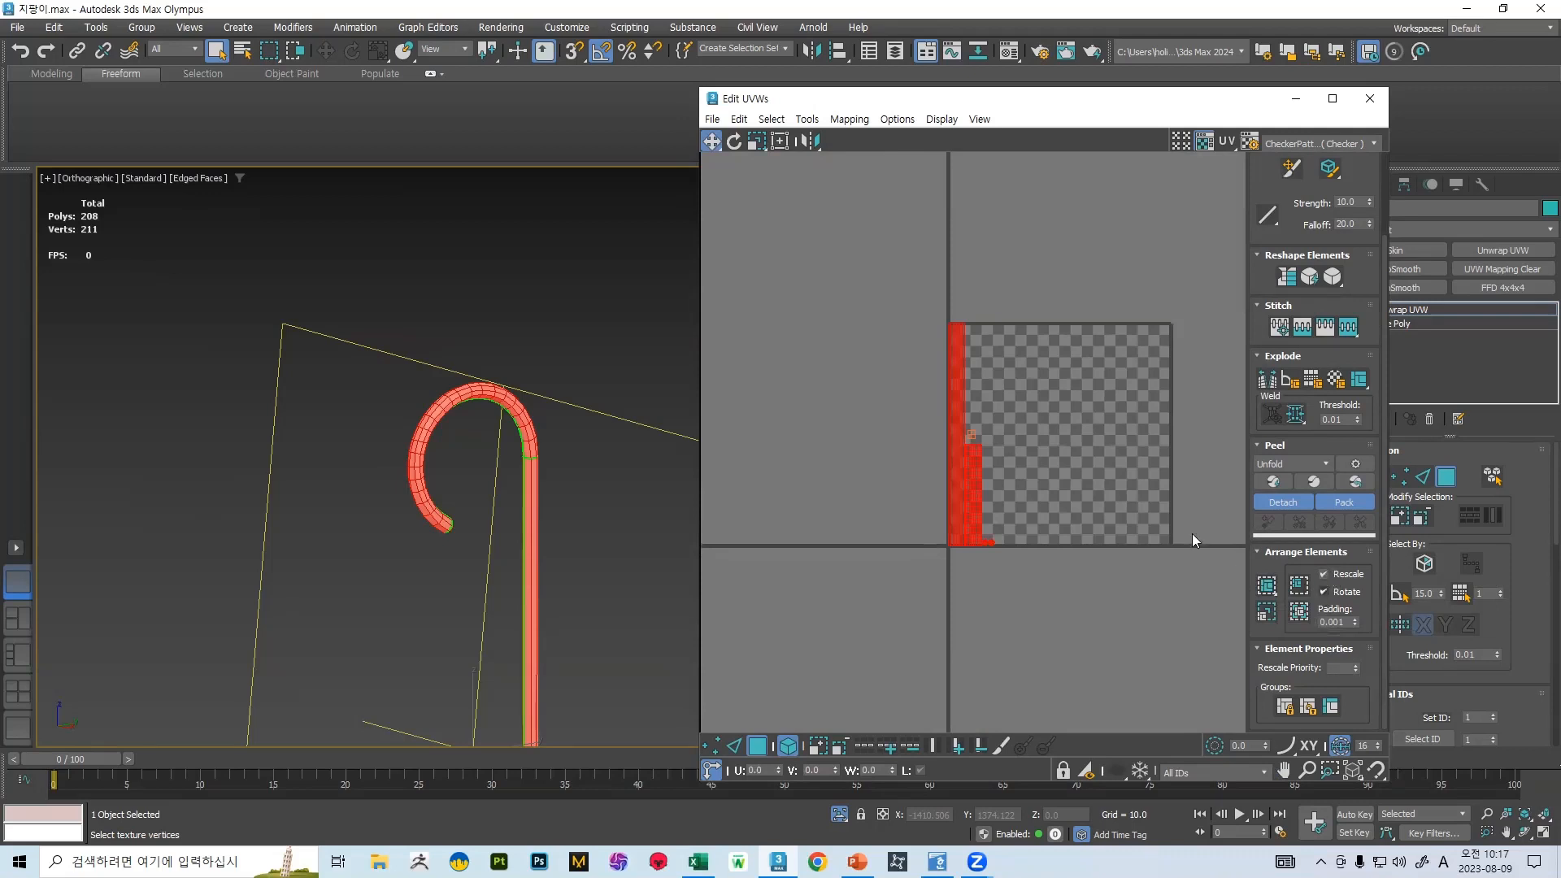
# - Clear the UV selection and examine the packed shells up close along with the cane's straight shaft in the viewport
pyautogui.scroll(4, 1119, 431)
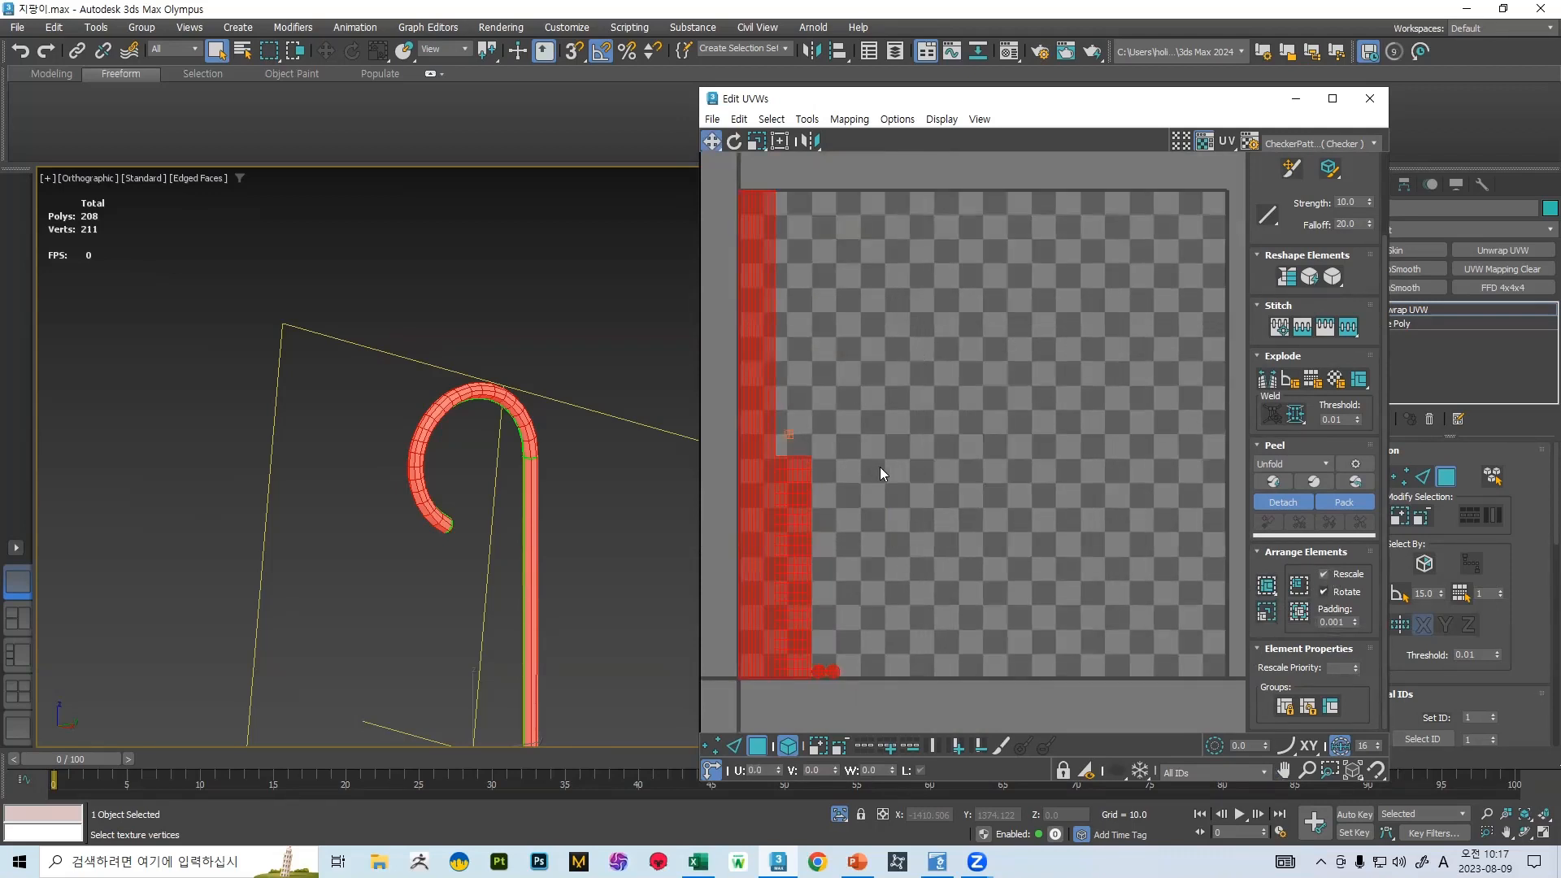
pyautogui.moveTo(880, 467); pyautogui.dragTo(1000, 448, button='middle')
pyautogui.scroll(3, 934, 537)
pyautogui.scroll(-3, 913, 553)
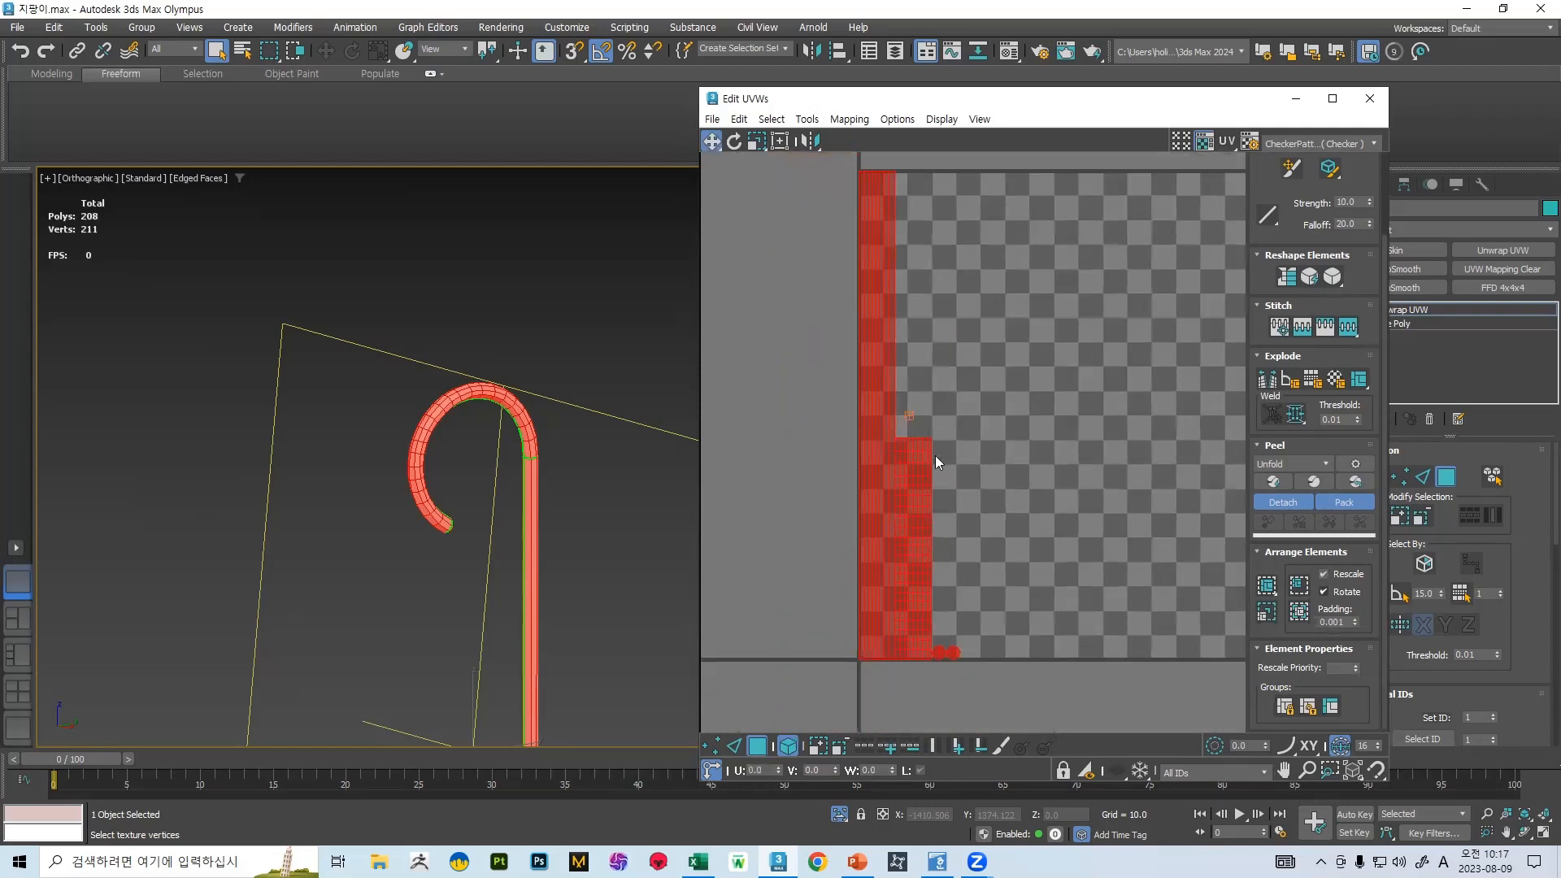
pyautogui.scroll(3, 959, 651)
pyautogui.moveTo(815, 592); pyautogui.dragTo(1031, 561, button='middle')
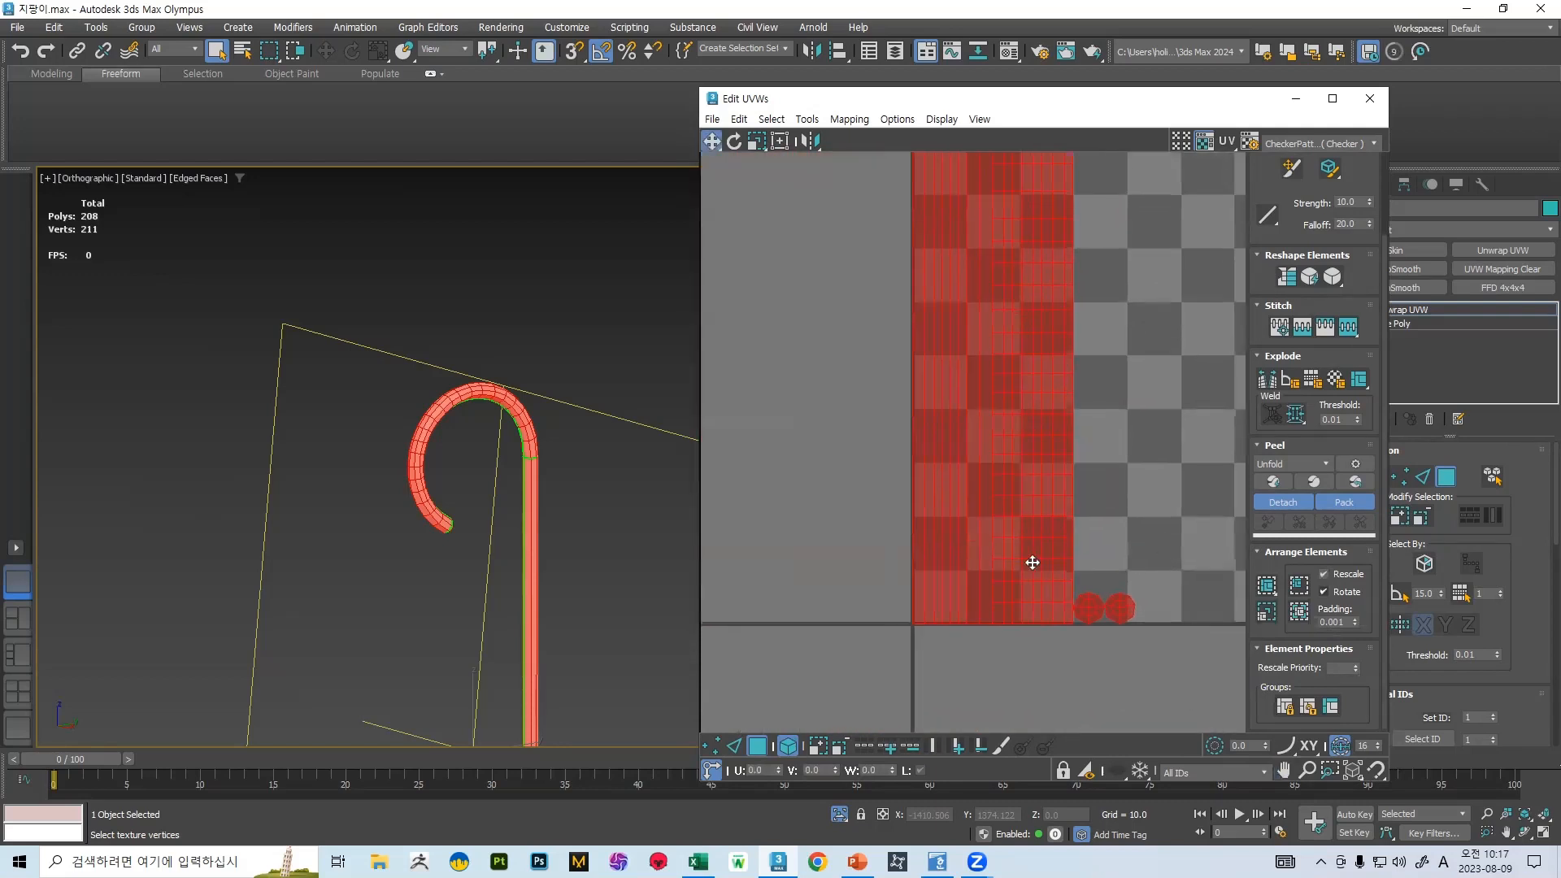
pyautogui.click(1202, 463)
pyautogui.scroll(4, 1047, 493)
pyautogui.scroll(-8, 1126, 387)
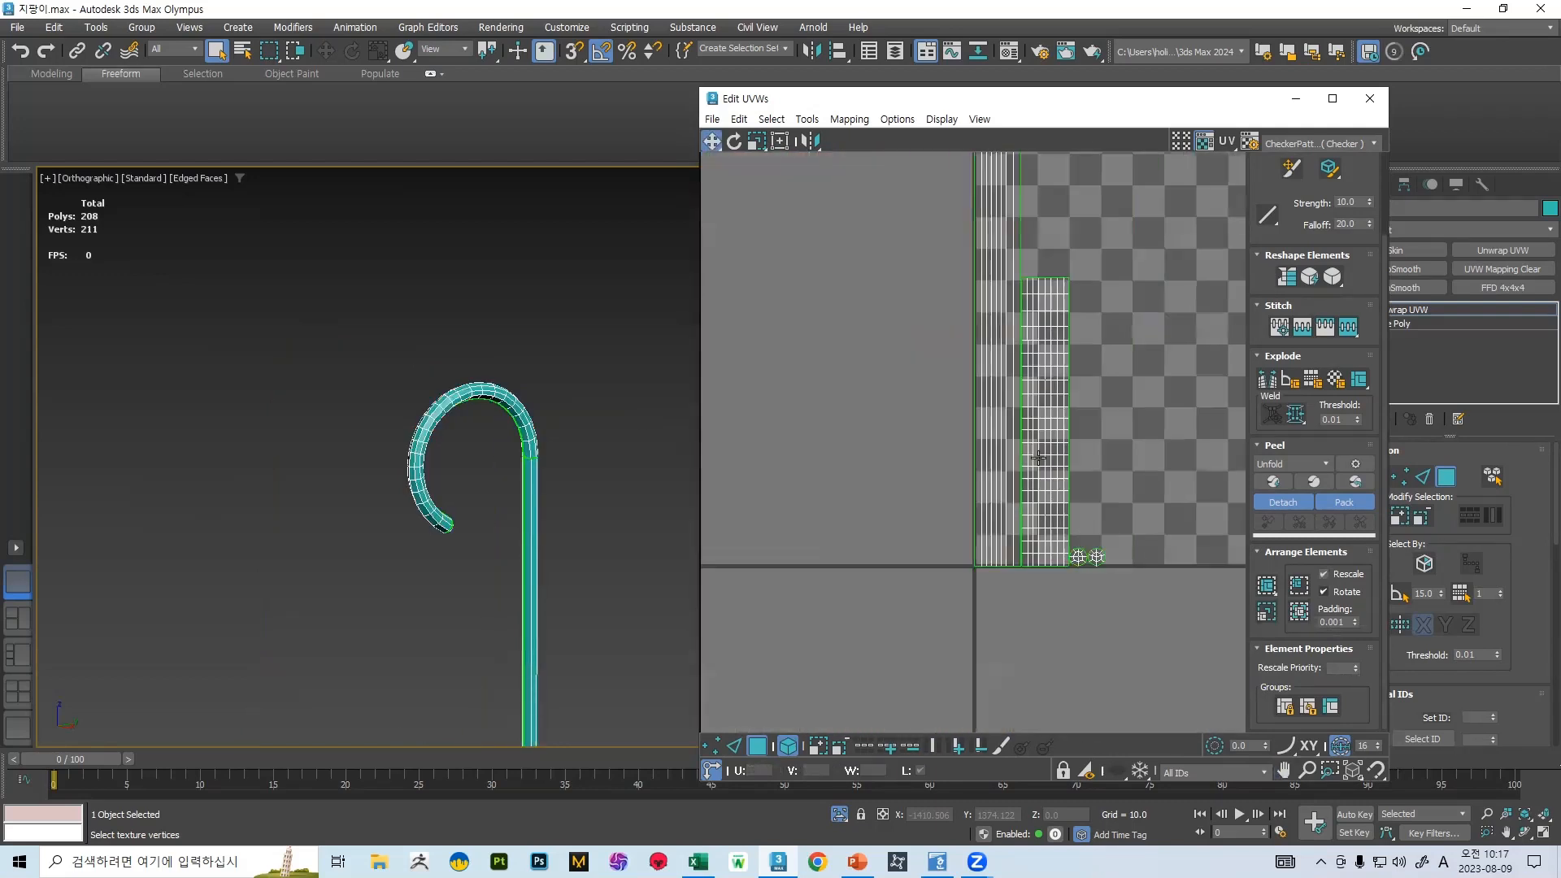
pyautogui.moveTo(1125, 381); pyautogui.dragTo(1028, 325, button='middle')
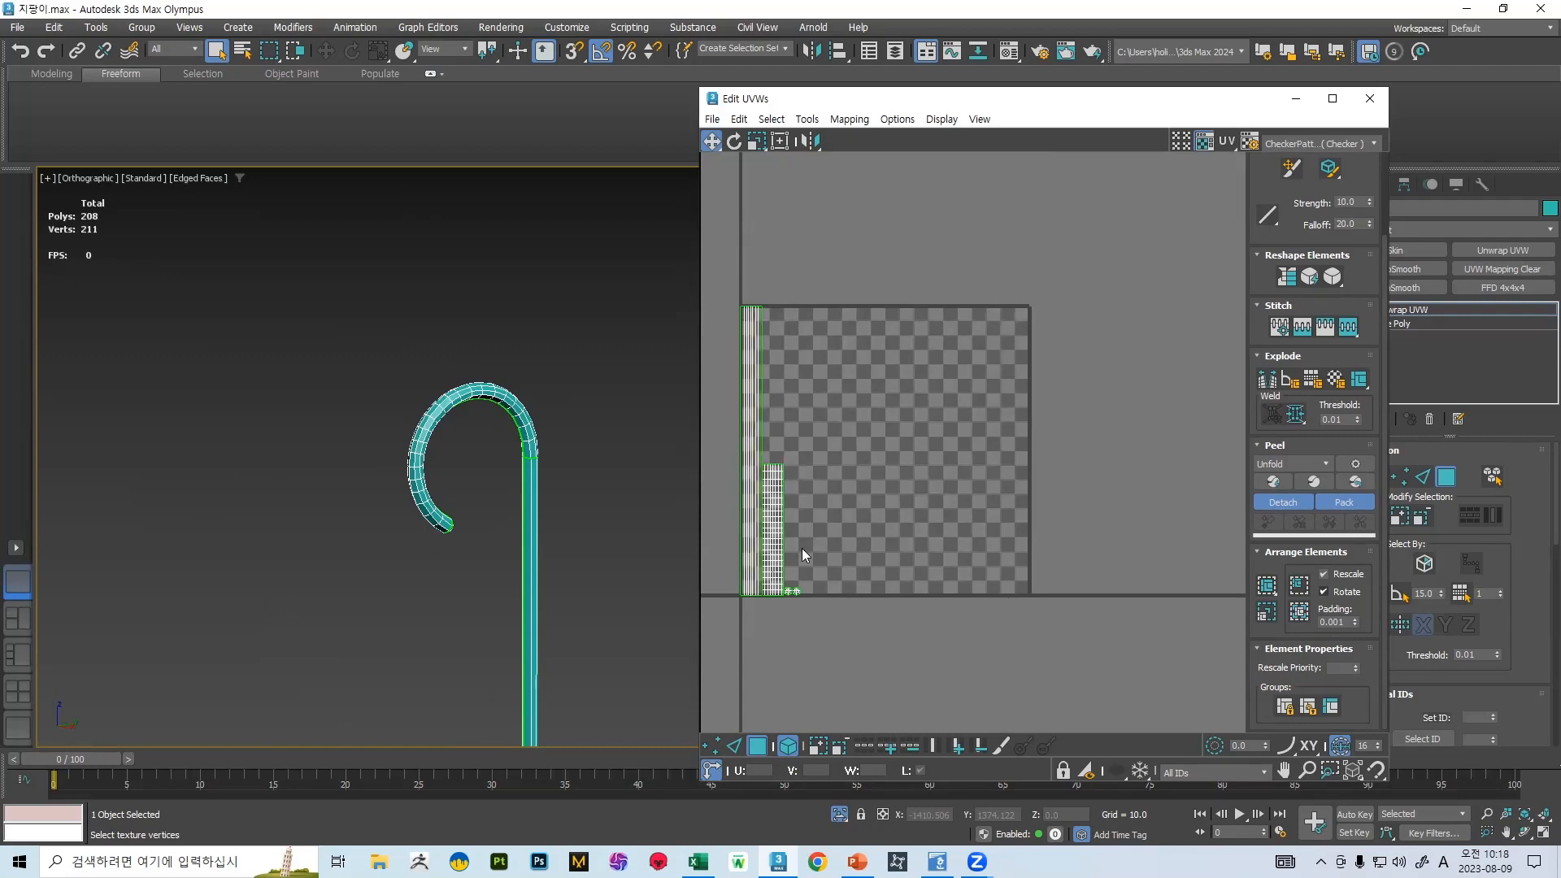
pyautogui.scroll(5, 569, 488)
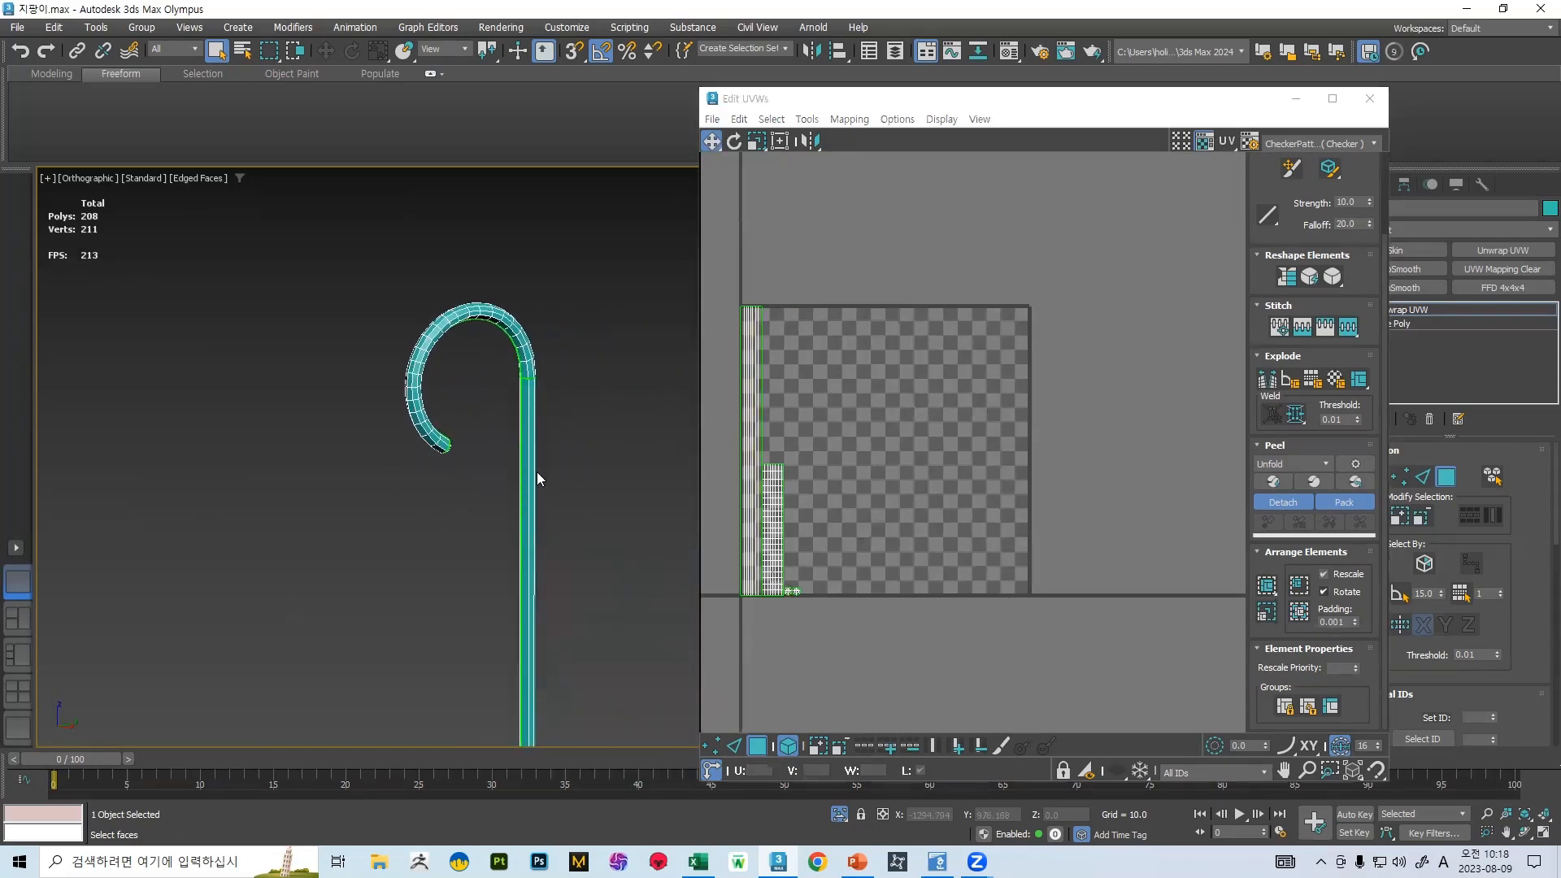
pyautogui.scroll(-4, 537, 464)
pyautogui.scroll(3, 464, 534)
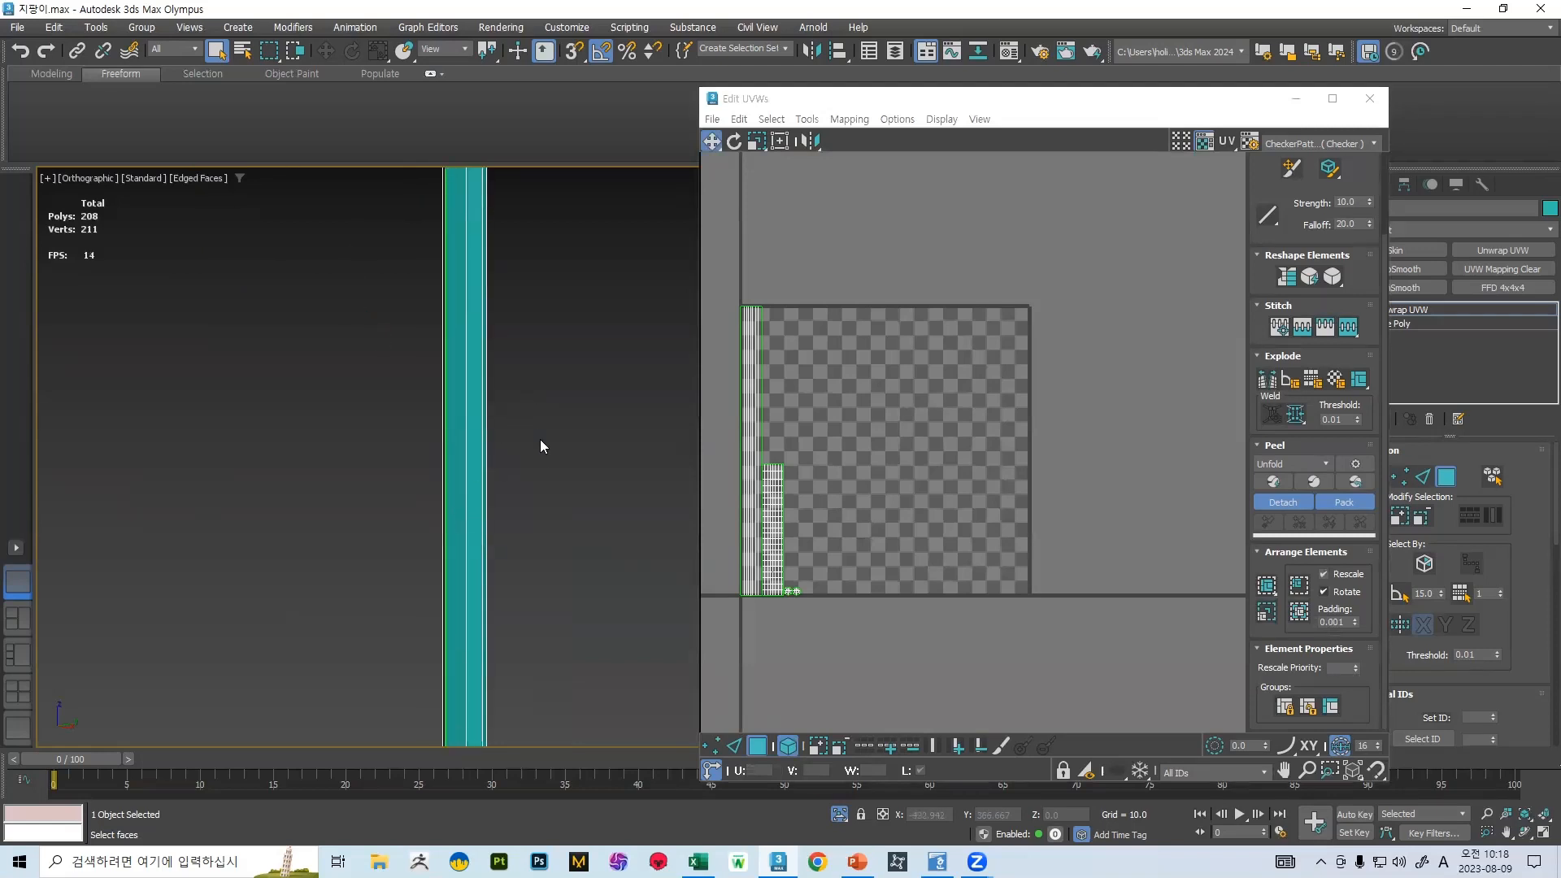
pyautogui.scroll(3, 712, 486)
pyautogui.scroll(-4, 859, 480)
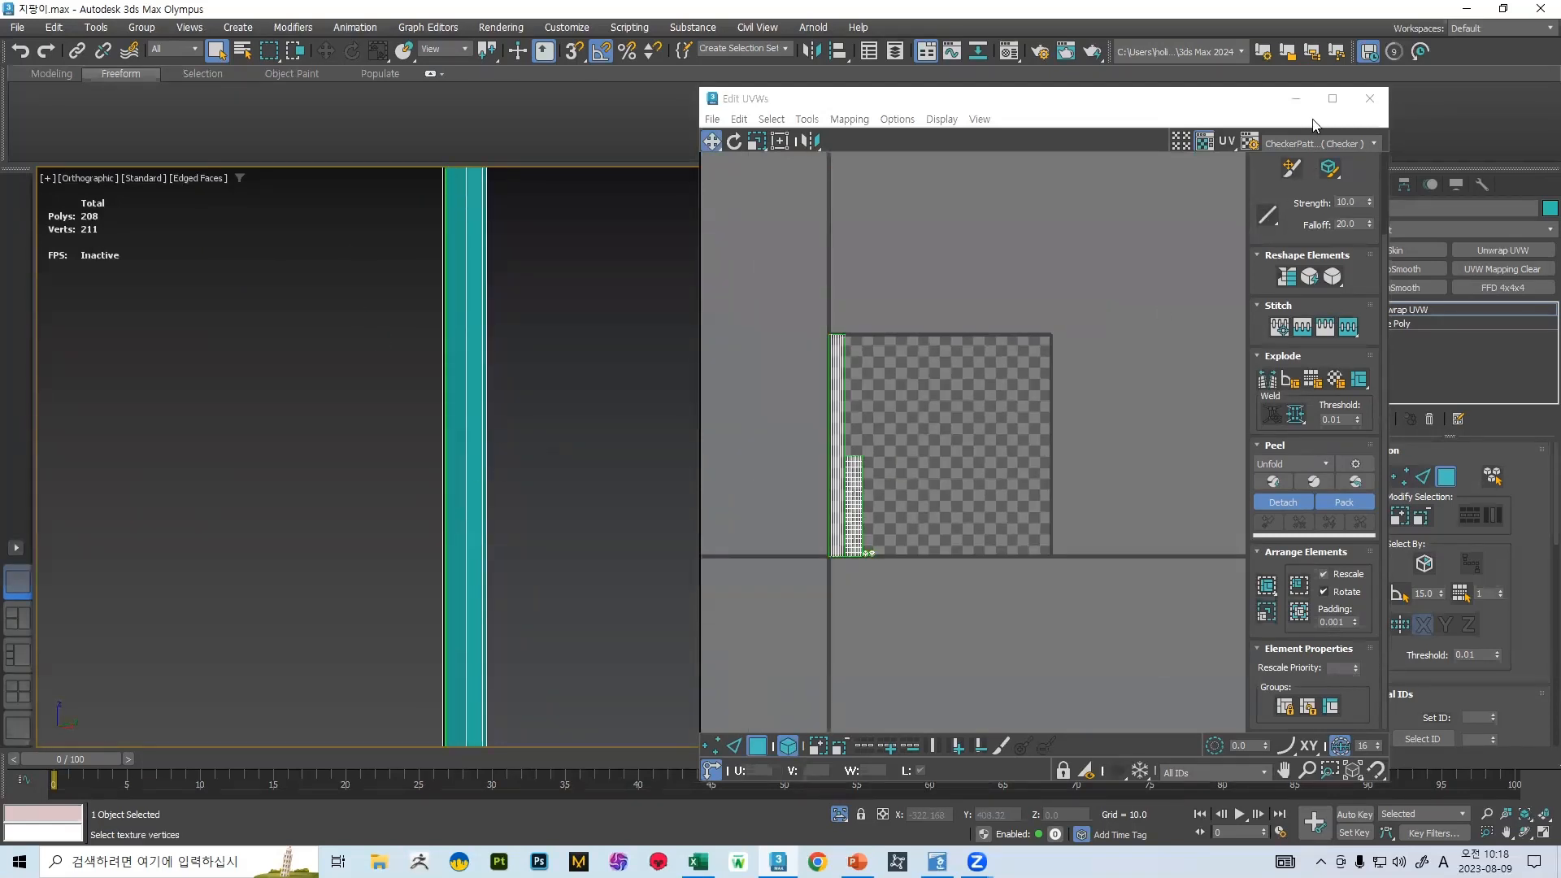
# - Close the UV Editor and switch to the Editable Poly's edge level, accepting the topology-dependence warning
pyautogui.click(1368, 99)
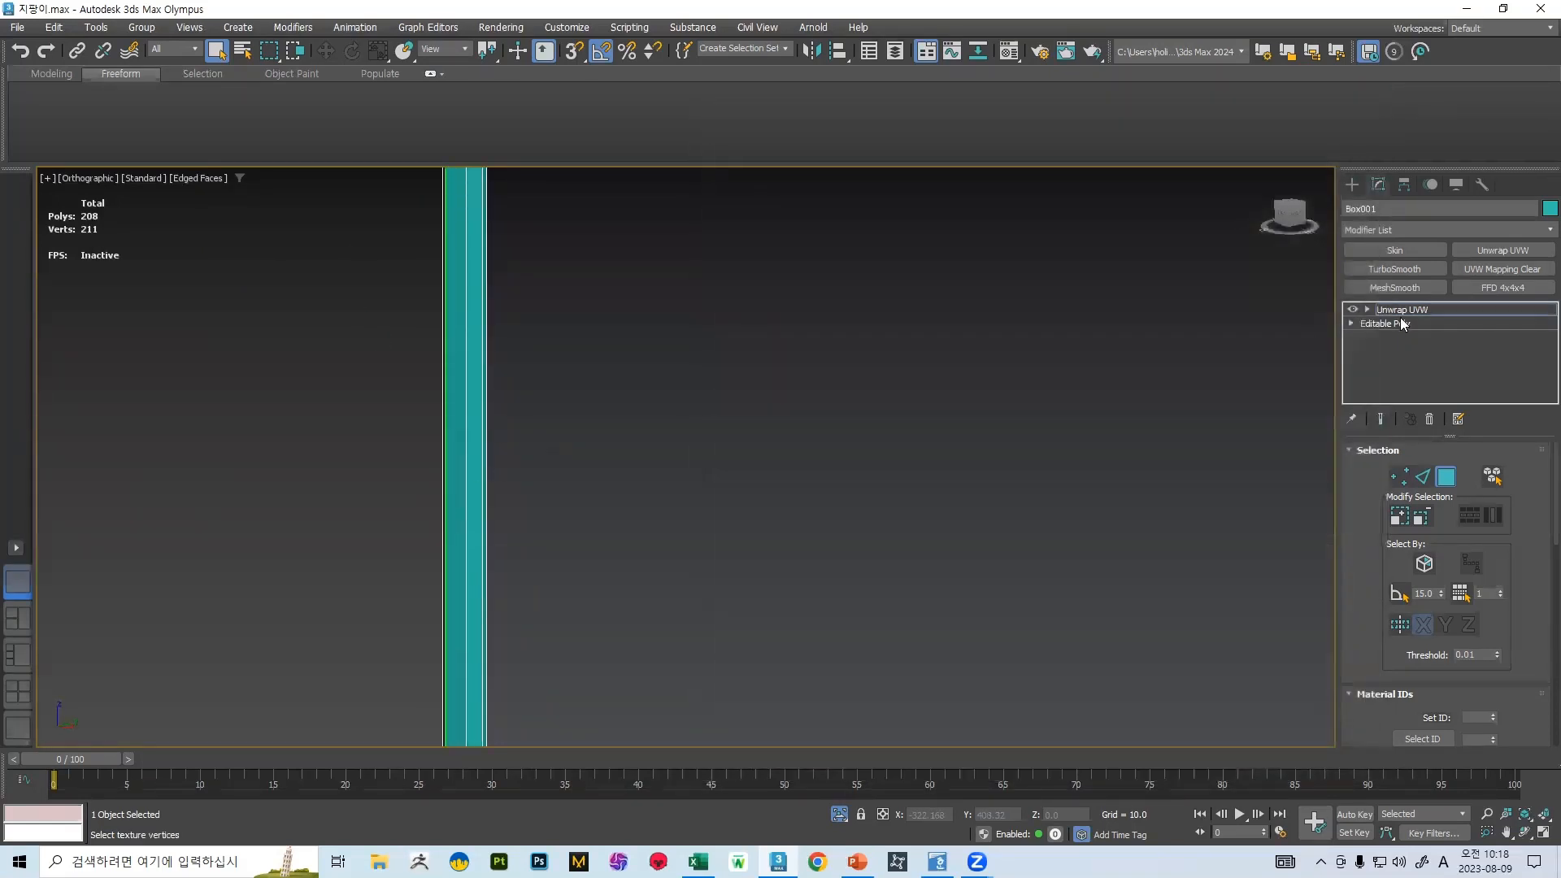
pyautogui.click(1386, 322)
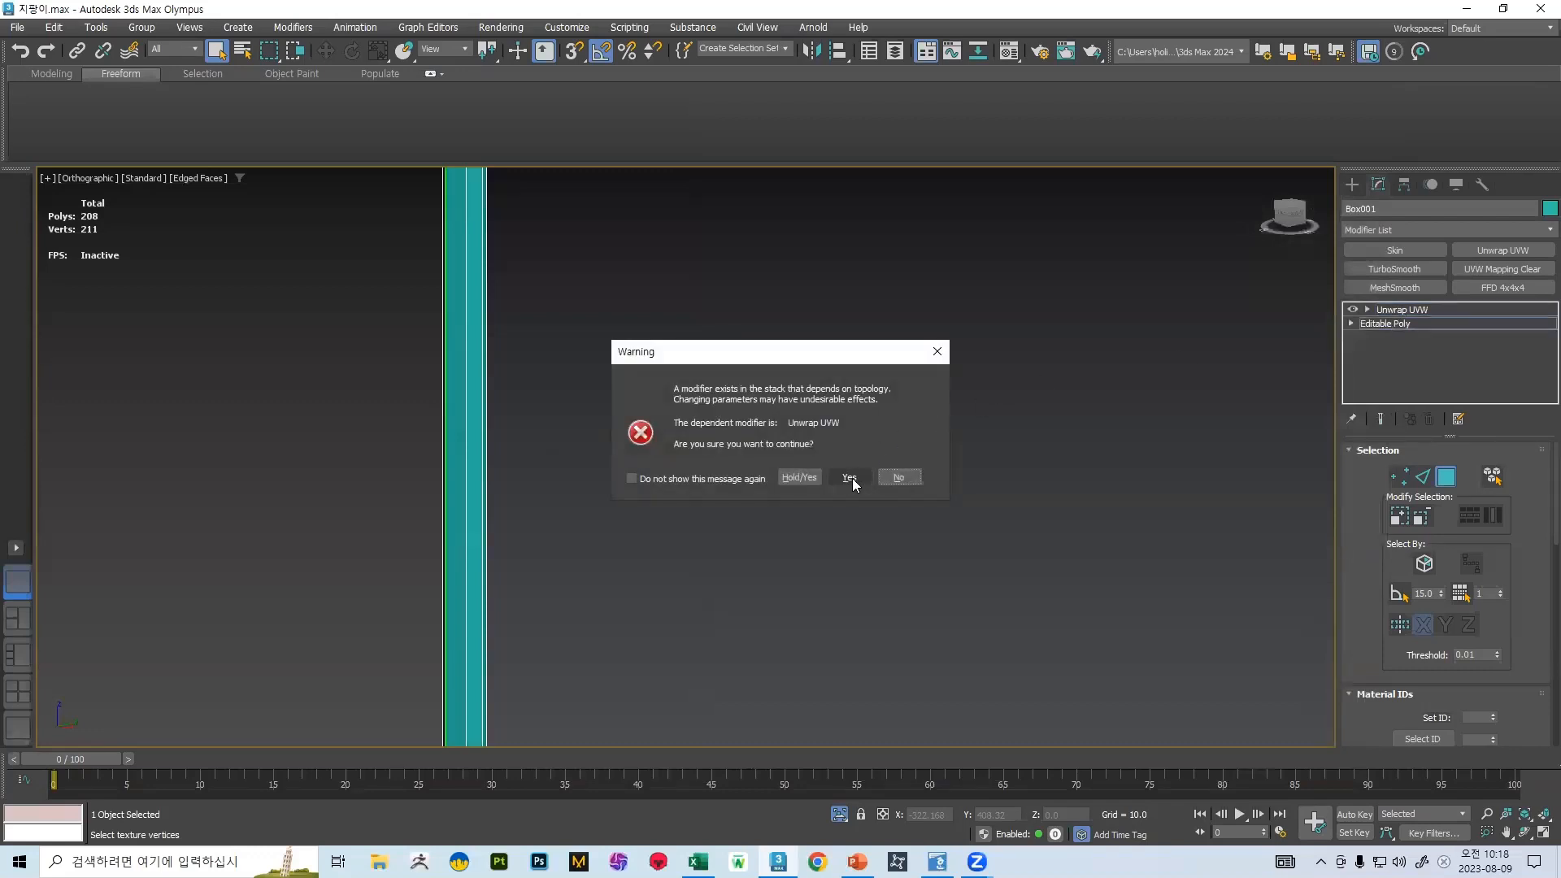
pyautogui.click(850, 479)
pyautogui.click(1425, 471)
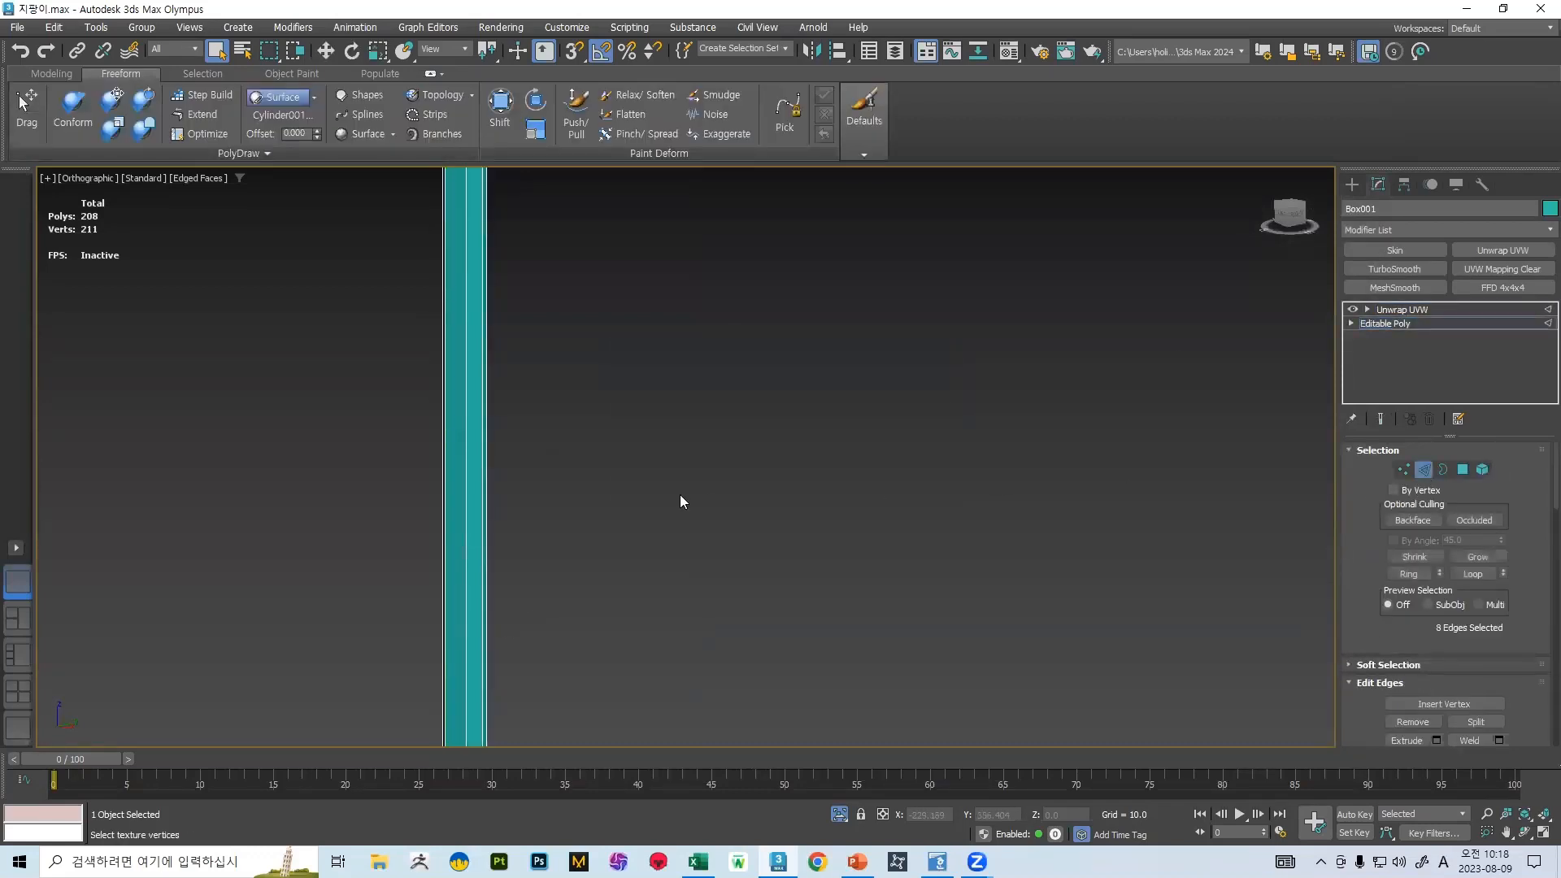
# - Connect the shaft's eight selected lengthwise edges with 1 segment, pinch 0 and slide 0
pyautogui.scroll(-6, 498, 558)
pyautogui.scroll(-4, 1268, 537)
pyautogui.scroll(-2, 1431, 569)
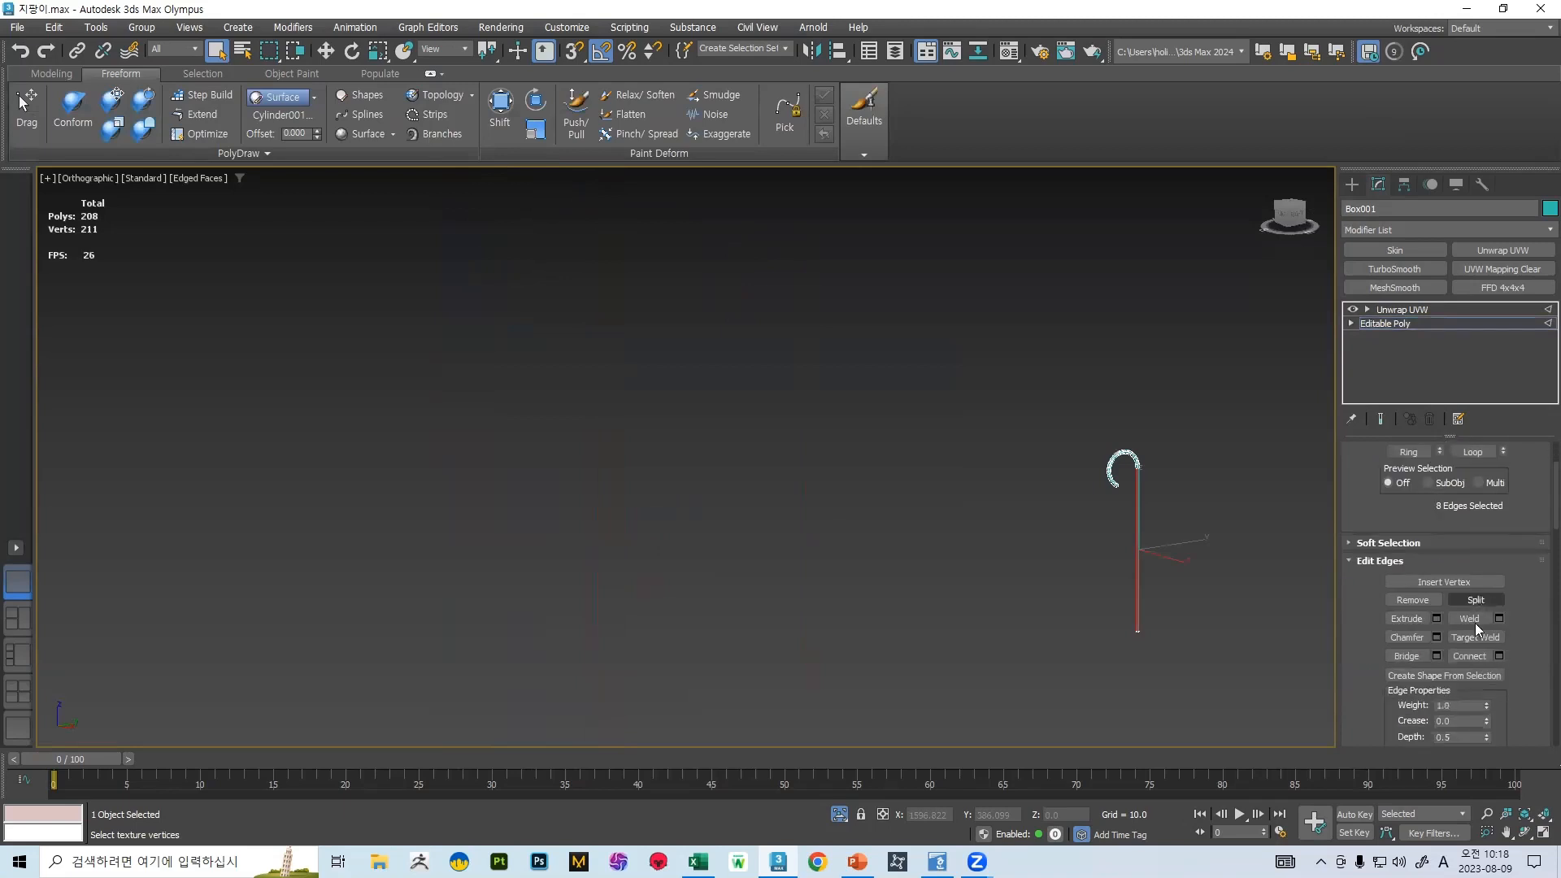
pyautogui.click(1501, 657)
pyautogui.scroll(8, 1155, 570)
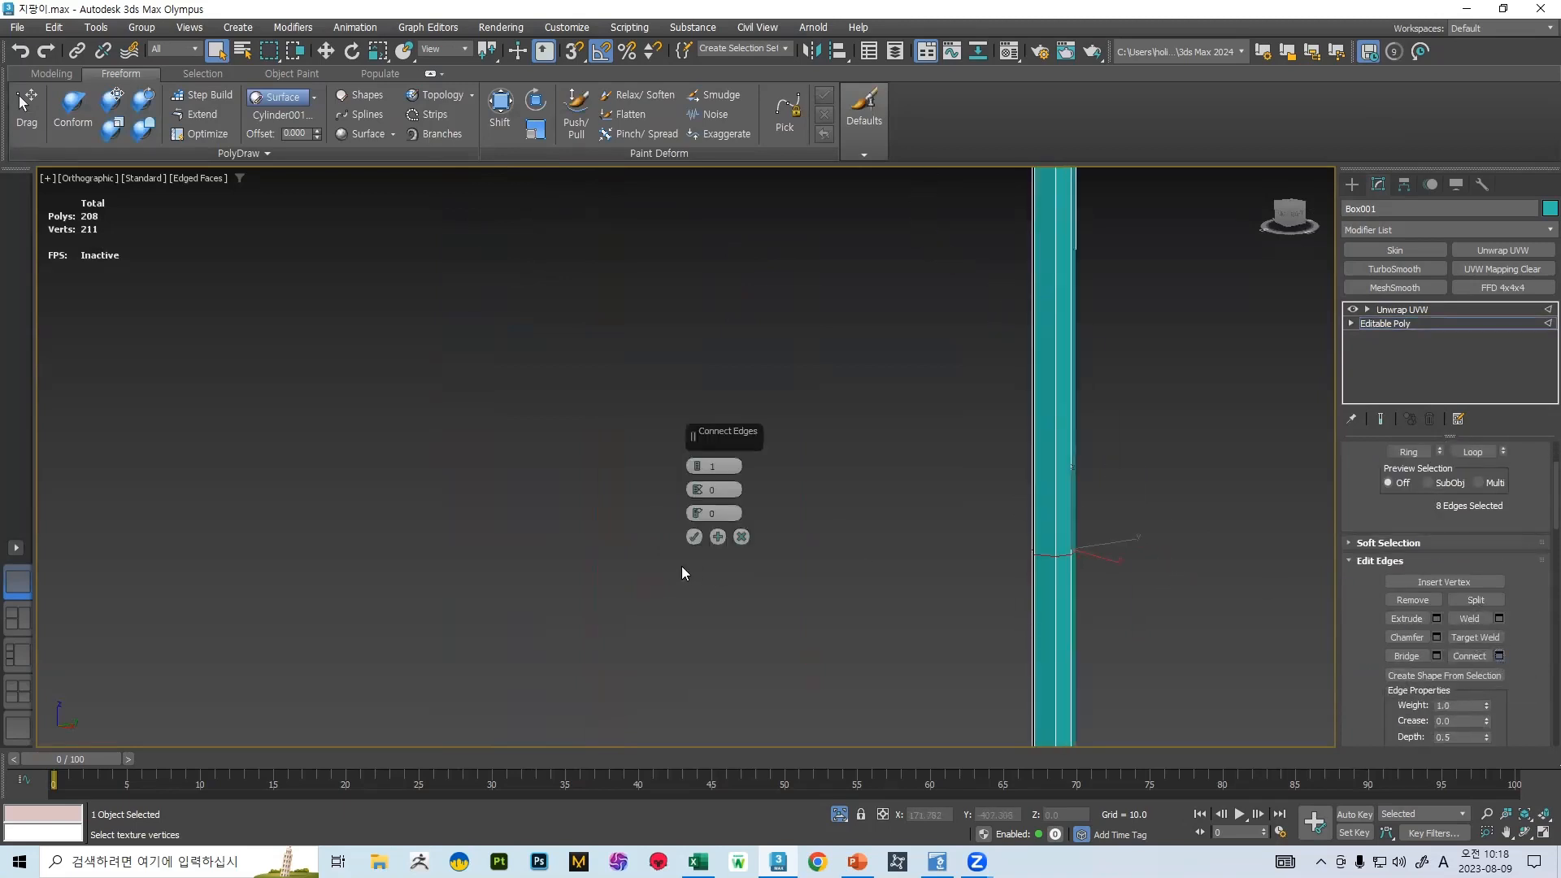
pyautogui.click(693, 536)
pyautogui.scroll(3, 1530, 517)
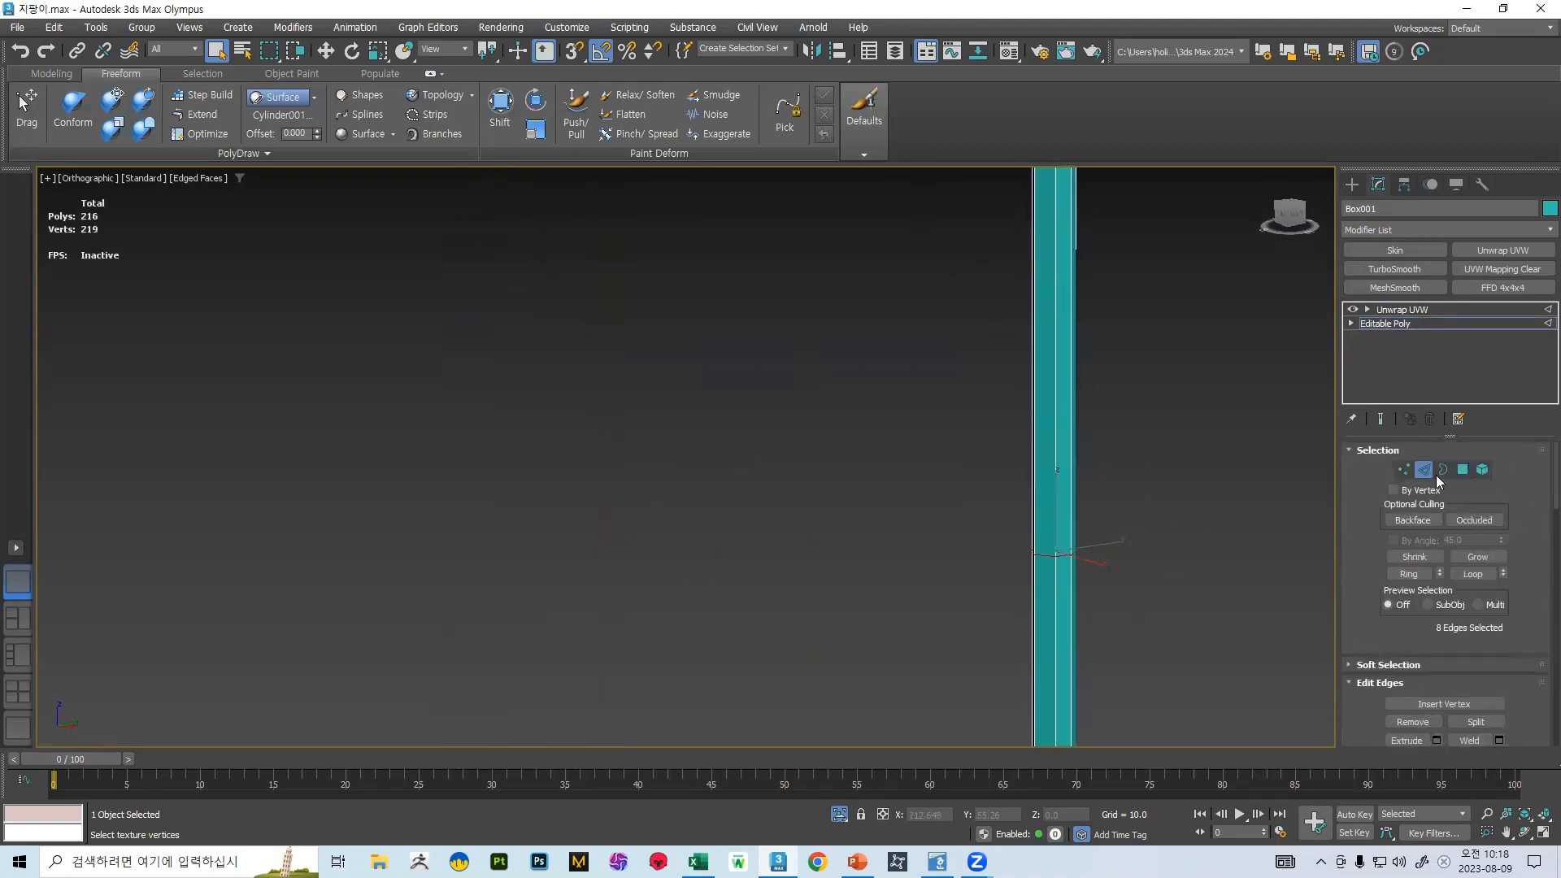
# - Leave edge level, return to the Unwrap UVW modifier, and open the UV Editor beside the cane
pyautogui.click(1424, 469)
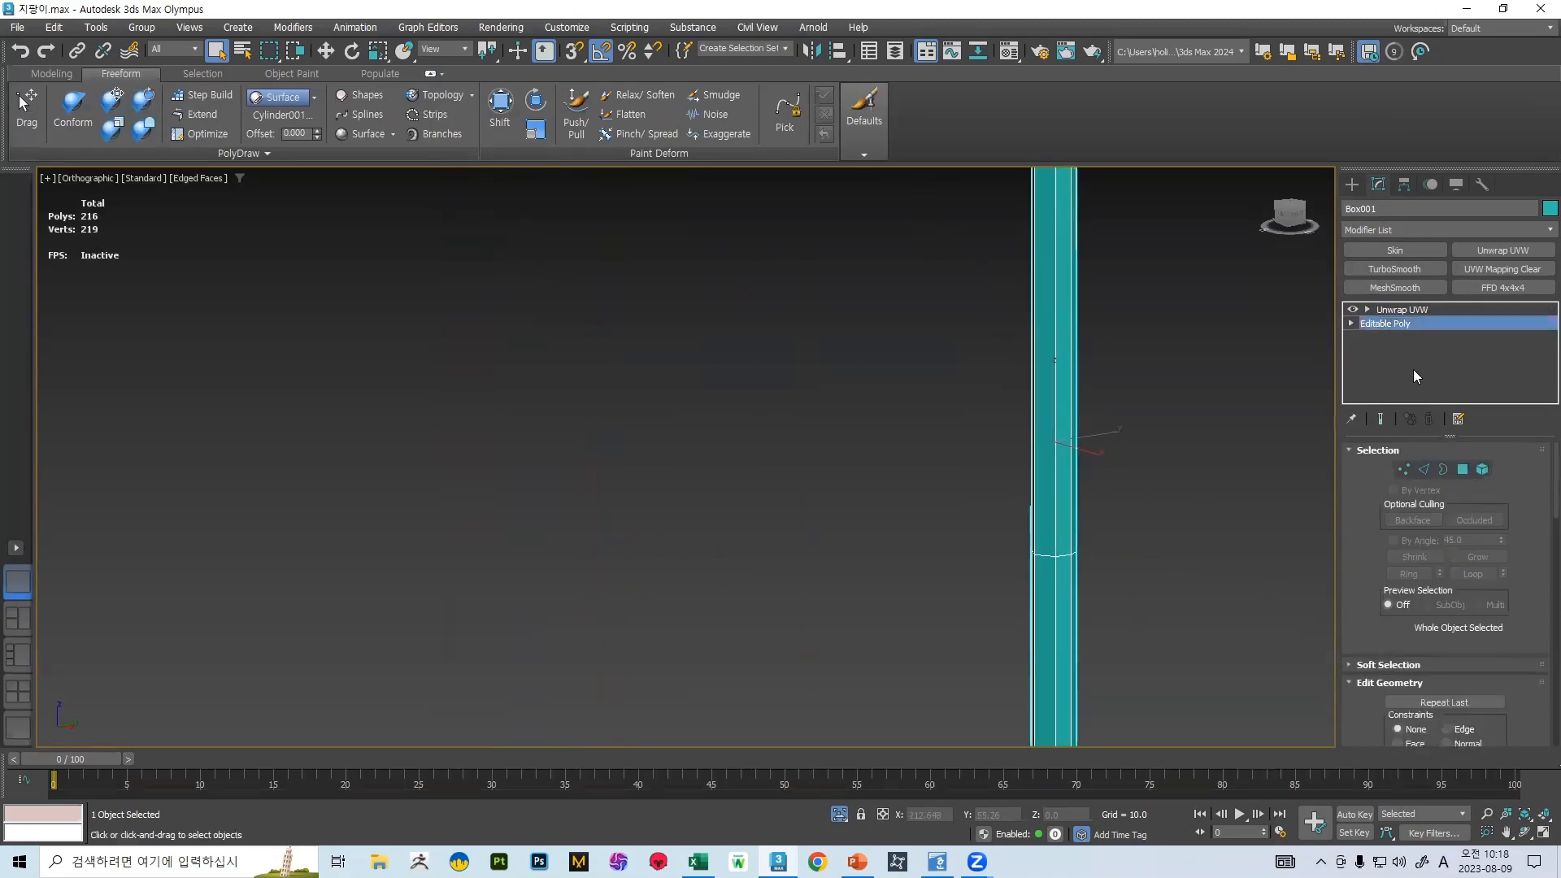
pyautogui.click(1392, 309)
pyautogui.scroll(-3, 1440, 580)
pyautogui.click(1444, 594)
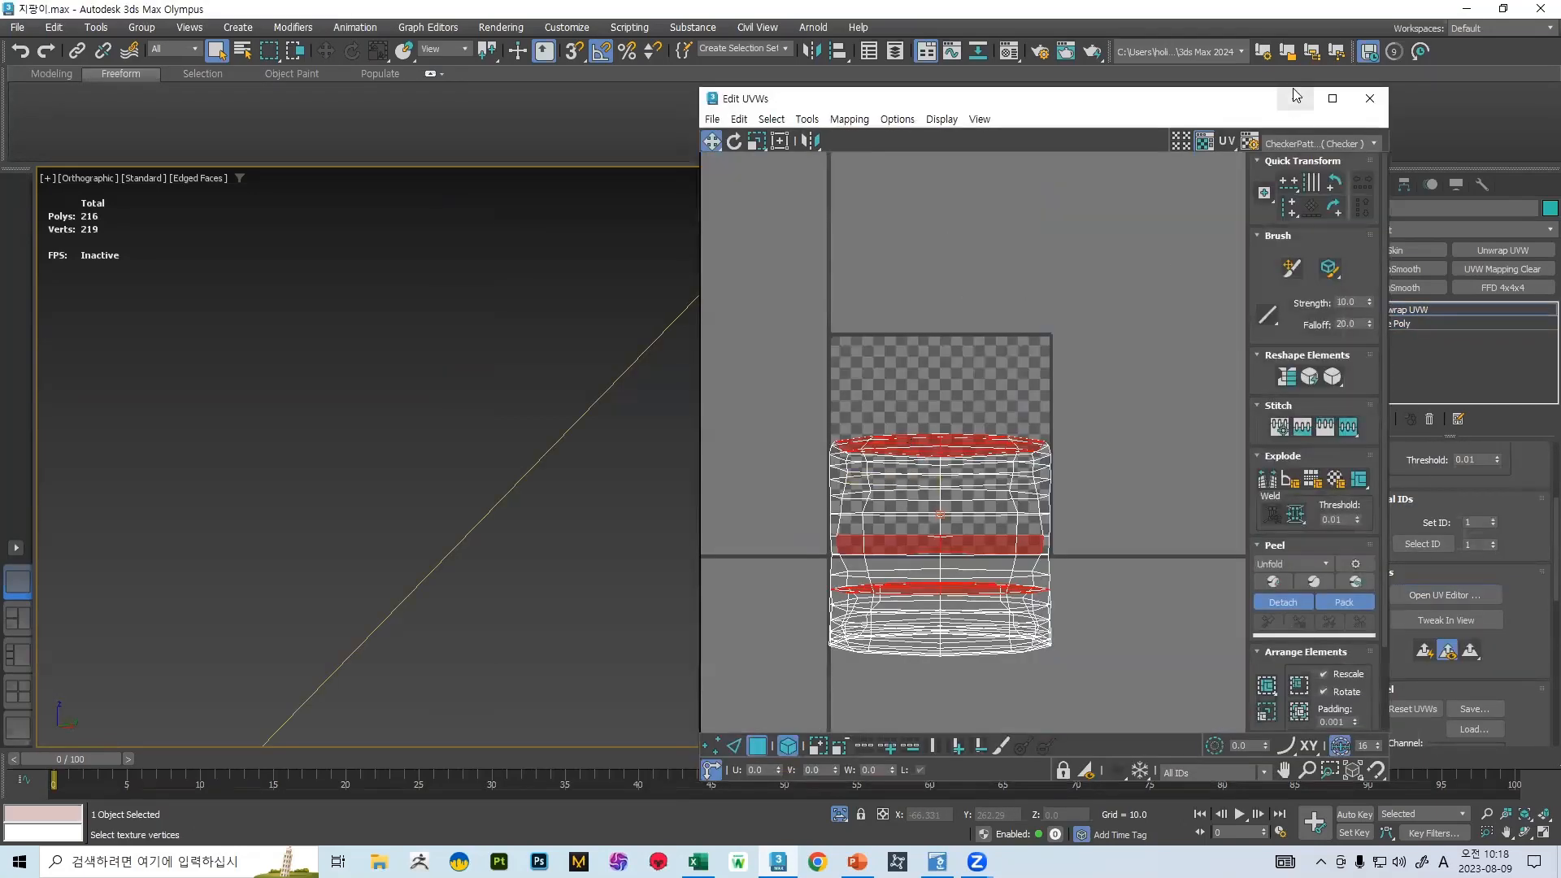
pyautogui.moveTo(1178, 108); pyautogui.dragTo(438, 142)
# - Switch Unwrap UVW to edge level and select the edge loop where the curved handle meets the shaft
pyautogui.scroll(3, 1412, 484)
pyautogui.click(1420, 479)
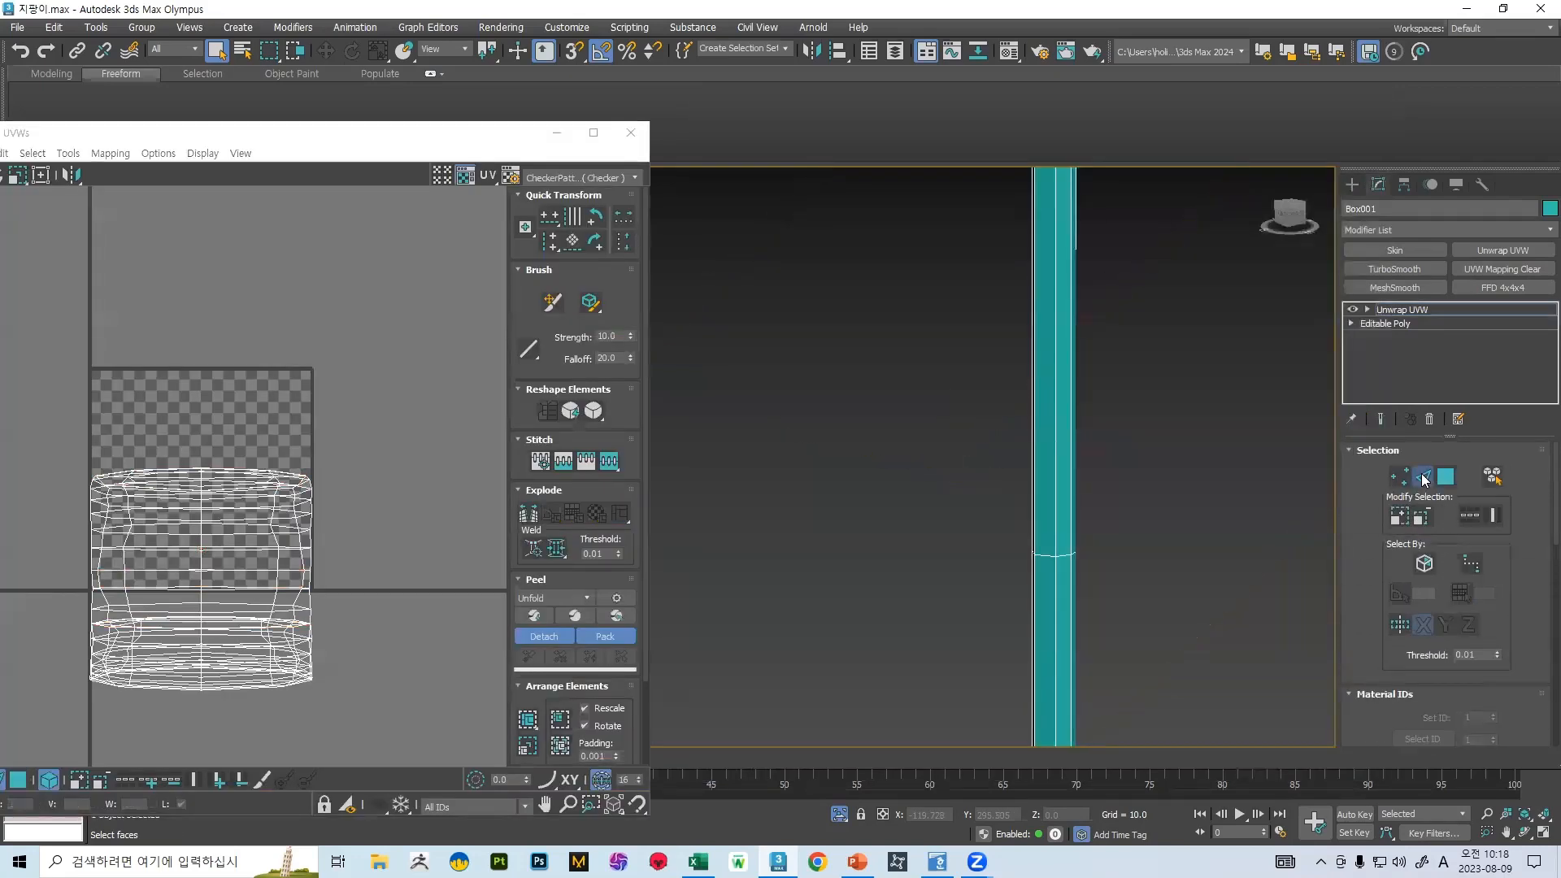
pyautogui.scroll(-5, 1126, 461)
pyautogui.scroll(5, 1083, 262)
pyautogui.doubleClick(1148, 250)
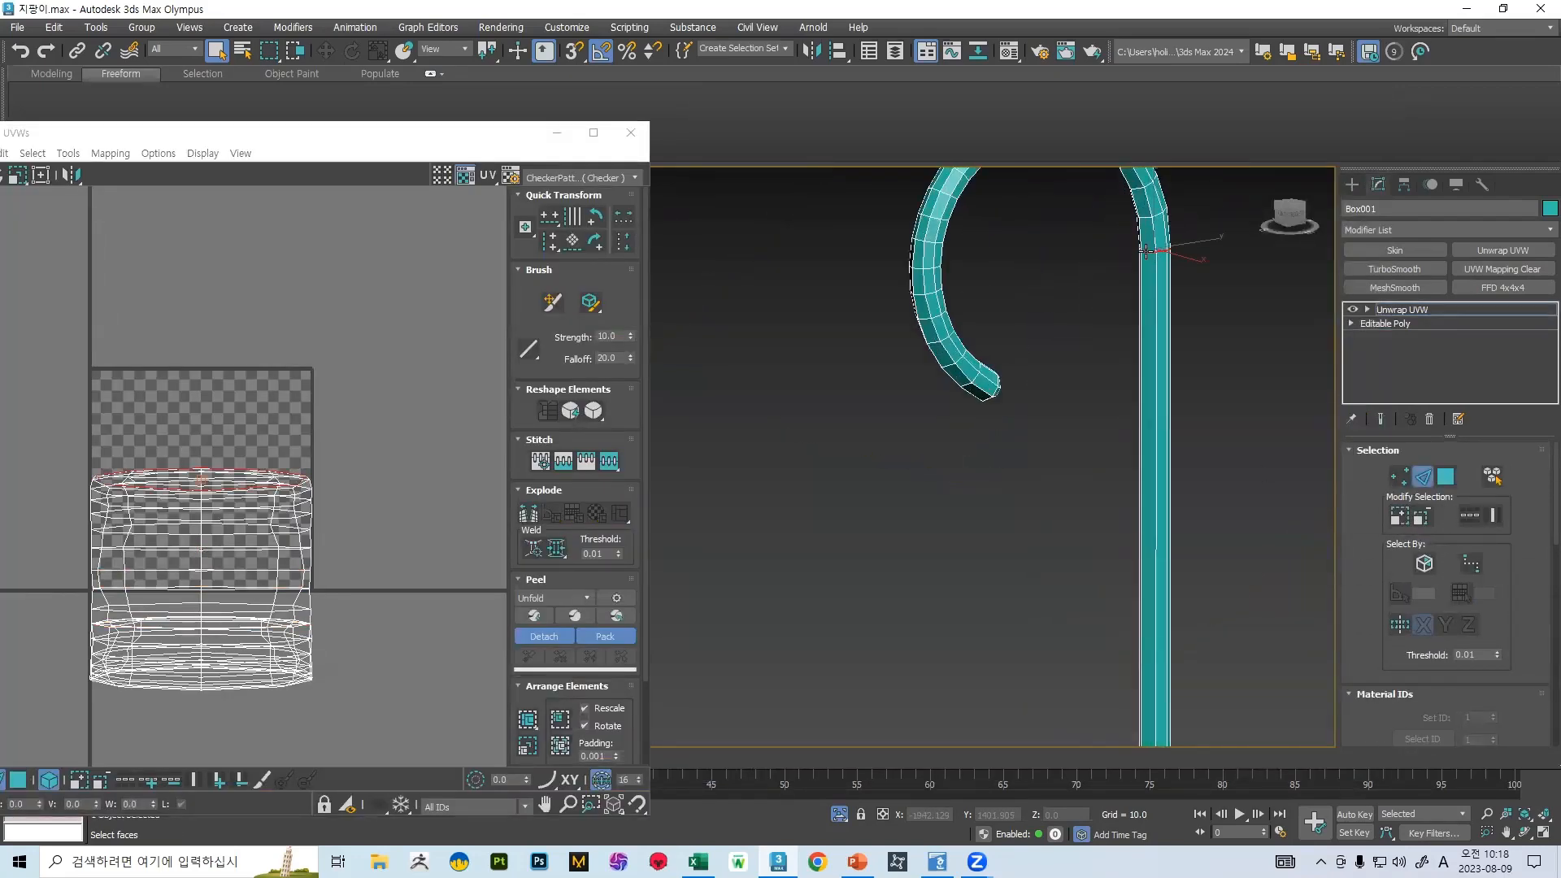
# - Select the edge loops at the curved handle's tip and where the handle meets the shaft
pyautogui.scroll(3, 1143, 249)
pyautogui.scroll(-6, 1093, 340)
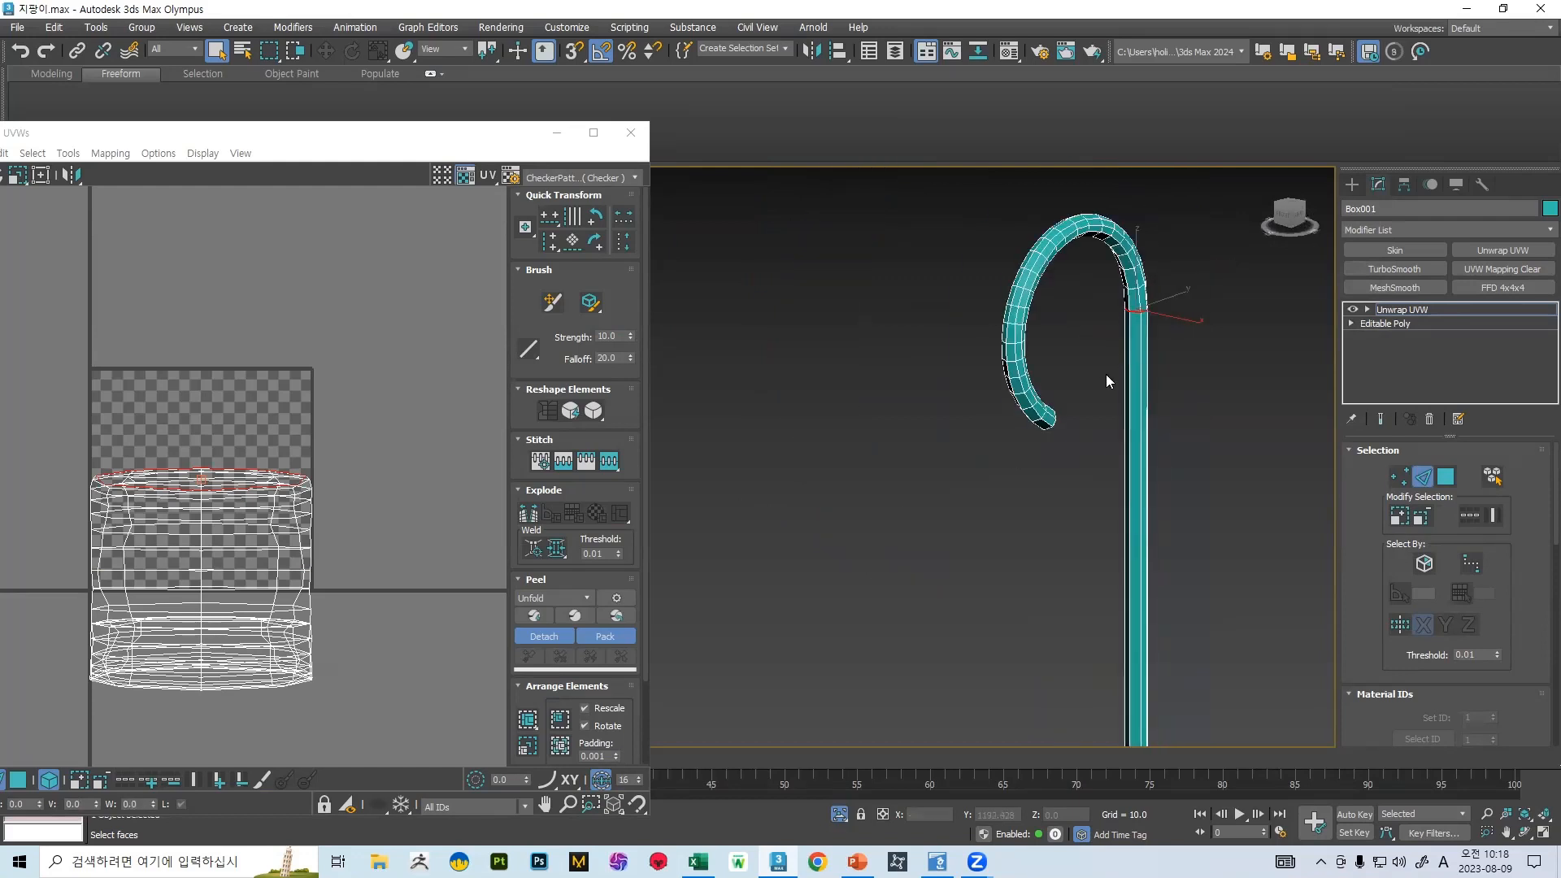
pyautogui.scroll(6, 987, 384)
pyautogui.doubleClick(985, 378)
pyautogui.scroll(-6, 1033, 370)
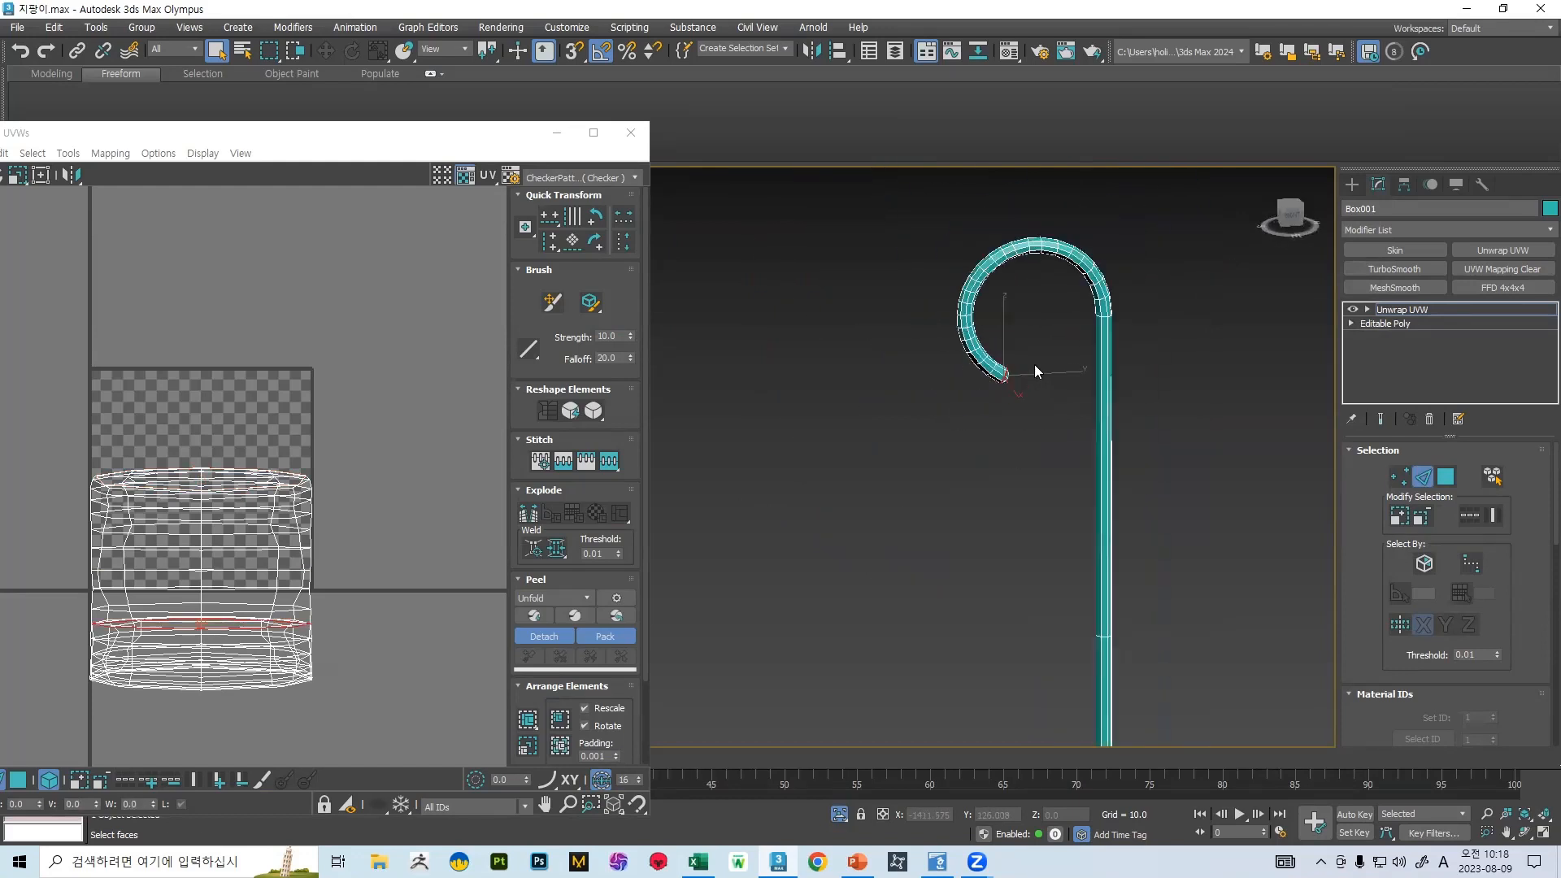
pyautogui.scroll(5, 1110, 321)
pyautogui.doubleClick(1112, 325)
pyautogui.scroll(2, 1111, 326)
pyautogui.scroll(-5, 1057, 374)
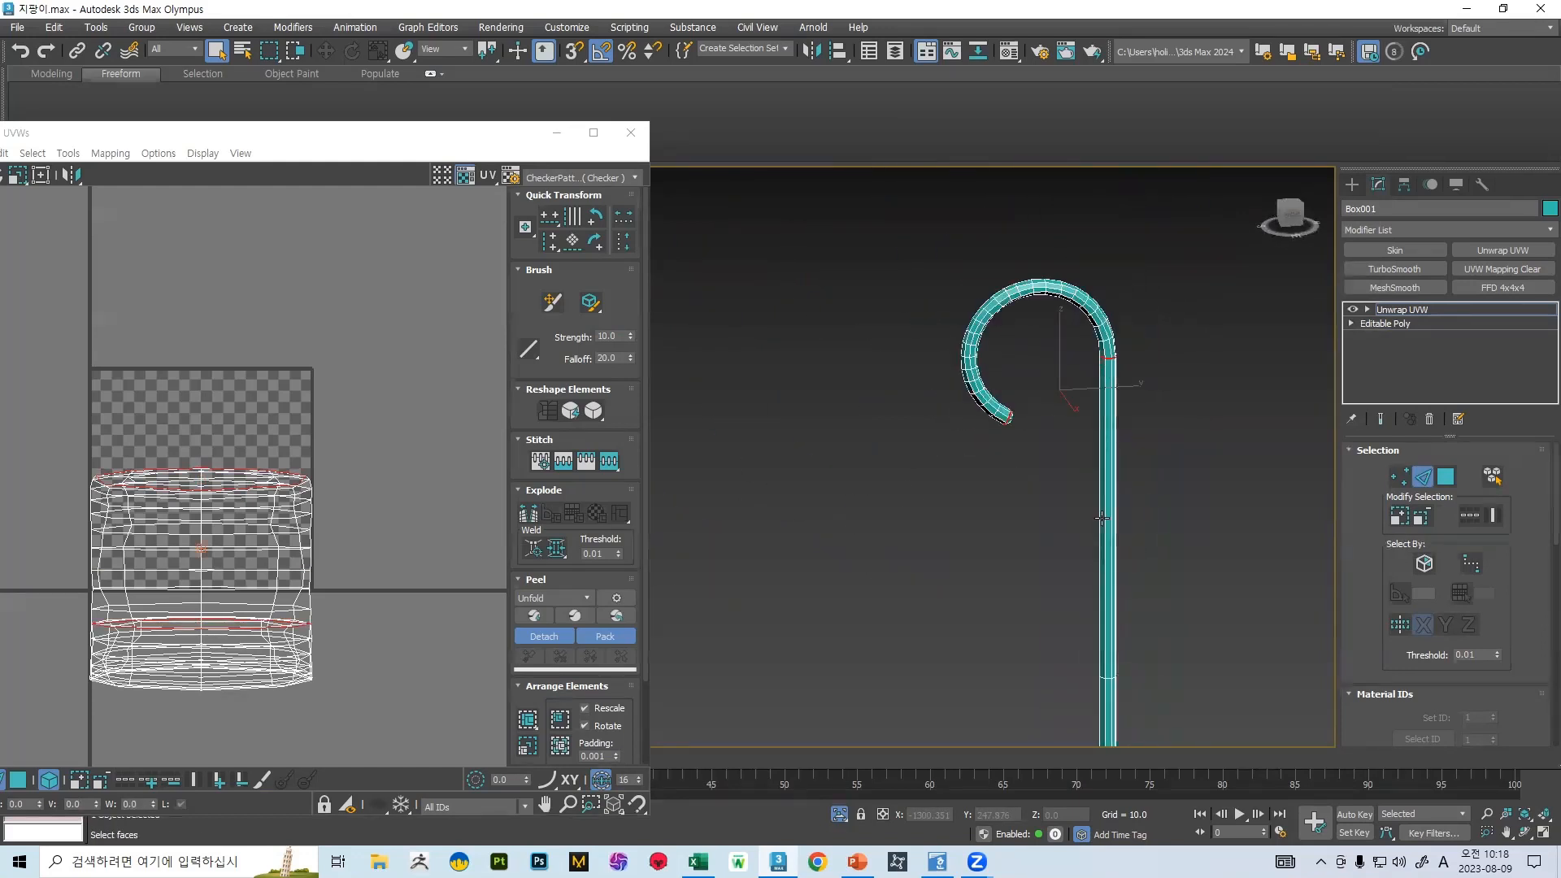
# - Add the edge loops at the shaft's middle and lower end to the edge selection
pyautogui.scroll(6, 1032, 417)
pyautogui.keyDown('ctrl'); pyautogui.doubleClick(1008, 424); pyautogui.keyUp('ctrl')
pyautogui.scroll(-5, 1008, 424)
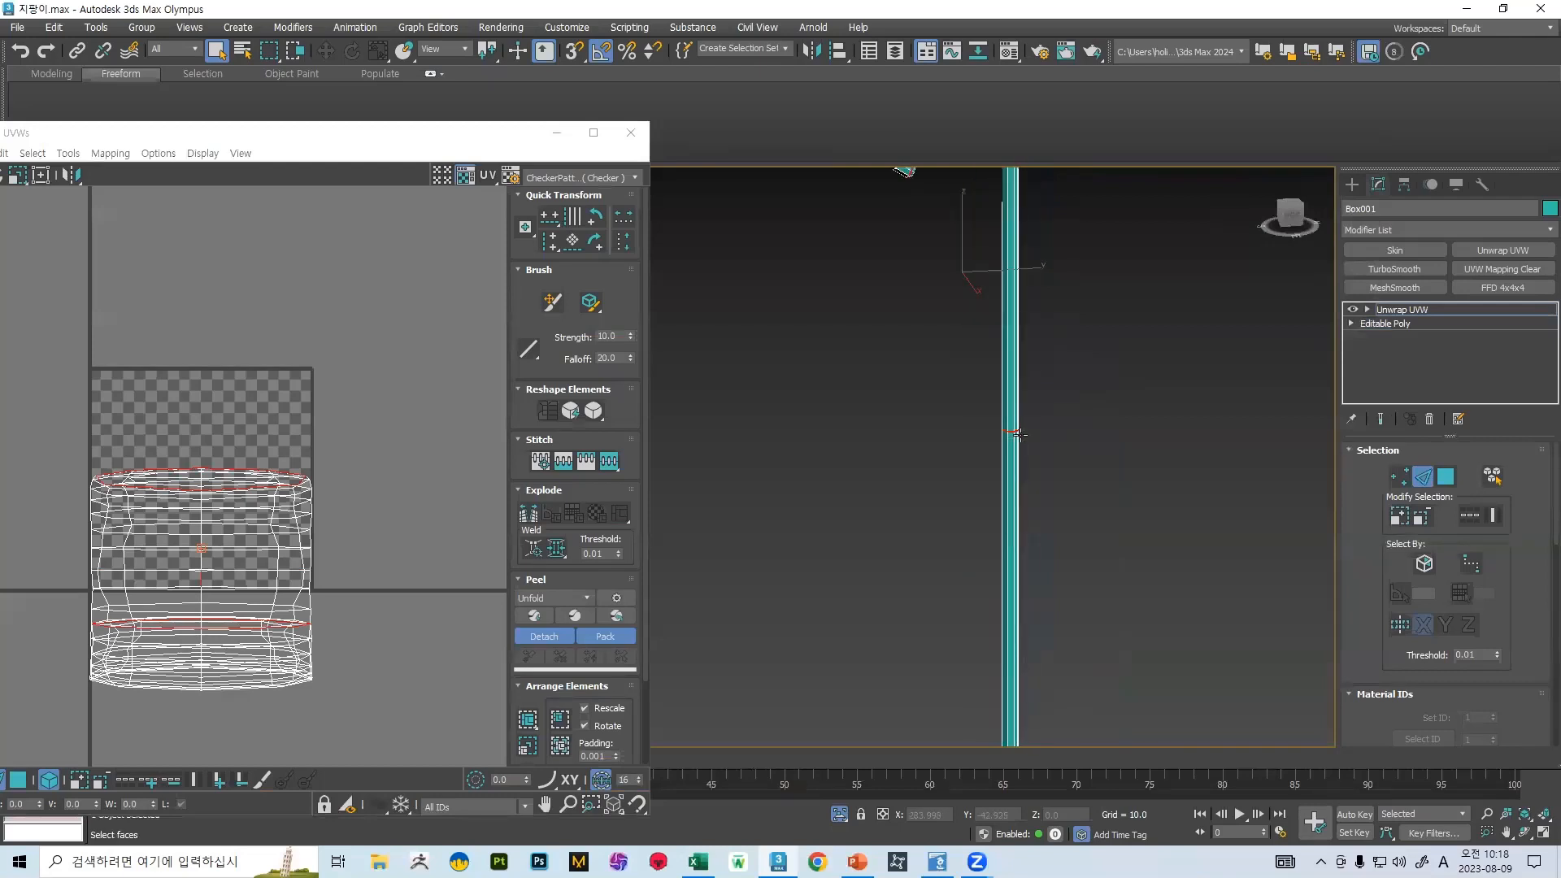
pyautogui.moveTo(994, 605); pyautogui.dragTo(953, 660, button='middle')
pyautogui.scroll(5, 970, 447)
pyautogui.scroll(2, 969, 453)
pyautogui.scroll(-8, 970, 453)
pyautogui.scroll(-2, 953, 660)
pyautogui.keyDown('alt'); pyautogui.moveTo(972, 578); pyautogui.dragTo(959, 582, button='middle'); pyautogui.keyUp('alt')
pyautogui.scroll(4, 959, 582)
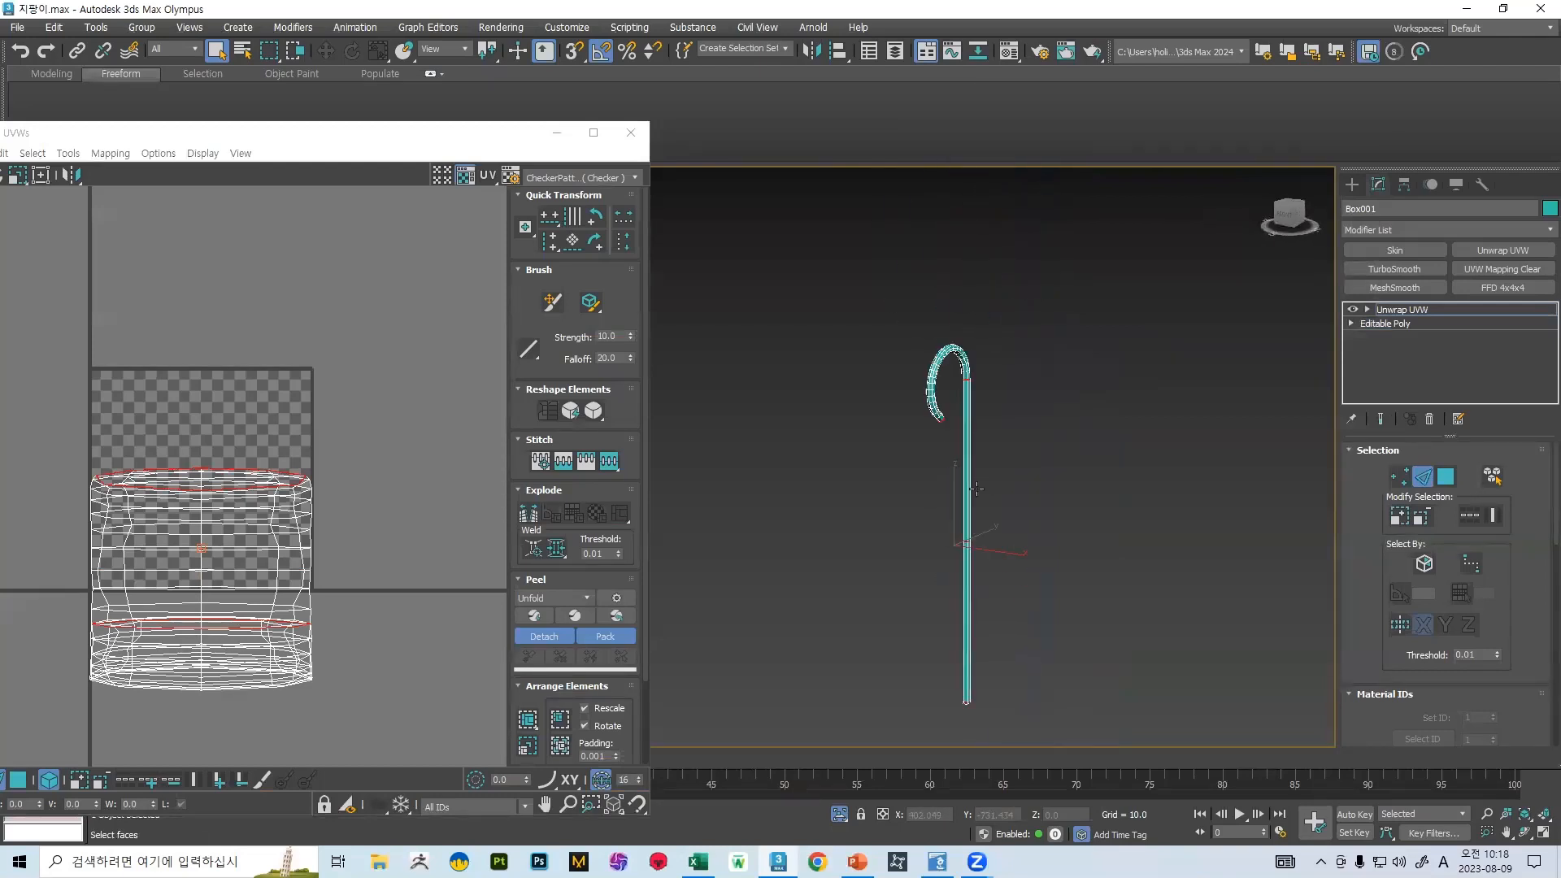
# - Add a lengthwise edge line along the shaft and the first inner edges of the handle above the junction loop
pyautogui.scroll(3, 951, 401)
pyautogui.moveTo(951, 400); pyautogui.dragTo(948, 579, button='middle')
pyautogui.scroll(6, 953, 569)
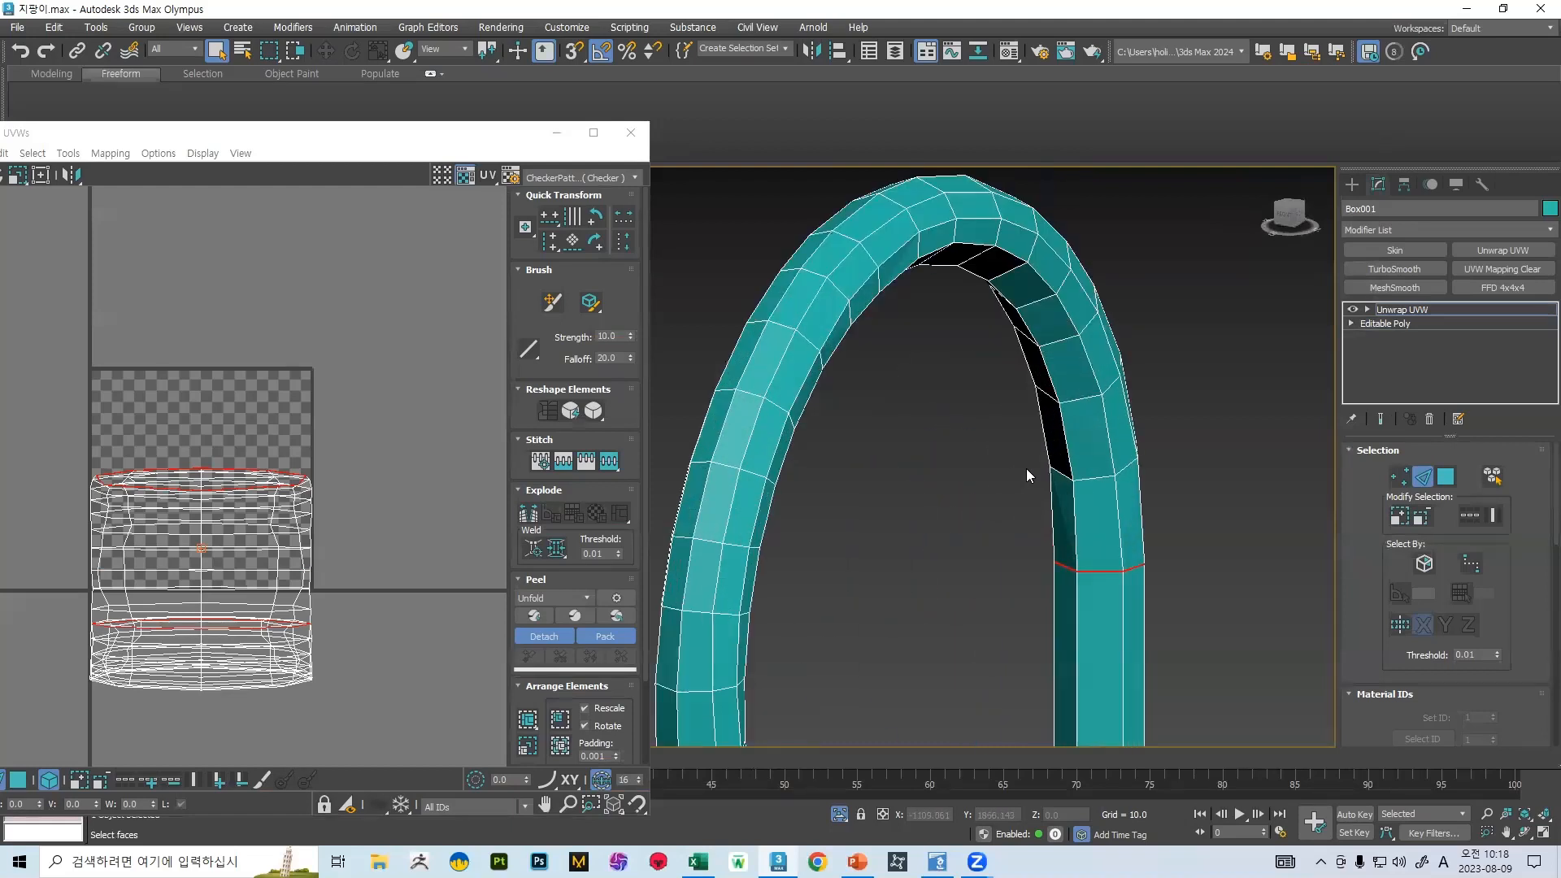
pyautogui.keyDown('ctrl'); pyautogui.click(1074, 517); pyautogui.keyUp('ctrl')
pyautogui.keyDown('ctrl'); pyautogui.click(1074, 587); pyautogui.keyUp('ctrl')
pyautogui.keyDown('ctrl'); pyautogui.click(1044, 367); pyautogui.keyUp('ctrl')
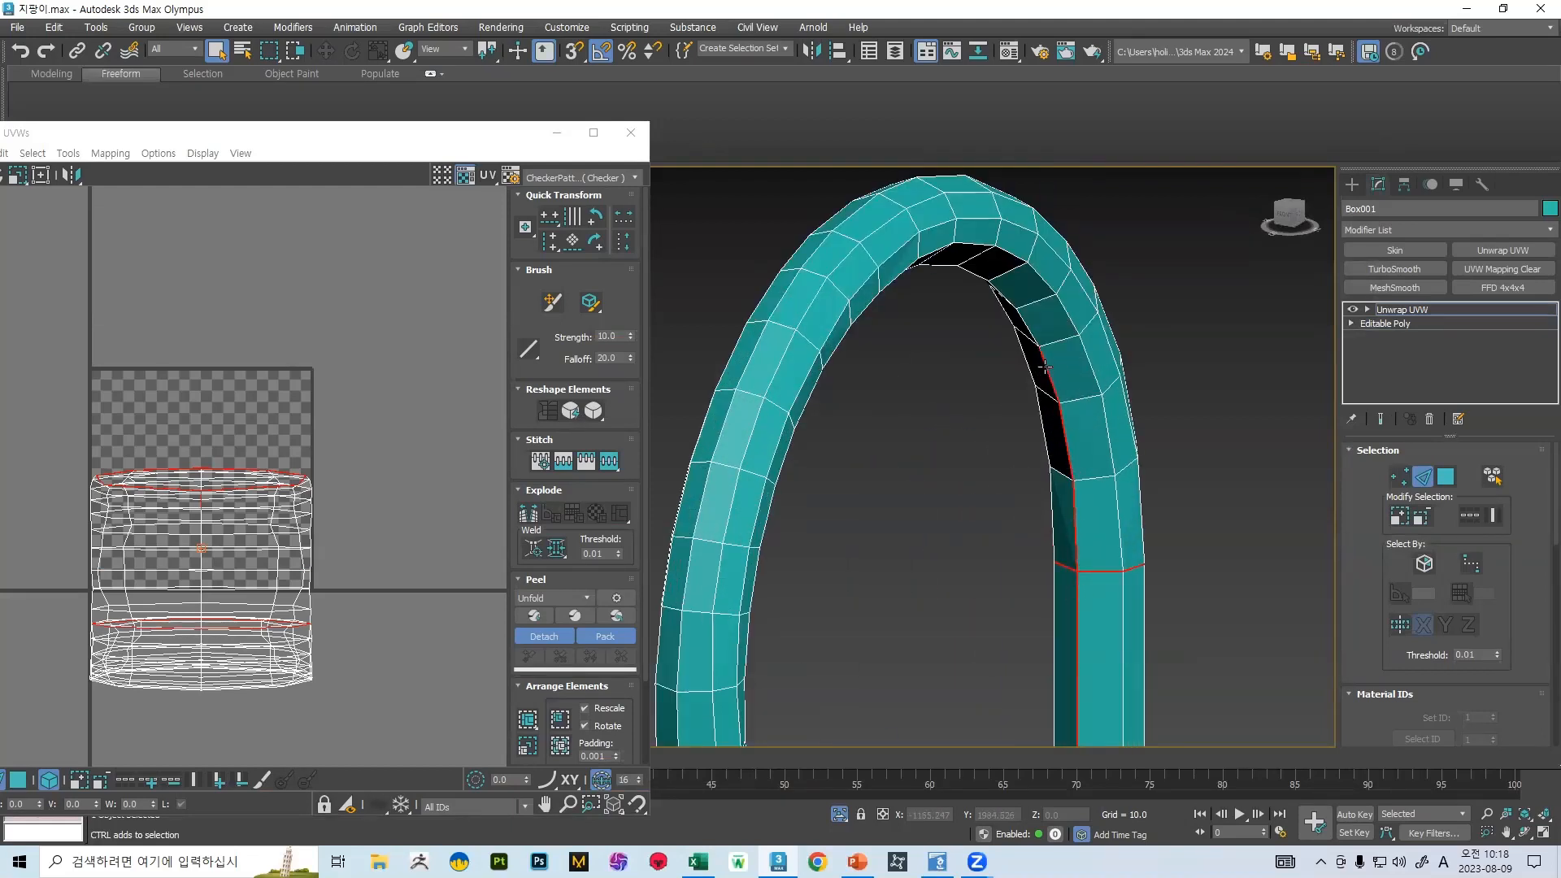
# - Continue the selected edge line along the inner side of the handle's arch
pyautogui.scroll(3, 924, 265)
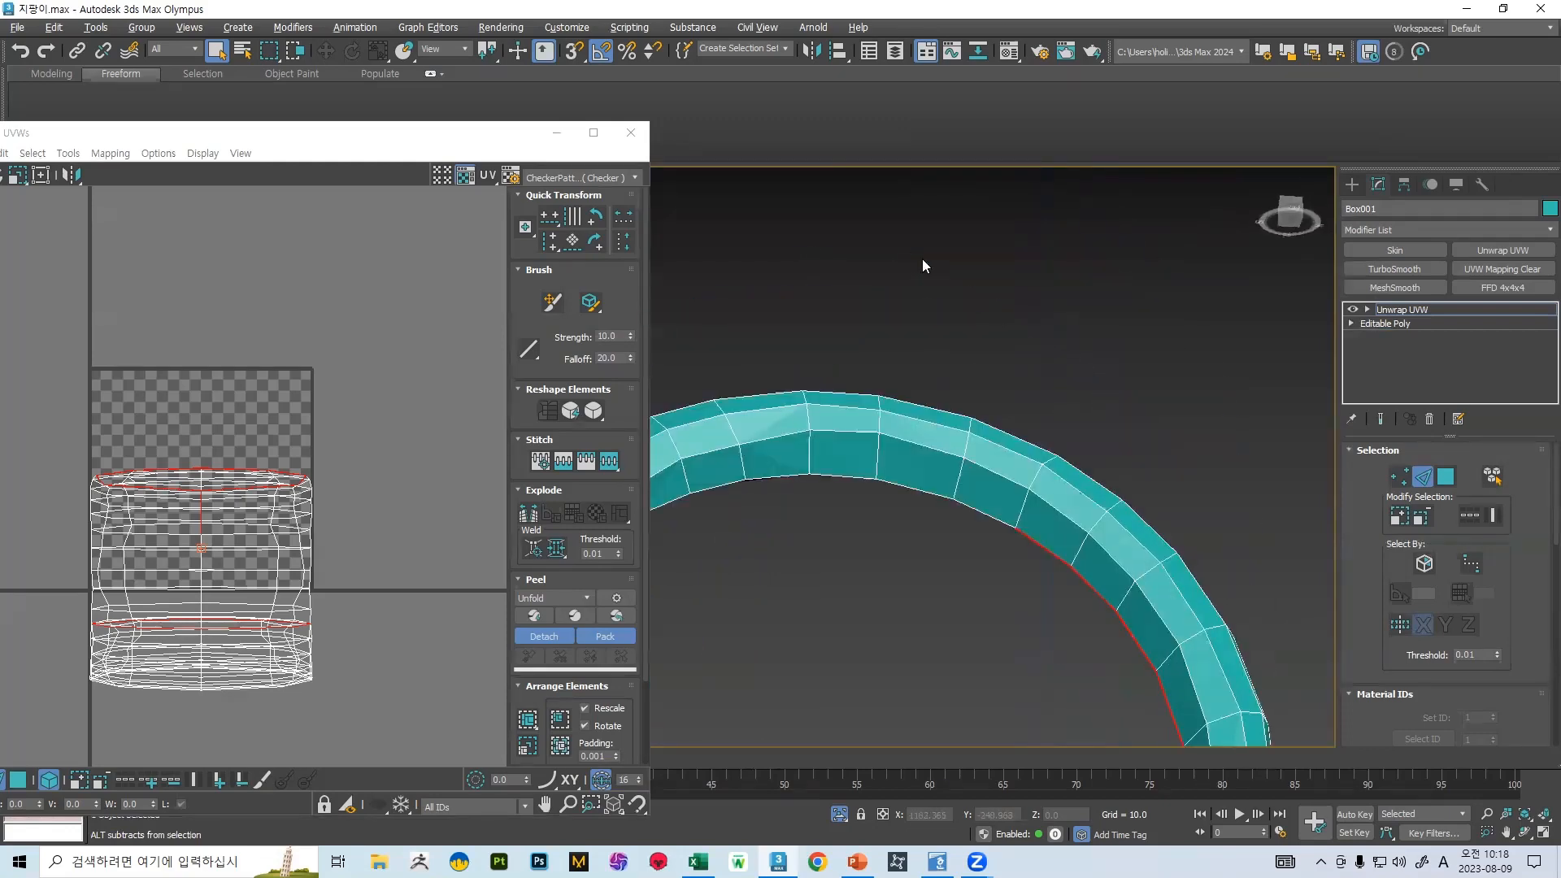
pyautogui.scroll(2, 973, 499)
pyautogui.keyDown('ctrl'); pyautogui.click(971, 504); pyautogui.keyUp('ctrl')
pyautogui.keyDown('ctrl'); pyautogui.click(895, 483); pyautogui.keyUp('ctrl')
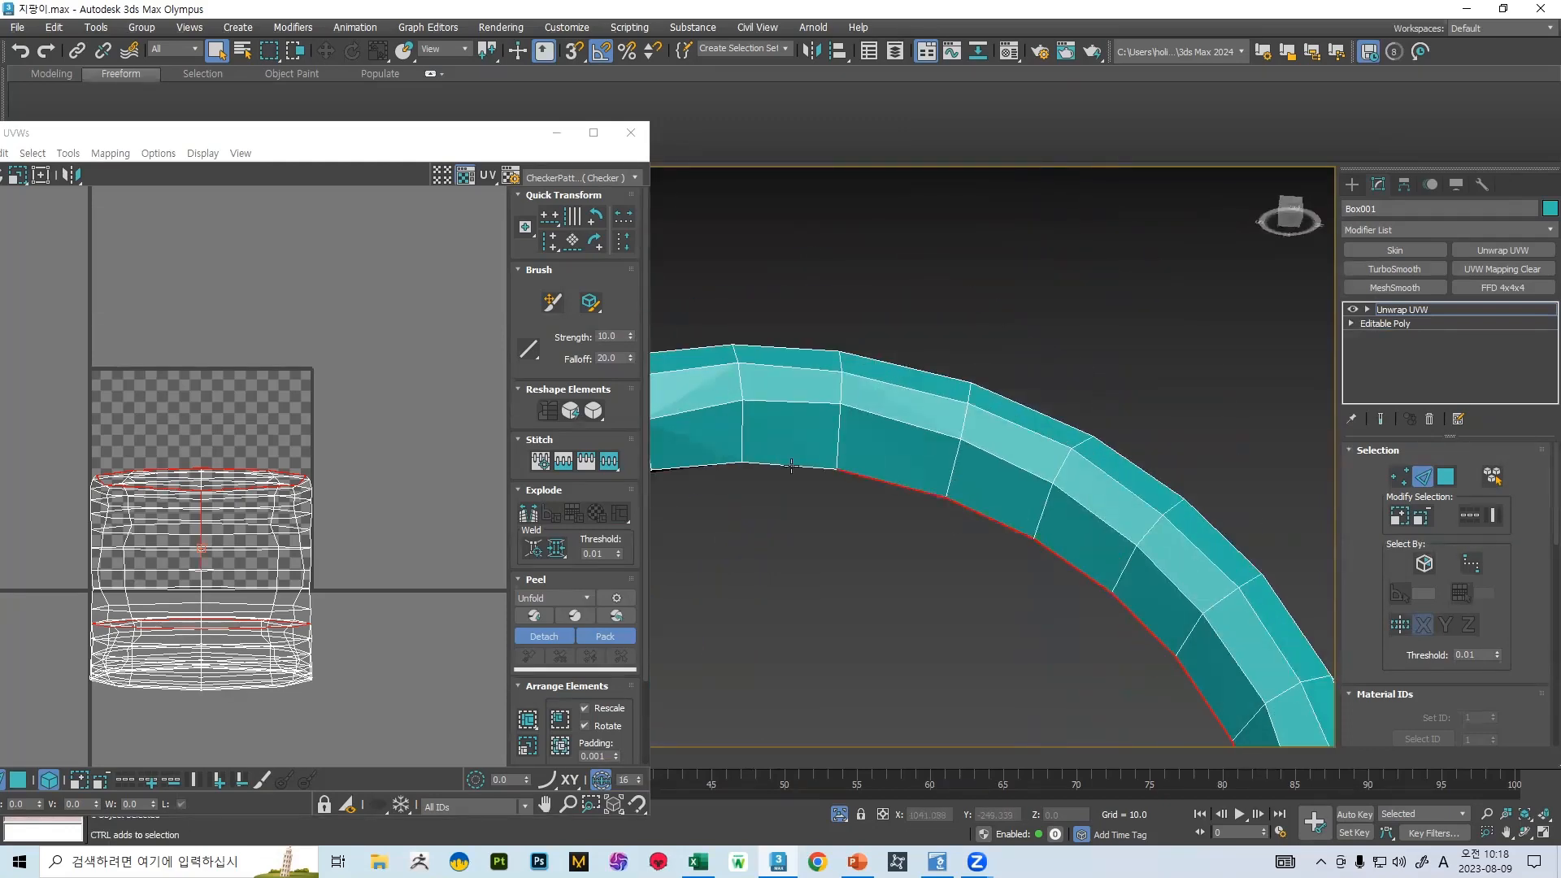
pyautogui.scroll(-7, 860, 473)
pyautogui.keyDown('alt'); pyautogui.moveTo(860, 473); pyautogui.dragTo(880, 481, button='middle'); pyautogui.keyUp('alt')
pyautogui.scroll(5, 878, 481)
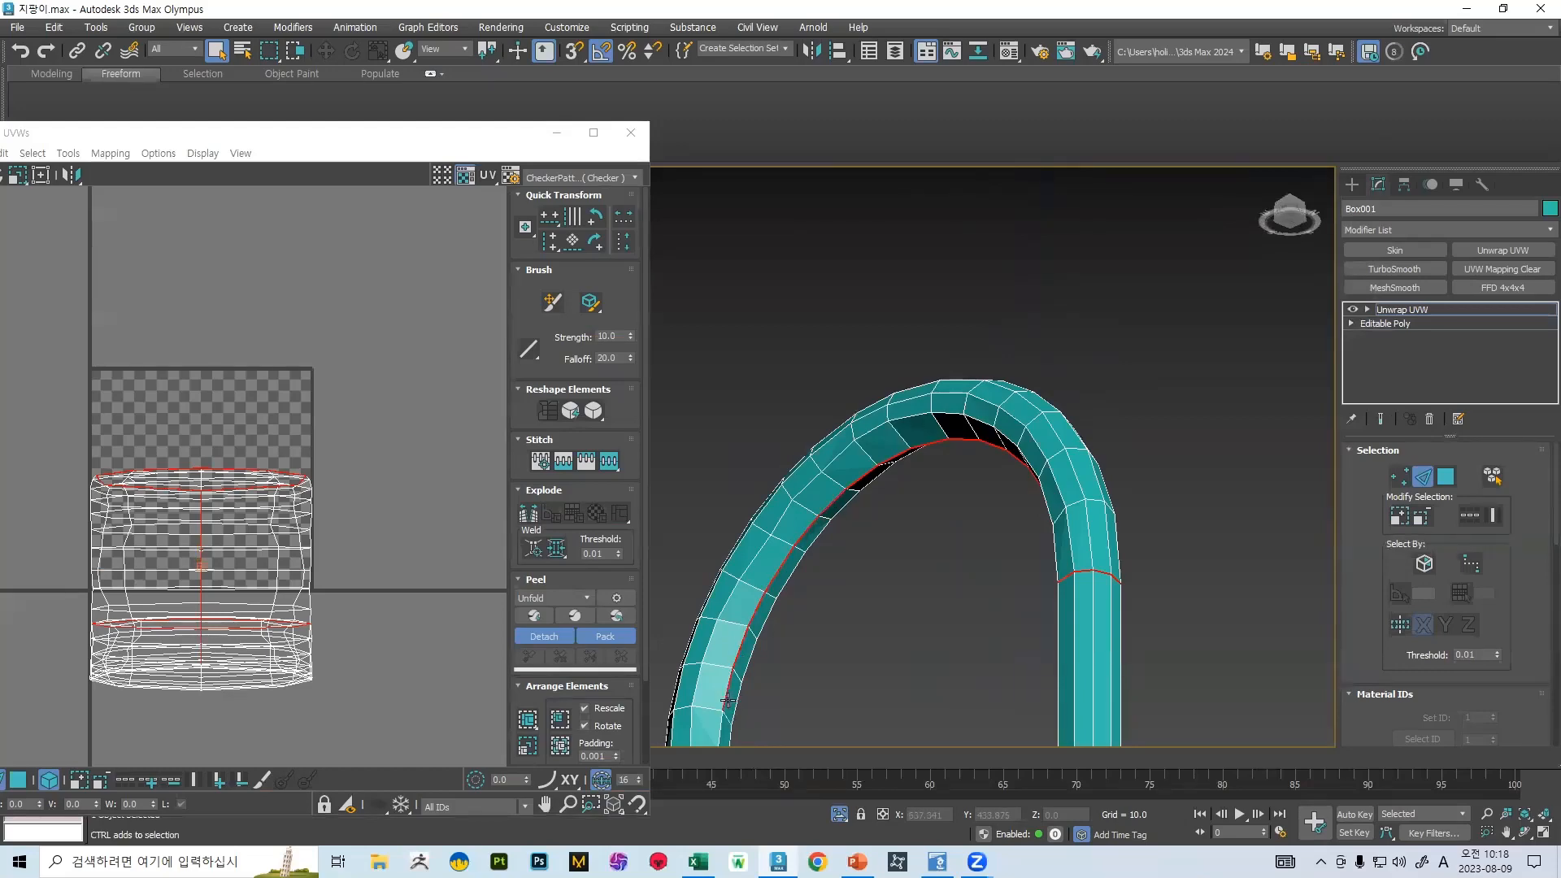
# - Extend the inner edge line down the handle's free end until it meets the loop at the tip
pyautogui.moveTo(728, 701); pyautogui.dragTo(770, 460, button='middle')
pyautogui.keyDown('ctrl'); pyautogui.click(755, 539); pyautogui.keyUp('ctrl')
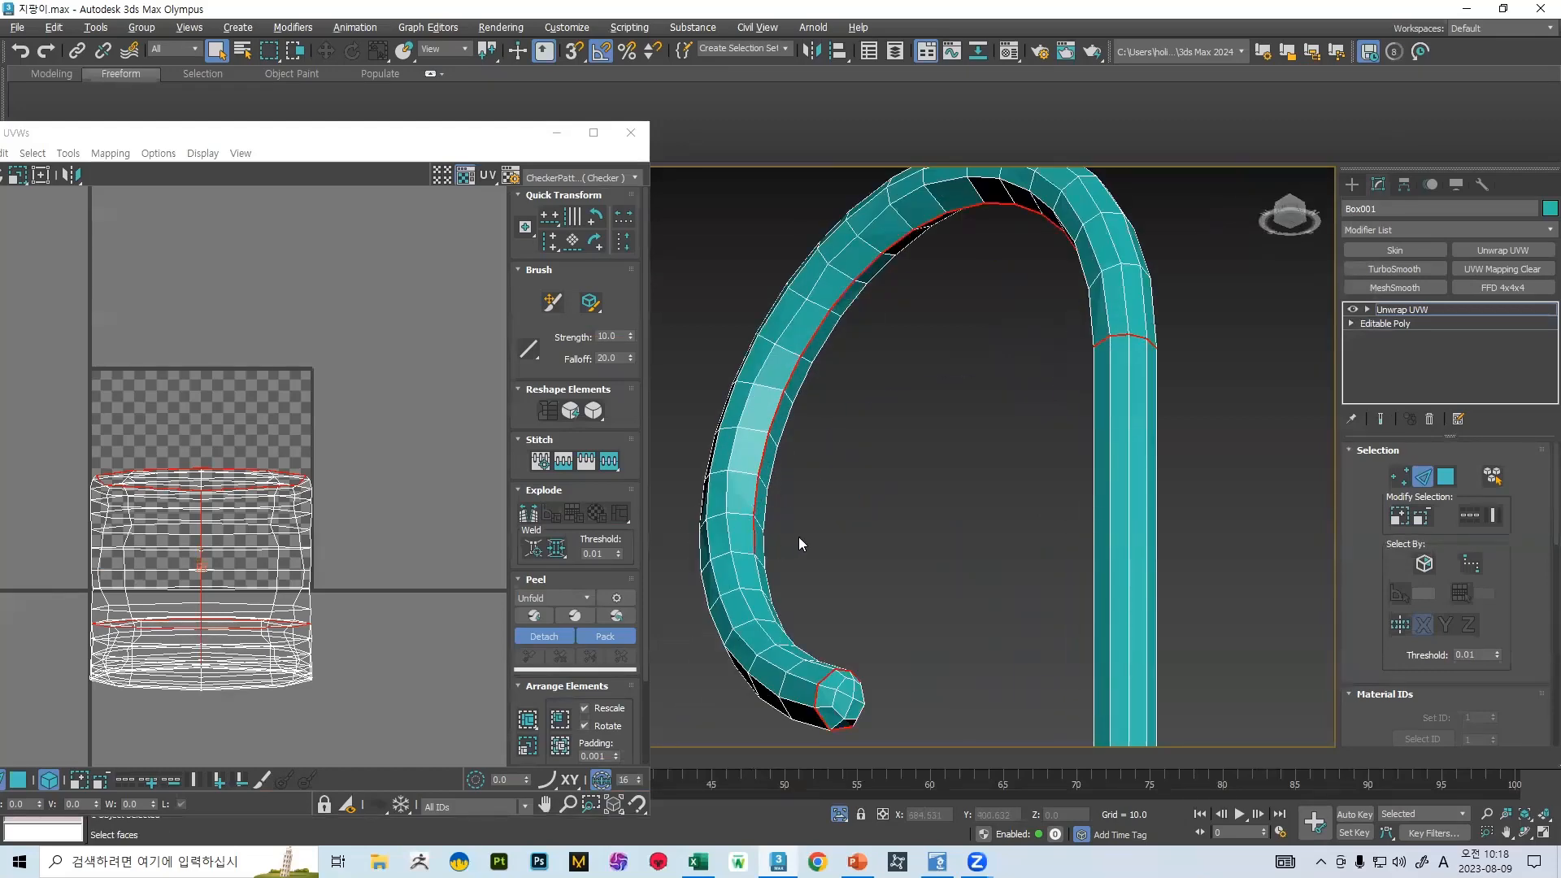
pyautogui.keyDown('alt'); pyautogui.moveTo(798, 544); pyautogui.dragTo(778, 413, button='middle'); pyautogui.keyUp('alt')
pyautogui.scroll(5, 782, 267)
pyautogui.keyDown('ctrl'); pyautogui.click(782, 265); pyautogui.keyUp('ctrl')
pyautogui.keyDown('ctrl'); pyautogui.click(799, 361); pyautogui.keyUp('ctrl')
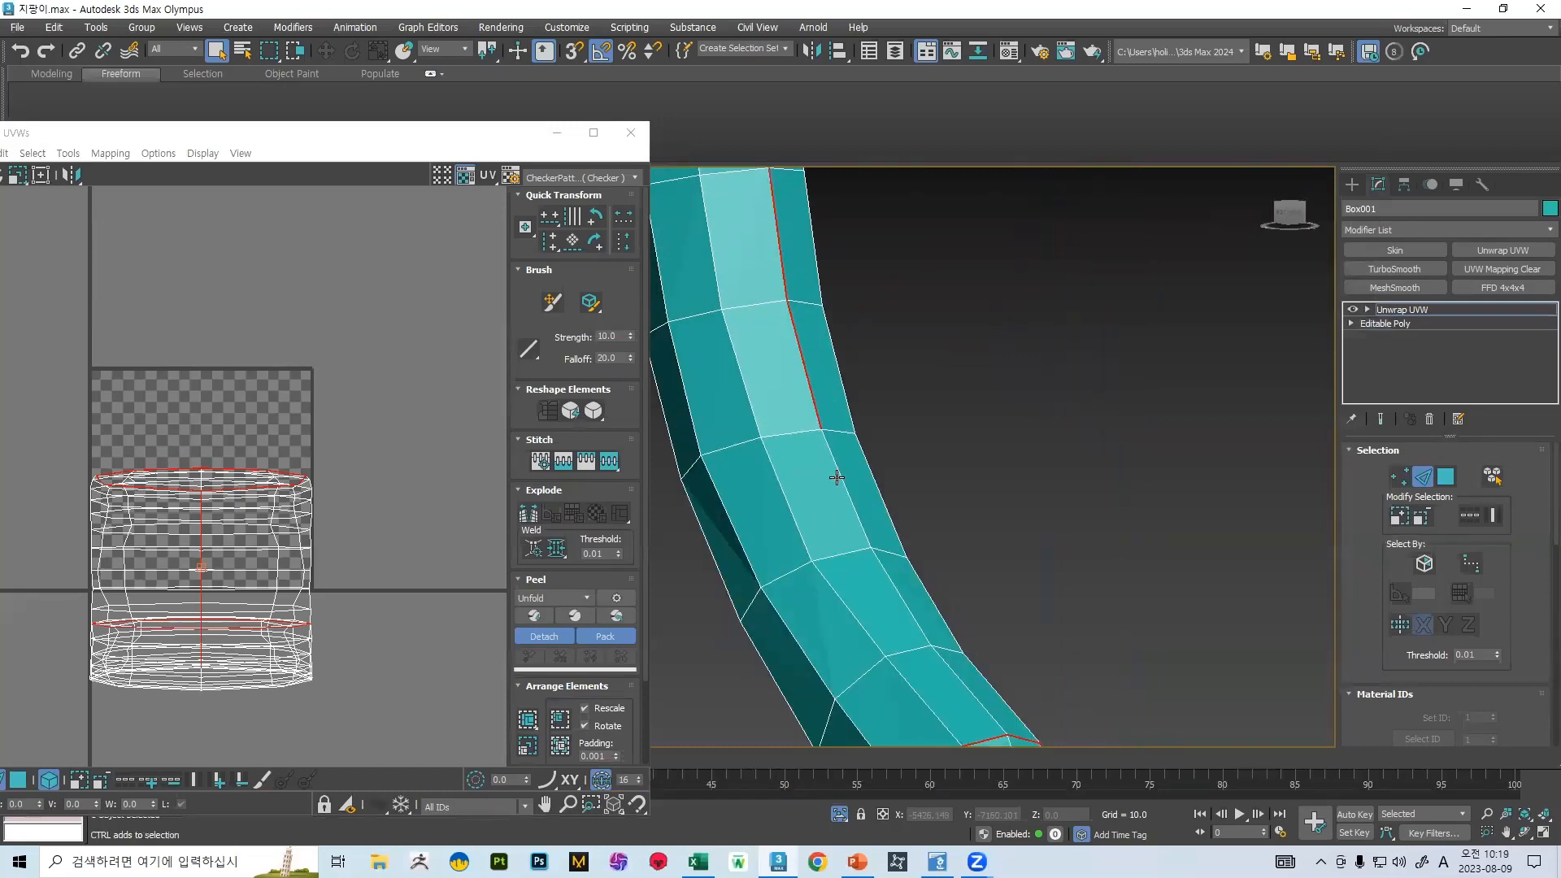
pyautogui.keyDown('ctrl'); pyautogui.click(839, 477); pyautogui.keyUp('ctrl')
pyautogui.keyDown('ctrl'); pyautogui.click(888, 577); pyautogui.keyUp('ctrl')
pyautogui.keyDown('ctrl'); pyautogui.click(955, 674); pyautogui.keyUp('ctrl')
pyautogui.scroll(-5, 948, 655)
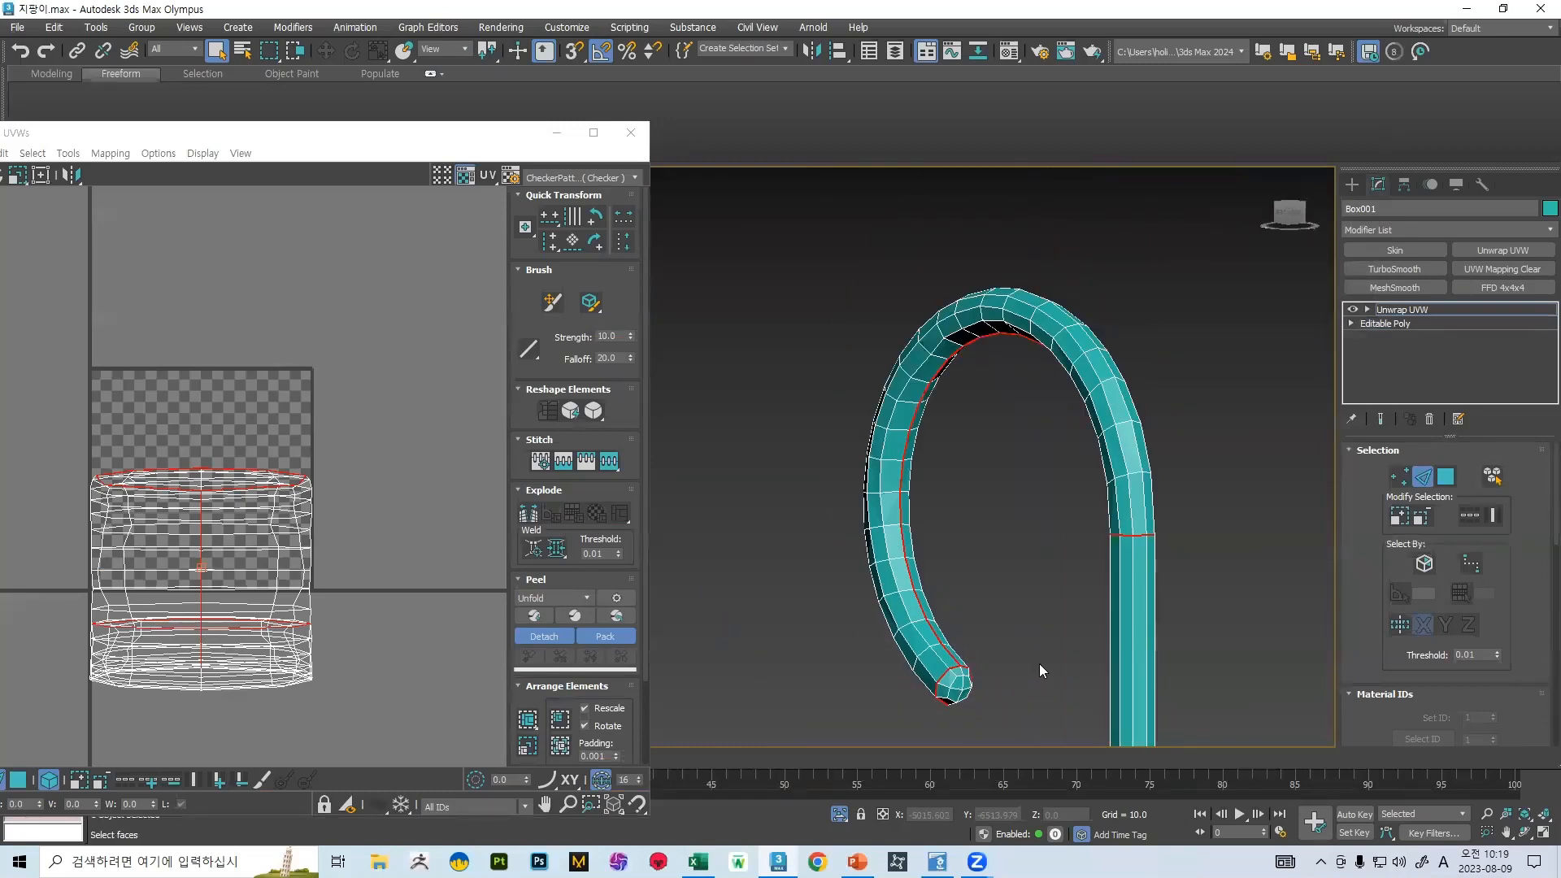
# - Check the selected edges along the whole cane and convert the edge selection to seams
pyautogui.scroll(-5, 1039, 663)
pyautogui.keyDown('alt'); pyautogui.moveTo(956, 545); pyautogui.dragTo(995, 229, button='middle'); pyautogui.keyUp('alt')
pyautogui.scroll(-3, 899, 577)
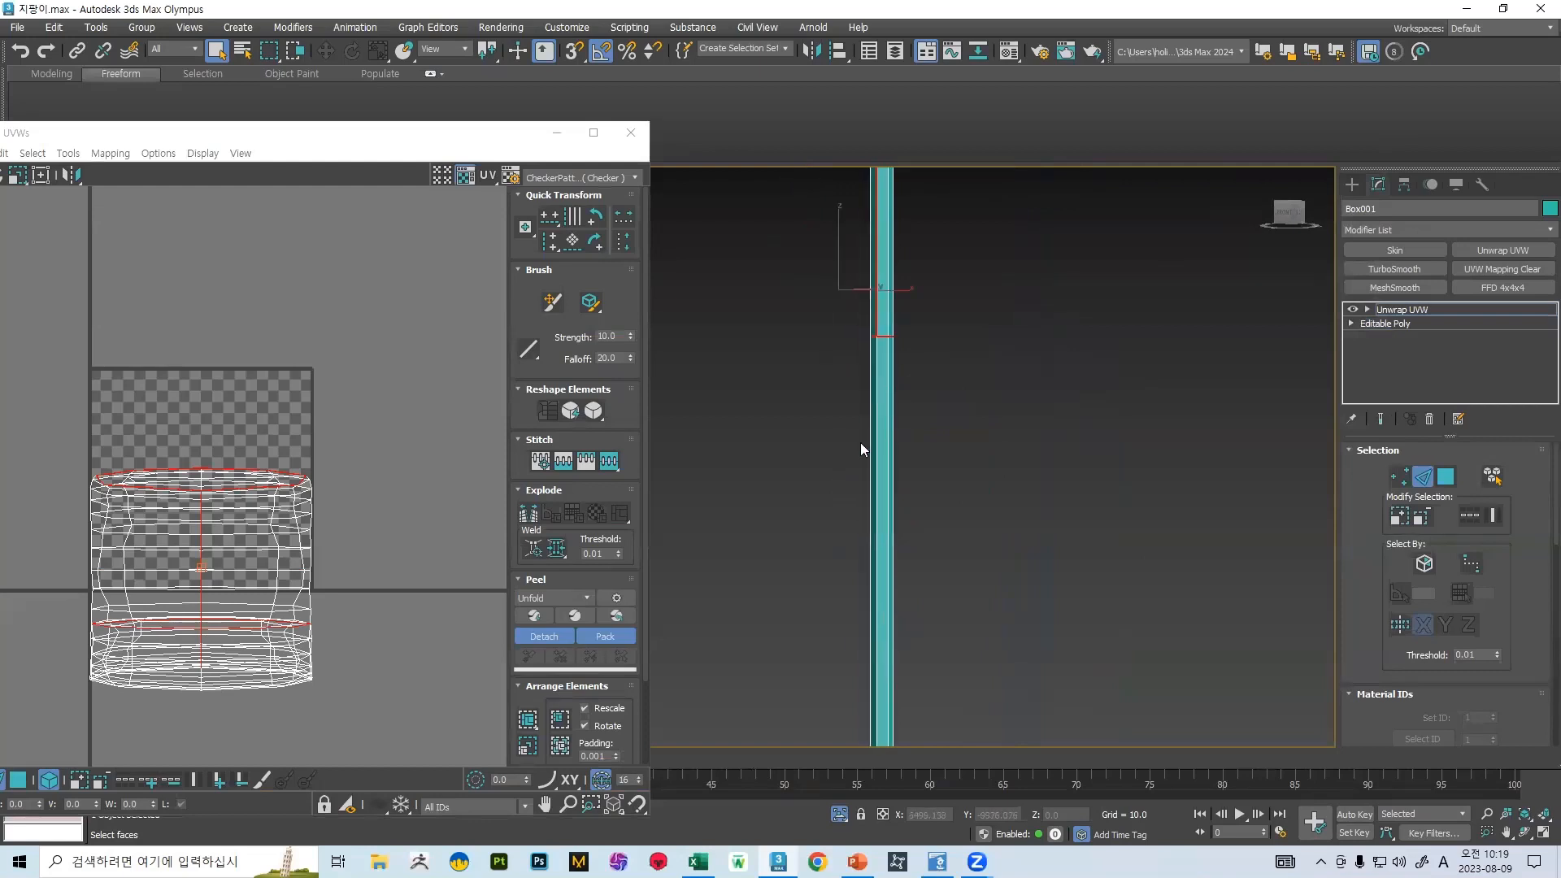
pyautogui.scroll(-3, 893, 453)
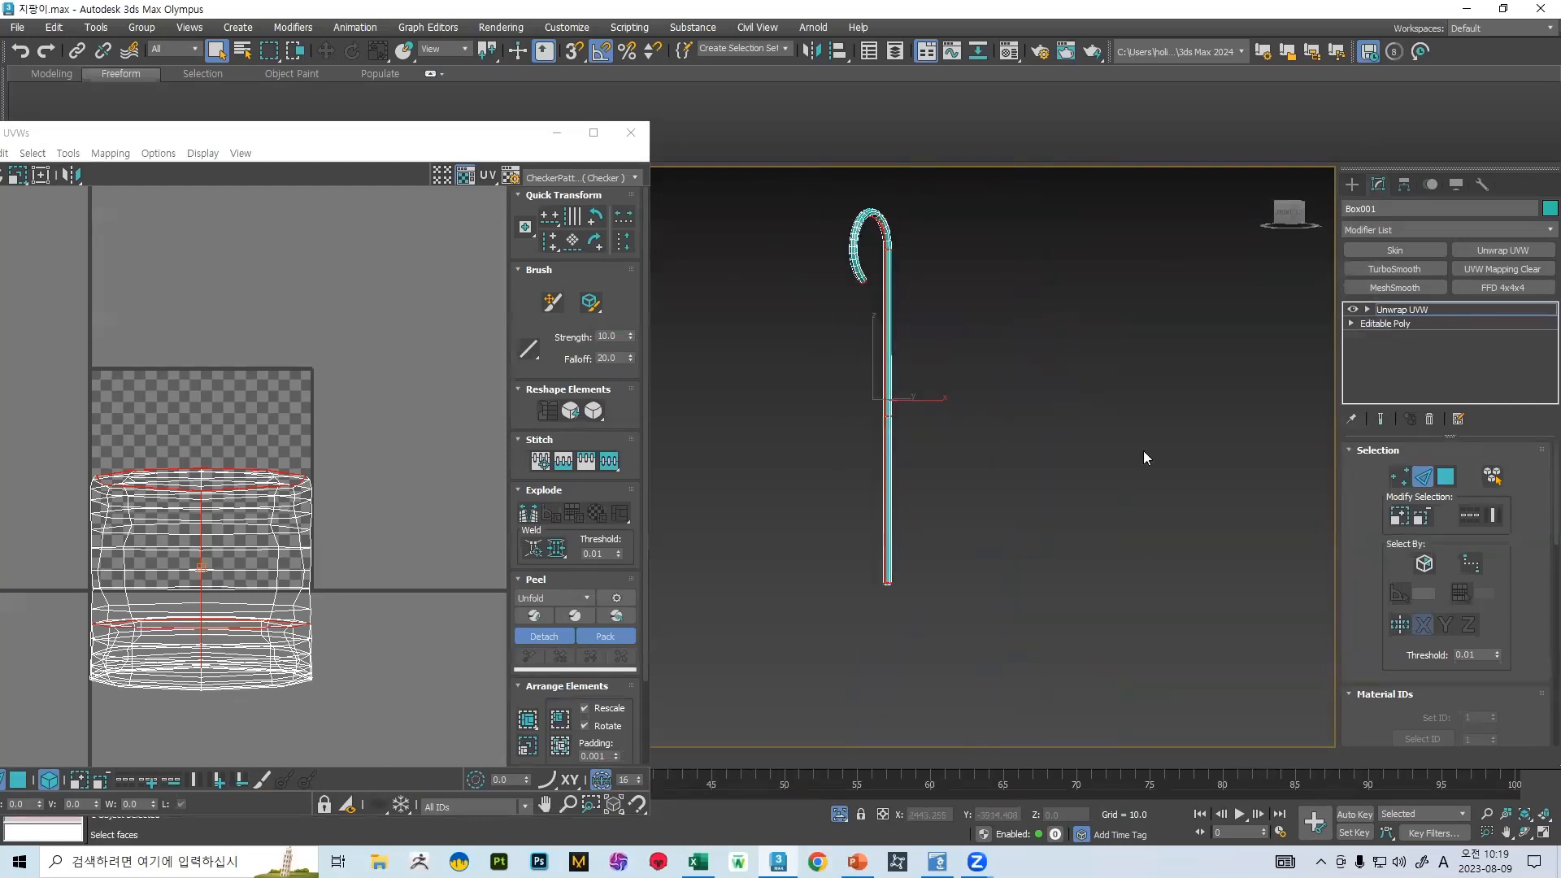
pyautogui.scroll(-10, 1493, 527)
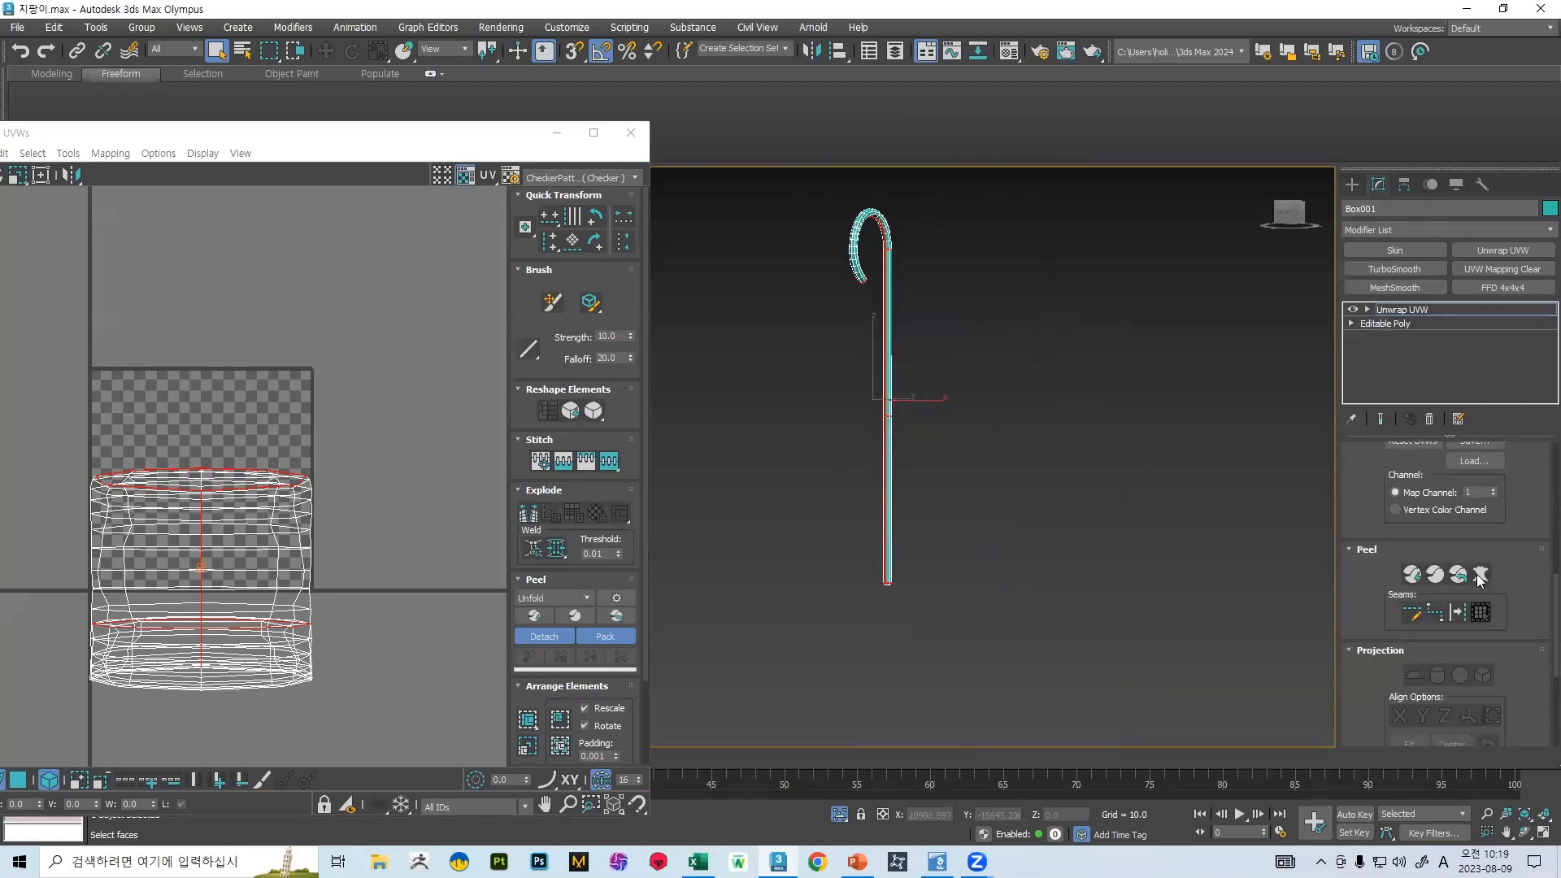
pyautogui.scroll(-3, 1493, 555)
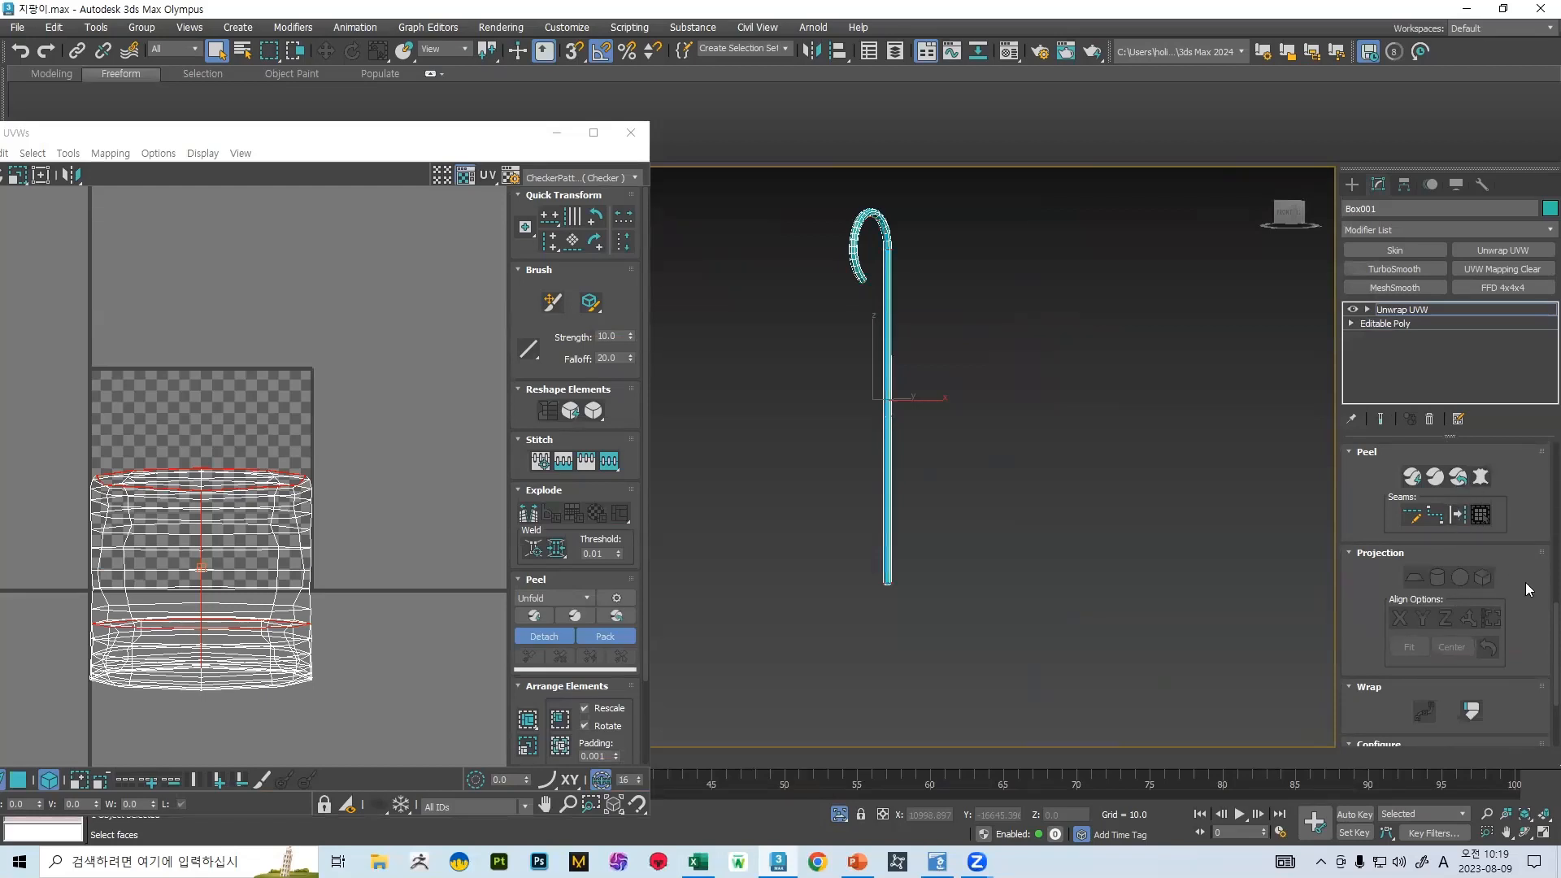
pyautogui.scroll(5, 1535, 462)
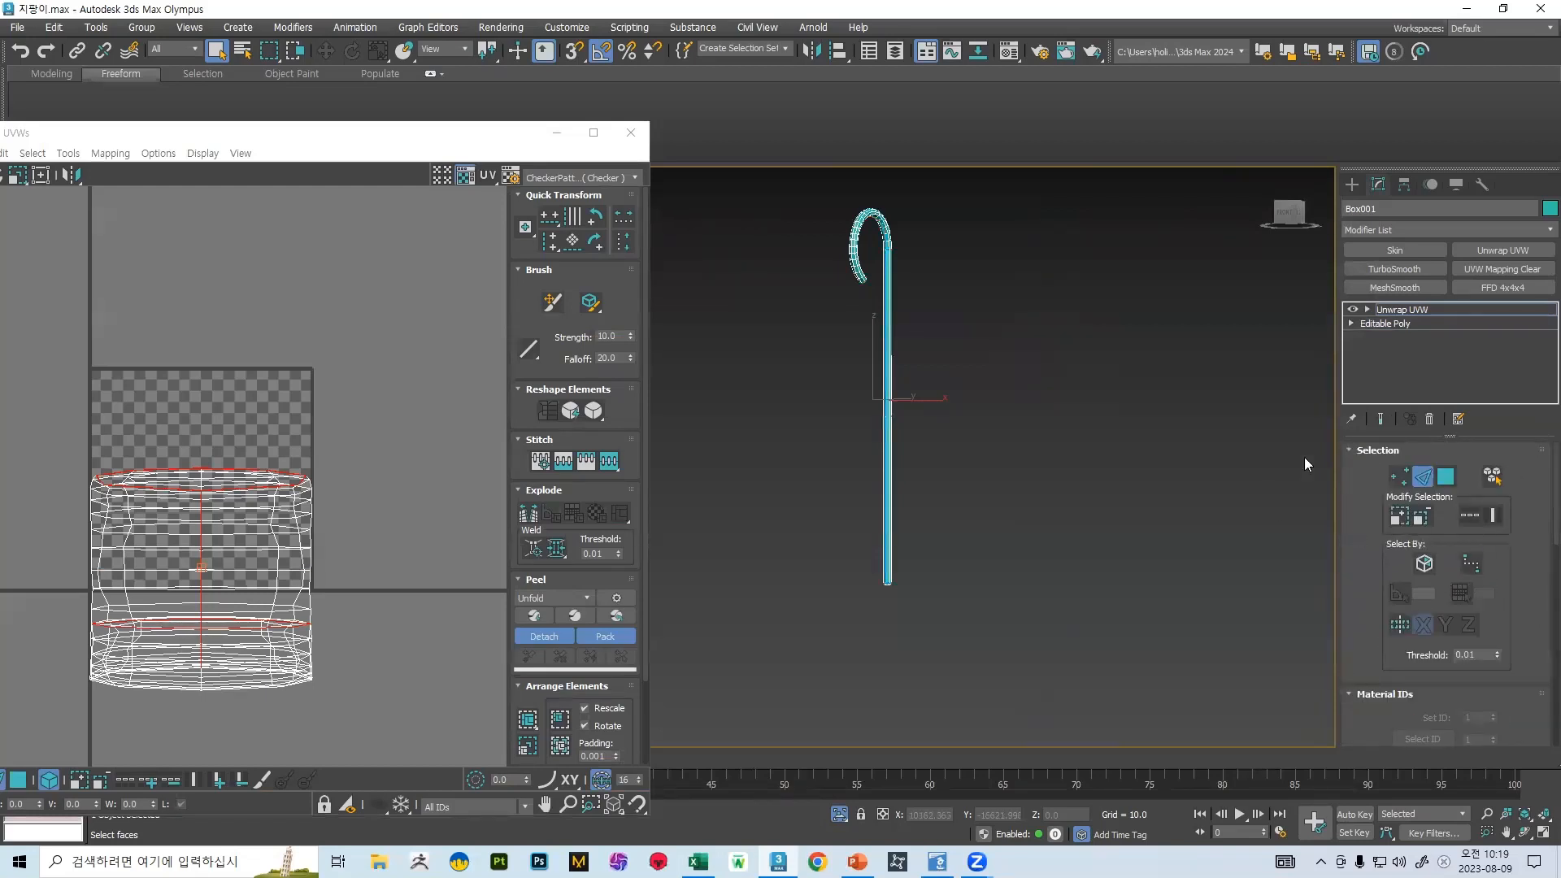
# - Switch to polygon level, select all of the cane's faces, and unfold them with Quick Peel
pyautogui.press('3')
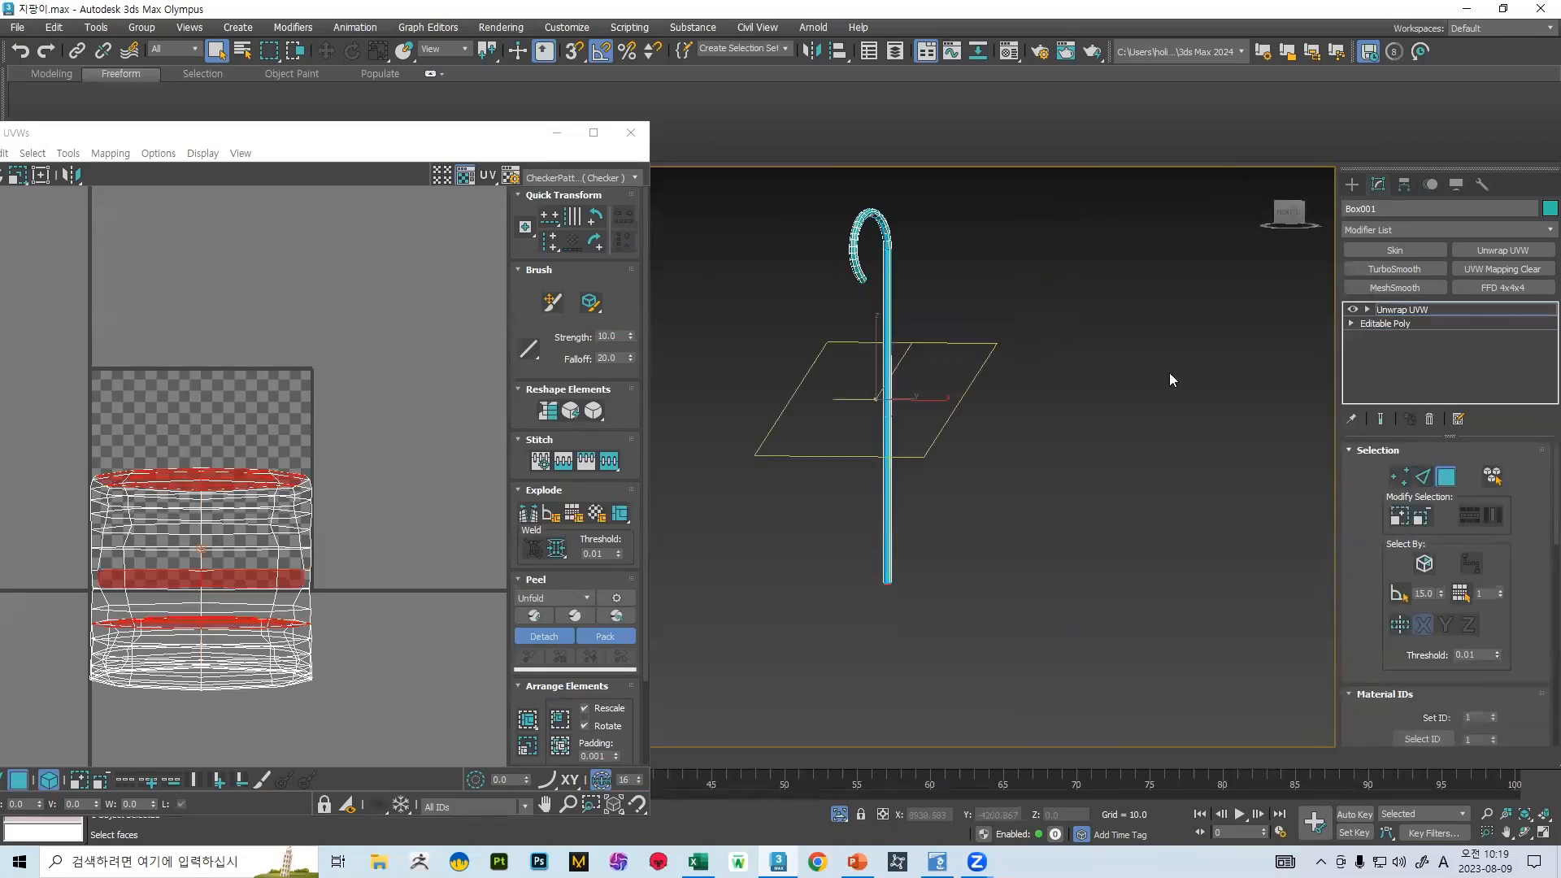
pyautogui.moveTo(767, 191); pyautogui.dragTo(1111, 685)
pyautogui.scroll(-3, 418, 621)
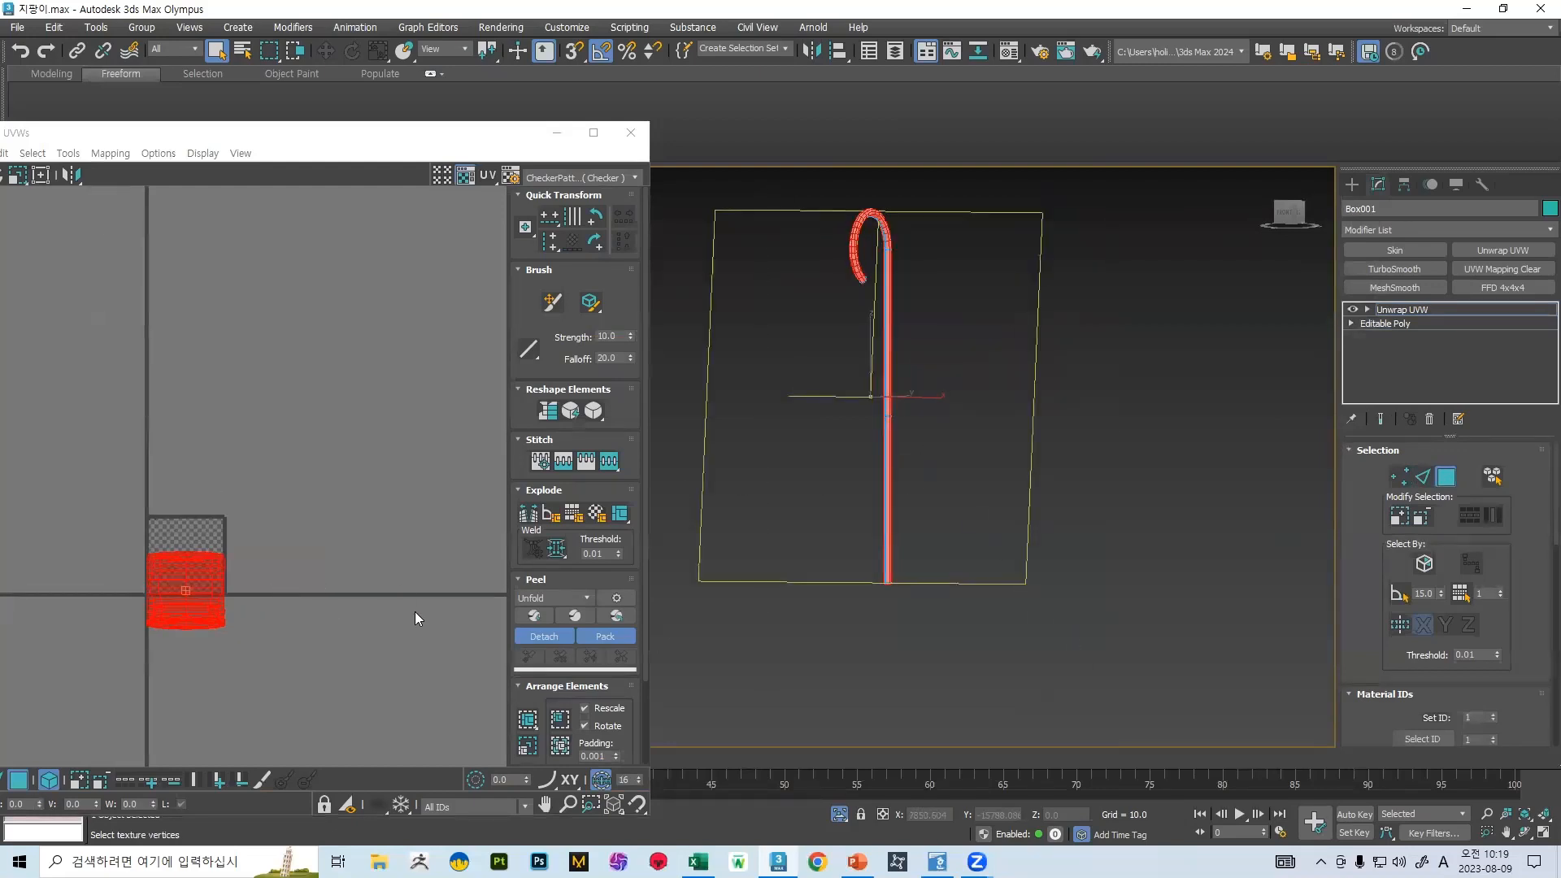
pyautogui.scroll(-2, 532, 550)
pyautogui.click(533, 544)
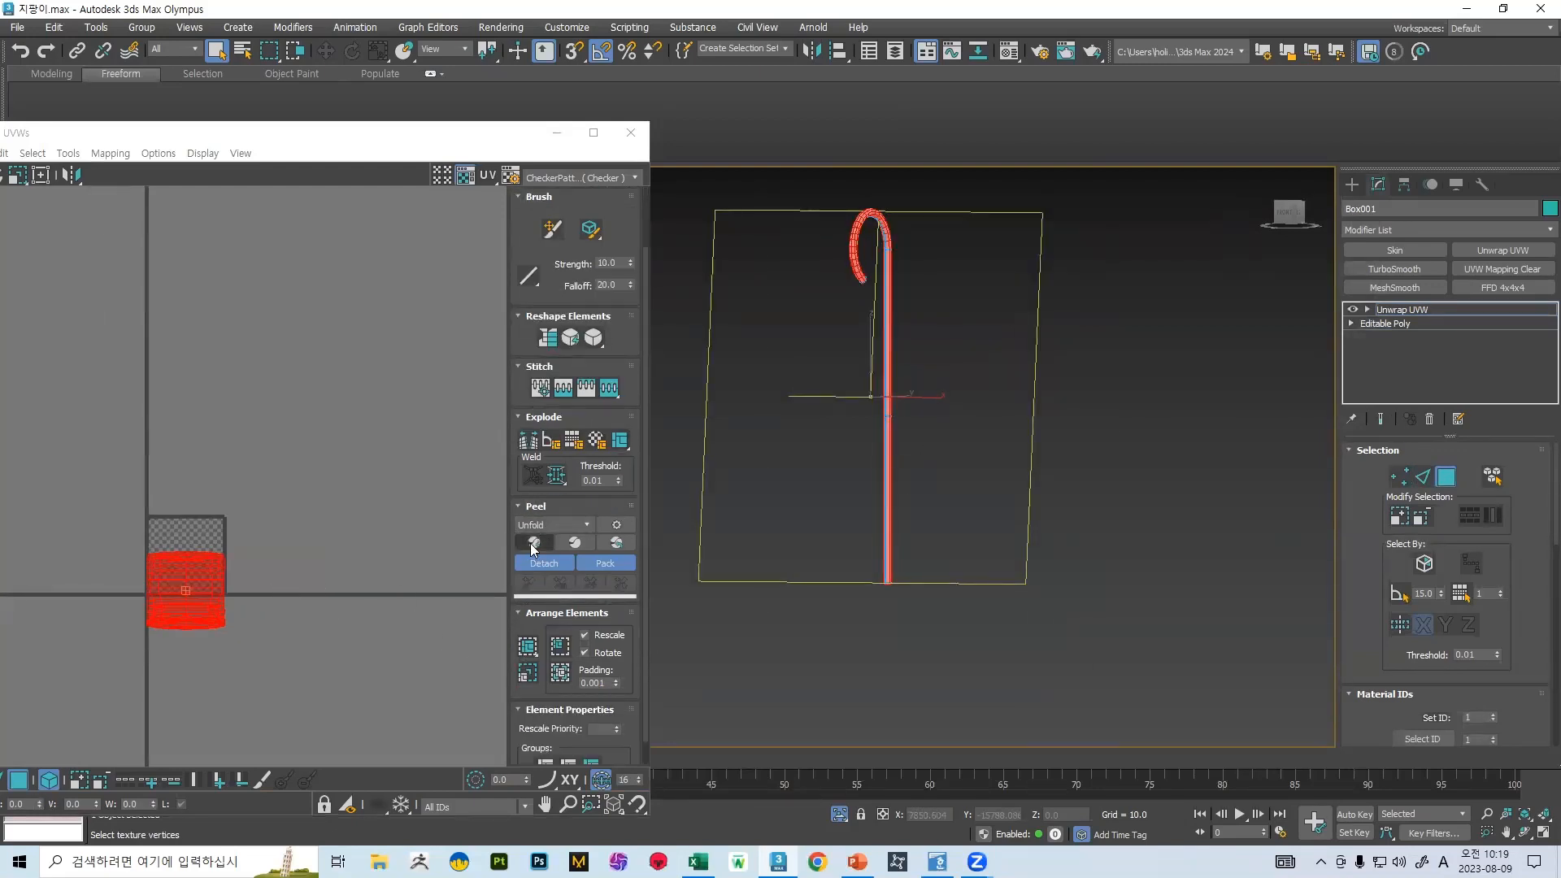
pyautogui.scroll(5, 141, 556)
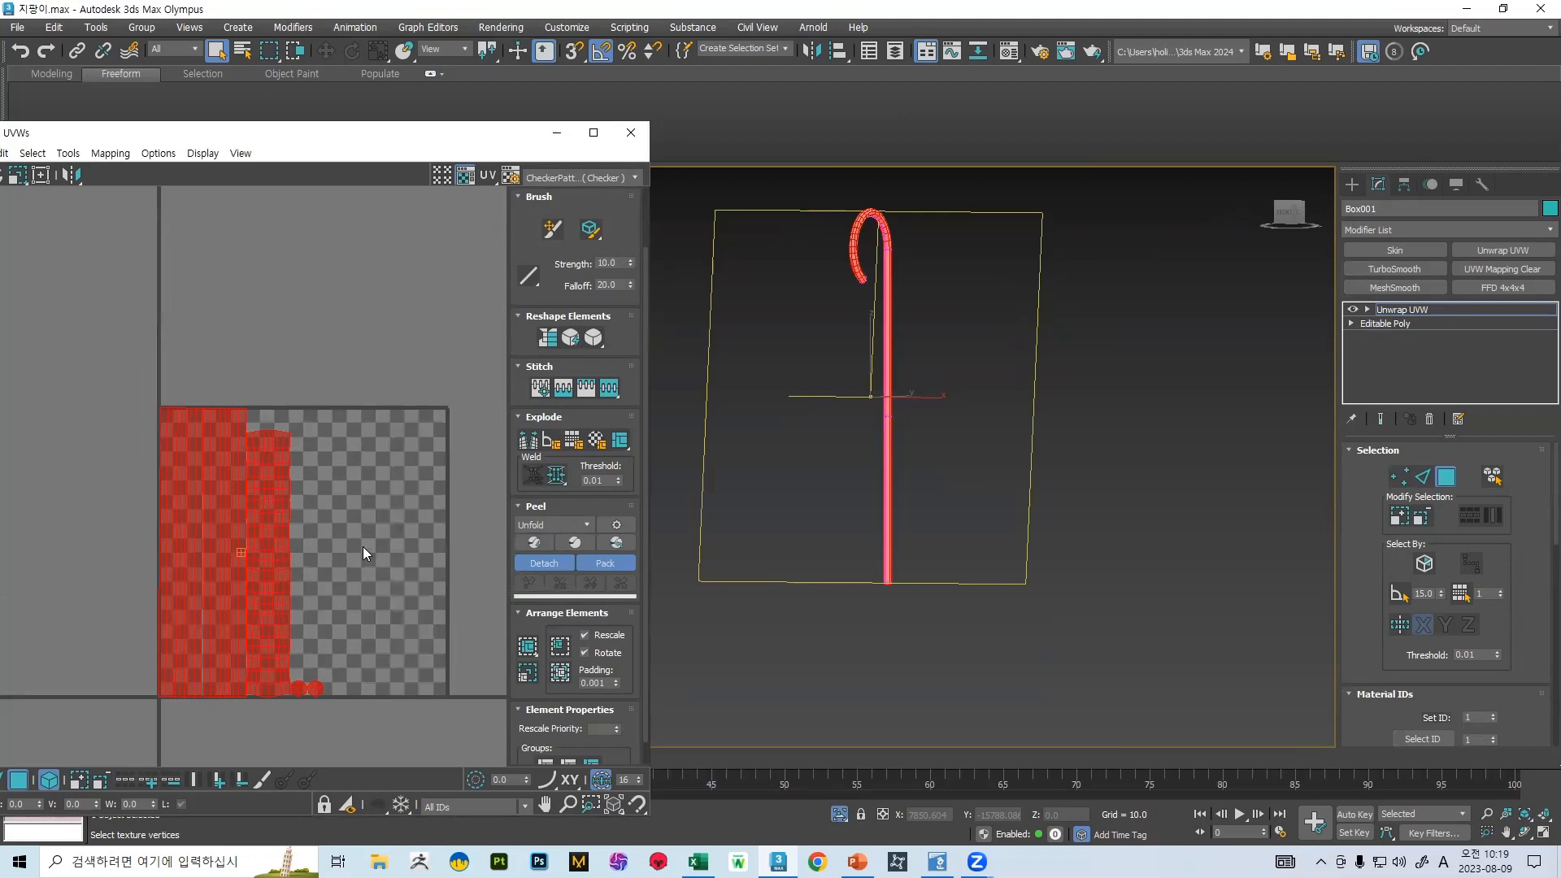
# - Straighten the shaft and handle UV shells without the two round caps, and clear the selection
pyautogui.click(547, 340)
pyautogui.moveTo(286, 627); pyautogui.dragTo(353, 566, button='middle')
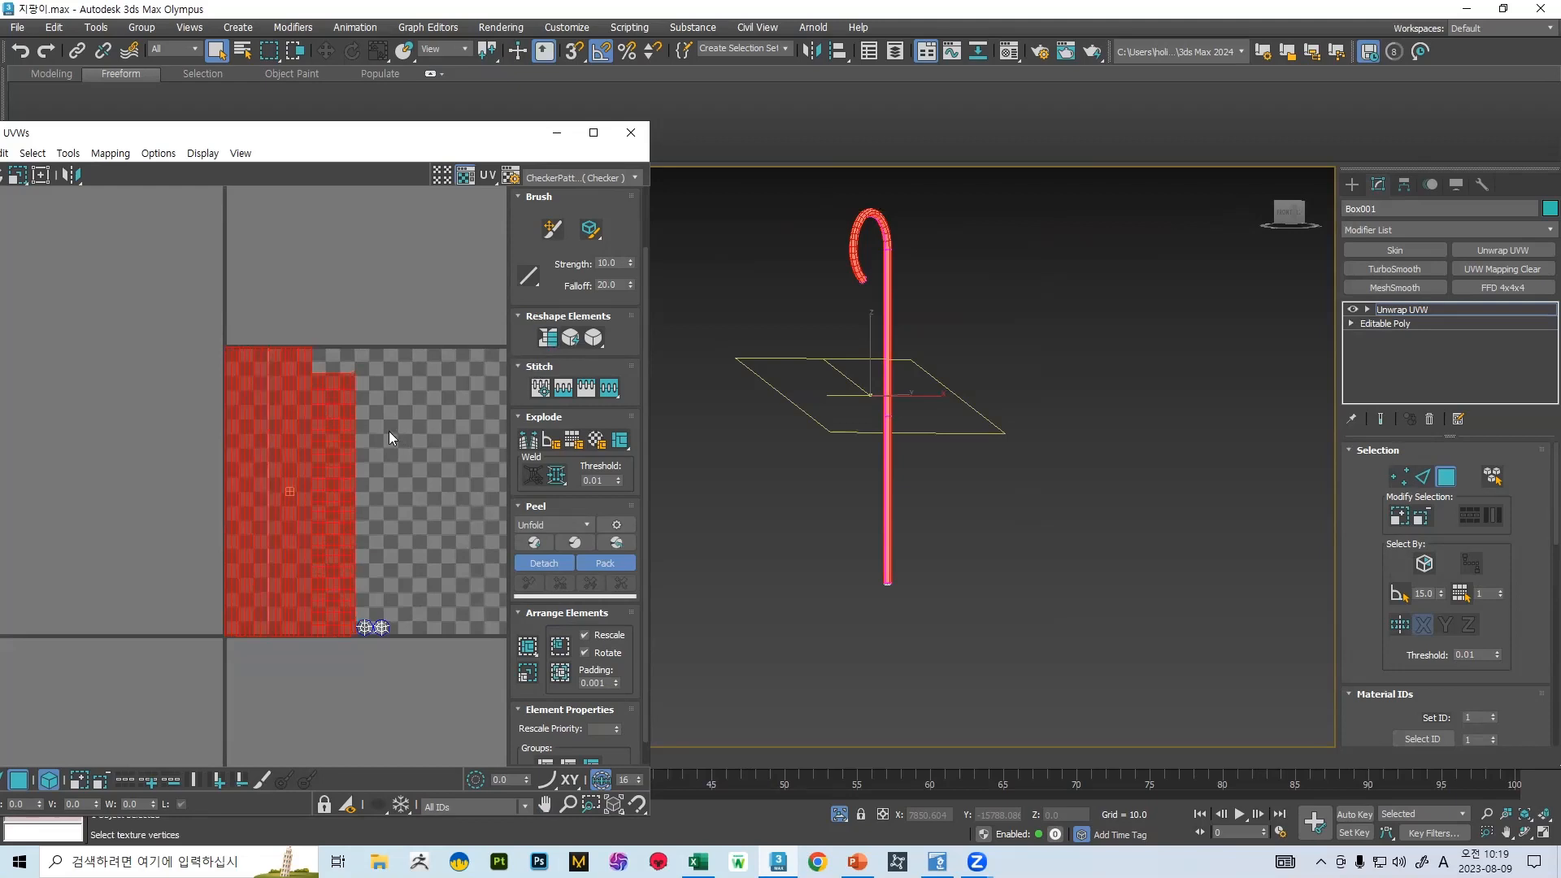
pyautogui.scroll(3, 389, 431)
pyautogui.click(421, 374)
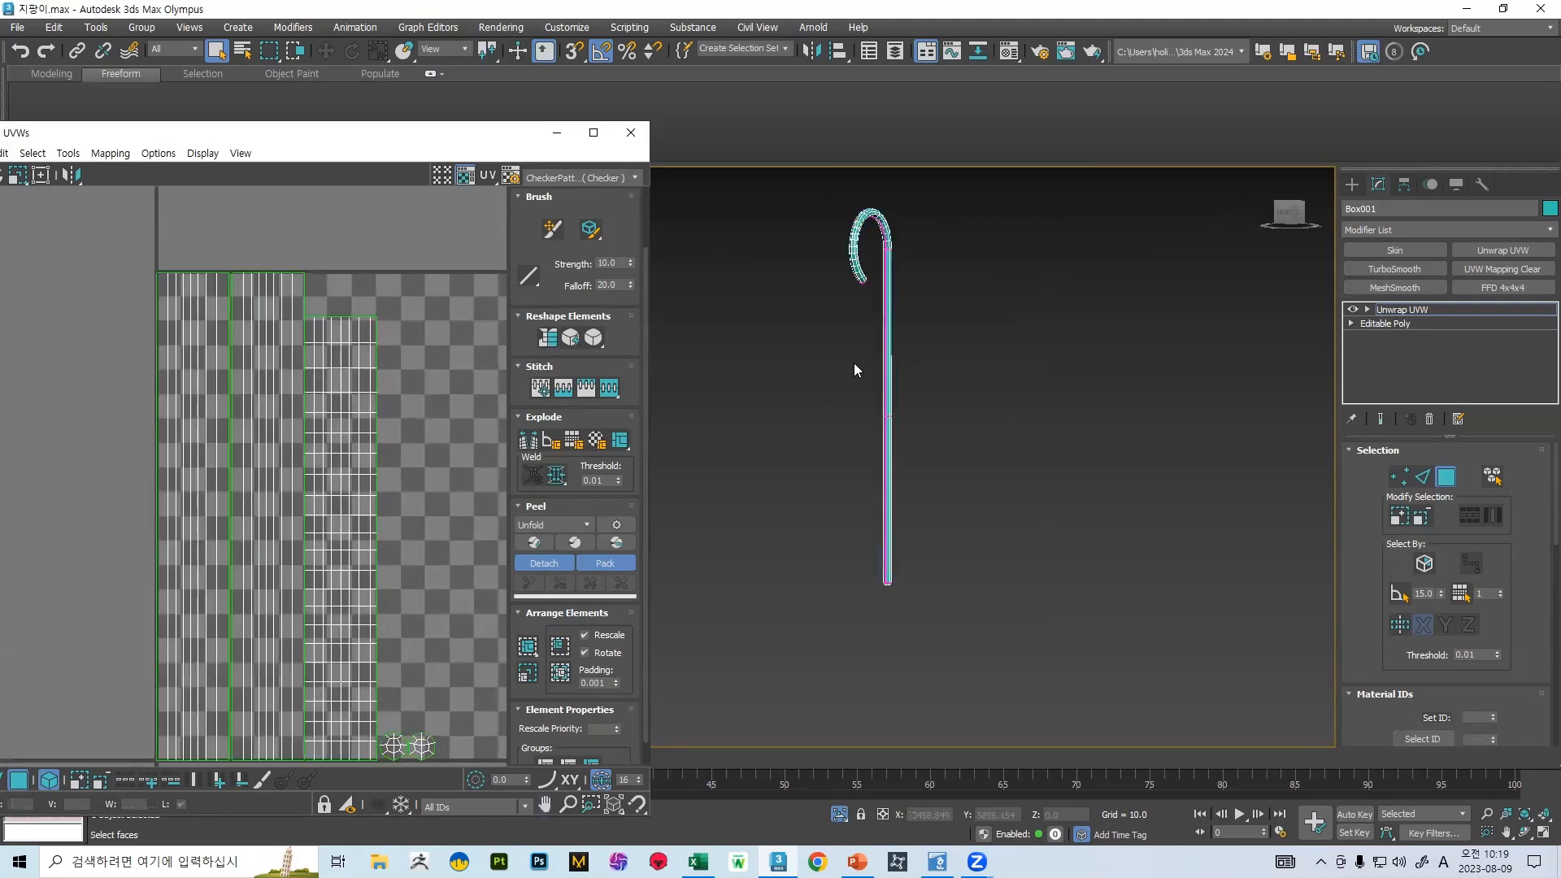
# - Examine how the straightened UV strips correspond to the cane's handle and shaft
pyautogui.scroll(5, 862, 358)
pyautogui.moveTo(411, 520); pyautogui.dragTo(435, 376, button='middle')
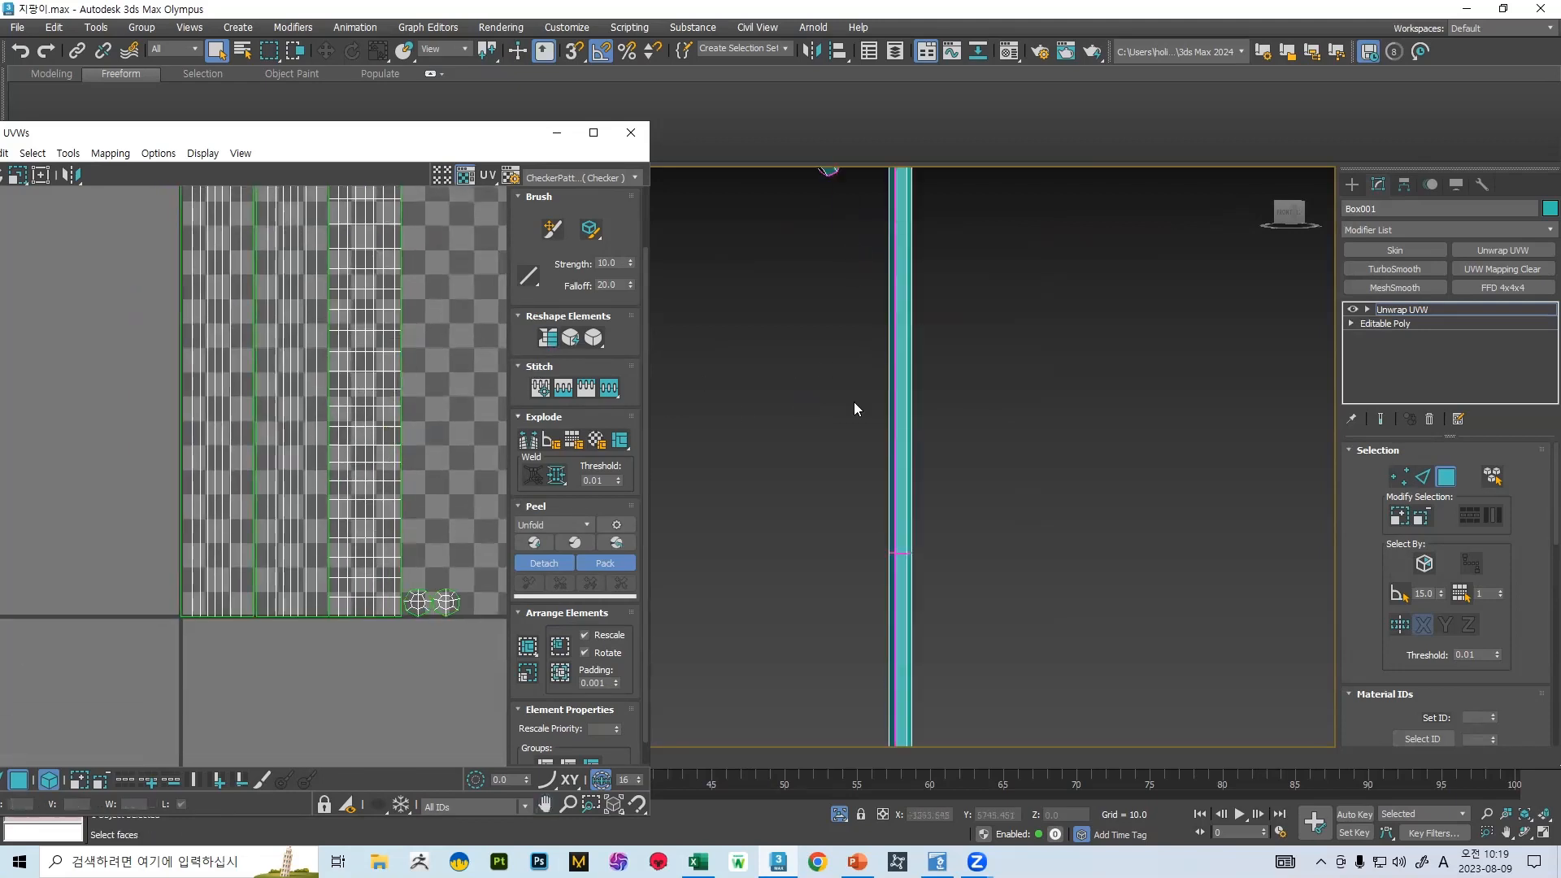
pyautogui.scroll(-5, 854, 402)
pyautogui.scroll(3, 860, 284)
pyautogui.moveTo(837, 553); pyautogui.dragTo(887, 334, button='middle')
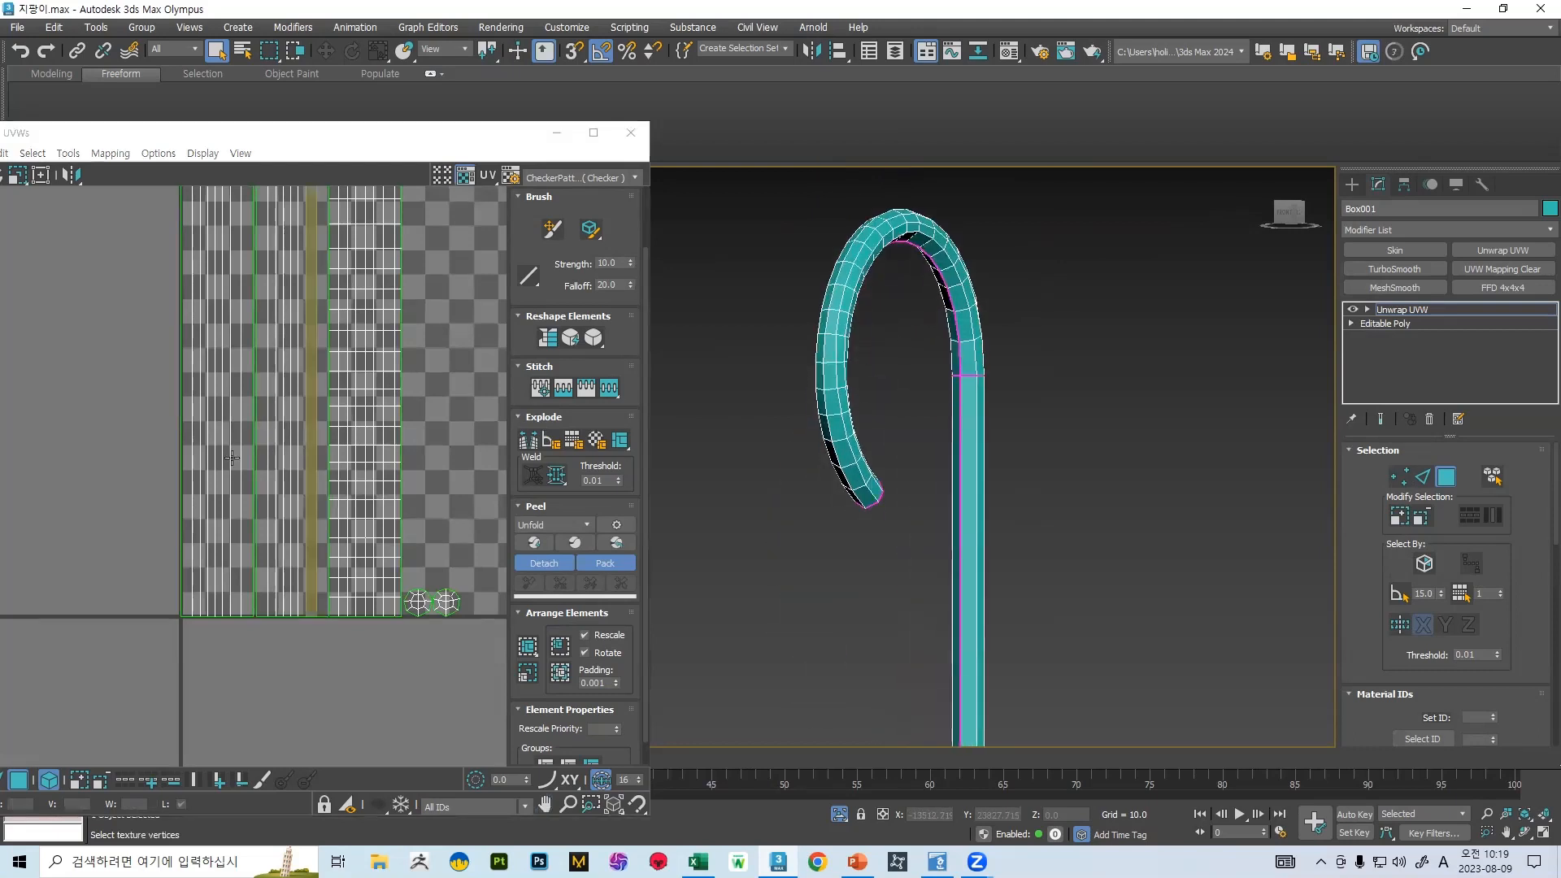
pyautogui.moveTo(325, 576); pyautogui.dragTo(276, 521, button='middle')
pyautogui.scroll(-3, 244, 361)
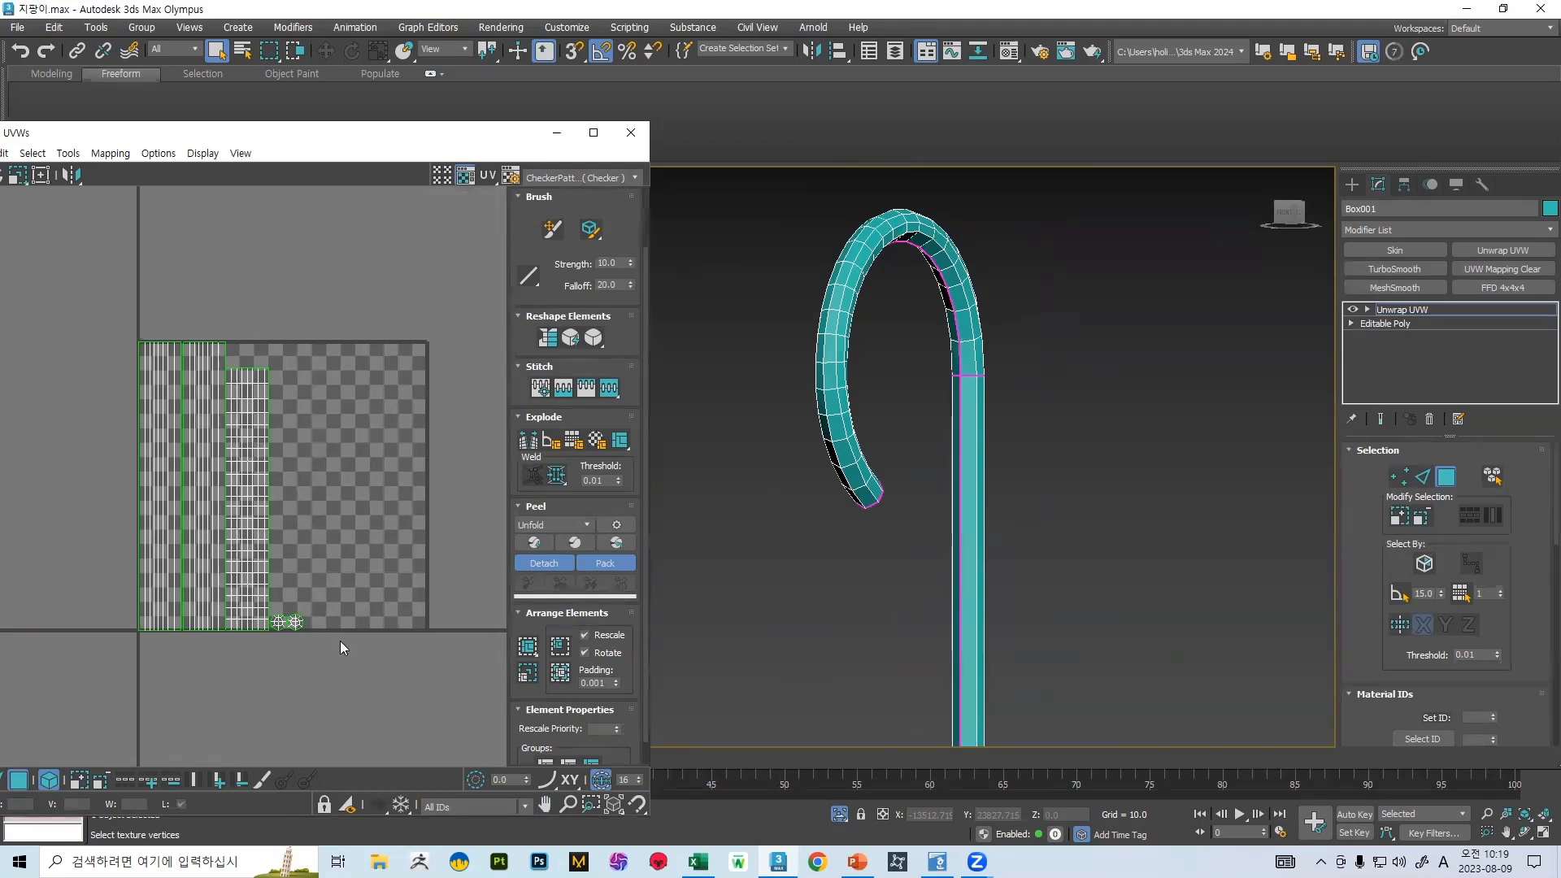
pyautogui.moveTo(340, 647); pyautogui.dragTo(127, 315)
pyautogui.moveTo(226, 315); pyautogui.dragTo(273, 292, button='middle')
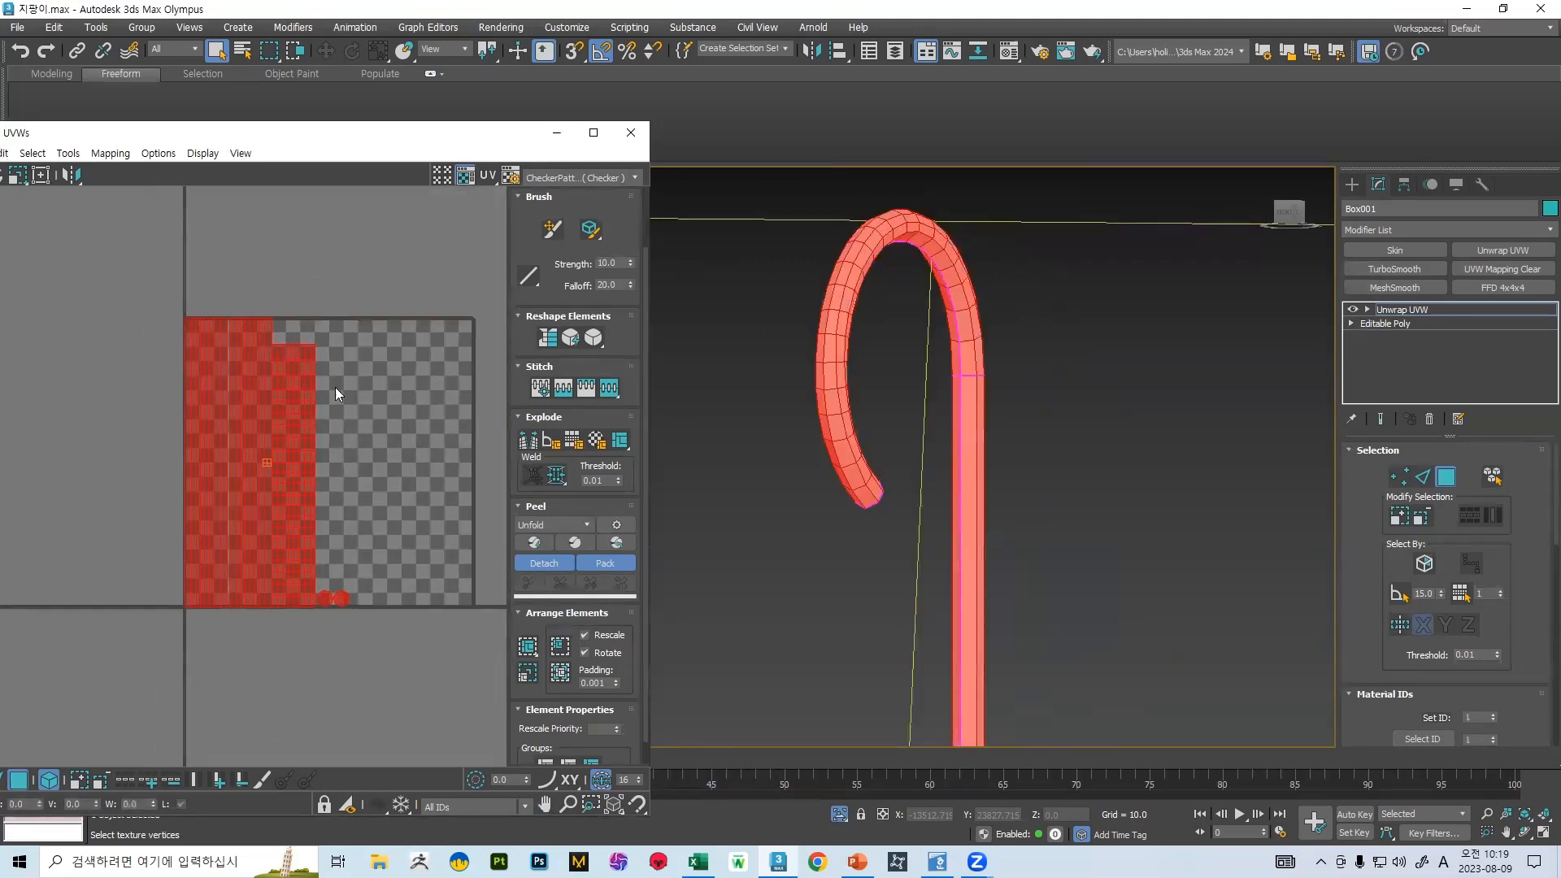
pyautogui.moveTo(328, 420); pyautogui.dragTo(280, 394, button='middle')
# - Enlarge the two round cap shells and move them away from the strips to the lower right corner of the UV tile
pyautogui.click(276, 529)
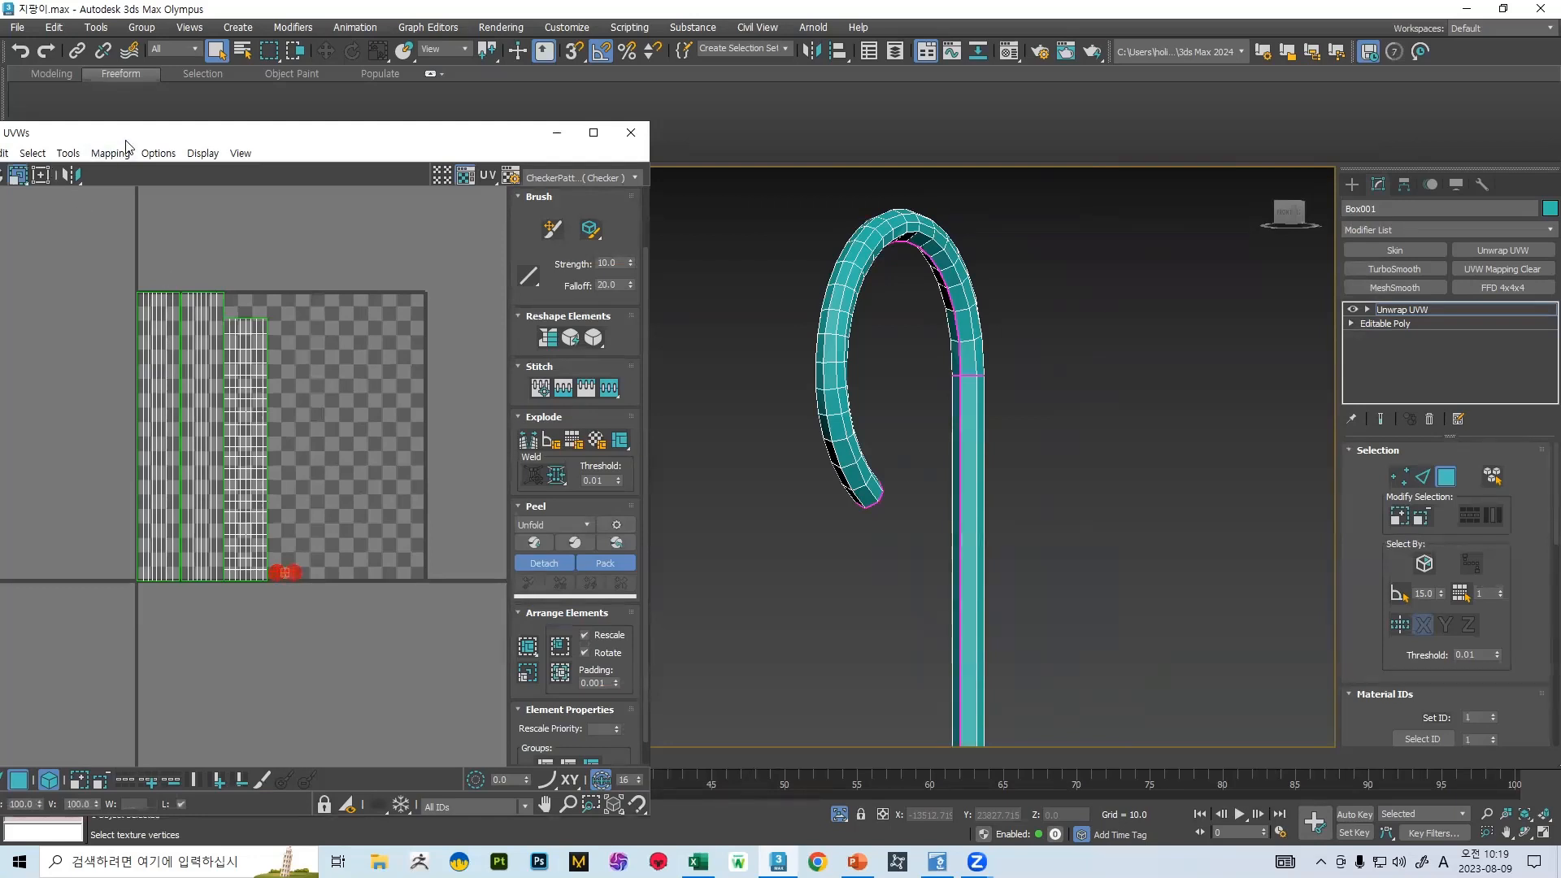
pyautogui.moveTo(126, 143); pyautogui.dragTo(213, 145)
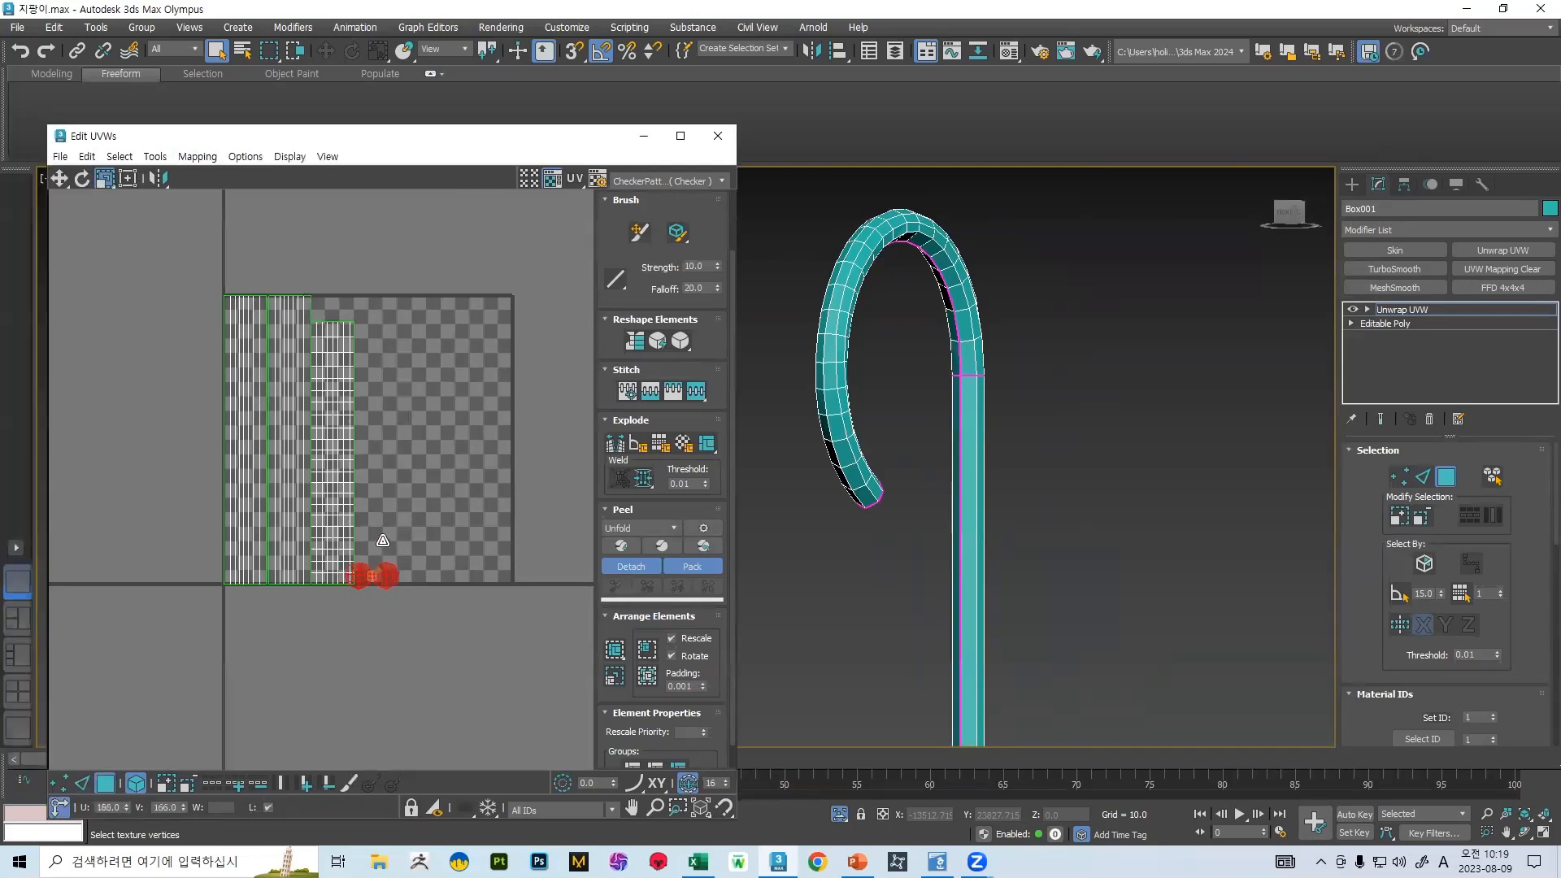
pyautogui.moveTo(383, 541); pyautogui.dragTo(383, 474)
pyautogui.press('w')
pyautogui.moveTo(393, 569); pyautogui.dragTo(468, 545)
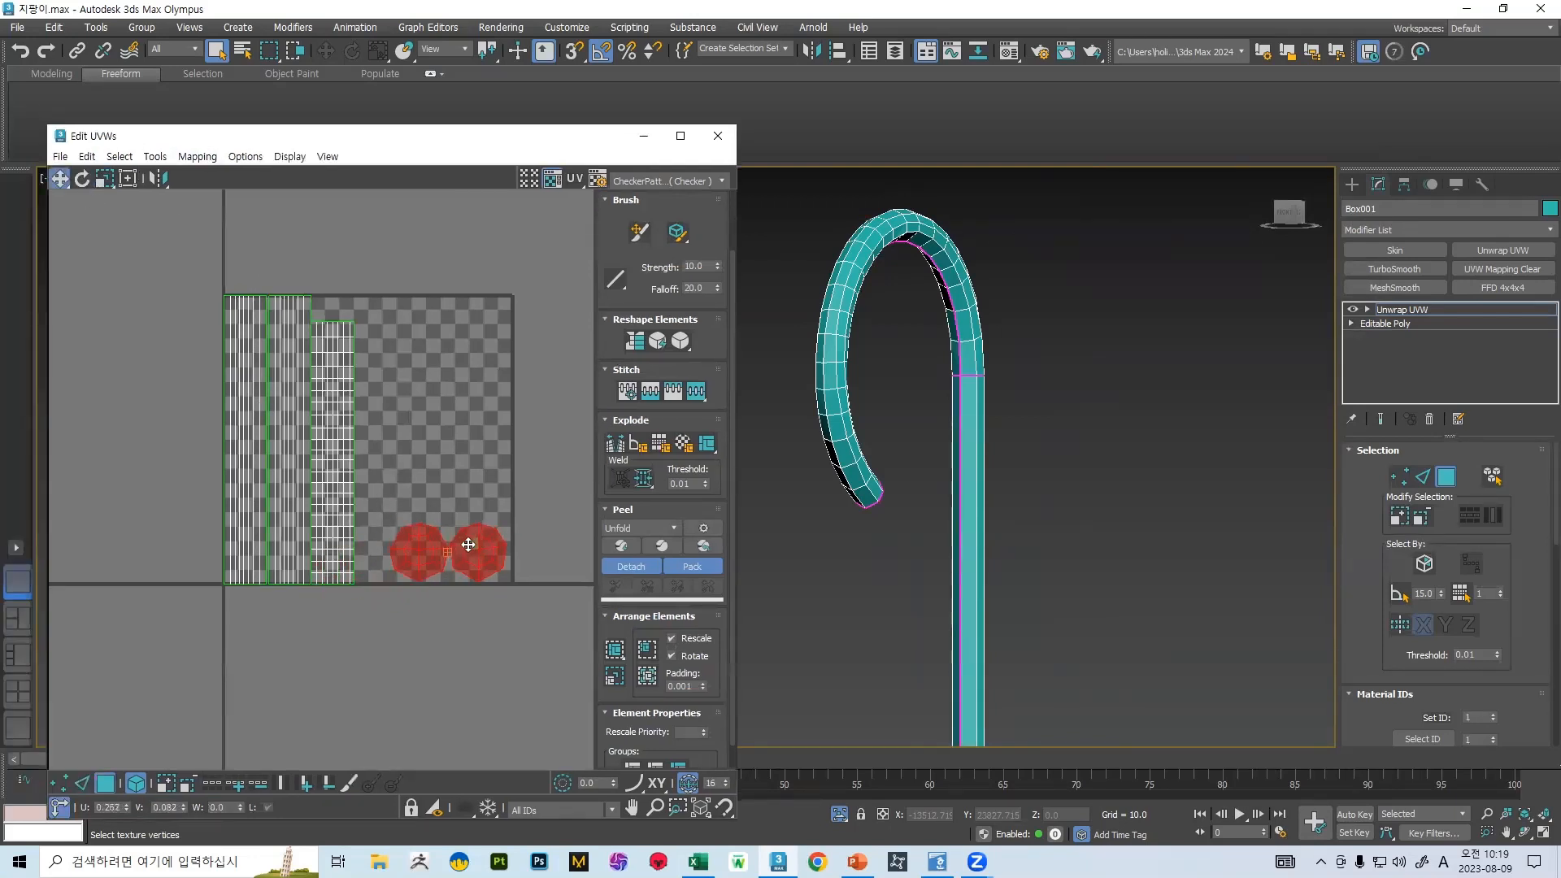
# - Select the three long UV strips and widen them with a horizontal-only scale, keeping their height
pyautogui.moveTo(162, 250); pyautogui.dragTo(361, 649)
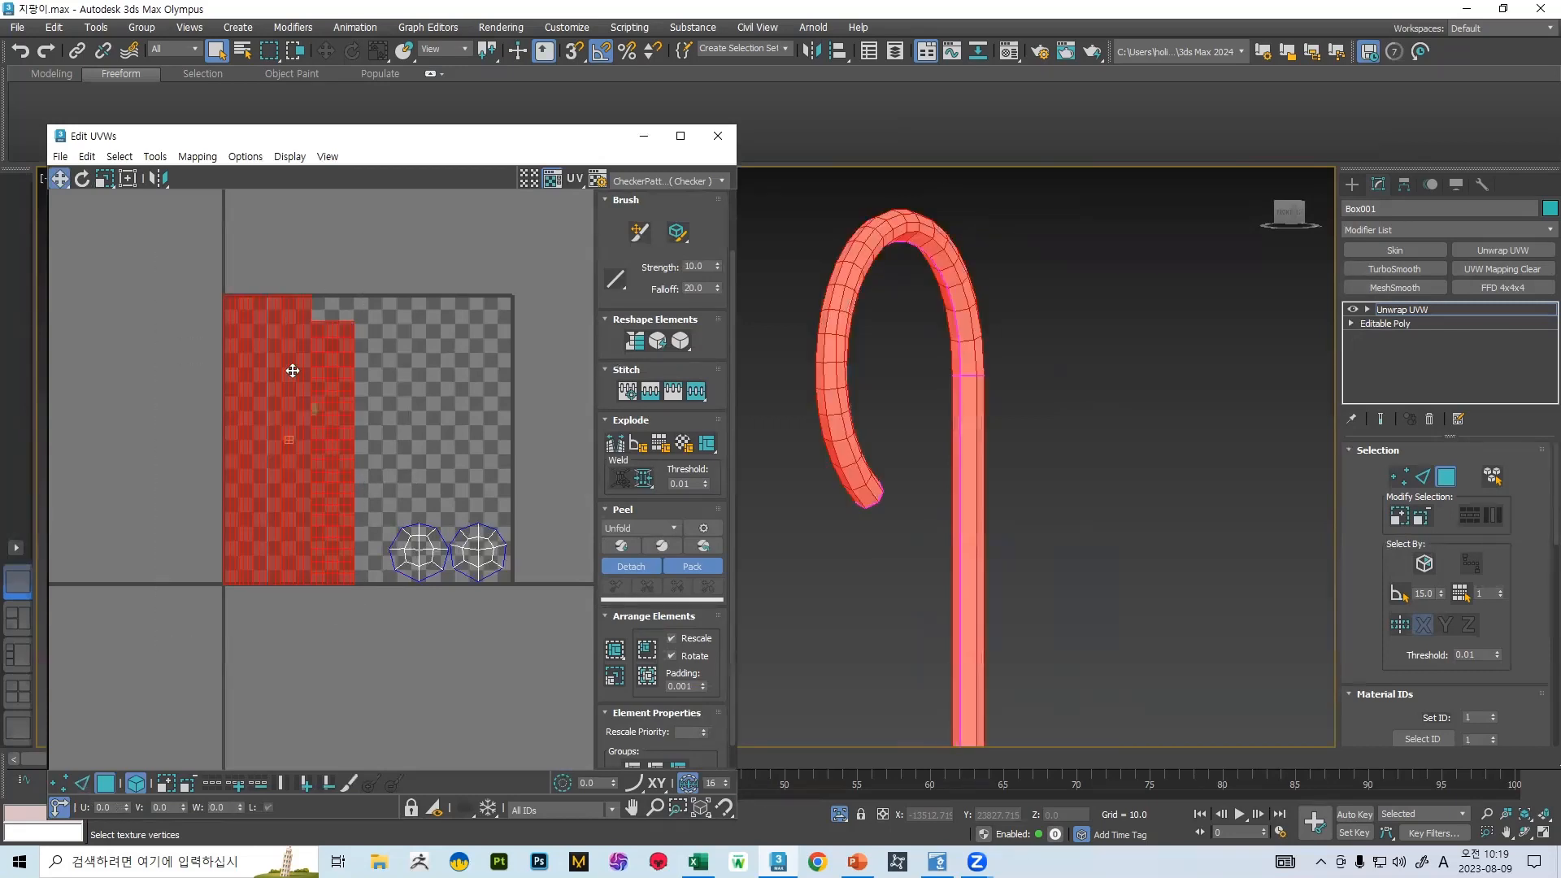
pyautogui.press('r')
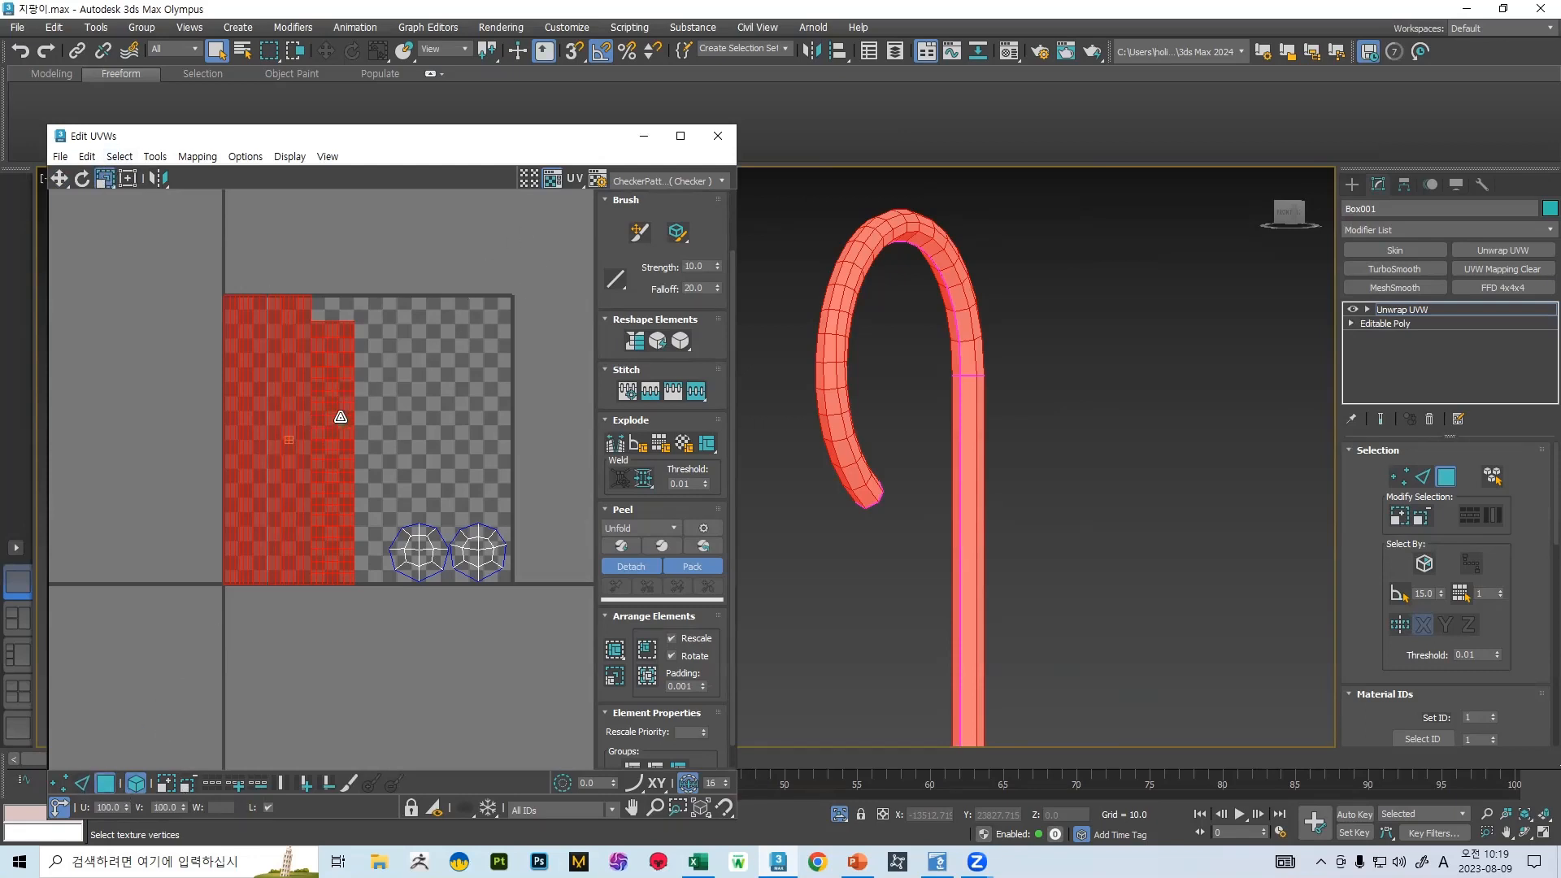
pyautogui.moveTo(339, 418); pyautogui.dragTo(342, 401)
pyautogui.hotkey('ctrl', 'z')
pyautogui.moveTo(101, 178); pyautogui.dragTo(112, 208)
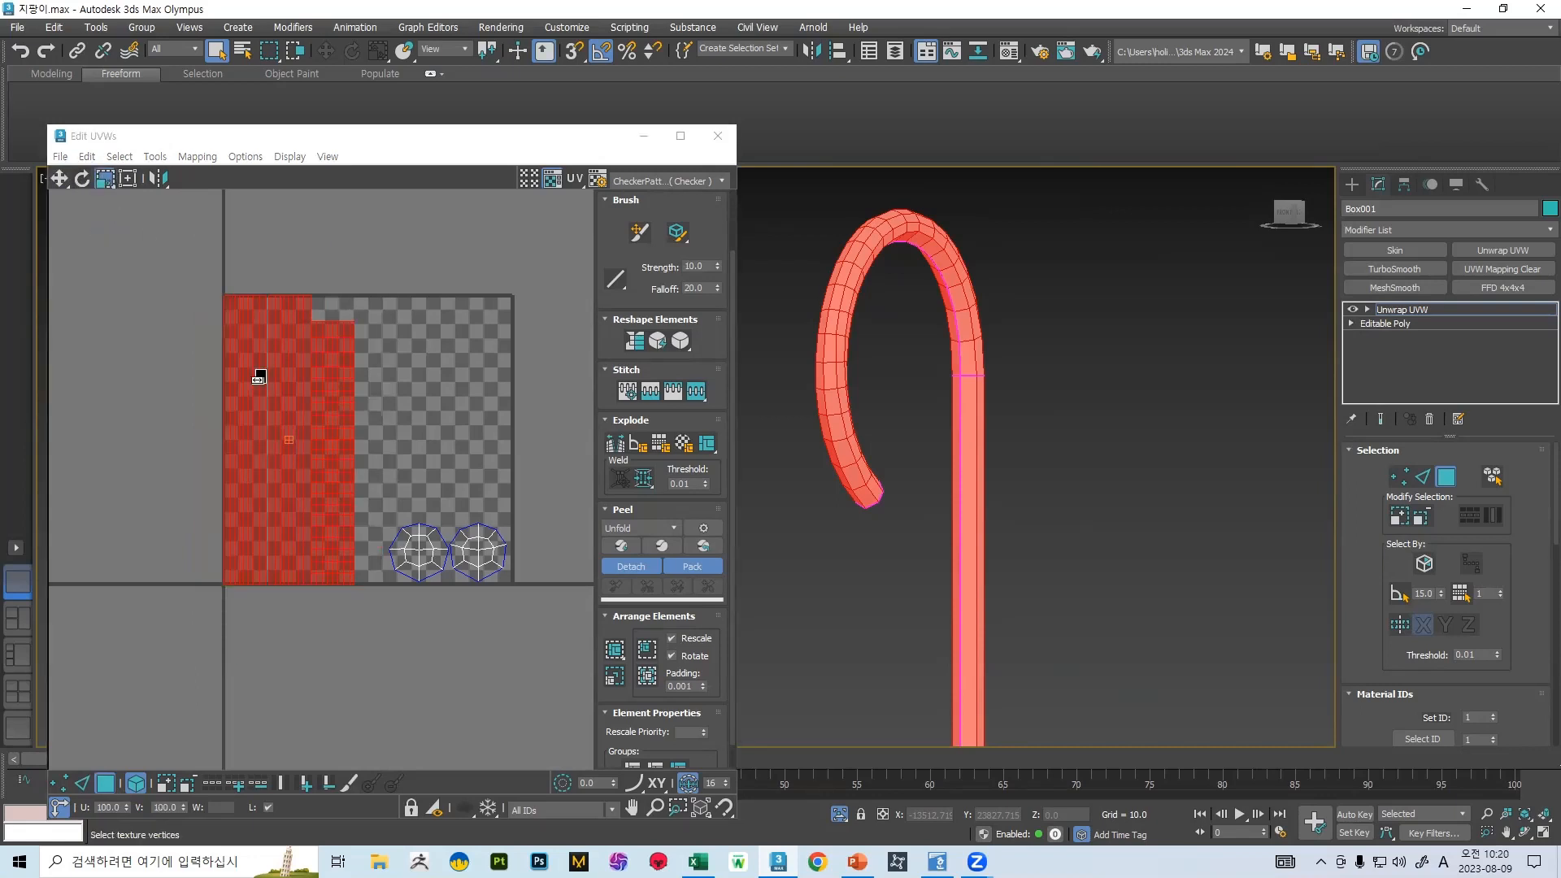
pyautogui.moveTo(306, 434); pyautogui.dragTo(400, 649)
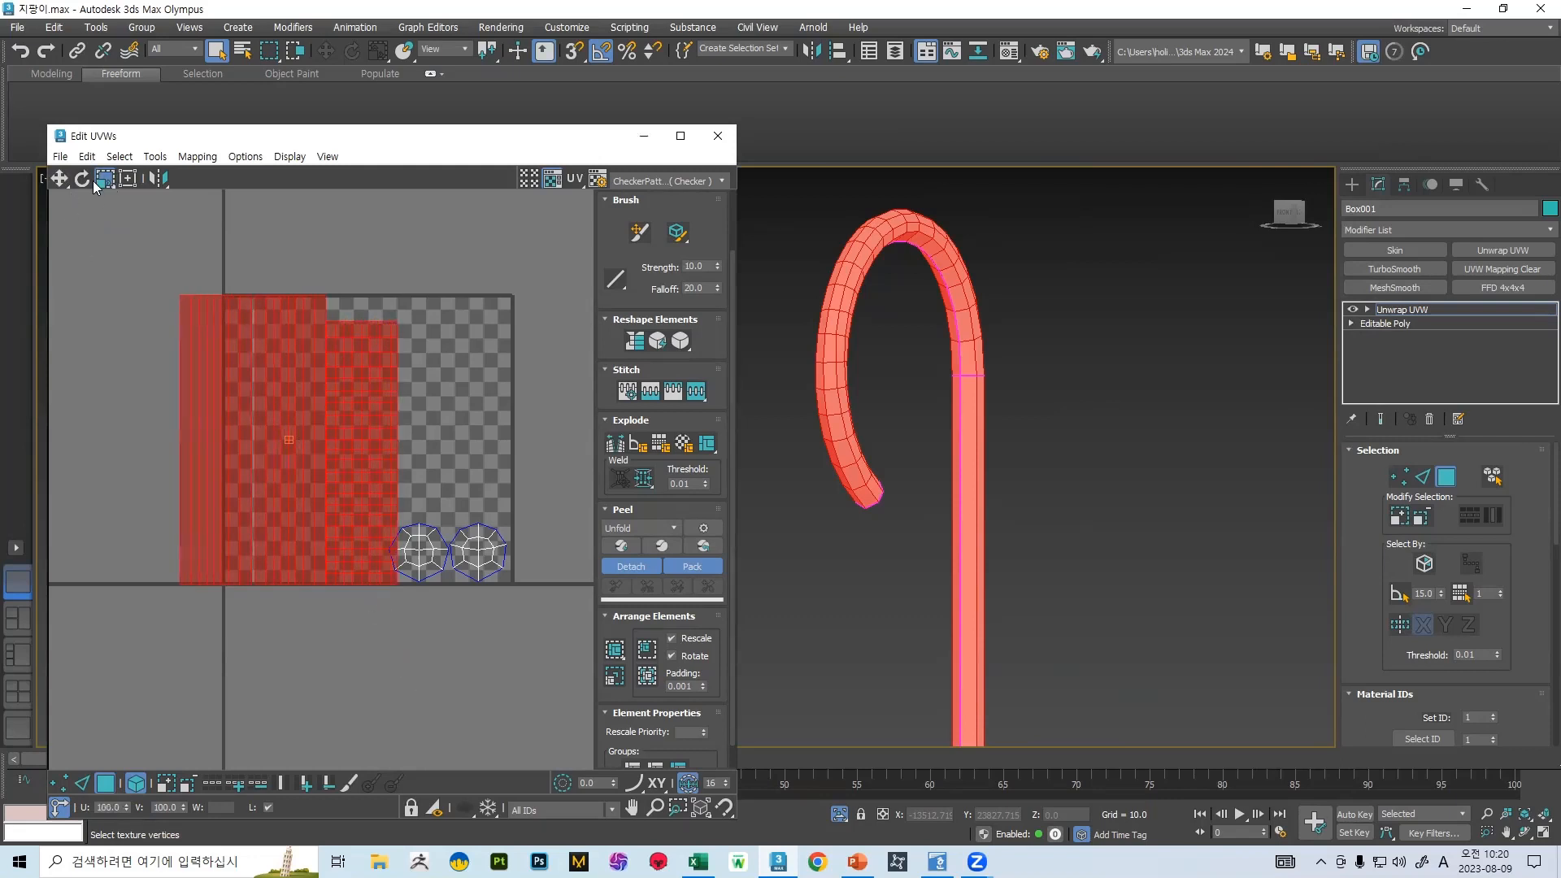
# - Pack the selected UV strips inside the tile with Rescale and Rotate turned off
pyautogui.press('w')
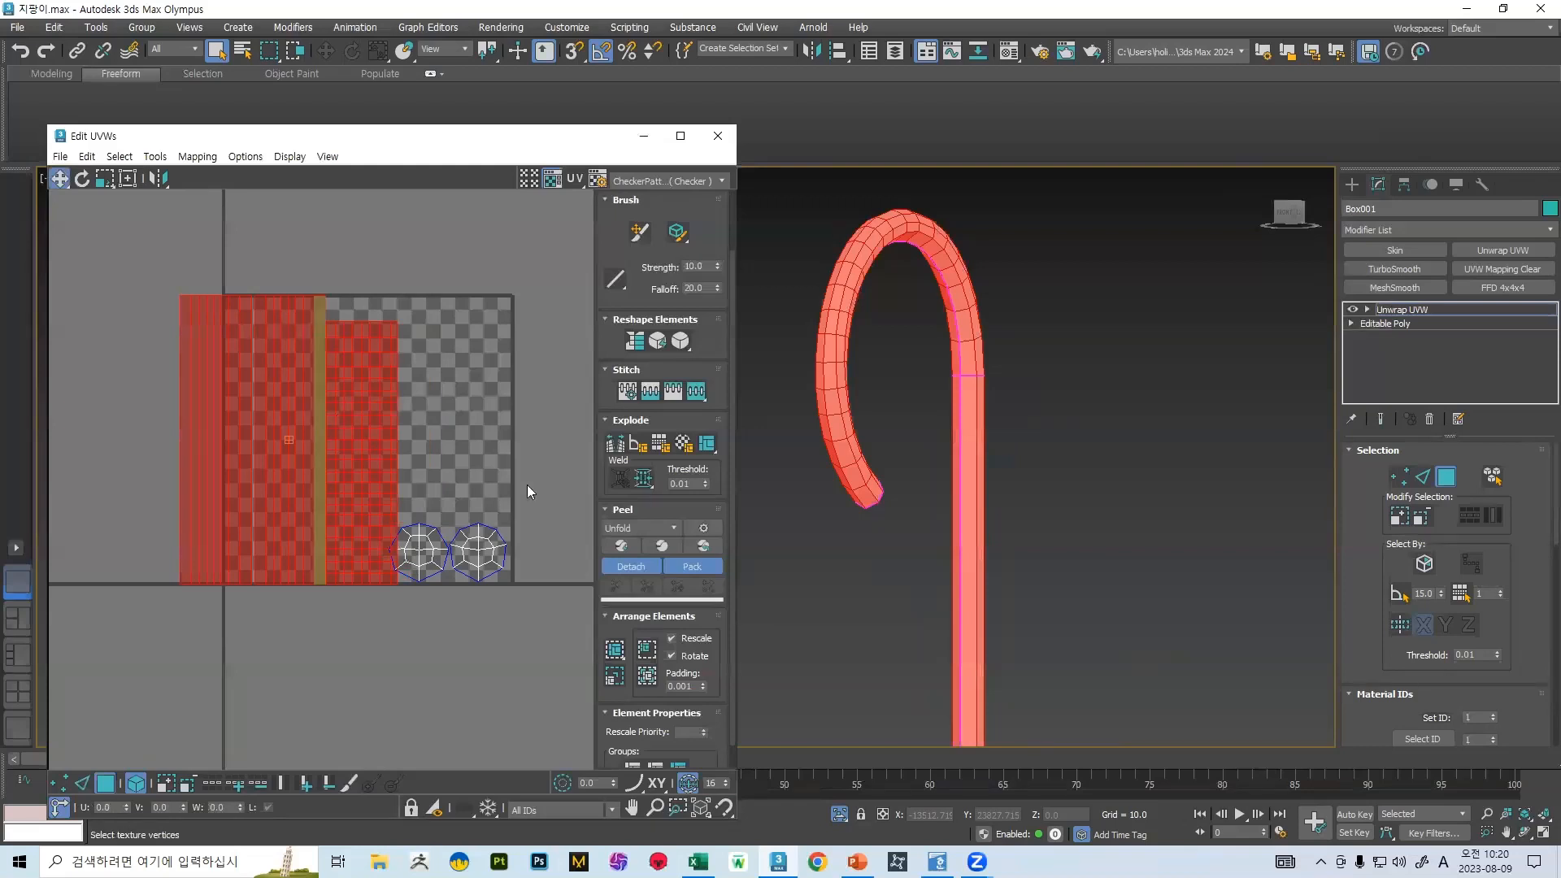
pyautogui.click(672, 640)
pyautogui.click(615, 649)
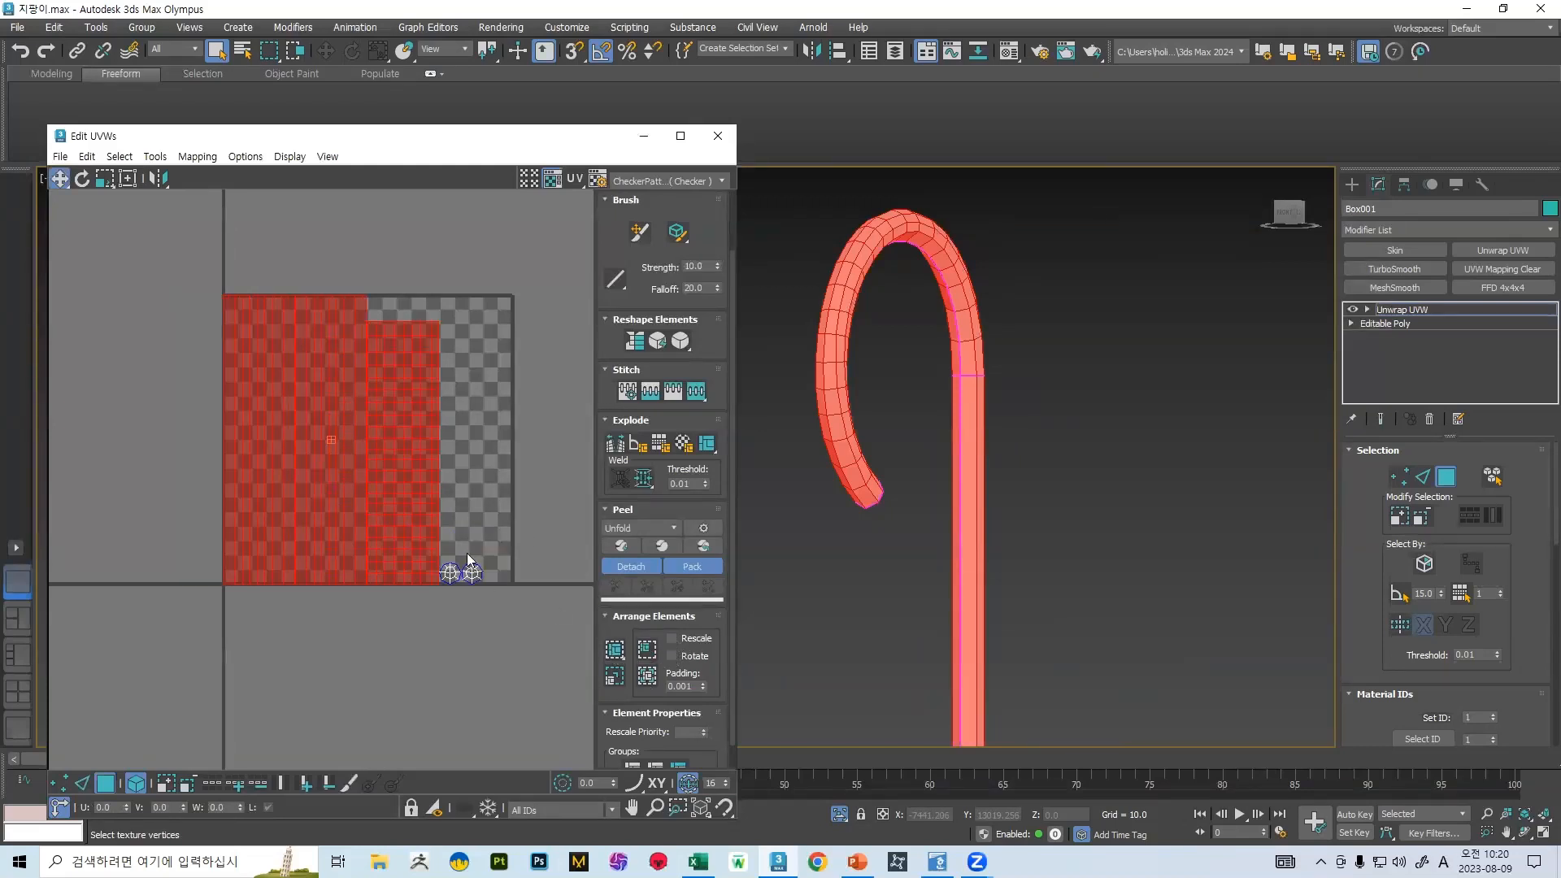
# - Widen the three selected strips horizontally once more and repack them inside the tile
pyautogui.scroll(2, 405, 329)
pyautogui.scroll(-1, 405, 321)
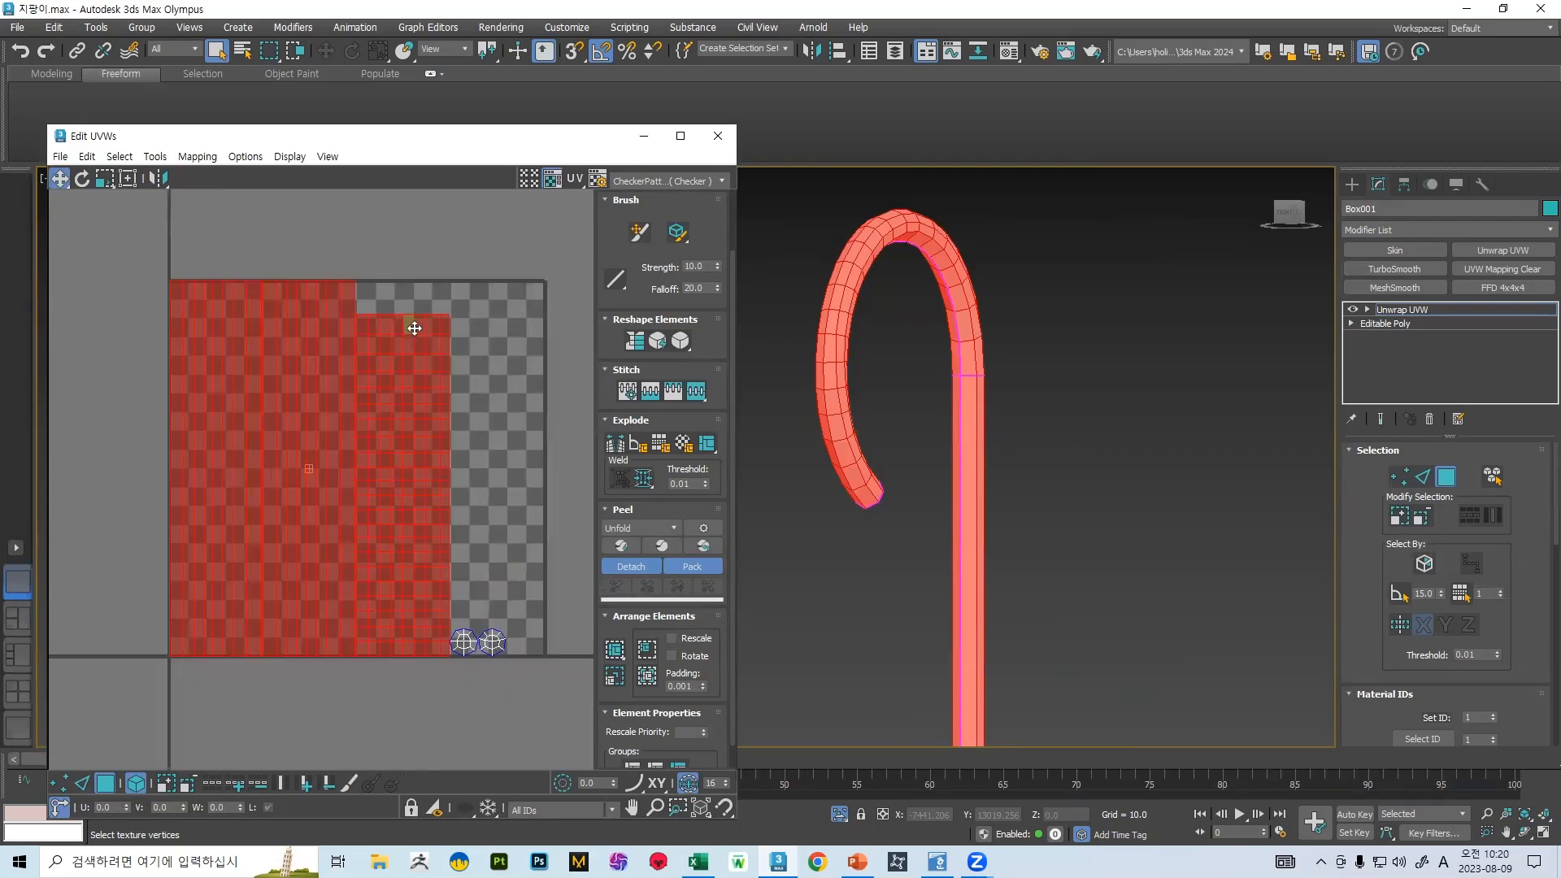
pyautogui.moveTo(415, 440); pyautogui.dragTo(475, 367)
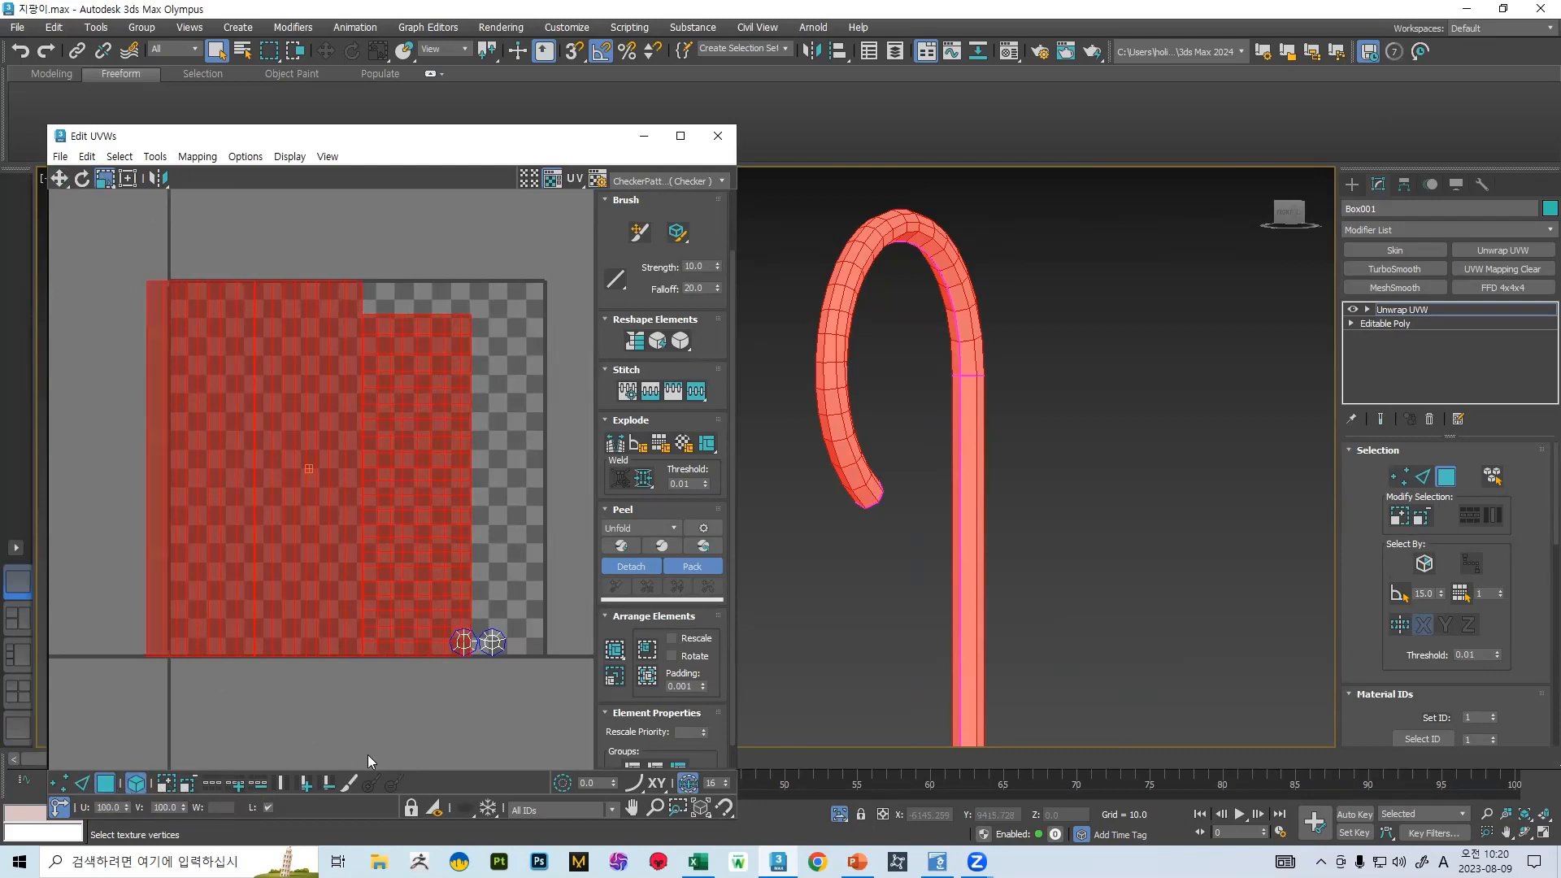
pyautogui.click(623, 650)
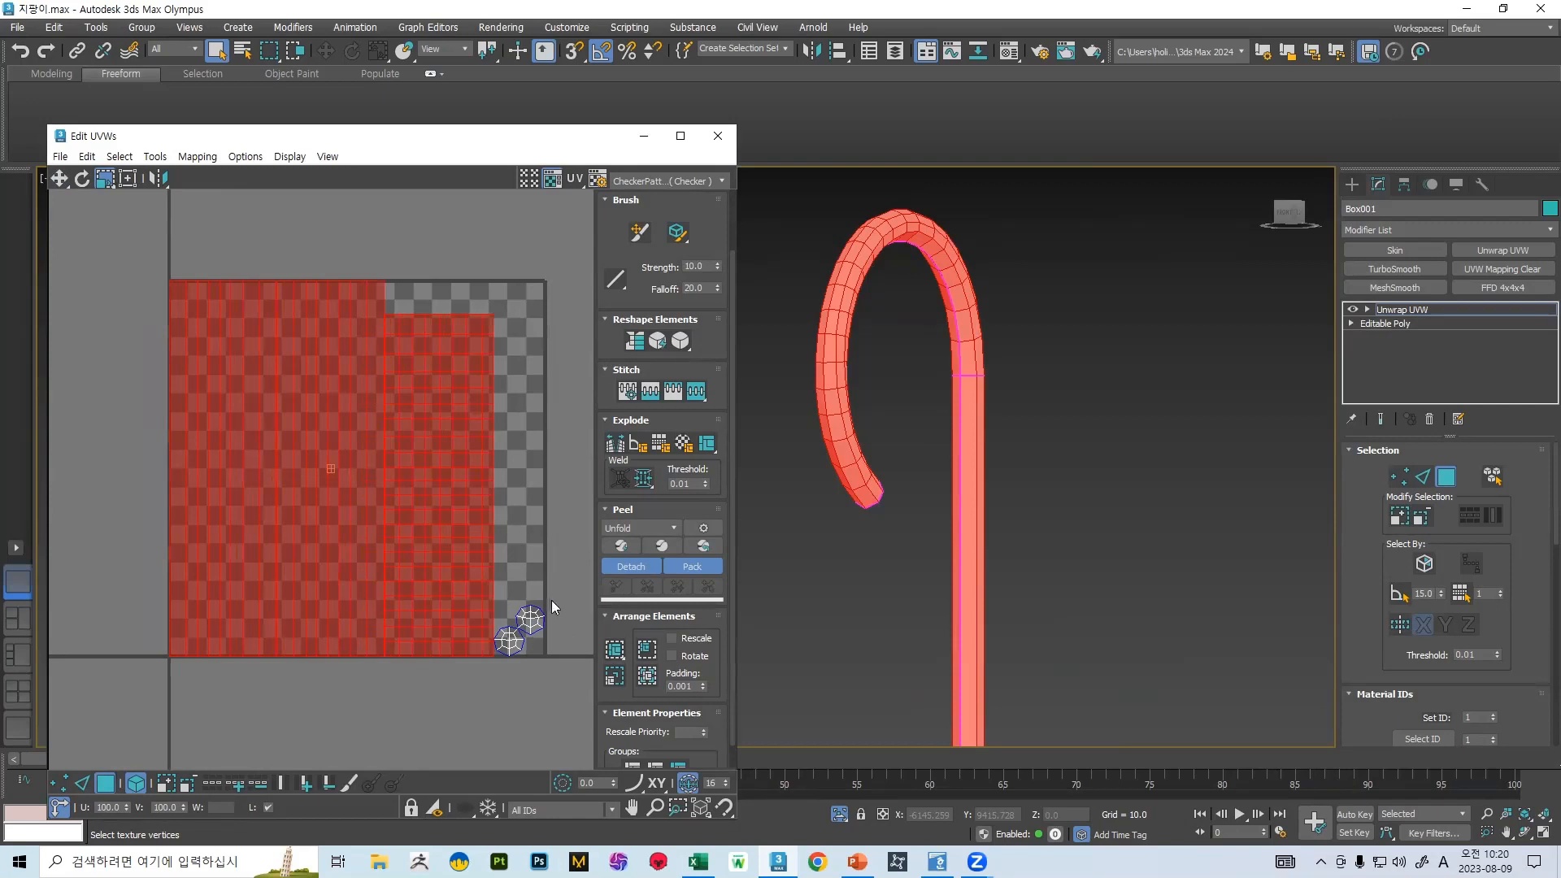
# - Stack the two round cap shells vertically in the free column beside the strips and scale them up uniformly to nearly its width
pyautogui.click(532, 624)
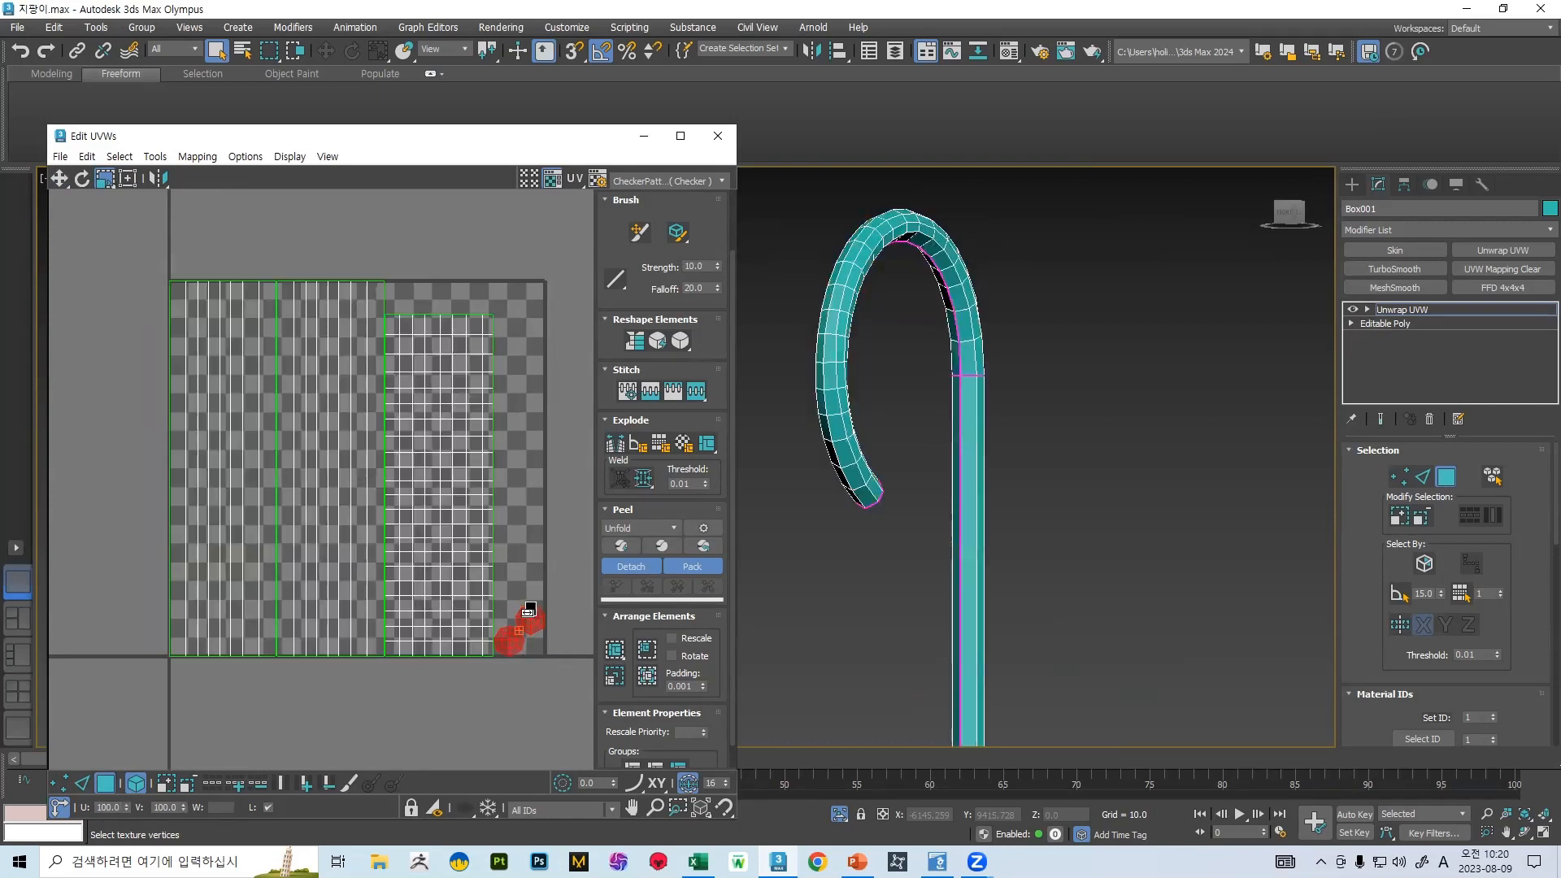
pyautogui.press('w')
pyautogui.moveTo(531, 615); pyautogui.dragTo(521, 559)
pyautogui.click(556, 604)
pyautogui.click(512, 614)
pyautogui.keyDown('ctrl'); pyautogui.click(519, 559); pyautogui.keyUp('ctrl')
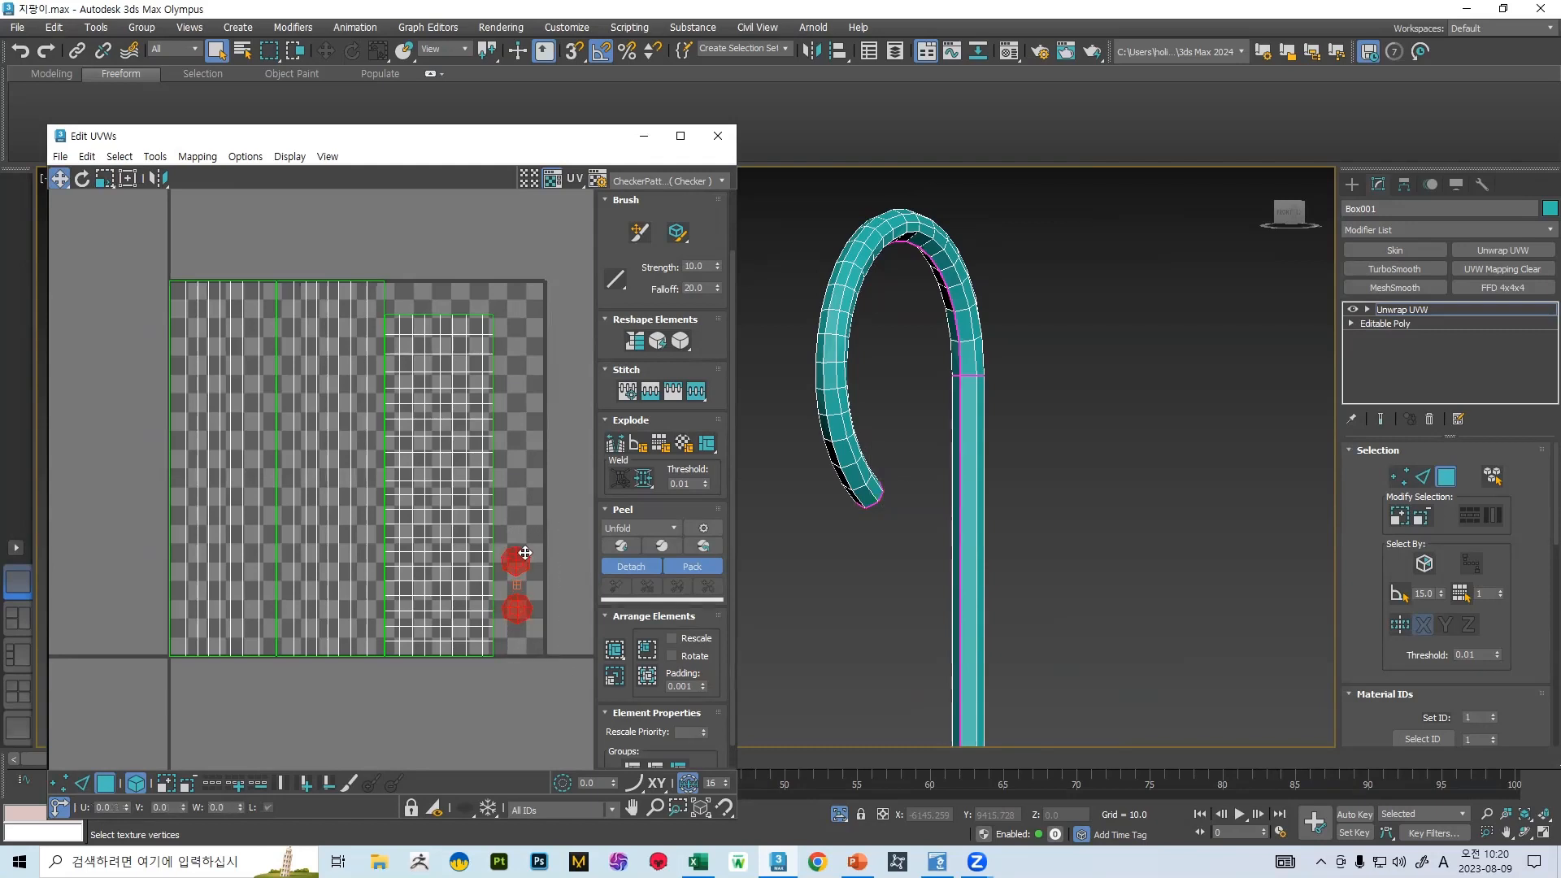
pyautogui.click(104, 180)
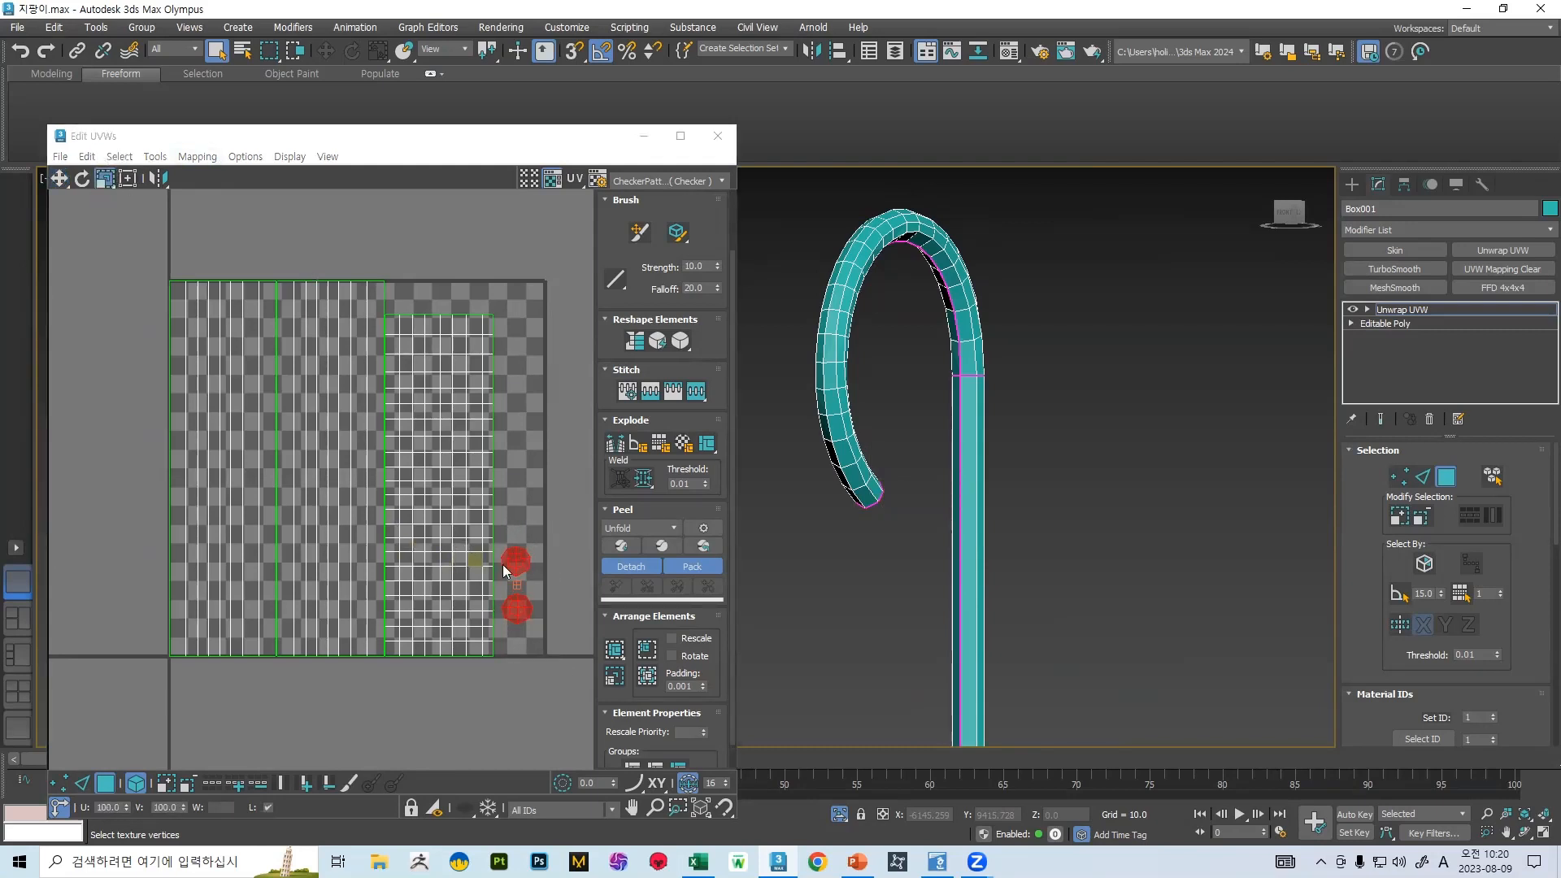
pyautogui.moveTo(512, 569)
pyautogui.mouseDown()
pyautogui.moveTo(518, 541)
pyautogui.moveTo(516, 592)
pyautogui.mouseUp()
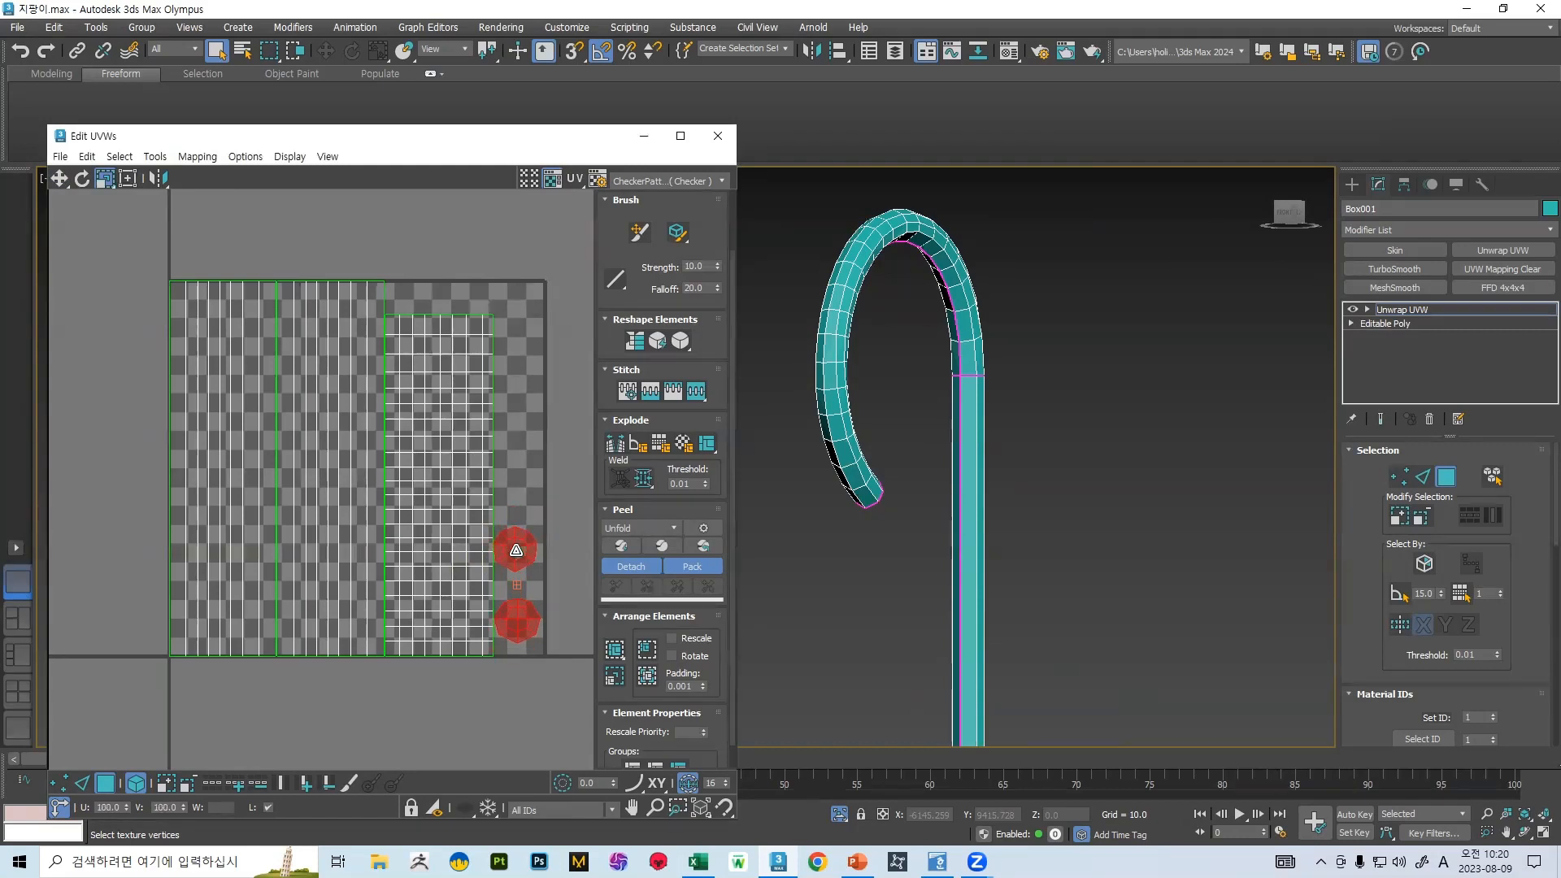
# - Position the two enlarged caps close above each other in the tile's lower right corner and clear the selection
pyautogui.scroll(4, 515, 592)
pyautogui.moveTo(553, 559); pyautogui.dragTo(484, 488, button='middle')
pyautogui.press('w')
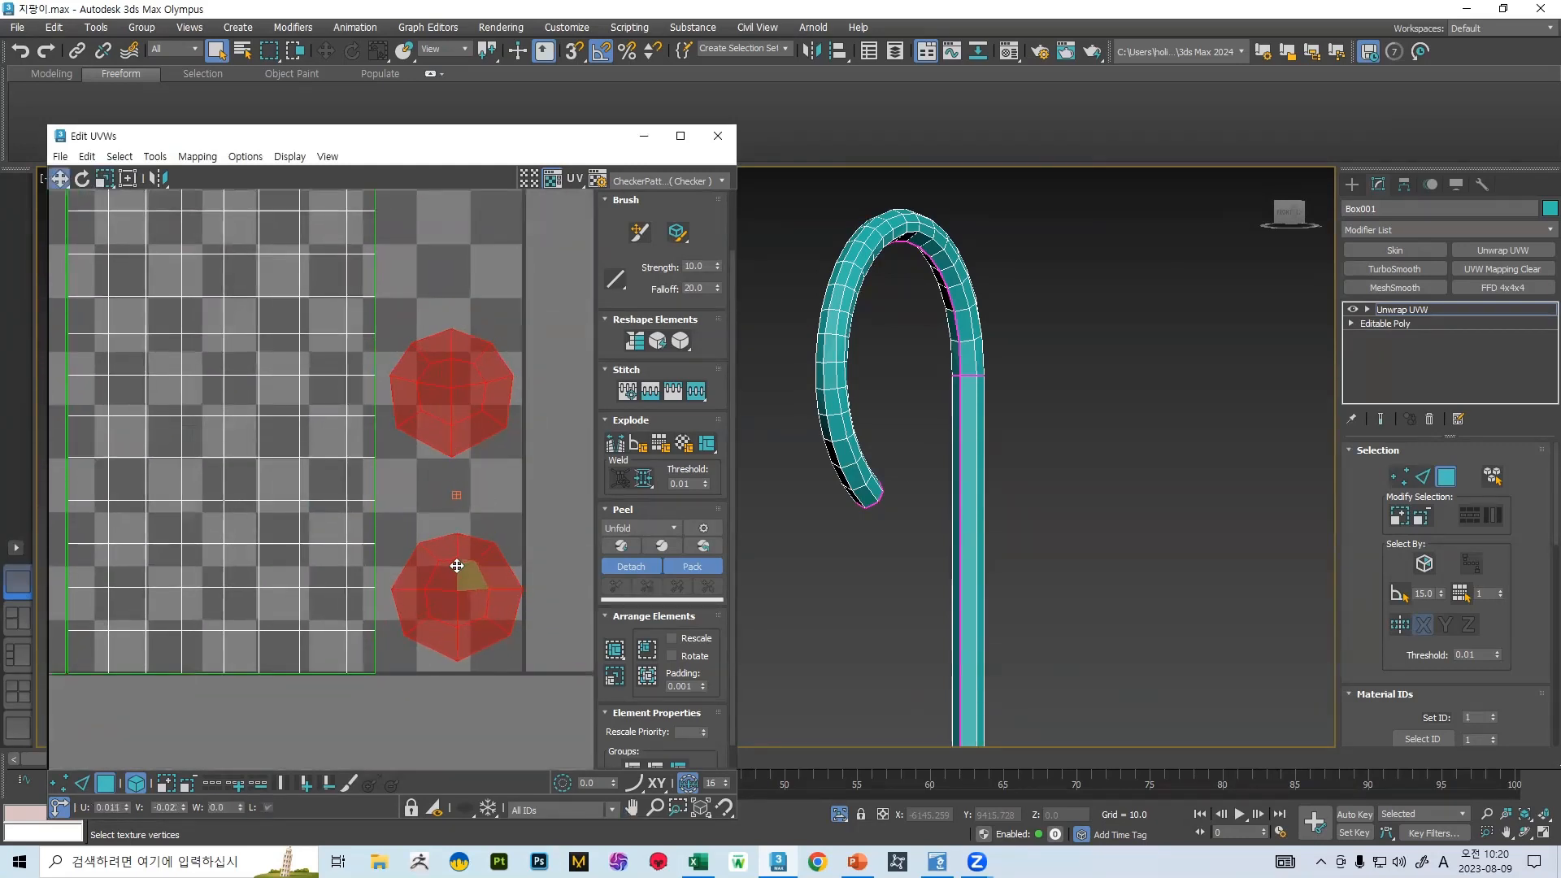
pyautogui.click(493, 470)
pyautogui.click(453, 403)
pyautogui.scroll(-5, 460, 419)
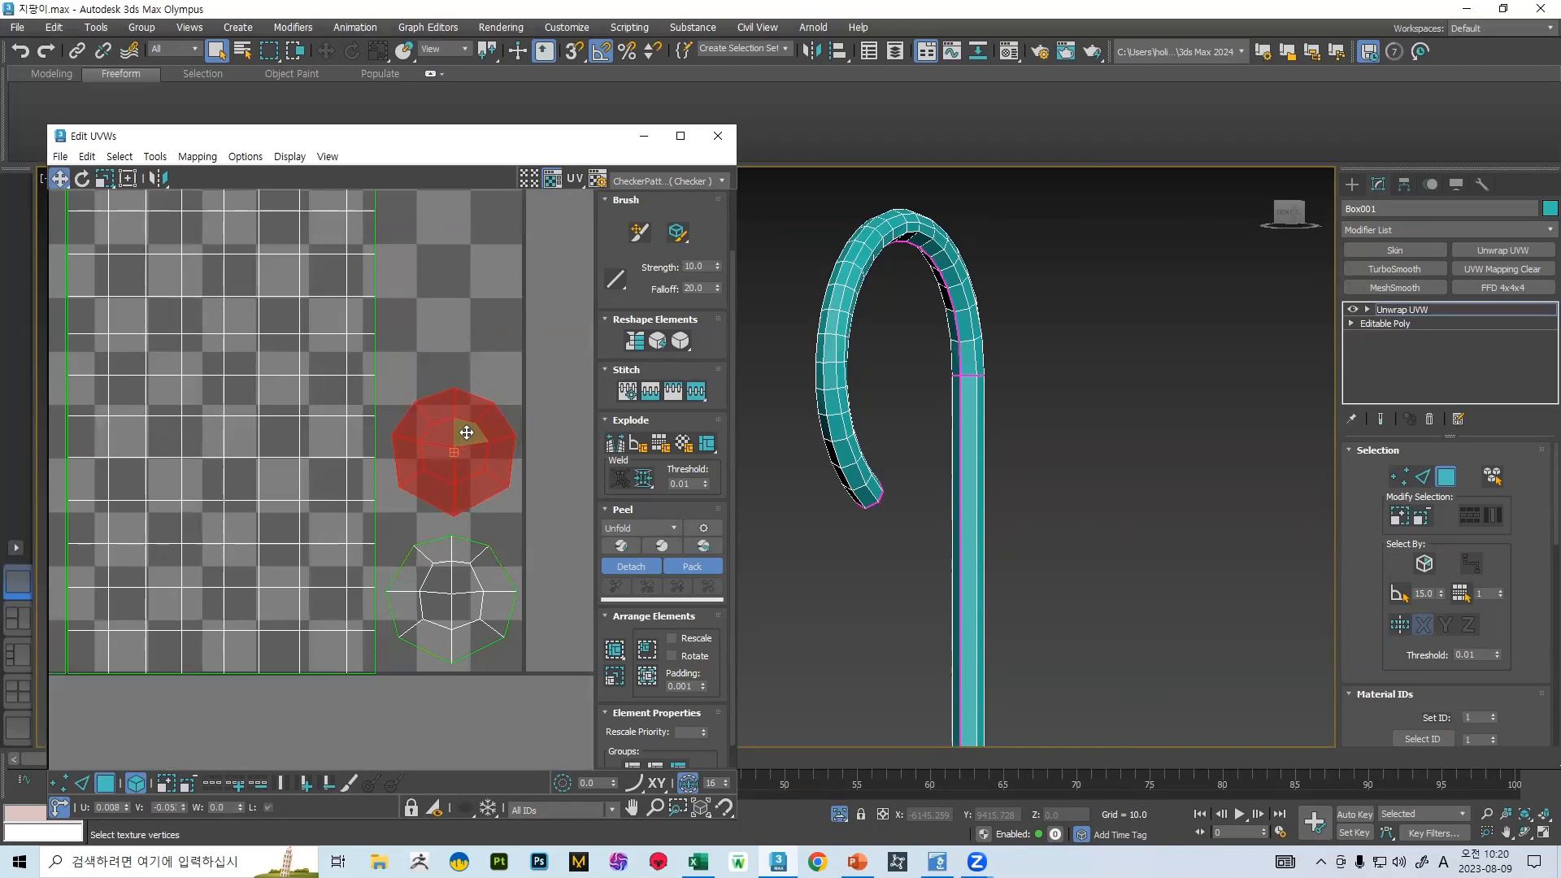
pyautogui.moveTo(409, 323); pyautogui.dragTo(472, 440, button='middle')
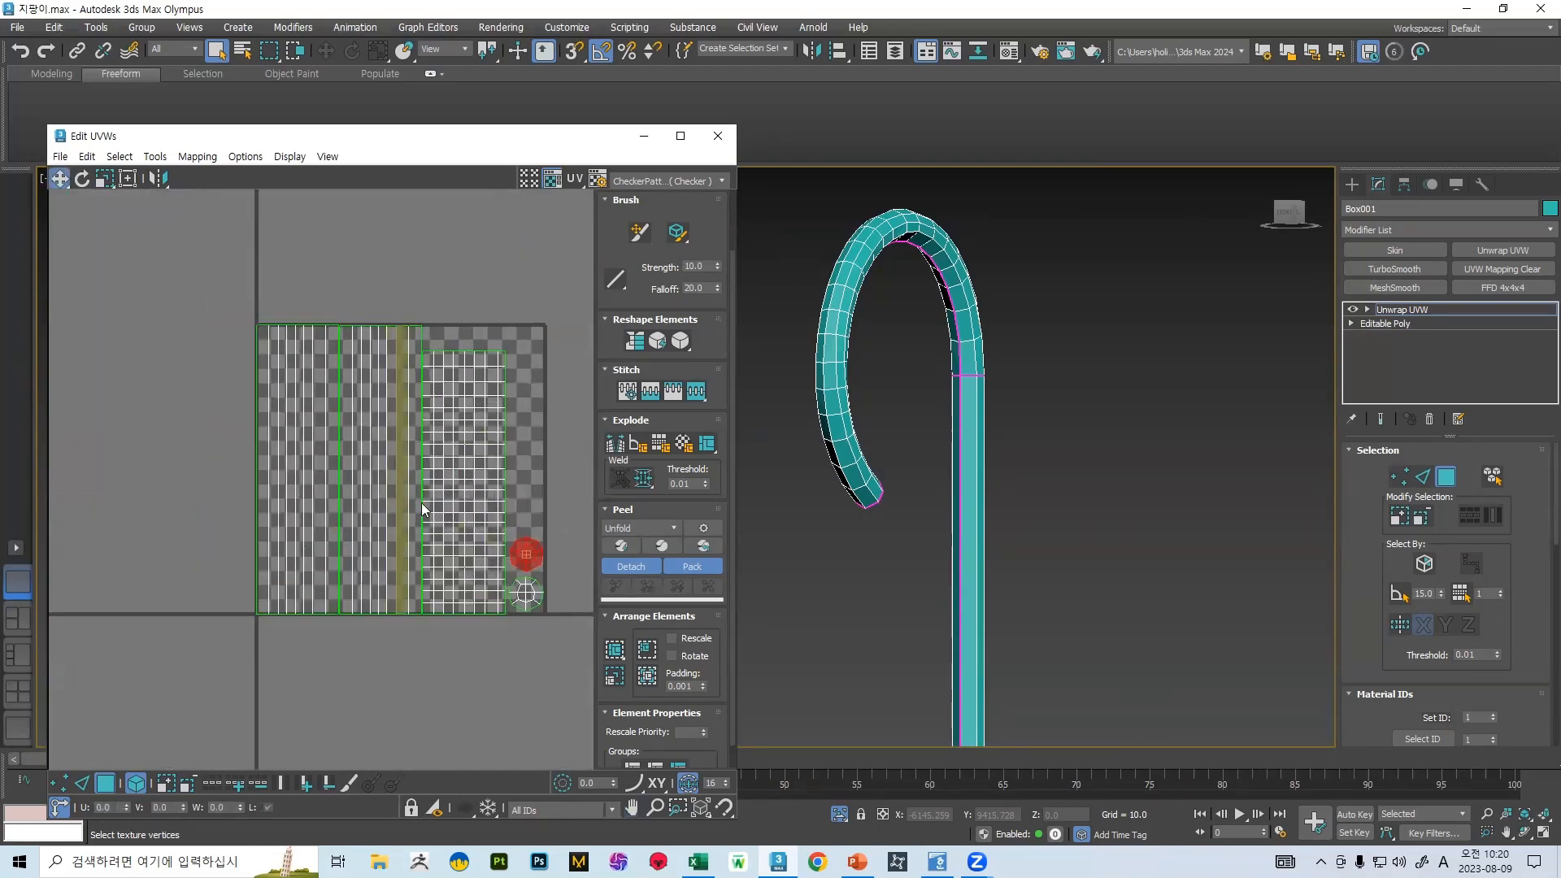
pyautogui.moveTo(428, 242); pyautogui.dragTo(359, 223, button='middle')
pyautogui.scroll(5, 420, 399)
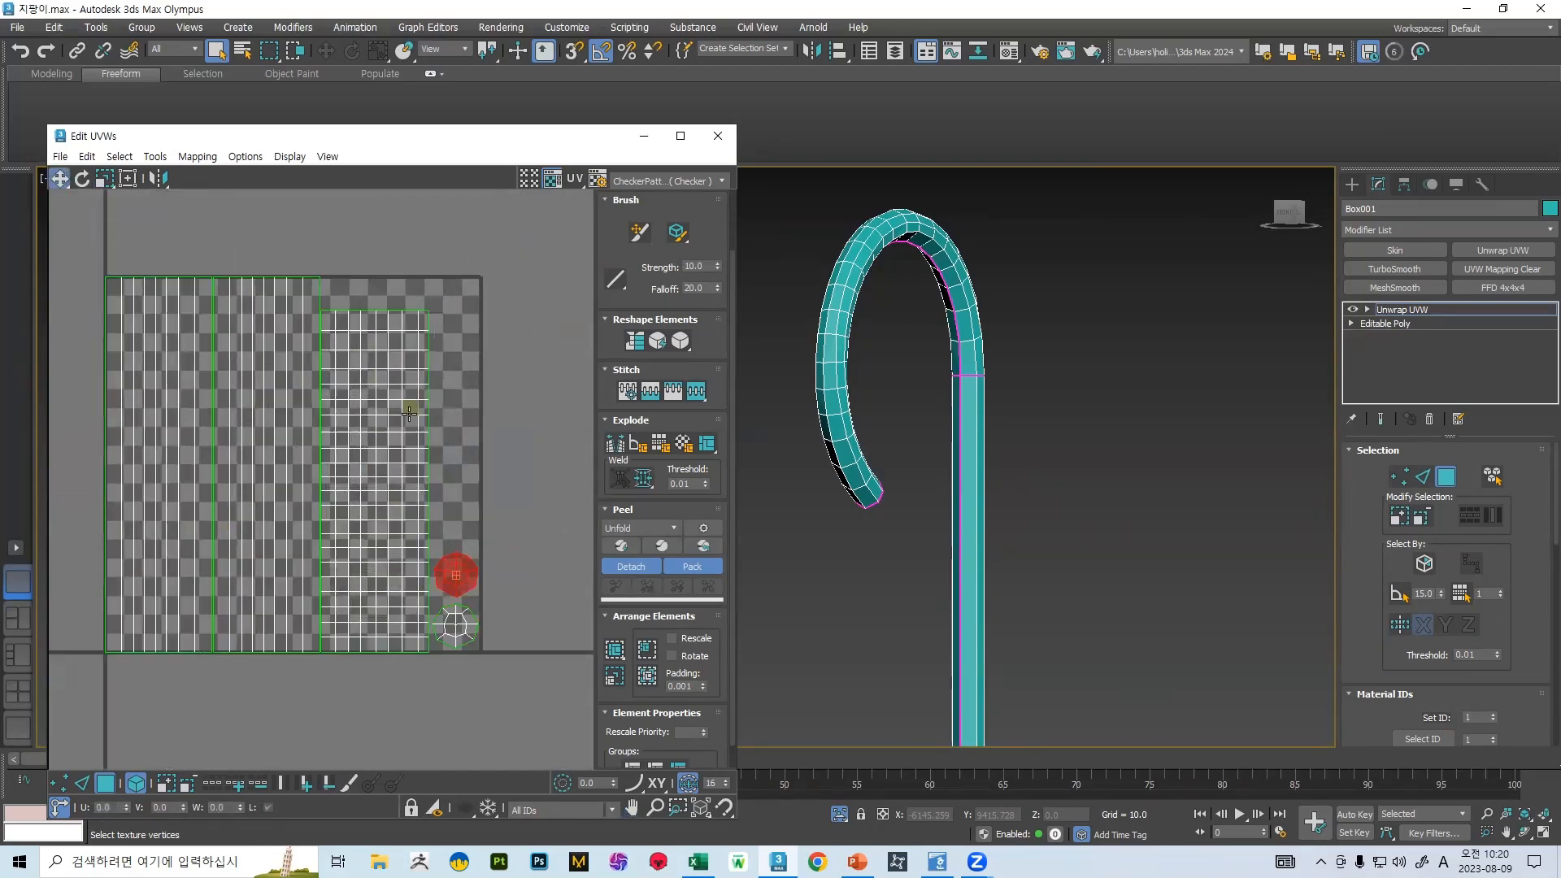
pyautogui.scroll(-3, 387, 348)
pyautogui.scroll(-2, 302, 325)
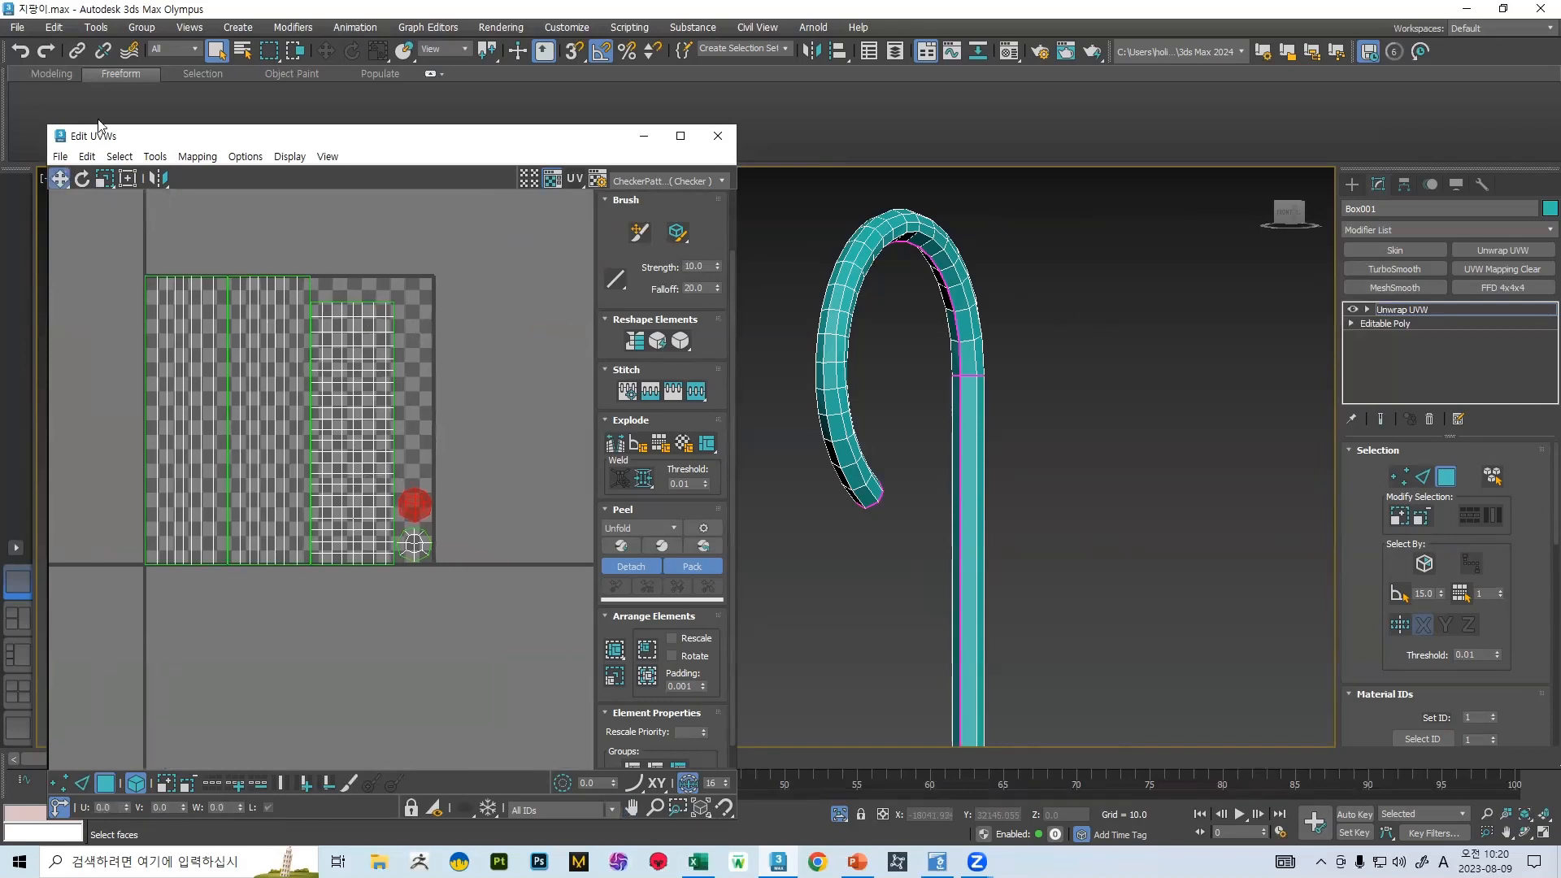
pyautogui.click(61, 158)
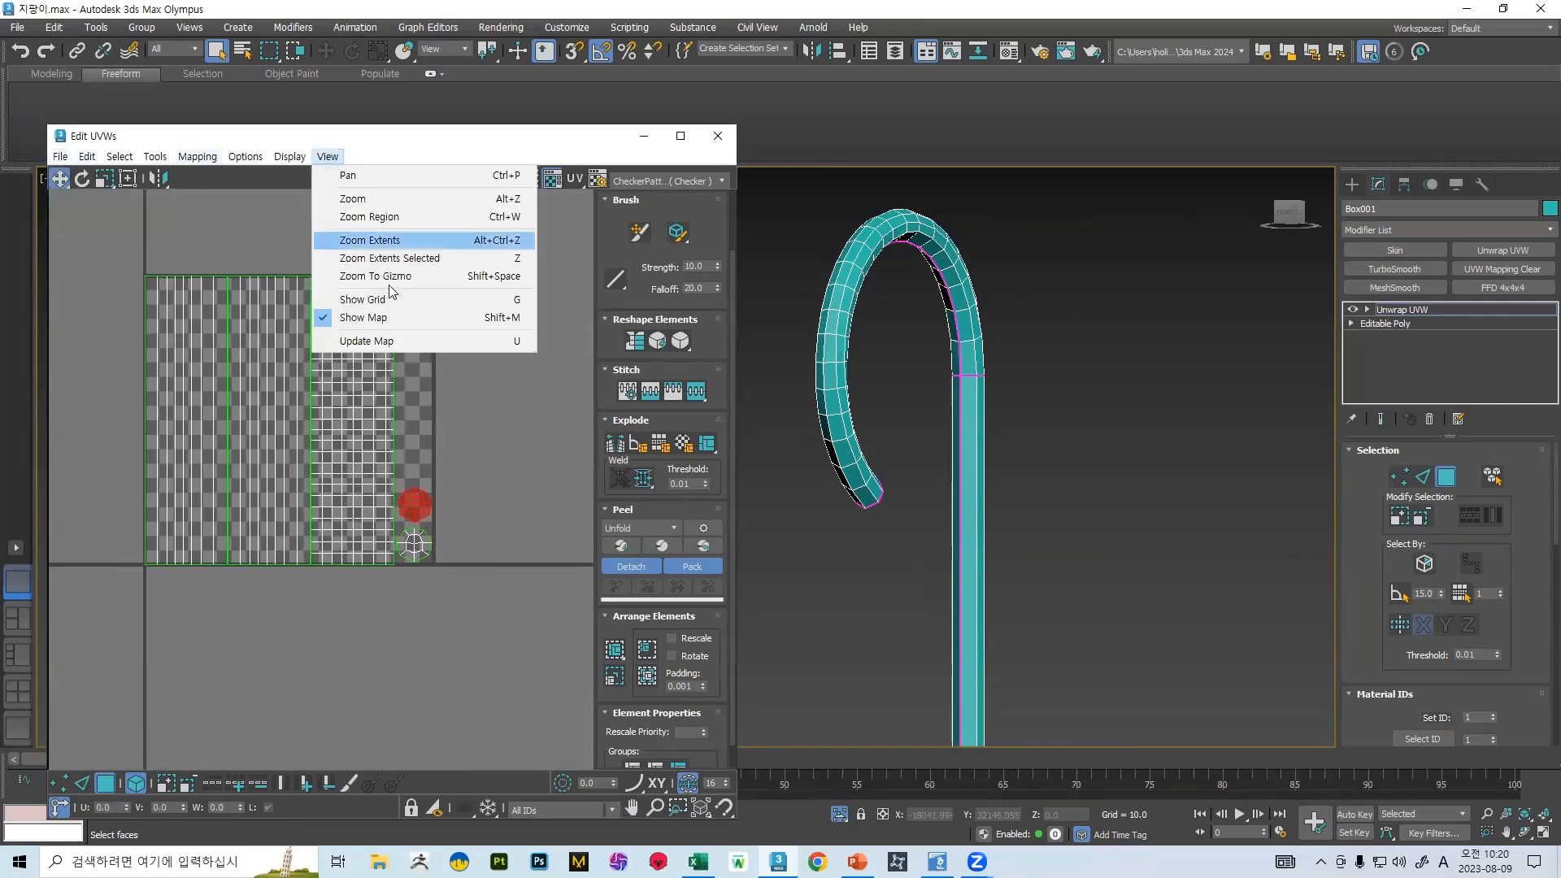
pyautogui.click(428, 465)
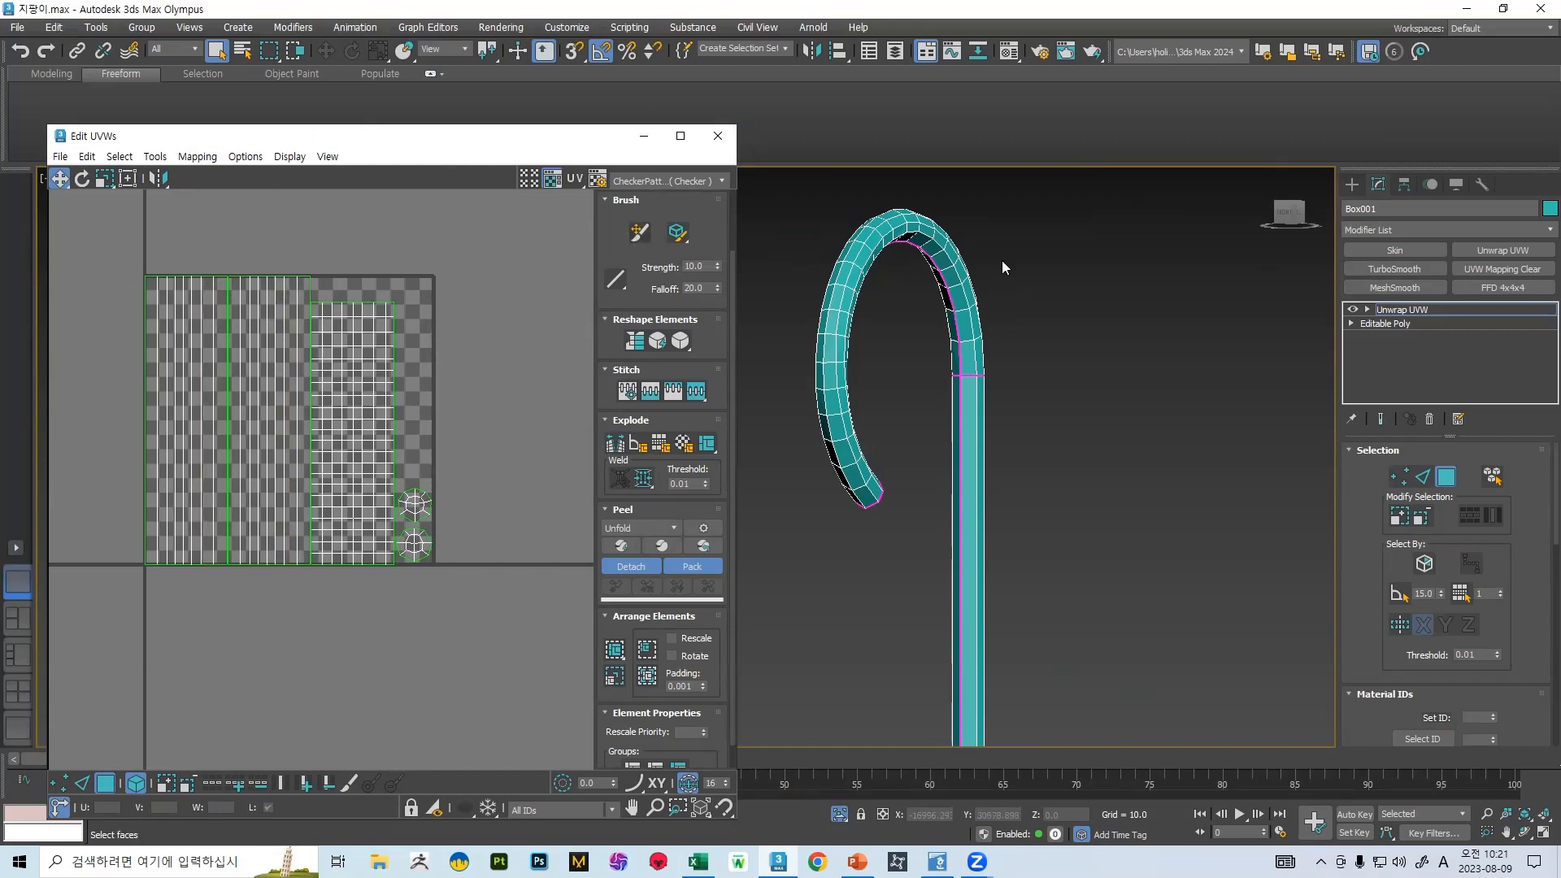
# - Close the UV editor, leaving polygon mode with the cane selected, and save the scene
pyautogui.click(717, 135)
pyautogui.click(1446, 476)
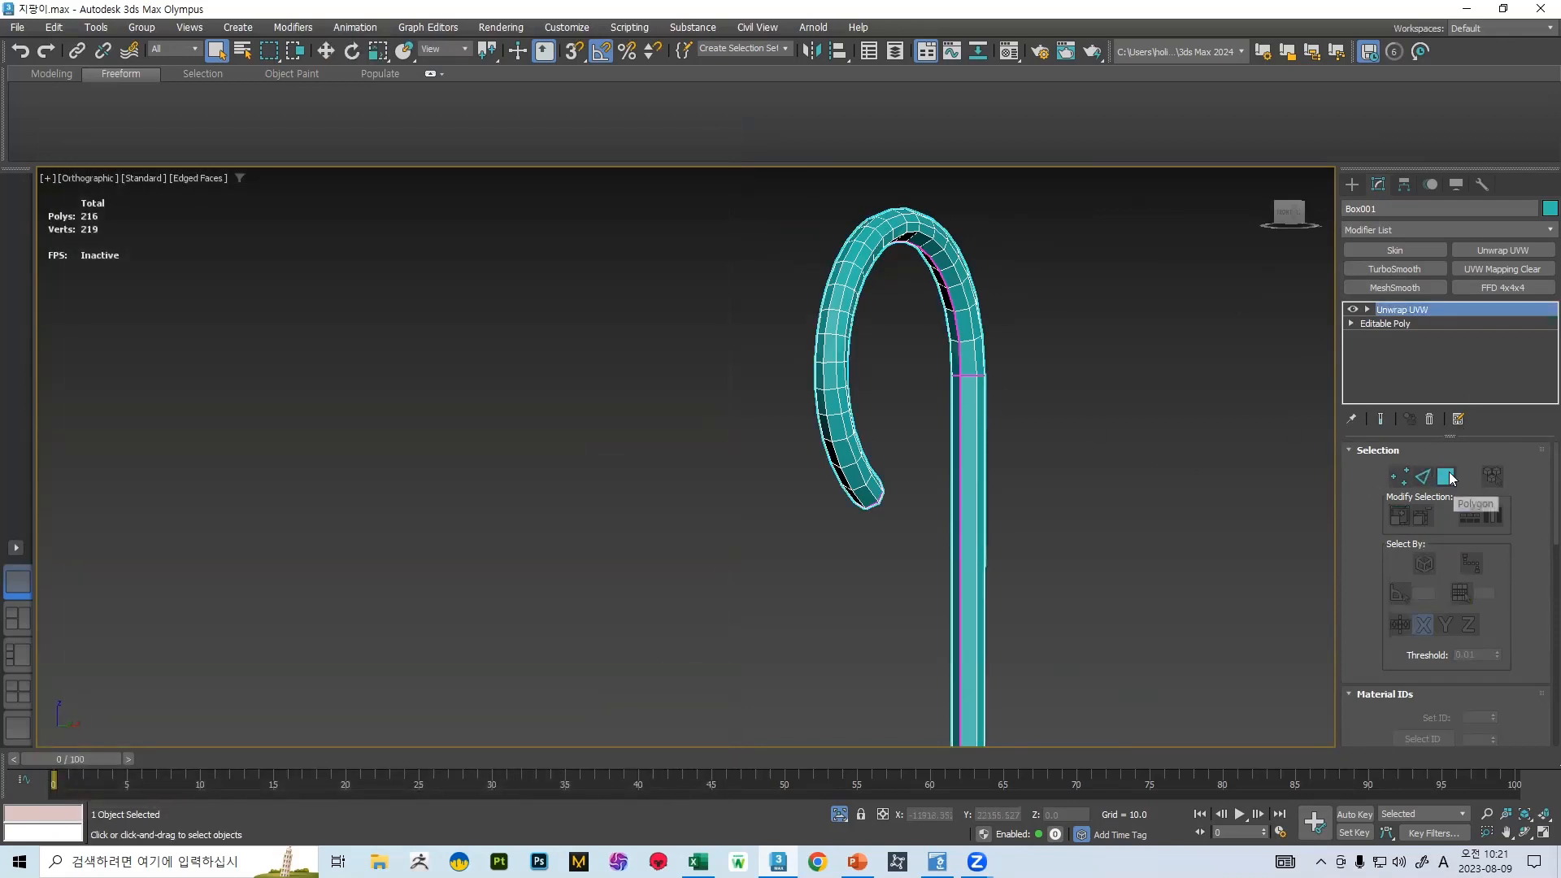
pyautogui.click(1062, 355)
pyautogui.click(901, 262)
pyautogui.click(17, 27)
pyautogui.click(32, 169)
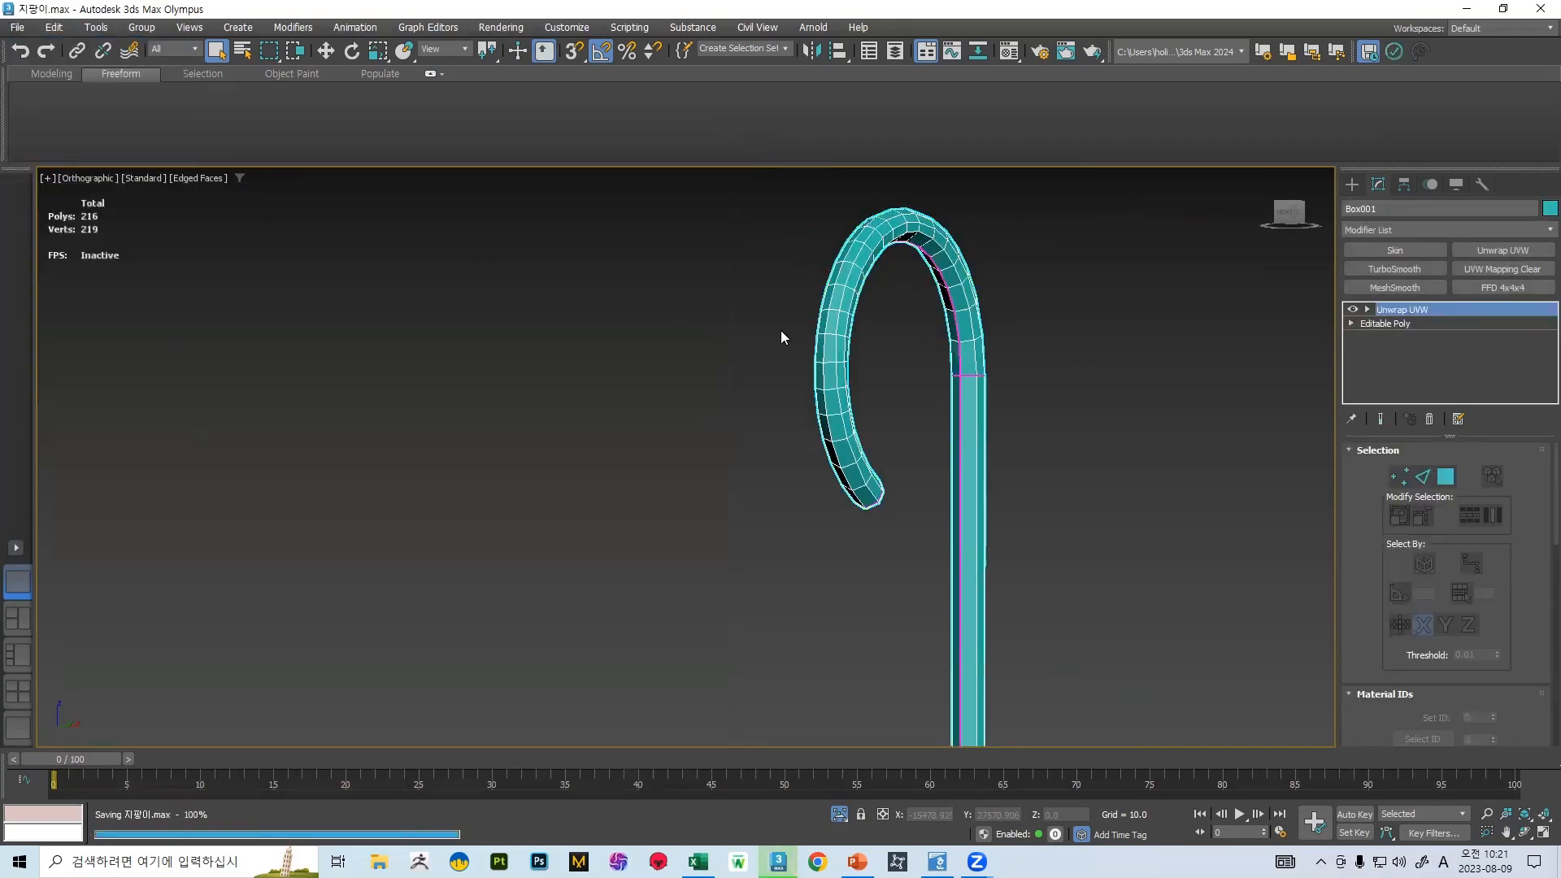
pyautogui.moveTo(905, 327); pyautogui.dragTo(750, 339, button='middle')
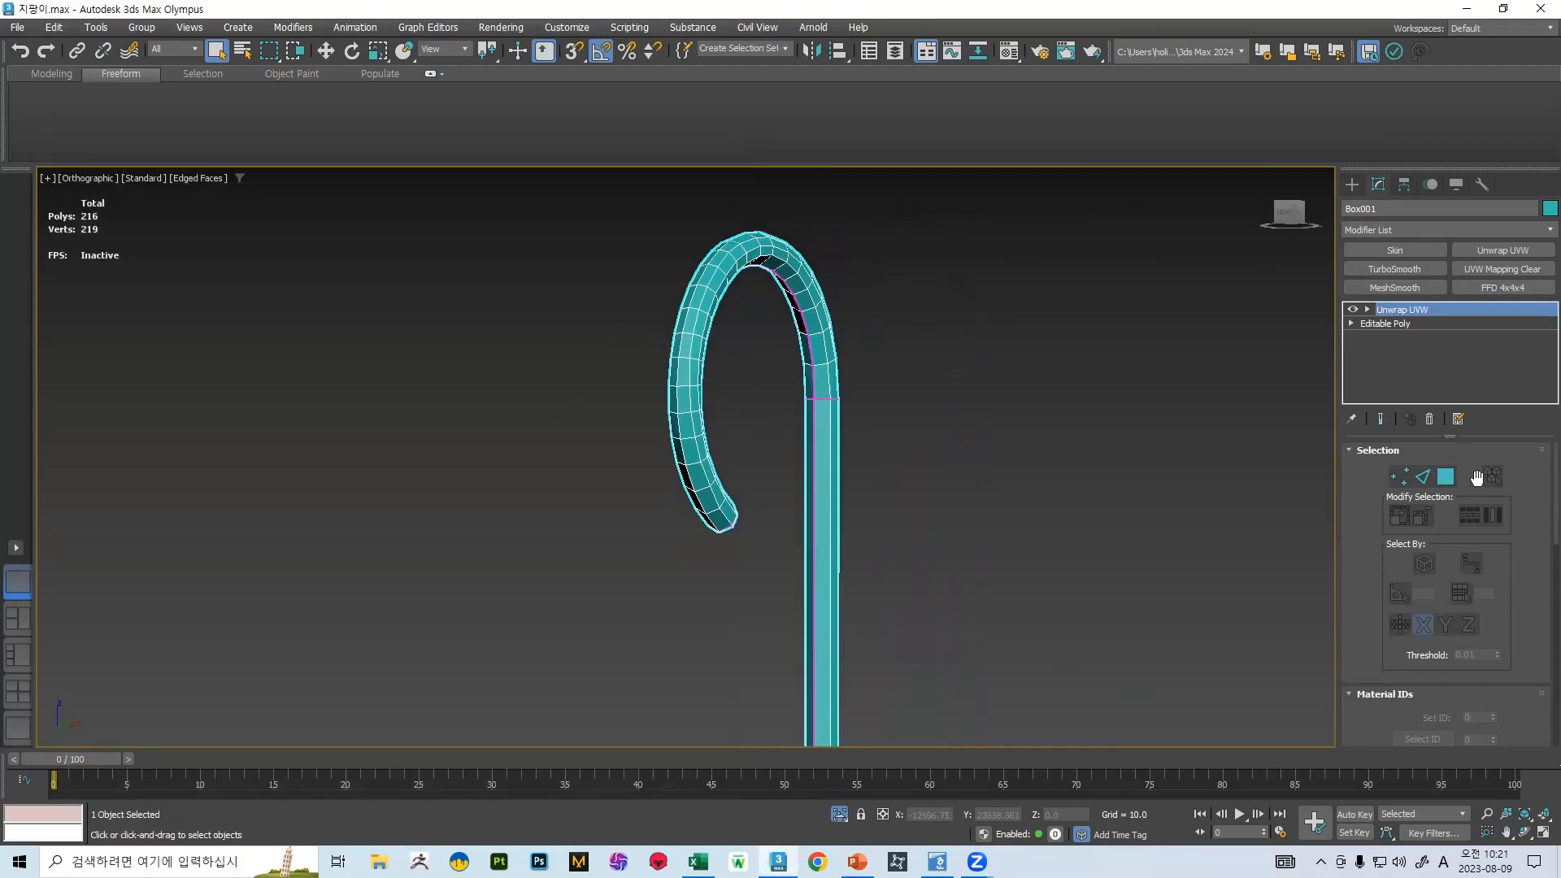
pyautogui.scroll(-3, 1469, 479)
pyautogui.scroll(3, 1469, 479)
pyautogui.moveTo(721, 382); pyautogui.dragTo(567, 398, button='middle')
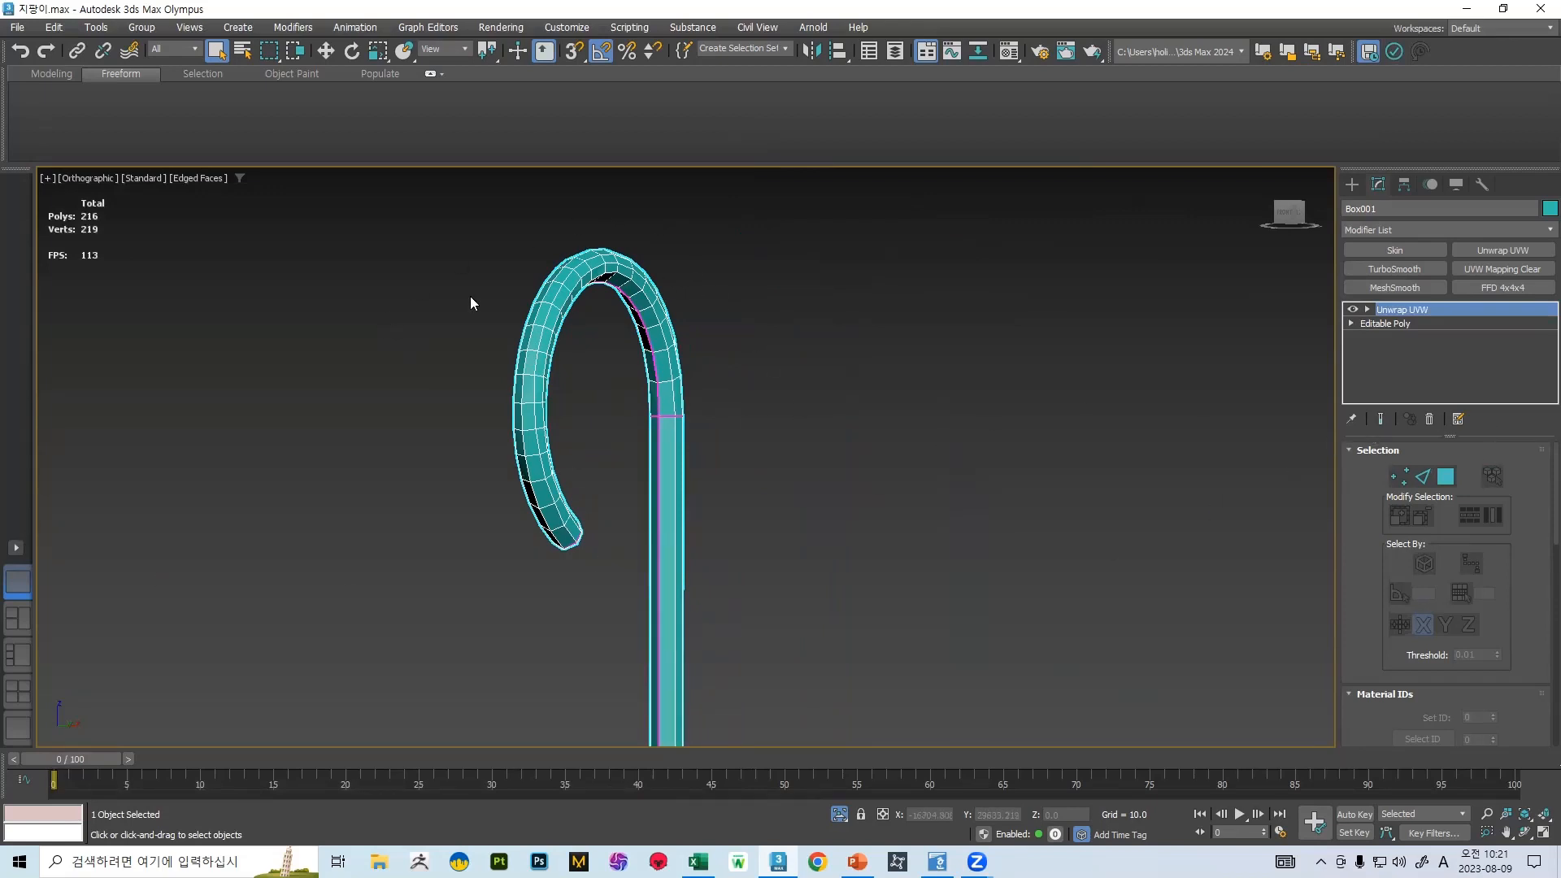
pyautogui.moveTo(467, 338); pyautogui.dragTo(641, 300, button='middle')
pyautogui.scroll(2, 739, 430)
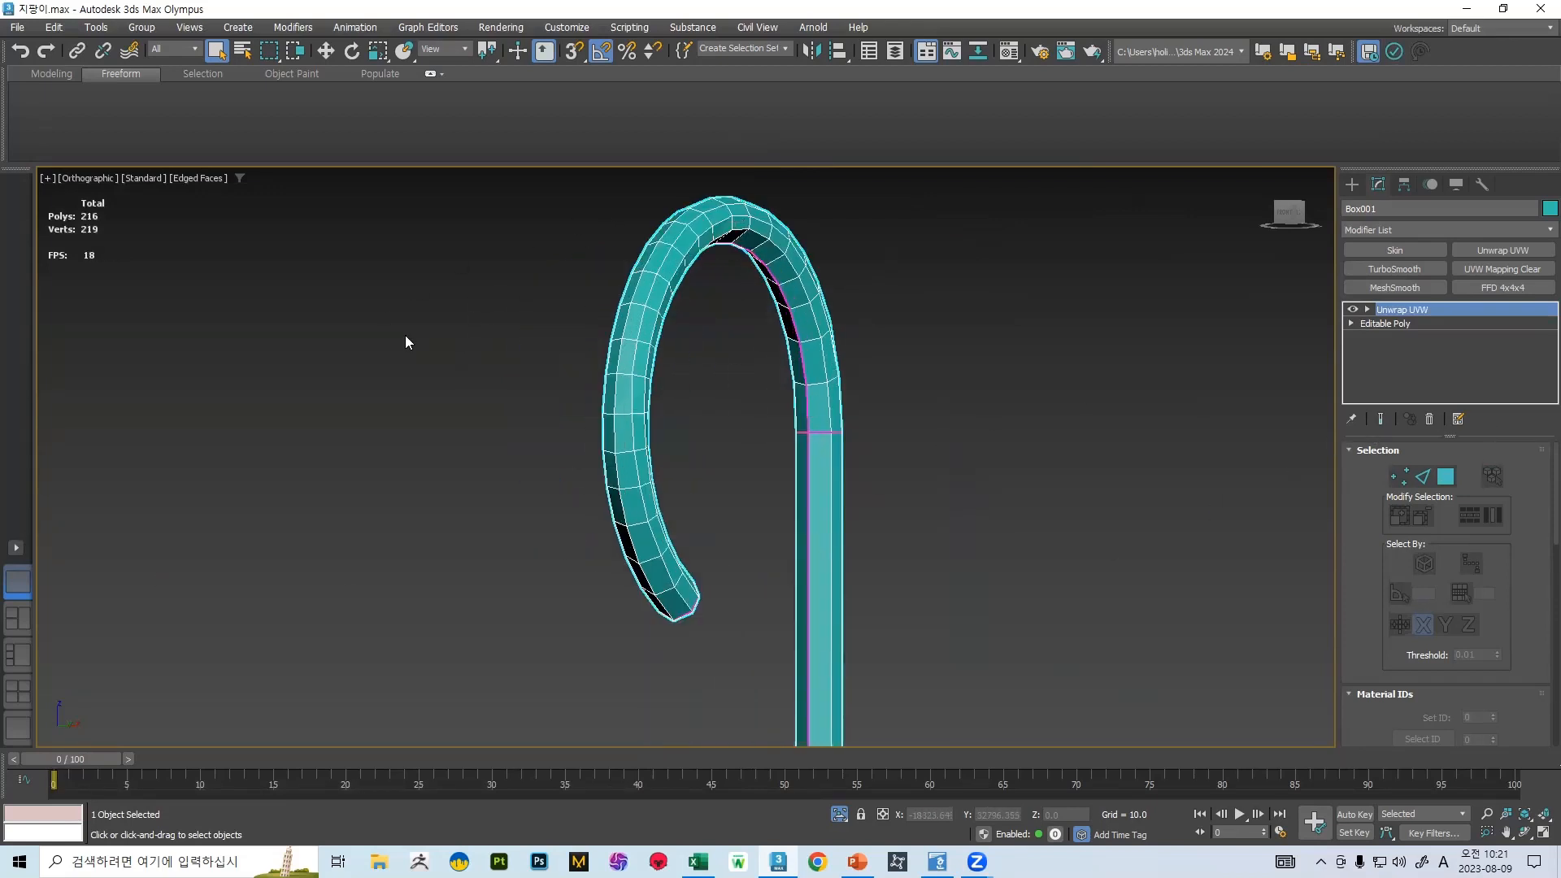
pyautogui.click(21, 30)
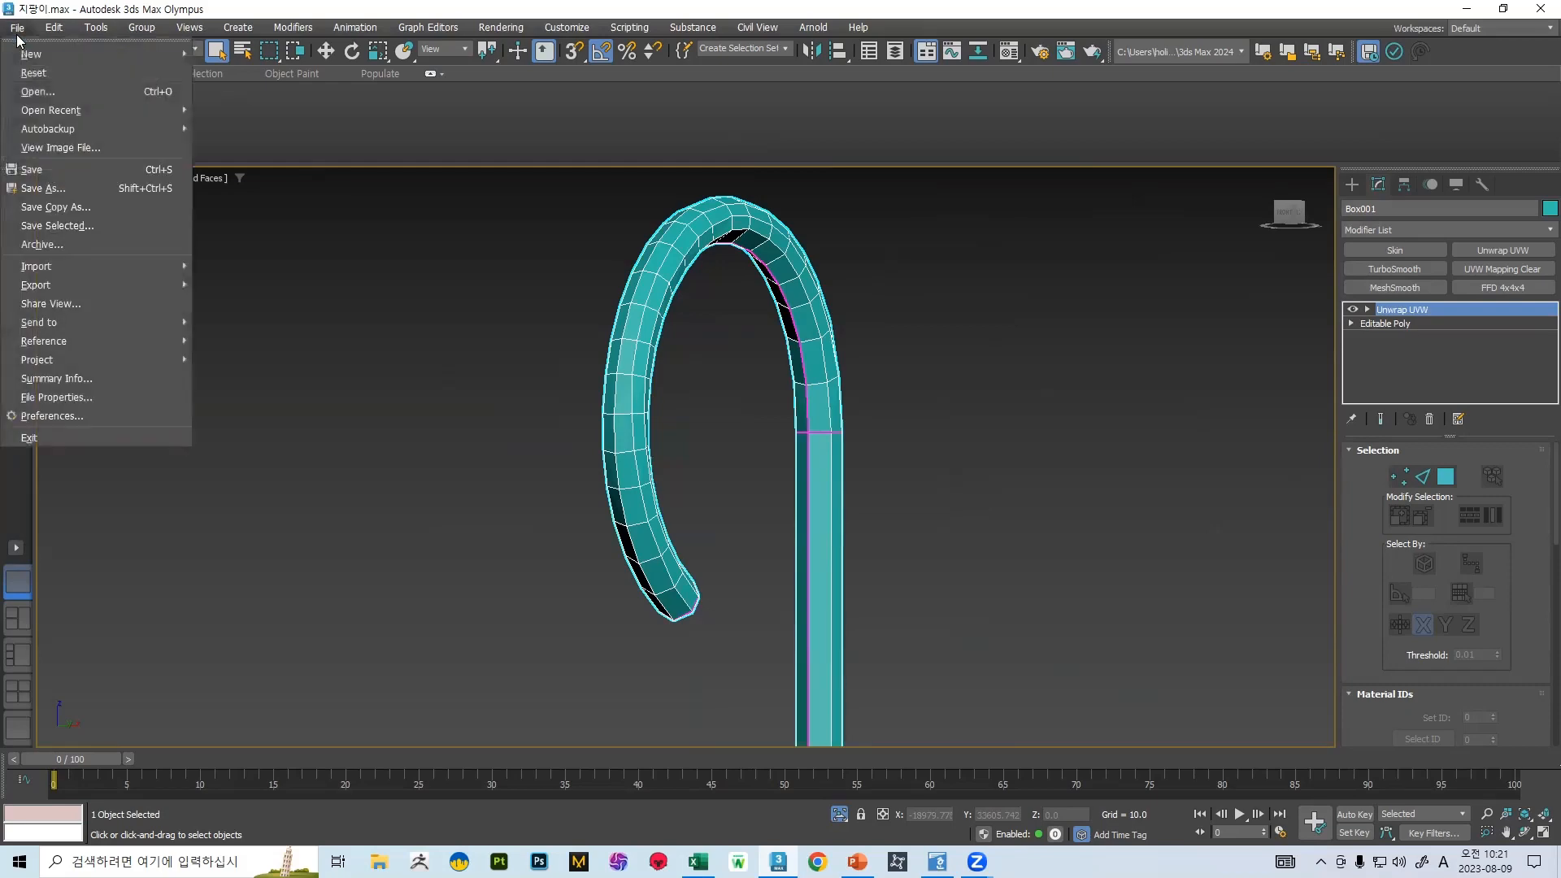
pyautogui.click(16, 31)
pyautogui.click(492, 28)
pyautogui.click(479, 10)
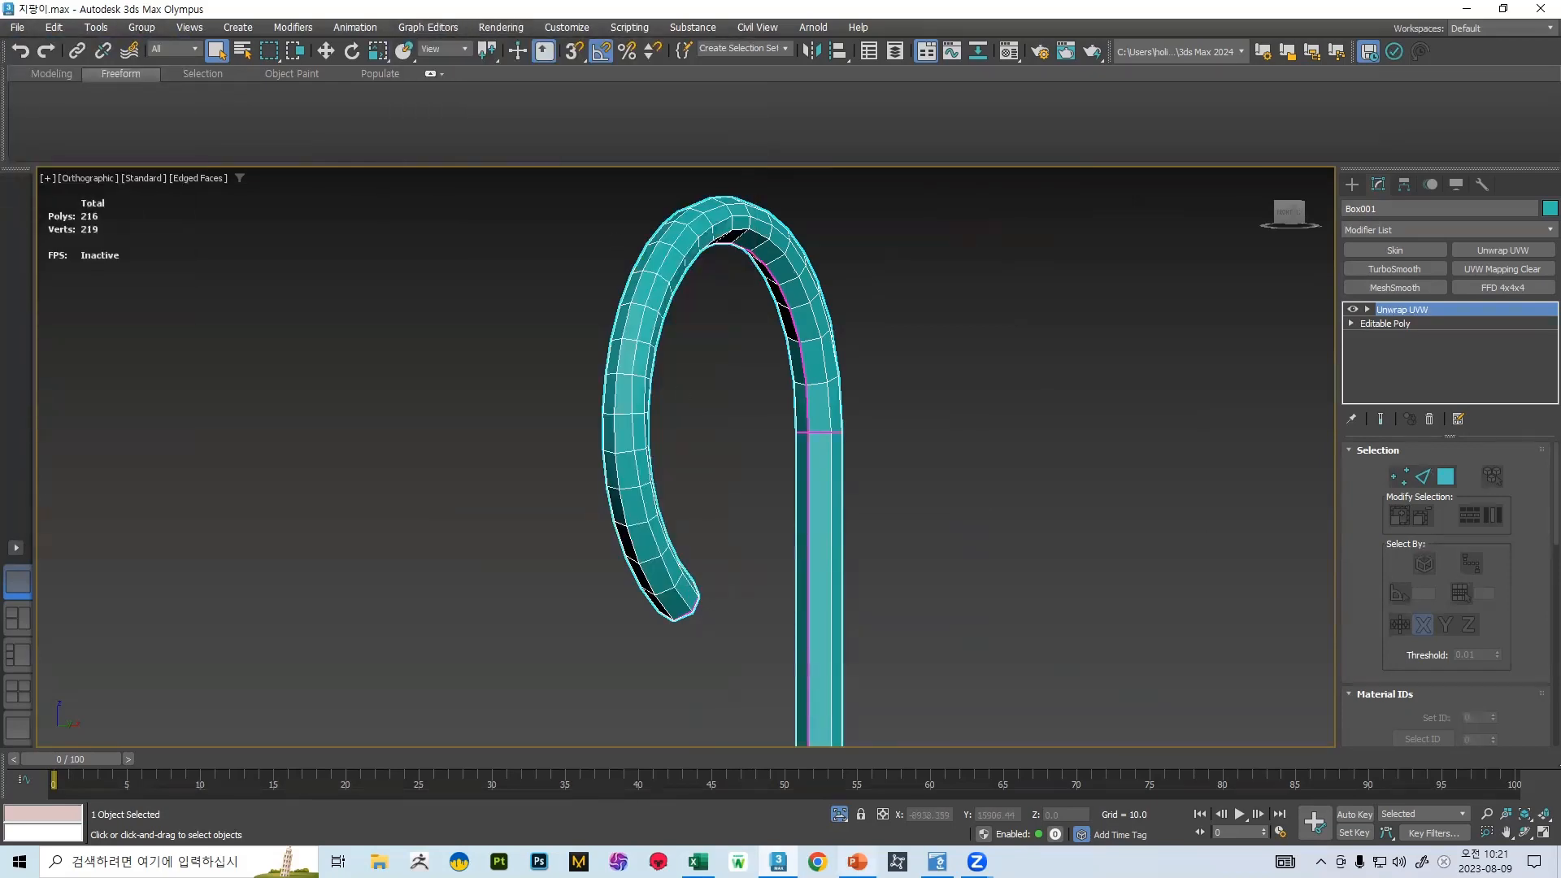
# - Switch to PowerPoint to view slide 29 introducing Substance Painter, and return to 3ds Max
pyautogui.click(857, 862)
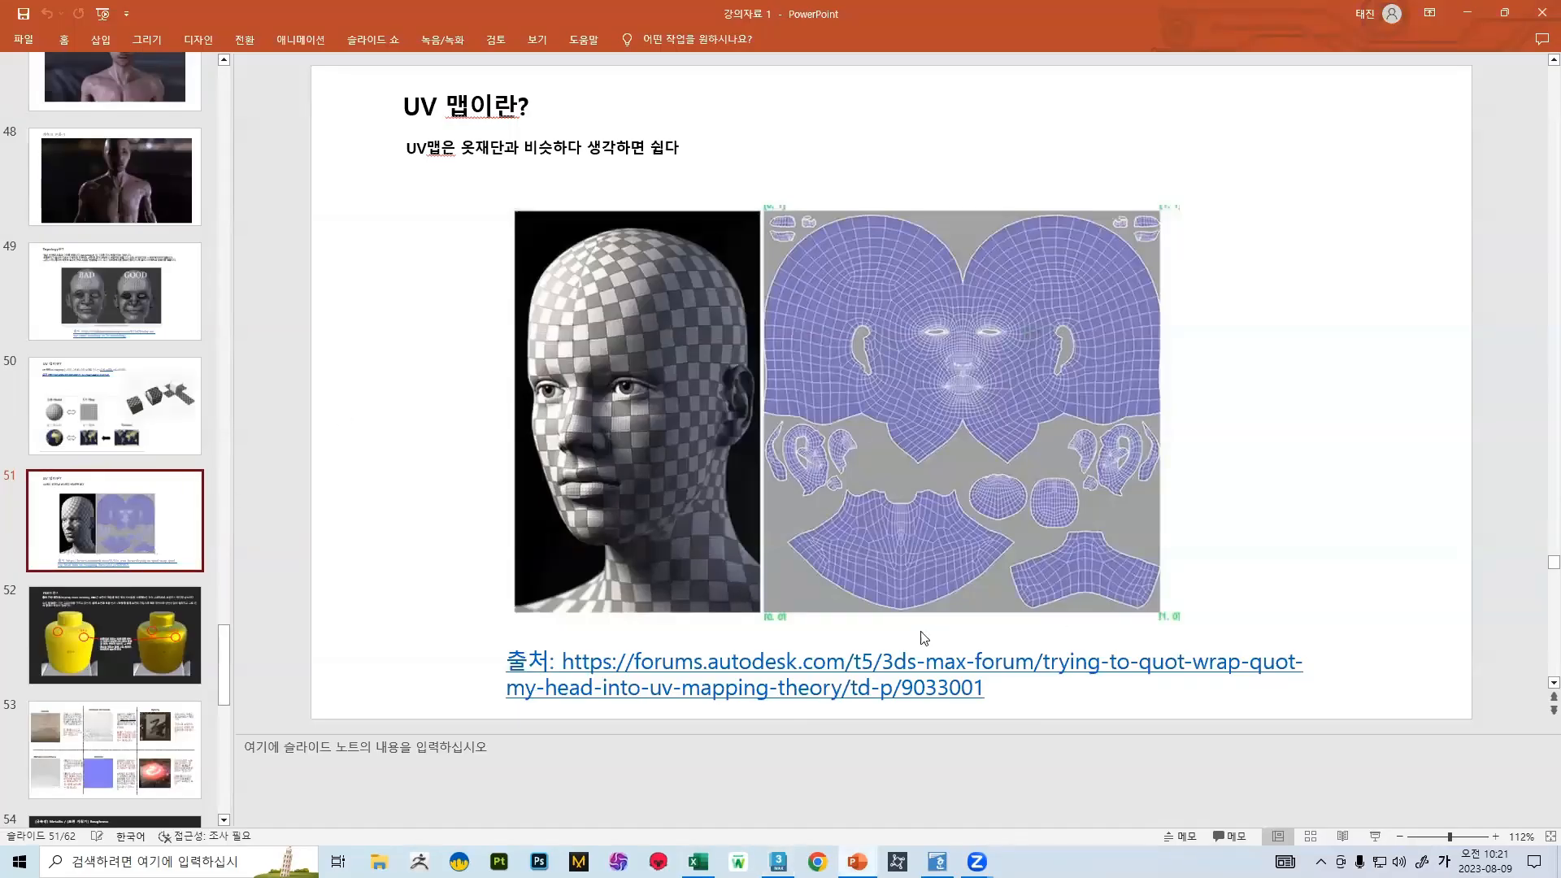
pyautogui.scroll(-3, 130, 449)
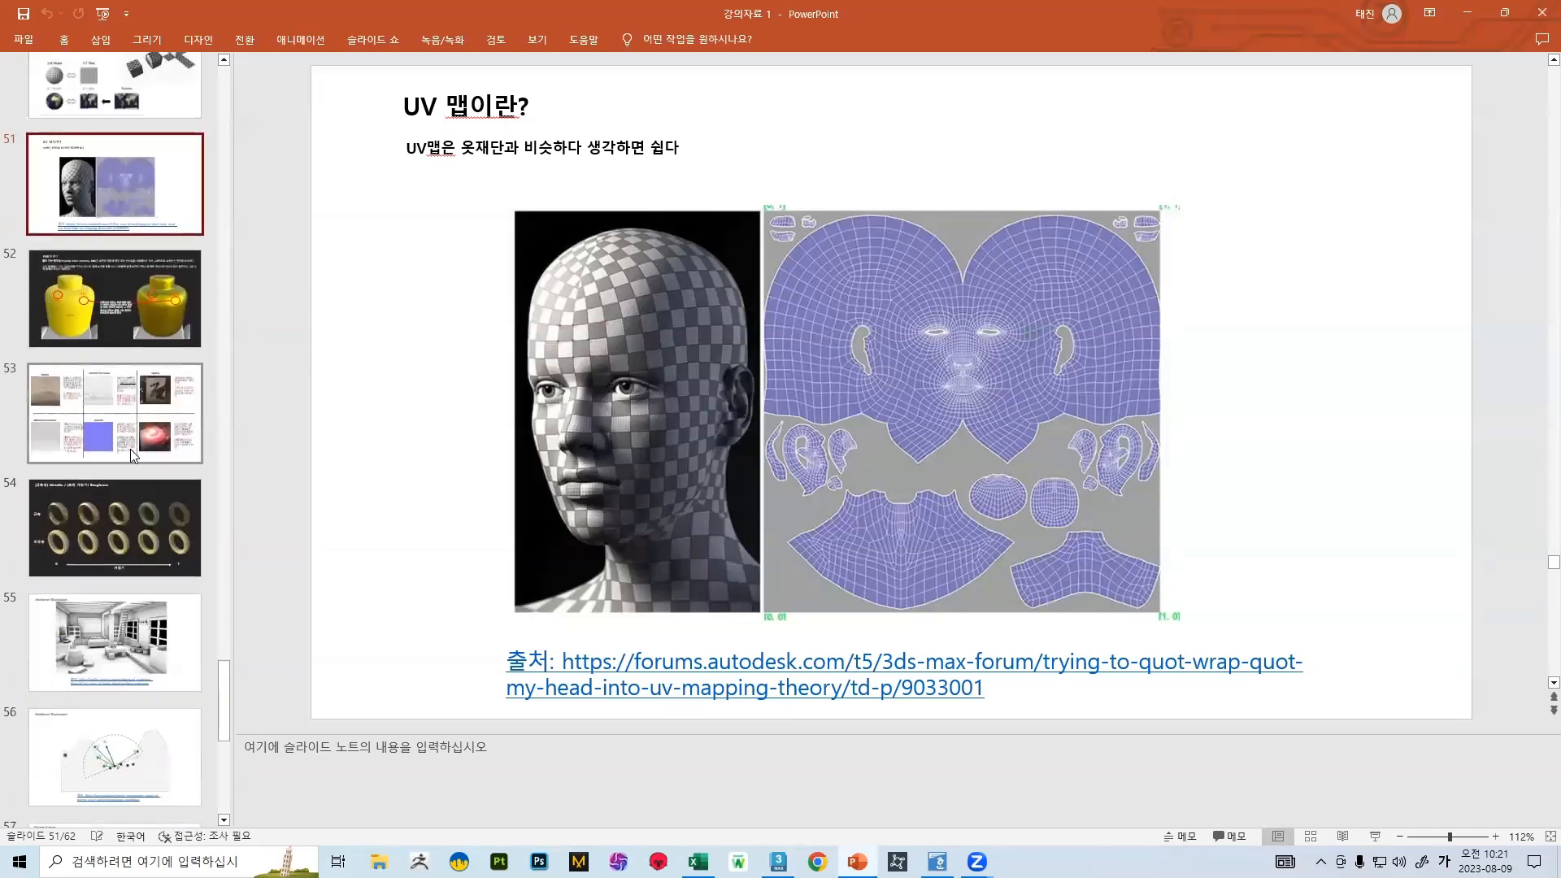
pyautogui.scroll(10, 132, 472)
pyautogui.scroll(3, 132, 496)
pyautogui.scroll(-5, 133, 536)
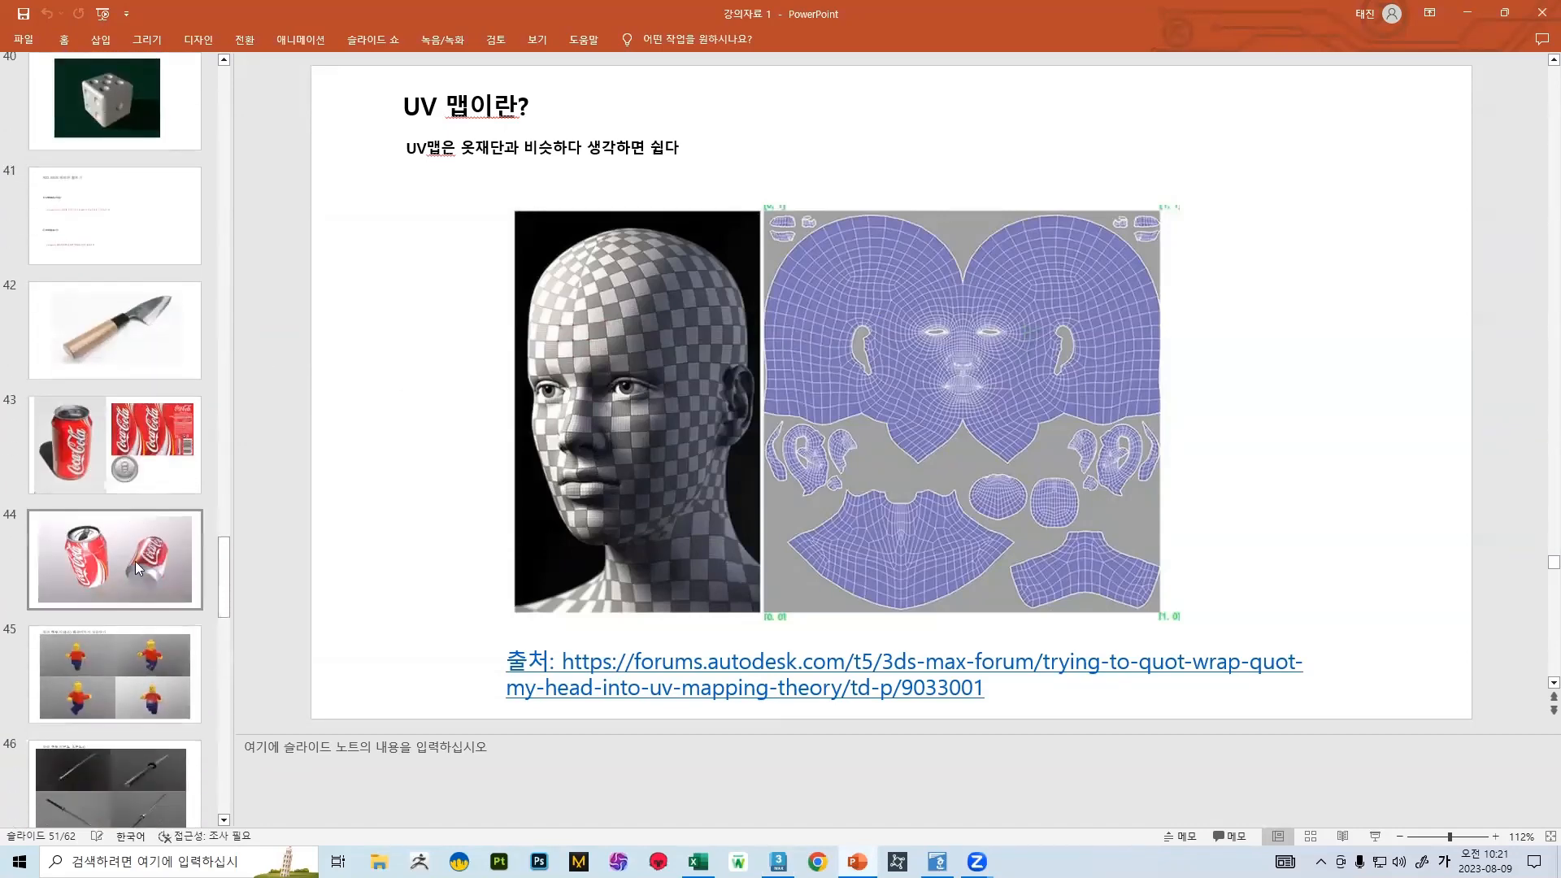
pyautogui.scroll(2, 198, 547)
pyautogui.moveTo(222, 600); pyautogui.dragTo(216, 433)
pyautogui.click(122, 504)
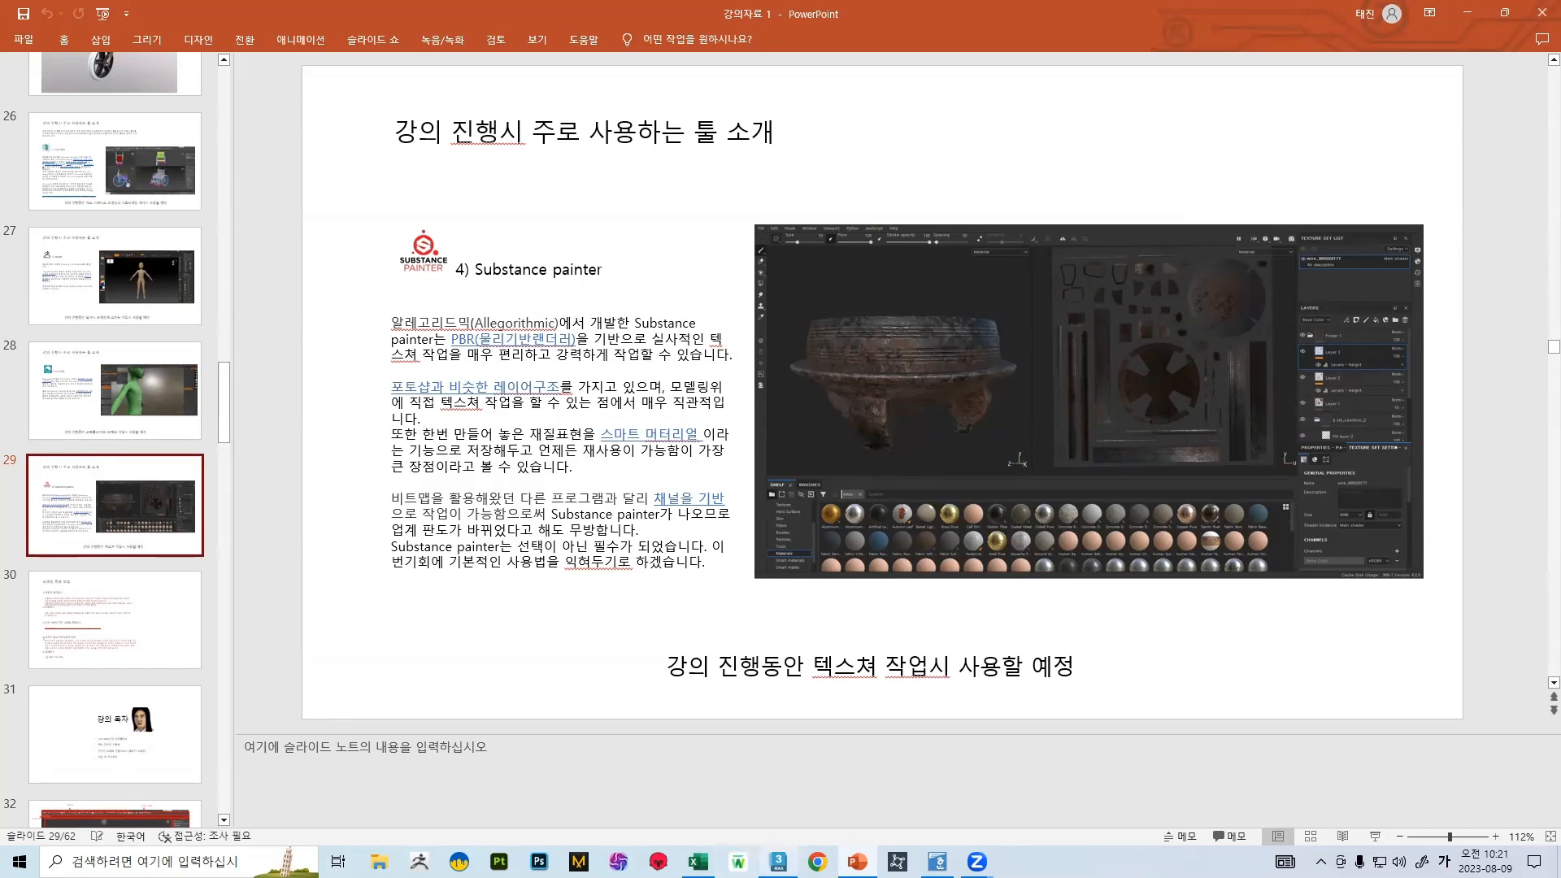
pyautogui.moveTo(778, 862)
pyautogui.hotkey('alt', 'Tab')
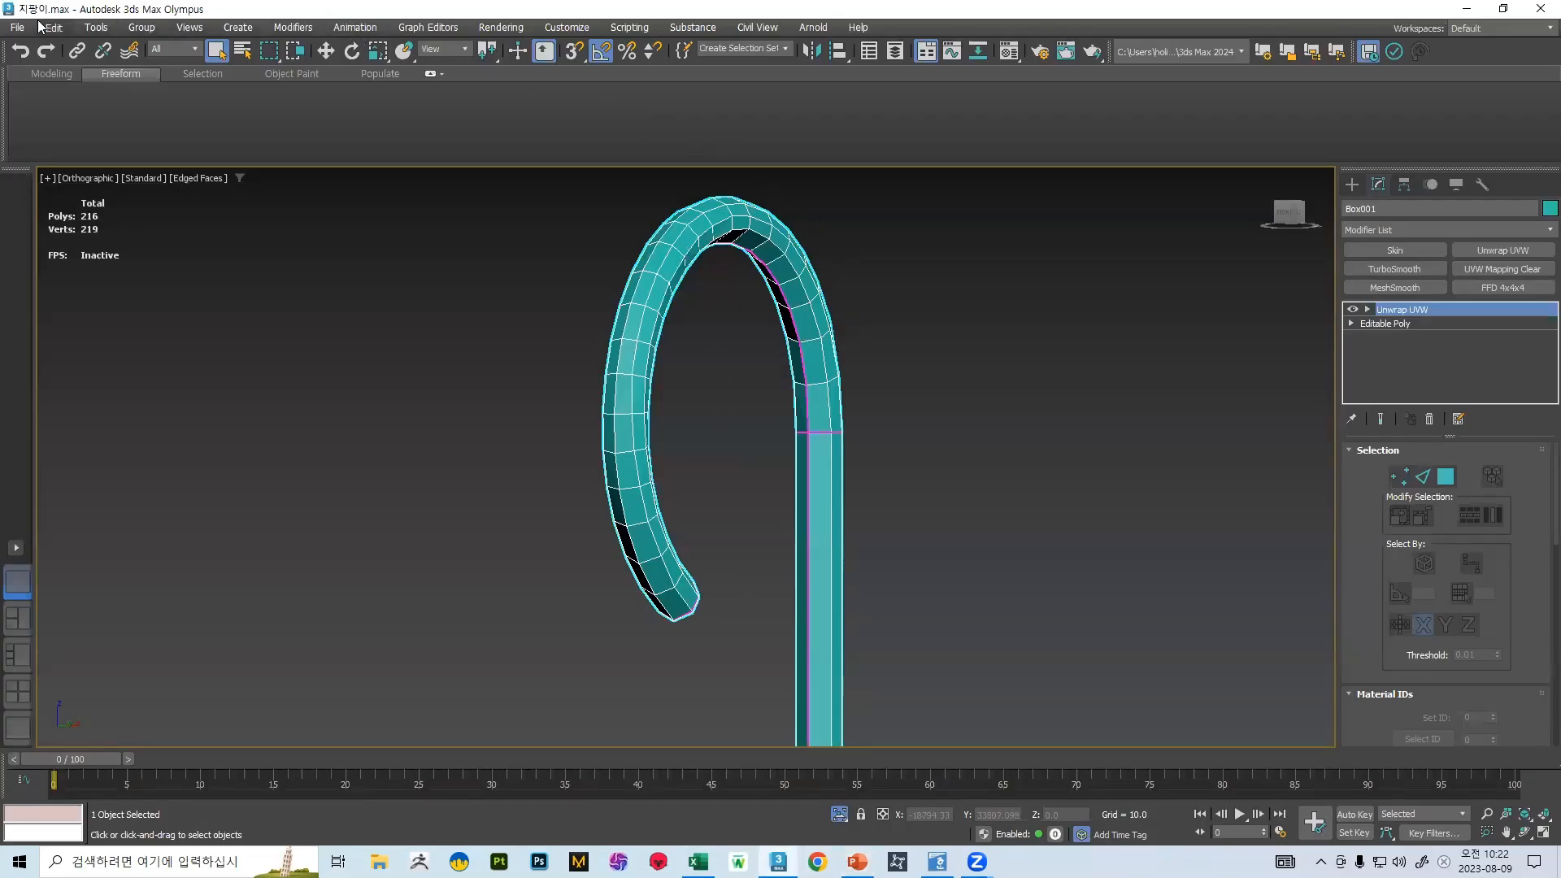
pyautogui.click(11, 29)
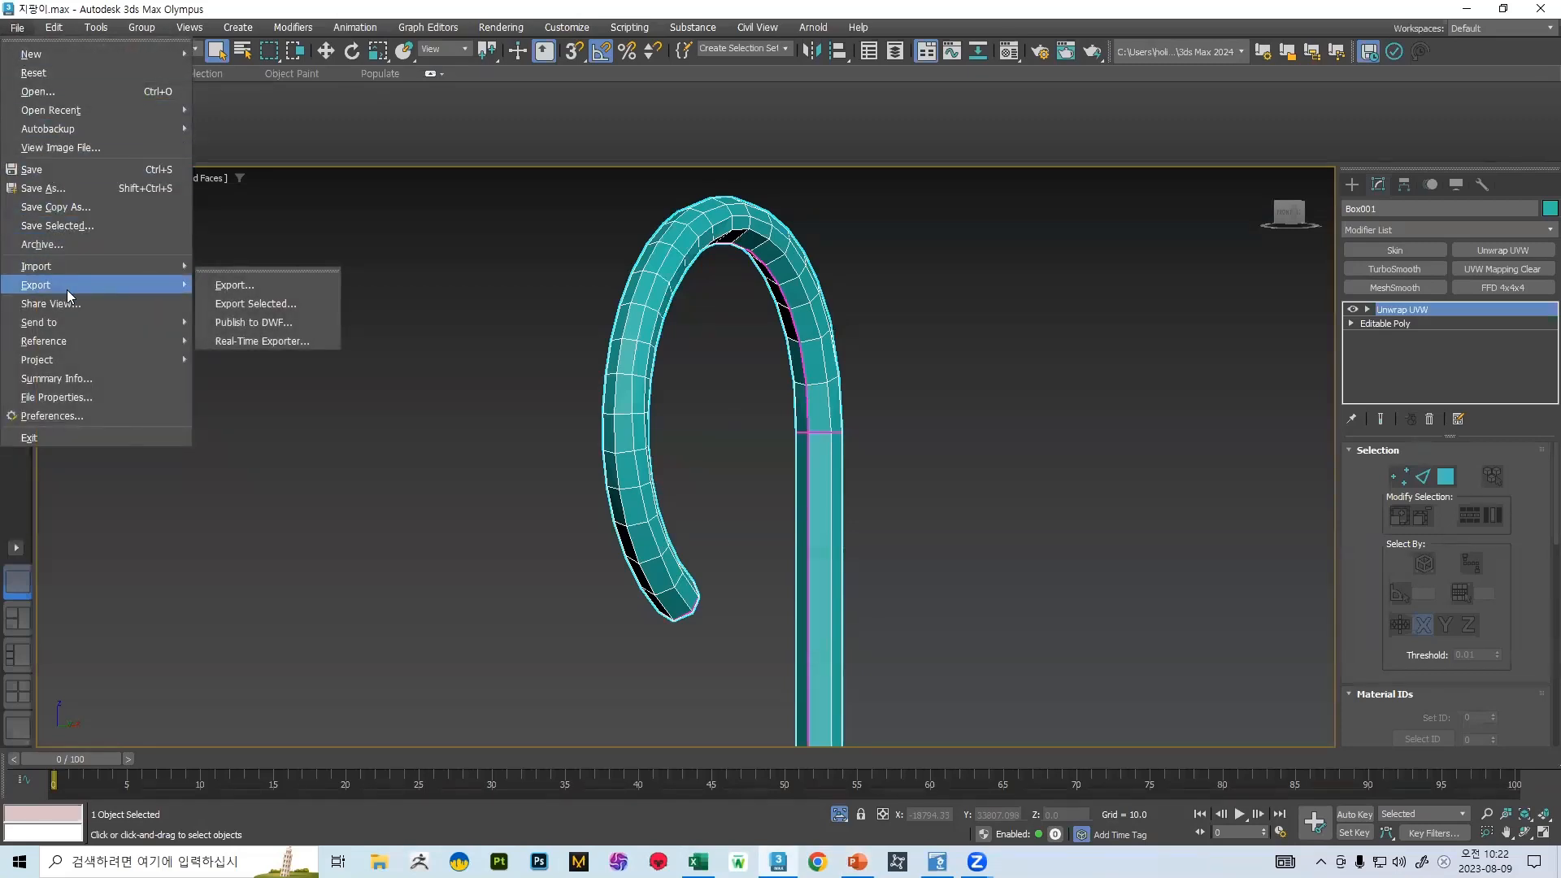
pyautogui.moveTo(27, 278)
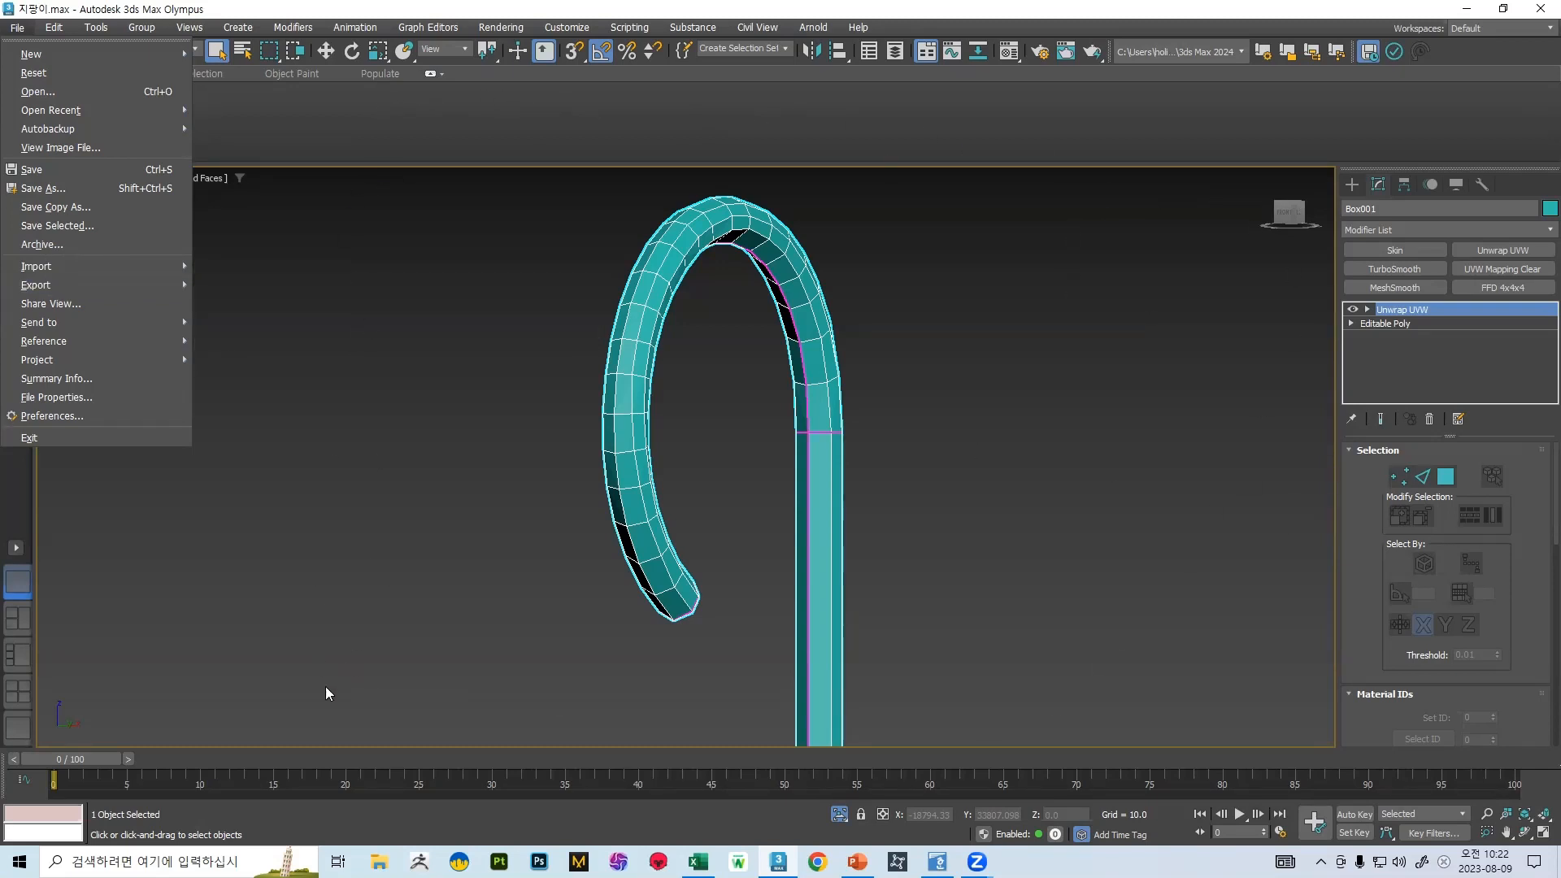
pyautogui.moveTo(152, 293)
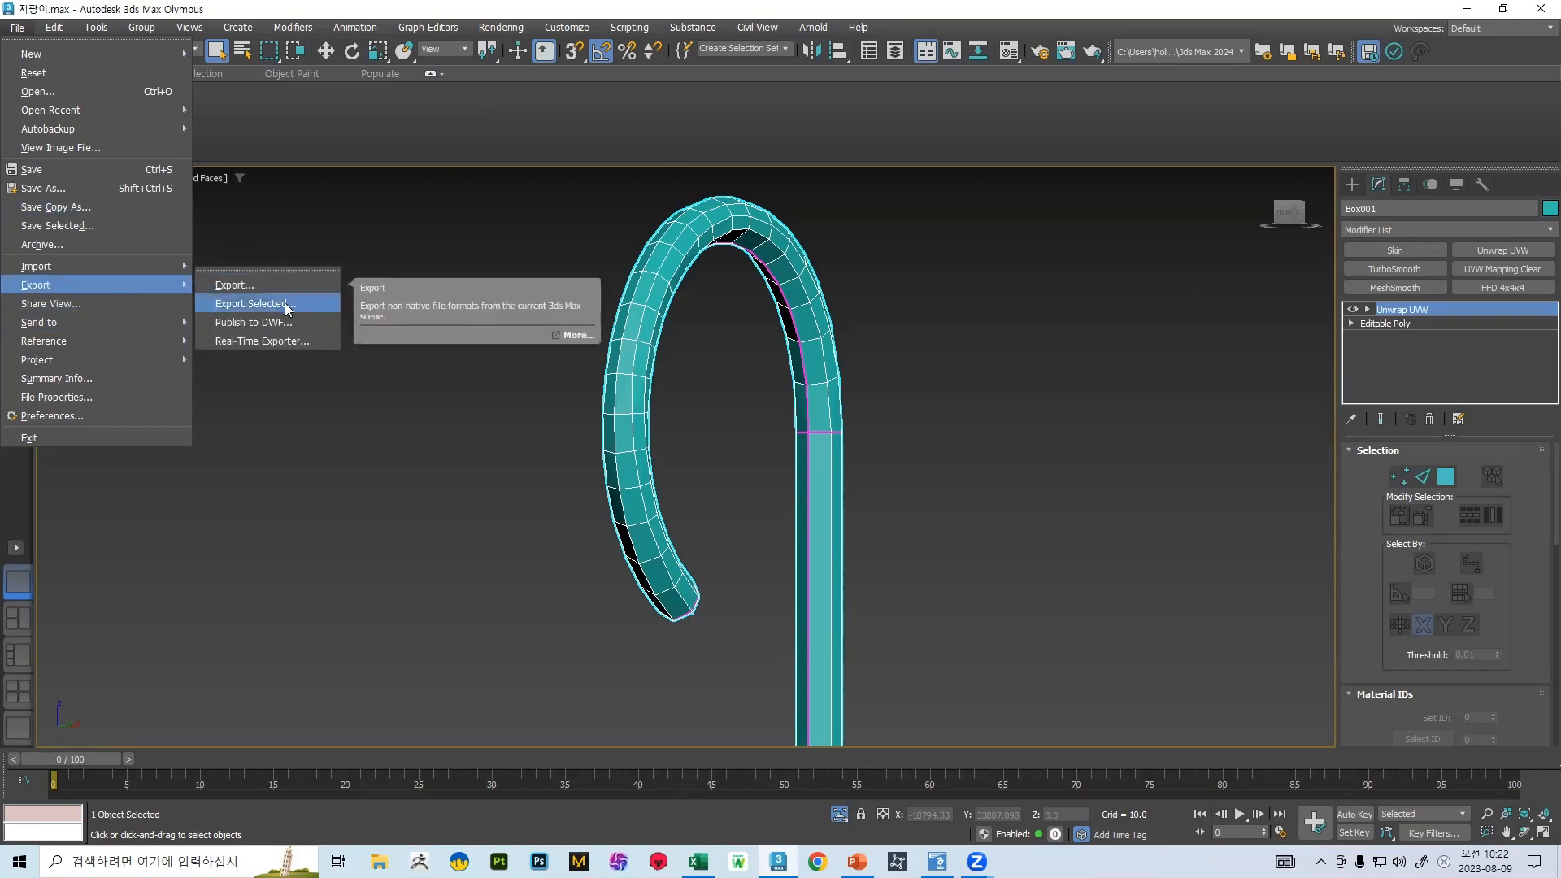
pyautogui.click(661, 310)
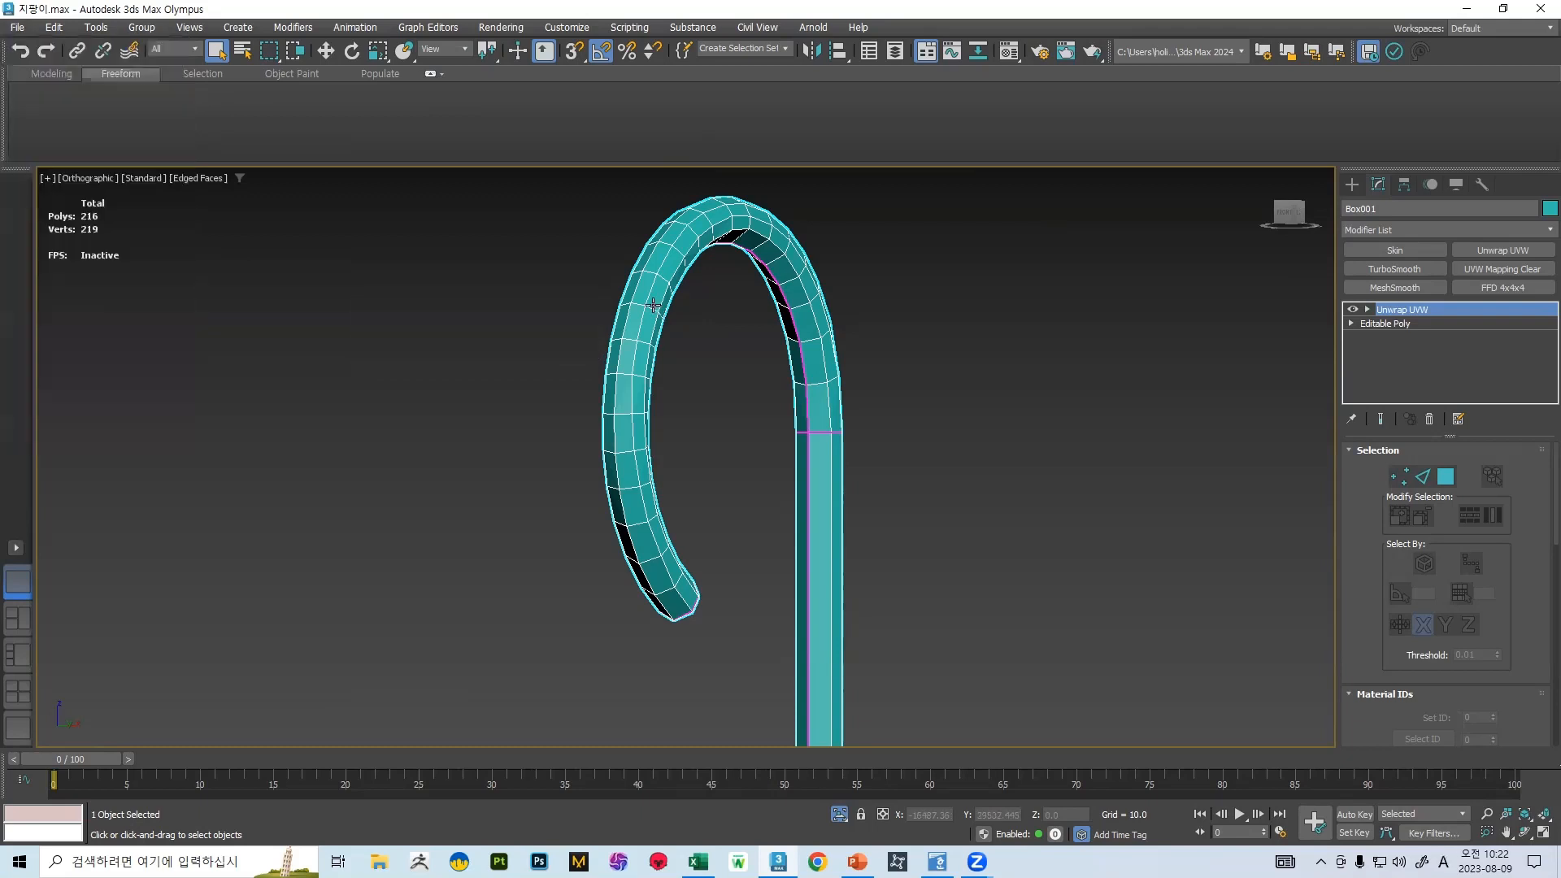
# - Export only the selected low-poly cane to the desktop as the FBX file 지팡이_low, keeping the current FBX export options
pyautogui.click(713, 359)
pyautogui.click(640, 321)
pyautogui.click(17, 27)
pyautogui.moveTo(81, 283)
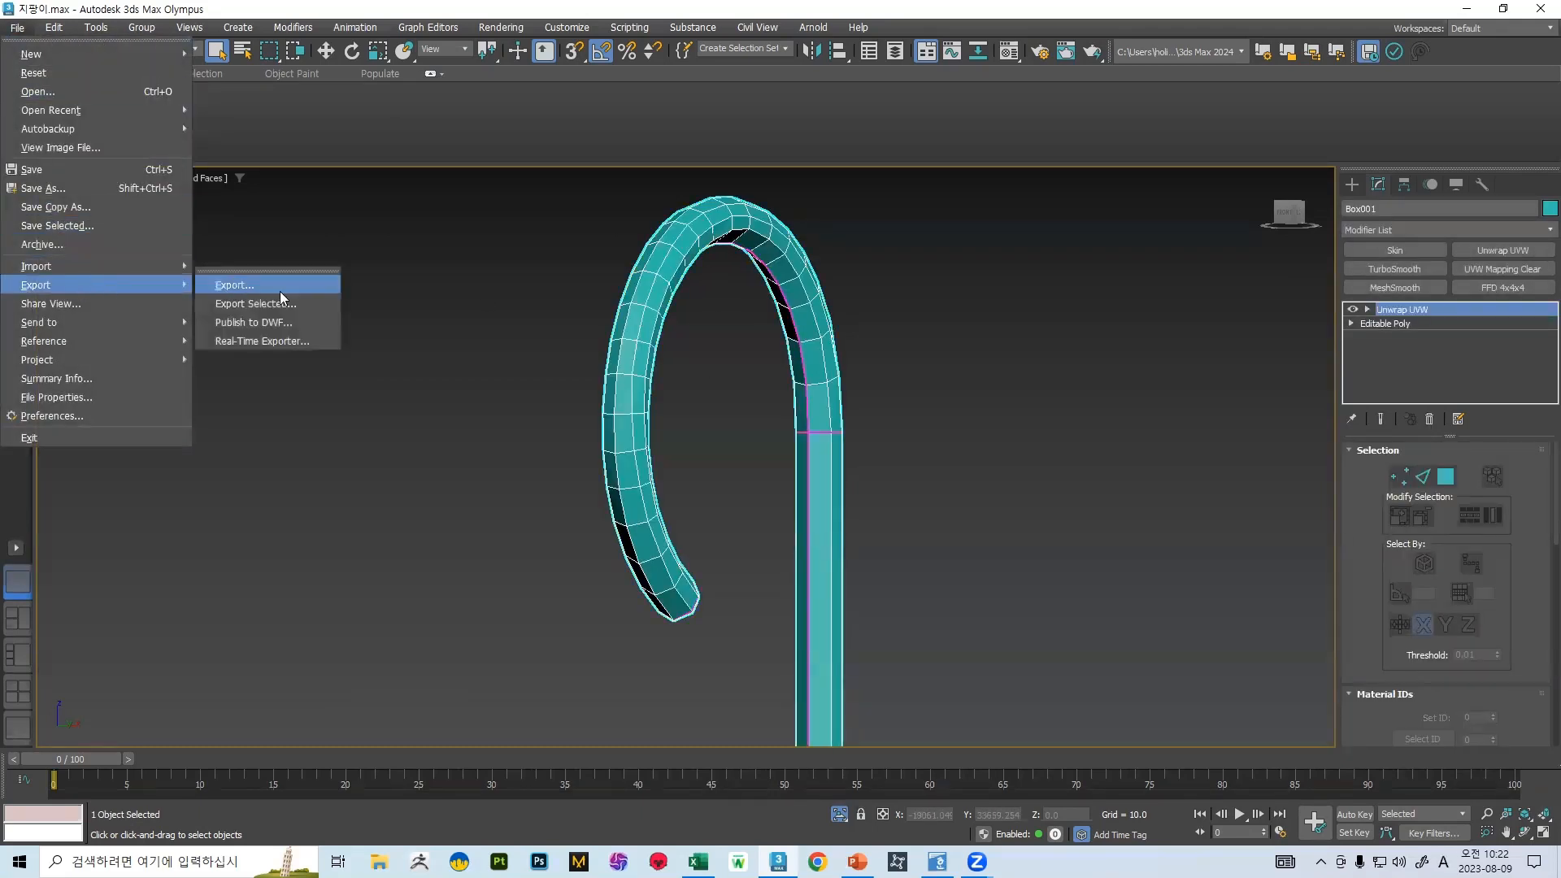
pyautogui.click(291, 306)
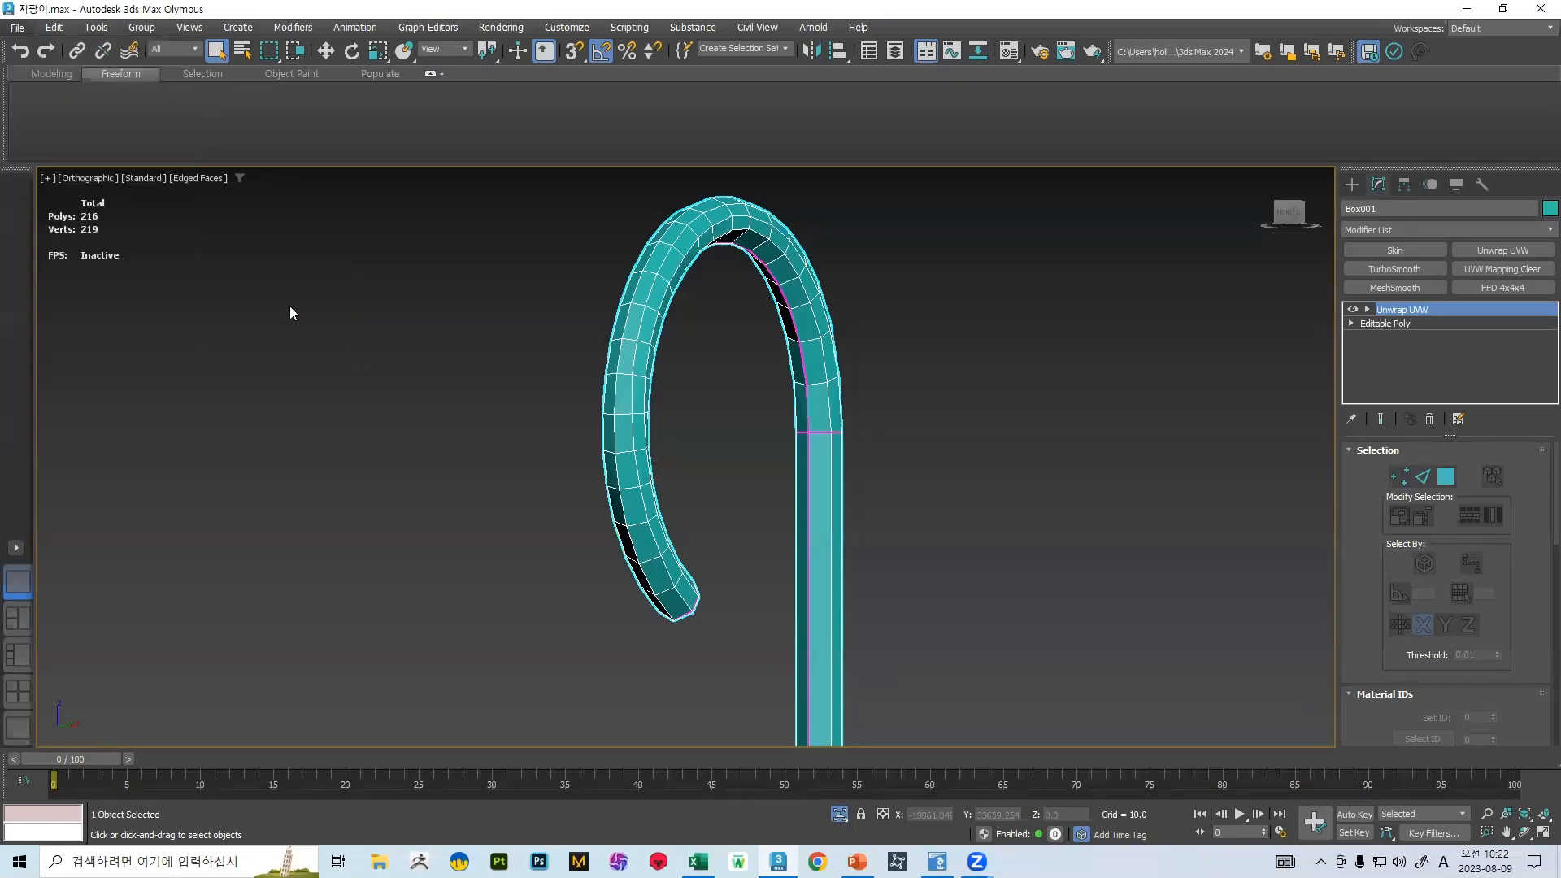
pyautogui.click(549, 325)
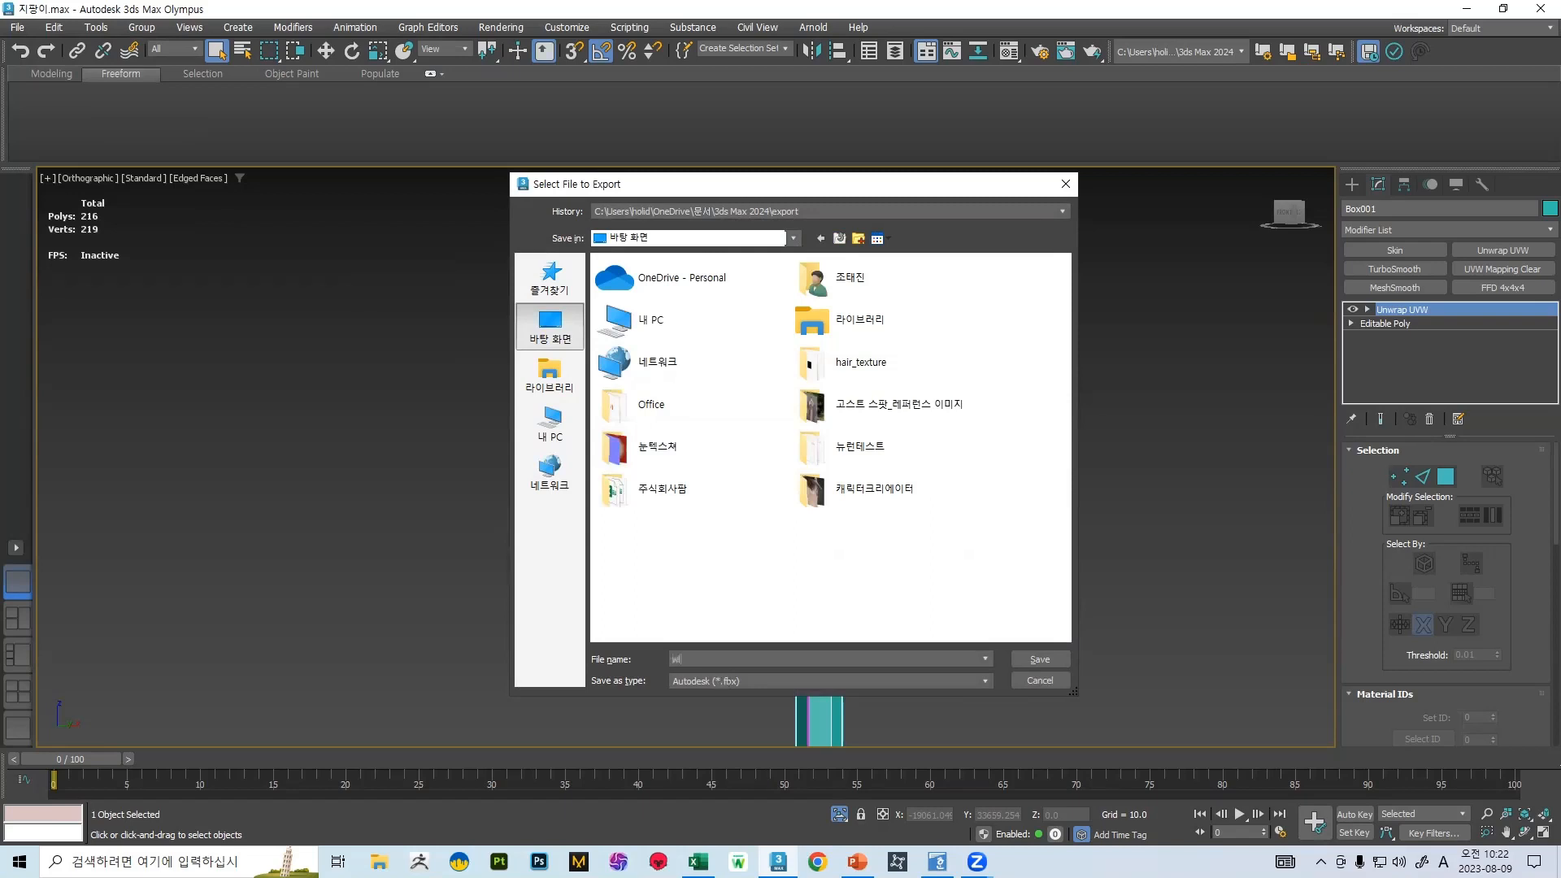
pyautogui.write('지팡이')
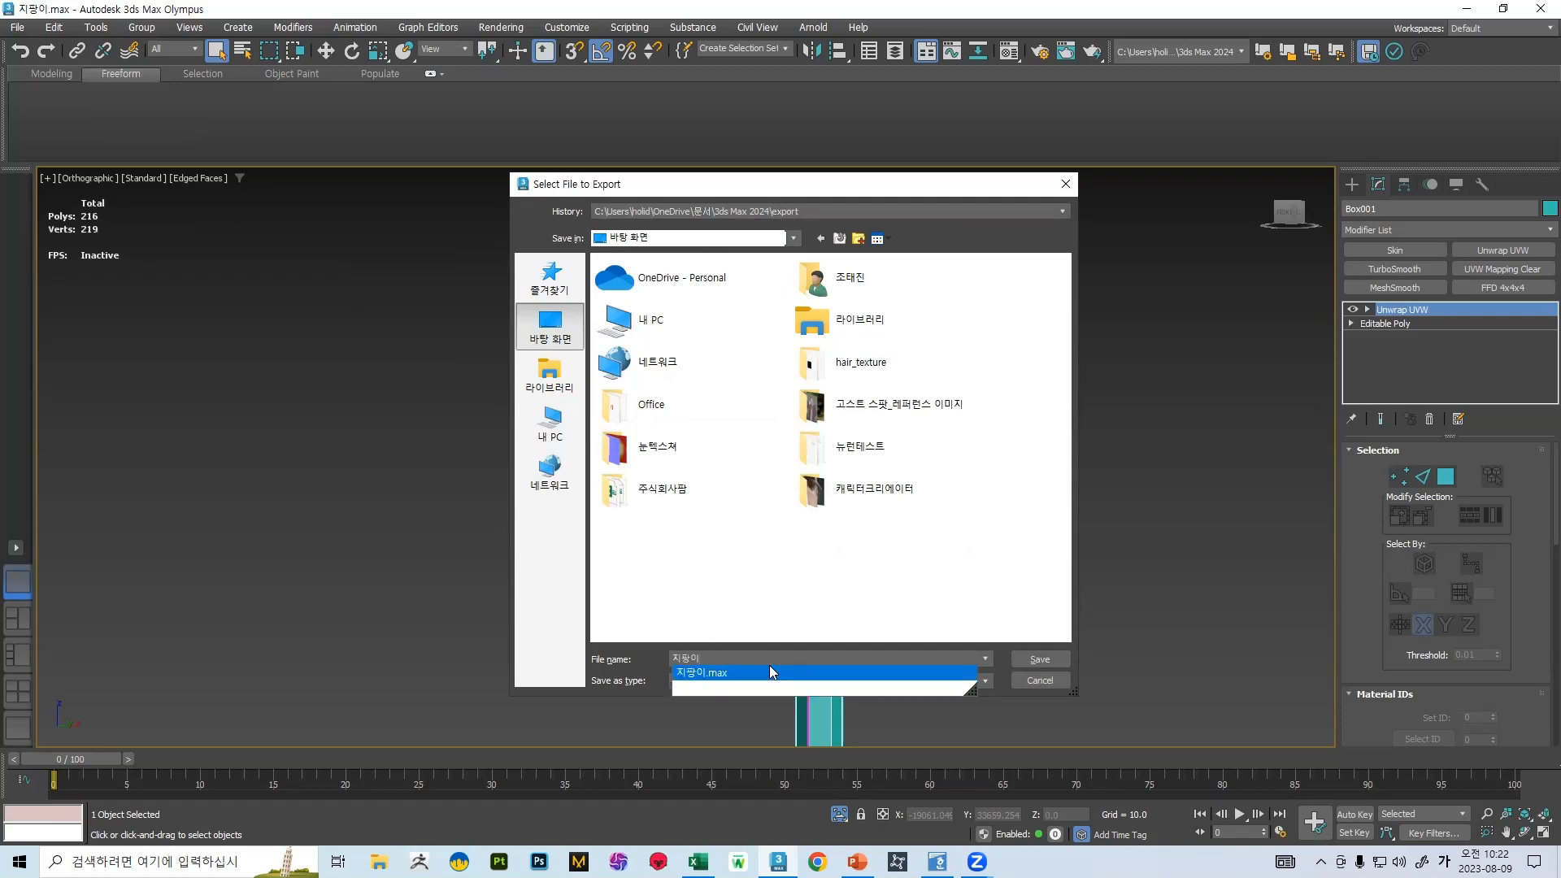
pyautogui.write('_ㅂ')
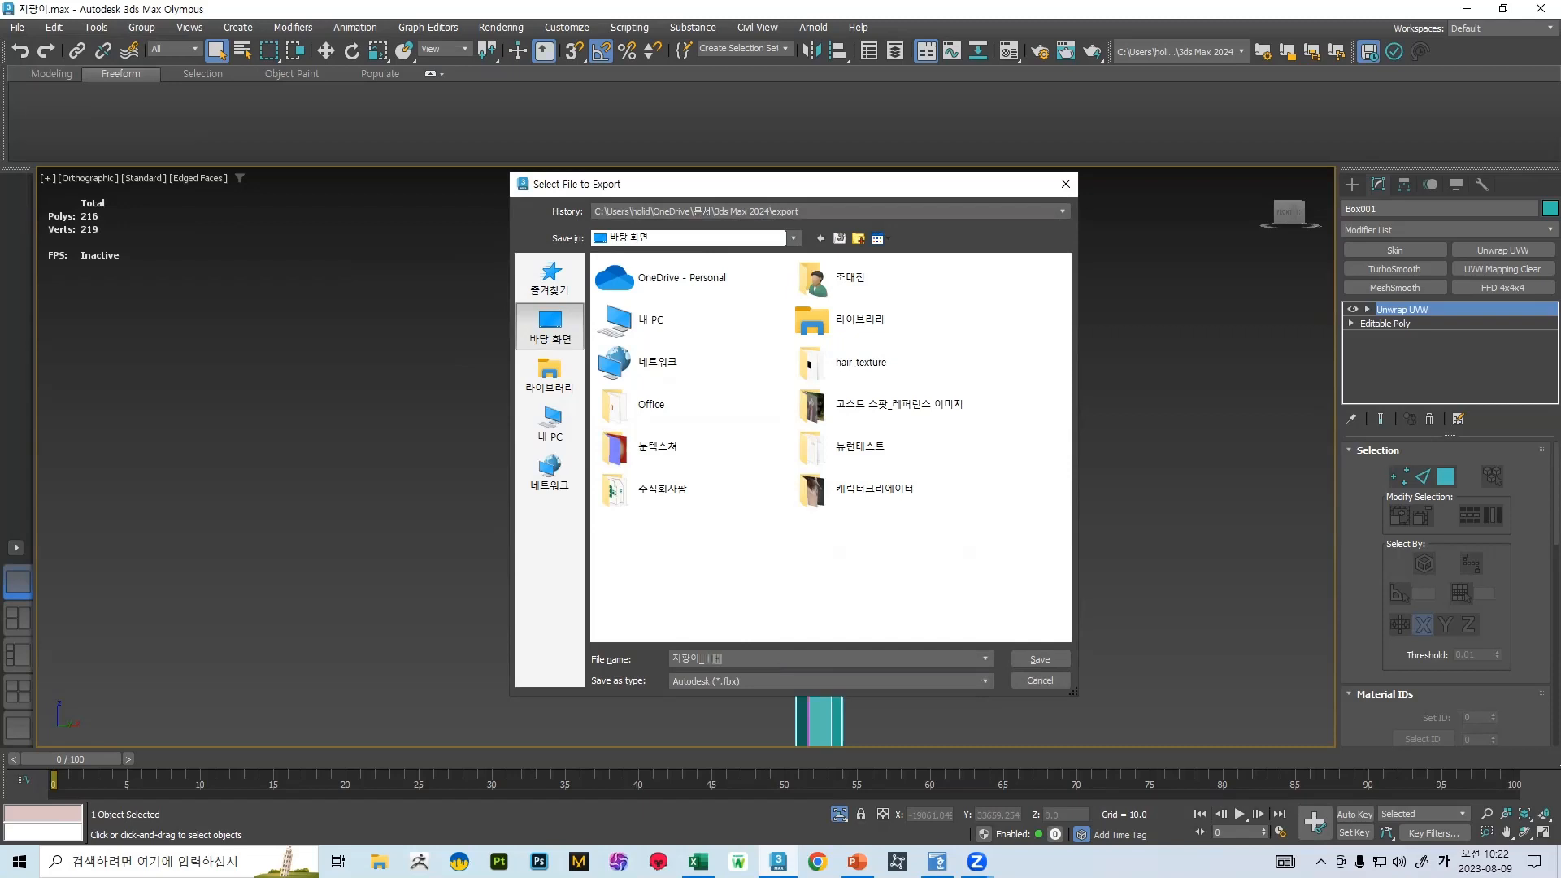
pyautogui.press('BackSpace')
pyautogui.press('Hangul')
pyautogui.click(1040, 659)
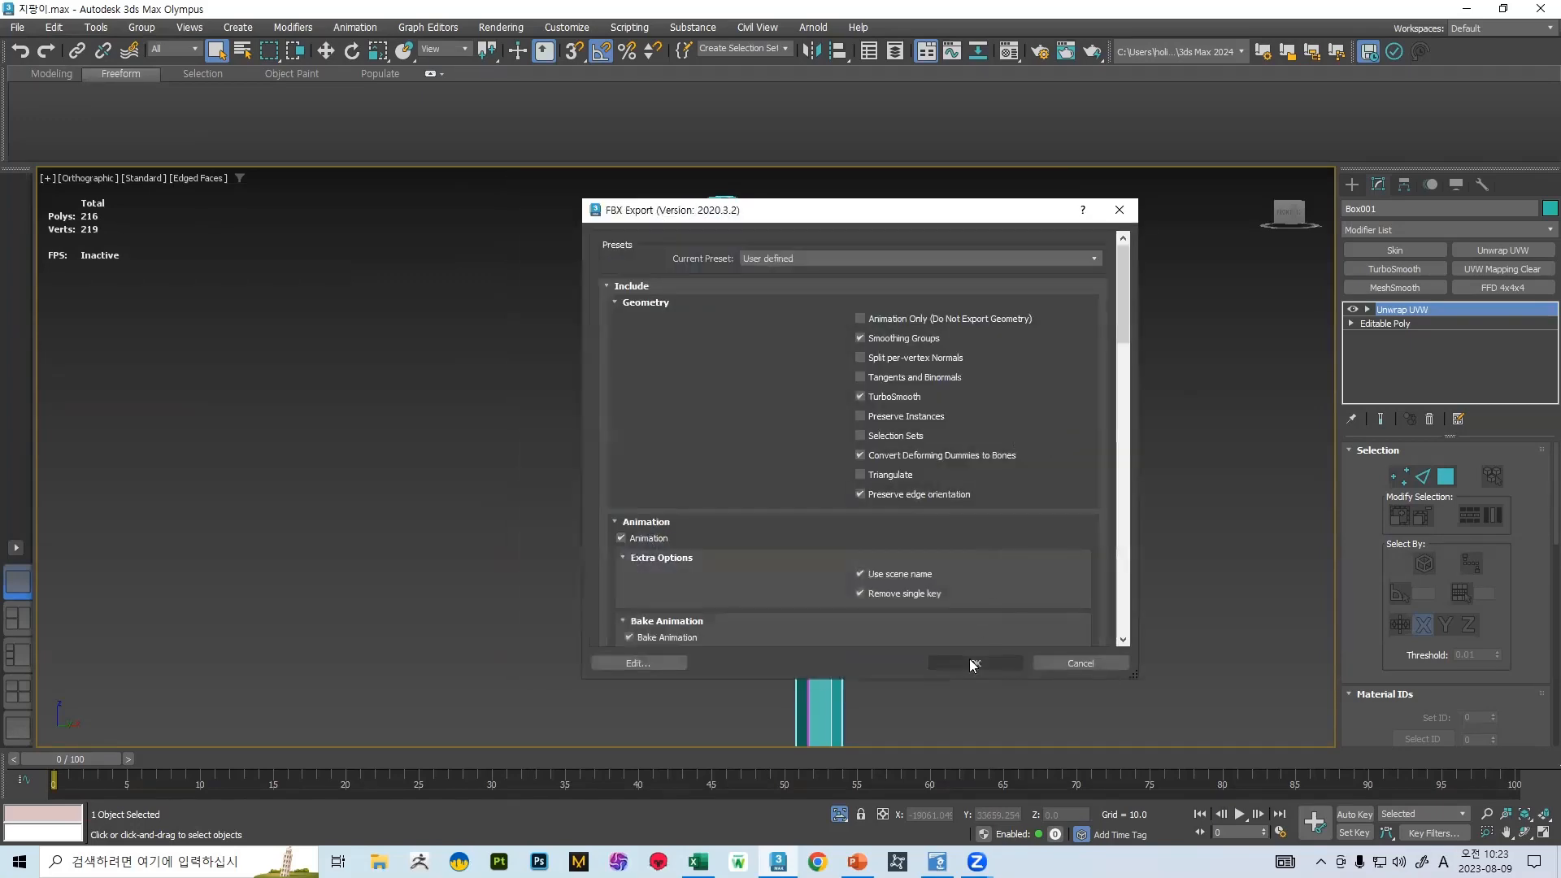
pyautogui.moveTo(1122, 284); pyautogui.dragTo(1132, 236)
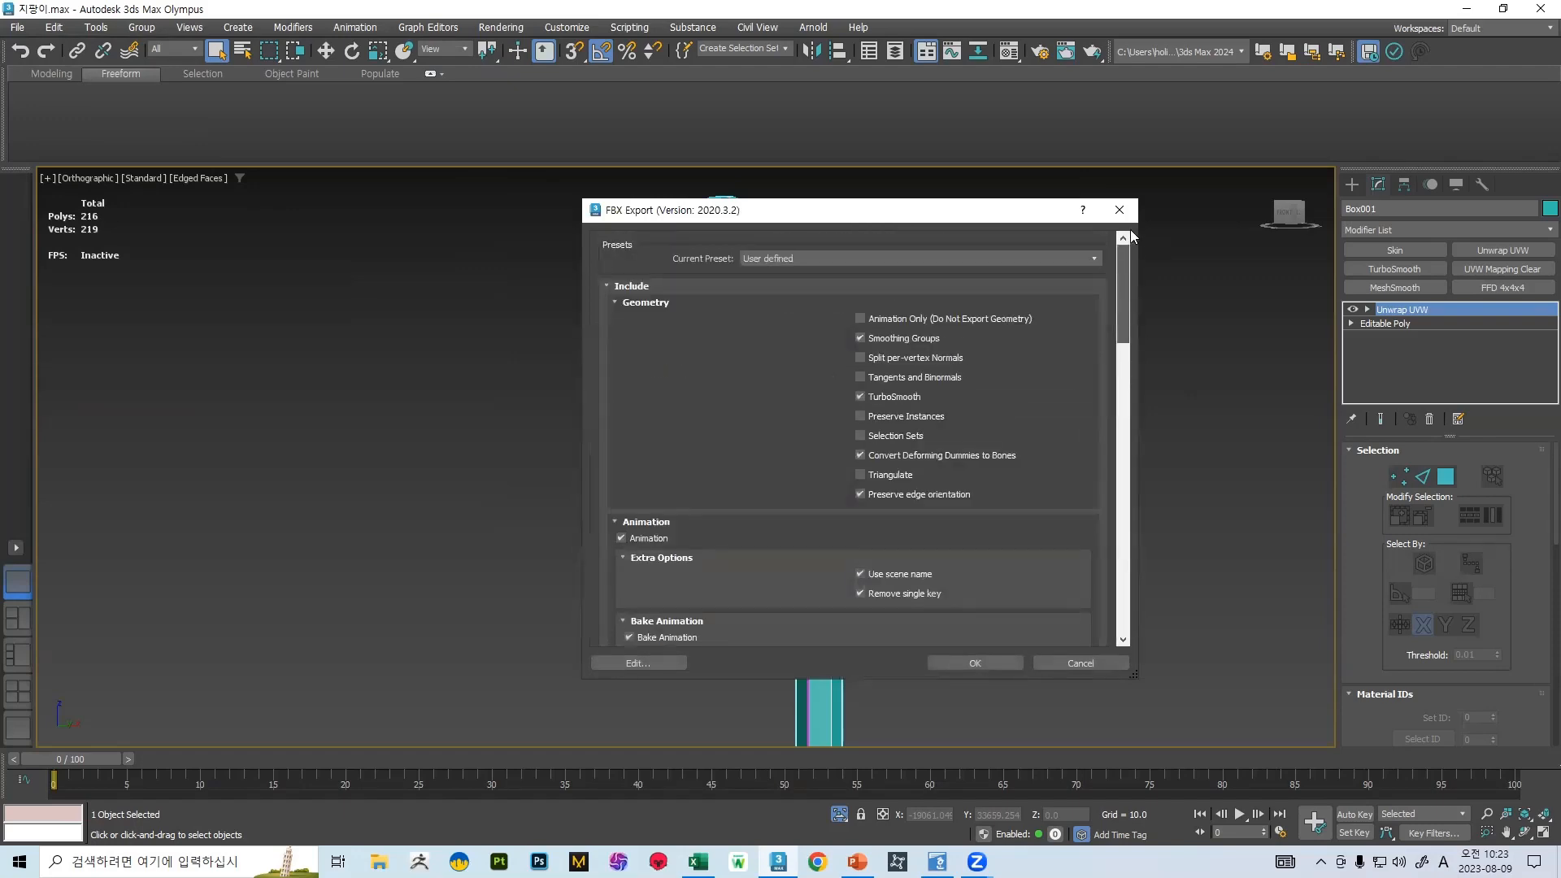
pyautogui.click(991, 663)
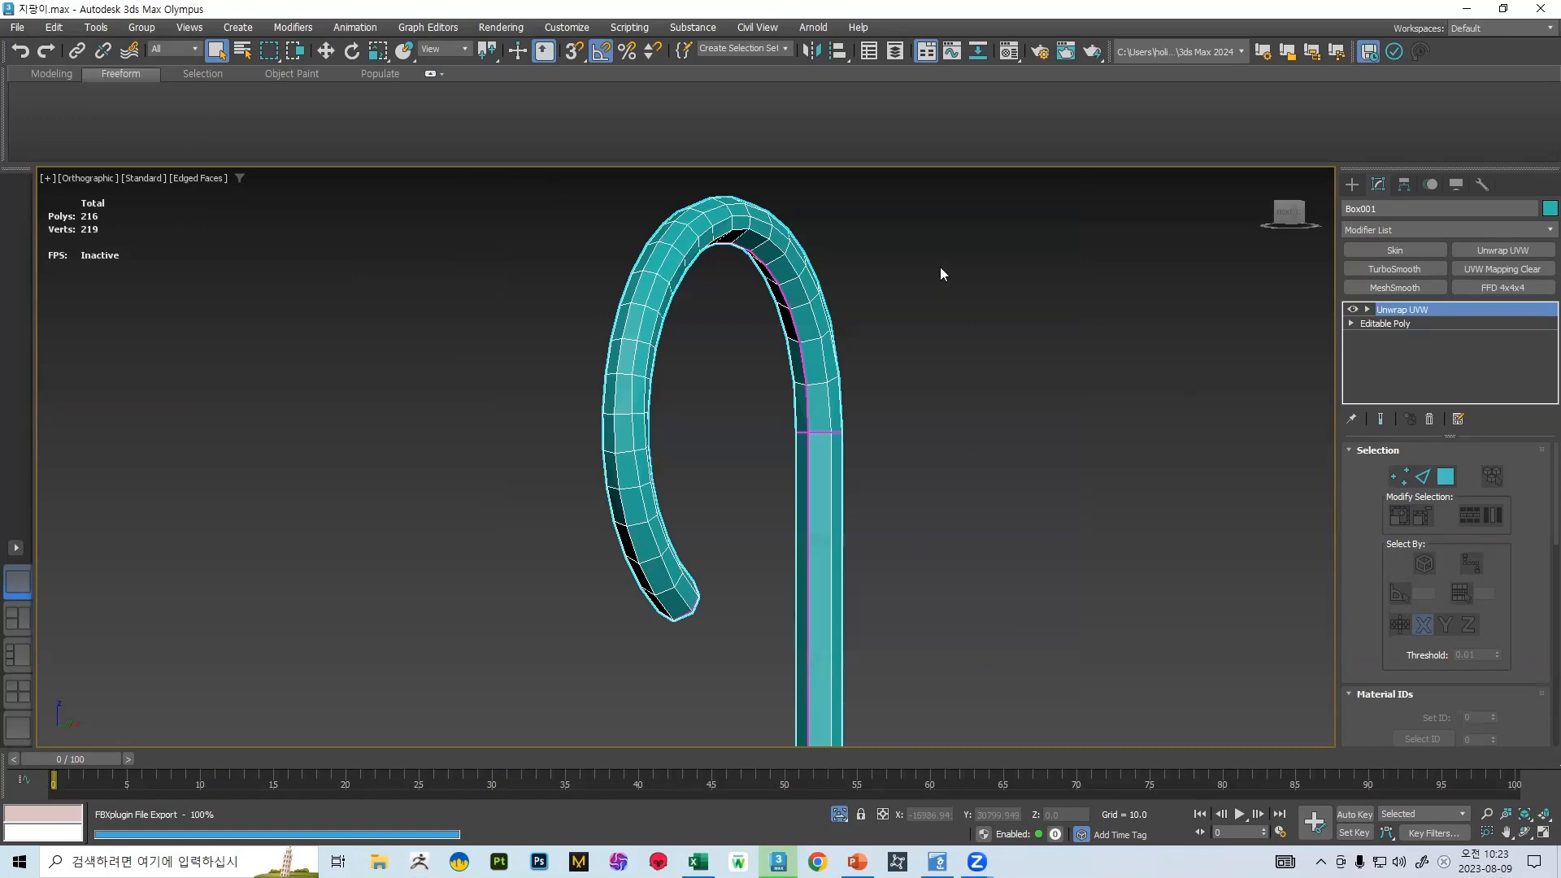
# - Hide Box001 in the Scene Explorer, and select and unhide Cylinder001_high
pyautogui.click(869, 52)
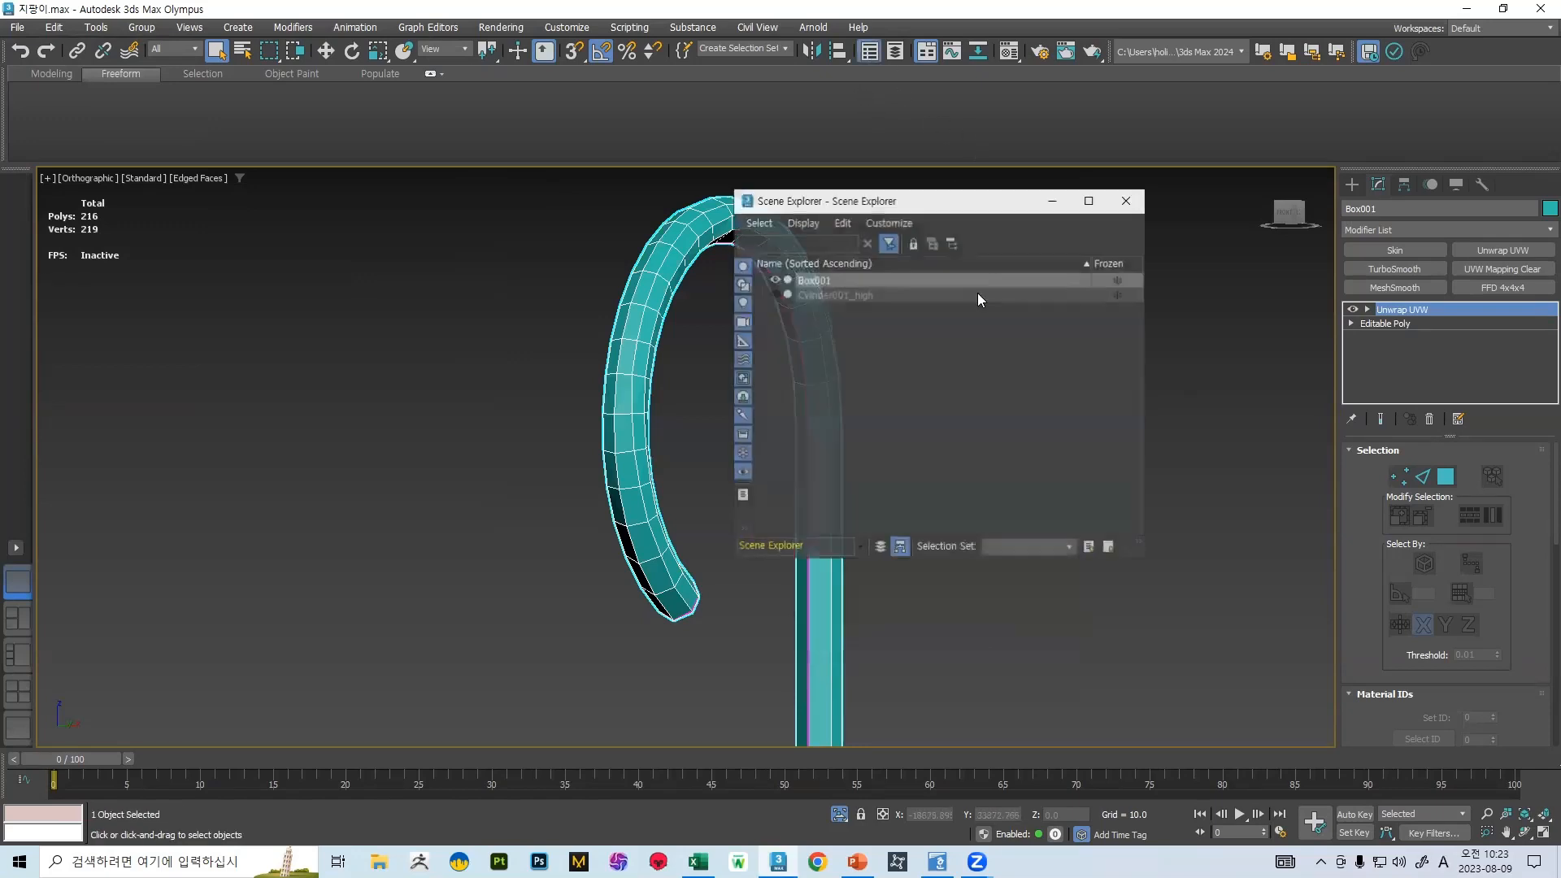
pyautogui.click(777, 279)
pyautogui.click(853, 294)
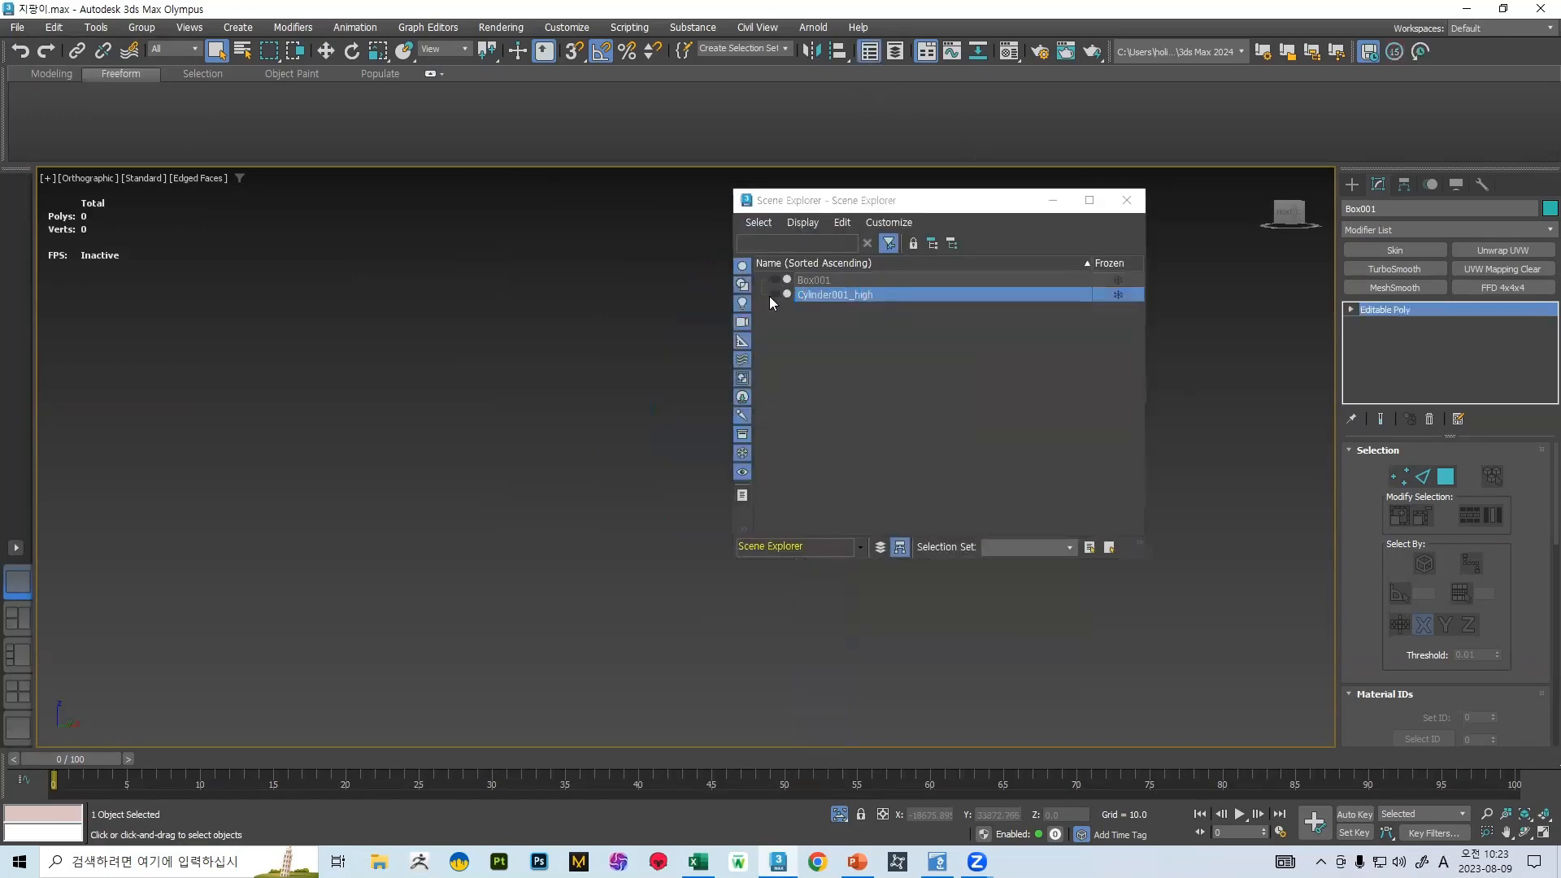
pyautogui.click(772, 295)
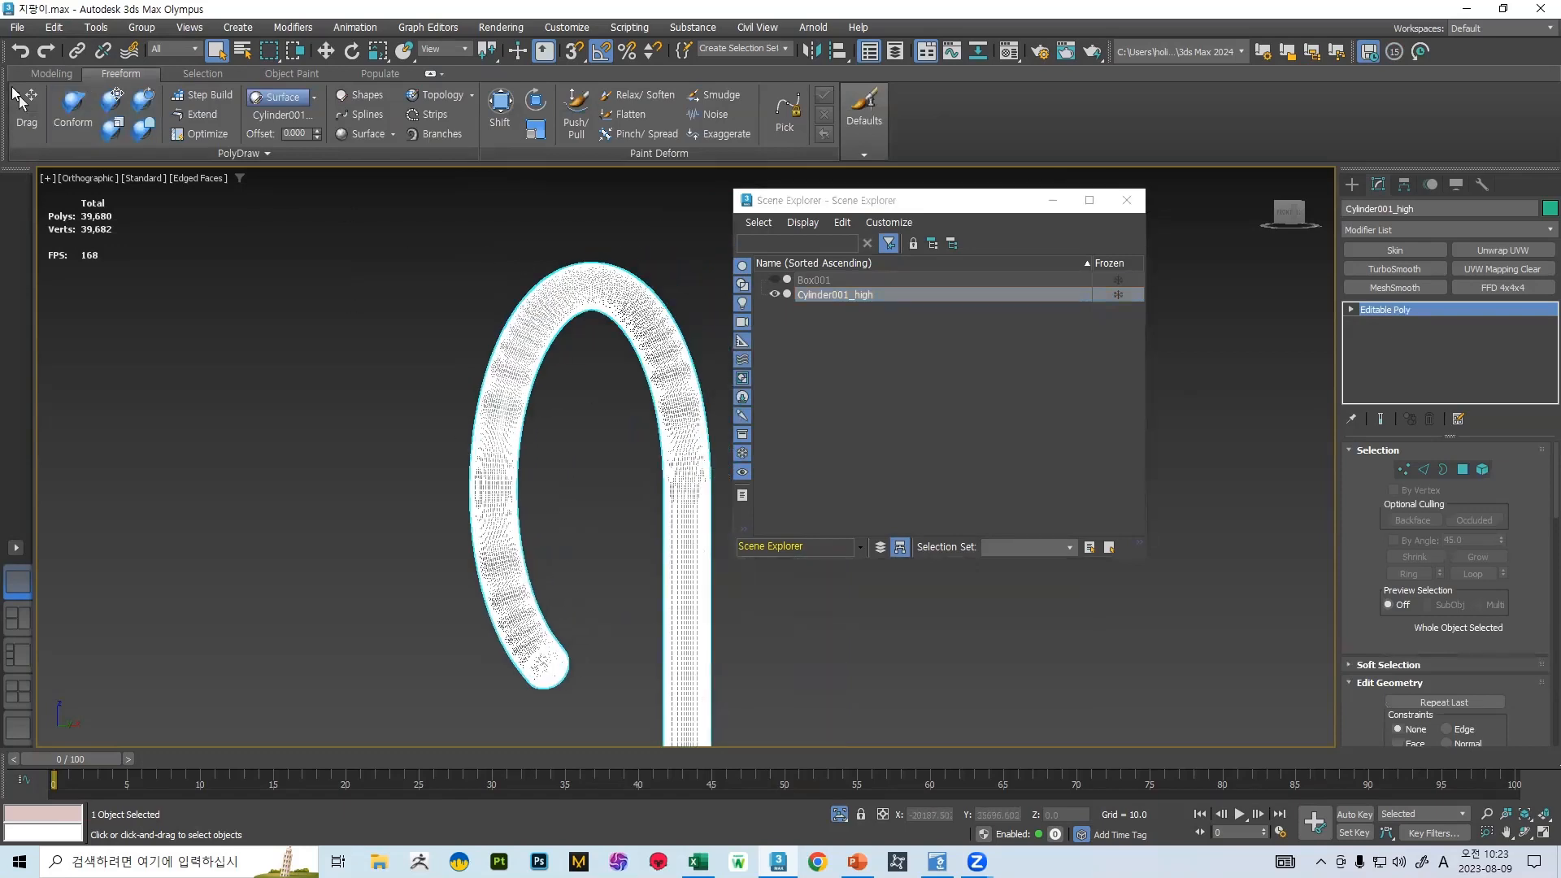
# - Export only the selected high-poly cane to the desktop as the FBX file 지팡이_high, keeping the current FBX export options
pyautogui.click(17, 27)
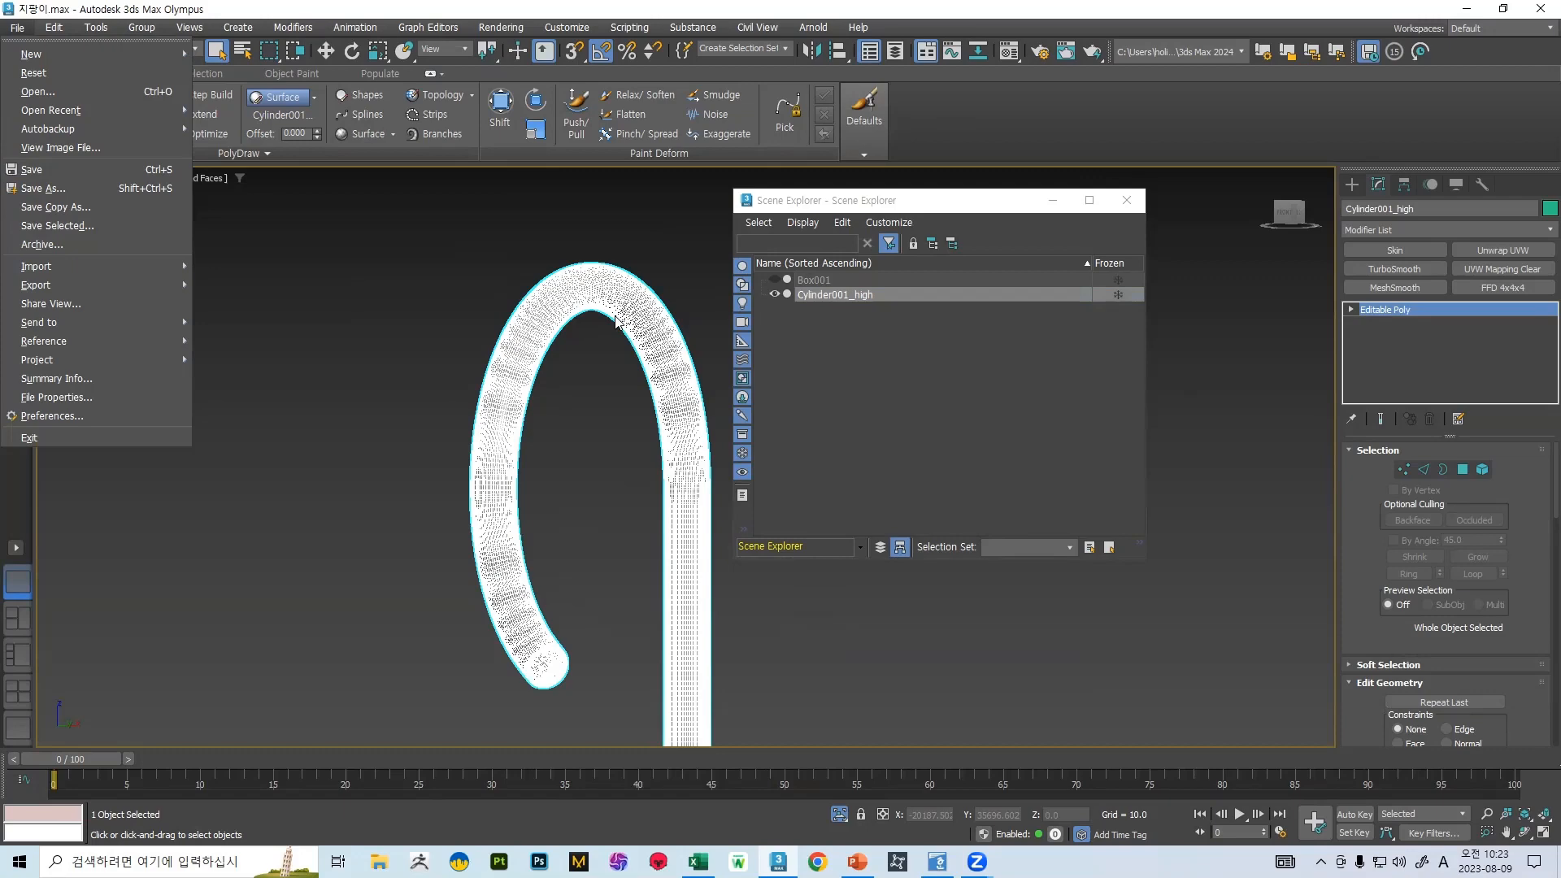
pyautogui.moveTo(104, 297)
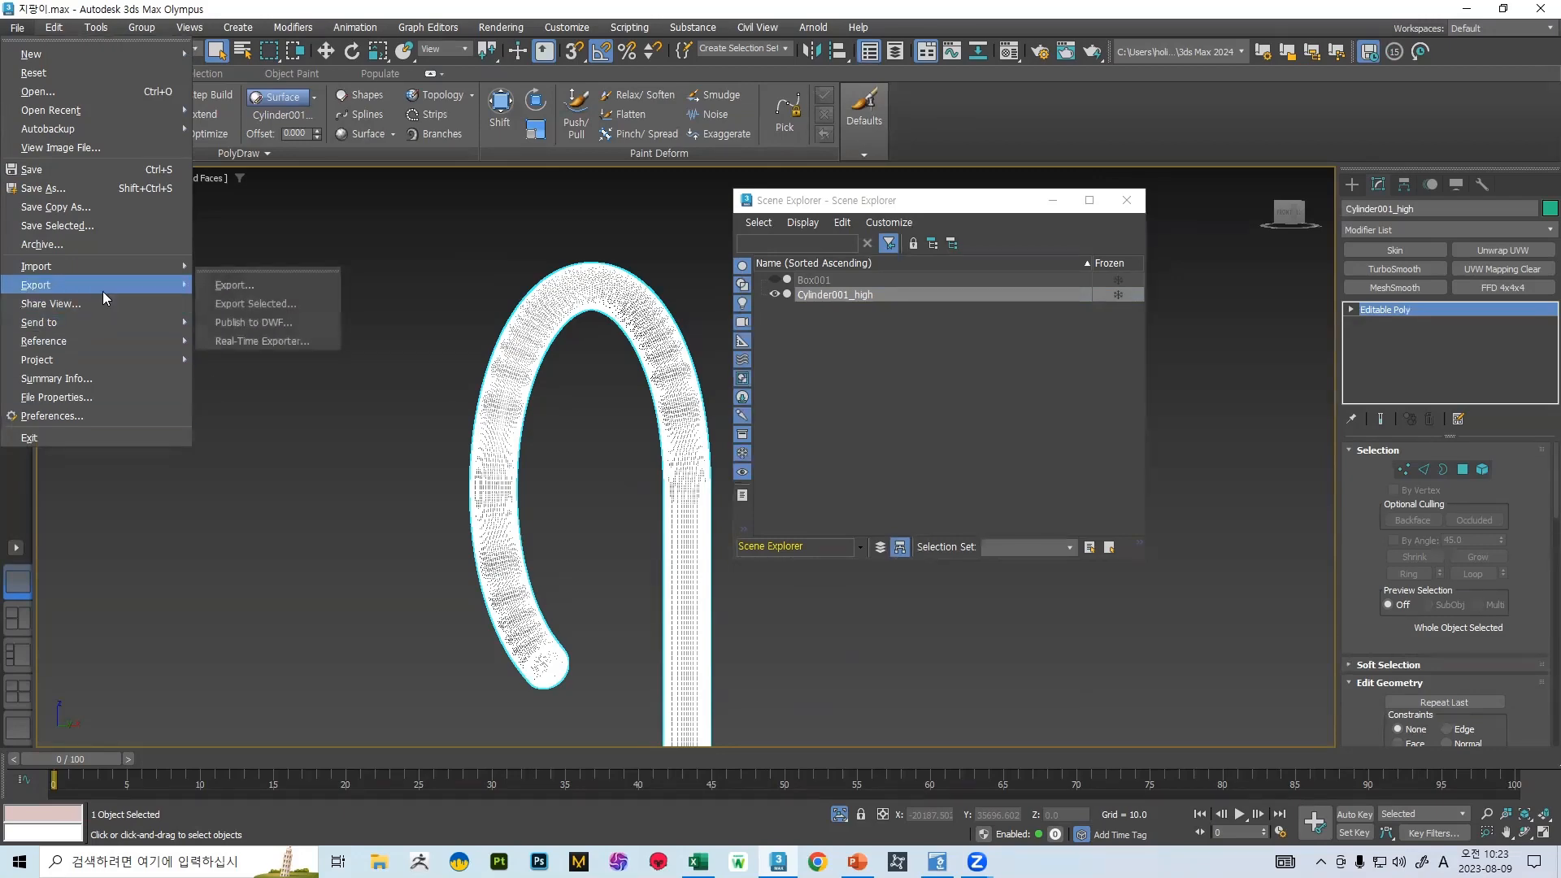
pyautogui.click(240, 305)
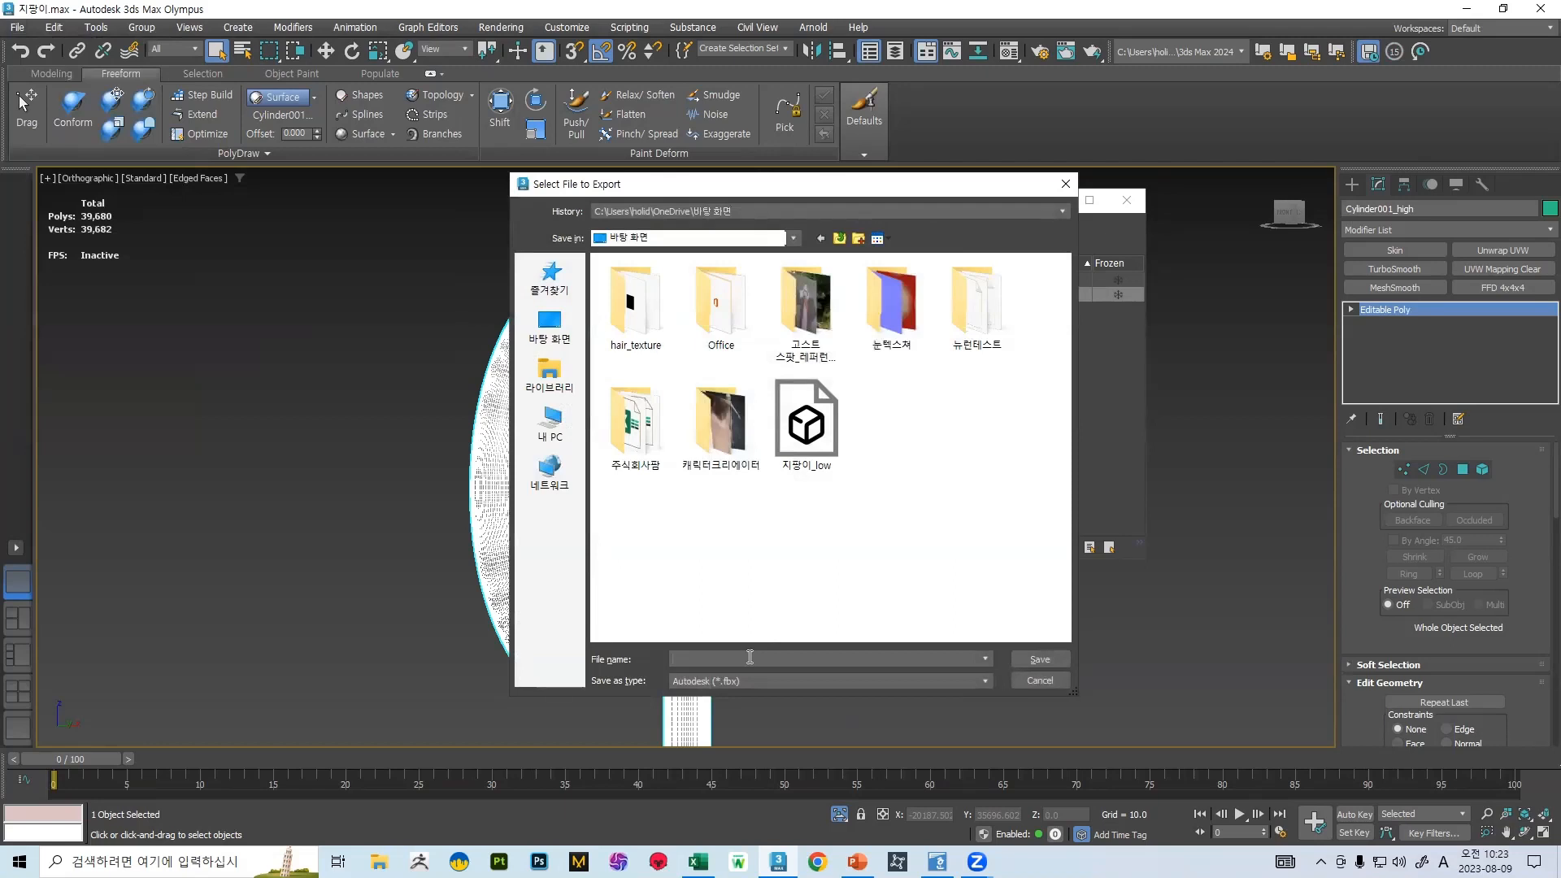
pyautogui.write('지')
pyautogui.press('BackSpace')
pyautogui.press('BackSpace')
pyautogui.press('Hangul')
pyautogui.write('지팡이')
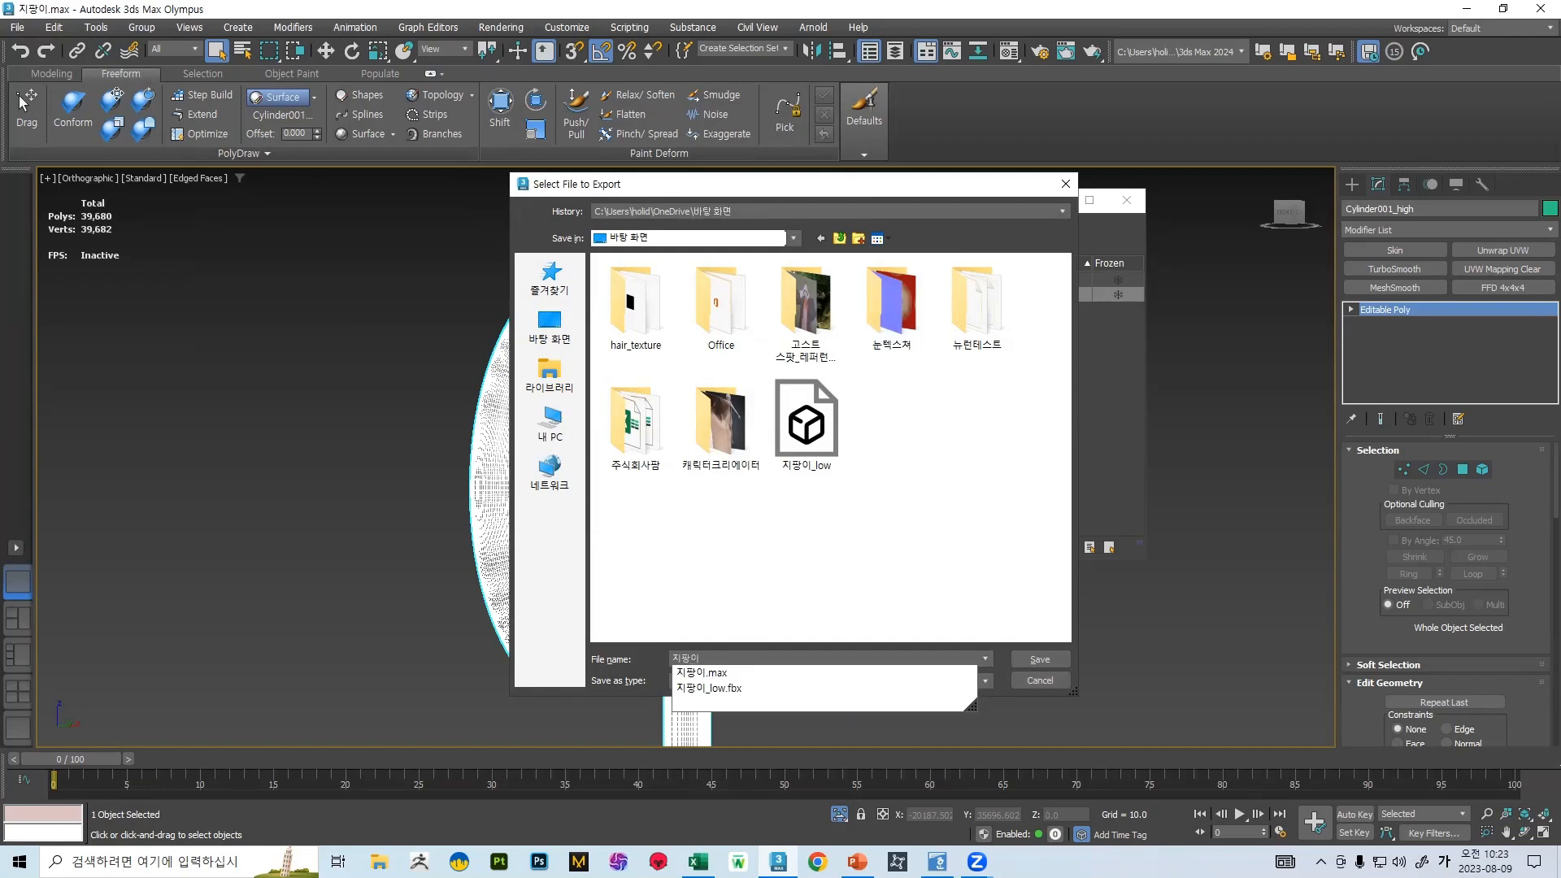
pyautogui.write('_ㅗㅑ호')
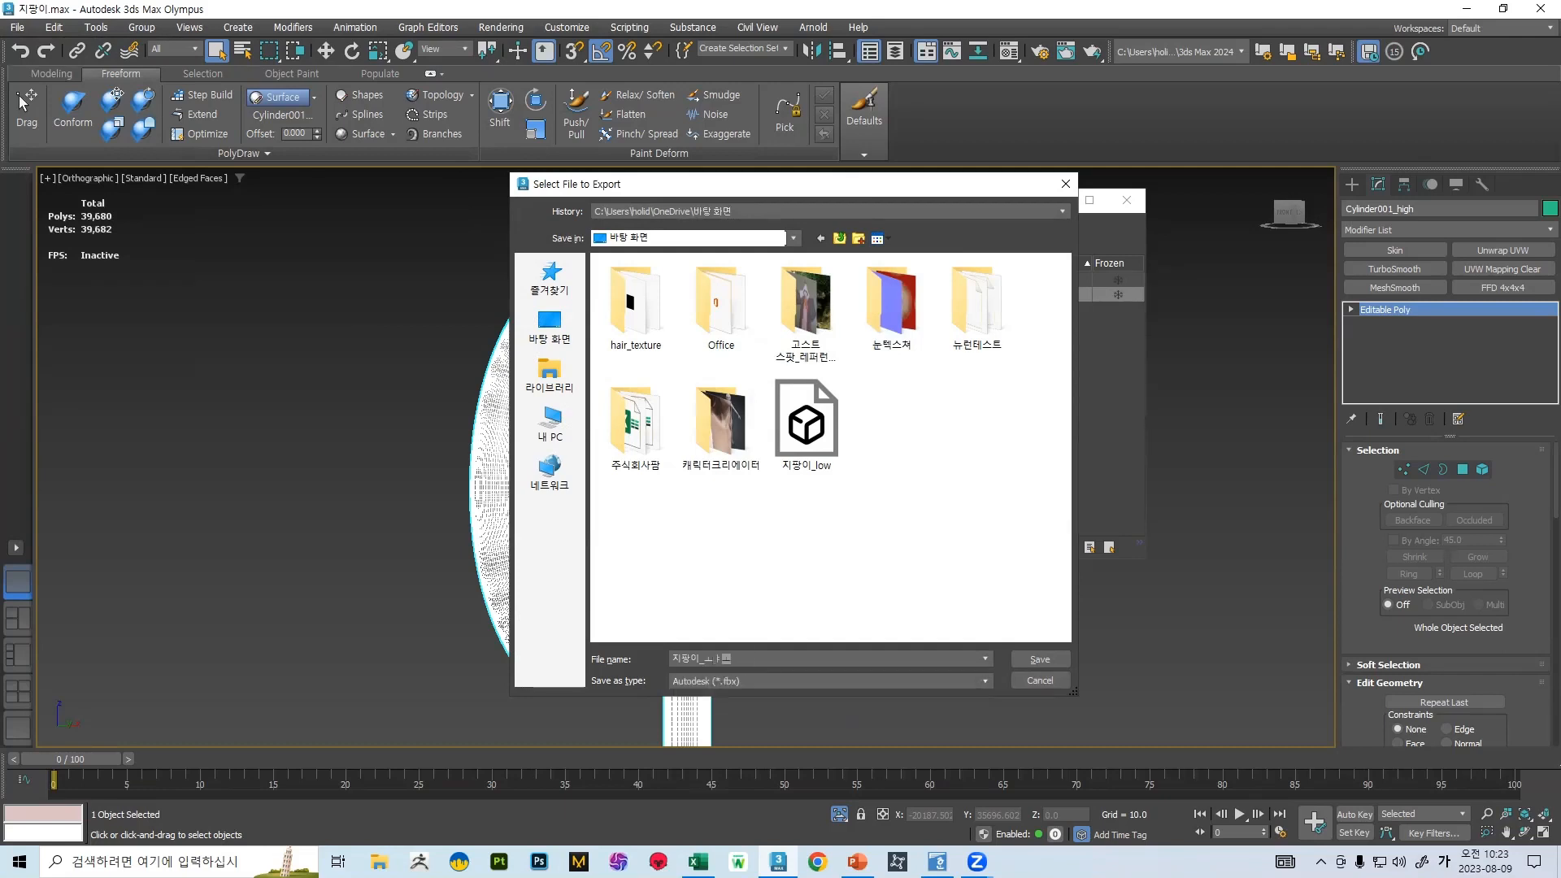
pyautogui.press('BackSpace')
pyautogui.press('BackSpace')
pyautogui.press('BackSpace')
pyautogui.press('BackSpace')
pyautogui.press('Hangul')
pyautogui.write('hih')
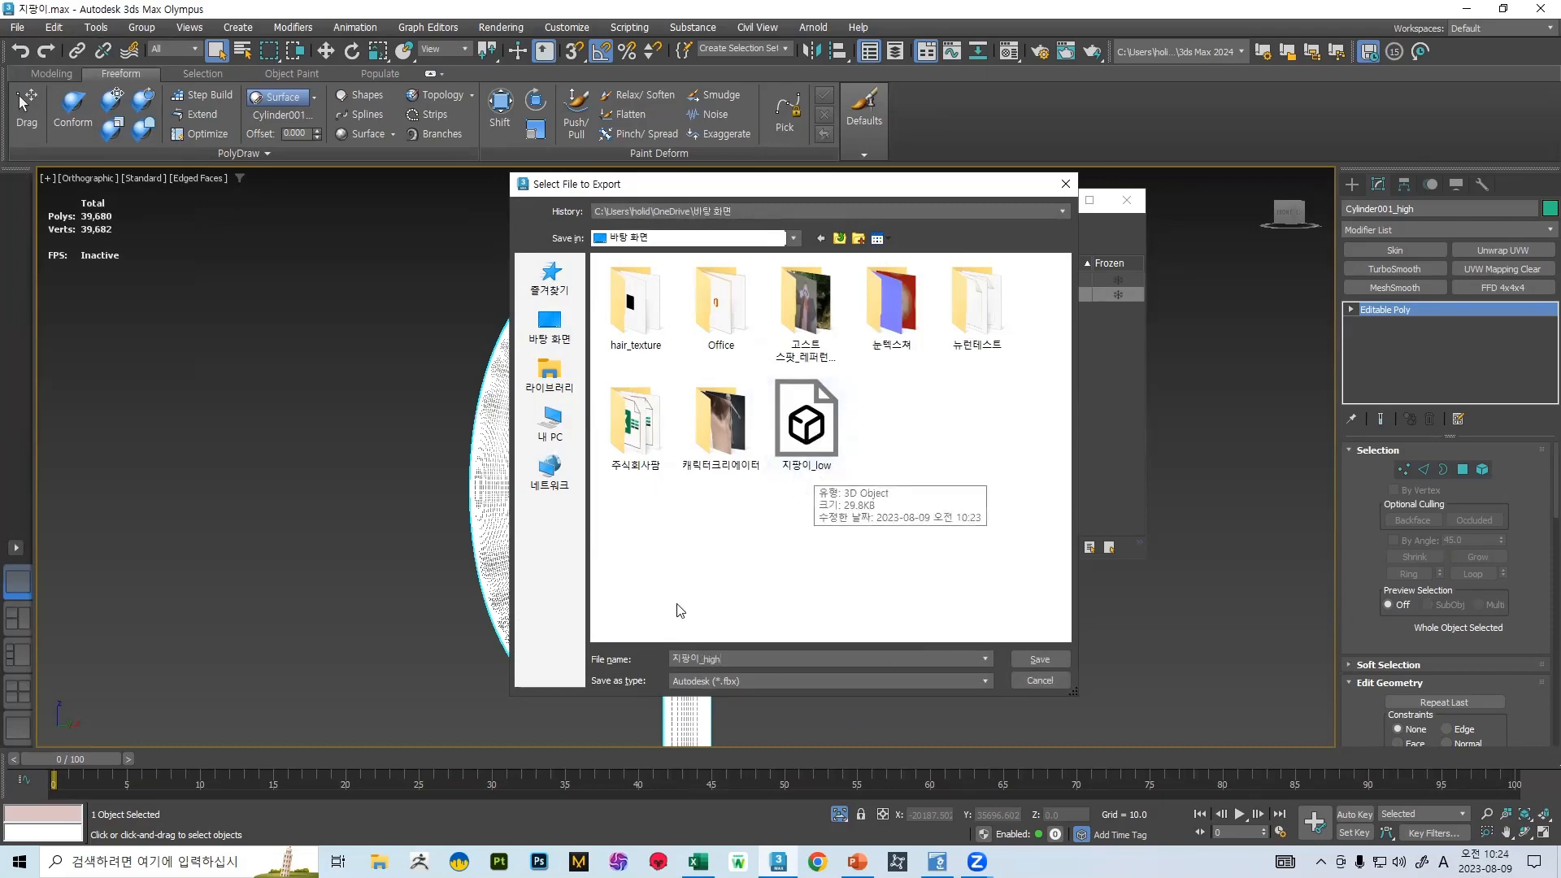
pyautogui.click(1036, 659)
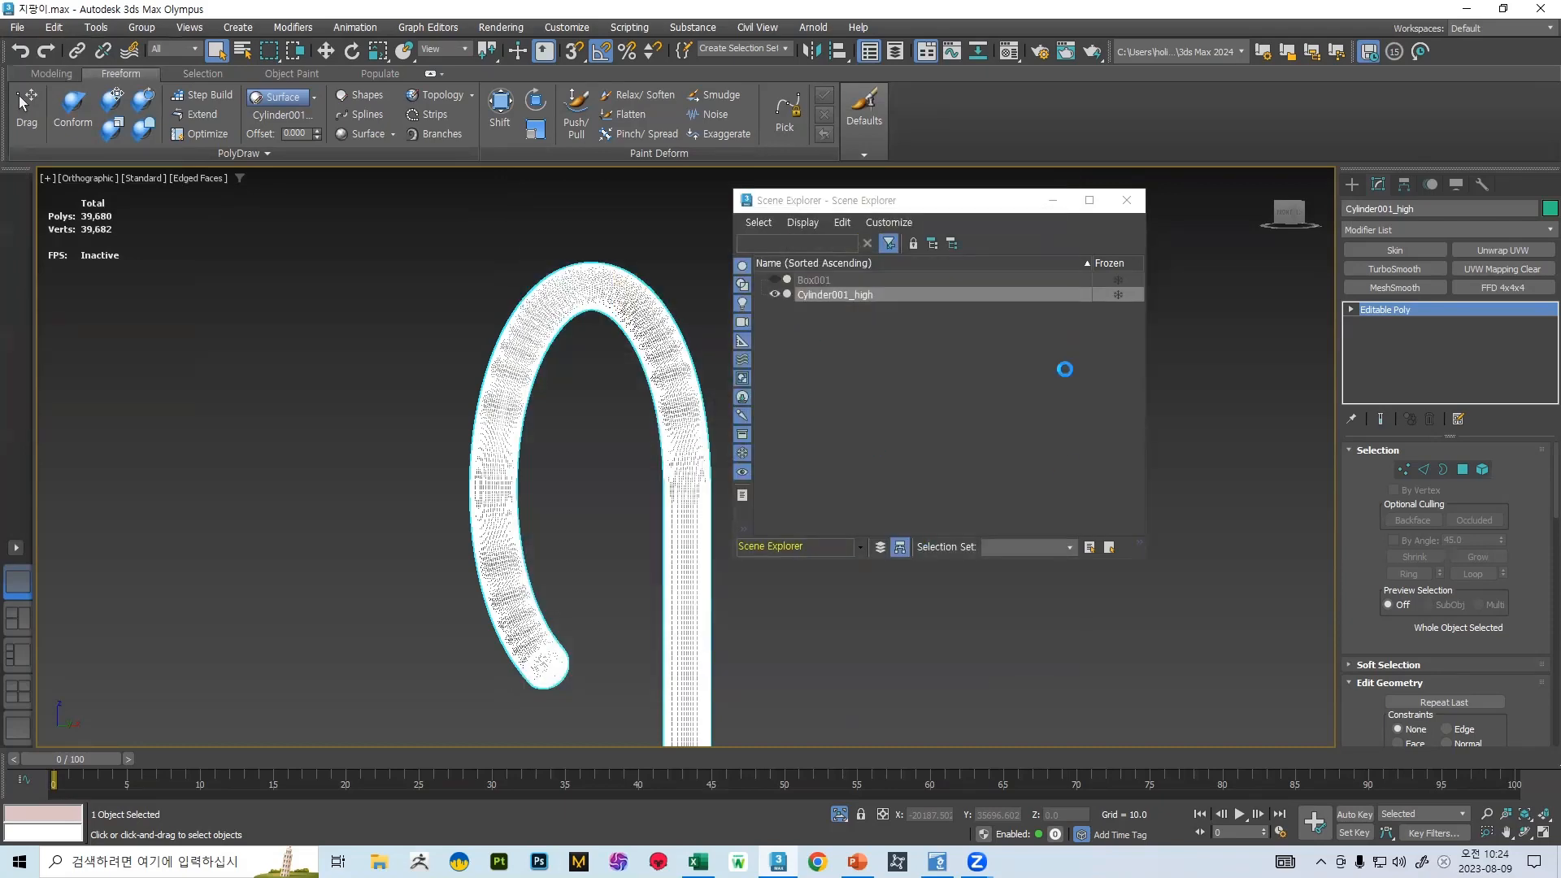
pyautogui.click(969, 663)
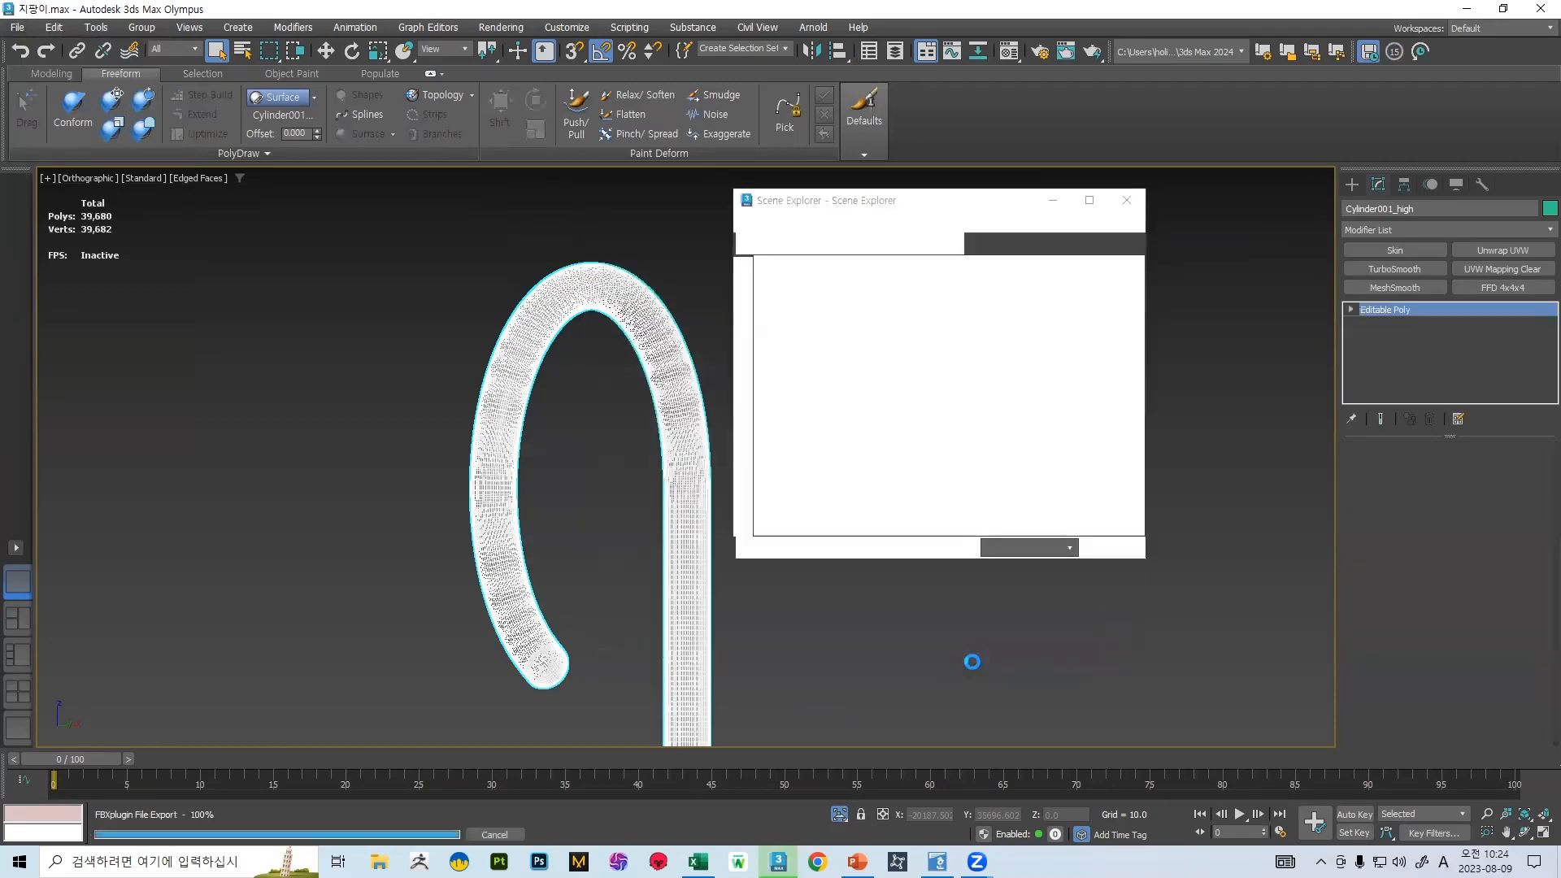
# - Close the Scene Explorer and save the cane scene
pyautogui.click(1126, 200)
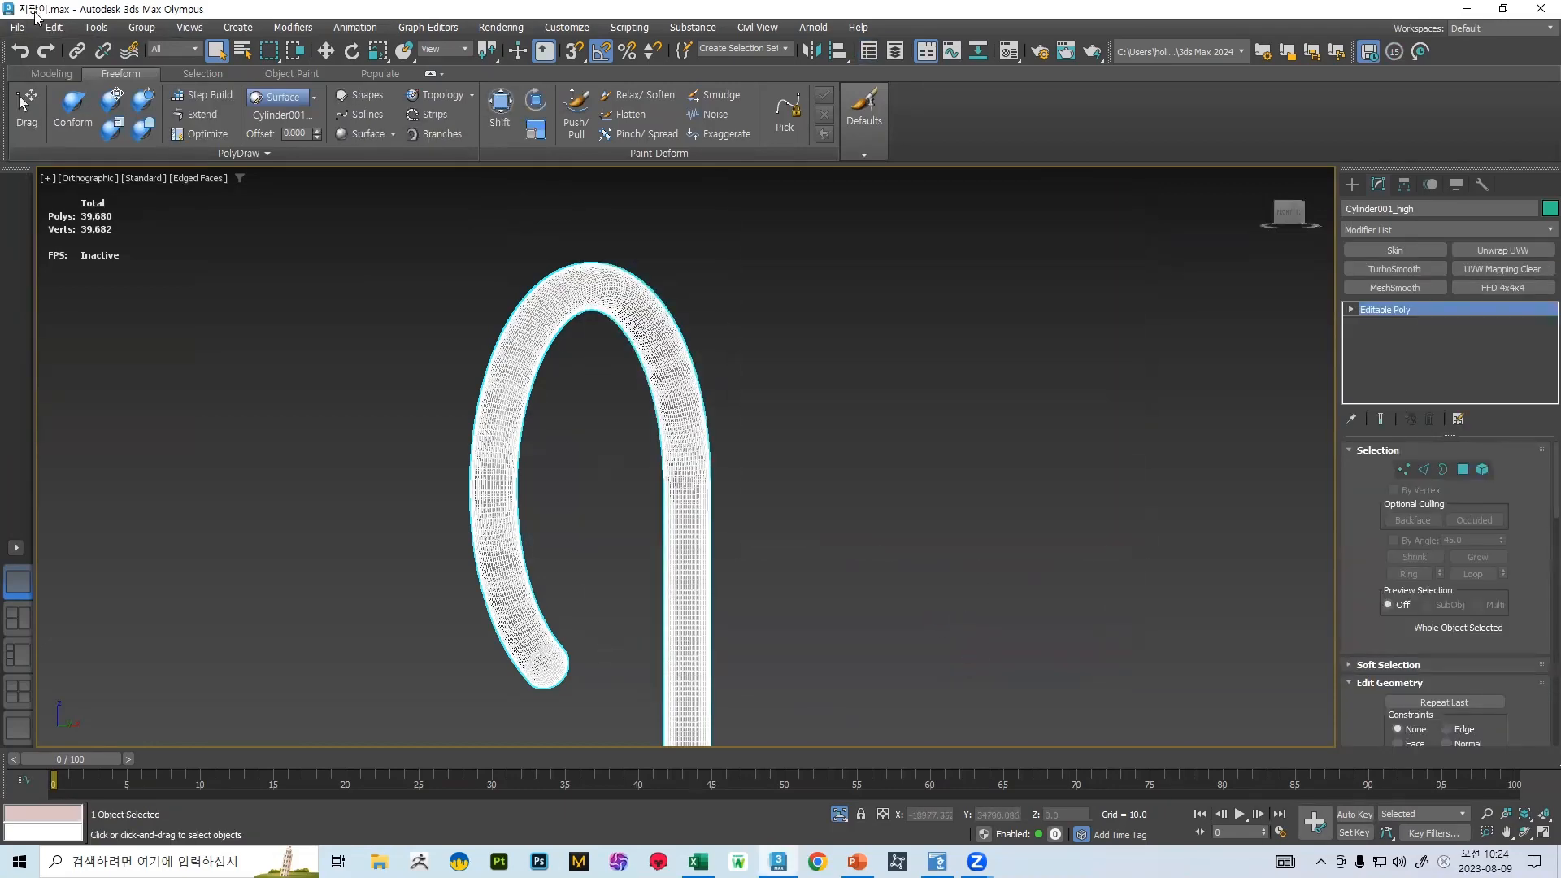
pyautogui.click(17, 27)
pyautogui.click(47, 174)
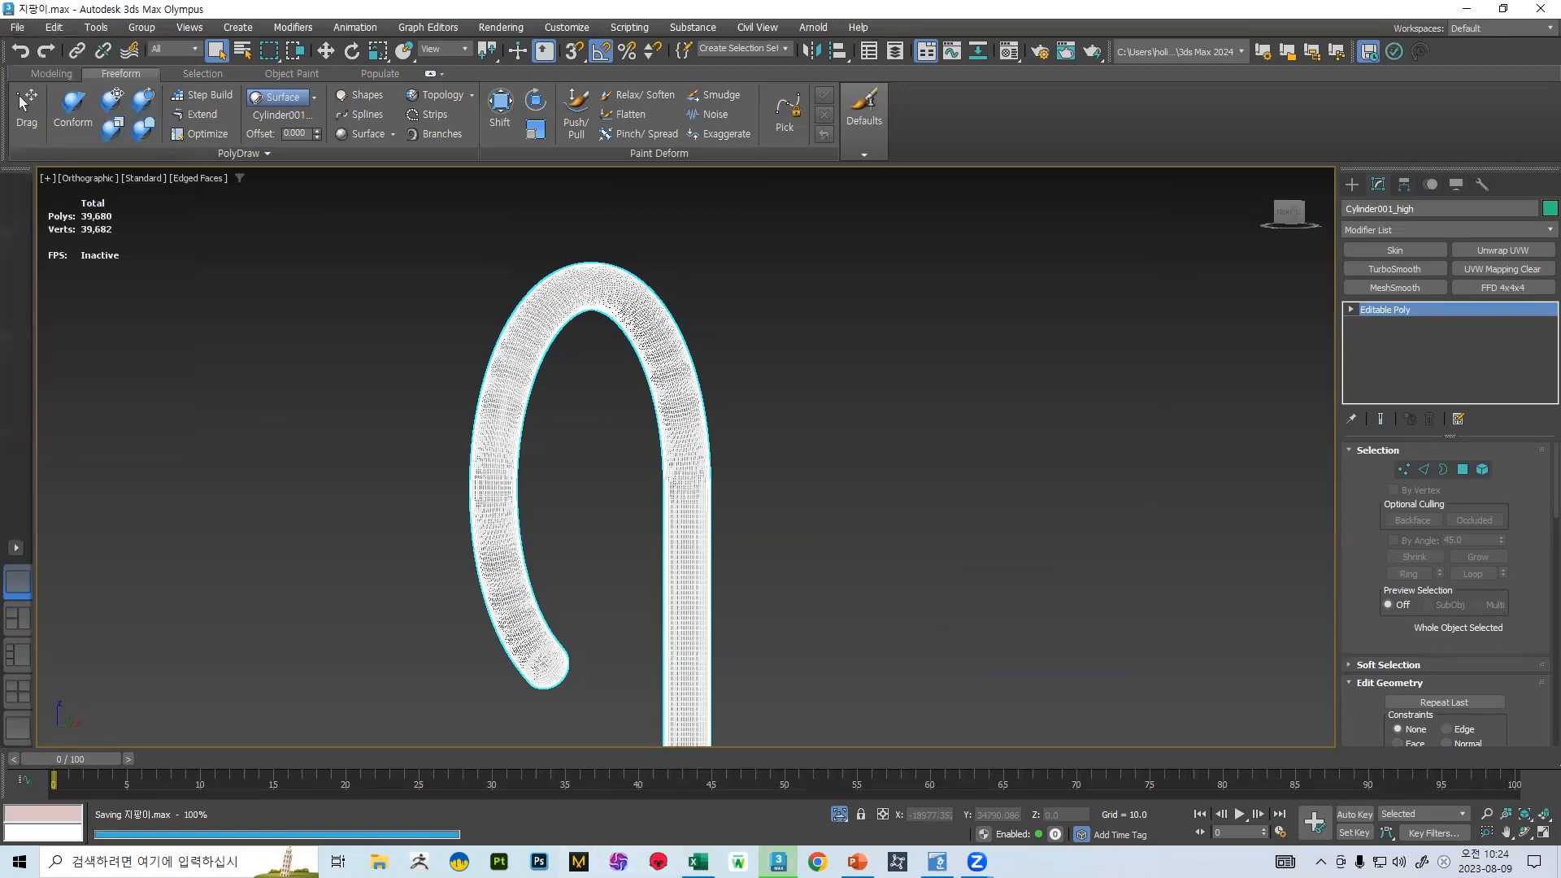
pyautogui.click(16, 27)
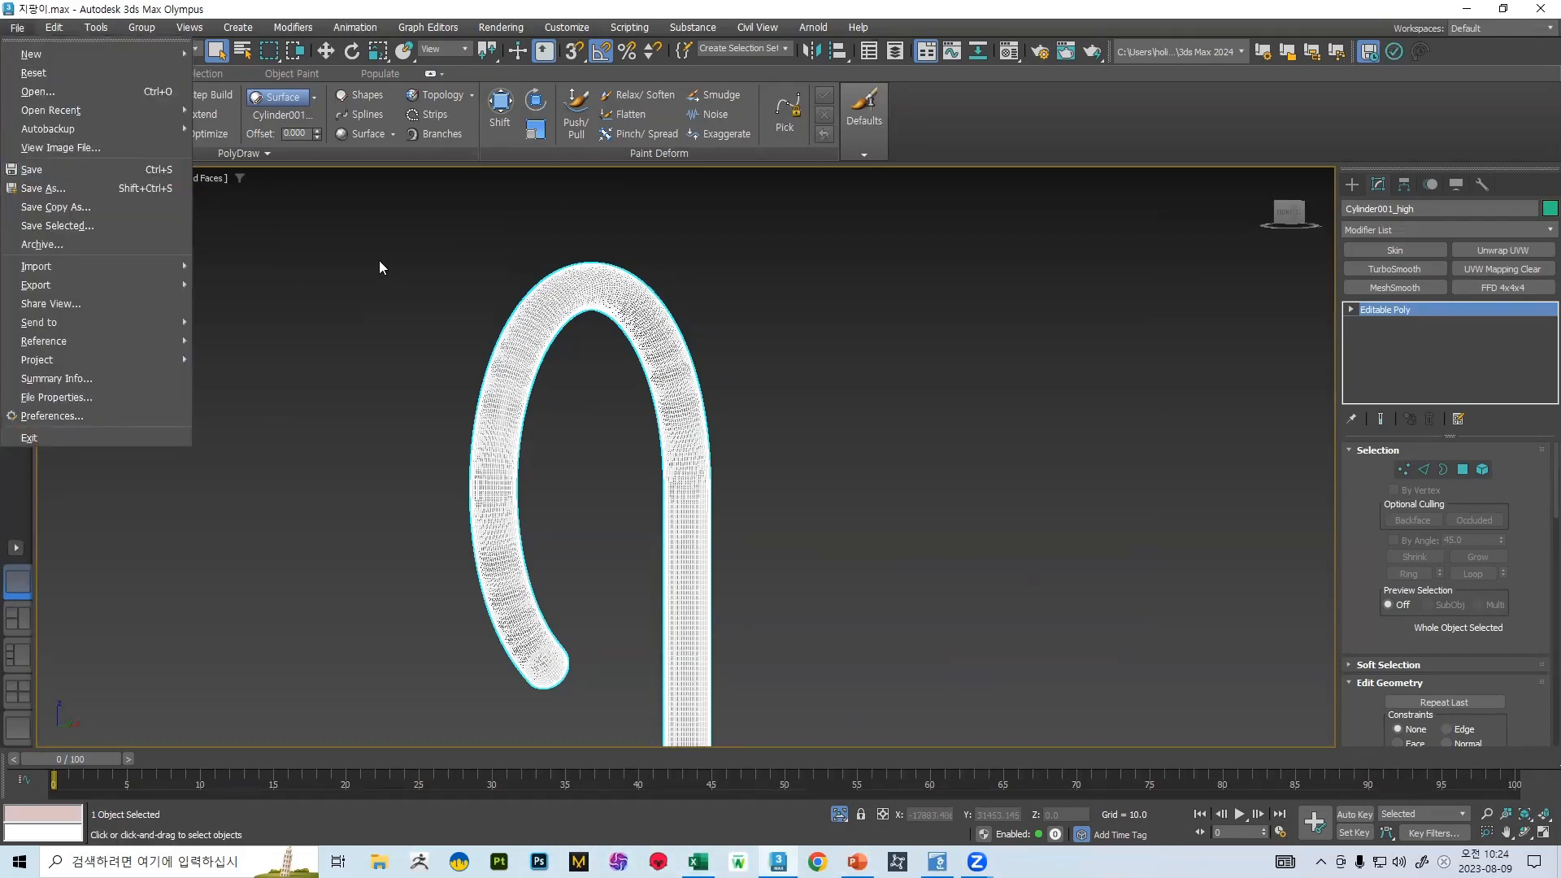
pyautogui.moveTo(972, 266); pyautogui.dragTo(853, 247, button='middle')
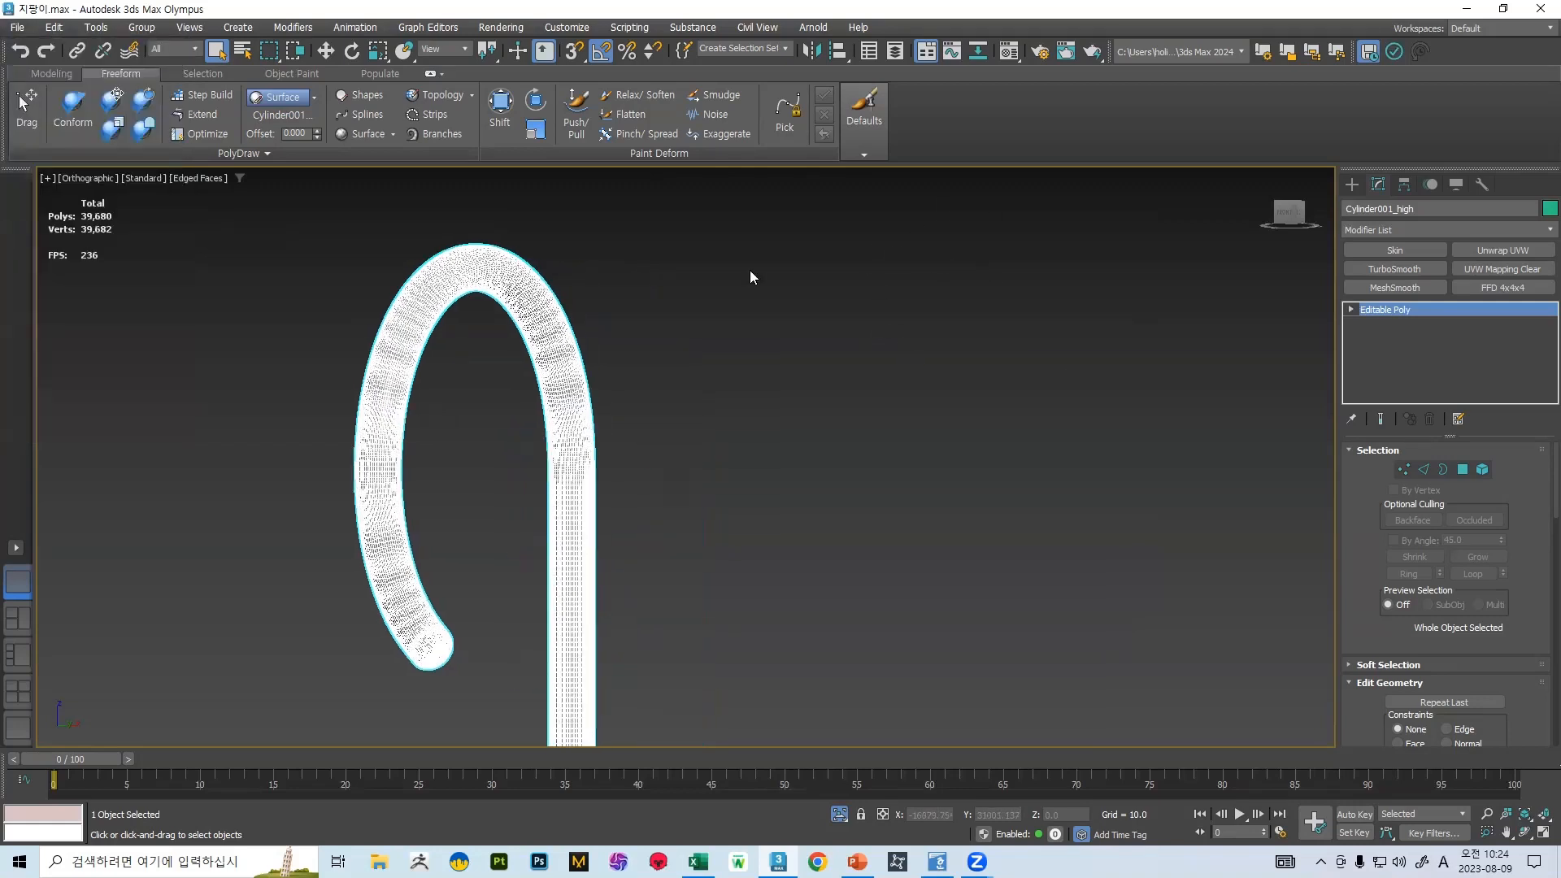
pyautogui.moveTo(410, 267); pyautogui.dragTo(575, 284, button='middle')
pyautogui.click(17, 27)
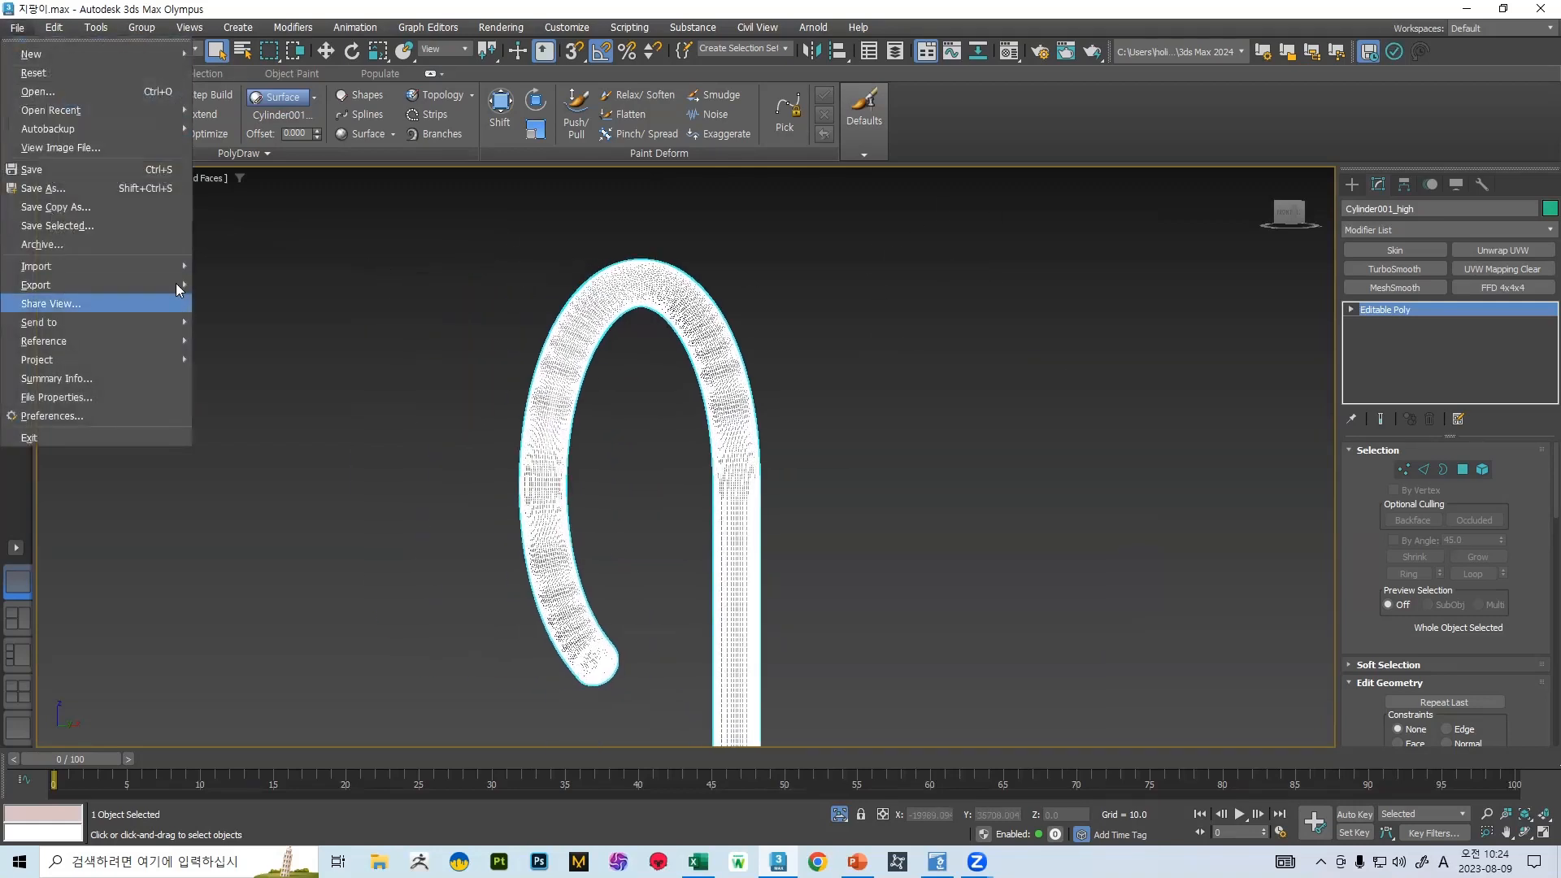
pyautogui.moveTo(835, 403); pyautogui.dragTo(930, 408, button='middle')
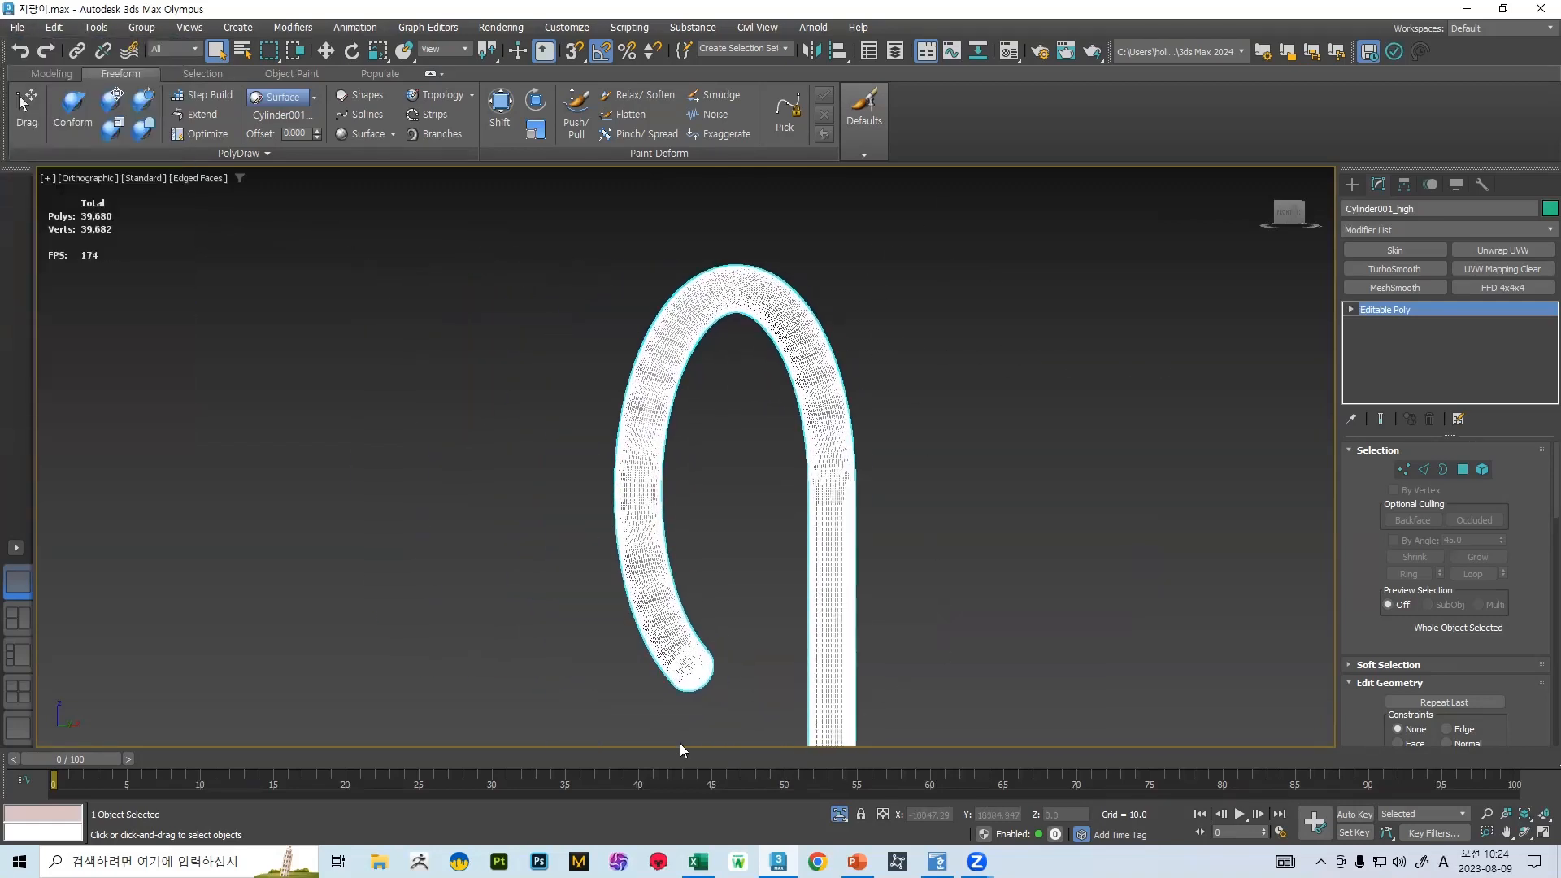
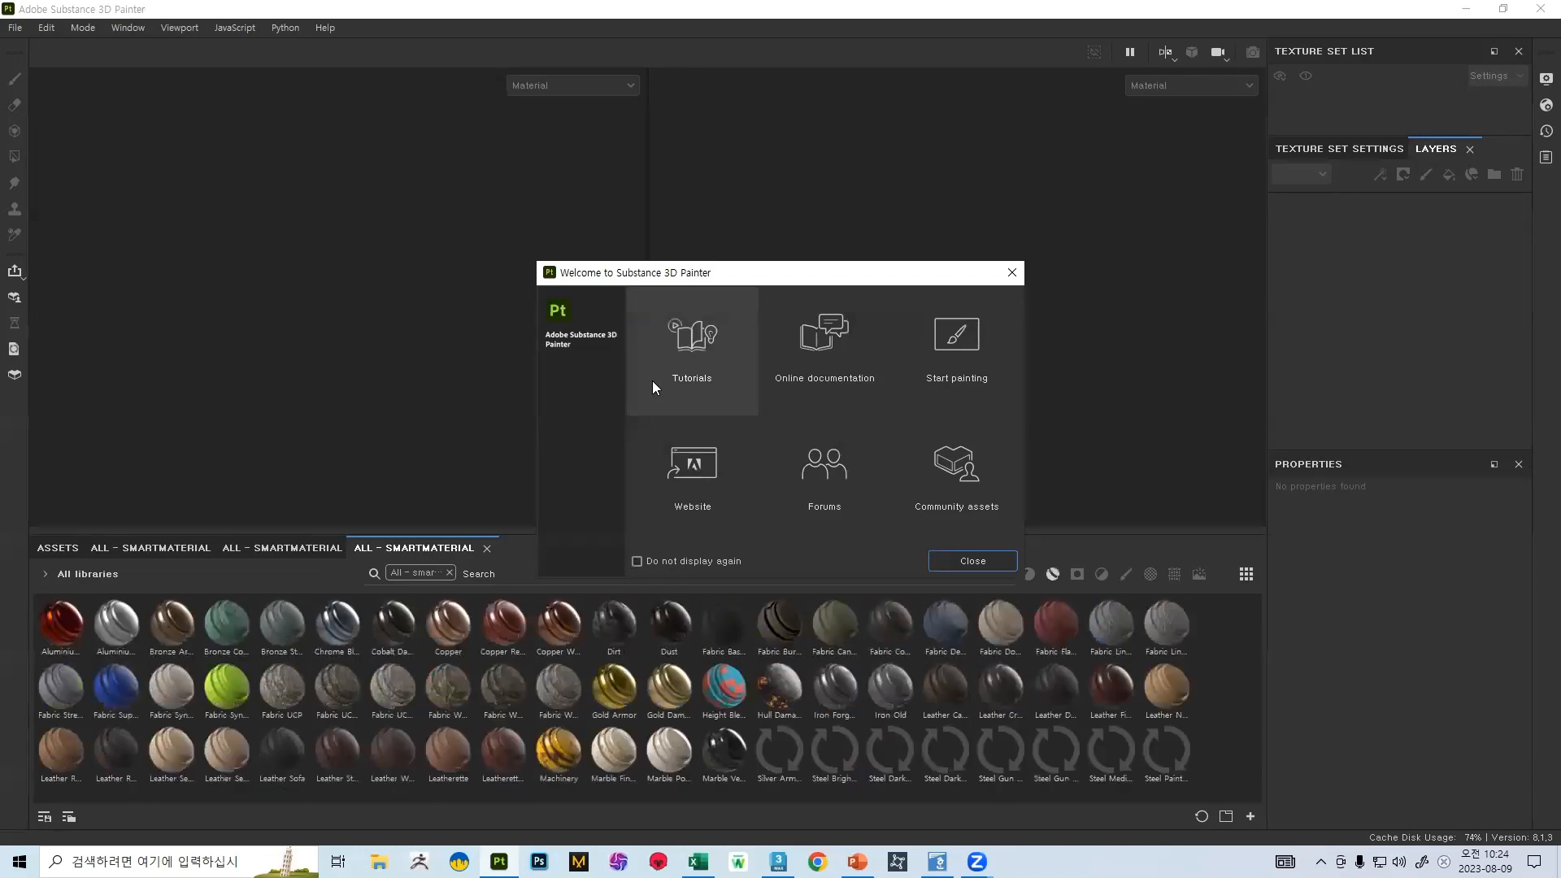
# - Switch to Substance 3D Painter, dismiss the welcome window and start a new project with 지팡이_low.fbx from the desktop as its mesh
pyautogui.click(969, 562)
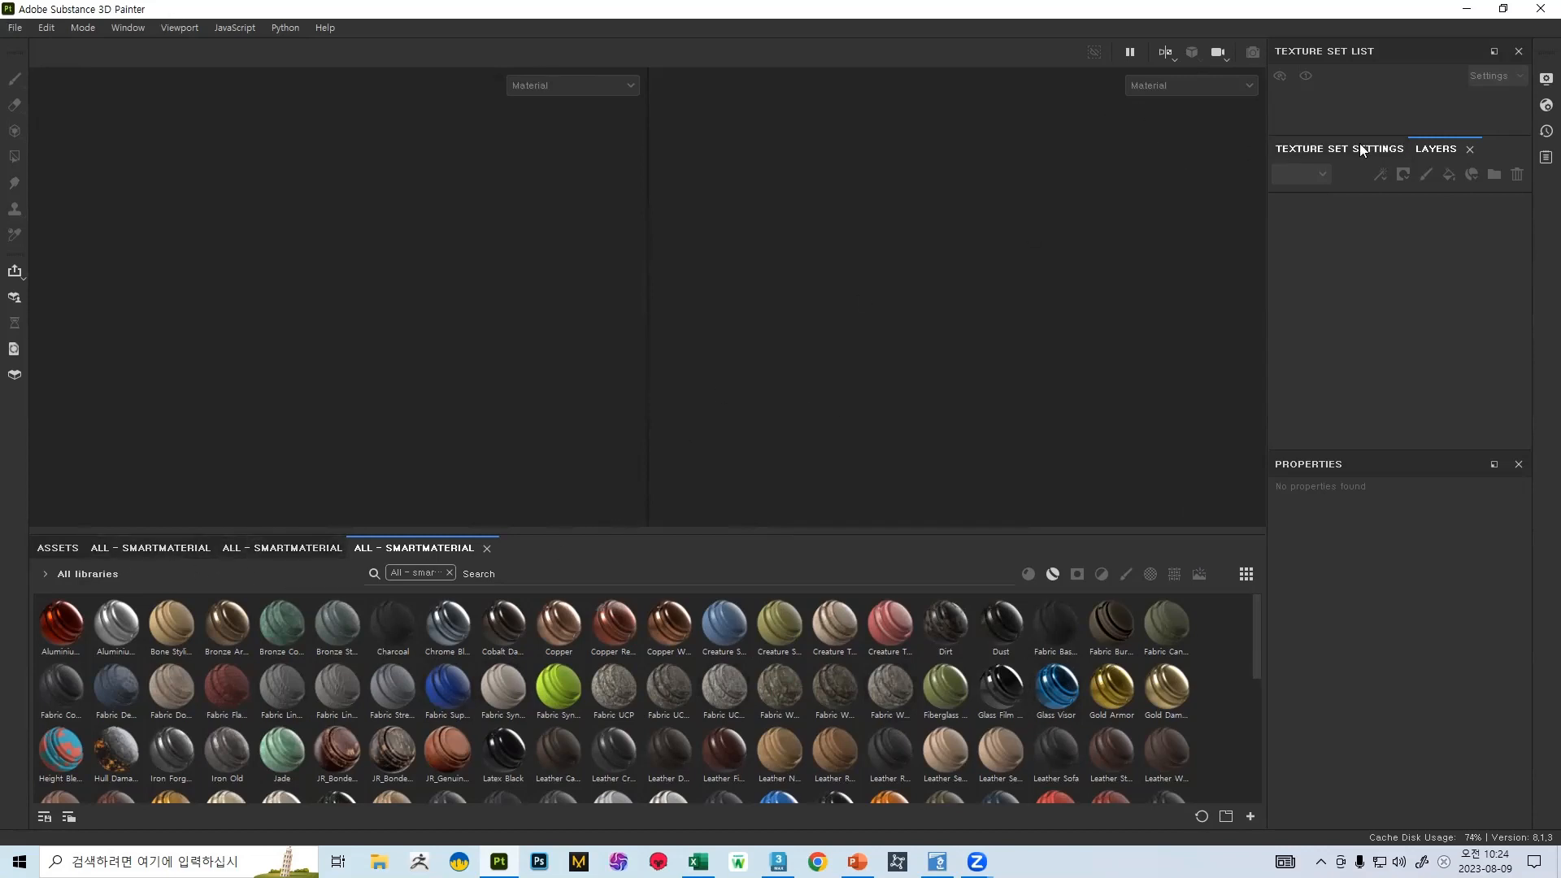
pyautogui.click(15, 29)
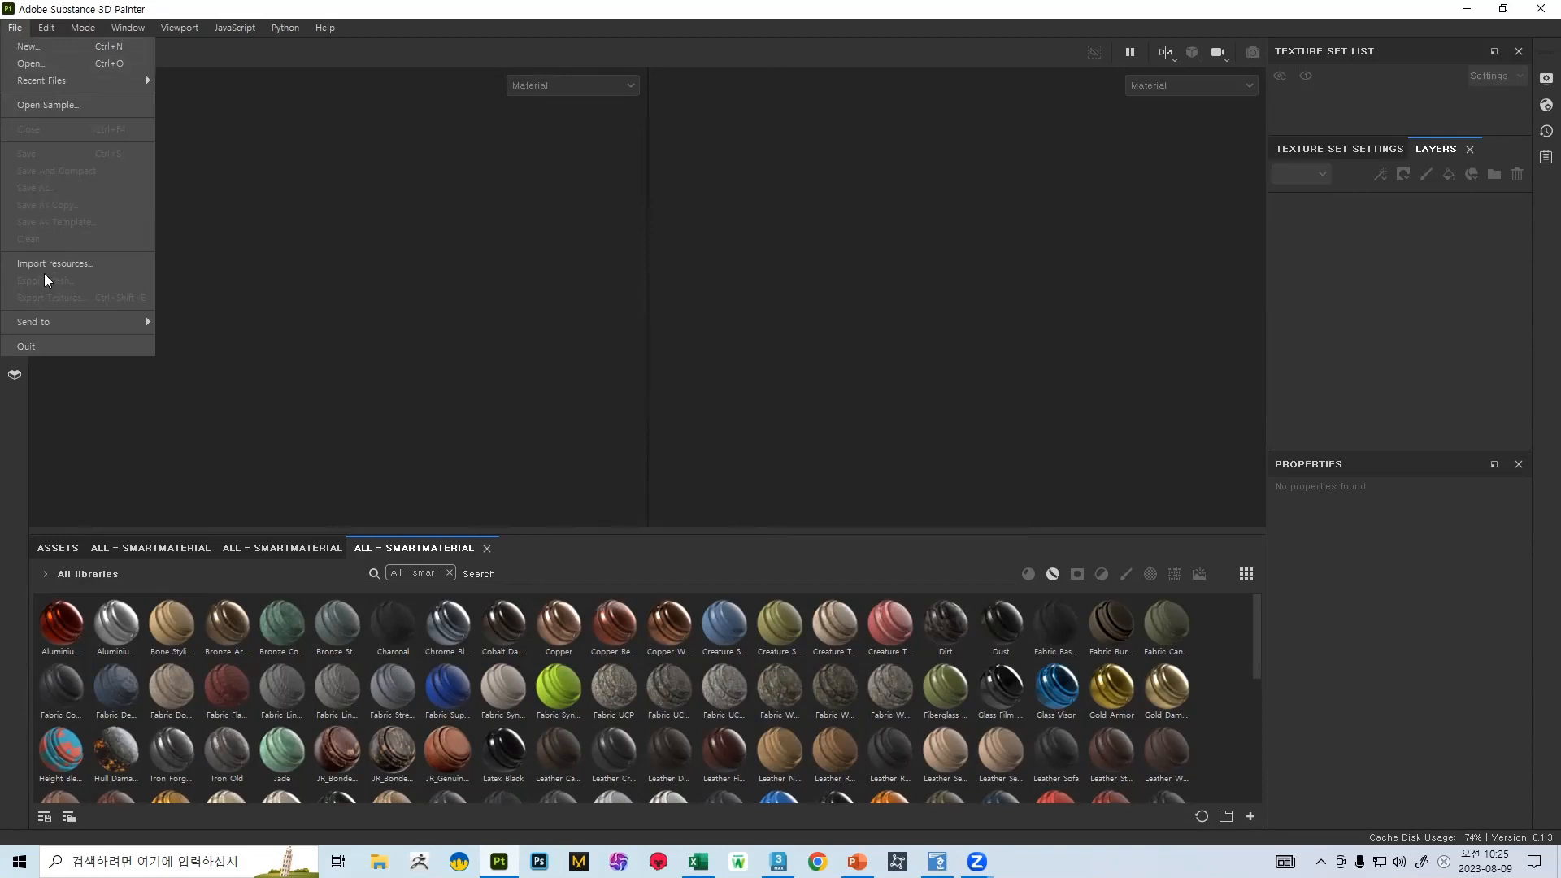
pyautogui.click(70, 49)
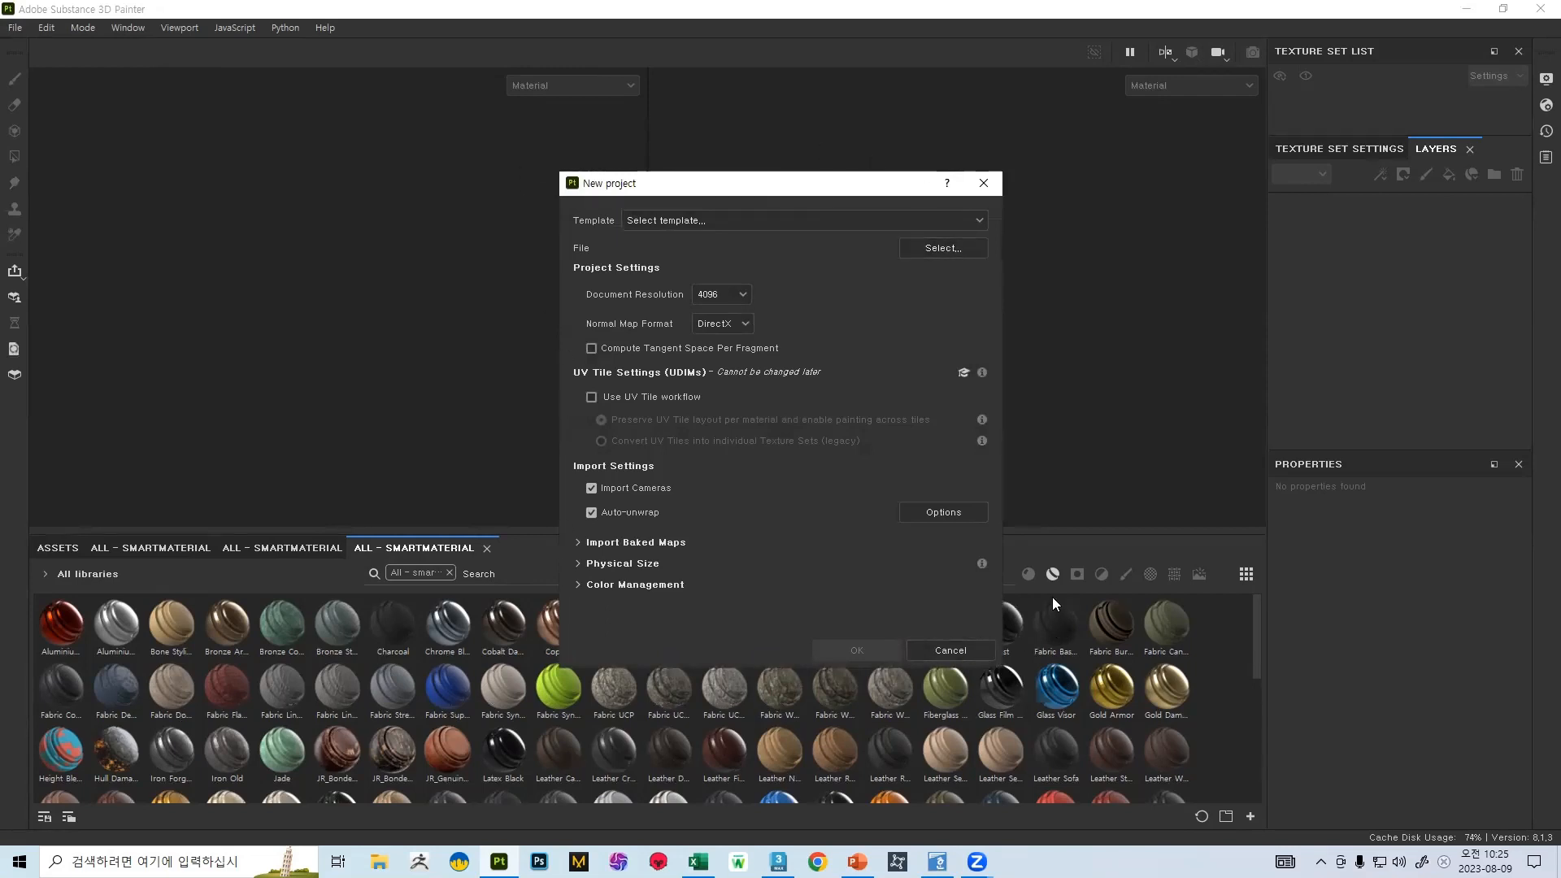
pyautogui.click(948, 253)
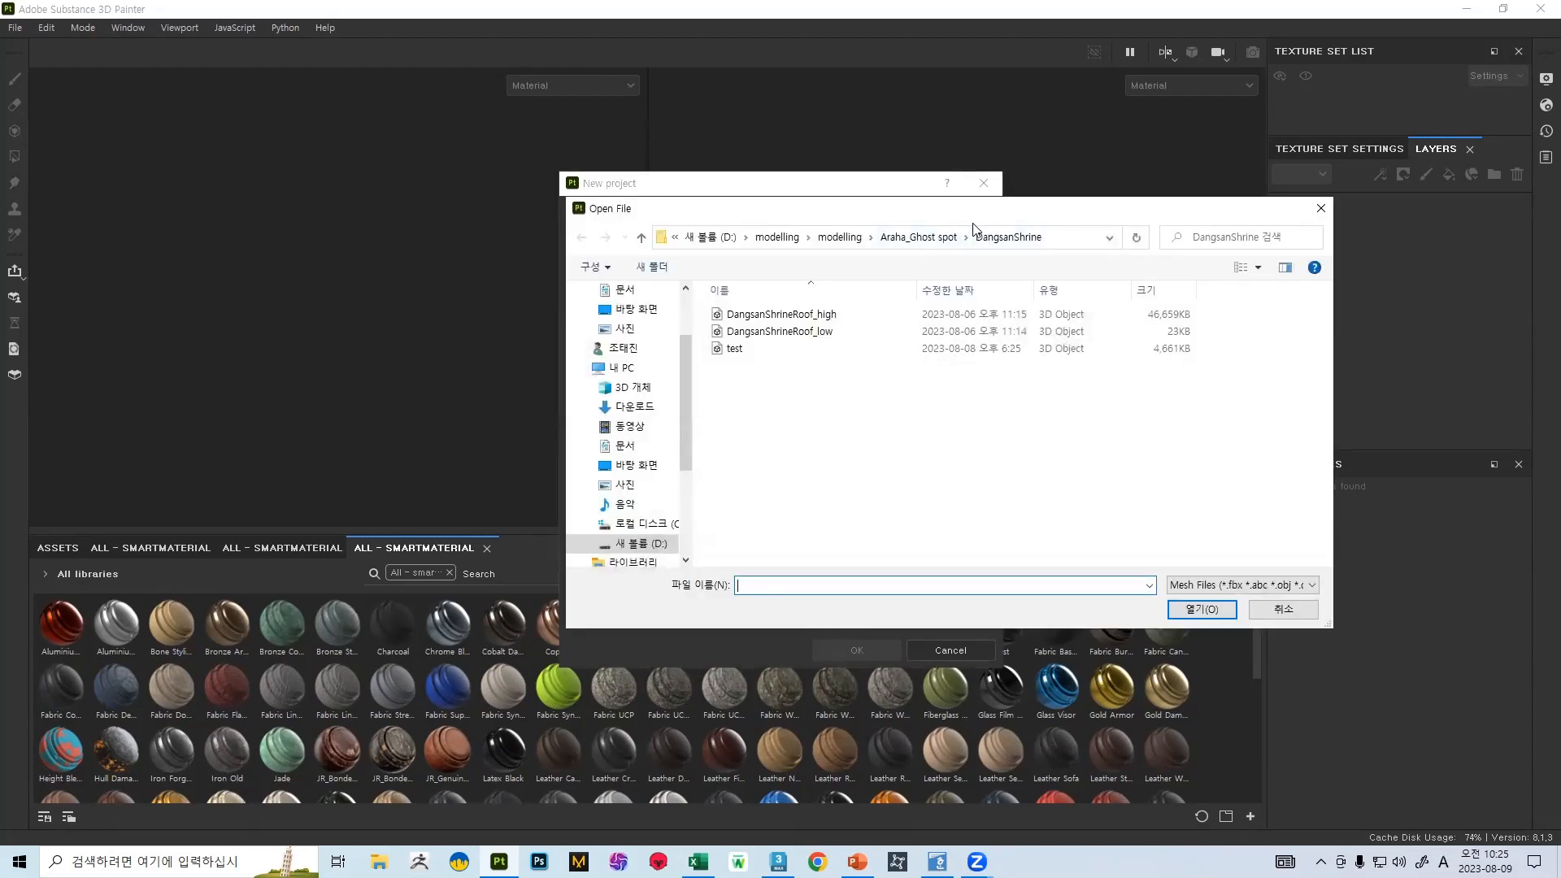
pyautogui.moveTo(975, 210); pyautogui.dragTo(1012, 266)
pyautogui.click(673, 365)
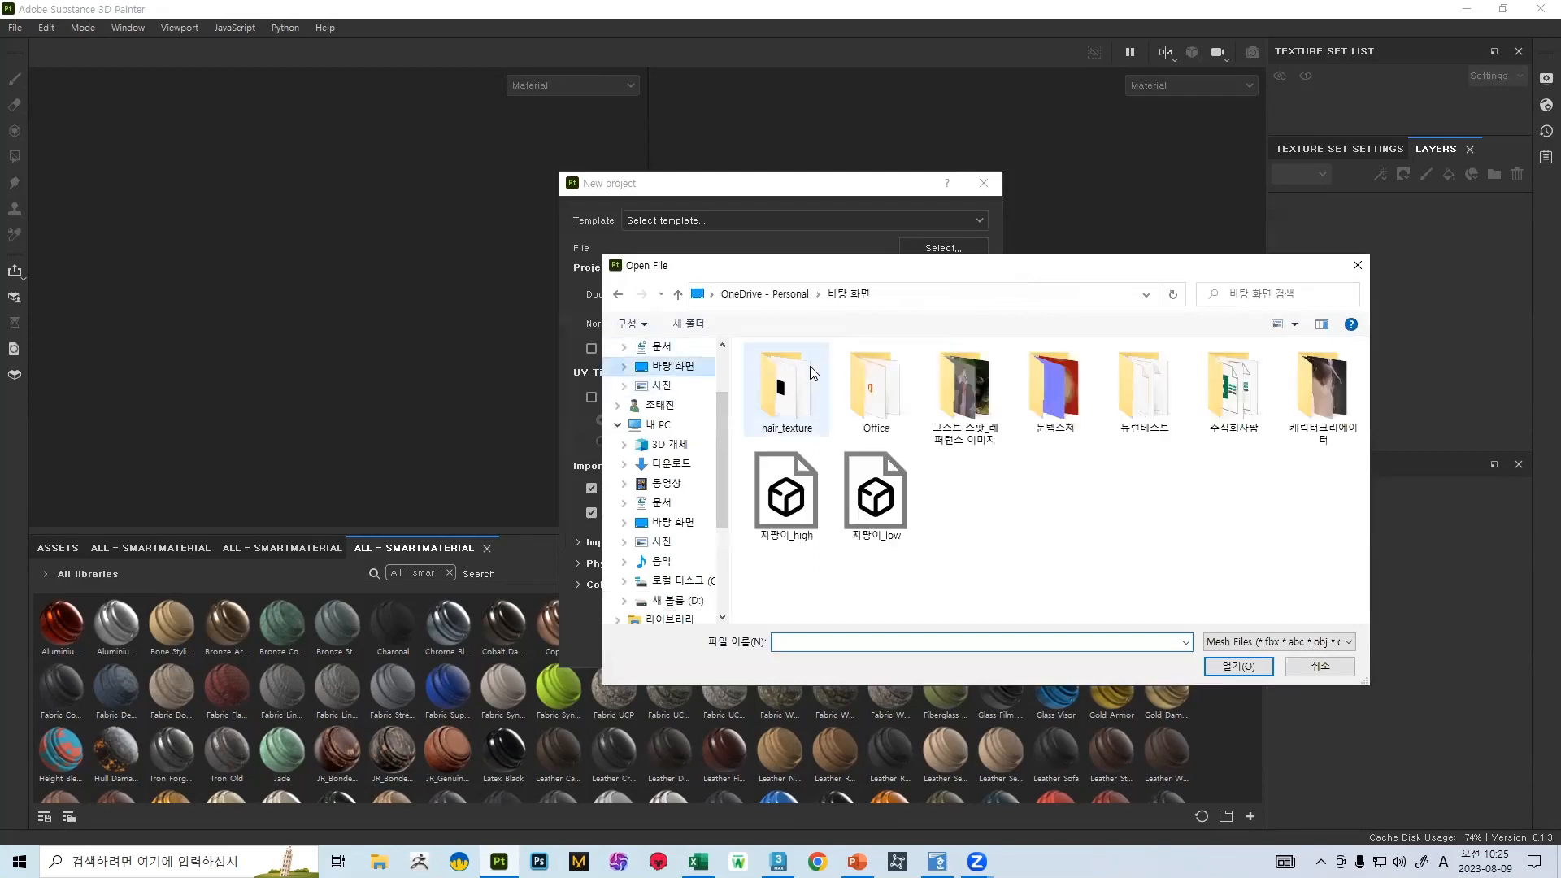
pyautogui.doubleClick(892, 499)
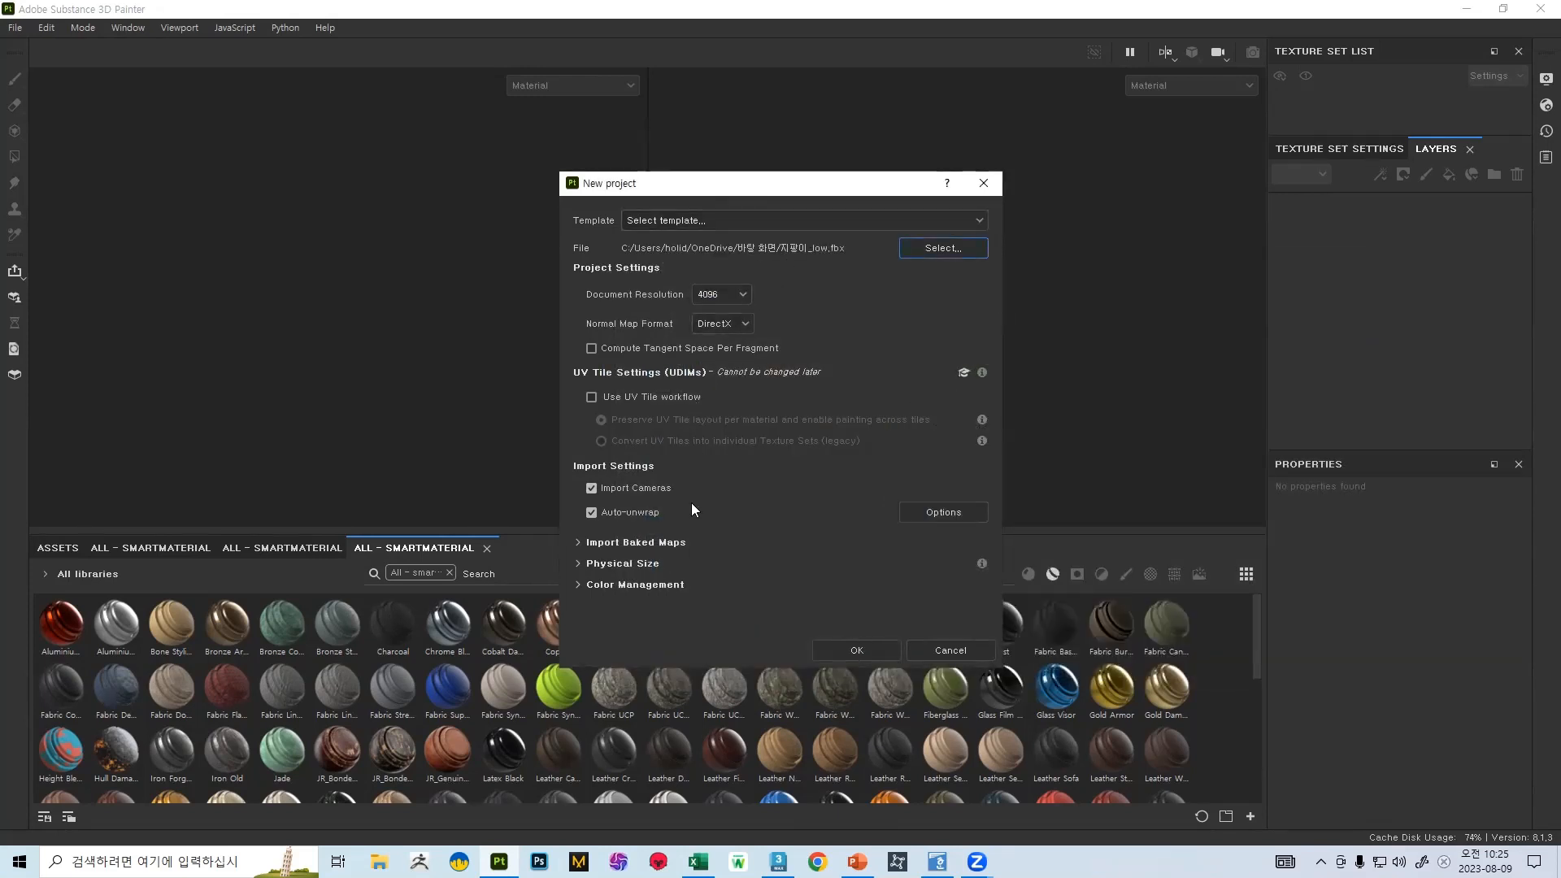
# - Set the document resolution to 4096 and the normal map format to DirectX, and create the project
pyautogui.click(739, 296)
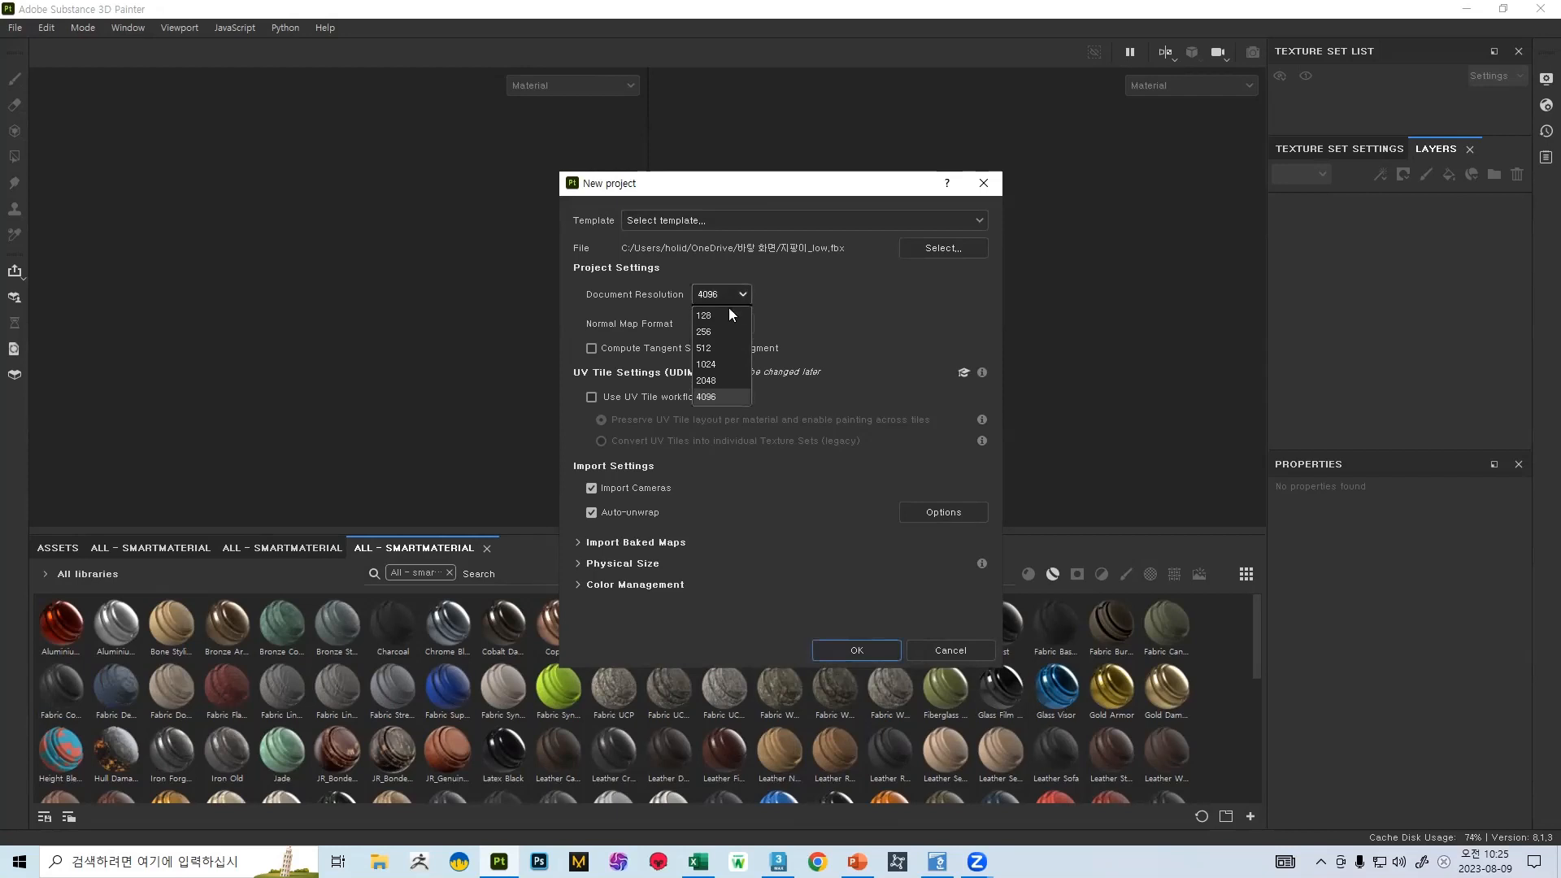
pyautogui.click(719, 395)
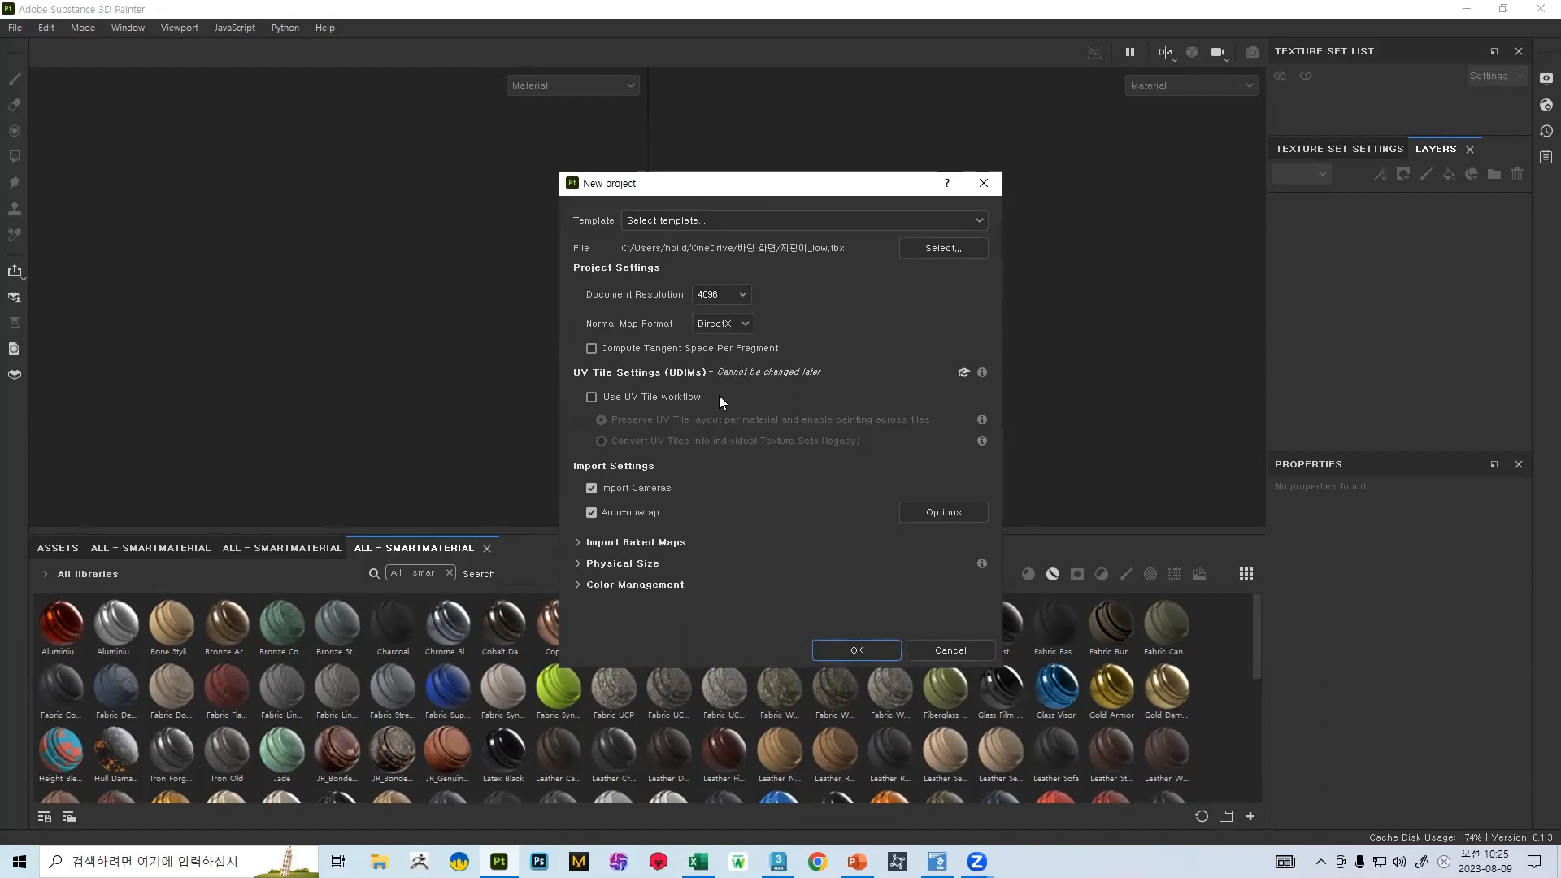
pyautogui.click(745, 323)
pyautogui.click(714, 328)
pyautogui.click(878, 650)
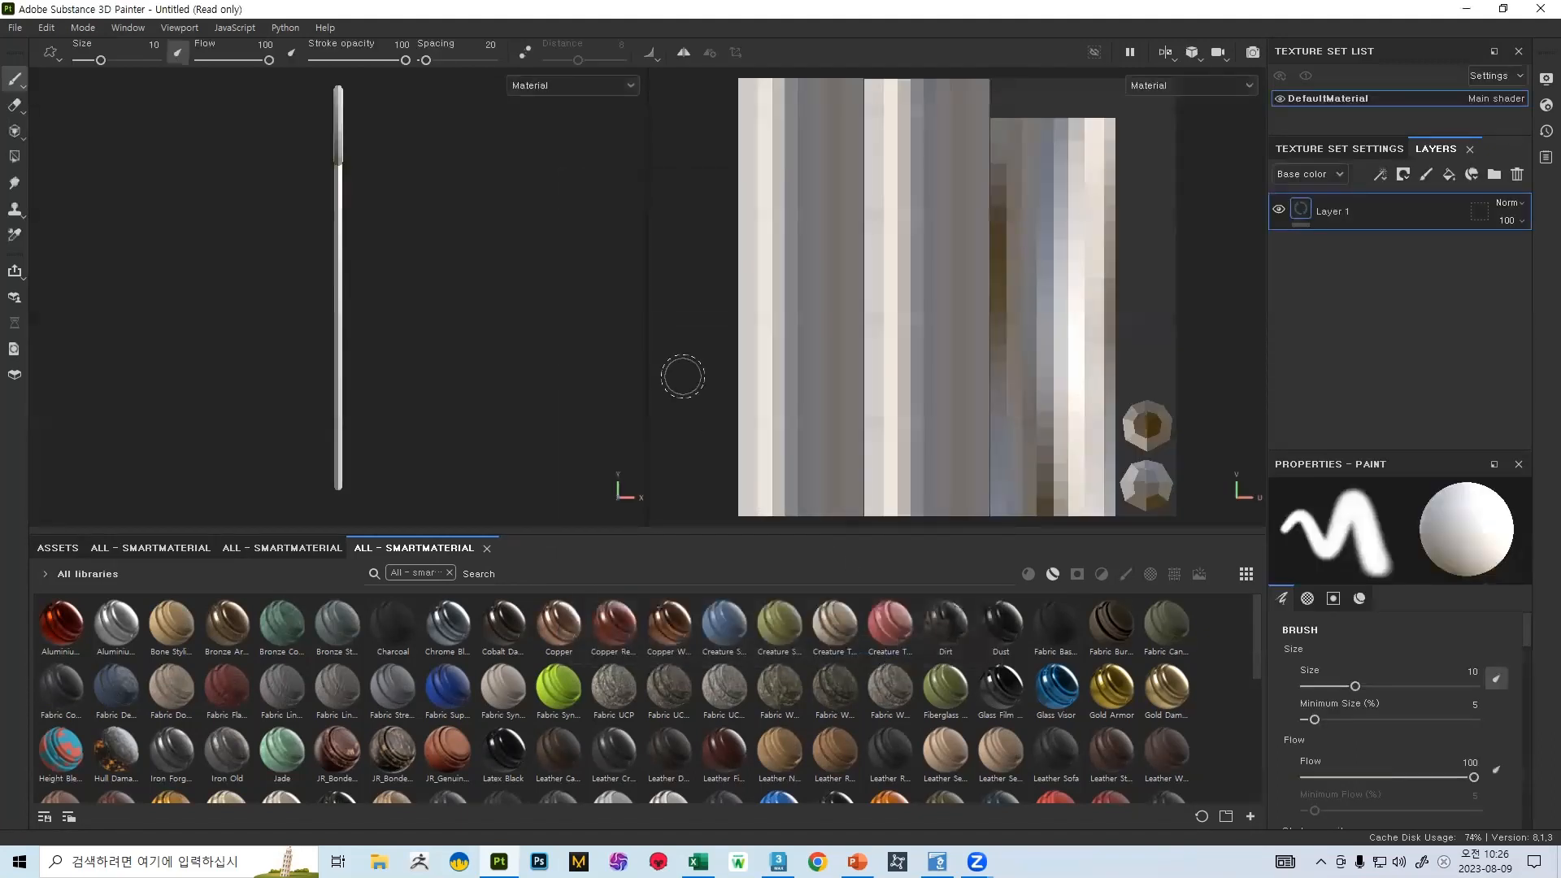
# - Examine the surface shading of the low-poly cane's shaft and curved handle from several angles
pyautogui.keyDown('alt'); pyautogui.moveTo(452, 225); pyautogui.dragTo(307, 230); pyautogui.keyUp('alt')
pyautogui.keyDown('alt'); pyautogui.moveTo(331, 178); pyautogui.dragTo(549, 445, button='right'); pyautogui.keyUp('alt')
pyautogui.keyDown('alt'); pyautogui.moveTo(443, 198); pyautogui.dragTo(501, 521, button='middle'); pyautogui.keyUp('alt')
pyautogui.keyDown('alt'); pyautogui.moveTo(362, 244); pyautogui.dragTo(411, 279, button='right'); pyautogui.keyUp('alt')
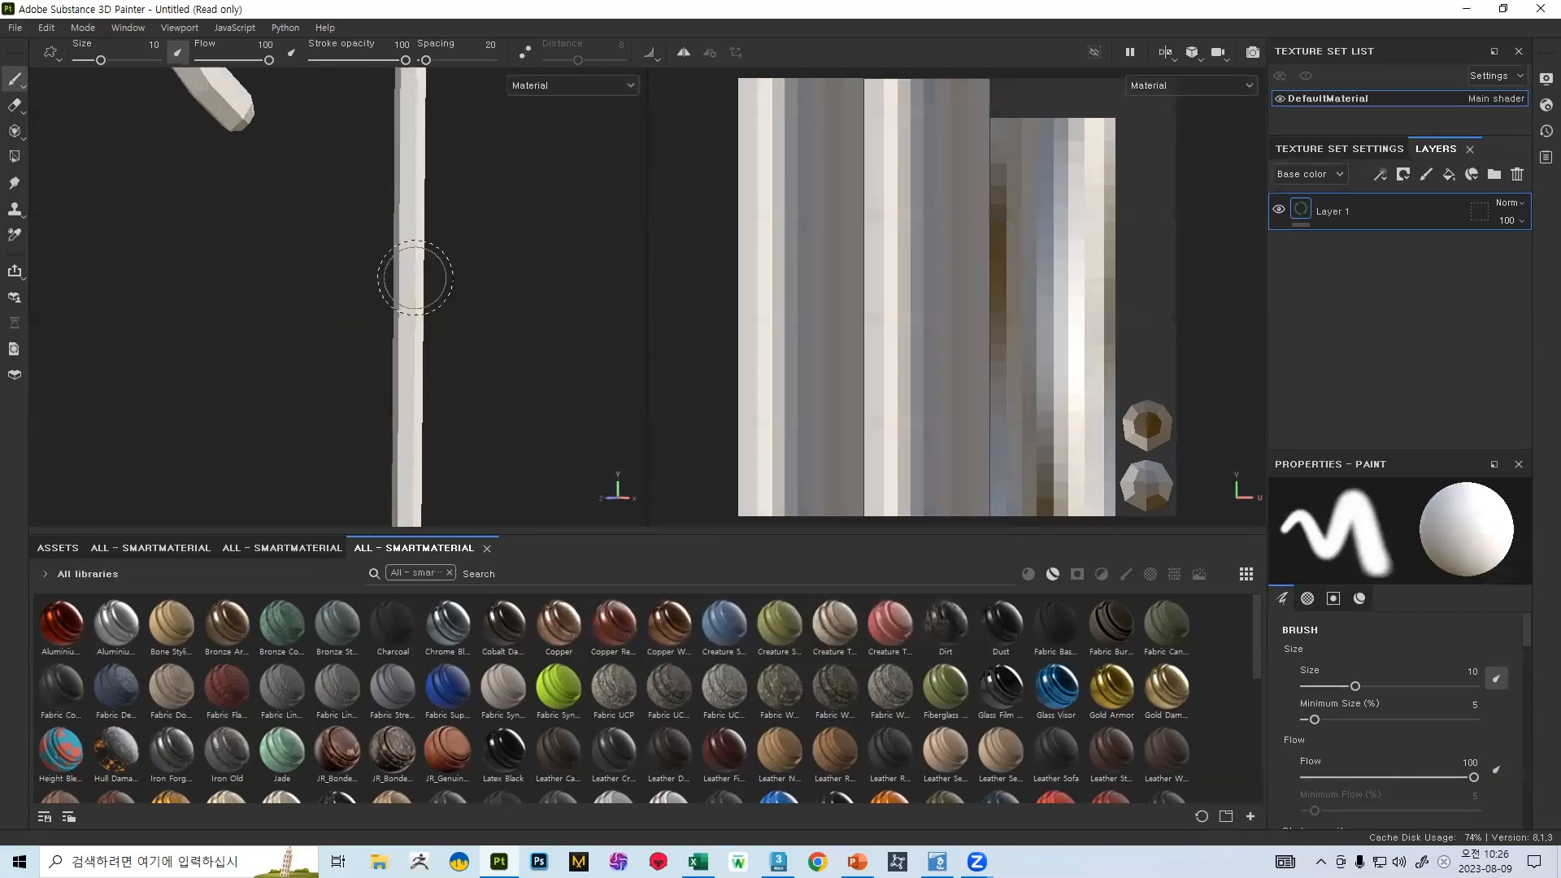
pyautogui.keyDown('alt'); pyautogui.moveTo(358, 155); pyautogui.dragTo(390, 512, button='middle'); pyautogui.keyUp('alt')
pyautogui.keyDown('alt'); pyautogui.moveTo(363, 312); pyautogui.dragTo(292, 327); pyautogui.keyUp('alt')
pyautogui.keyDown('alt'); pyautogui.moveTo(292, 327); pyautogui.dragTo(435, 393, button='right'); pyautogui.keyUp('alt')
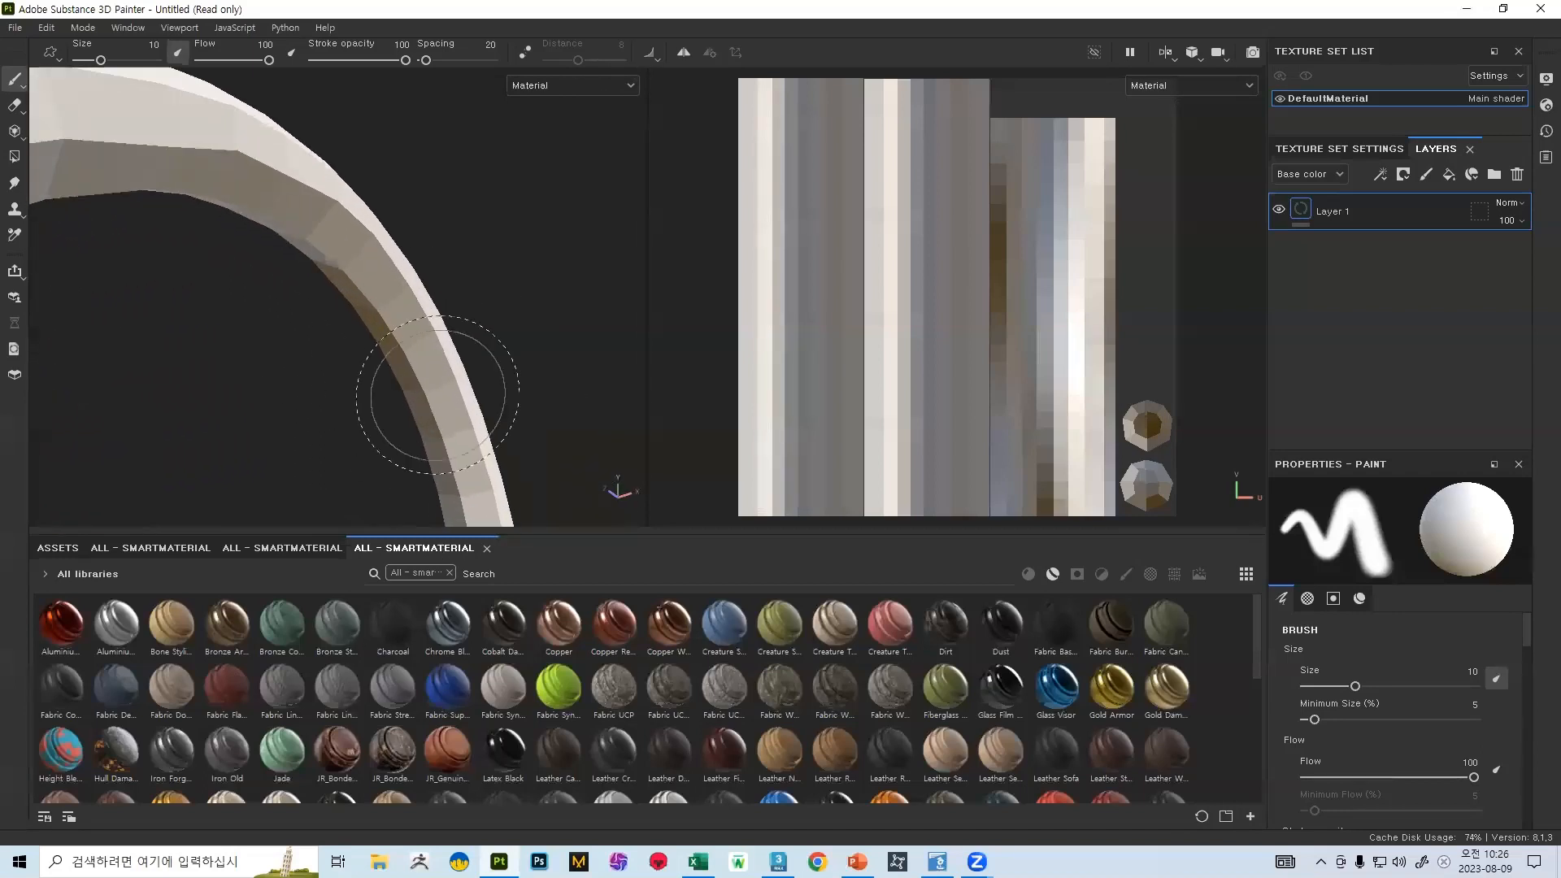
pyautogui.keyDown('alt'); pyautogui.moveTo(358, 235); pyautogui.dragTo(399, 358, button='middle'); pyautogui.keyUp('alt')
pyautogui.moveTo(317, 285)
pyautogui.keyDown('alt'); pyautogui.mouseDown()
pyautogui.moveTo(115, 296)
pyautogui.moveTo(272, 383)
pyautogui.moveTo(374, 350)
pyautogui.moveTo(158, 361)
pyautogui.moveTo(100, 243)
pyautogui.moveTo(349, 342)
pyautogui.mouseUp(); pyautogui.keyUp('alt')
# - Switch to 3ds Max, hide Cylinder001_high in the Scene Explorer, and show and select the low-poly cane Box001
pyautogui.hotkey('alt', 'Tab')
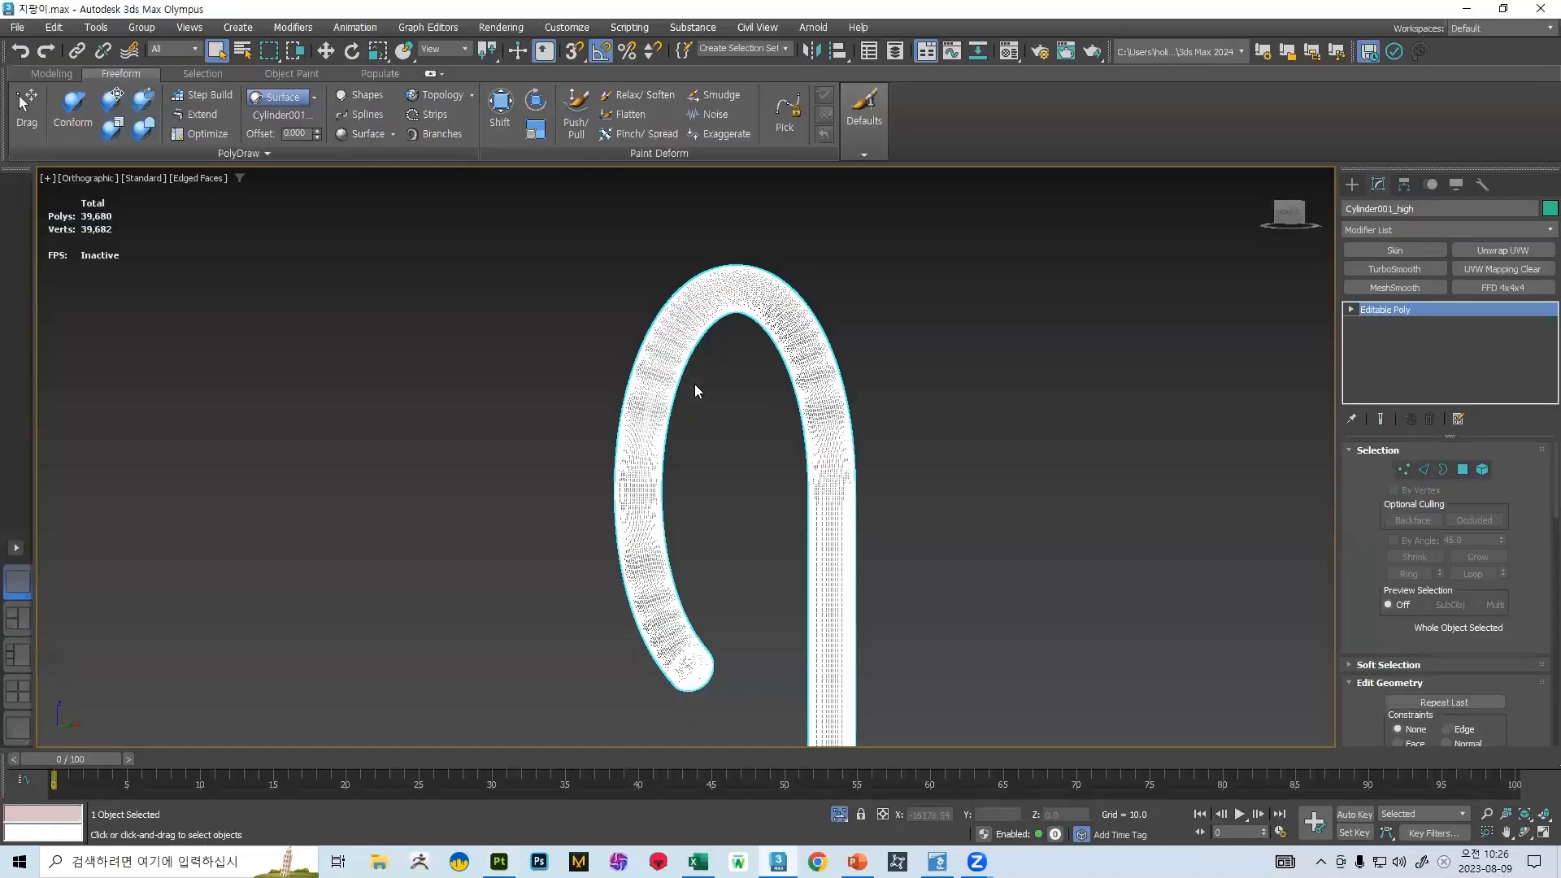
pyautogui.moveTo(996, 373); pyautogui.dragTo(842, 330, button='middle')
pyautogui.click(869, 52)
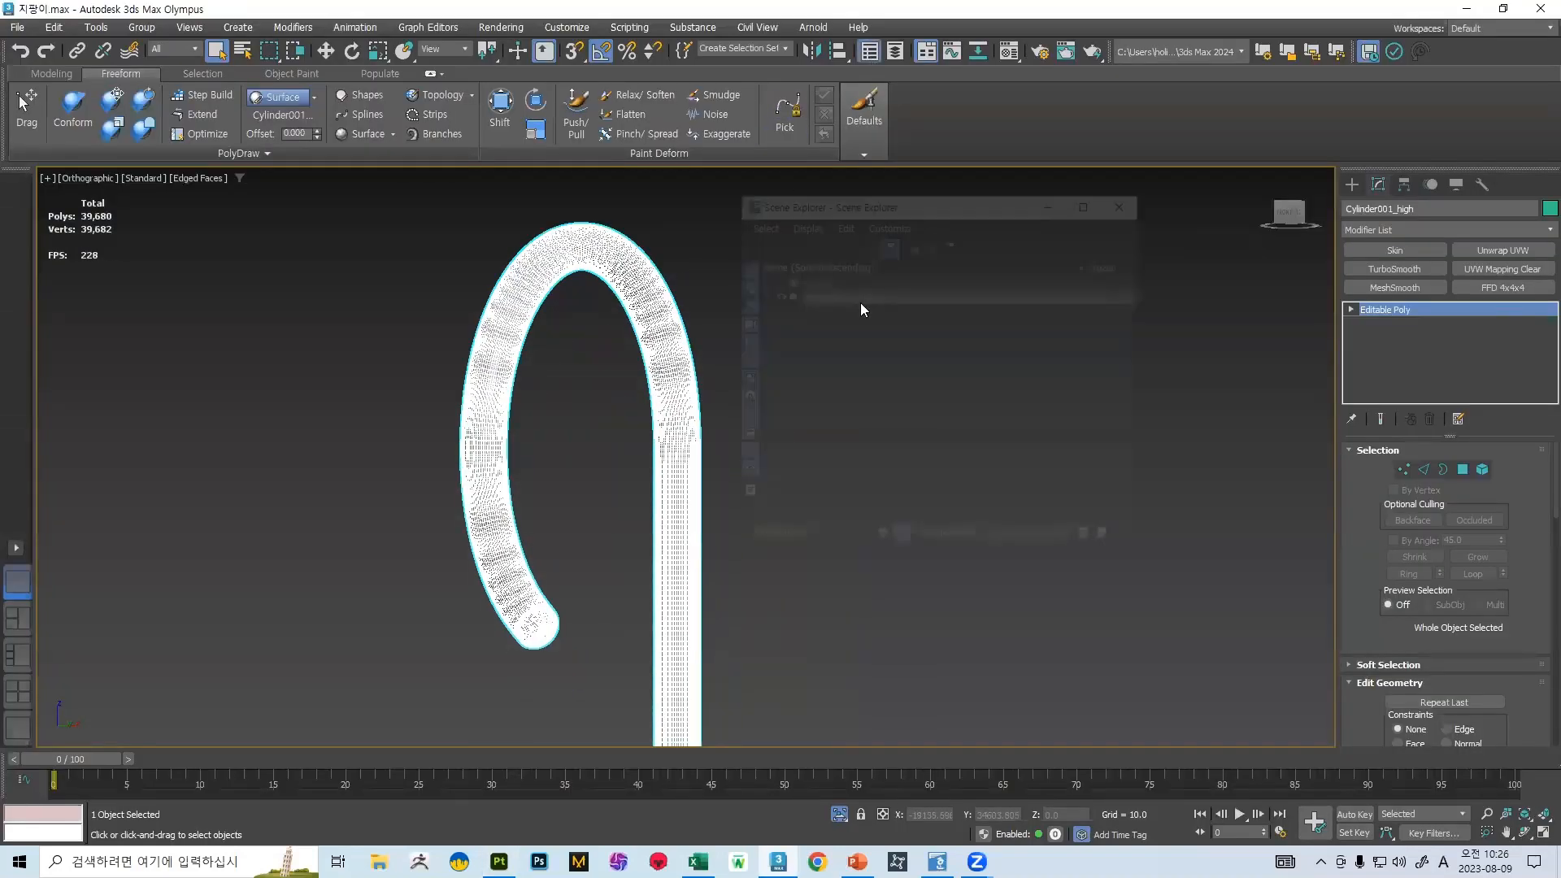
pyautogui.click(775, 280)
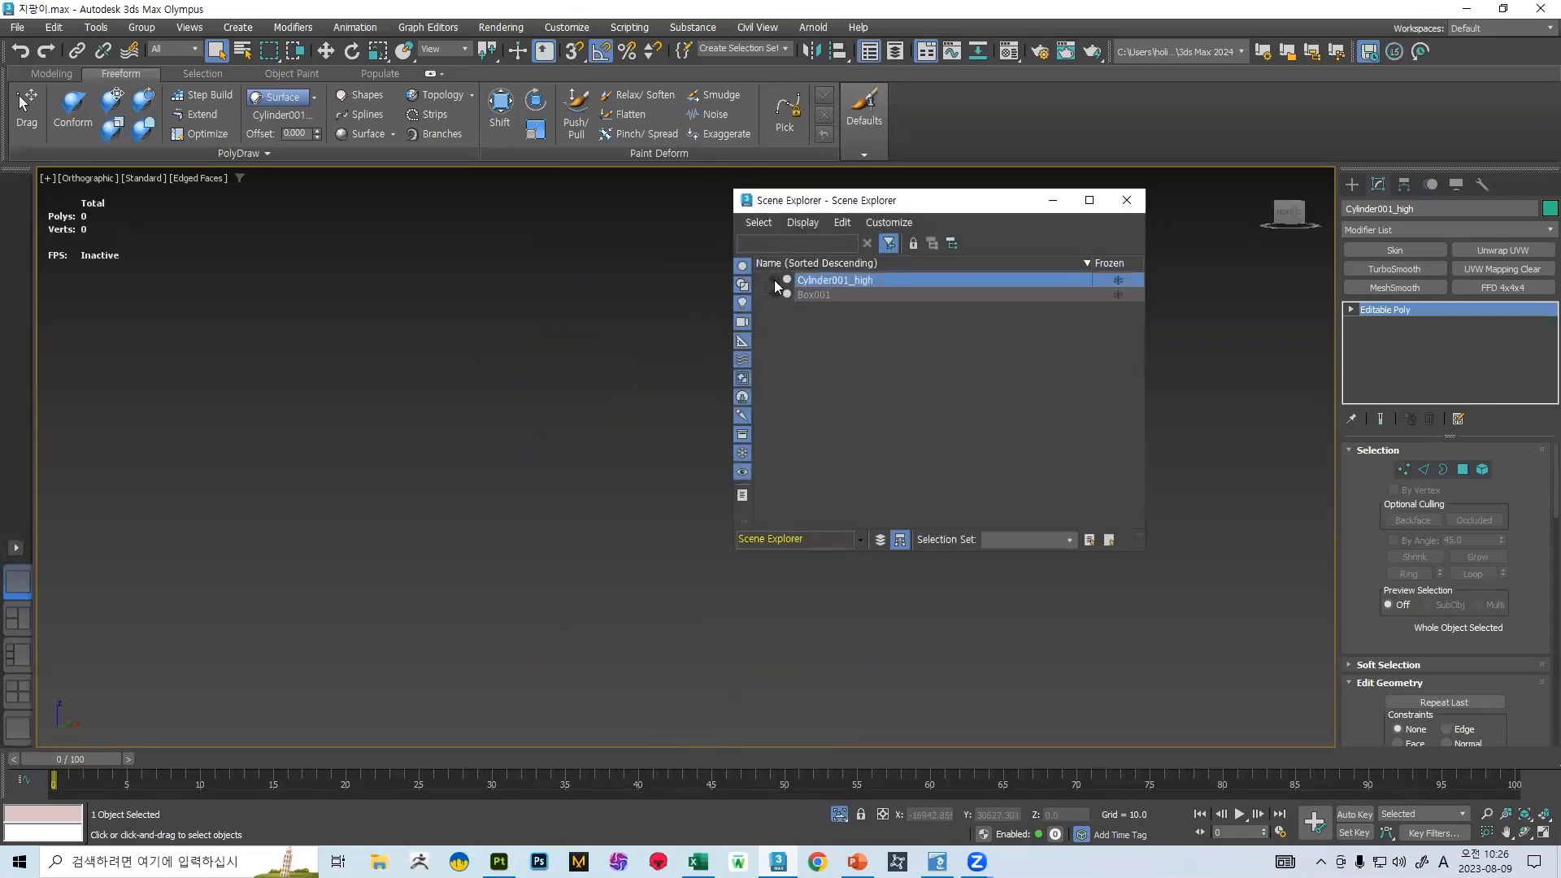
pyautogui.click(775, 281)
pyautogui.click(776, 291)
pyautogui.click(776, 280)
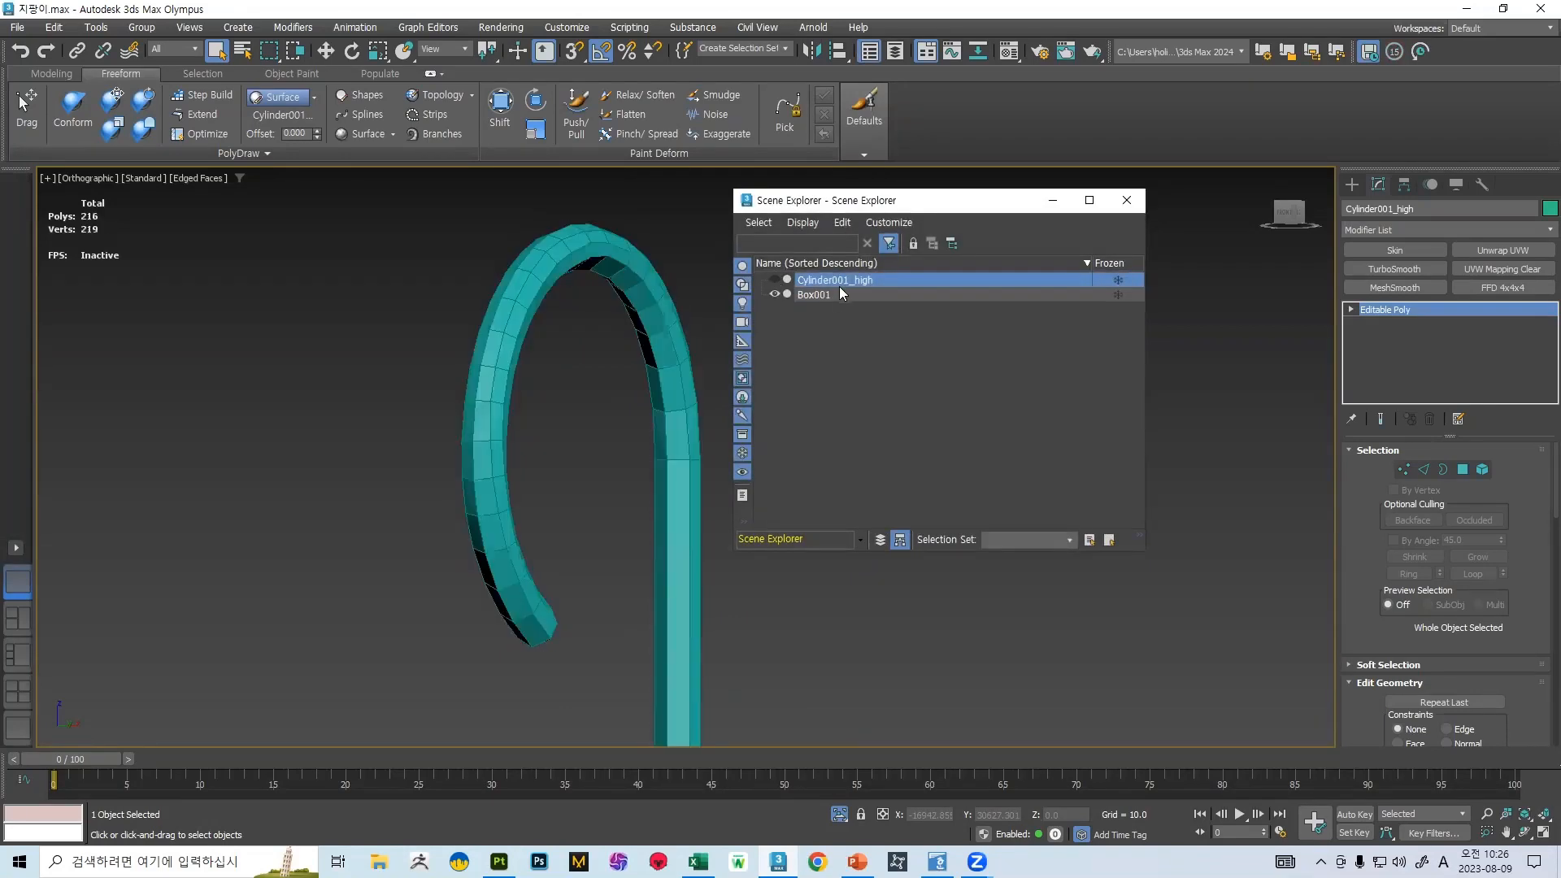
pyautogui.click(823, 295)
pyautogui.moveTo(613, 296)
pyautogui.mouseDown(button='middle')
pyautogui.moveTo(450, 293)
pyautogui.moveTo(543, 304)
pyautogui.mouseUp(button='middle')
pyautogui.press('F4')
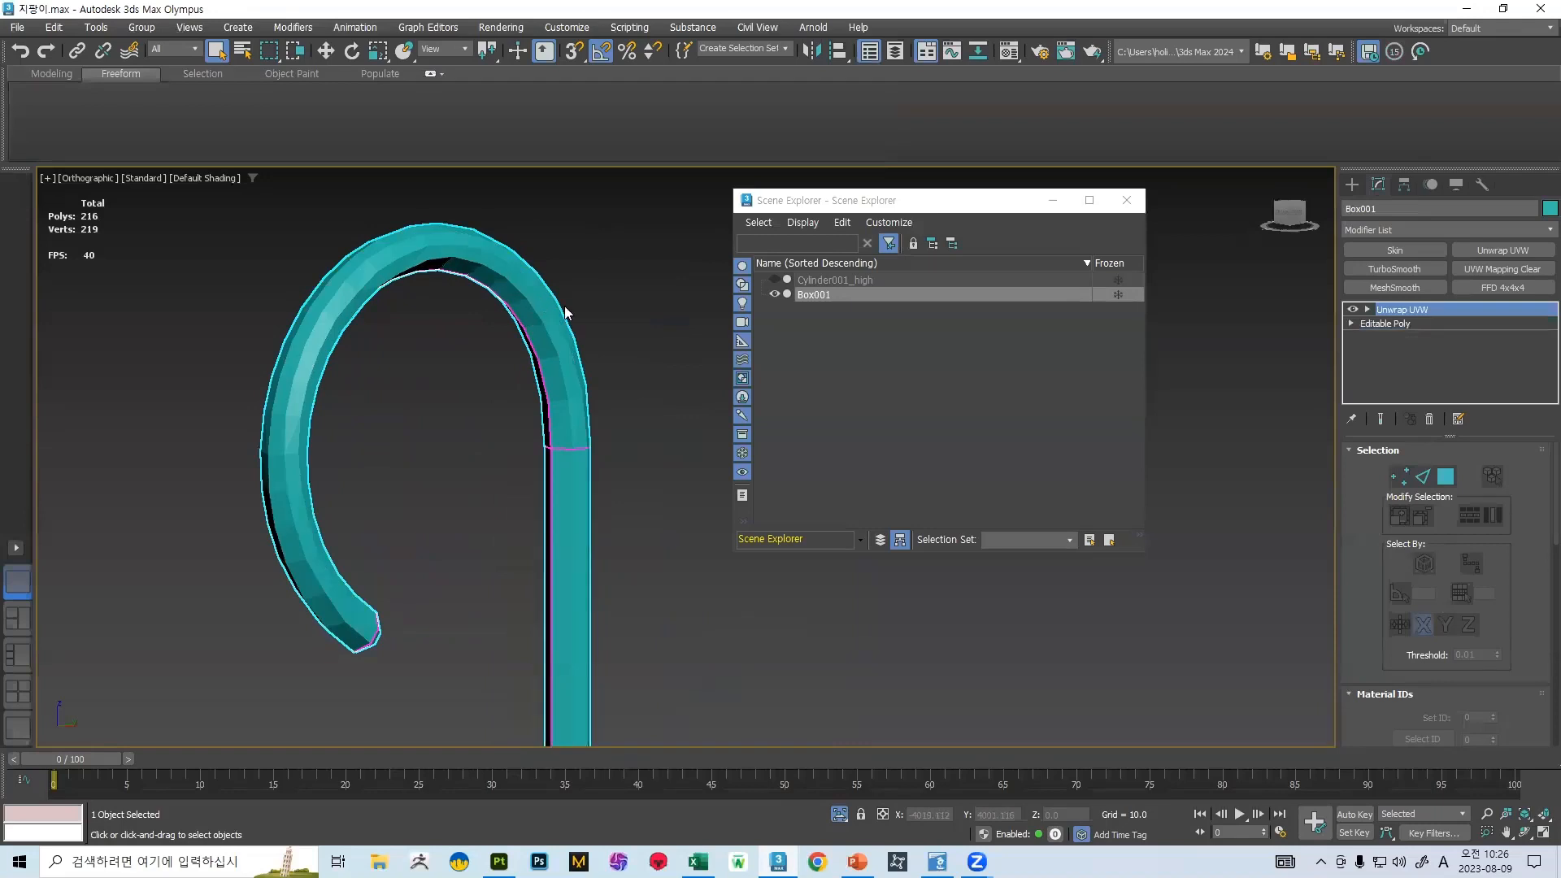
pyautogui.press('F4')
# - On the Editable Poly level of Box001, clear the smoothing groups of the whole cane element and assign smoothing group 1
pyautogui.click(1385, 323)
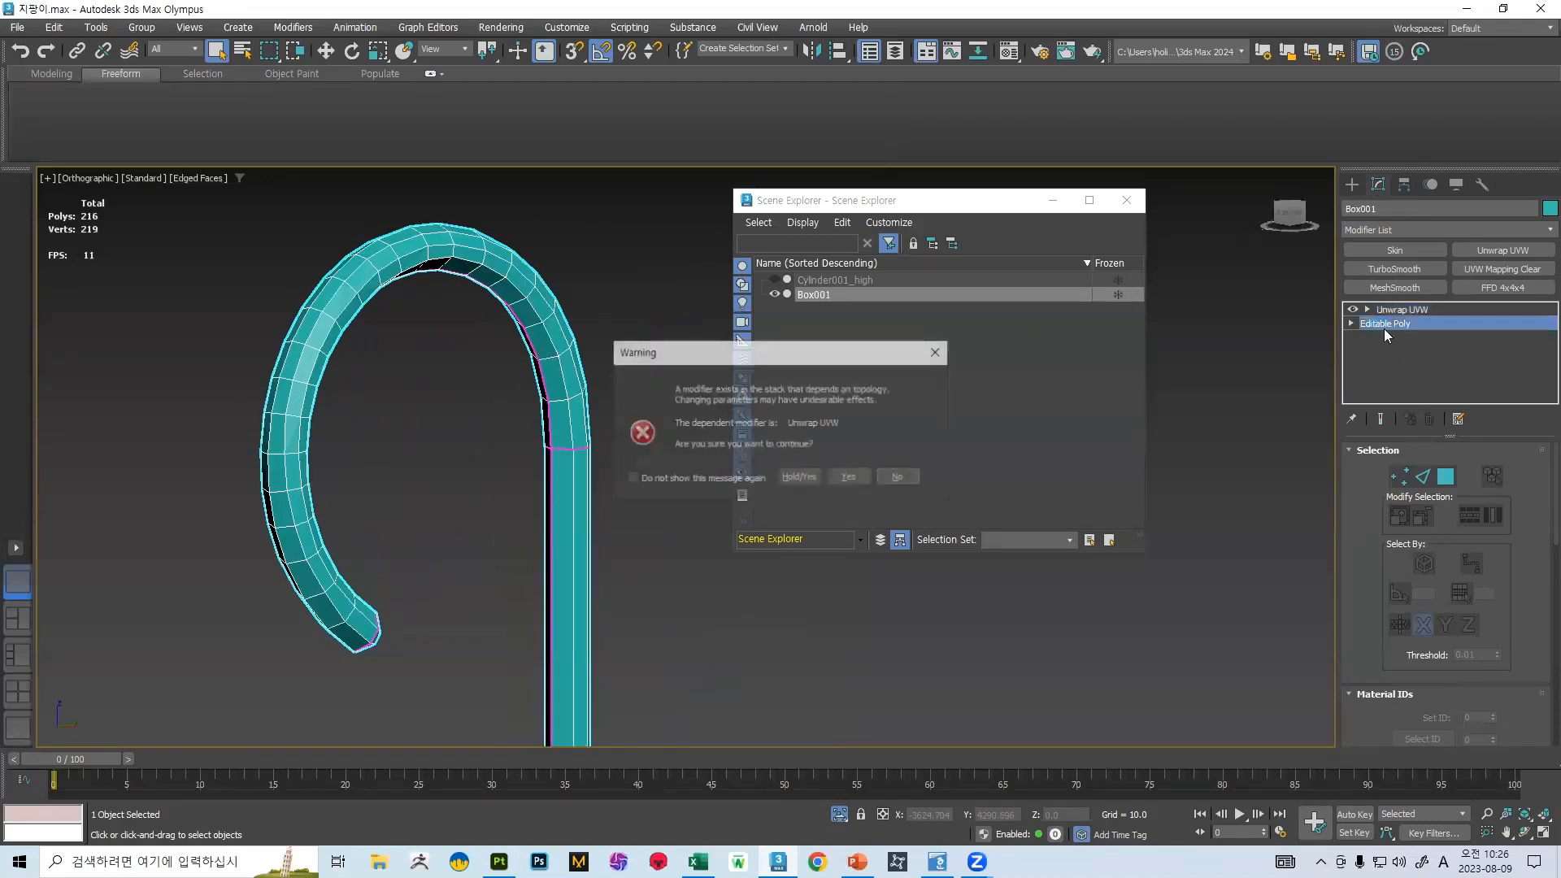
pyautogui.click(866, 475)
pyautogui.click(1482, 469)
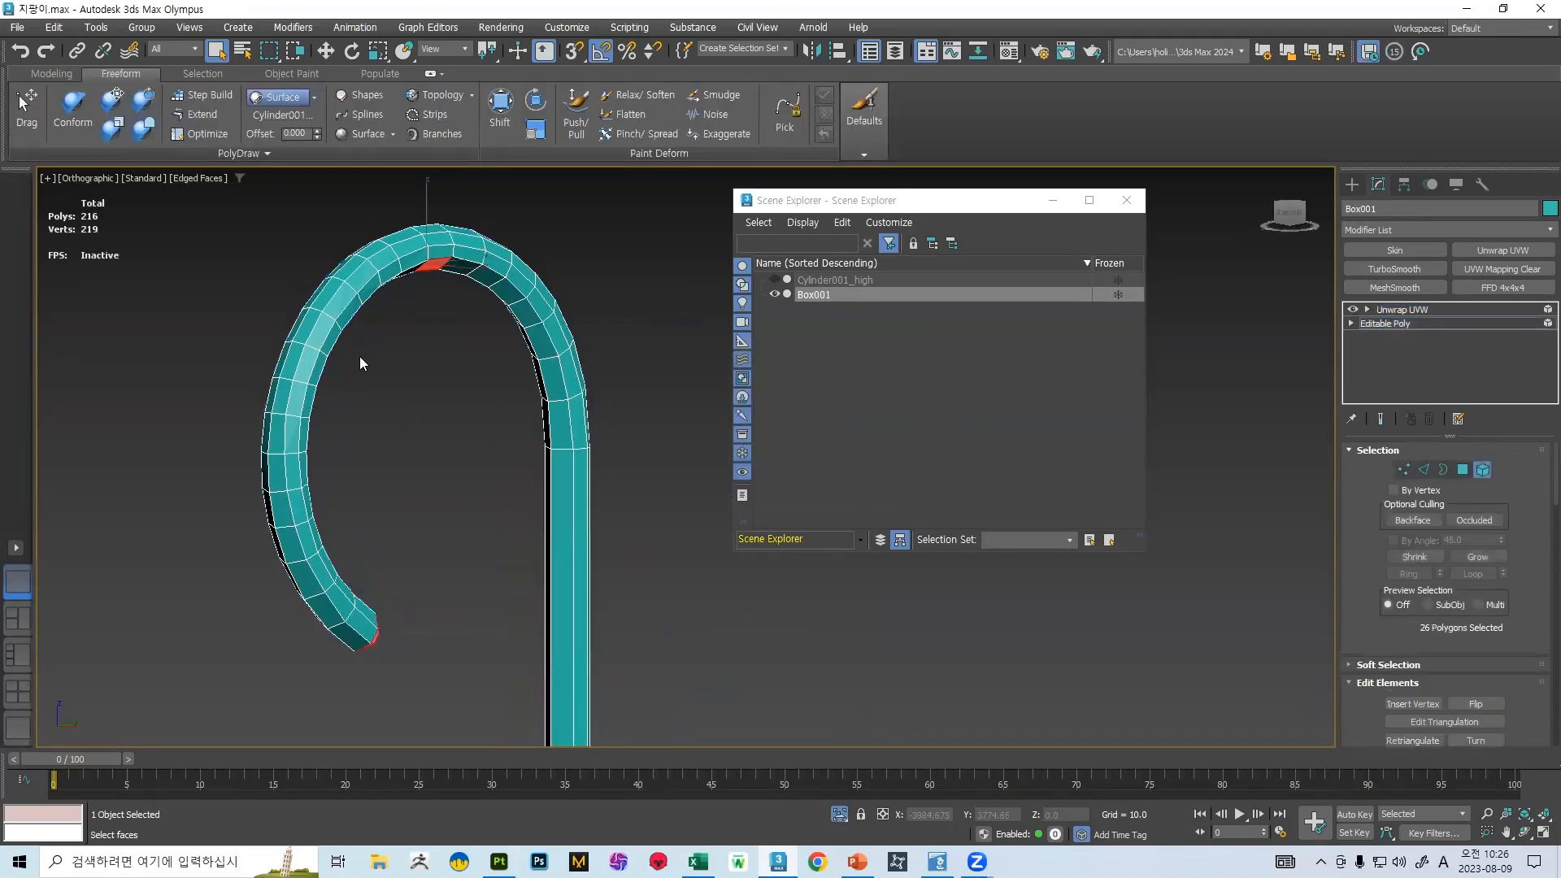
pyautogui.scroll(-6, 364, 365)
pyautogui.moveTo(333, 271); pyautogui.dragTo(628, 742)
pyautogui.scroll(-3, 1529, 634)
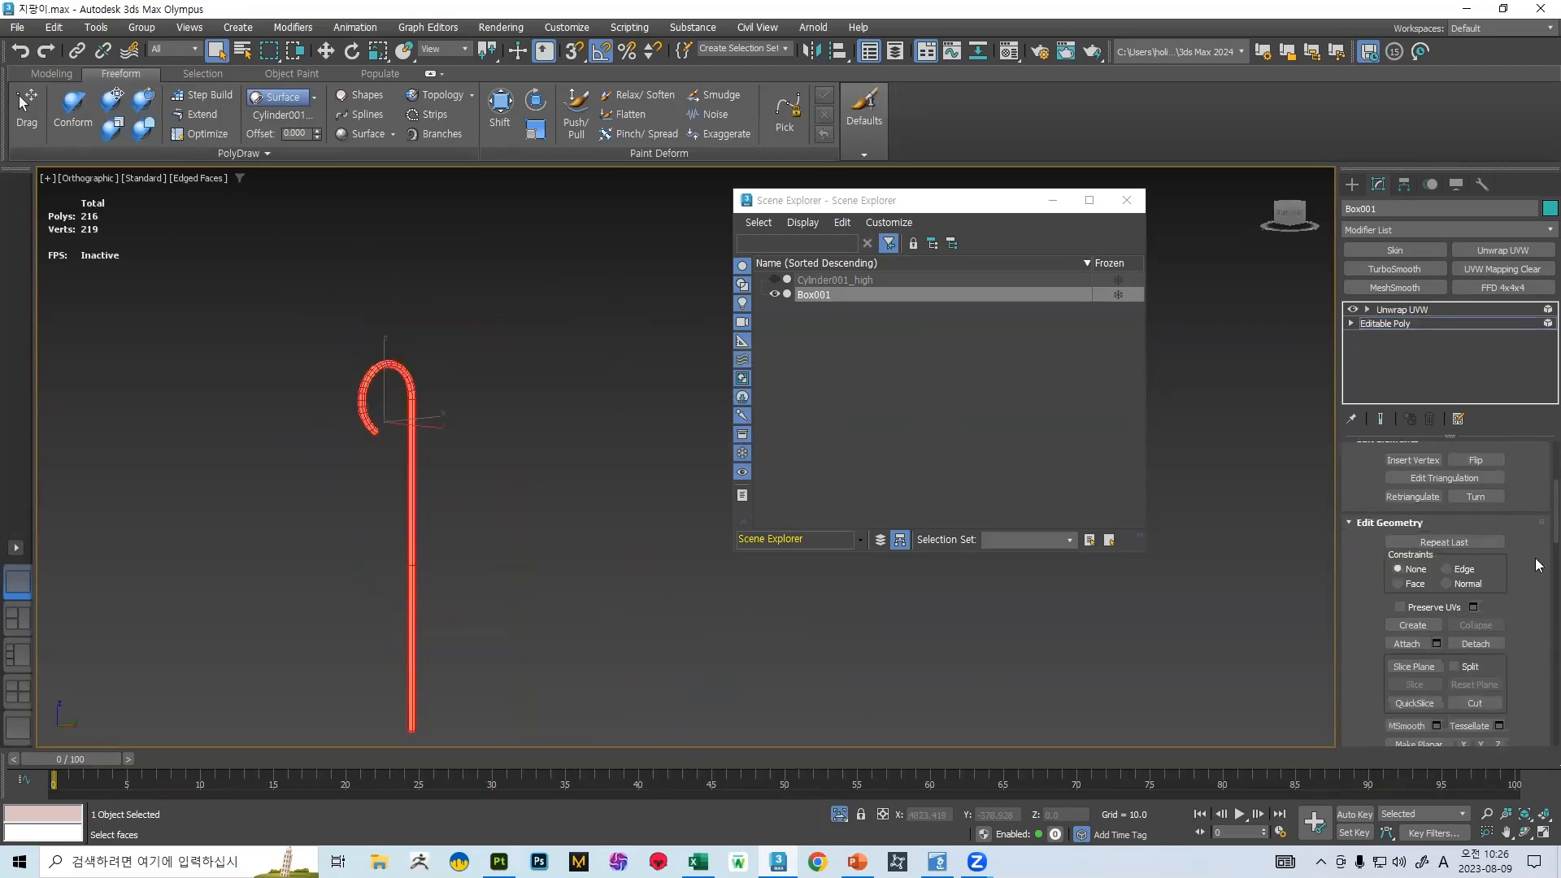
pyautogui.scroll(-6, 1537, 565)
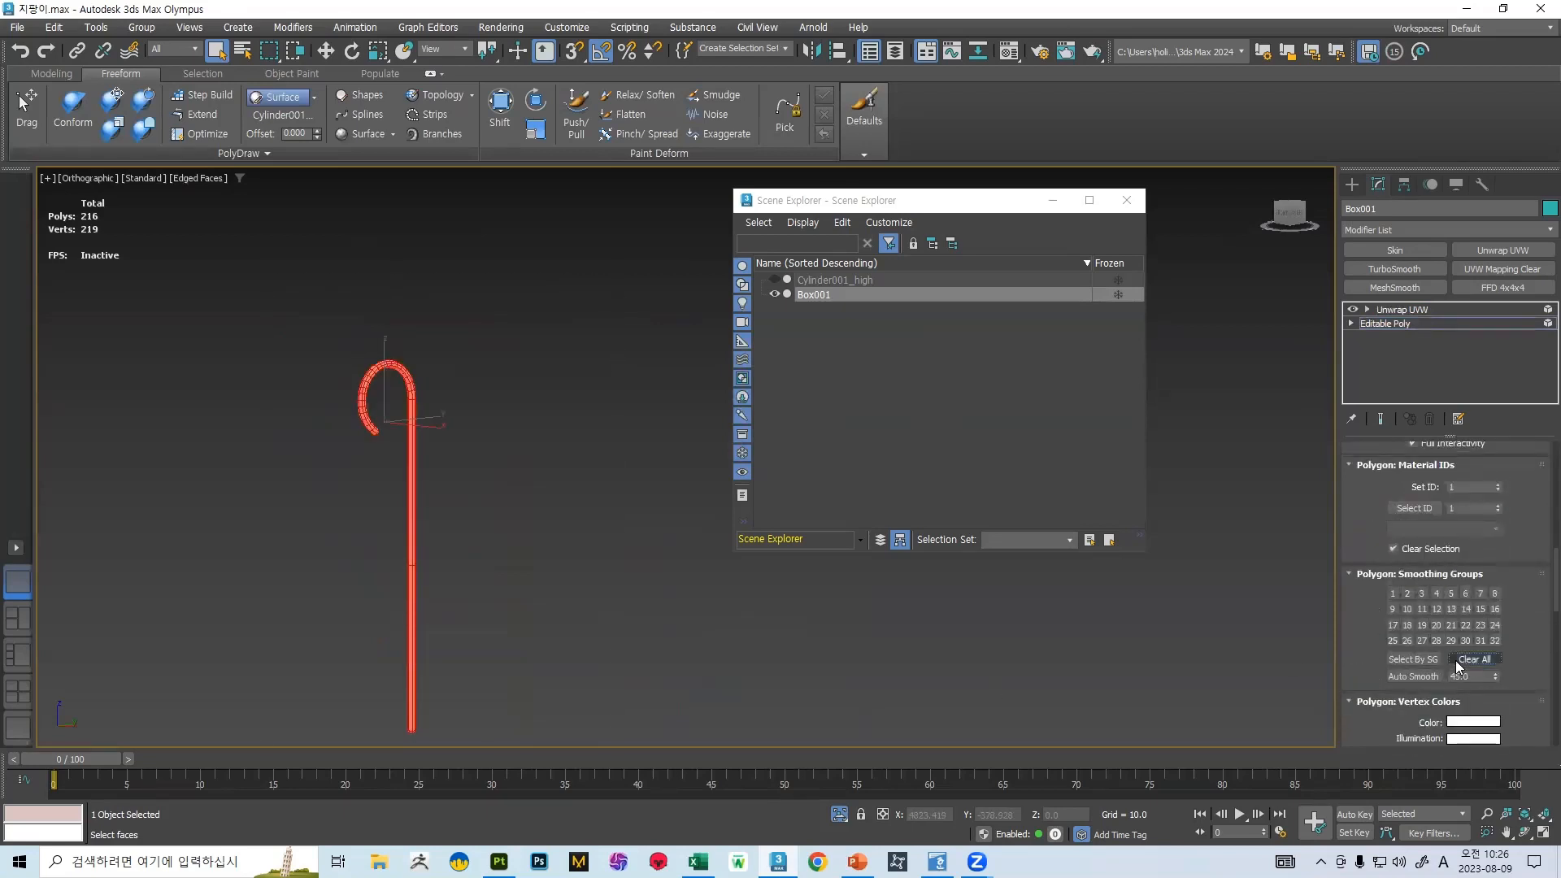
pyautogui.click(1468, 663)
pyautogui.click(1392, 592)
pyautogui.moveTo(1555, 572); pyautogui.dragTo(1555, 423)
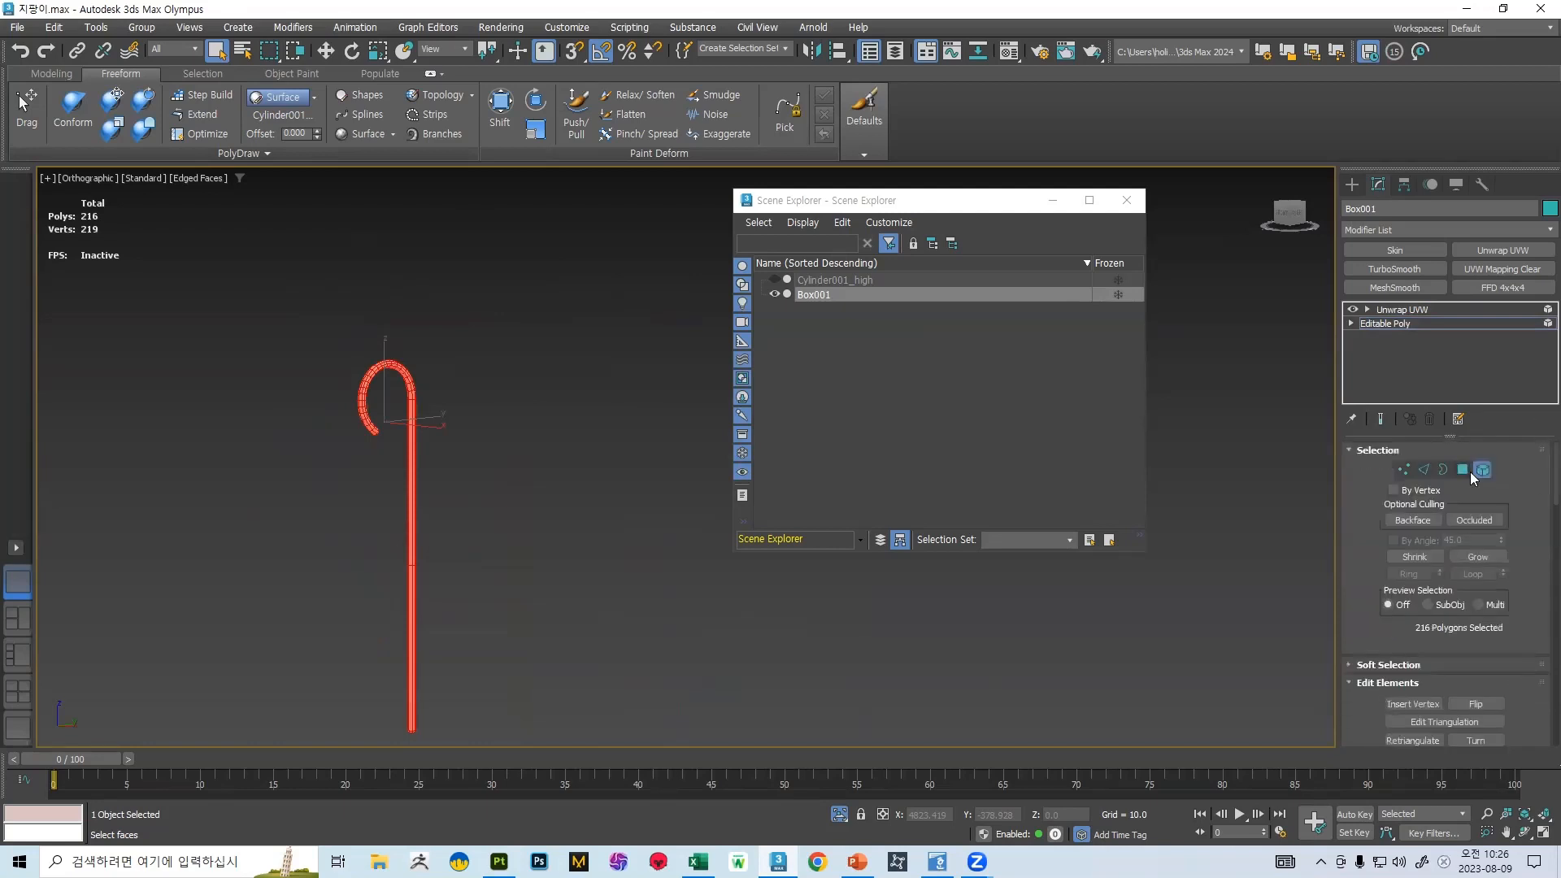
# - Leave element editing, return to the Unwrap UVW modifier and turn off the edged-faces display
pyautogui.click(1481, 470)
pyautogui.click(1405, 310)
pyautogui.scroll(6, 460, 368)
pyautogui.press('F4')
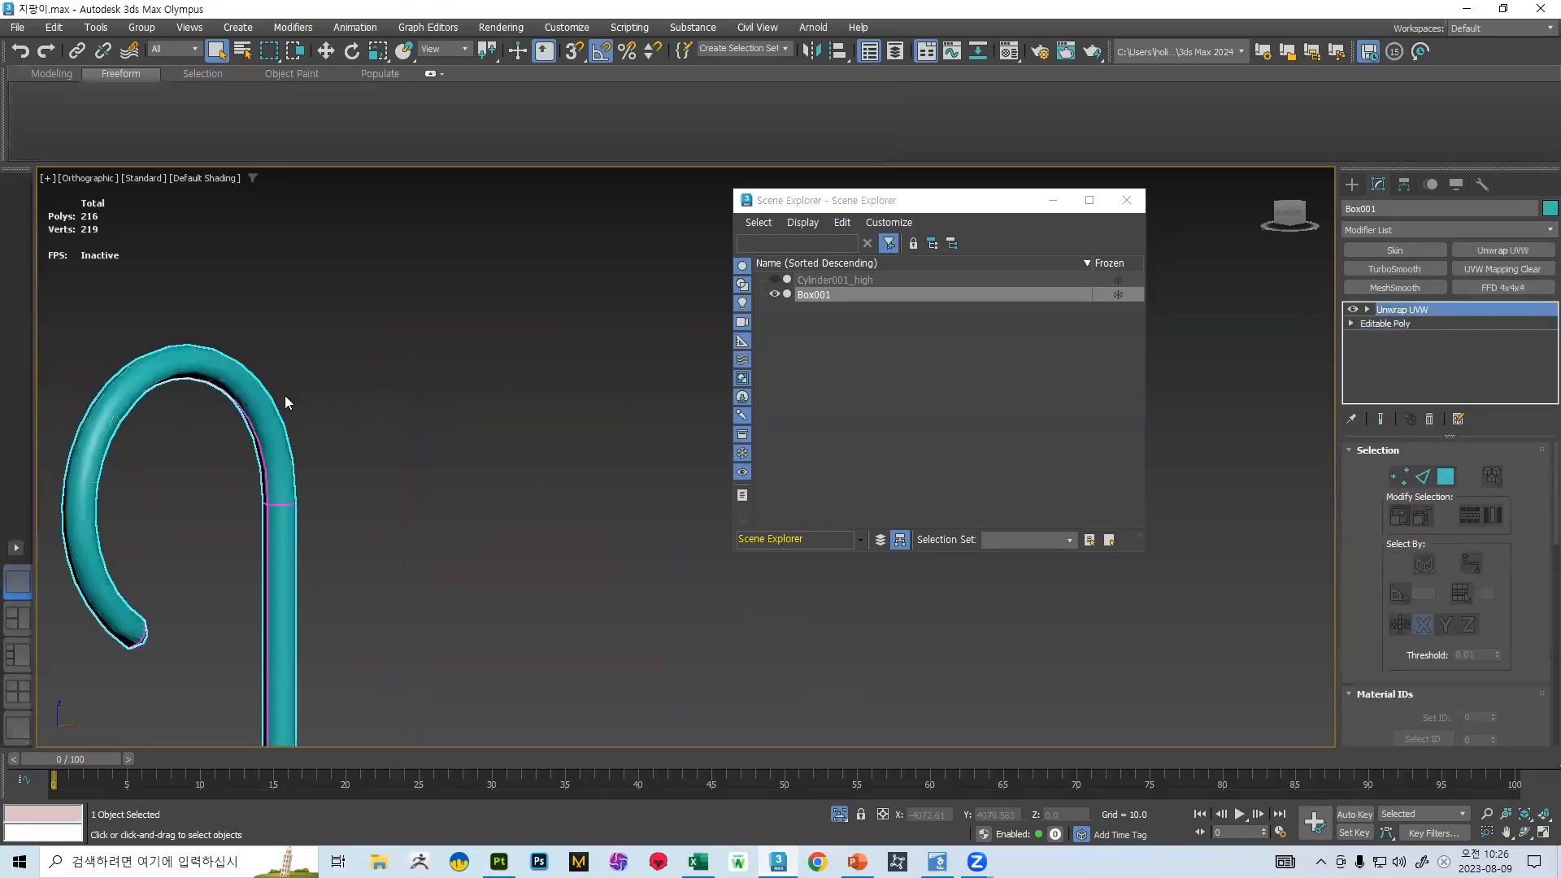
pyautogui.moveTo(317, 403); pyautogui.dragTo(476, 367, button='middle')
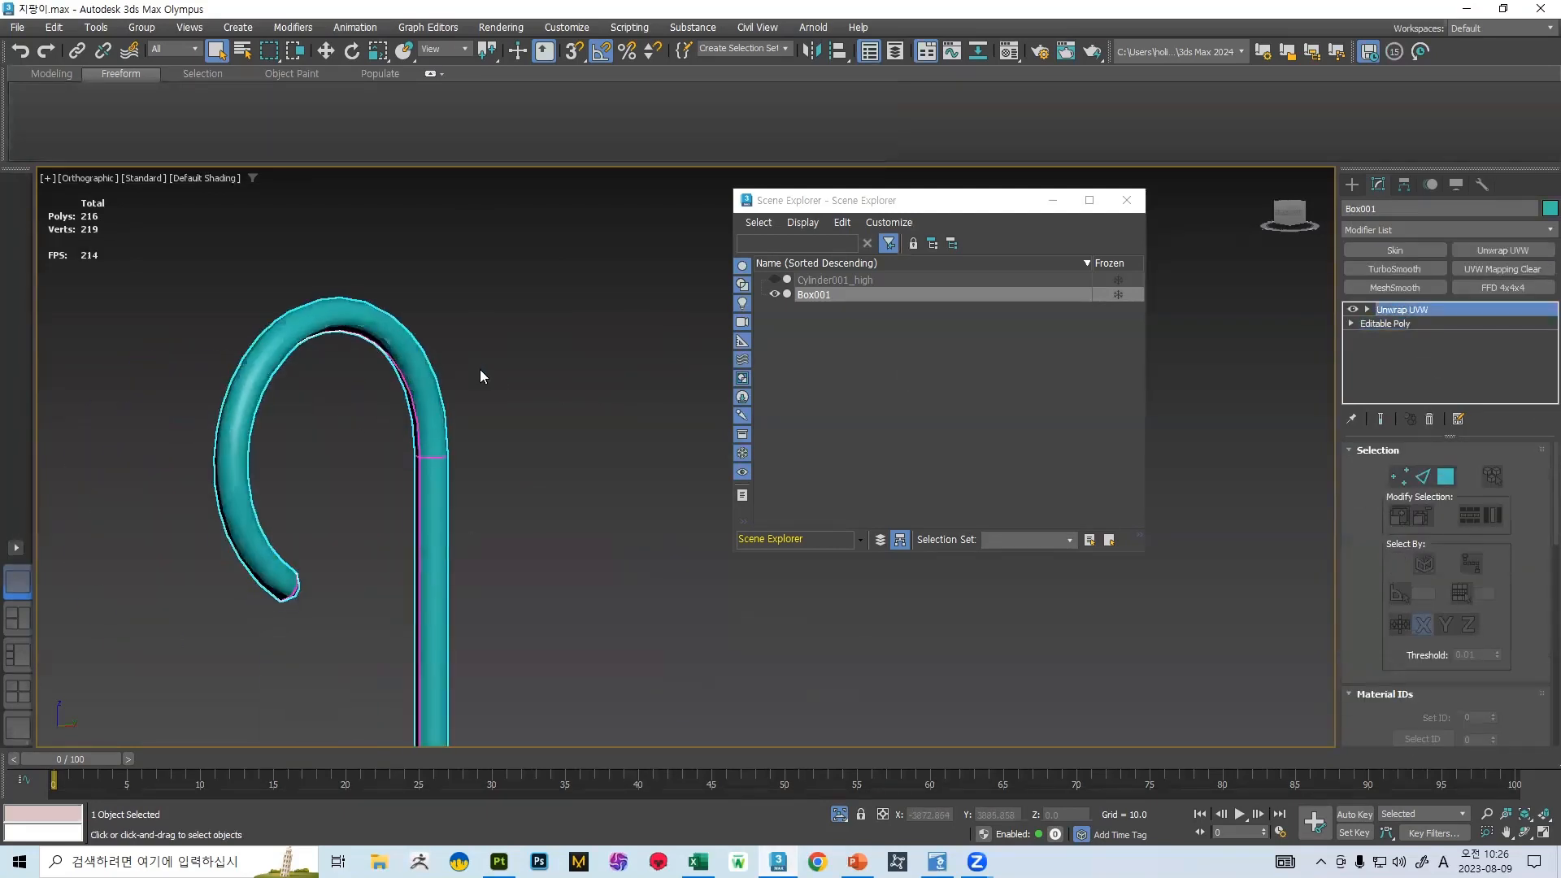
# - Export the smoothed low-poly cane as FBX, overwriting 지팡이_low on the desktop with the current export options
pyautogui.click(16, 27)
pyautogui.moveTo(78, 286)
pyautogui.click(240, 303)
pyautogui.doubleClick(836, 425)
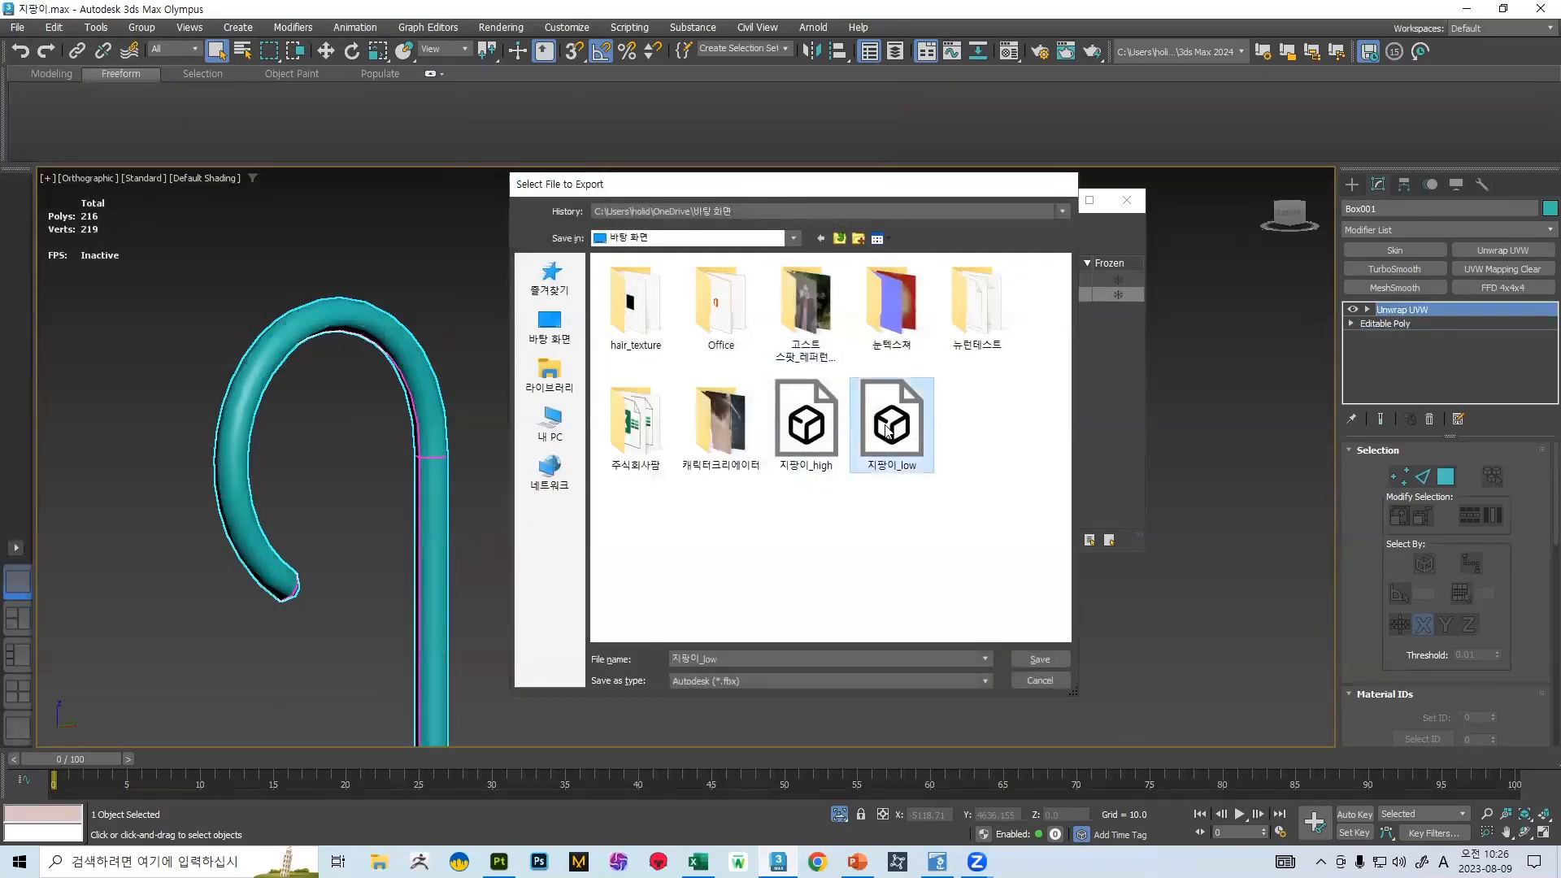
pyautogui.click(856, 447)
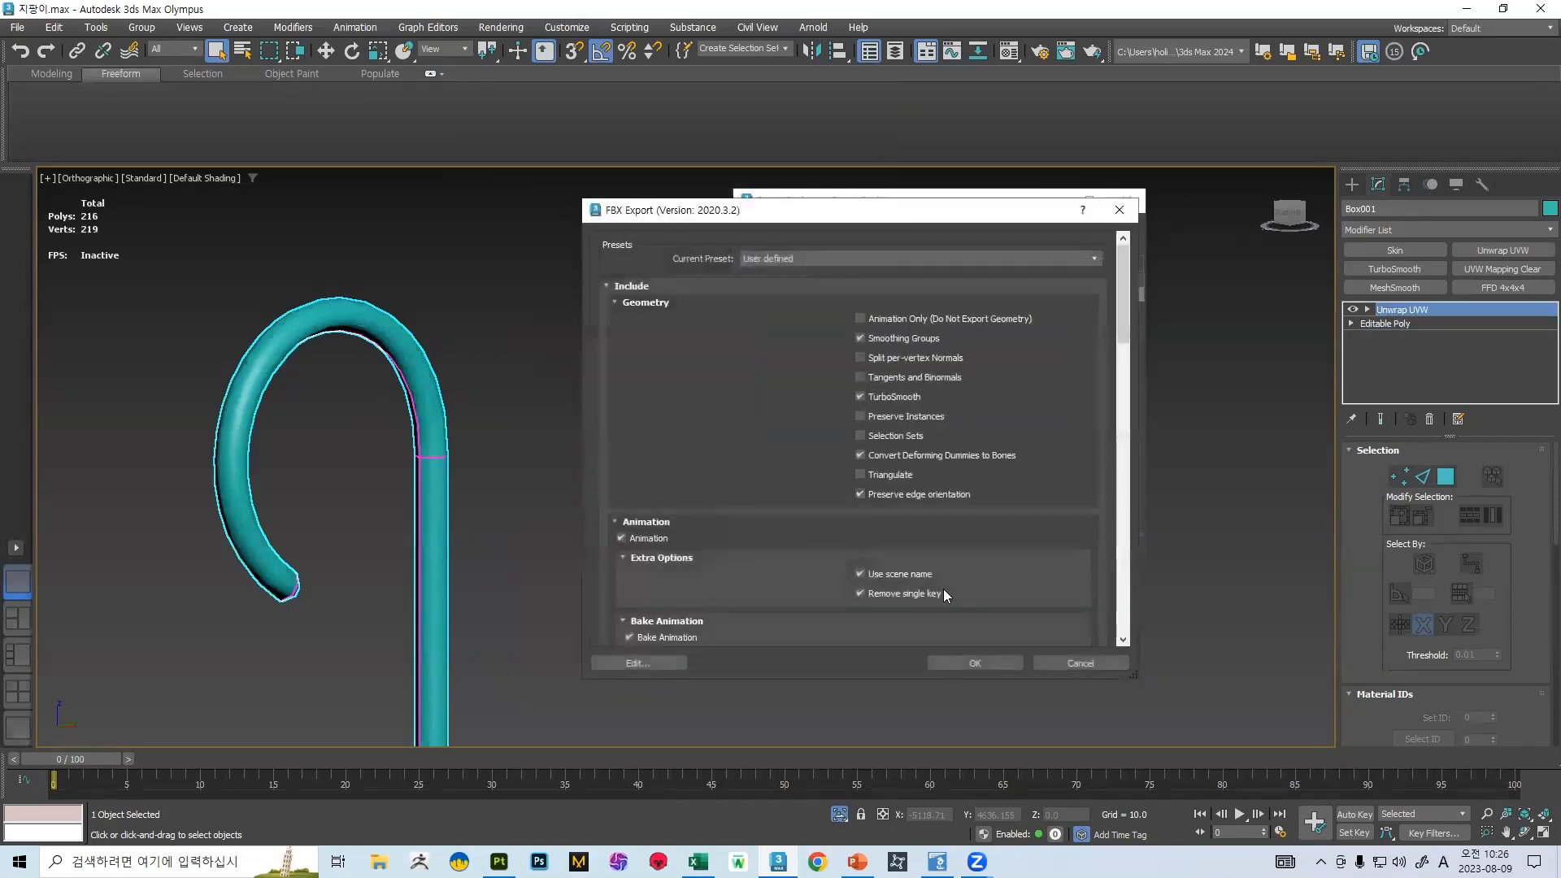
pyautogui.click(976, 665)
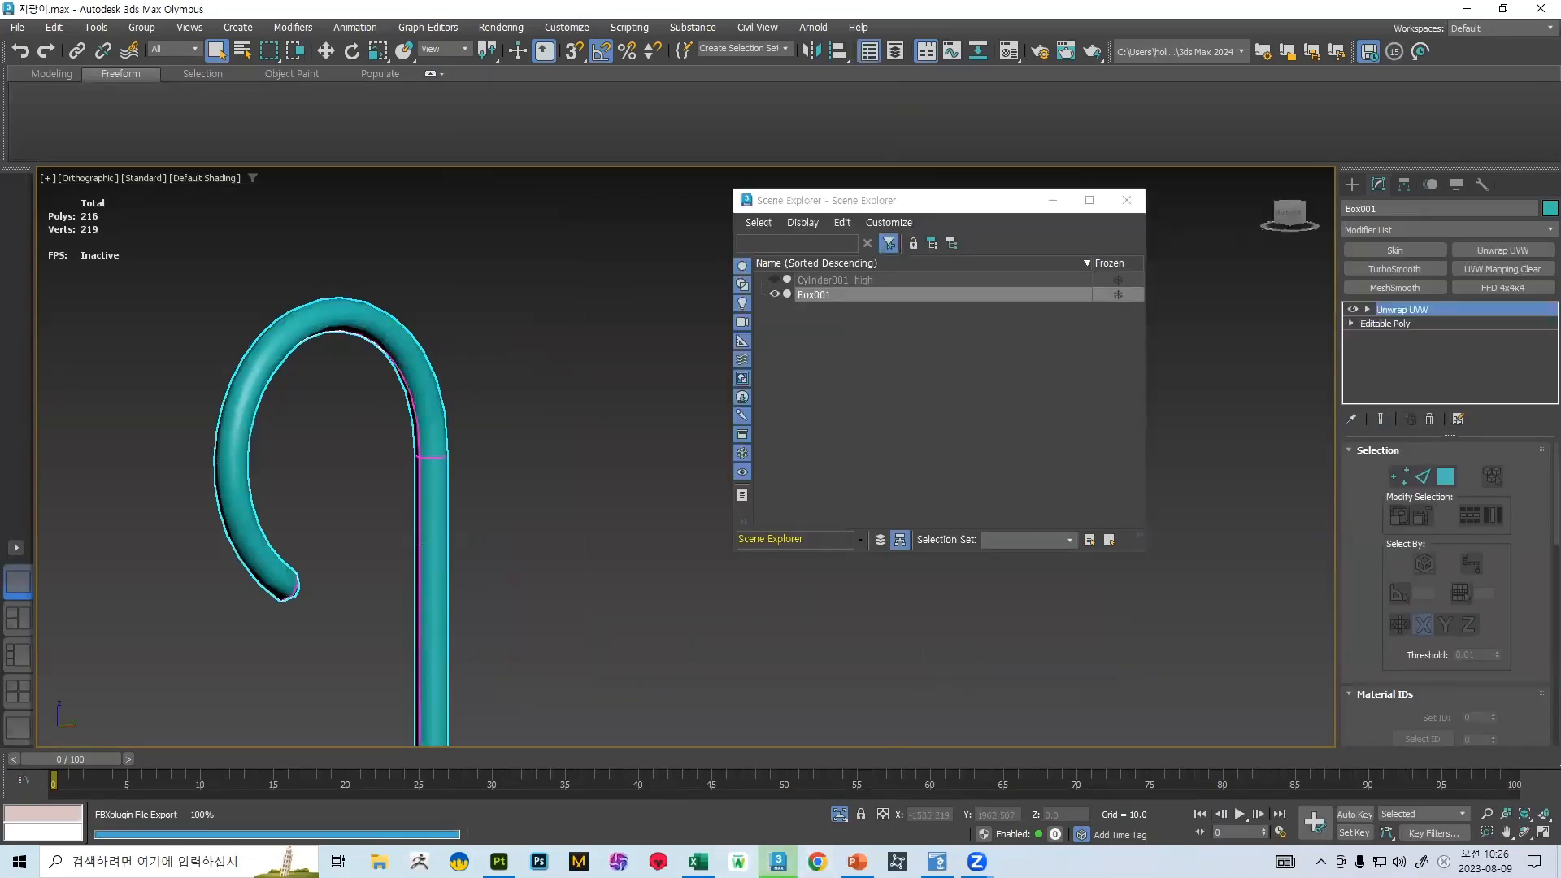
# - Switch to Substance 3D Painter and create a new project from the re-exported 지팡이_low.fbx, discarding the previous project's changes
pyautogui.click(499, 861)
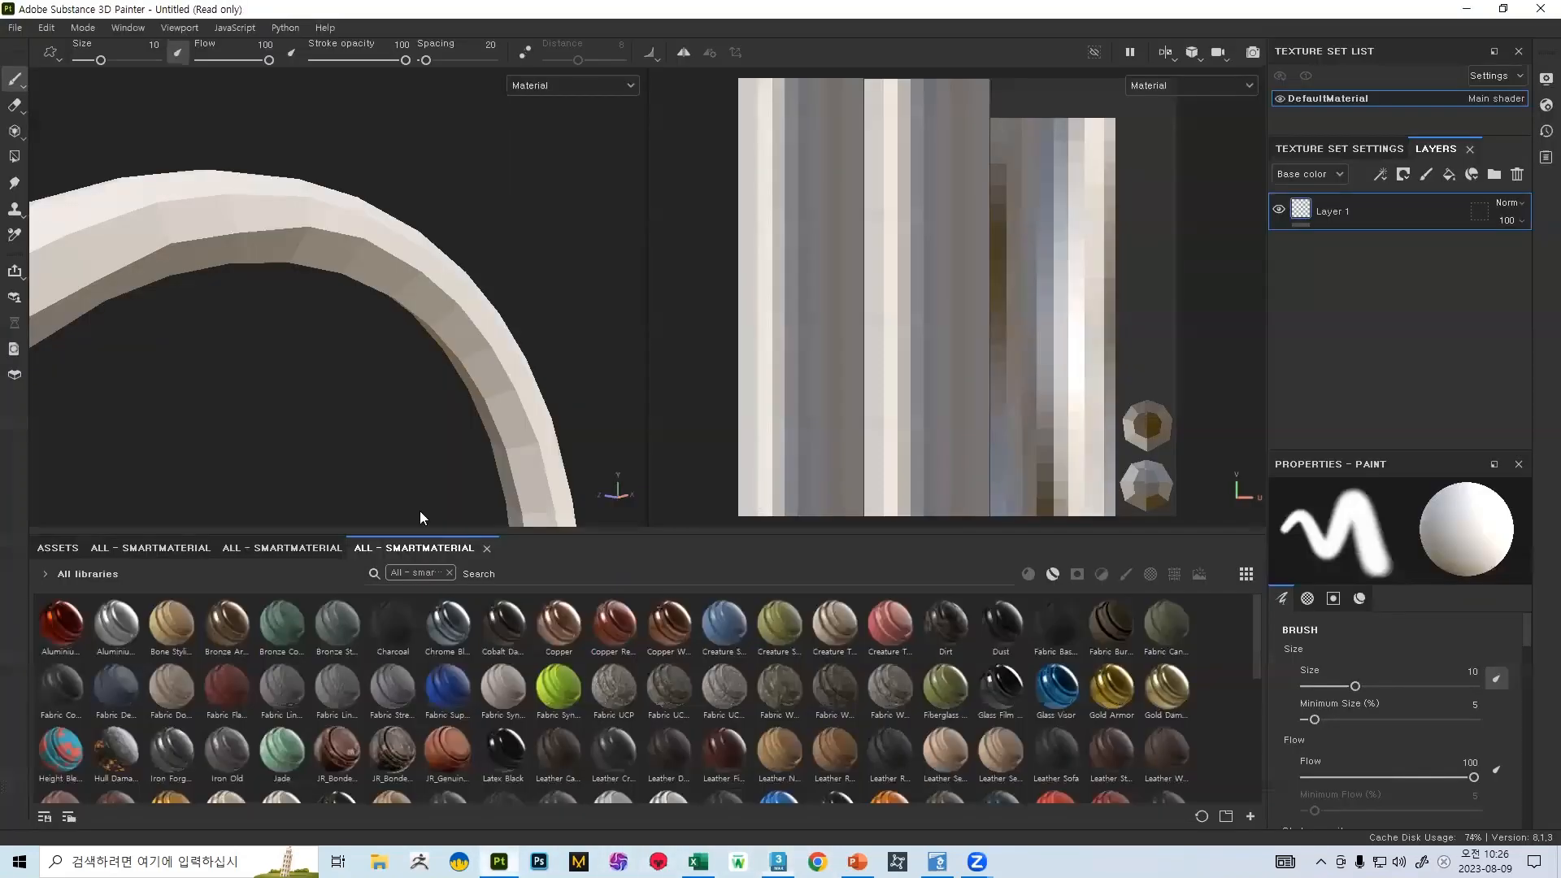
pyautogui.click(15, 28)
pyautogui.click(41, 39)
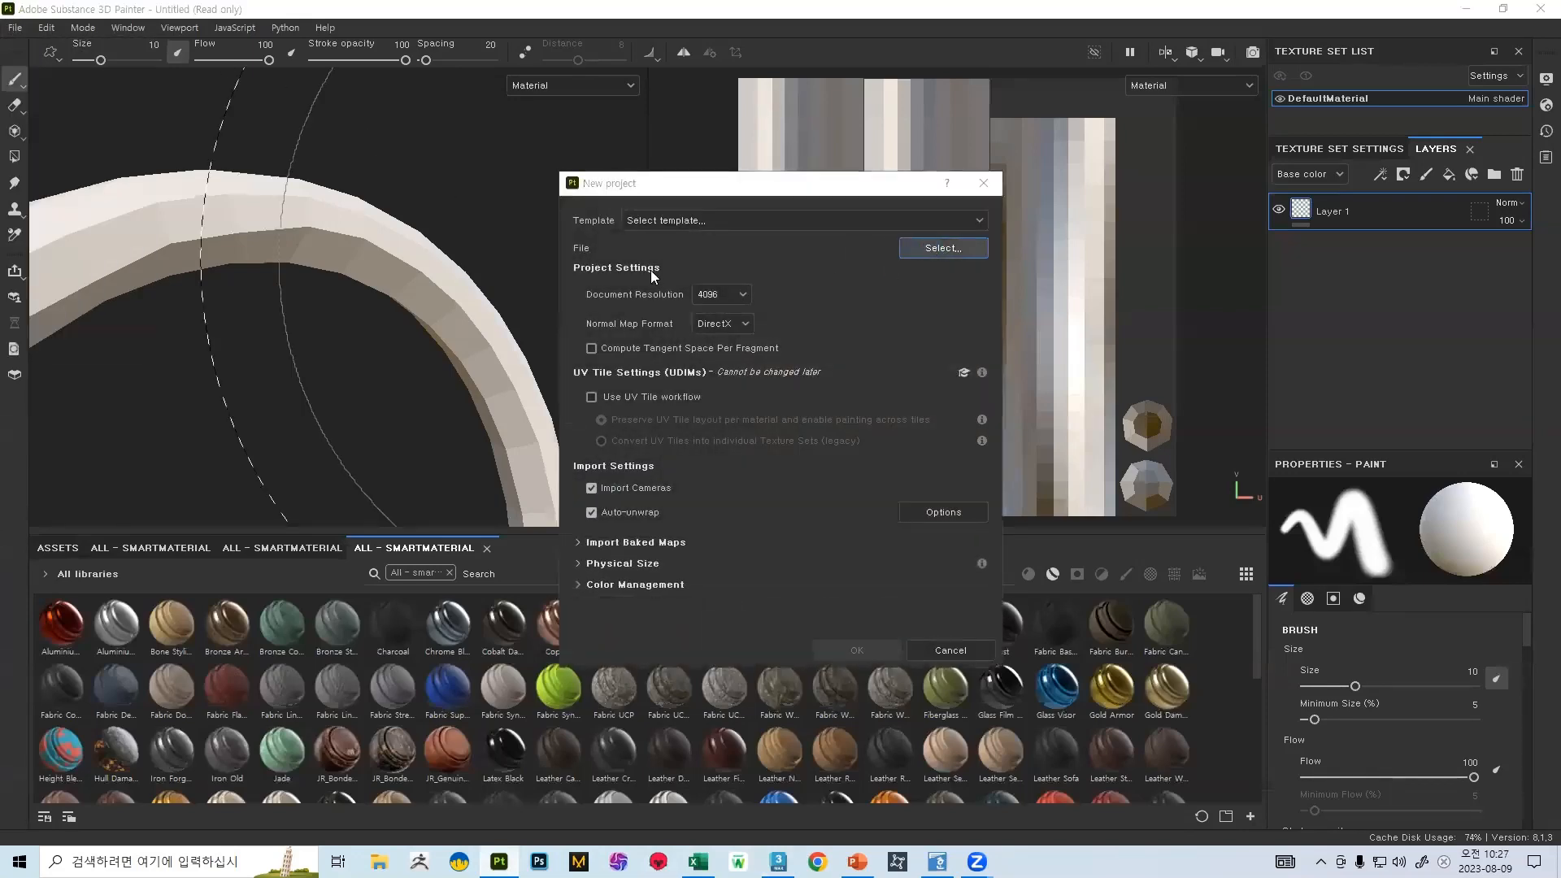
pyautogui.click(943, 248)
pyautogui.doubleClick(904, 498)
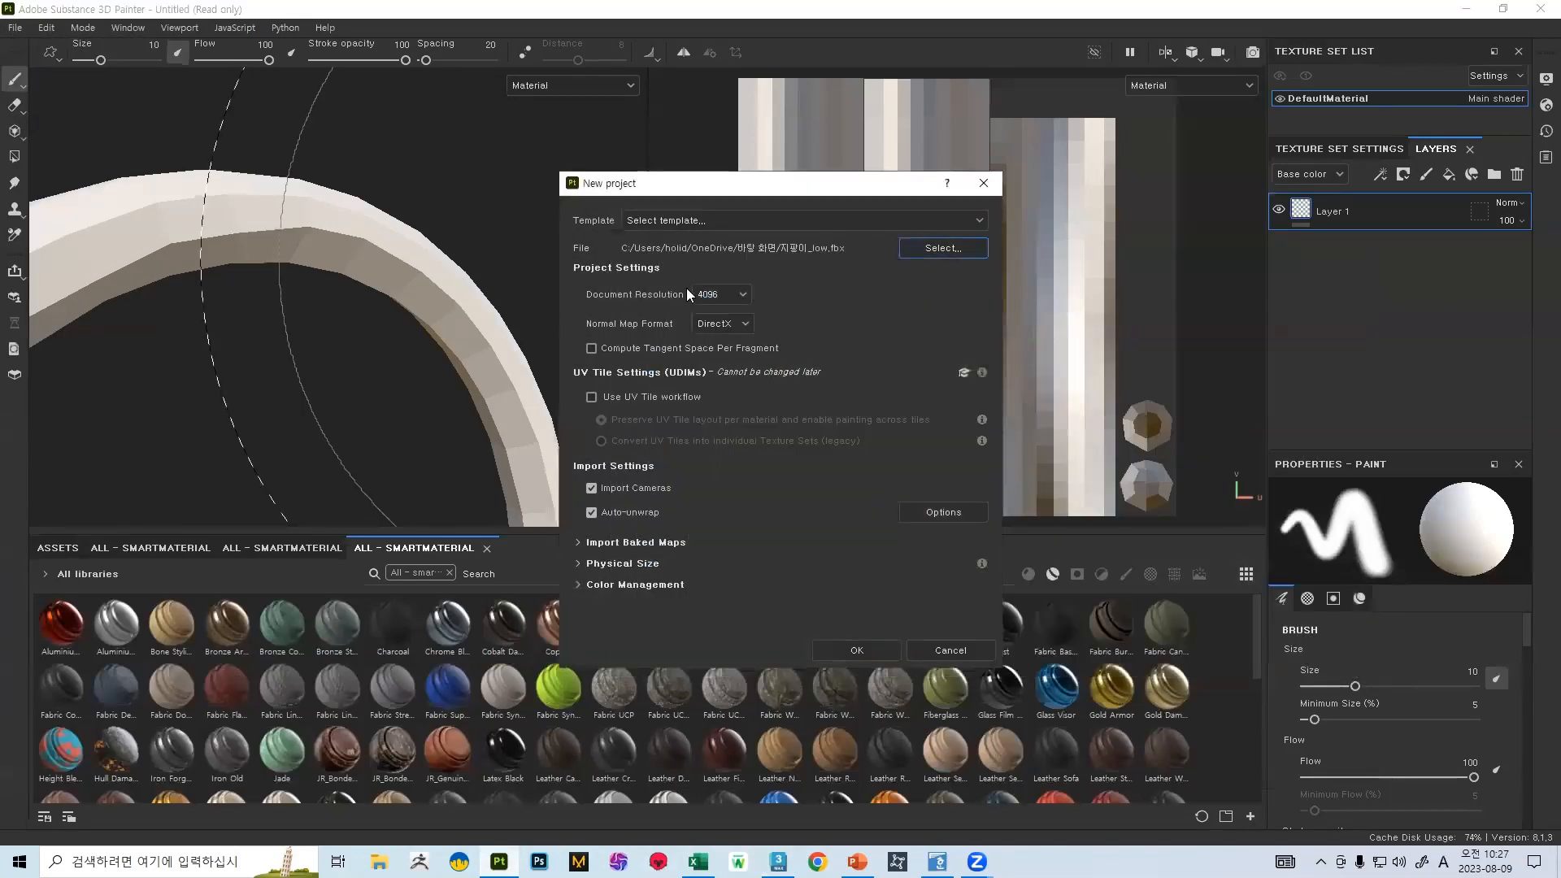
pyautogui.click(858, 650)
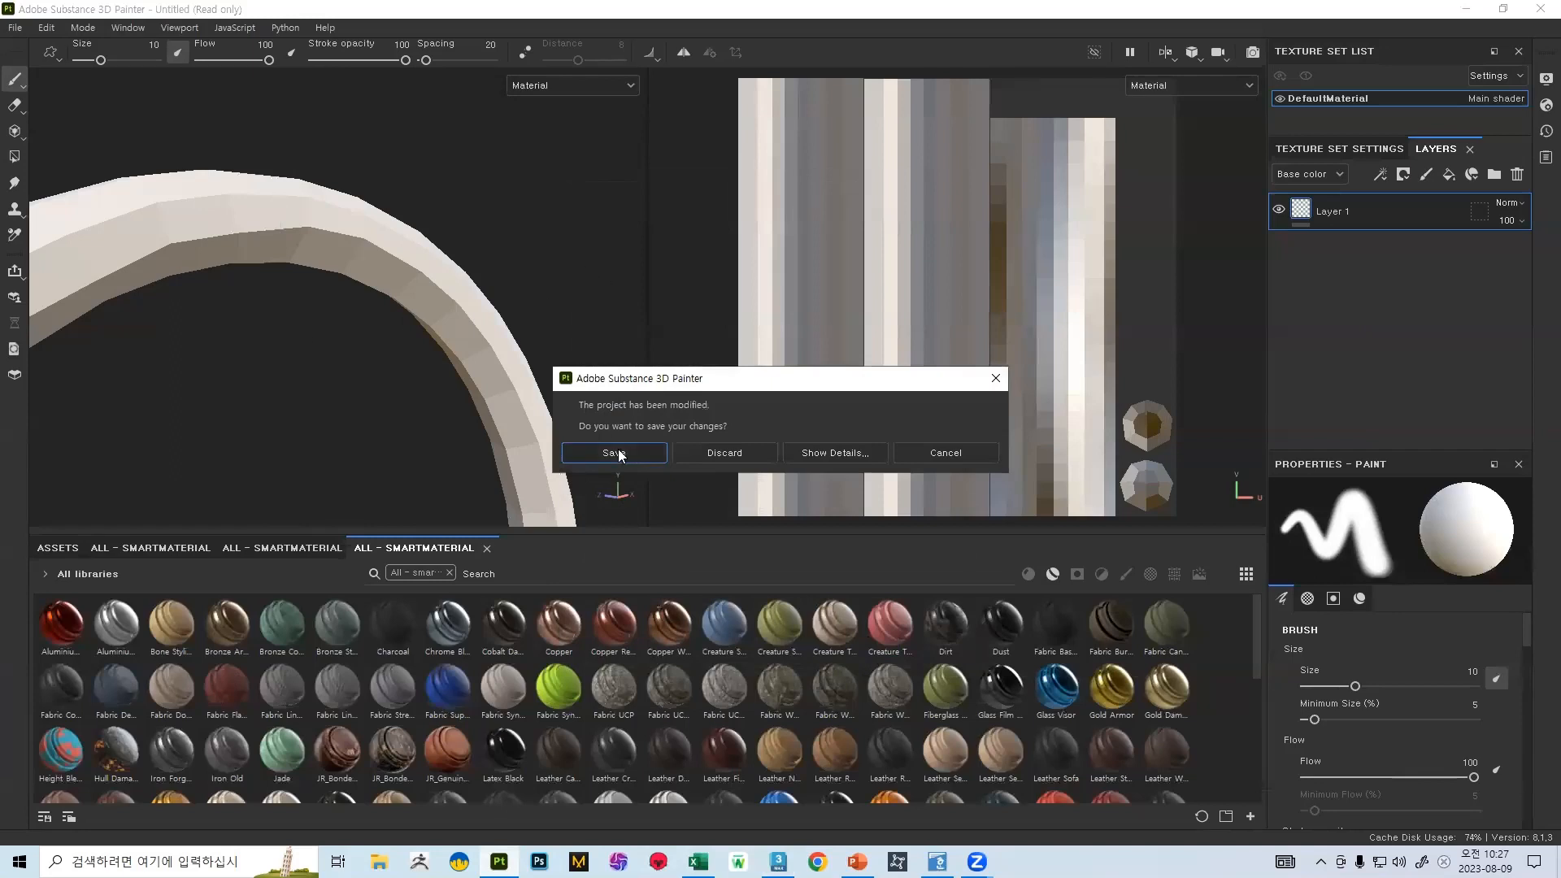
pyautogui.click(713, 452)
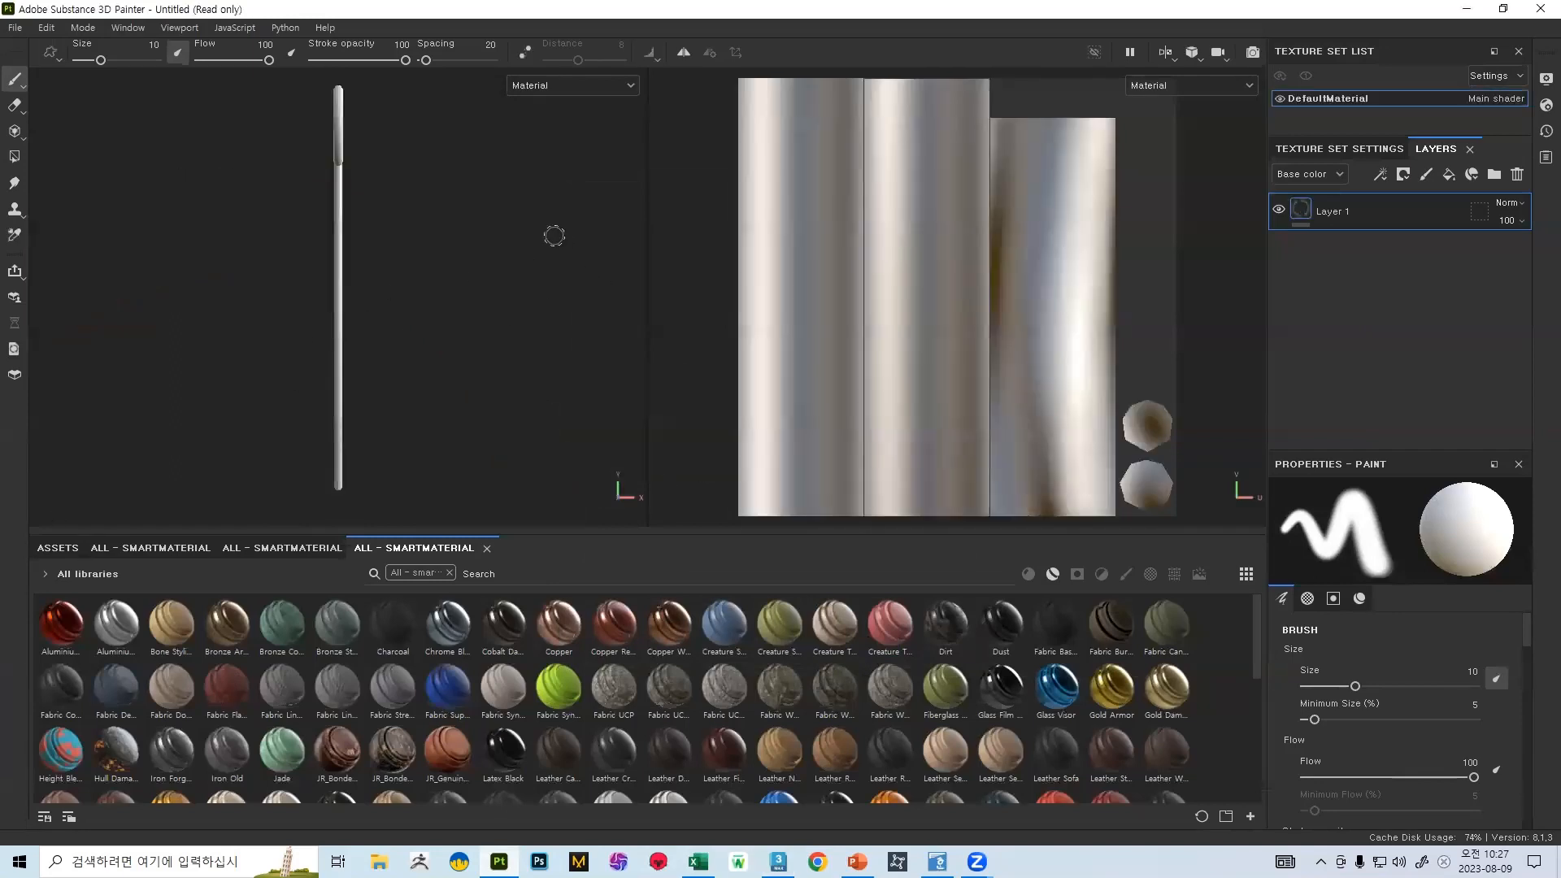
# - Examine the smoothed shading of the reimported cane in the 3D view and across its UV islands
pyautogui.scroll(5, 453, 169)
pyautogui.keyDown('alt'); pyautogui.moveTo(455, 168); pyautogui.dragTo(386, 227); pyautogui.keyUp('alt')
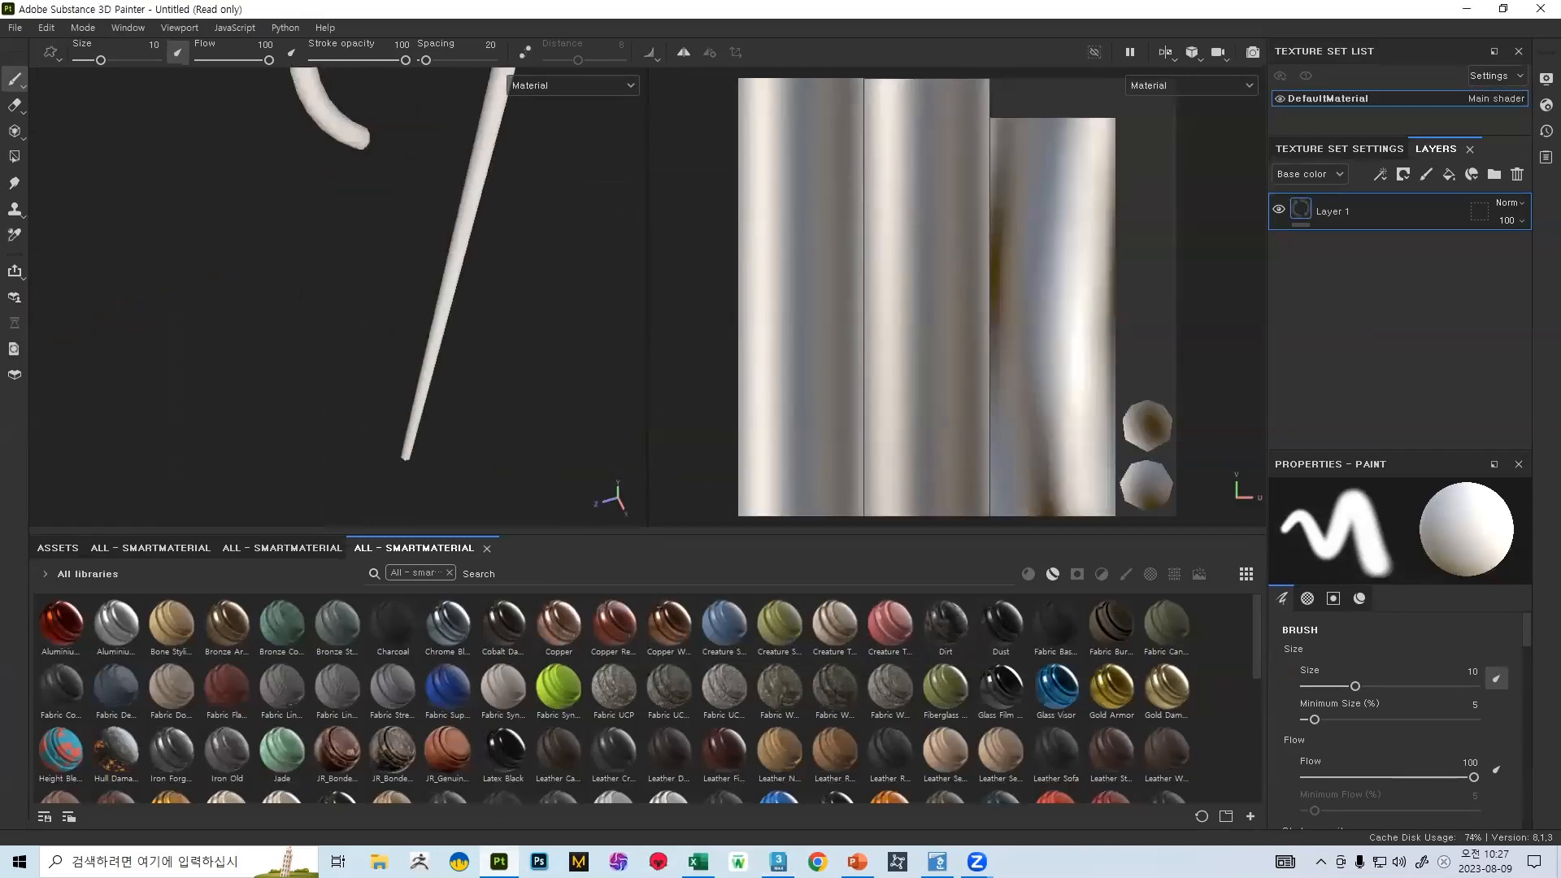
pyautogui.keyDown('alt'); pyautogui.moveTo(387, 228); pyautogui.dragTo(367, 395, button='middle'); pyautogui.keyUp('alt')
pyautogui.keyDown('alt'); pyautogui.moveTo(422, 370); pyautogui.dragTo(483, 269); pyautogui.keyUp('alt')
pyautogui.keyDown('alt'); pyautogui.moveTo(485, 268); pyautogui.dragTo(620, 465, button='right'); pyautogui.keyUp('alt')
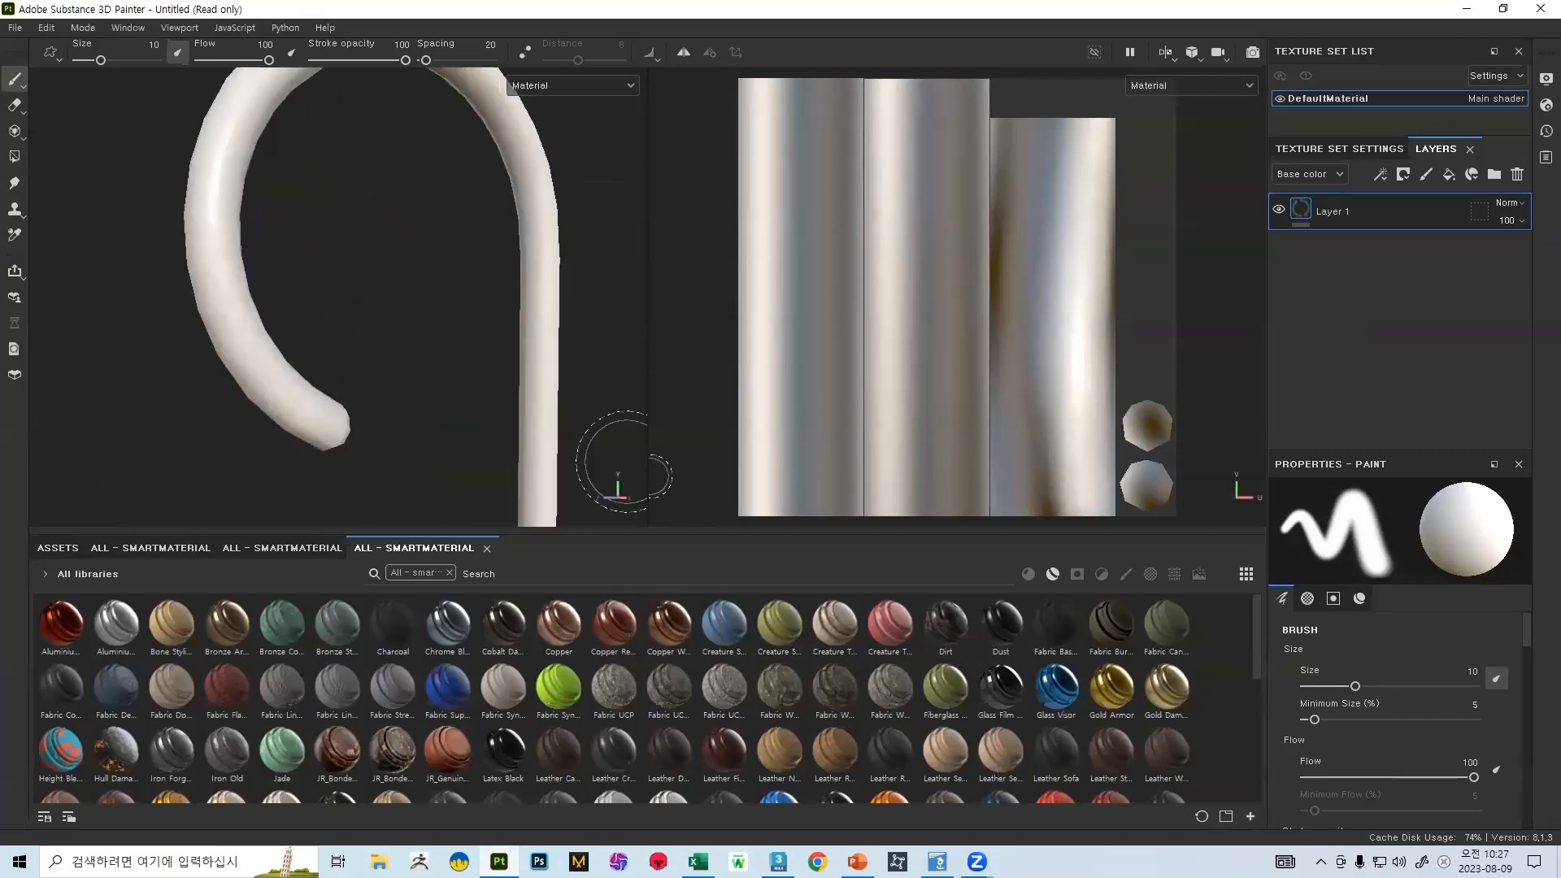
pyautogui.keyDown('alt'); pyautogui.moveTo(391, 251); pyautogui.dragTo(343, 329, button='middle'); pyautogui.keyUp('alt')
pyautogui.keyDown('alt'); pyautogui.moveTo(343, 321); pyautogui.dragTo(356, 365); pyautogui.keyUp('alt')
pyautogui.keyDown('alt'); pyautogui.moveTo(364, 369); pyautogui.dragTo(278, 272, button='right'); pyautogui.keyUp('alt')
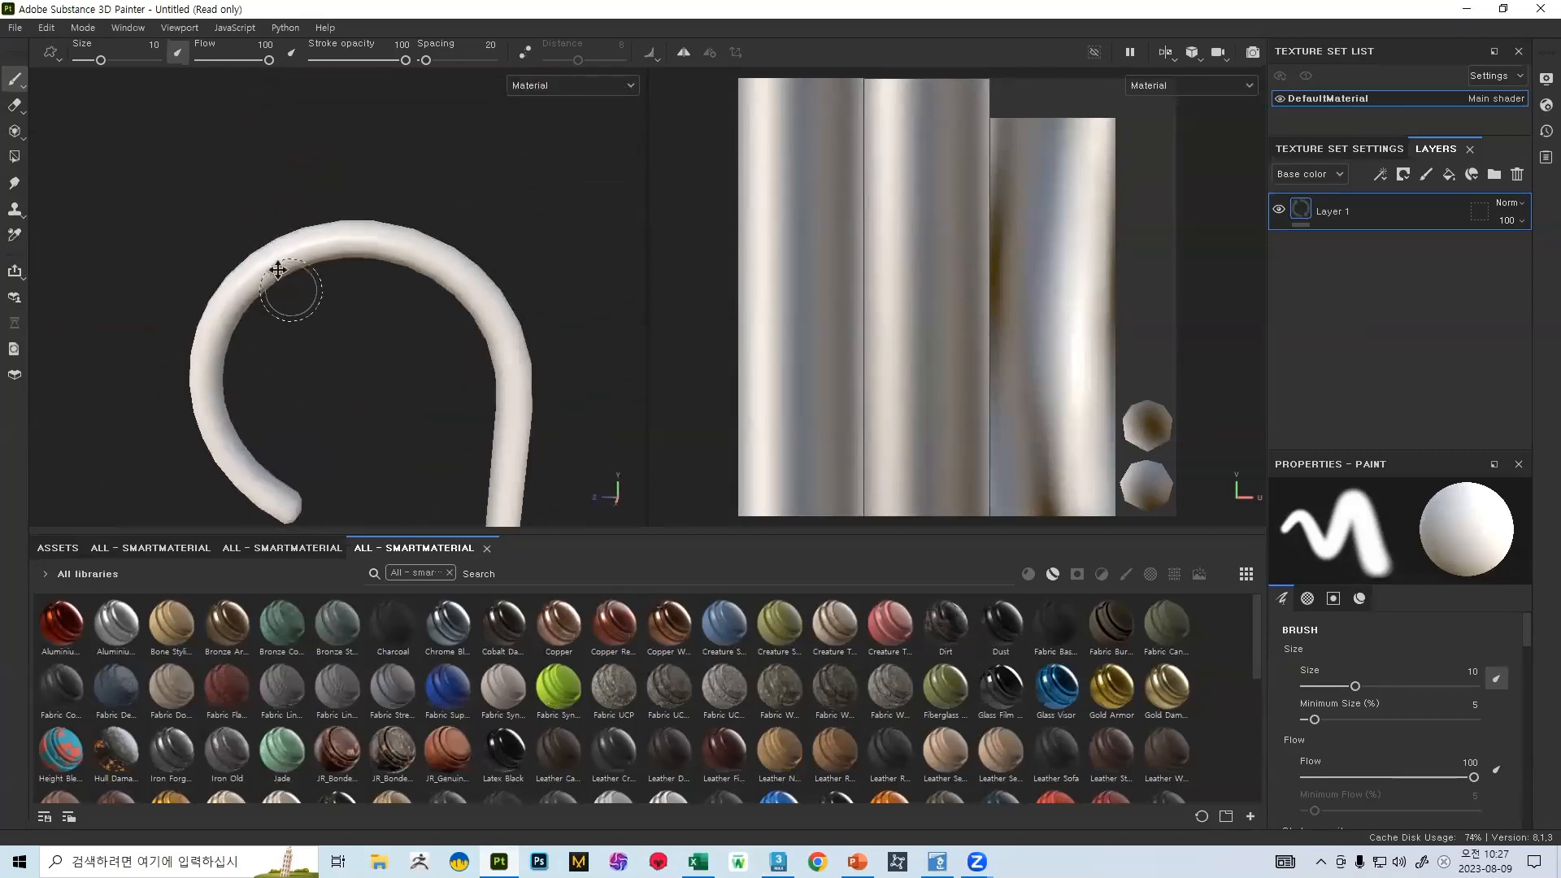
pyautogui.keyDown('alt'); pyautogui.moveTo(293, 301); pyautogui.dragTo(250, 198, button='middle'); pyautogui.keyUp('alt')
pyautogui.keyDown('alt'); pyautogui.moveTo(269, 236); pyautogui.dragTo(455, 293); pyautogui.keyUp('alt')
pyautogui.scroll(3, 964, 241)
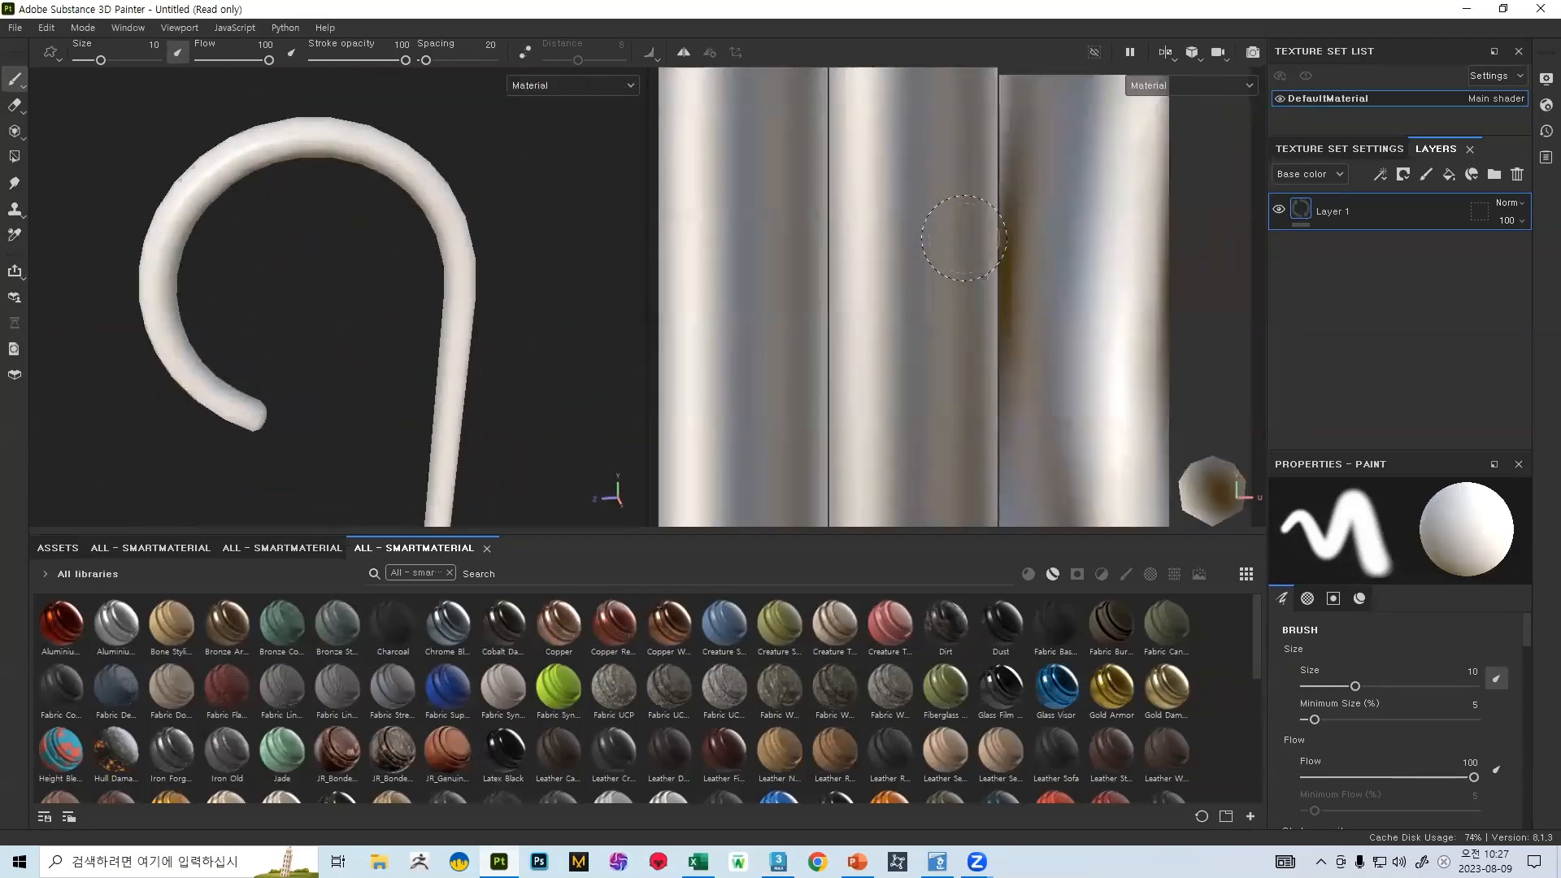
pyautogui.scroll(-5, 957, 228)
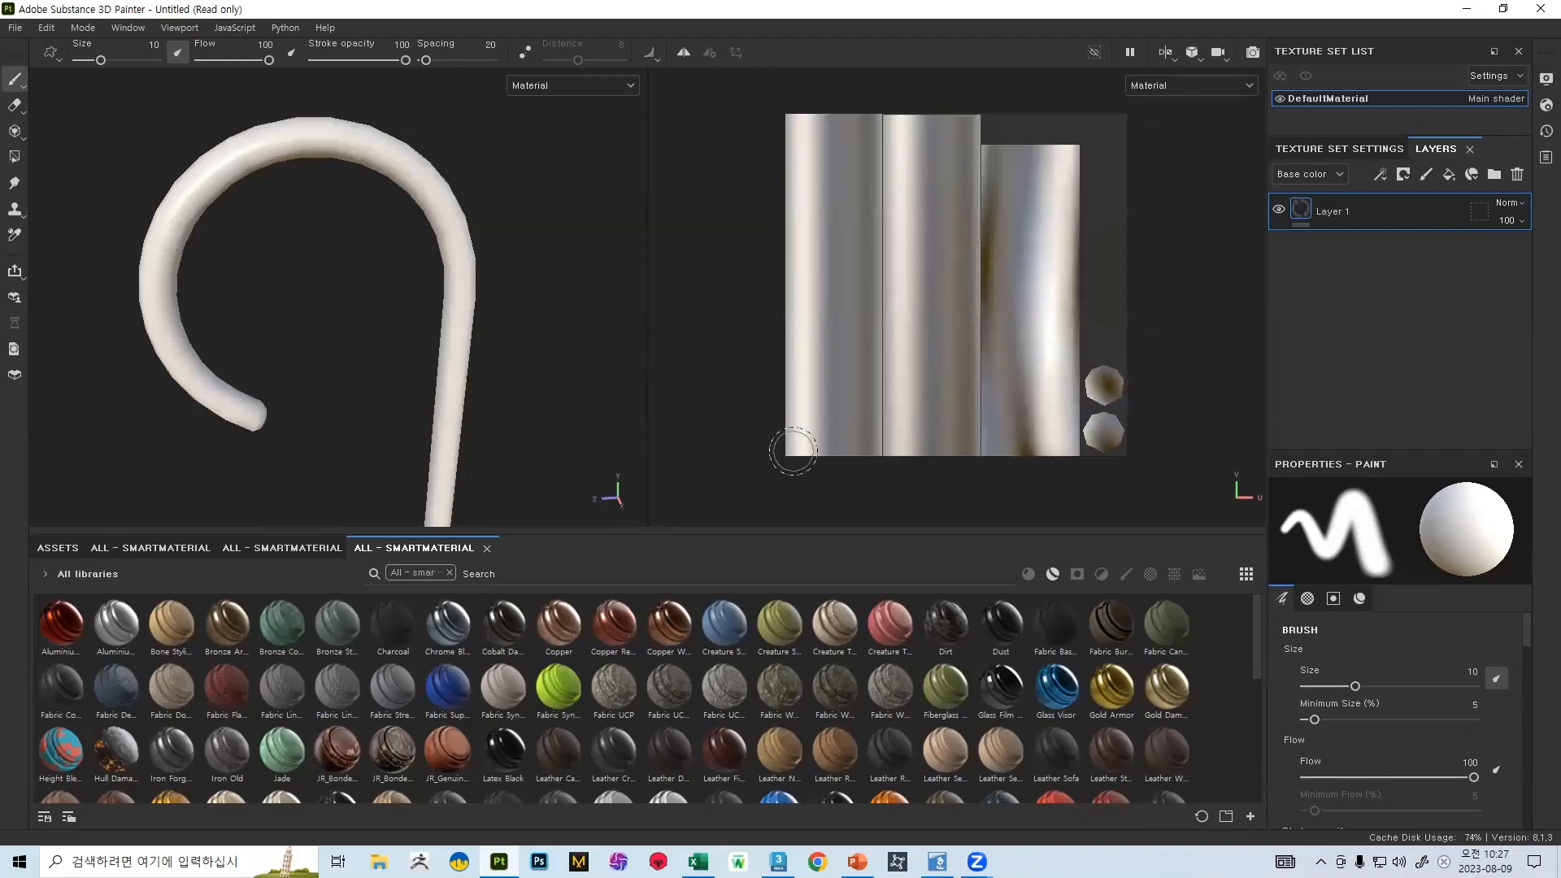
pyautogui.keyDown('alt'); pyautogui.moveTo(577, 179); pyautogui.dragTo(375, 171); pyautogui.keyUp('alt')
pyautogui.keyDown('alt'); pyautogui.moveTo(376, 172); pyautogui.dragTo(361, 145, button='middle'); pyautogui.keyUp('alt')
pyautogui.keyDown('alt'); pyautogui.moveTo(433, 316); pyautogui.dragTo(498, 242, button='middle'); pyautogui.keyUp('alt')
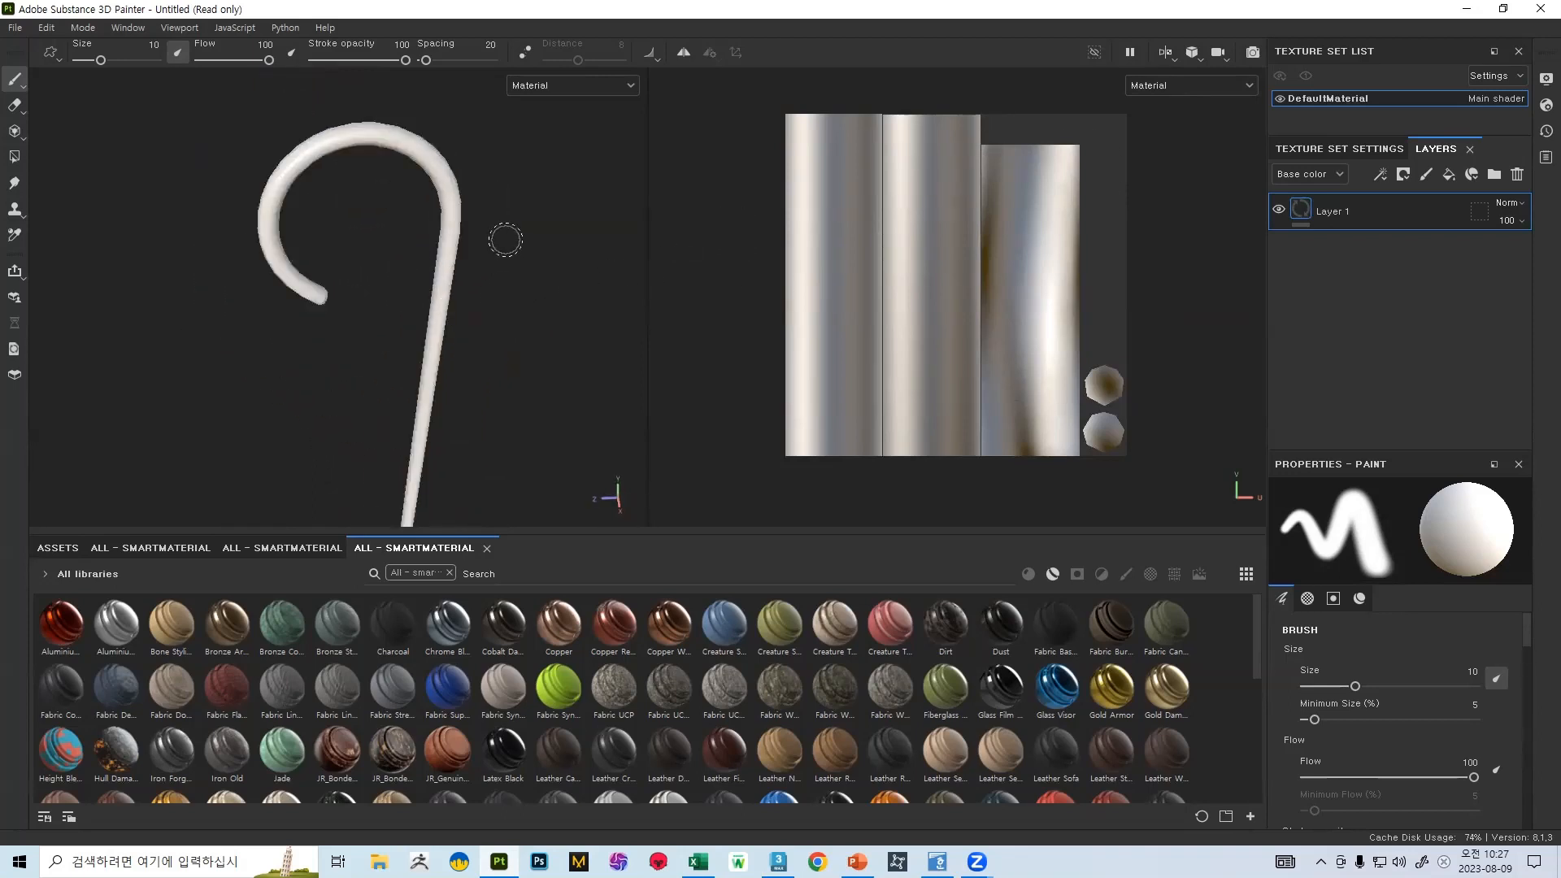
pyautogui.moveTo(523, 199)
pyautogui.keyDown('alt'); pyautogui.mouseDown(button='middle')
pyautogui.moveTo(446, 203)
pyautogui.moveTo(345, 300)
pyautogui.moveTo(488, 431)
pyautogui.moveTo(617, 296)
pyautogui.moveTo(485, 164)
pyautogui.moveTo(290, 163)
pyautogui.moveTo(242, 332)
pyautogui.moveTo(244, 453)
pyautogui.moveTo(551, 464)
pyautogui.moveTo(578, 227)
pyautogui.moveTo(368, 157)
pyautogui.moveTo(289, 377)
pyautogui.moveTo(499, 443)
pyautogui.moveTo(593, 255)
pyautogui.moveTo(413, 173)
pyautogui.moveTo(254, 436)
pyautogui.moveTo(572, 393)
pyautogui.moveTo(470, 213)
pyautogui.mouseUp(button='middle'); pyautogui.keyUp('alt')
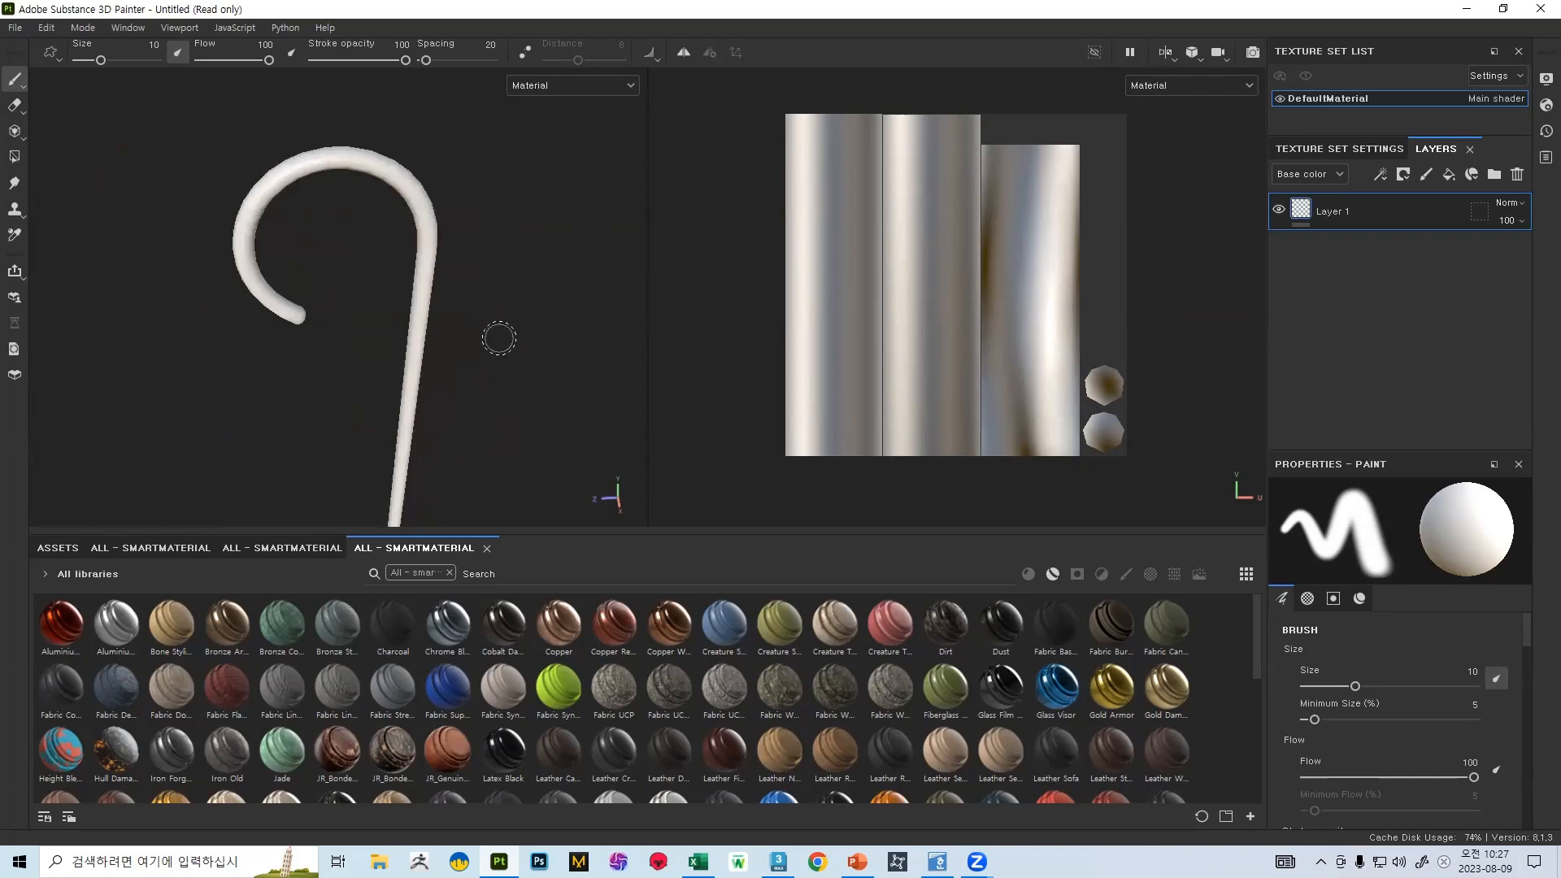
pyautogui.moveTo(498, 338)
pyautogui.keyDown('alt'); pyautogui.mouseDown()
pyautogui.moveTo(548, 359)
pyautogui.moveTo(645, 293)
pyautogui.moveTo(614, 174)
pyautogui.moveTo(475, 120)
pyautogui.moveTo(285, 129)
pyautogui.moveTo(168, 272)
pyautogui.moveTo(325, 325)
pyautogui.moveTo(441, 248)
pyautogui.moveTo(523, 377)
pyautogui.moveTo(289, 261)
pyautogui.moveTo(425, 286)
pyautogui.moveTo(417, 336)
pyautogui.moveTo(694, 254)
pyautogui.moveTo(390, 164)
pyautogui.moveTo(369, 377)
pyautogui.moveTo(410, 343)
pyautogui.moveTo(366, 286)
pyautogui.moveTo(369, 328)
pyautogui.moveTo(512, 290)
pyautogui.moveTo(379, 289)
pyautogui.mouseUp(); pyautogui.keyUp('alt')
pyautogui.keyDown('alt'); pyautogui.moveTo(379, 289); pyautogui.dragTo(416, 253, button='middle'); pyautogui.keyUp('alt')
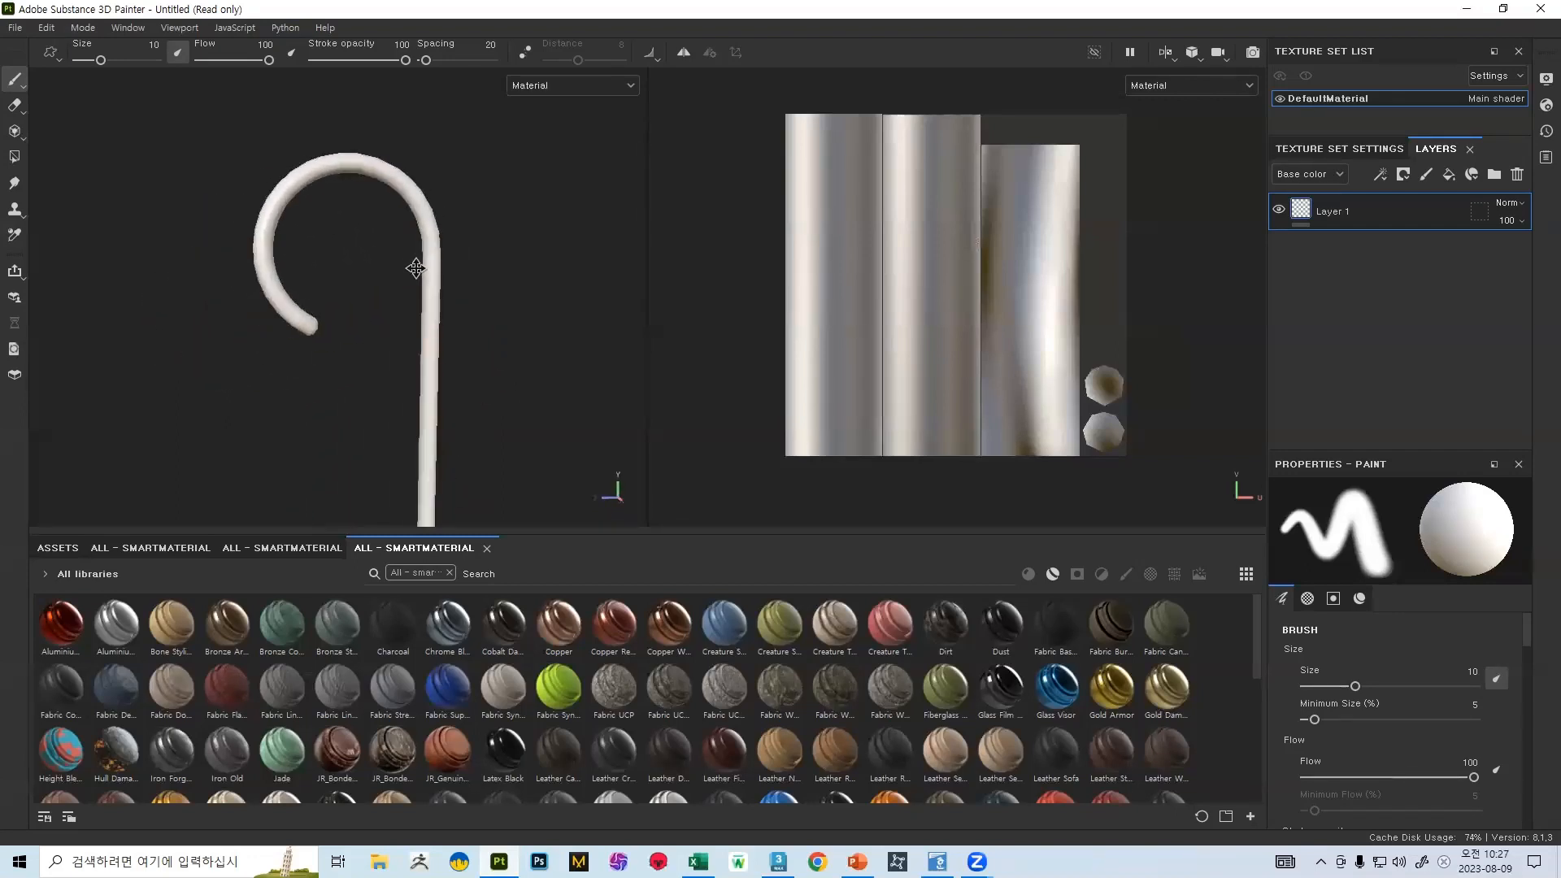
pyautogui.moveTo(498, 272)
pyautogui.keyDown('alt'); pyautogui.mouseDown()
pyautogui.moveTo(252, 289)
pyautogui.moveTo(436, 431)
pyautogui.moveTo(557, 233)
pyautogui.moveTo(439, 256)
pyautogui.mouseUp(); pyautogui.keyUp('alt')
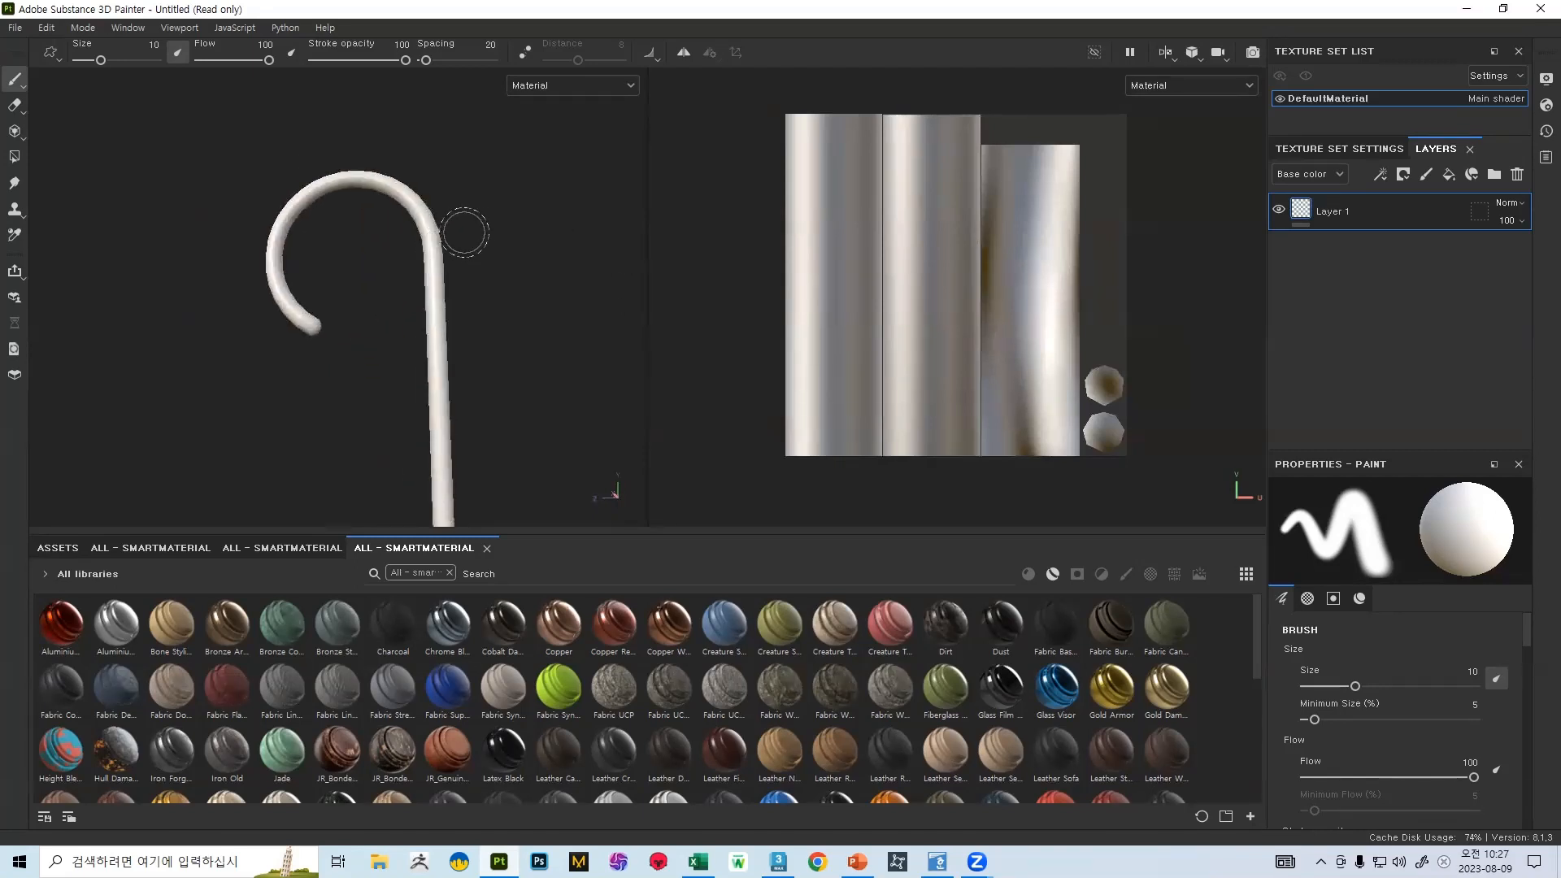
pyautogui.moveTo(486, 234)
pyautogui.keyDown('alt'); pyautogui.mouseDown(button='middle')
pyautogui.moveTo(352, 182)
pyautogui.moveTo(464, 202)
pyautogui.moveTo(445, 181)
pyautogui.mouseUp(button='middle'); pyautogui.keyUp('alt')
pyautogui.scroll(-1, 430, 223)
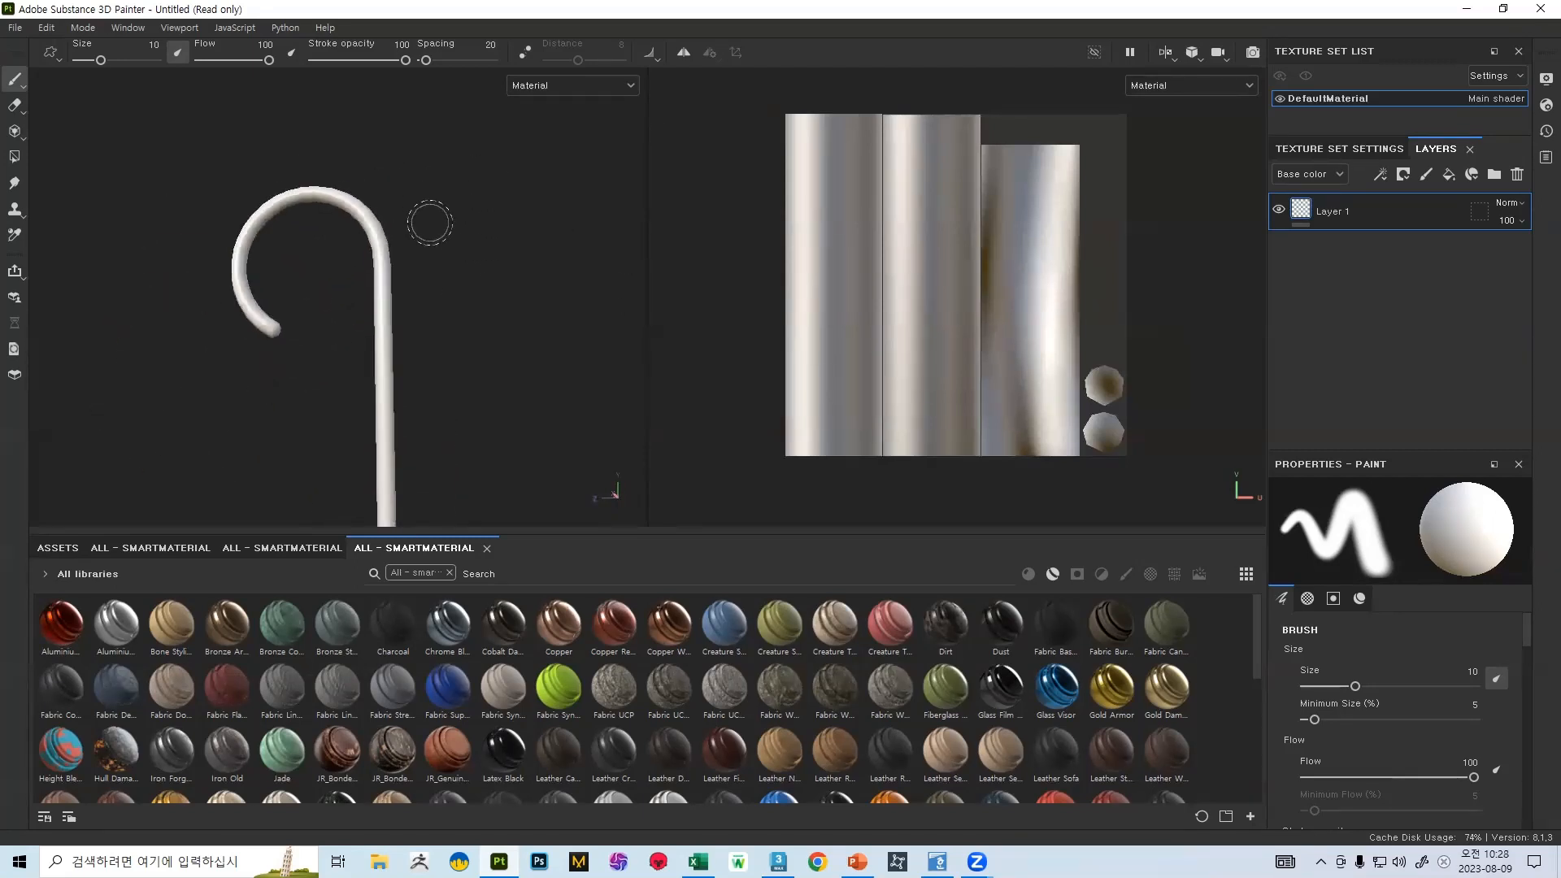
pyautogui.scroll(4, 406, 248)
pyautogui.scroll(-4, 417, 244)
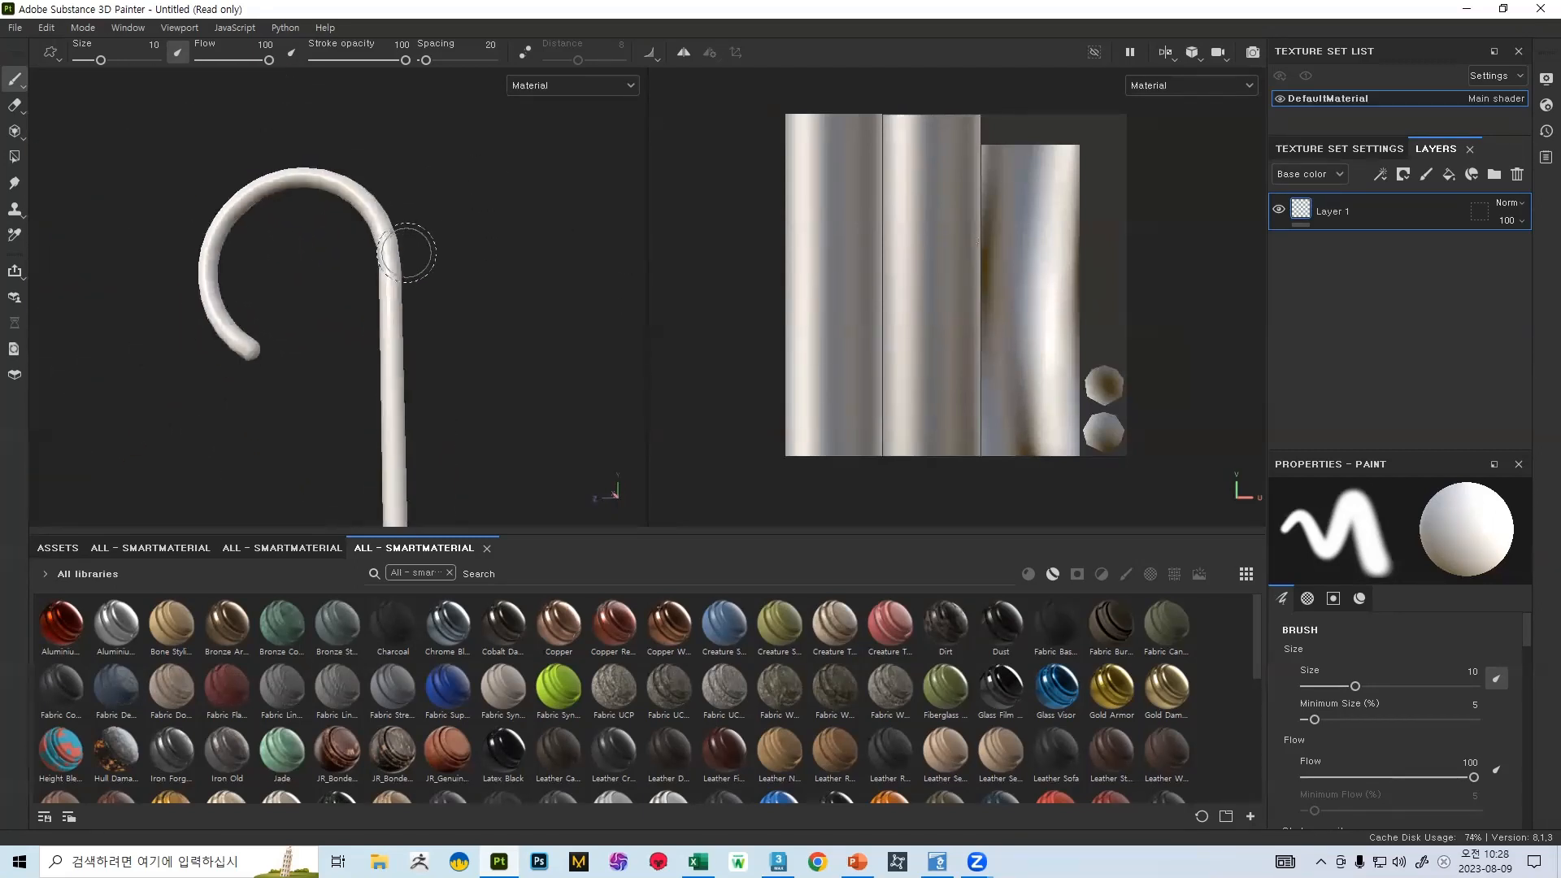
pyautogui.scroll(2, 399, 245)
pyautogui.scroll(3, 366, 232)
pyautogui.scroll(-3, 354, 244)
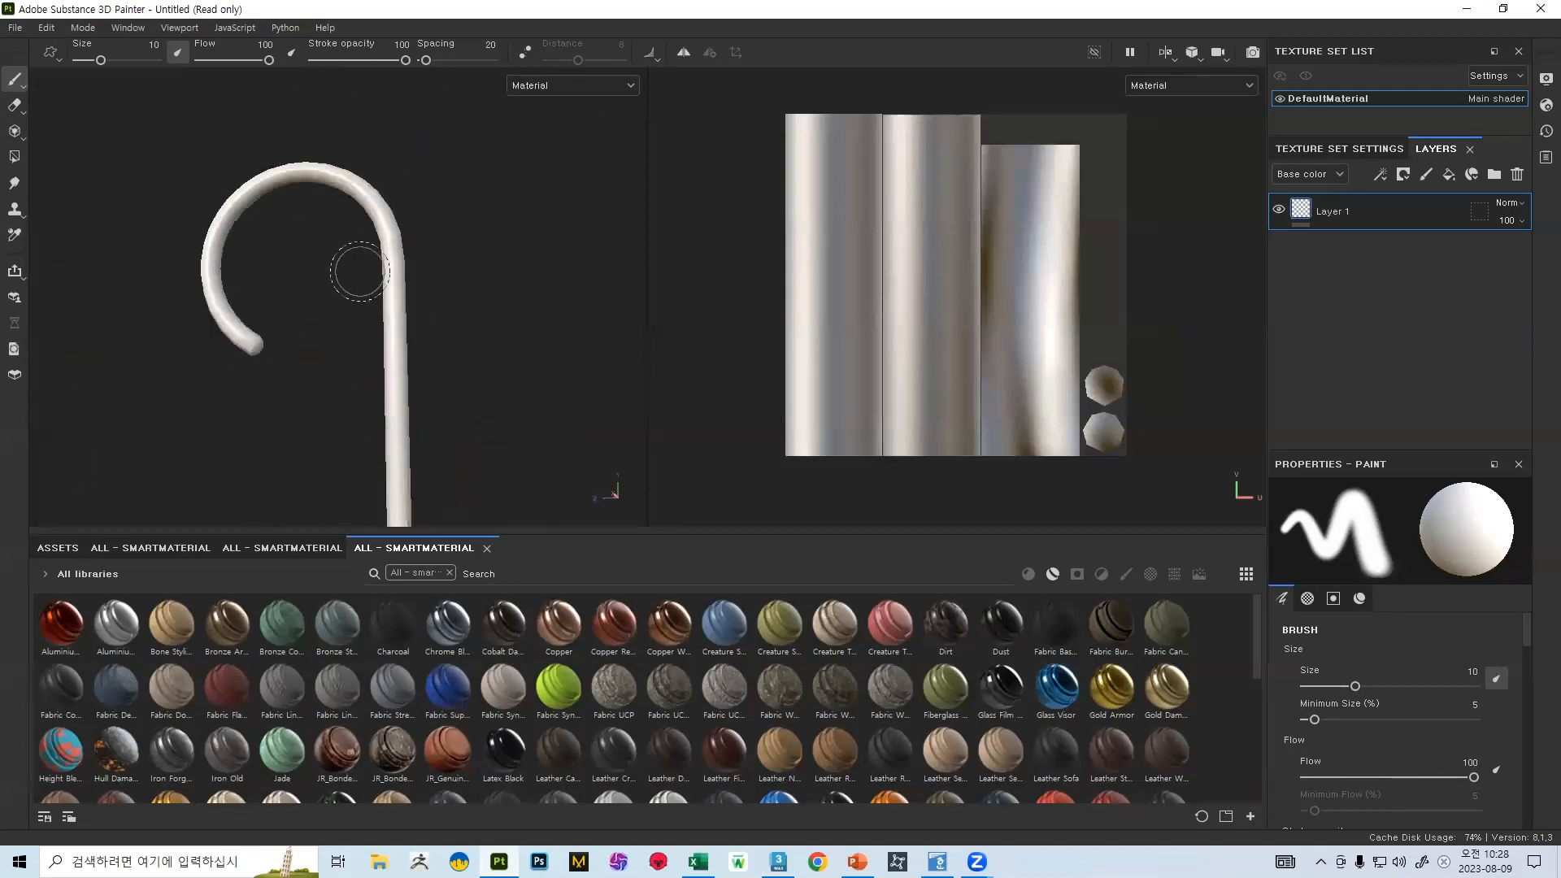
pyautogui.keyDown('alt'); pyautogui.moveTo(349, 271); pyautogui.dragTo(514, 248, button='middle'); pyautogui.keyUp('alt')
pyautogui.keyDown('alt'); pyautogui.moveTo(363, 317); pyautogui.dragTo(493, 276); pyautogui.keyUp('alt')
pyautogui.keyDown('alt'); pyautogui.moveTo(366, 274); pyautogui.dragTo(260, 254, button='middle'); pyautogui.keyUp('alt')
pyautogui.moveTo(259, 253)
pyautogui.keyDown('alt'); pyautogui.mouseDown()
pyautogui.moveTo(401, 244)
pyautogui.moveTo(192, 268)
pyautogui.moveTo(467, 328)
pyautogui.moveTo(459, 227)
pyautogui.moveTo(428, 255)
pyautogui.moveTo(448, 283)
pyautogui.moveTo(446, 244)
pyautogui.moveTo(345, 269)
pyautogui.mouseUp(); pyautogui.keyUp('alt')
pyautogui.keyDown('alt'); pyautogui.moveTo(345, 268); pyautogui.dragTo(438, 276, button='middle'); pyautogui.keyUp('alt')
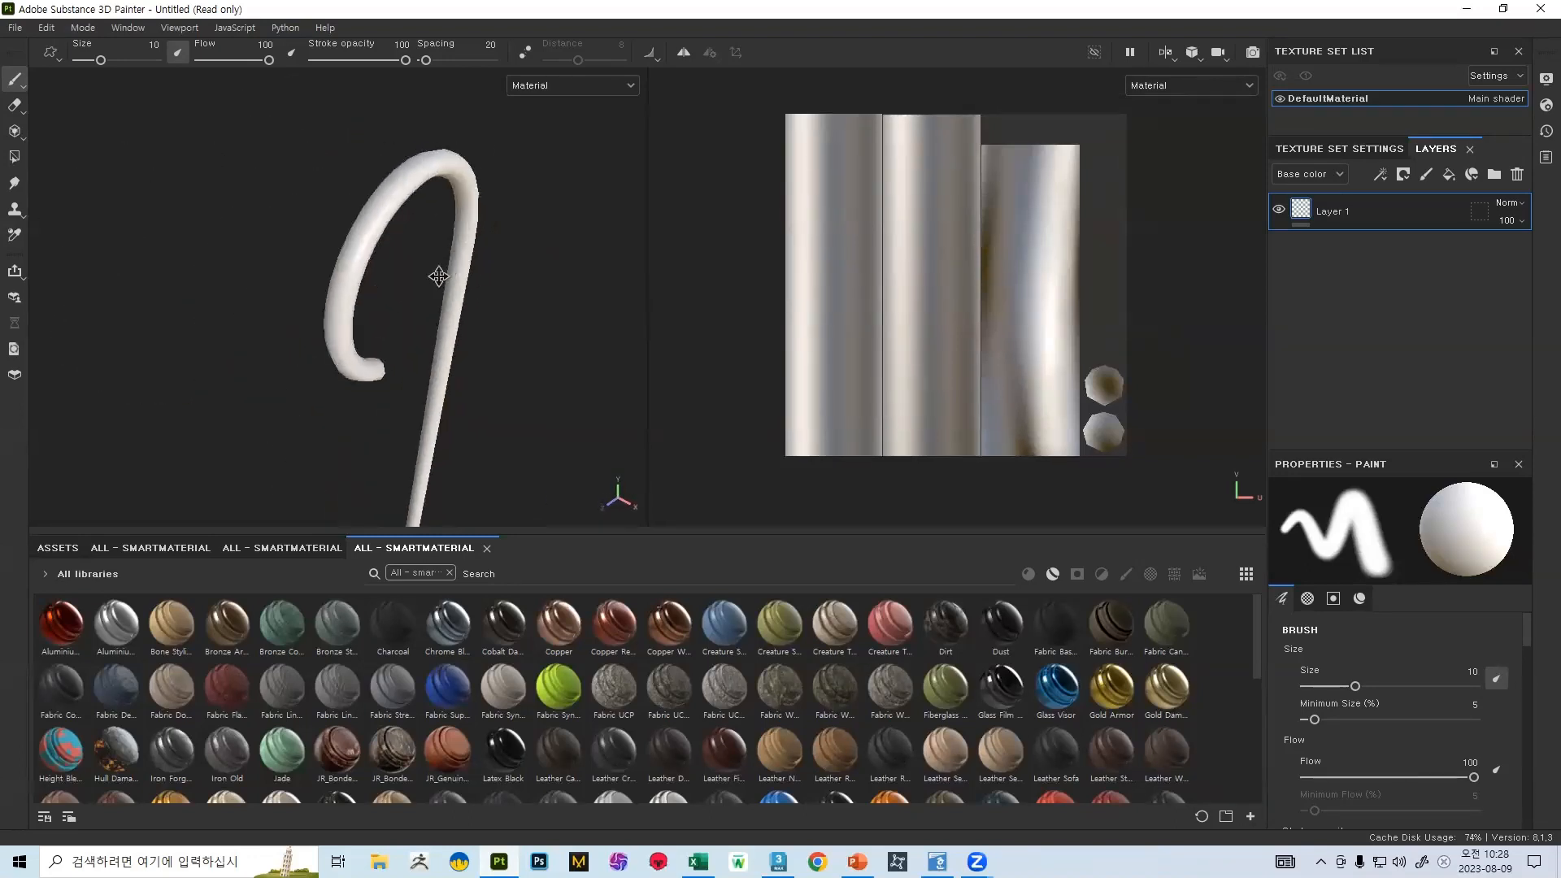
# - Look over the mesh map baking options for DefaultMaterial, close them without baking and return to the layer stack
pyautogui.keyDown('alt'); pyautogui.moveTo(438, 277); pyautogui.dragTo(536, 275); pyautogui.keyUp('alt')
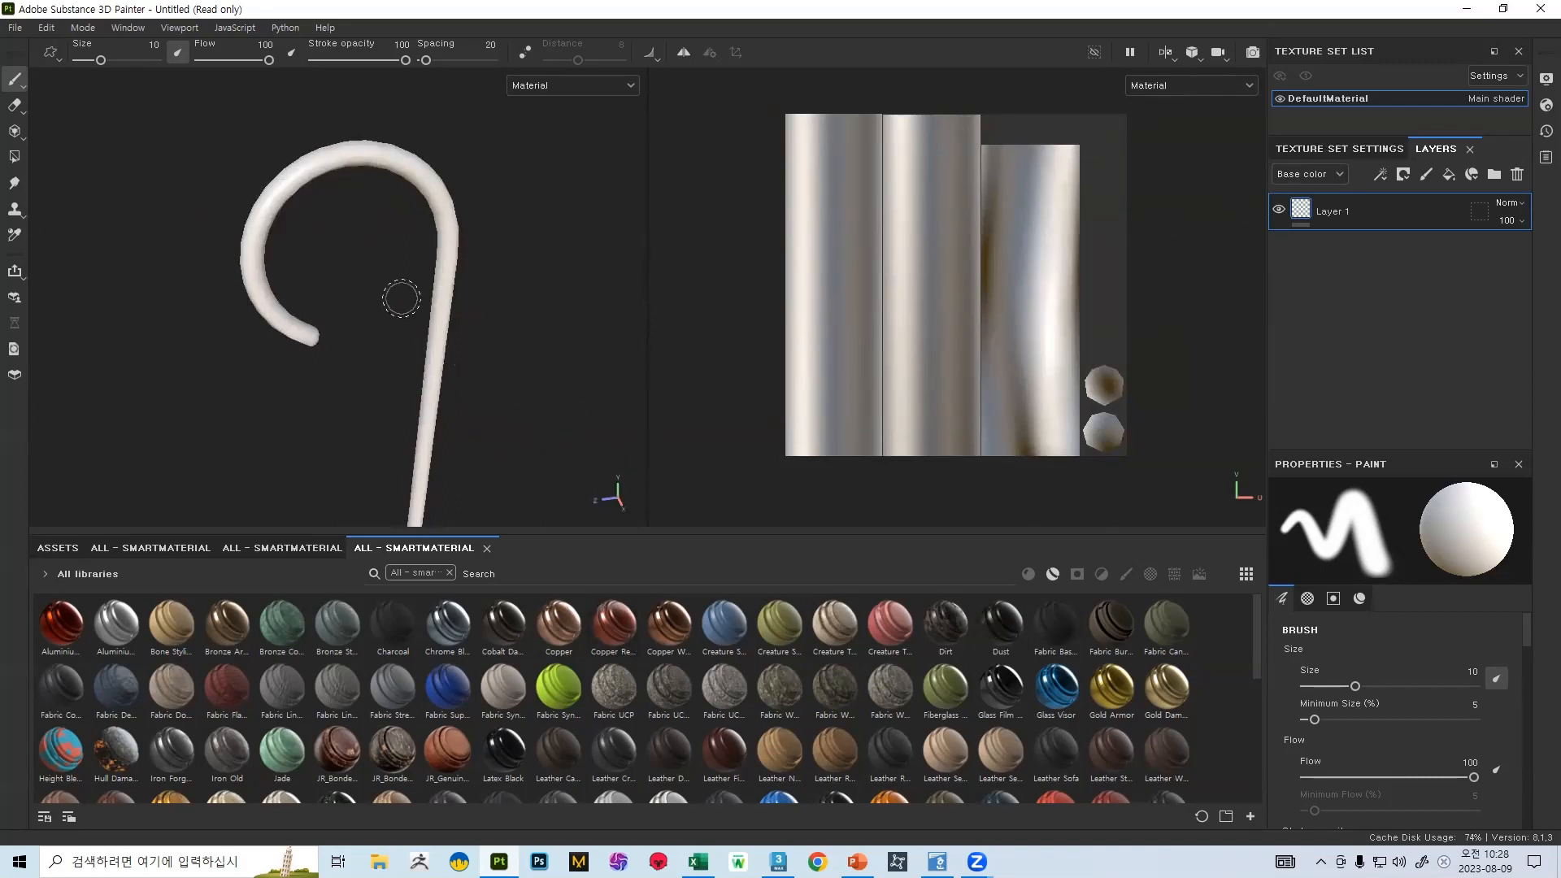
pyautogui.click(1313, 151)
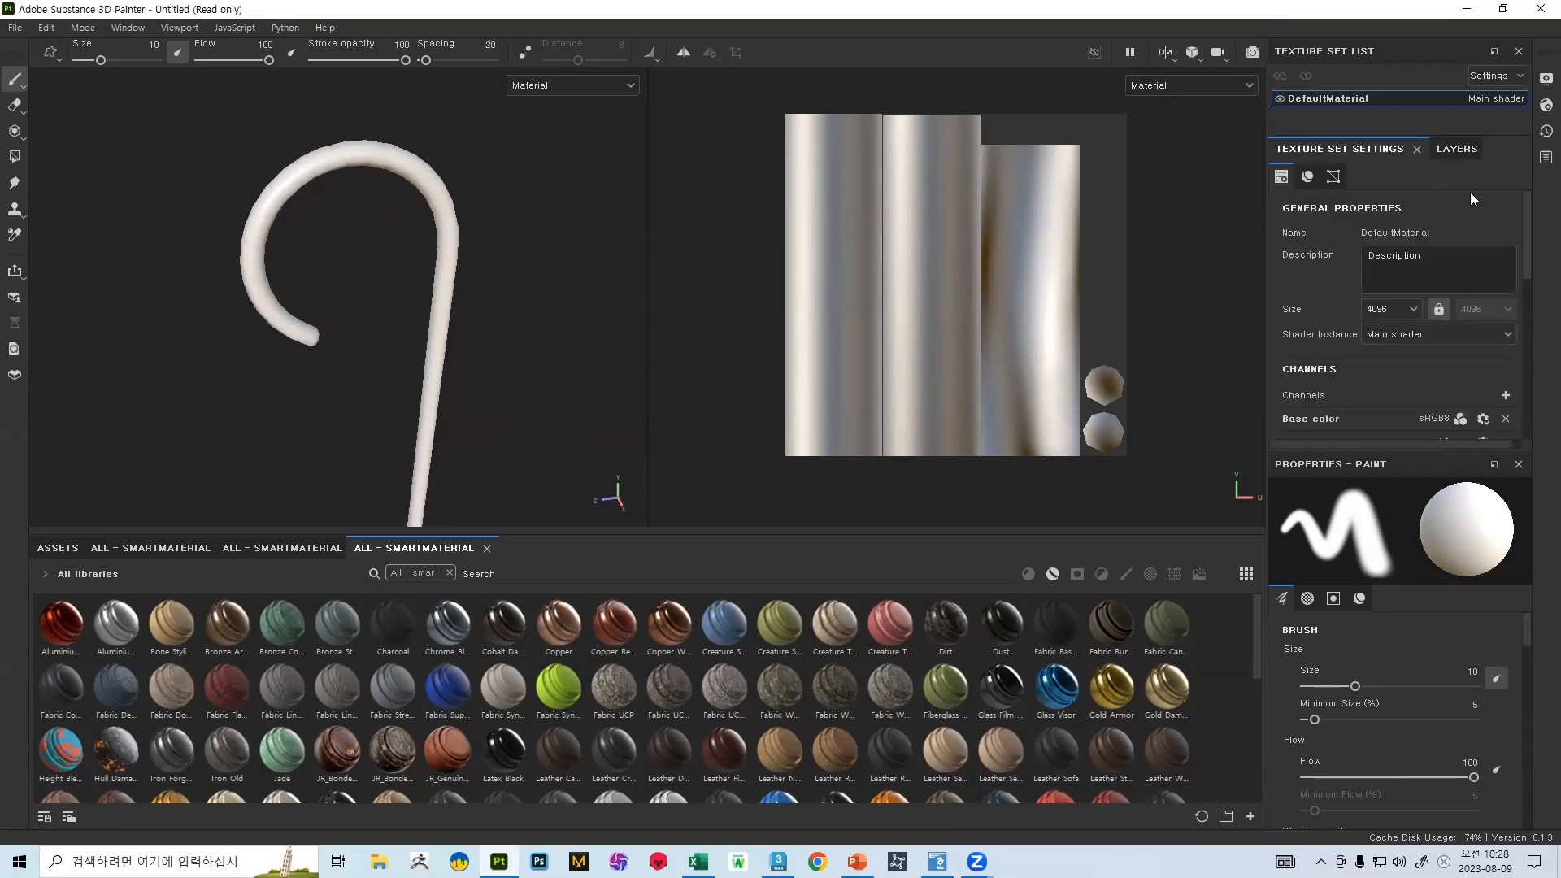
pyautogui.scroll(-3, 1483, 244)
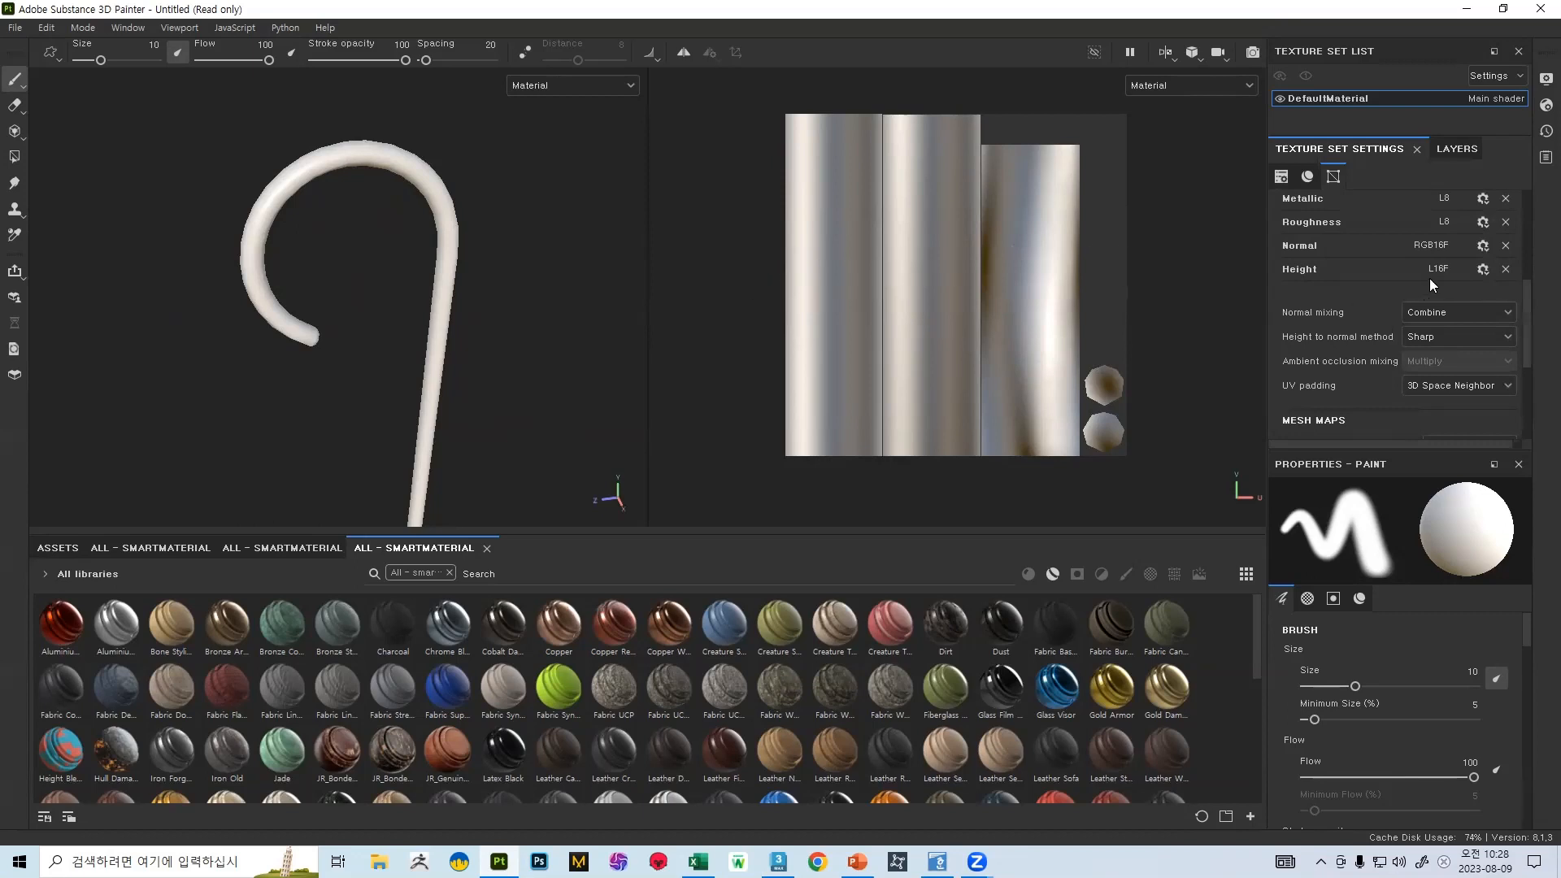
pyautogui.scroll(-3, 1433, 281)
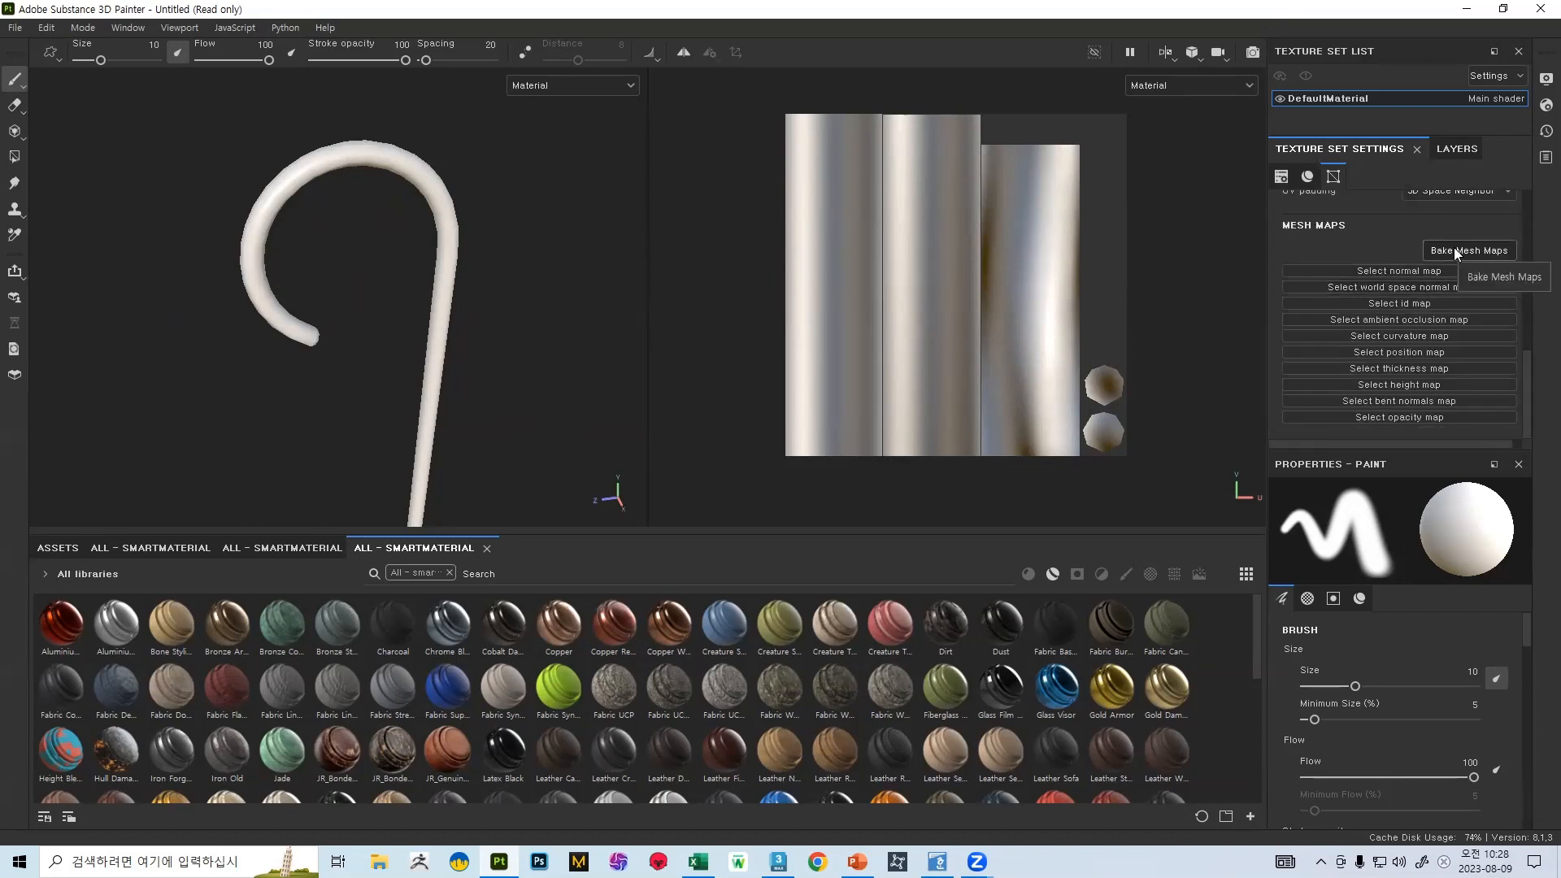
pyautogui.click(1454, 248)
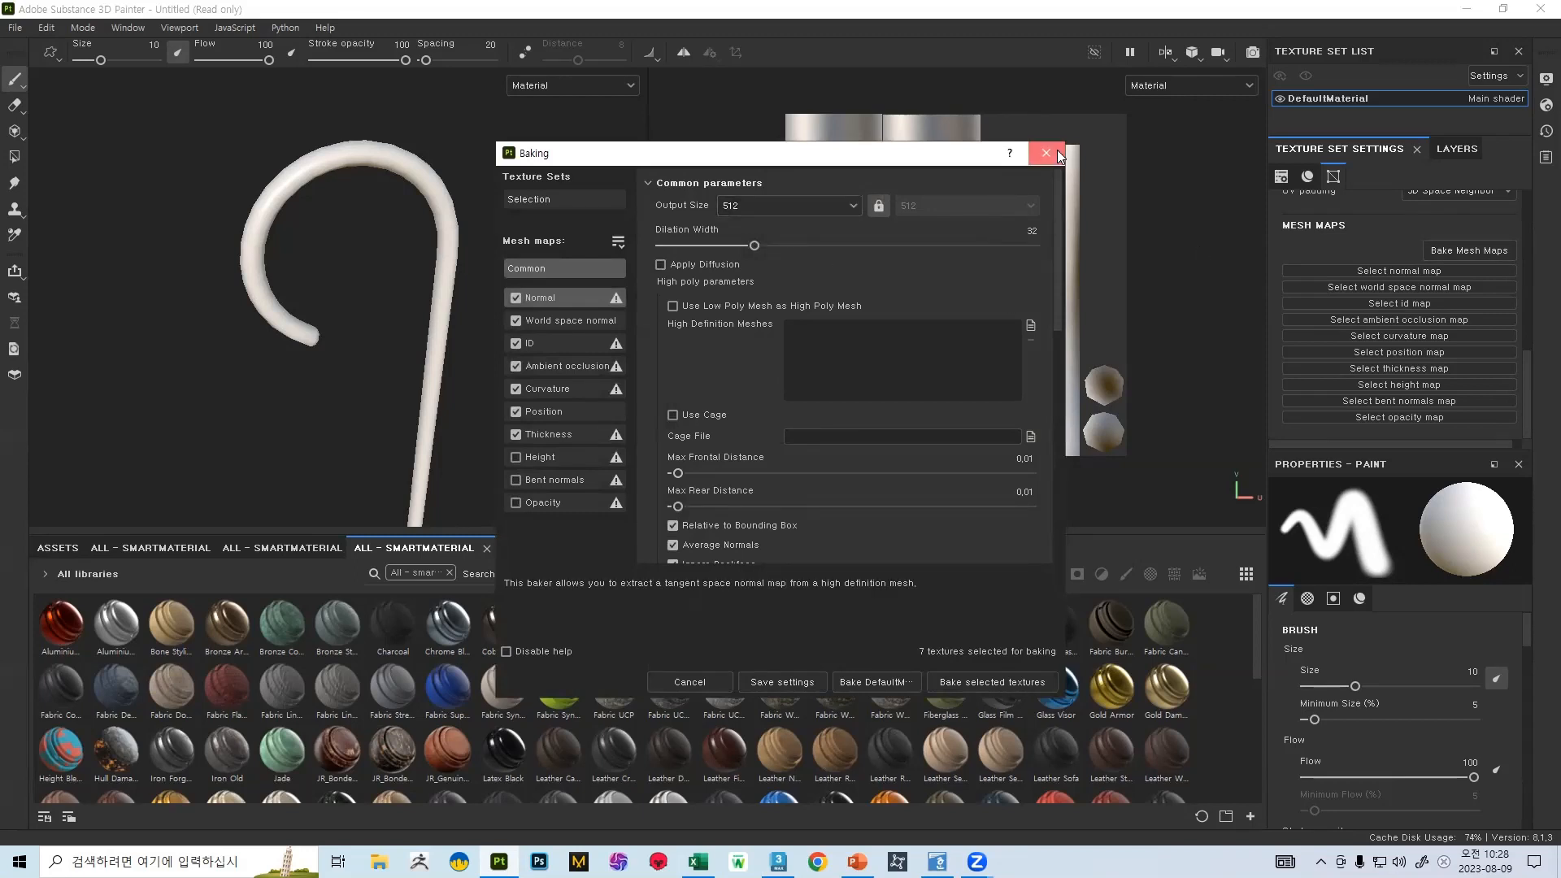
pyautogui.press('Escape')
pyautogui.scroll(3, 1452, 251)
pyautogui.click(1456, 149)
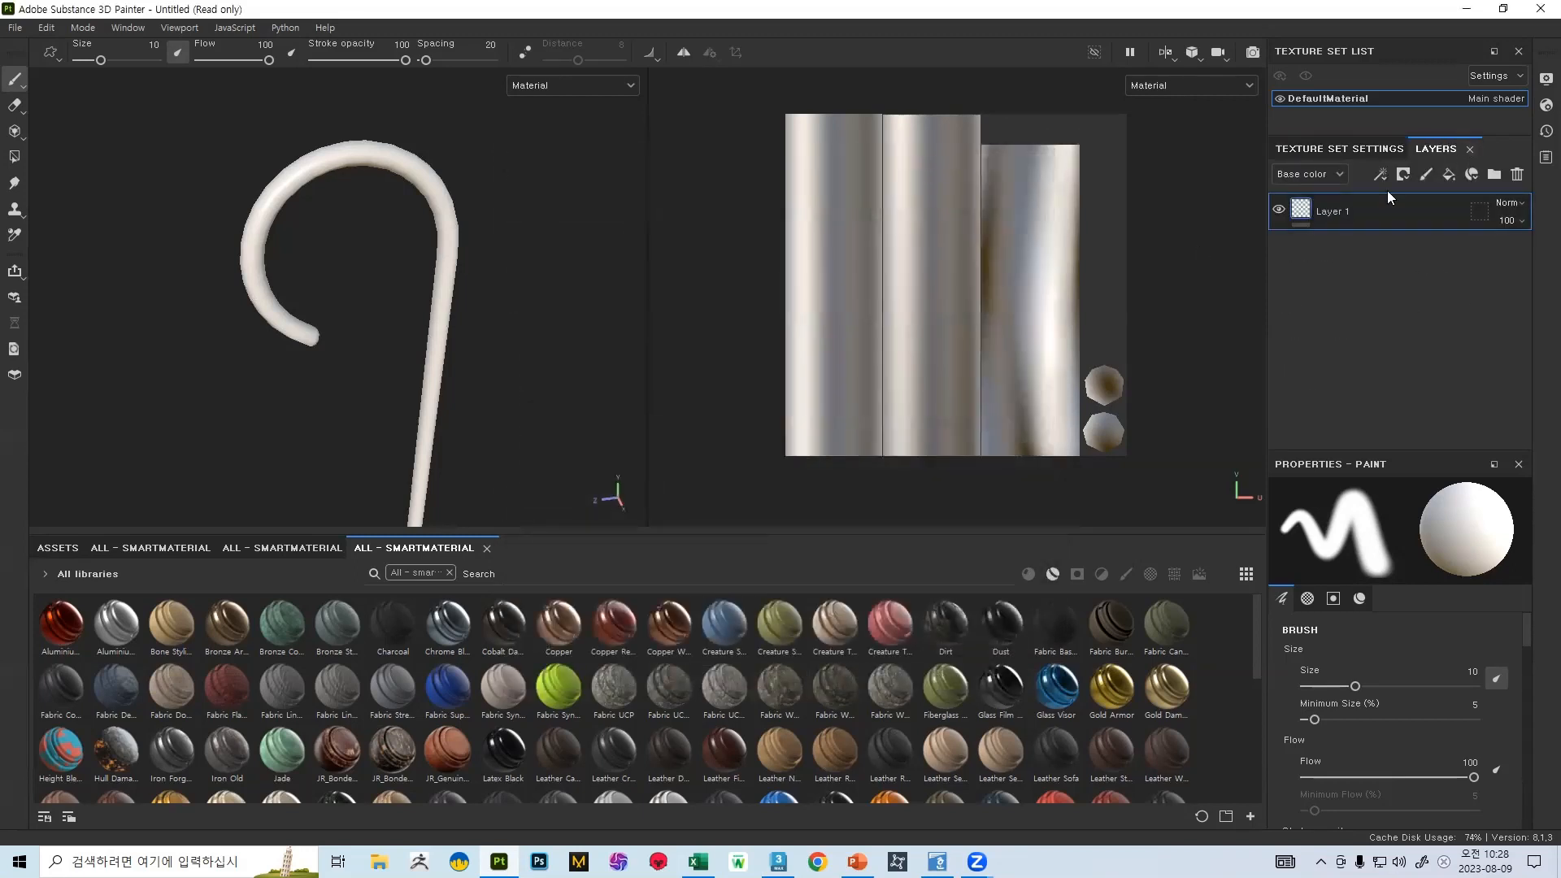
# - Bring up the mesh maps section in the texture set settings of DefaultMaterial
pyautogui.click(1300, 151)
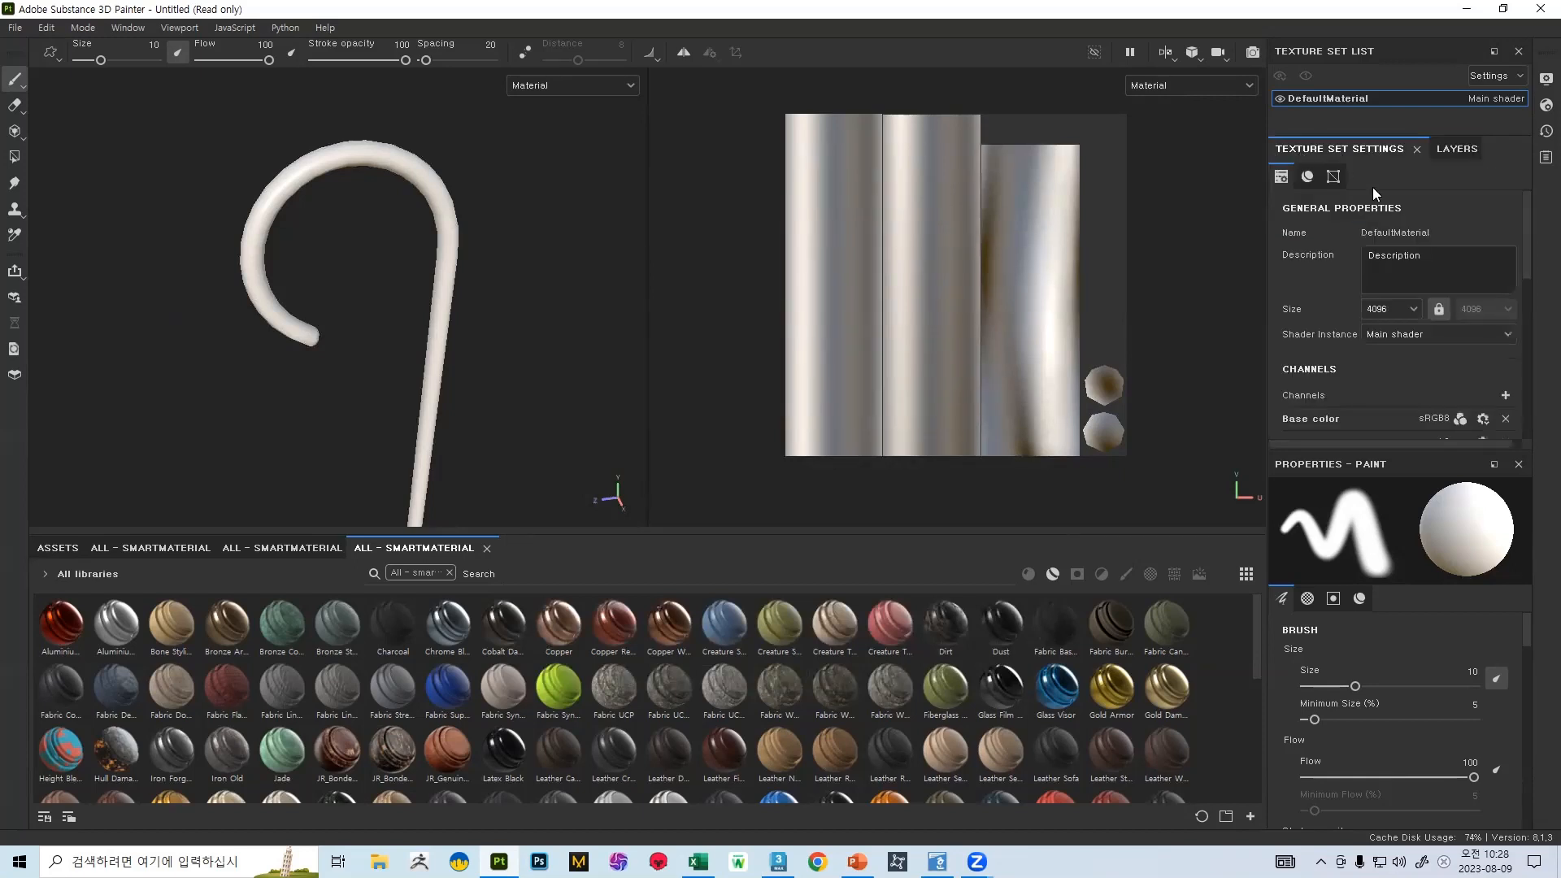
pyautogui.scroll(-5, 1513, 221)
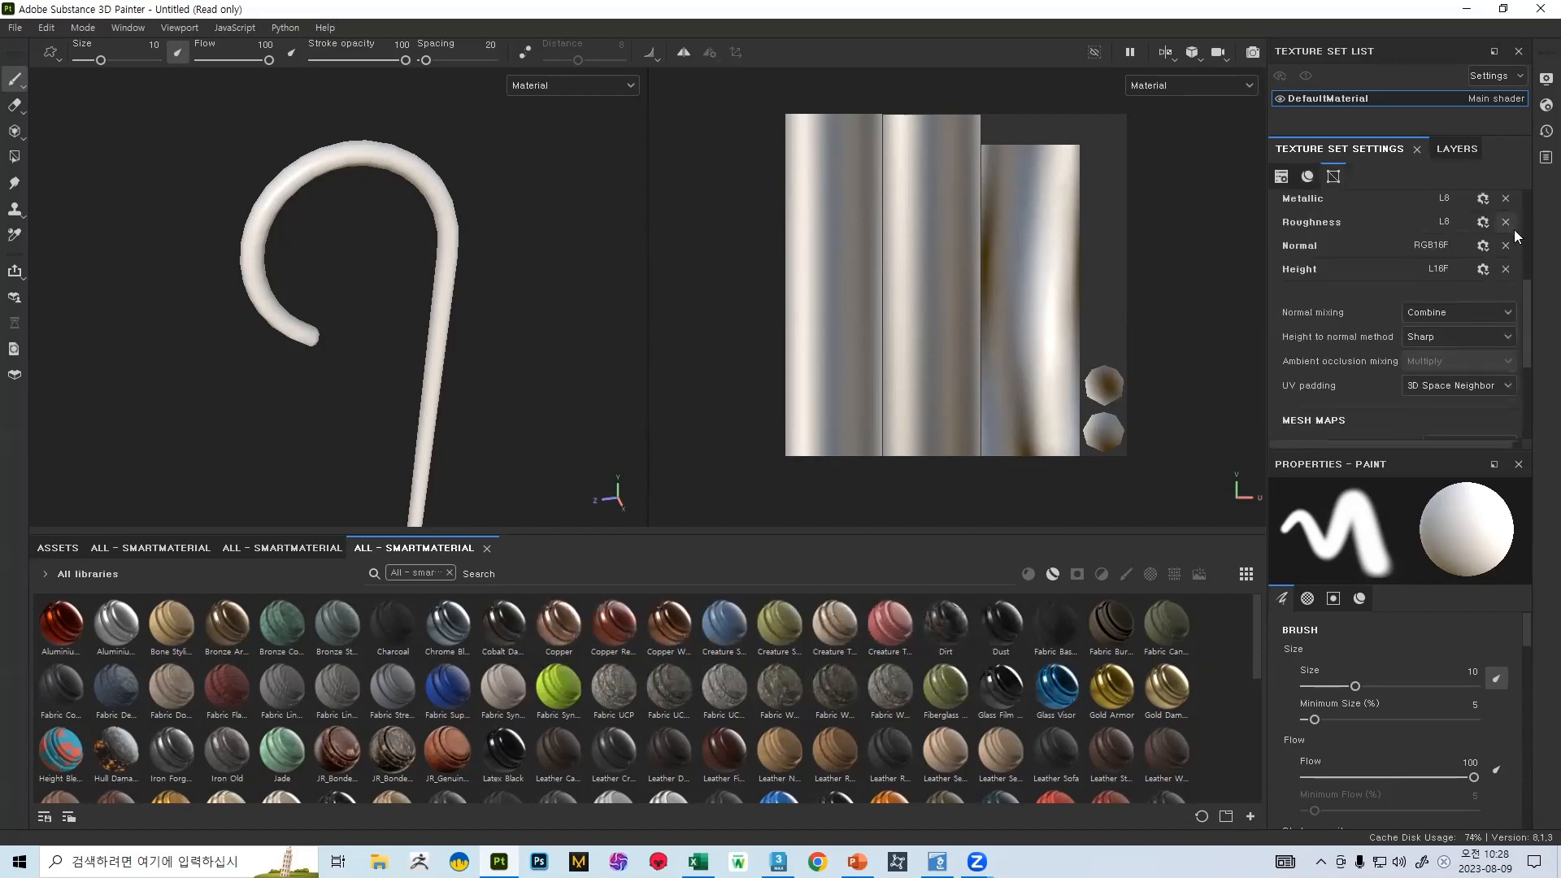
# - Open the mesh map baking settings and load the 지팡이_high file as the high definition mesh
pyautogui.moveTo(1526, 317)
pyautogui.mouseDown()
pyautogui.moveTo(1522, 364)
pyautogui.moveTo(1529, 277)
pyautogui.moveTo(1519, 327)
pyautogui.mouseUp()
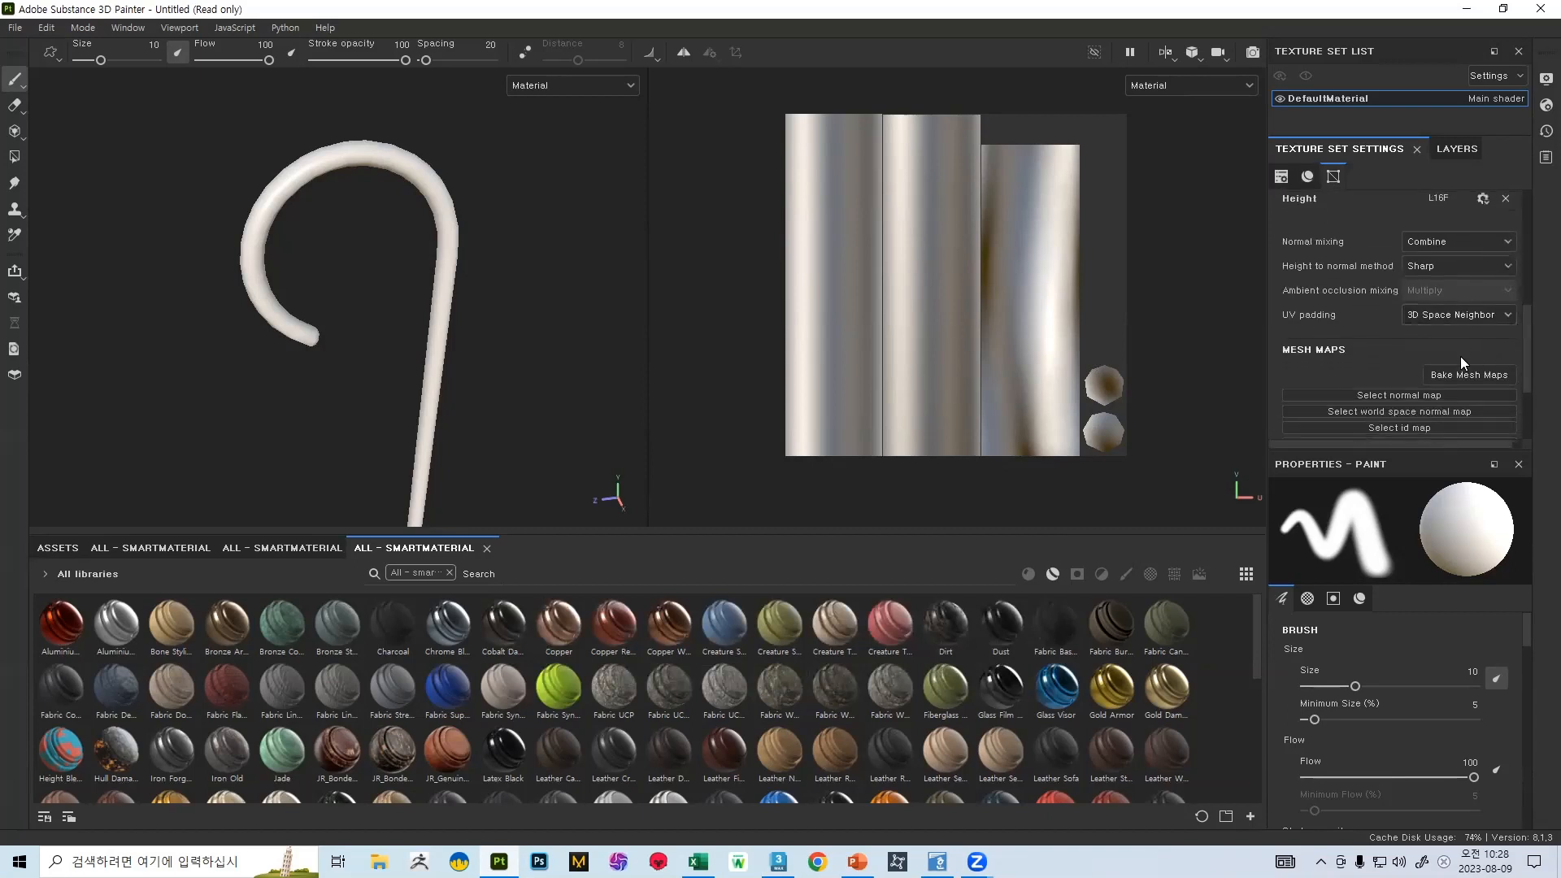
pyautogui.click(1439, 375)
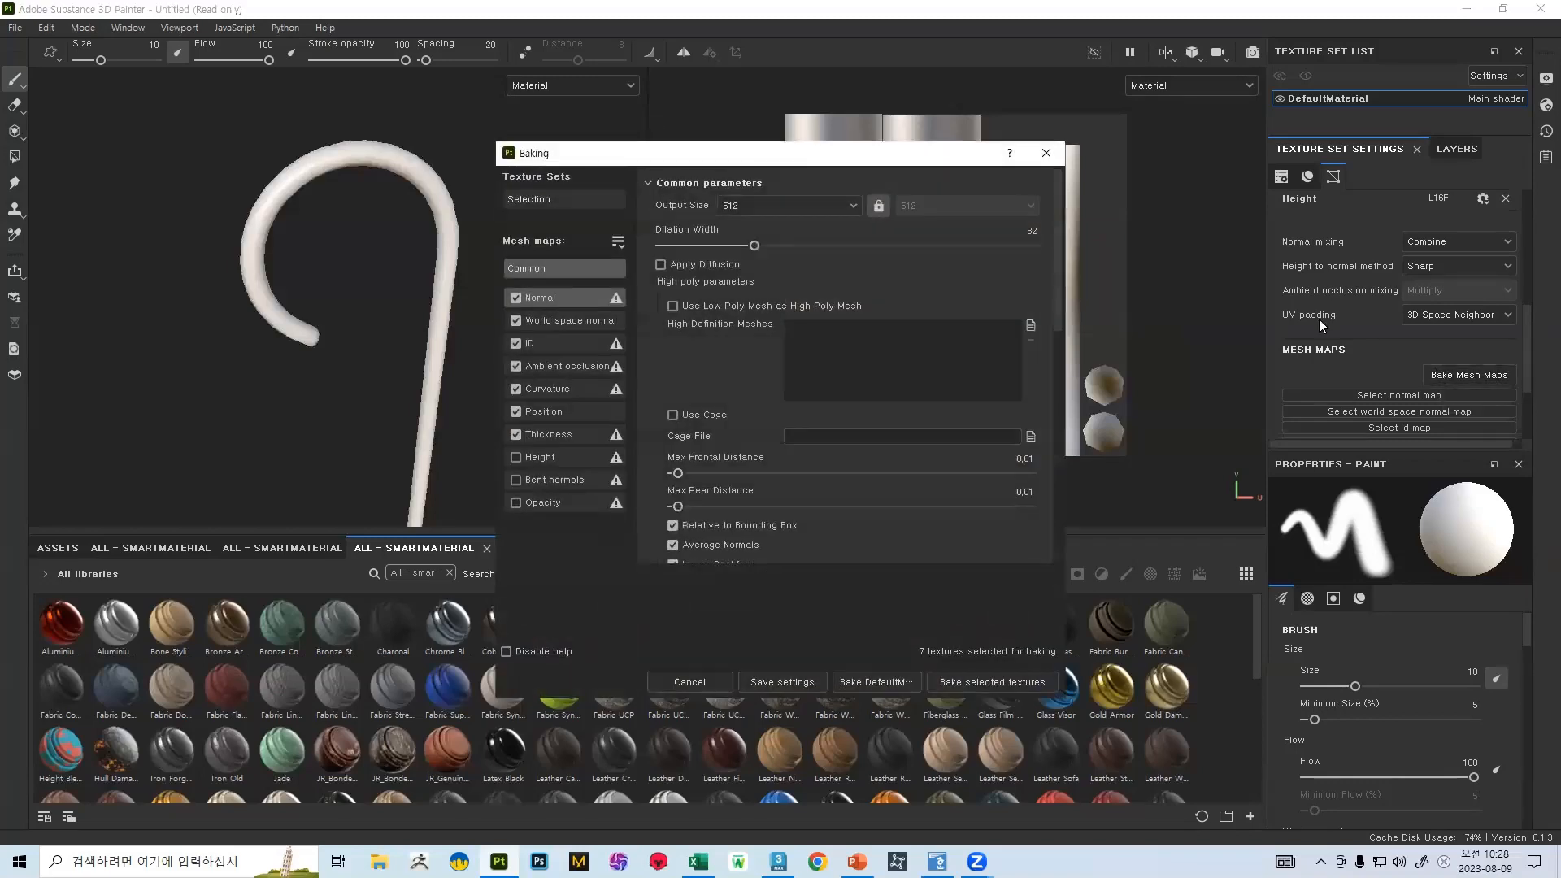
pyautogui.moveTo(815, 146); pyautogui.dragTo(726, 200)
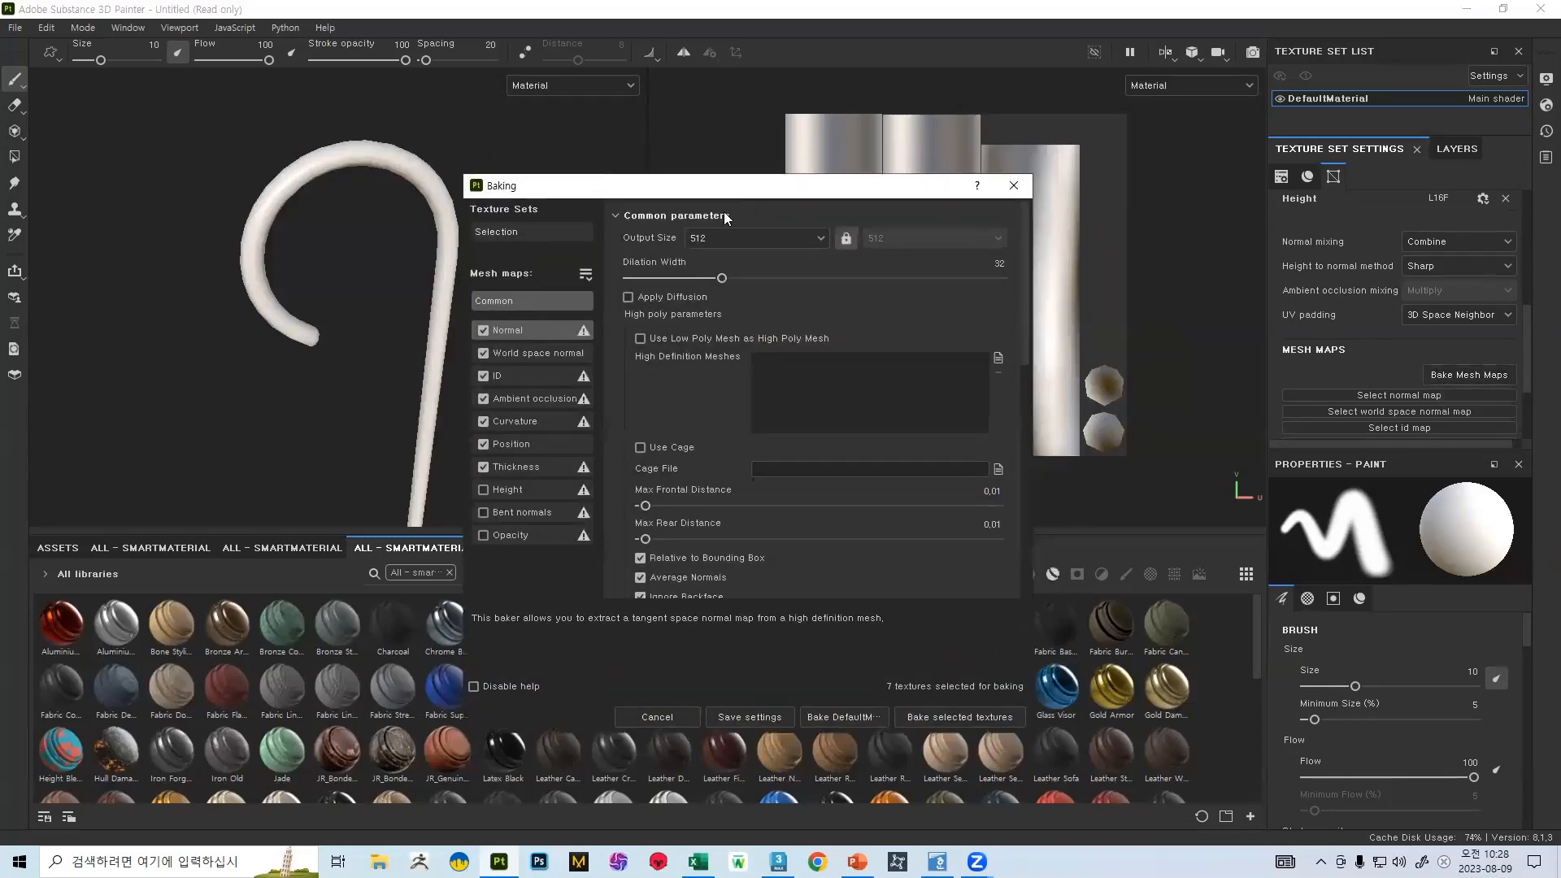
pyautogui.click(998, 357)
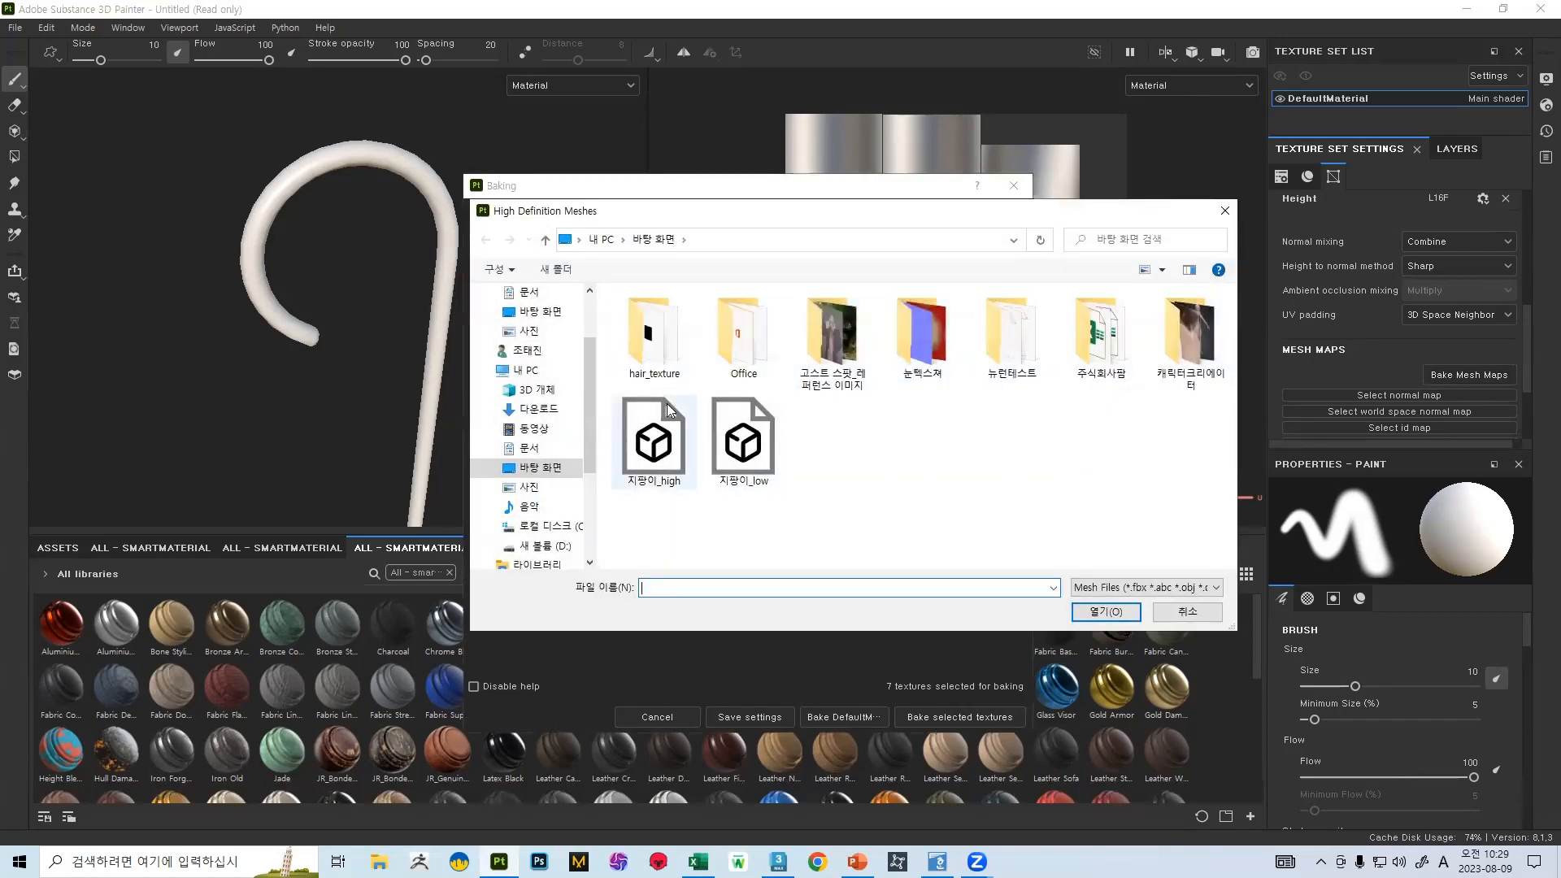
pyautogui.doubleClick(654, 443)
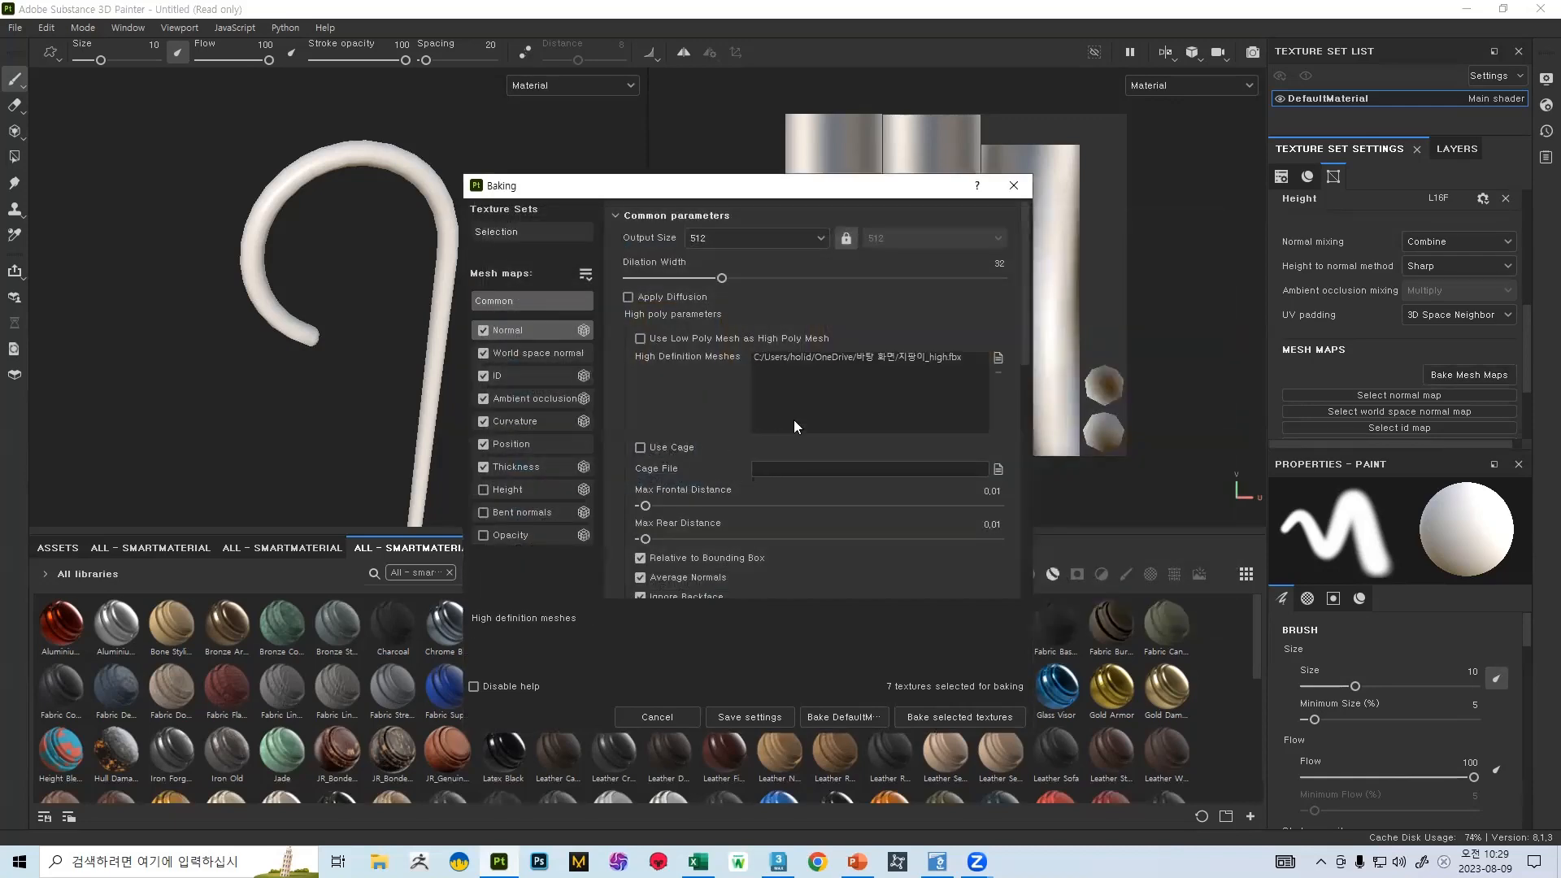
# - Set the baking output size to 4096 and the mesh matching method to By Mesh Name
pyautogui.click(823, 241)
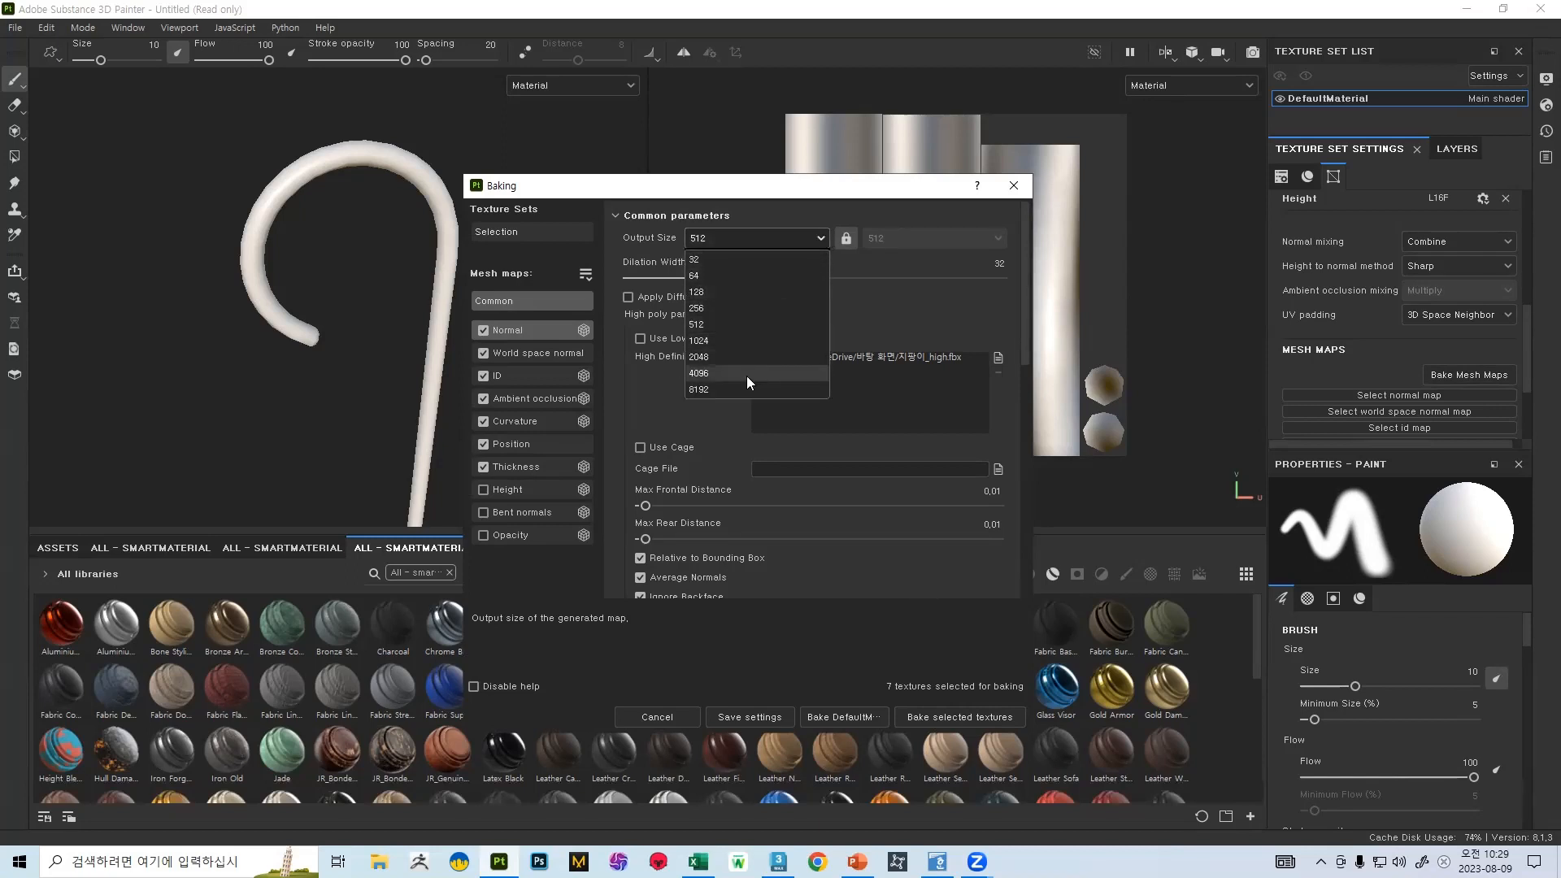
pyautogui.click(745, 373)
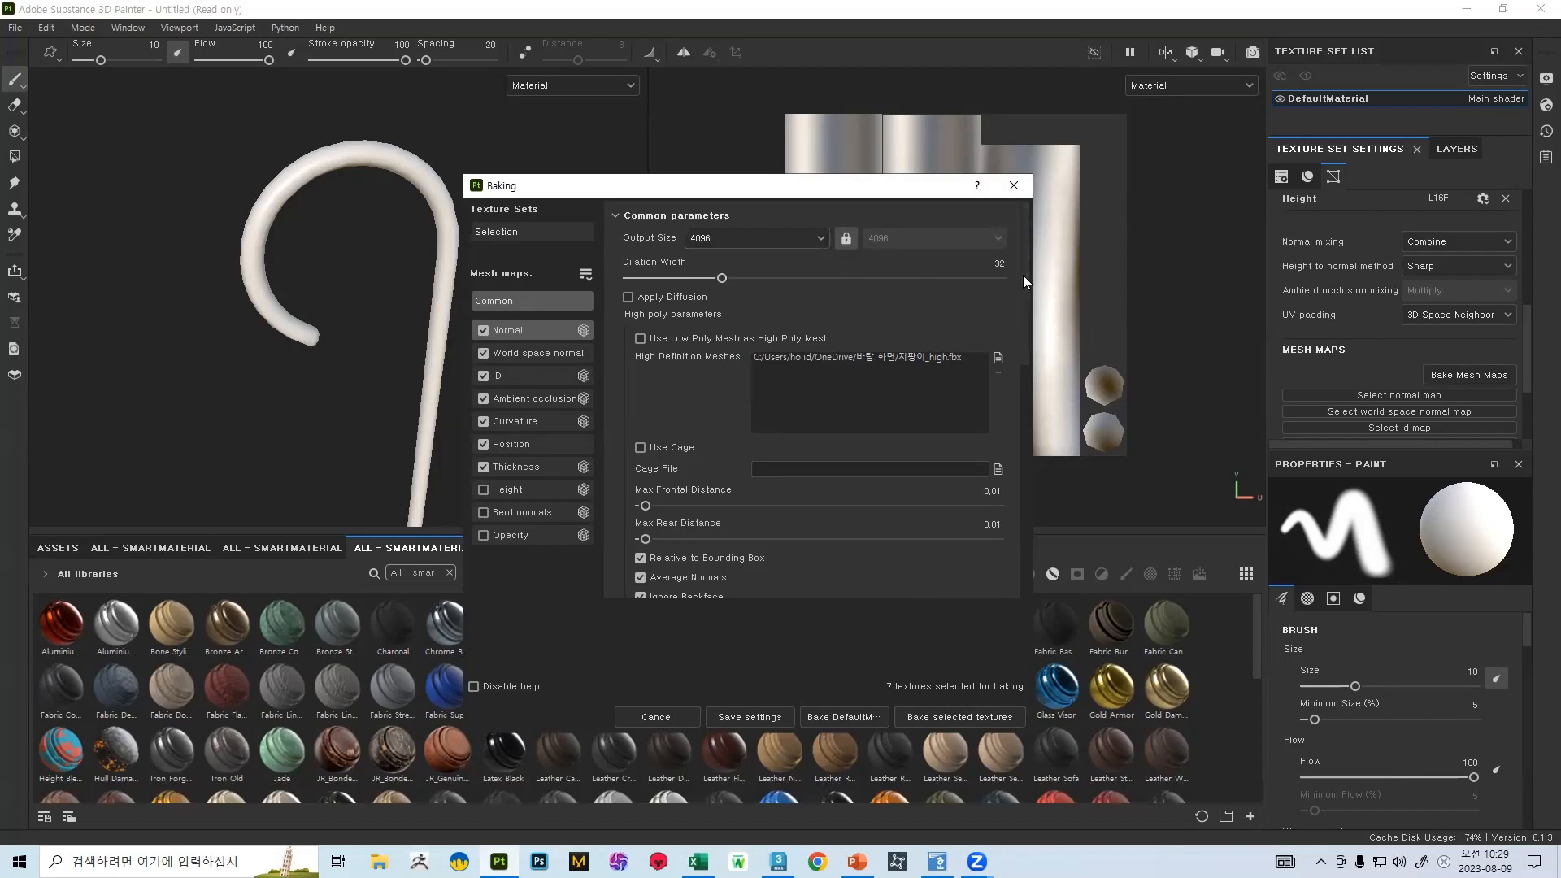
pyautogui.moveTo(1023, 275); pyautogui.dragTo(972, 320)
pyautogui.scroll(-5, 971, 350)
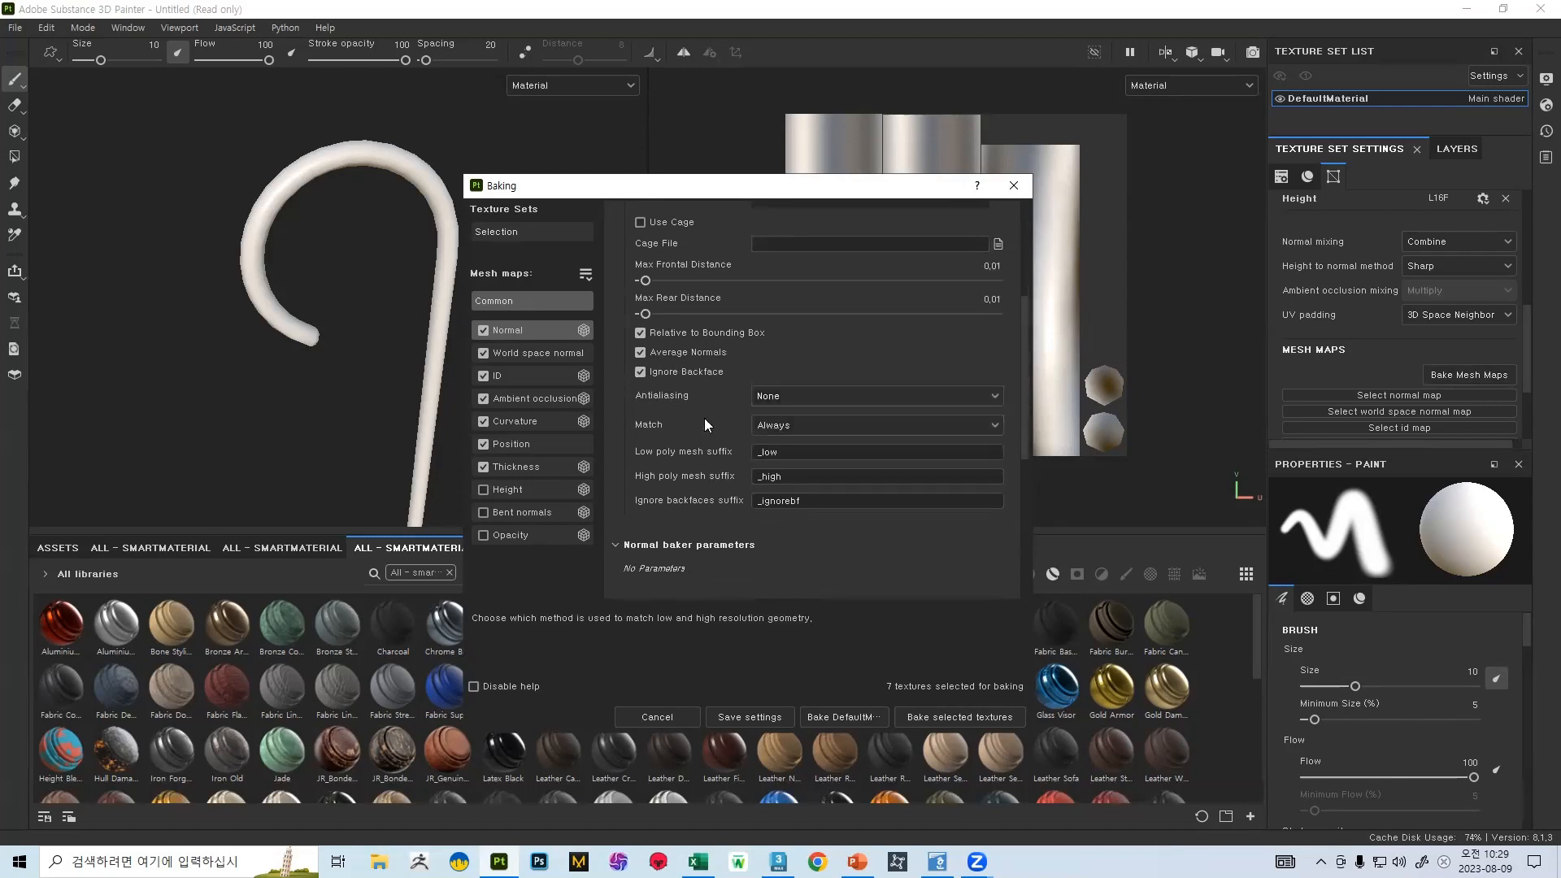
pyautogui.click(763, 425)
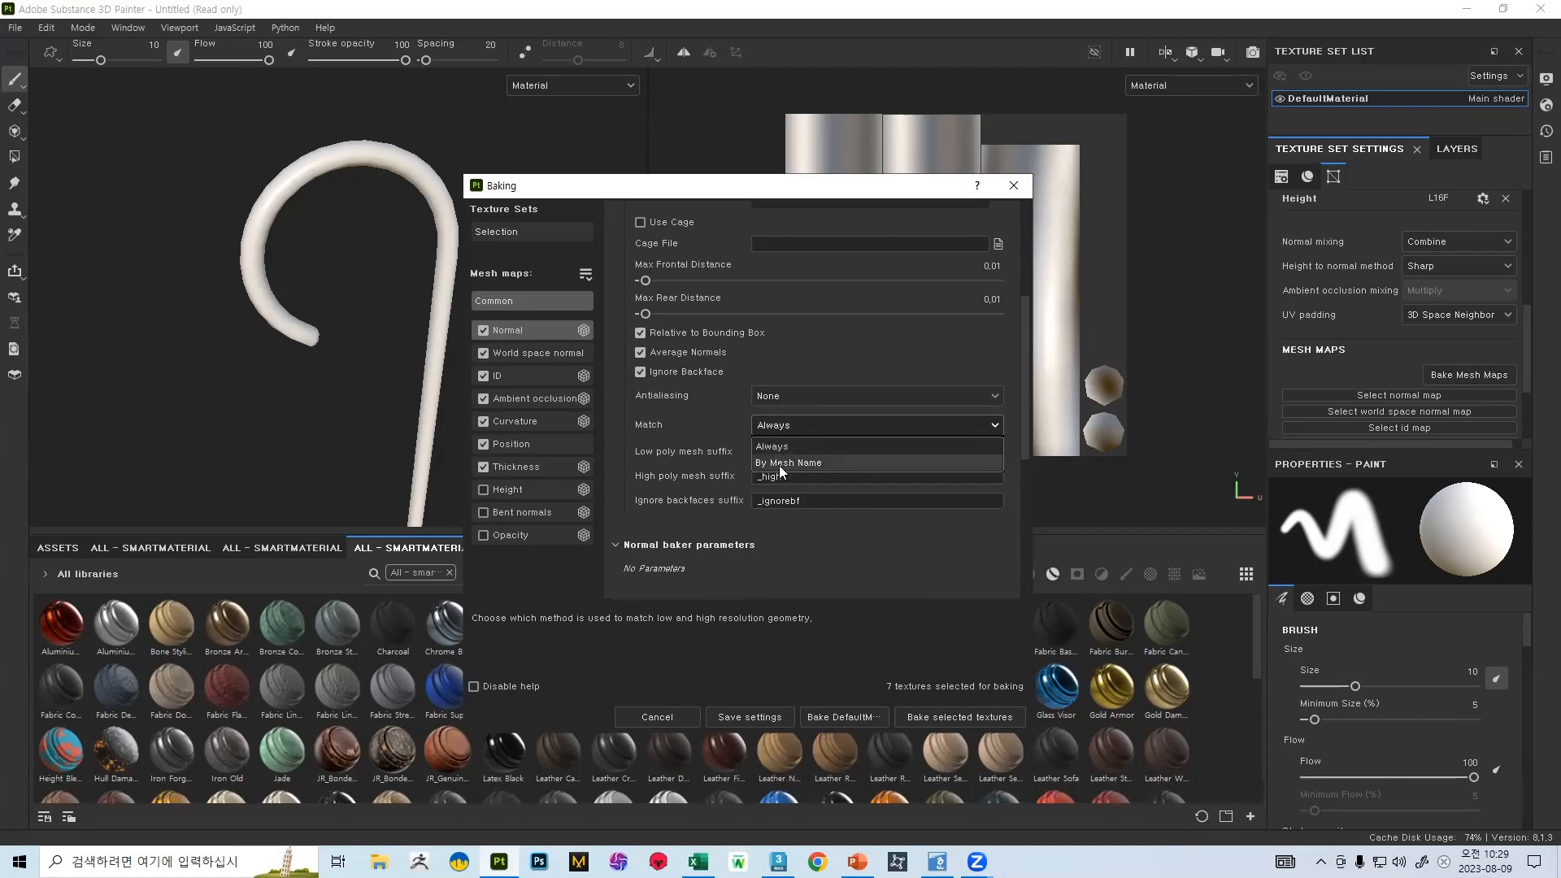
pyautogui.click(779, 462)
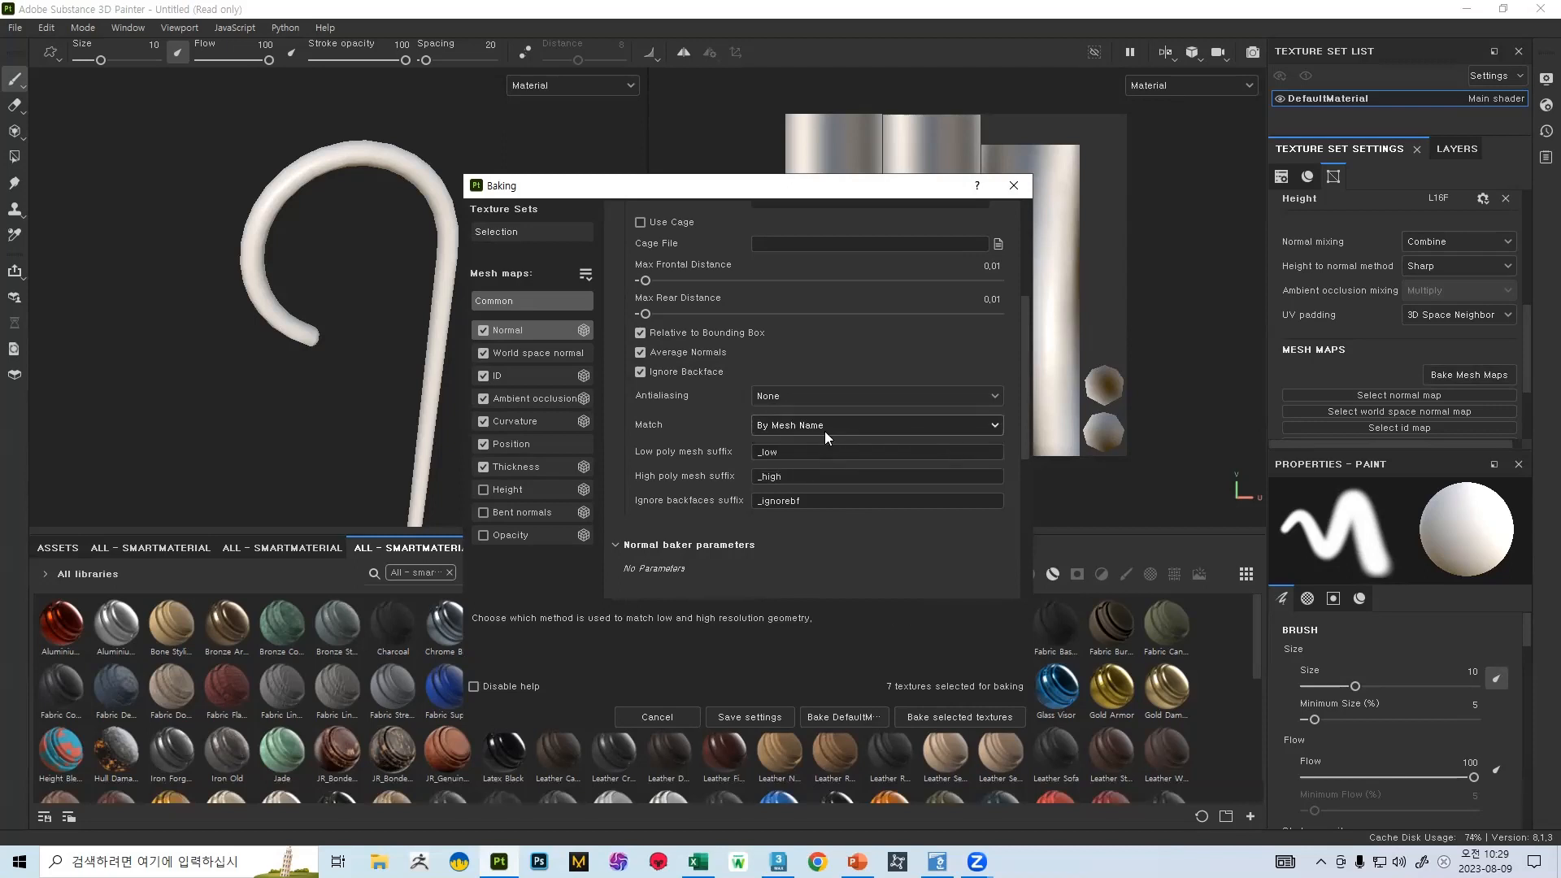
# - Review the common baking parameters, checking the high definition mesh, the By Mesh Name matching and the low and high poly suffixes
pyautogui.moveTo(1028, 404); pyautogui.dragTo(1005, 373)
pyautogui.scroll(-2, 1007, 374)
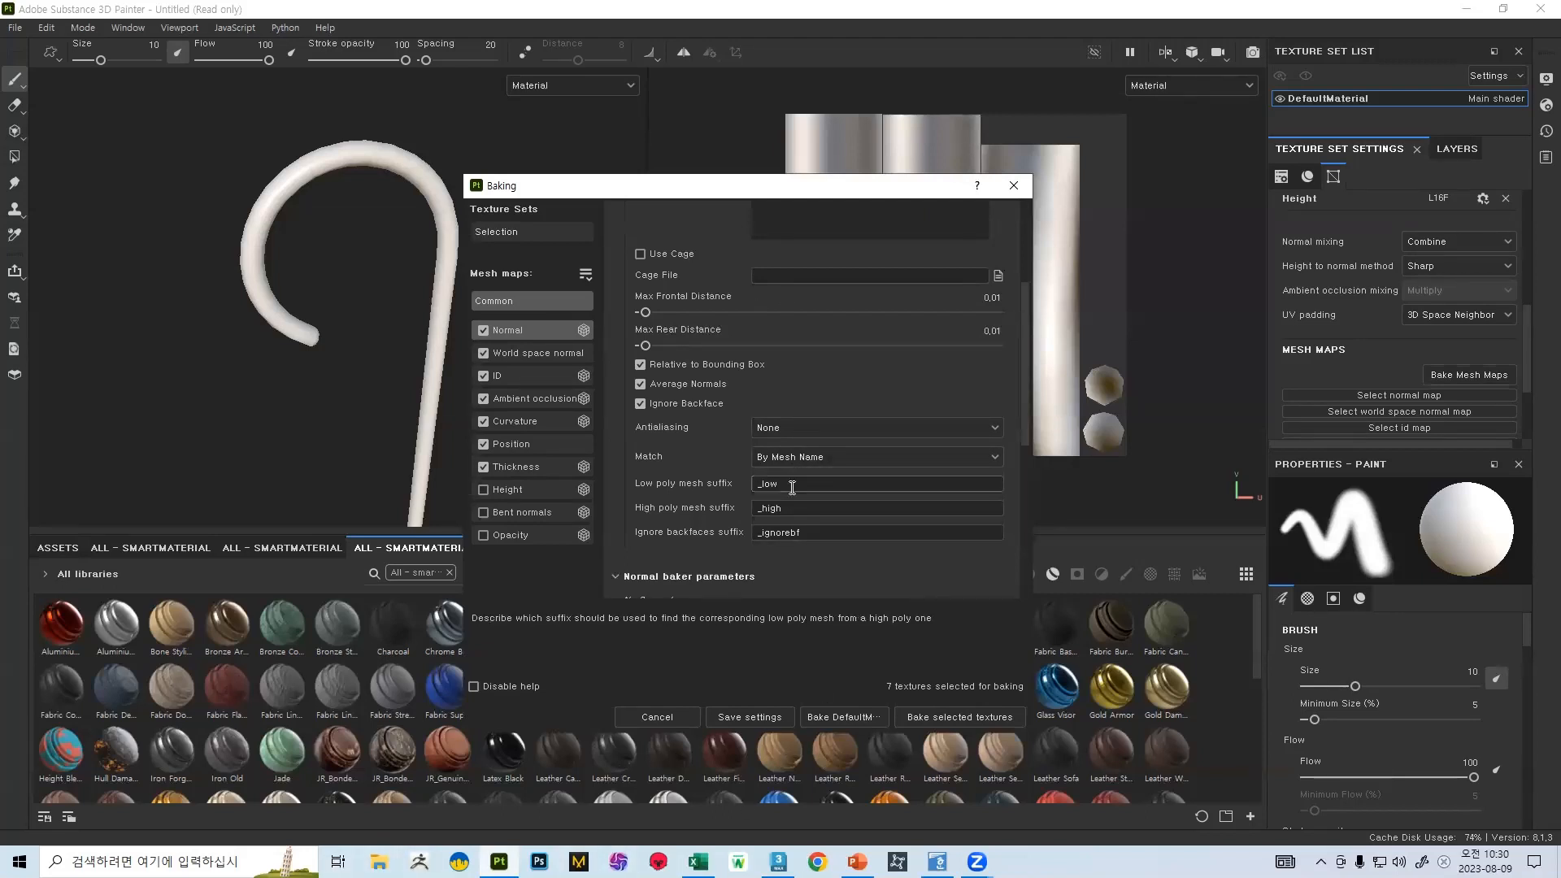
pyautogui.scroll(4, 935, 391)
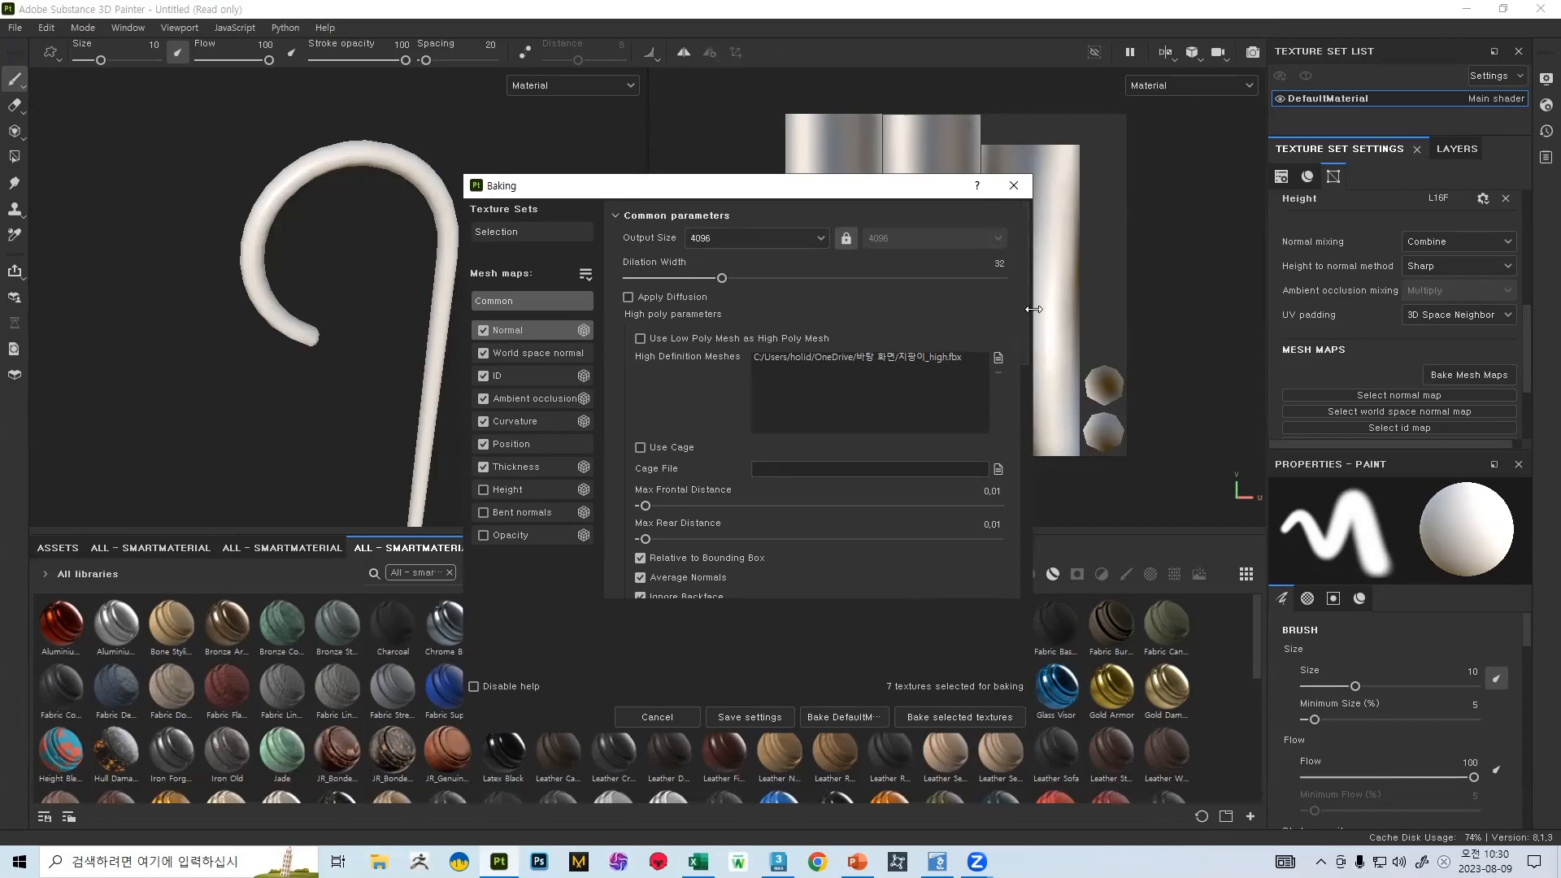
pyautogui.moveTo(1028, 297); pyautogui.dragTo(1022, 332)
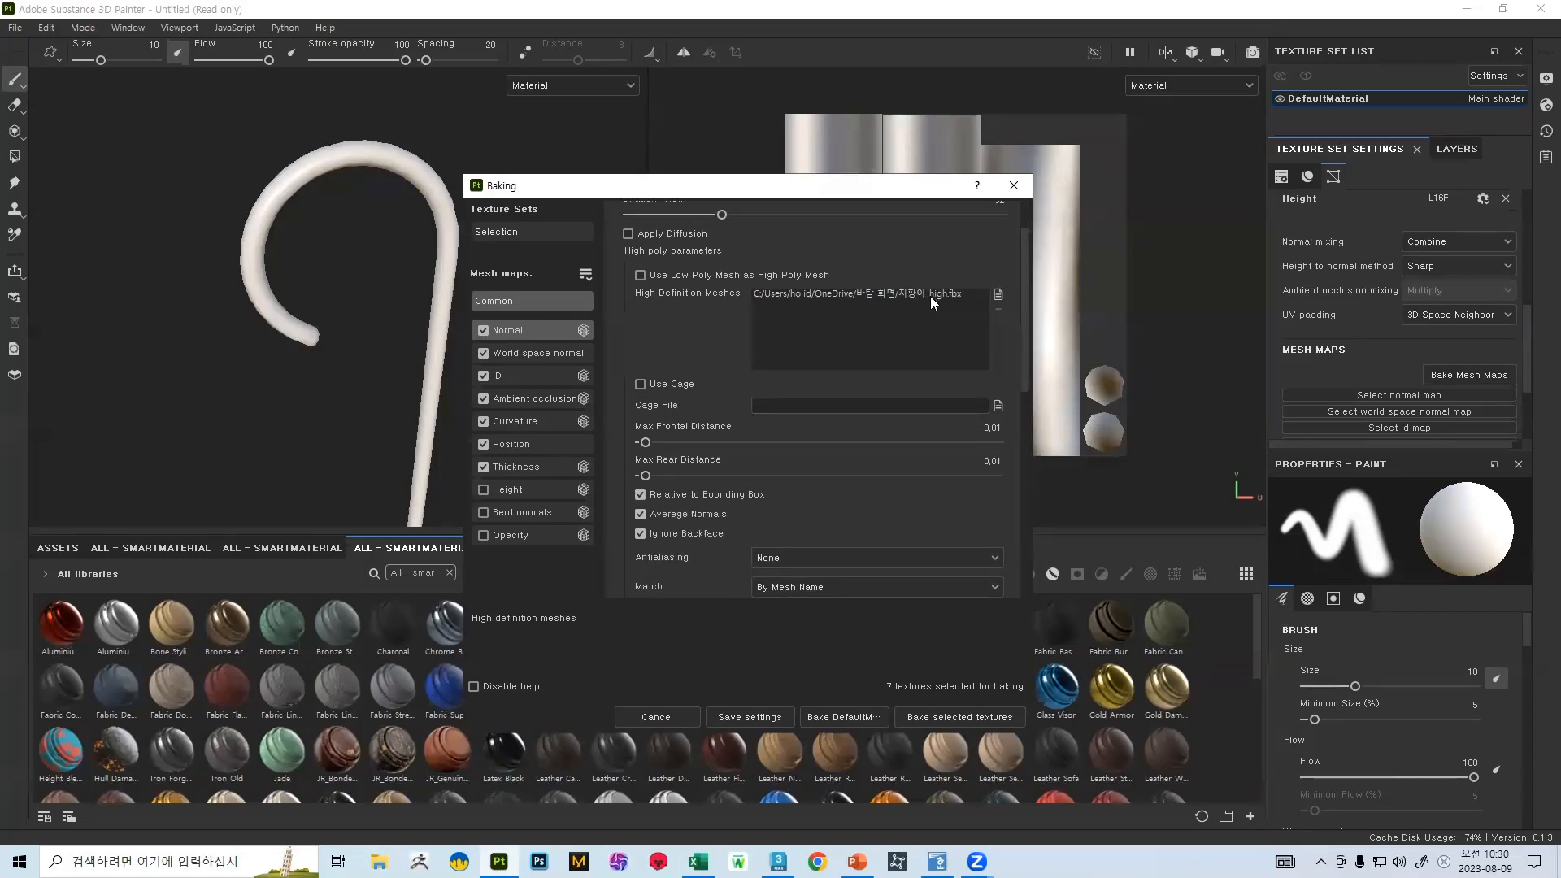
pyautogui.moveTo(1017, 324); pyautogui.dragTo(1013, 411)
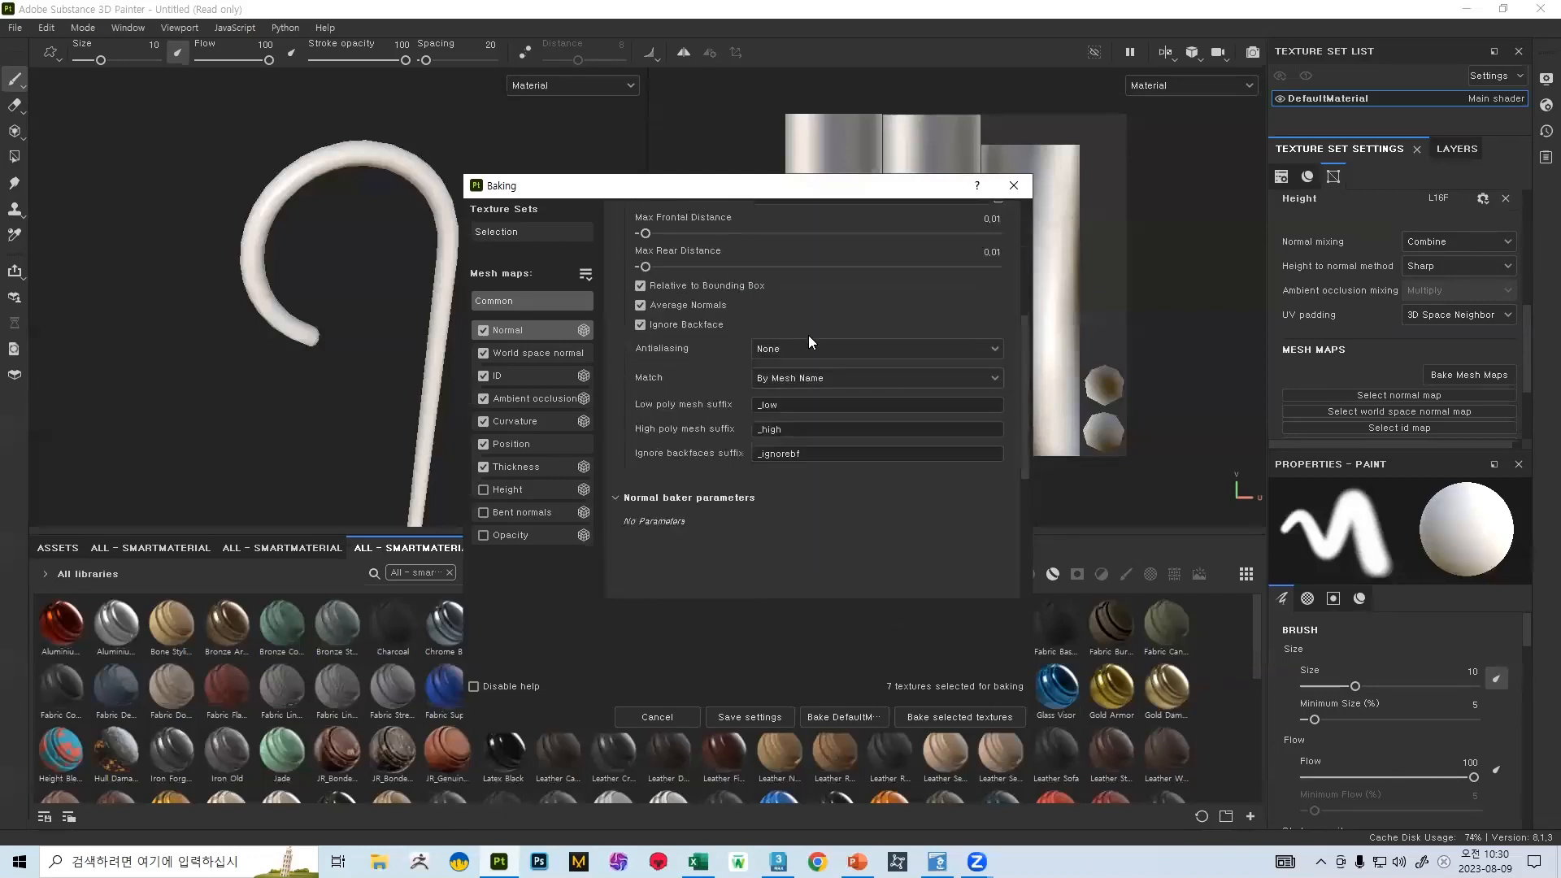
pyautogui.click(835, 379)
pyautogui.click(788, 415)
pyautogui.moveTo(1022, 404); pyautogui.dragTo(1025, 287)
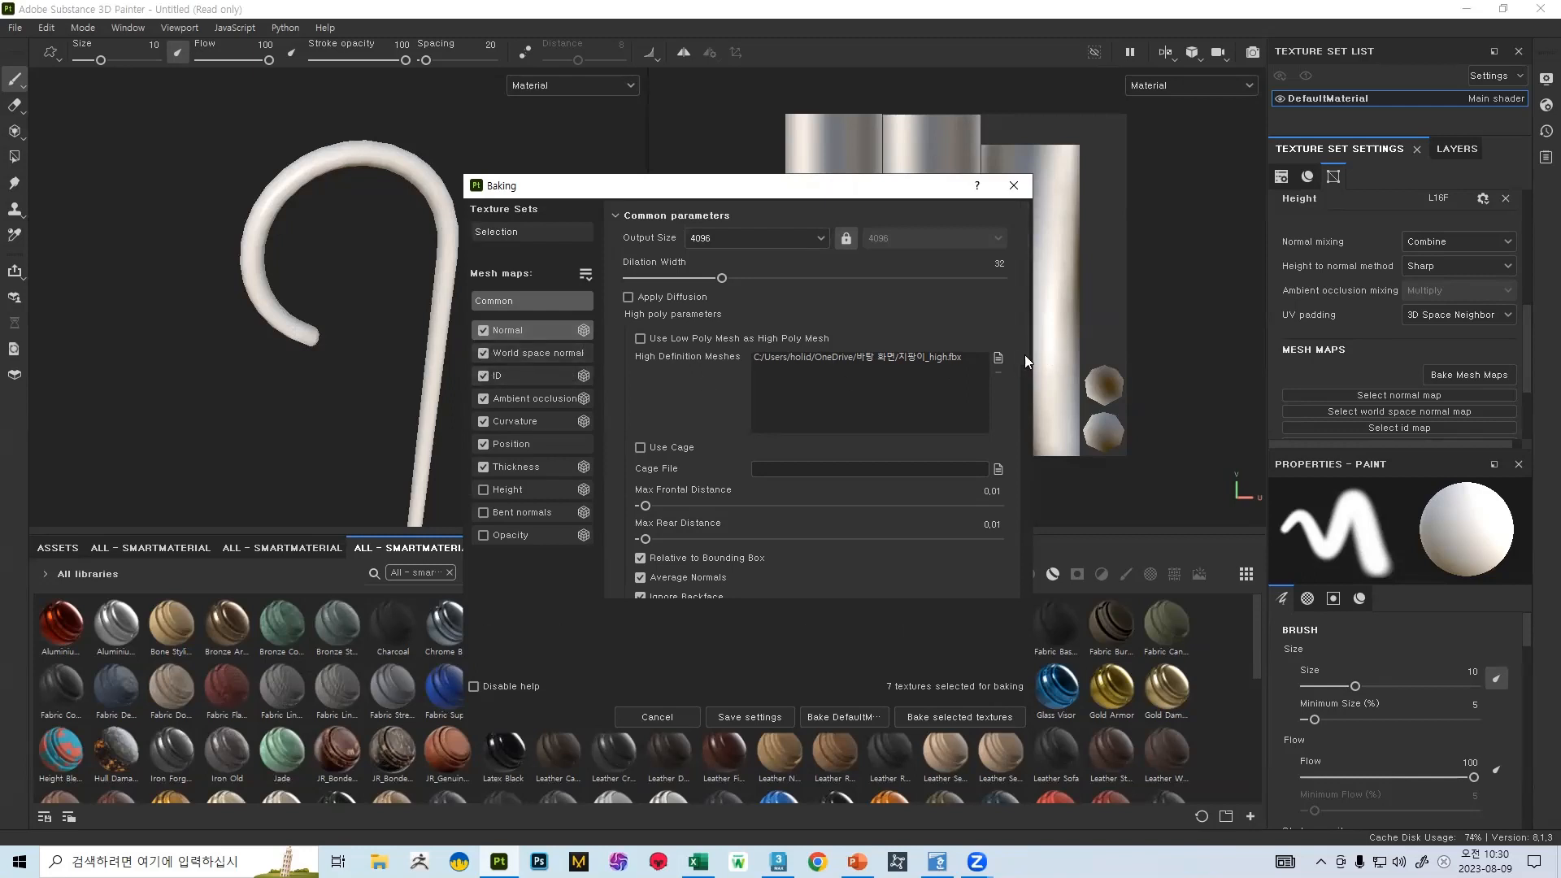
pyautogui.moveTo(1025, 355); pyautogui.dragTo(770, 286)
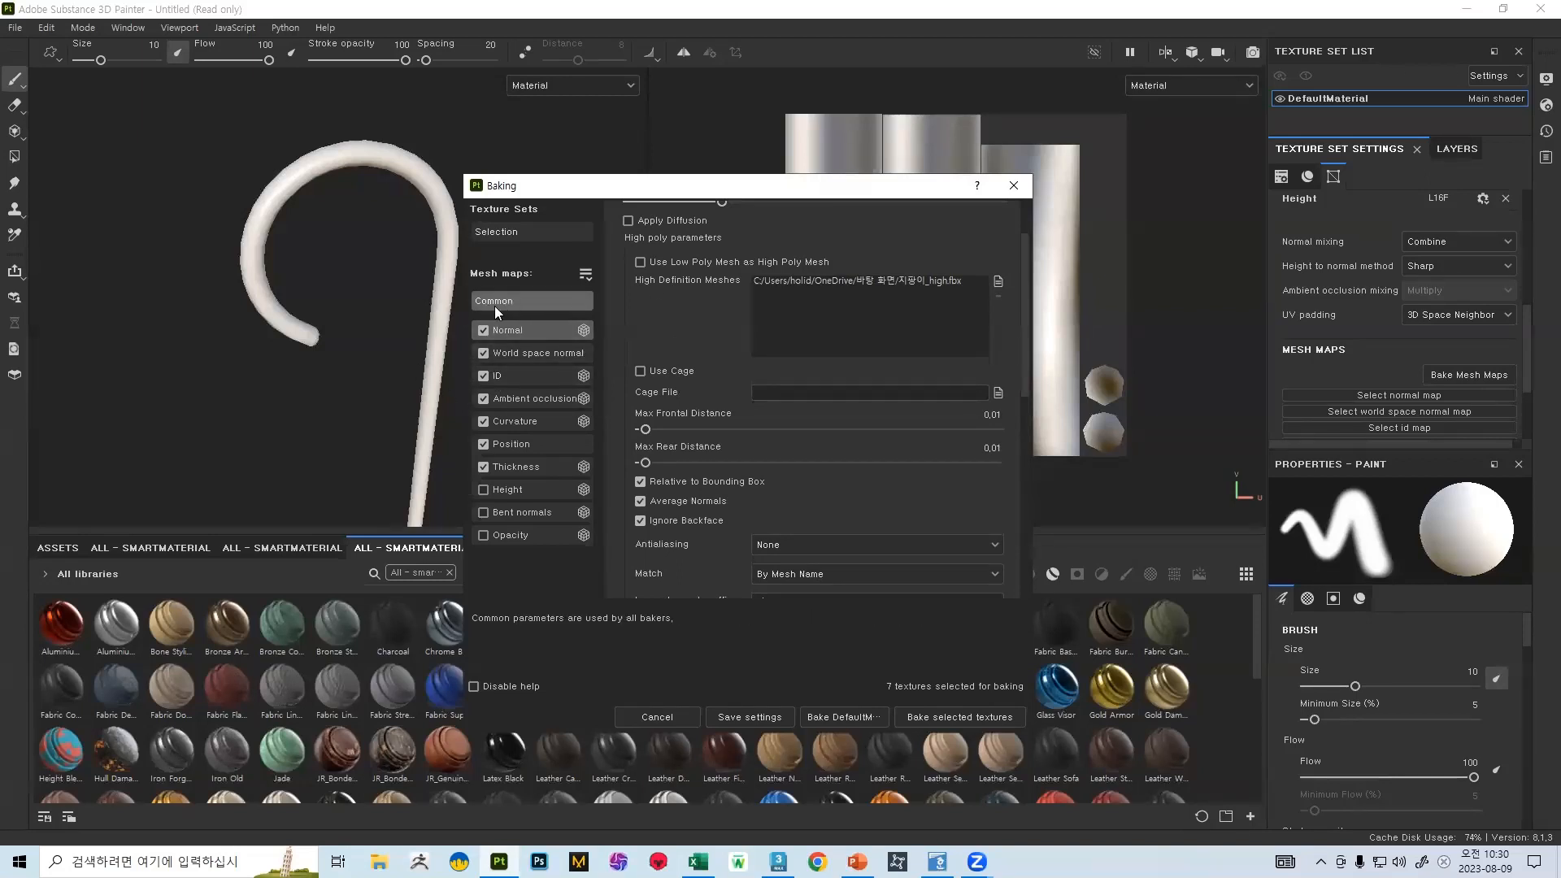
# - Exclude the ID, Position and Thickness maps from the bake and bake the remaining selected textures
pyautogui.click(483, 376)
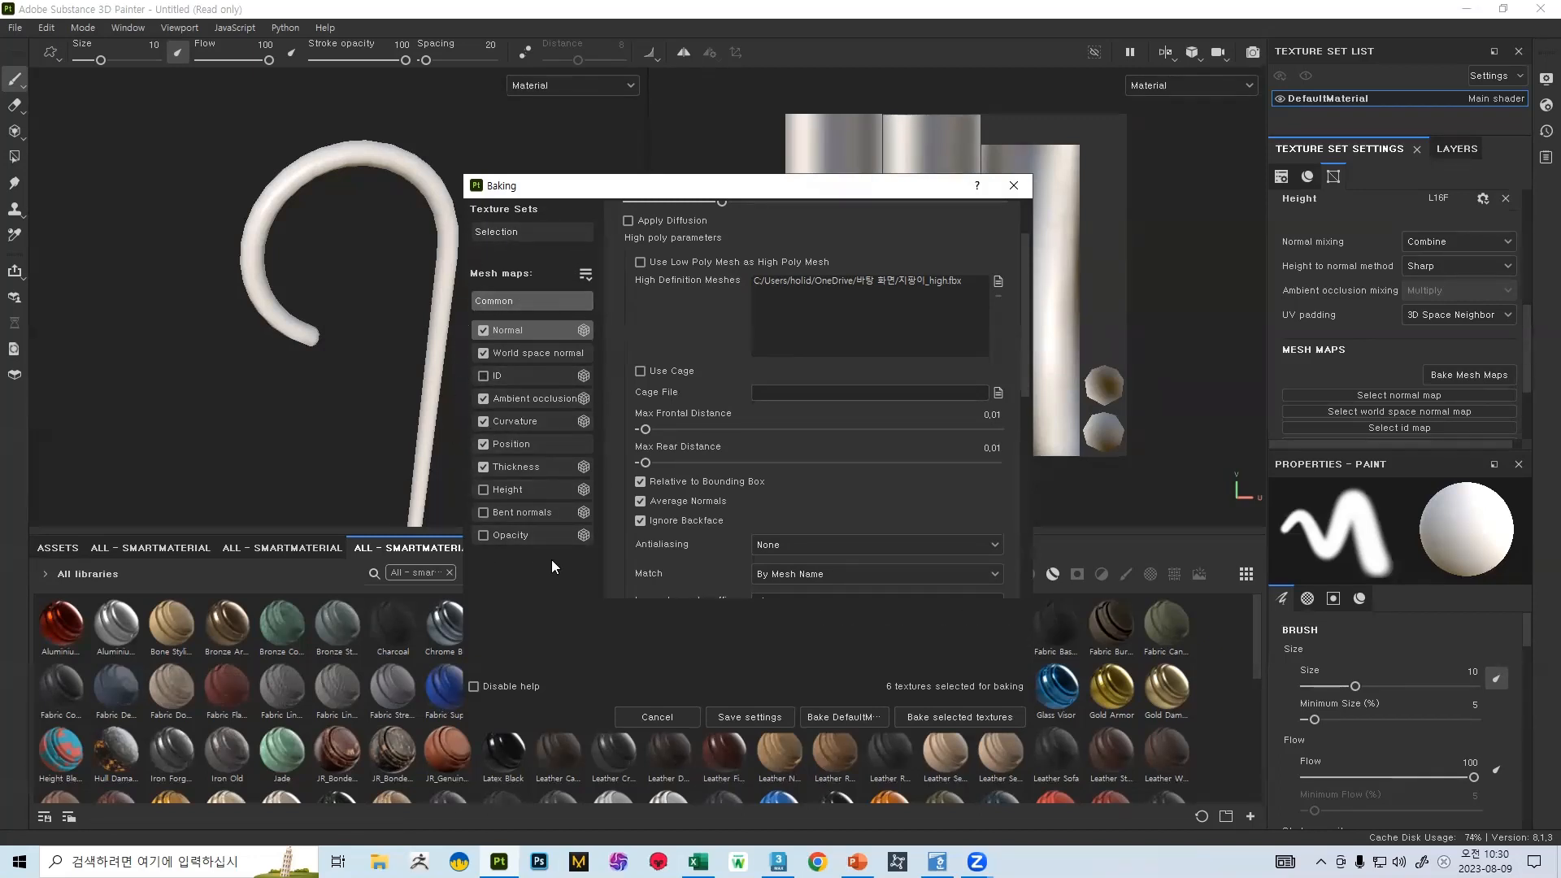
pyautogui.click(483, 446)
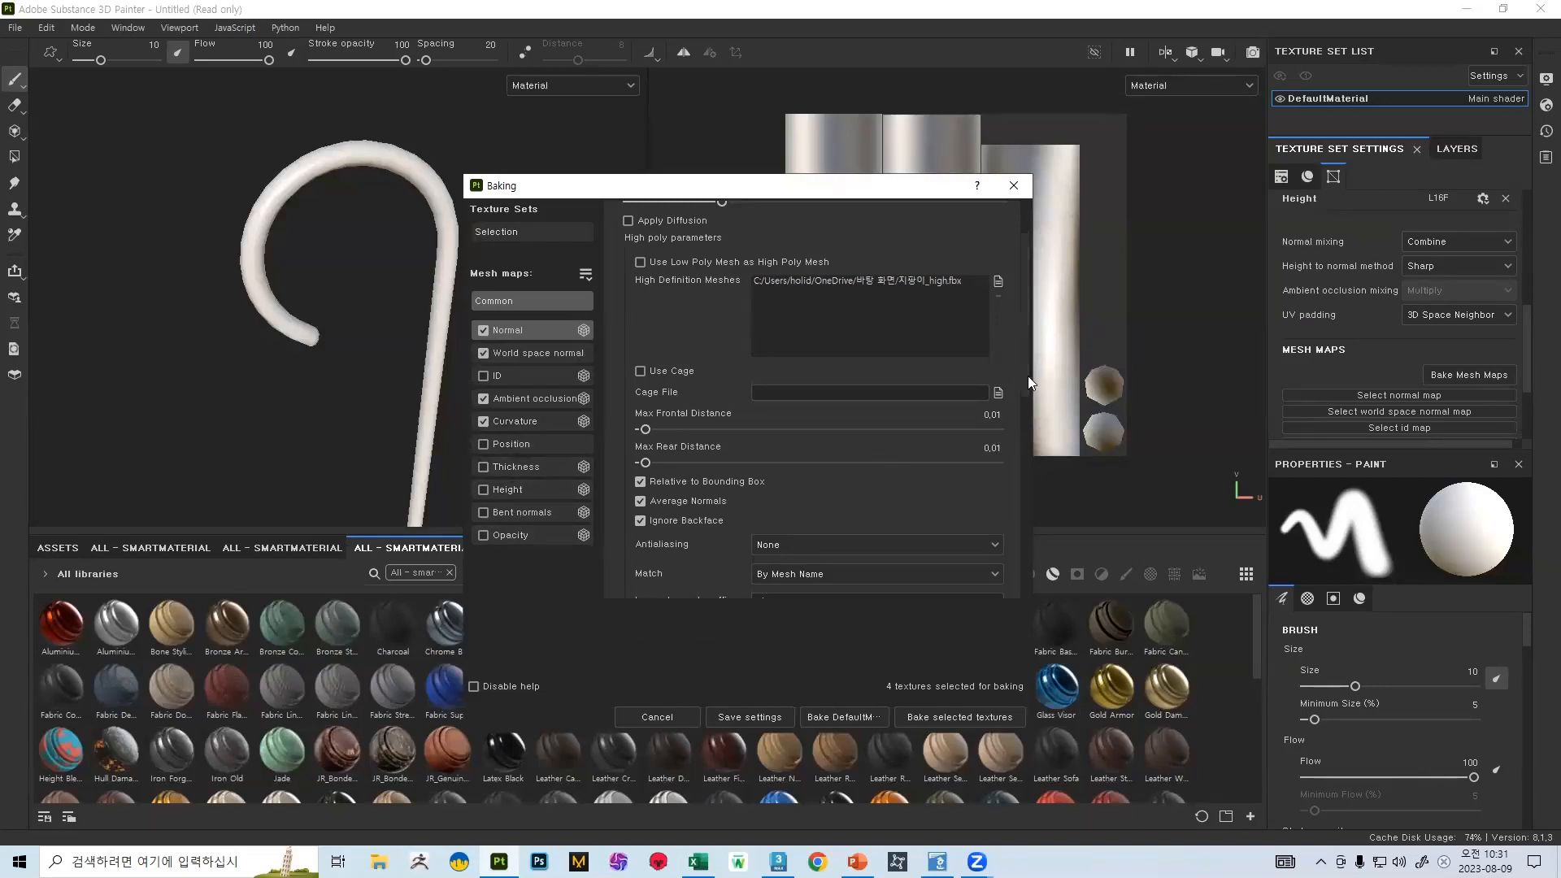
pyautogui.scroll(-3, 1015, 431)
pyautogui.scroll(4, 1008, 423)
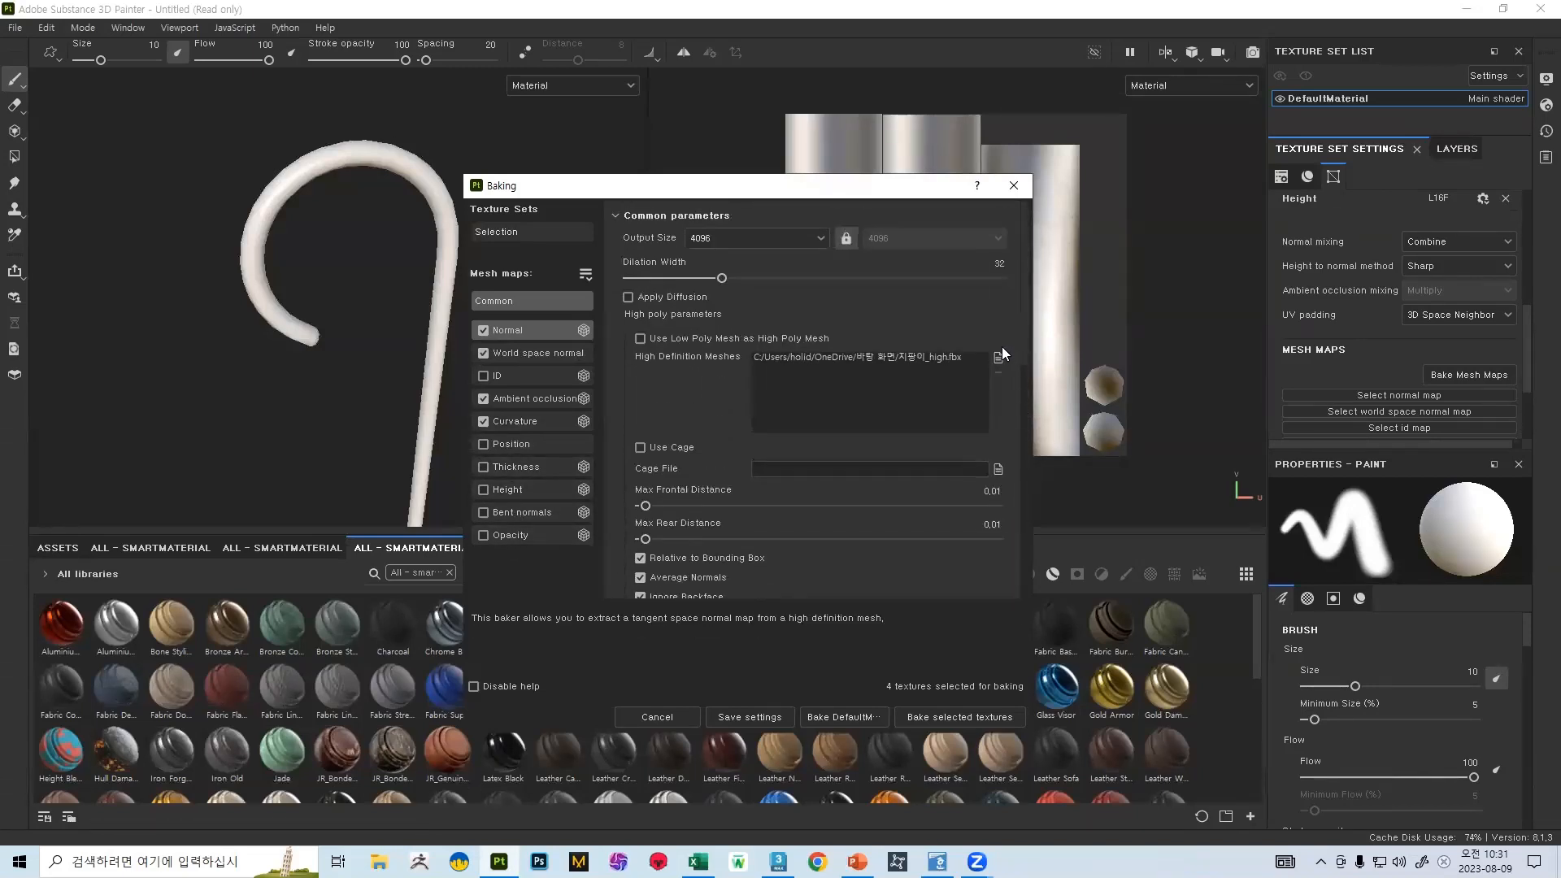
pyautogui.click(942, 720)
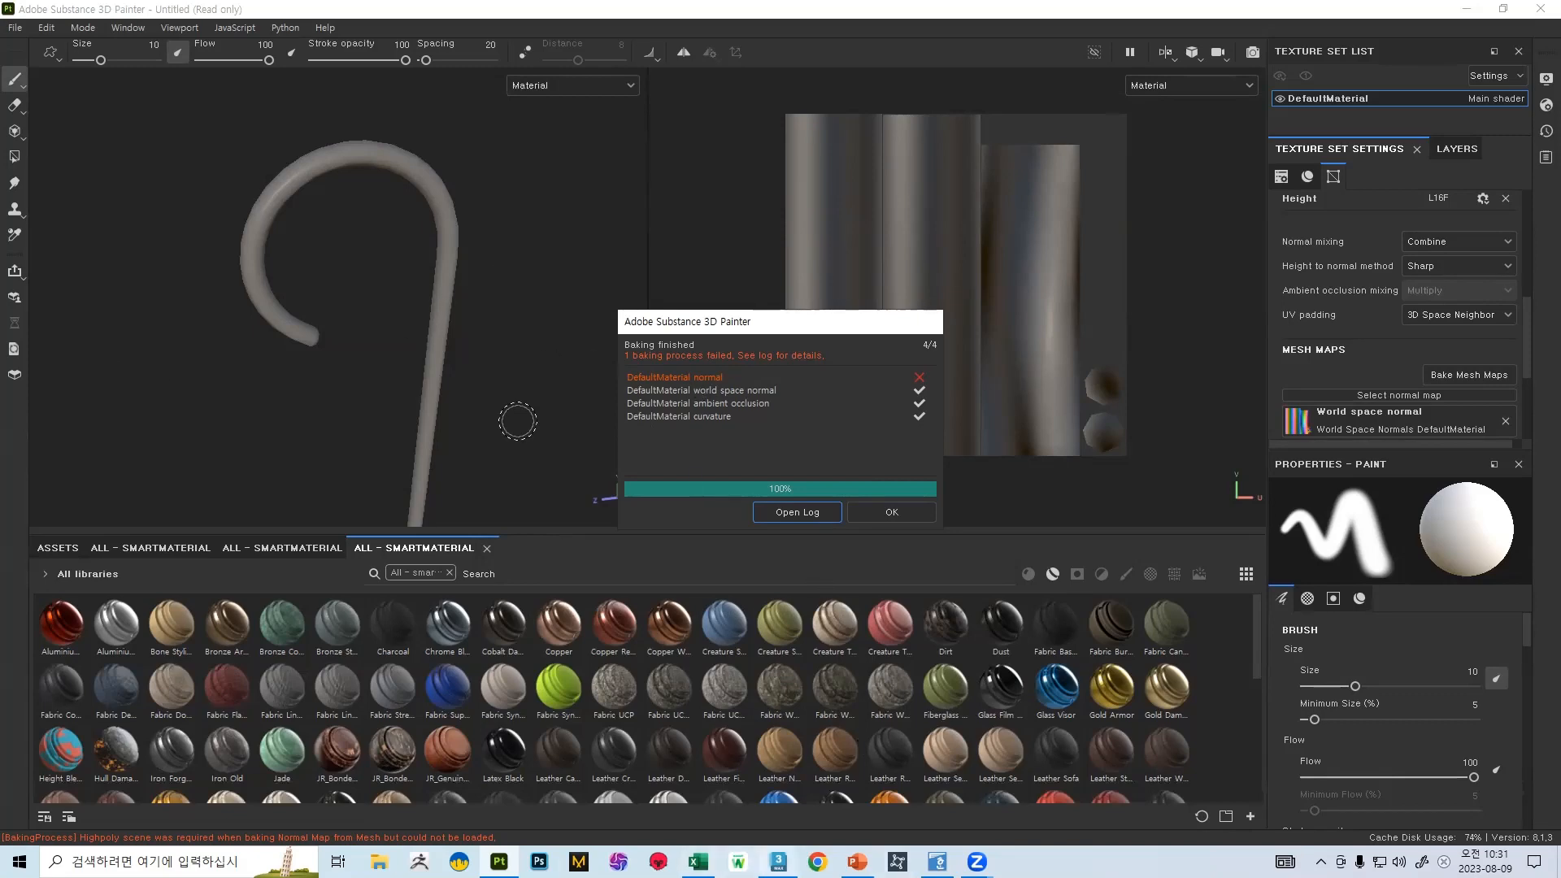
# - Check the cane scene in 3ds Max, return to Substance 3D Painter and close the baking report
pyautogui.click(779, 862)
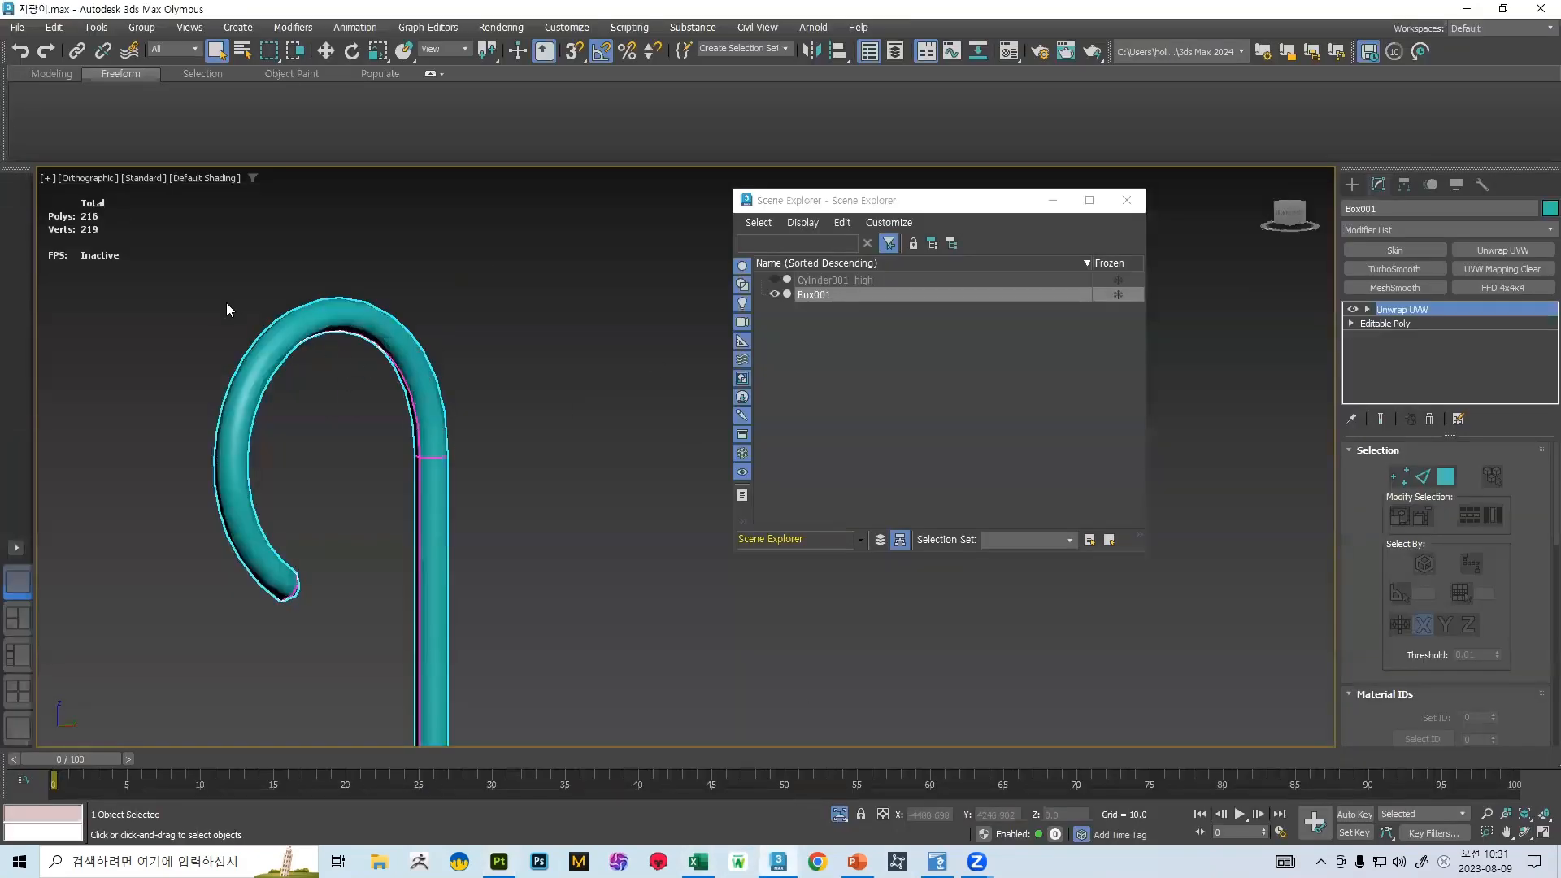
pyautogui.hotkey('alt', 'Tab')
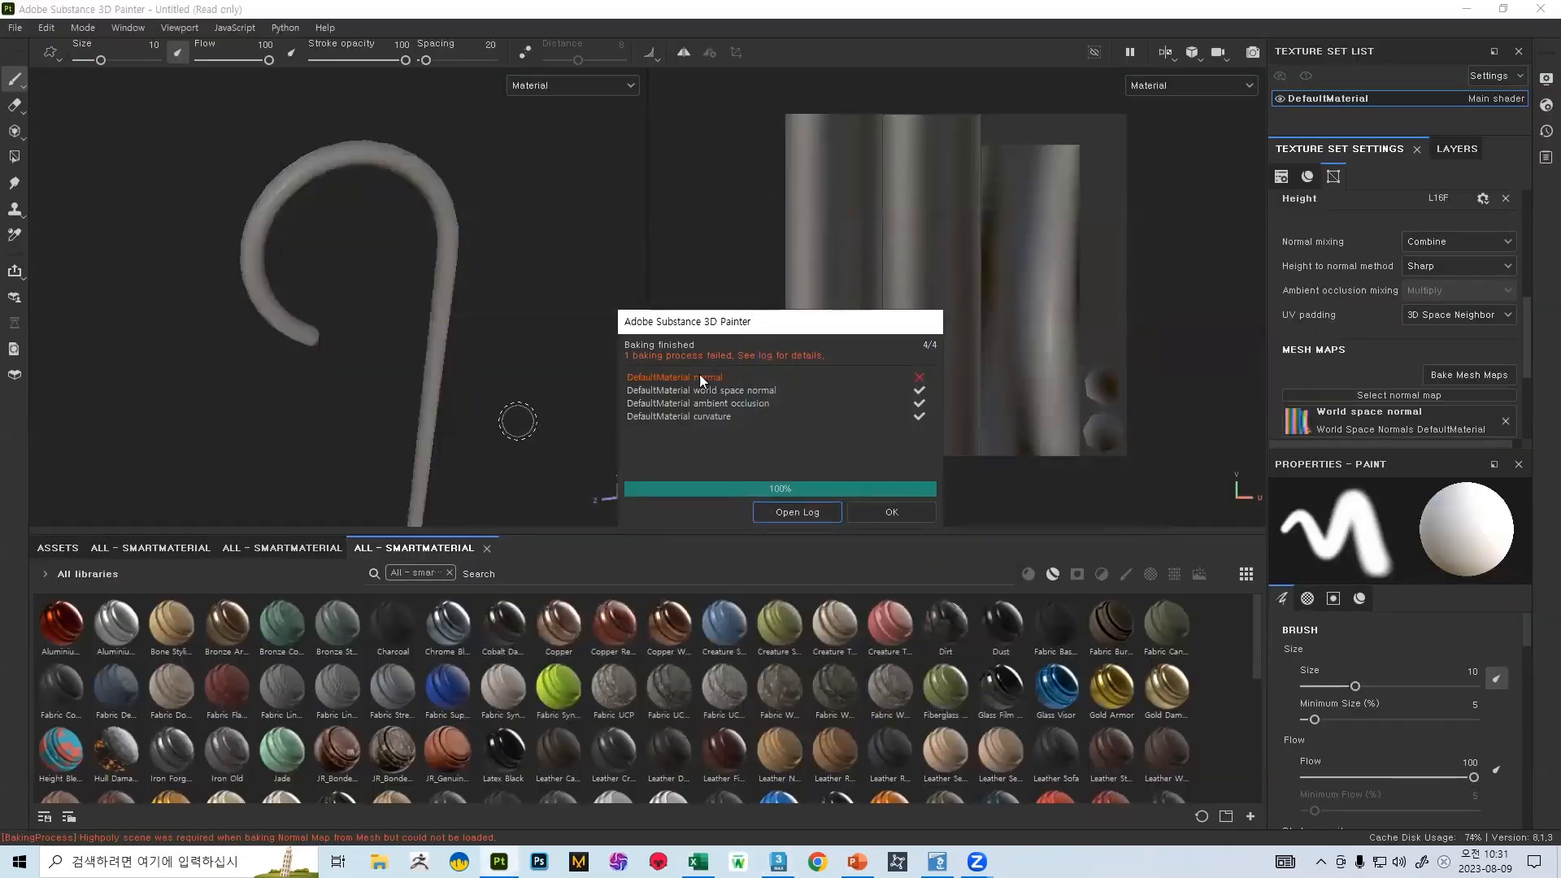
pyautogui.click(857, 513)
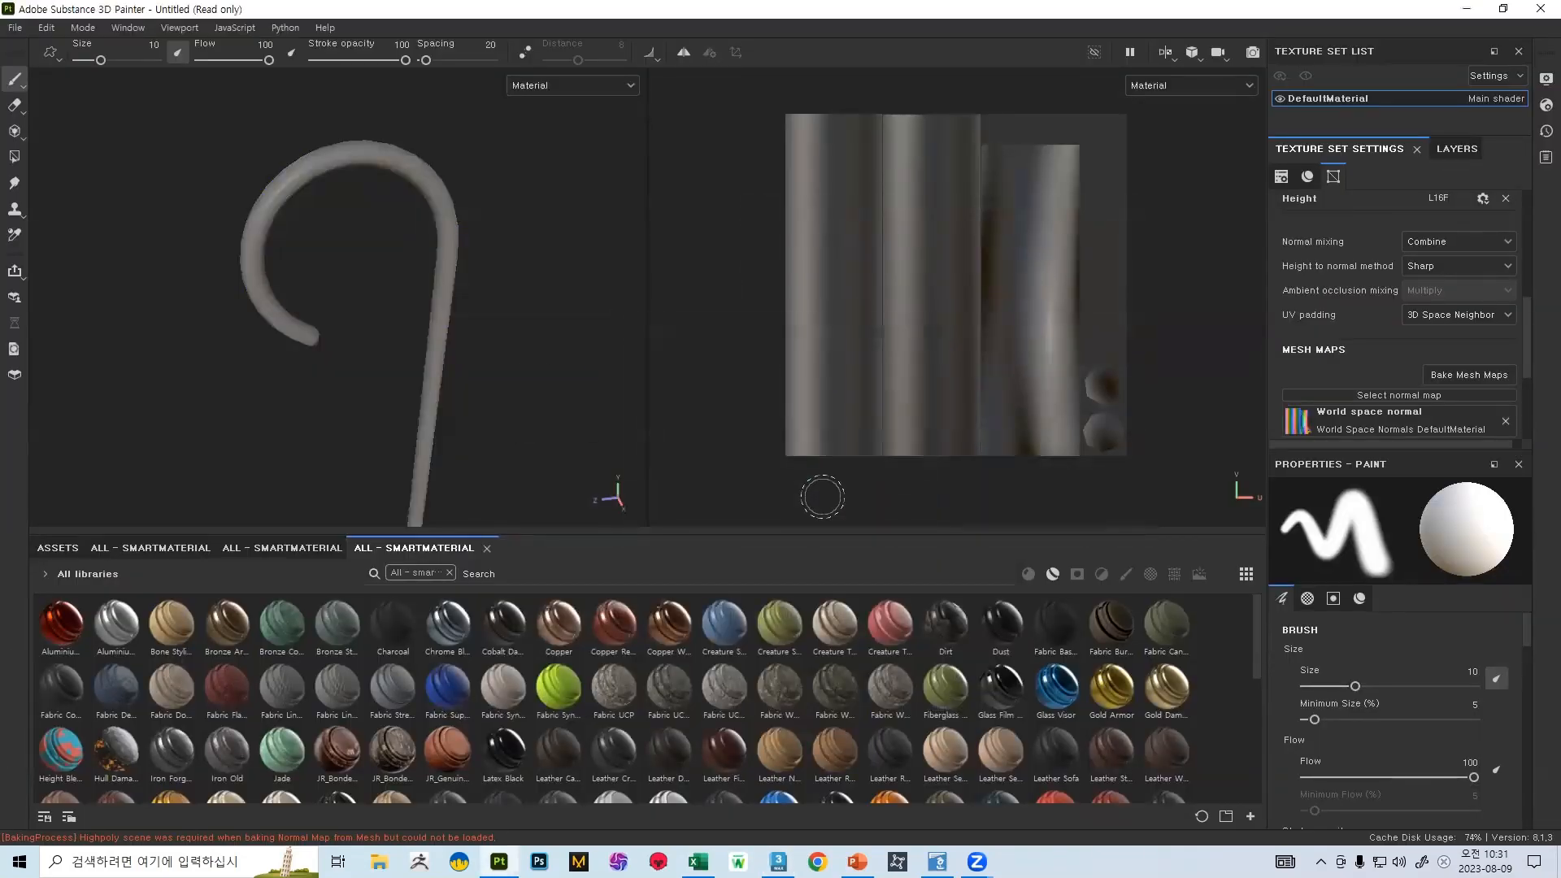
pyautogui.moveTo(487, 255); pyautogui.dragTo(460, 308)
pyautogui.hotkey('ctrl', 'z')
pyautogui.keyDown('alt'); pyautogui.moveTo(564, 324); pyautogui.dragTo(473, 251, button='right'); pyautogui.keyUp('alt')
pyautogui.moveTo(439, 350)
pyautogui.keyDown('alt'); pyautogui.mouseDown()
pyautogui.moveTo(528, 363)
pyautogui.moveTo(456, 436)
pyautogui.moveTo(422, 355)
pyautogui.moveTo(582, 352)
pyautogui.moveTo(322, 370)
pyautogui.moveTo(366, 364)
pyautogui.mouseUp(); pyautogui.keyUp('alt')
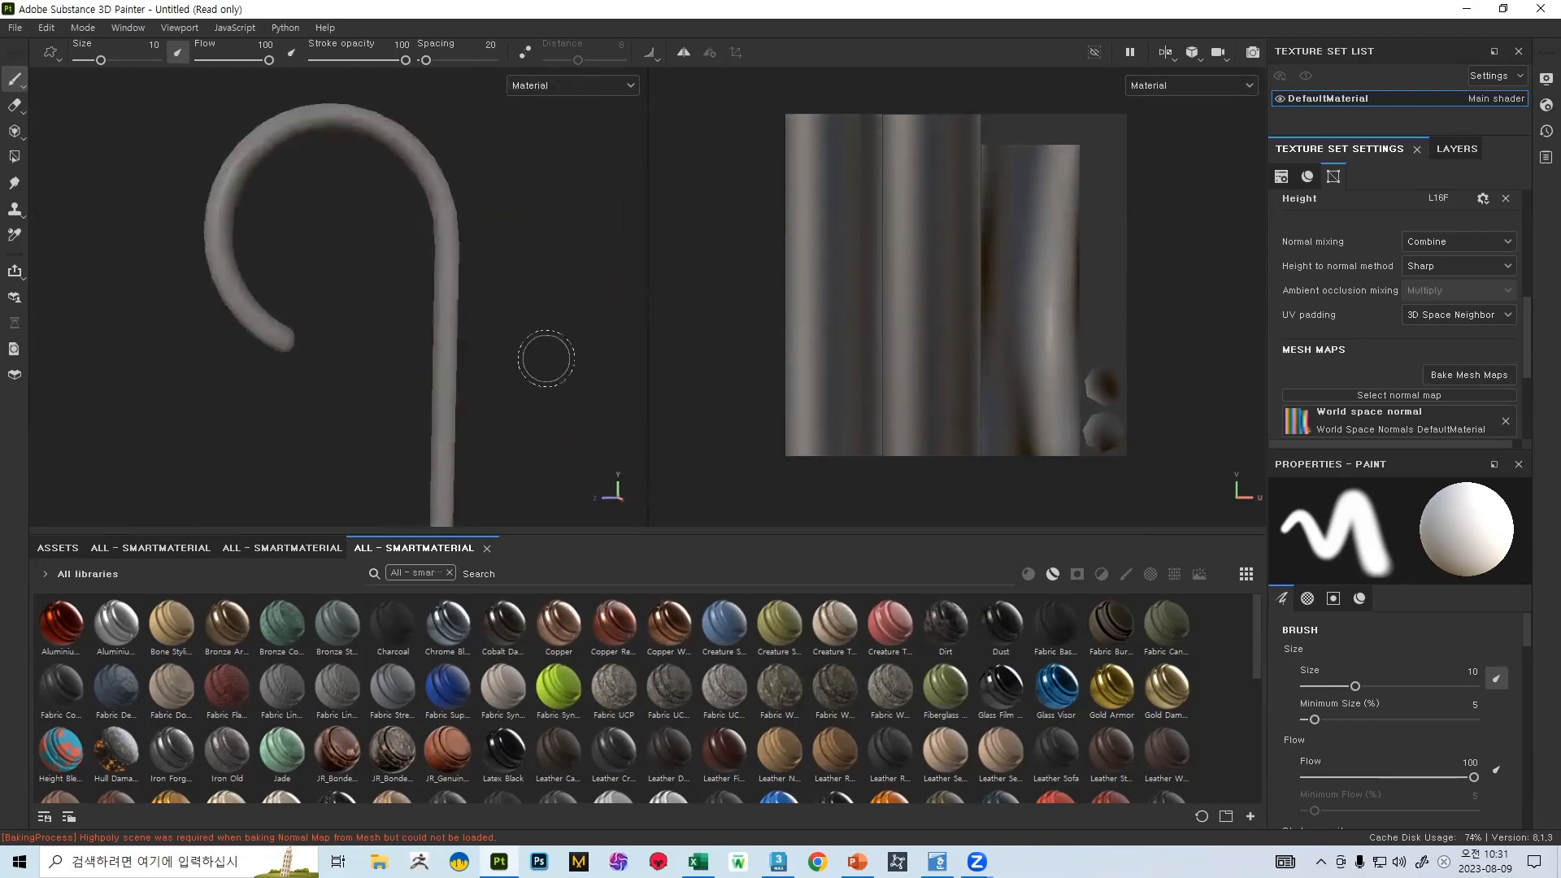
# - Save the project to the desktop under the name 지팡이
pyautogui.click(15, 27)
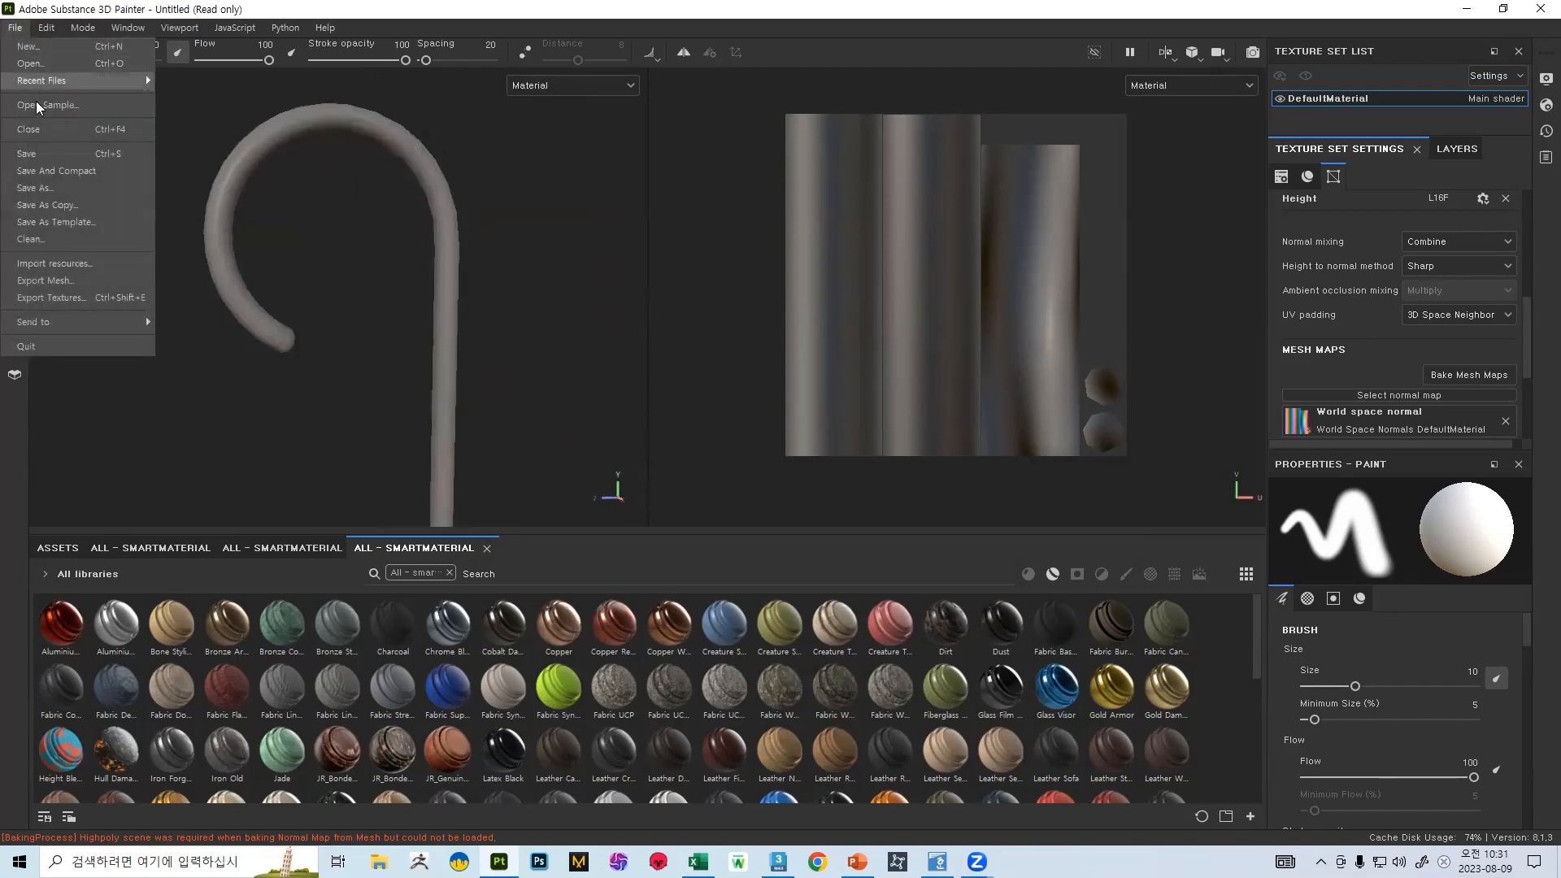
pyautogui.click(57, 187)
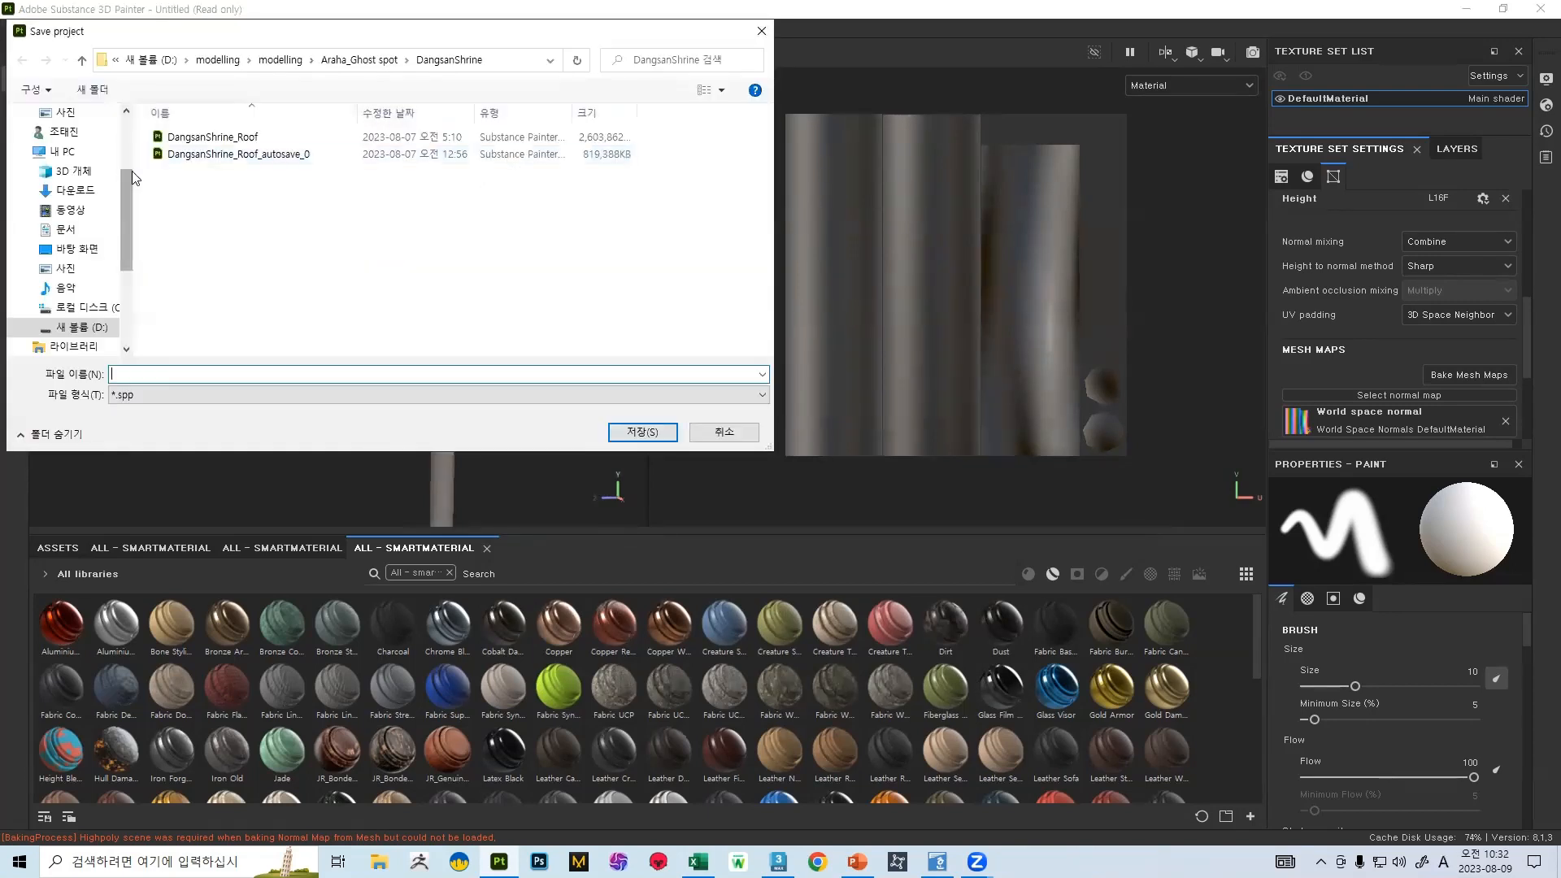
pyautogui.click(87, 249)
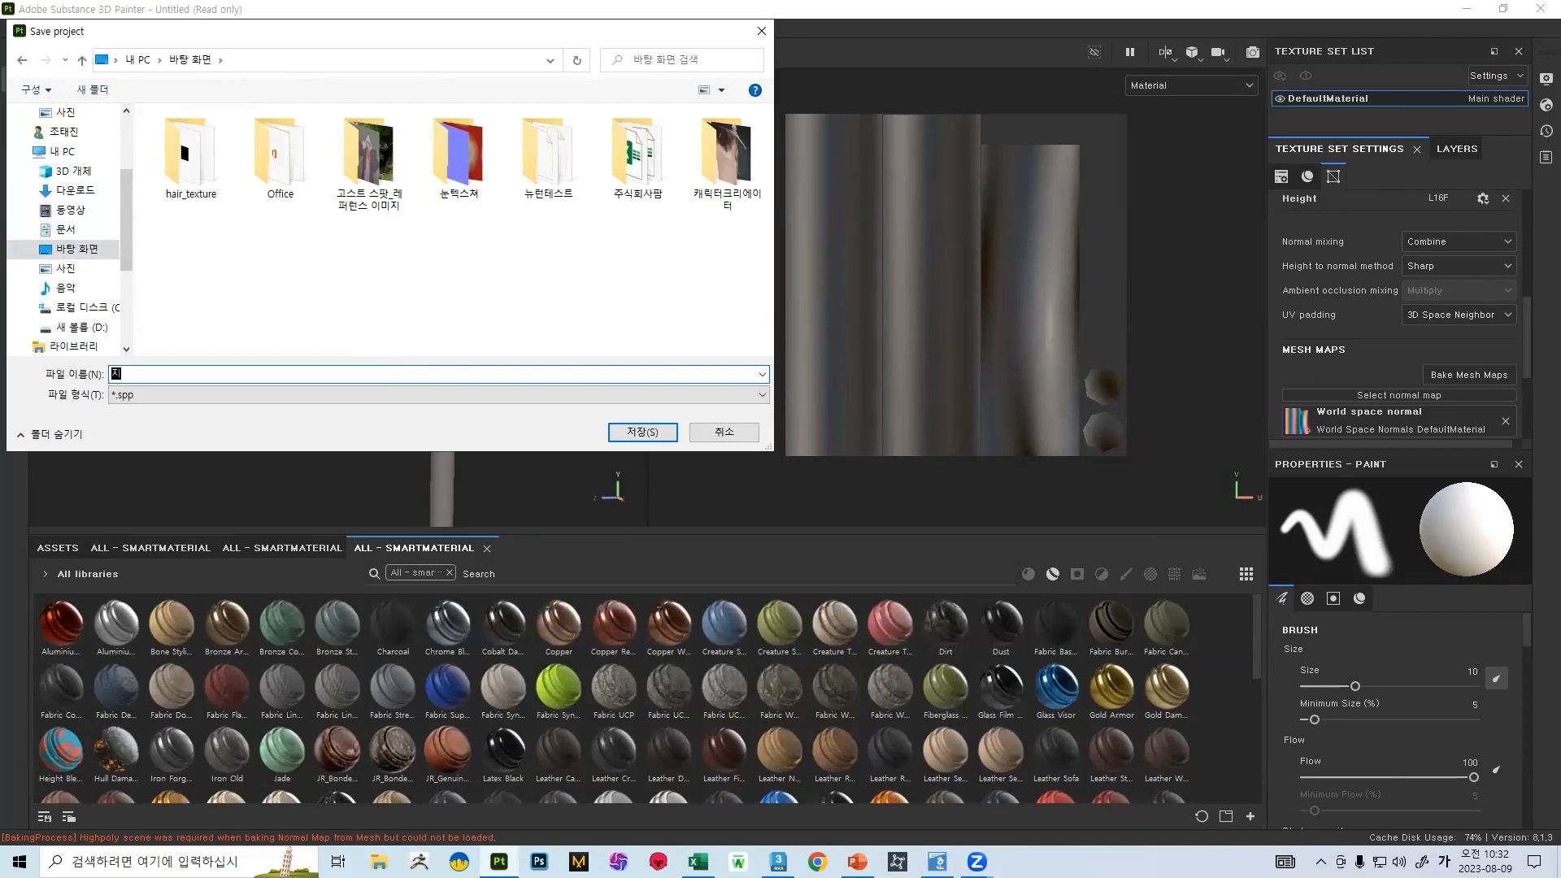
pyautogui.write('지팡이')
pyautogui.press('Return')
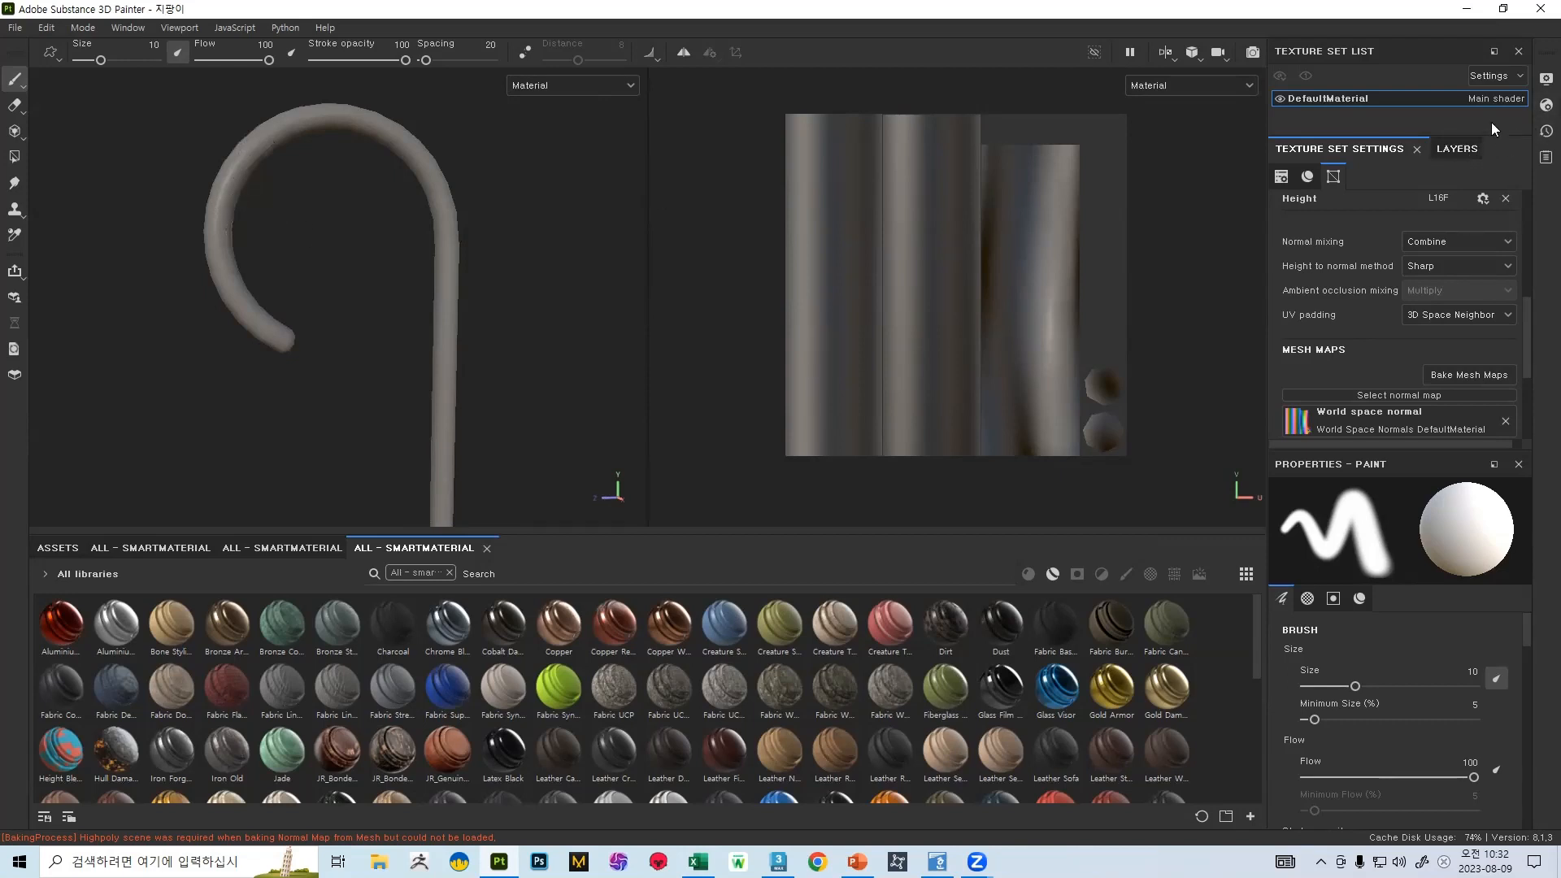
# - Show the layer stack and look through the blending modes available for Layer 1
pyautogui.click(1458, 149)
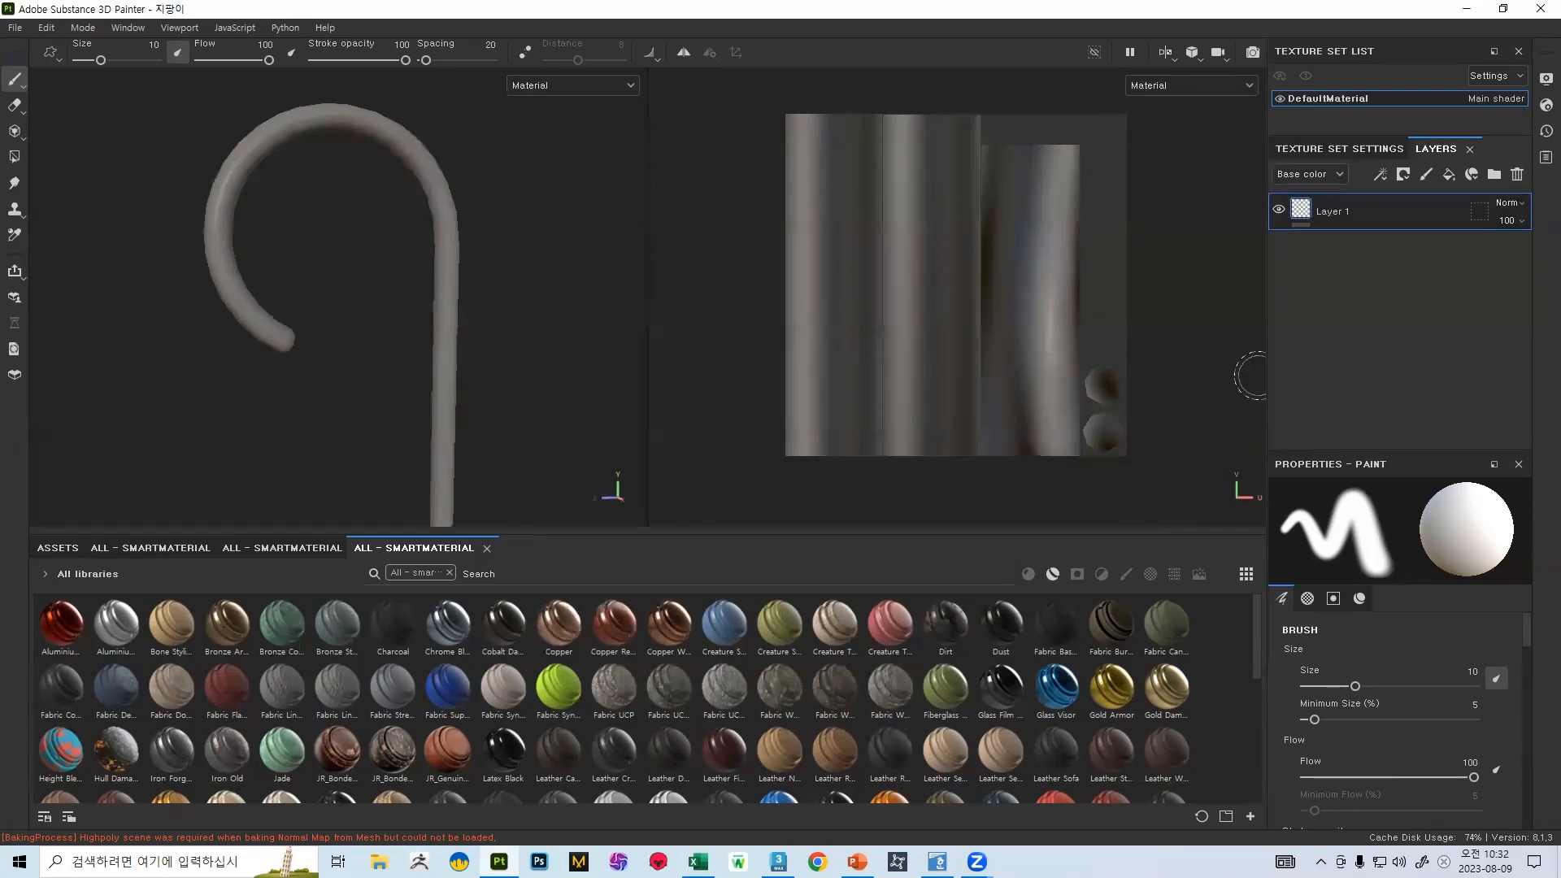
pyautogui.click(1515, 203)
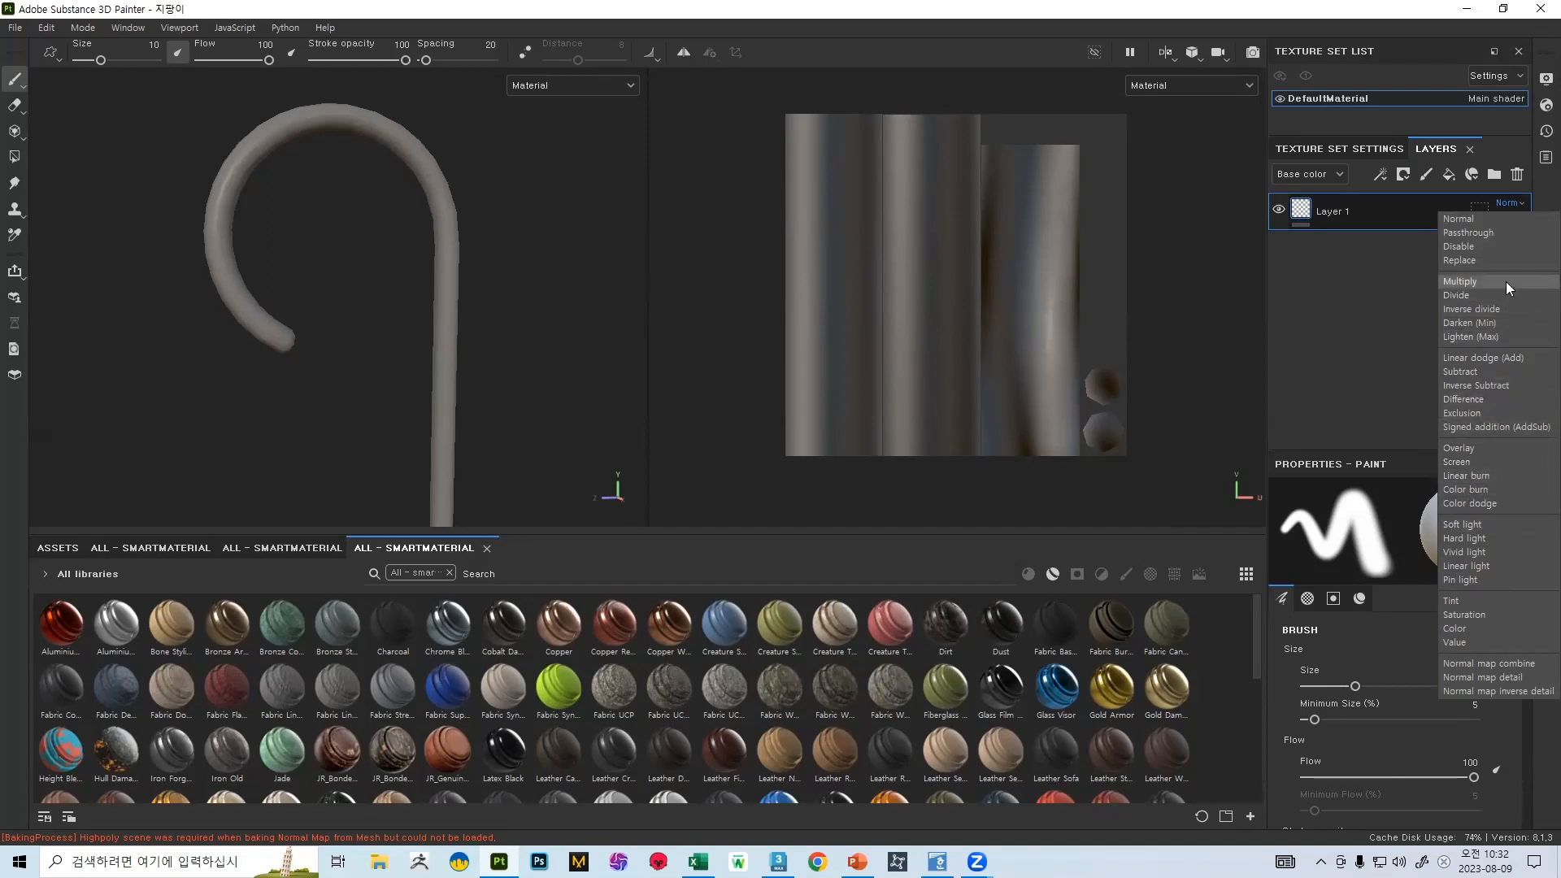
pyautogui.click(1534, 203)
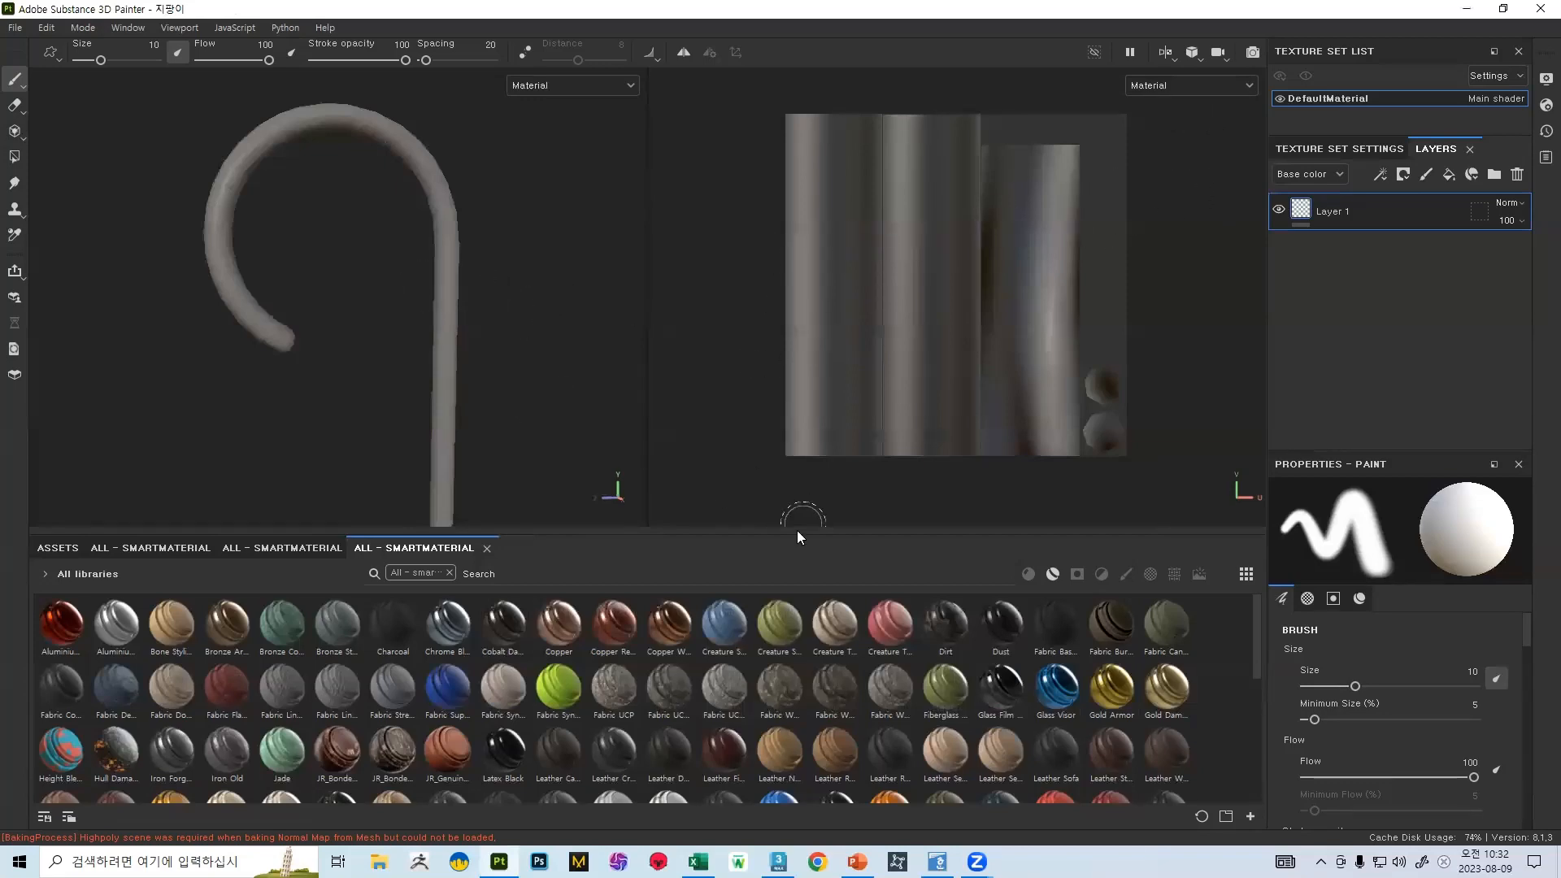
# - Add the Copper Red Bleached smart material to the layer stack above Layer 1
pyautogui.scroll(-5, 710, 645)
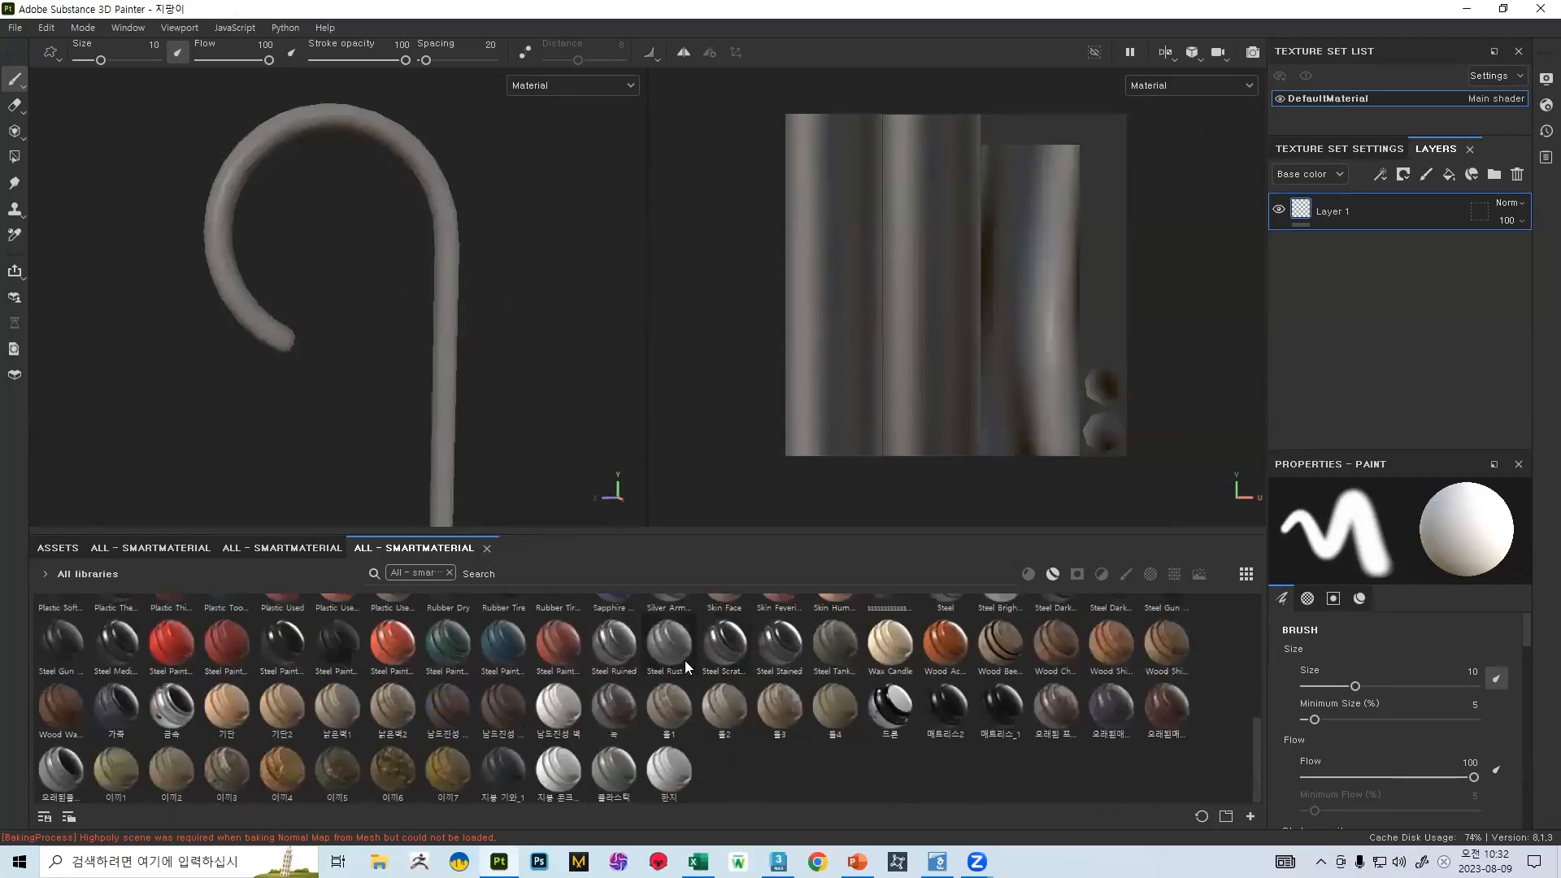
pyautogui.scroll(5, 685, 661)
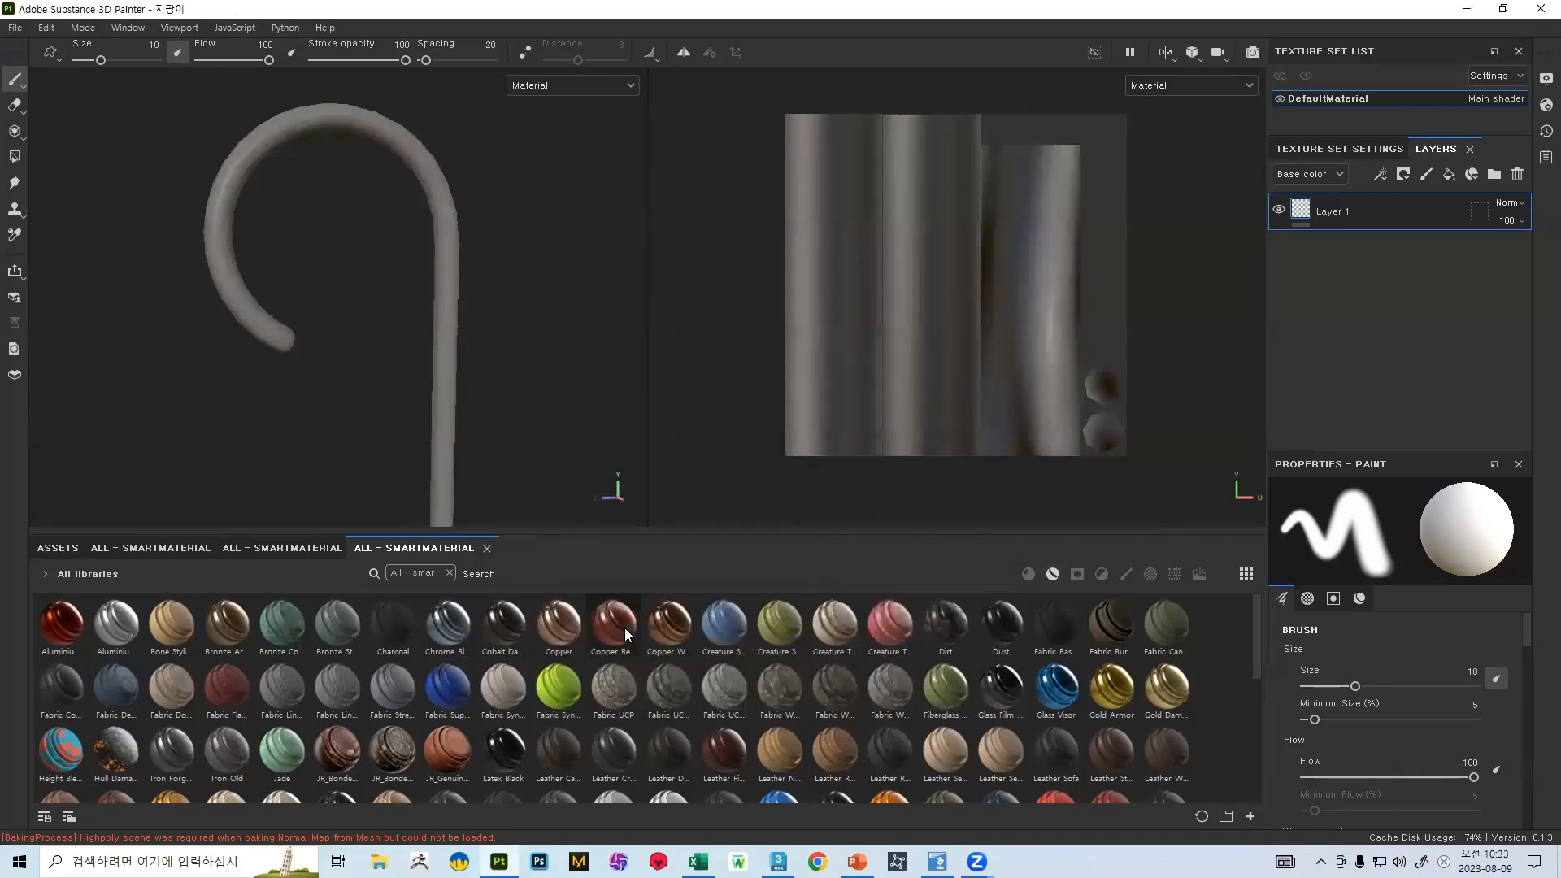
pyautogui.moveTo(611, 628); pyautogui.dragTo(1345, 220)
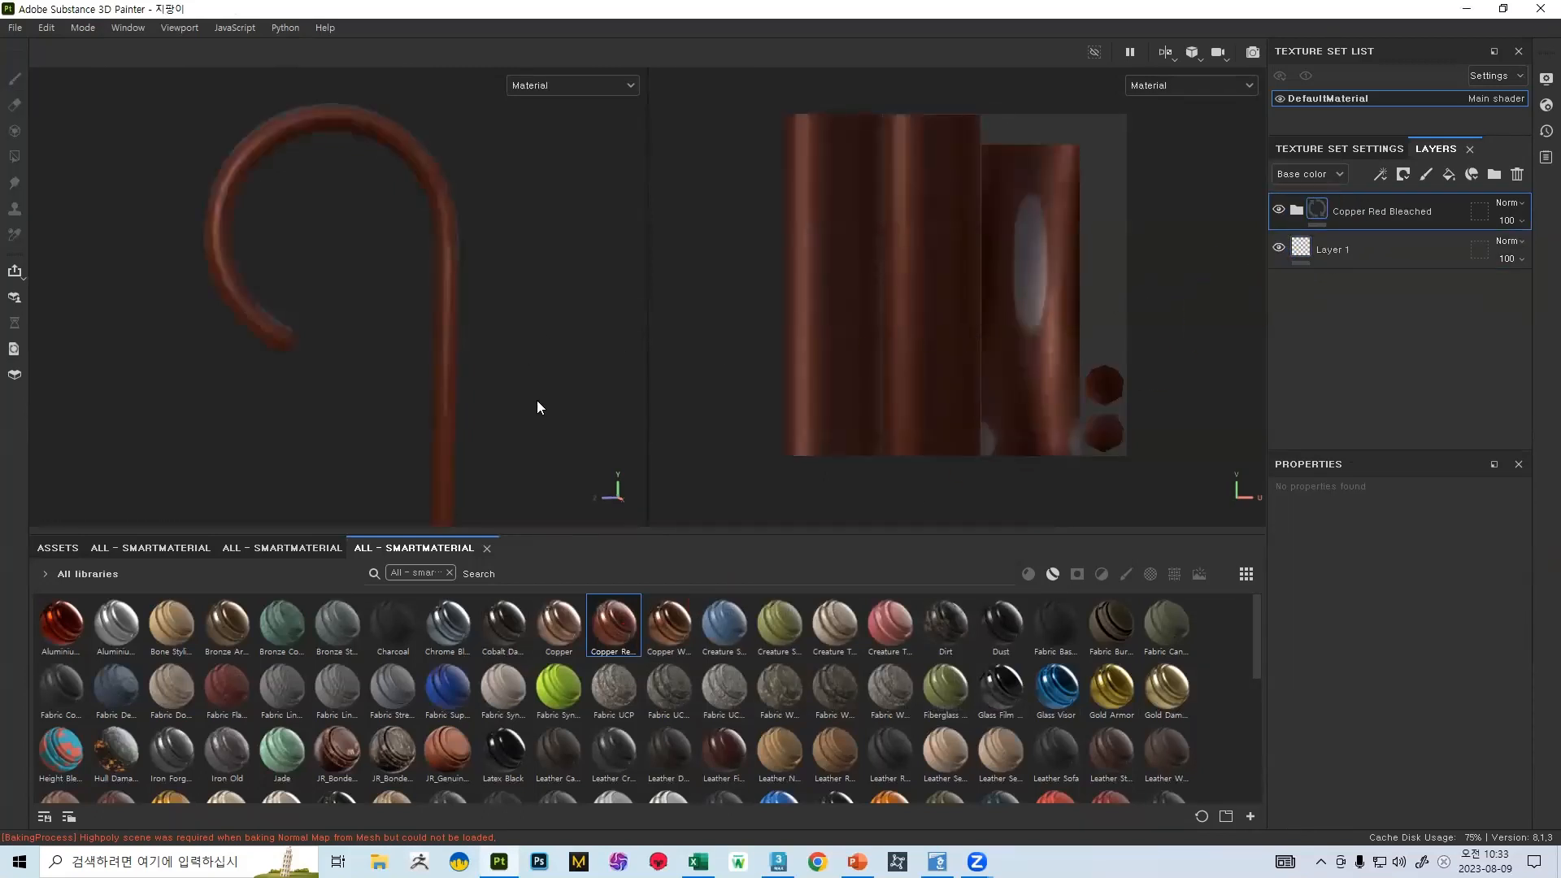
pyautogui.keyDown('alt'); pyautogui.moveTo(349, 265); pyautogui.dragTo(465, 528, button='right'); pyautogui.keyUp('alt')
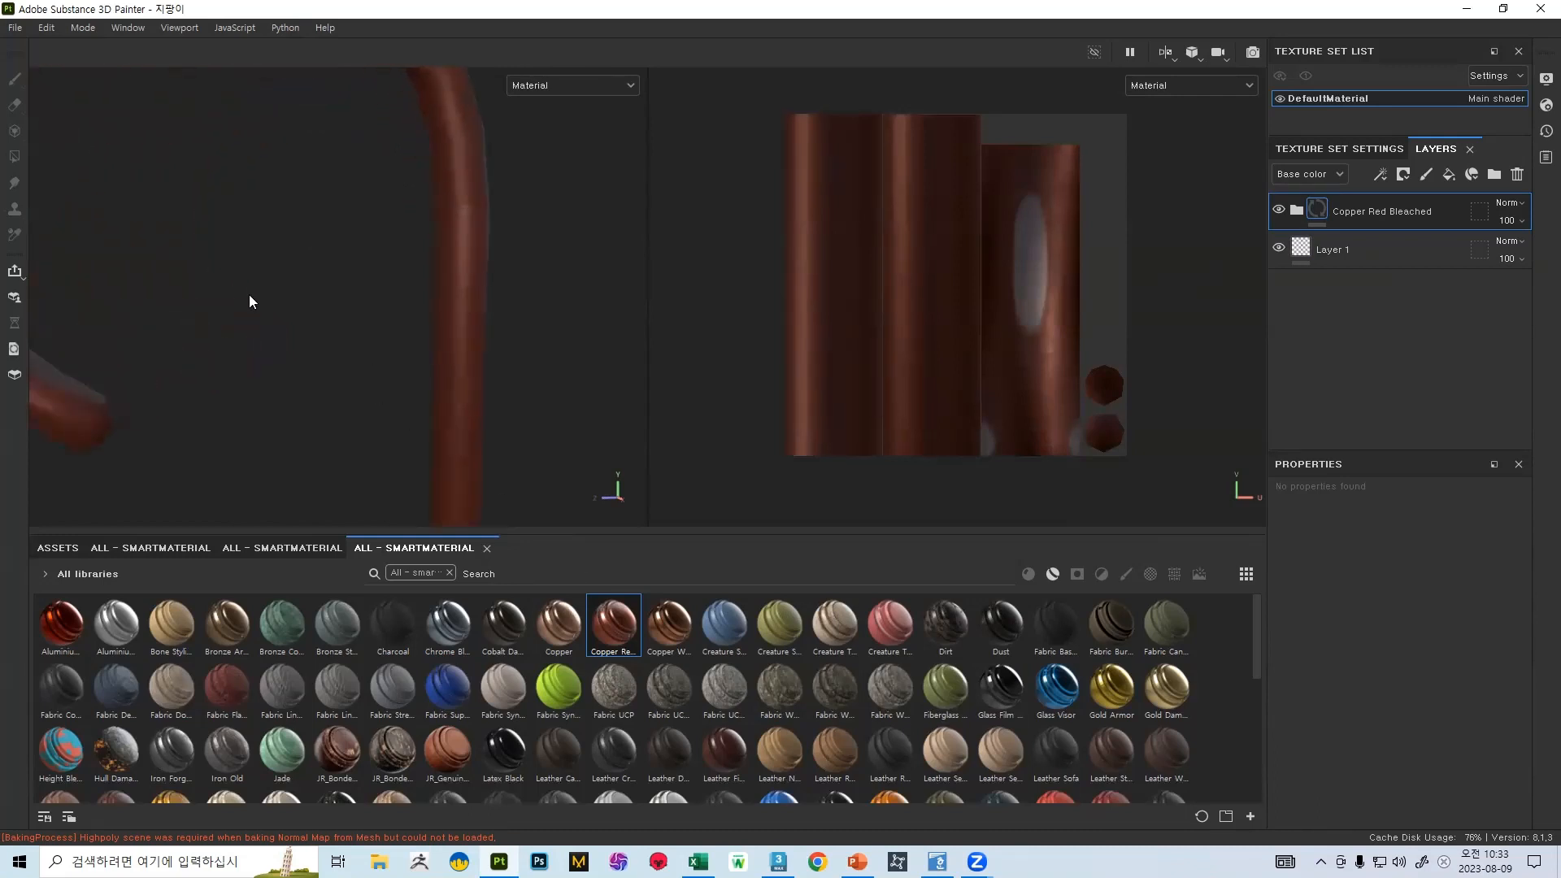
# - Check the Copper Red Bleached material on the cane's handle and undo adding it
pyautogui.keyDown('alt'); pyautogui.moveTo(249, 294); pyautogui.dragTo(446, 475, button='right'); pyautogui.keyUp('alt')
pyautogui.keyDown('alt'); pyautogui.moveTo(326, 341); pyautogui.dragTo(365, 157); pyautogui.keyUp('alt')
pyautogui.hotkey('ctrl', 'z')
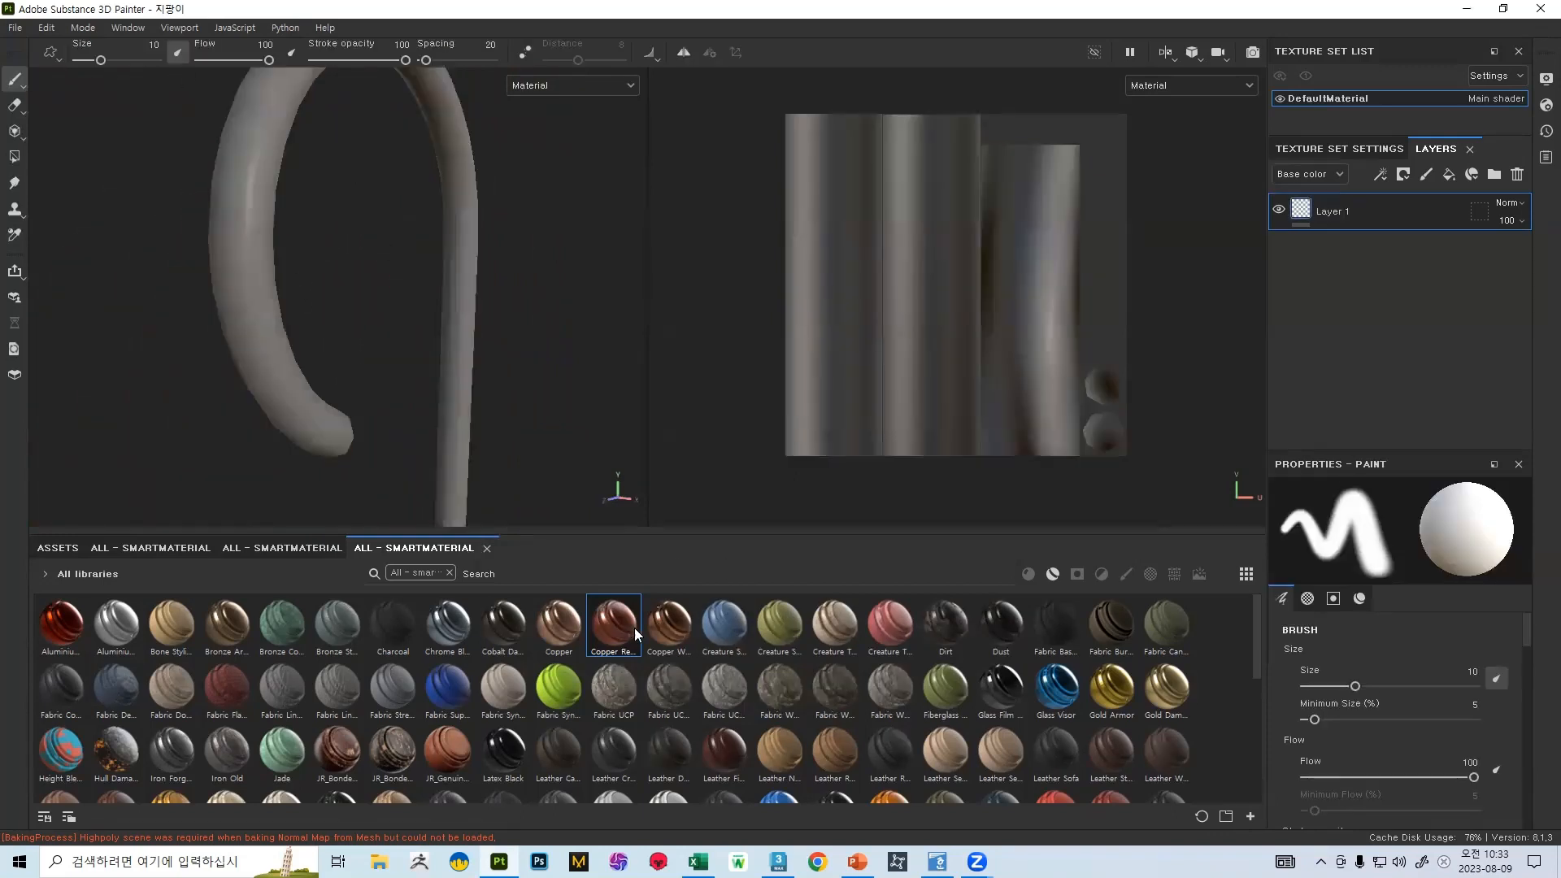
# - Try the Copper Worn smart material above Layer 1, inspect it on the handle and delete it
pyautogui.moveTo(662, 627); pyautogui.dragTo(1322, 209)
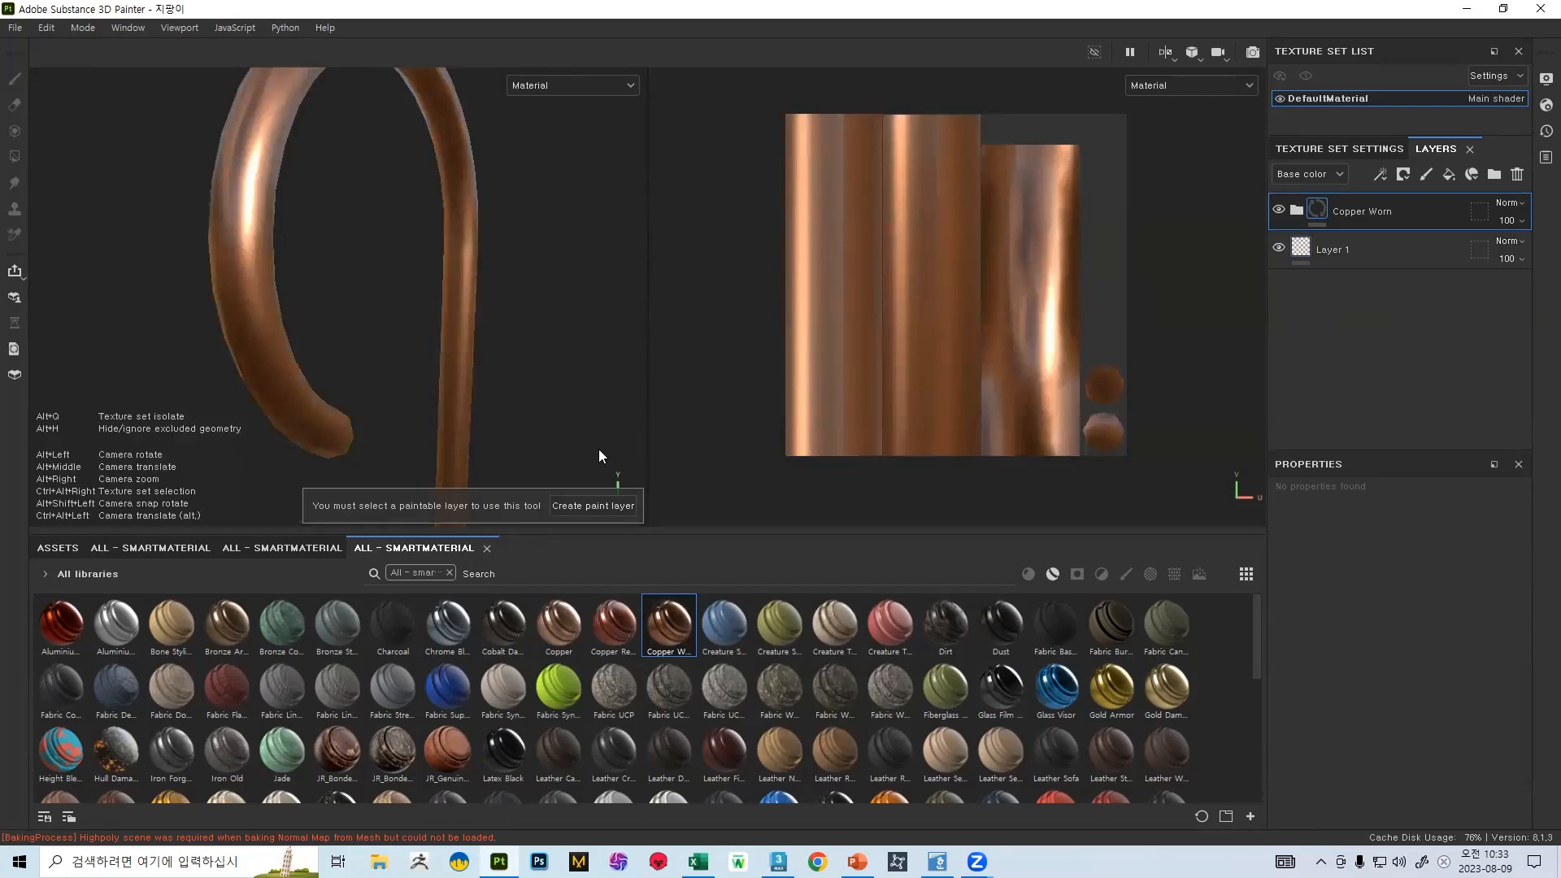
pyautogui.keyDown('alt'); pyautogui.moveTo(602, 453); pyautogui.dragTo(407, 293); pyautogui.keyUp('alt')
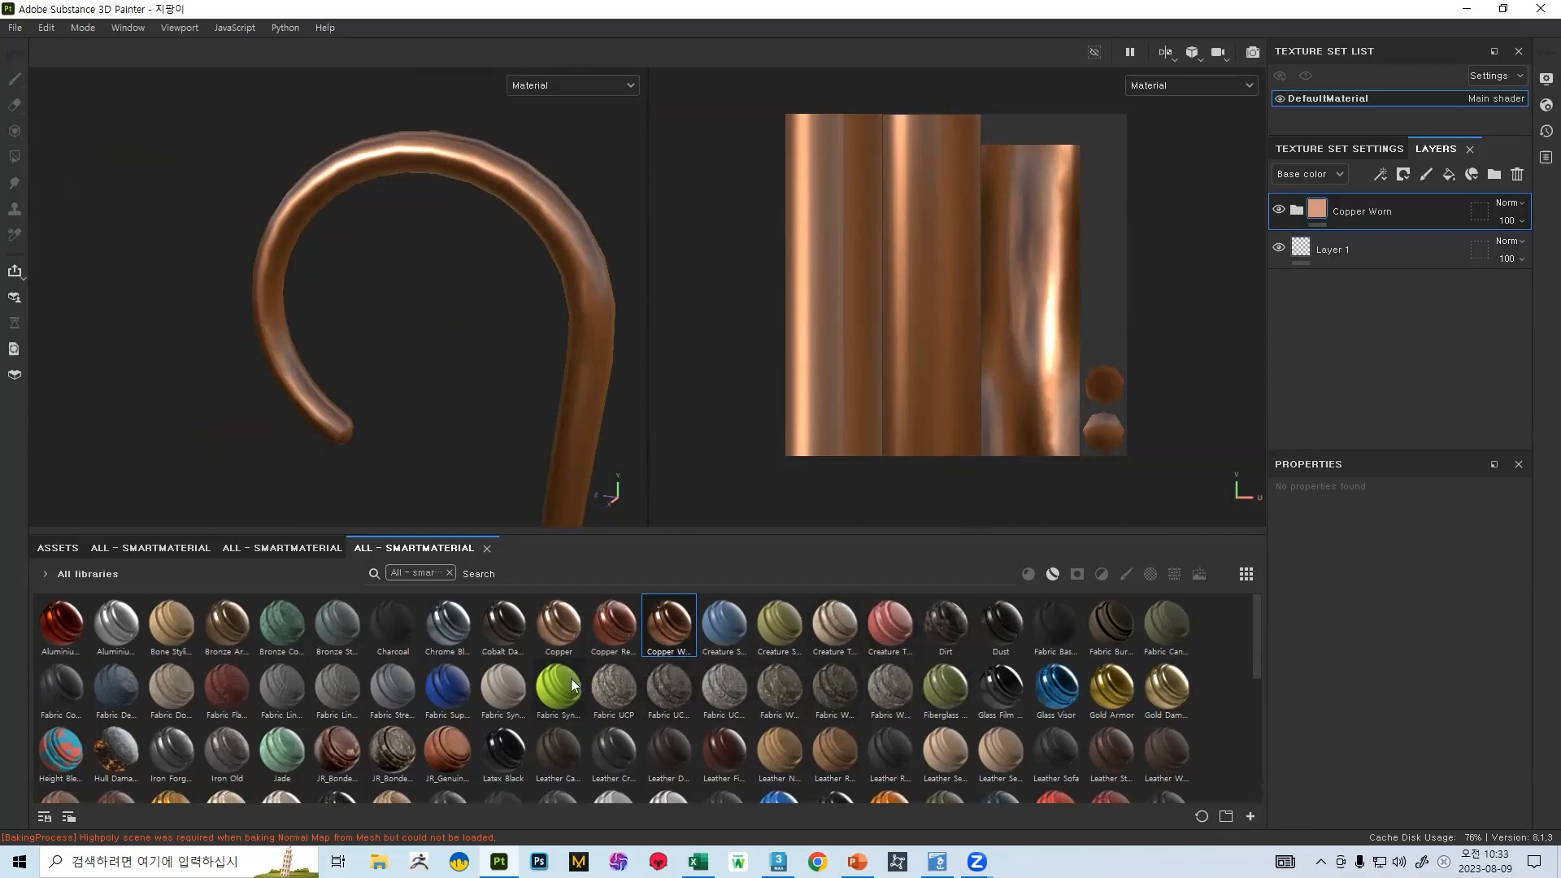
pyautogui.scroll(-5, 568, 640)
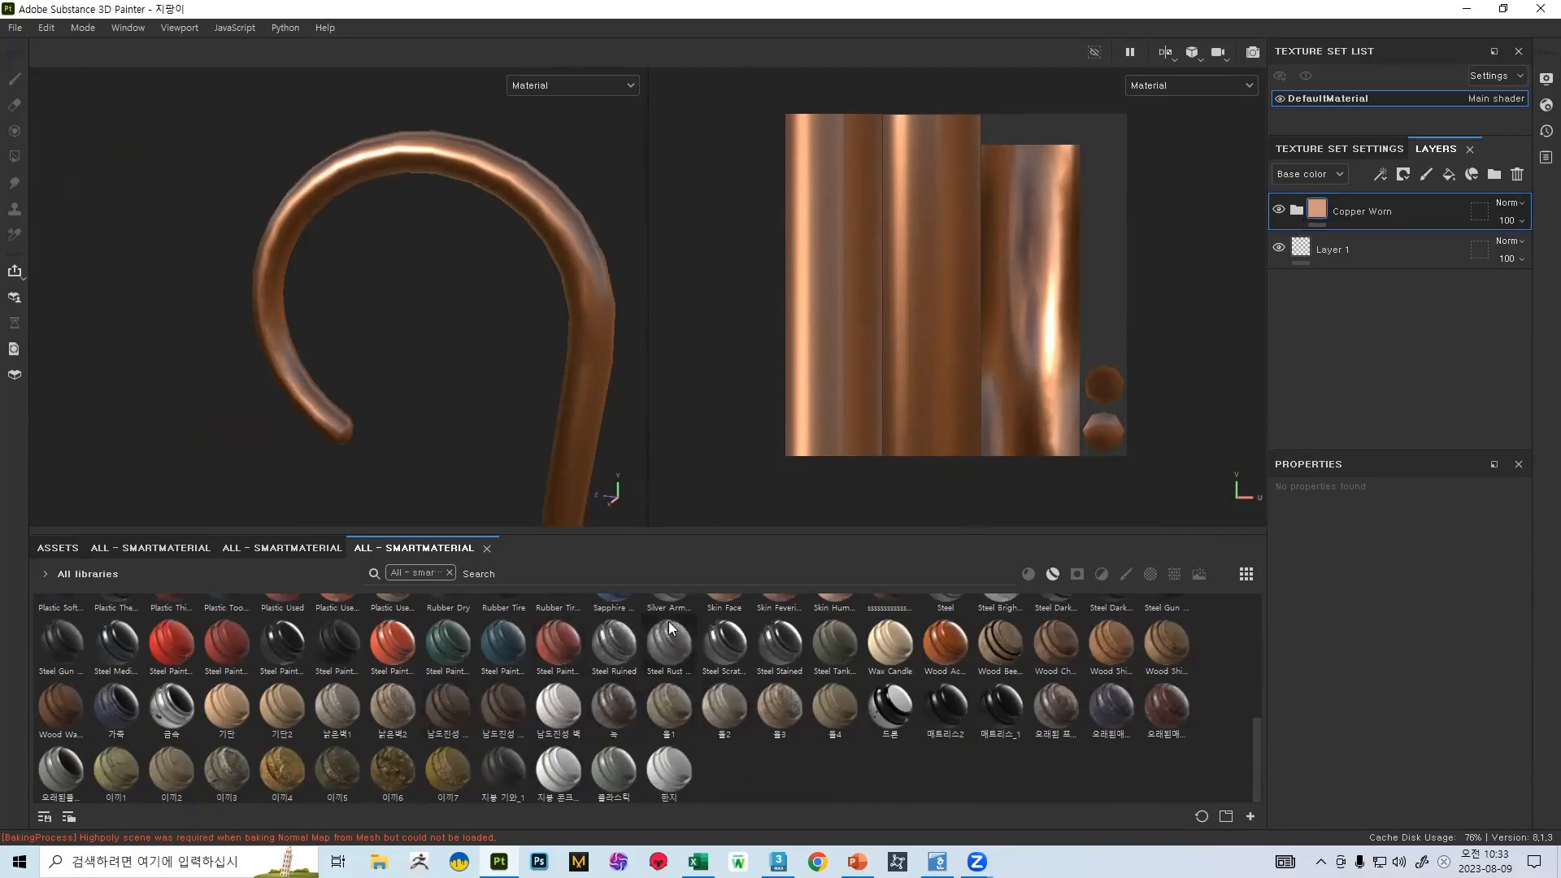
pyautogui.moveTo(670, 627)
pyautogui.click(1517, 176)
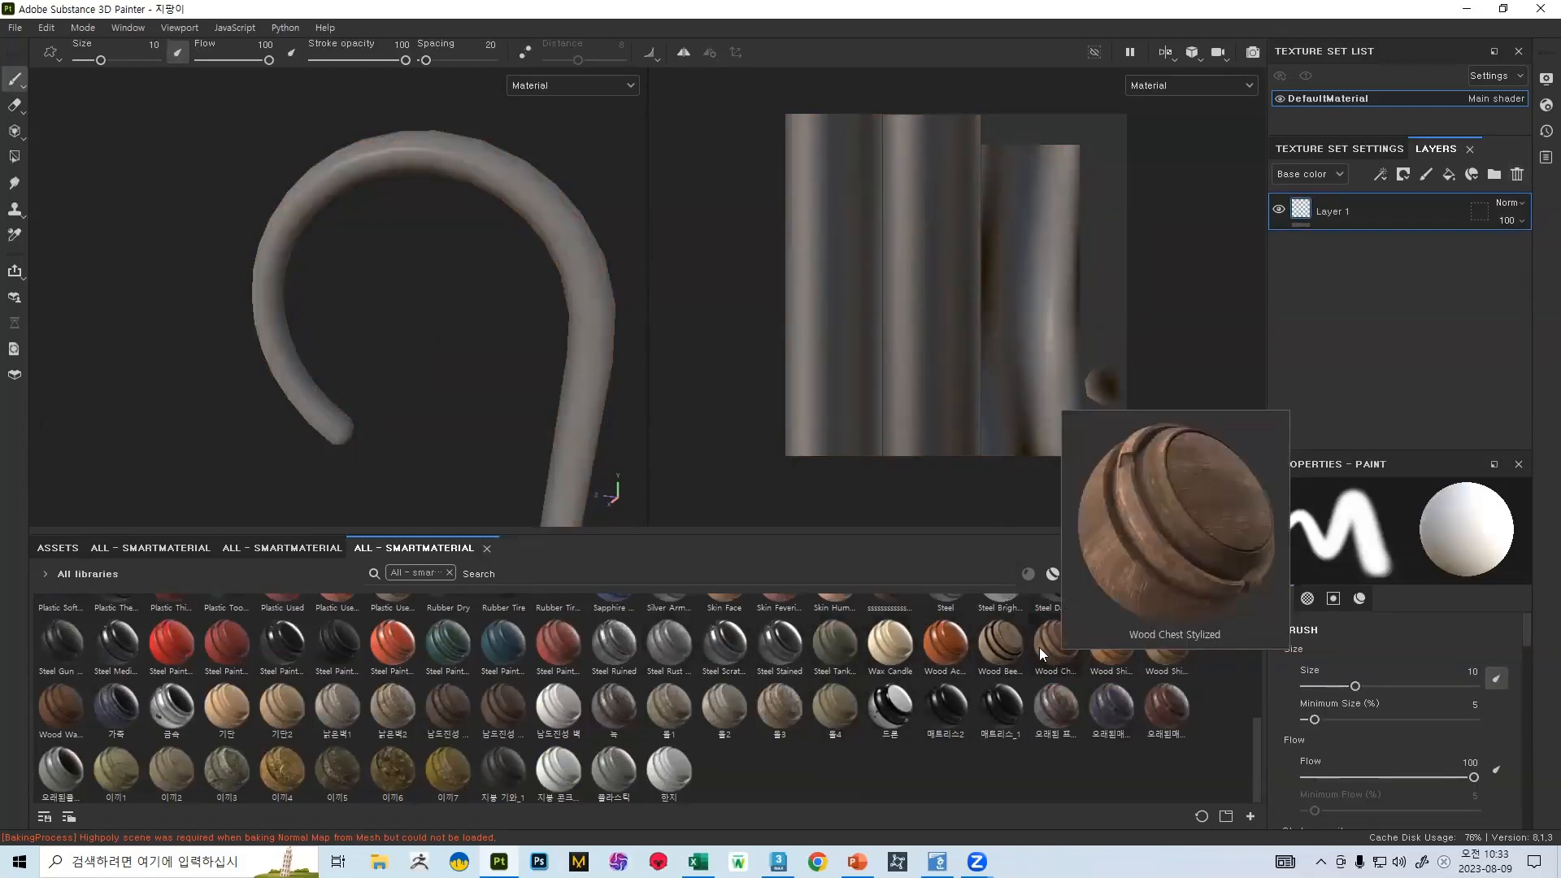
# - Try the Wood Chest Stylized smart material above Layer 1, inspect it on the cane and delete it
pyautogui.moveTo(1059, 656); pyautogui.dragTo(1342, 207)
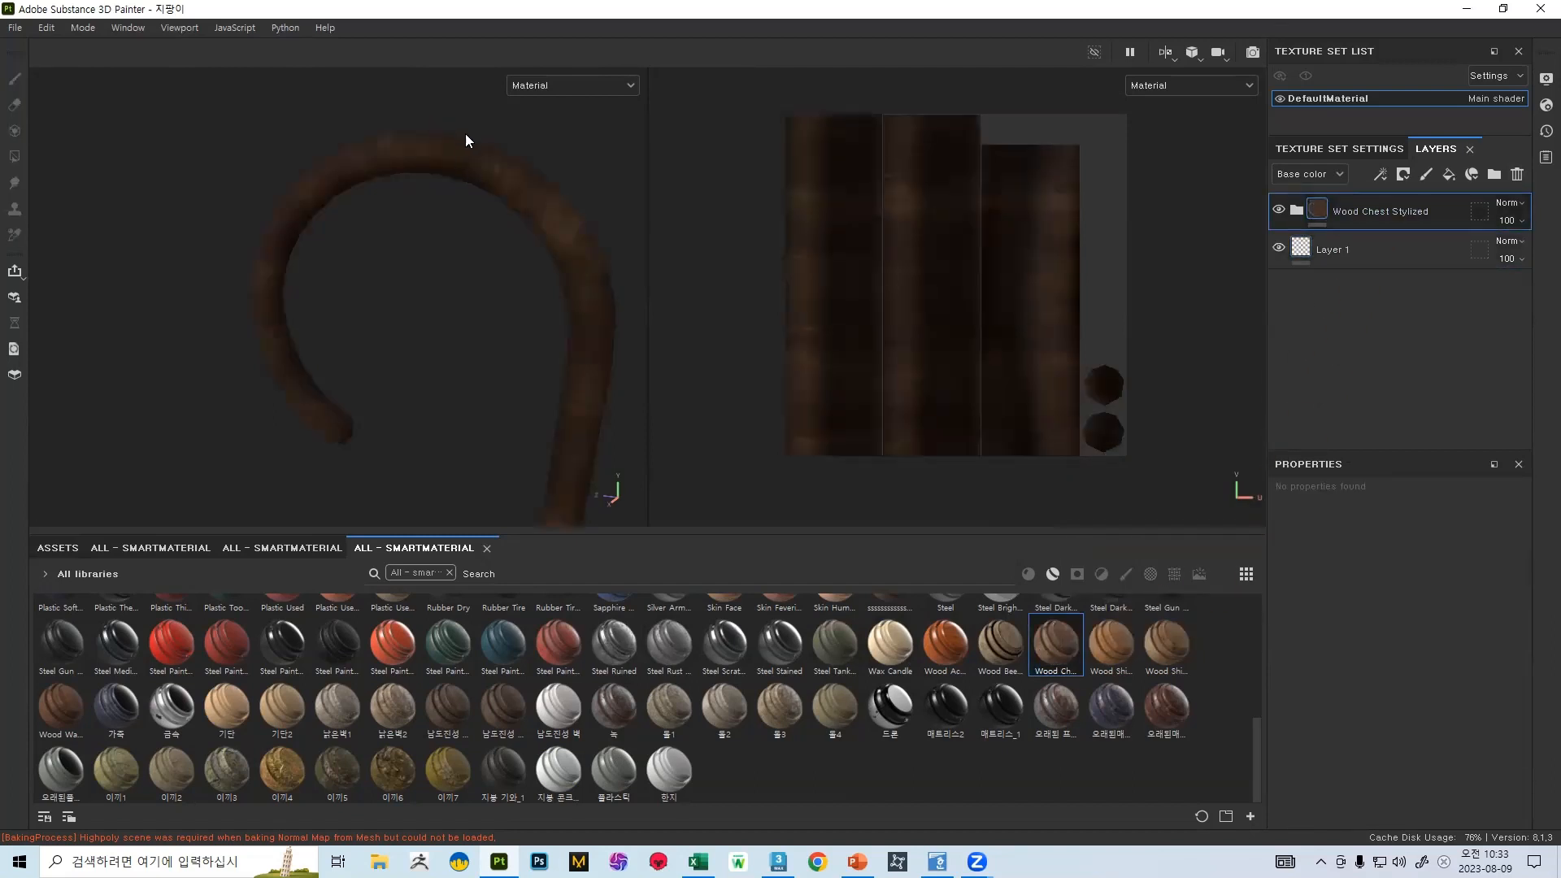
pyautogui.keyDown('alt'); pyautogui.moveTo(244, 289); pyautogui.dragTo(381, 286); pyautogui.keyUp('alt')
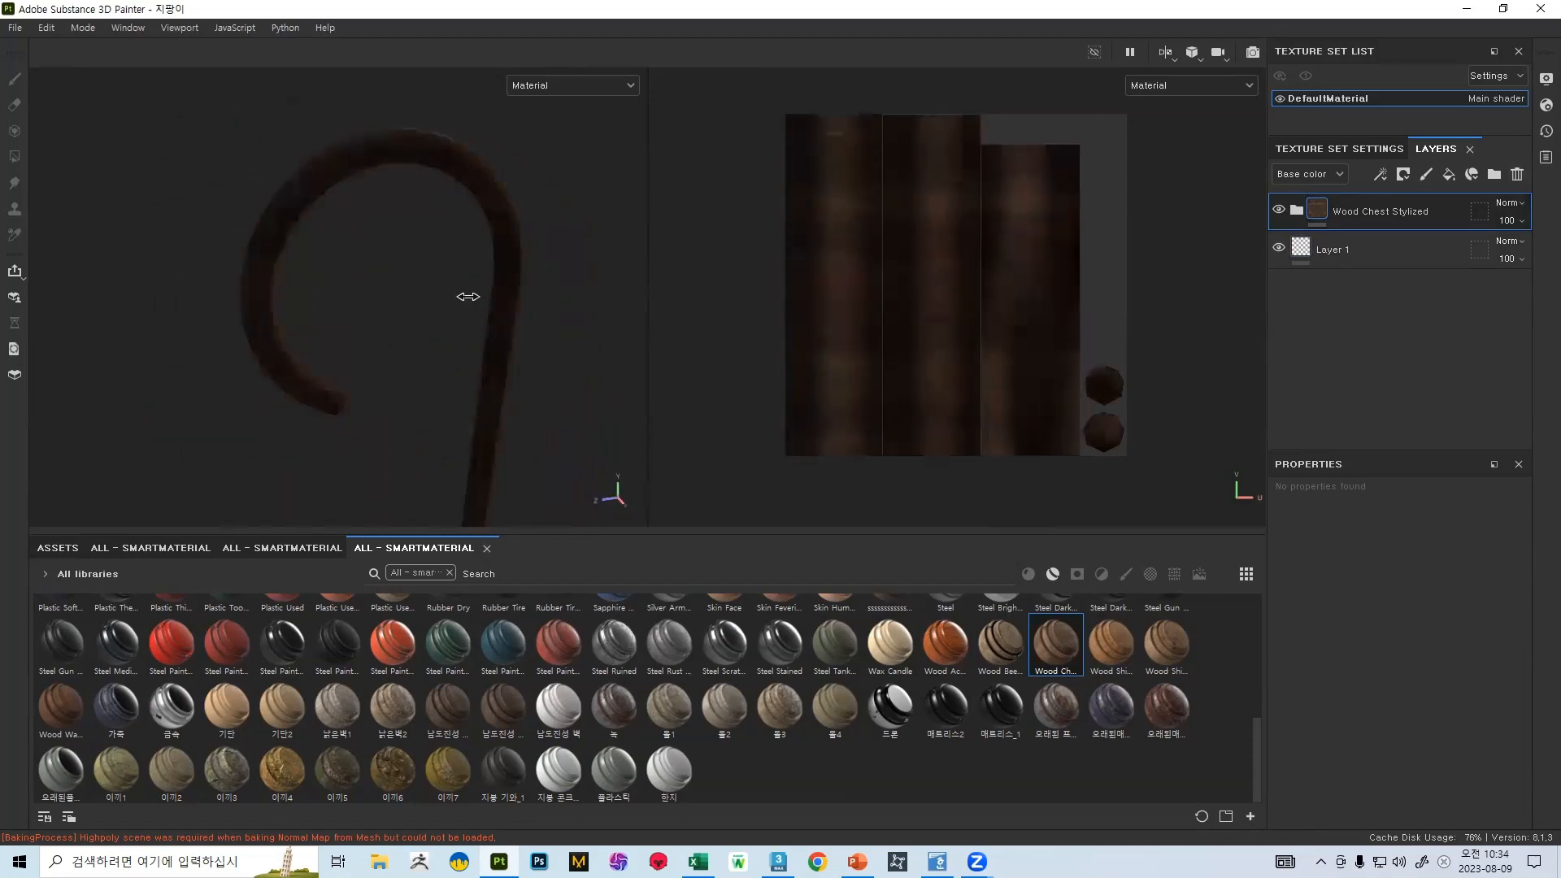
pyautogui.keyDown('alt'); pyautogui.moveTo(591, 461); pyautogui.dragTo(312, 205); pyautogui.keyUp('alt')
pyautogui.click(1351, 226)
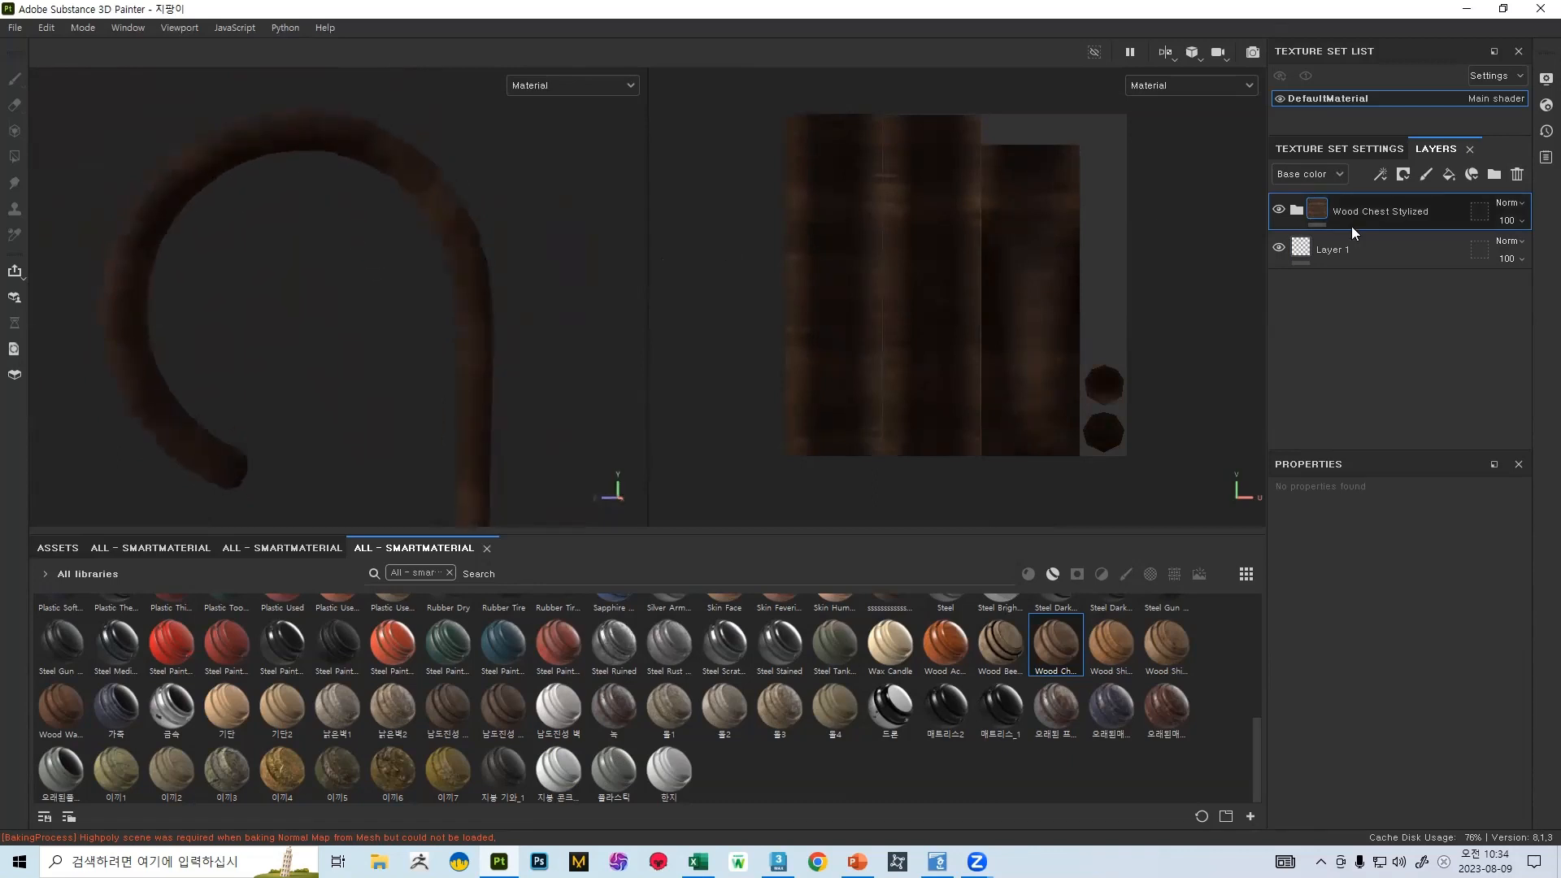
pyautogui.press('Delete')
# - Try the Wood Ship Hull Nordic smart material above Layer 1 and undo adding it
pyautogui.moveTo(1111, 643); pyautogui.dragTo(1340, 203)
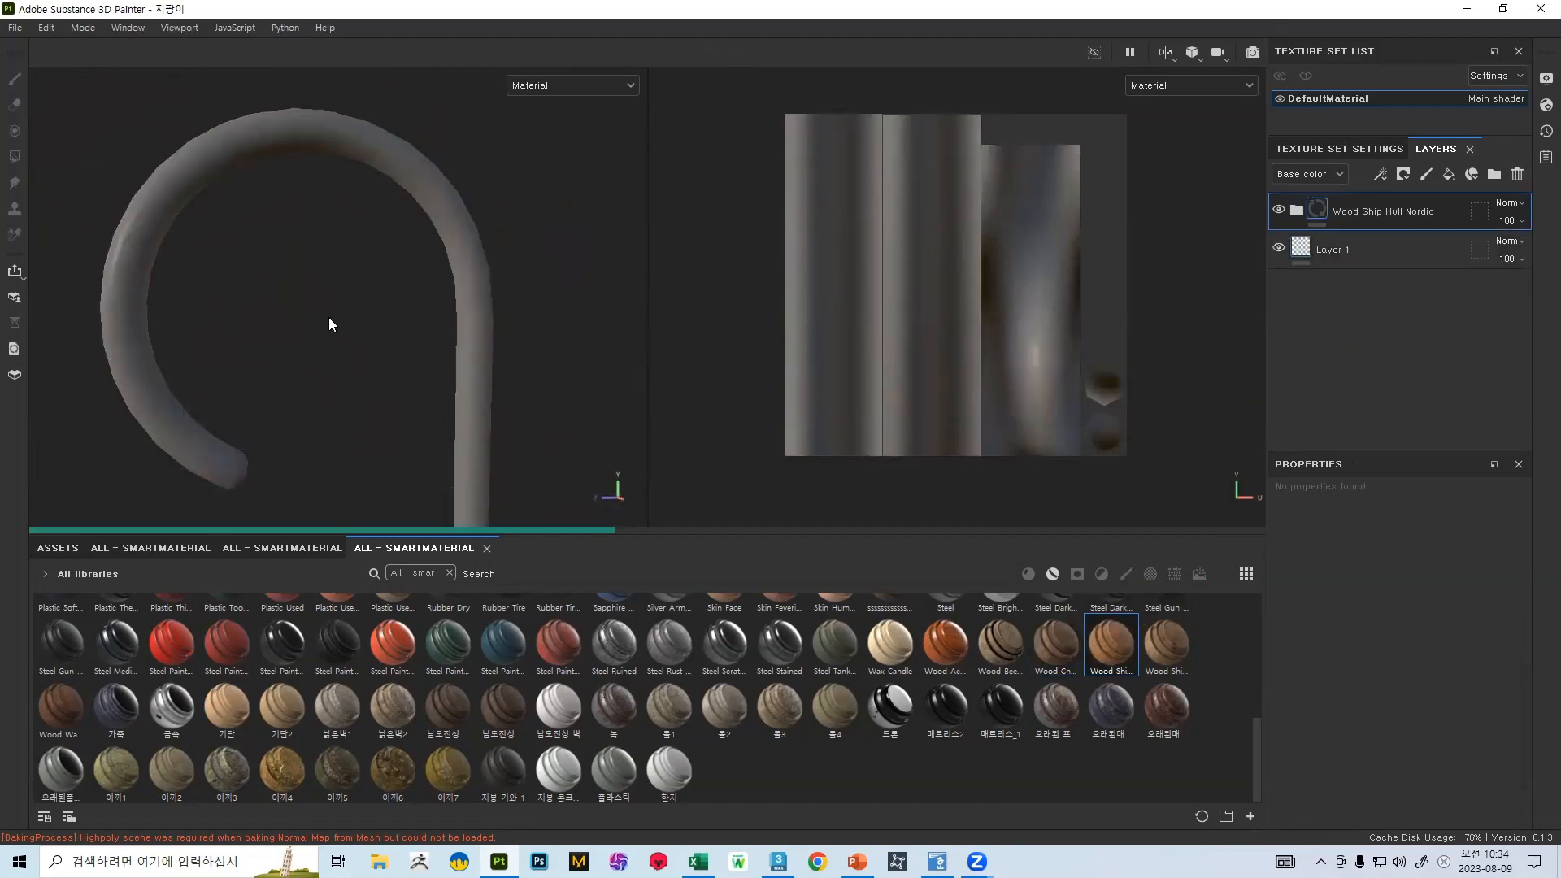
pyautogui.moveTo(338, 293)
pyautogui.keyDown('alt'); pyautogui.mouseDown()
pyautogui.moveTo(435, 341)
pyautogui.moveTo(516, 339)
pyautogui.moveTo(300, 340)
pyautogui.moveTo(423, 374)
pyautogui.mouseUp(); pyautogui.keyUp('alt')
pyautogui.hotkey('ctrl', 'z')
# - Rebake the selected mesh maps with Max Frontal Distance set to 1 and Max Rear Distance set to 0.01
pyautogui.click(1339, 149)
pyautogui.scroll(-5, 1435, 358)
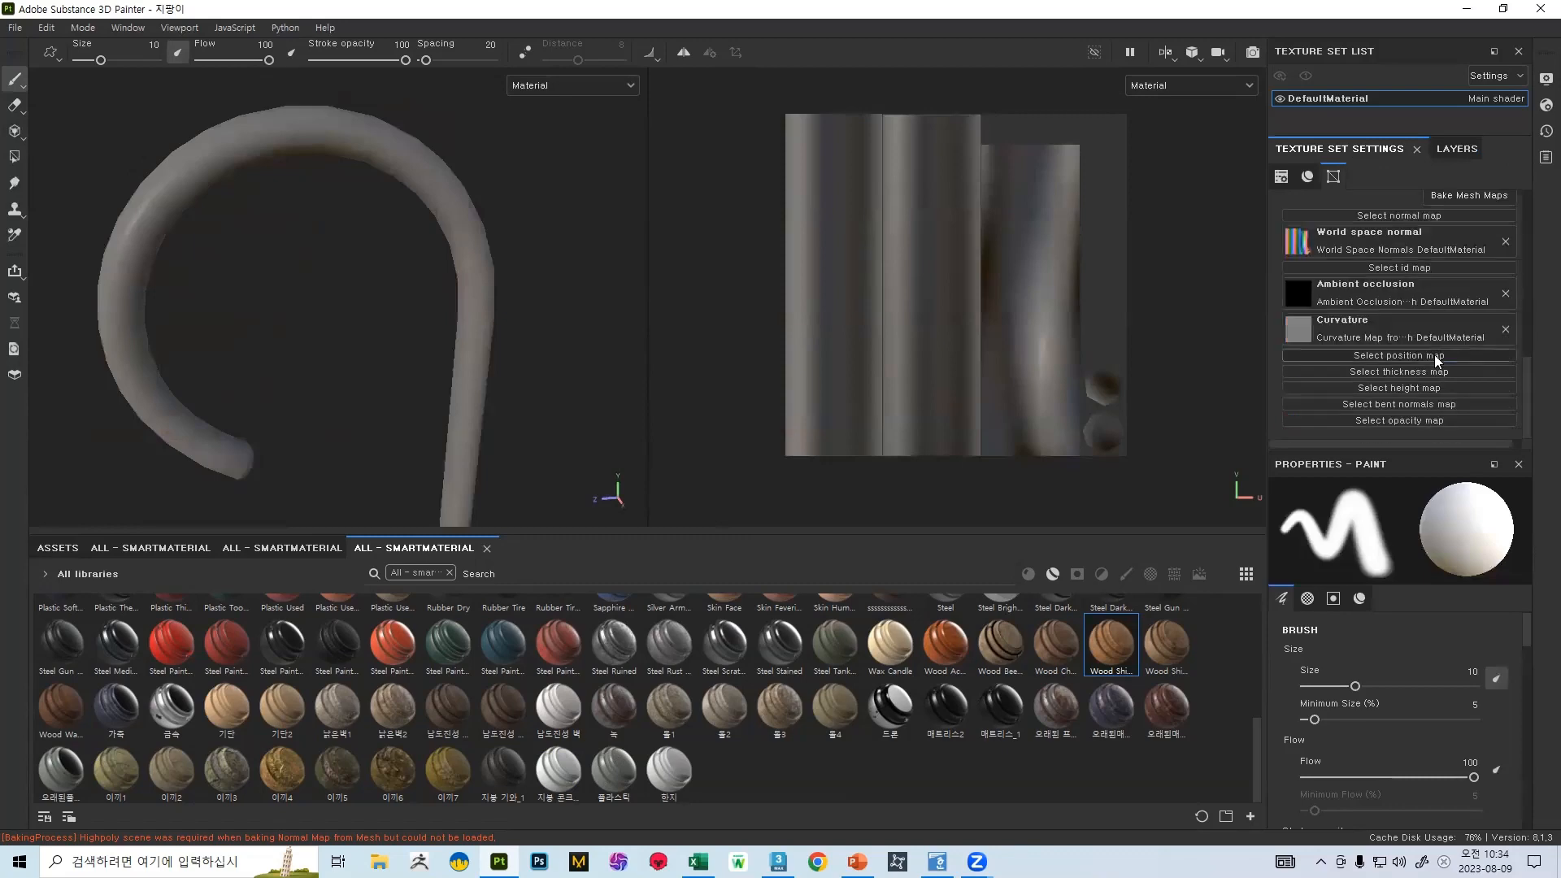
pyautogui.click(1469, 195)
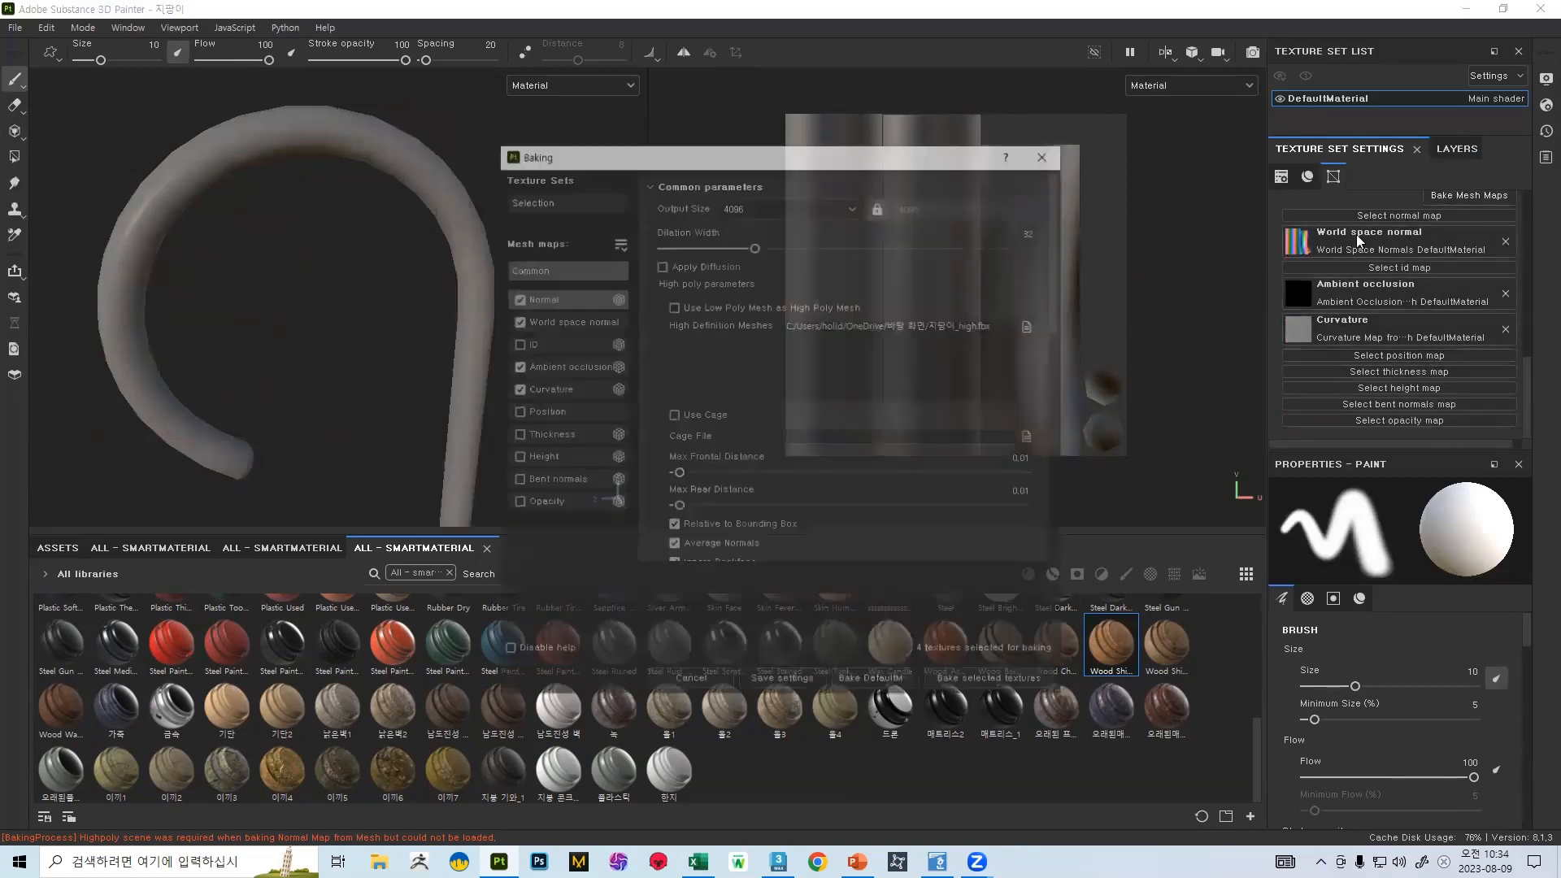
pyautogui.scroll(-3, 781, 341)
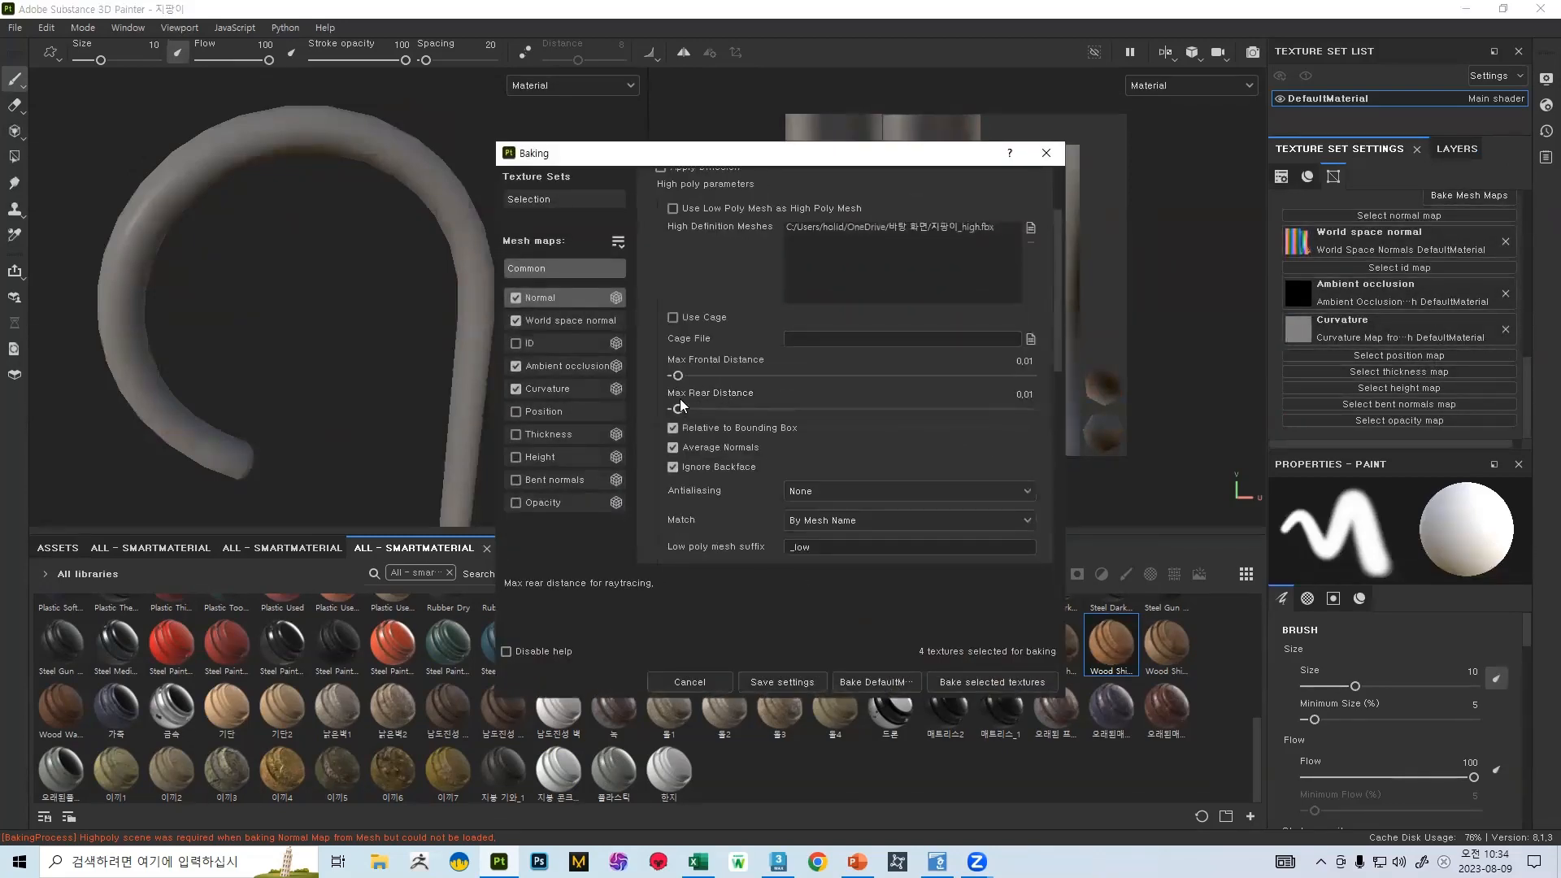
pyautogui.moveTo(678, 405); pyautogui.dragTo(1080, 394)
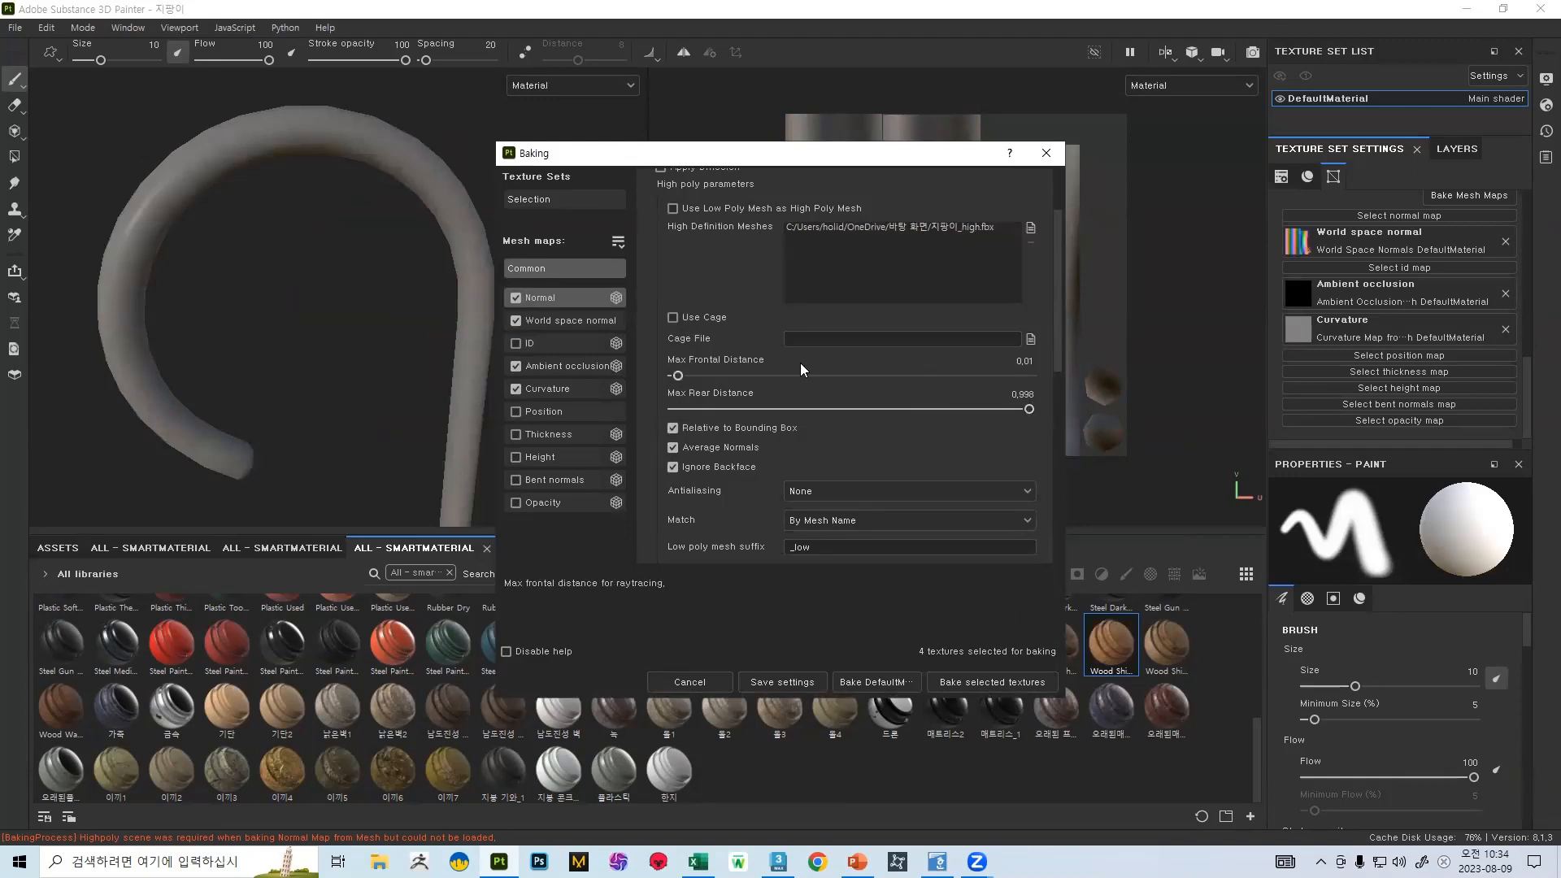
pyautogui.click(1031, 395)
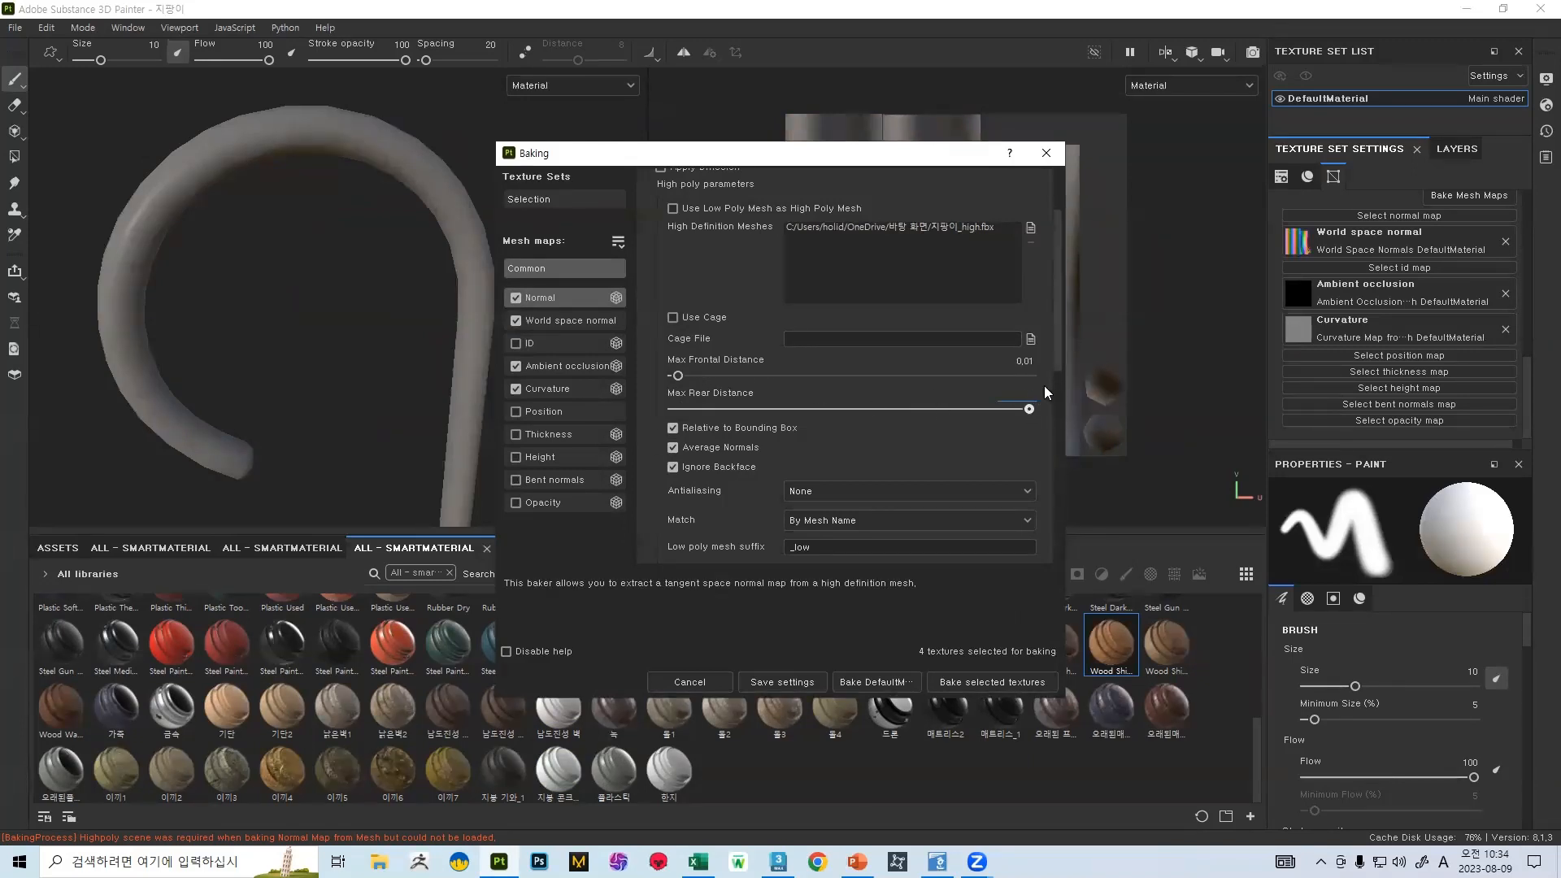
pyautogui.write('0,01')
pyautogui.moveTo(679, 377); pyautogui.dragTo(1030, 376)
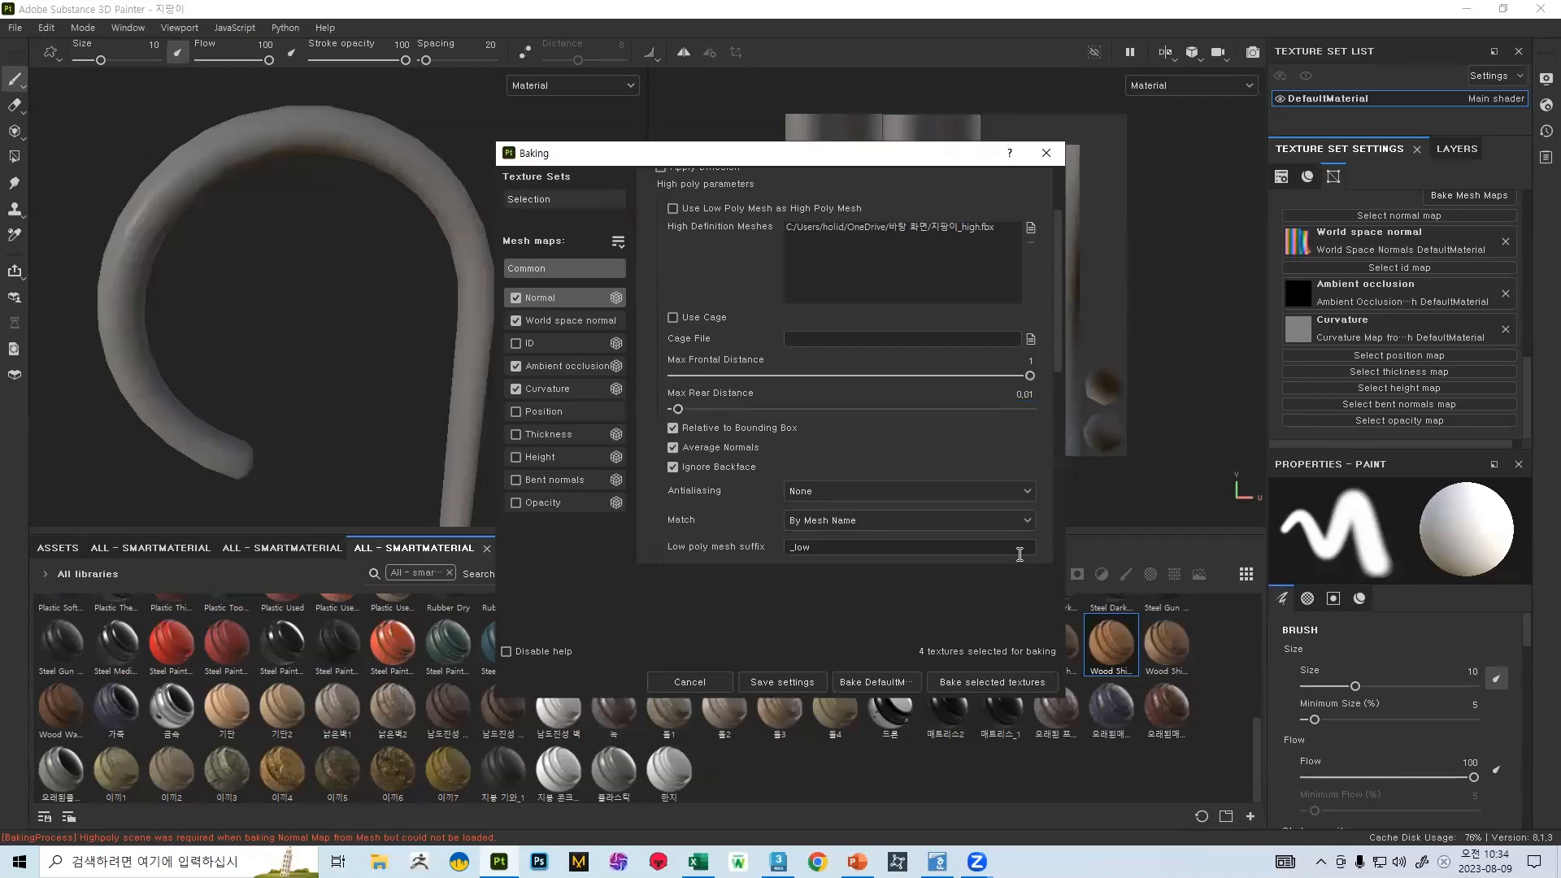
pyautogui.click(975, 674)
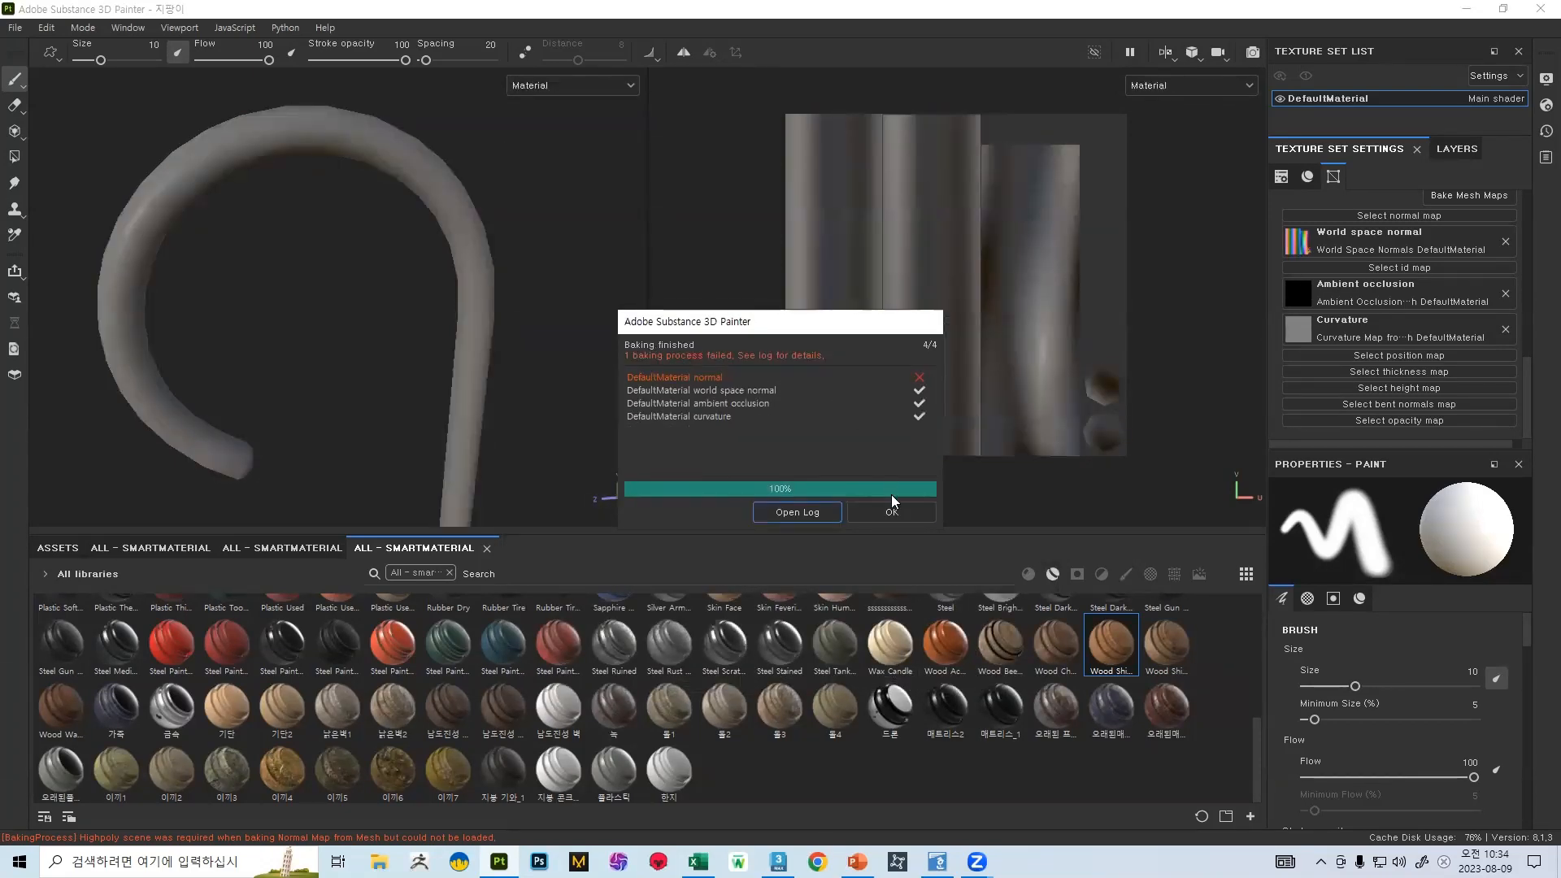
pyautogui.click(874, 512)
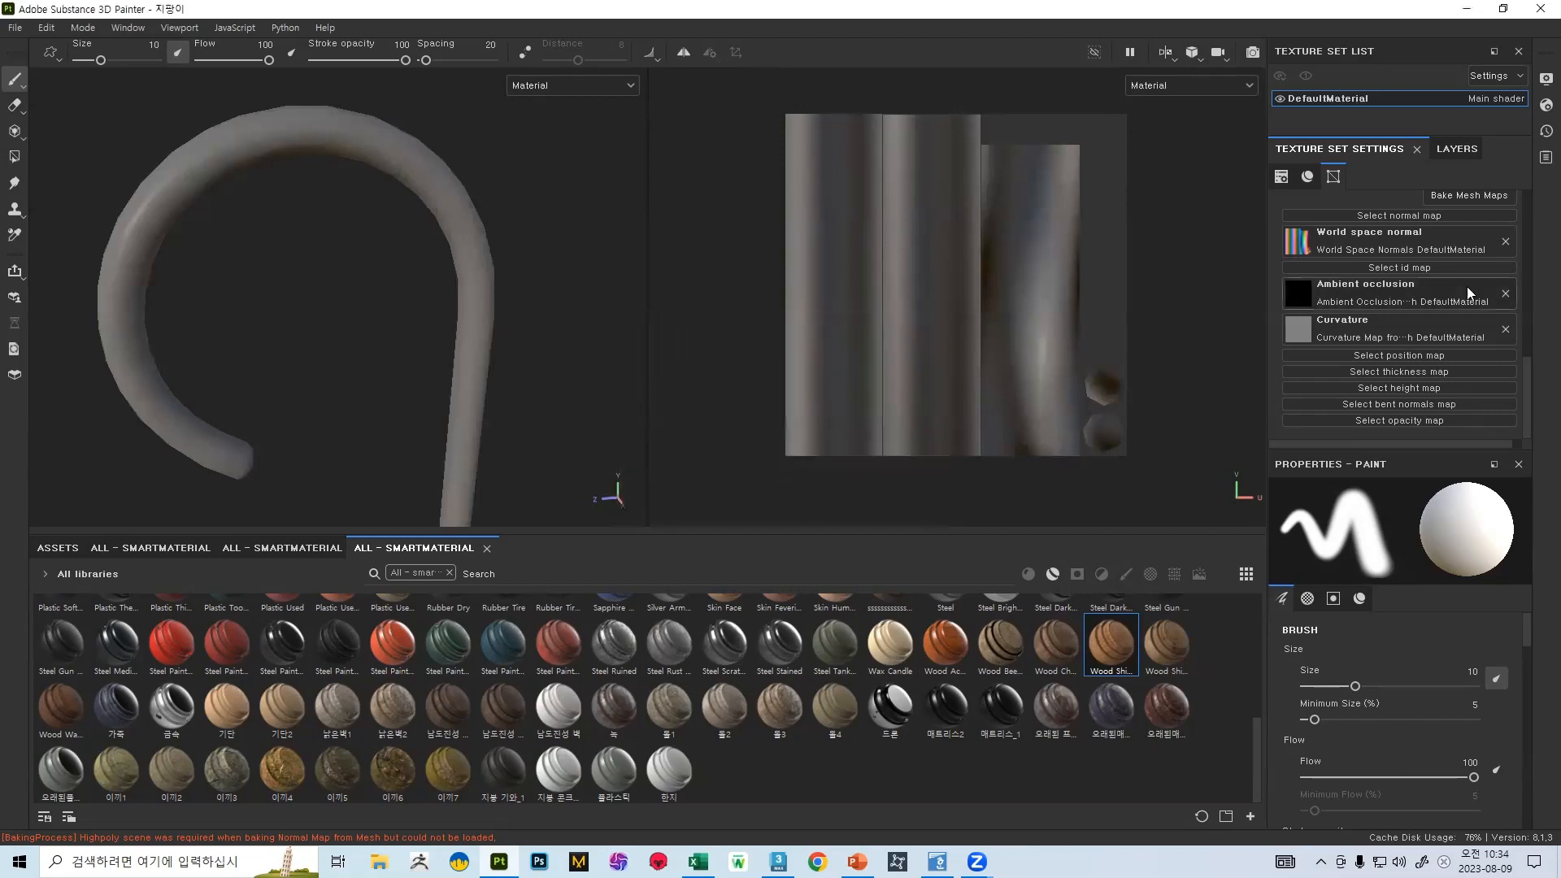
# - Set the baking Match option to Always, bake the selected mesh maps again and close the report
pyautogui.click(1469, 196)
pyautogui.scroll(-5, 806, 472)
pyautogui.click(888, 422)
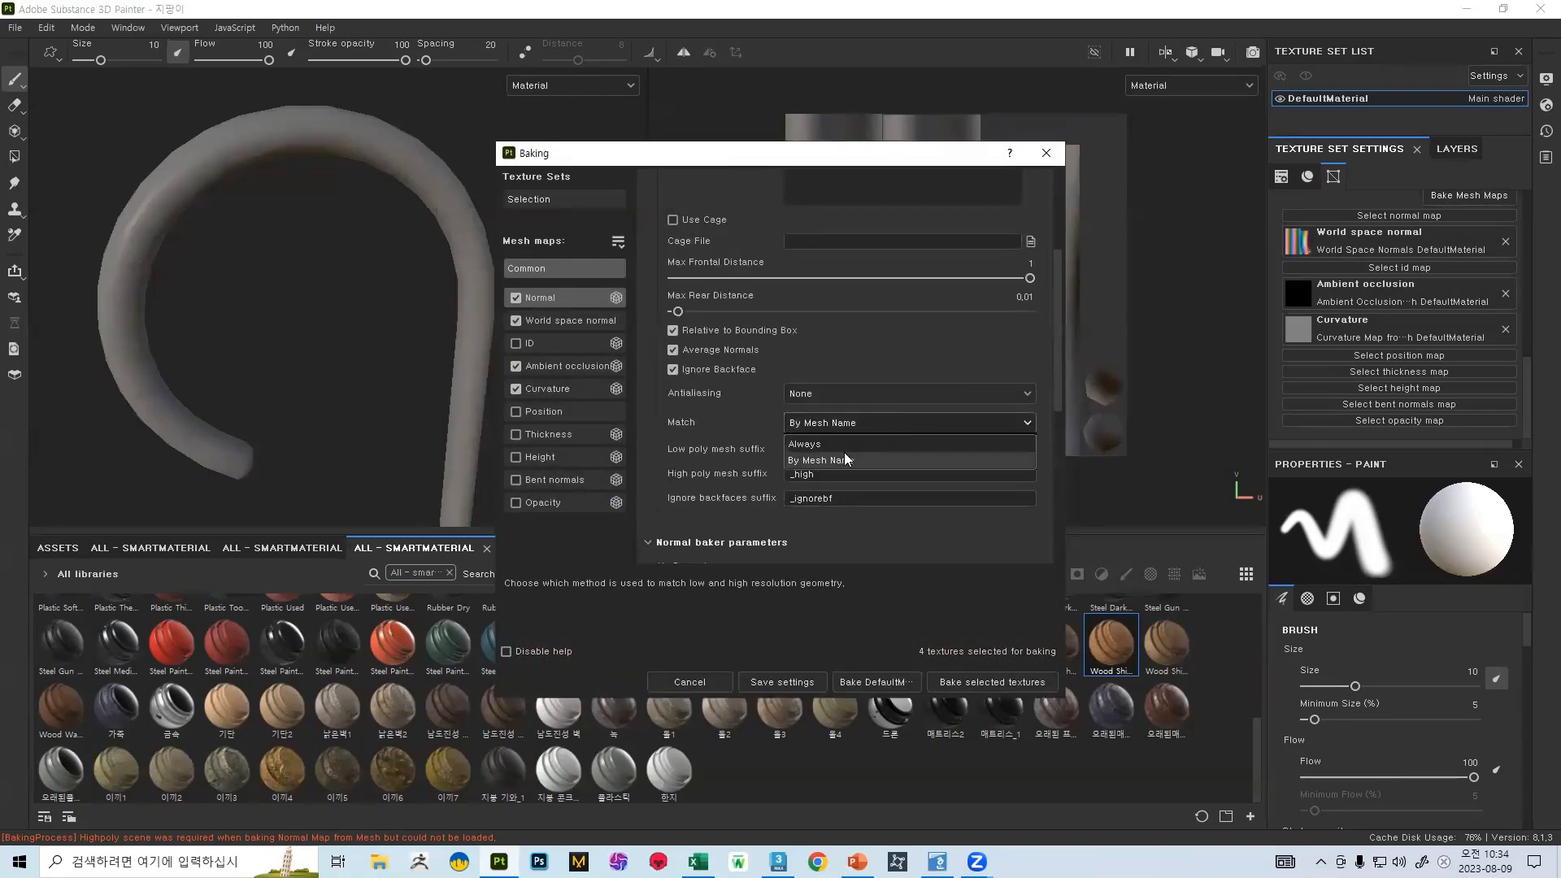
pyautogui.click(846, 459)
pyautogui.scroll(3, 938, 419)
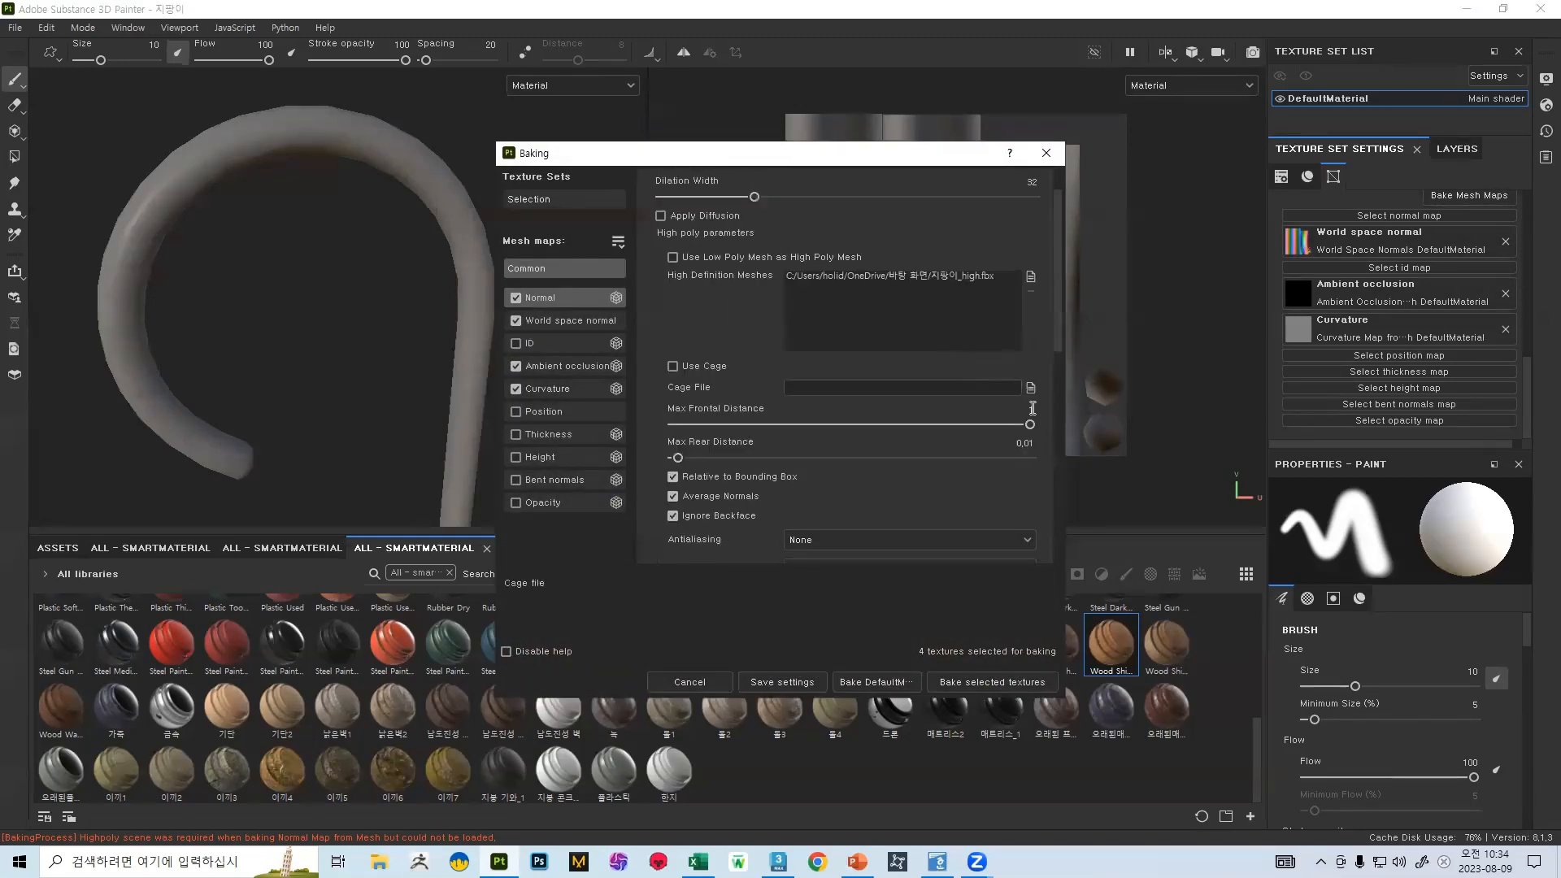
pyautogui.click(990, 683)
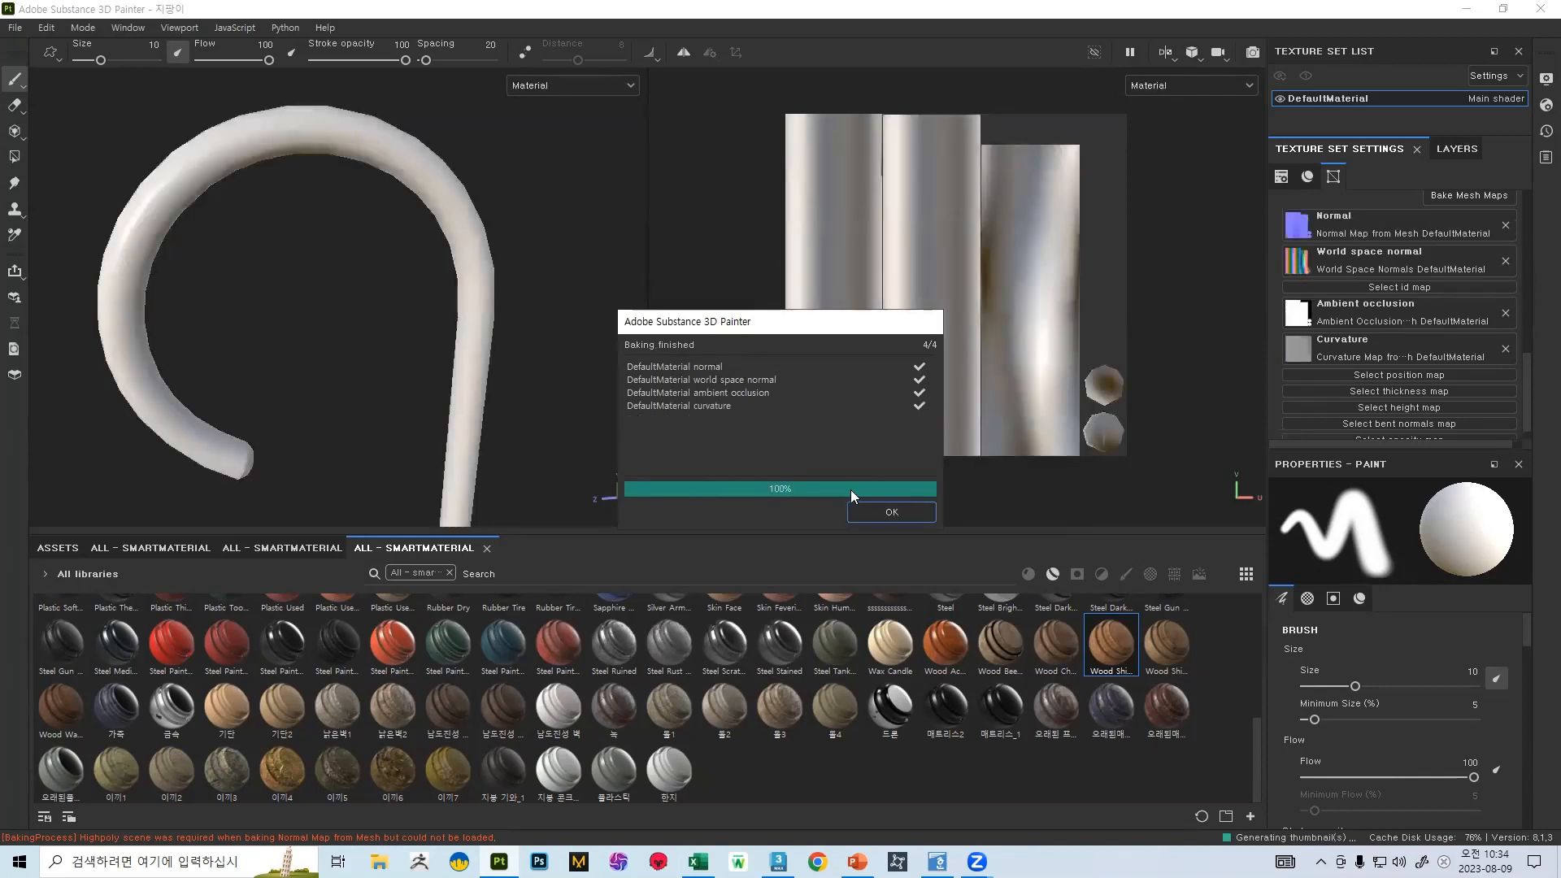
pyautogui.click(864, 513)
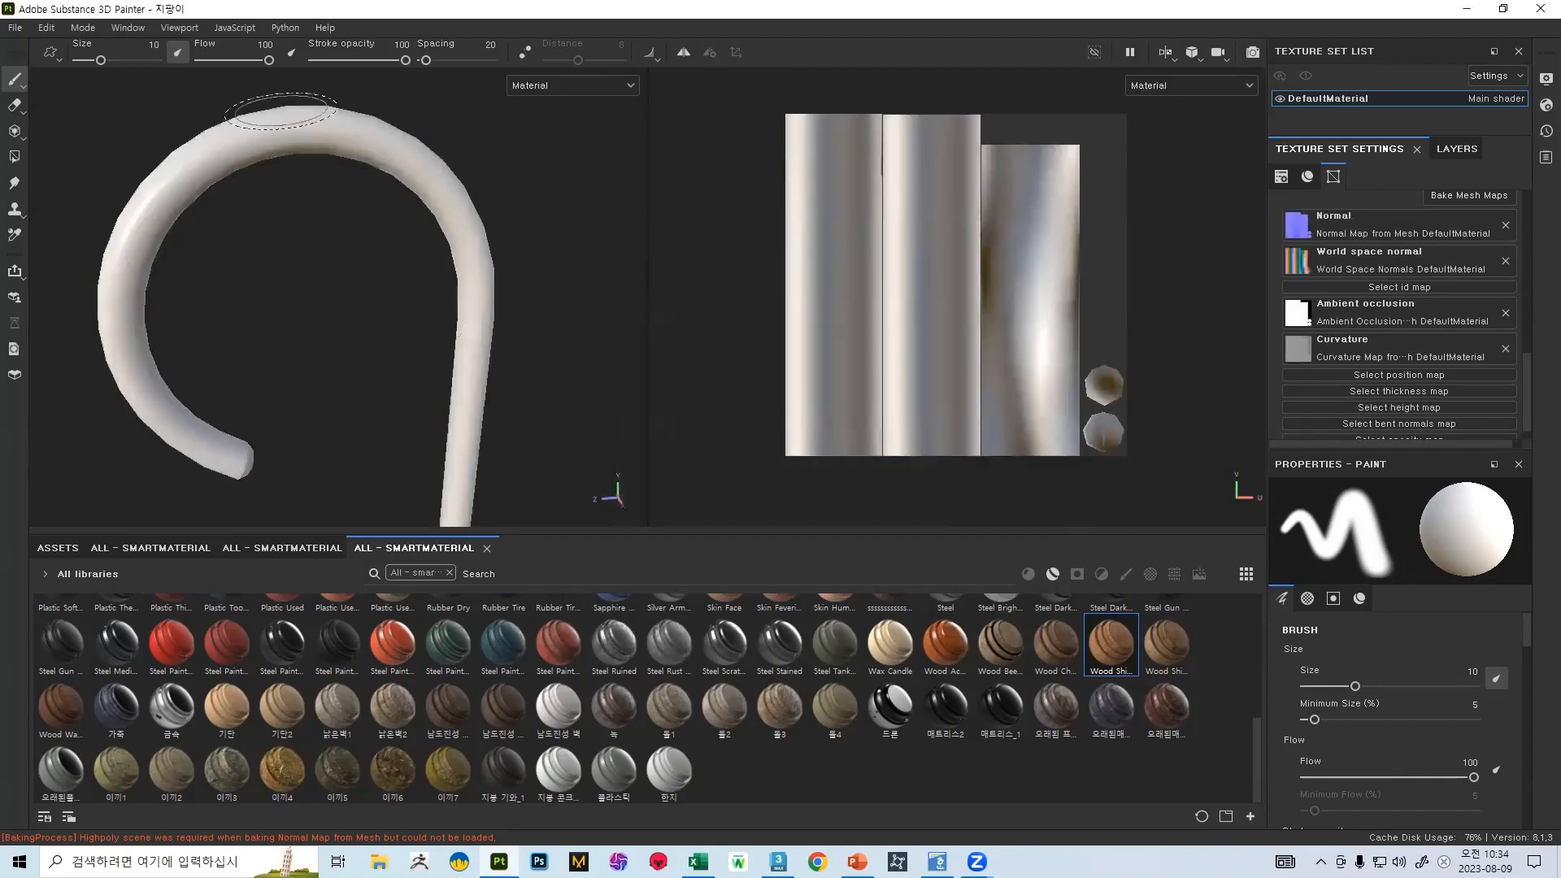
# - Add the Wood Ship Hull Nordic smart material above Layer 1 and check it close up on the handle
pyautogui.click(1458, 150)
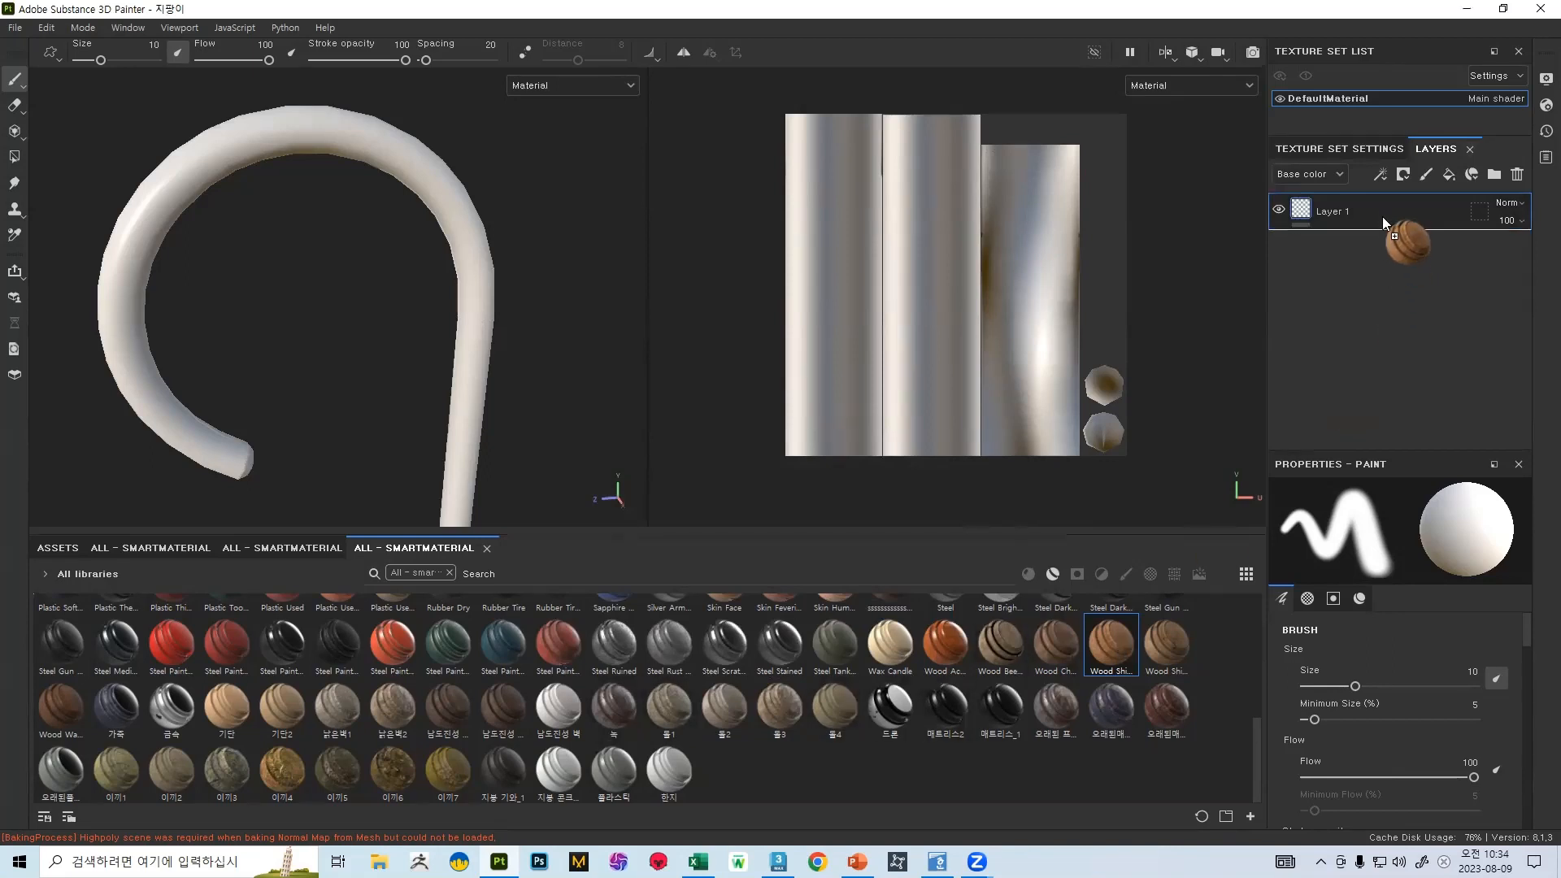
pyautogui.moveTo(1382, 217); pyautogui.dragTo(1382, 210)
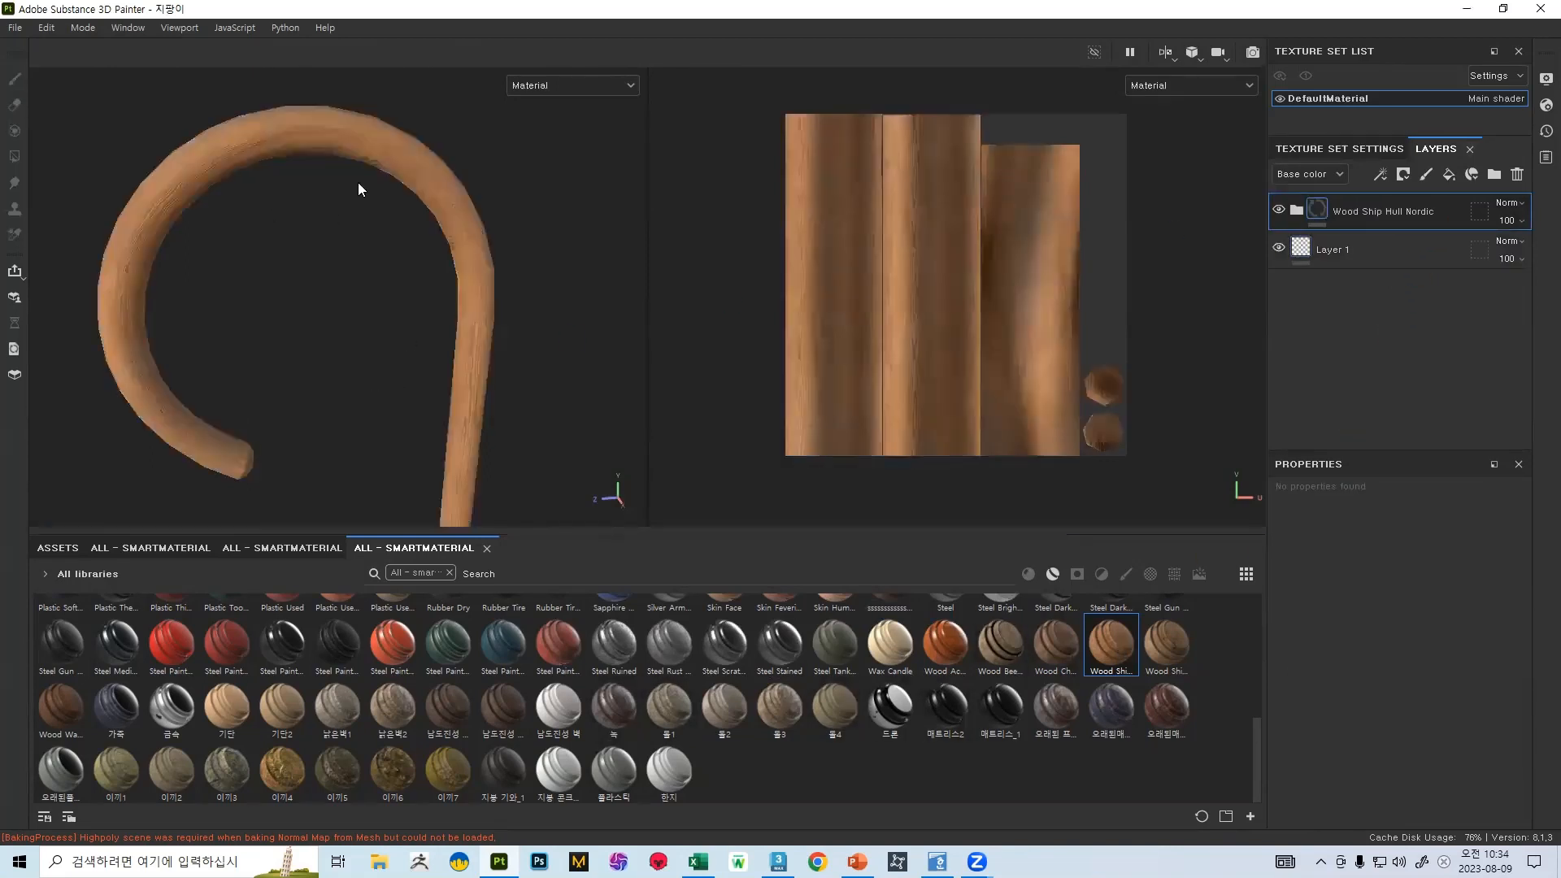
pyautogui.keyDown('alt'); pyautogui.moveTo(327, 244); pyautogui.dragTo(446, 317); pyautogui.keyUp('alt')
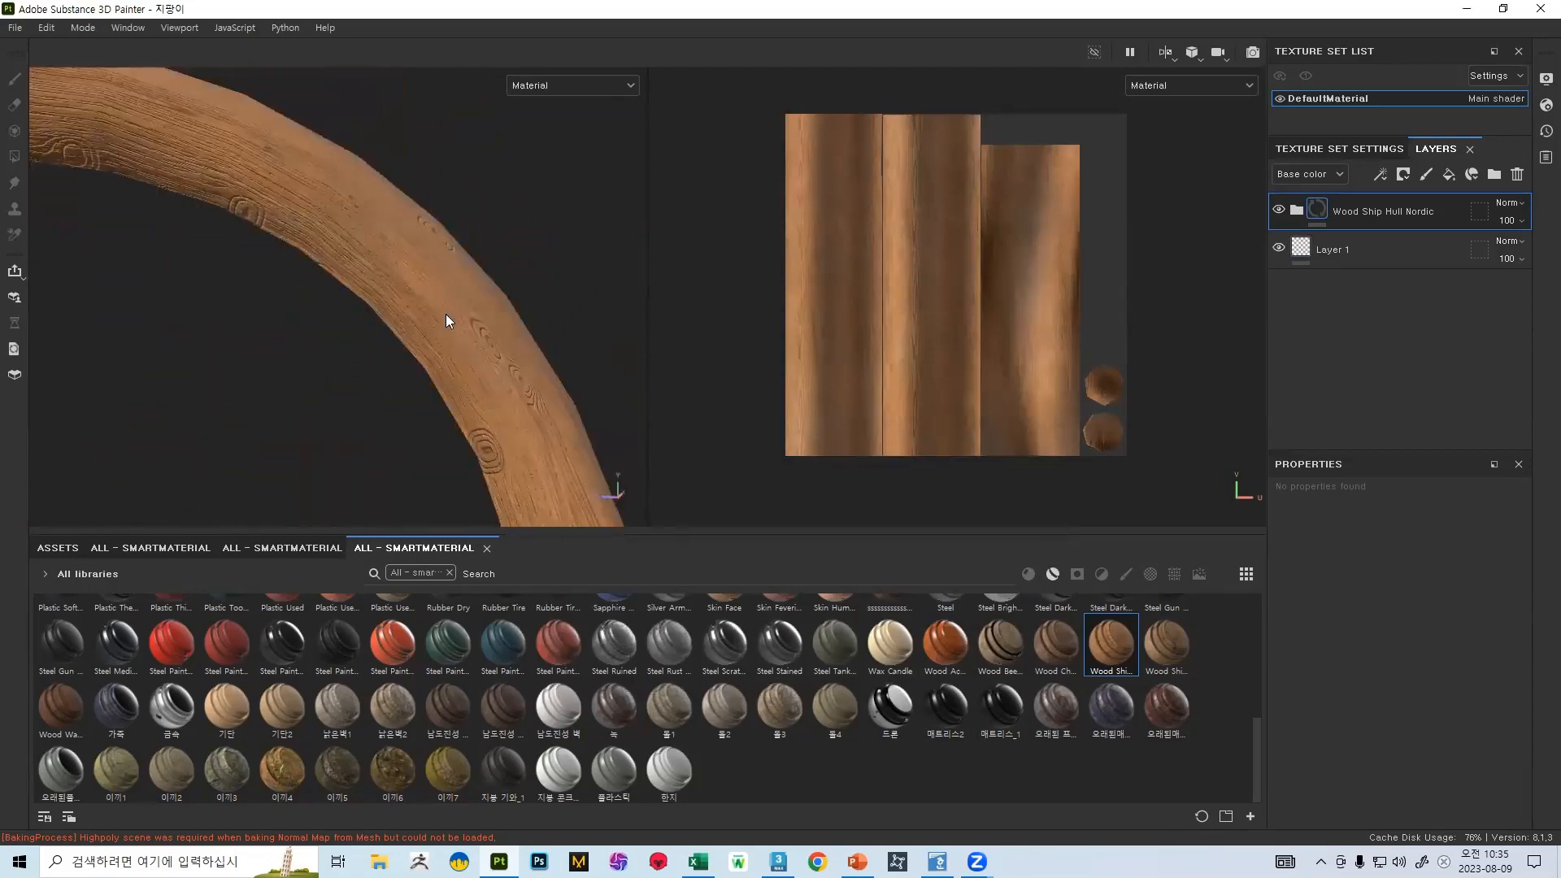
# - Review the baking settings, including the Match options and the high definition mesh, and close the baking window
pyautogui.click(1389, 152)
pyautogui.click(1468, 196)
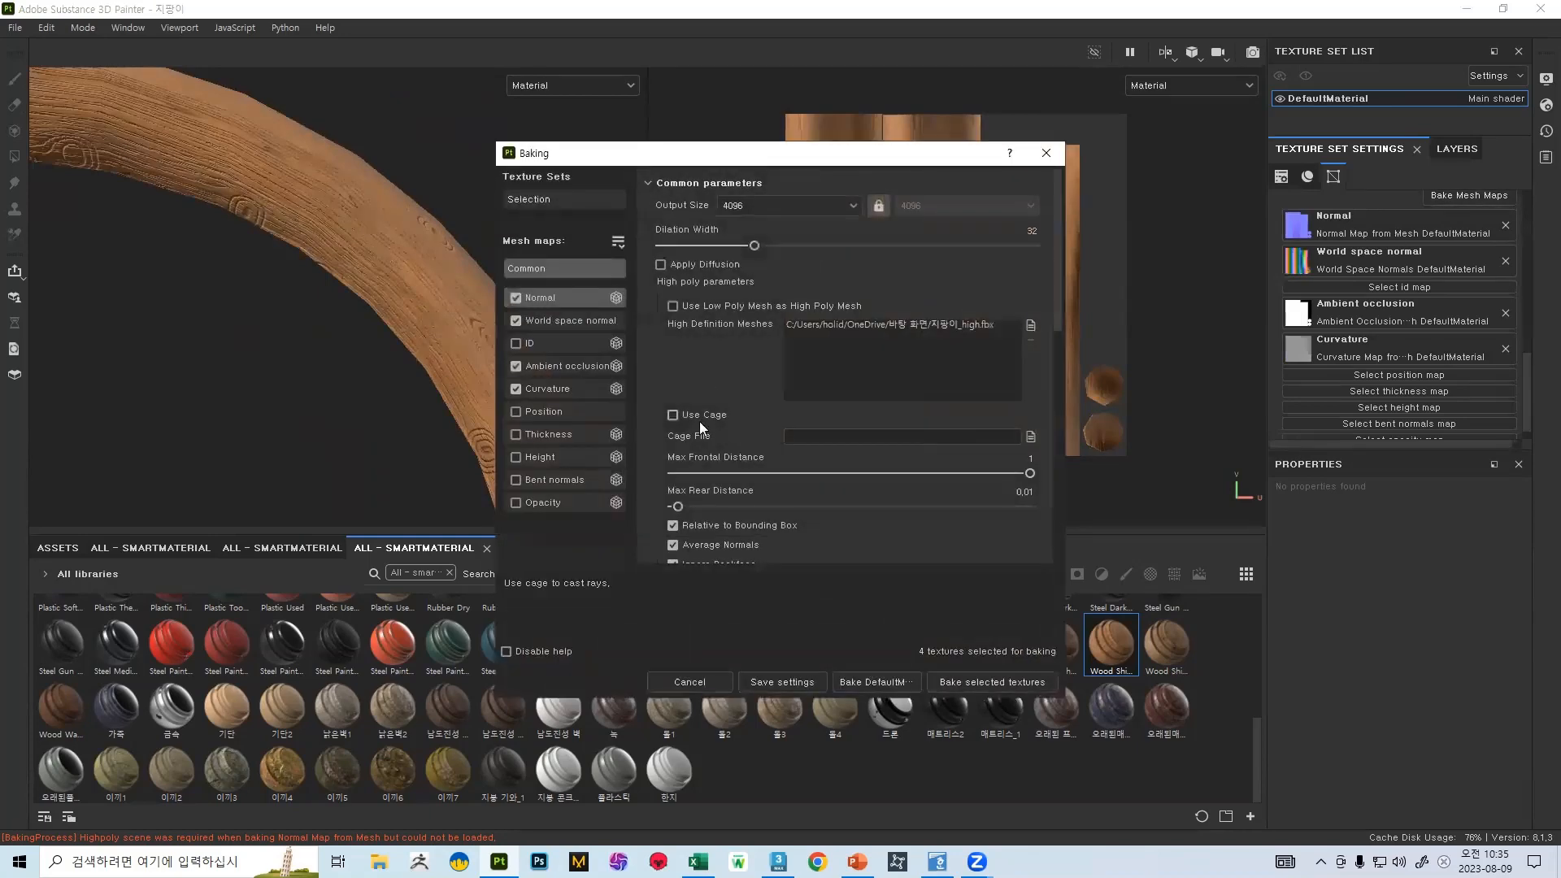
pyautogui.scroll(-6, 883, 431)
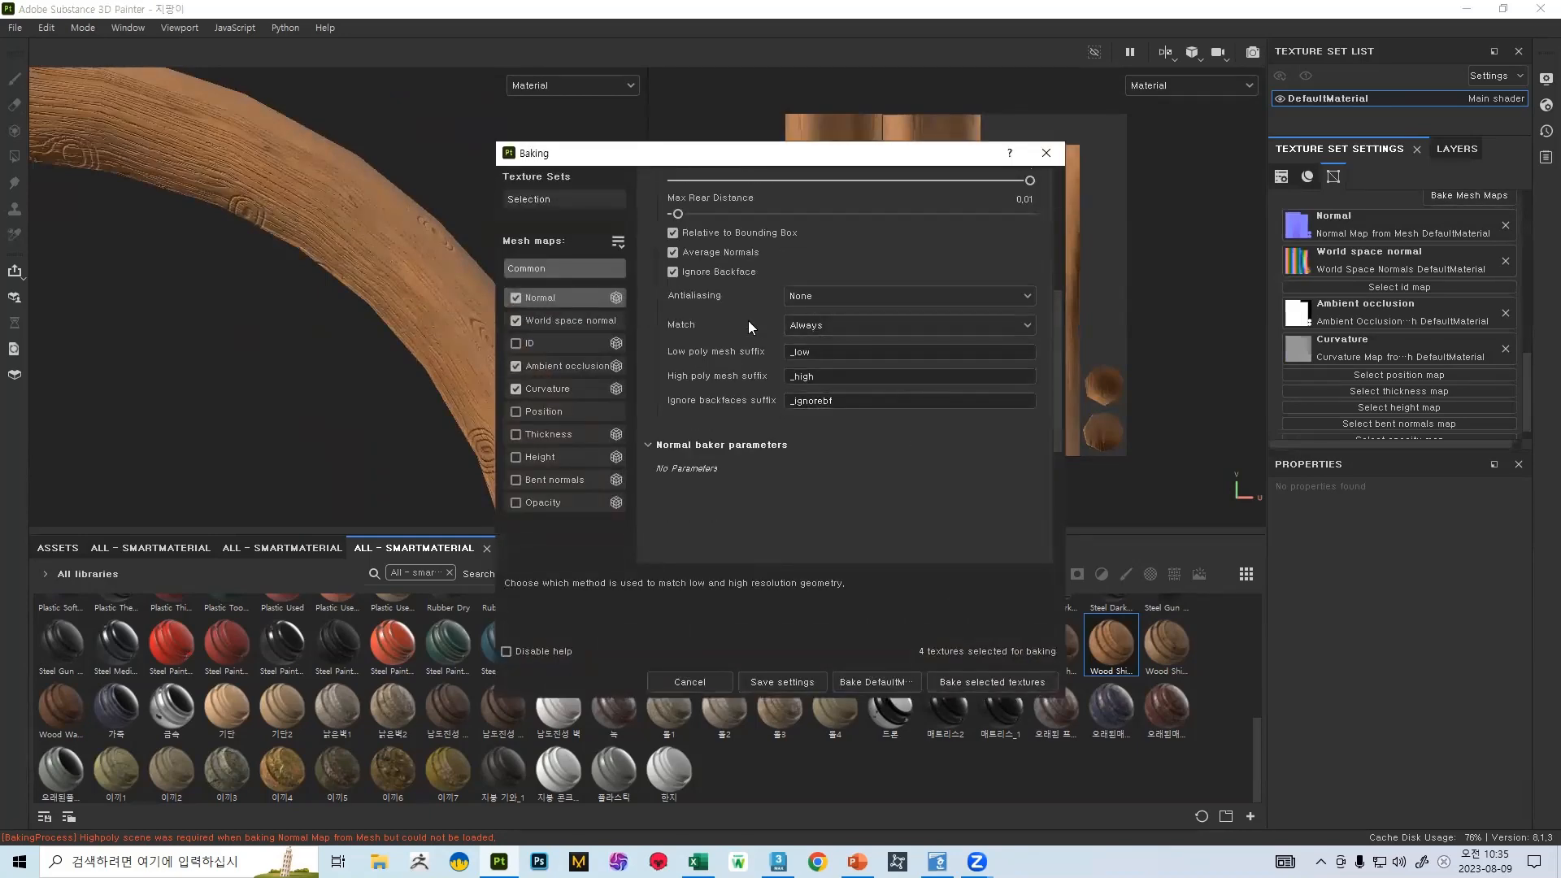
pyautogui.click(840, 324)
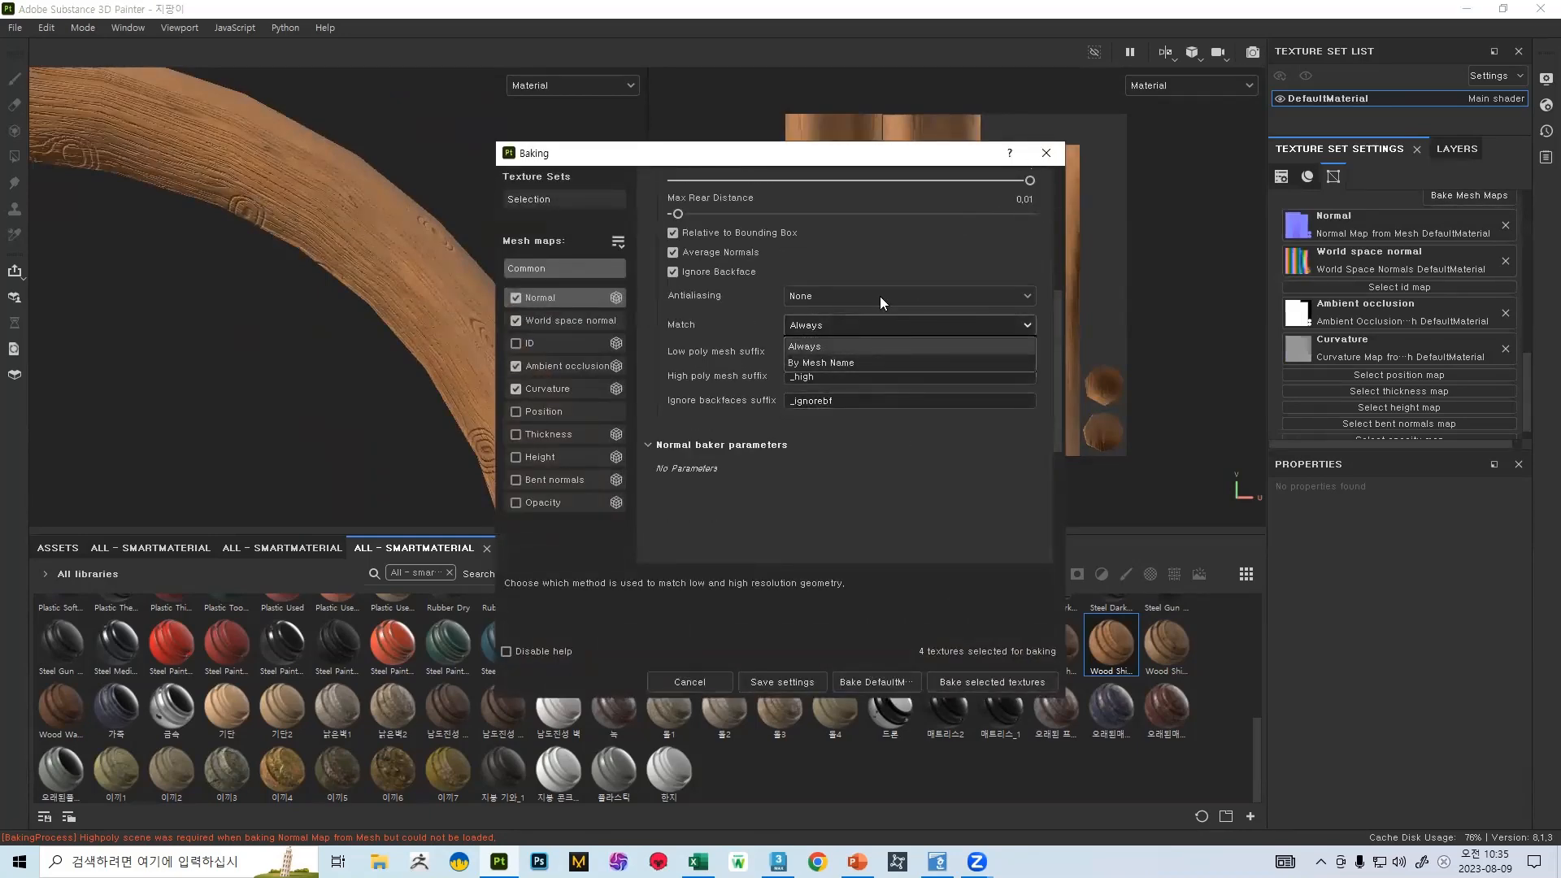
pyautogui.click(801, 346)
pyautogui.scroll(3, 813, 350)
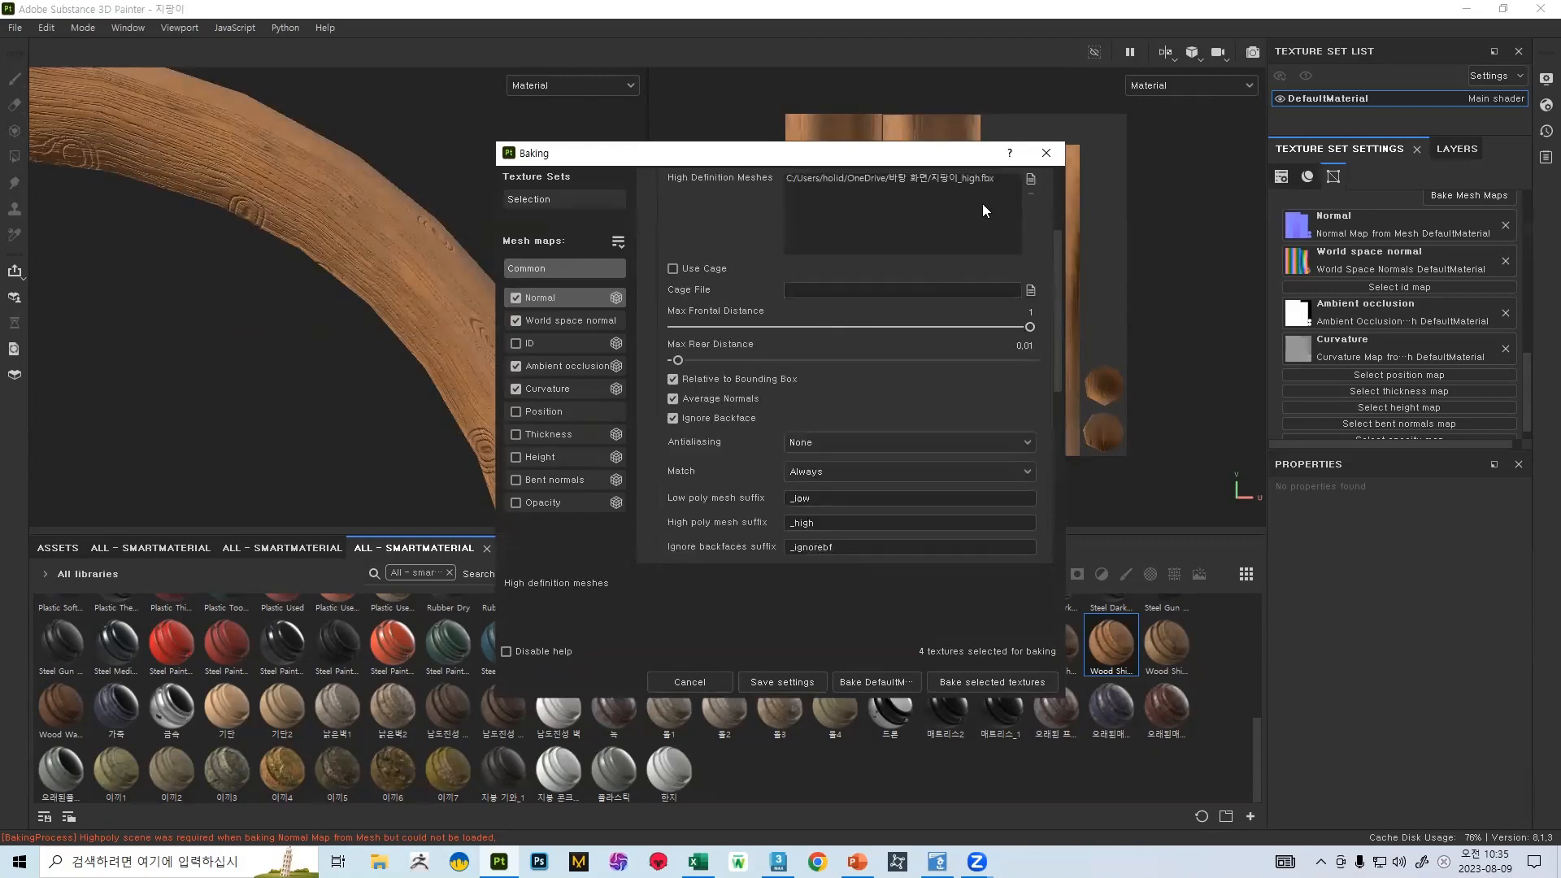
pyautogui.click(1046, 153)
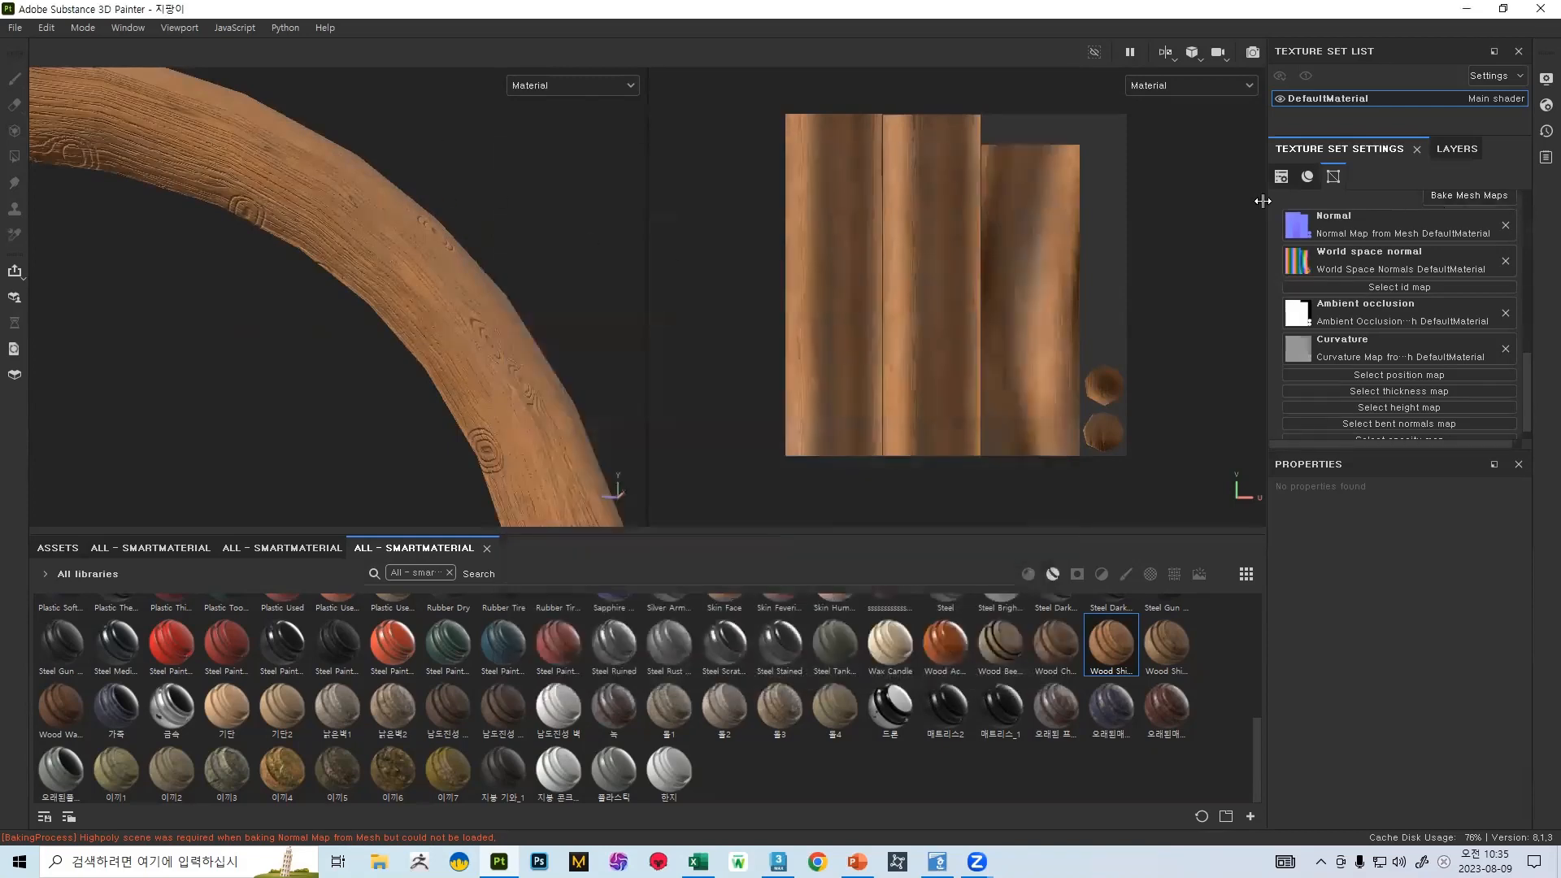
# - Examine the wood grain, knots and seams on the cane's curved handle and straight shaft in the 3D view
pyautogui.keyDown('alt'); pyautogui.moveTo(485, 252); pyautogui.dragTo(348, 70, button='right'); pyautogui.keyUp('alt')
pyautogui.keyDown('alt'); pyautogui.moveTo(374, 213); pyautogui.dragTo(455, 260); pyautogui.keyUp('alt')
pyautogui.keyDown('alt'); pyautogui.moveTo(390, 236); pyautogui.dragTo(287, 138, button='right'); pyautogui.keyUp('alt')
pyautogui.keyDown('alt'); pyautogui.moveTo(287, 138); pyautogui.dragTo(380, 366); pyautogui.keyUp('alt')
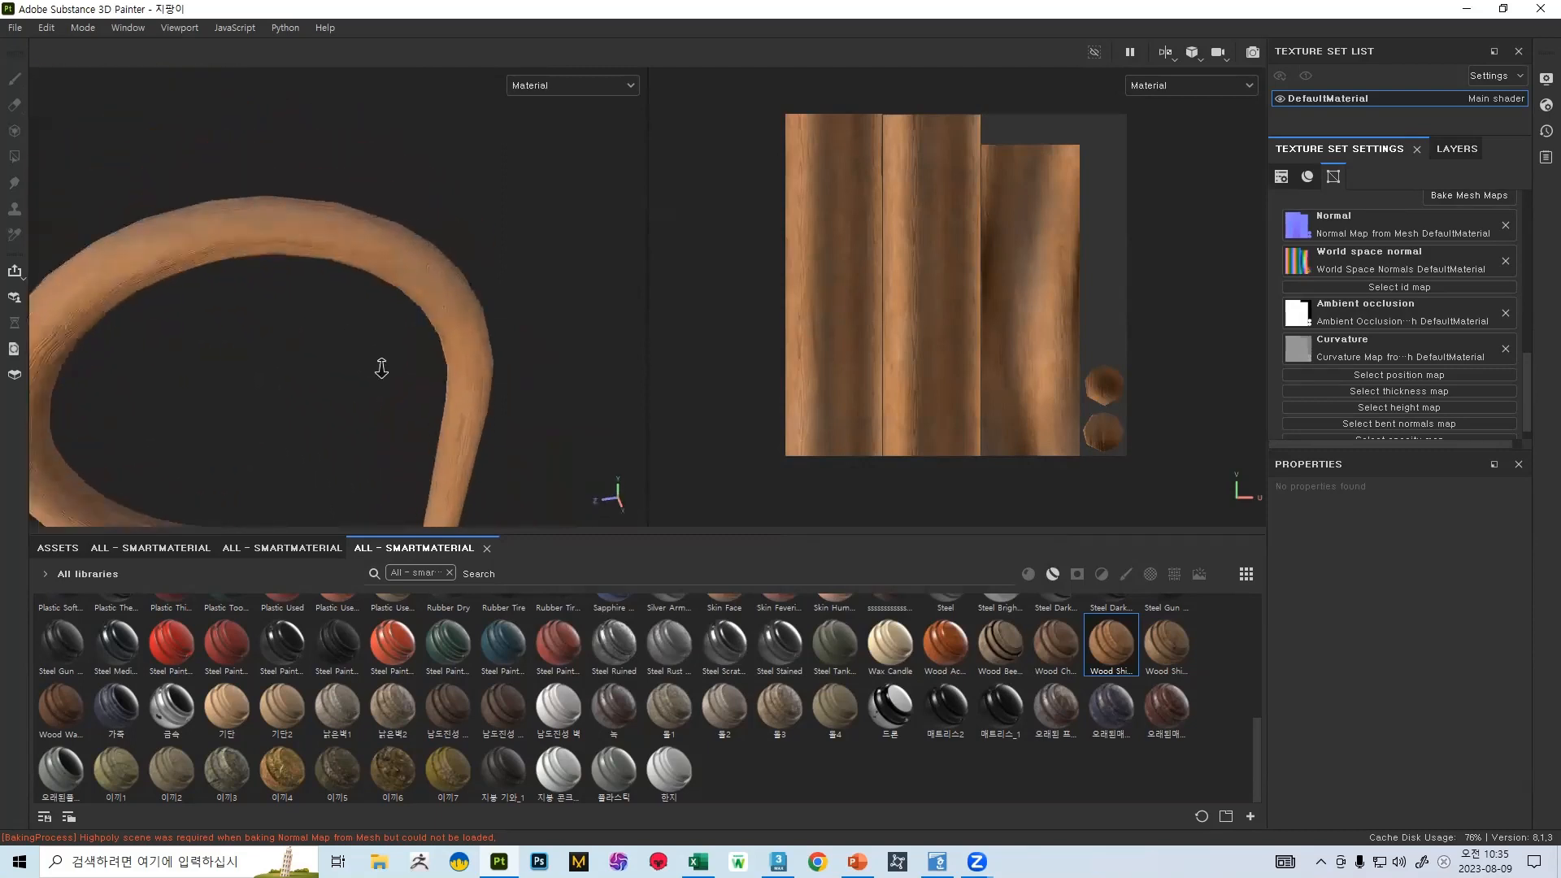
pyautogui.keyDown('alt'); pyautogui.moveTo(380, 366); pyautogui.dragTo(459, 386, button='right'); pyautogui.keyUp('alt')
pyautogui.keyDown('alt'); pyautogui.moveTo(460, 386); pyautogui.dragTo(356, 258); pyautogui.keyUp('alt')
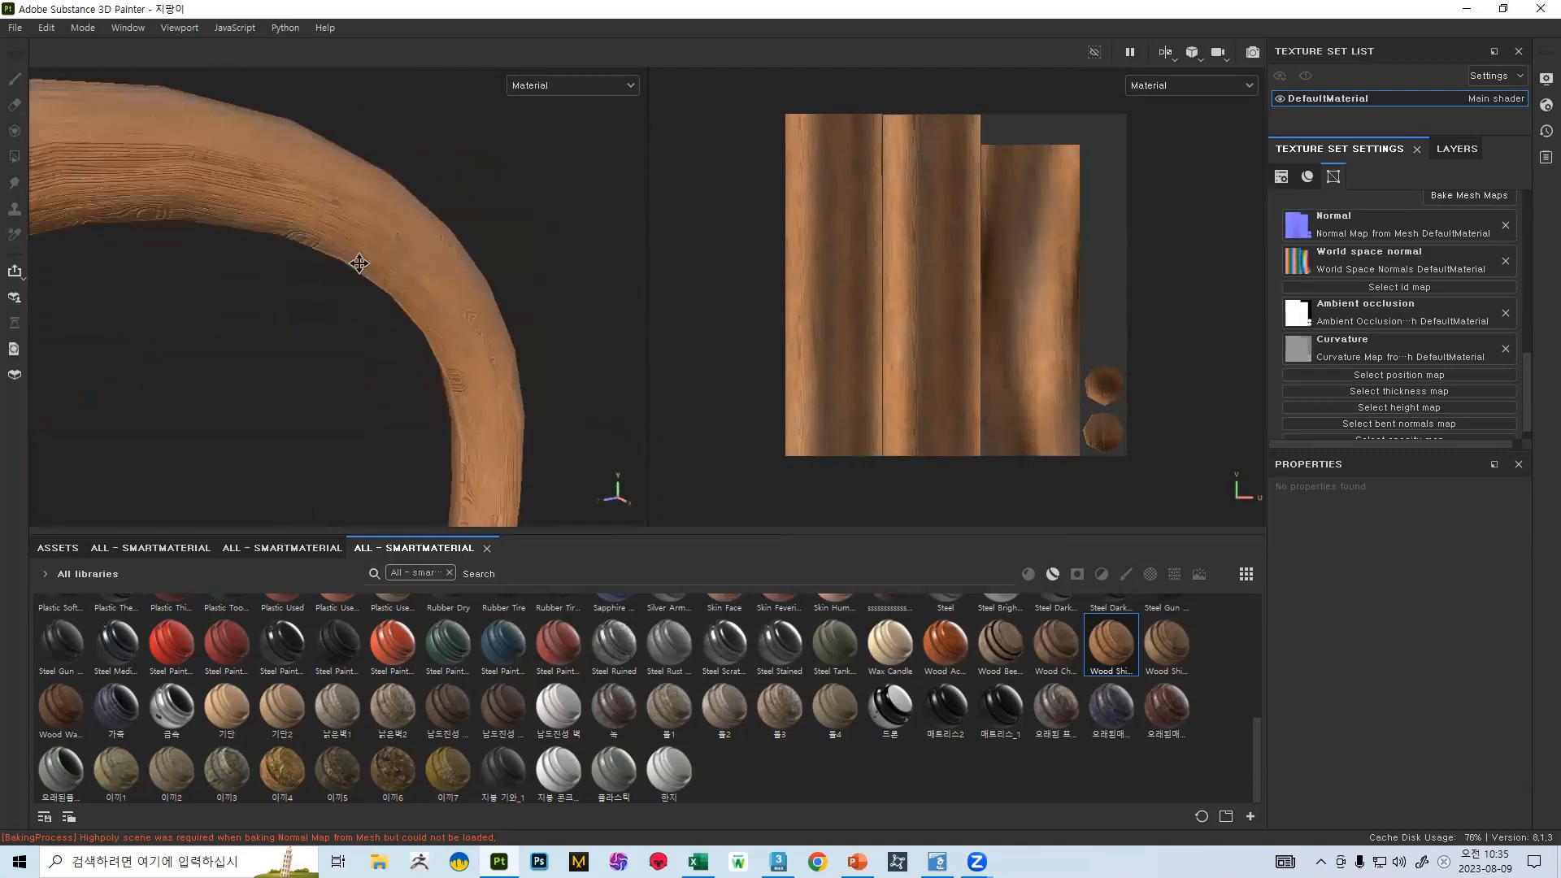
pyautogui.keyDown('alt'); pyautogui.moveTo(355, 258); pyautogui.dragTo(390, 118, button='right'); pyautogui.keyUp('alt')
pyautogui.keyDown('alt'); pyautogui.moveTo(390, 118); pyautogui.dragTo(411, 480); pyautogui.keyUp('alt')
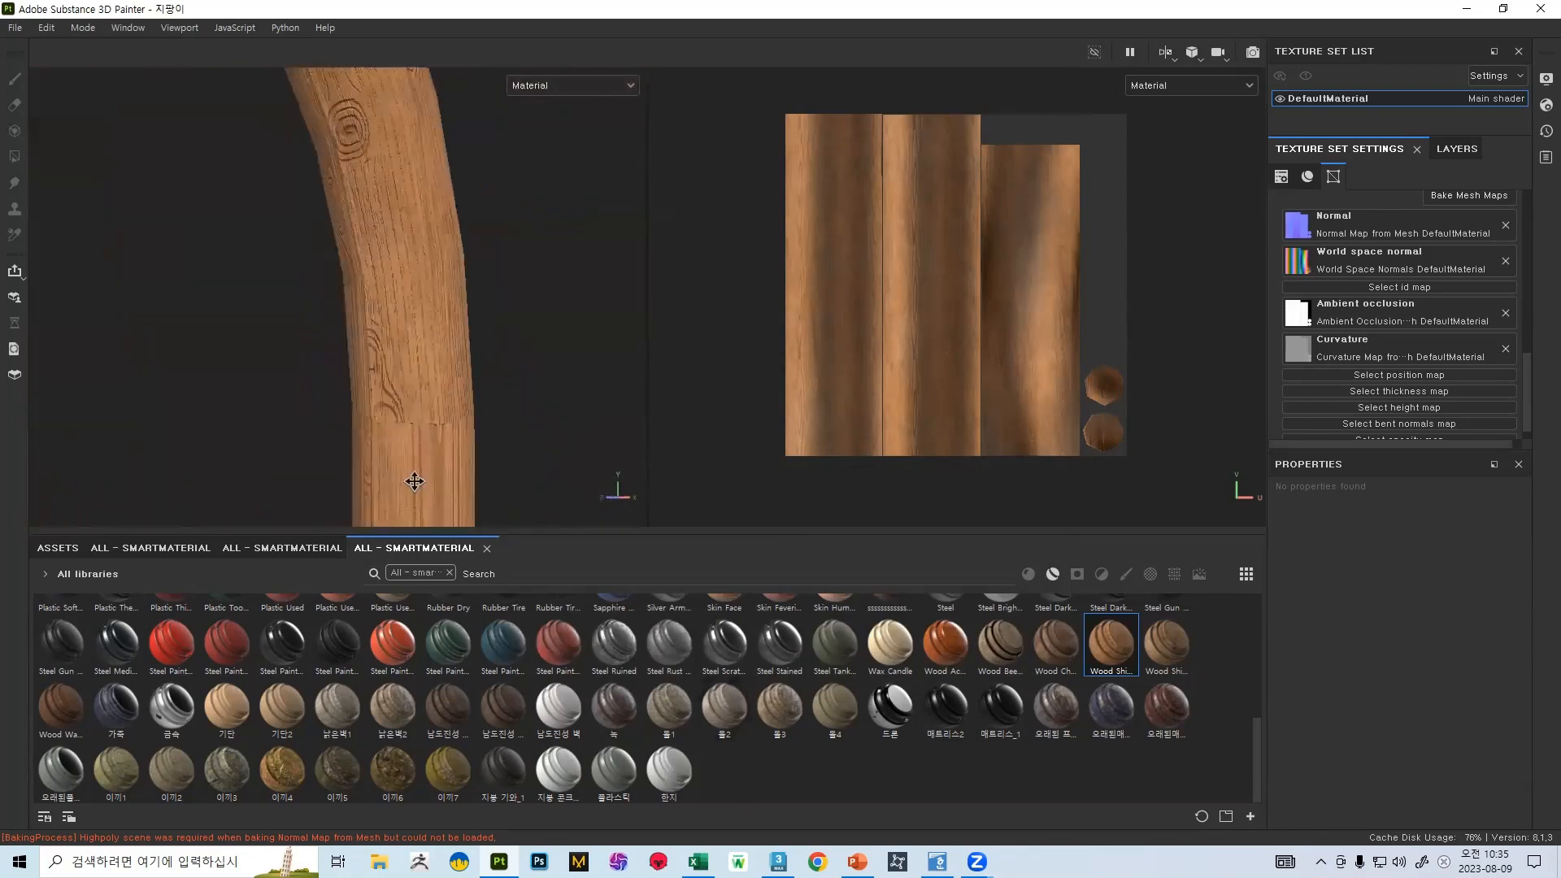
pyautogui.keyDown('alt'); pyautogui.moveTo(411, 481); pyautogui.dragTo(351, 307, button='middle'); pyautogui.keyUp('alt')
pyautogui.keyDown('alt'); pyautogui.moveTo(351, 308); pyautogui.dragTo(587, 286); pyautogui.keyUp('alt')
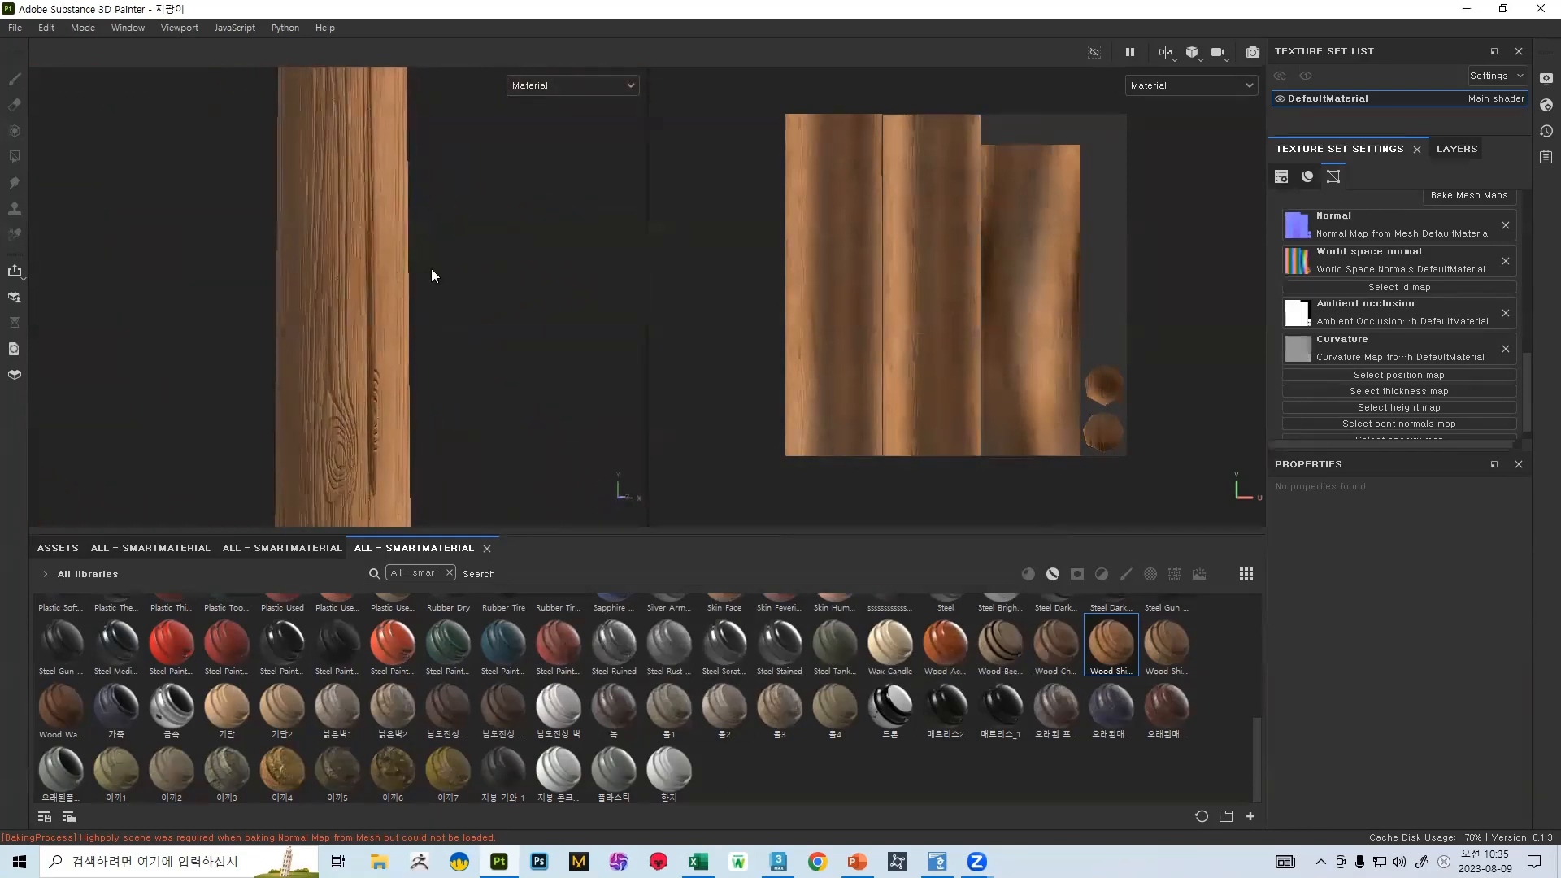
pyautogui.keyDown('alt'); pyautogui.moveTo(433, 276); pyautogui.dragTo(528, 286); pyautogui.keyUp('alt')
# - Examine the wood texture along the borders between the shaft's UV islands in the 2D view
pyautogui.keyDown('alt'); pyautogui.moveTo(924, 270); pyautogui.dragTo(857, 374, button='right'); pyautogui.keyUp('alt')
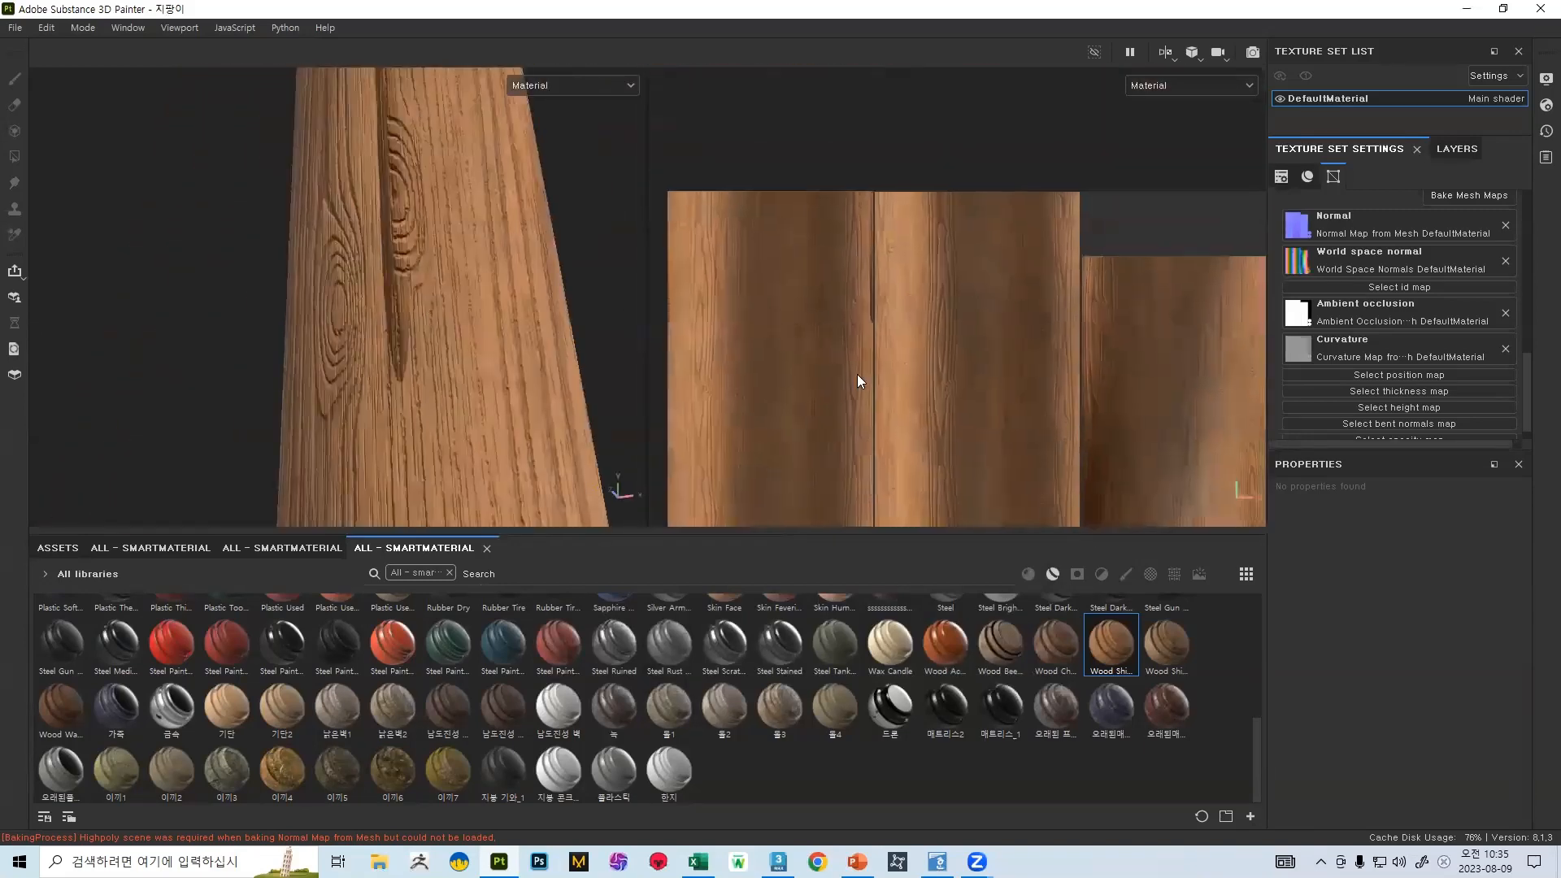
pyautogui.keyDown('alt'); pyautogui.moveTo(781, 192); pyautogui.dragTo(900, 488, button='right'); pyautogui.keyUp('alt')
pyautogui.keyDown('alt'); pyautogui.moveTo(948, 488); pyautogui.dragTo(889, 265, button='middle'); pyautogui.keyUp('alt')
pyautogui.keyDown('alt'); pyautogui.moveTo(870, 220); pyautogui.dragTo(1008, 593, button='right'); pyautogui.keyUp('alt')
pyautogui.keyDown('alt'); pyautogui.moveTo(888, 366); pyautogui.dragTo(813, 221, button='middle'); pyautogui.keyUp('alt')
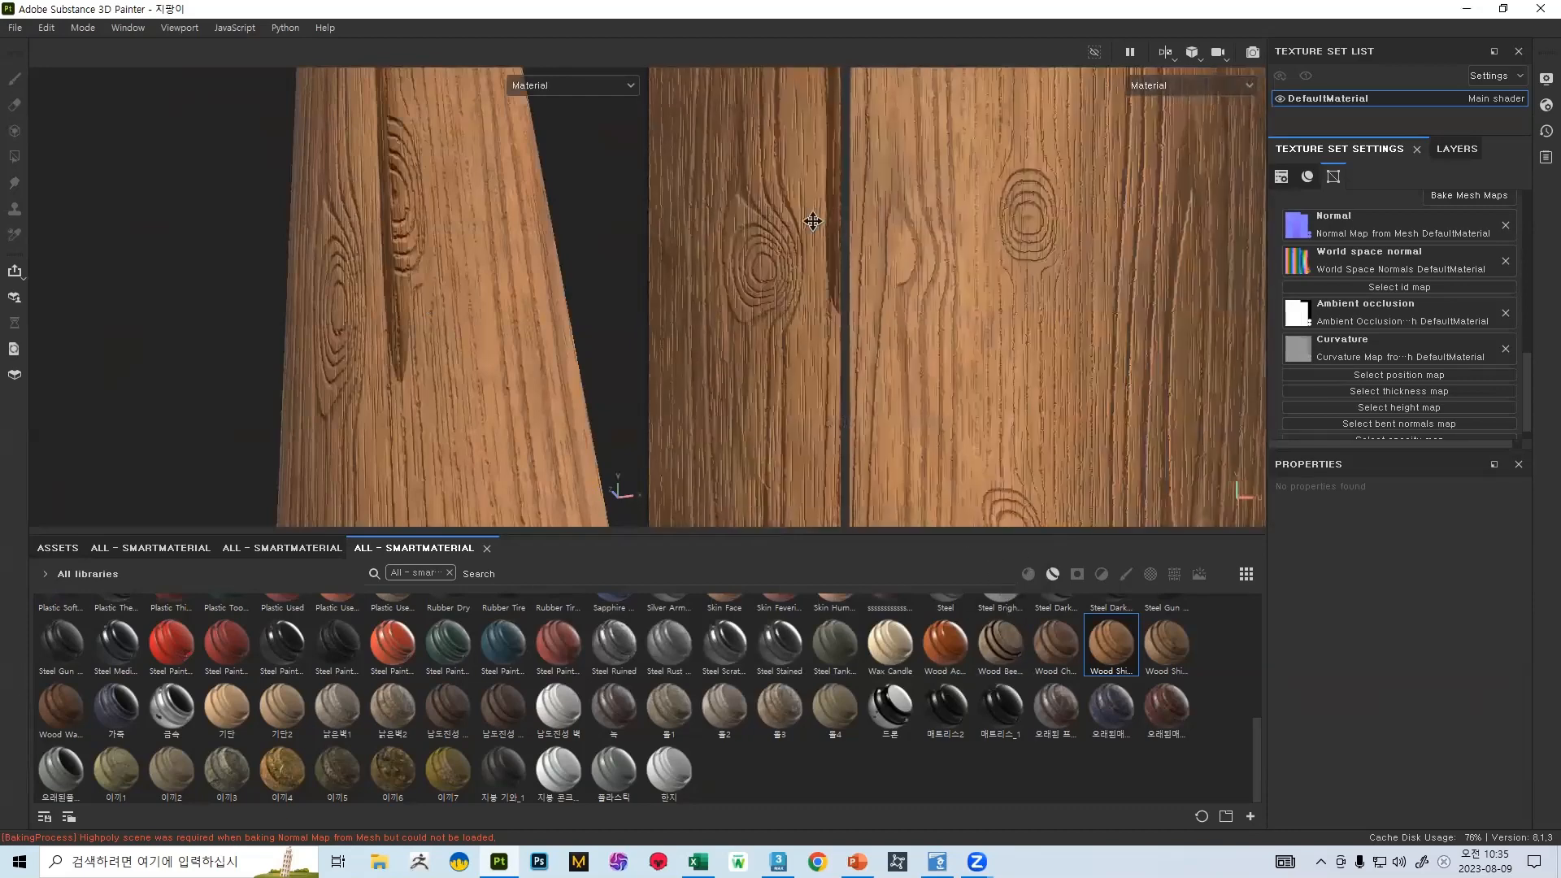
# - Examine the wood grain close up on the shaft, then across the curved handle and its tip in the 3D view
pyautogui.keyDown('alt'); pyautogui.moveTo(762, 236); pyautogui.dragTo(984, 626, button='right'); pyautogui.keyUp('alt')
pyautogui.keyDown('alt'); pyautogui.moveTo(217, 224); pyautogui.dragTo(150, 29, button='right'); pyautogui.keyUp('alt')
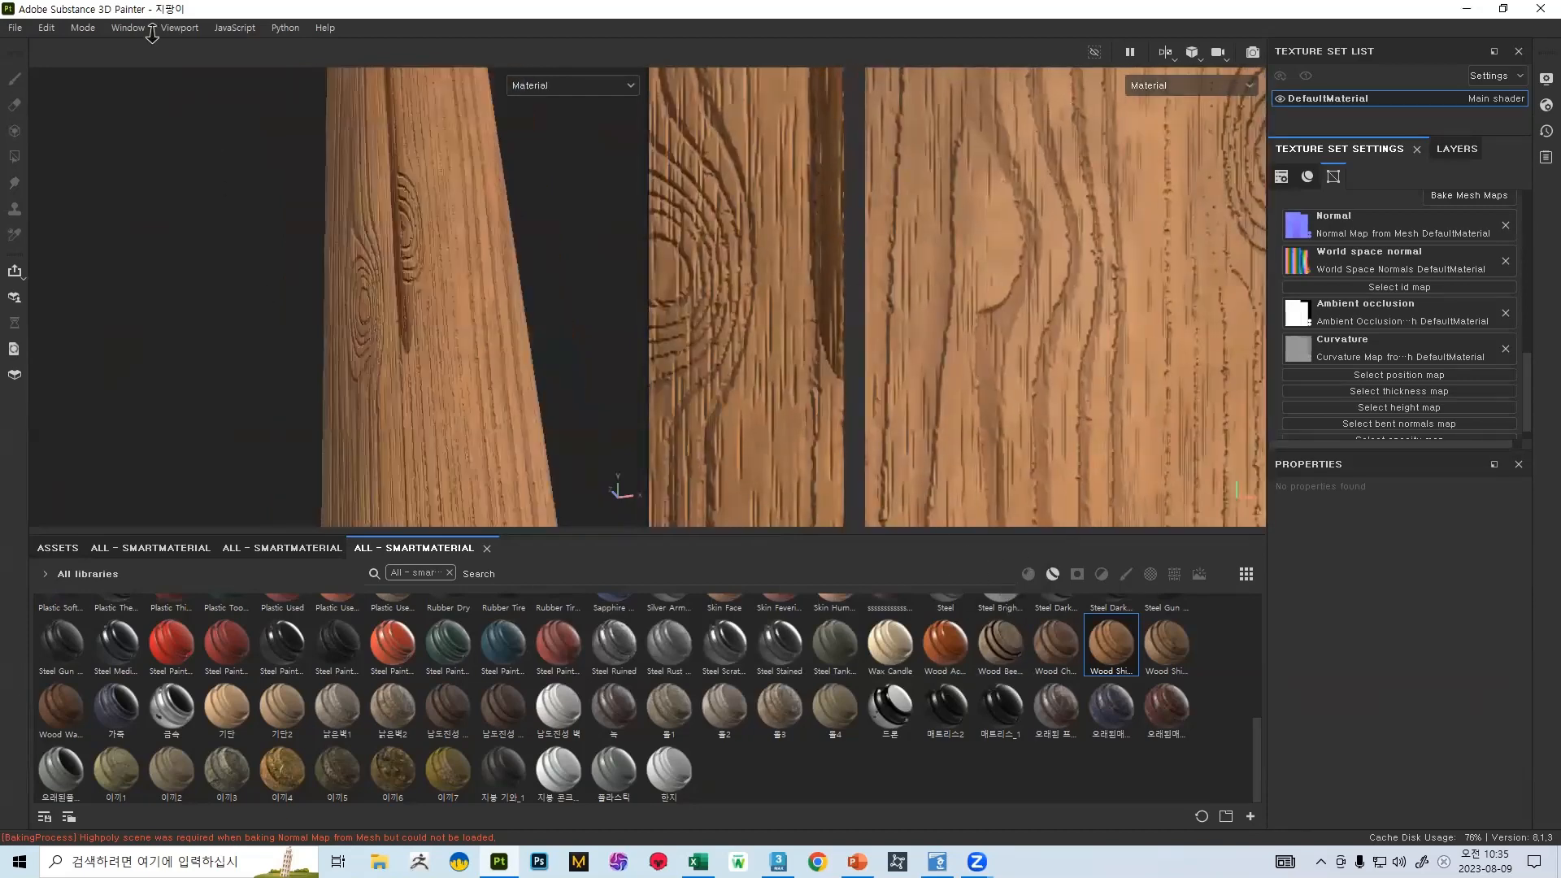
pyautogui.keyDown('alt'); pyautogui.moveTo(488, 423); pyautogui.dragTo(296, 182, button='right'); pyautogui.keyUp('alt')
pyautogui.keyDown('alt'); pyautogui.moveTo(458, 253); pyautogui.dragTo(326, 139, button='right'); pyautogui.keyUp('alt')
pyautogui.keyDown('alt'); pyautogui.moveTo(326, 139); pyautogui.dragTo(357, 342, button='middle'); pyautogui.keyUp('alt')
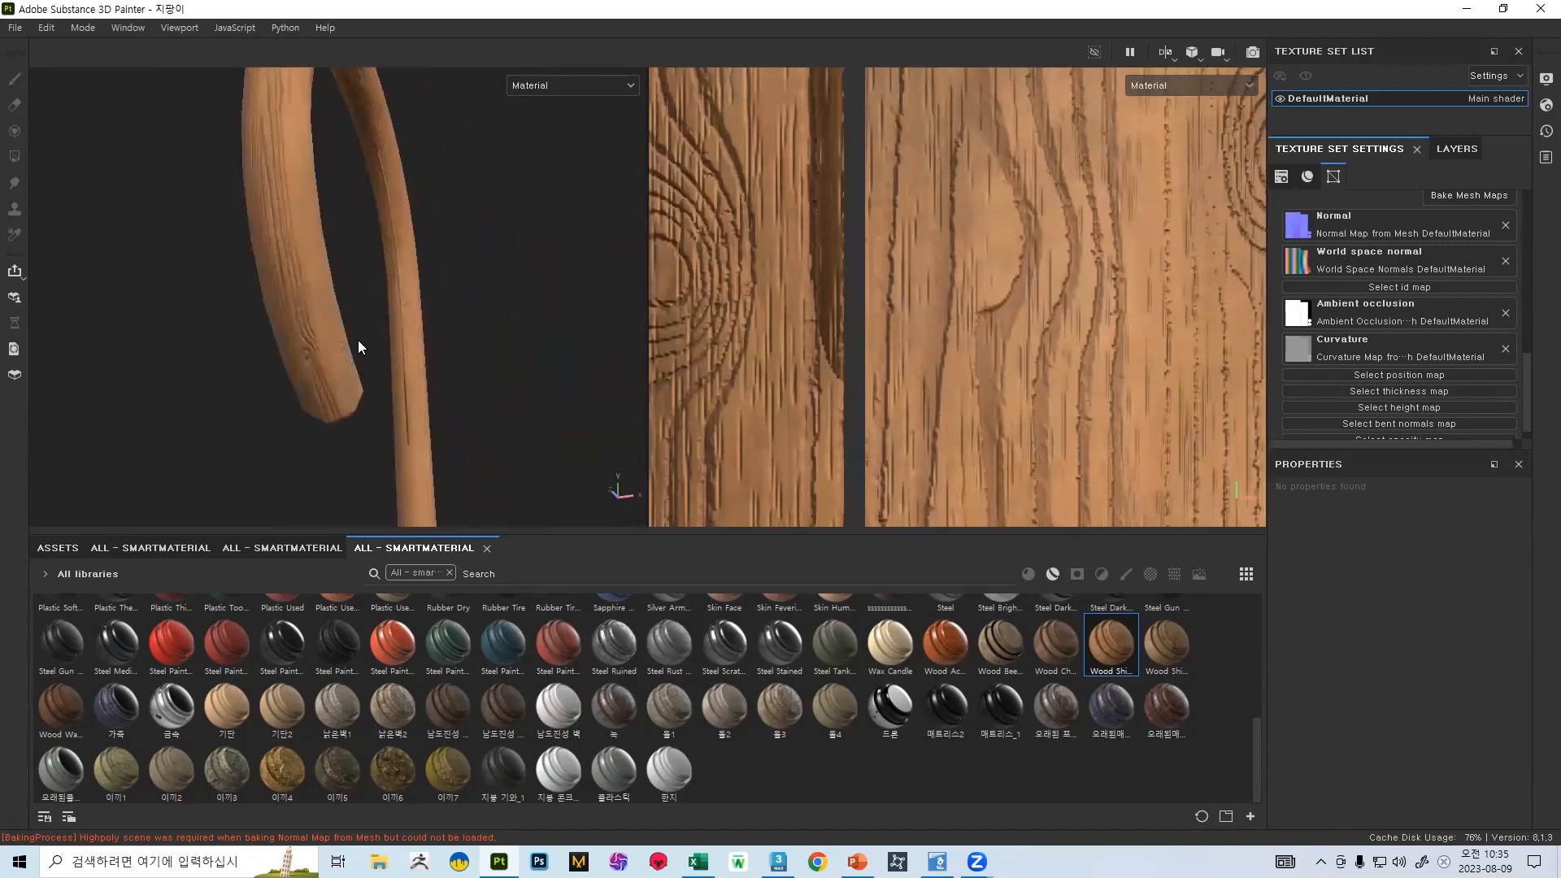
pyautogui.keyDown('alt'); pyautogui.moveTo(358, 342); pyautogui.dragTo(337, 254); pyautogui.keyUp('alt')
pyautogui.keyDown('alt'); pyautogui.moveTo(337, 254); pyautogui.dragTo(358, 228, button='right'); pyautogui.keyUp('alt')
pyautogui.keyDown('alt'); pyautogui.moveTo(358, 228); pyautogui.dragTo(366, 272, button='middle'); pyautogui.keyUp('alt')
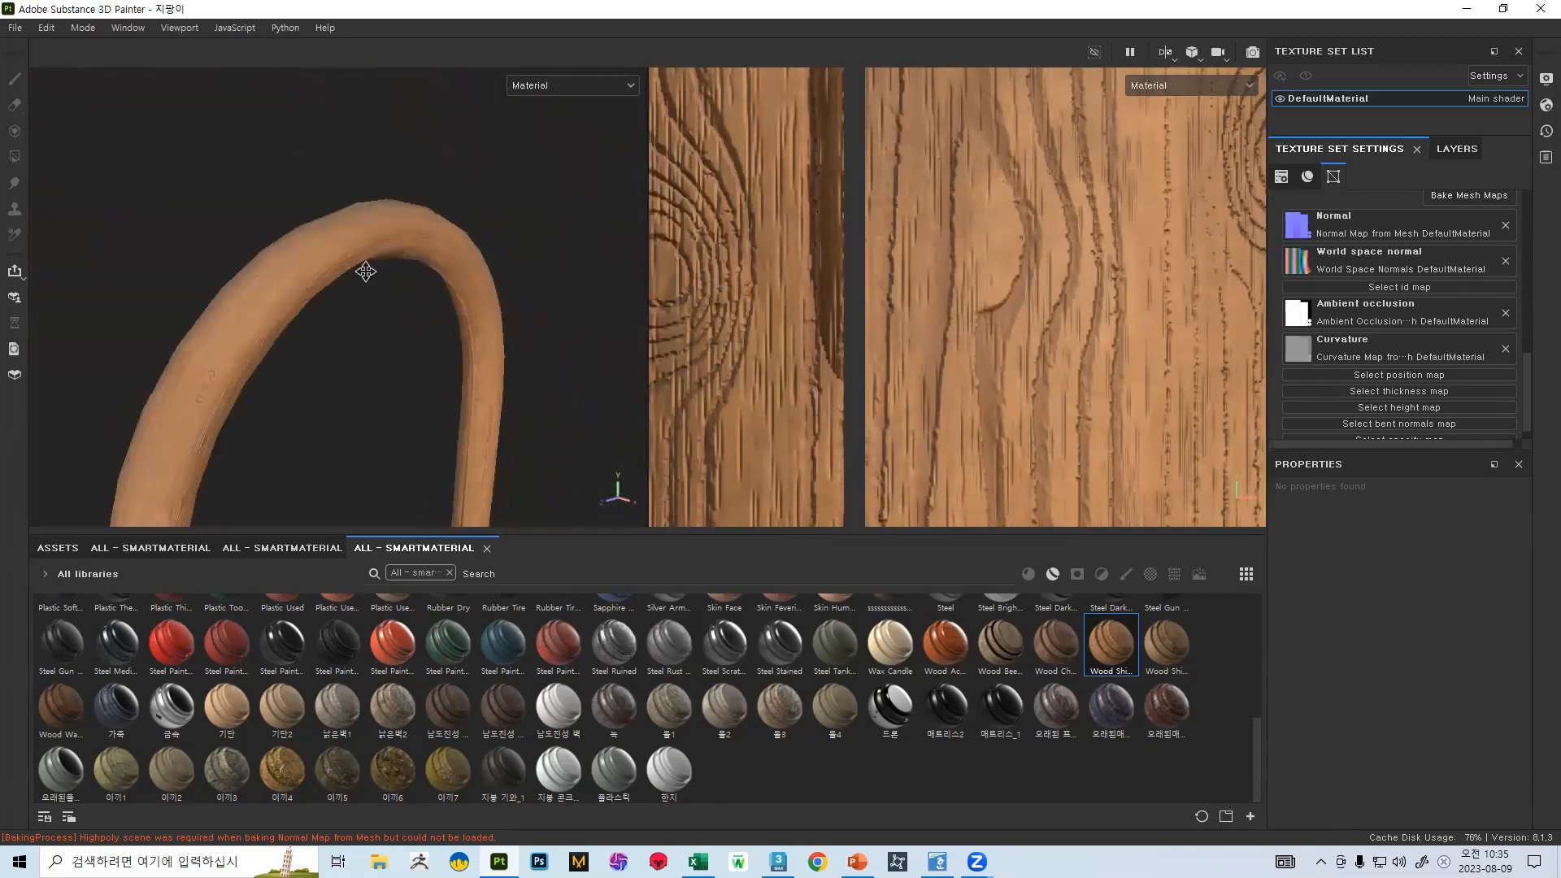
pyautogui.keyDown('alt'); pyautogui.moveTo(365, 271); pyautogui.dragTo(270, 269); pyautogui.keyUp('alt')
pyautogui.keyDown('alt'); pyautogui.moveTo(270, 269); pyautogui.dragTo(301, 219, button='middle'); pyautogui.keyUp('alt')
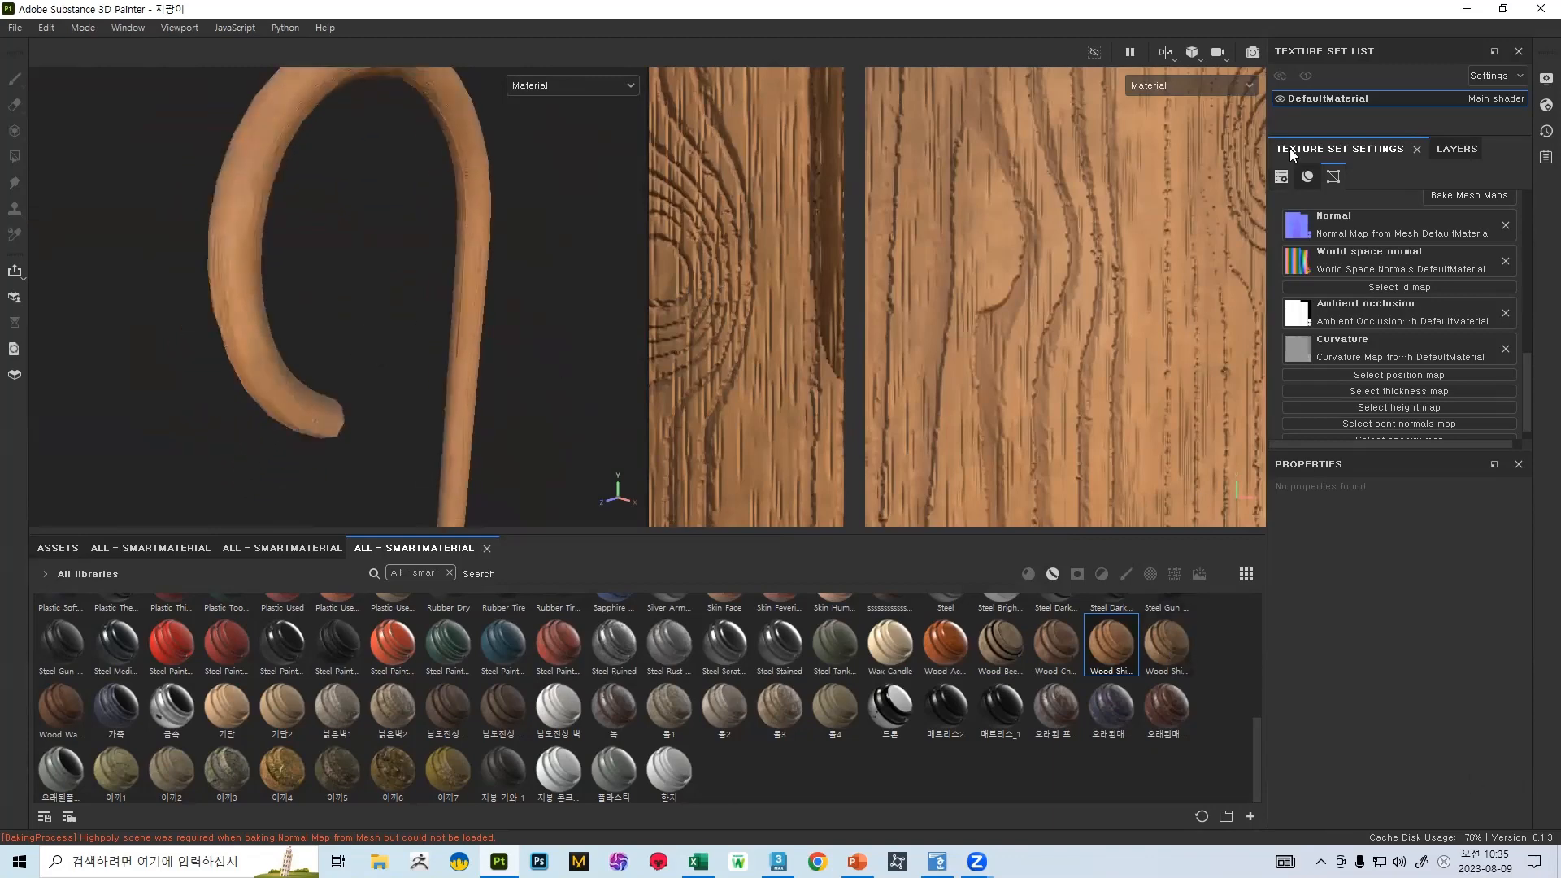
# - Delete the Wood Ship Hull Nordic layer and try Wood Ship Hull Old on the handle, undoing that addition once it is checked
pyautogui.click(1457, 149)
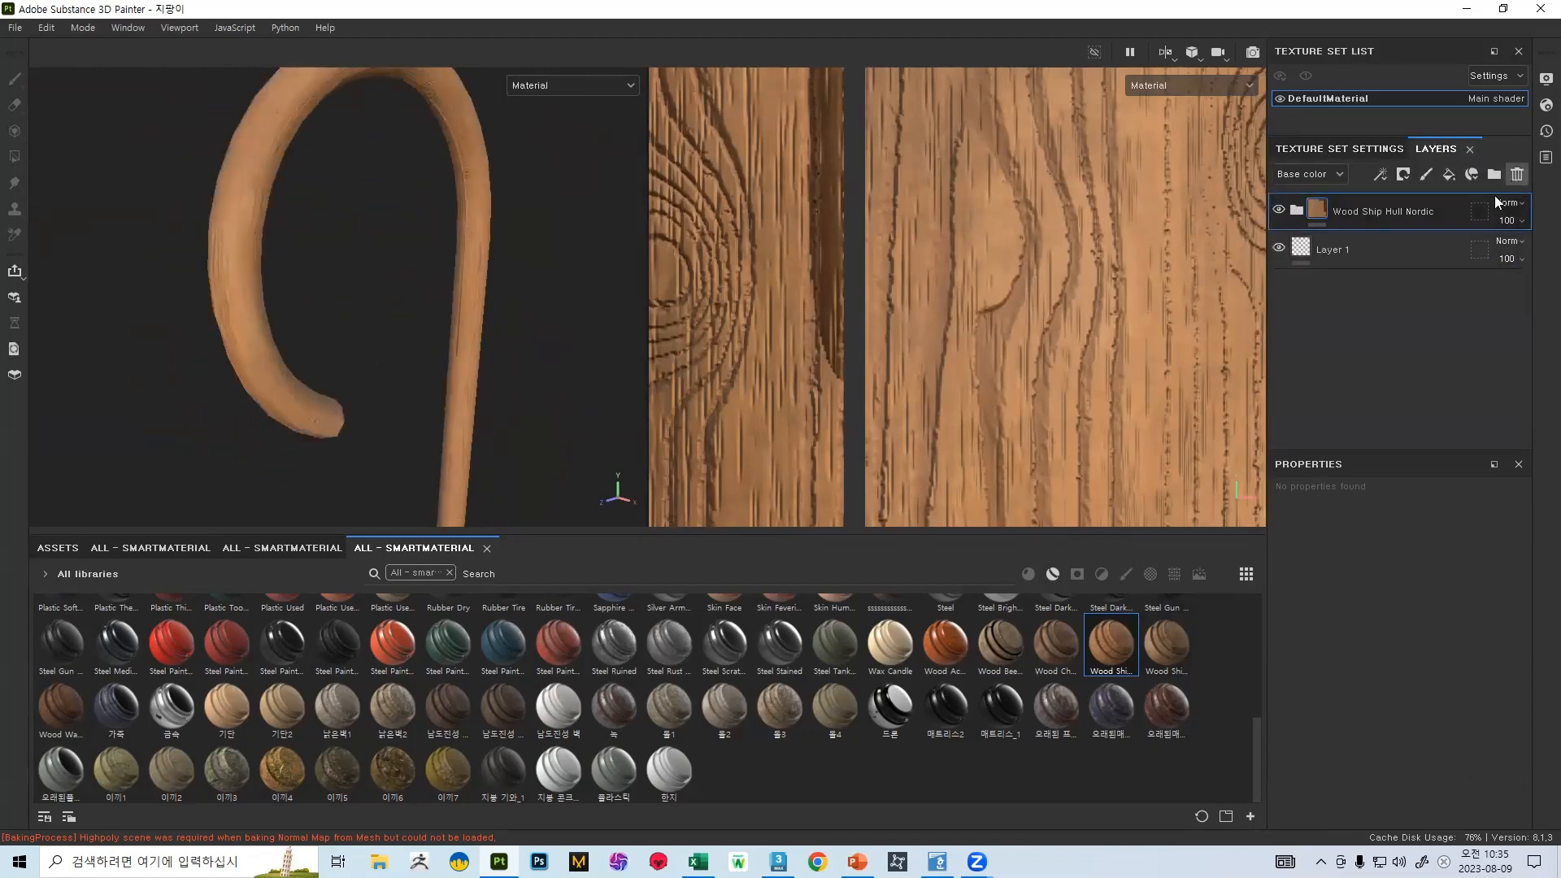
pyautogui.click(1518, 174)
pyautogui.moveTo(1165, 643); pyautogui.dragTo(1358, 199)
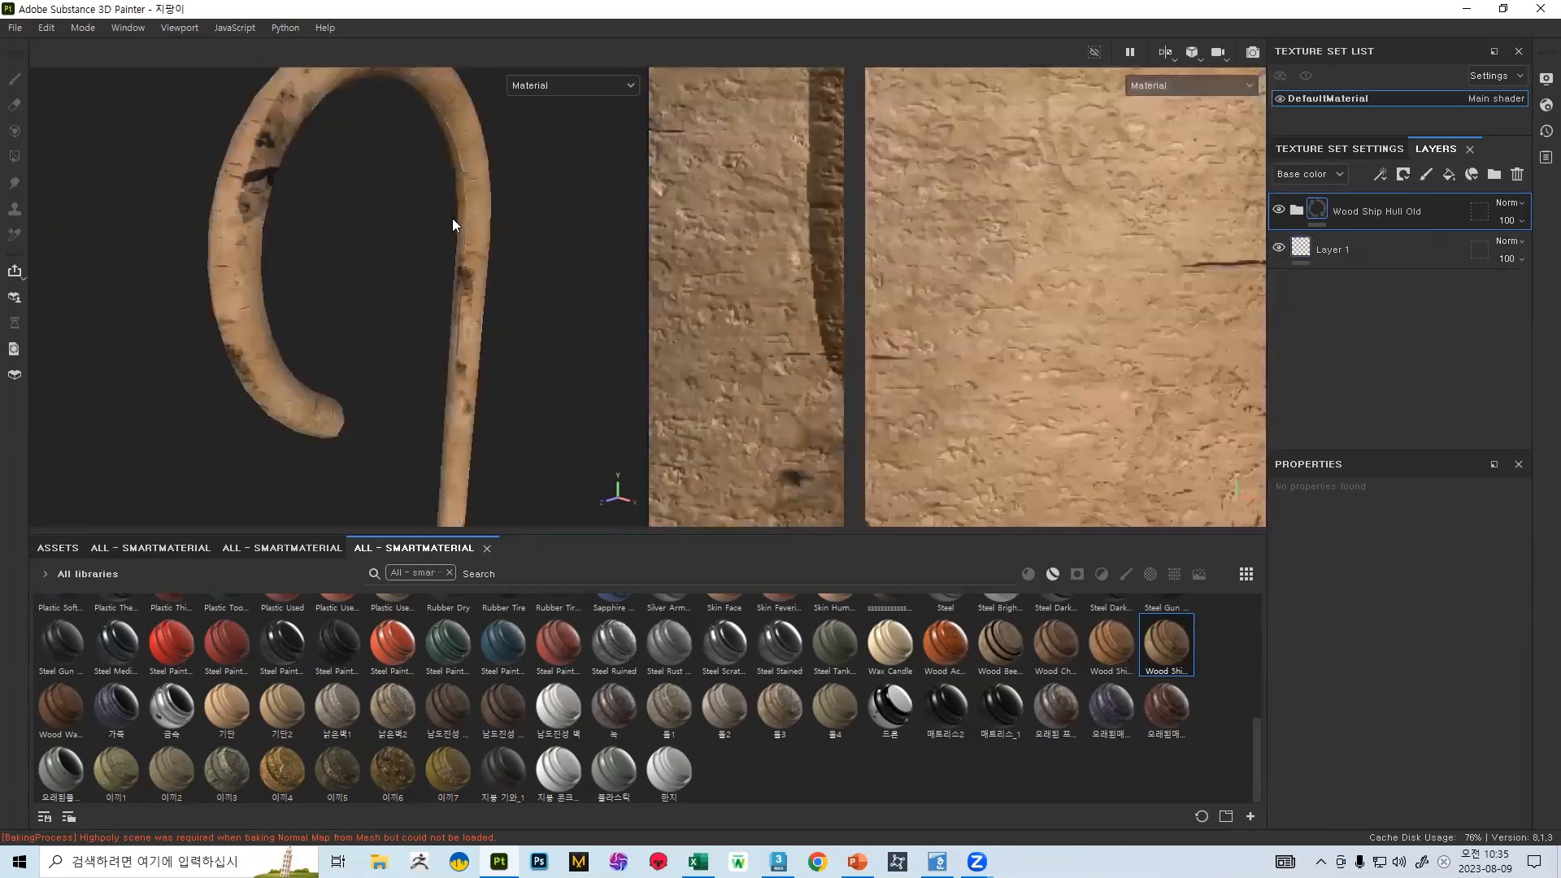
pyautogui.keyDown('alt'); pyautogui.moveTo(398, 250); pyautogui.dragTo(557, 511, button='right'); pyautogui.keyUp('alt')
pyautogui.keyDown('alt'); pyautogui.moveTo(463, 268); pyautogui.dragTo(509, 547, button='right'); pyautogui.keyUp('alt')
pyautogui.keyDown('alt'); pyautogui.moveTo(488, 480); pyautogui.dragTo(300, 294, button='right'); pyautogui.keyUp('alt')
pyautogui.keyDown('alt'); pyautogui.moveTo(299, 294); pyautogui.dragTo(305, 256); pyautogui.keyUp('alt')
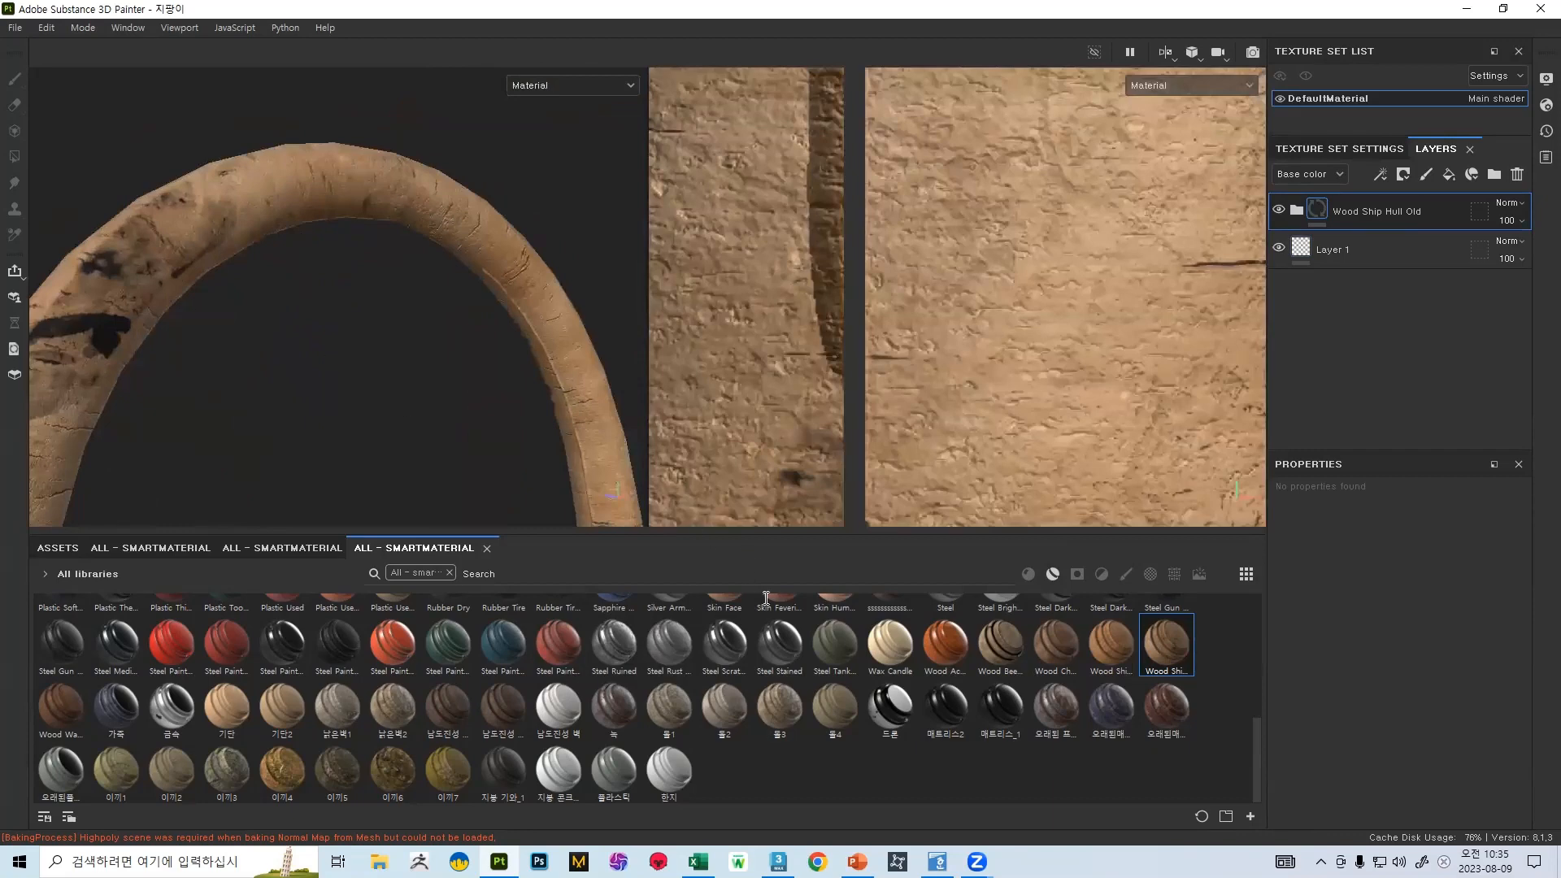
pyautogui.hotkey('ctrl', 'z')
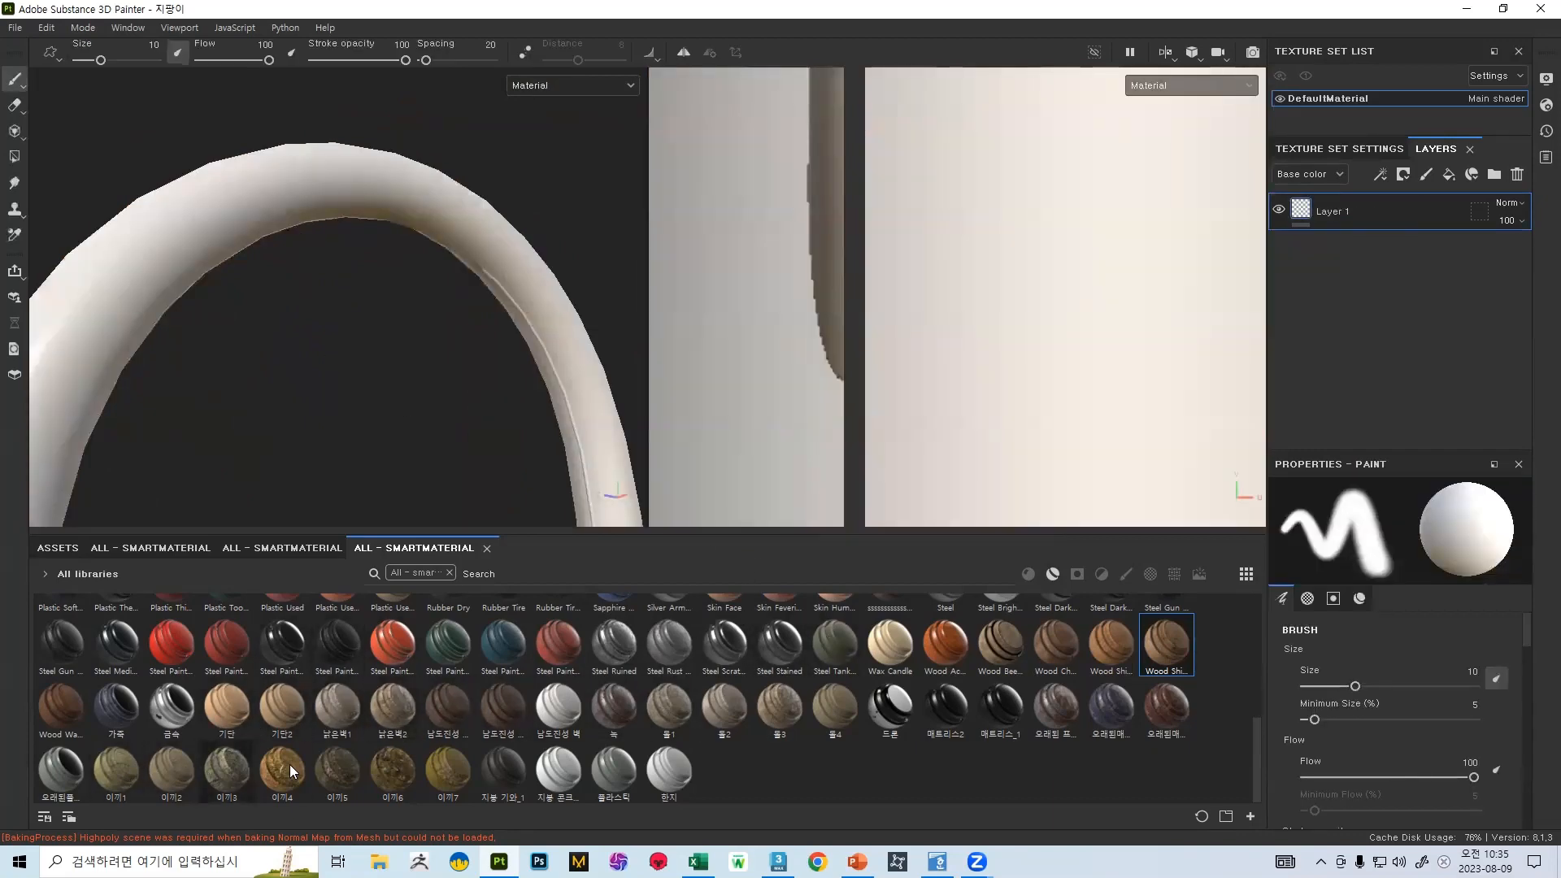
# - Try the 녹 smart material above Layer 1, check it around the handle and shaft, and undo it
pyautogui.moveTo(591, 703); pyautogui.dragTo(1373, 208)
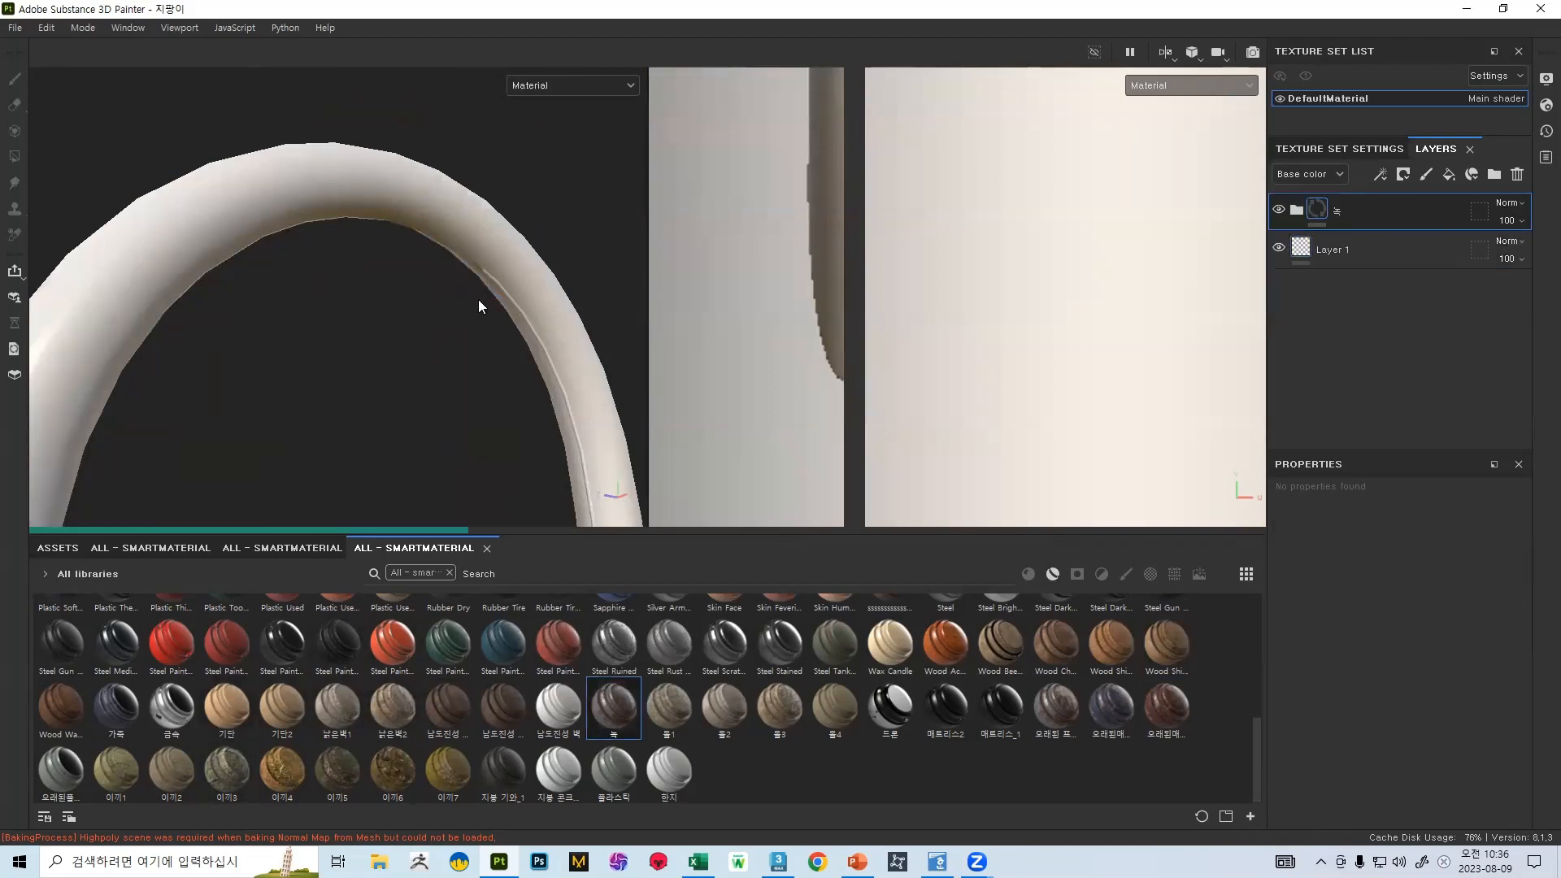
pyautogui.keyDown('alt'); pyautogui.moveTo(457, 213); pyautogui.dragTo(274, 276, button='right'); pyautogui.keyUp('alt')
pyautogui.keyDown('alt'); pyautogui.moveTo(275, 277); pyautogui.dragTo(329, 215, button='middle'); pyautogui.keyUp('alt')
pyautogui.keyDown('alt'); pyautogui.moveTo(376, 227); pyautogui.dragTo(431, 252); pyautogui.keyUp('alt')
pyautogui.keyDown('alt'); pyautogui.moveTo(438, 252); pyautogui.dragTo(520, 479, button='right'); pyautogui.keyUp('alt')
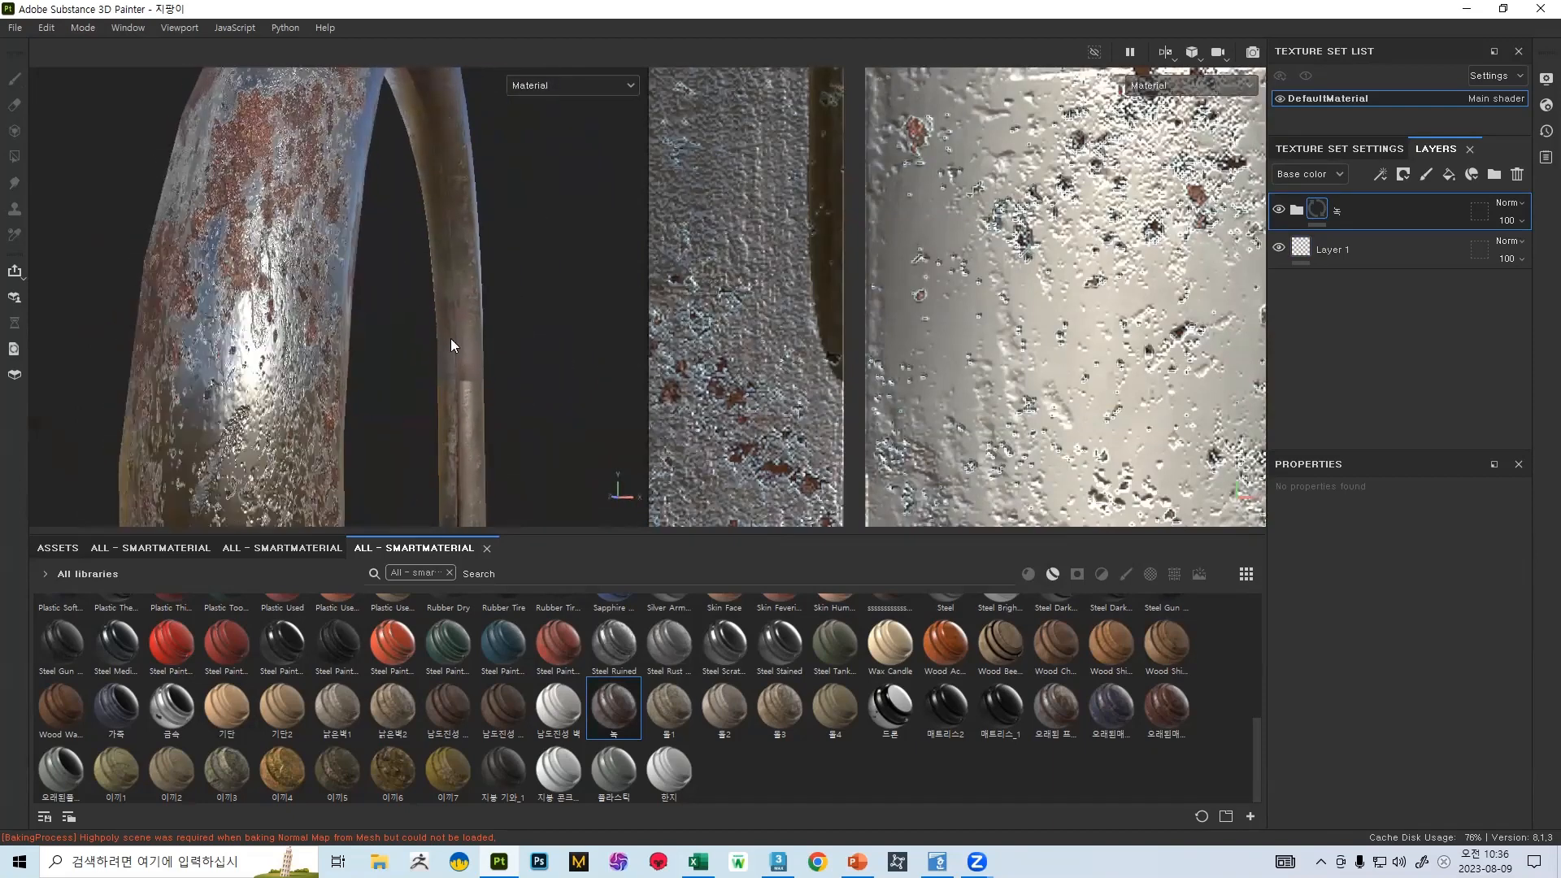
pyautogui.keyDown('alt'); pyautogui.moveTo(451, 340); pyautogui.dragTo(417, 209, button='right'); pyautogui.keyUp('alt')
pyautogui.keyDown('alt'); pyautogui.moveTo(510, 289); pyautogui.dragTo(402, 325); pyautogui.keyUp('alt')
pyautogui.keyDown('alt'); pyautogui.moveTo(465, 277); pyautogui.dragTo(604, 573, button='right'); pyautogui.keyUp('alt')
pyautogui.keyDown('alt'); pyautogui.moveTo(291, 329); pyautogui.dragTo(341, 456, button='right'); pyautogui.keyUp('alt')
pyautogui.keyDown('alt'); pyautogui.moveTo(279, 285); pyautogui.dragTo(349, 439, button='right'); pyautogui.keyUp('alt')
pyautogui.keyDown('alt'); pyautogui.moveTo(305, 276); pyautogui.dragTo(470, 290); pyautogui.keyUp('alt')
pyautogui.hotkey('ctrl', 'z')
# - Try the 돌1 smart material above Layer 1, check it along the curved handle, and undo it
pyautogui.moveTo(683, 716); pyautogui.dragTo(1415, 213)
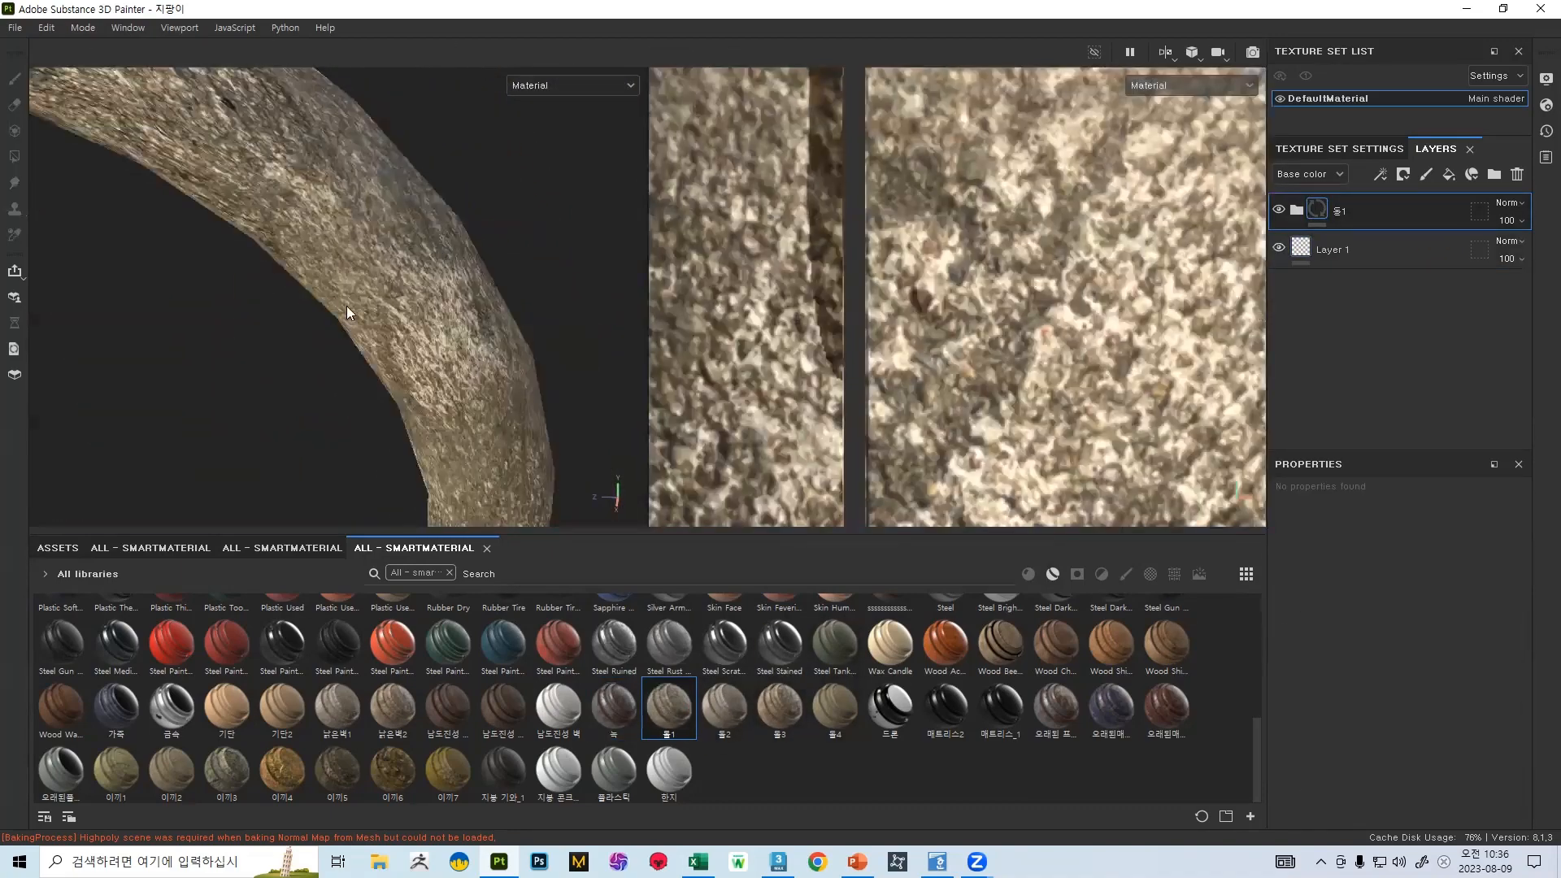
pyautogui.keyDown('alt'); pyautogui.moveTo(346, 305); pyautogui.dragTo(317, 216, button='right'); pyautogui.keyUp('alt')
pyautogui.keyDown('alt'); pyautogui.moveTo(236, 246); pyautogui.dragTo(320, 300, button='middle'); pyautogui.keyUp('alt')
pyautogui.keyDown('alt'); pyautogui.moveTo(320, 300); pyautogui.dragTo(252, 246, button='right'); pyautogui.keyUp('alt')
pyautogui.keyDown('alt'); pyautogui.moveTo(251, 252); pyautogui.dragTo(301, 195, button='middle'); pyautogui.keyUp('alt')
pyautogui.moveTo(321, 195)
pyautogui.keyDown('alt'); pyautogui.mouseDown()
pyautogui.moveTo(610, 185)
pyautogui.moveTo(398, 288)
pyautogui.moveTo(431, 390)
pyautogui.moveTo(279, 261)
pyautogui.moveTo(124, 226)
pyautogui.moveTo(257, 334)
pyautogui.moveTo(540, 421)
pyautogui.mouseUp(); pyautogui.keyUp('alt')
pyautogui.hotkey('ctrl', 'z')
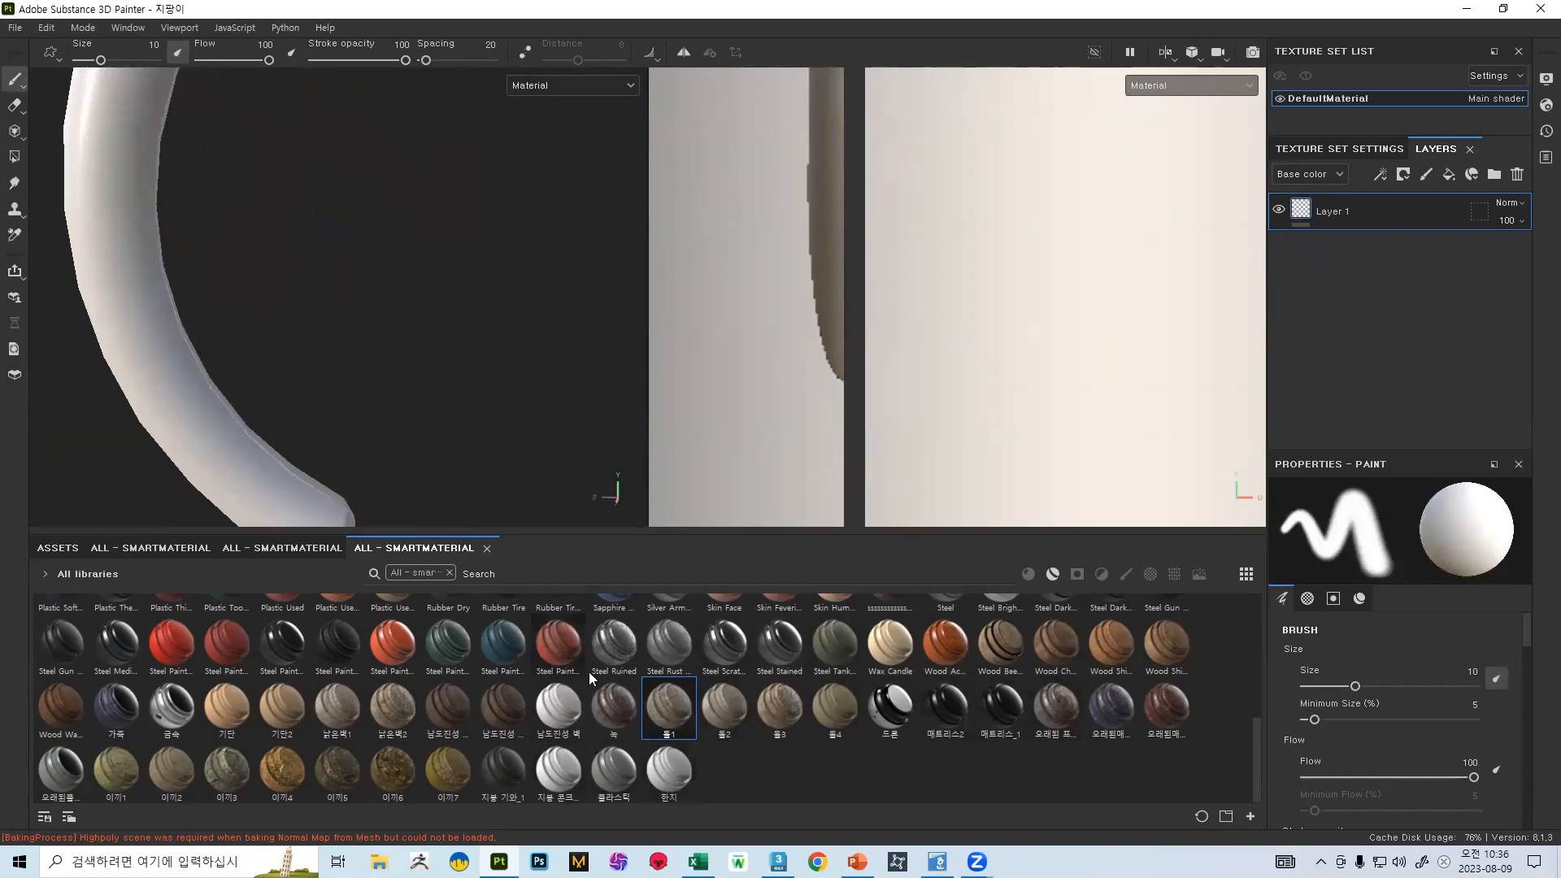
# - Examine the untextured cane's shaft in the 3D view and the upper ends of its UV islands in the 2D view
pyautogui.scroll(10, 488, 683)
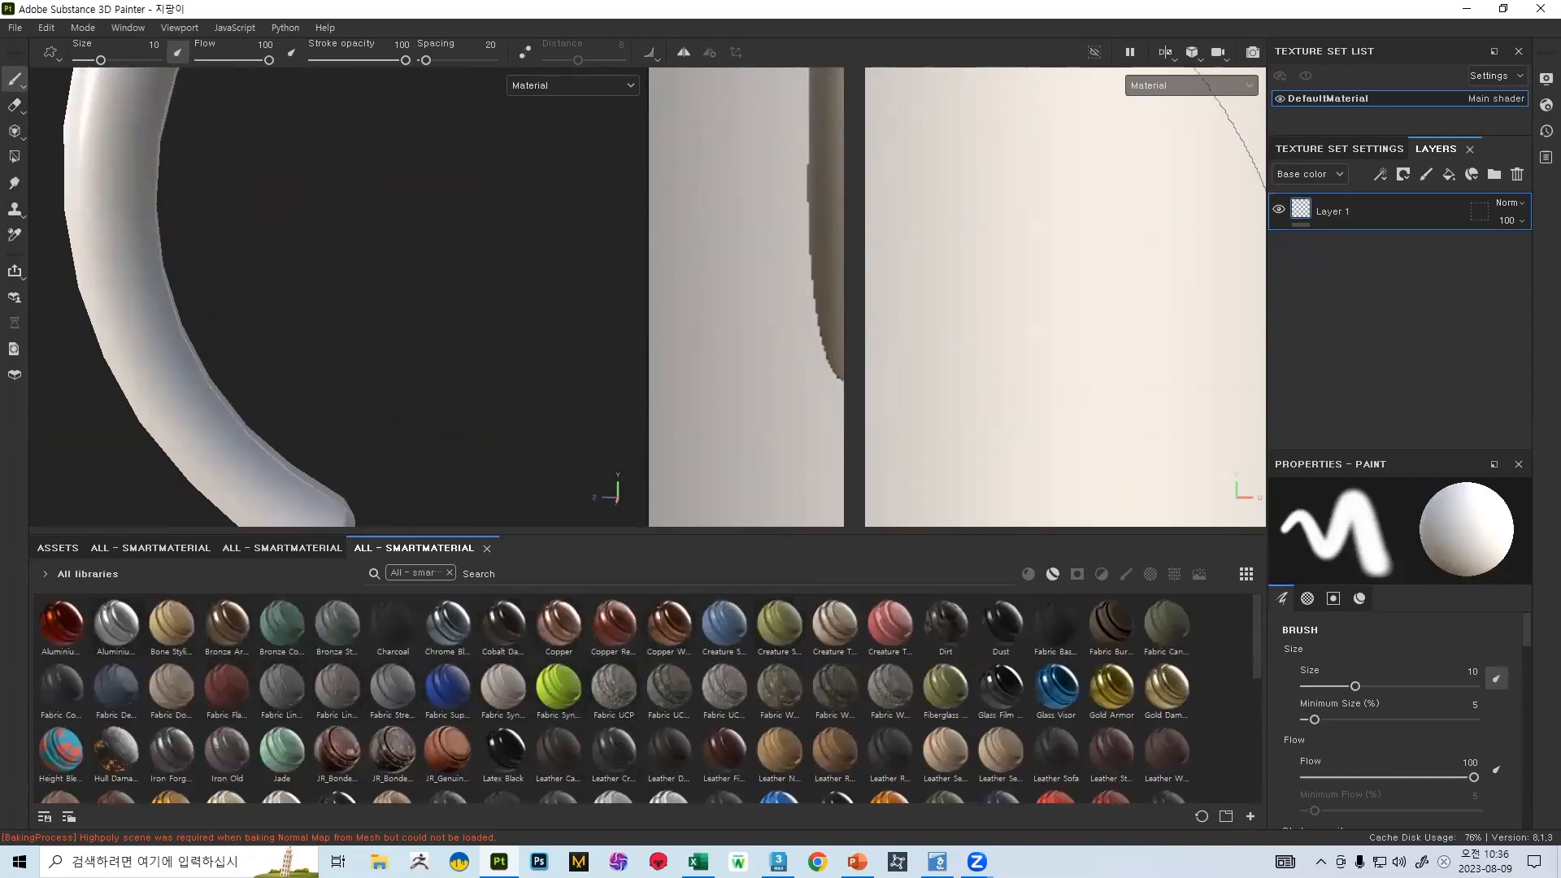
pyautogui.keyDown('alt'); pyautogui.moveTo(520, 329); pyautogui.dragTo(325, 362, button='middle'); pyautogui.keyUp('alt')
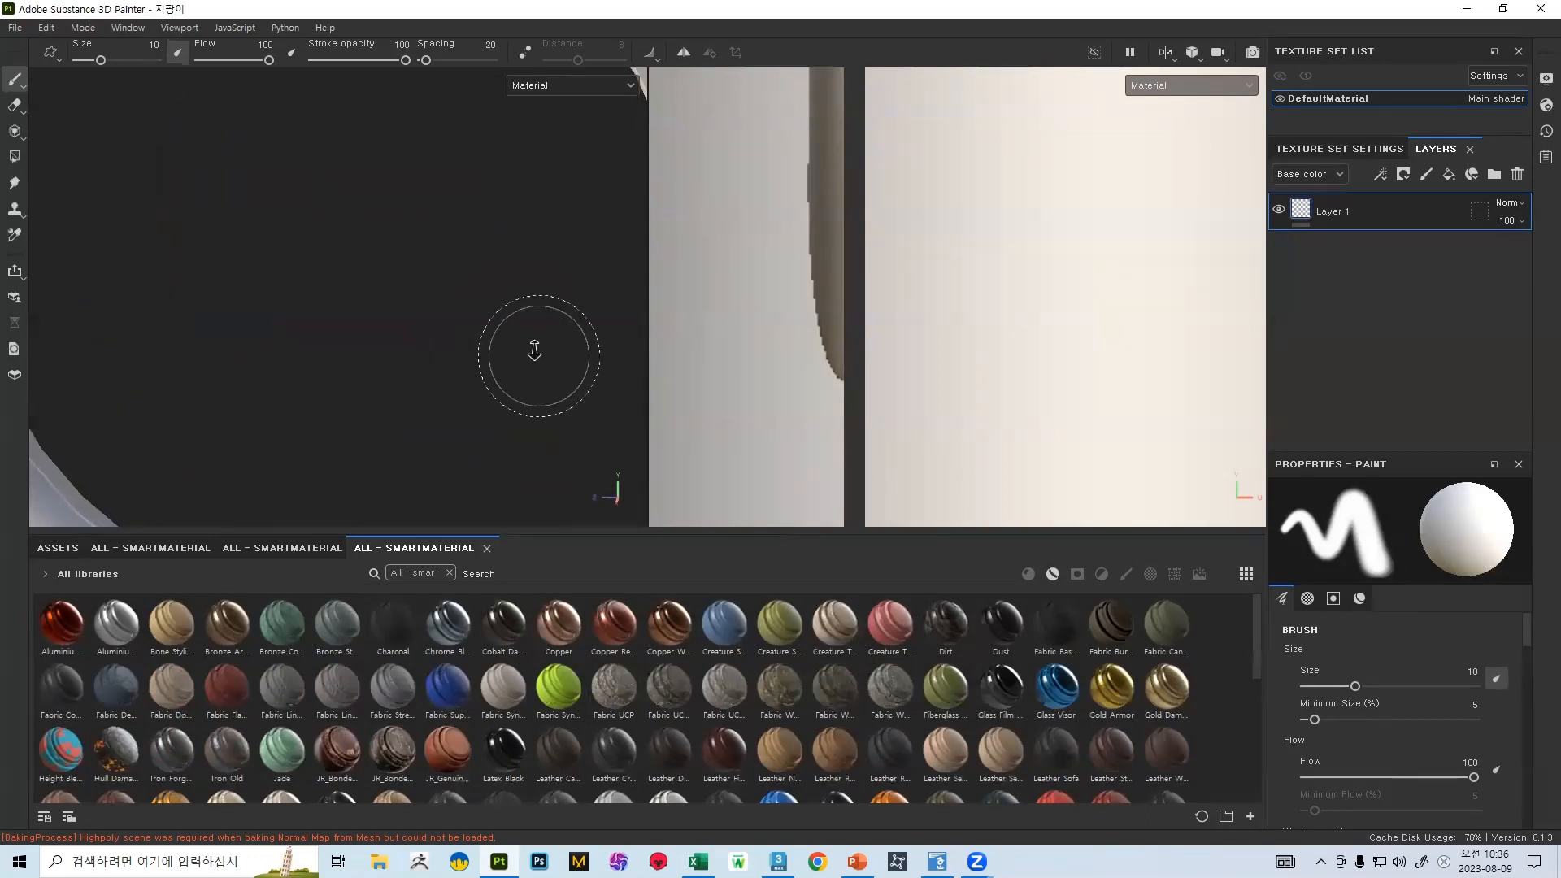
pyautogui.scroll(-3, 534, 352)
pyautogui.keyDown('alt'); pyautogui.moveTo(845, 154); pyautogui.dragTo(895, 358, button='middle'); pyautogui.keyUp('alt')
pyautogui.scroll(-6, 847, 261)
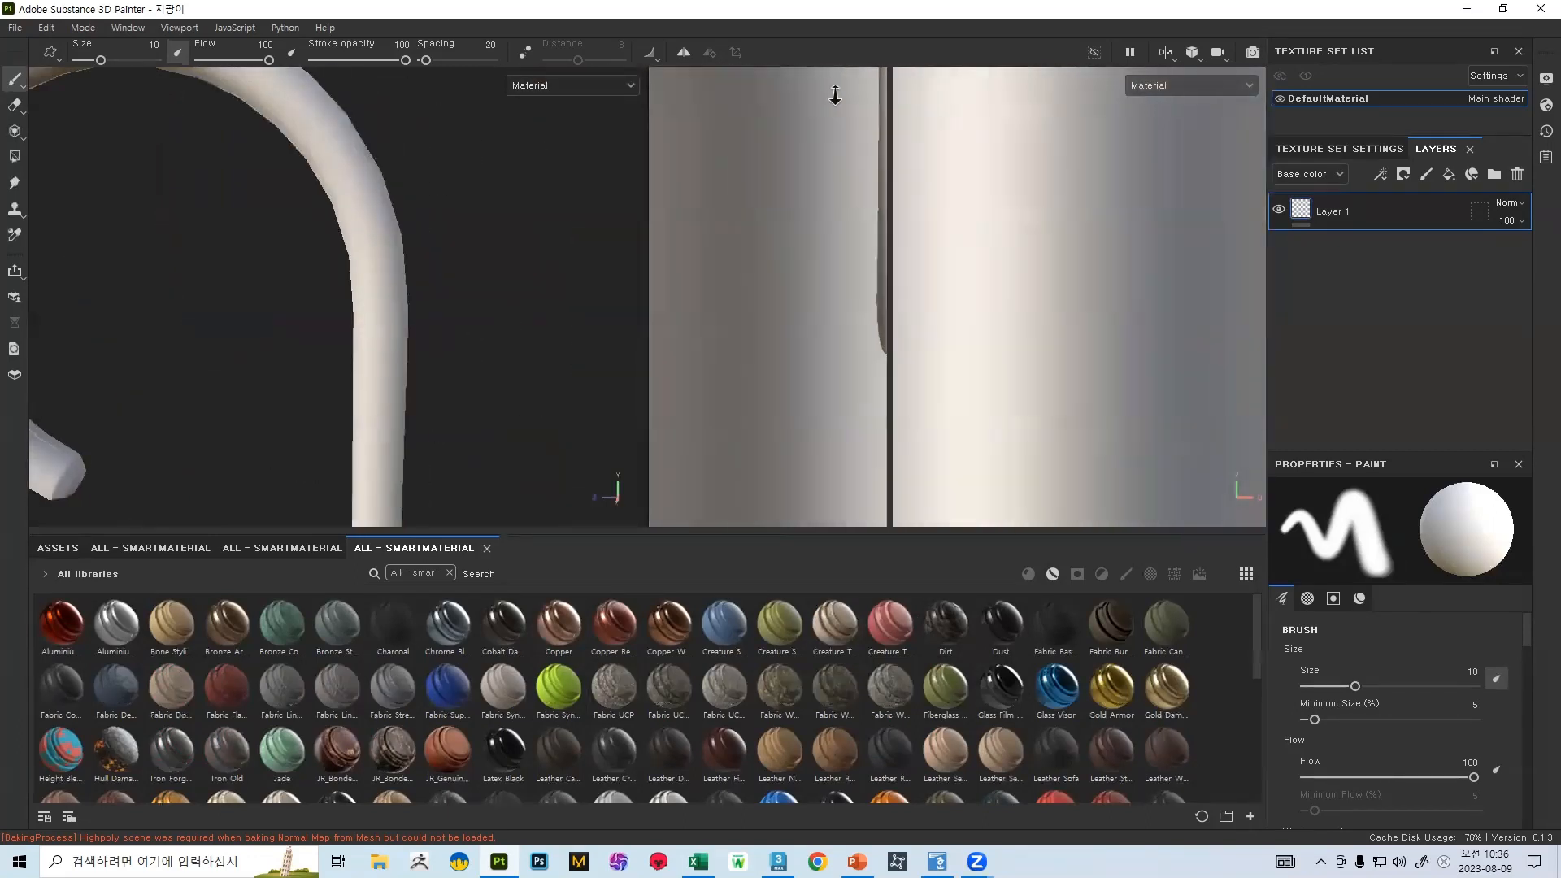
pyautogui.keyDown('alt'); pyautogui.moveTo(894, 142); pyautogui.dragTo(895, 285, button='middle'); pyautogui.keyUp('alt')
pyautogui.scroll(-2, 874, 260)
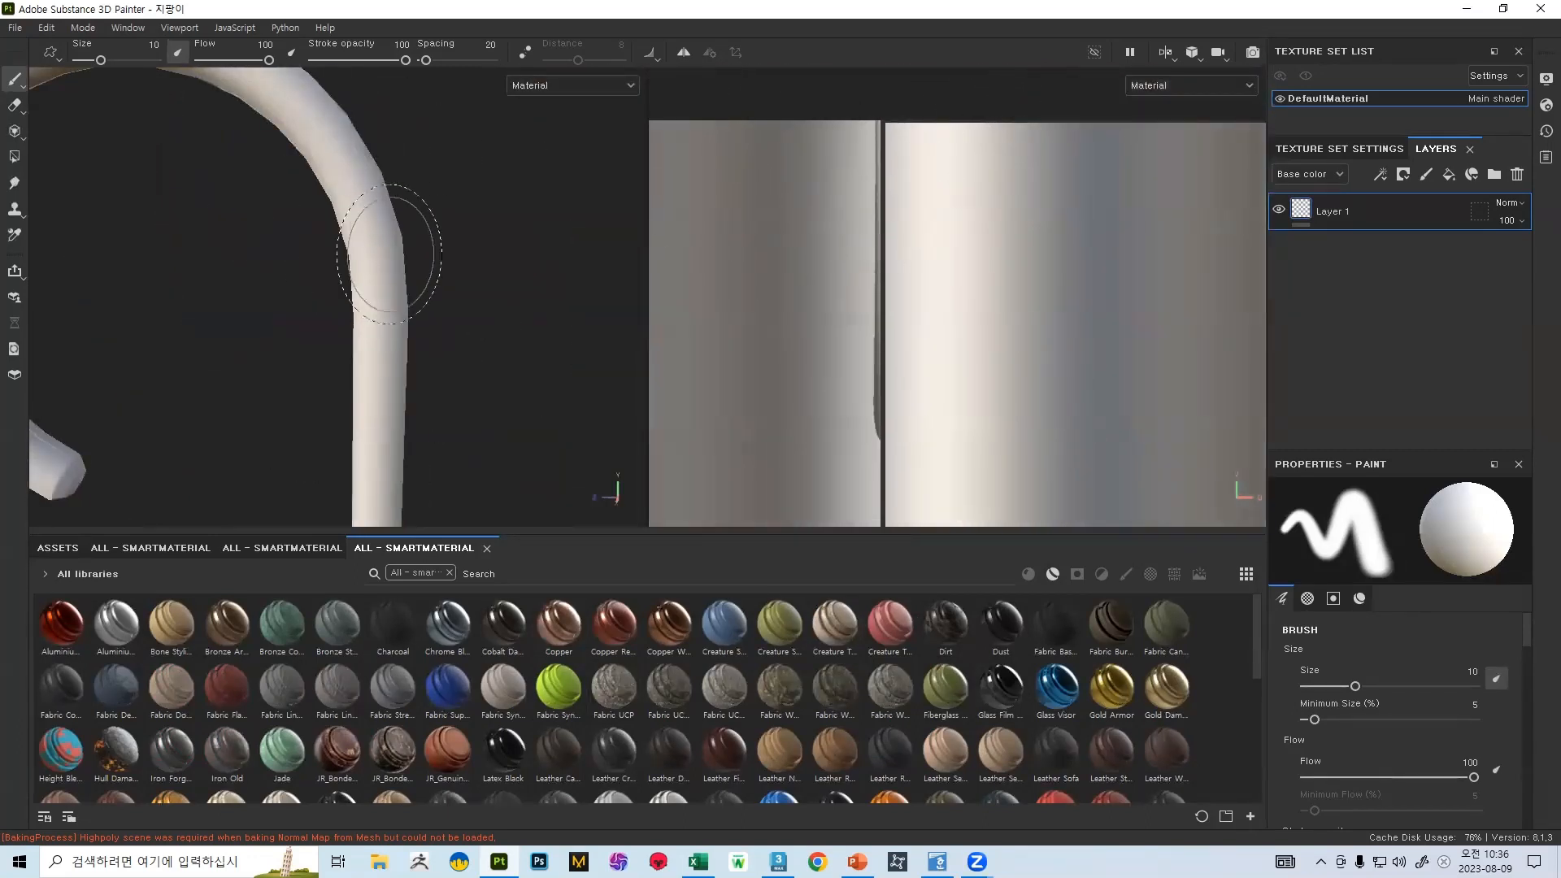
pyautogui.keyDown('alt'); pyautogui.moveTo(302, 406); pyautogui.dragTo(301, 258, button='middle'); pyautogui.keyUp('alt')
pyautogui.keyDown('alt'); pyautogui.moveTo(301, 257); pyautogui.dragTo(592, 334); pyautogui.keyUp('alt')
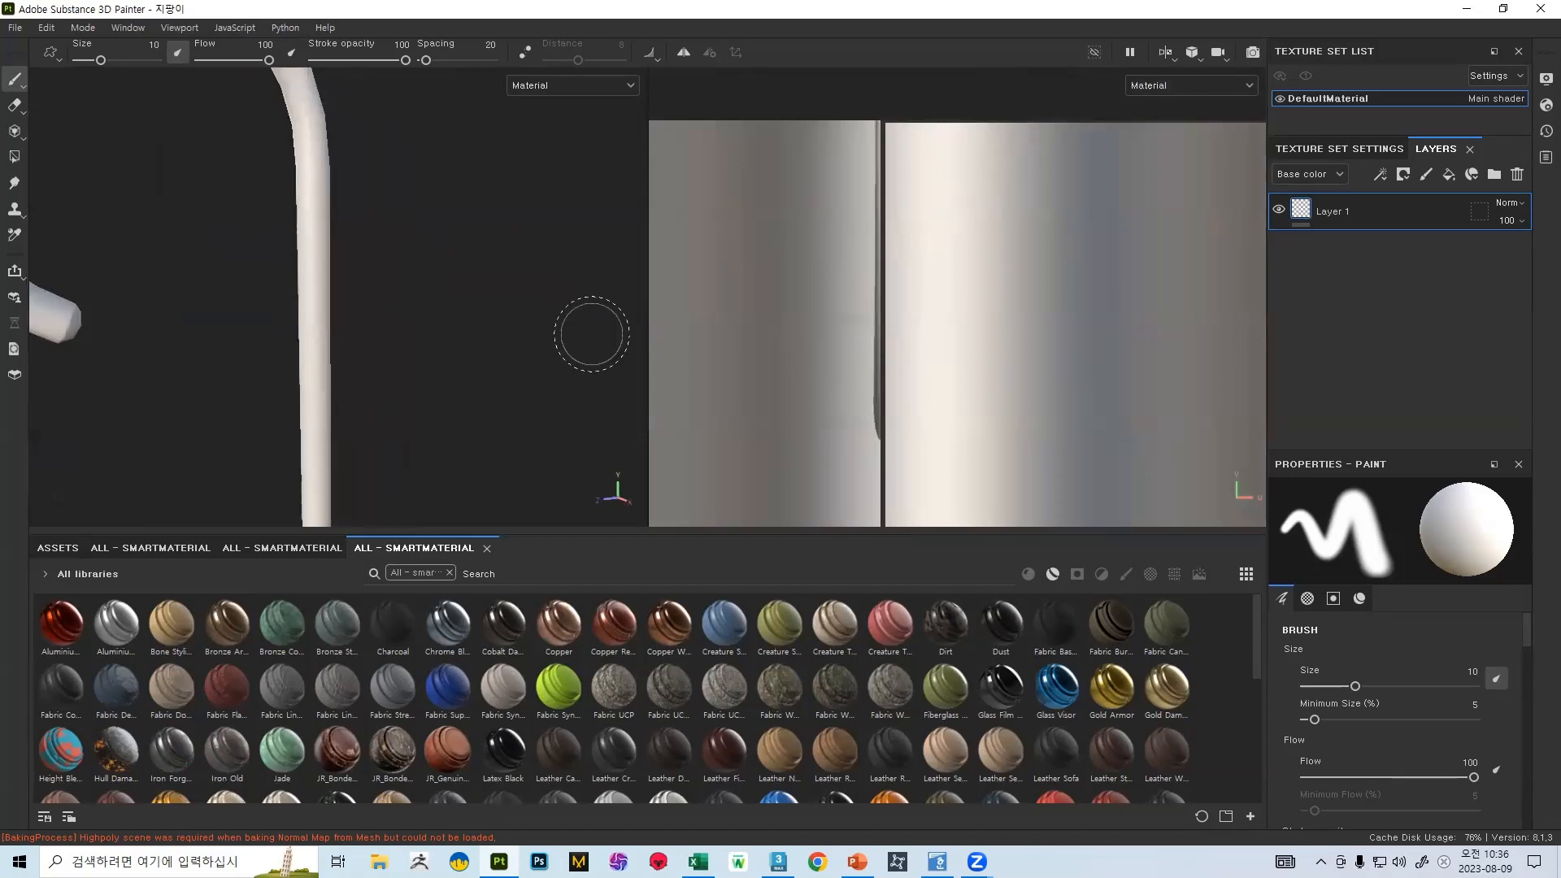
# - Set the baking Max Frontal Distance to 0.1, rebake the selected mesh maps, and close the baking progress window
pyautogui.click(1364, 144)
pyautogui.scroll(-1, 1487, 331)
pyautogui.scroll(3, 1485, 244)
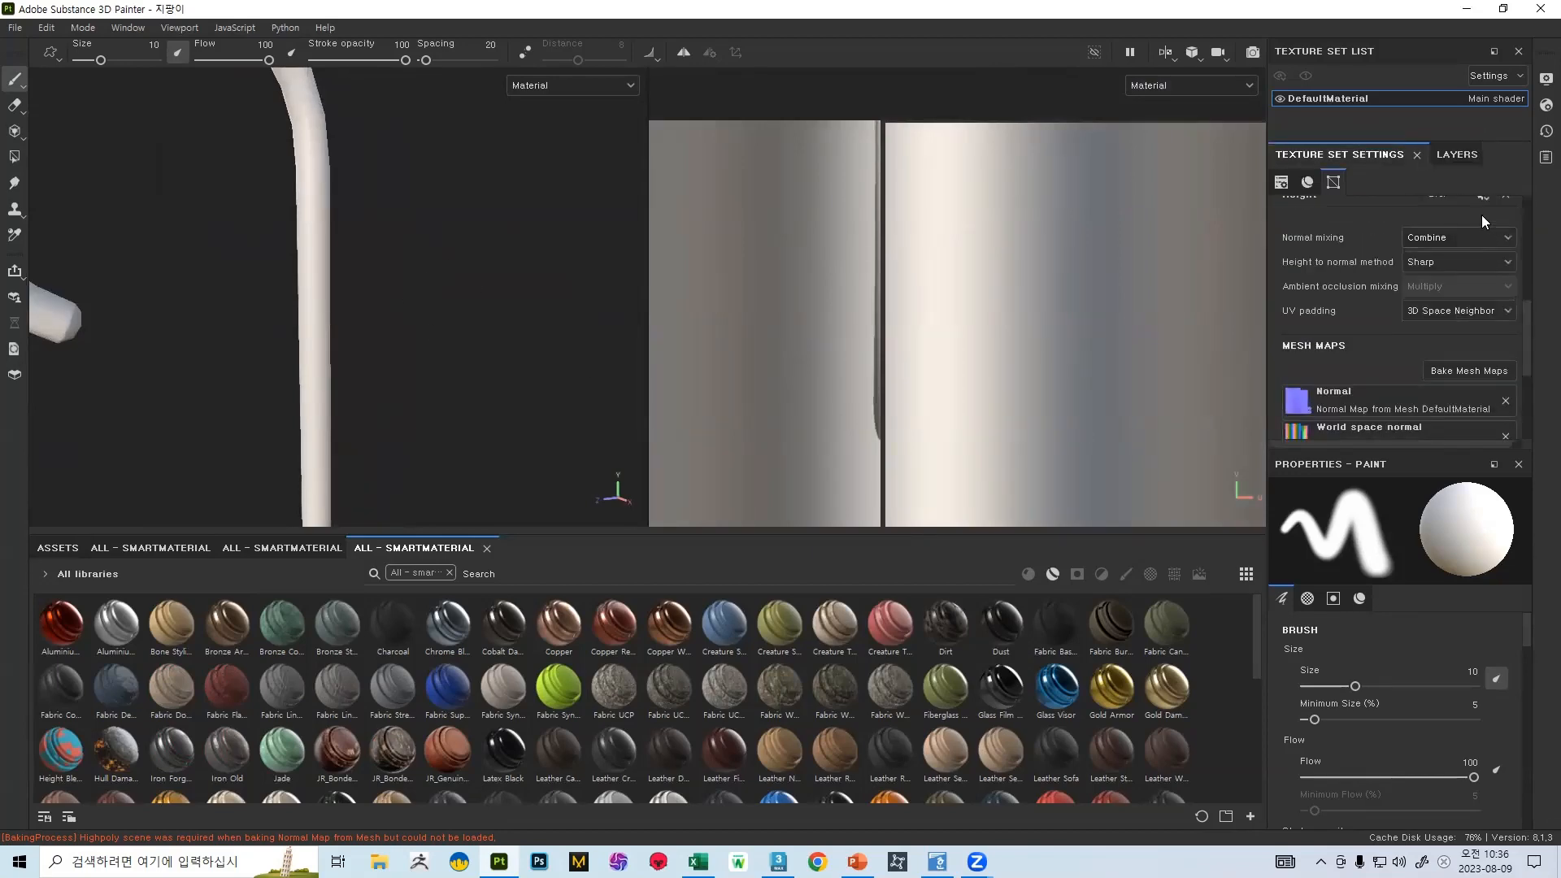
pyautogui.click(1464, 370)
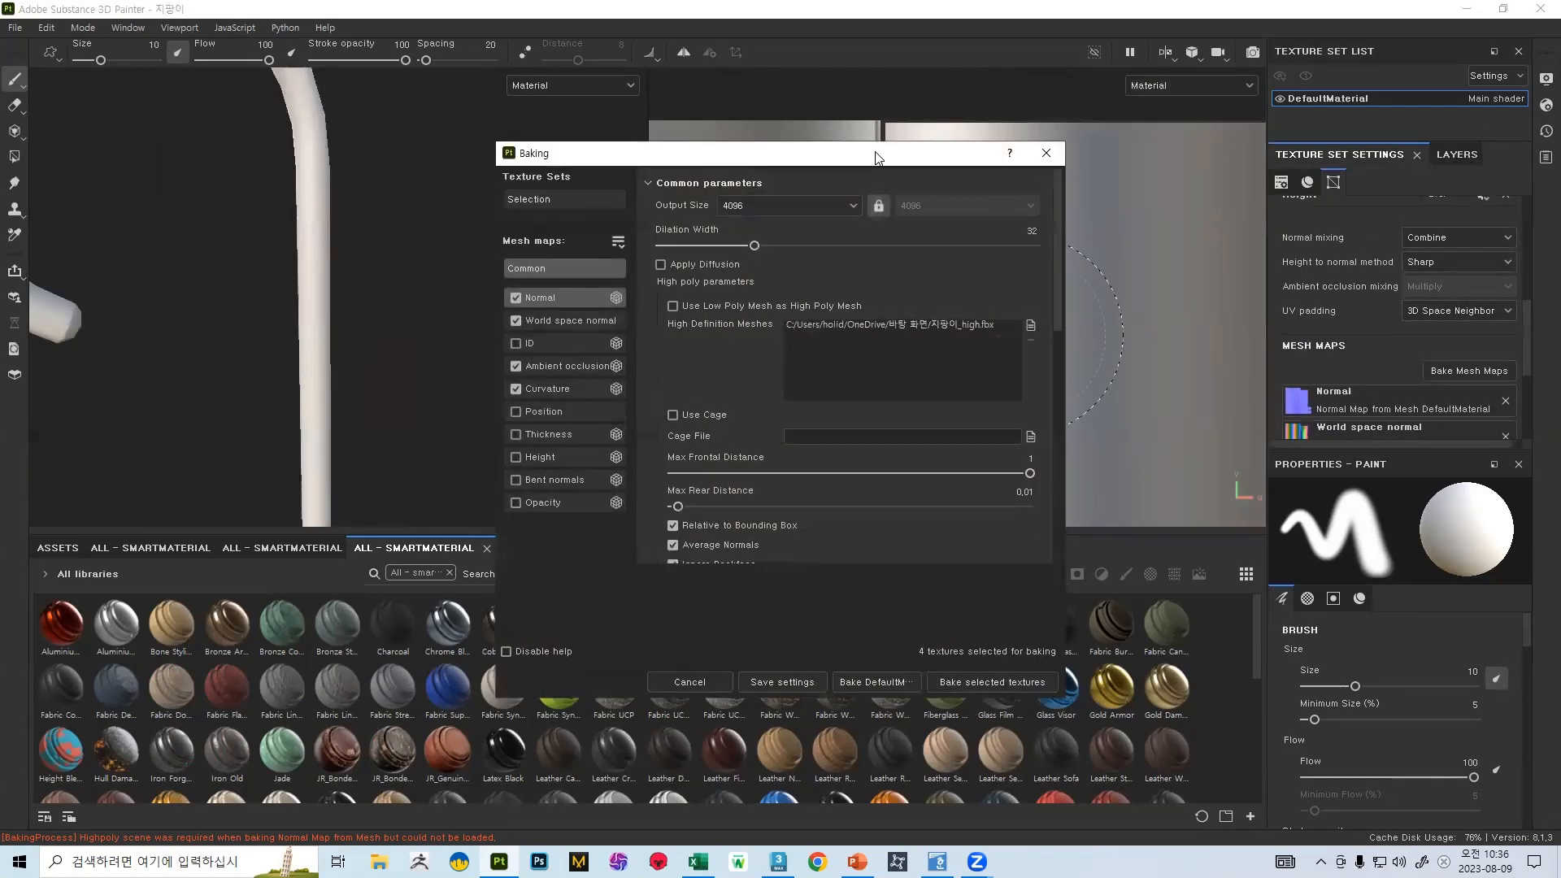
pyautogui.click(668, 462)
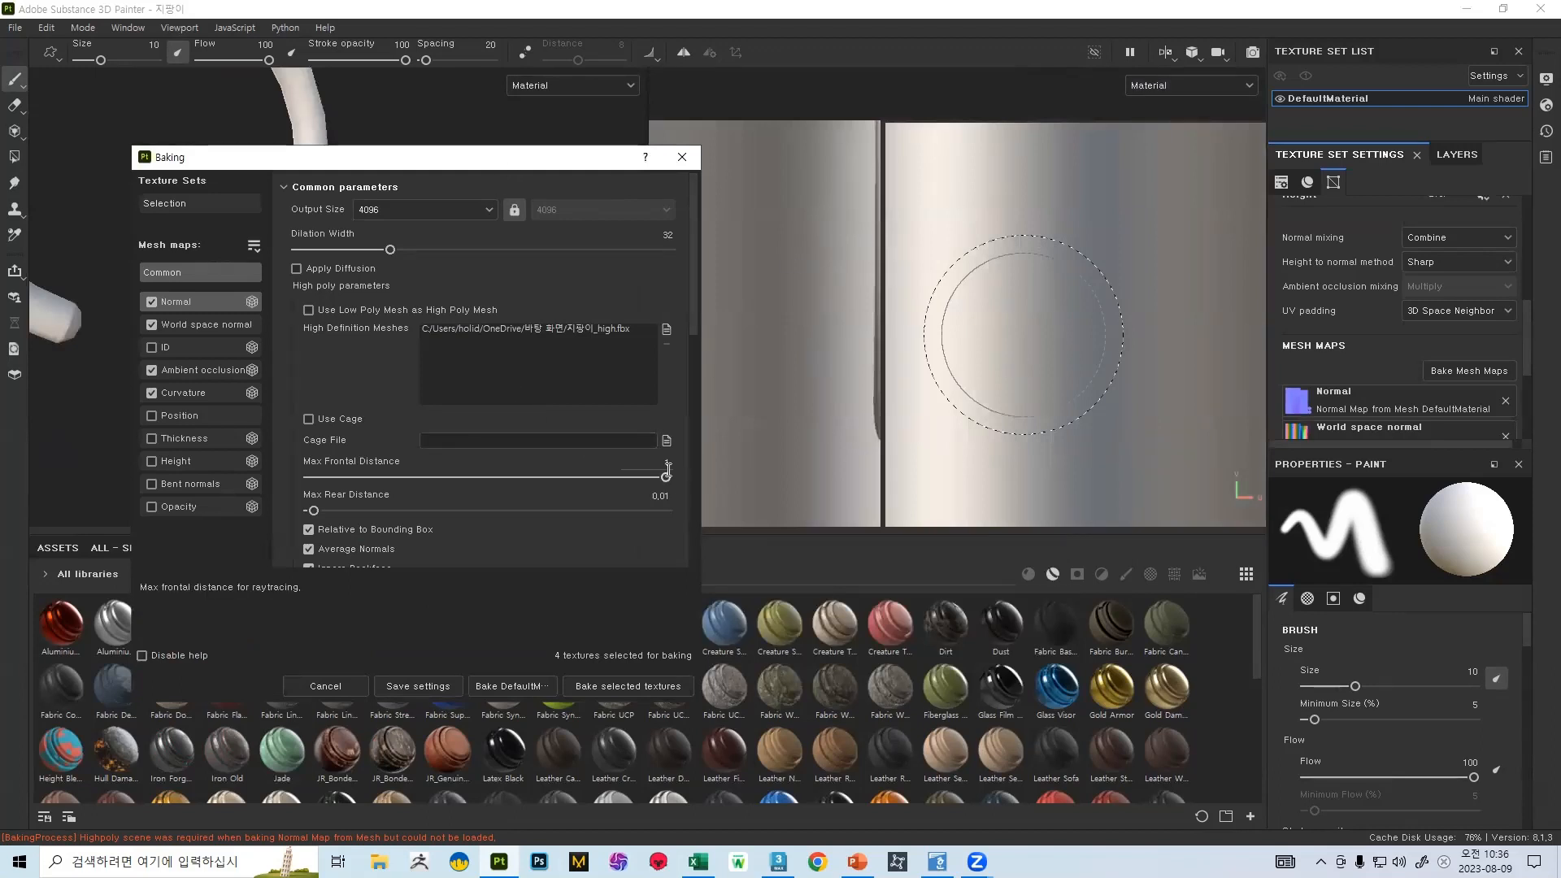
pyautogui.write('0.1')
pyautogui.click(362, 447)
pyautogui.click(626, 688)
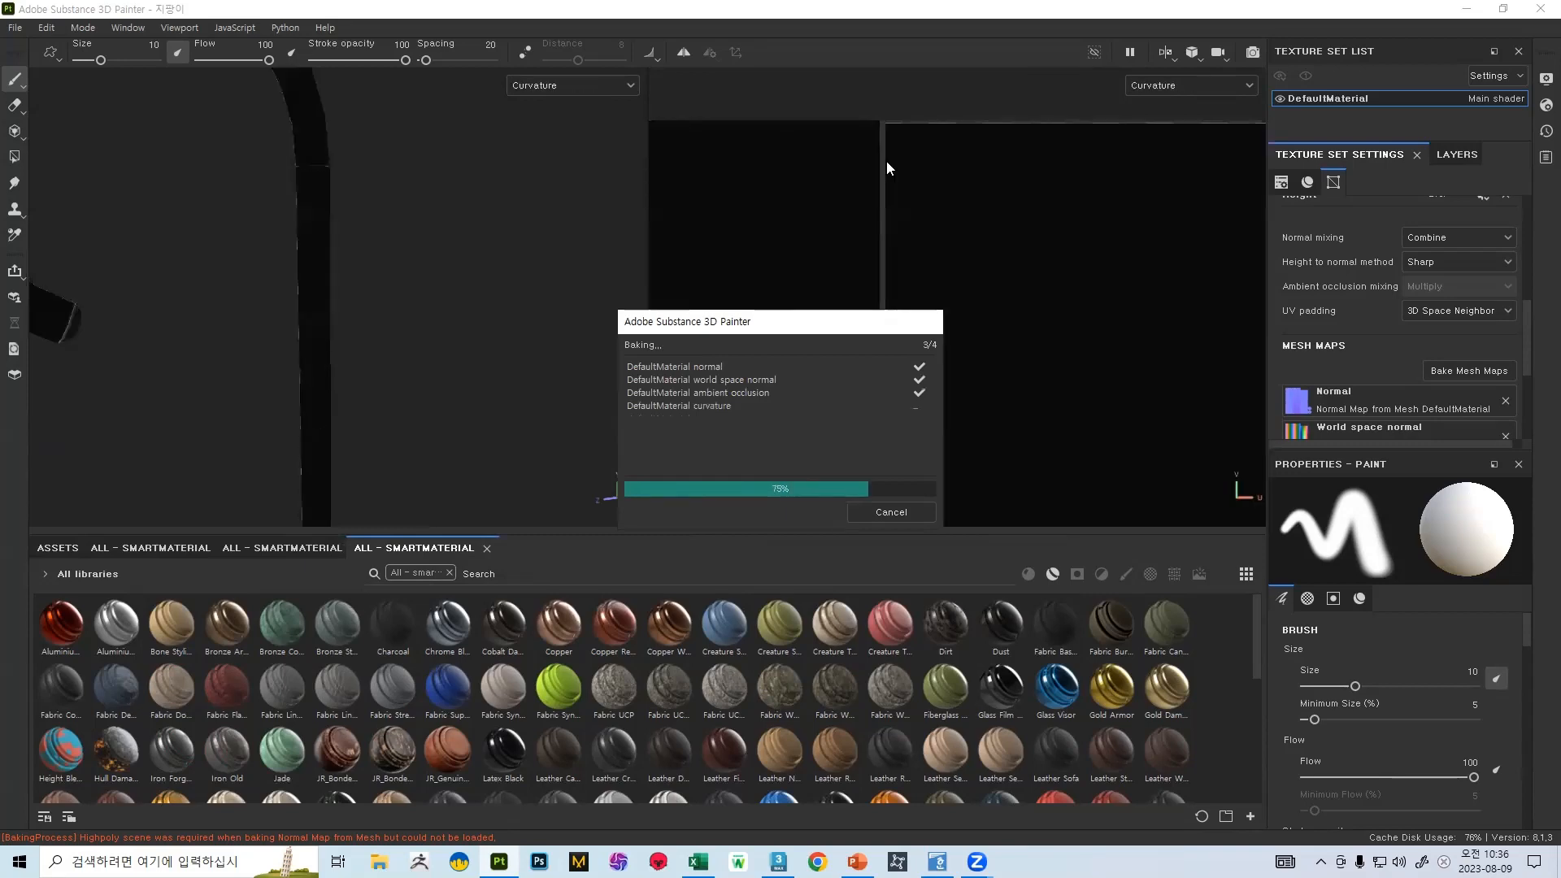
pyautogui.click(892, 512)
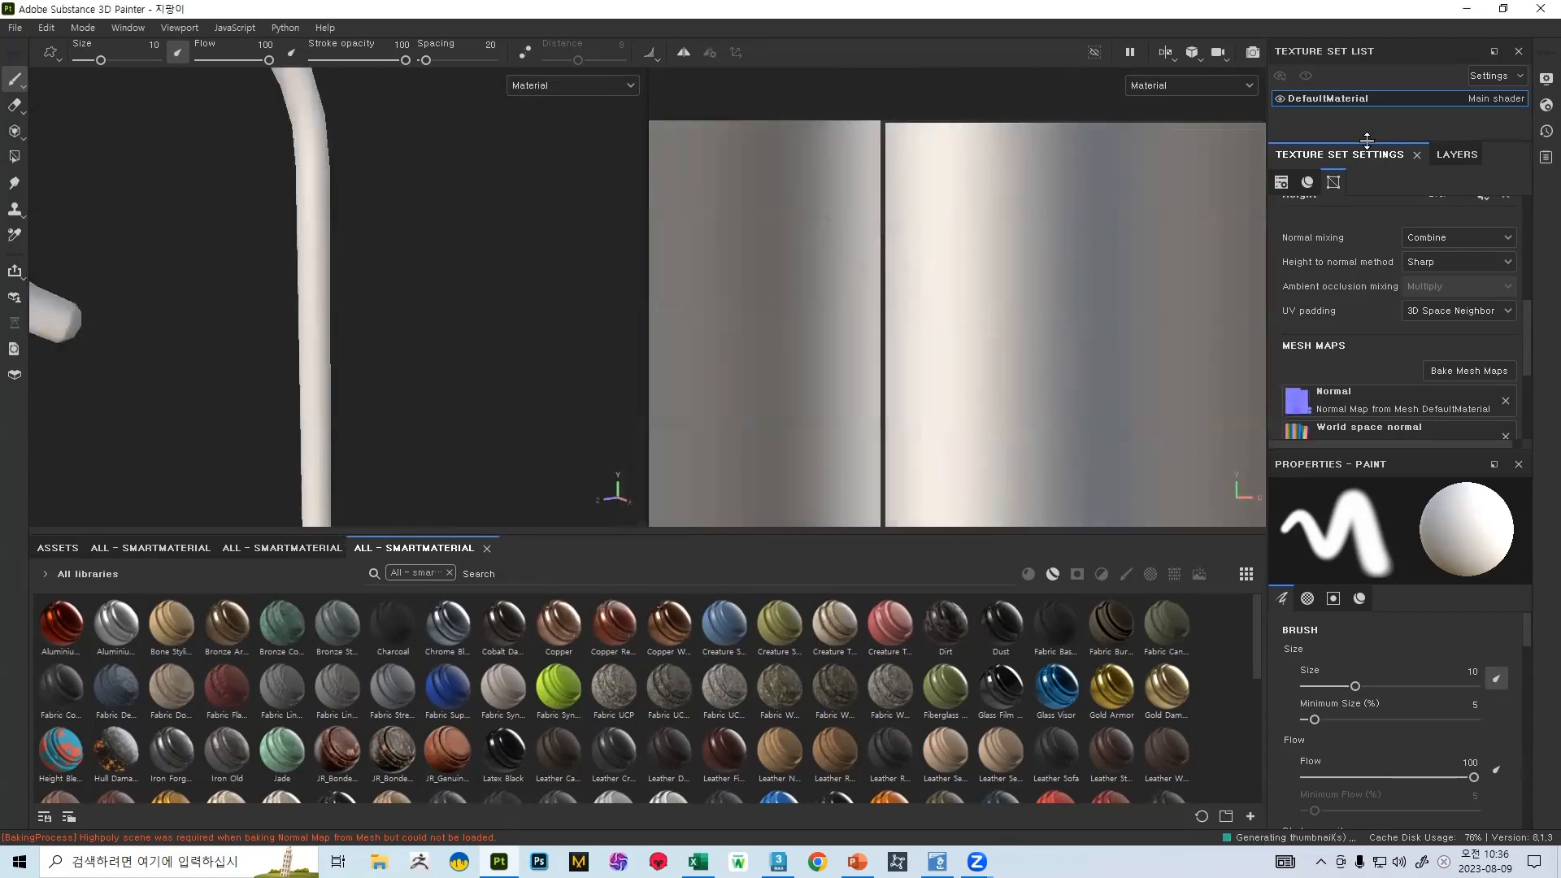
# - Add the Wood Ship Hull Nordic smart material above Layer 1 again
pyautogui.click(1436, 154)
pyautogui.scroll(-5, 1049, 718)
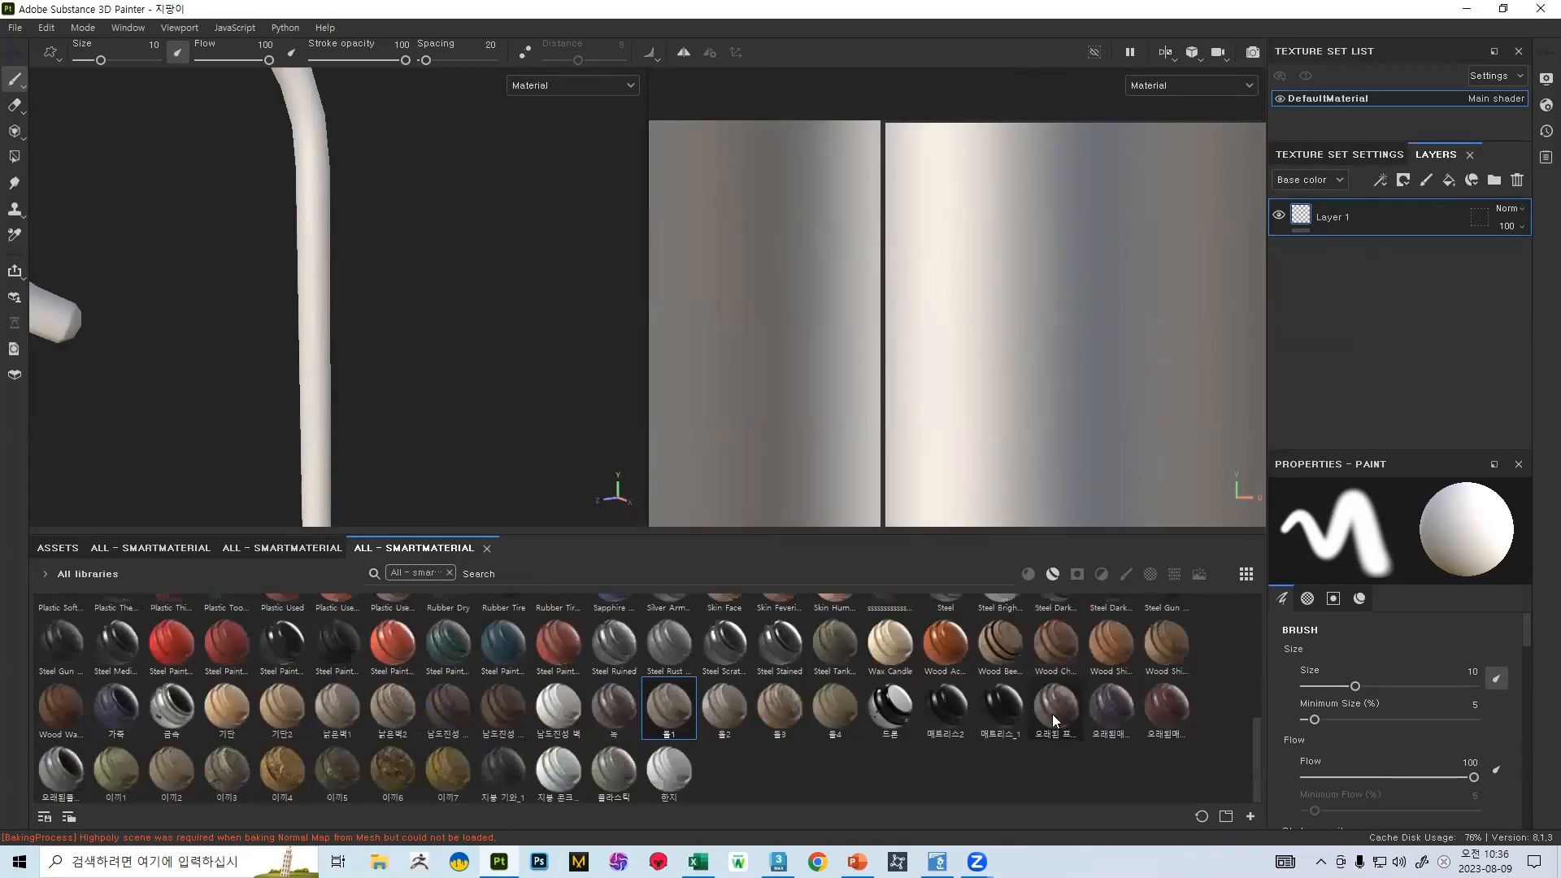
pyautogui.scroll(5, 894, 701)
pyautogui.scroll(-5, 866, 675)
pyautogui.moveTo(1099, 641); pyautogui.dragTo(1379, 211)
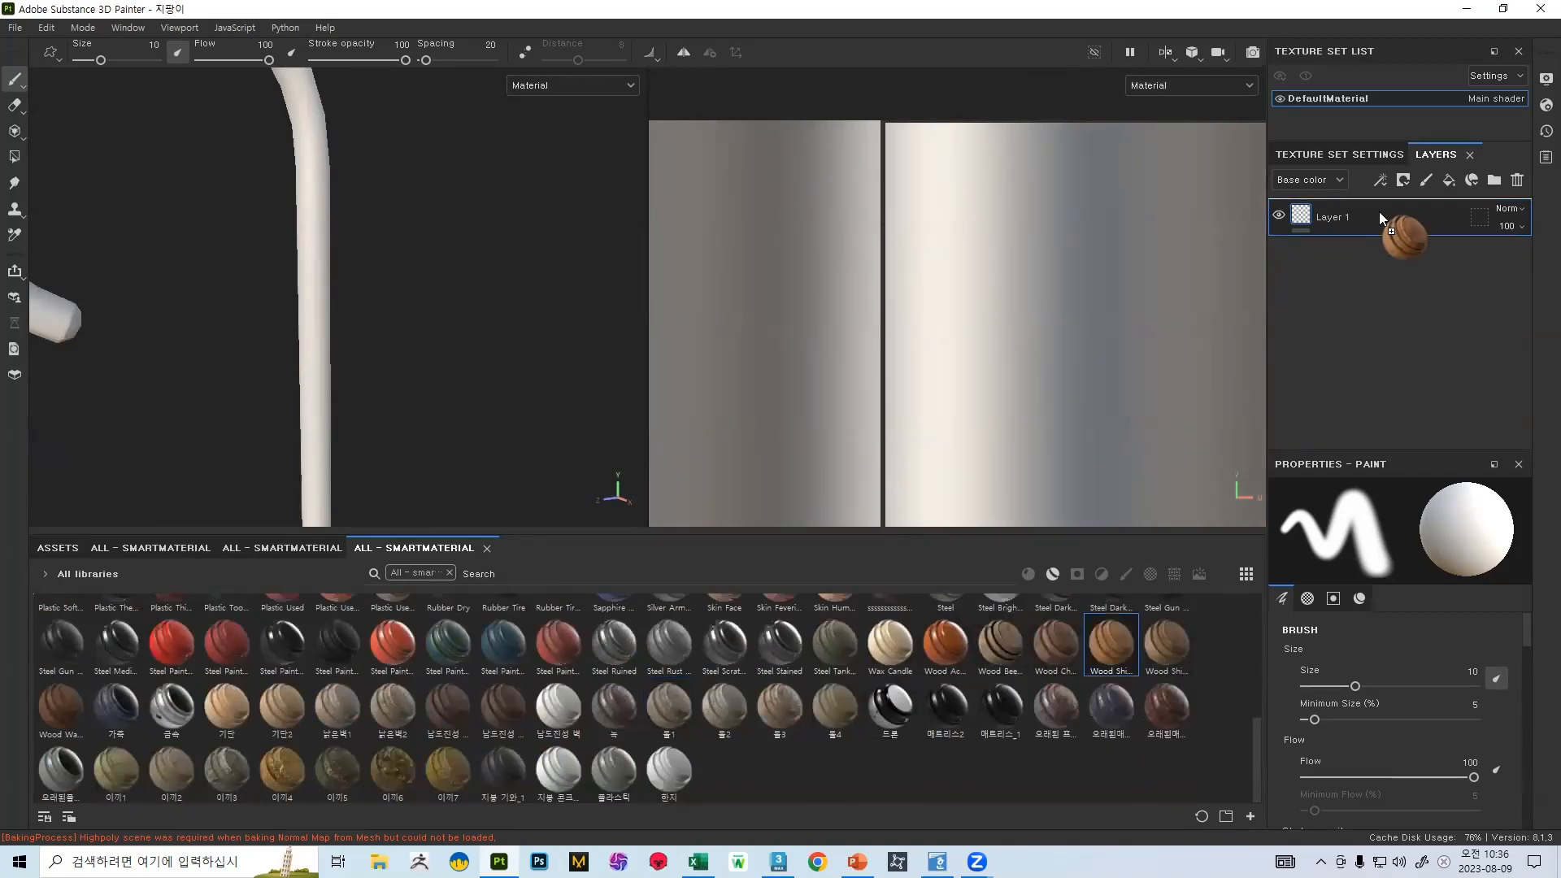
pyautogui.moveTo(1373, 210); pyautogui.dragTo(1373, 210)
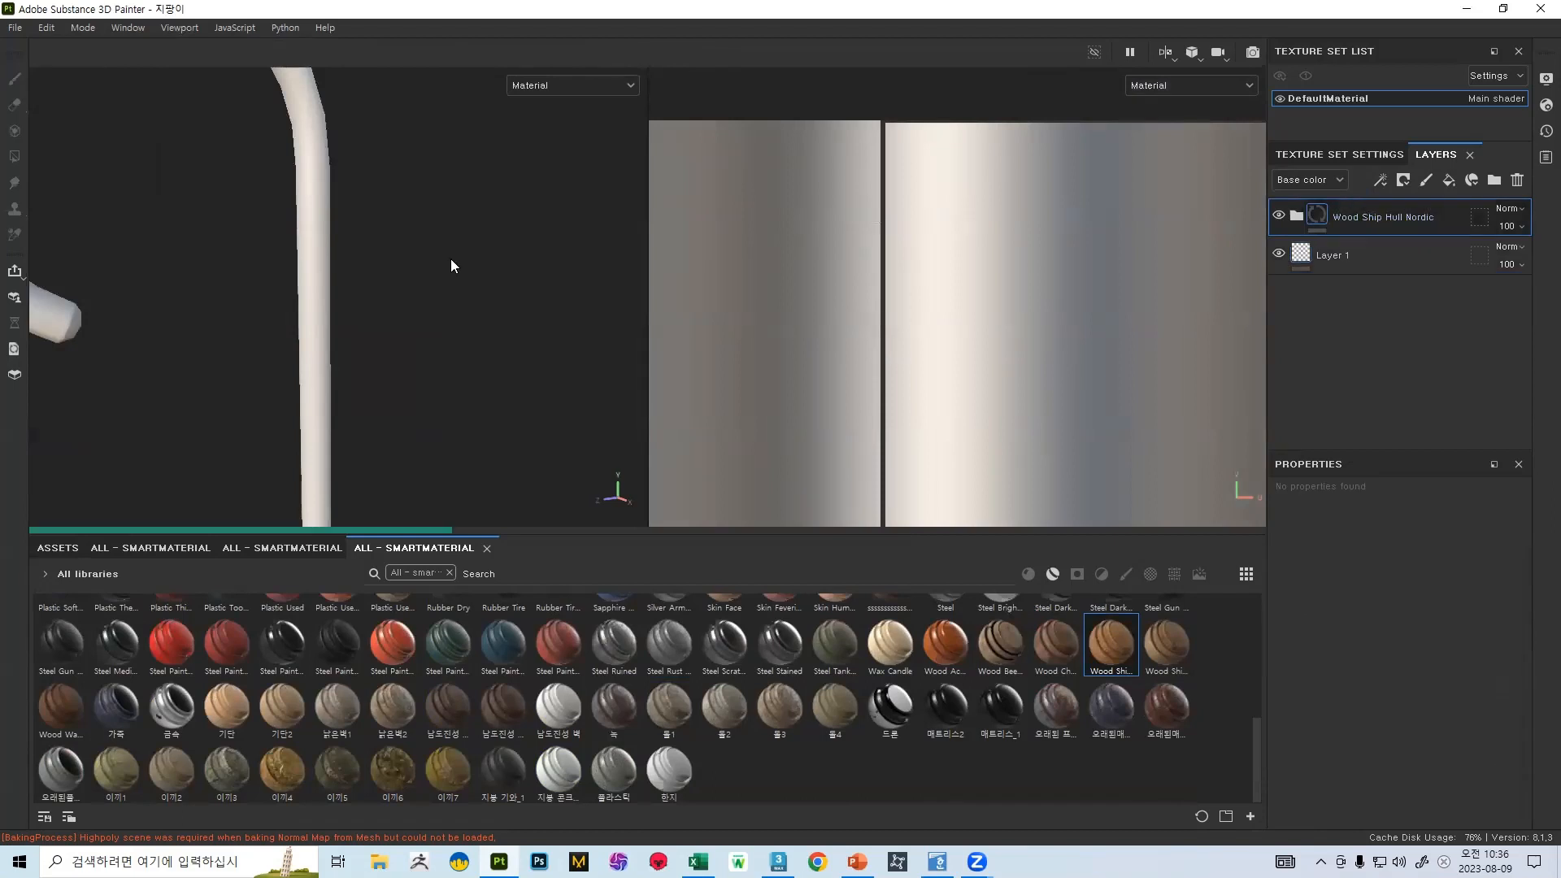
# - Examine the reapplied wood grain and knots around the bend of the cane's handle in the 3D view
pyautogui.moveTo(282, 212); pyautogui.dragTo(387, 328, button='middle')
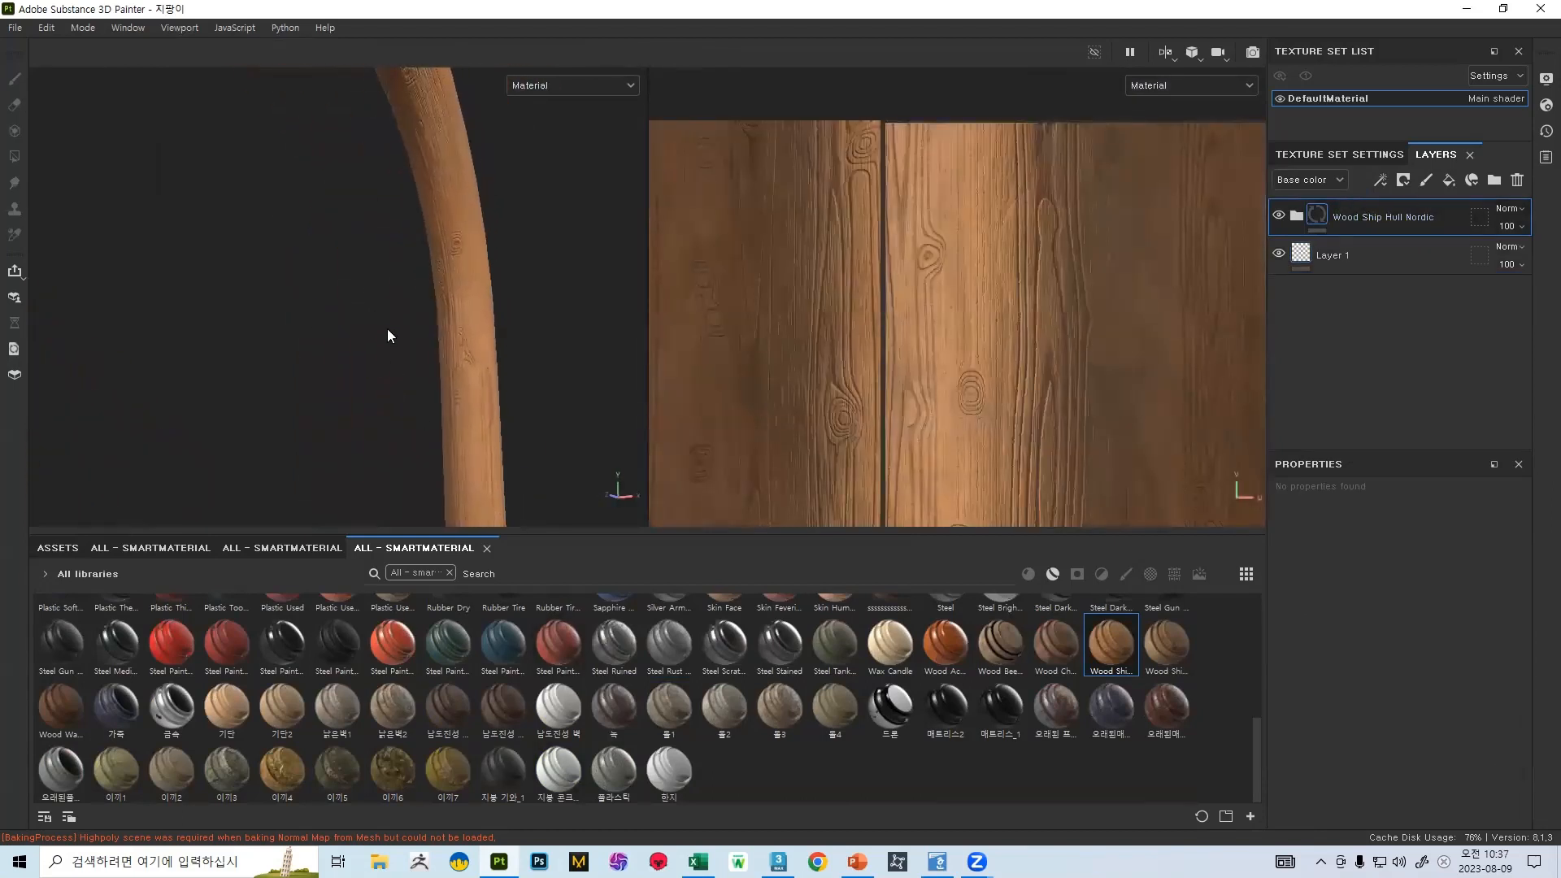
pyautogui.scroll(-6, 385, 326)
pyautogui.scroll(4, 343, 156)
pyautogui.keyDown('alt'); pyautogui.moveTo(349, 170); pyautogui.dragTo(354, 488, button='middle'); pyautogui.keyUp('alt')
pyautogui.keyDown('alt'); pyautogui.moveTo(352, 138); pyautogui.dragTo(352, 265, button='middle'); pyautogui.keyUp('alt')
pyautogui.scroll(6, 351, 381)
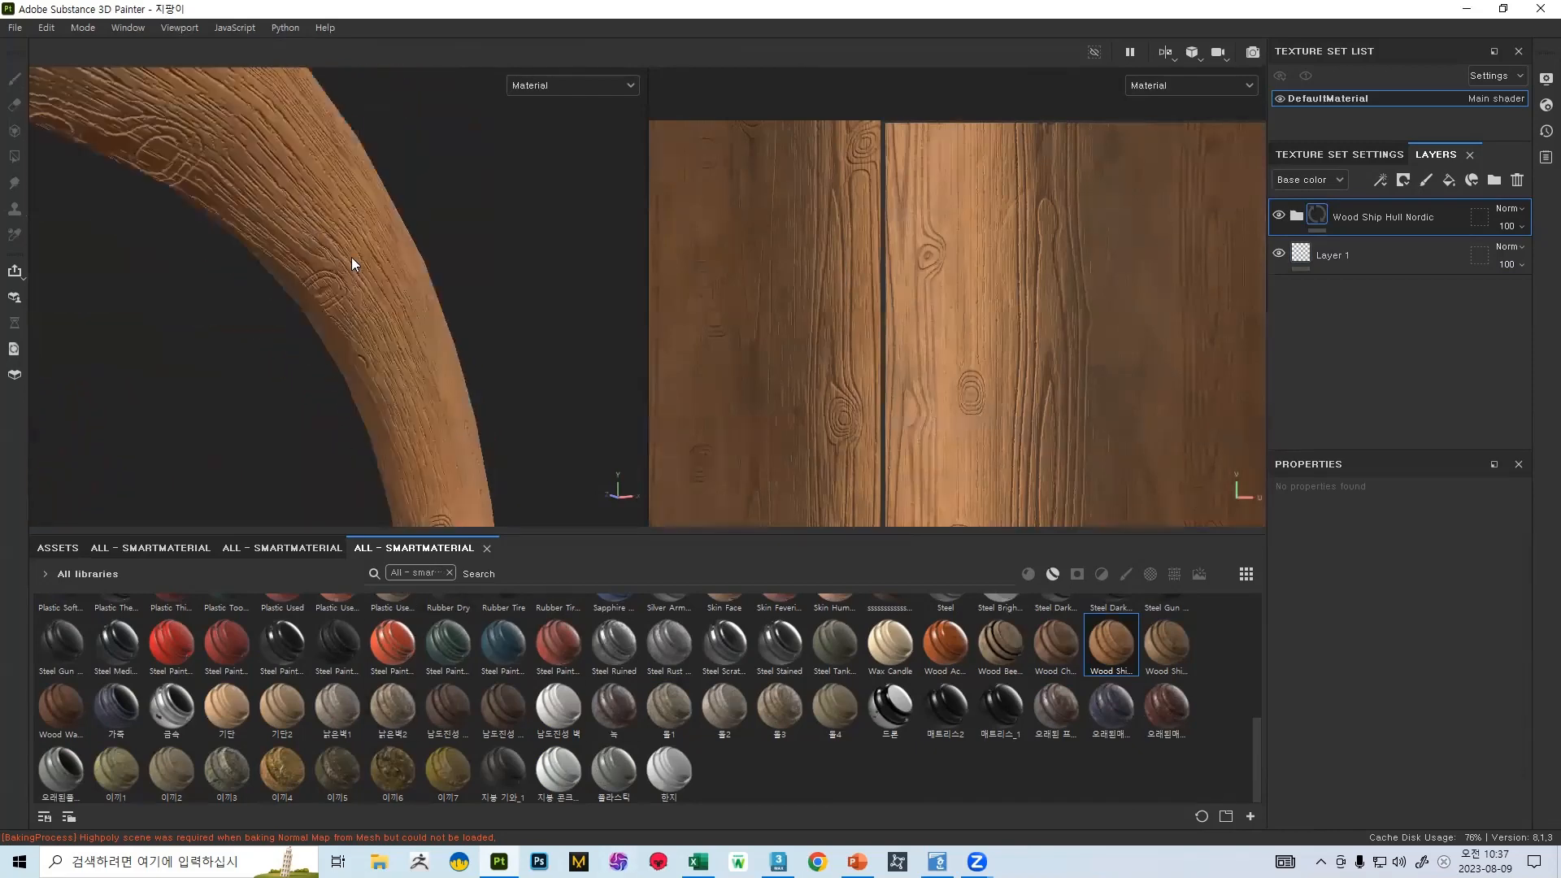
pyautogui.keyDown('alt'); pyautogui.moveTo(352, 265); pyautogui.dragTo(174, 52, button='right'); pyautogui.keyUp('alt')
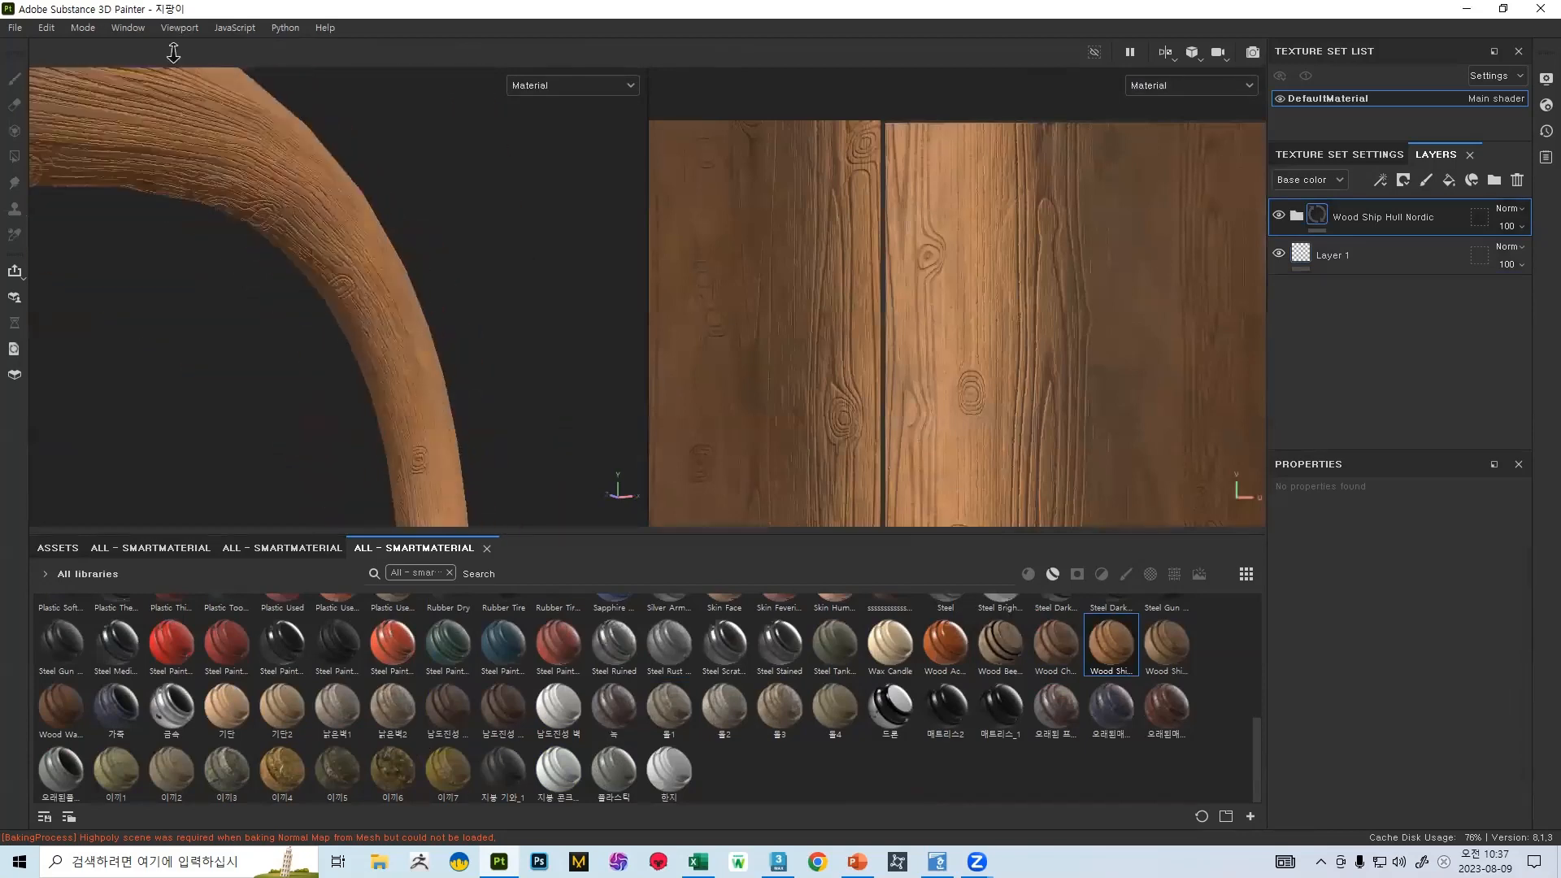
pyautogui.scroll(-8, 185, 174)
pyautogui.scroll(8, 365, 325)
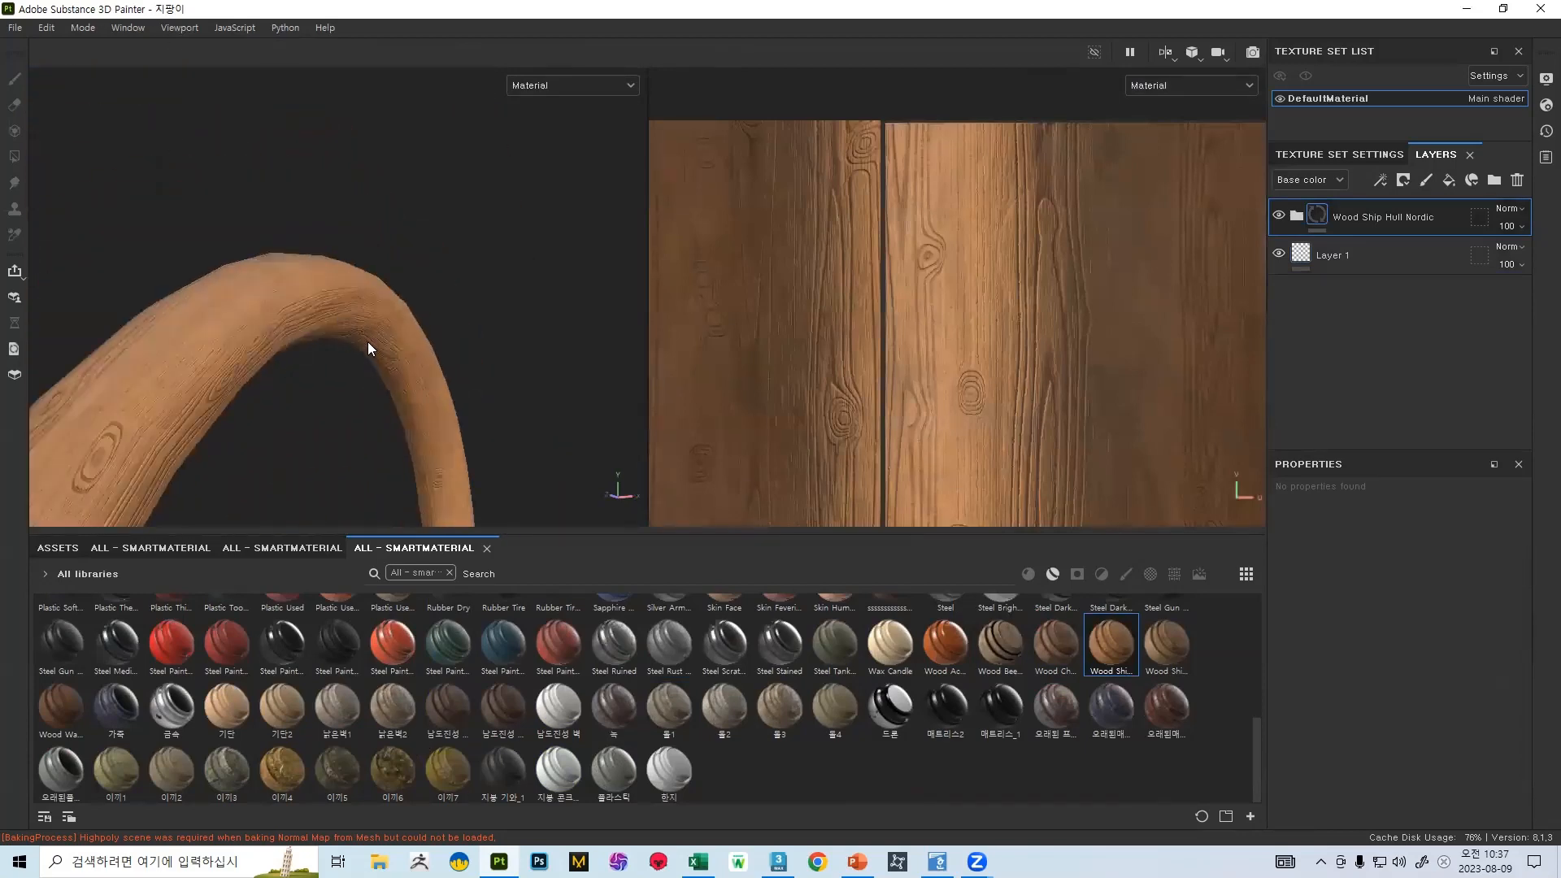
# - Examine the seam where the curved handle meets the straight shaft from several sides, comparing it with the UV islands in the 2D view
pyautogui.keyDown('alt'); pyautogui.moveTo(445, 415); pyautogui.dragTo(352, 375); pyautogui.keyUp('alt')
pyautogui.keyDown('alt'); pyautogui.moveTo(351, 375); pyautogui.dragTo(237, 219, button='middle'); pyautogui.keyUp('alt')
pyautogui.scroll(-2, 329, 387)
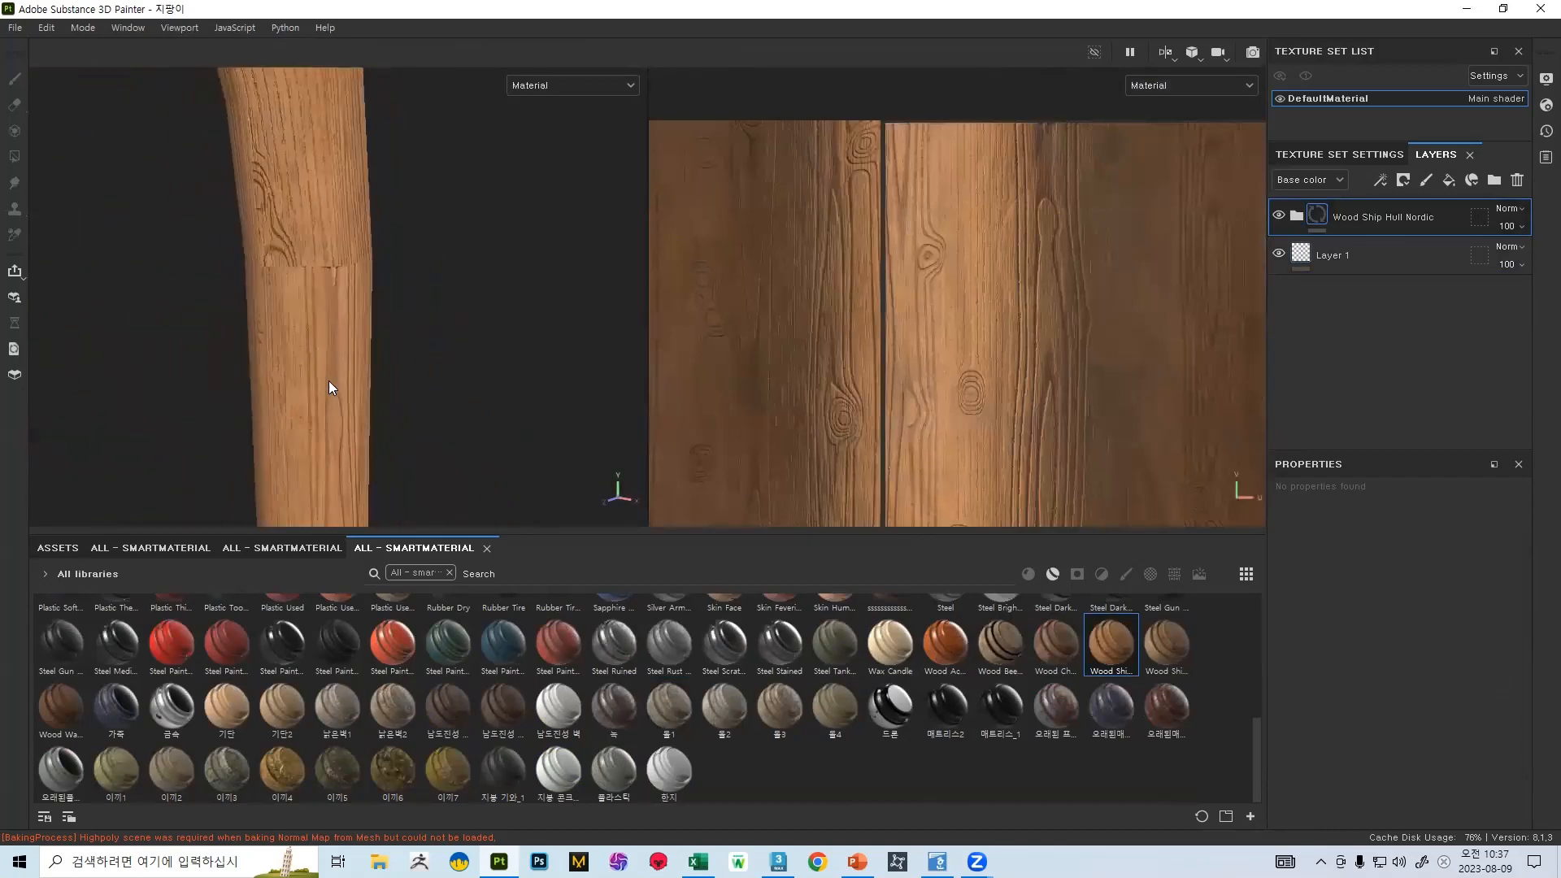
pyautogui.keyDown('alt'); pyautogui.moveTo(350, 242); pyautogui.dragTo(358, 331, button='right'); pyautogui.keyUp('alt')
pyautogui.keyDown('alt'); pyautogui.moveTo(358, 331); pyautogui.dragTo(236, 288); pyautogui.keyUp('alt')
pyautogui.scroll(-5, 935, 325)
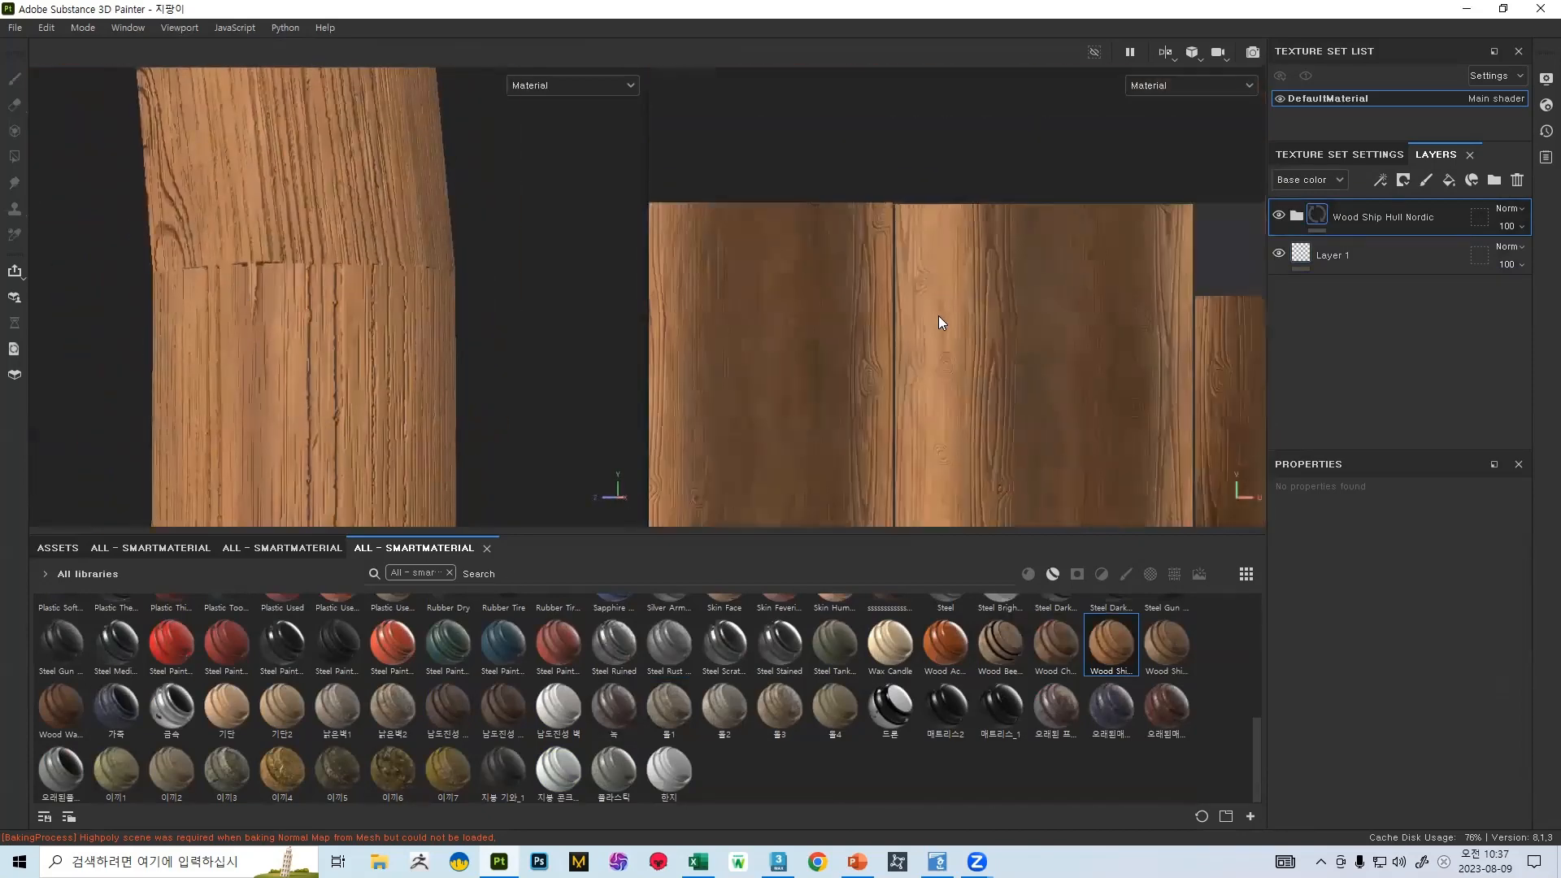
pyautogui.scroll(-3, 1032, 276)
pyautogui.scroll(3, 509, 280)
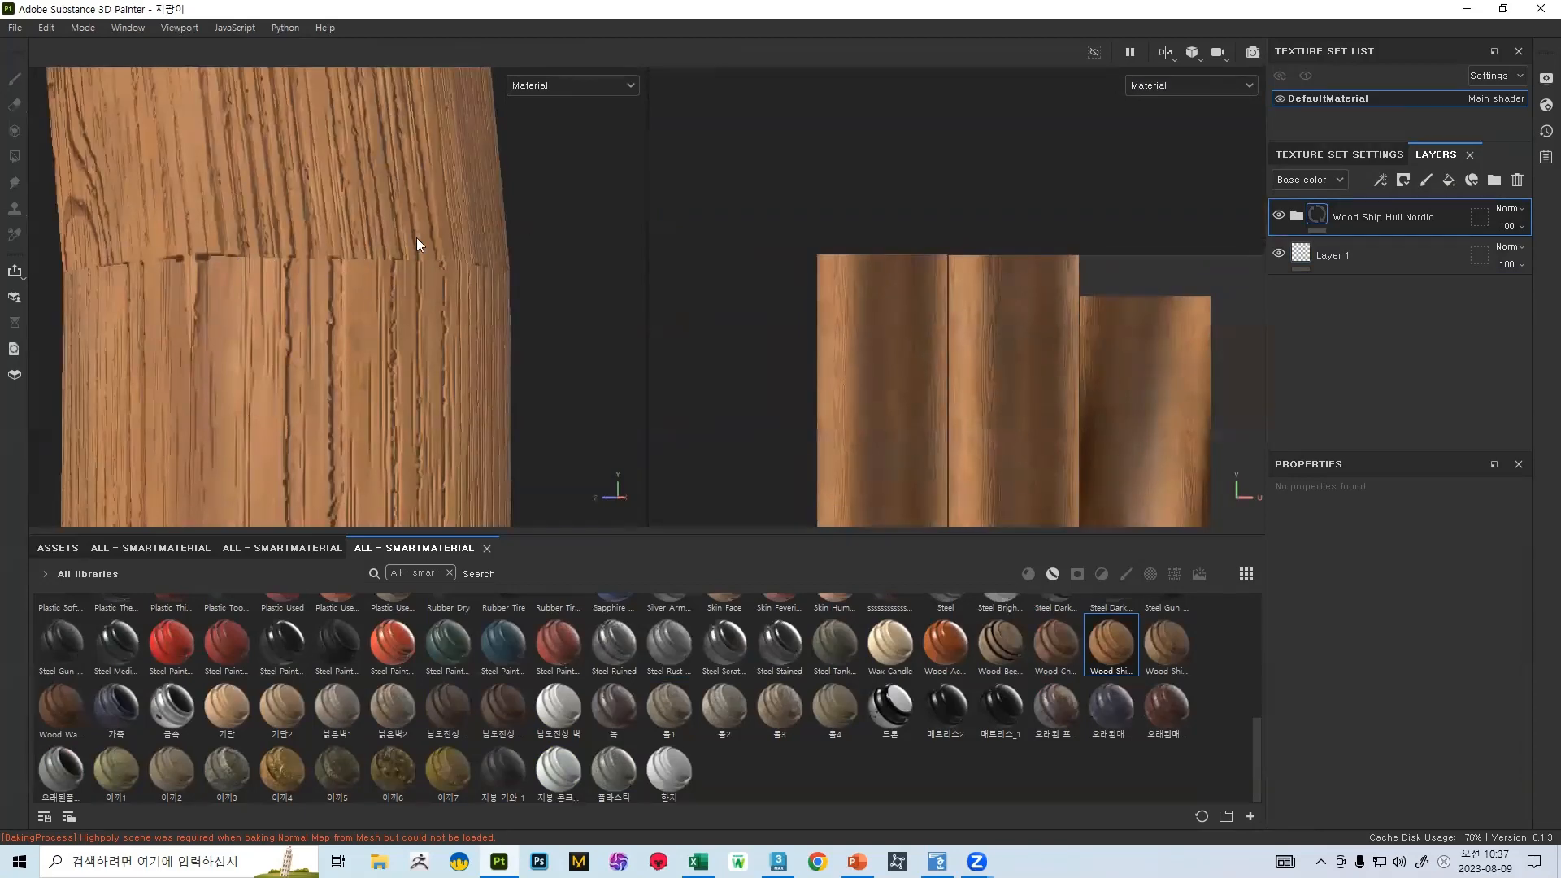
pyautogui.scroll(-6, 417, 237)
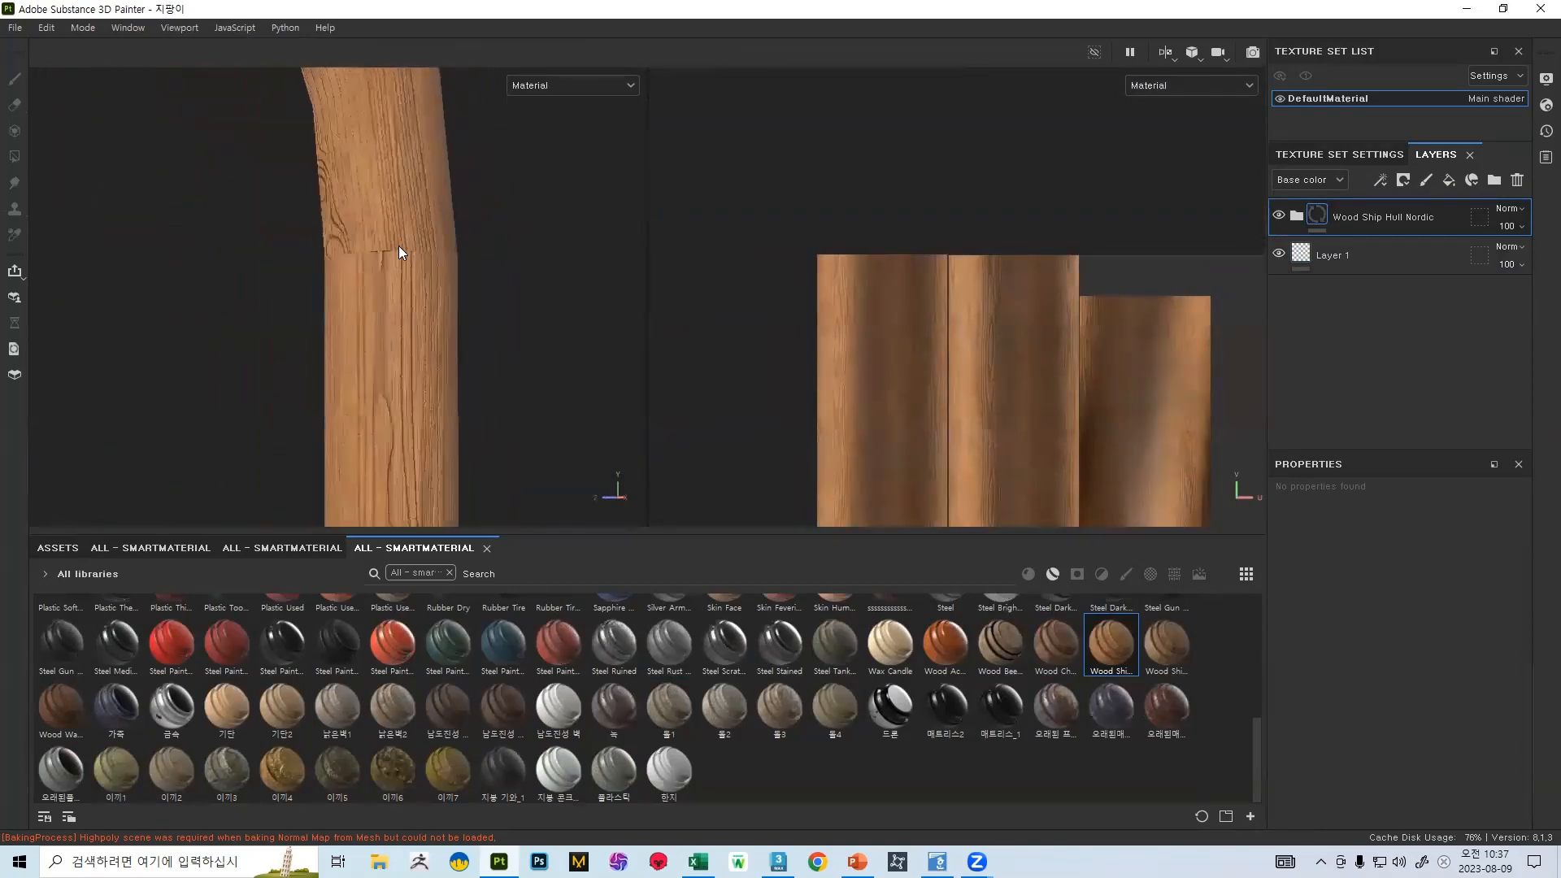
pyautogui.scroll(3, 390, 248)
pyautogui.scroll(3, 323, 351)
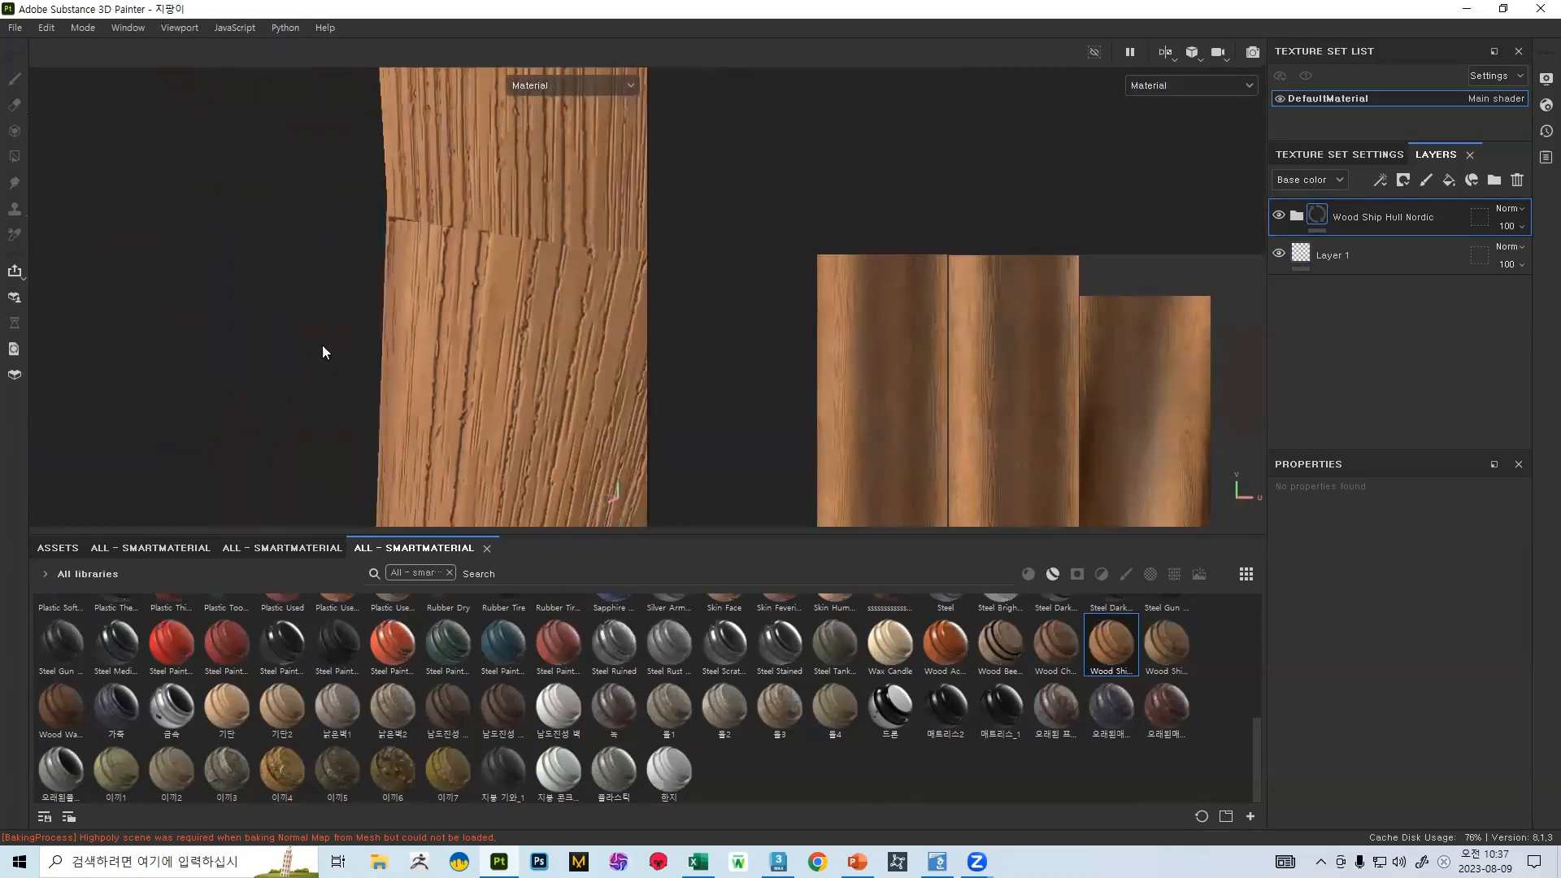
pyautogui.scroll(2, 322, 352)
pyautogui.scroll(2, 1016, 272)
pyautogui.scroll(-3, 1008, 289)
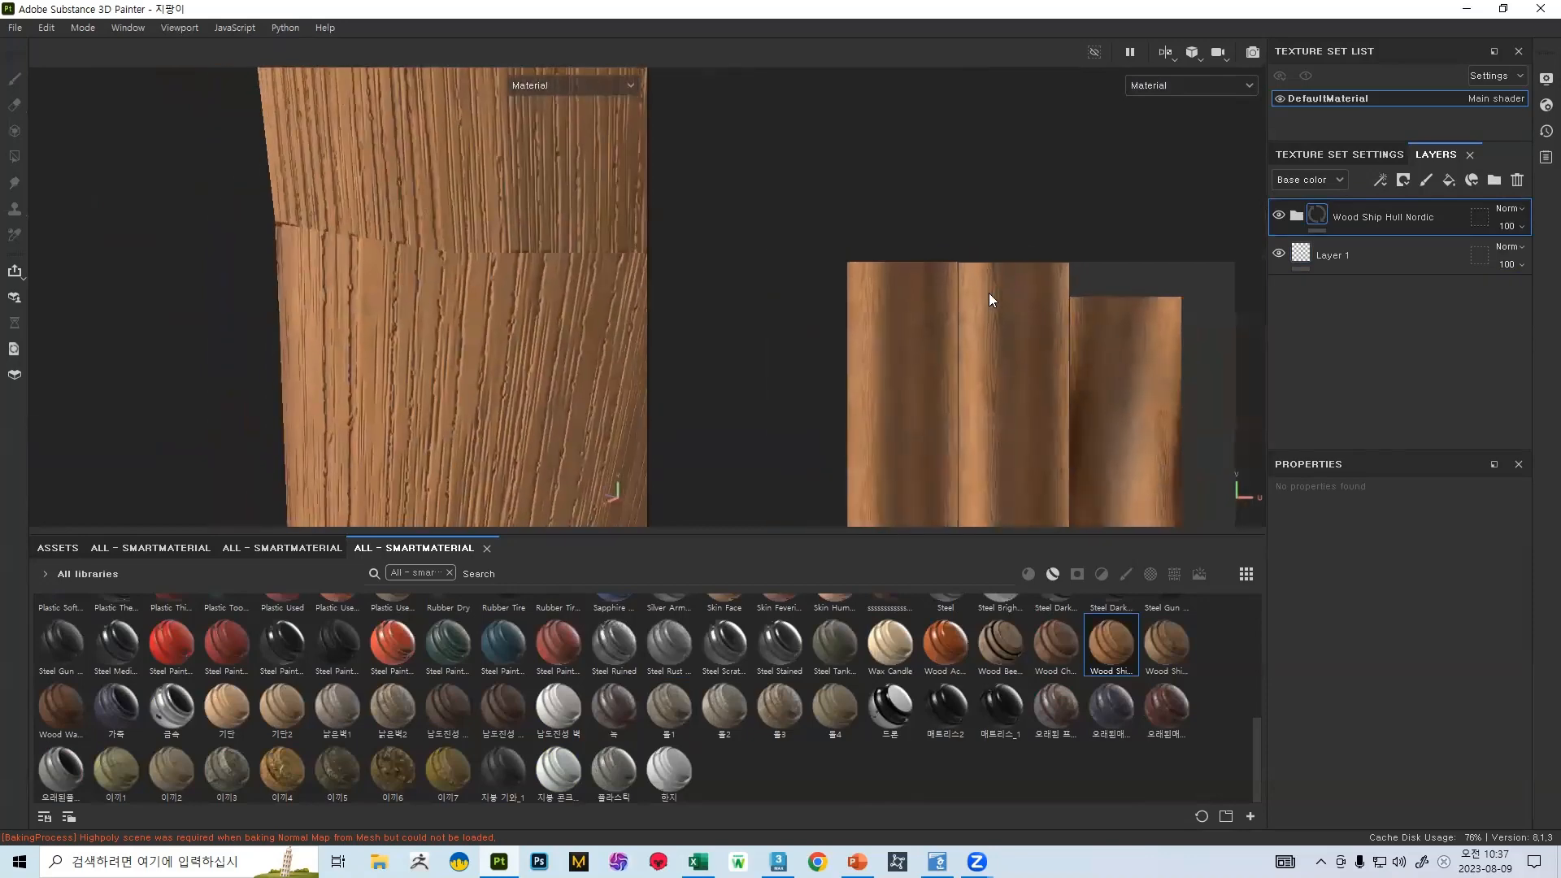
# - Add a paint layer above Wood Ship Hull Nordic, expand that material's folder, and preview the color thumbnail of its Dust layer
pyautogui.scroll(-1, 561, 265)
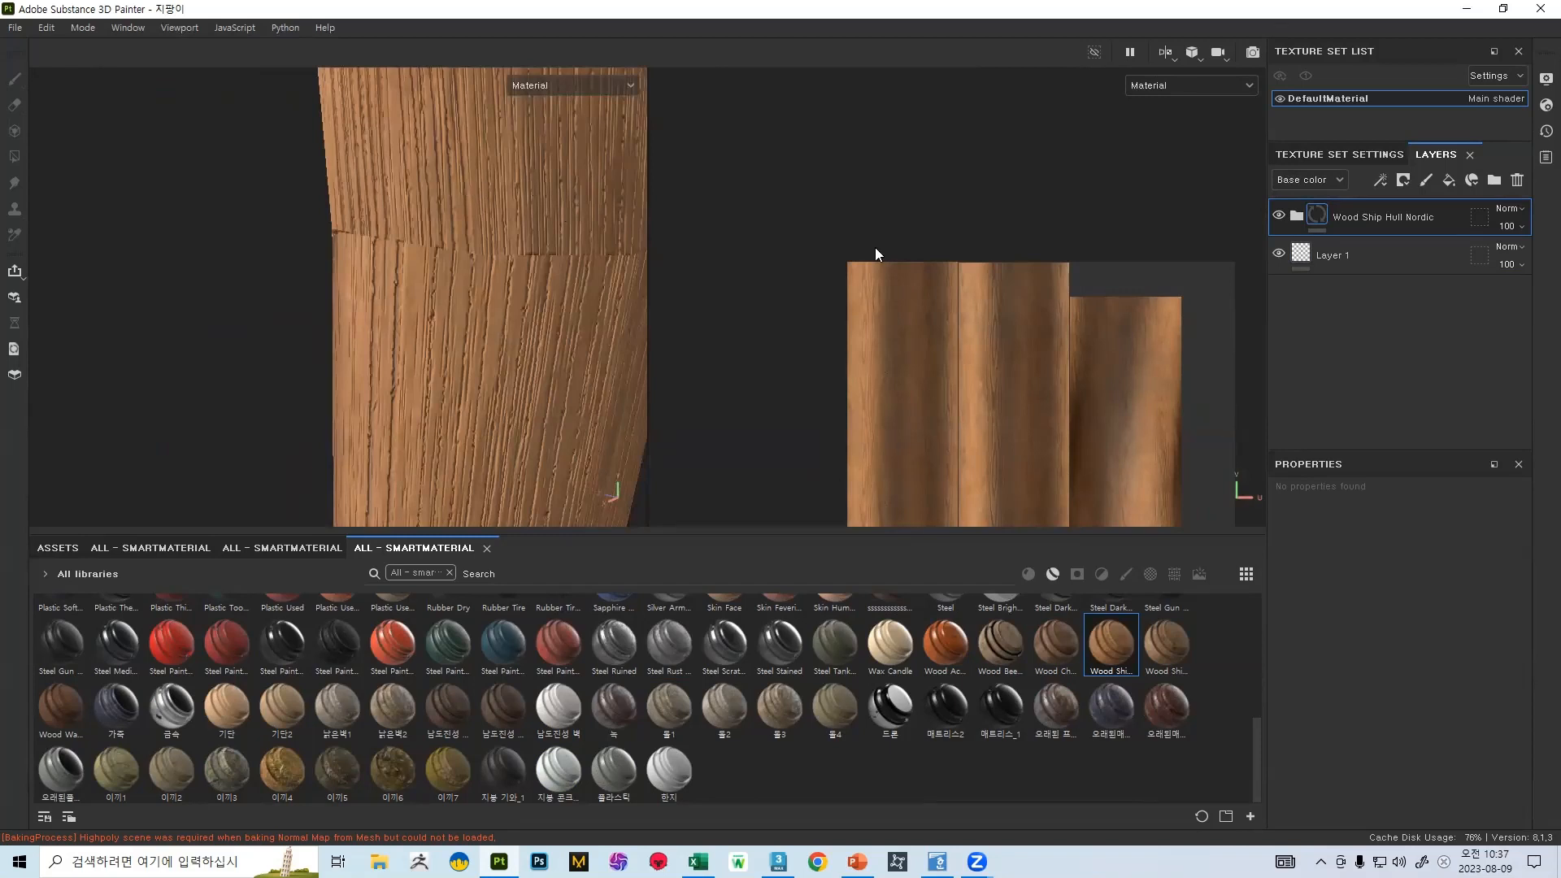
pyautogui.click(1426, 180)
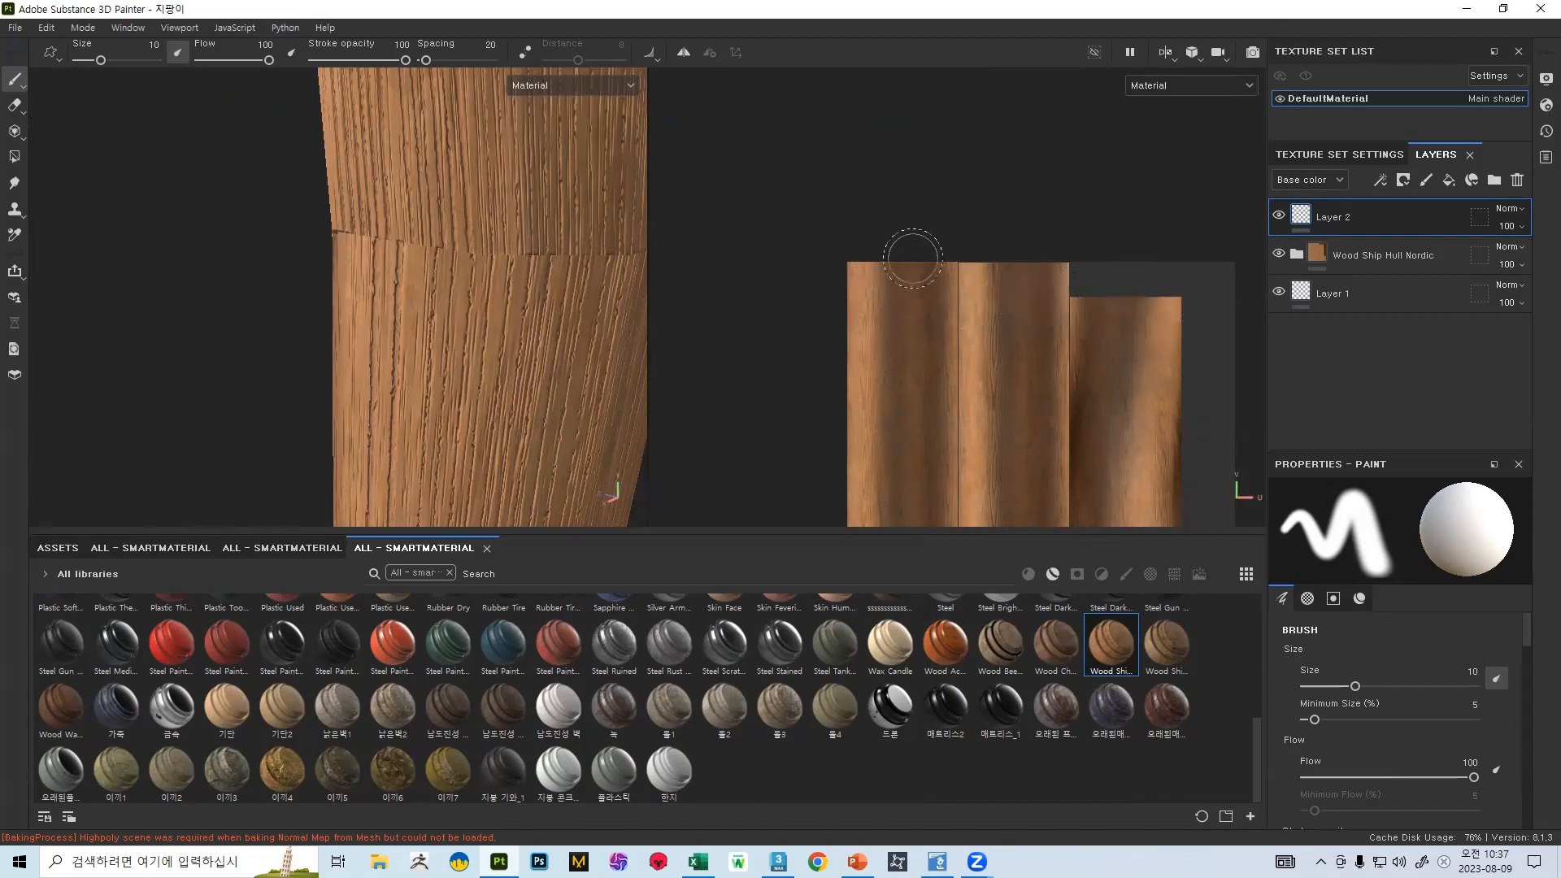
pyautogui.click(1299, 255)
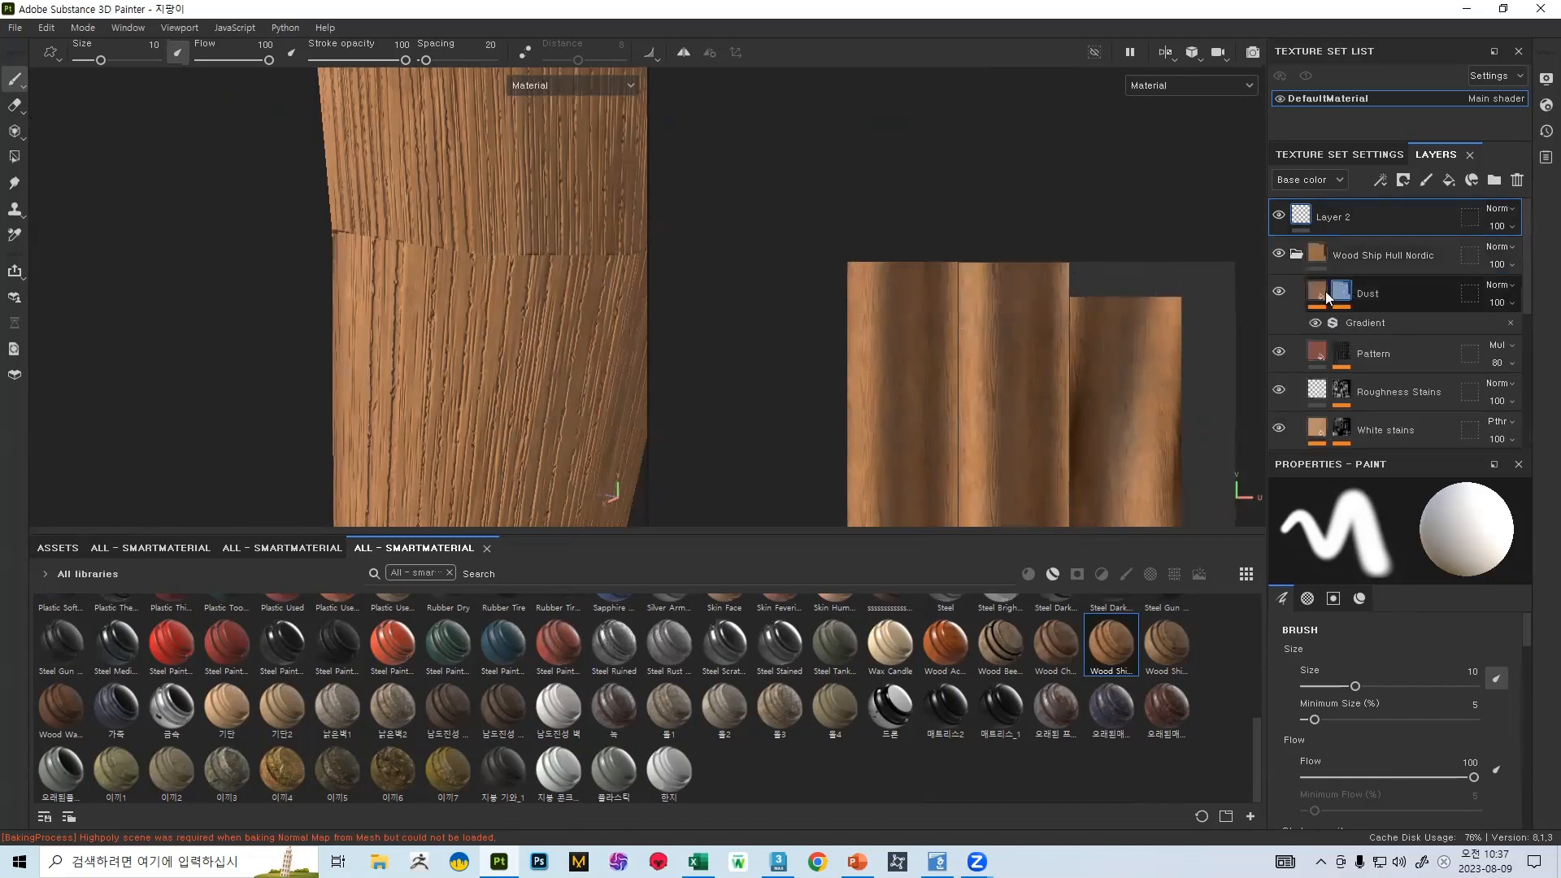
pyautogui.click(1324, 296)
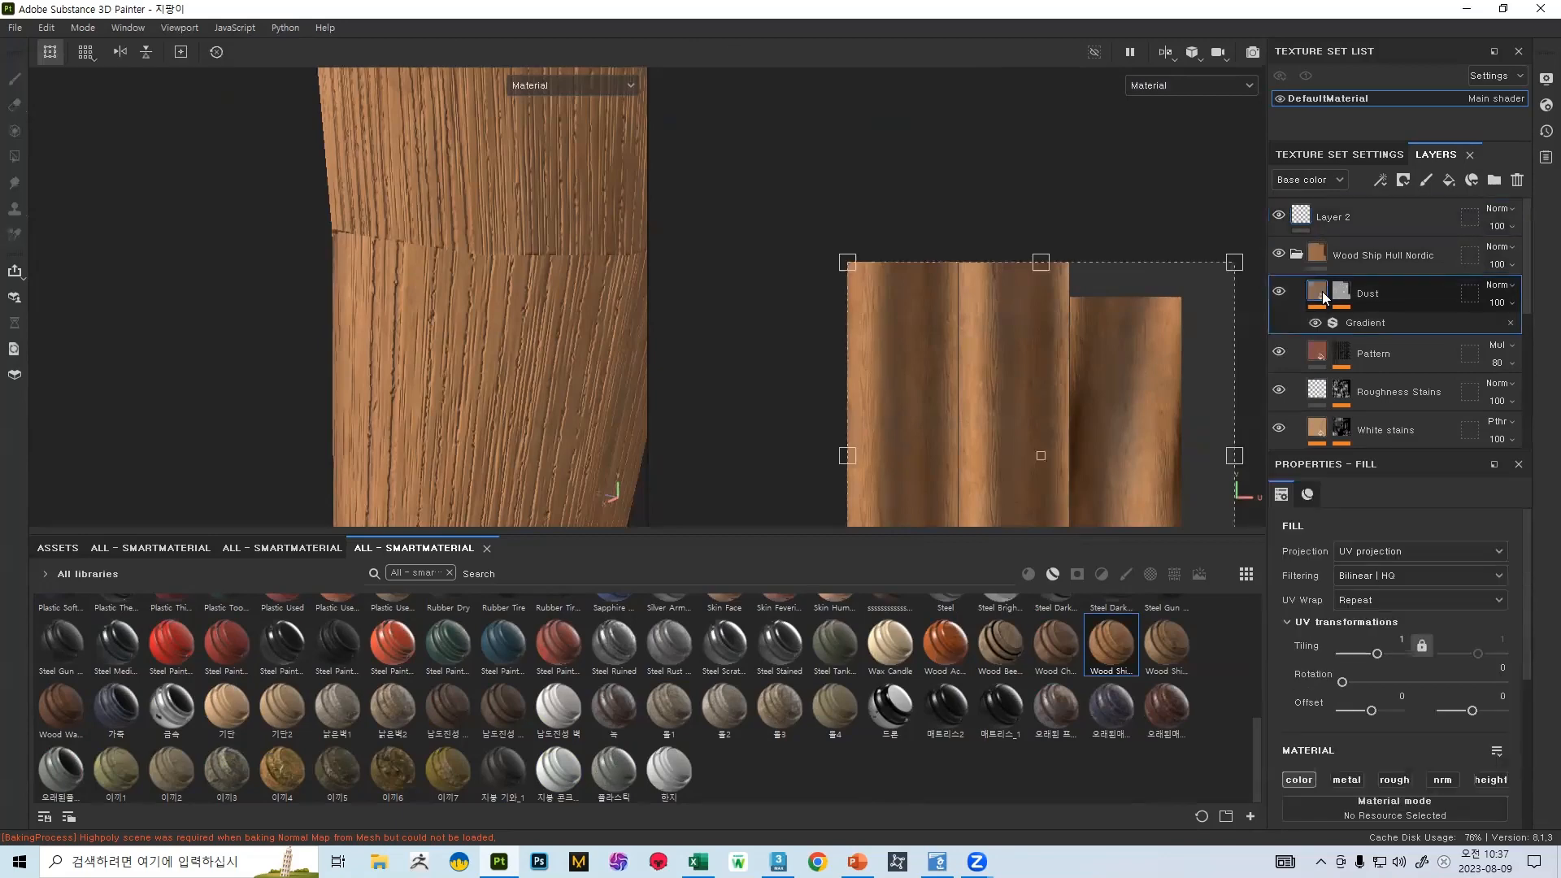
pyautogui.moveTo(1319, 298)
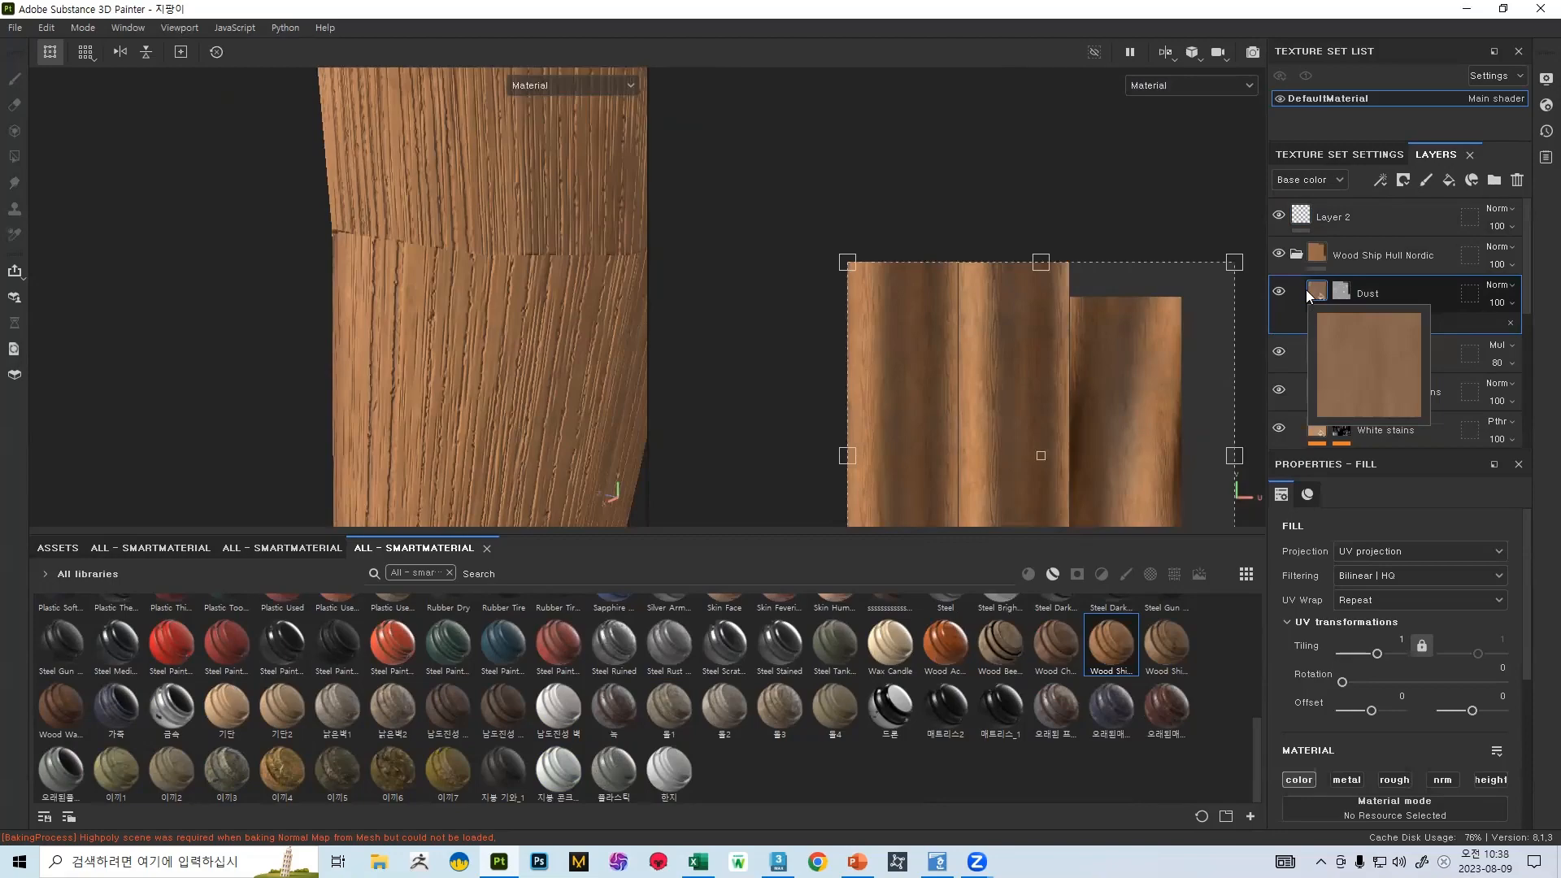
# - Capture the screen area around the Dust layer's enlarged thumbnail, circle the thumbnail in red pen, and move the capture window off the layer list
pyautogui.hotkey('ctrl', 'shift', 'c')
pyautogui.moveTo(1244, 239); pyautogui.dragTo(1464, 513)
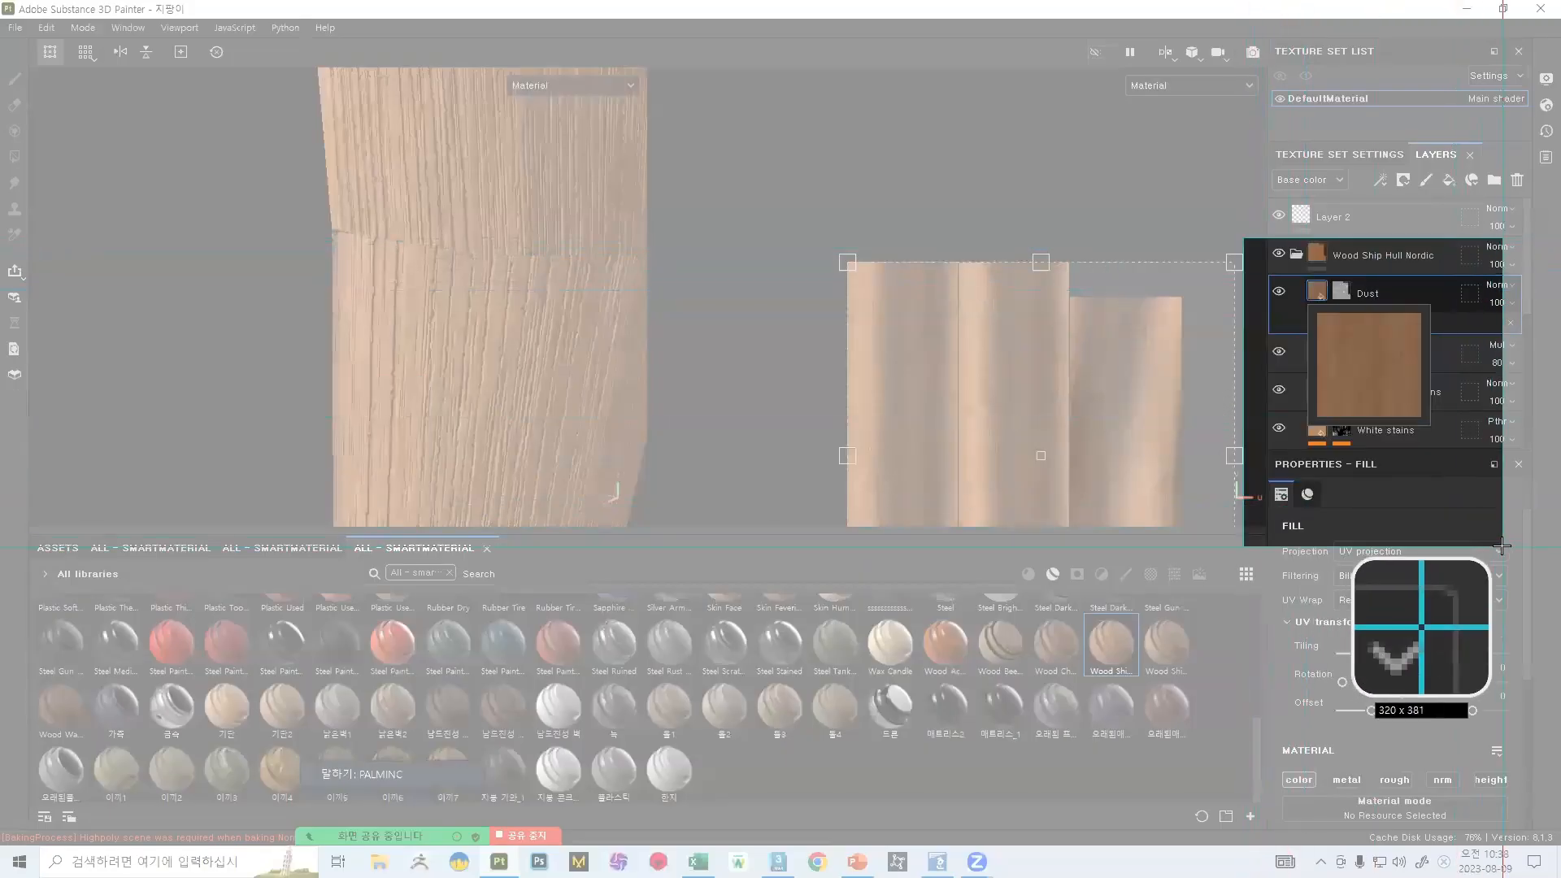
pyautogui.moveTo(1148, 296)
pyautogui.mouseDown()
pyautogui.moveTo(1098, 288)
pyautogui.moveTo(1020, 388)
pyautogui.mouseUp()
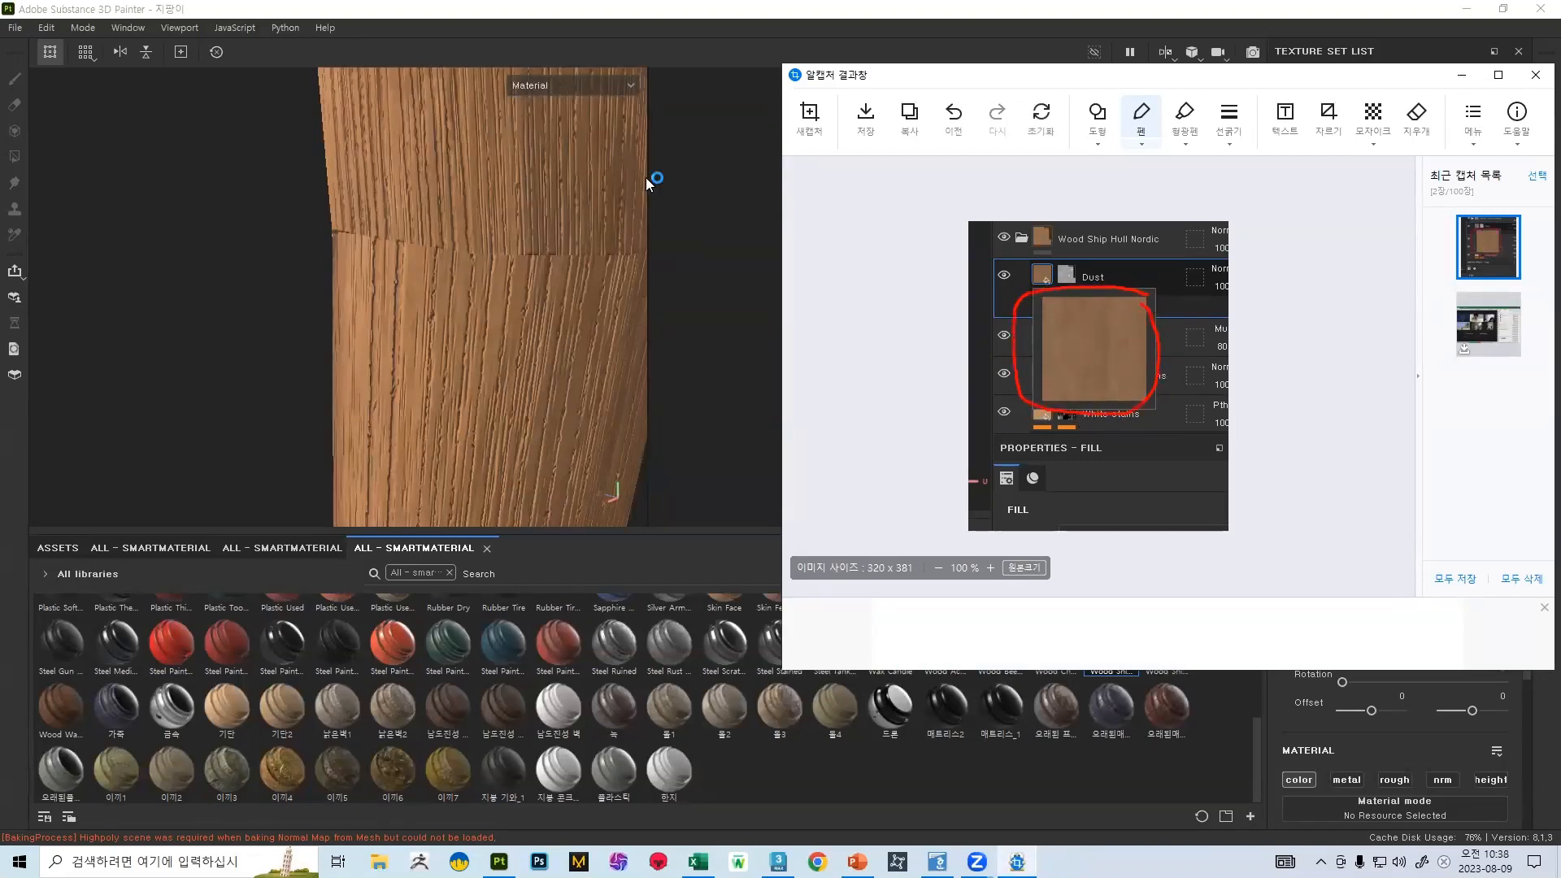
pyautogui.moveTo(1000, 86); pyautogui.dragTo(230, 443)
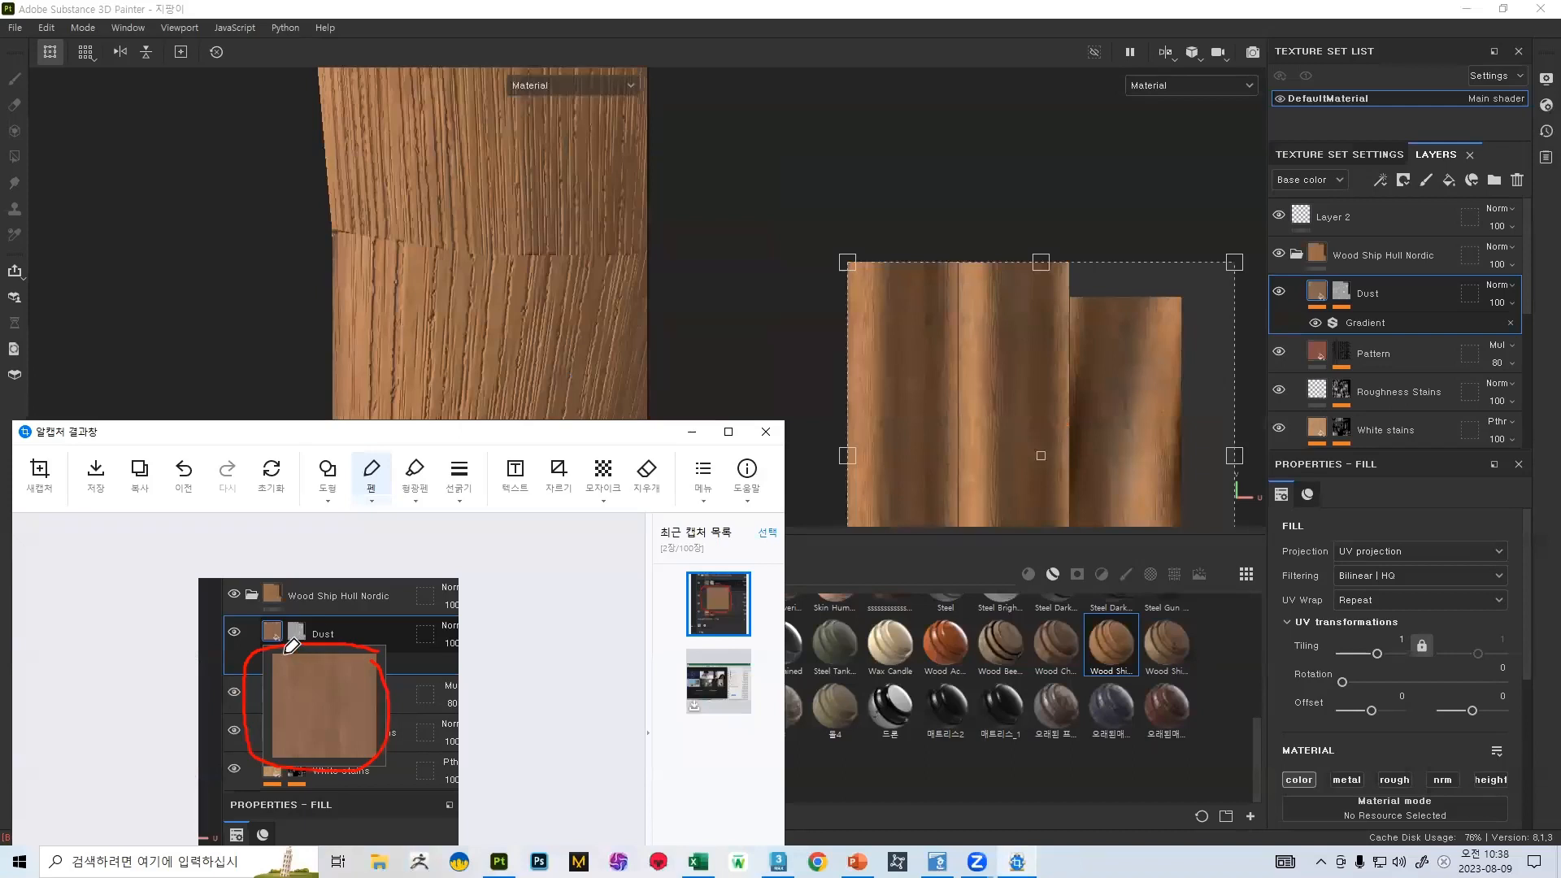
# - Mark the captured thumbnail with red pen strokes along its inner edges, a handwritten 2, and horizontal lines extending outward from both sides
pyautogui.moveTo(280, 650); pyautogui.dragTo(298, 653)
pyautogui.moveTo(331, 670); pyautogui.dragTo(366, 668)
pyautogui.moveTo(259, 682); pyautogui.dragTo(275, 706)
pyautogui.moveTo(199, 651); pyautogui.dragTo(257, 651)
pyautogui.moveTo(199, 764); pyautogui.dragTo(270, 763)
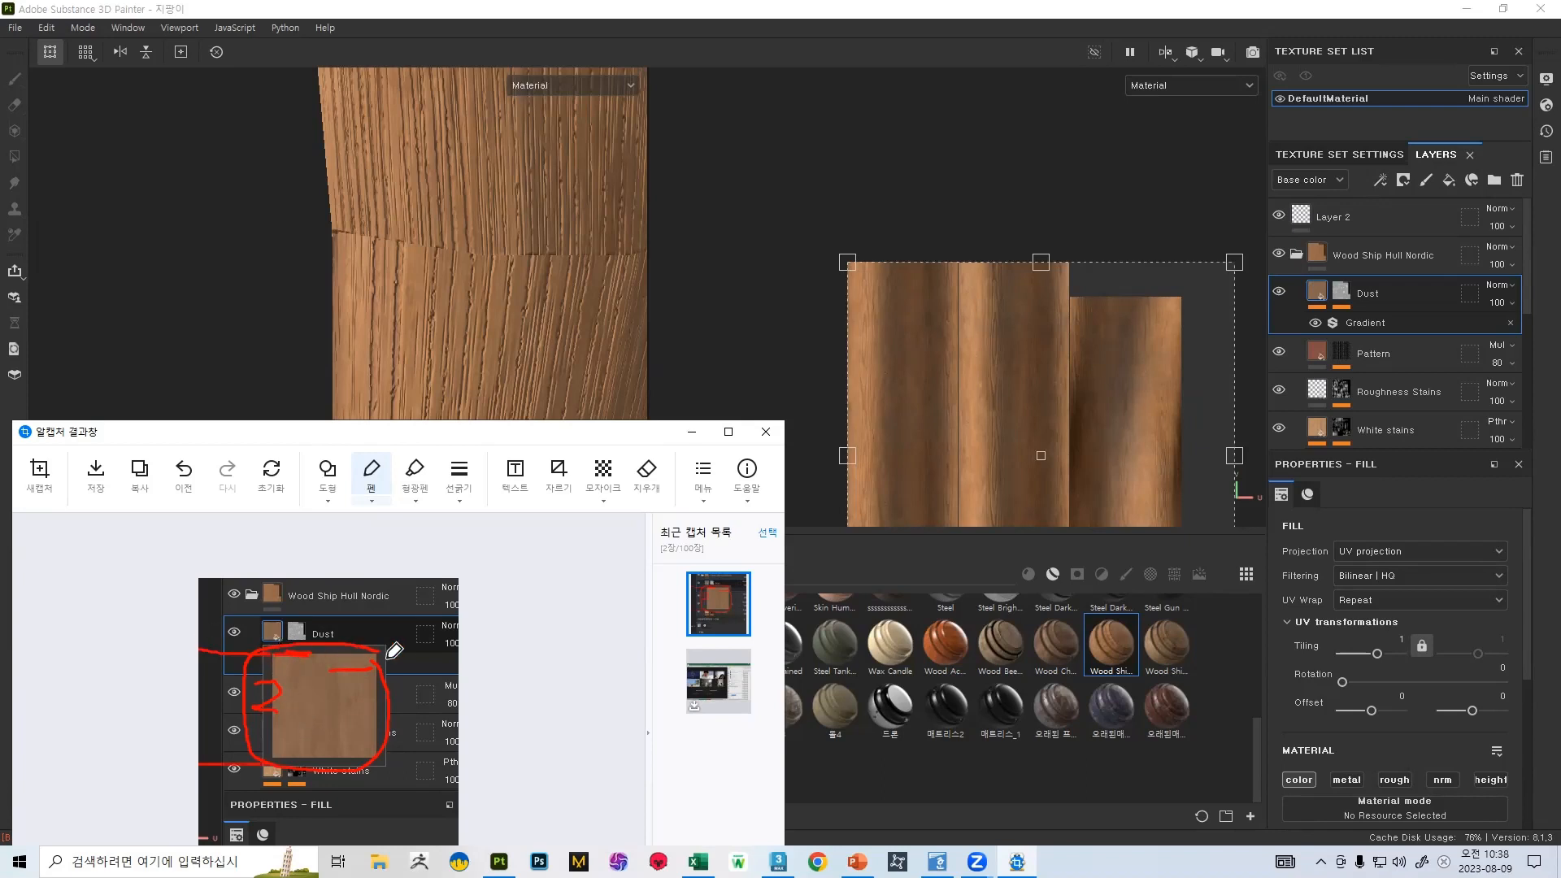
pyautogui.moveTo(385, 649); pyautogui.dragTo(461, 647)
pyautogui.moveTo(465, 753); pyautogui.dragTo(409, 753)
# - Undo all the red pen annotations on the captured image, including the circle around the thumbnail
pyautogui.hotkey('ctrl', 'z')
pyautogui.hotkey('ctrl', 'z')
pyautogui.hotkey('ctrl', 'z')
pyautogui.hotkey('ctrl', 'z')
pyautogui.hotkey('ctrl', 'z')
pyautogui.hotkey('ctrl', 'z')
pyautogui.hotkey('ctrl', 'z')
pyautogui.hotkey('ctrl', 'z')
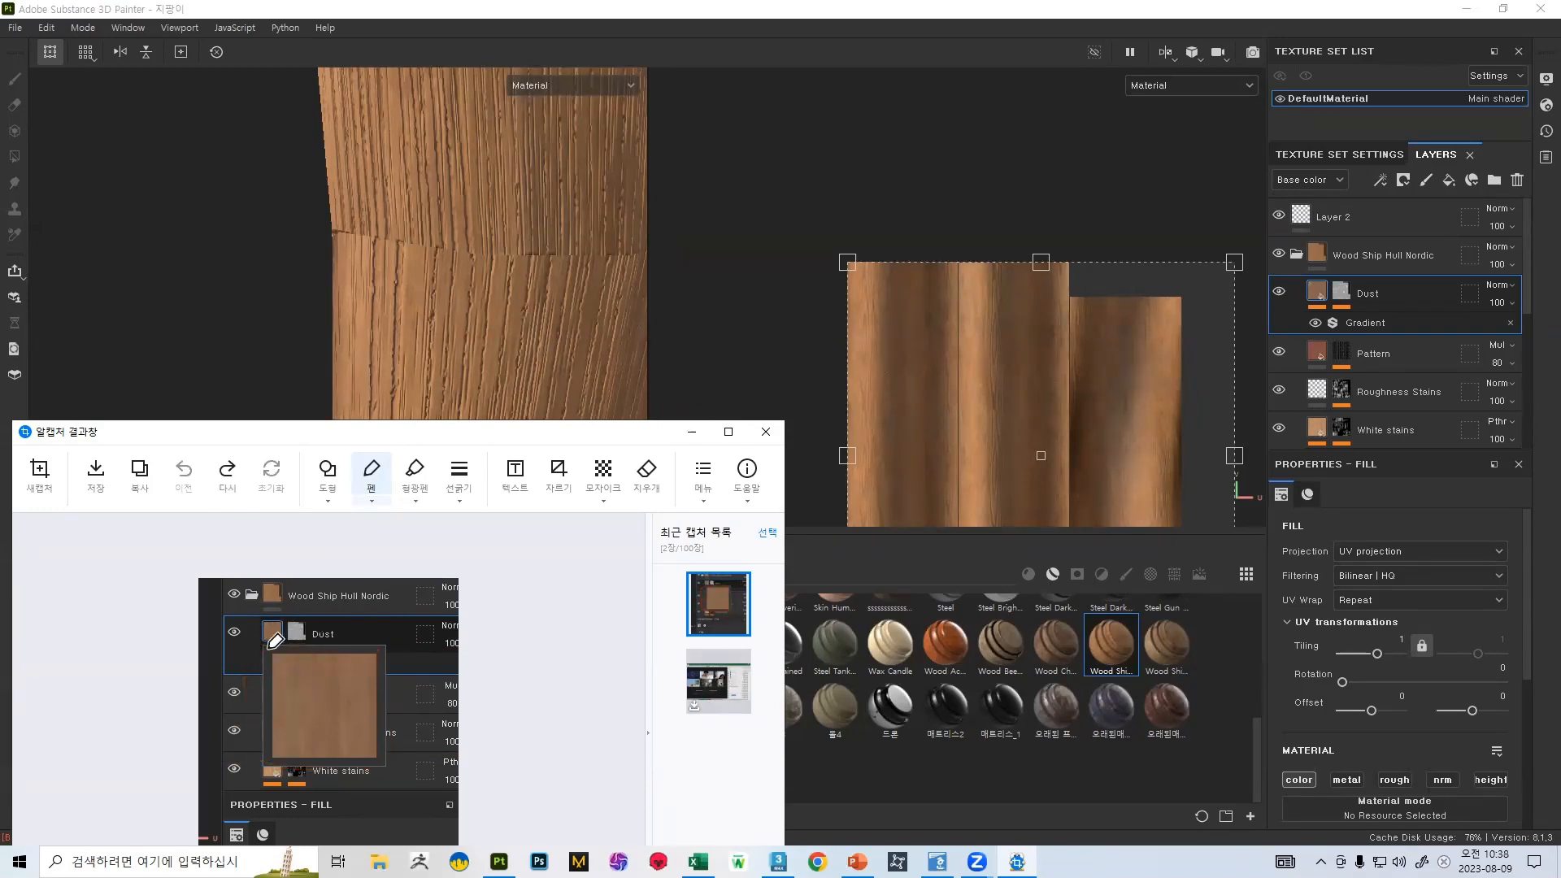
# - Draw red horizontal lines outward from the captured thumbnail's upper and lower edges, with a 2 across its left edge
pyautogui.moveTo(269, 651)
pyautogui.mouseDown()
pyautogui.moveTo(261, 729)
pyautogui.moveTo(266, 691)
pyautogui.moveTo(283, 730)
pyautogui.mouseUp()
pyautogui.hotkey('ctrl', 'z')
pyautogui.moveTo(274, 655); pyautogui.dragTo(198, 651)
pyautogui.moveTo(195, 759); pyautogui.dragTo(261, 758)
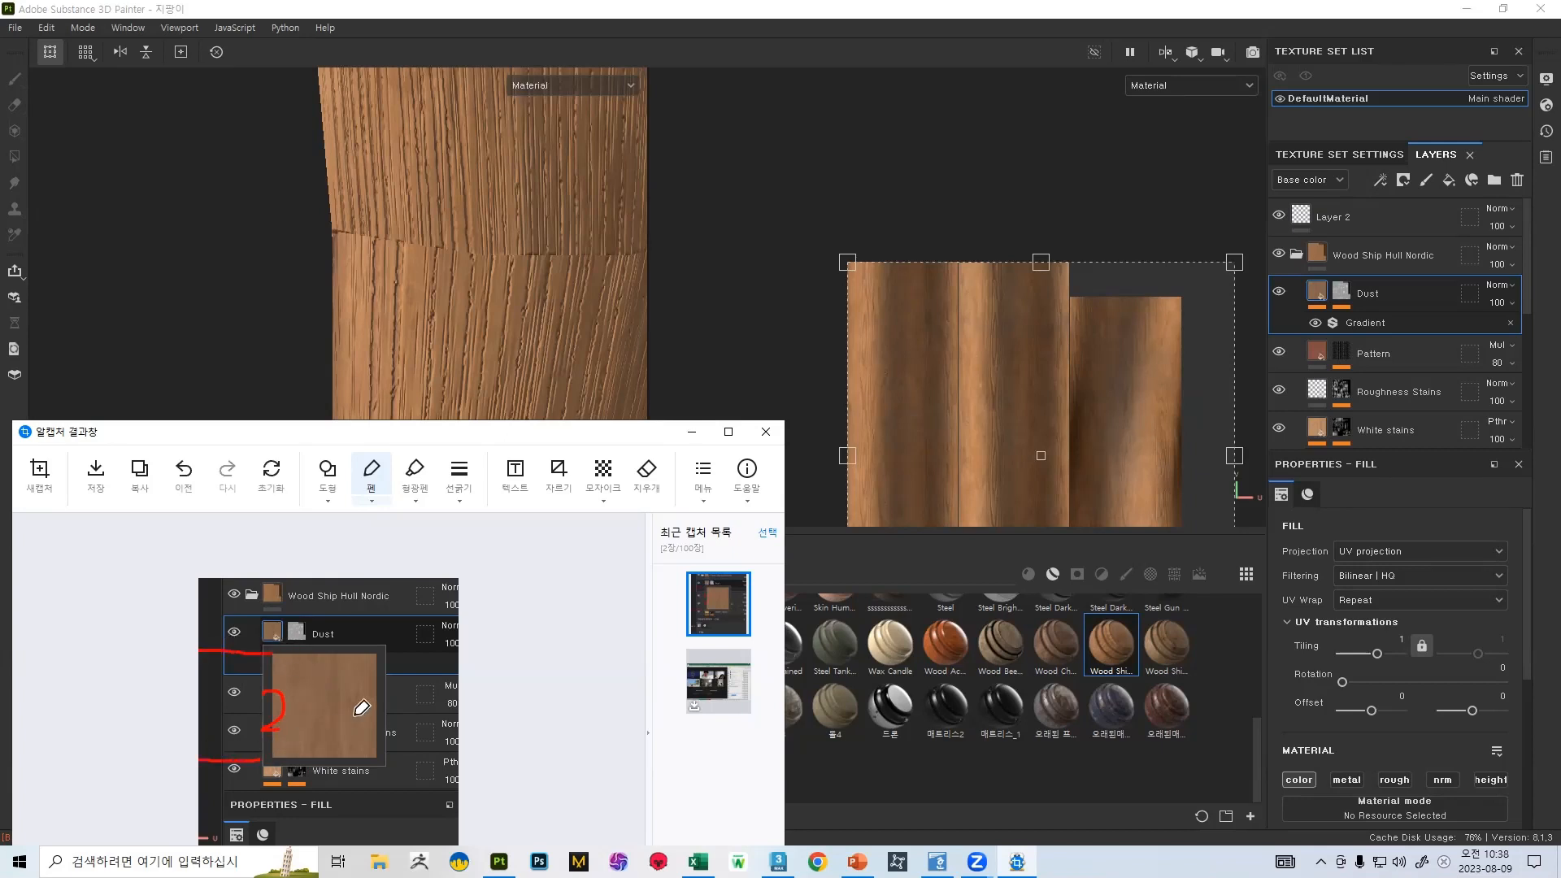
pyautogui.moveTo(378, 657); pyautogui.dragTo(459, 656)
pyautogui.moveTo(378, 752); pyautogui.dragTo(459, 744)
# - Draw red vertical lines extending the captured thumbnail's side edges up and down, and write a 2 across each of its remaining three edges
pyautogui.moveTo(376, 655); pyautogui.dragTo(393, 579)
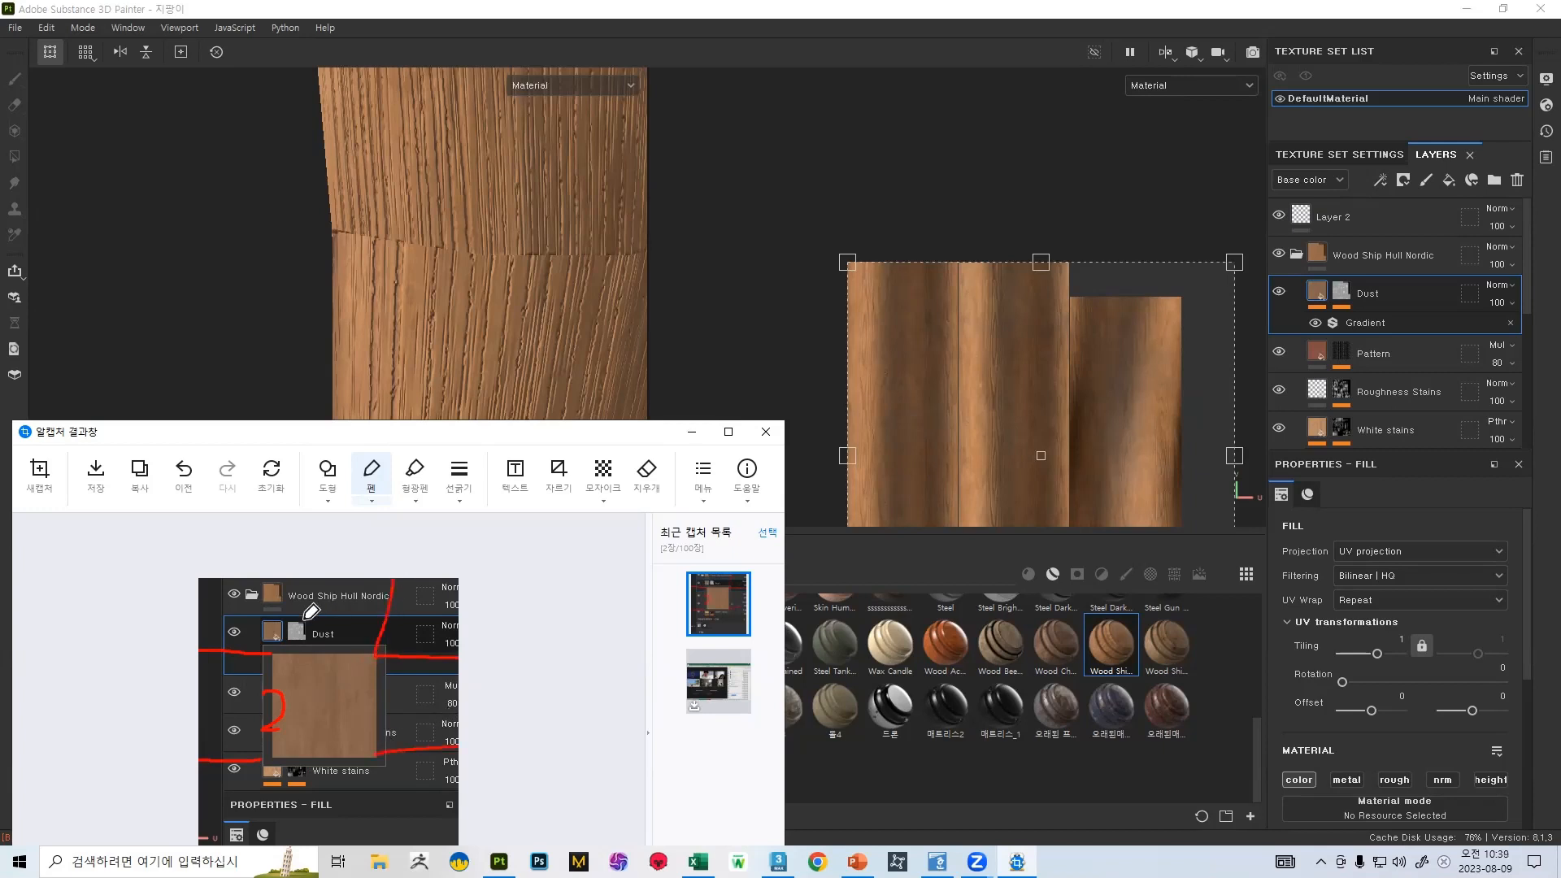
pyautogui.moveTo(276, 642); pyautogui.dragTo(275, 579)
pyautogui.moveTo(372, 692)
pyautogui.mouseDown()
pyautogui.moveTo(372, 718)
pyautogui.moveTo(391, 720)
pyautogui.mouseUp()
pyautogui.moveTo(307, 629); pyautogui.dragTo(335, 655)
pyautogui.moveTo(309, 747); pyautogui.dragTo(340, 752)
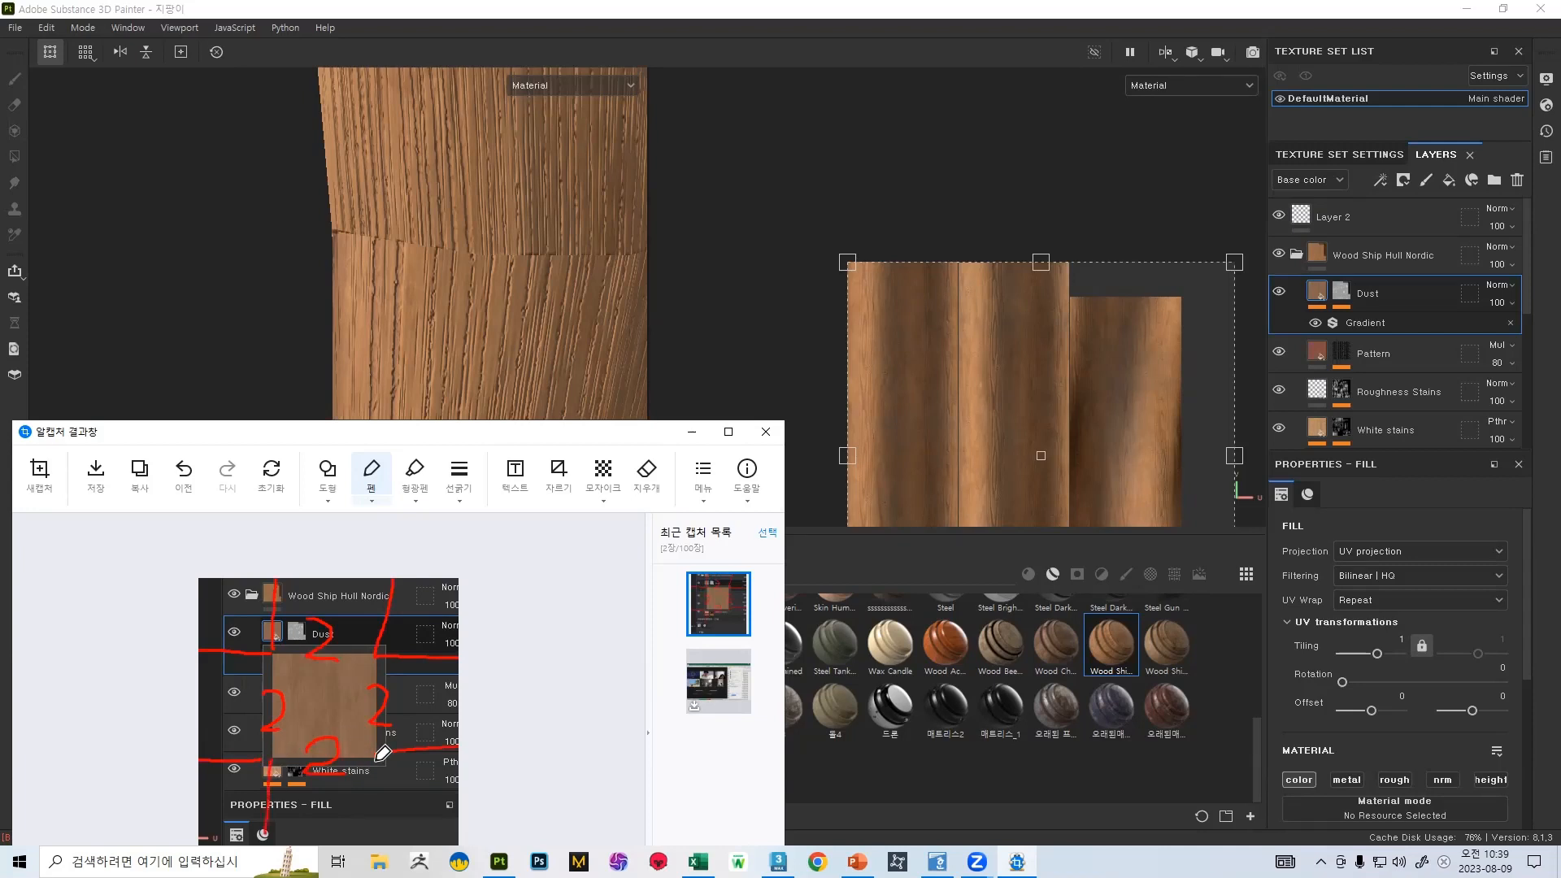
pyautogui.moveTo(374, 844); pyautogui.dragTo(375, 785)
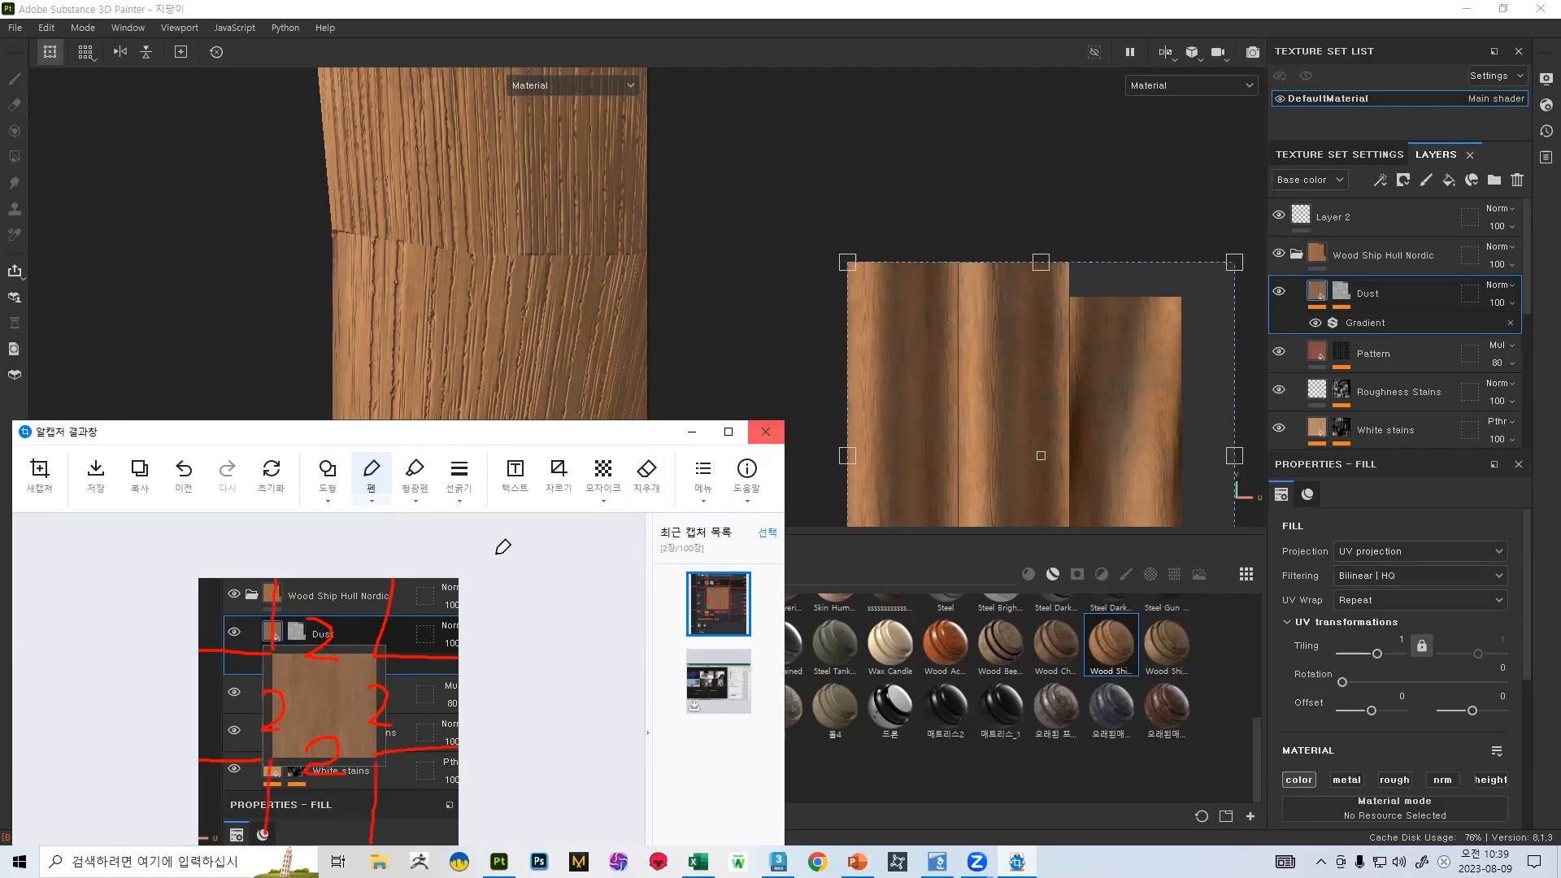
# - Undo the grid lines and the handwritten numbers until the captured image is clean
pyautogui.hotkey('ctrl', 'z')
pyautogui.hotkey('ctrl', 'z')
pyautogui.hotkey('ctrl', 'z')
pyautogui.hotkey('ctrl', 'z')
pyautogui.hotkey('ctrl', 'z')
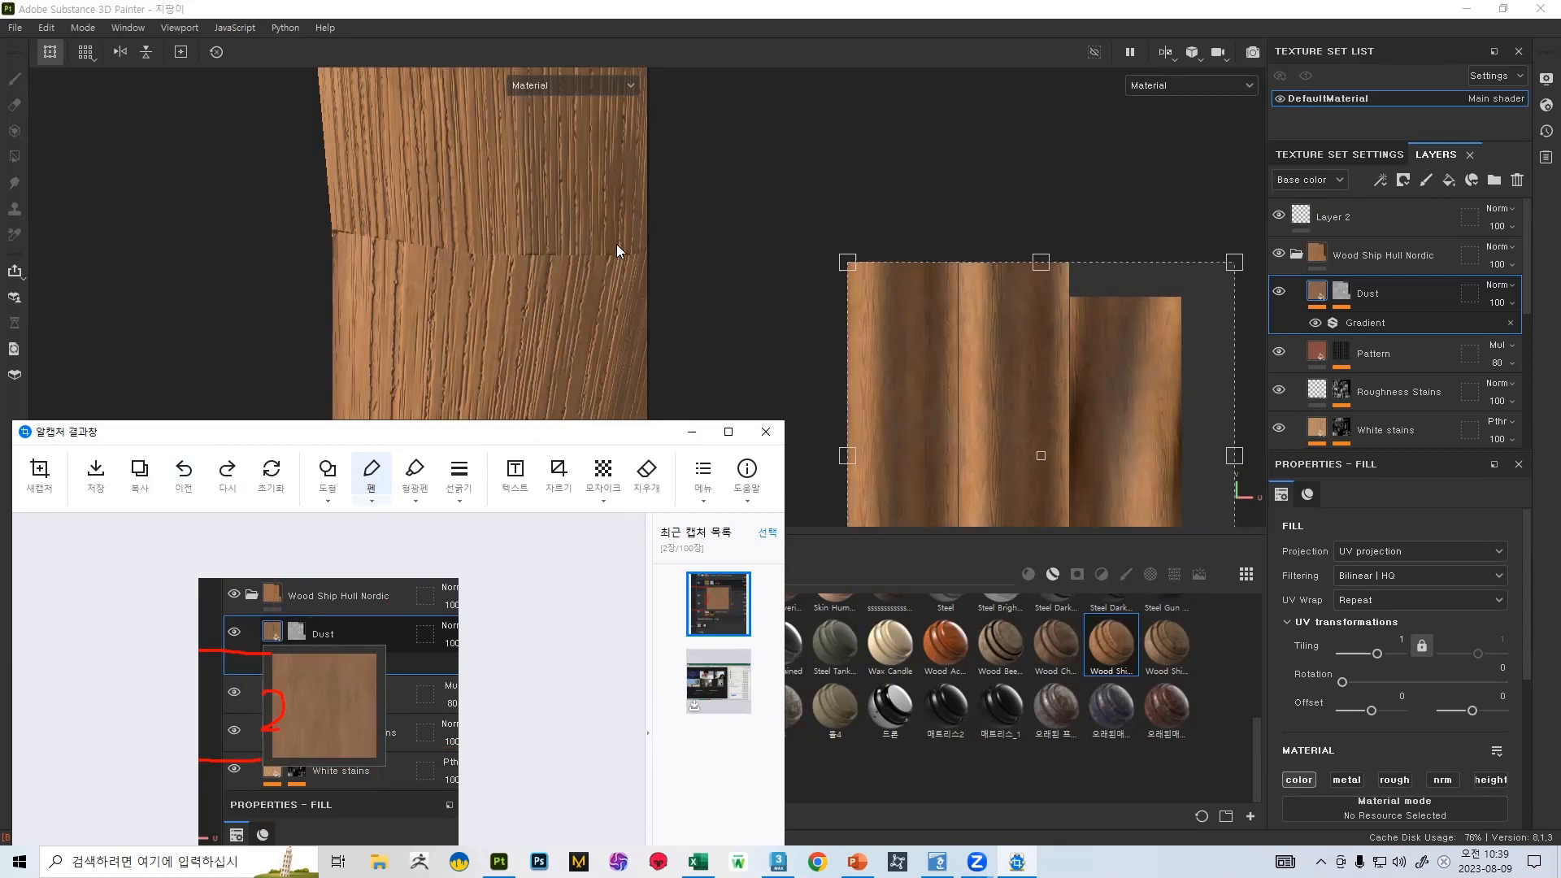
pyautogui.hotkey('ctrl', 'z')
pyautogui.hotkey('ctrl', 'z')
pyautogui.hotkey('ctrl', 'z')
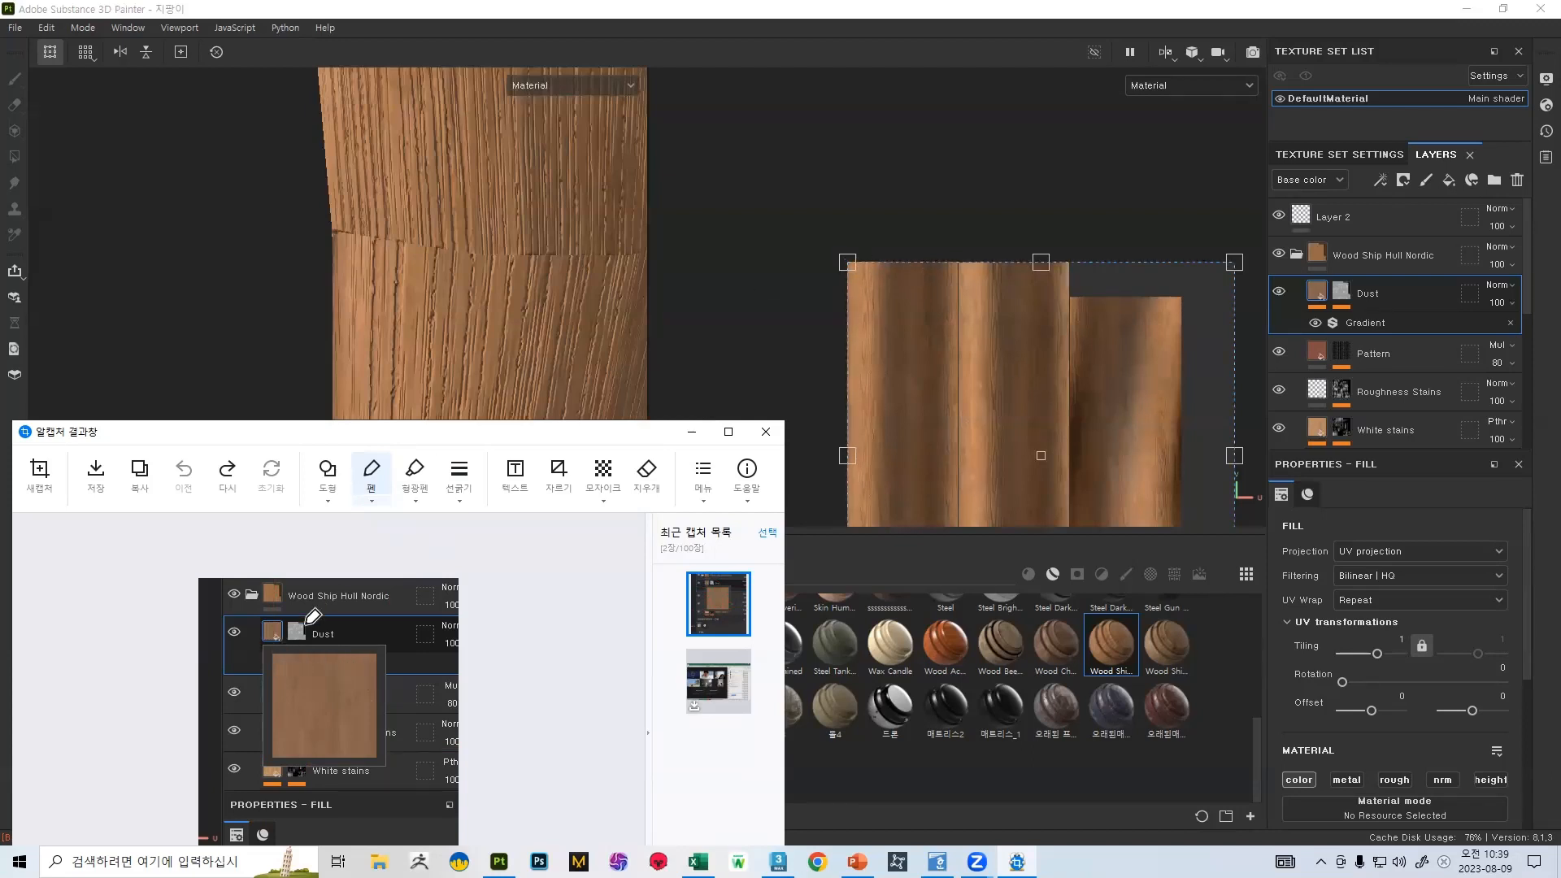
# - Make short pen marks on the captured thumbnail's upper edge and middle, and close the capture window
pyautogui.moveTo(274, 652); pyautogui.dragTo(309, 651)
pyautogui.moveTo(331, 685)
pyautogui.mouseDown()
pyautogui.moveTo(368, 679)
pyautogui.moveTo(342, 684)
pyautogui.mouseUp()
pyautogui.click(765, 432)
# - Examine the seam between the cane's handle and shaft from another side in the 3D view
pyautogui.keyDown('alt'); pyautogui.moveTo(507, 168); pyautogui.dragTo(364, 334, button='middle'); pyautogui.keyUp('alt')
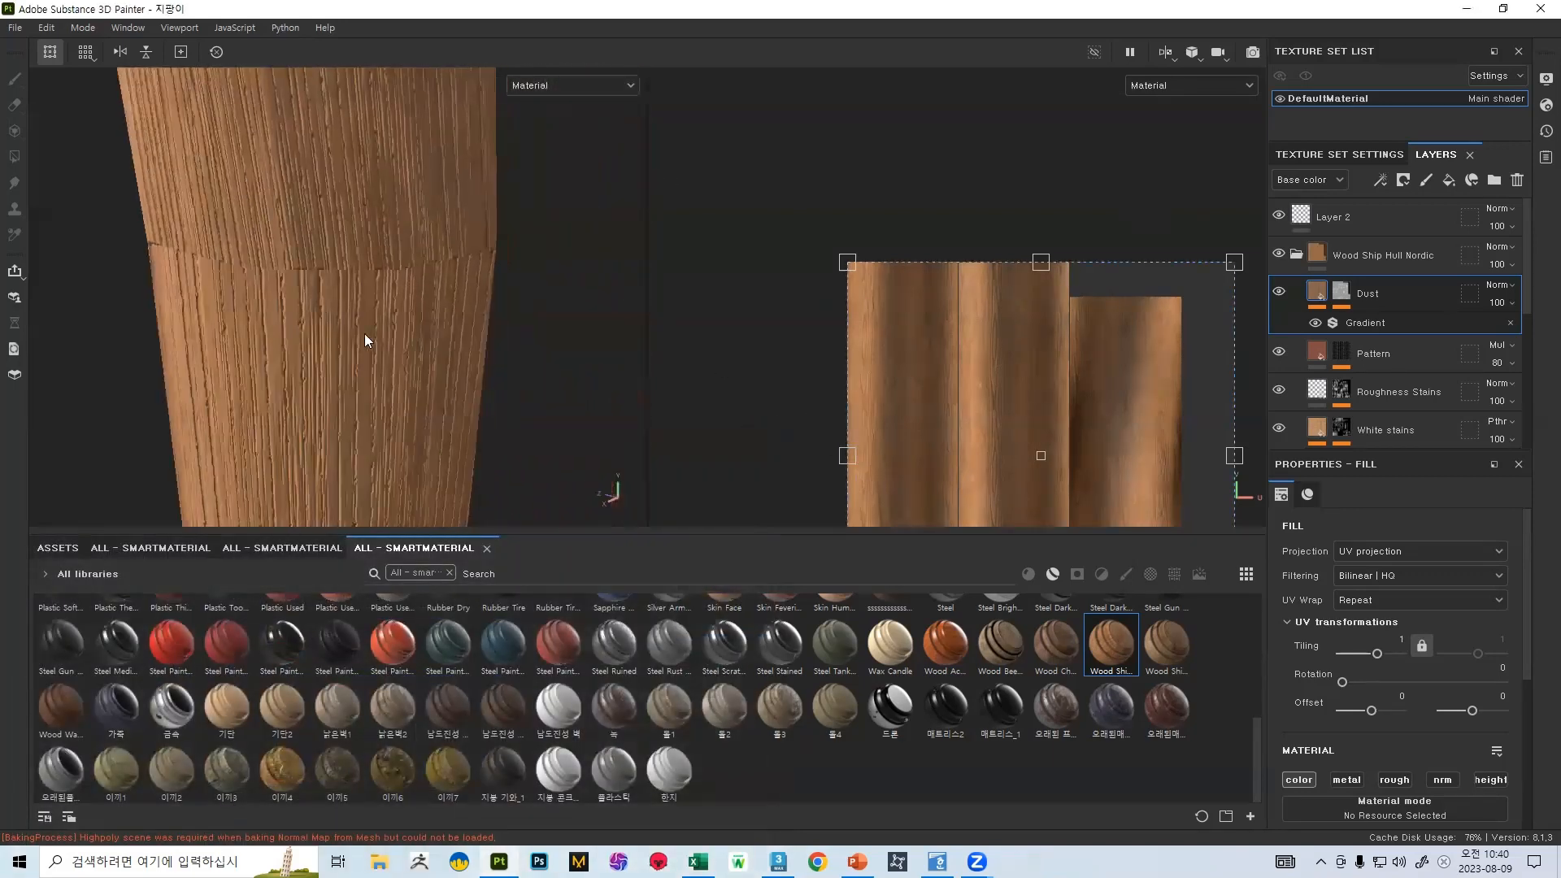
pyautogui.moveTo(365, 333)
pyautogui.keyDown('alt'); pyautogui.mouseDown()
pyautogui.moveTo(63, 296)
pyautogui.moveTo(342, 355)
pyautogui.mouseUp(); pyautogui.keyUp('alt')
pyautogui.keyDown('alt'); pyautogui.moveTo(341, 355); pyautogui.dragTo(235, 215, button='right'); pyautogui.keyUp('alt')
pyautogui.keyDown('alt'); pyautogui.moveTo(259, 243); pyautogui.dragTo(304, 307); pyautogui.keyUp('alt')
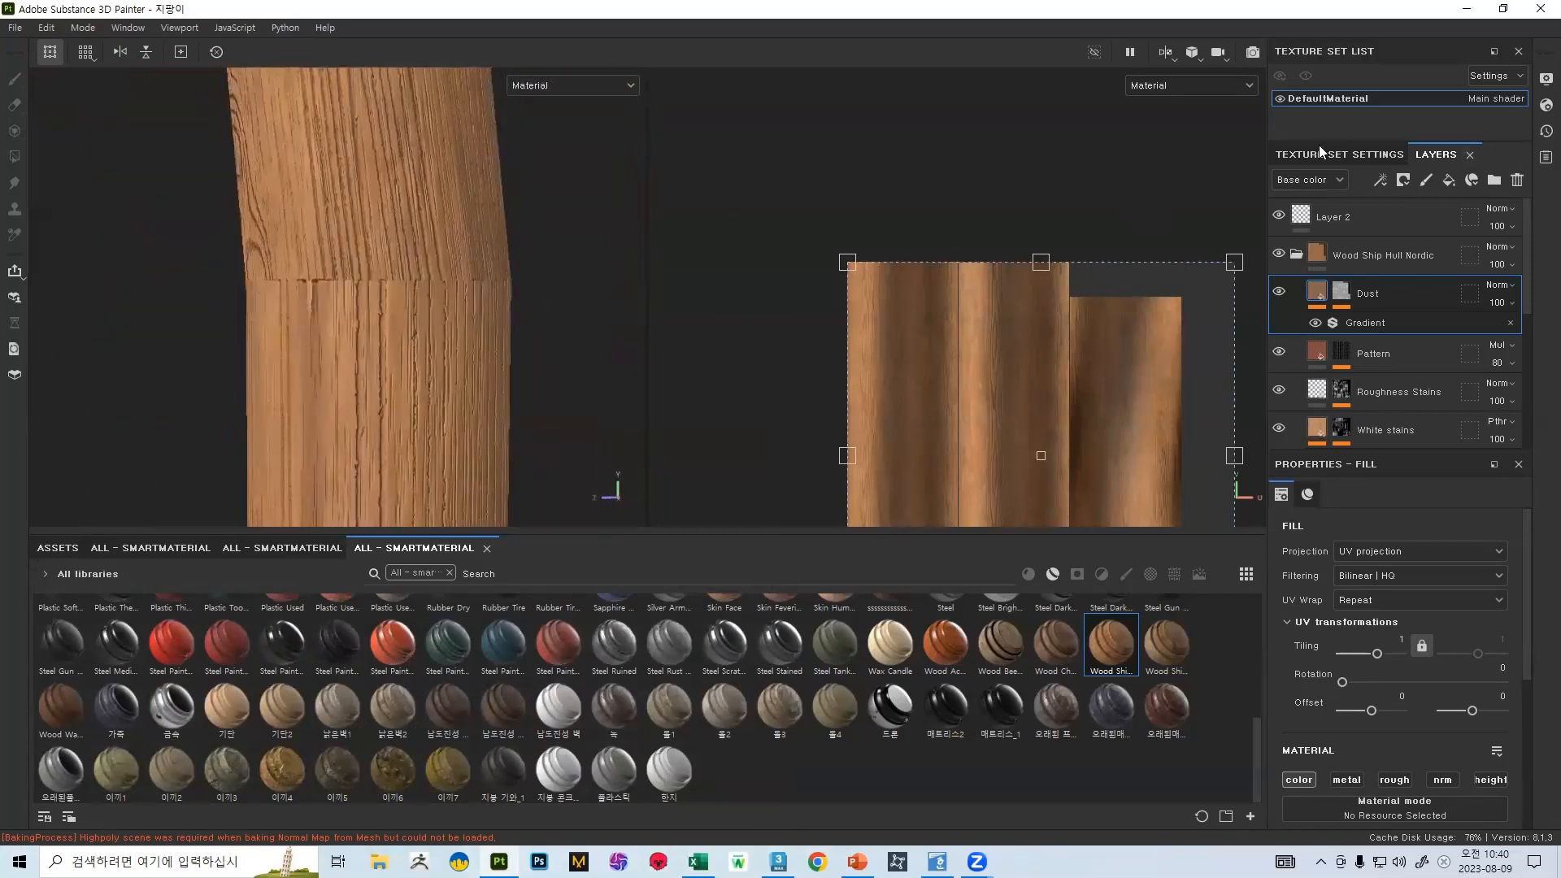
# - Set the base color blending mode of Layer 2 to Passthrough
pyautogui.click(1368, 218)
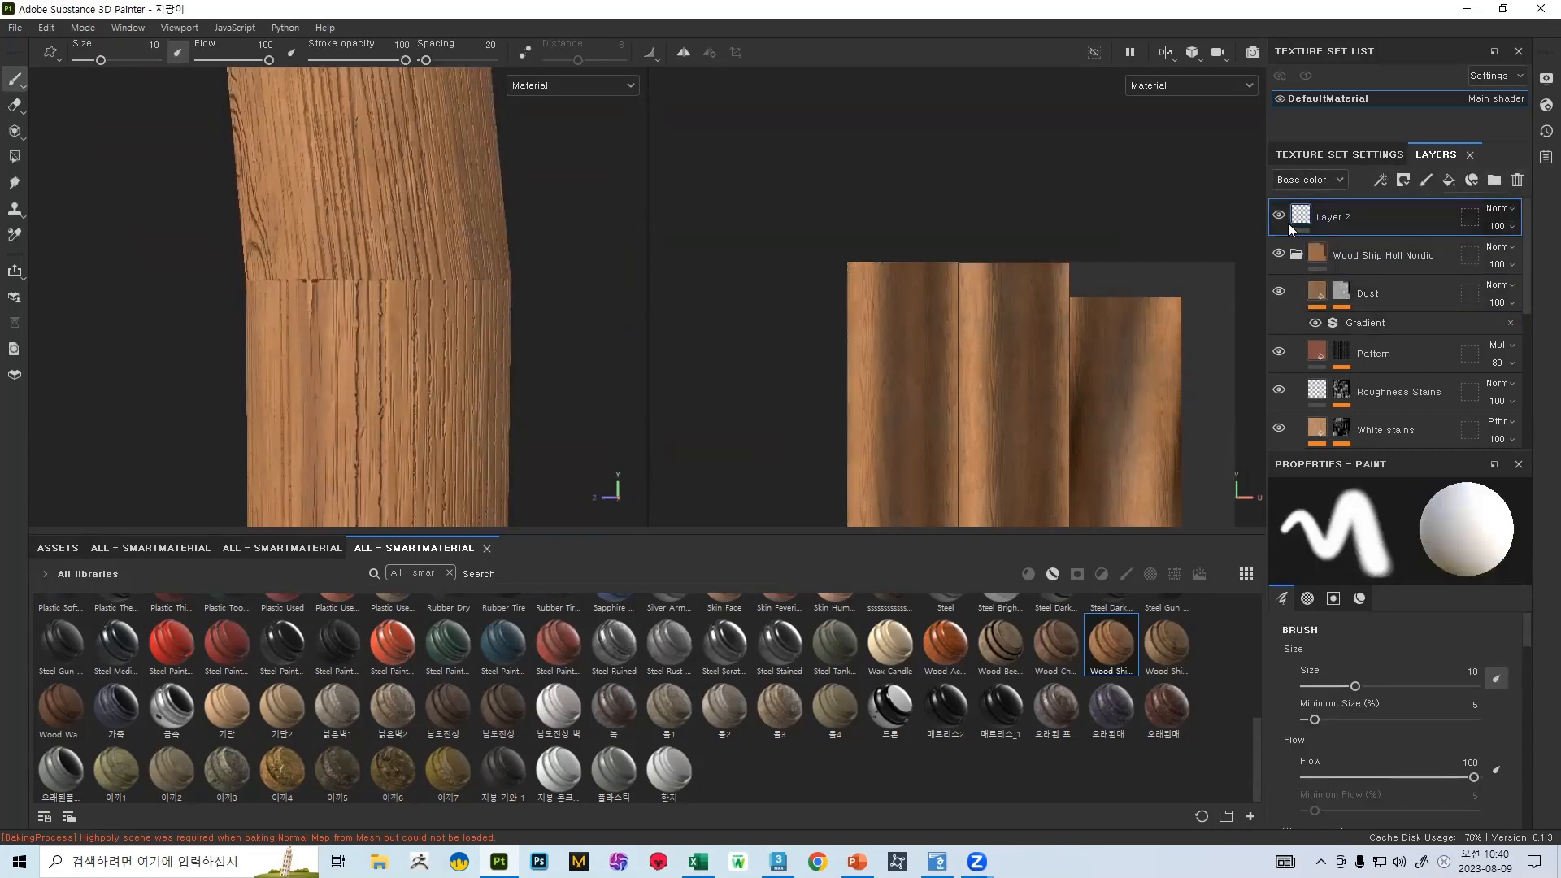
pyautogui.click(1501, 209)
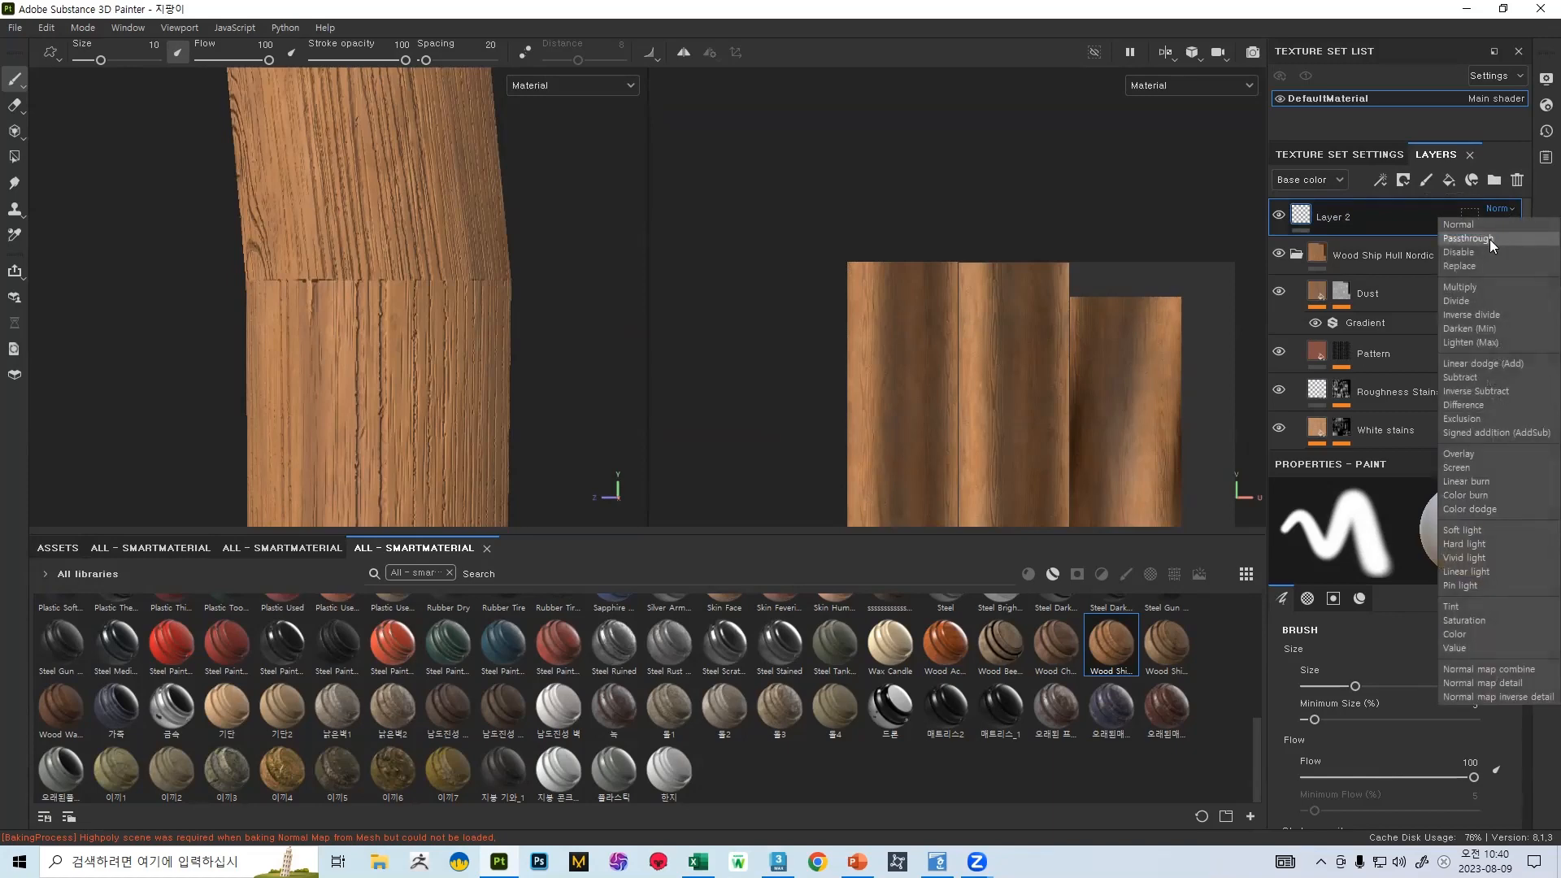
pyautogui.click(1490, 239)
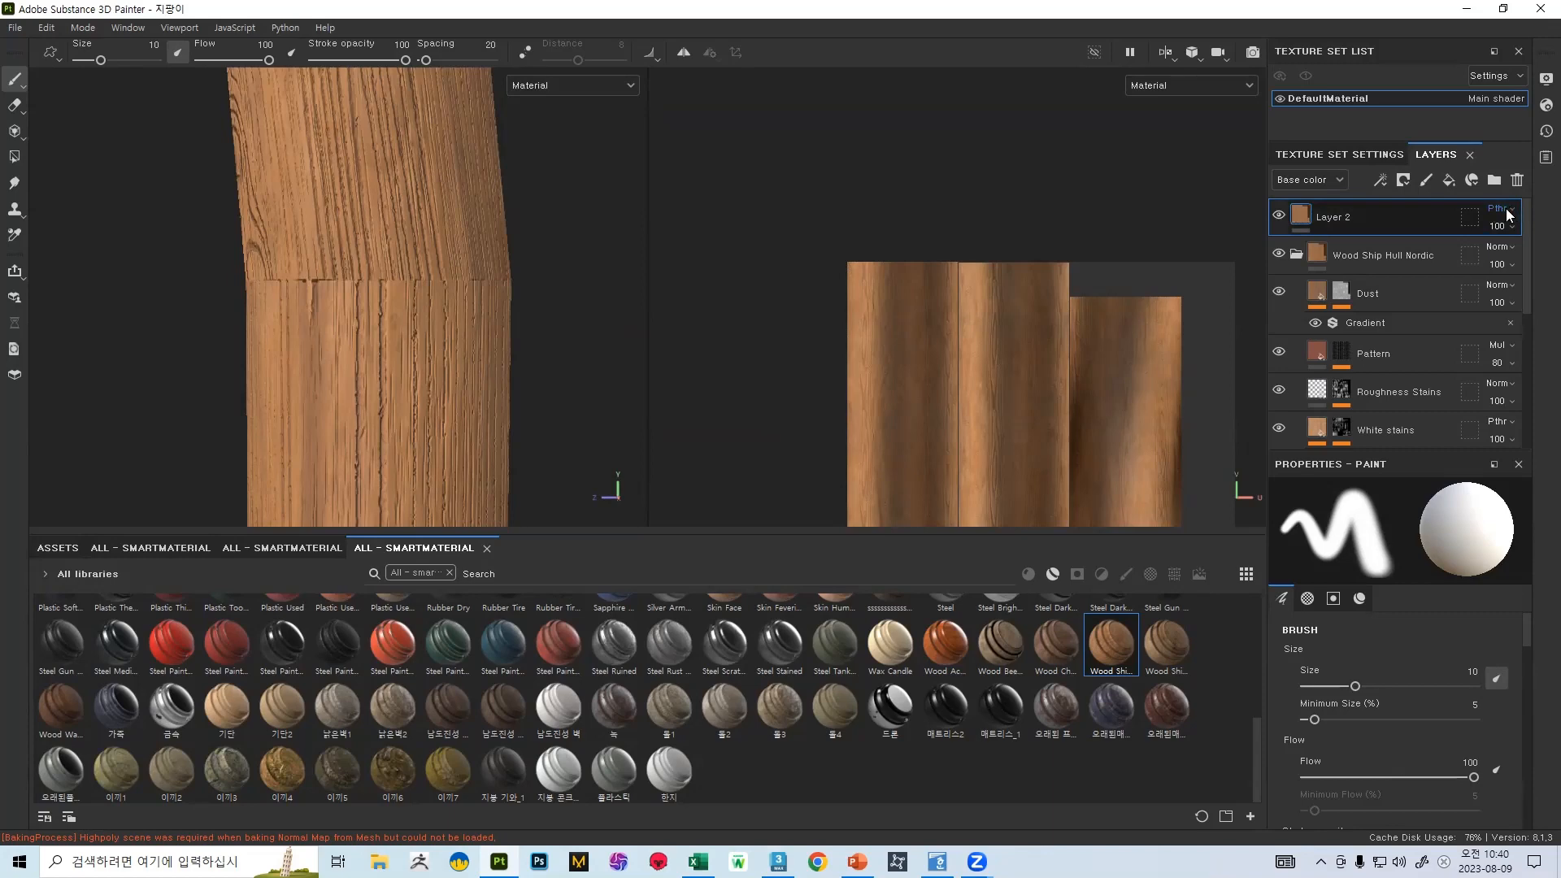
# - Collapse the Wood Ship Hull Nordic folder and delete Layer 2
pyautogui.click(1316, 256)
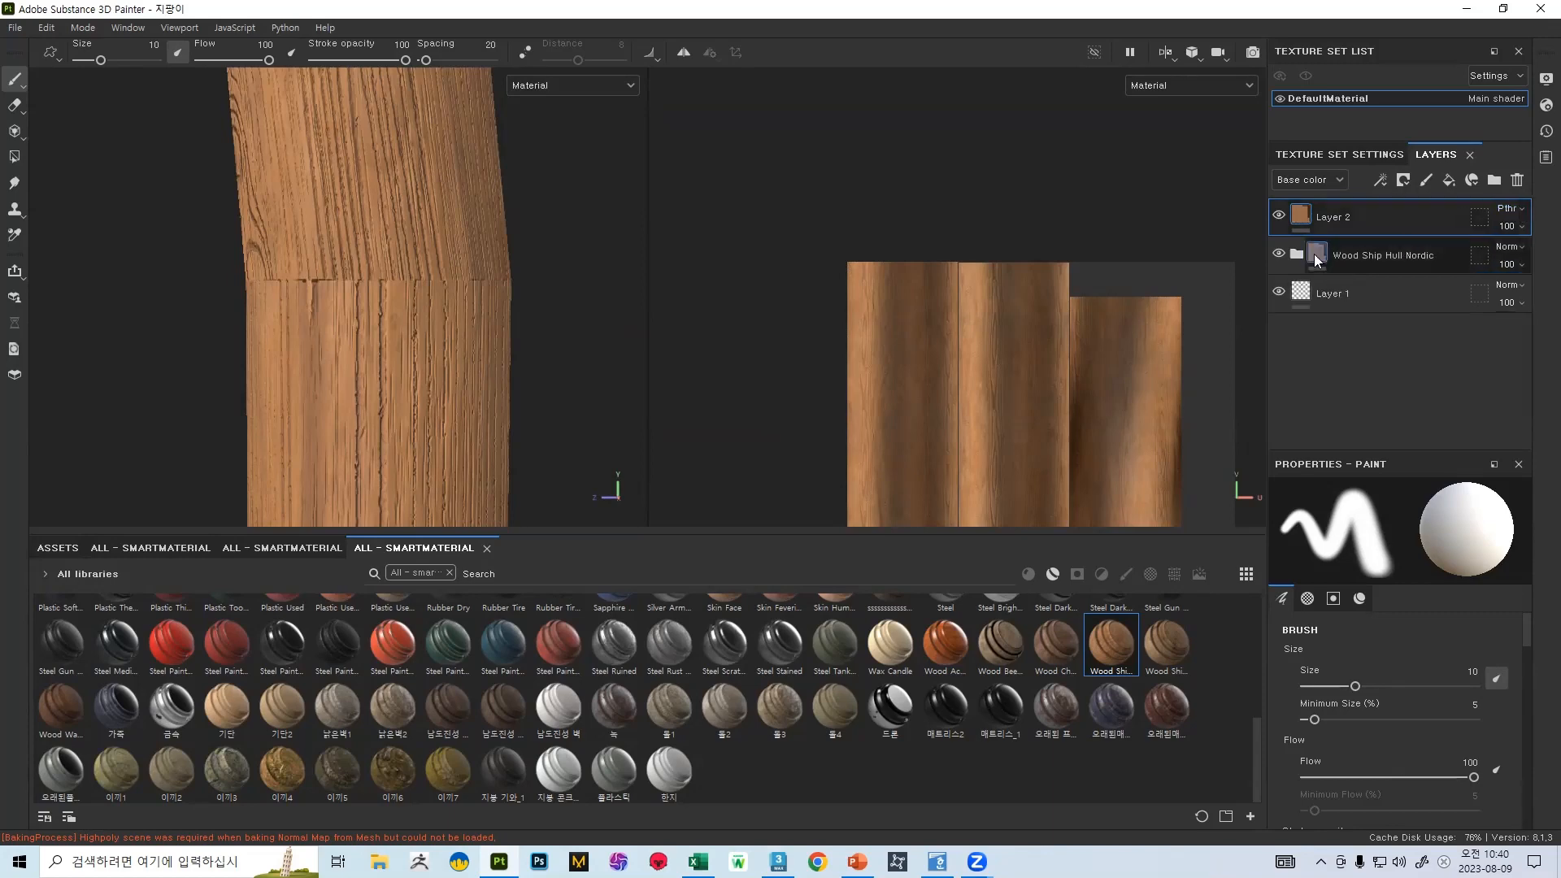
pyautogui.click(1513, 213)
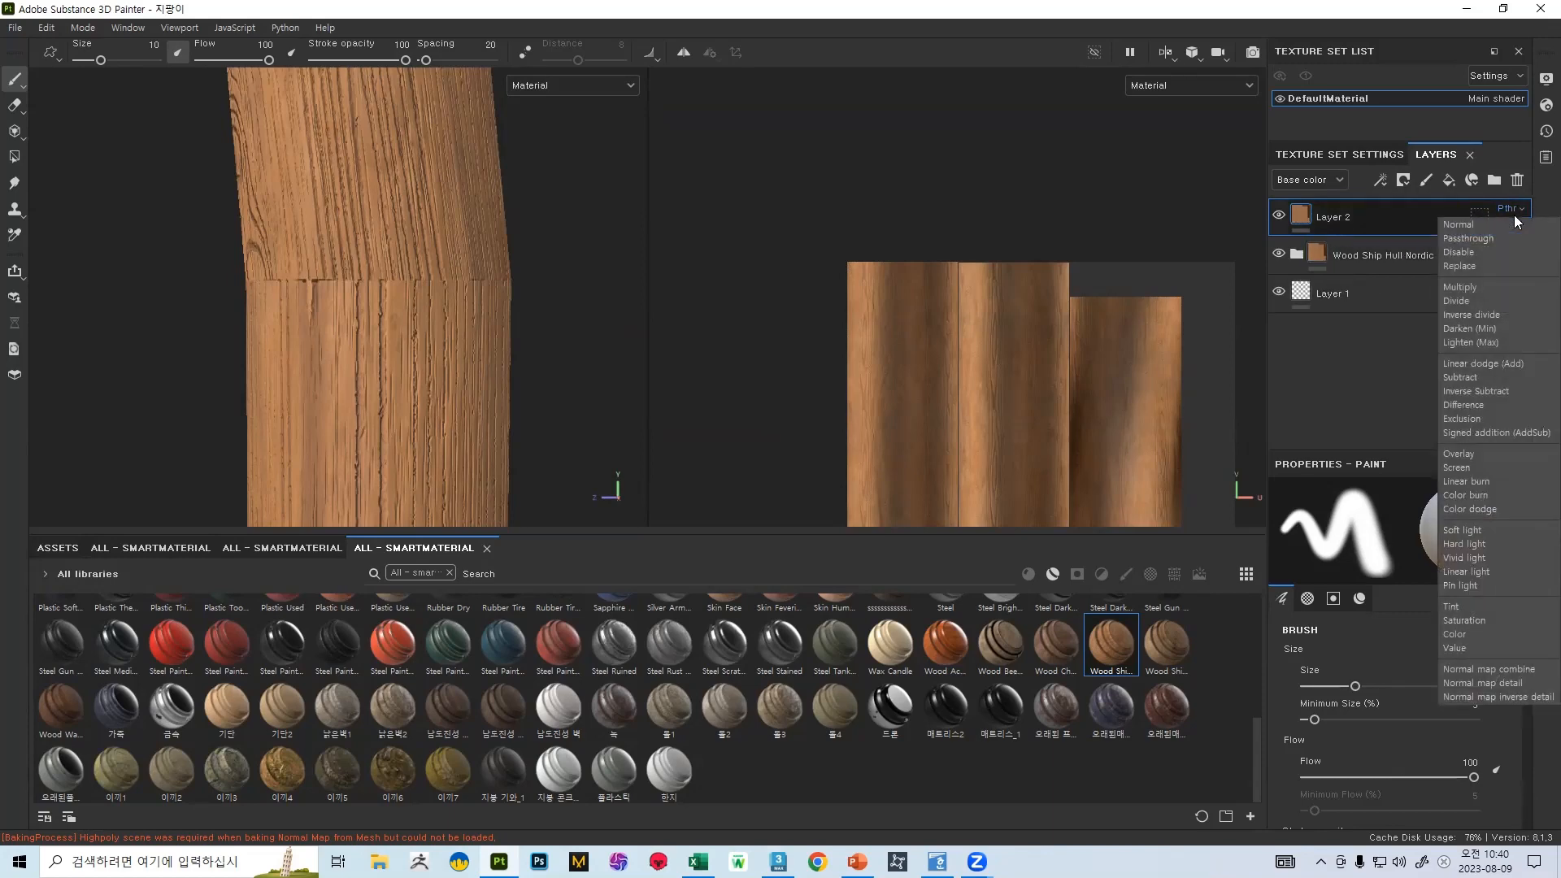
pyautogui.click(1509, 208)
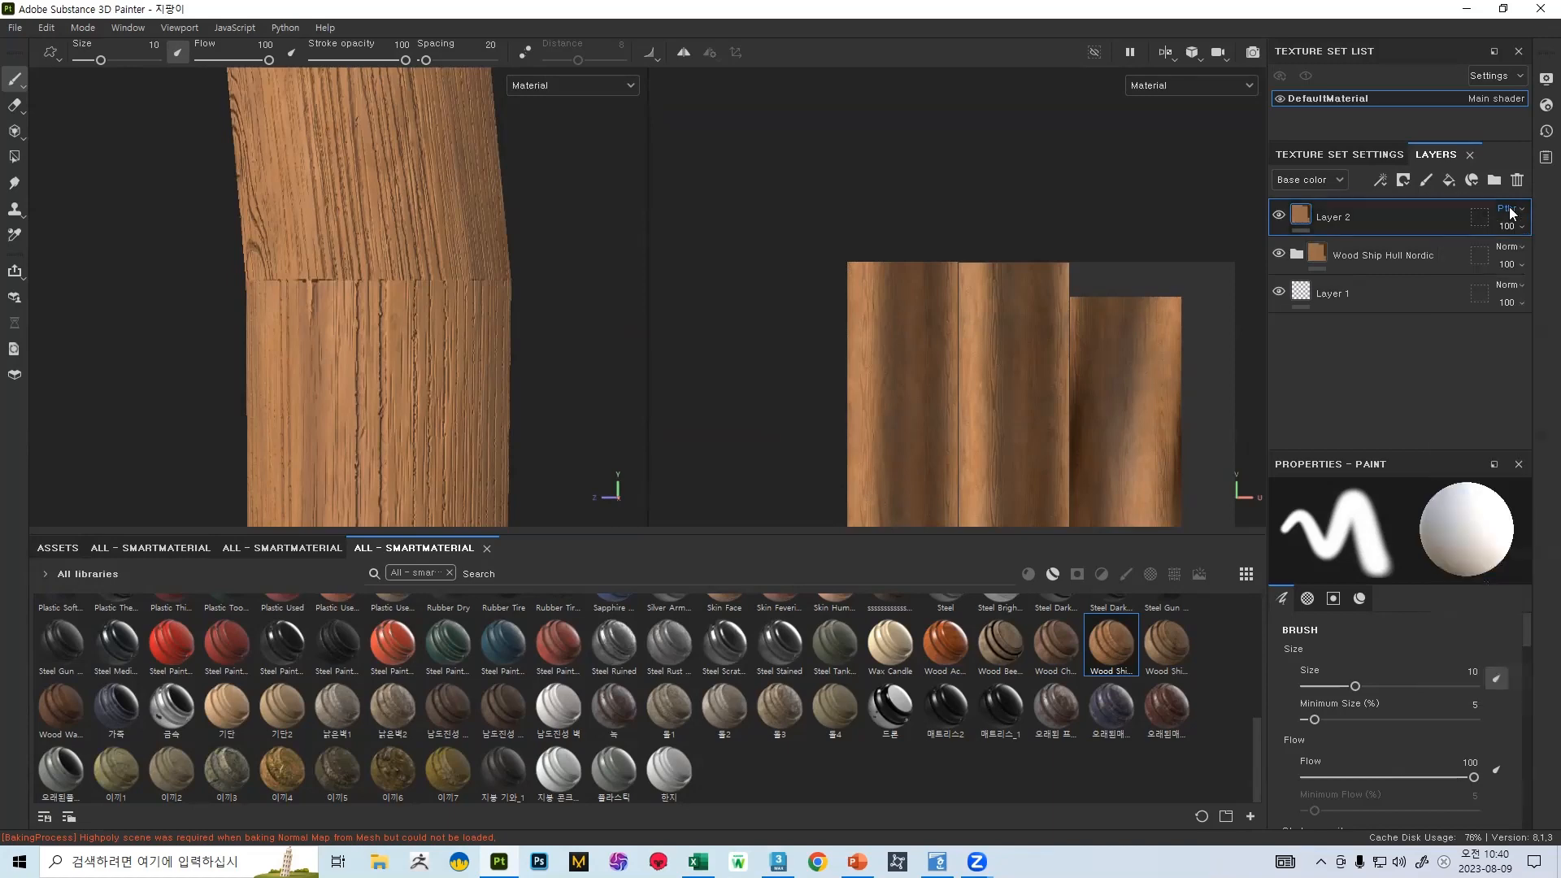
pyautogui.click(1368, 155)
pyautogui.click(1455, 159)
pyautogui.click(1518, 180)
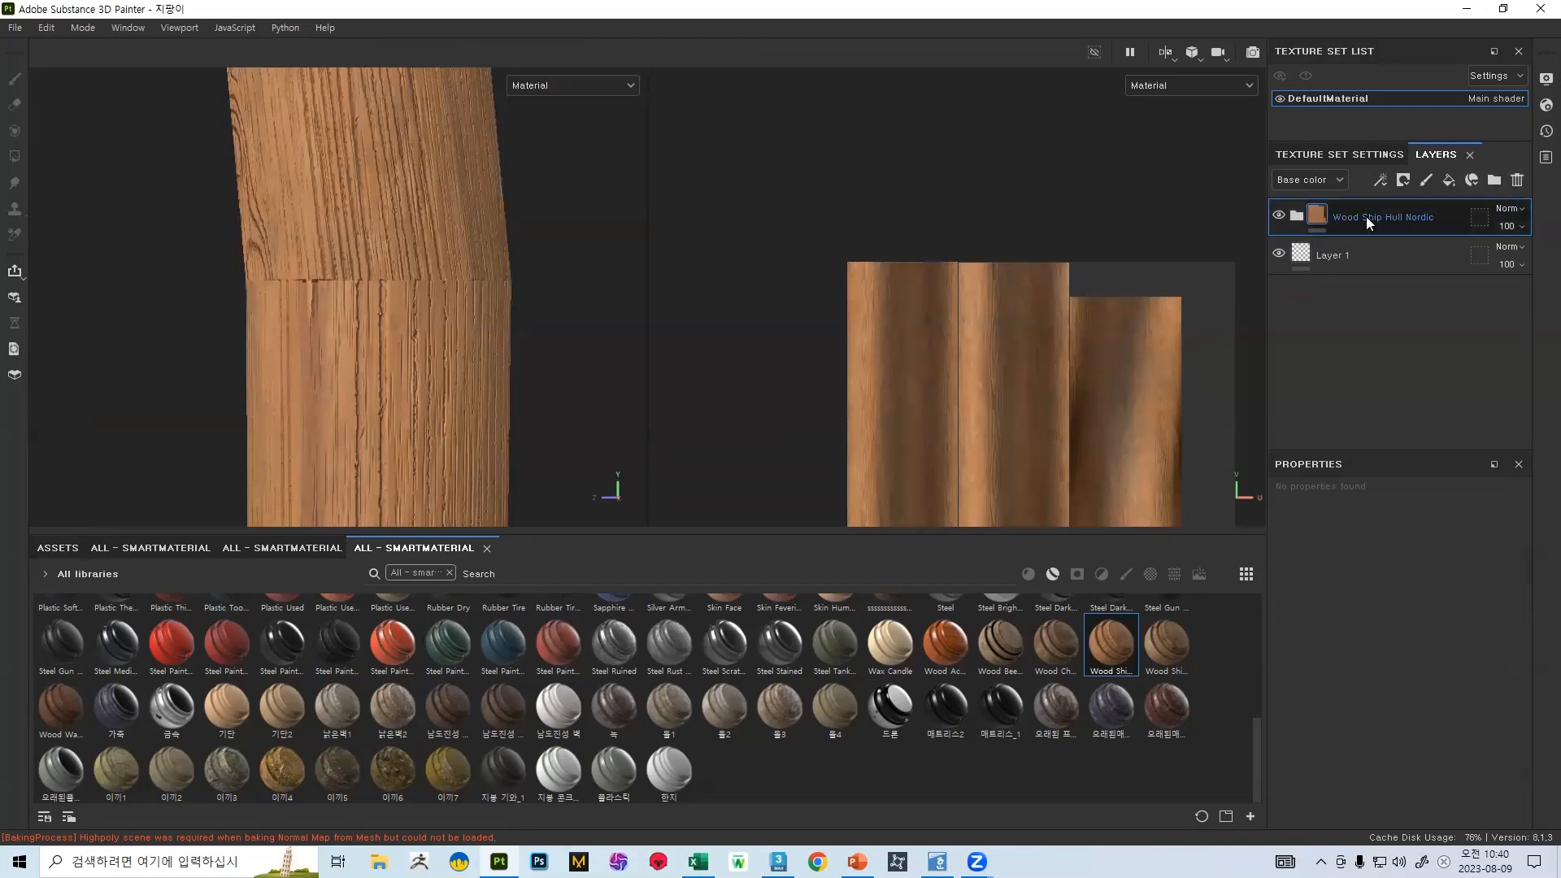
# - Add a new paint layer above Wood Ship Hull Nordic with its blending mode set to Passthrough
pyautogui.click(1426, 180)
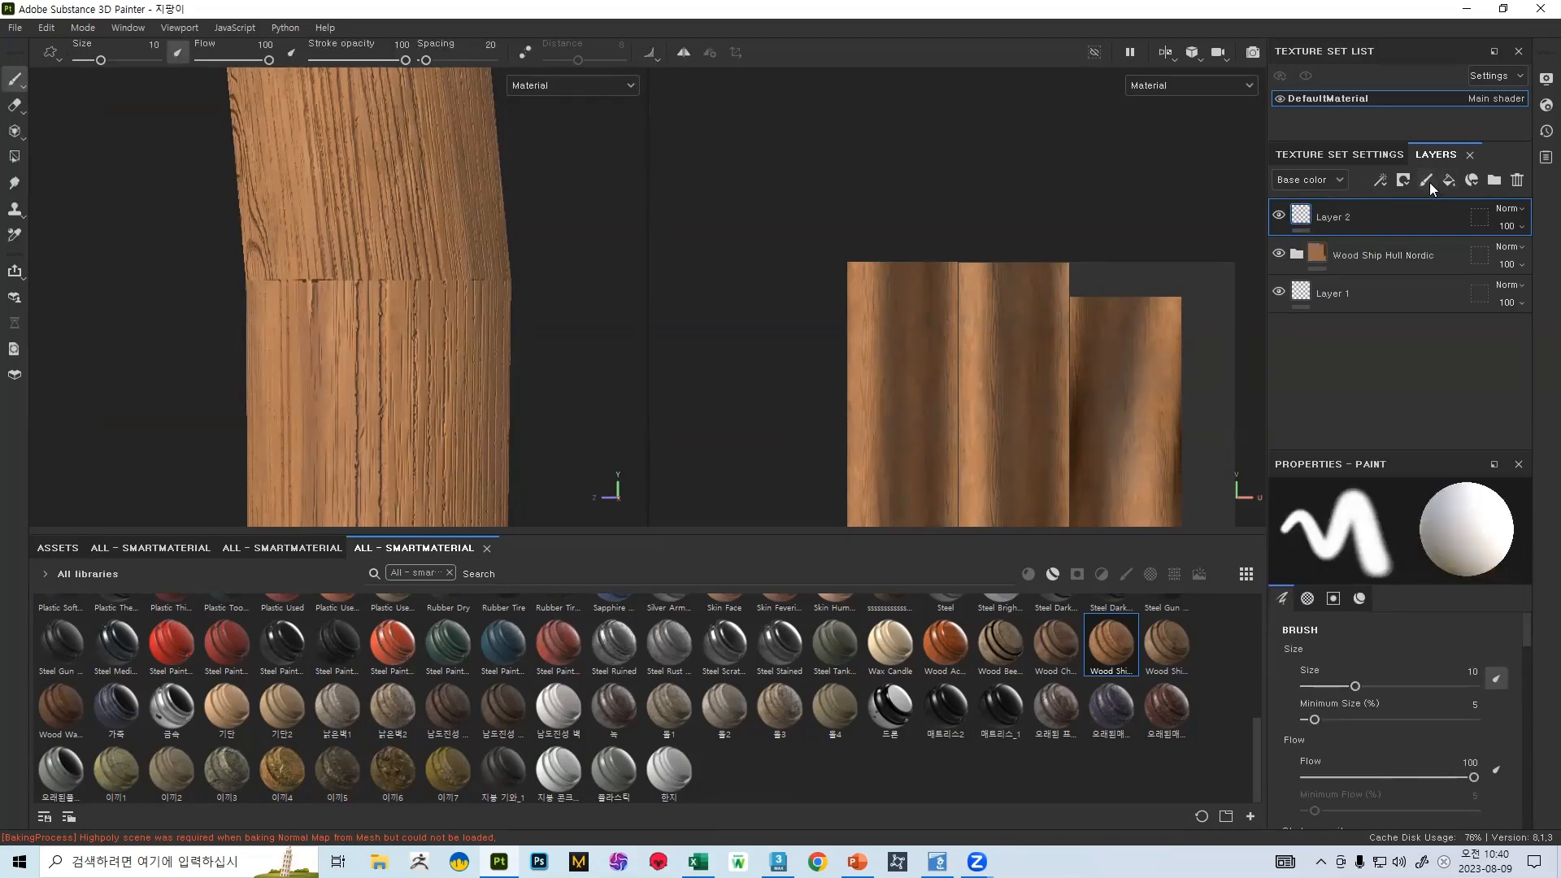
pyautogui.click(1520, 211)
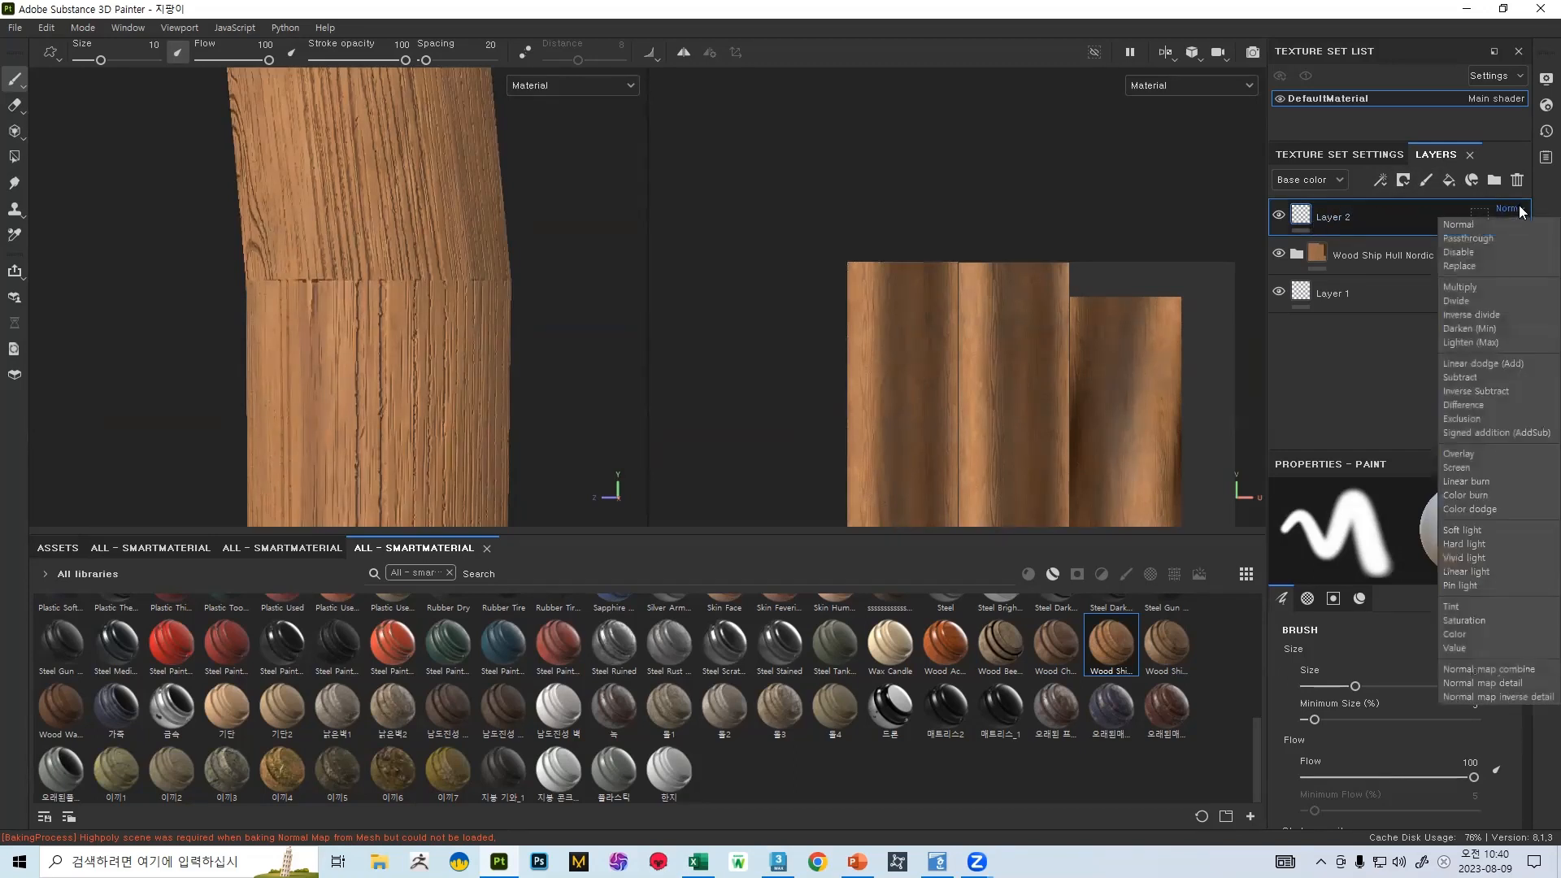
pyautogui.click(1469, 238)
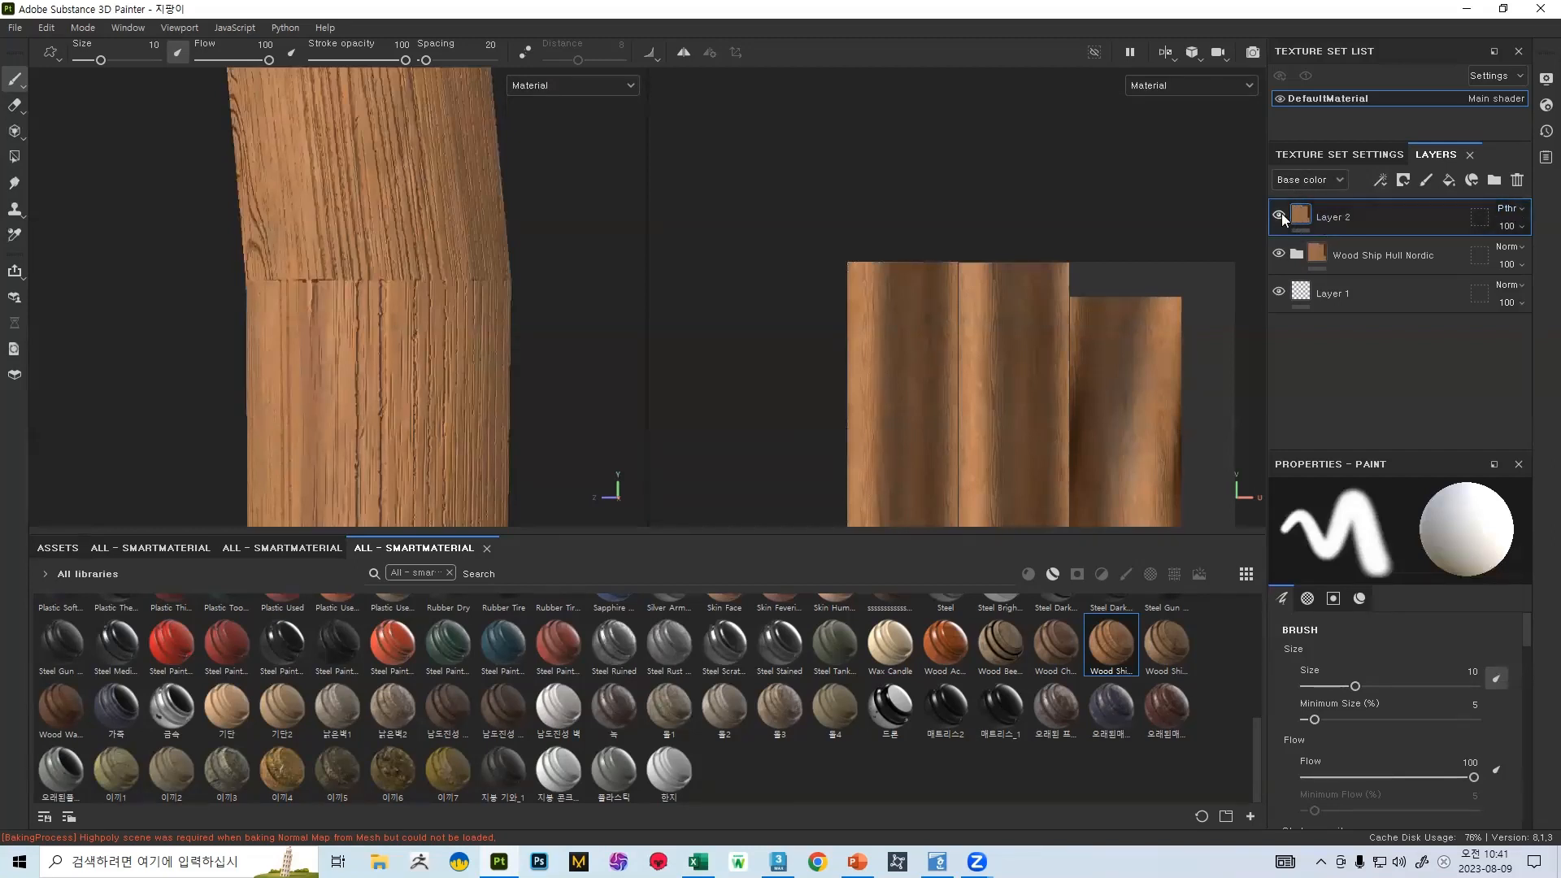
# - Replace the Passthrough layer with a fresh paint layer, try a white brush stroke over the cane's seam, and undo both the stroke and the layer
pyautogui.click(1519, 184)
pyautogui.click(1427, 181)
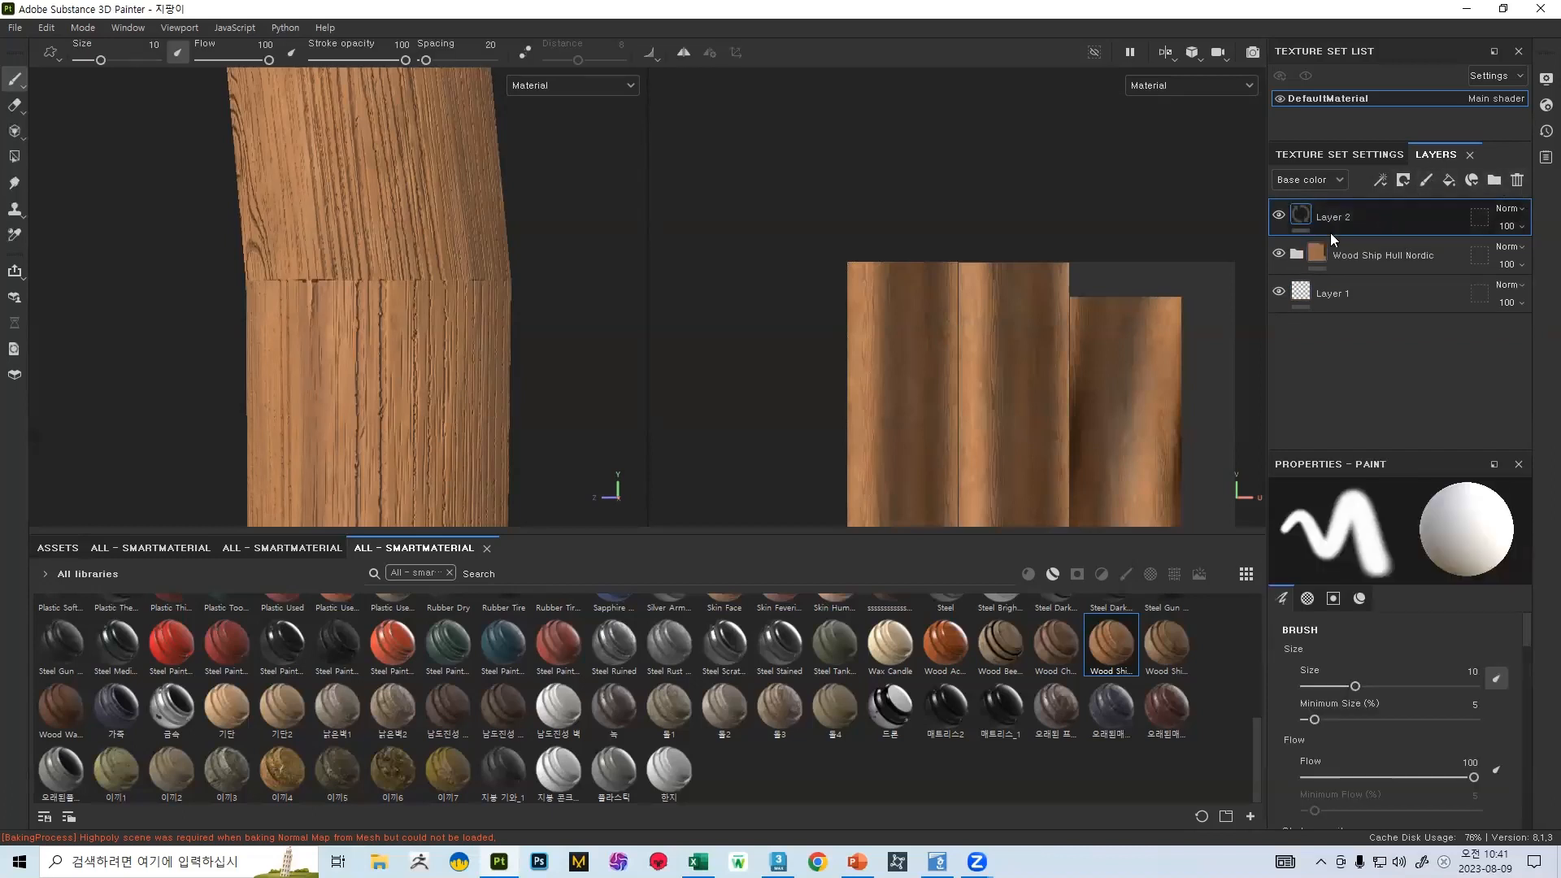
pyautogui.moveTo(468, 321)
pyautogui.mouseDown()
pyautogui.moveTo(486, 281)
pyautogui.moveTo(396, 296)
pyautogui.mouseUp()
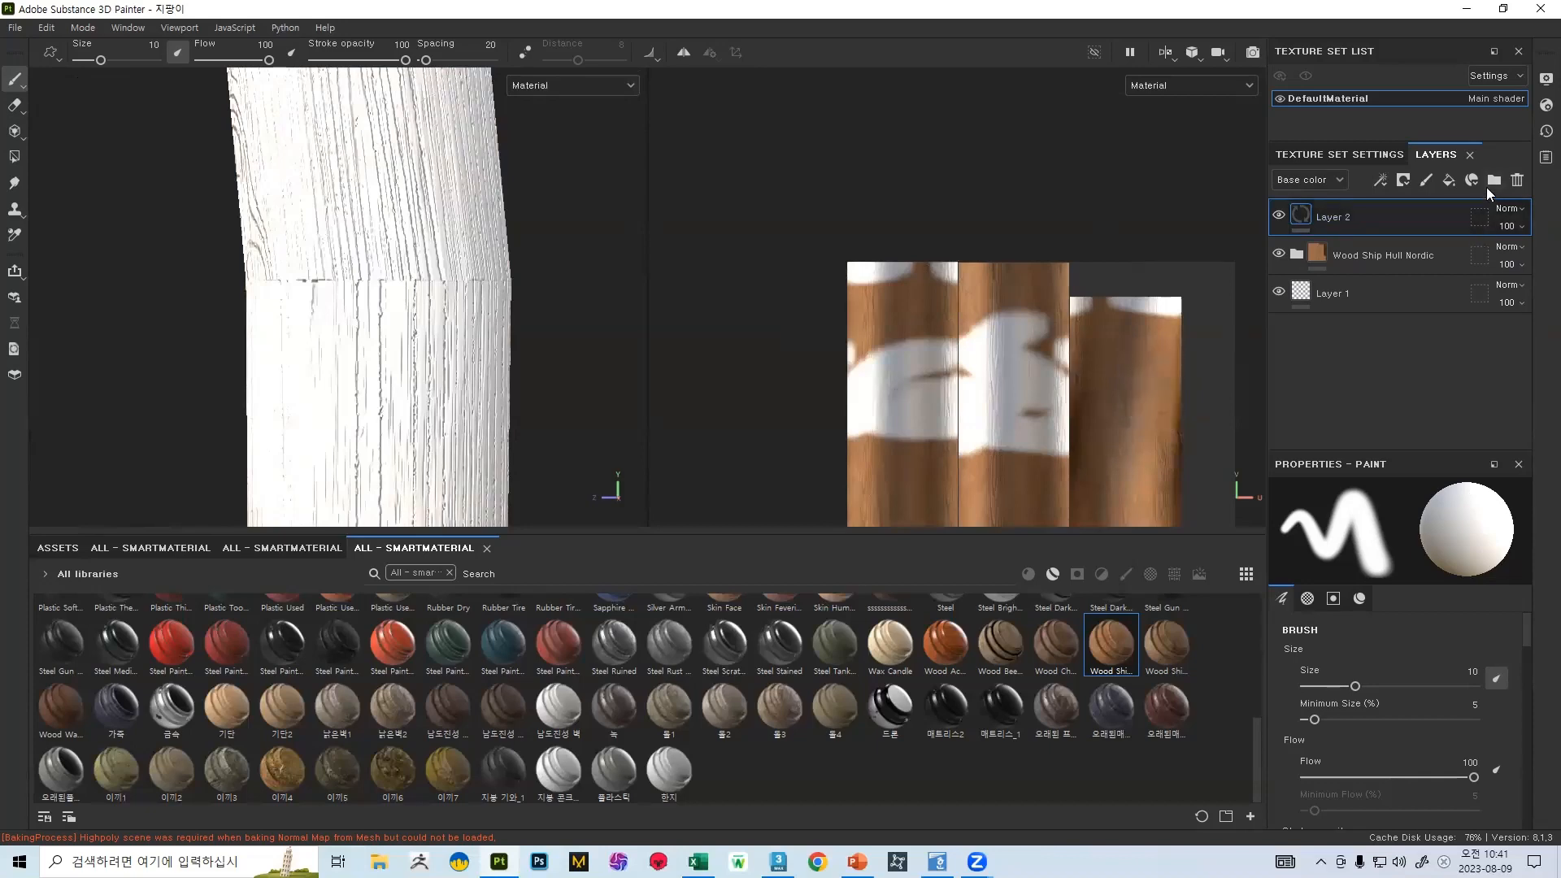
pyautogui.hotkey('ctrl', 'z')
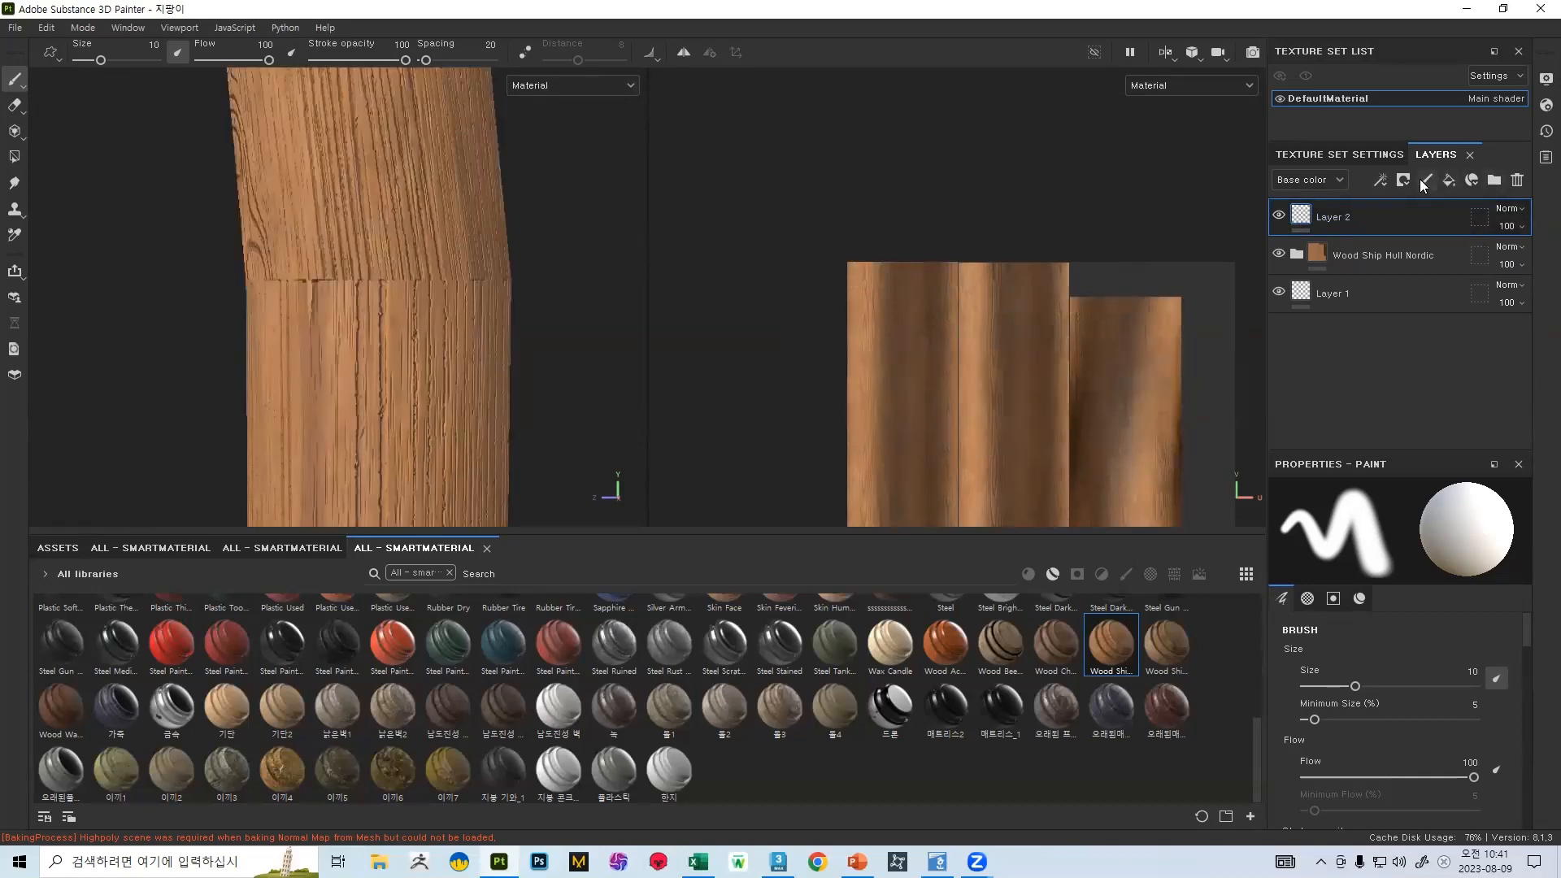
pyautogui.hotkey('ctrl', 'z')
# - Add a fill layer above Wood Ship Hull Nordic and set its base color to red, F70000
pyautogui.click(1449, 180)
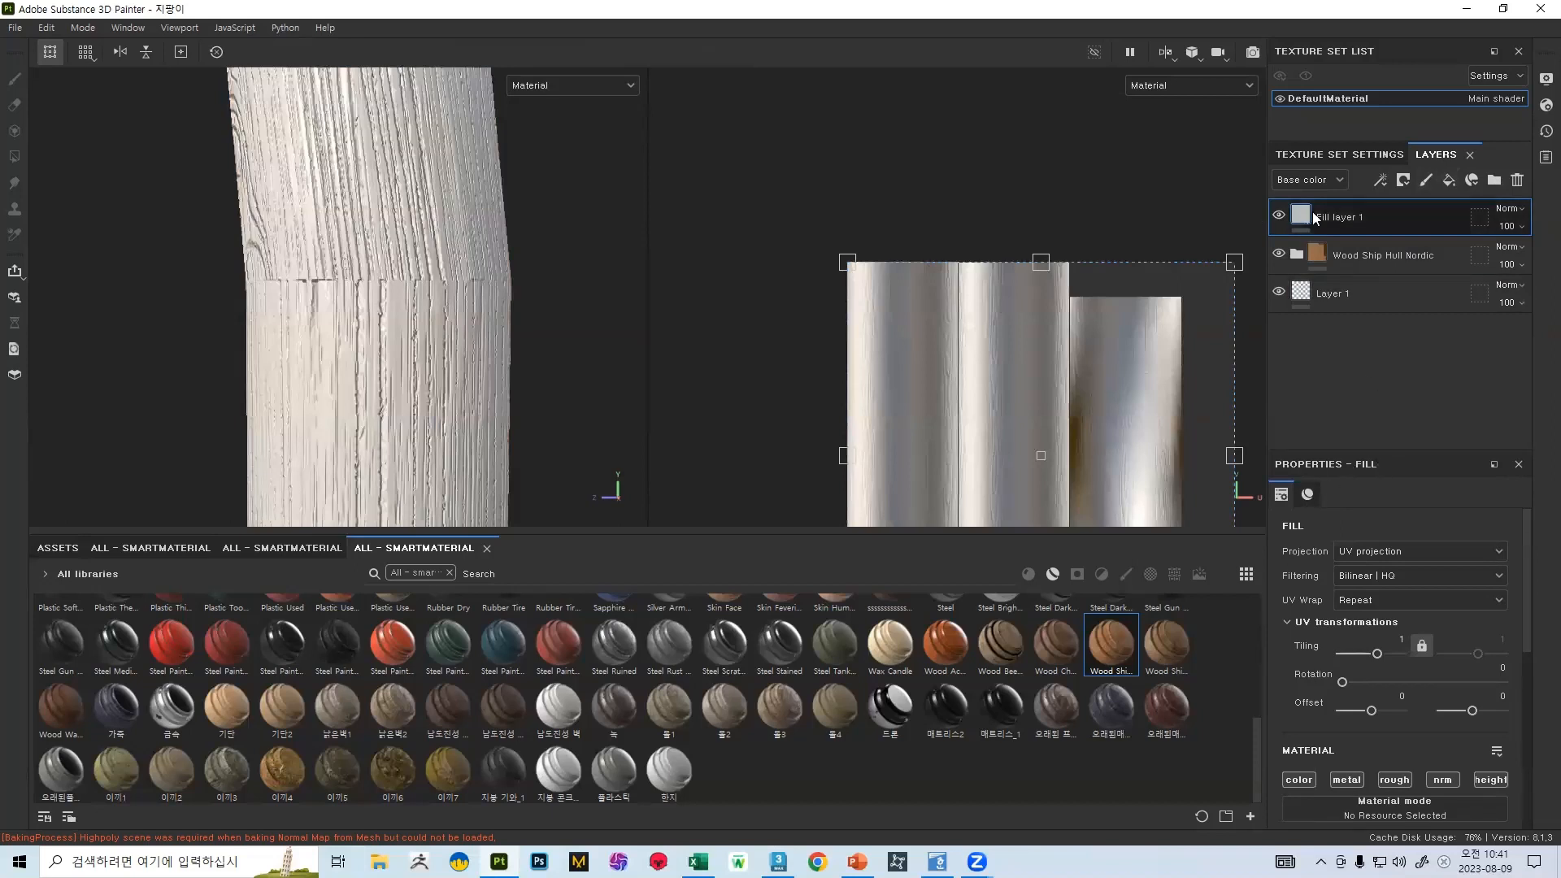
pyautogui.scroll(-5, 1428, 574)
pyautogui.click(1425, 525)
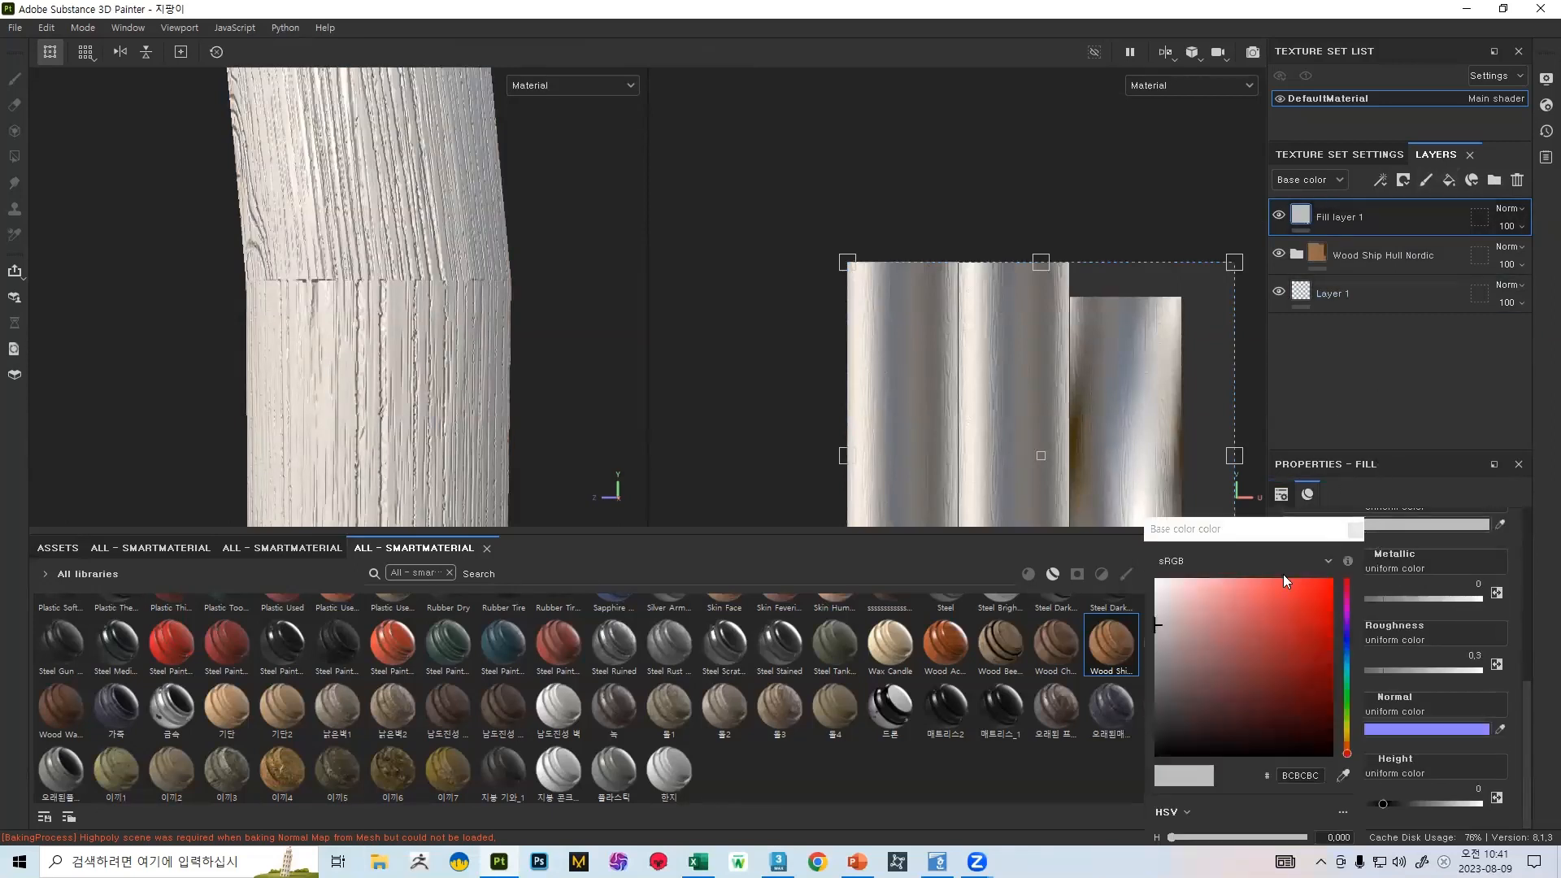
pyautogui.moveTo(1283, 579); pyautogui.dragTo(1350, 584)
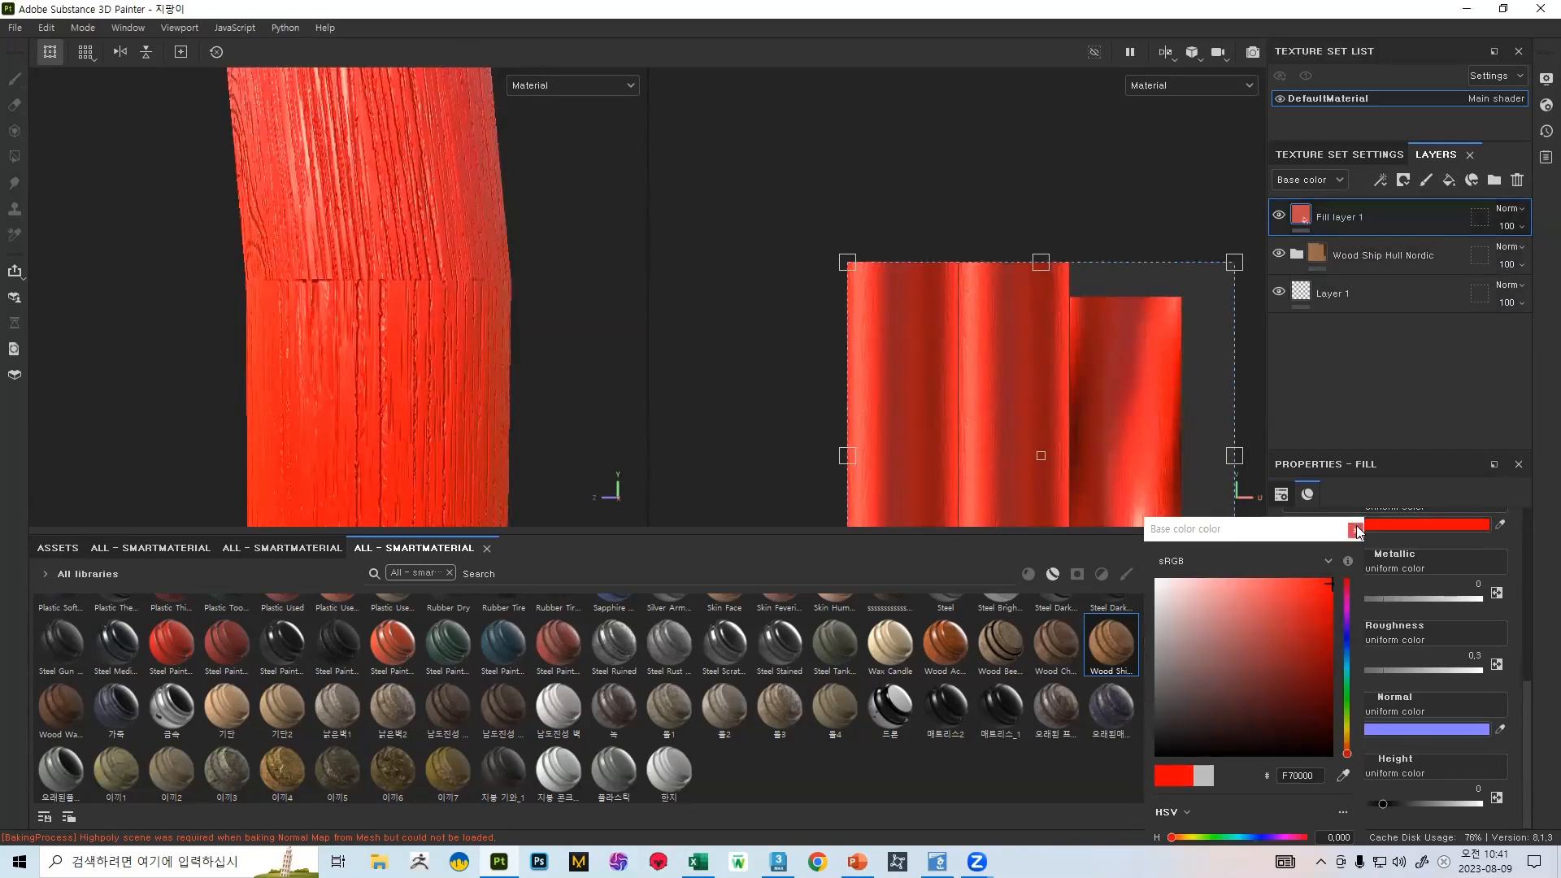
pyautogui.click(1503, 475)
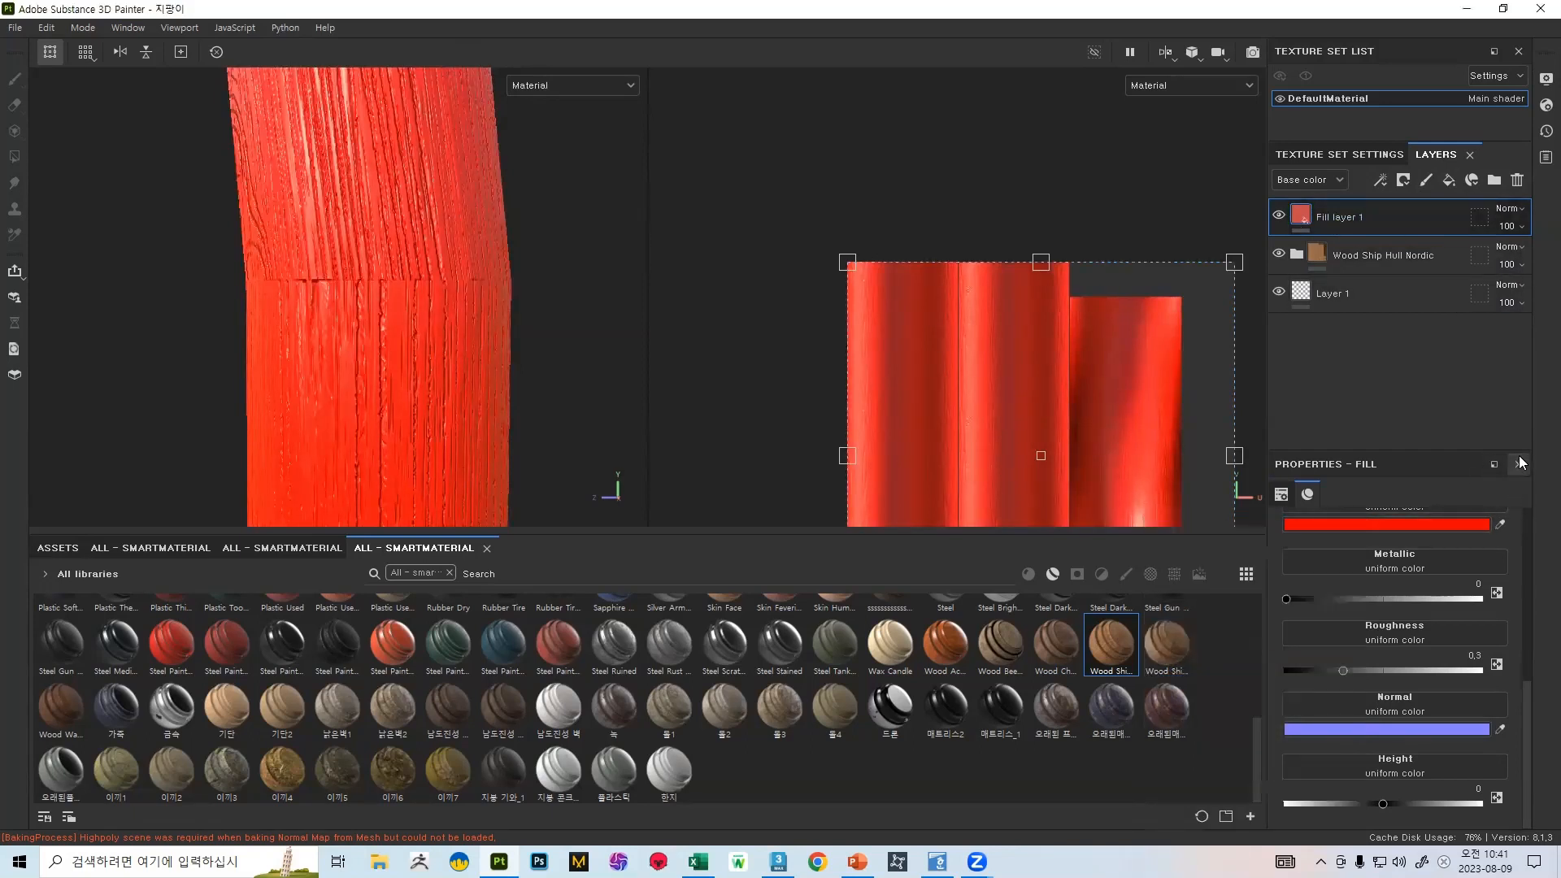
# - Replace the red fill layer with a new paint layer and set its base color blending mode to Passthrough
pyautogui.click(1517, 180)
pyautogui.click(1426, 180)
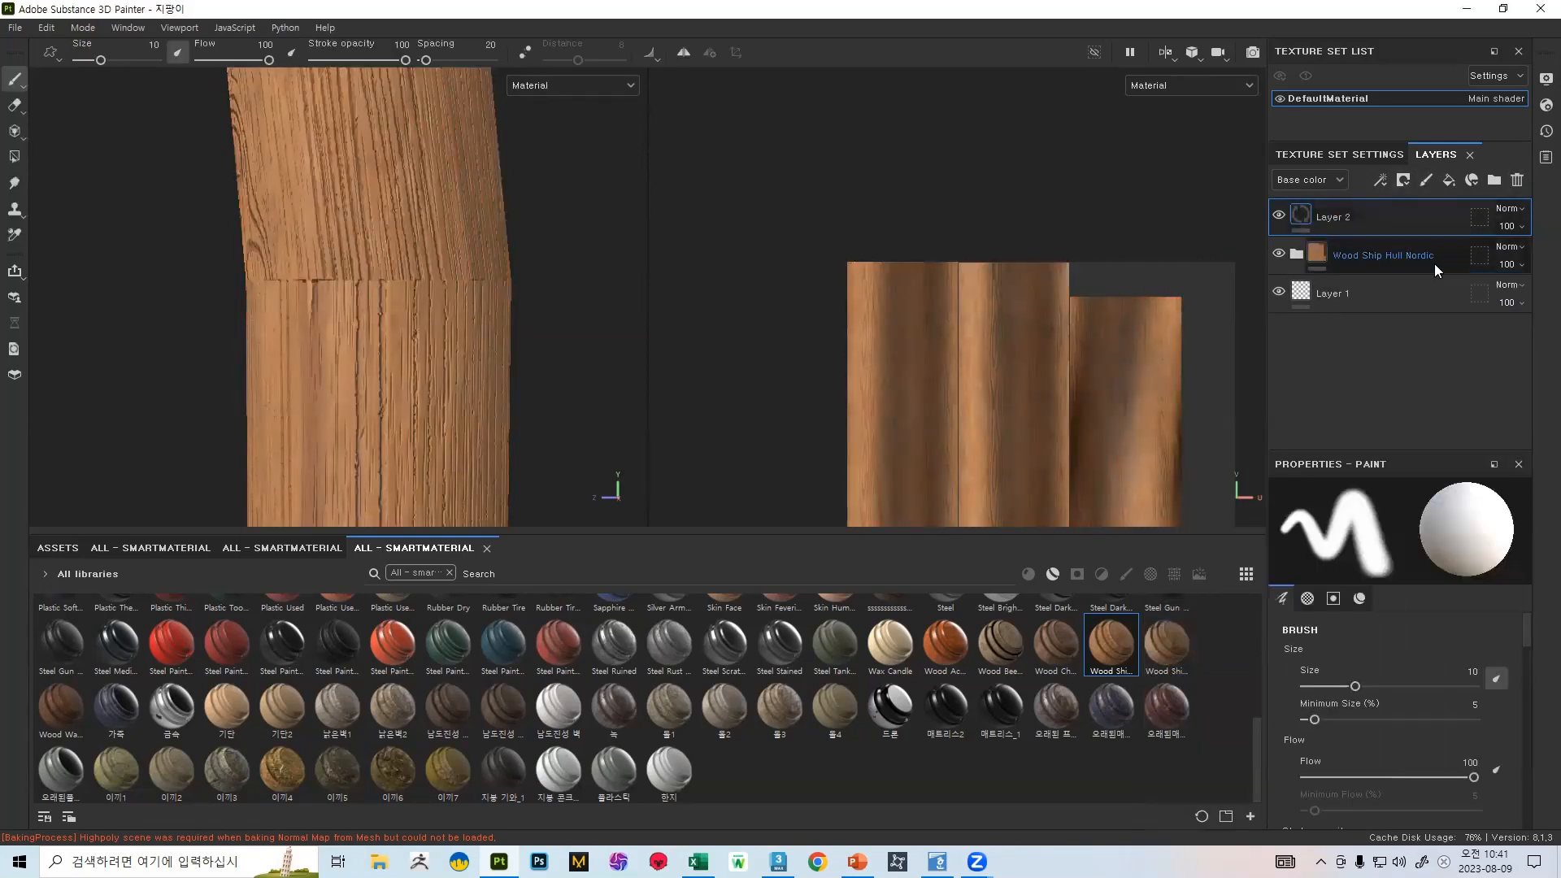
pyautogui.click(1507, 208)
pyautogui.click(1482, 237)
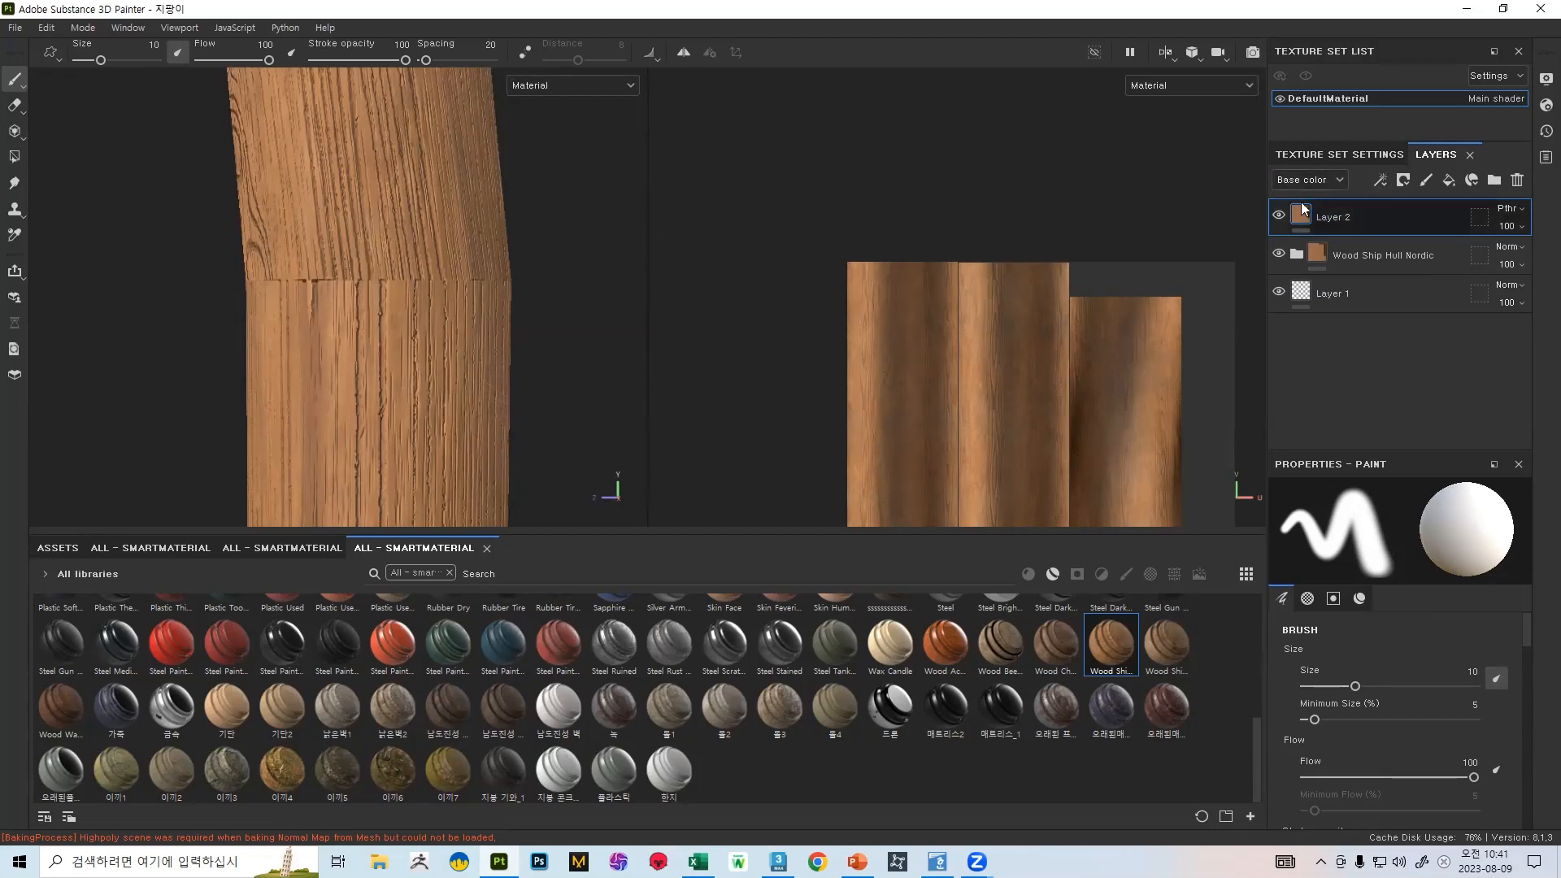
# - Set Layer 2's blending mode to Passthrough for the Metallic and Roughness channels
pyautogui.click(1329, 183)
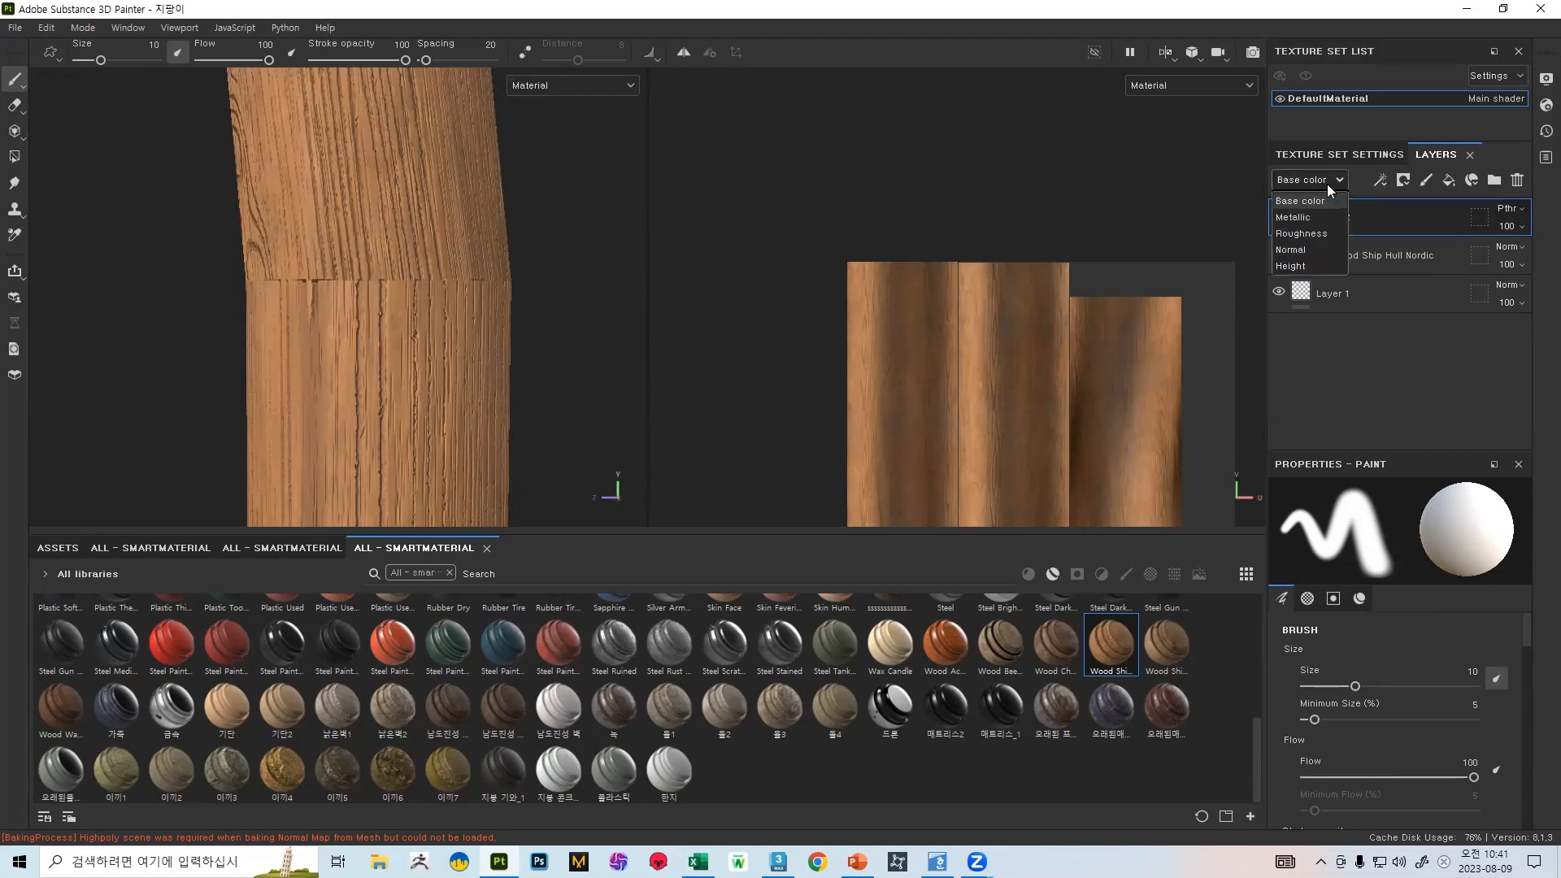
pyautogui.click(1302, 218)
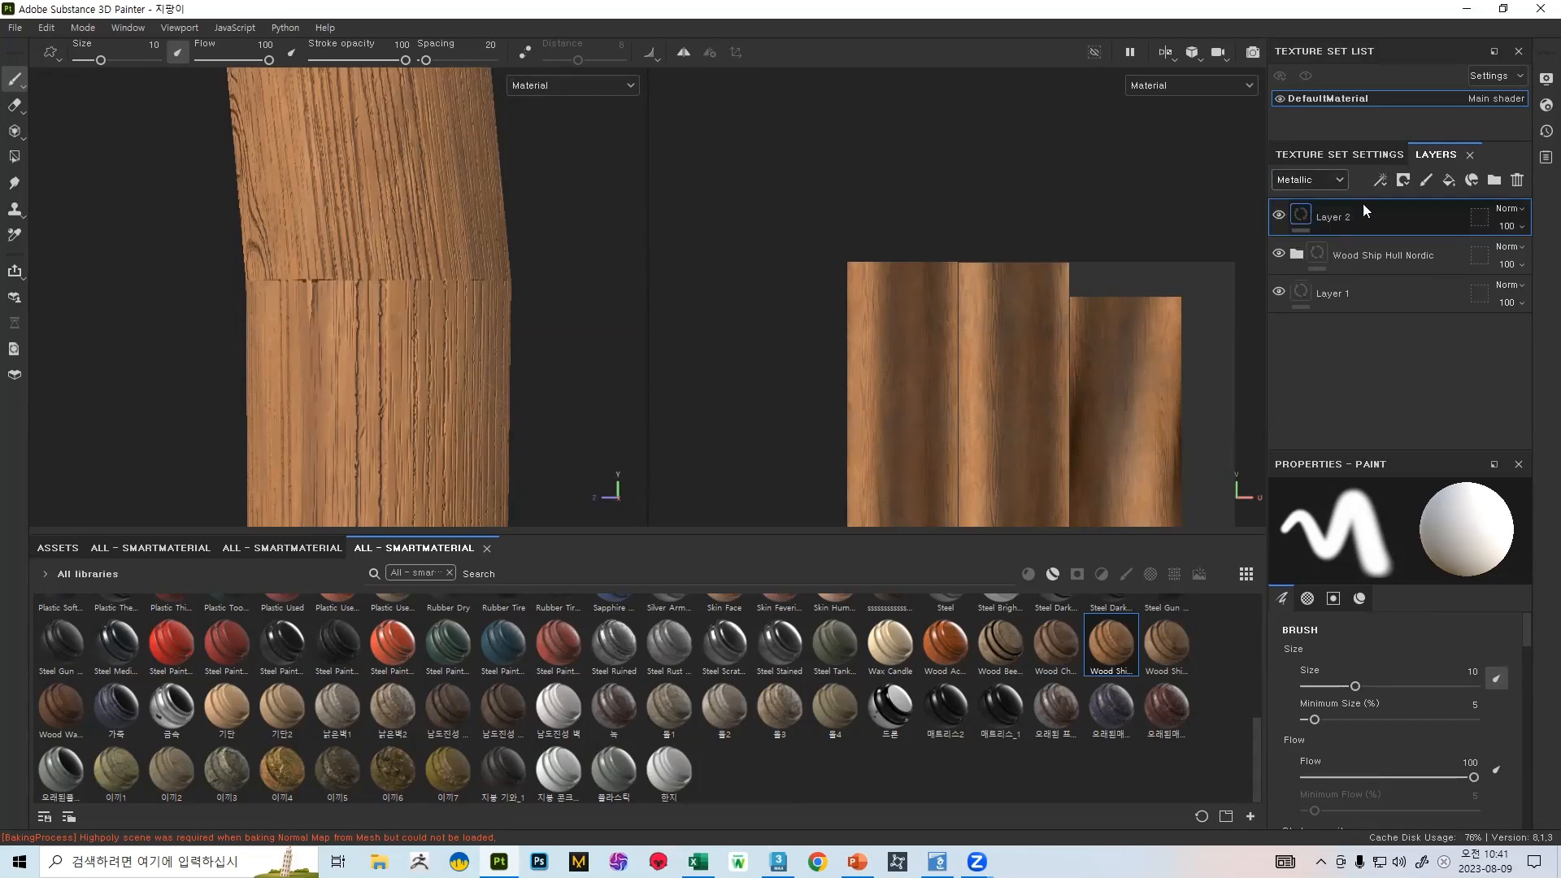
pyautogui.click(1508, 209)
pyautogui.click(1474, 238)
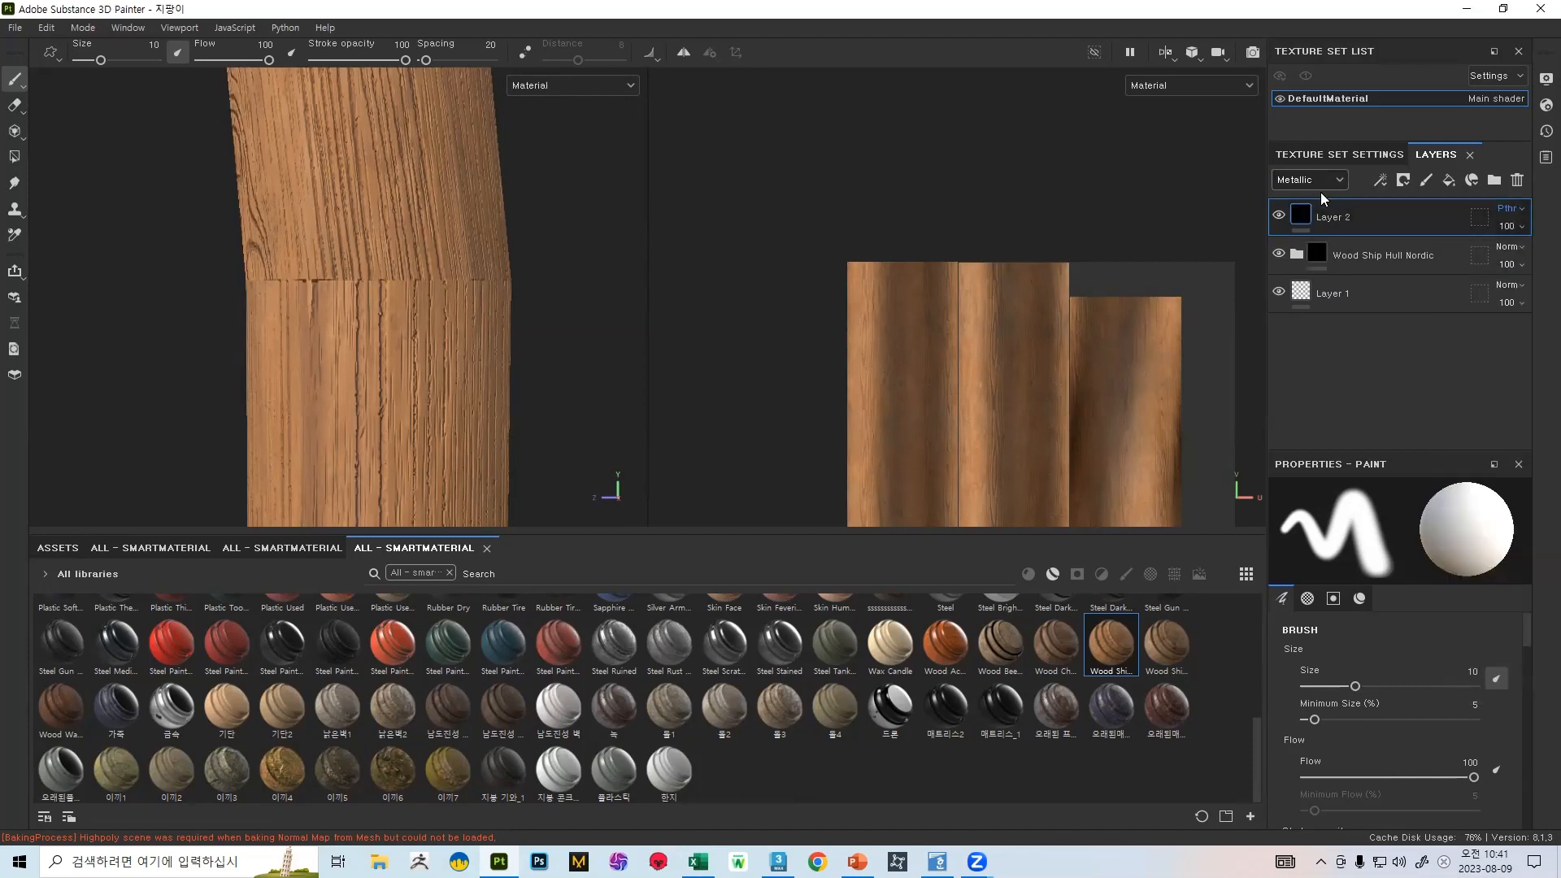
pyautogui.click(1311, 184)
pyautogui.click(1301, 234)
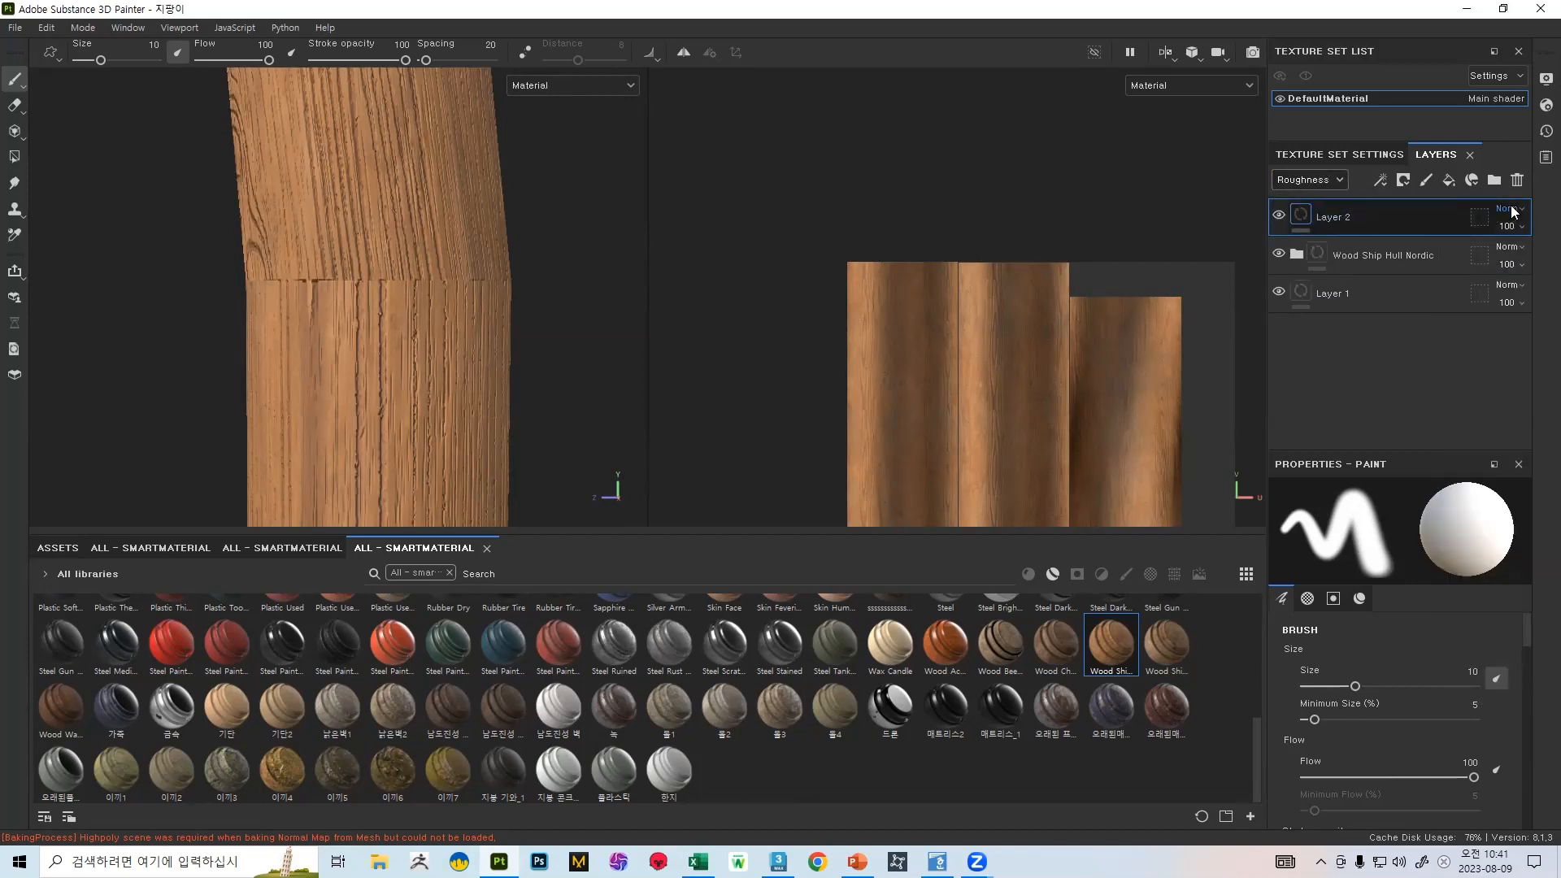
pyautogui.click(1508, 212)
pyautogui.click(1483, 243)
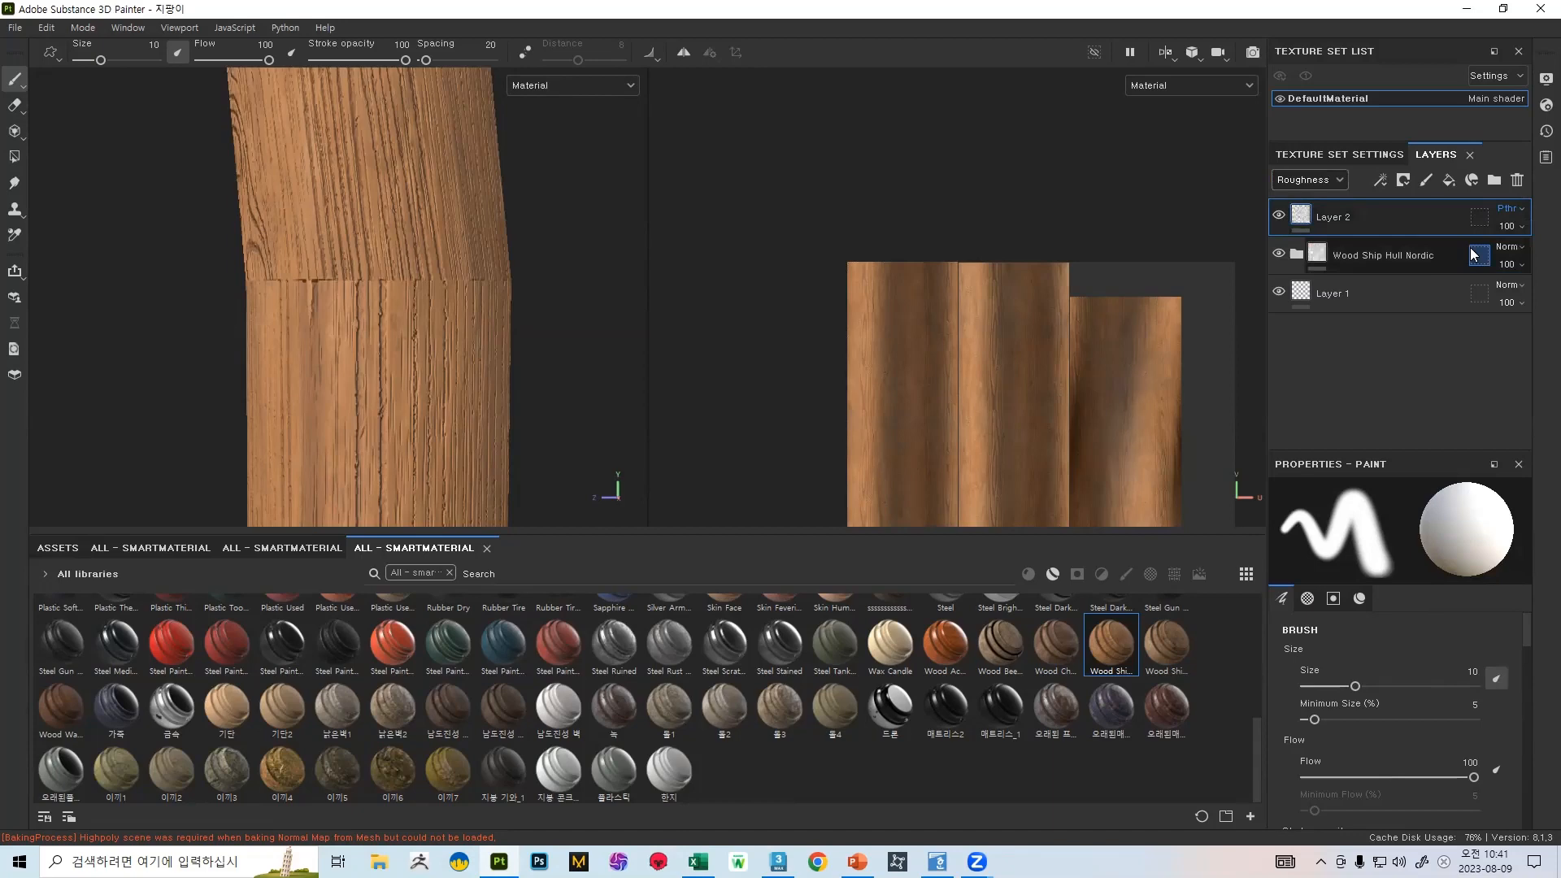
# - Set Layer 2's blending mode to Passthrough for the Normal and Height channels
pyautogui.click(1308, 182)
pyautogui.click(1422, 235)
pyautogui.click(1508, 210)
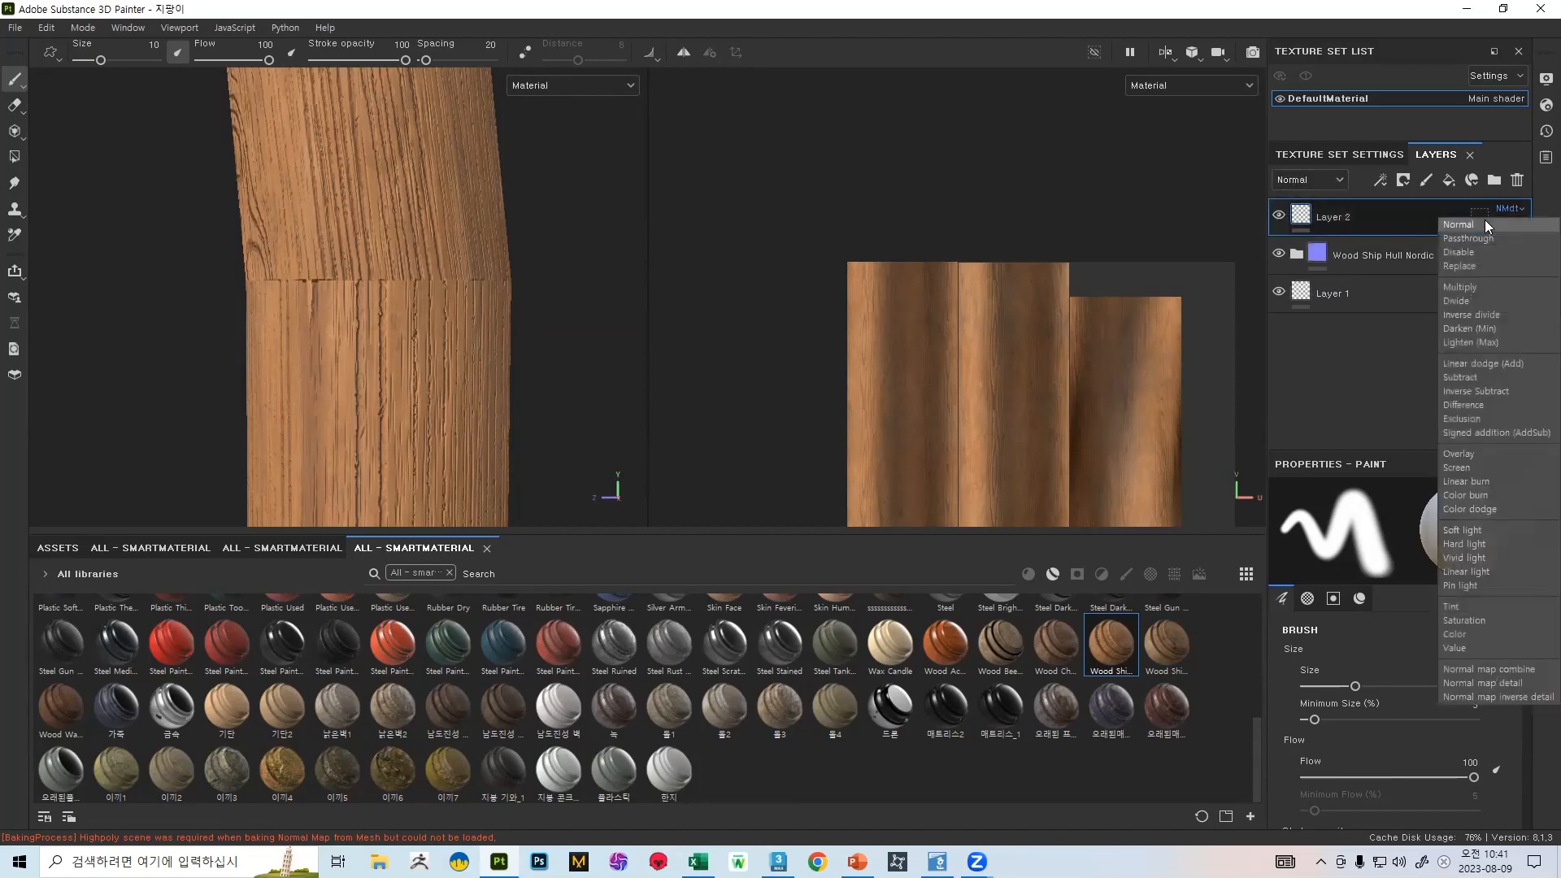
pyautogui.click(1457, 243)
pyautogui.click(1293, 183)
pyautogui.click(1291, 266)
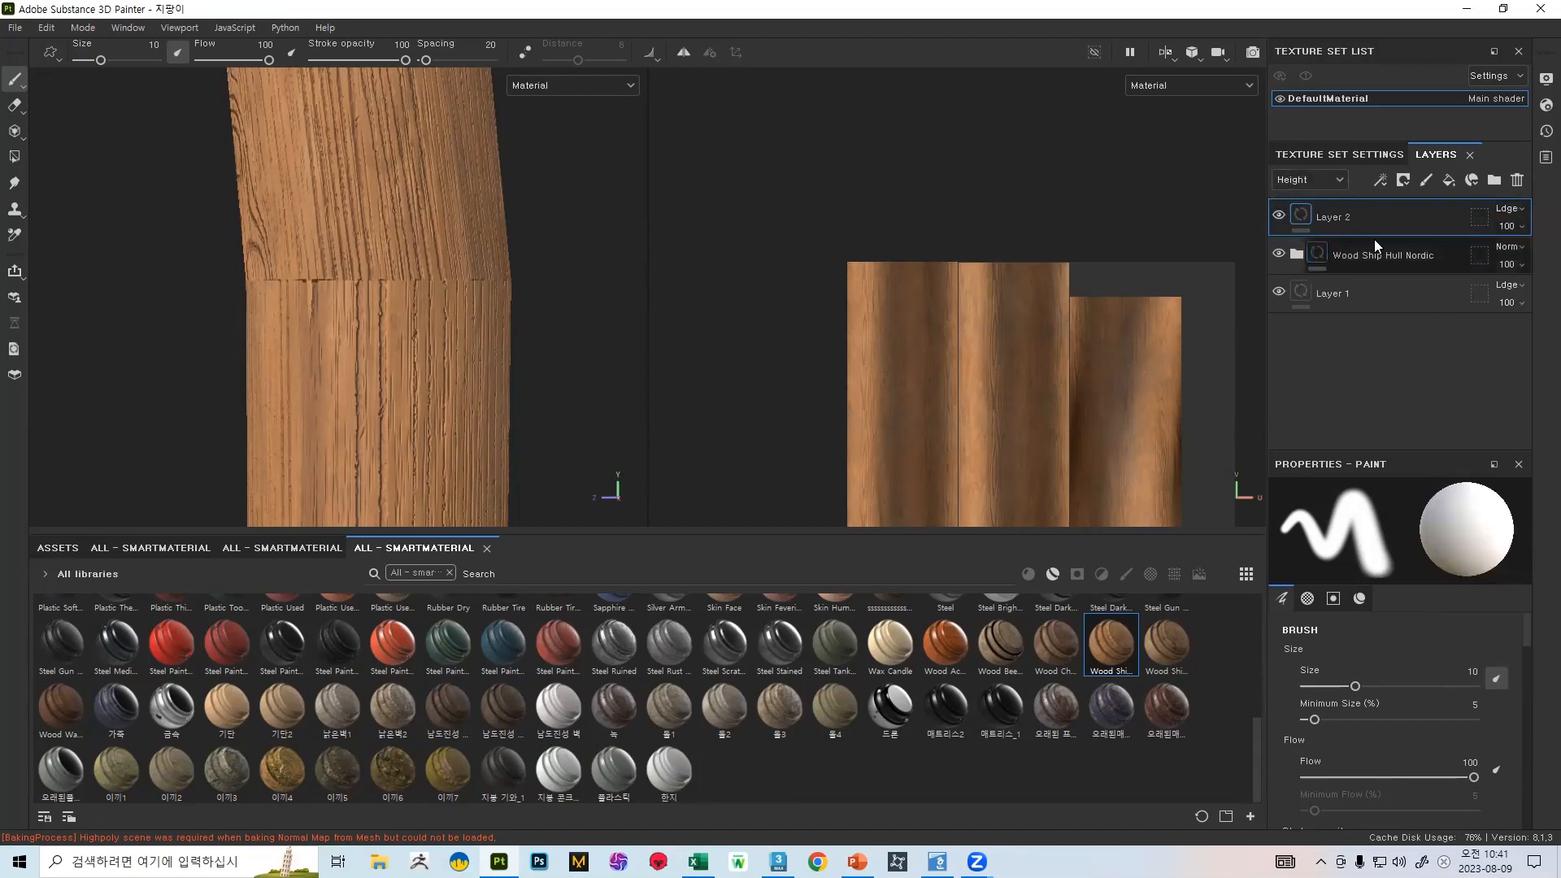
pyautogui.click(1508, 211)
pyautogui.click(1493, 241)
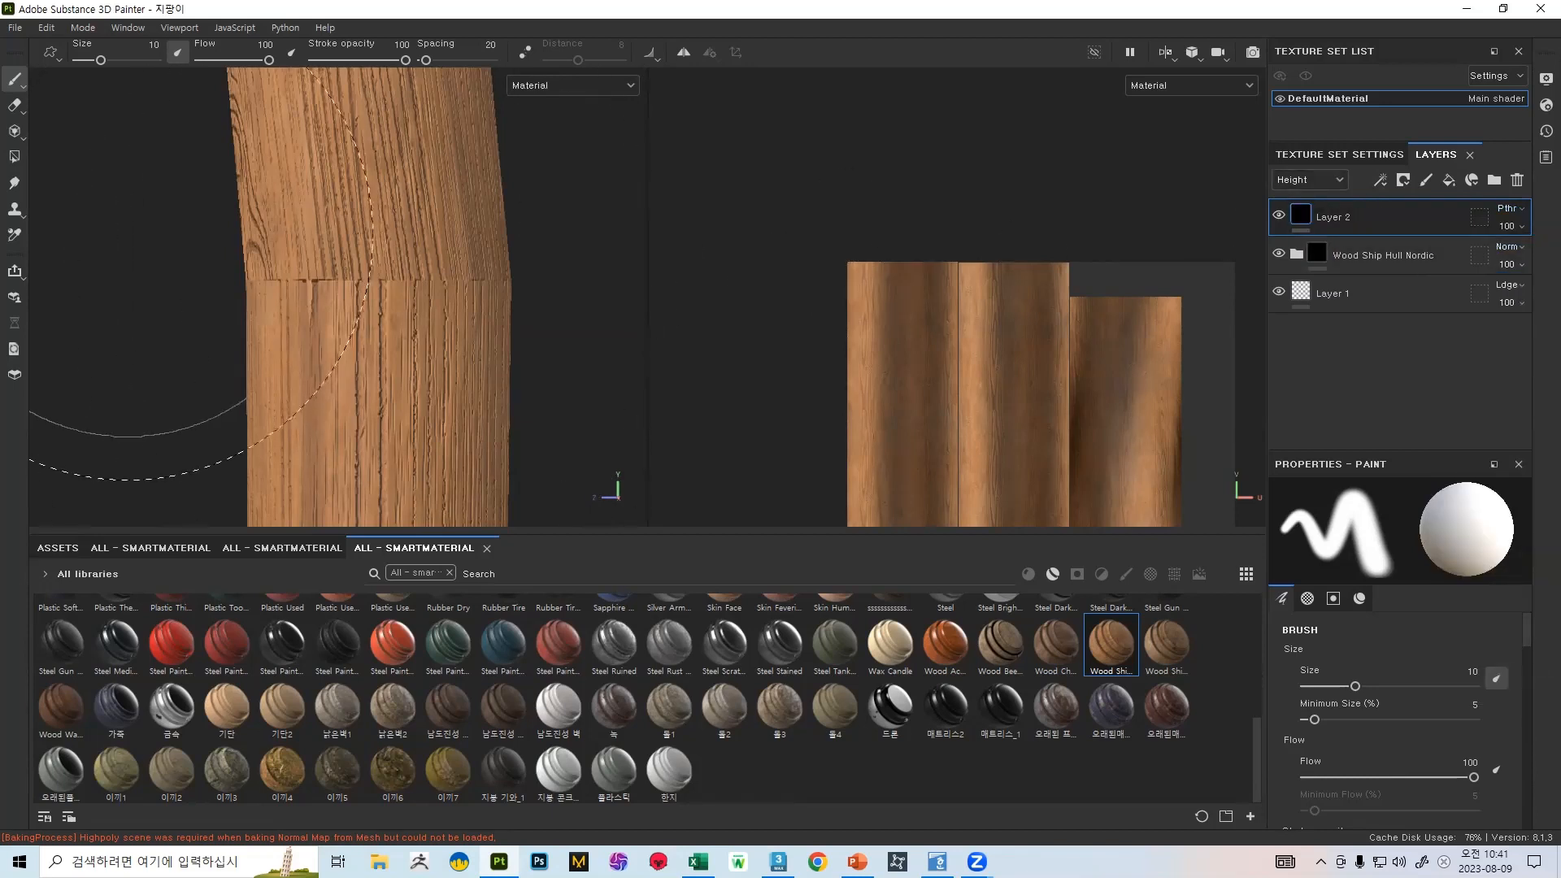
# - Shrink the paint brush to size 0.88 and switch to the Clone tool
pyautogui.moveTo(391, 309)
pyautogui.keyDown('ctrl'); pyautogui.mouseDown(button='right')
pyautogui.moveTo(349, 309)
pyautogui.moveTo(370, 285)
pyautogui.mouseUp(button='right'); pyautogui.keyUp('ctrl')
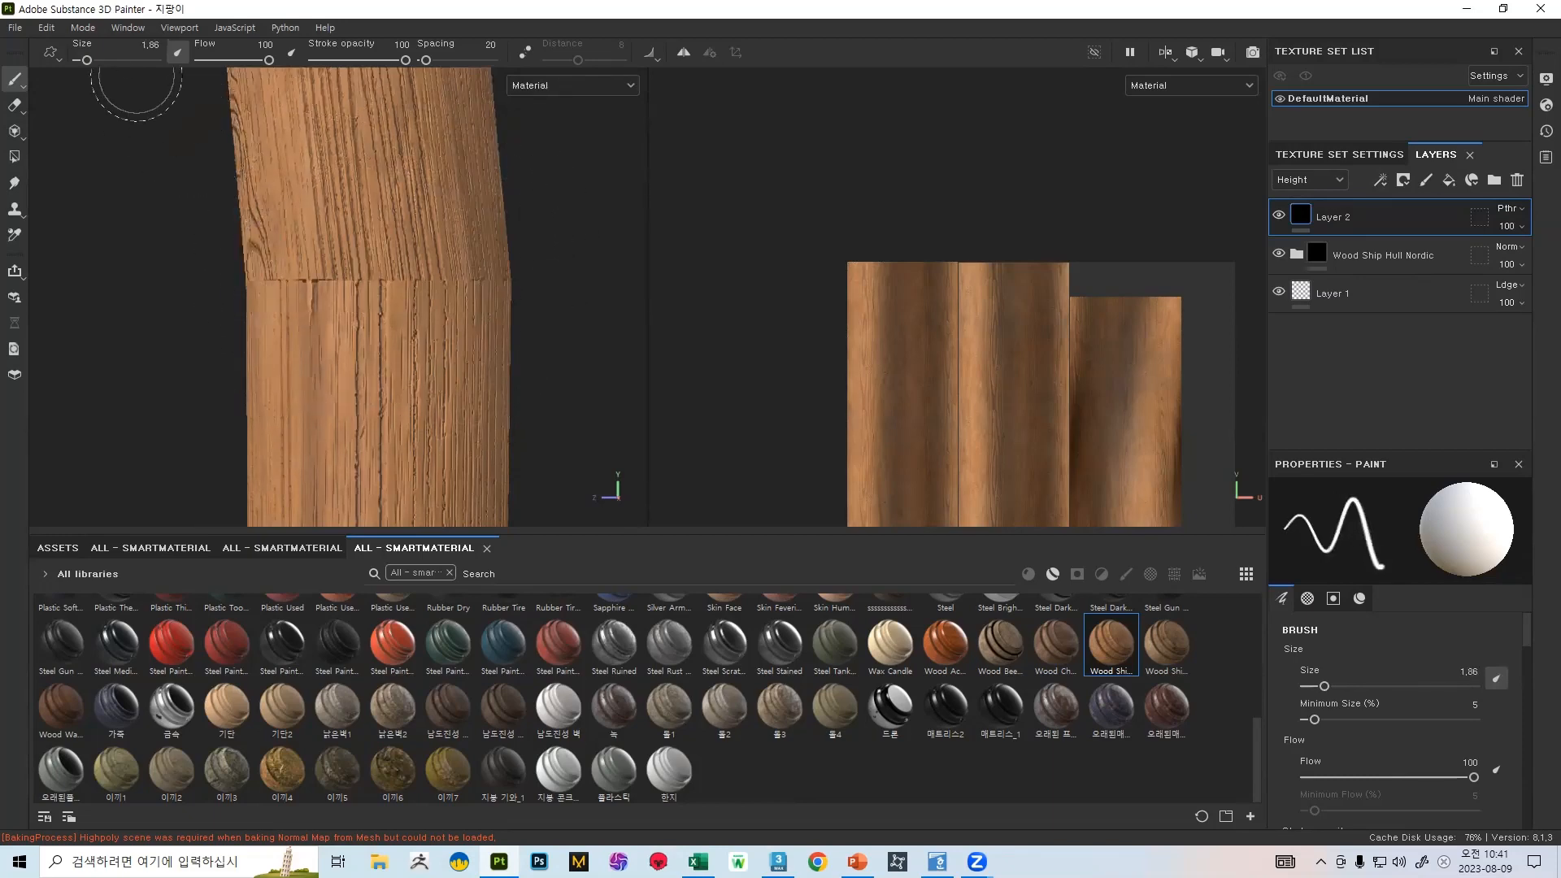
pyautogui.moveTo(90, 60); pyautogui.dragTo(85, 60)
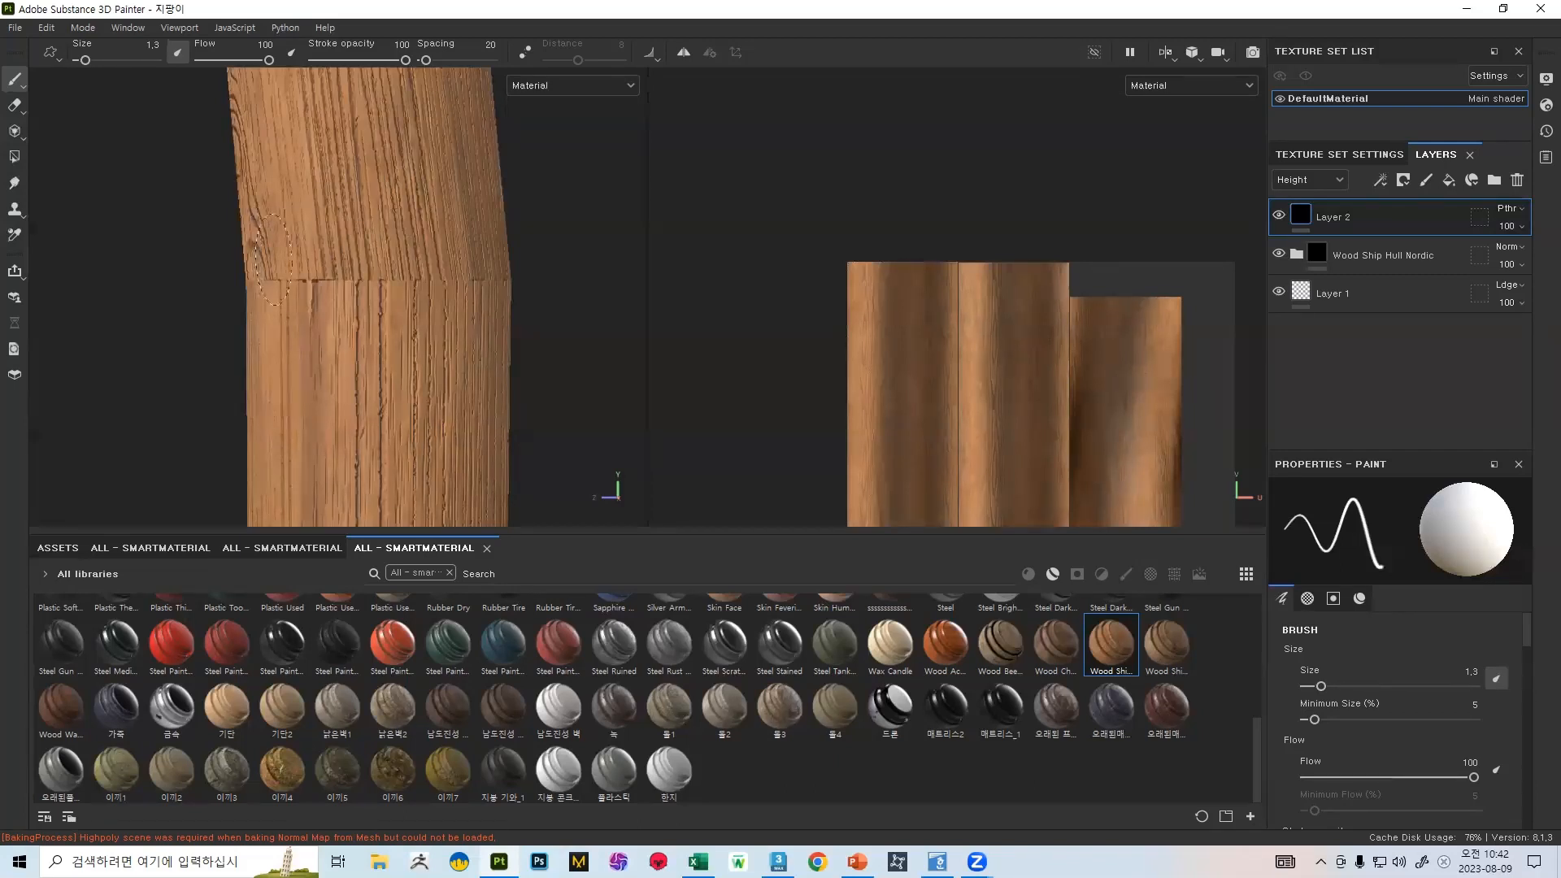
pyautogui.moveTo(364, 233)
pyautogui.keyDown('ctrl'); pyautogui.mouseDown(button='right')
pyautogui.moveTo(379, 232)
pyautogui.moveTo(290, 236)
pyautogui.mouseUp(button='right'); pyautogui.keyUp('ctrl')
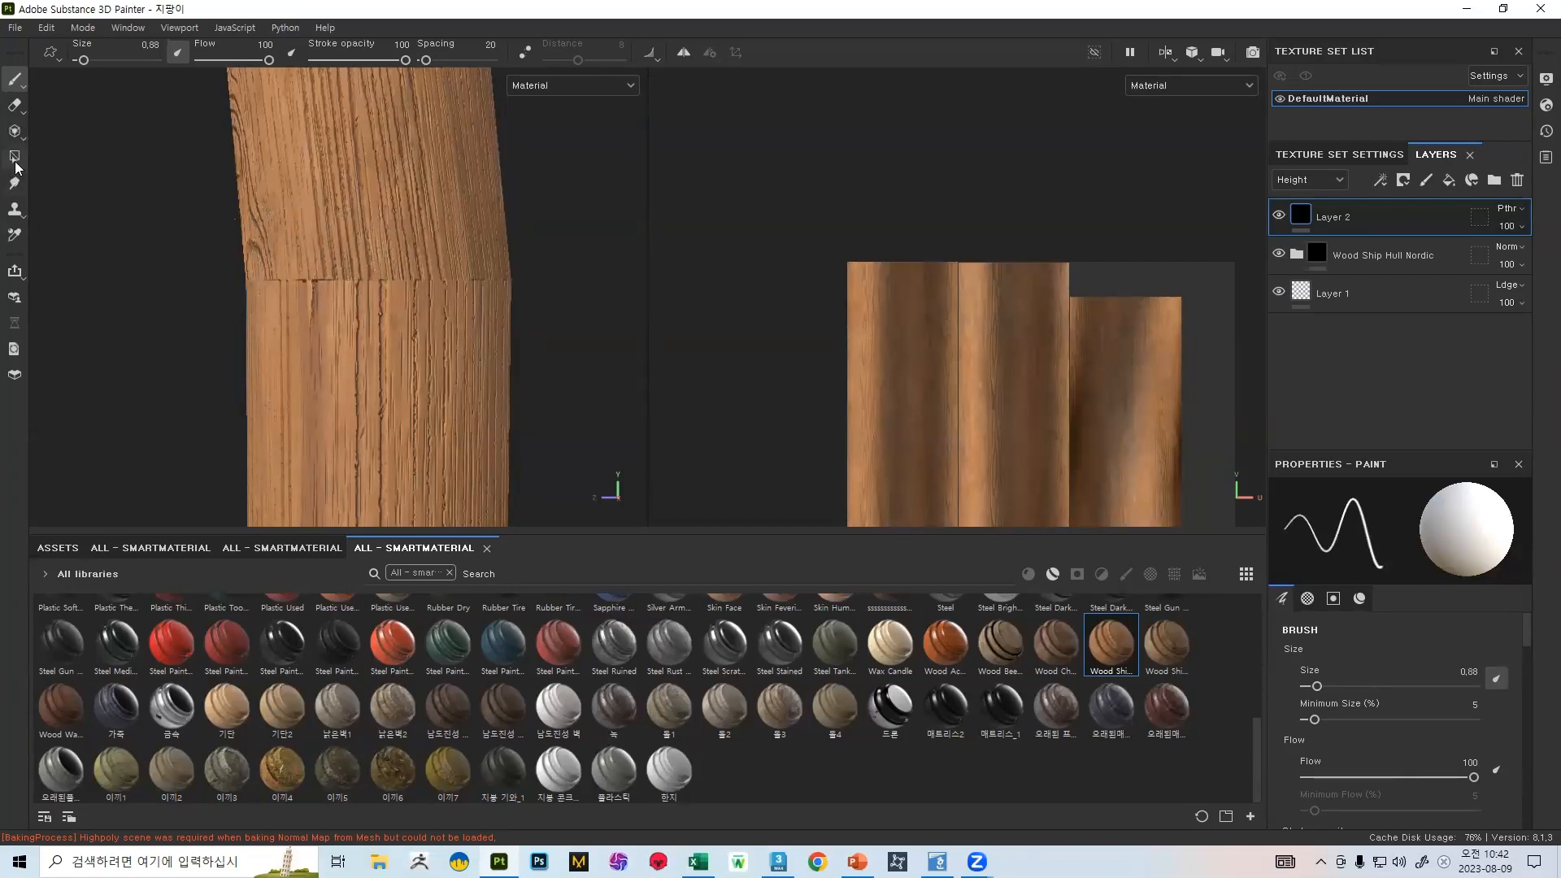
pyautogui.click(14, 210)
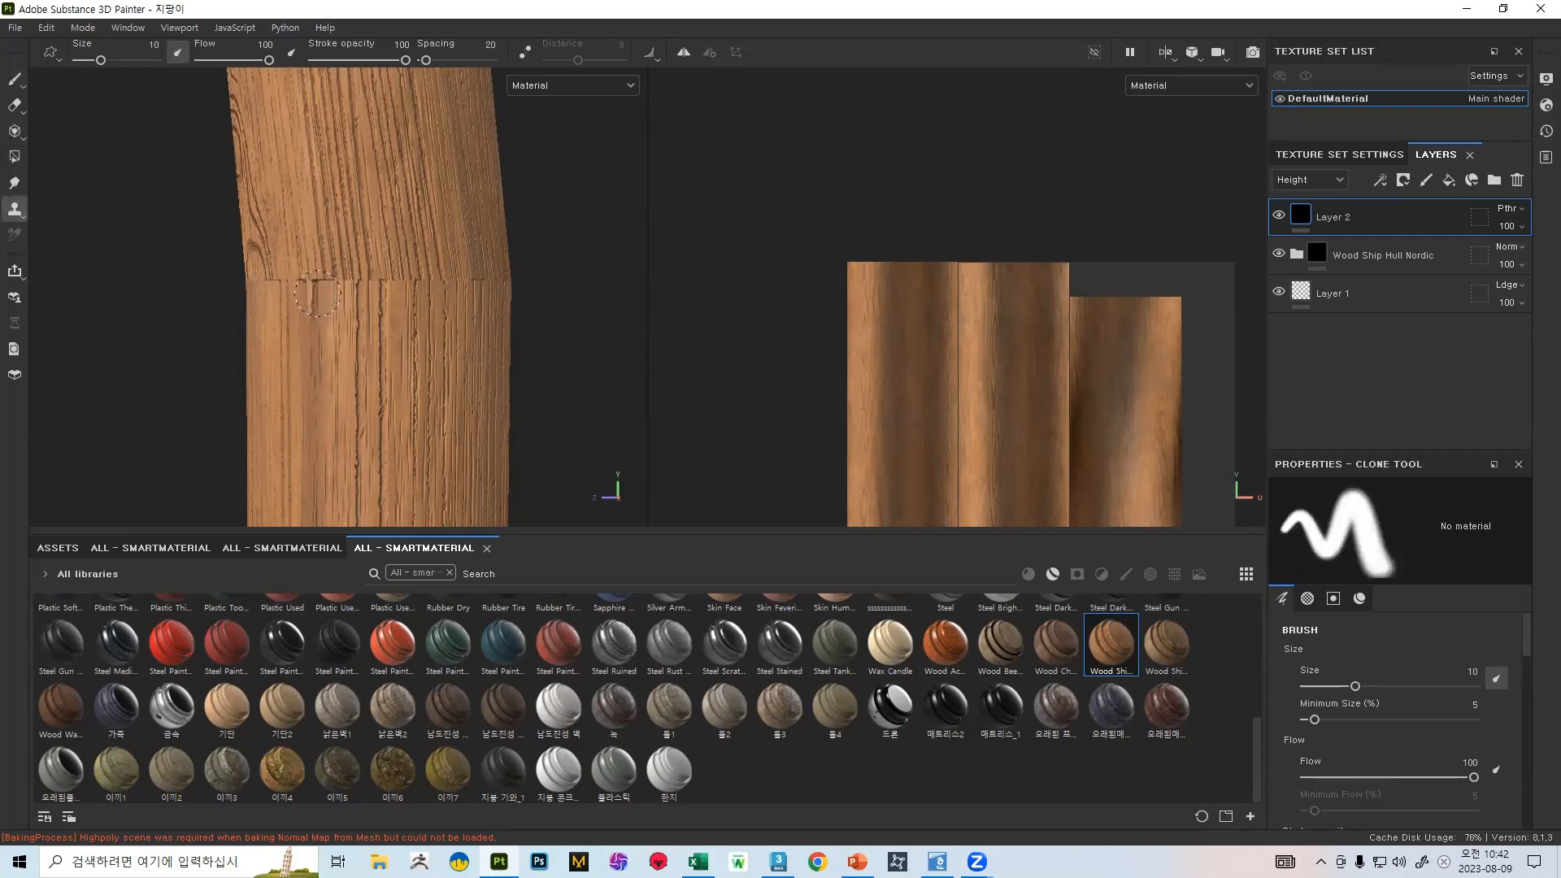
# - Examine the cane's seam in the individual channel views, including Roughness and Normal+Height+Mesh, and return to the Material view
pyautogui.press('c')
pyautogui.press('c')
pyautogui.press('c')
pyautogui.press('c')
pyautogui.press('c')
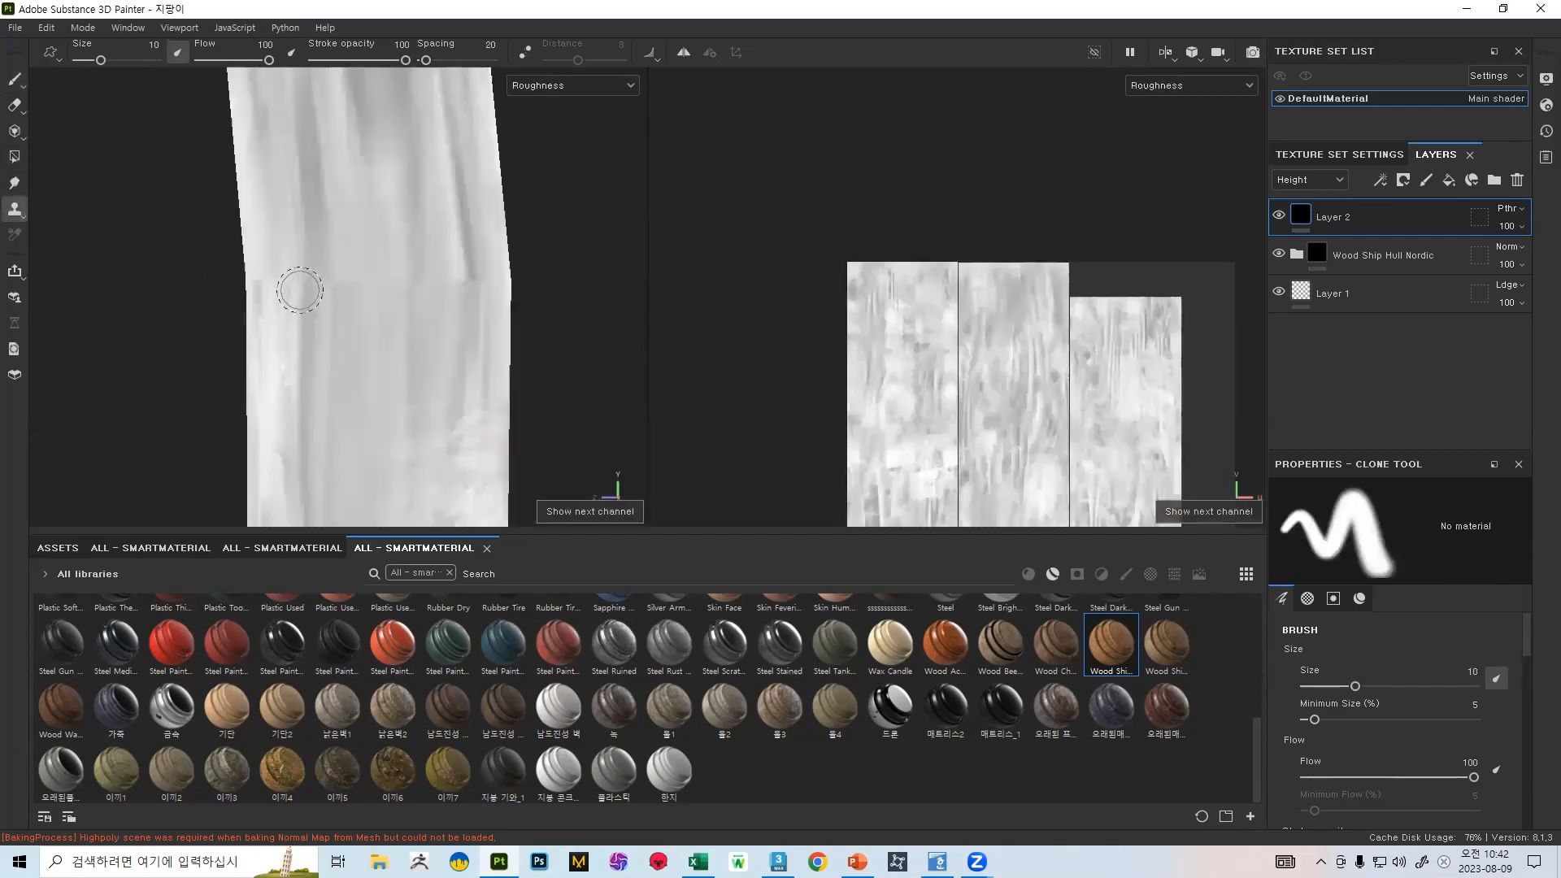
pyautogui.click(542, 86)
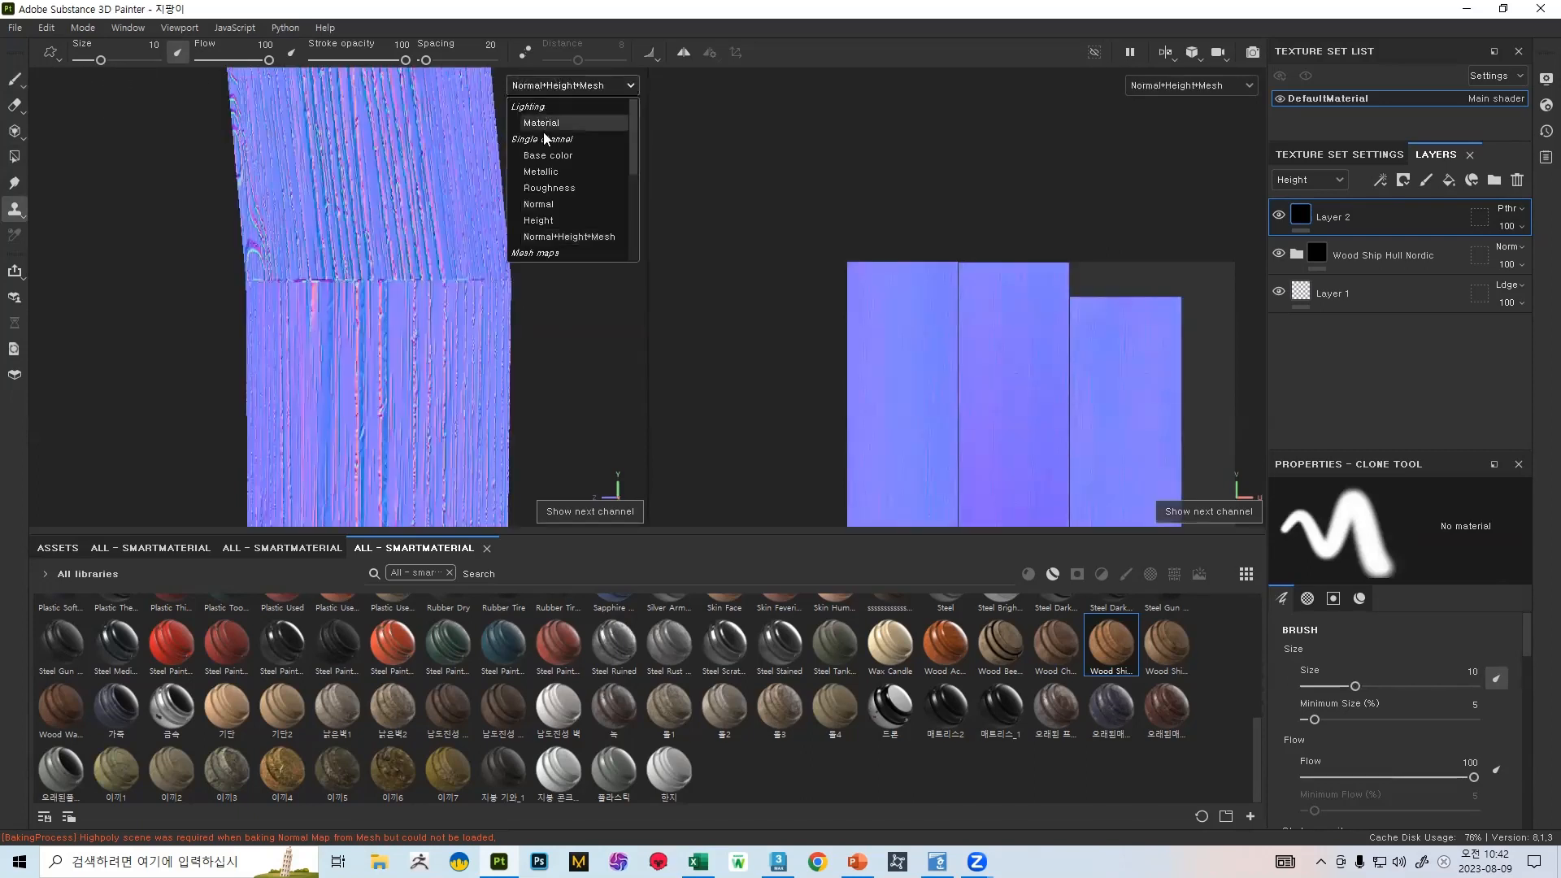
pyautogui.click(546, 124)
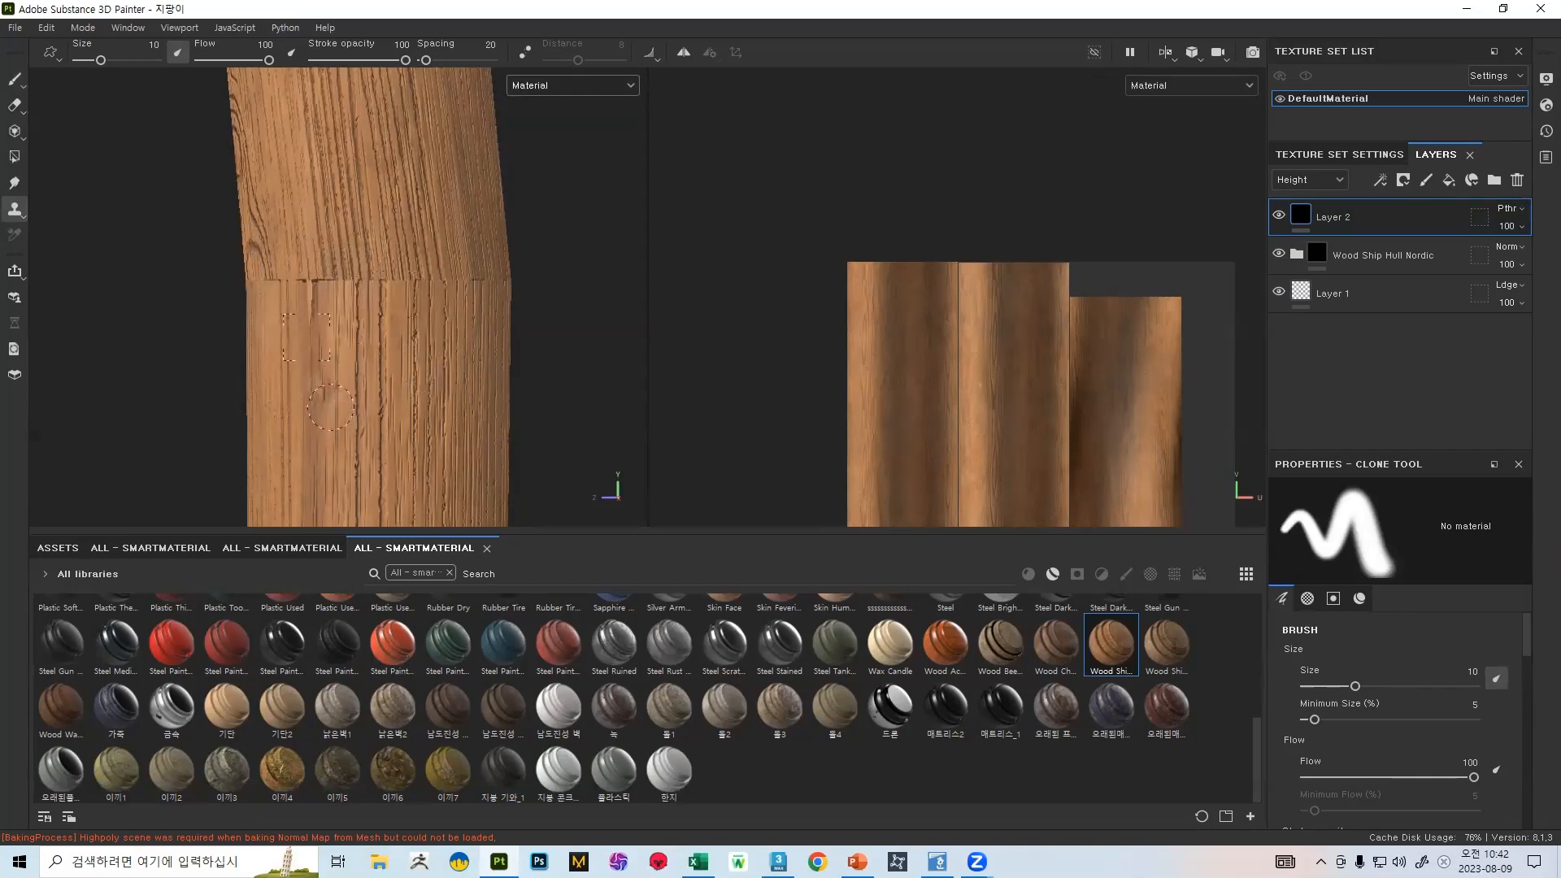
# - Sample a clone source on the wood below the seam, then resample it just above the seam
pyautogui.keyDown('alt'); pyautogui.moveTo(348, 392); pyautogui.dragTo(337, 411); pyautogui.keyUp('alt')
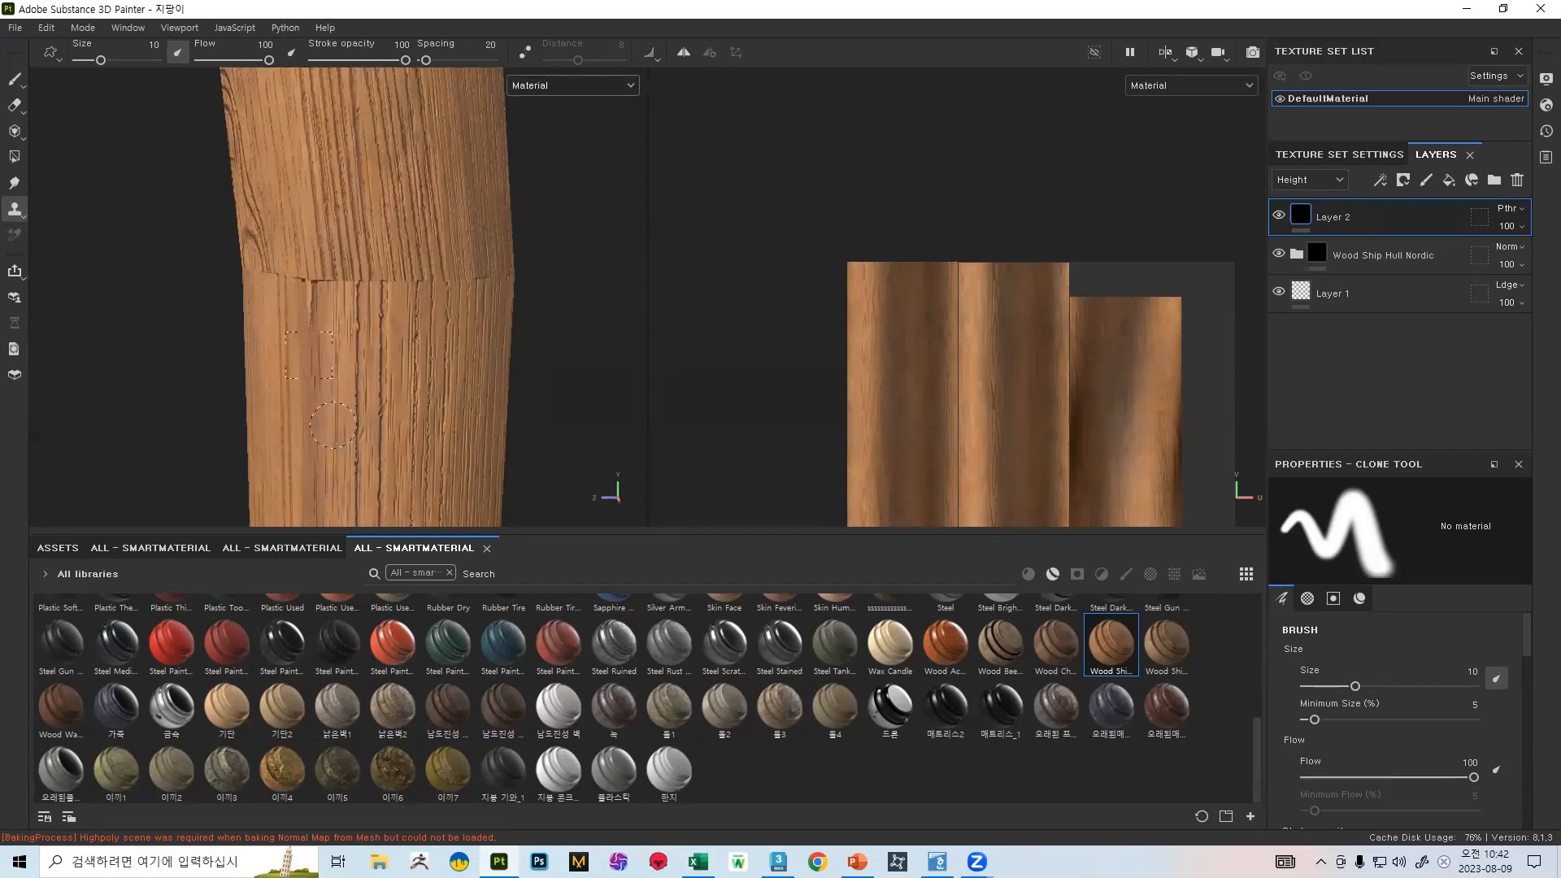
pyautogui.press('v')
pyautogui.click(324, 427)
pyautogui.keyDown('alt'); pyautogui.moveTo(501, 300); pyautogui.dragTo(510, 302); pyautogui.keyUp('alt')
pyautogui.press('v')
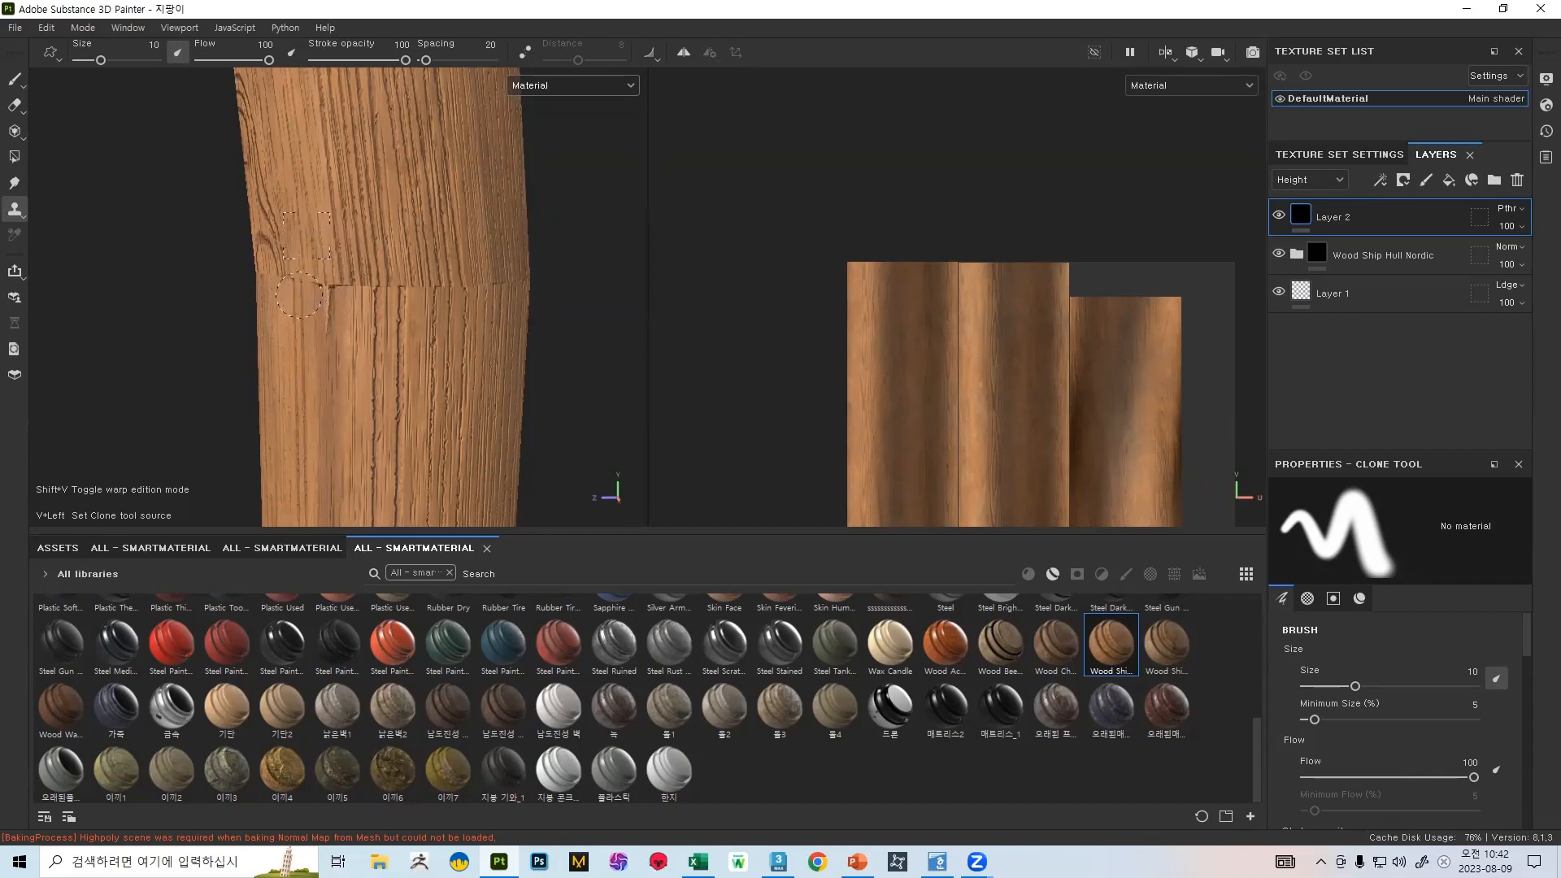
pyautogui.click(339, 227)
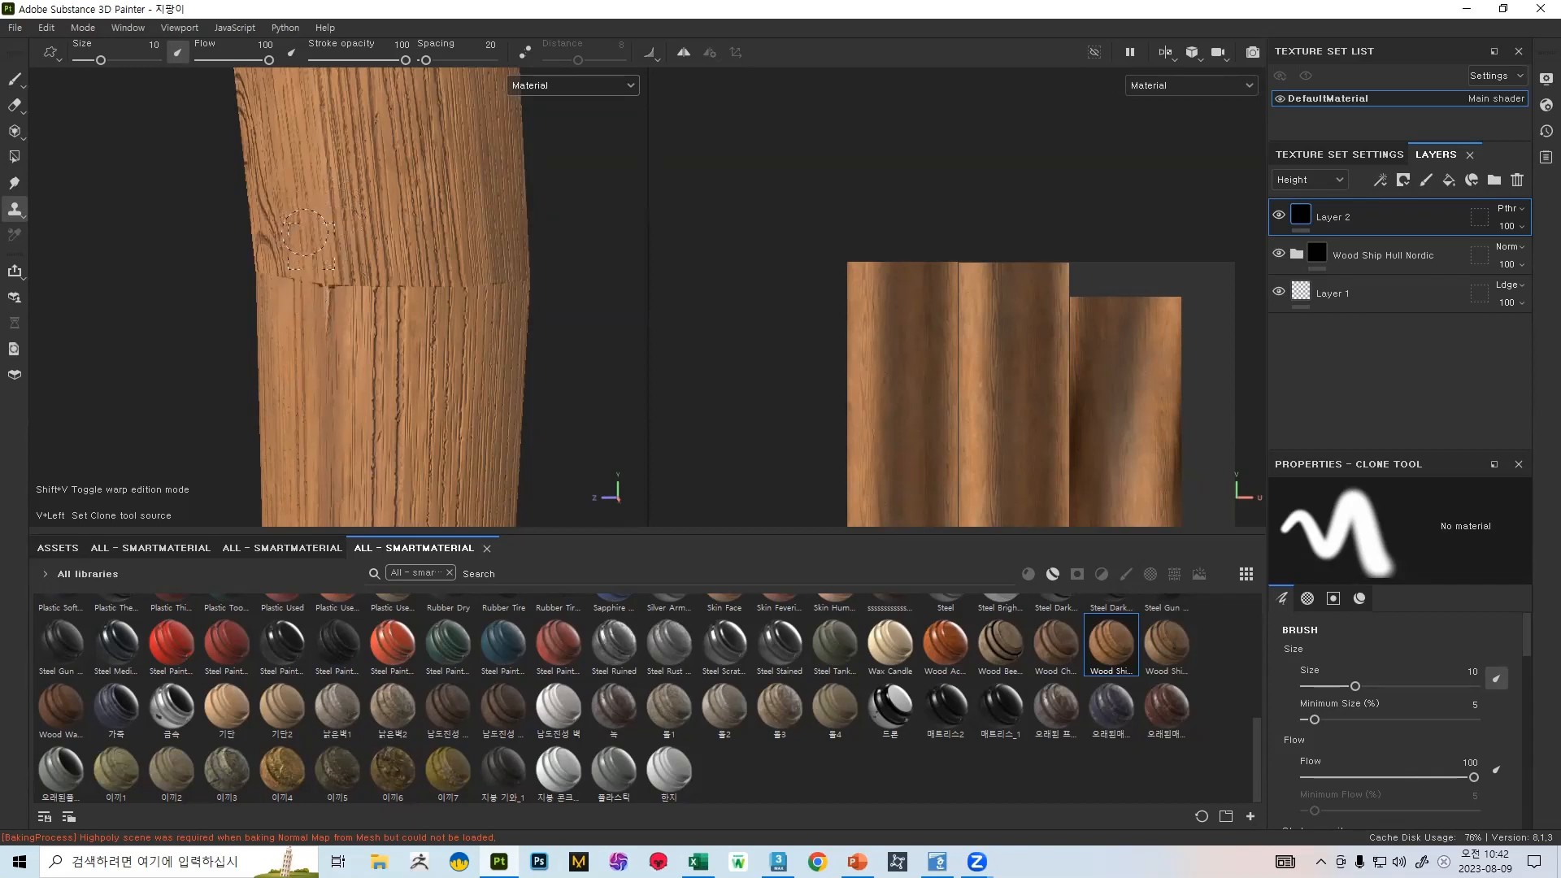
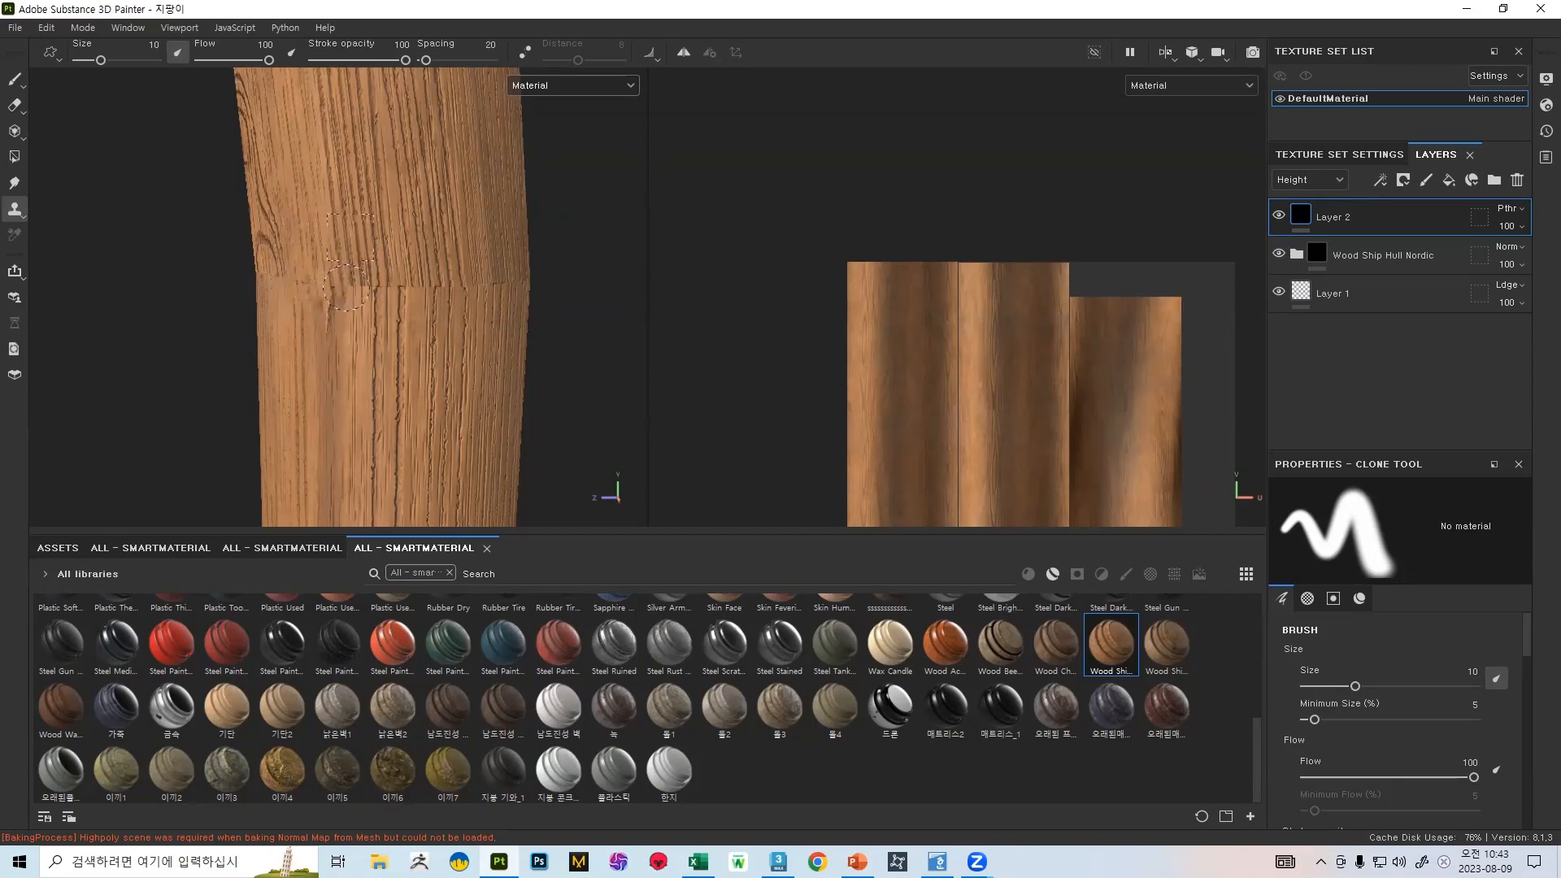
# - Clone the wood grain from above the seam along the joint across the front of the cane
pyautogui.moveTo(346, 288)
pyautogui.mouseDown()
pyautogui.moveTo(418, 306)
pyautogui.moveTo(377, 310)
pyautogui.moveTo(386, 349)
pyautogui.mouseUp()
pyautogui.keyDown('alt'); pyautogui.moveTo(387, 350); pyautogui.dragTo(439, 515, button='right'); pyautogui.keyUp('alt')
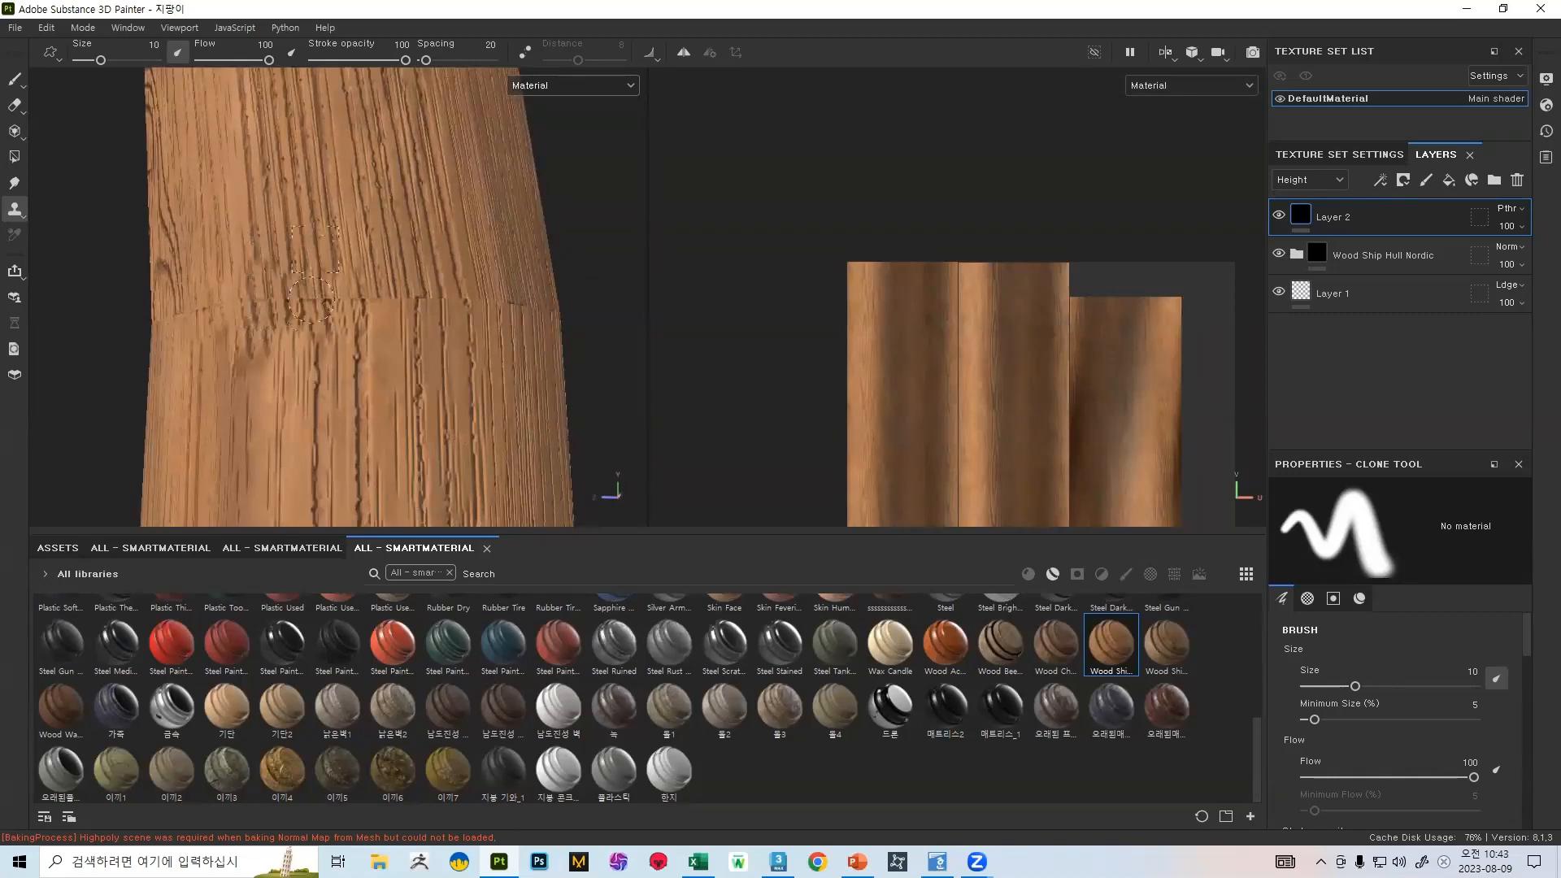
pyautogui.moveTo(311, 301); pyautogui.dragTo(455, 323)
pyautogui.keyDown('alt'); pyautogui.moveTo(509, 259); pyautogui.dragTo(451, 239, button='right'); pyautogui.keyUp('alt')
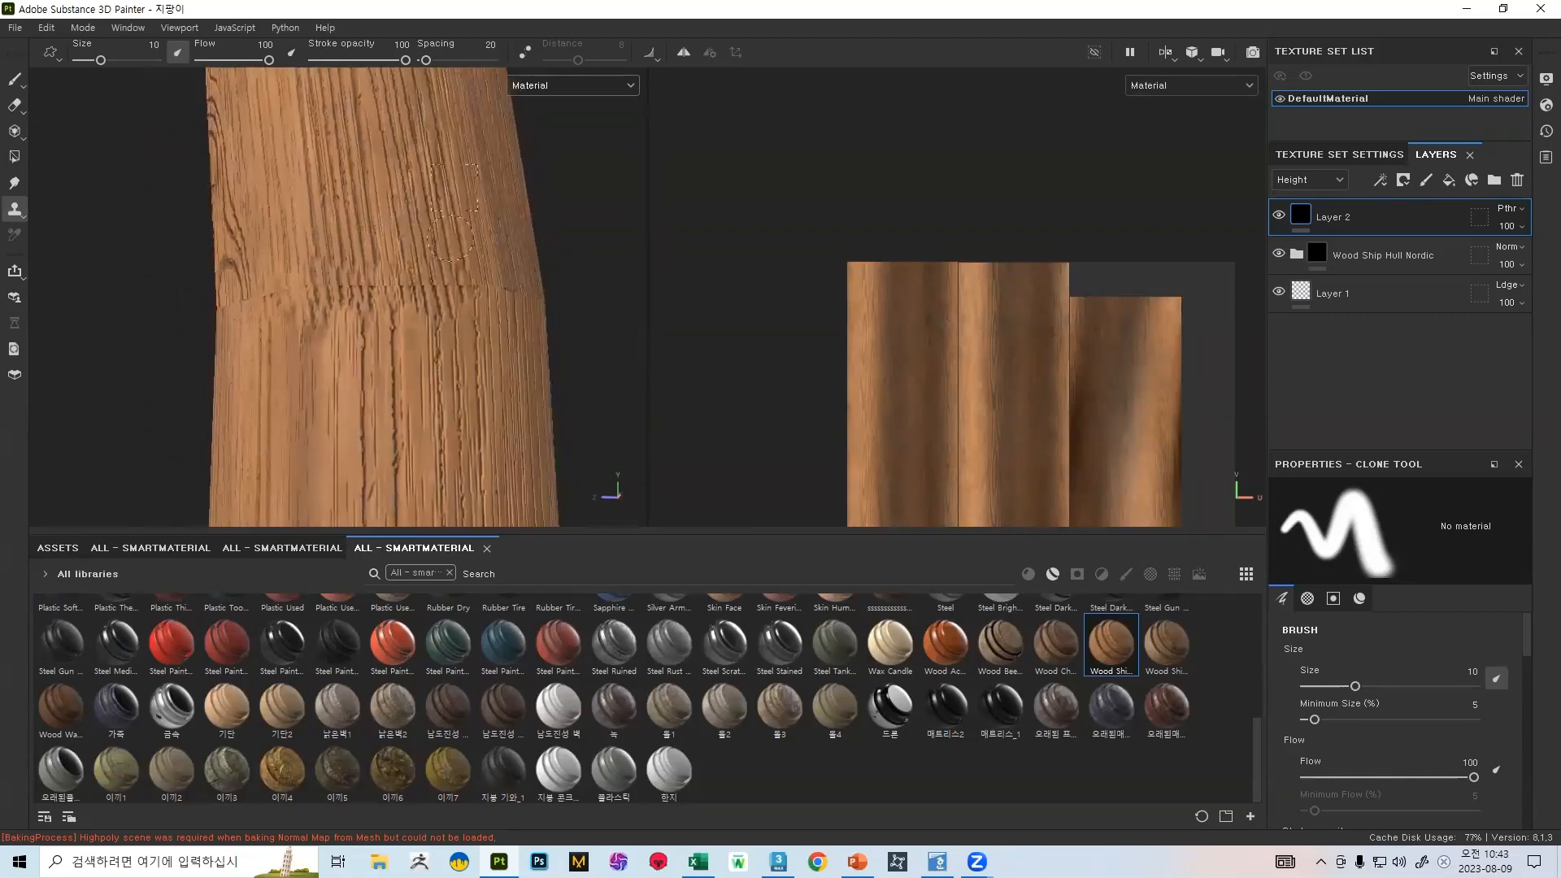
pyautogui.keyDown('alt'); pyautogui.moveTo(451, 238); pyautogui.dragTo(382, 242); pyautogui.keyUp('alt')
pyautogui.moveTo(480, 285); pyautogui.dragTo(476, 317)
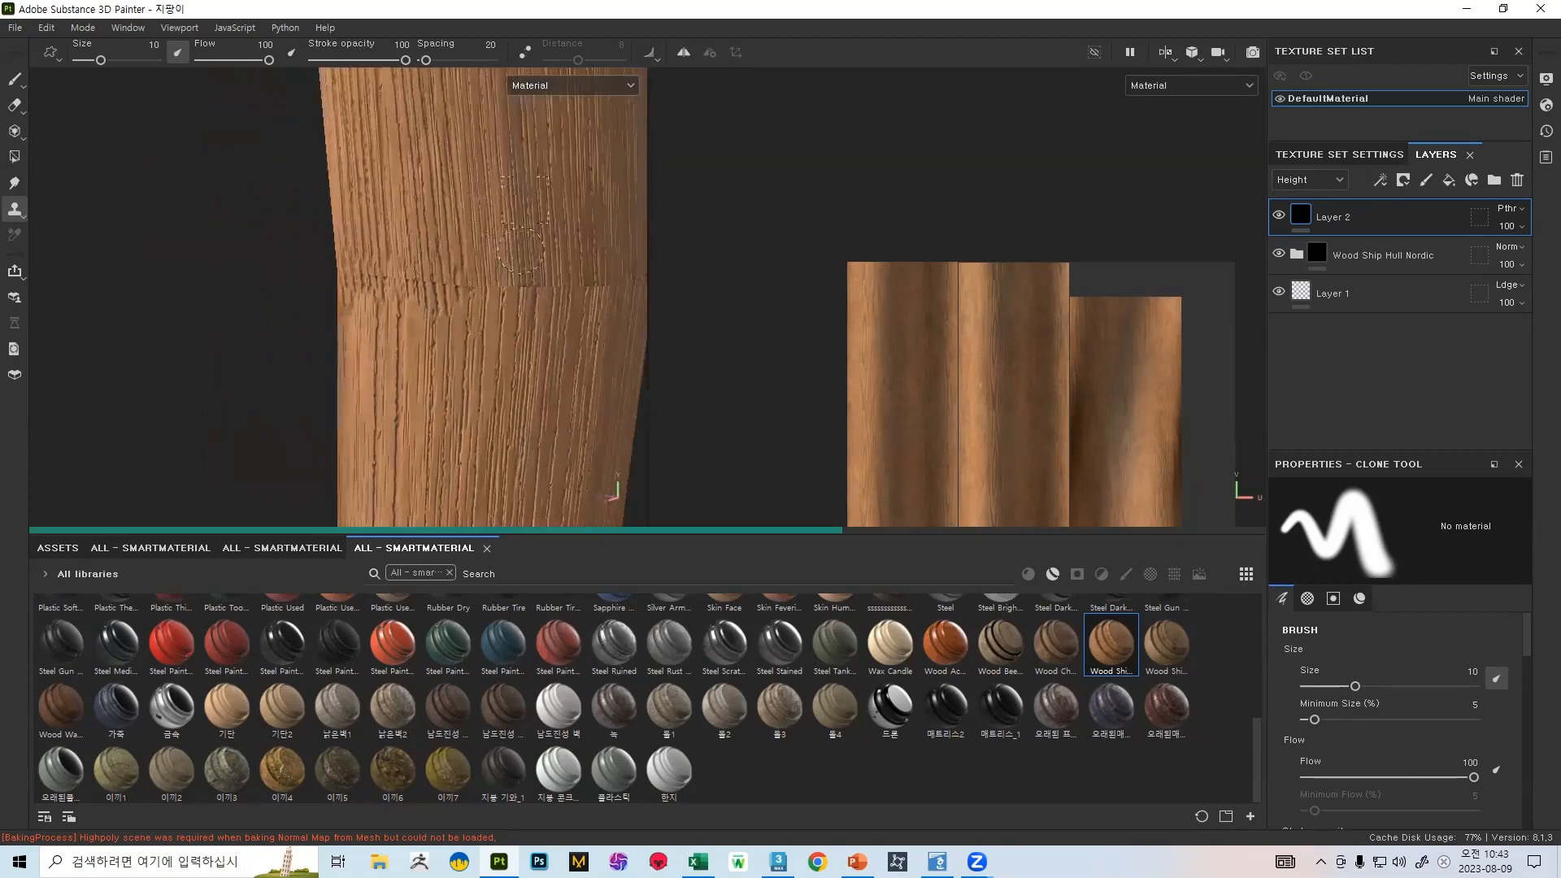
# - Clone the grain over the seam beneath the wood knot and along the adjoining side of the cane
pyautogui.keyDown('alt'); pyautogui.moveTo(529, 262); pyautogui.dragTo(411, 287); pyautogui.keyUp('alt')
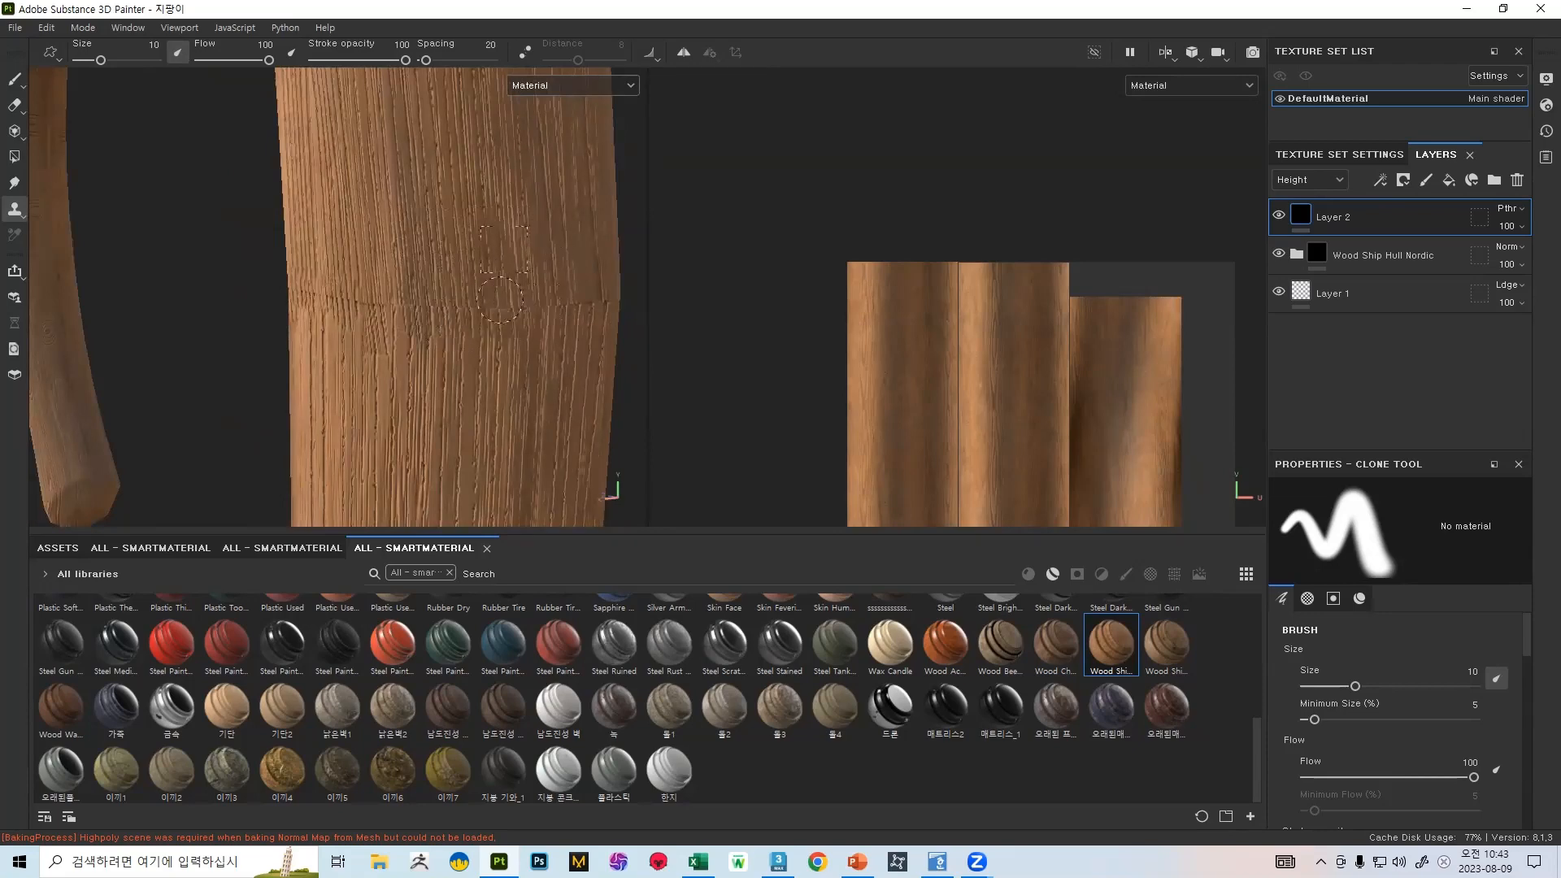
pyautogui.keyDown('alt'); pyautogui.moveTo(325, 264); pyautogui.dragTo(509, 251); pyautogui.keyUp('alt')
pyautogui.keyDown('alt'); pyautogui.moveTo(315, 252); pyautogui.dragTo(303, 204, button='right'); pyautogui.keyUp('alt')
pyautogui.keyDown('alt'); pyautogui.moveTo(496, 281); pyautogui.dragTo(382, 317); pyautogui.keyUp('alt')
pyautogui.keyDown('alt'); pyautogui.moveTo(390, 352); pyautogui.dragTo(394, 382, button='right'); pyautogui.keyUp('alt')
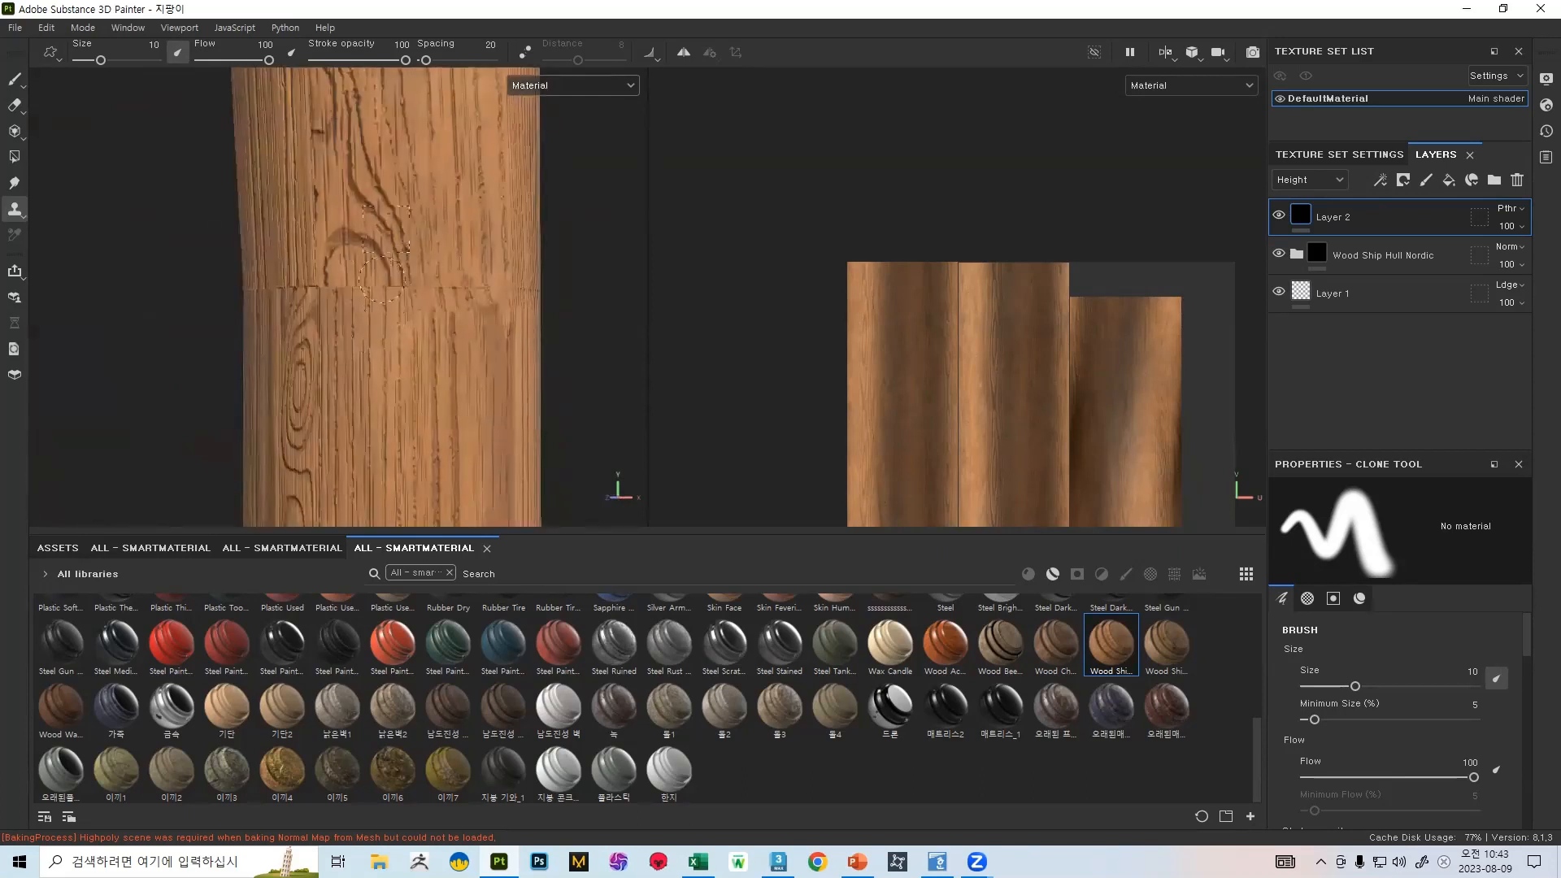
pyautogui.moveTo(383, 280); pyautogui.dragTo(346, 290)
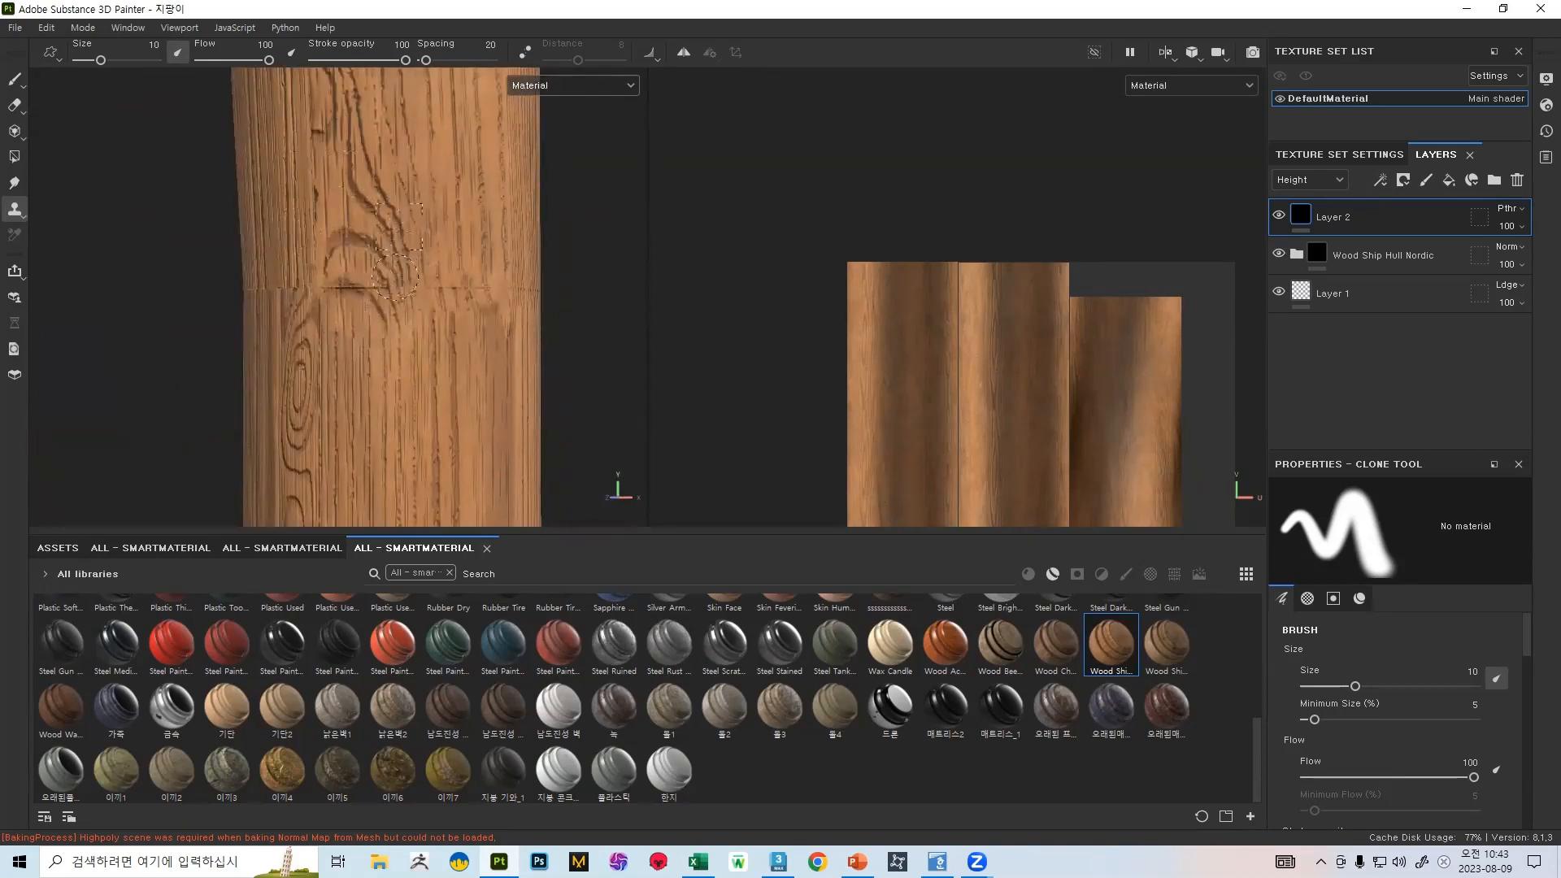
pyautogui.keyDown('alt'); pyautogui.moveTo(395, 273); pyautogui.dragTo(421, 235); pyautogui.keyUp('alt')
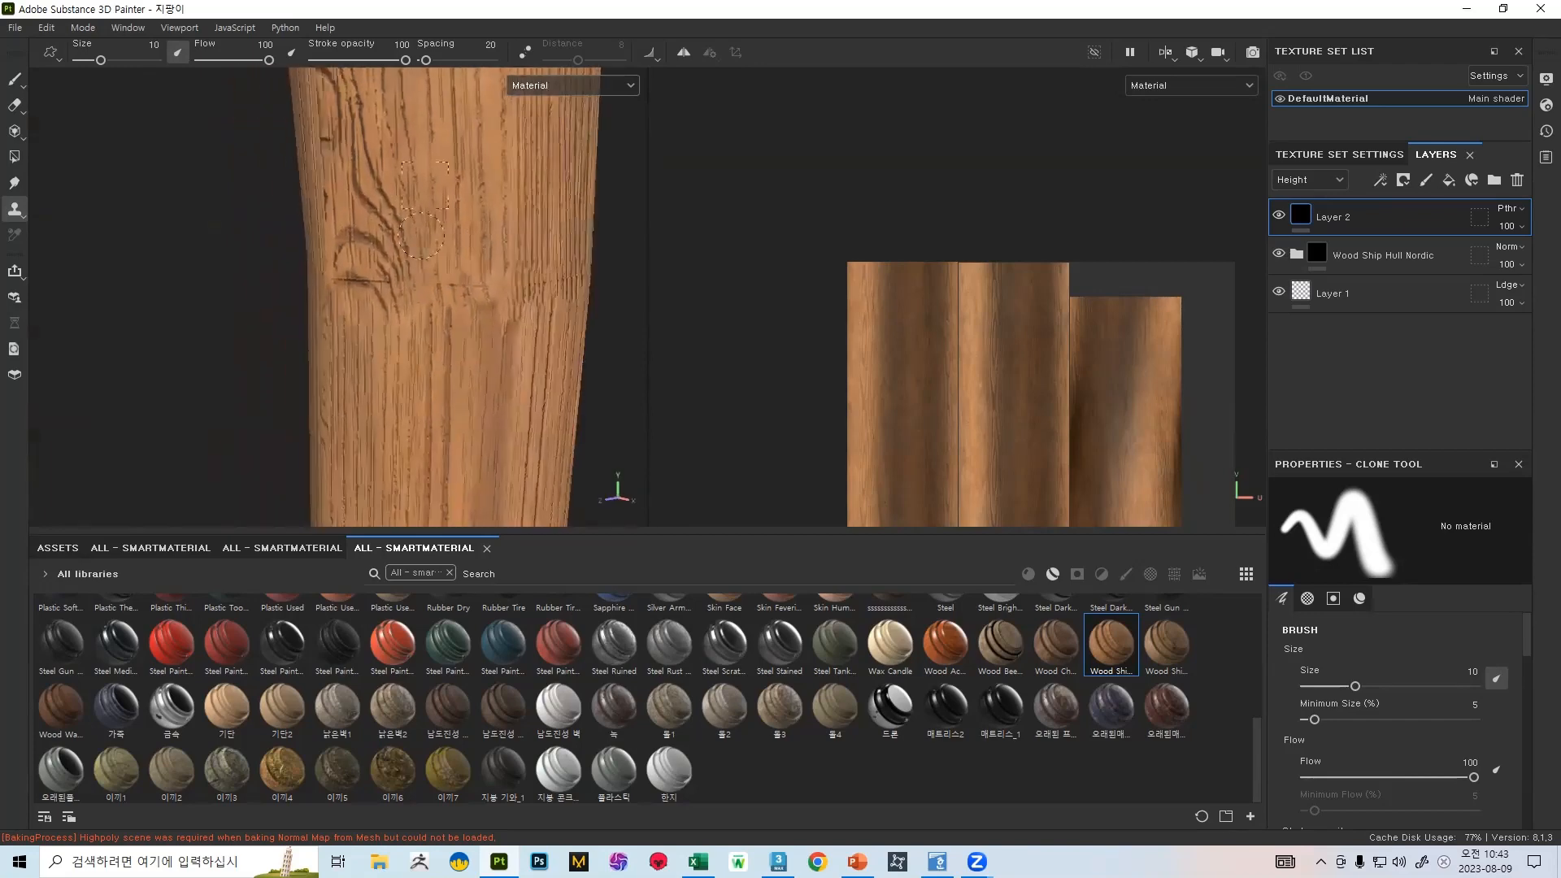
pyautogui.keyDown('alt'); pyautogui.moveTo(421, 236); pyautogui.dragTo(429, 346, button='right'); pyautogui.keyUp('alt')
pyautogui.moveTo(430, 320); pyautogui.dragTo(523, 321)
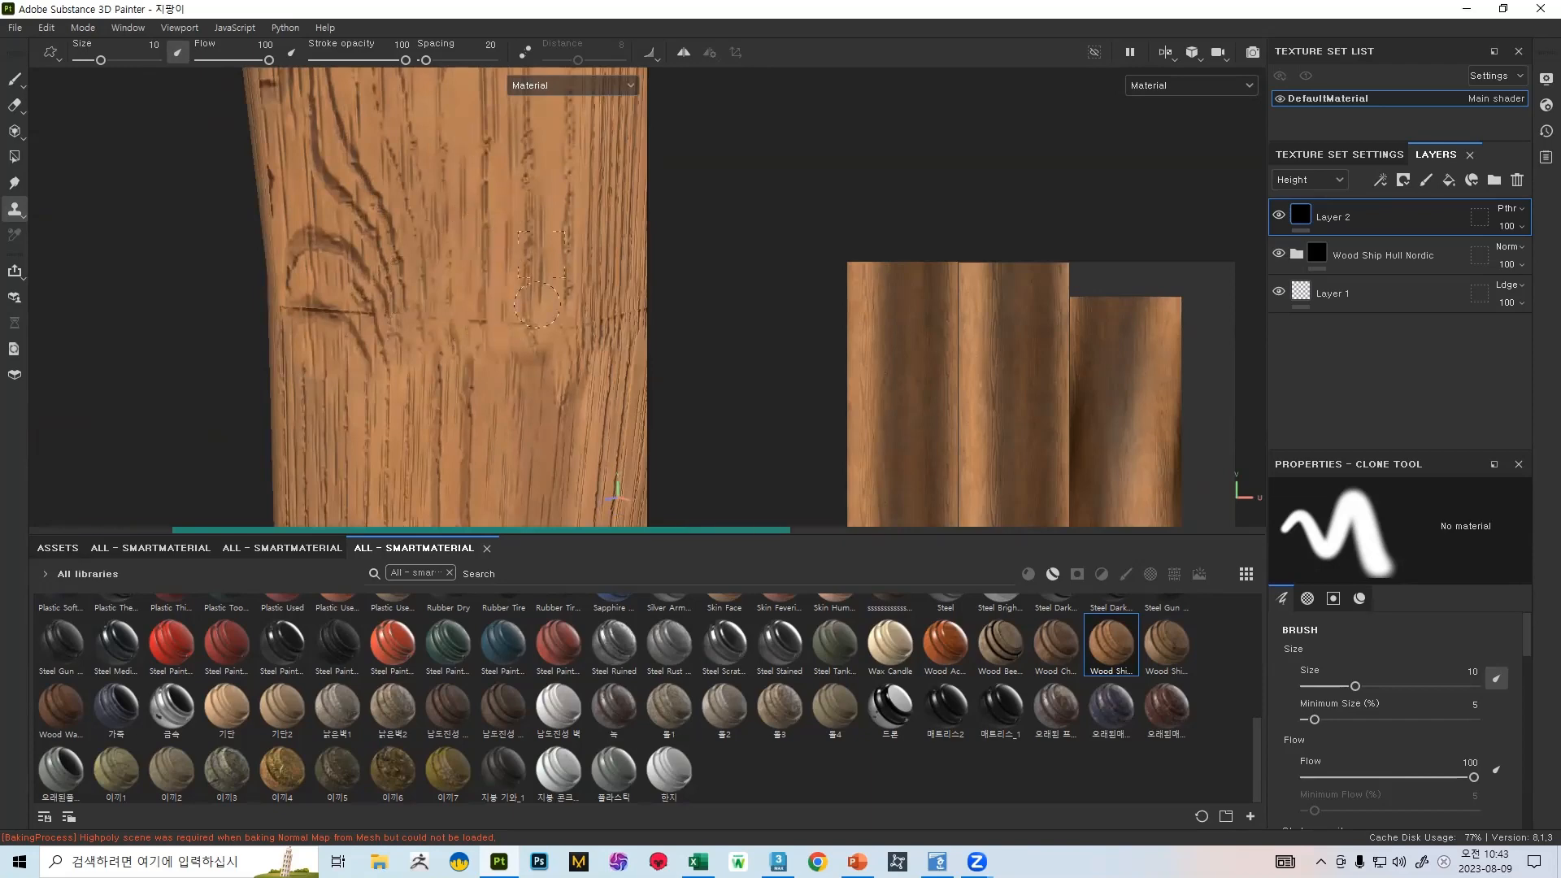
# - Enlarge the Clone tool brush to 11.3 over the cane's dark, unretouched side
pyautogui.scroll(-4, 248, 260)
pyautogui.scroll(5, 248, 260)
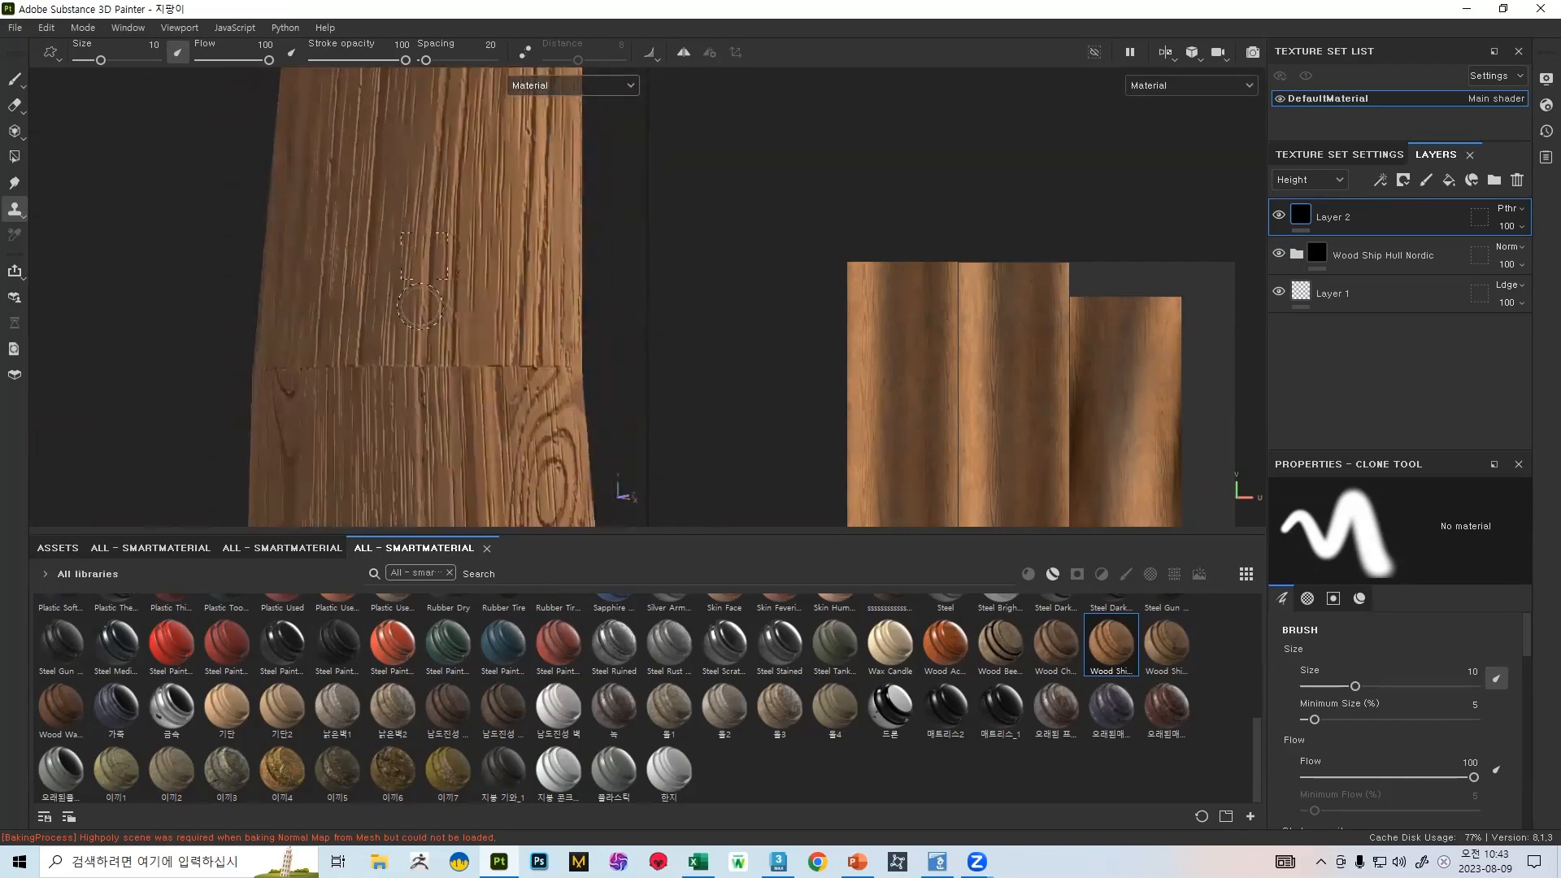
pyautogui.press(']')
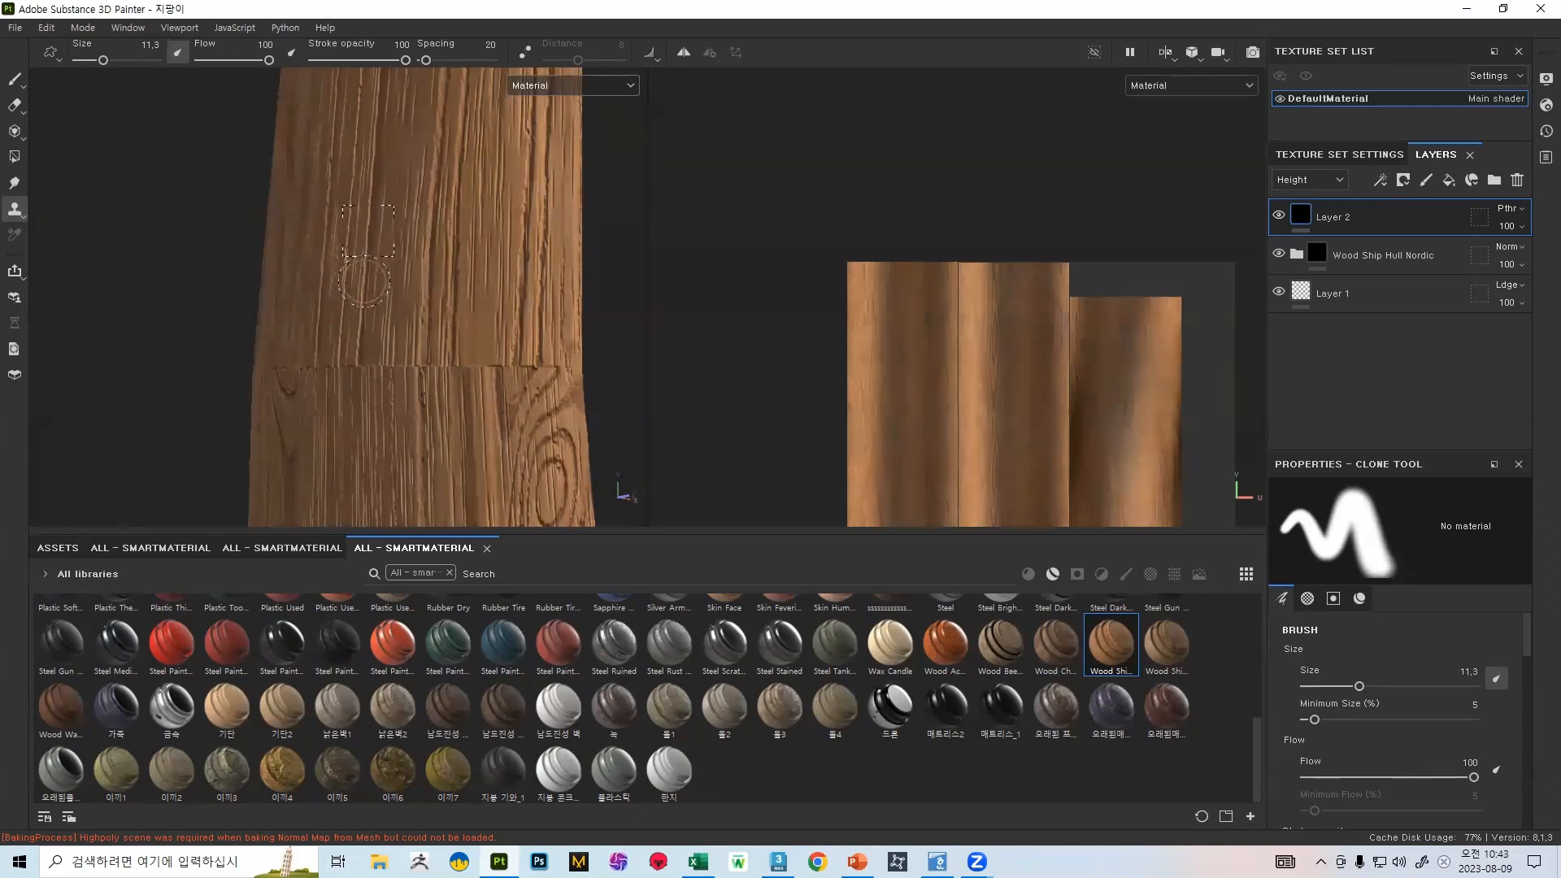
# - Switch back to the Paint tool and resize its brush to 0.54, then to 1.77
pyautogui.click(12, 81)
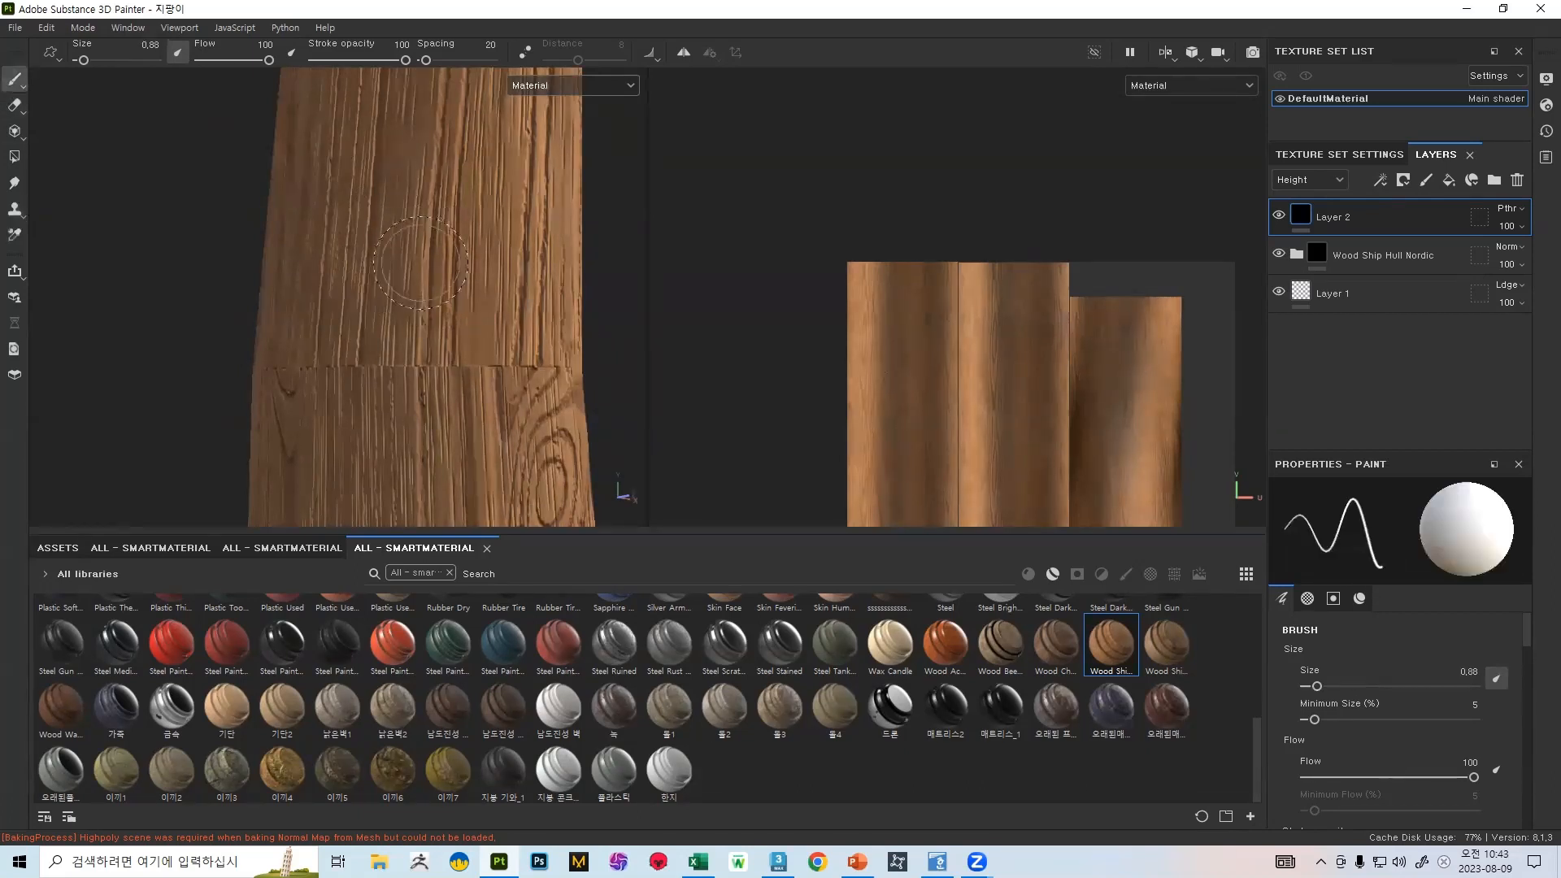
pyautogui.press('[')
pyautogui.press('[')
pyautogui.press('[')
pyautogui.press('[')
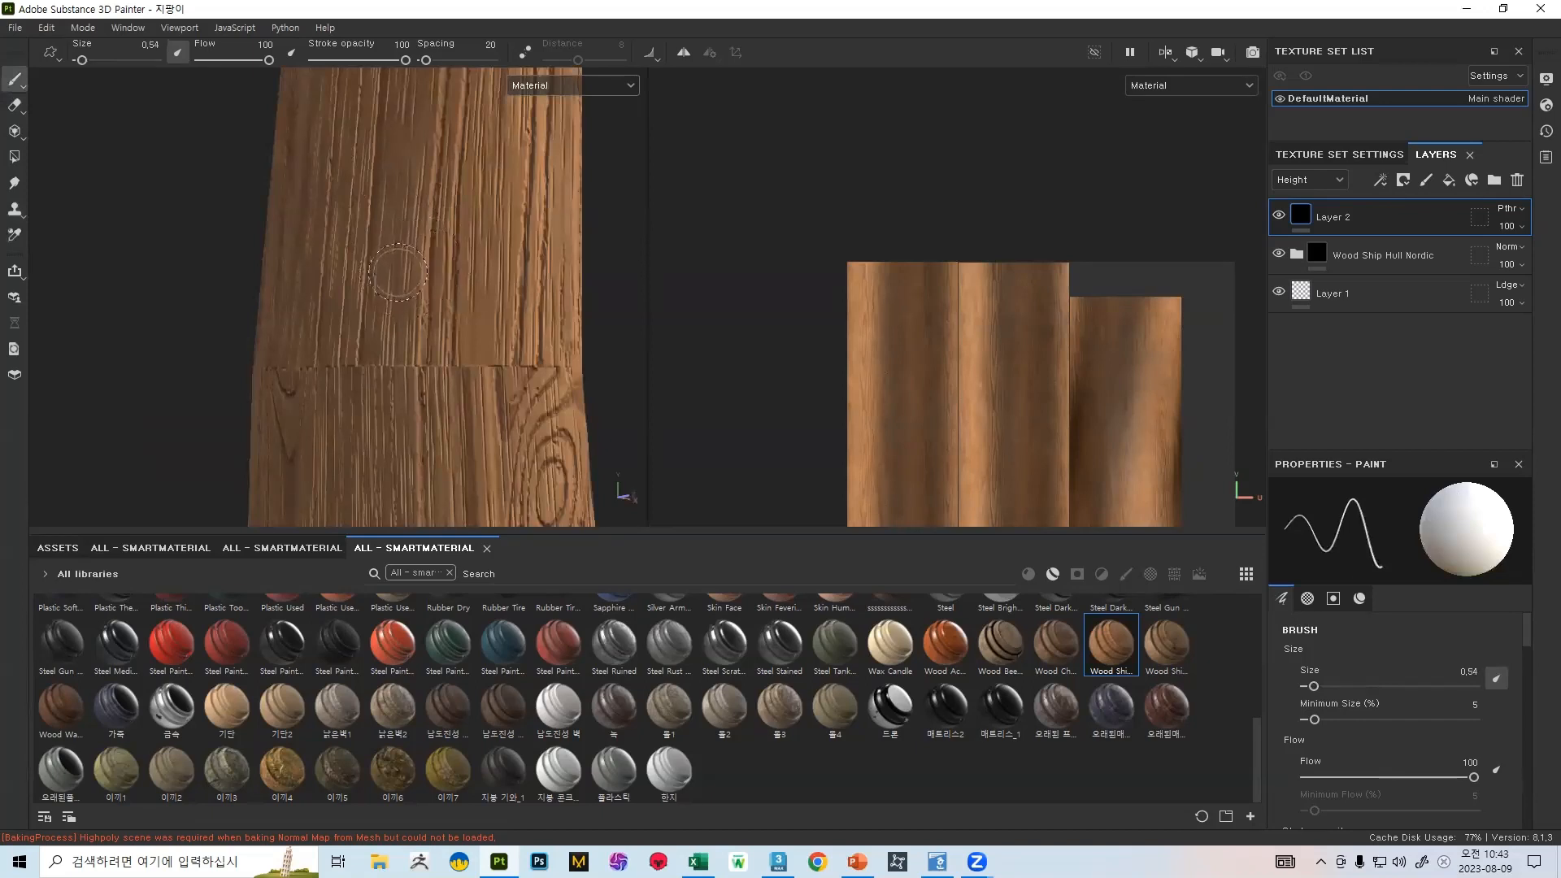
pyautogui.keyDown('alt'); pyautogui.moveTo(385, 276); pyautogui.dragTo(344, 320); pyautogui.keyUp('alt')
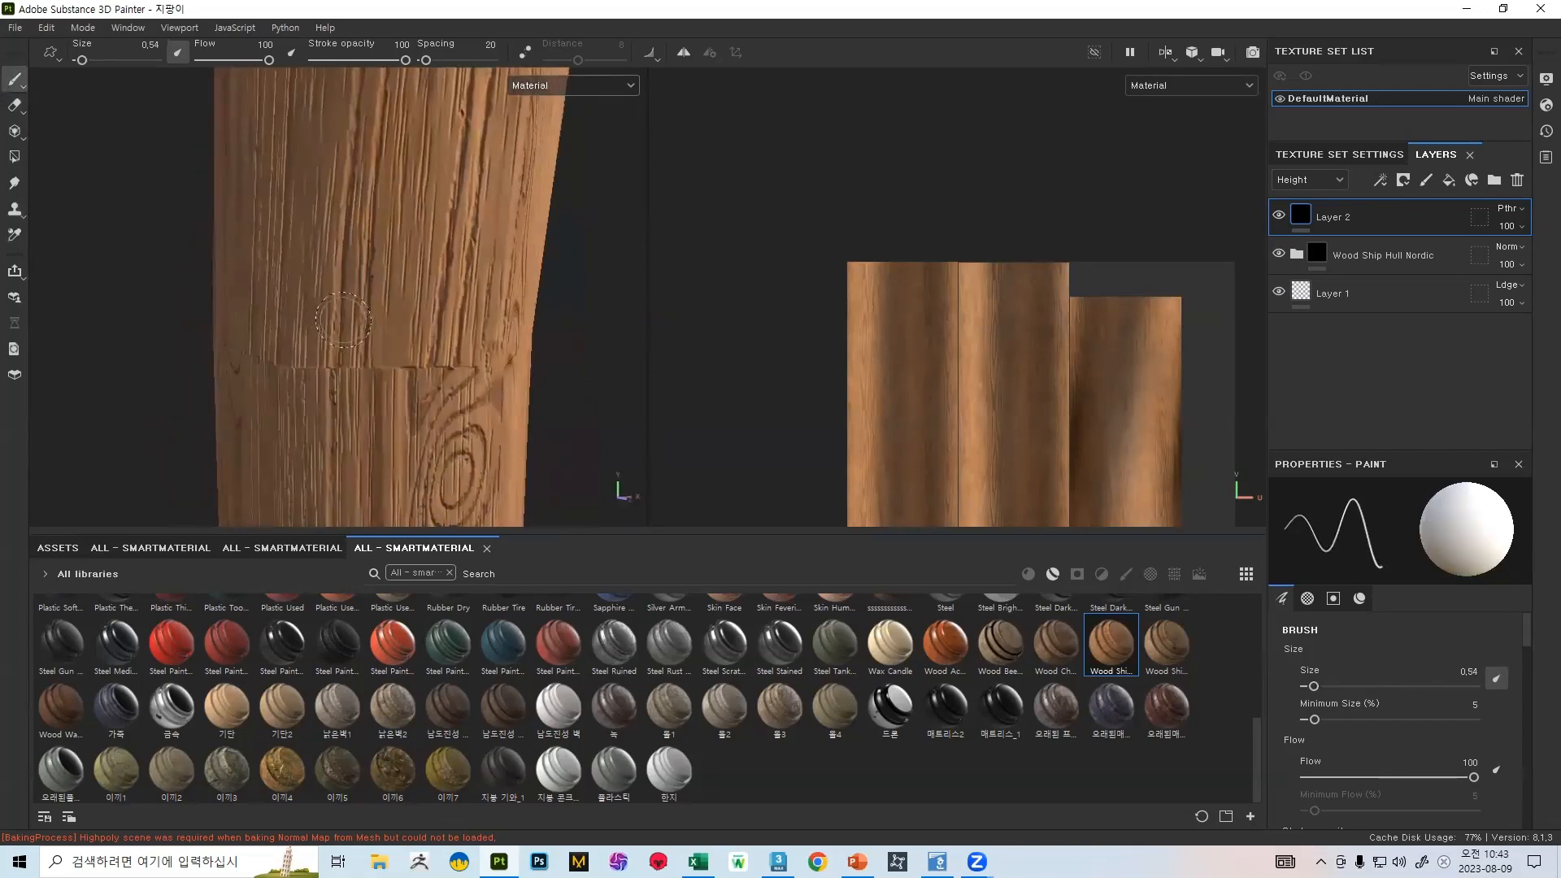
pyautogui.press(']')
pyautogui.press(']')
pyautogui.press(']')
pyautogui.press(']')
pyautogui.press(']')
pyautogui.press(']')
pyautogui.press(']')
pyautogui.press(']')
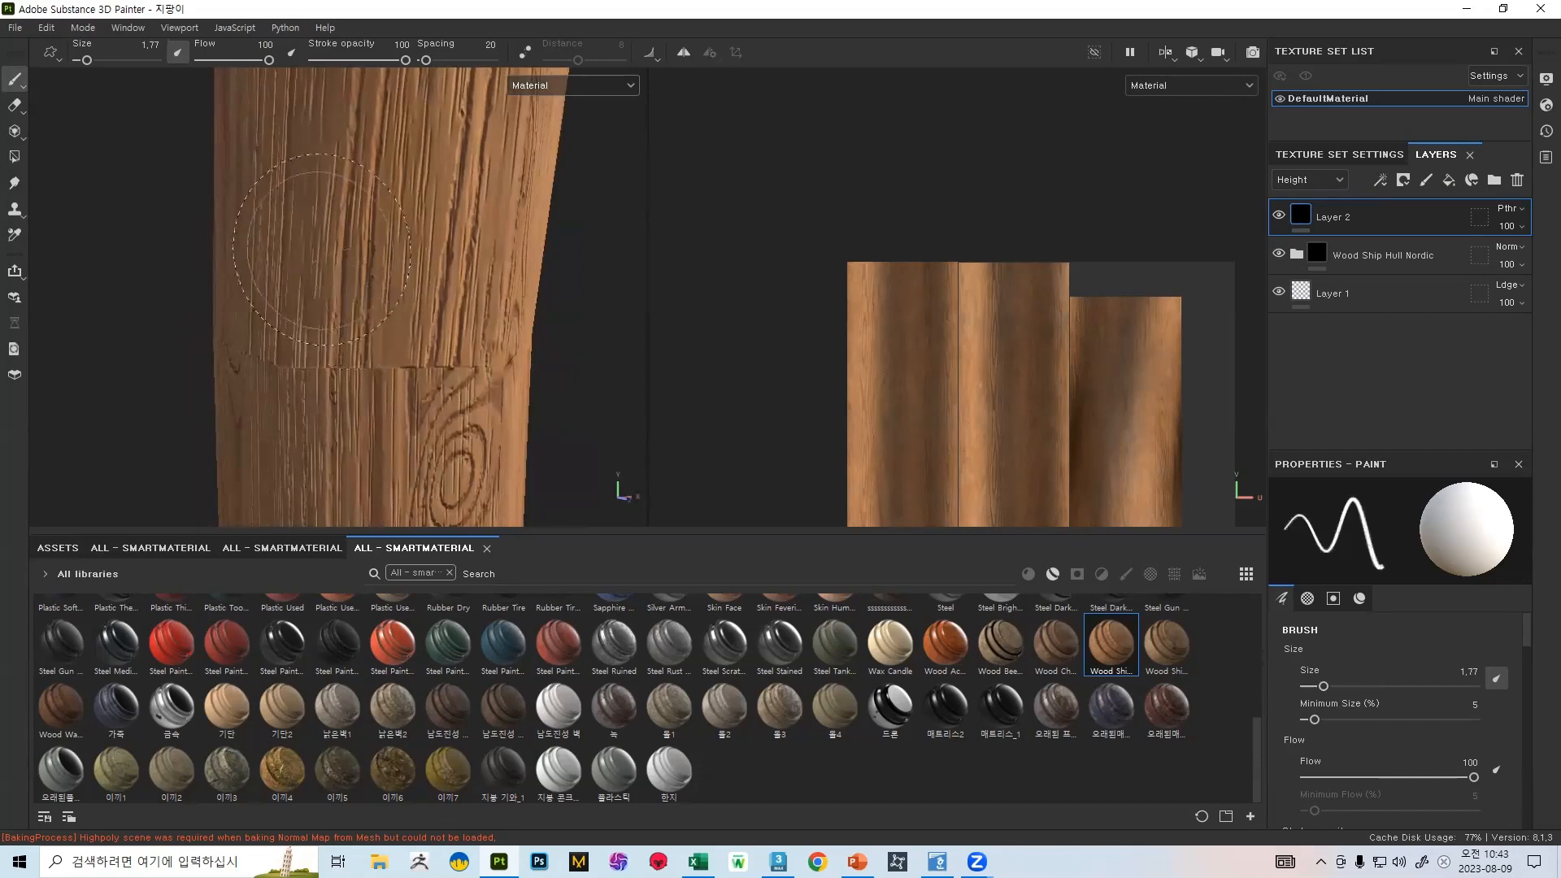
# - Enlarge the Clone tool brush to 46.33 and clone the grain over the seam on the cane's dark side
pyautogui.click(14, 209)
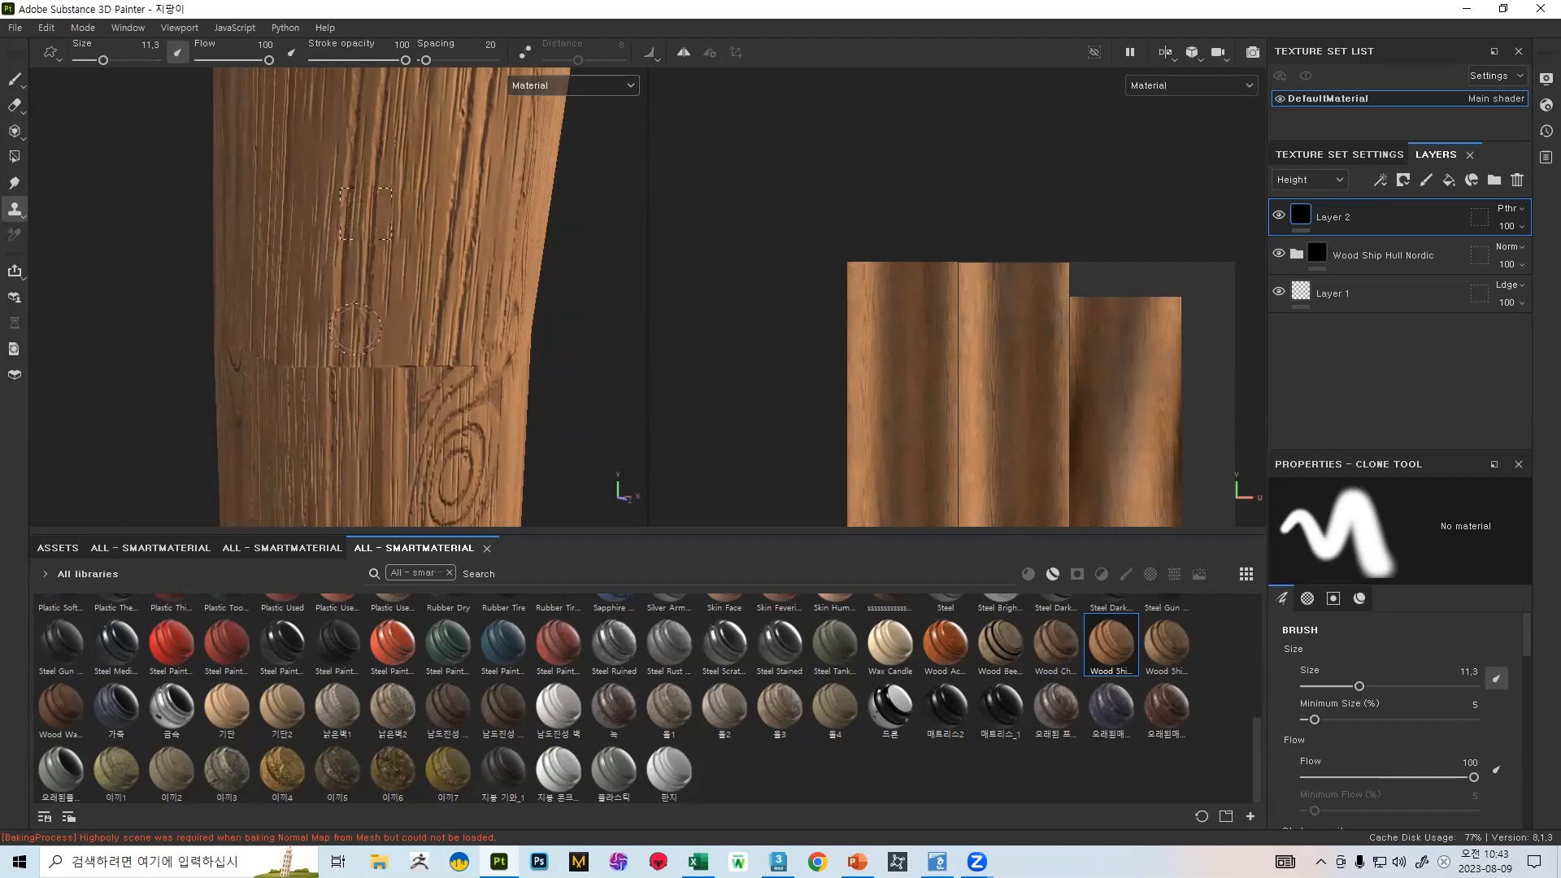
pyautogui.moveTo(104, 62); pyautogui.dragTo(130, 60)
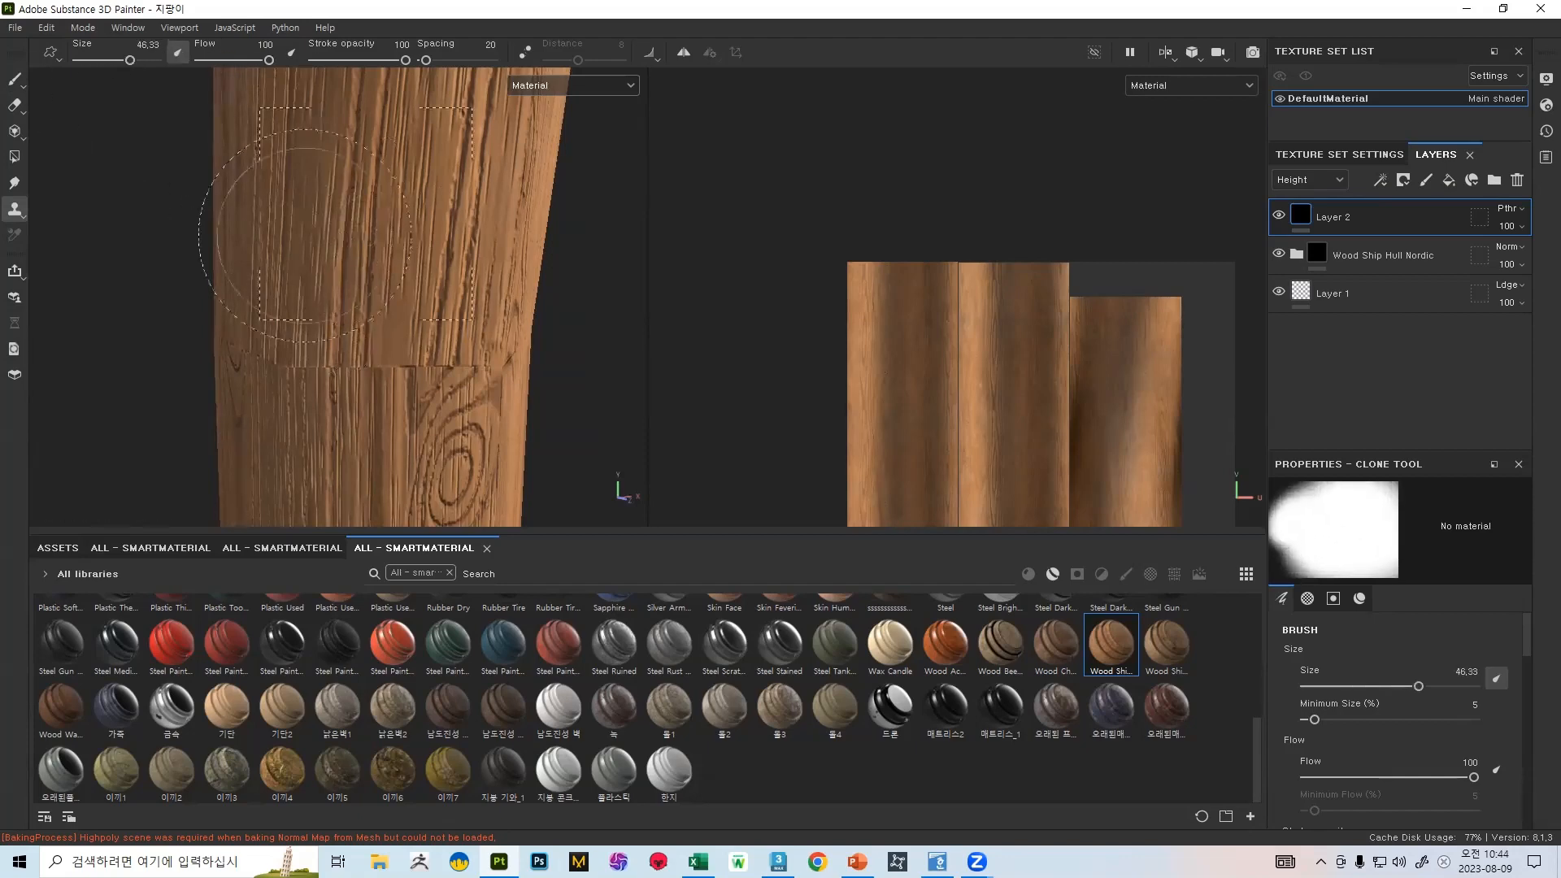
pyautogui.moveTo(344, 319)
pyautogui.mouseDown()
pyautogui.moveTo(353, 297)
pyautogui.moveTo(348, 371)
pyautogui.moveTo(272, 145)
pyautogui.moveTo(452, 320)
pyautogui.moveTo(447, 345)
pyautogui.mouseUp()
# - Clone the grain across the joint on the cane's remaining sides with the enlarged brush
pyautogui.keyDown('alt'); pyautogui.moveTo(400, 232); pyautogui.dragTo(279, 189, button='right'); pyautogui.keyUp('alt')
pyautogui.keyDown('alt'); pyautogui.moveTo(317, 345); pyautogui.dragTo(5, 366); pyautogui.keyUp('alt')
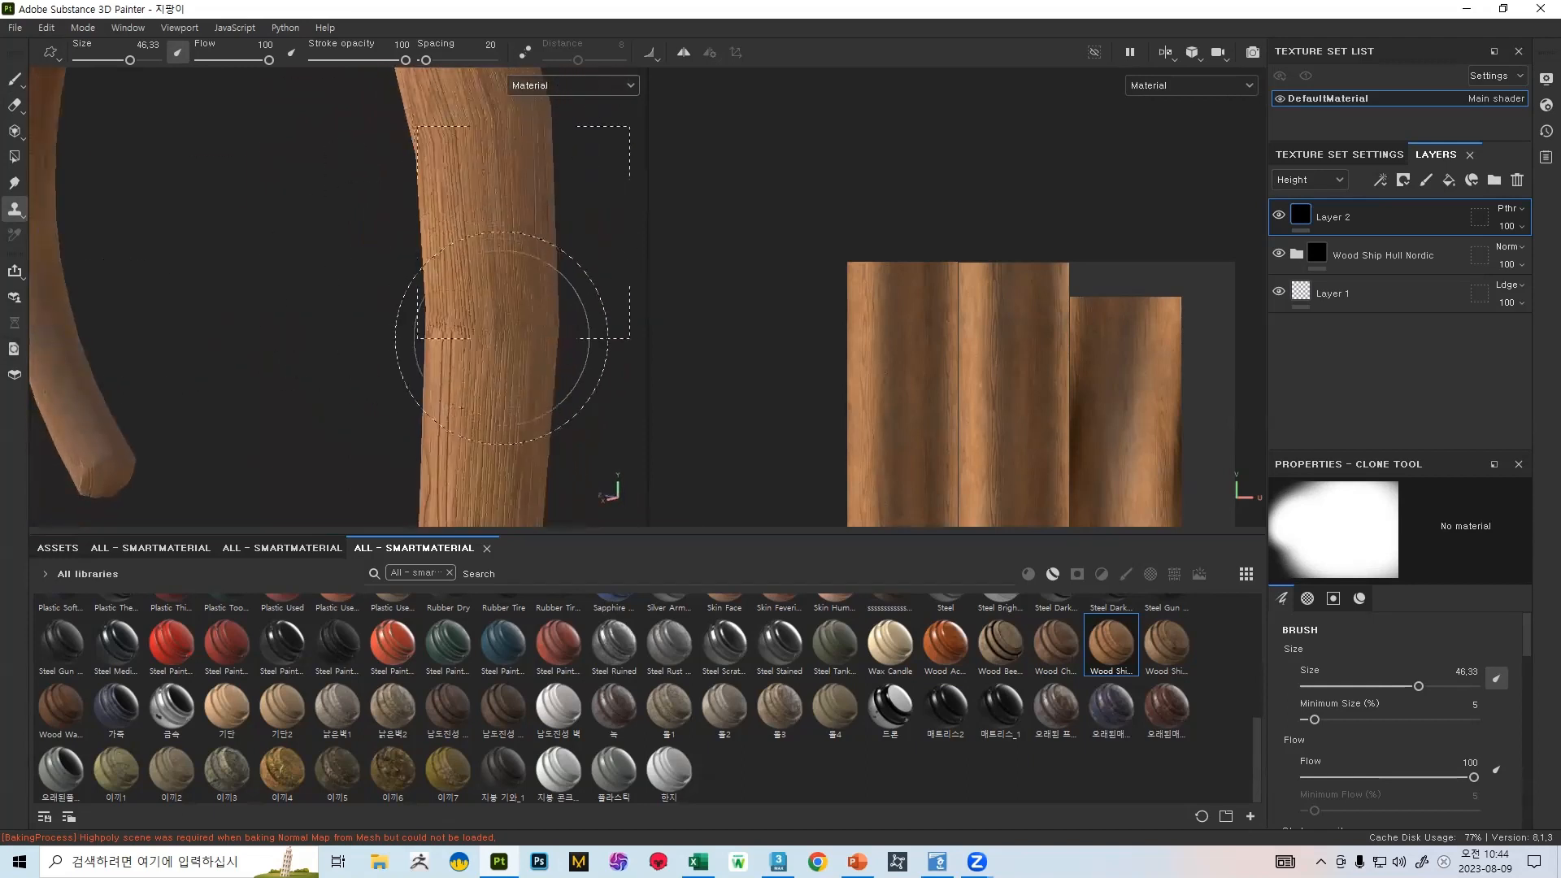
pyautogui.moveTo(599, 209)
pyautogui.keyDown('alt'); pyautogui.mouseDown()
pyautogui.moveTo(394, 261)
pyautogui.moveTo(378, 293)
pyautogui.moveTo(460, 321)
pyautogui.moveTo(467, 287)
pyautogui.moveTo(425, 349)
pyautogui.moveTo(427, 292)
pyautogui.mouseUp(); pyautogui.keyUp('alt')
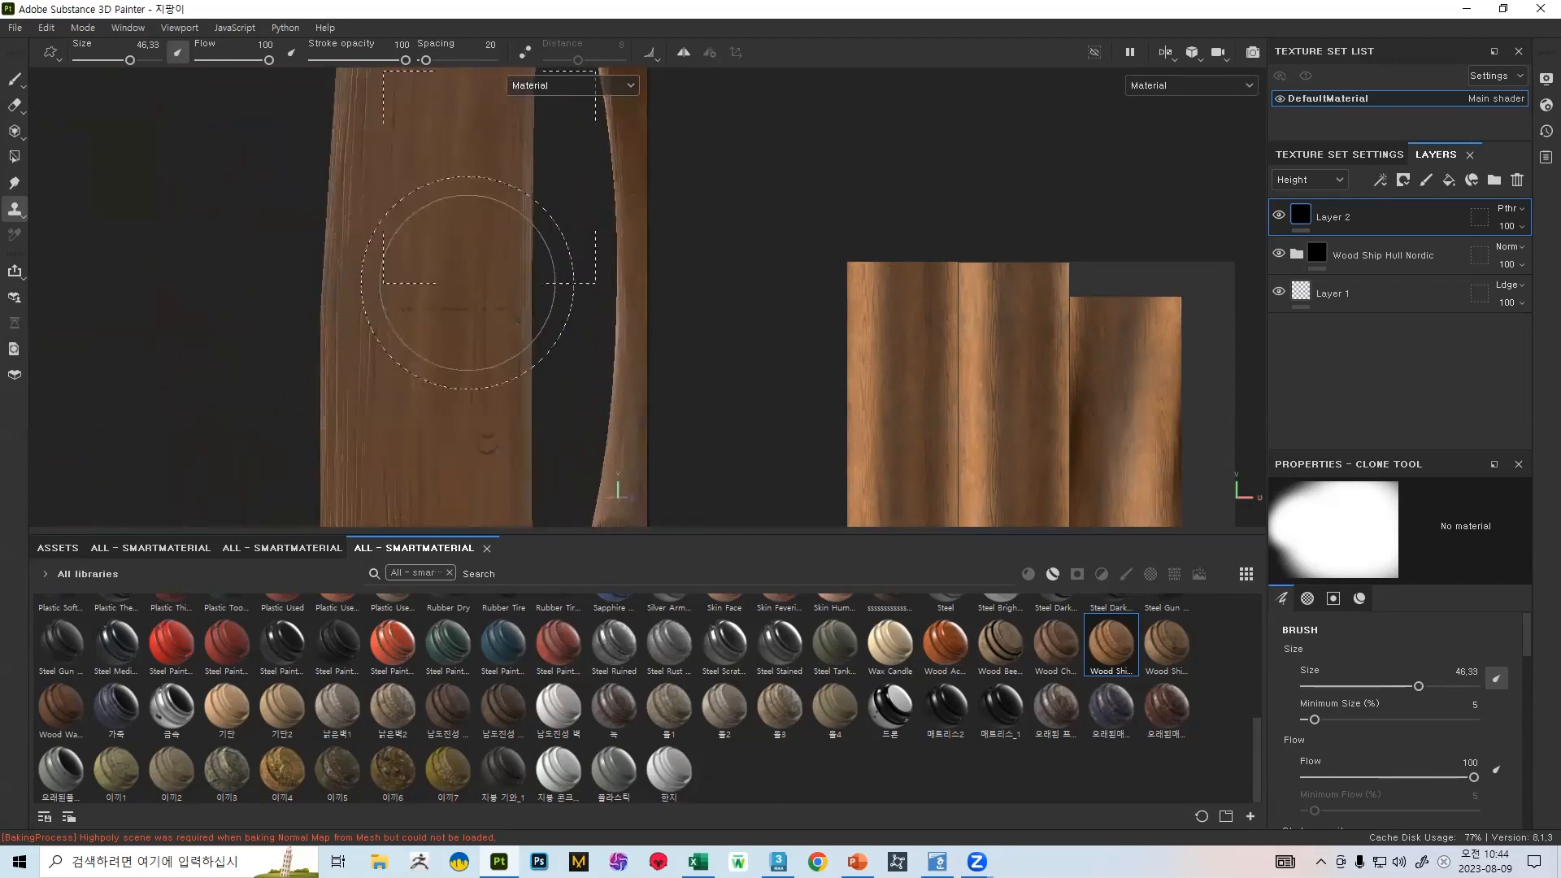
pyautogui.moveTo(540, 261)
pyautogui.keyDown('alt'); pyautogui.mouseDown()
pyautogui.moveTo(545, 338)
pyautogui.moveTo(488, 309)
pyautogui.mouseUp(); pyautogui.keyUp('alt')
pyautogui.moveTo(415, 264)
pyautogui.keyDown('alt'); pyautogui.mouseDown()
pyautogui.moveTo(474, 266)
pyautogui.moveTo(457, 268)
pyautogui.mouseUp(); pyautogui.keyUp('alt')
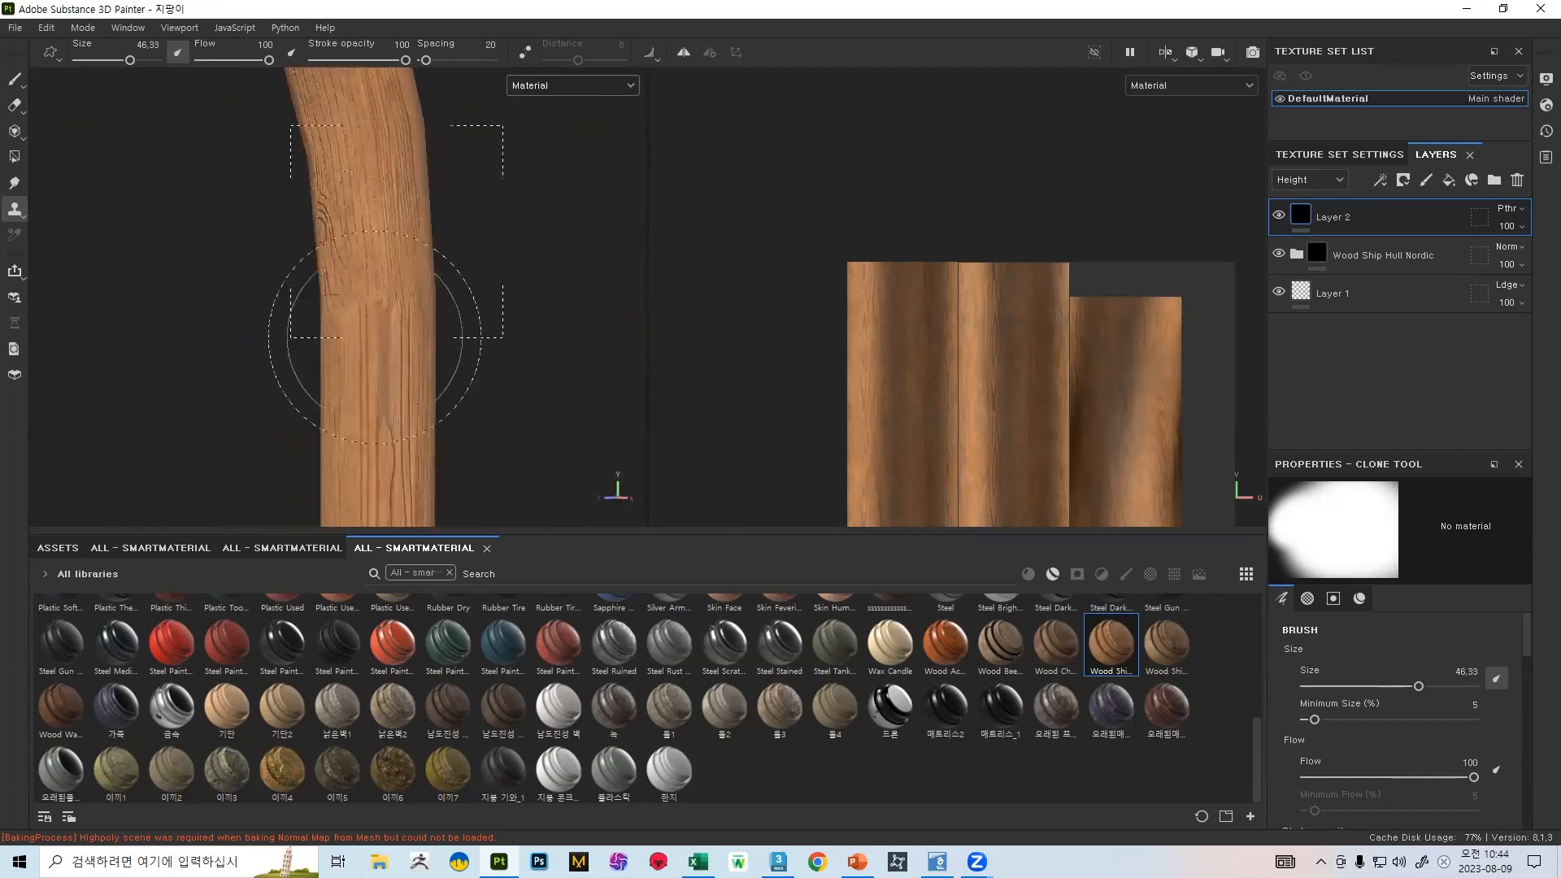
pyautogui.moveTo(375, 338); pyautogui.dragTo(439, 325)
pyautogui.moveTo(416, 110)
pyautogui.keyDown('alt'); pyautogui.mouseDown()
pyautogui.moveTo(558, 248)
pyautogui.moveTo(616, 242)
pyautogui.mouseUp(); pyautogui.keyUp('alt')
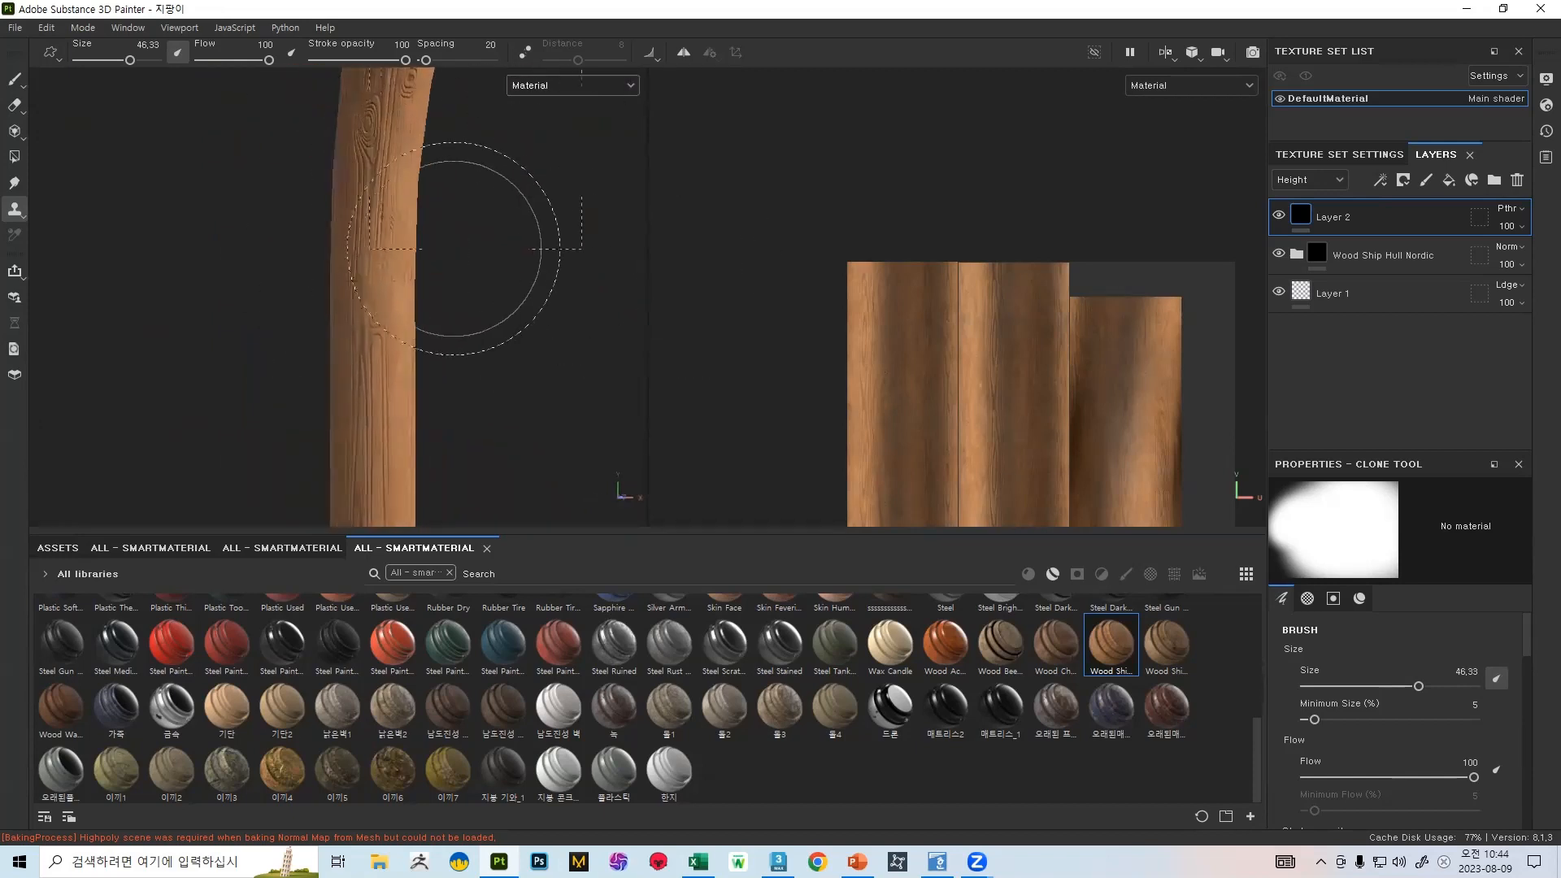
pyautogui.keyDown('alt'); pyautogui.moveTo(470, 246); pyautogui.dragTo(573, 231); pyautogui.keyUp('alt')
pyautogui.moveTo(250, 325); pyautogui.dragTo(439, 319)
# - Examine the seam line on the cane up close and the matching upper edge of the UV island
pyautogui.moveTo(411, 208)
pyautogui.keyDown('alt'); pyautogui.mouseDown()
pyautogui.moveTo(328, 183)
pyautogui.moveTo(202, 233)
pyautogui.moveTo(157, 303)
pyautogui.moveTo(16, 323)
pyautogui.mouseUp(); pyautogui.keyUp('alt')
pyautogui.moveTo(290, 302)
pyautogui.keyDown('alt'); pyautogui.mouseDown()
pyautogui.moveTo(460, 199)
pyautogui.moveTo(217, 401)
pyautogui.moveTo(278, 178)
pyautogui.moveTo(425, 223)
pyautogui.moveTo(327, 261)
pyautogui.moveTo(382, 301)
pyautogui.moveTo(366, 251)
pyautogui.moveTo(331, 276)
pyautogui.moveTo(357, 261)
pyautogui.mouseUp(); pyautogui.keyUp('alt')
pyautogui.keyDown('alt'); pyautogui.moveTo(359, 259); pyautogui.dragTo(540, 600, button='right'); pyautogui.keyUp('alt')
pyautogui.keyDown('alt'); pyautogui.moveTo(955, 277); pyautogui.dragTo(963, 352, button='middle'); pyautogui.keyUp('alt')
pyautogui.keyDown('alt'); pyautogui.moveTo(964, 352); pyautogui.dragTo(1123, 488, button='right'); pyautogui.keyUp('alt')
pyautogui.keyDown('alt'); pyautogui.moveTo(979, 229); pyautogui.dragTo(1087, 290, button='middle'); pyautogui.keyUp('alt')
pyautogui.keyDown('alt'); pyautogui.moveTo(317, 245); pyautogui.dragTo(366, 339, button='middle'); pyautogui.keyUp('alt')
pyautogui.keyDown('alt'); pyautogui.moveTo(366, 338); pyautogui.dragTo(443, 674, button='right'); pyautogui.keyUp('alt')
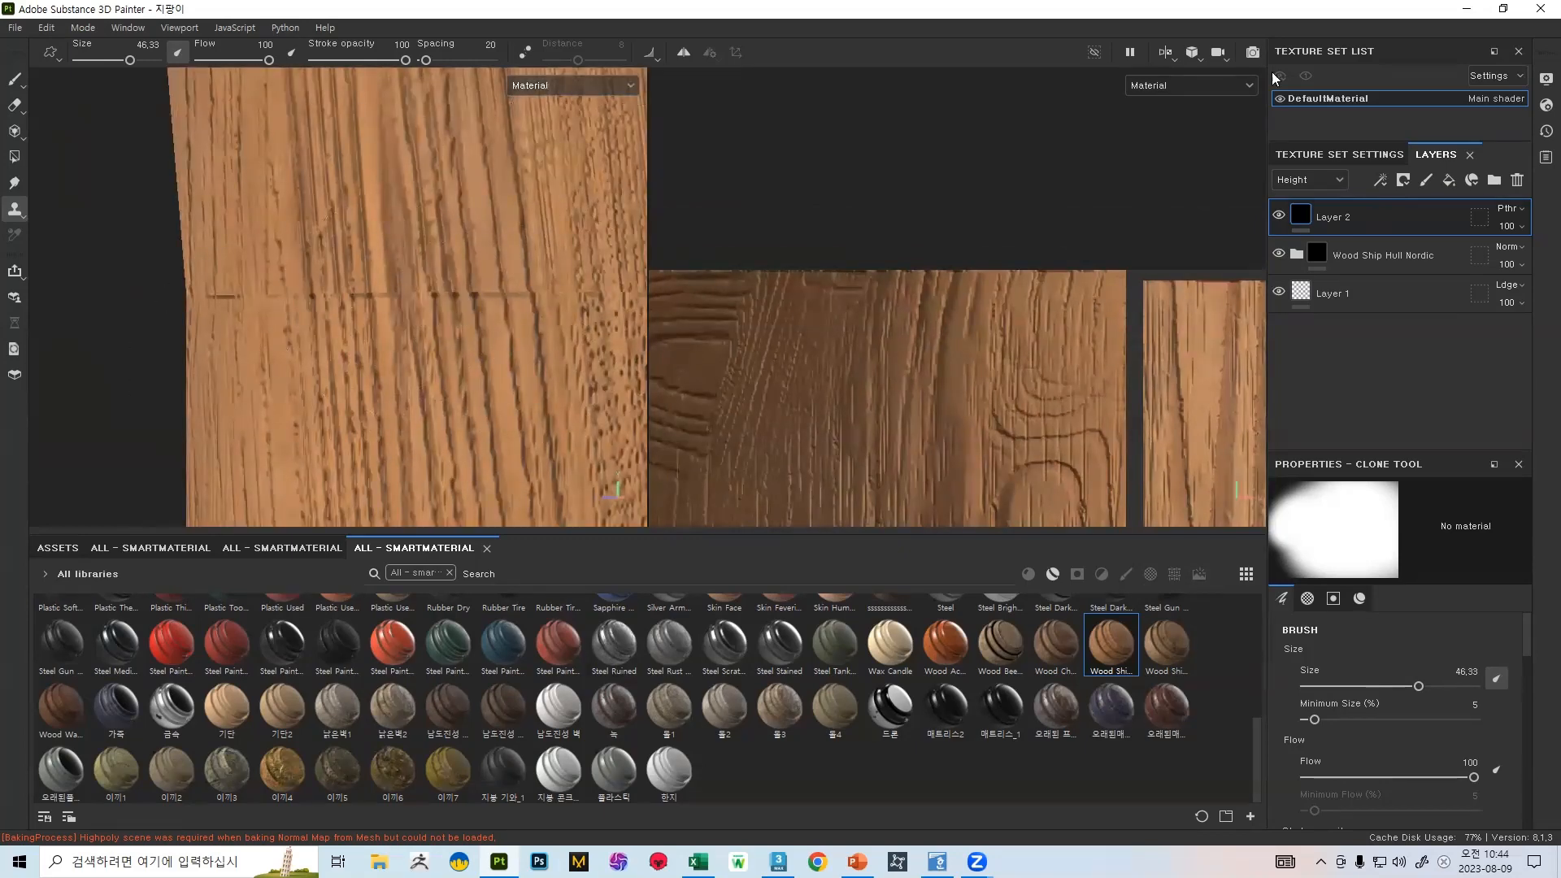
# - Switch to the Paint tool and shrink its brush to 0.1 for the UV island's upper edge
pyautogui.click(15, 80)
pyautogui.keyDown('alt'); pyautogui.moveTo(849, 244); pyautogui.dragTo(1303, 662, button='right'); pyautogui.keyUp('alt')
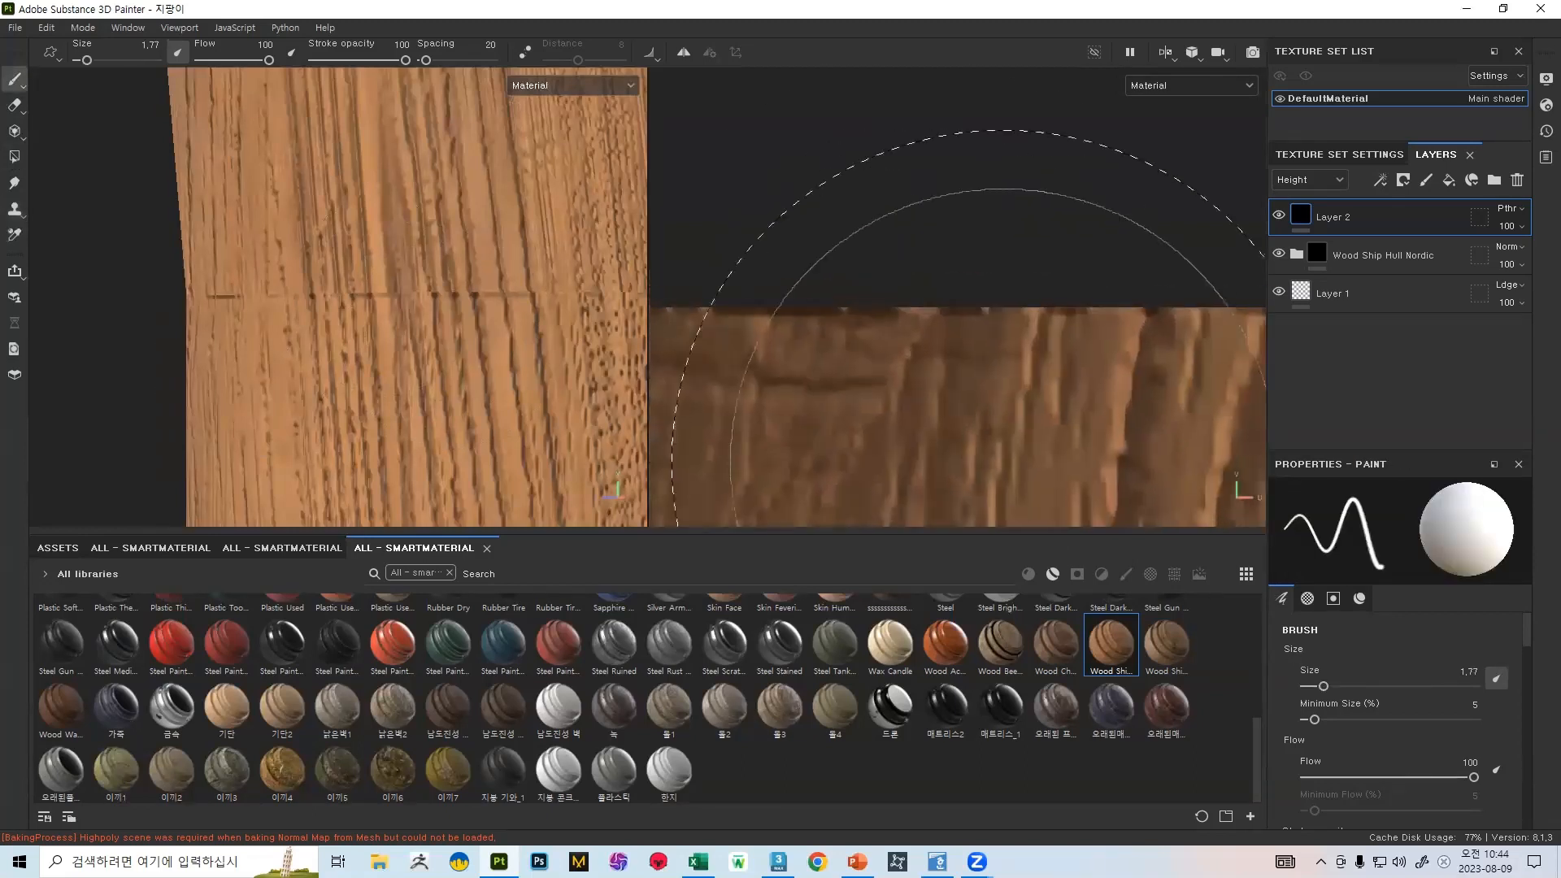
pyautogui.press('[')
pyautogui.press('[')
pyautogui.press('[')
pyautogui.press('[')
pyautogui.press('[')
pyautogui.press('[')
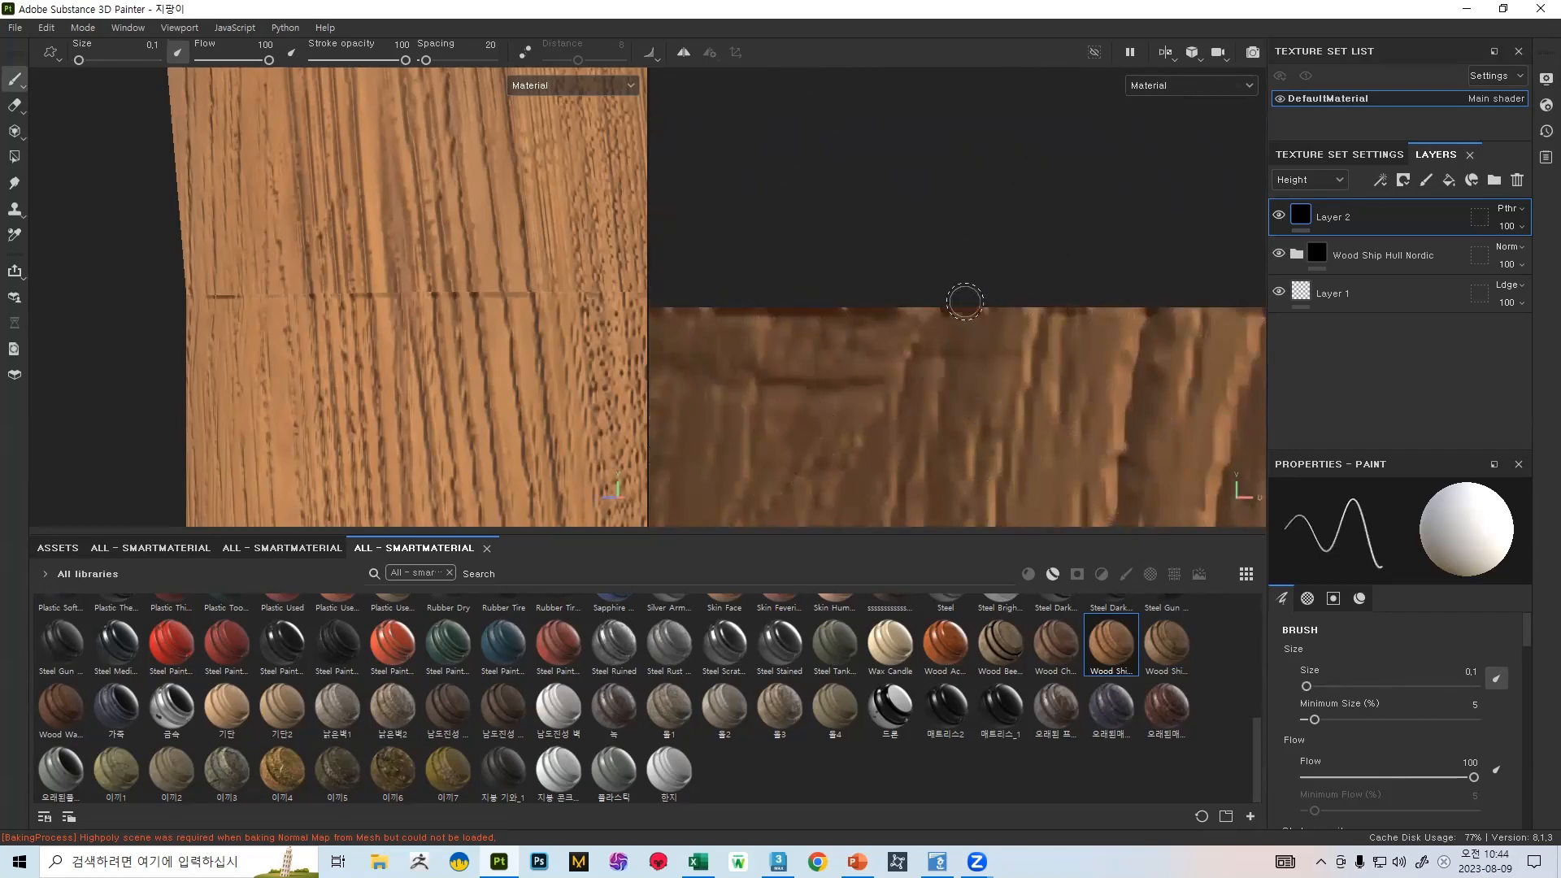
pyautogui.keyDown('alt'); pyautogui.moveTo(1021, 335); pyautogui.dragTo(814, 69, button='right'); pyautogui.keyUp('alt')
pyautogui.keyDown('alt'); pyautogui.moveTo(822, 292); pyautogui.dragTo(941, 282, button='middle'); pyautogui.keyUp('alt')
pyautogui.keyDown('alt'); pyautogui.moveTo(723, 268); pyautogui.dragTo(870, 273, button='middle'); pyautogui.keyUp('alt')
pyautogui.keyDown('alt'); pyautogui.moveTo(927, 264); pyautogui.dragTo(990, 315, button='right'); pyautogui.keyUp('alt')
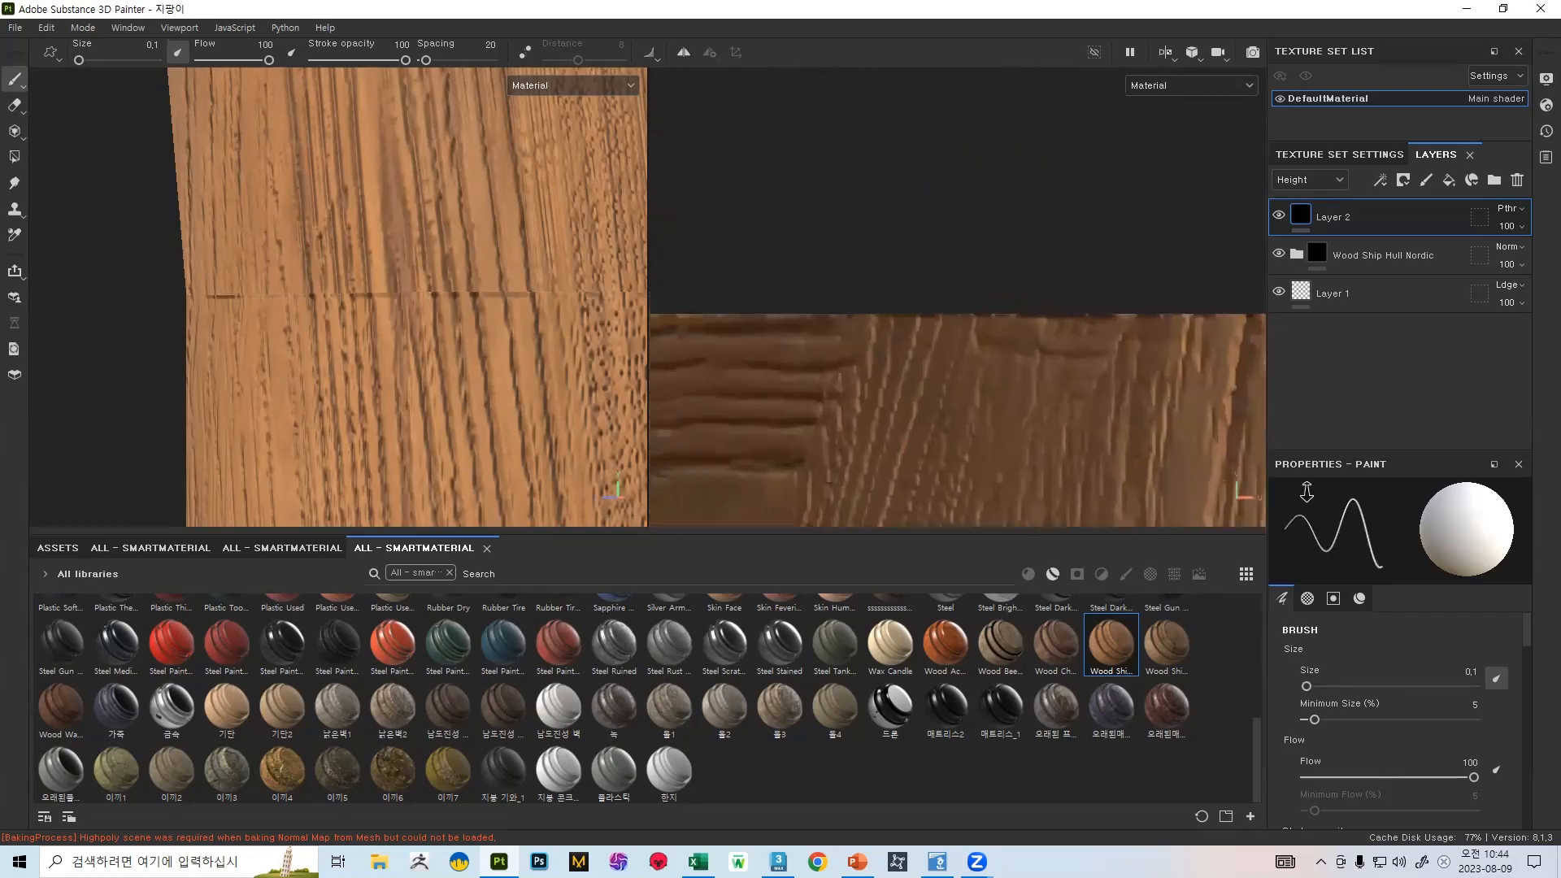
pyautogui.keyDown('alt'); pyautogui.moveTo(1056, 321); pyautogui.dragTo(1013, 310, button='middle'); pyautogui.keyUp('alt')
pyautogui.keyDown('alt'); pyautogui.moveTo(1022, 291); pyautogui.dragTo(1081, 350, button='right'); pyautogui.keyUp('alt')
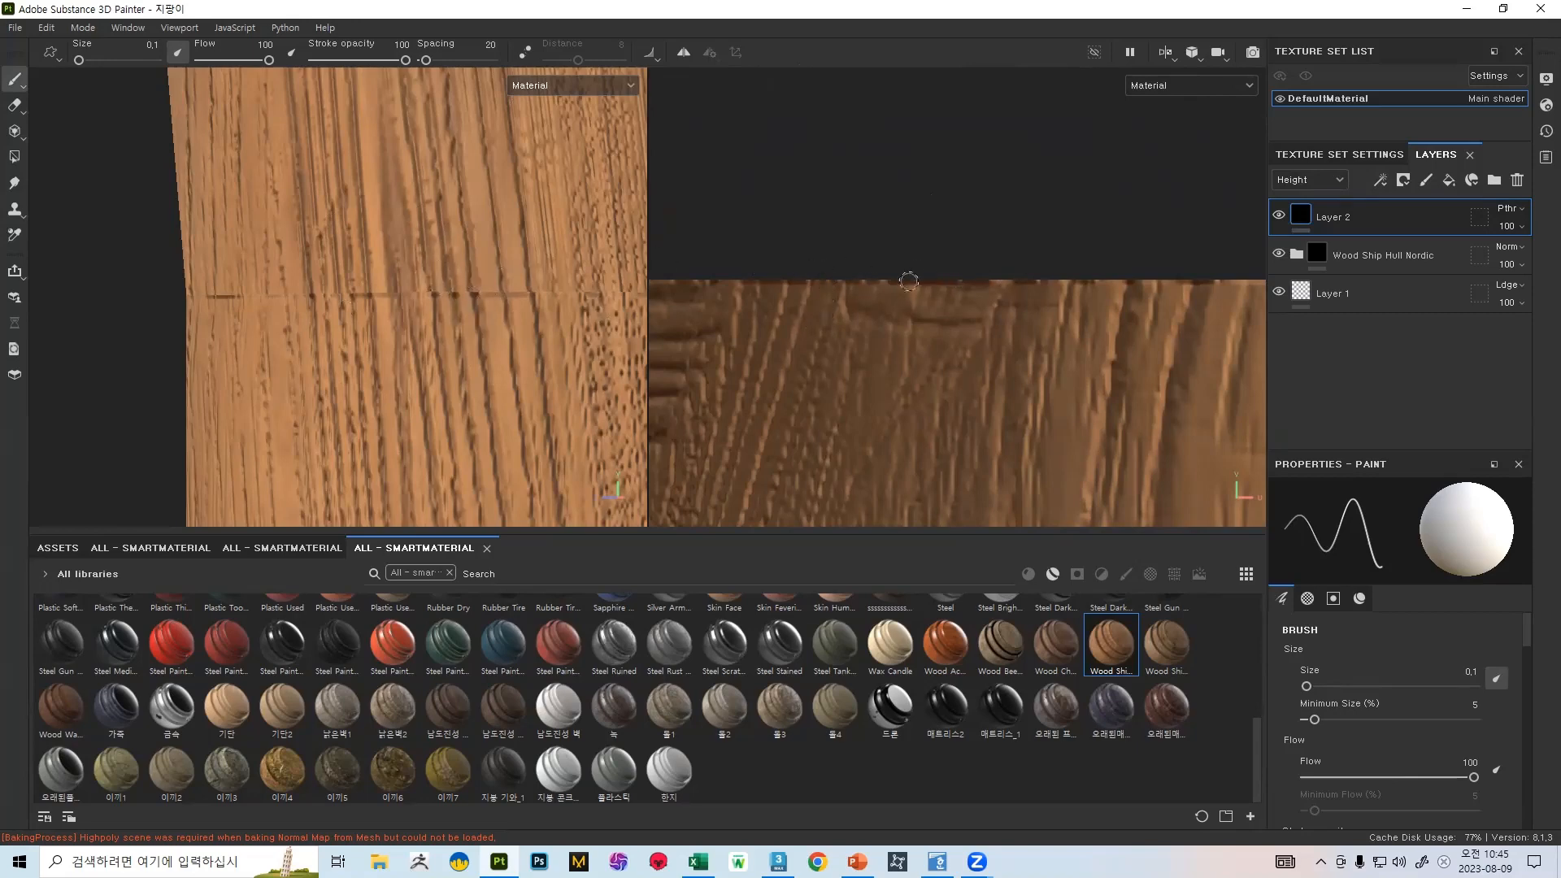
# - Bring up the tip of the curved handle and reduce the Clone tool brush to 23.13
pyautogui.scroll(-10, 224, 260)
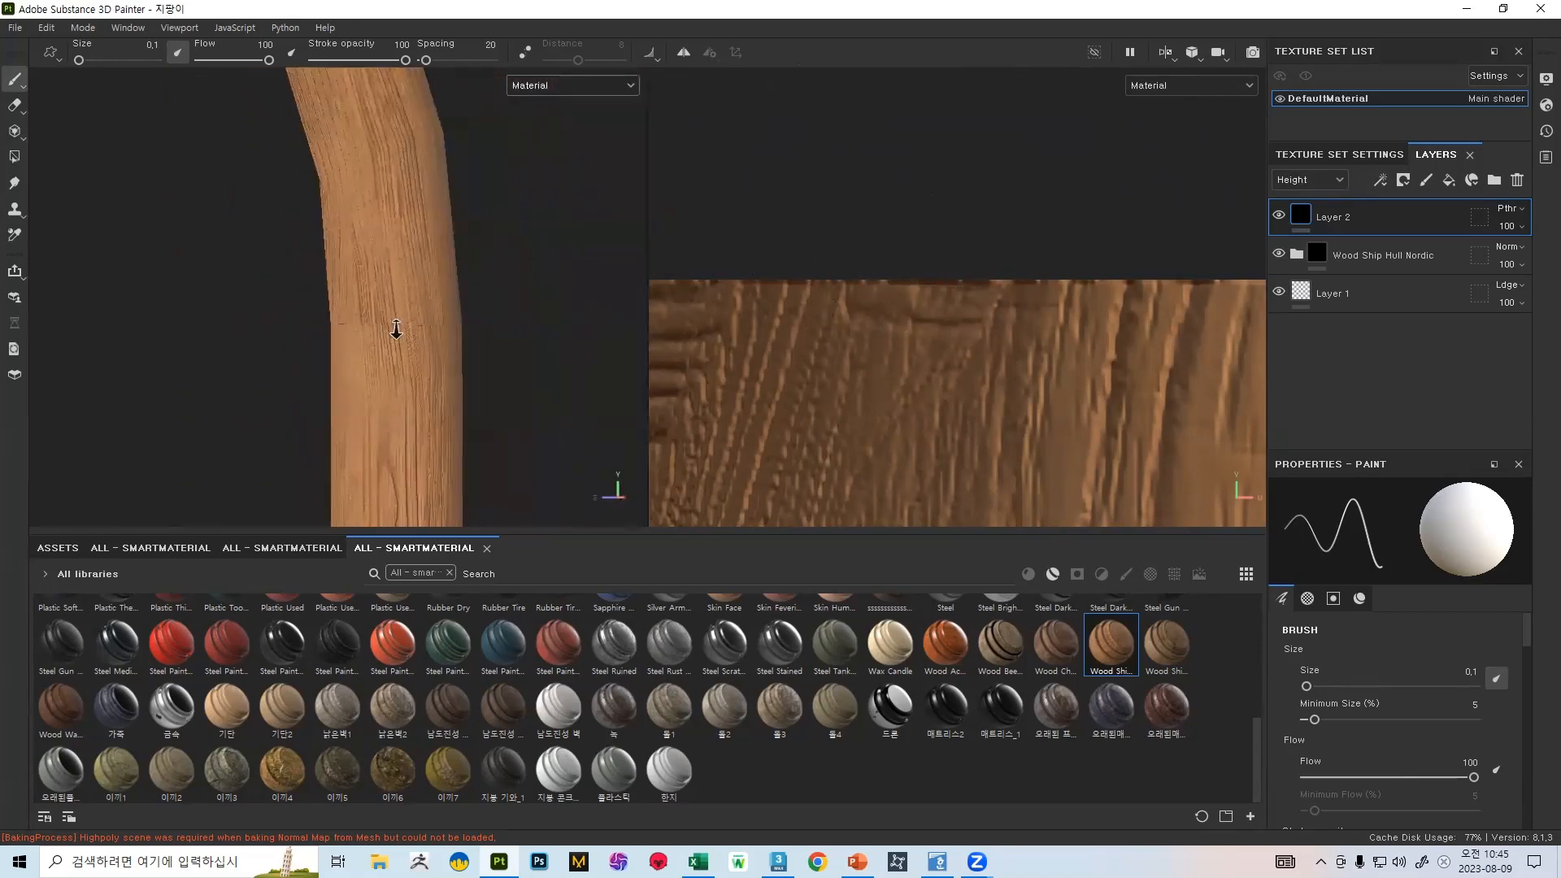
pyautogui.keyDown('alt'); pyautogui.moveTo(224, 260); pyautogui.dragTo(407, 272, button='middle'); pyautogui.keyUp('alt')
pyautogui.keyDown('alt'); pyautogui.moveTo(407, 273); pyautogui.dragTo(303, 286); pyautogui.keyUp('alt')
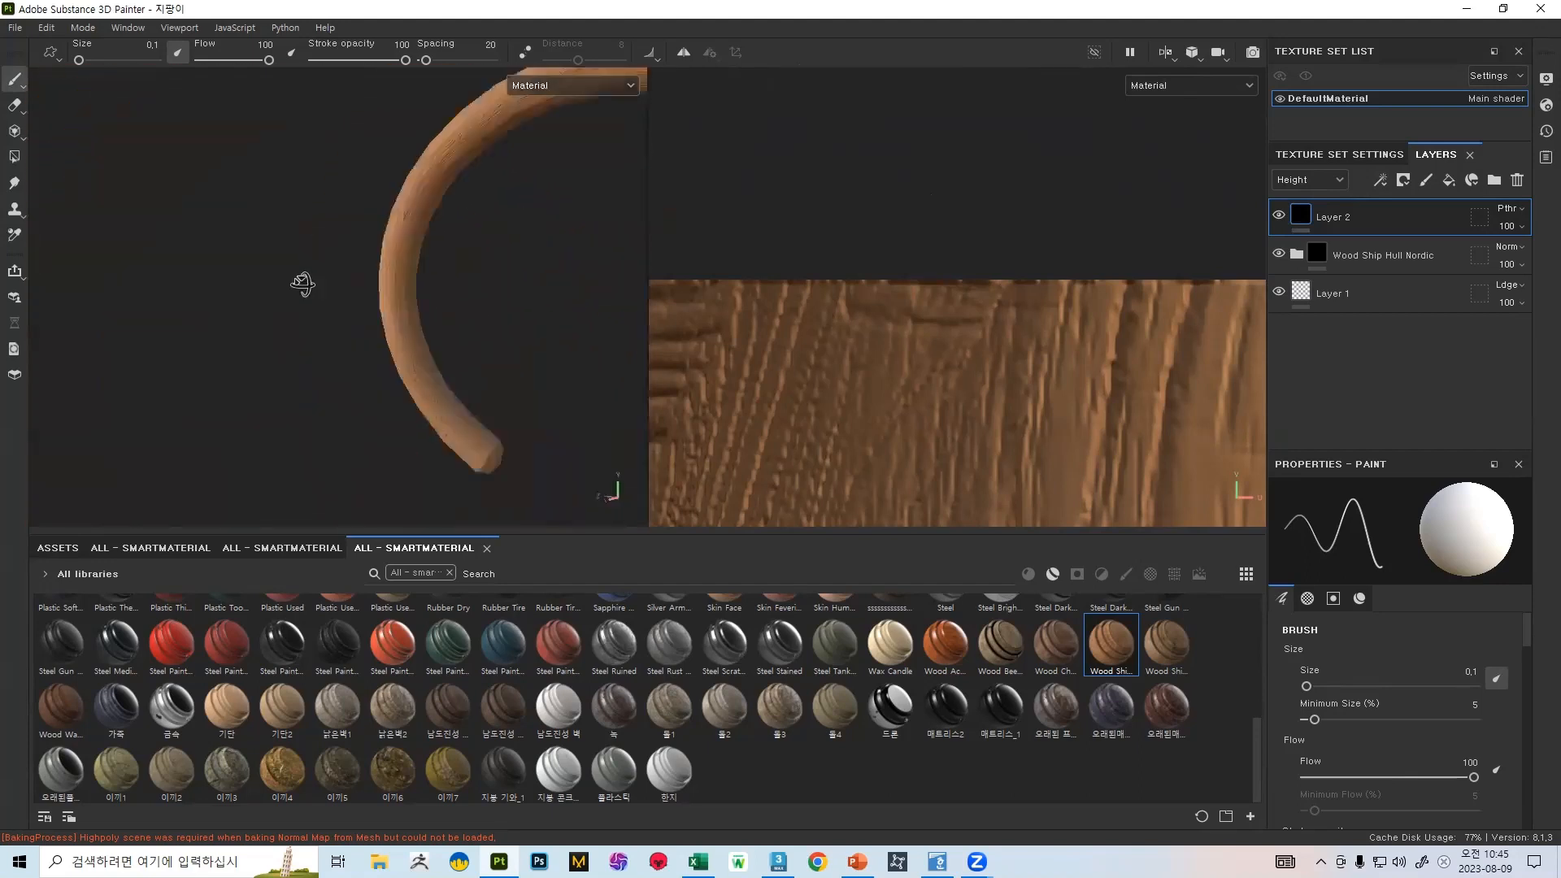
pyautogui.keyDown('alt'); pyautogui.moveTo(303, 286); pyautogui.dragTo(325, 220, button='middle'); pyautogui.keyUp('alt')
pyautogui.keyDown('alt'); pyautogui.moveTo(325, 220); pyautogui.dragTo(530, 537, button='right'); pyautogui.keyUp('alt')
pyautogui.keyDown('alt'); pyautogui.moveTo(431, 341); pyautogui.dragTo(536, 521, button='right'); pyautogui.keyUp('alt')
pyautogui.keyDown('alt'); pyautogui.moveTo(397, 313); pyautogui.dragTo(244, 252, button='middle'); pyautogui.keyUp('alt')
pyautogui.keyDown('alt'); pyautogui.moveTo(326, 309); pyautogui.dragTo(487, 488, button='right'); pyautogui.keyUp('alt')
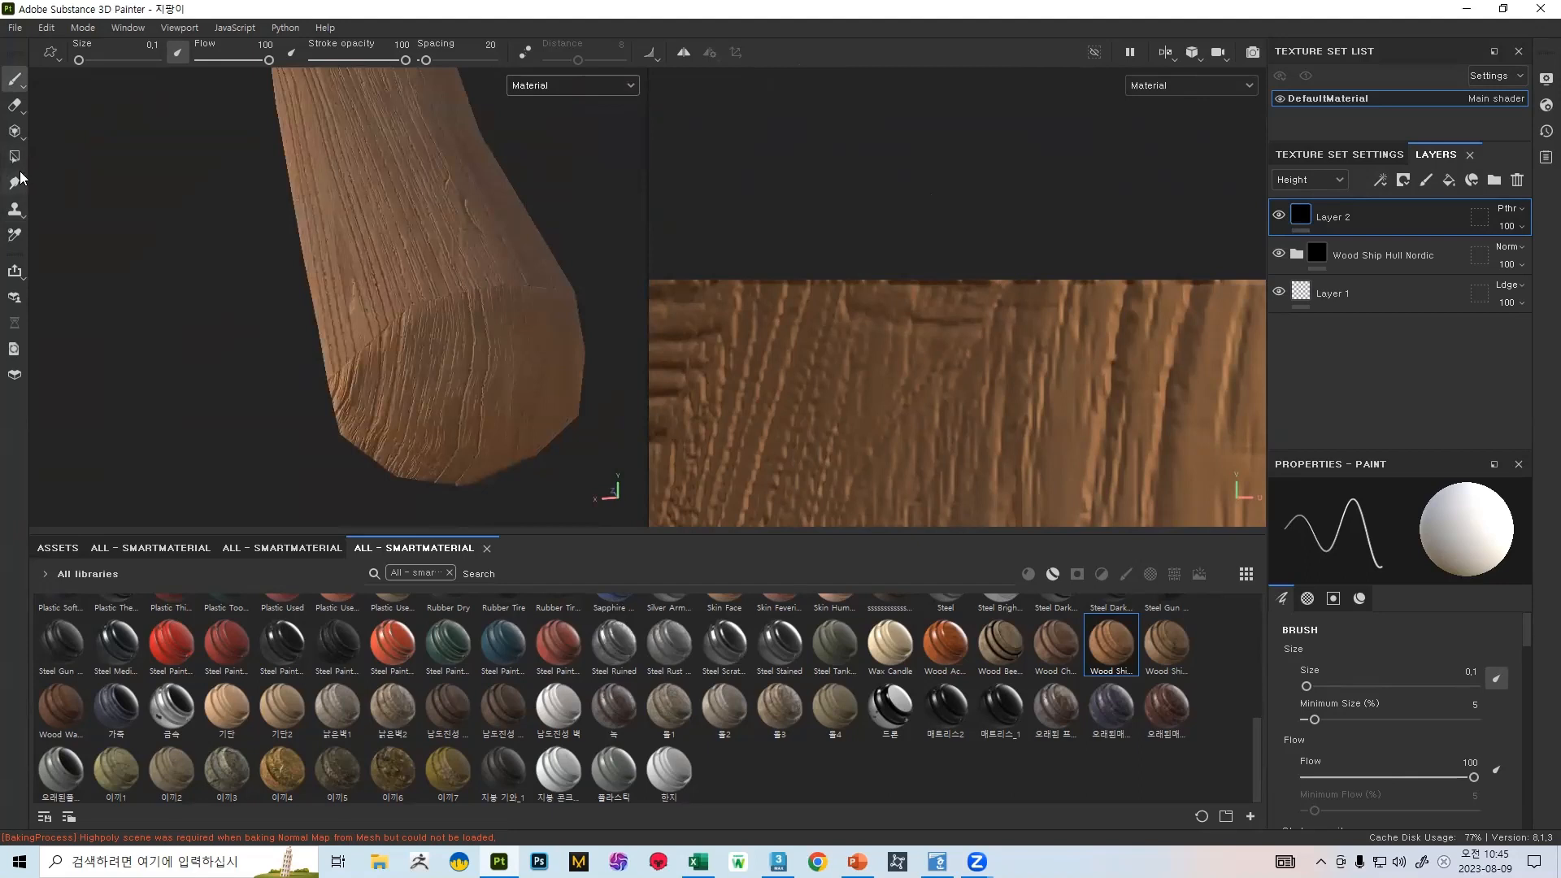
pyautogui.click(21, 211)
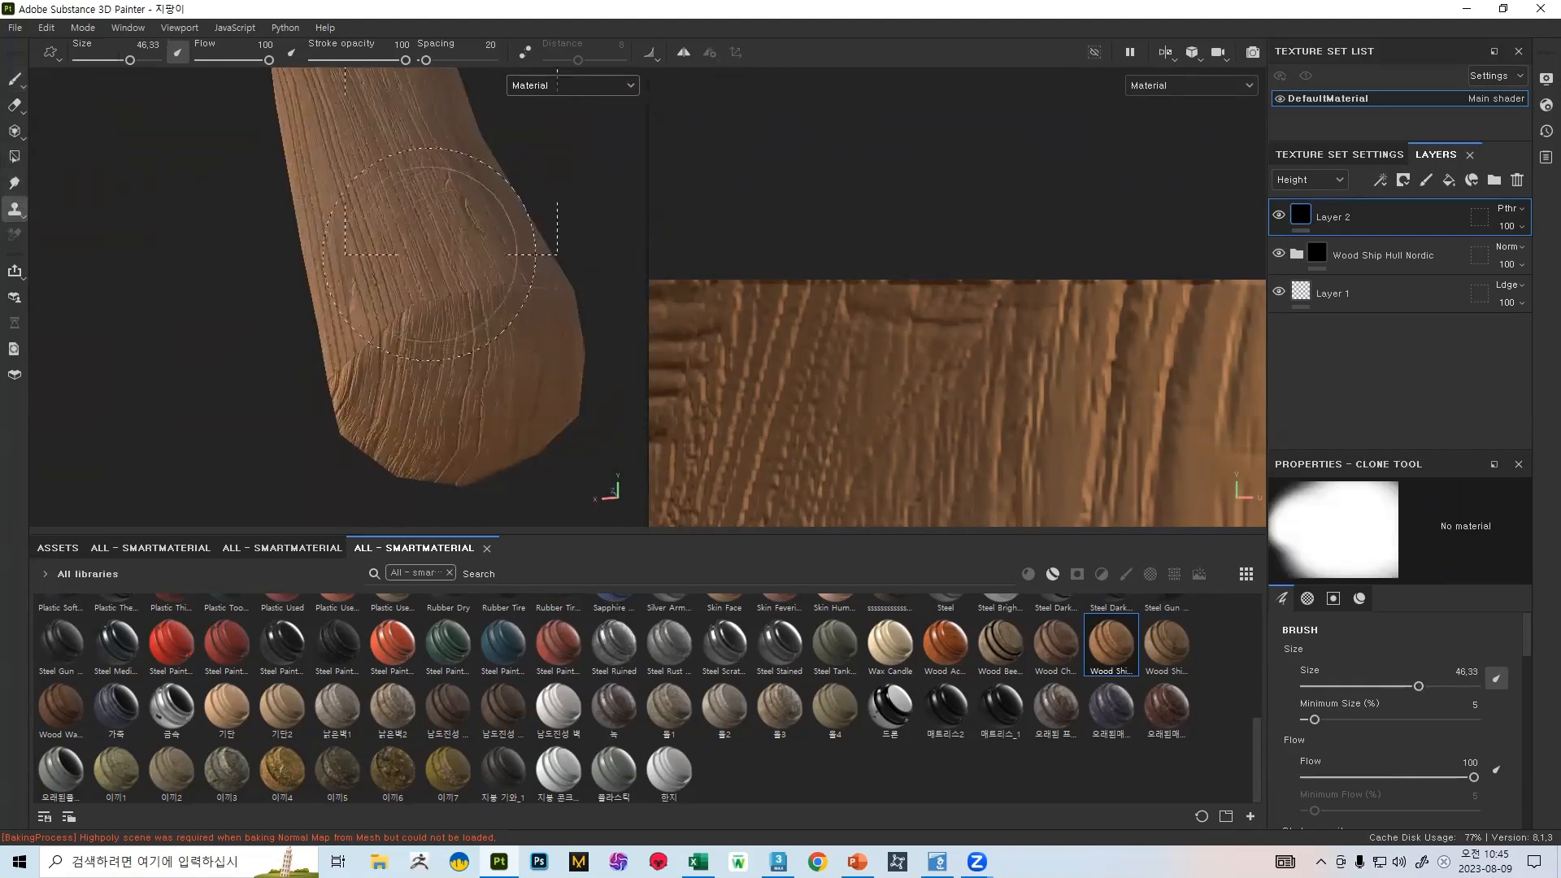
pyautogui.press('[')
pyautogui.press('[')
pyautogui.press('[')
pyautogui.press('[')
pyautogui.press('[')
pyautogui.press('[')
pyautogui.press('[')
pyautogui.press('[')
pyautogui.press('[')
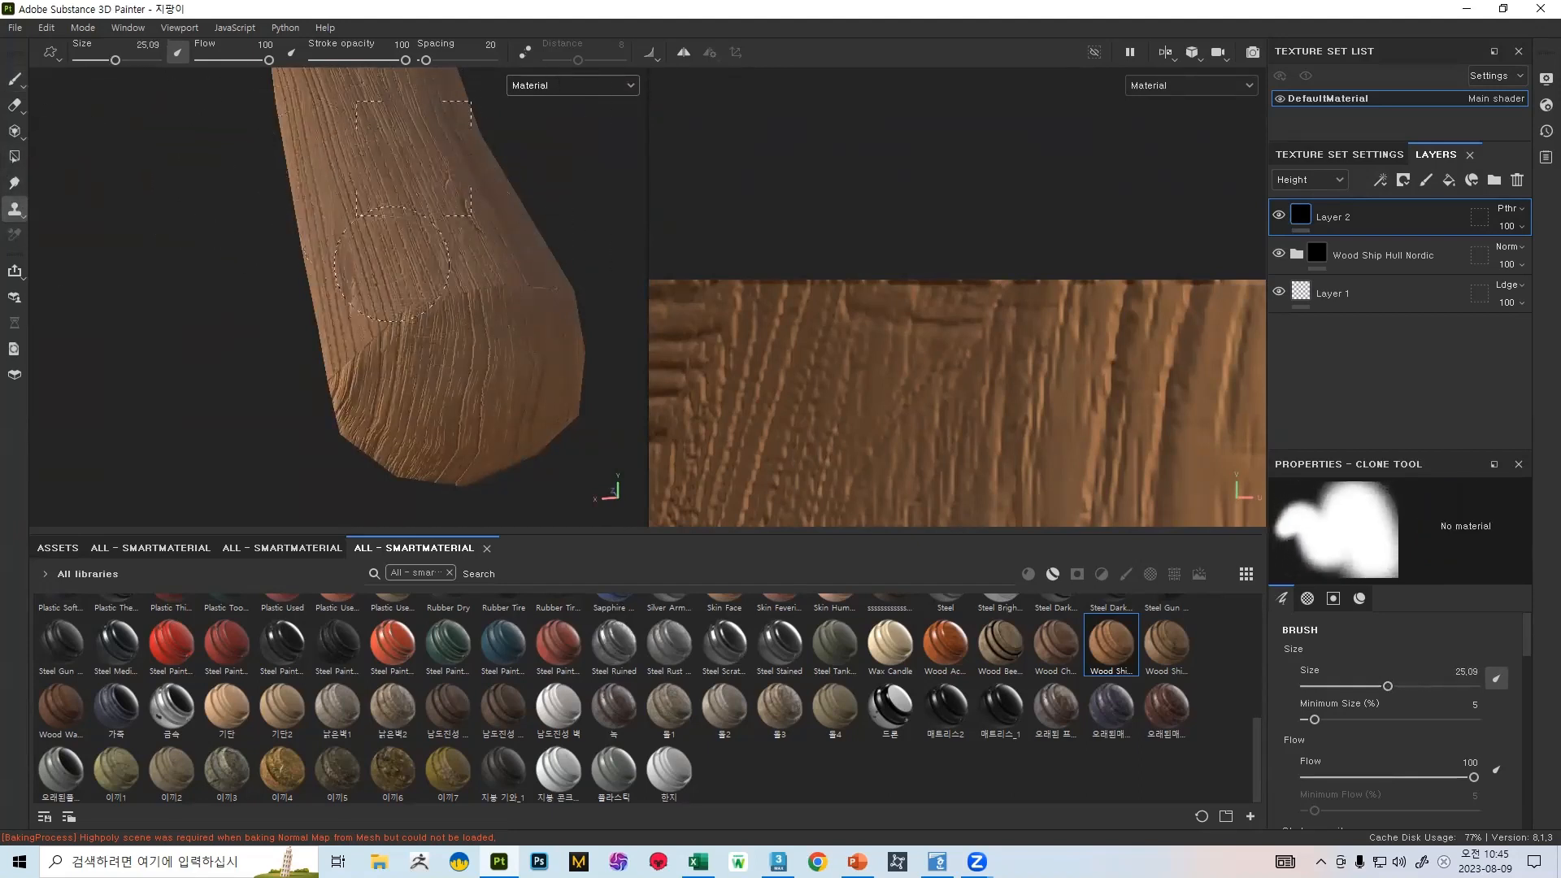
pyautogui.press('[')
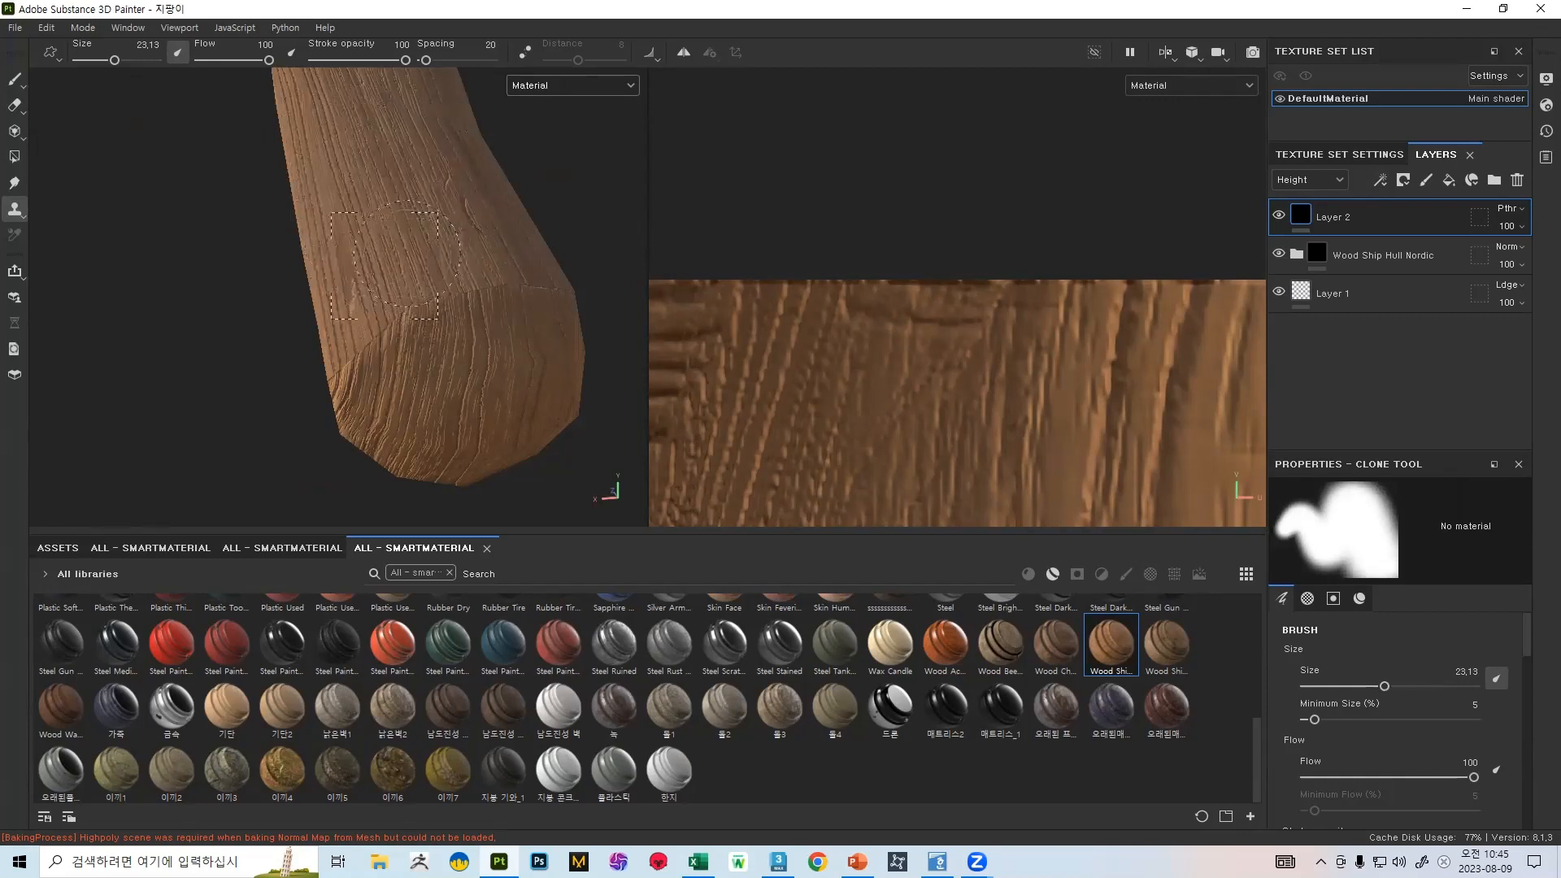
# - Sample the wood grain above the handle tip's end cap and clone it over the edge seam around the tip
pyautogui.press('v')
pyautogui.click(400, 235)
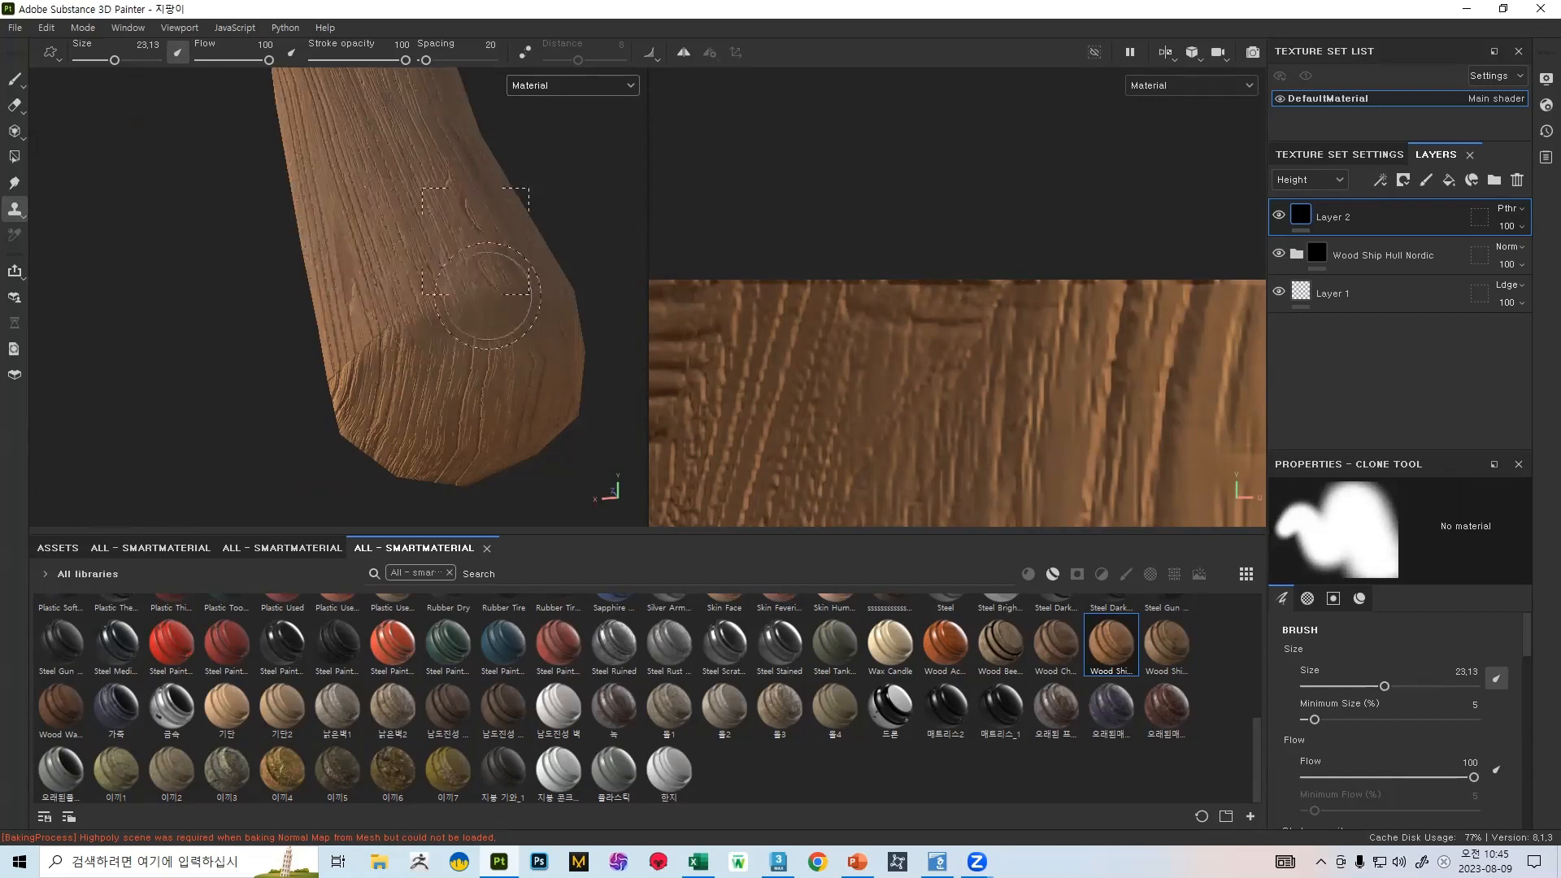
pyautogui.keyDown('alt'); pyautogui.moveTo(498, 309); pyautogui.dragTo(517, 265); pyautogui.keyUp('alt')
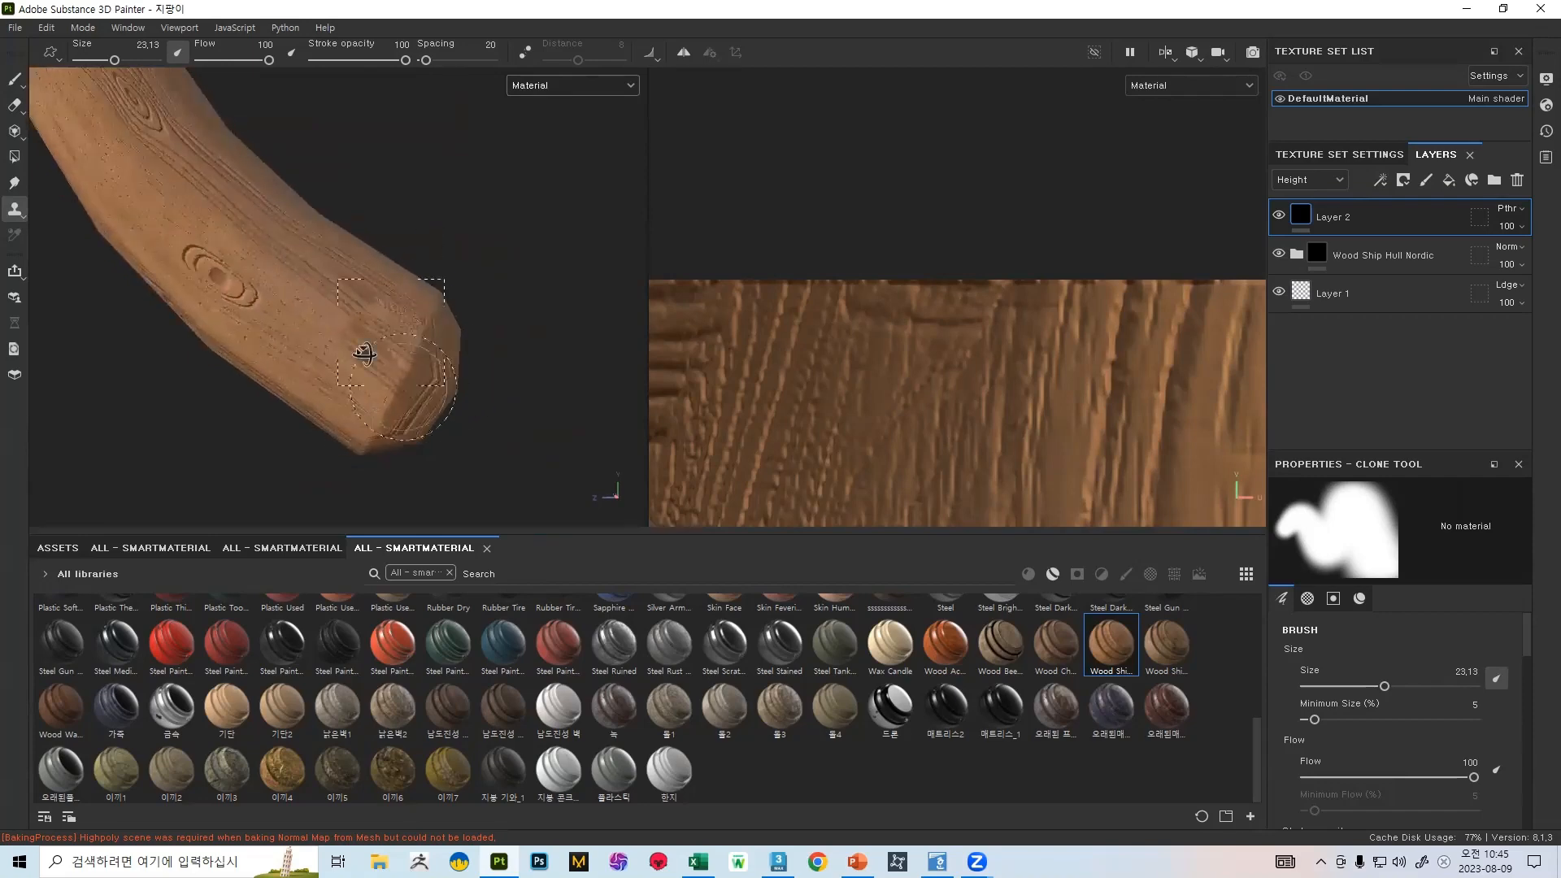
pyautogui.keyDown('alt'); pyautogui.moveTo(431, 376); pyautogui.dragTo(358, 411); pyautogui.keyUp('alt')
pyautogui.moveTo(328, 269)
pyautogui.keyDown('alt'); pyautogui.mouseDown()
pyautogui.moveTo(325, 390)
pyautogui.moveTo(285, 238)
pyautogui.mouseUp(); pyautogui.keyUp('alt')
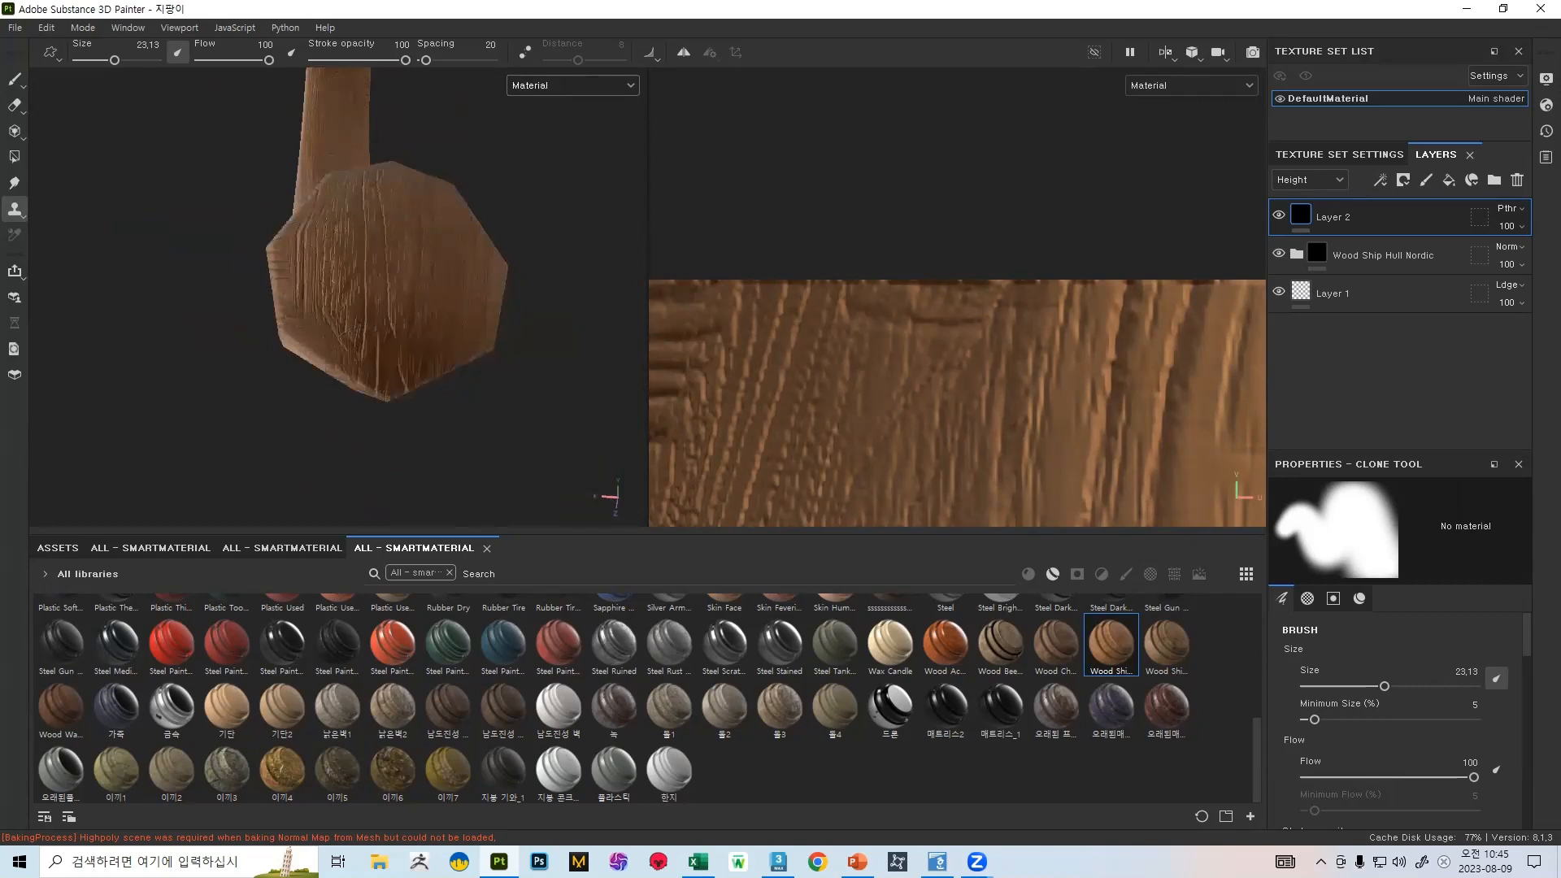
pyautogui.keyDown('alt'); pyautogui.moveTo(331, 372); pyautogui.dragTo(235, 363); pyautogui.keyUp('alt')
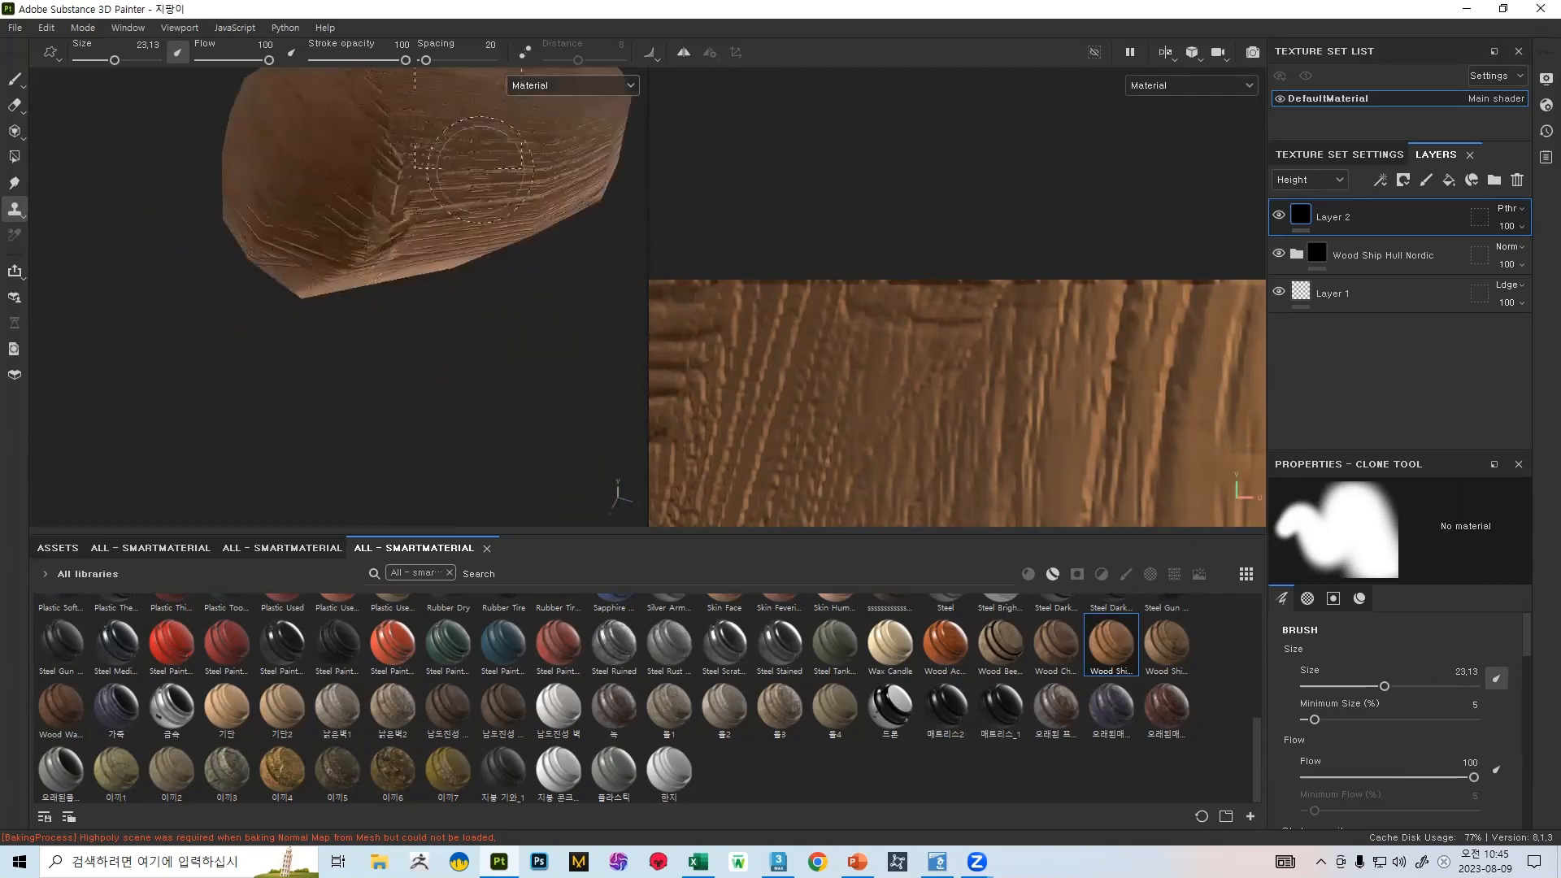
pyautogui.moveTo(480, 169)
pyautogui.keyDown('alt'); pyautogui.mouseDown()
pyautogui.moveTo(328, 146)
pyautogui.moveTo(348, 286)
pyautogui.moveTo(433, 286)
pyautogui.moveTo(391, 300)
pyautogui.mouseUp(); pyautogui.keyUp('alt')
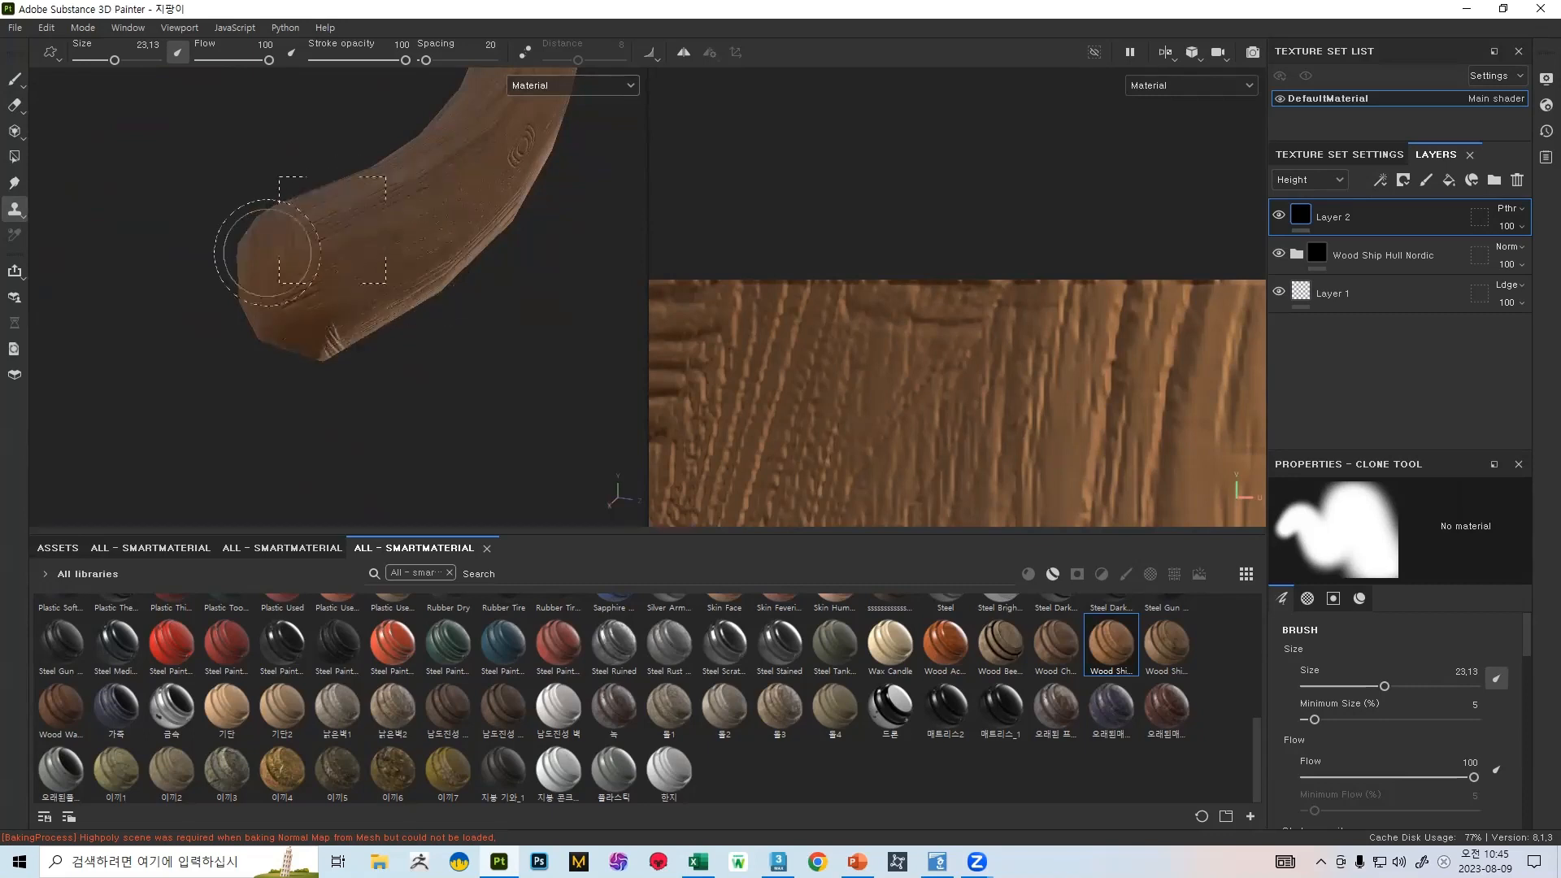
pyautogui.moveTo(267, 253)
pyautogui.keyDown('alt'); pyautogui.mouseDown()
pyautogui.moveTo(321, 198)
pyautogui.moveTo(450, 242)
pyautogui.mouseUp(); pyautogui.keyUp('alt')
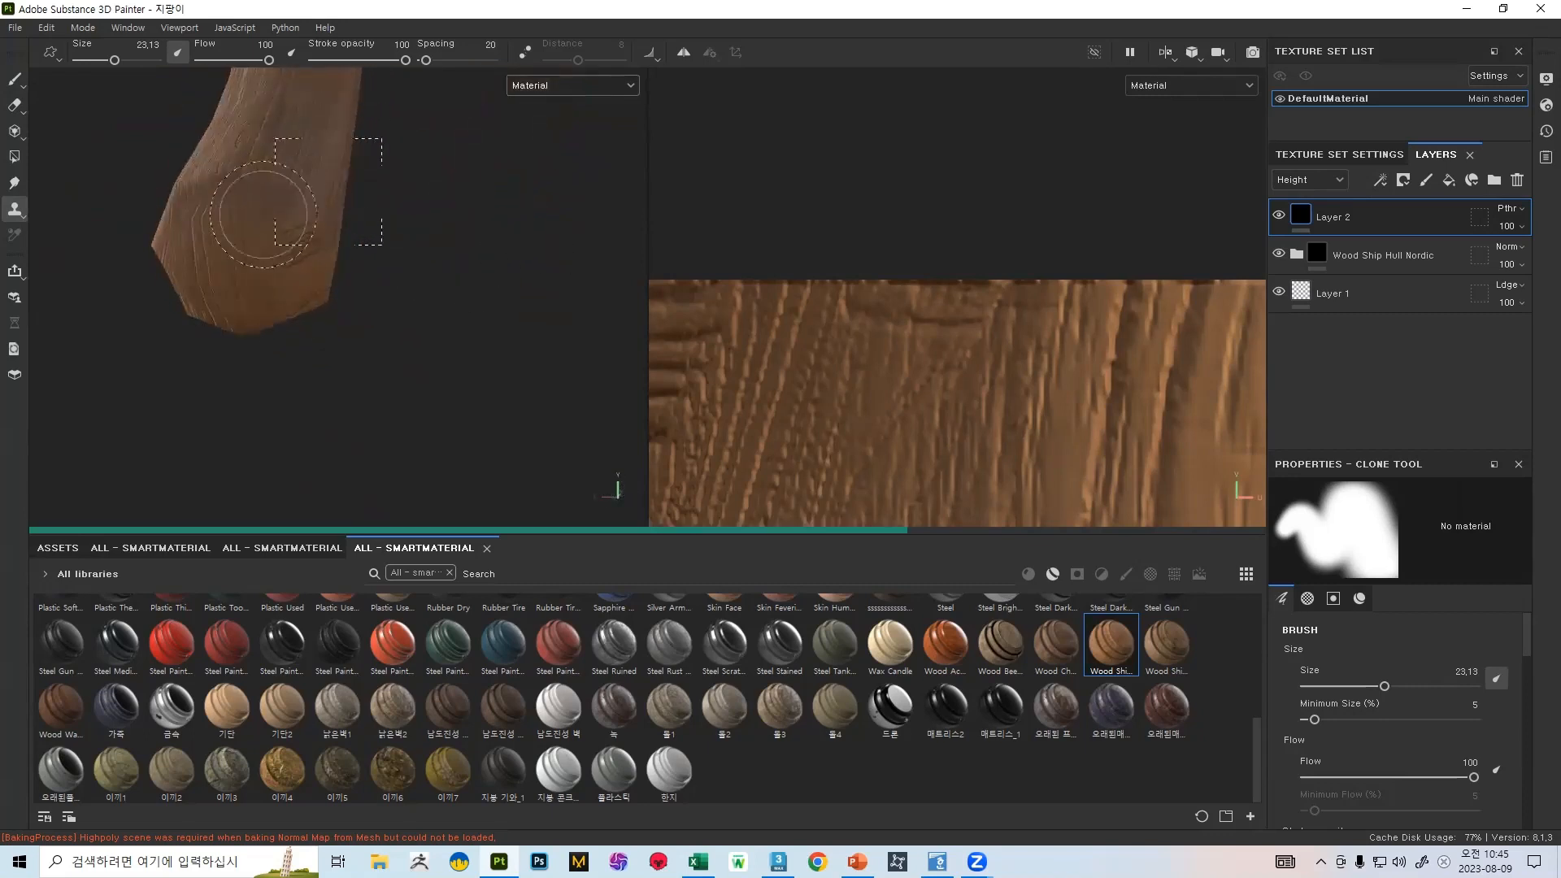
pyautogui.moveTo(251, 216)
pyautogui.keyDown('alt'); pyautogui.mouseDown()
pyautogui.moveTo(352, 212)
pyautogui.moveTo(404, 431)
pyautogui.mouseUp(); pyautogui.keyUp('alt')
# - Clone the shaft's grain over the edge seam on one side of the cane's bottom end
pyautogui.keyDown('alt'); pyautogui.moveTo(405, 433); pyautogui.dragTo(183, 18, button='right'); pyautogui.keyUp('alt')
pyautogui.keyDown('alt'); pyautogui.moveTo(418, 293); pyautogui.dragTo(268, 112, button='right'); pyautogui.keyUp('alt')
pyautogui.moveTo(358, 155)
pyautogui.keyDown('alt'); pyautogui.mouseDown(button='middle')
pyautogui.moveTo(285, 132)
pyautogui.moveTo(265, 91)
pyautogui.mouseUp(button='middle'); pyautogui.keyUp('alt')
pyautogui.keyDown('alt'); pyautogui.moveTo(496, 374); pyautogui.dragTo(358, 213, button='right'); pyautogui.keyUp('alt')
pyautogui.keyDown('alt'); pyautogui.moveTo(301, 261); pyautogui.dragTo(299, 149, button='middle'); pyautogui.keyUp('alt')
pyautogui.keyDown('alt'); pyautogui.moveTo(326, 434); pyautogui.dragTo(303, 263, button='middle'); pyautogui.keyUp('alt')
pyautogui.keyDown('alt'); pyautogui.moveTo(284, 461); pyautogui.dragTo(284, 368, button='middle'); pyautogui.keyUp('alt')
pyautogui.keyDown('alt'); pyautogui.moveTo(285, 368); pyautogui.dragTo(276, 347); pyautogui.keyUp('alt')
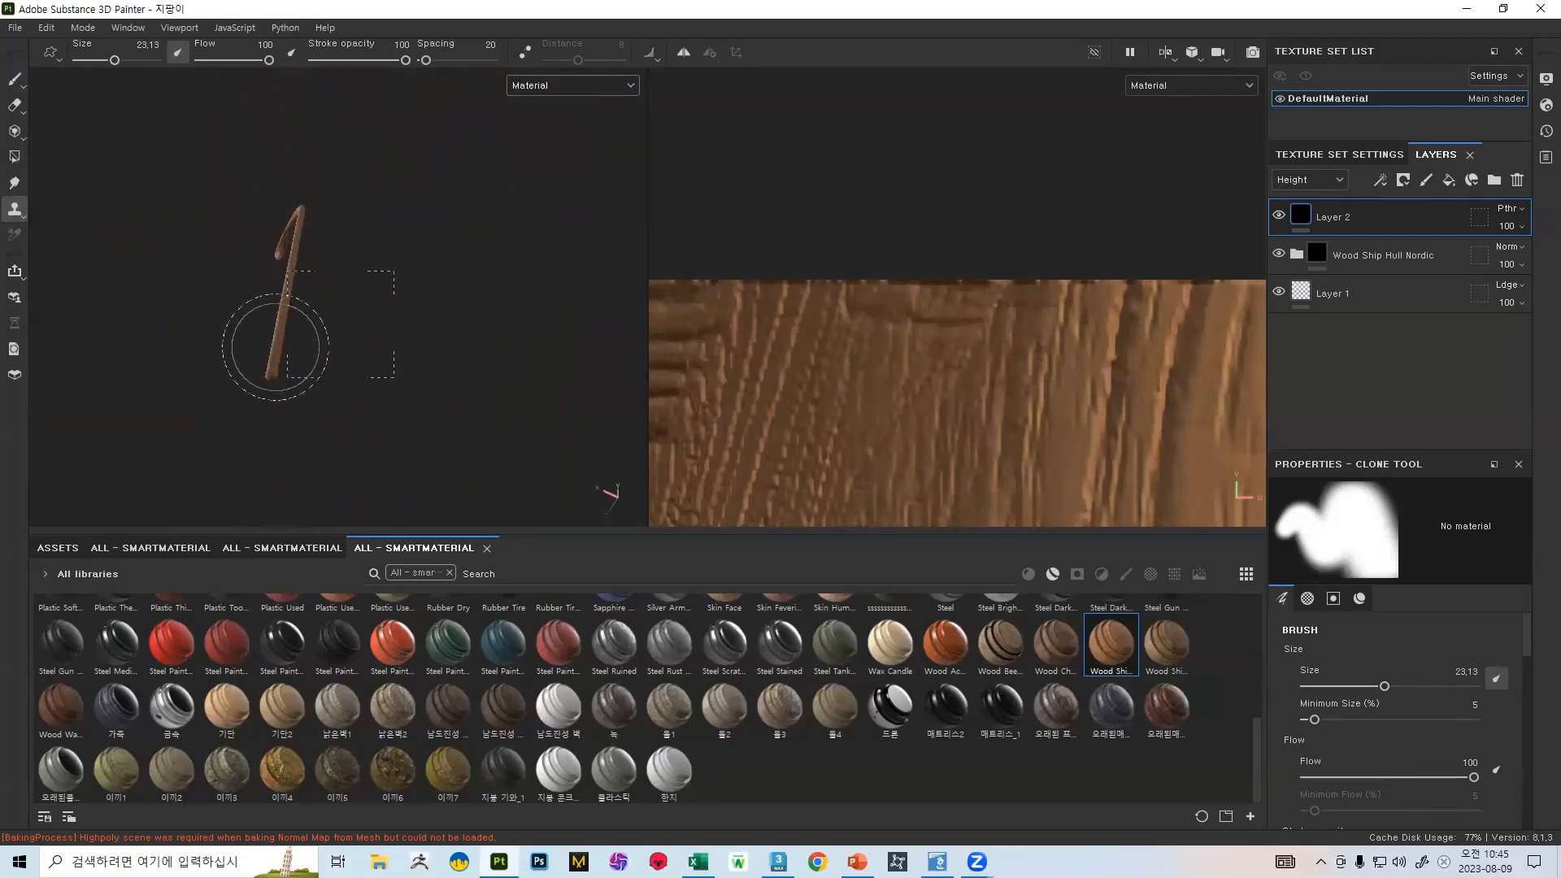
pyautogui.keyDown('alt'); pyautogui.moveTo(460, 490); pyautogui.dragTo(480, 521, button='right'); pyautogui.keyUp('alt')
pyautogui.moveTo(480, 236)
pyautogui.keyDown('alt'); pyautogui.mouseDown(button='middle')
pyautogui.moveTo(445, 282)
pyautogui.moveTo(346, 218)
pyautogui.mouseUp(button='middle'); pyautogui.keyUp('alt')
pyautogui.keyDown('alt'); pyautogui.moveTo(422, 382); pyautogui.dragTo(520, 561, button='right'); pyautogui.keyUp('alt')
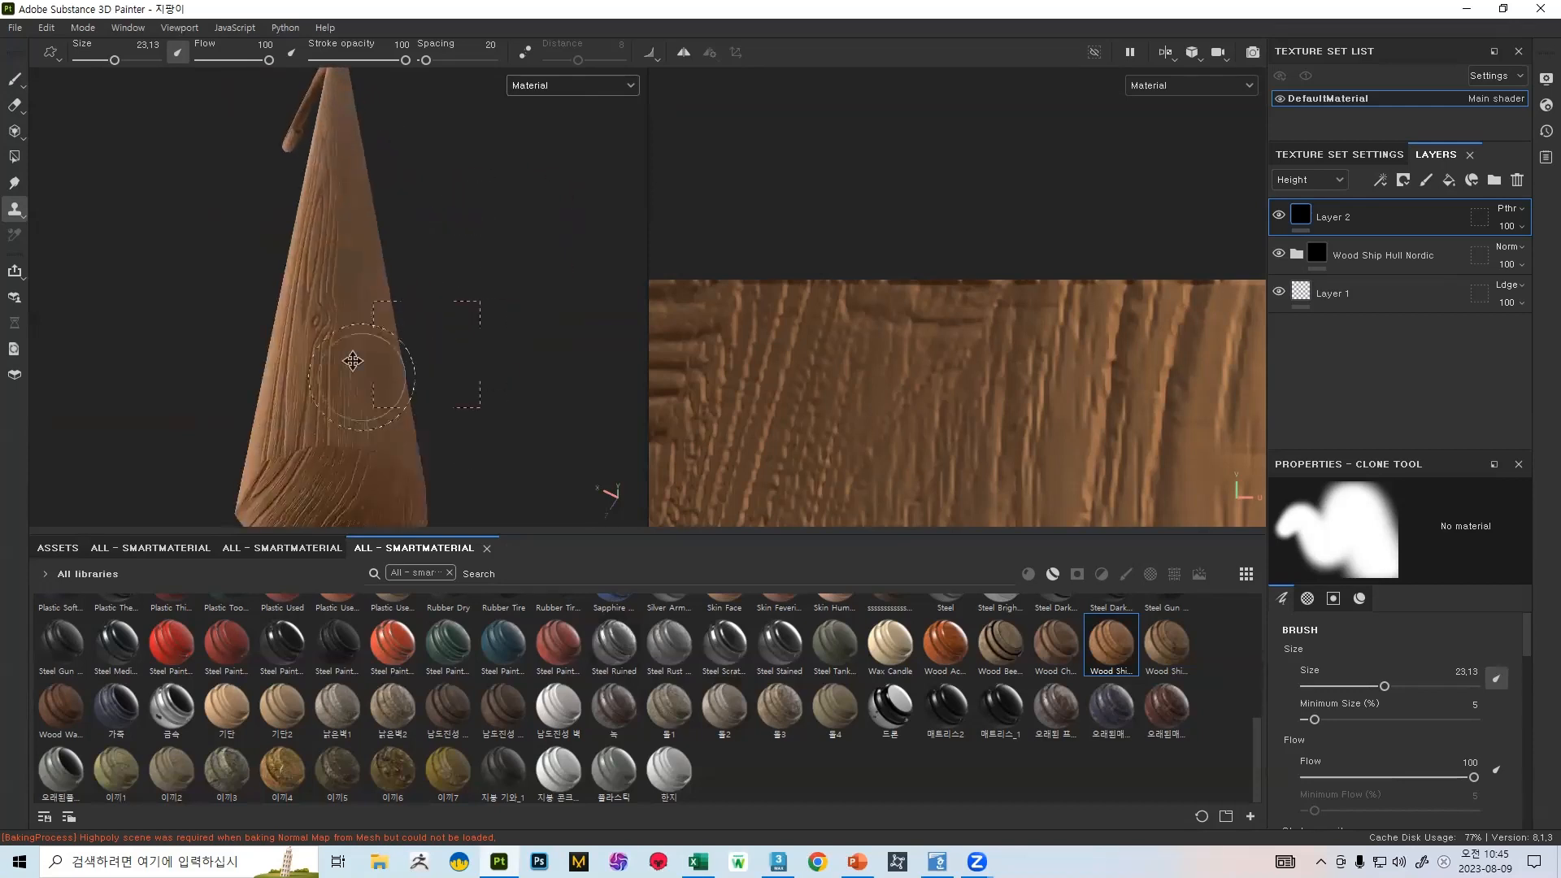
pyautogui.keyDown('alt'); pyautogui.moveTo(353, 359); pyautogui.dragTo(348, 293, button='middle'); pyautogui.keyUp('alt')
pyautogui.keyDown('alt'); pyautogui.moveTo(348, 293); pyautogui.dragTo(368, 299, button='right'); pyautogui.keyUp('alt')
pyautogui.keyDown('alt'); pyautogui.moveTo(368, 299); pyautogui.dragTo(331, 366); pyautogui.keyUp('alt')
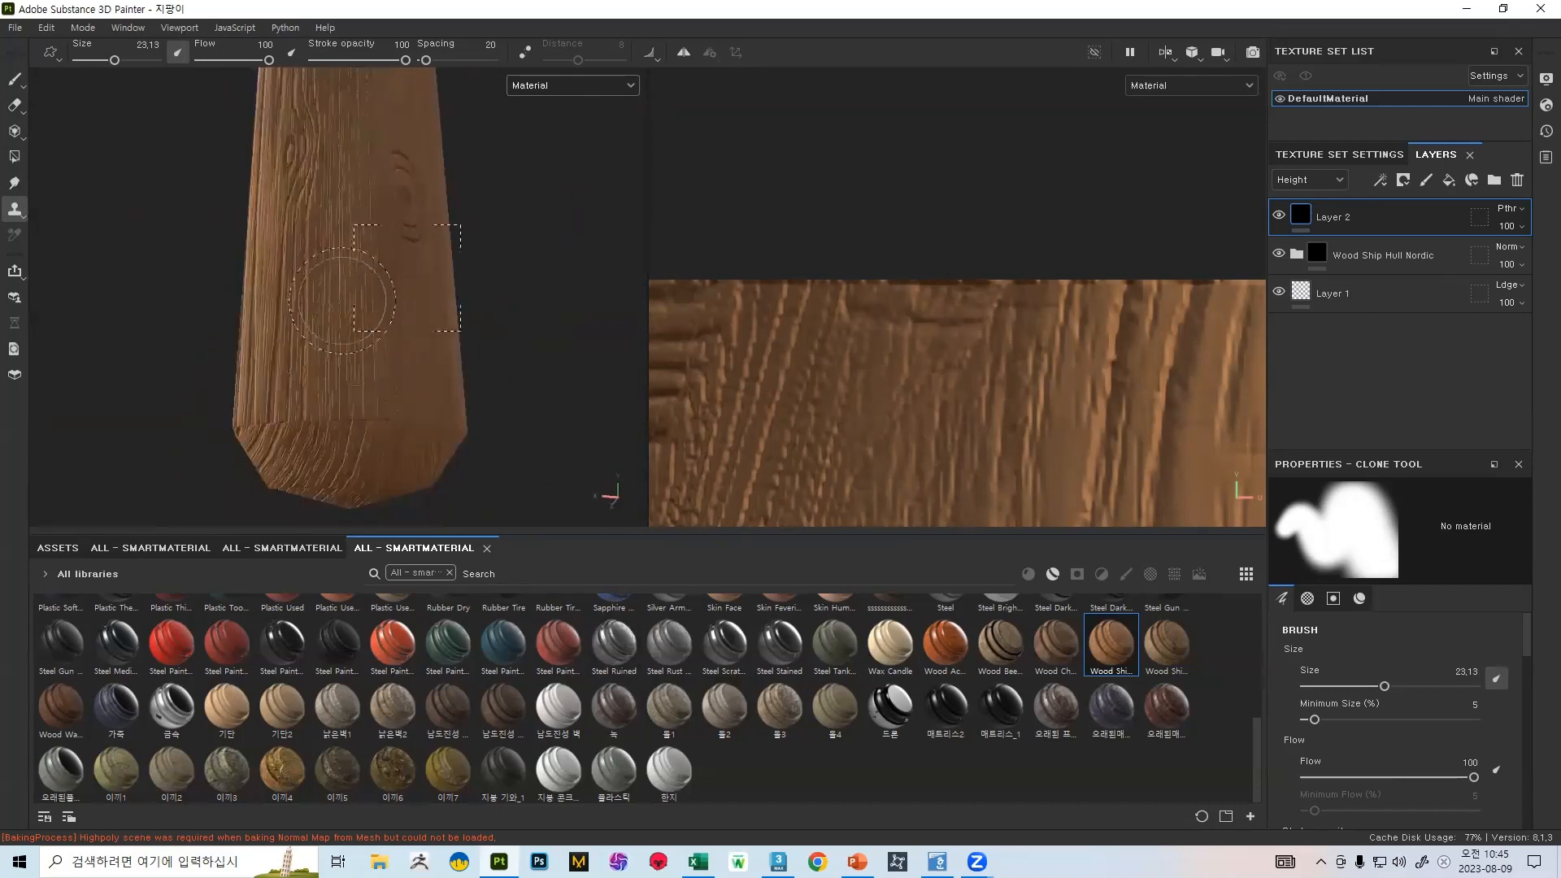
pyautogui.moveTo(396, 405)
pyautogui.keyDown('alt'); pyautogui.mouseDown()
pyautogui.moveTo(435, 330)
pyautogui.moveTo(387, 286)
pyautogui.mouseUp(); pyautogui.keyUp('alt')
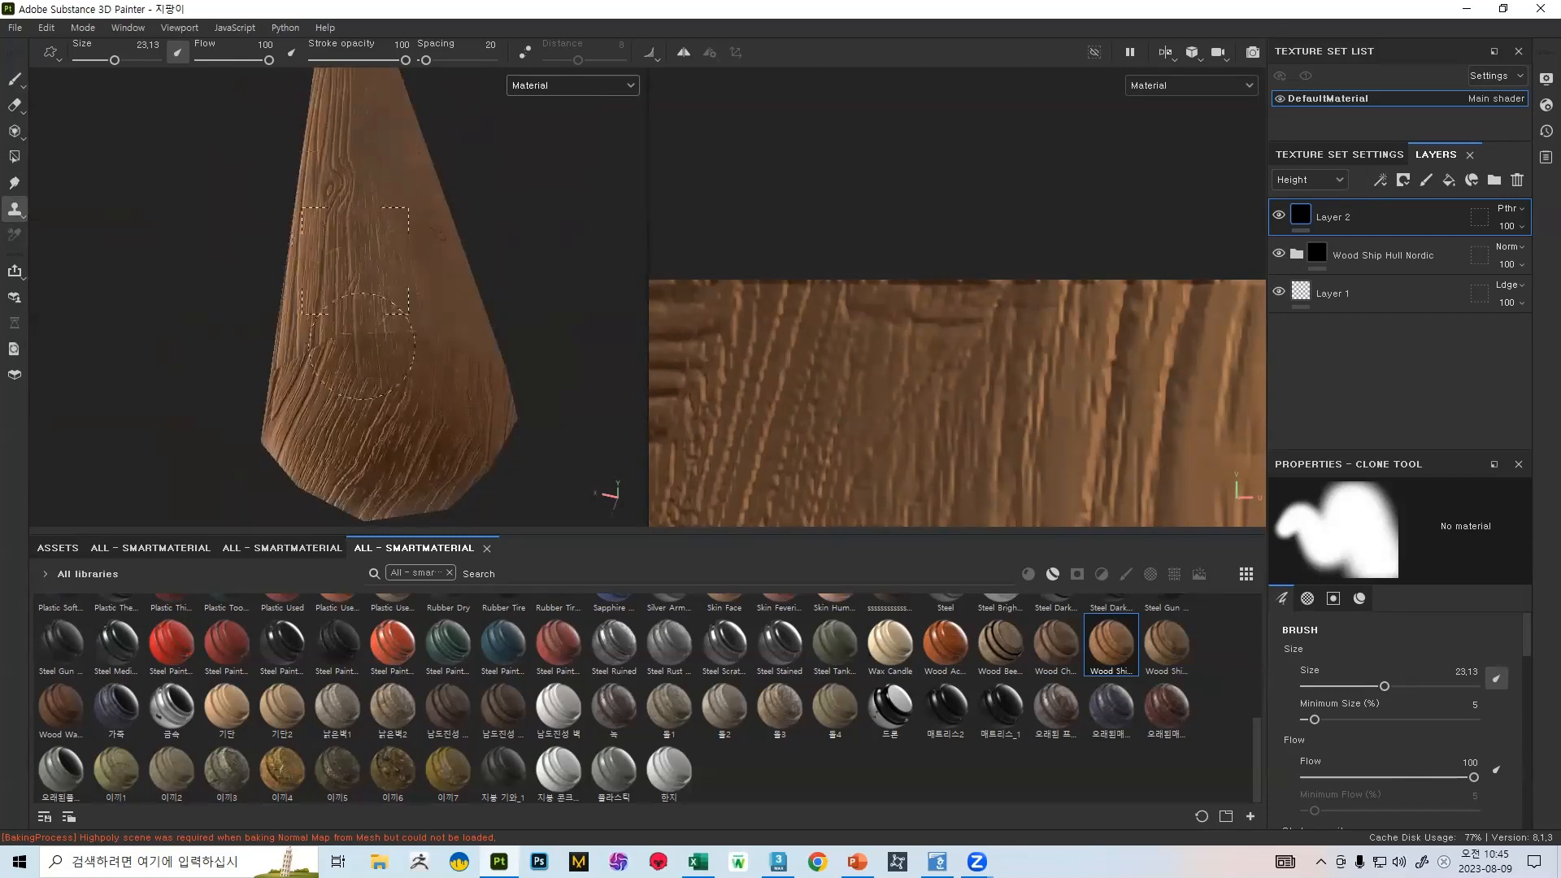
# - Clone the grain over the edge seam around the other sides of the cane's bottom end
pyautogui.moveTo(463, 318)
pyautogui.keyDown('alt'); pyautogui.mouseDown()
pyautogui.moveTo(285, 355)
pyautogui.moveTo(515, 331)
pyautogui.moveTo(436, 301)
pyautogui.moveTo(297, 331)
pyautogui.moveTo(345, 334)
pyautogui.mouseUp(); pyautogui.keyUp('alt')
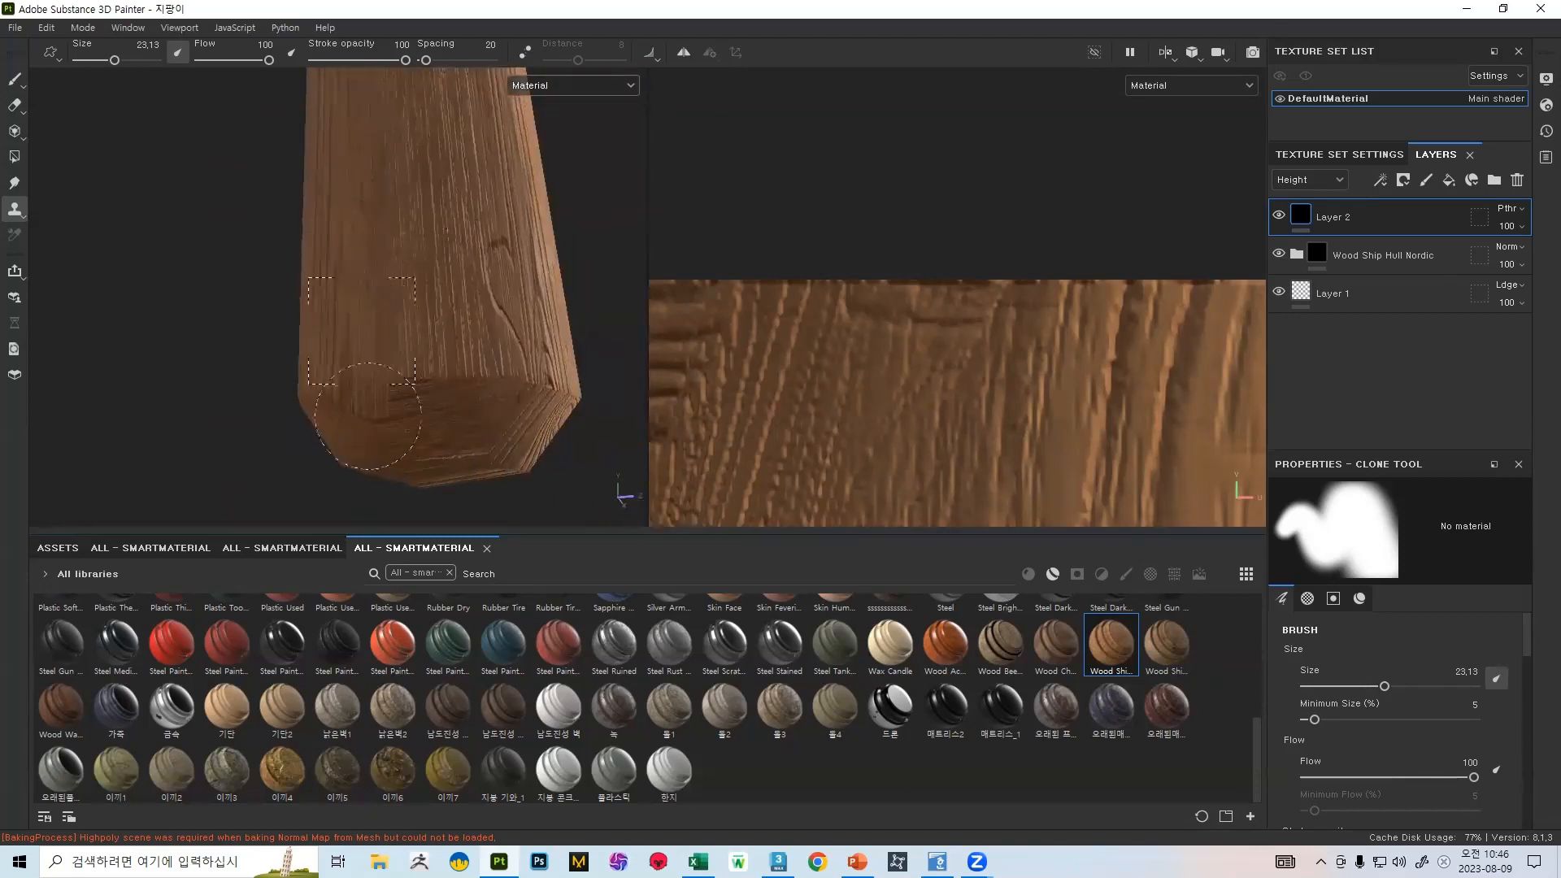
pyautogui.keyDown('alt'); pyautogui.moveTo(433, 358); pyautogui.dragTo(322, 334); pyautogui.keyUp('alt')
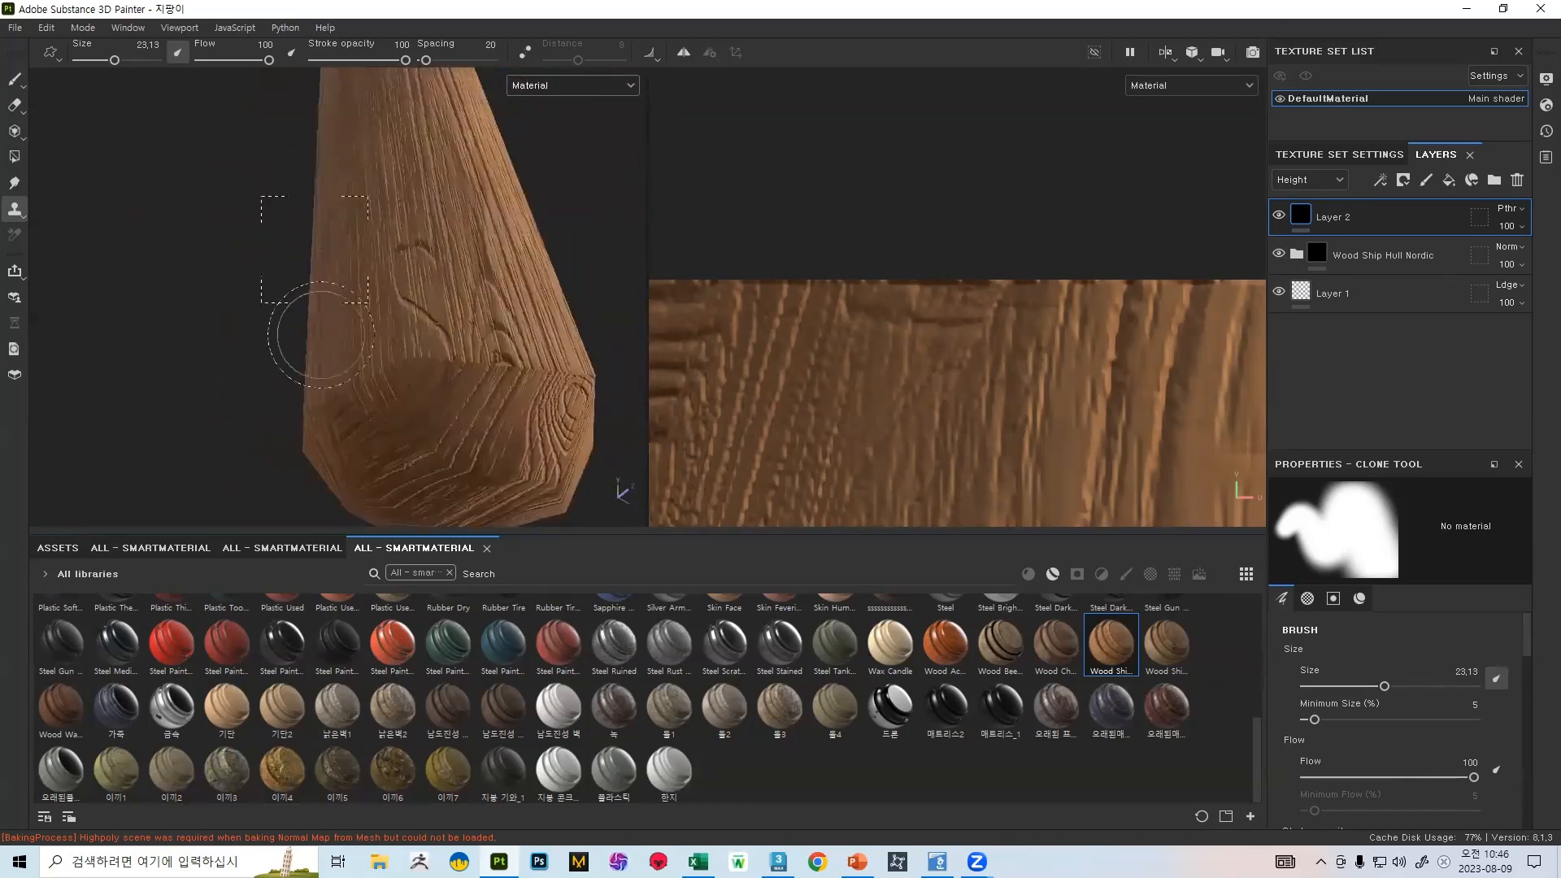
pyautogui.moveTo(561, 354)
pyautogui.keyDown('alt'); pyautogui.mouseDown()
pyautogui.moveTo(348, 338)
pyautogui.moveTo(398, 394)
pyautogui.mouseUp(); pyautogui.keyUp('alt')
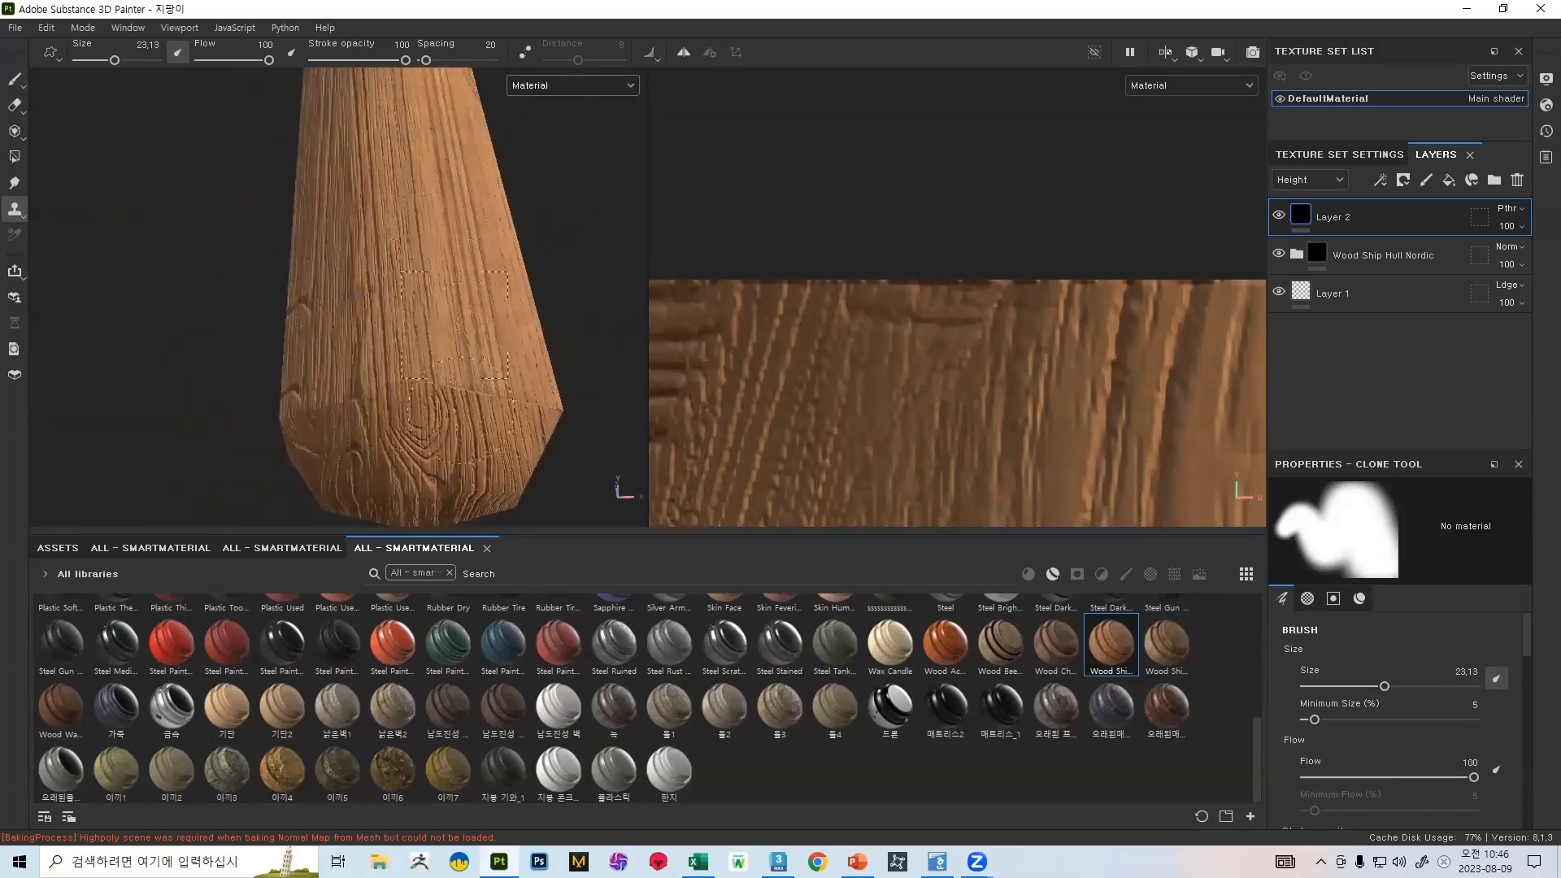
pyautogui.keyDown('alt'); pyautogui.moveTo(484, 386); pyautogui.dragTo(388, 321); pyautogui.keyUp('alt')
pyautogui.moveTo(394, 404)
pyautogui.mouseDown()
pyautogui.moveTo(555, 324)
pyautogui.moveTo(428, 348)
pyautogui.moveTo(439, 338)
pyautogui.mouseUp()
pyautogui.moveTo(429, 412); pyautogui.dragTo(464, 414)
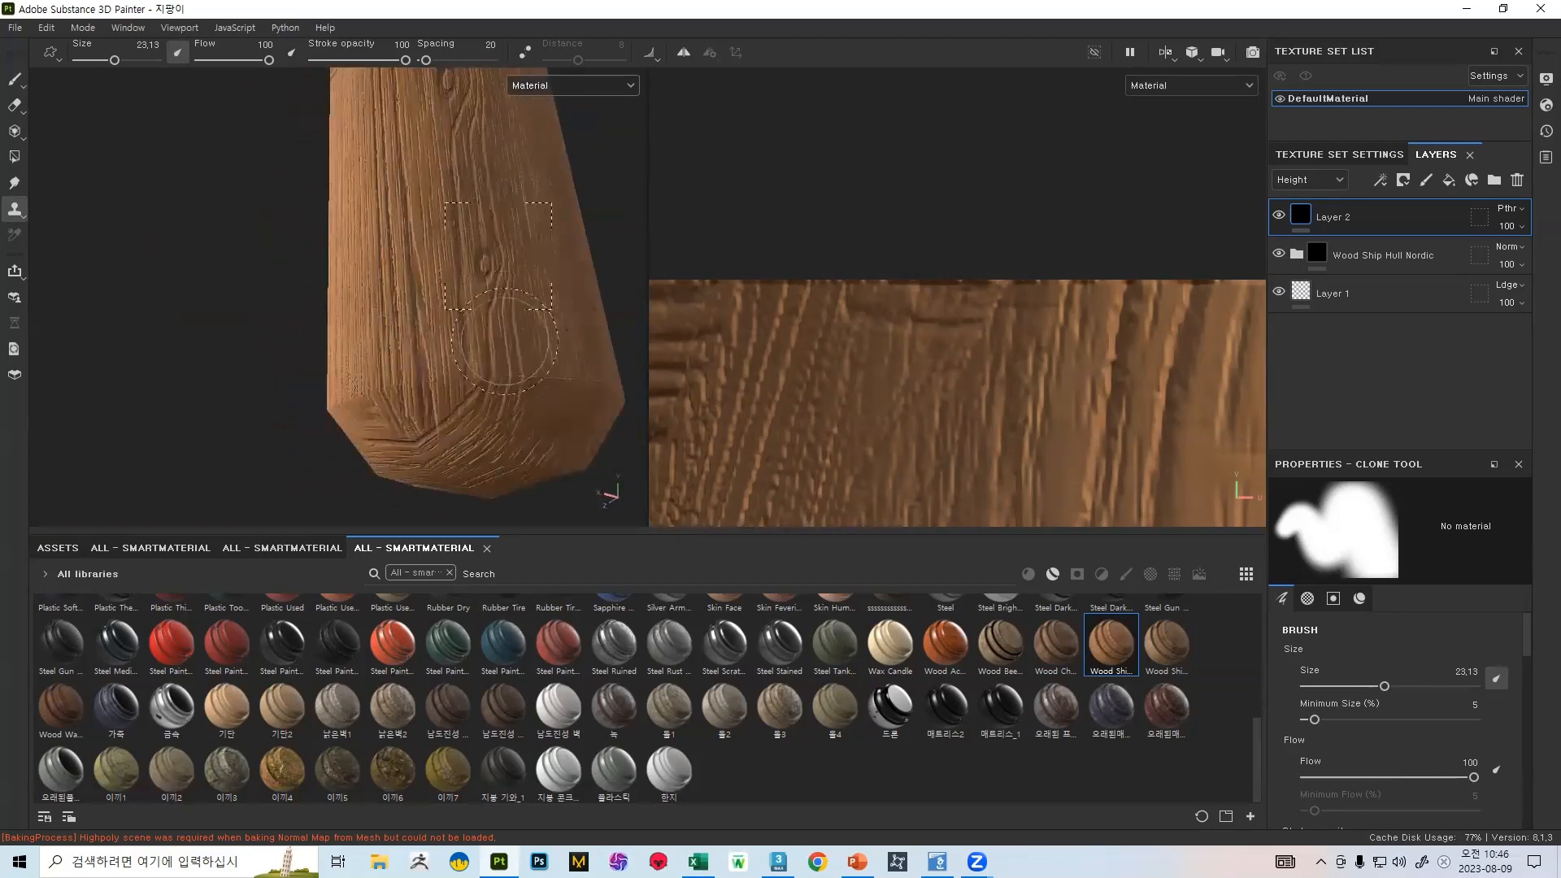
# - Inspect the cane's shaft and curved handle from several sides for remaining seams
pyautogui.keyDown('alt'); pyautogui.moveTo(431, 309); pyautogui.dragTo(300, 164, button='right'); pyautogui.keyUp('alt')
pyautogui.keyDown('alt'); pyautogui.moveTo(521, 301); pyautogui.dragTo(461, 235, button='right'); pyautogui.keyUp('alt')
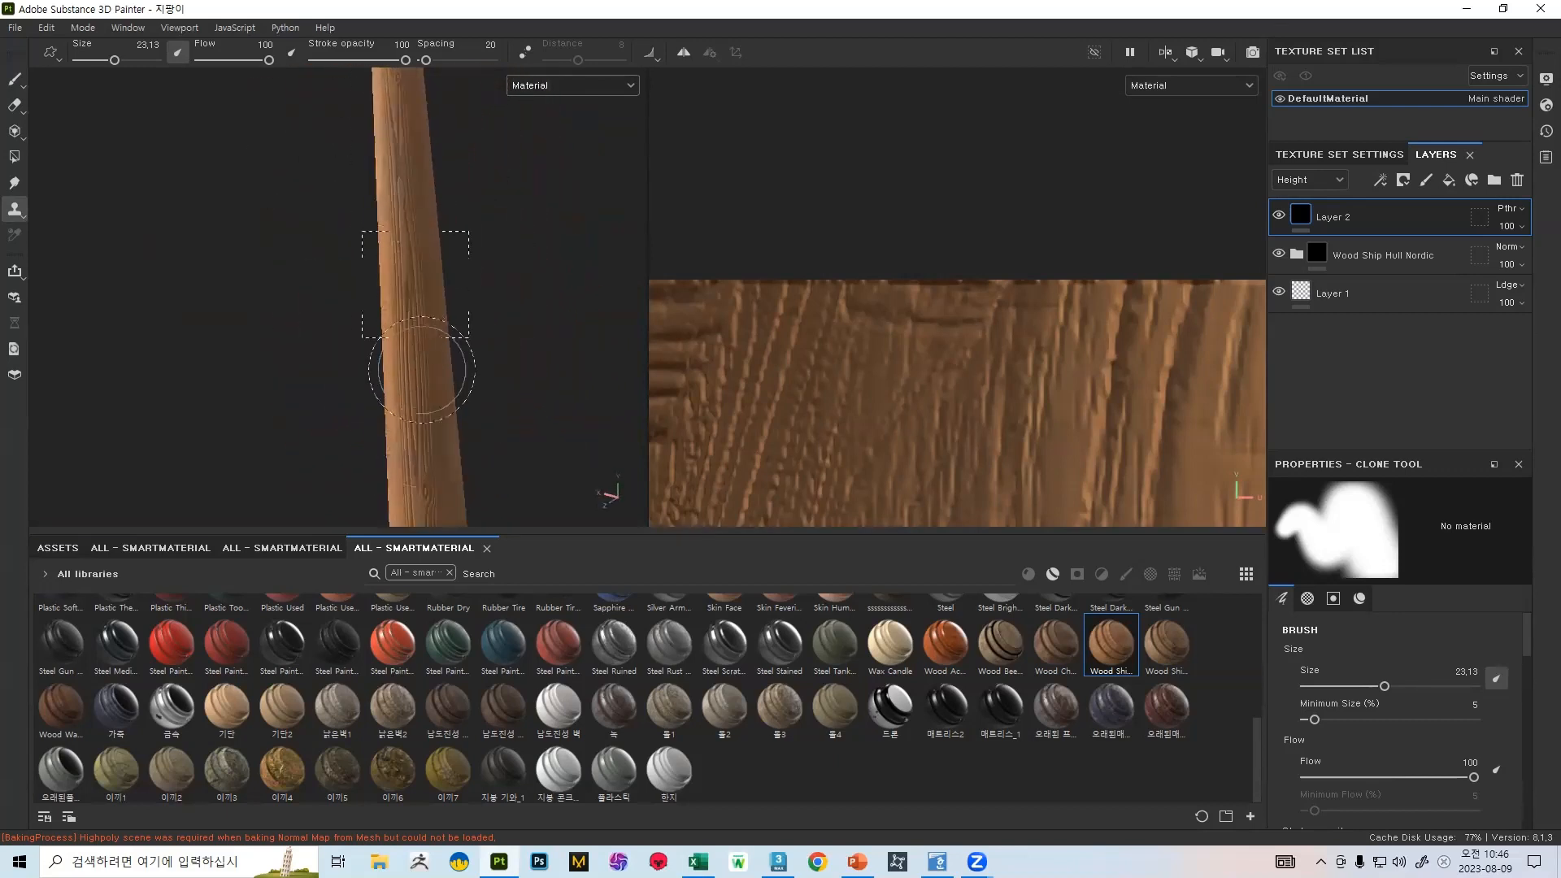
pyautogui.keyDown('alt'); pyautogui.moveTo(551, 275); pyautogui.dragTo(707, 386); pyautogui.keyUp('alt')
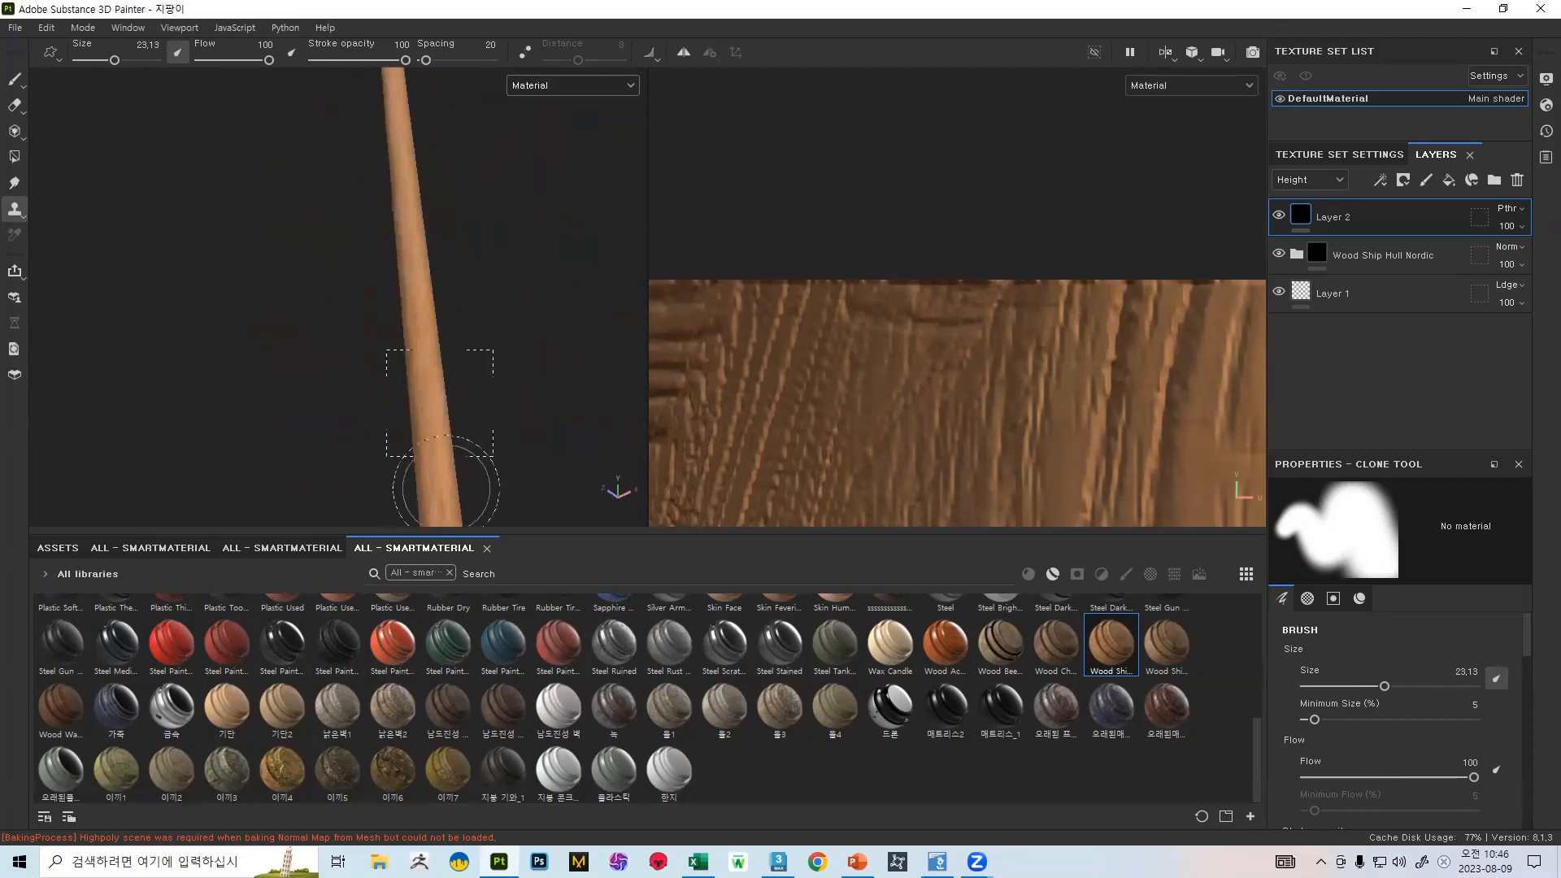
pyautogui.keyDown('alt'); pyautogui.moveTo(405, 329); pyautogui.dragTo(338, 404); pyautogui.keyUp('alt')
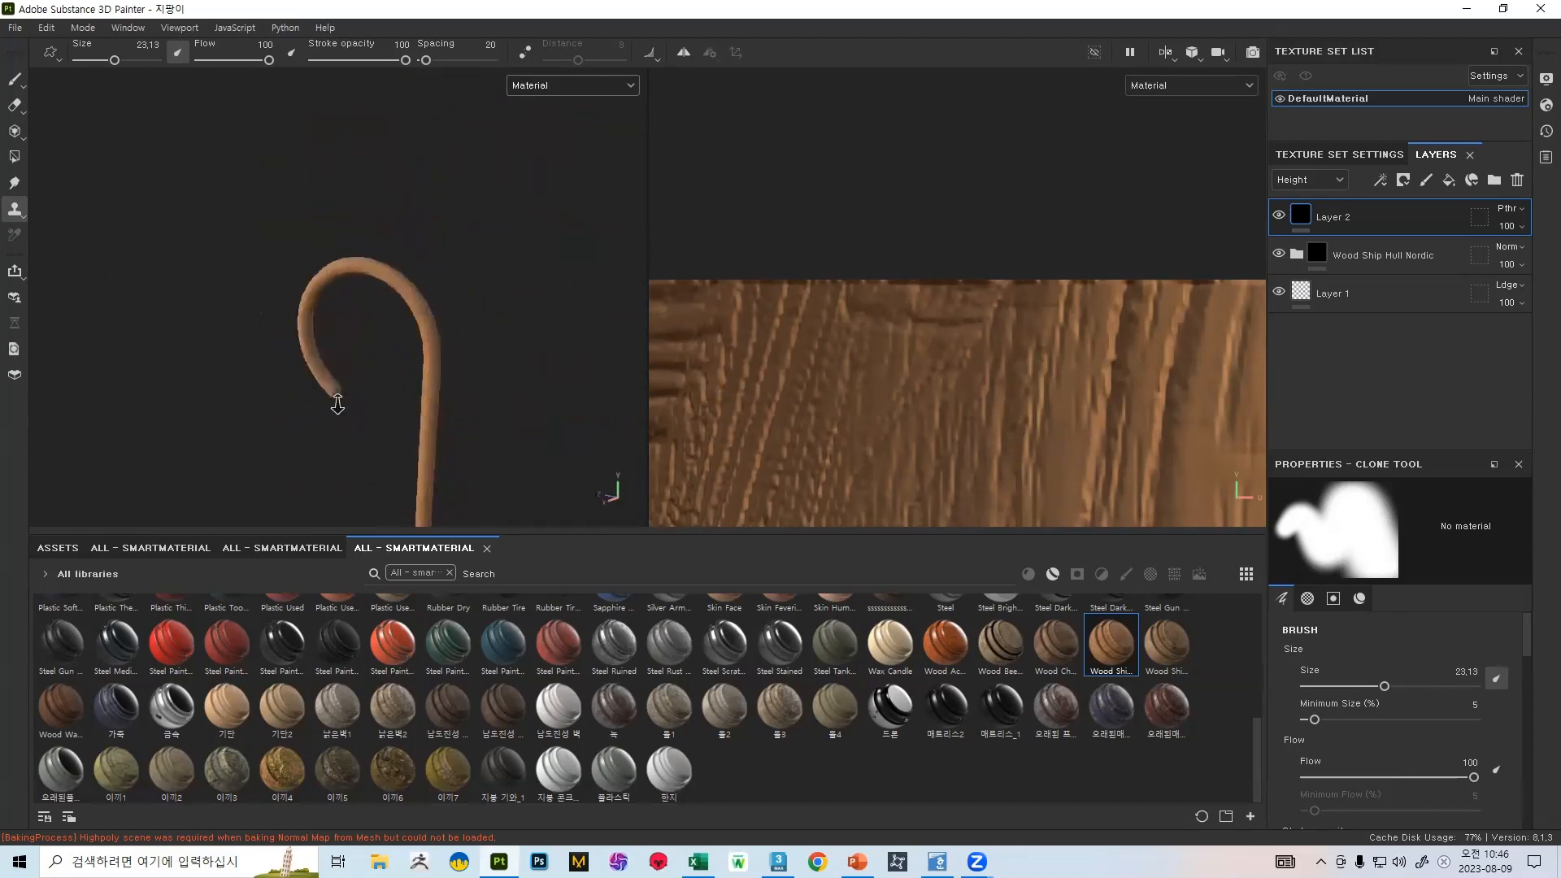
pyautogui.keyDown('alt'); pyautogui.moveTo(338, 404); pyautogui.dragTo(370, 445, button='right'); pyautogui.keyUp('alt')
pyautogui.keyDown('alt'); pyautogui.moveTo(371, 445); pyautogui.dragTo(293, 335, button='middle'); pyautogui.keyUp('alt')
pyautogui.keyDown('alt'); pyautogui.moveTo(293, 334); pyautogui.dragTo(455, 423, button='right'); pyautogui.keyUp('alt')
pyautogui.keyDown('alt'); pyautogui.moveTo(455, 423); pyautogui.dragTo(375, 330, button='middle'); pyautogui.keyUp('alt')
pyautogui.moveTo(376, 331)
pyautogui.keyDown('alt'); pyautogui.mouseDown()
pyautogui.moveTo(200, 325)
pyautogui.moveTo(781, 290)
pyautogui.moveTo(684, 293)
pyautogui.mouseUp(); pyautogui.keyUp('alt')
pyautogui.moveTo(557, 325)
pyautogui.keyDown('alt'); pyautogui.mouseDown()
pyautogui.moveTo(390, 407)
pyautogui.moveTo(324, 418)
pyautogui.moveTo(500, 411)
pyautogui.moveTo(480, 404)
pyautogui.mouseUp(); pyautogui.keyUp('alt')
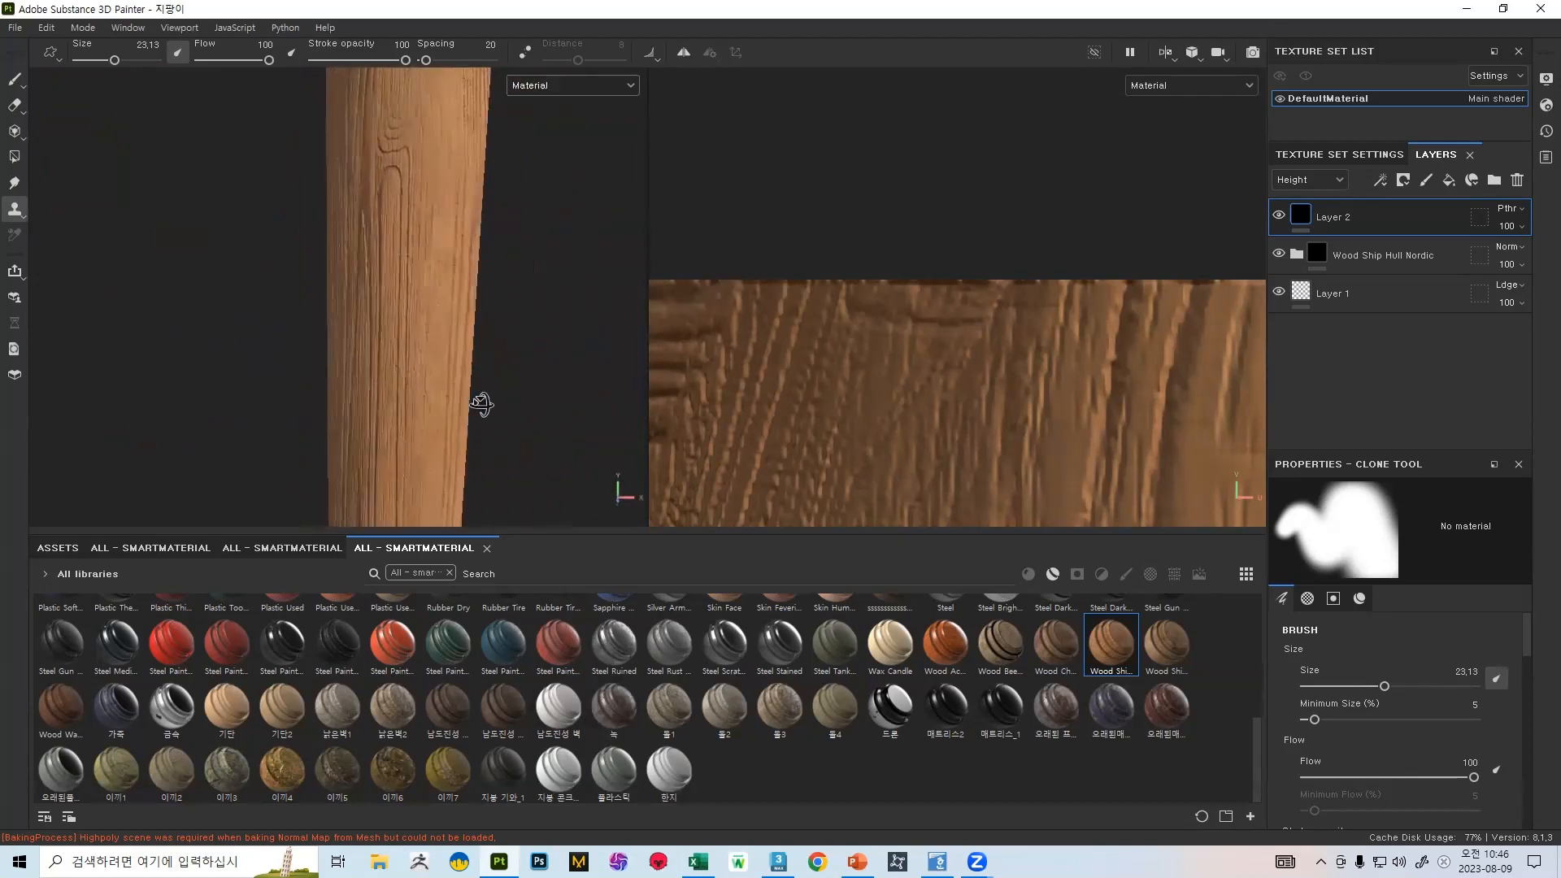
# - Inspect the grain along the cane's shaft and handle curve from several sides for leftover seams
pyautogui.keyDown('alt'); pyautogui.moveTo(480, 404); pyautogui.dragTo(536, 439, button='right'); pyautogui.keyUp('alt')
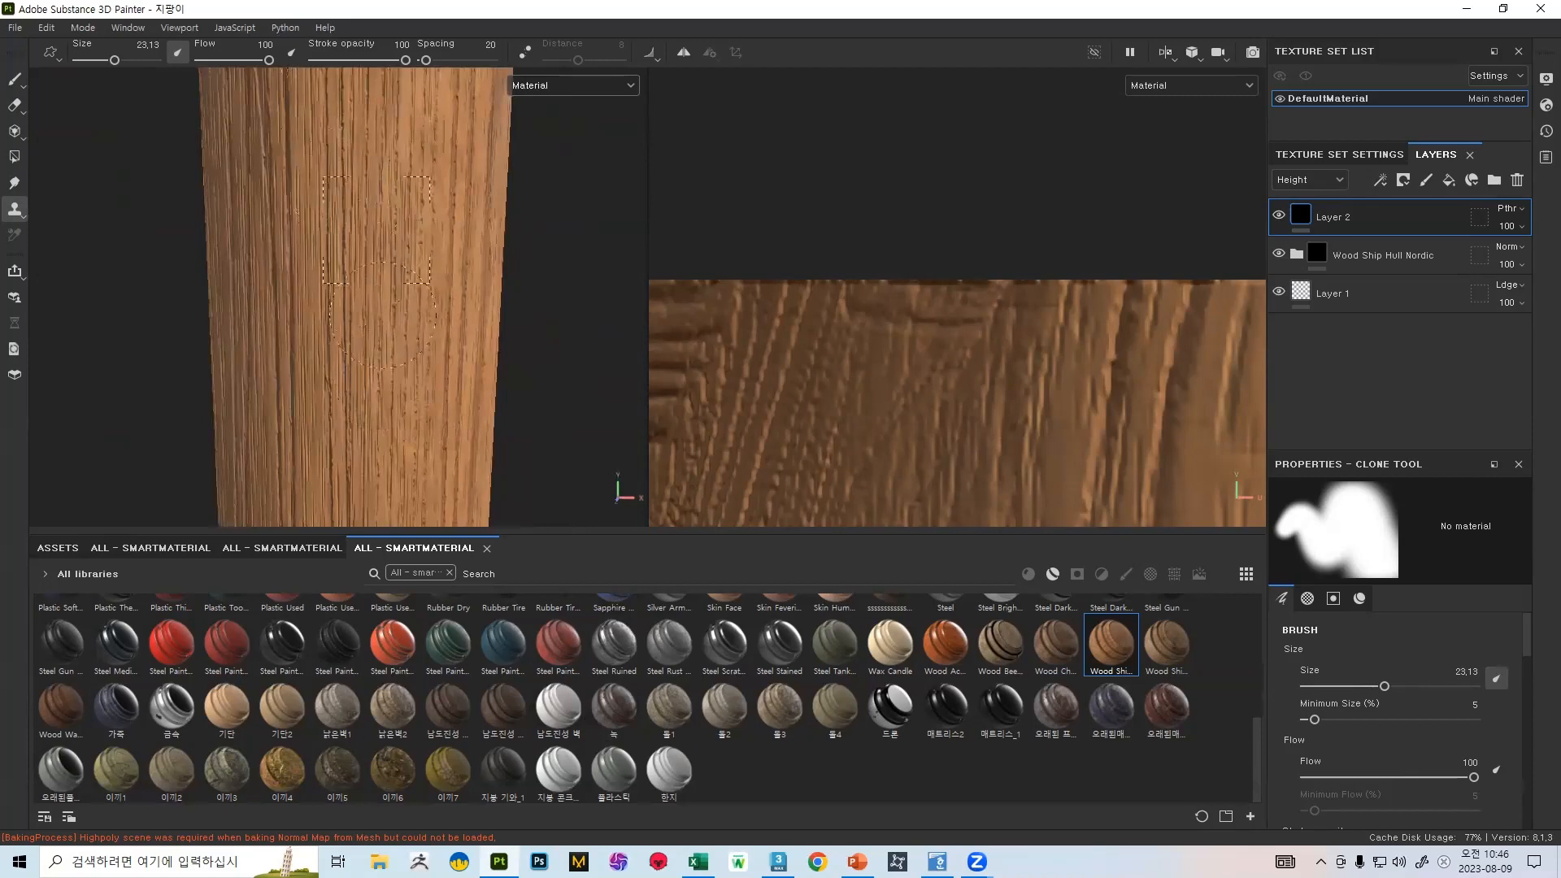
pyautogui.keyDown('alt'); pyautogui.moveTo(382, 316); pyautogui.dragTo(333, 124, button='right'); pyautogui.keyUp('alt')
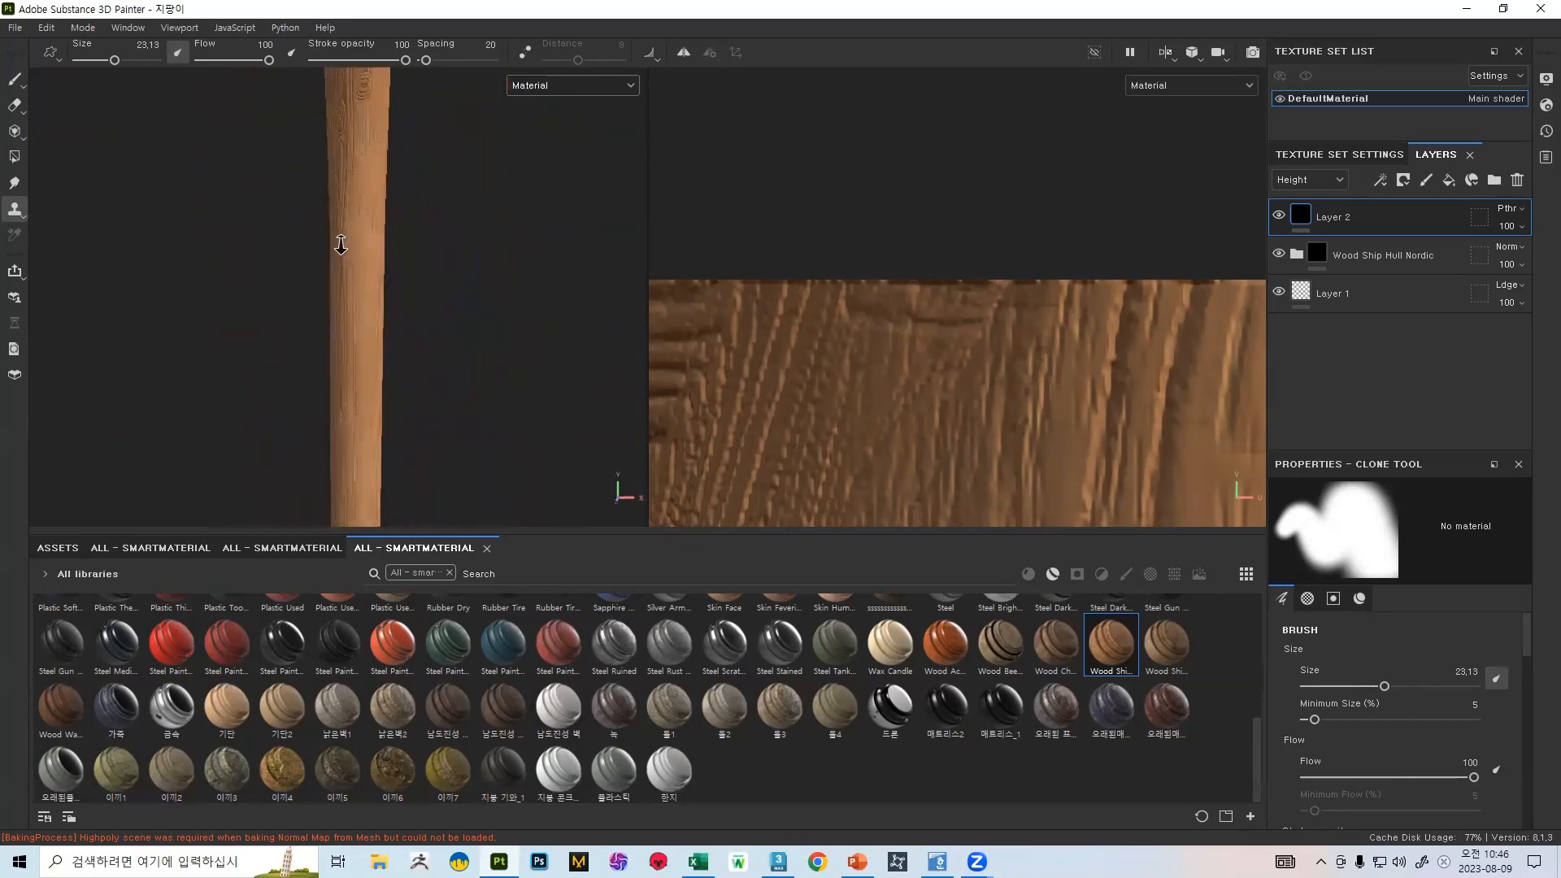
pyautogui.keyDown('alt'); pyautogui.moveTo(341, 244); pyautogui.dragTo(398, 415, button='right'); pyautogui.keyUp('alt')
pyautogui.keyDown('alt'); pyautogui.moveTo(480, 281); pyautogui.dragTo(429, 281, button='middle'); pyautogui.keyUp('alt')
pyautogui.keyDown('alt'); pyautogui.moveTo(512, 255); pyautogui.dragTo(374, 285); pyautogui.keyUp('alt')
pyautogui.keyDown('alt'); pyautogui.moveTo(374, 285); pyautogui.dragTo(359, 236, button='right'); pyautogui.keyUp('alt')
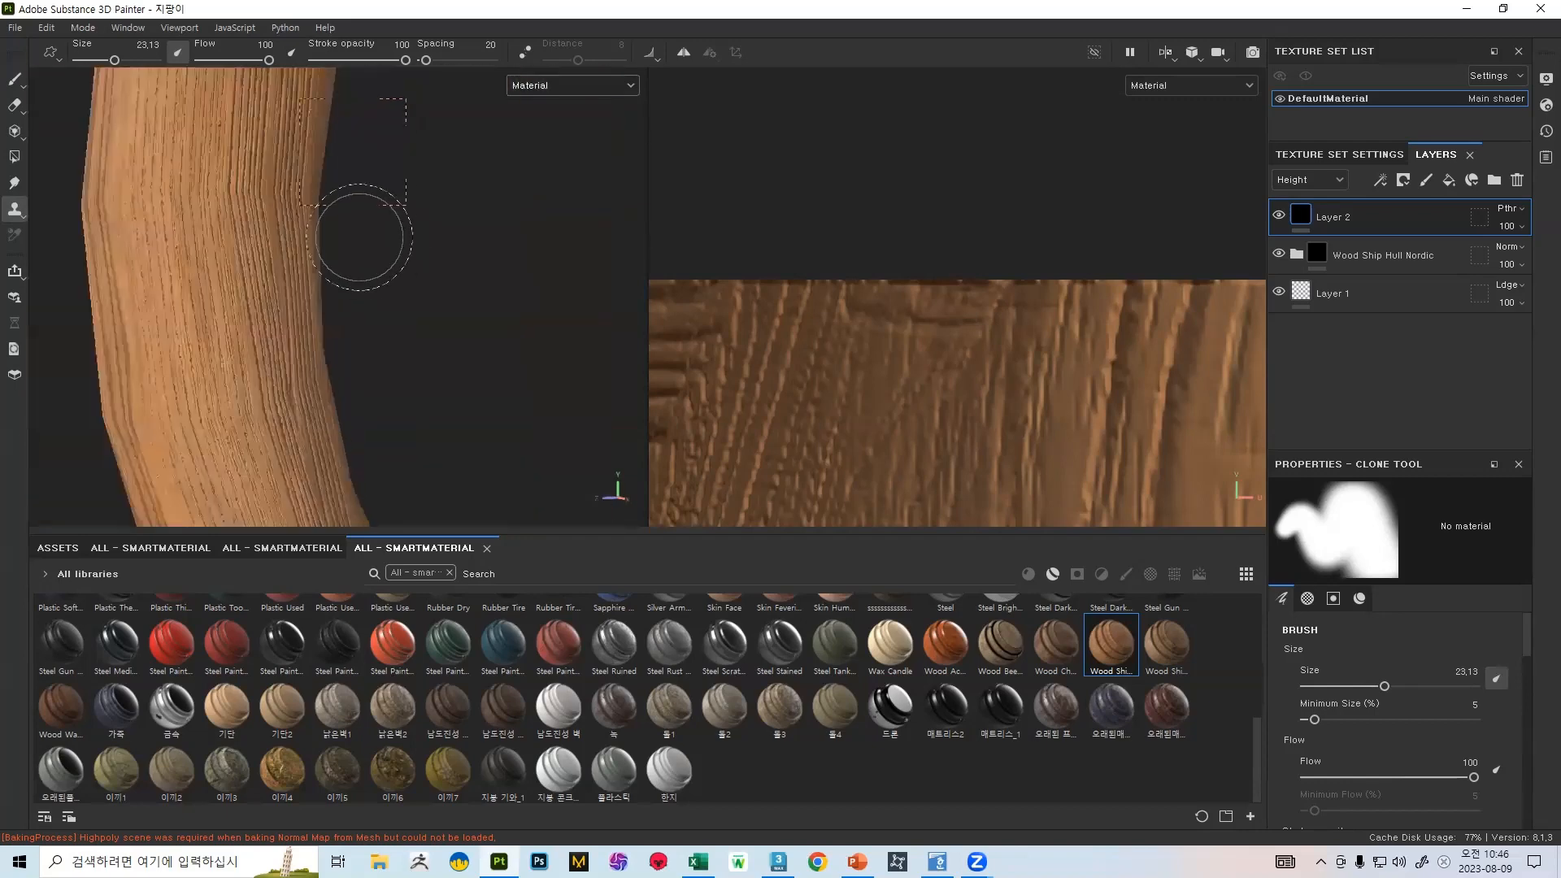
pyautogui.press('f')
pyautogui.keyDown('alt'); pyautogui.moveTo(352, 362); pyautogui.dragTo(567, 342); pyautogui.keyUp('alt')
pyautogui.keyDown('alt'); pyautogui.moveTo(423, 455); pyautogui.dragTo(464, 623, button='right'); pyautogui.keyUp('alt')
pyautogui.keyDown('alt'); pyautogui.moveTo(349, 553); pyautogui.dragTo(464, 562, button='middle'); pyautogui.keyUp('alt')
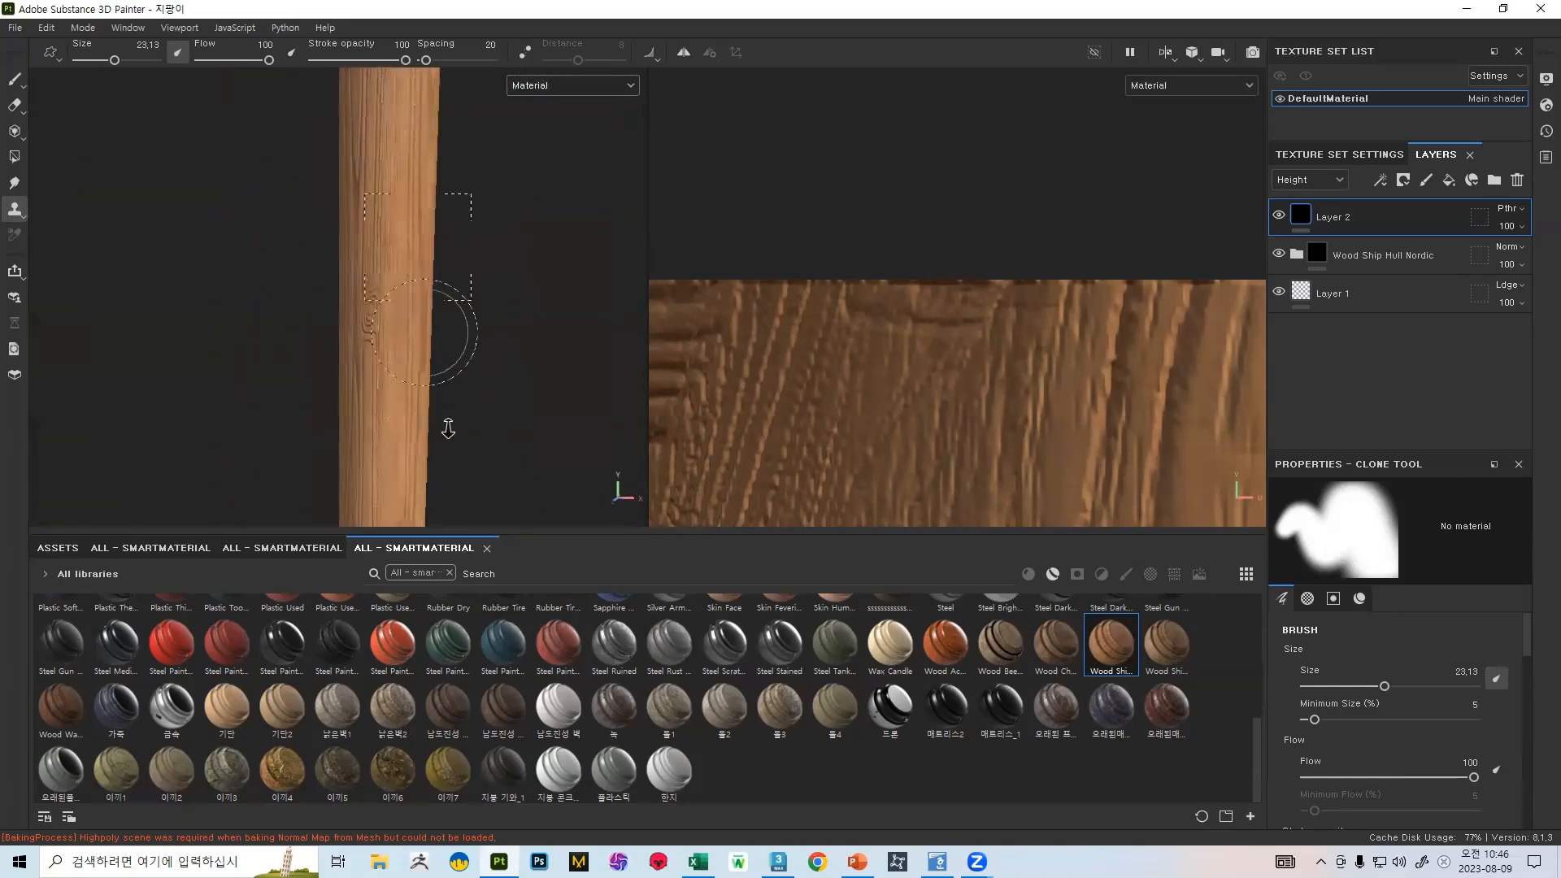
pyautogui.keyDown('alt'); pyautogui.moveTo(448, 429); pyautogui.dragTo(458, 485, button='right'); pyautogui.keyUp('alt')
pyautogui.keyDown('alt'); pyautogui.moveTo(462, 219); pyautogui.dragTo(466, 291, button='middle'); pyautogui.keyUp('alt')
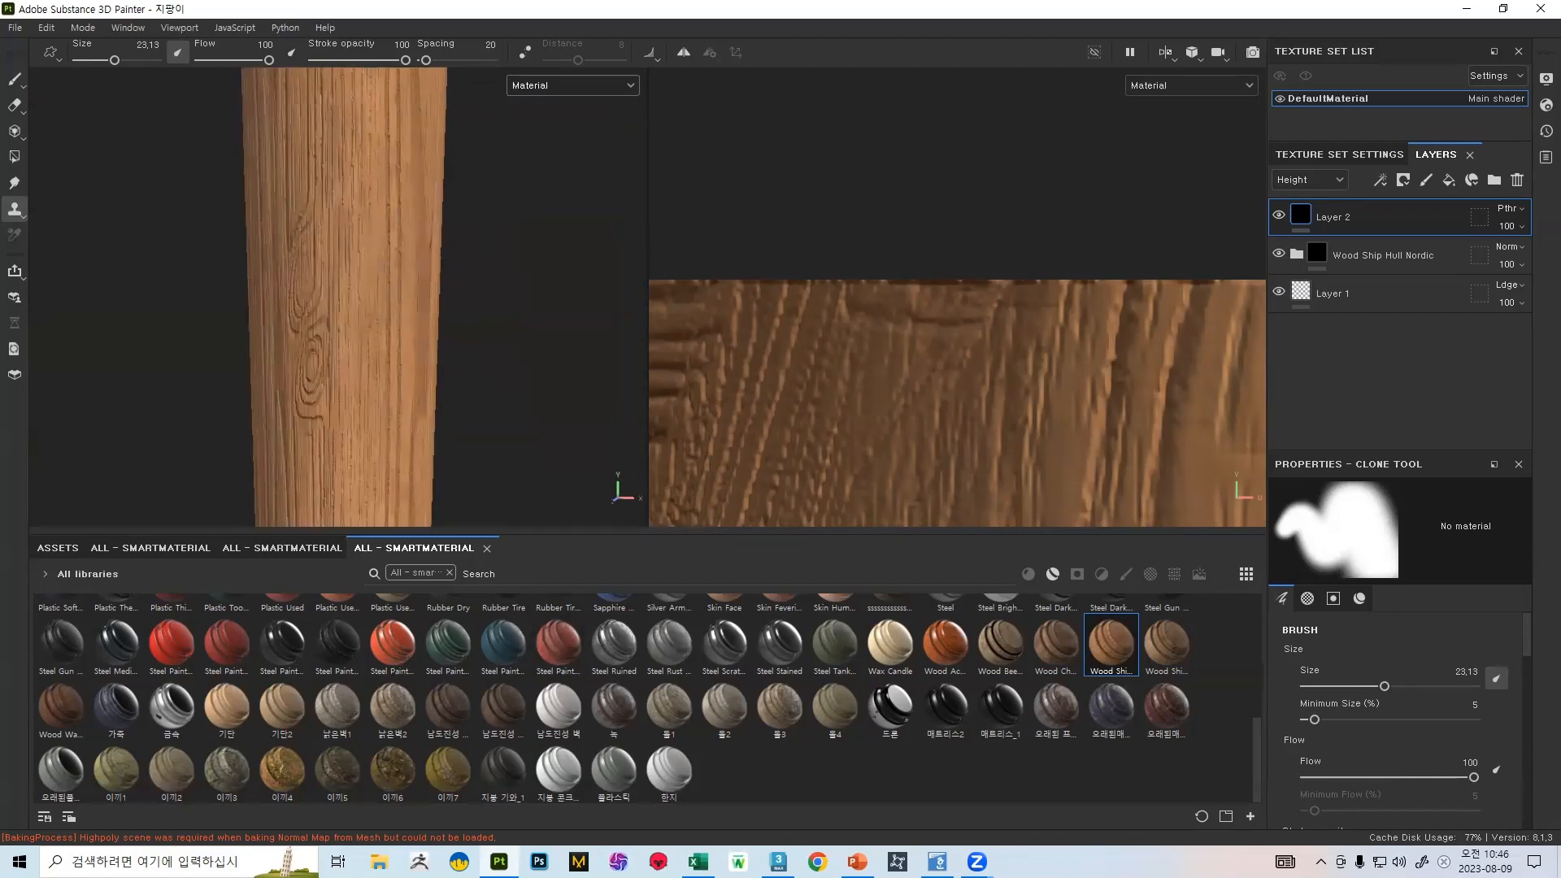
pyautogui.keyDown('alt'); pyautogui.moveTo(467, 291); pyautogui.dragTo(422, 206, button='right'); pyautogui.keyUp('alt')
pyautogui.keyDown('alt'); pyautogui.moveTo(366, 179); pyautogui.dragTo(382, 236); pyautogui.keyUp('alt')
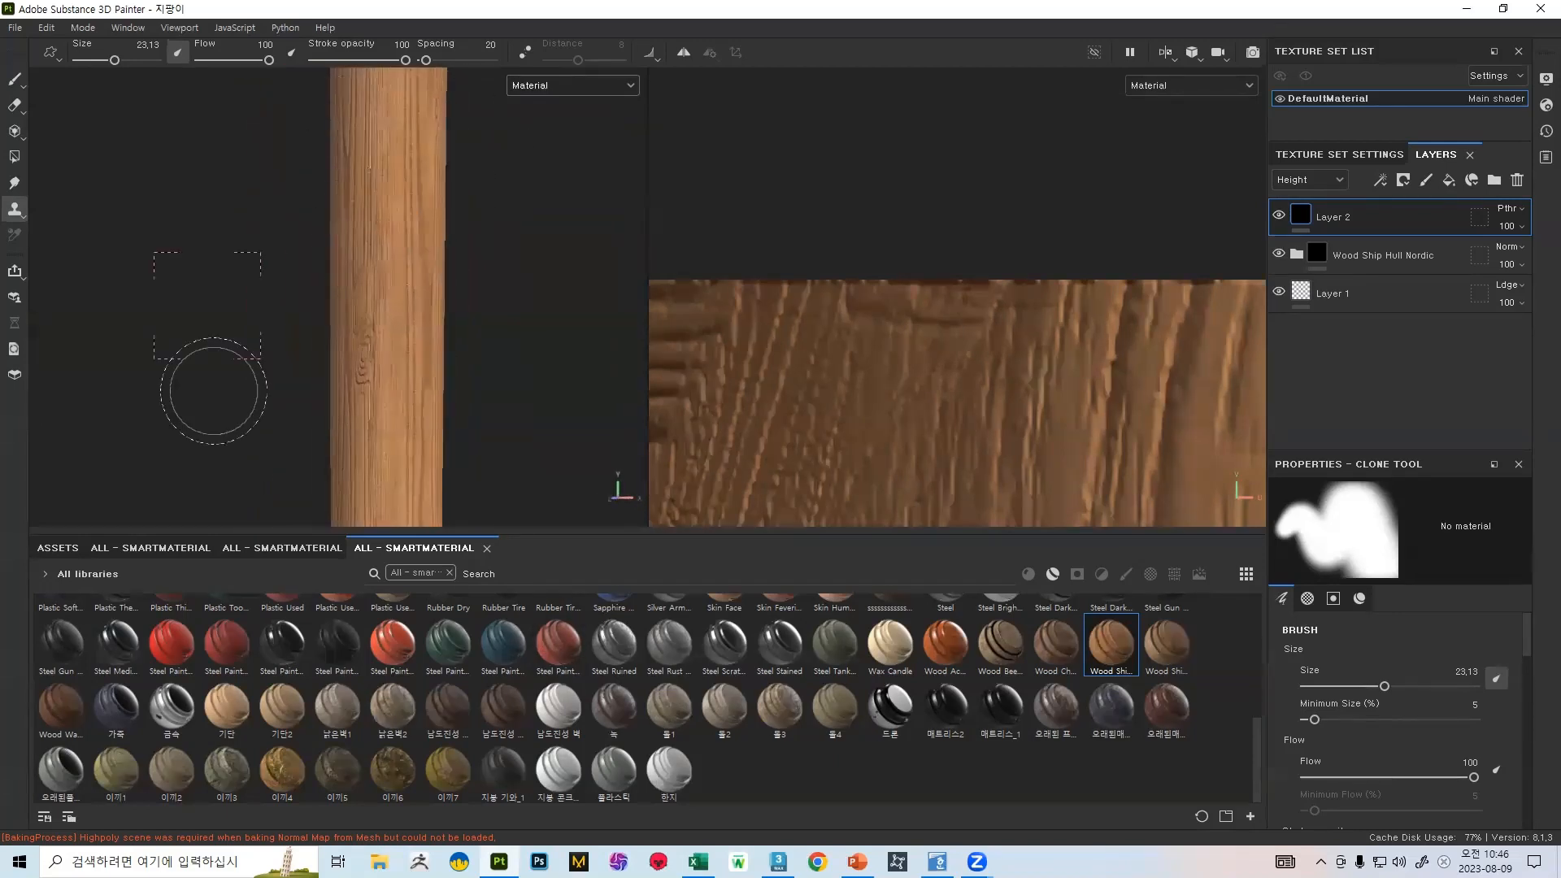
# - Clone the wood grain downward over the horizontal seam on the shaft, covering two neighbouring sides
pyautogui.keyDown('alt'); pyautogui.moveTo(214, 390); pyautogui.dragTo(183, 51, button='middle'); pyautogui.keyUp('alt')
pyautogui.keyDown('alt'); pyautogui.moveTo(278, 325); pyautogui.dragTo(288, 287, button='middle'); pyautogui.keyUp('alt')
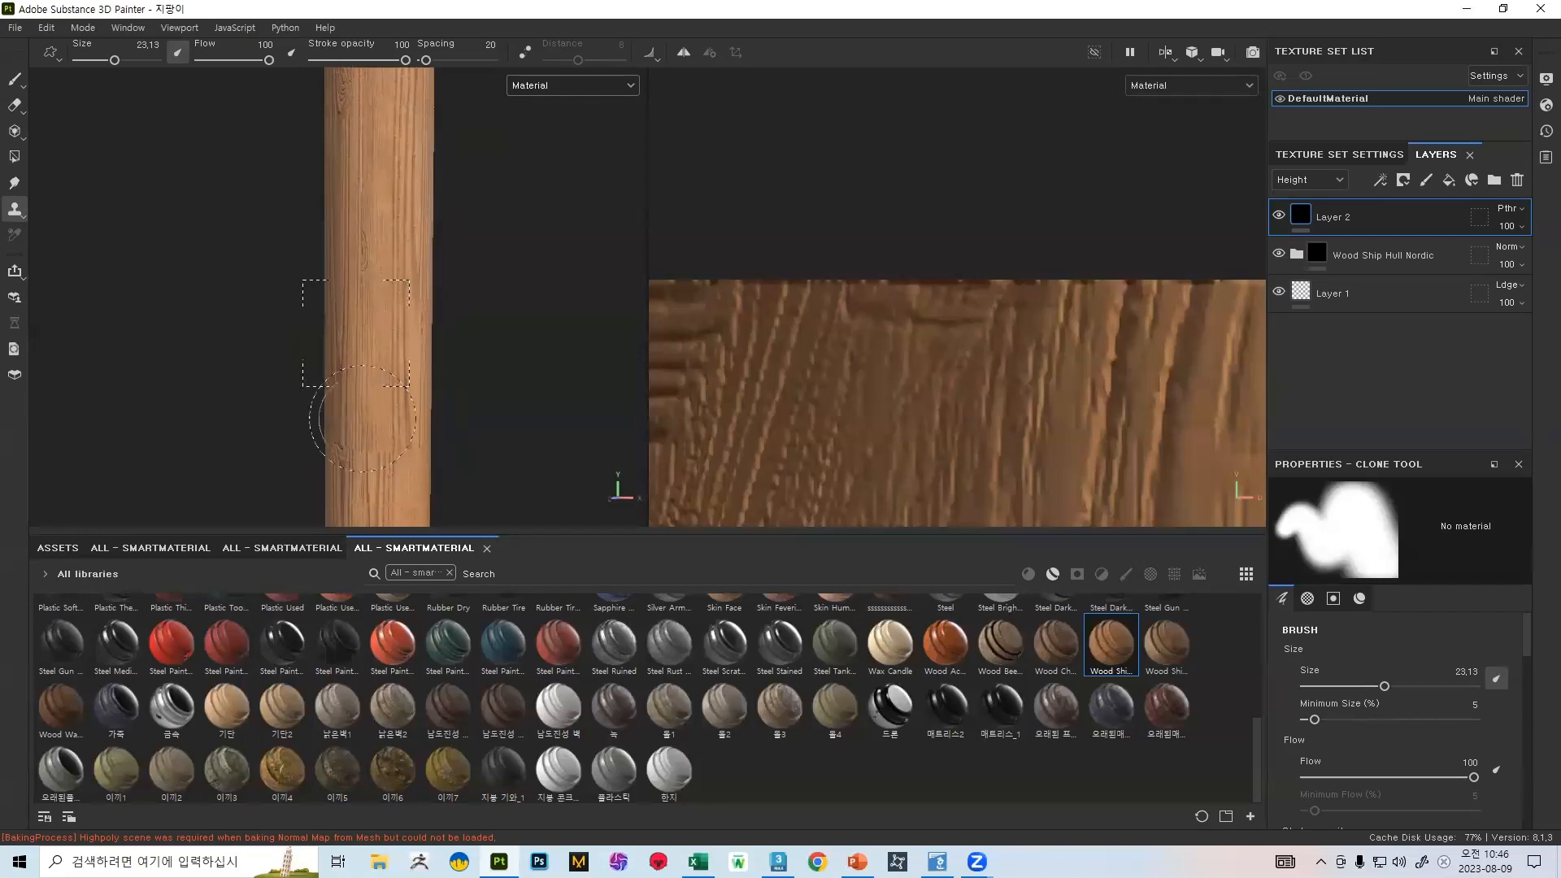
pyautogui.keyDown('alt'); pyautogui.moveTo(558, 255); pyautogui.dragTo(535, 269); pyautogui.keyUp('alt')
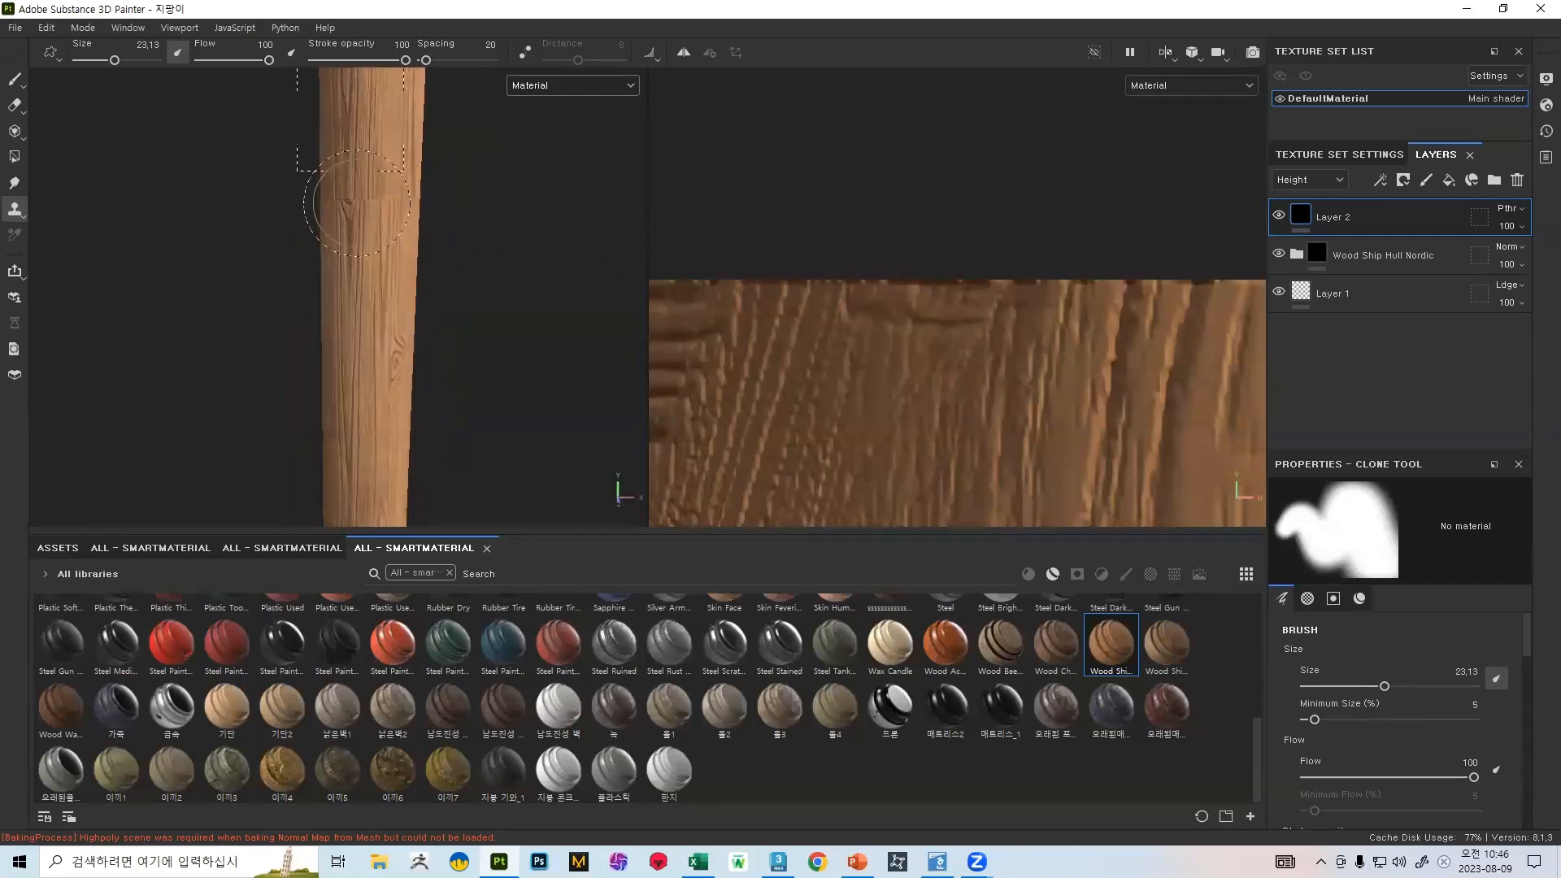
pyautogui.moveTo(356, 203); pyautogui.dragTo(366, 252)
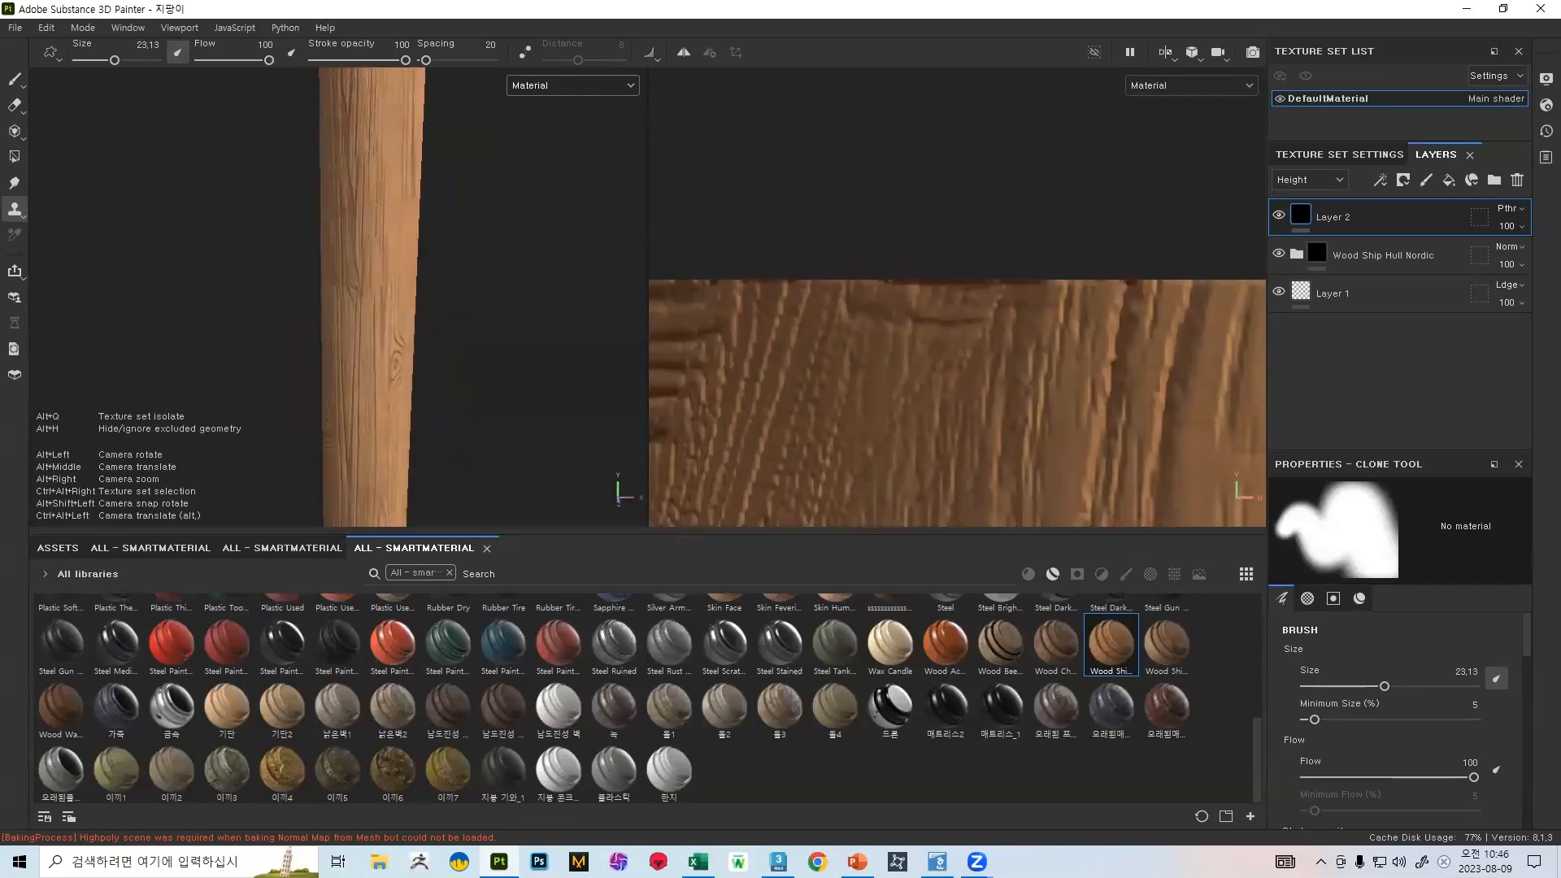
pyautogui.keyDown('alt'); pyautogui.moveTo(504, 260); pyautogui.dragTo(317, 268); pyautogui.keyUp('alt')
pyautogui.moveTo(427, 184)
pyautogui.mouseDown()
pyautogui.moveTo(476, 212)
pyautogui.moveTo(479, 268)
pyautogui.mouseUp()
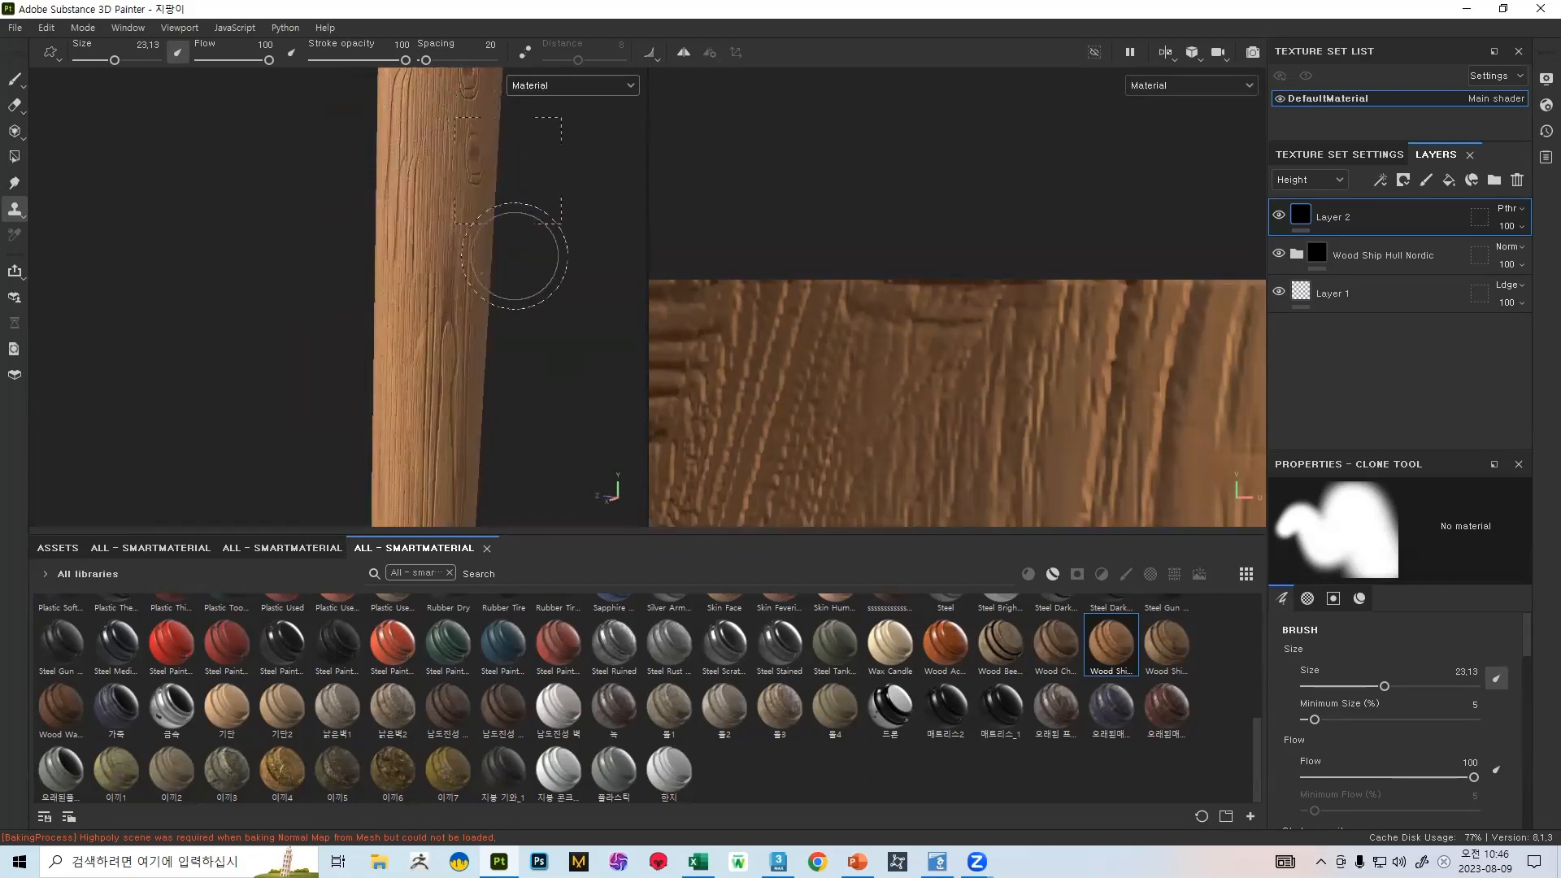
# - Check the cloned area of the shaft from other sides and examine the grain close up in the UV view
pyautogui.keyDown('alt'); pyautogui.moveTo(515, 261); pyautogui.dragTo(383, 202); pyautogui.keyUp('alt')
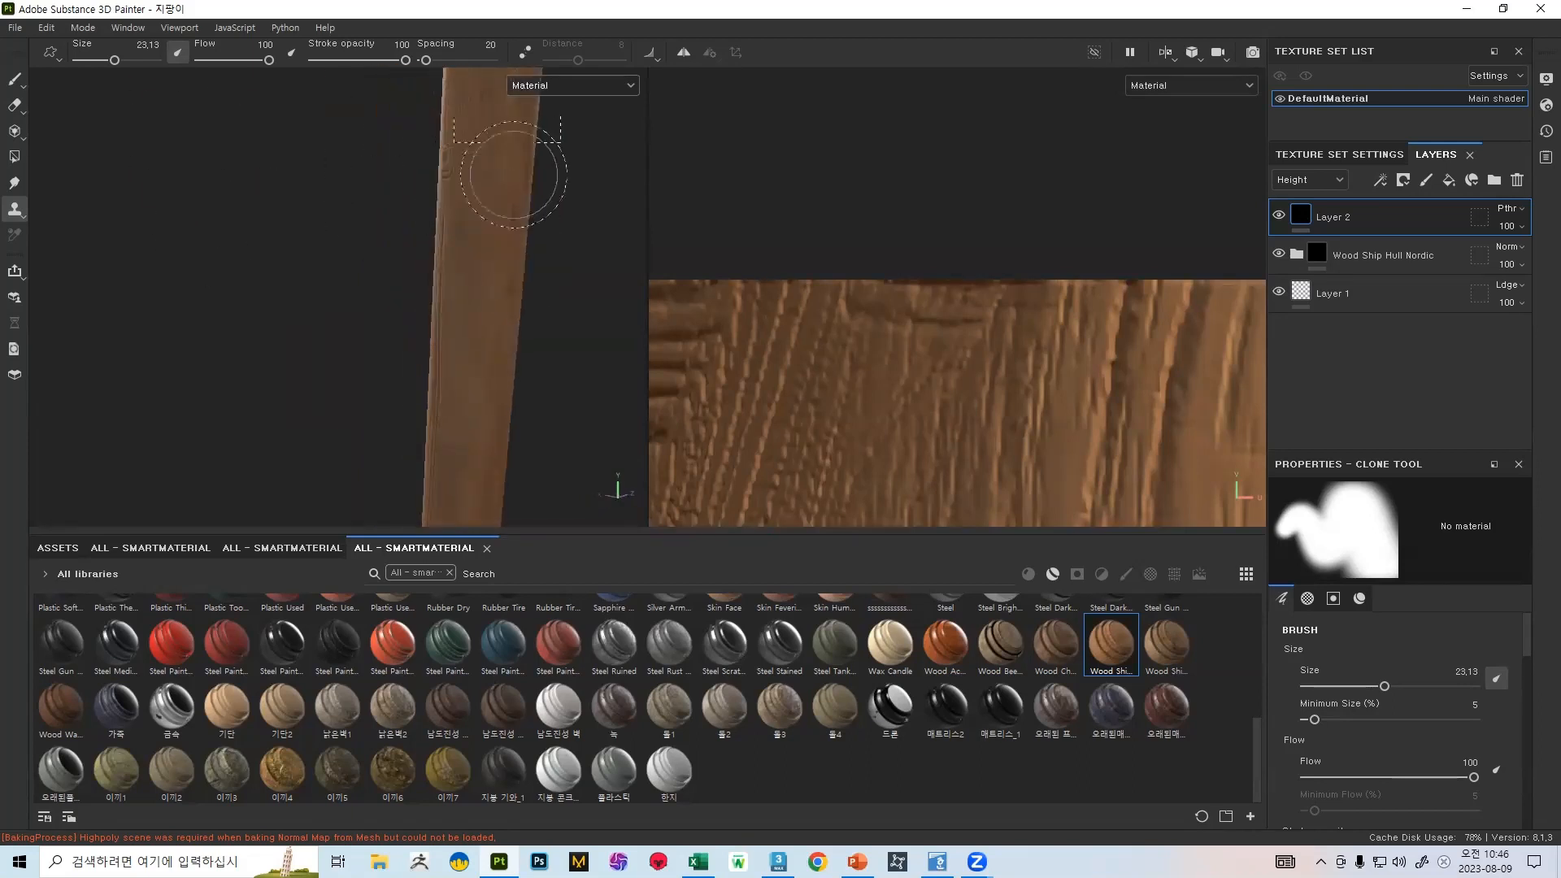
pyautogui.moveTo(279, 244)
pyautogui.keyDown('alt'); pyautogui.mouseDown()
pyautogui.moveTo(504, 273)
pyautogui.moveTo(464, 377)
pyautogui.moveTo(436, 307)
pyautogui.moveTo(372, 244)
pyautogui.moveTo(399, 171)
pyautogui.moveTo(350, 175)
pyautogui.moveTo(446, 174)
pyautogui.mouseUp(); pyautogui.keyUp('alt')
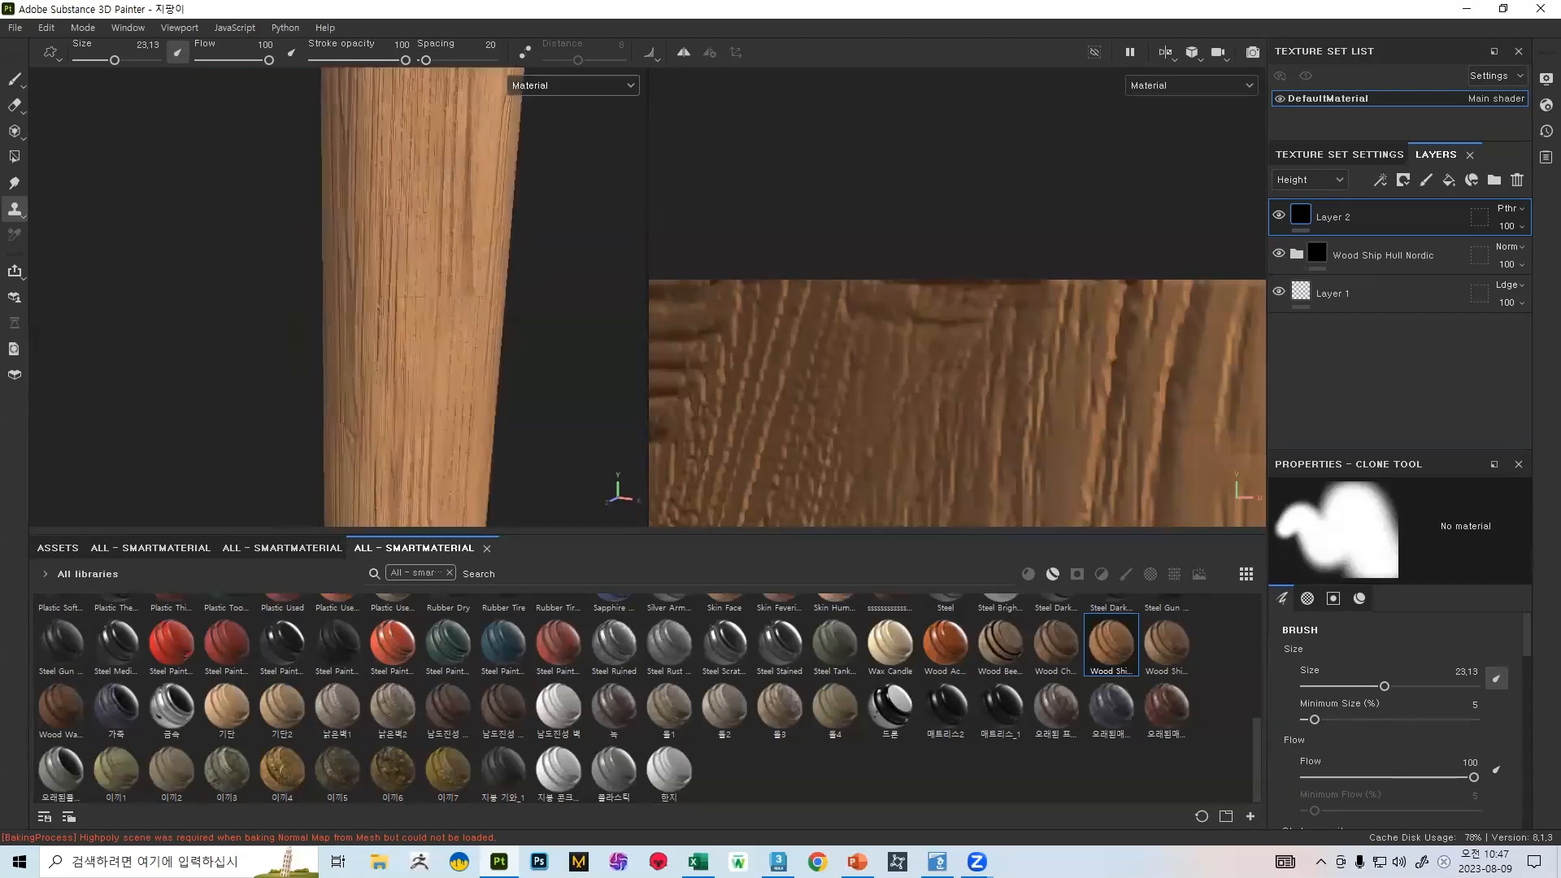
pyautogui.click(14, 79)
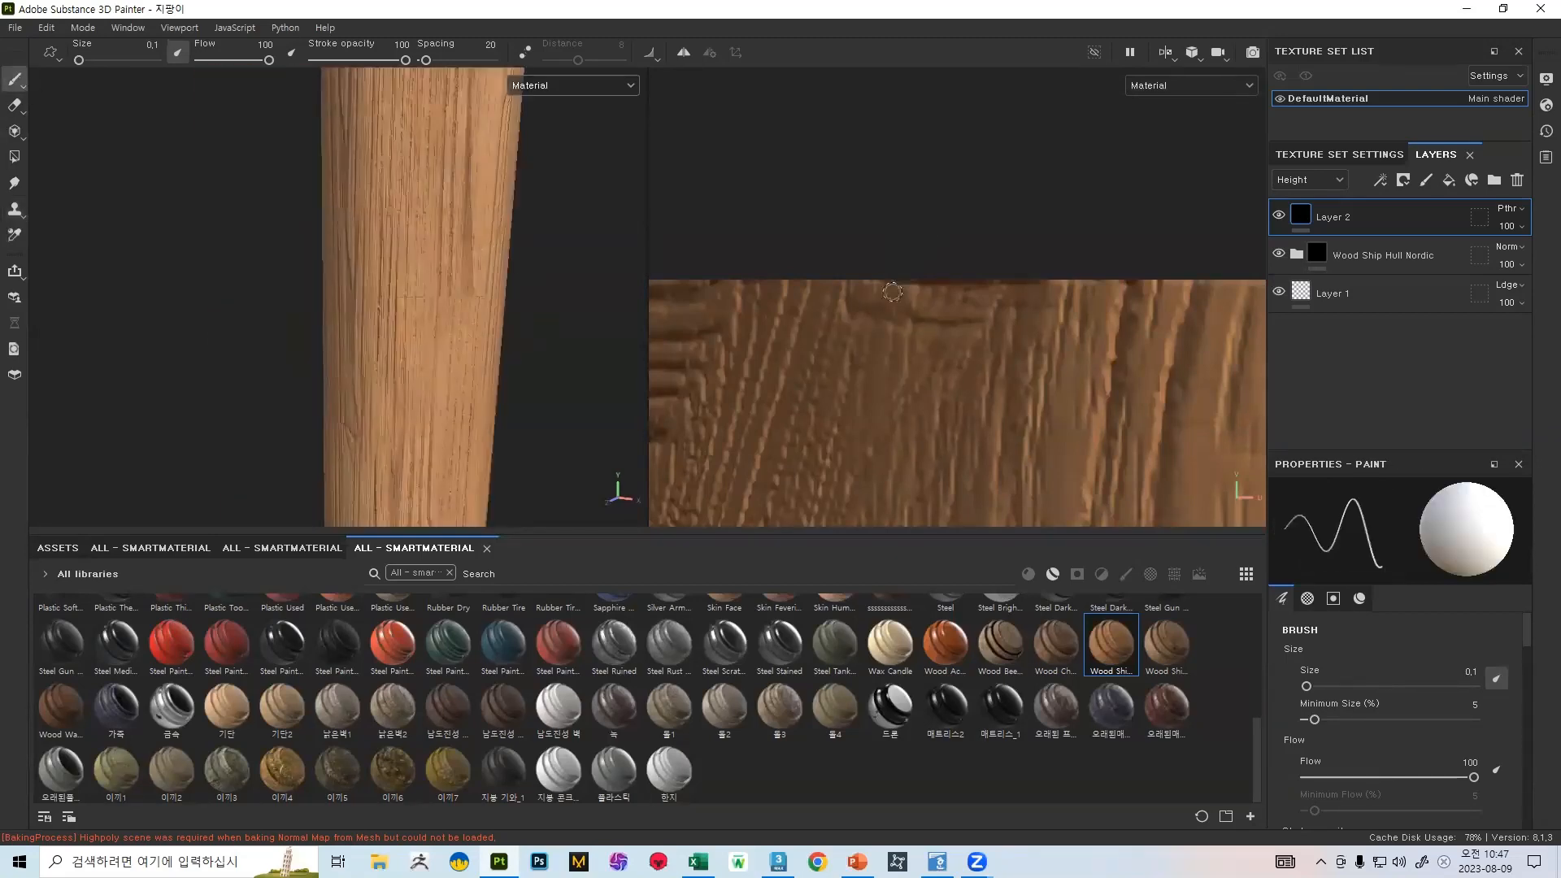
pyautogui.moveTo(801, 279)
pyautogui.keyDown('alt'); pyautogui.mouseDown(button='right')
pyautogui.moveTo(830, 236)
pyautogui.moveTo(872, 76)
pyautogui.moveTo(886, 162)
pyautogui.moveTo(986, 331)
pyautogui.moveTo(934, 373)
pyautogui.moveTo(1017, 381)
pyautogui.mouseUp(button='right'); pyautogui.keyUp('alt')
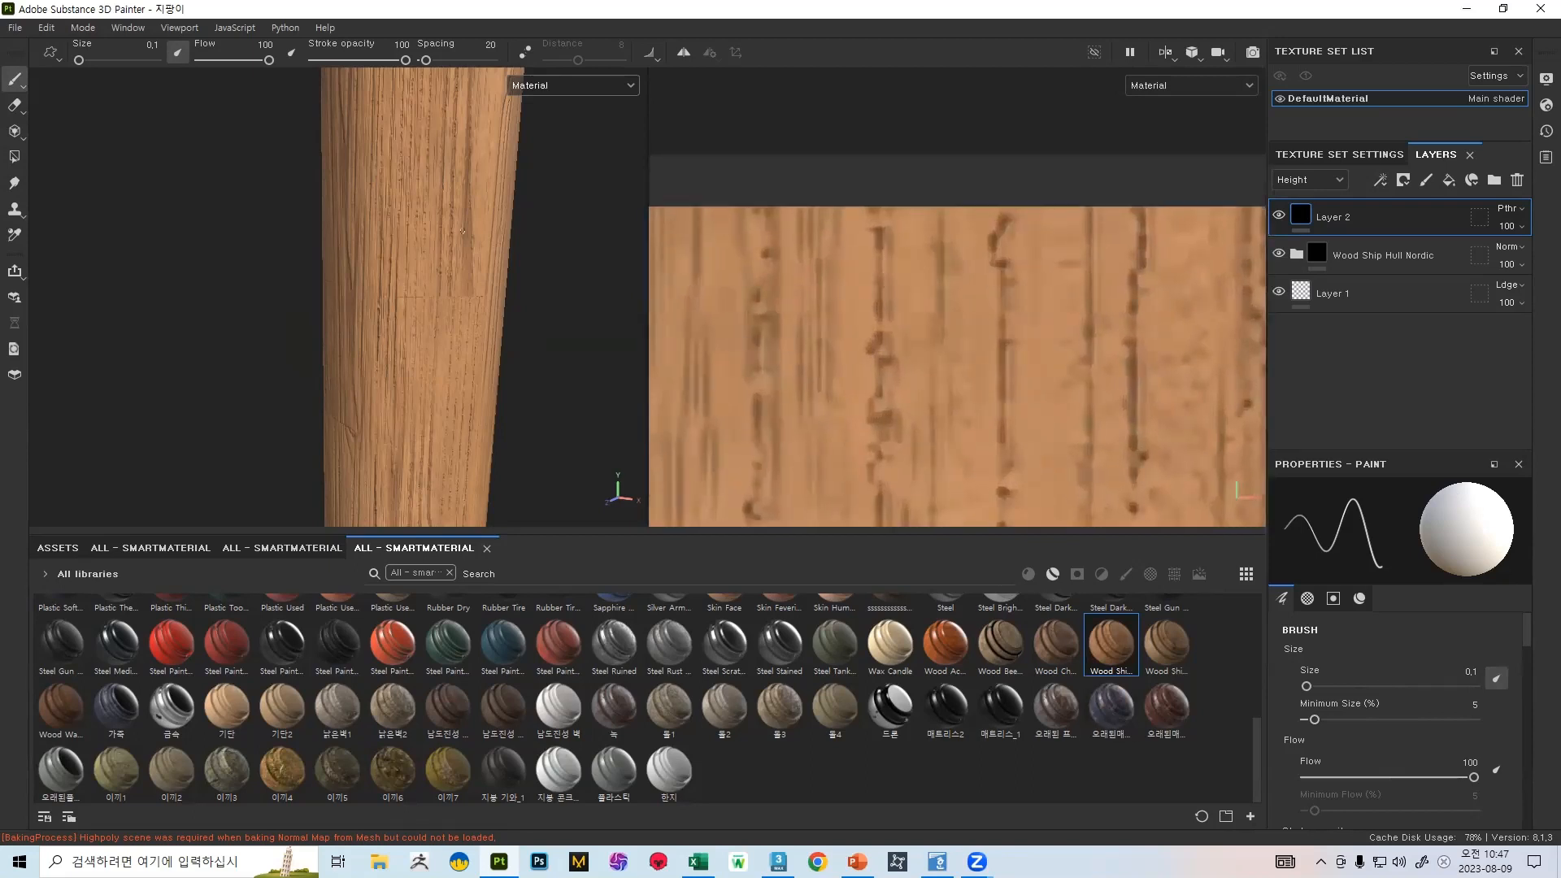
pyautogui.keyDown('alt'); pyautogui.moveTo(445, 132); pyautogui.dragTo(404, 346, button='middle'); pyautogui.keyUp('alt')
pyautogui.keyDown('alt'); pyautogui.moveTo(404, 345); pyautogui.dragTo(390, 280, button='right'); pyautogui.keyUp('alt')
pyautogui.keyDown('alt'); pyautogui.moveTo(390, 281); pyautogui.dragTo(313, 269, button='middle'); pyautogui.keyUp('alt')
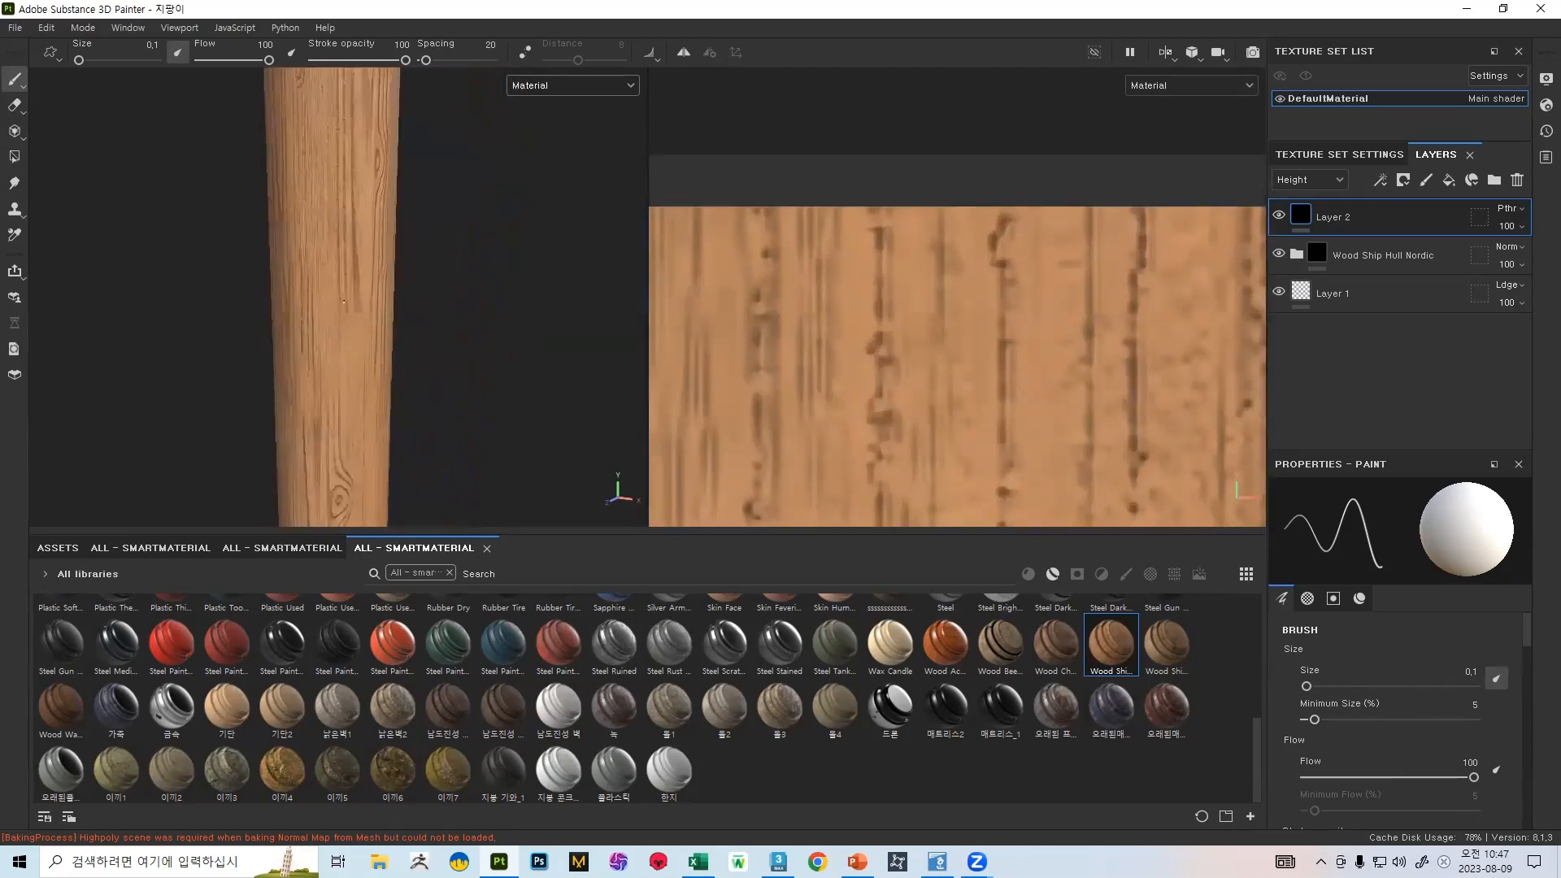
pyautogui.keyDown('alt'); pyautogui.moveTo(313, 268); pyautogui.dragTo(357, 349, button='right'); pyautogui.keyUp('alt')
pyautogui.keyDown('alt'); pyautogui.moveTo(358, 350); pyautogui.dragTo(337, 292, button='middle'); pyautogui.keyUp('alt')
pyautogui.keyDown('alt'); pyautogui.moveTo(336, 285); pyautogui.dragTo(122, 264); pyautogui.keyUp('alt')
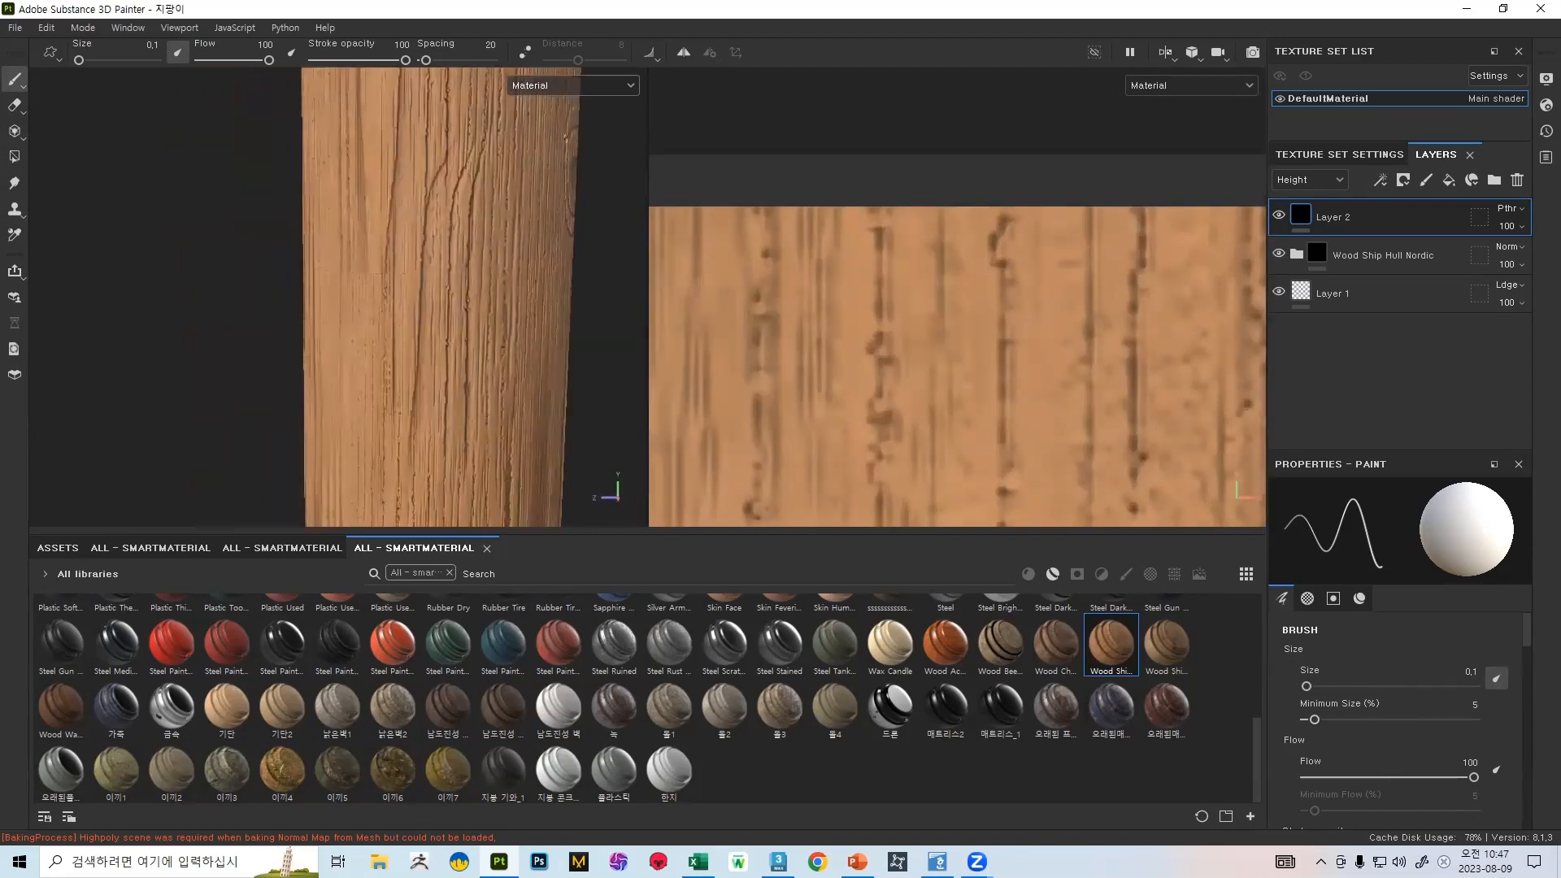
pyautogui.click(14, 208)
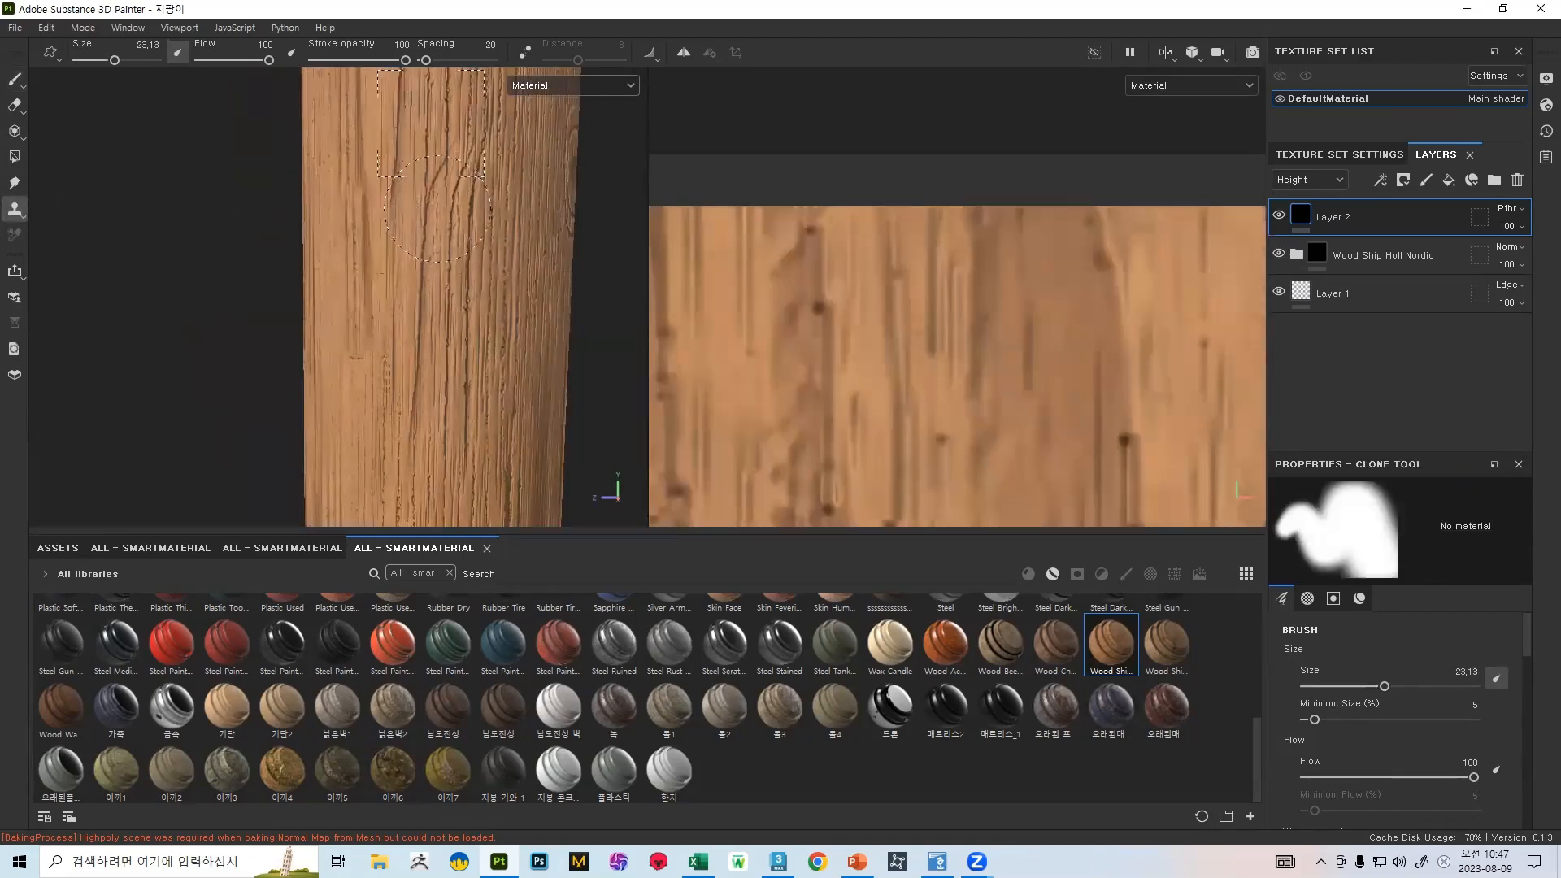
# - Examine the rest of the shaft all around, including the shaded side, for remaining grain seams
pyautogui.keyDown('alt'); pyautogui.moveTo(440, 279); pyautogui.dragTo(650, 305); pyautogui.keyUp('alt')
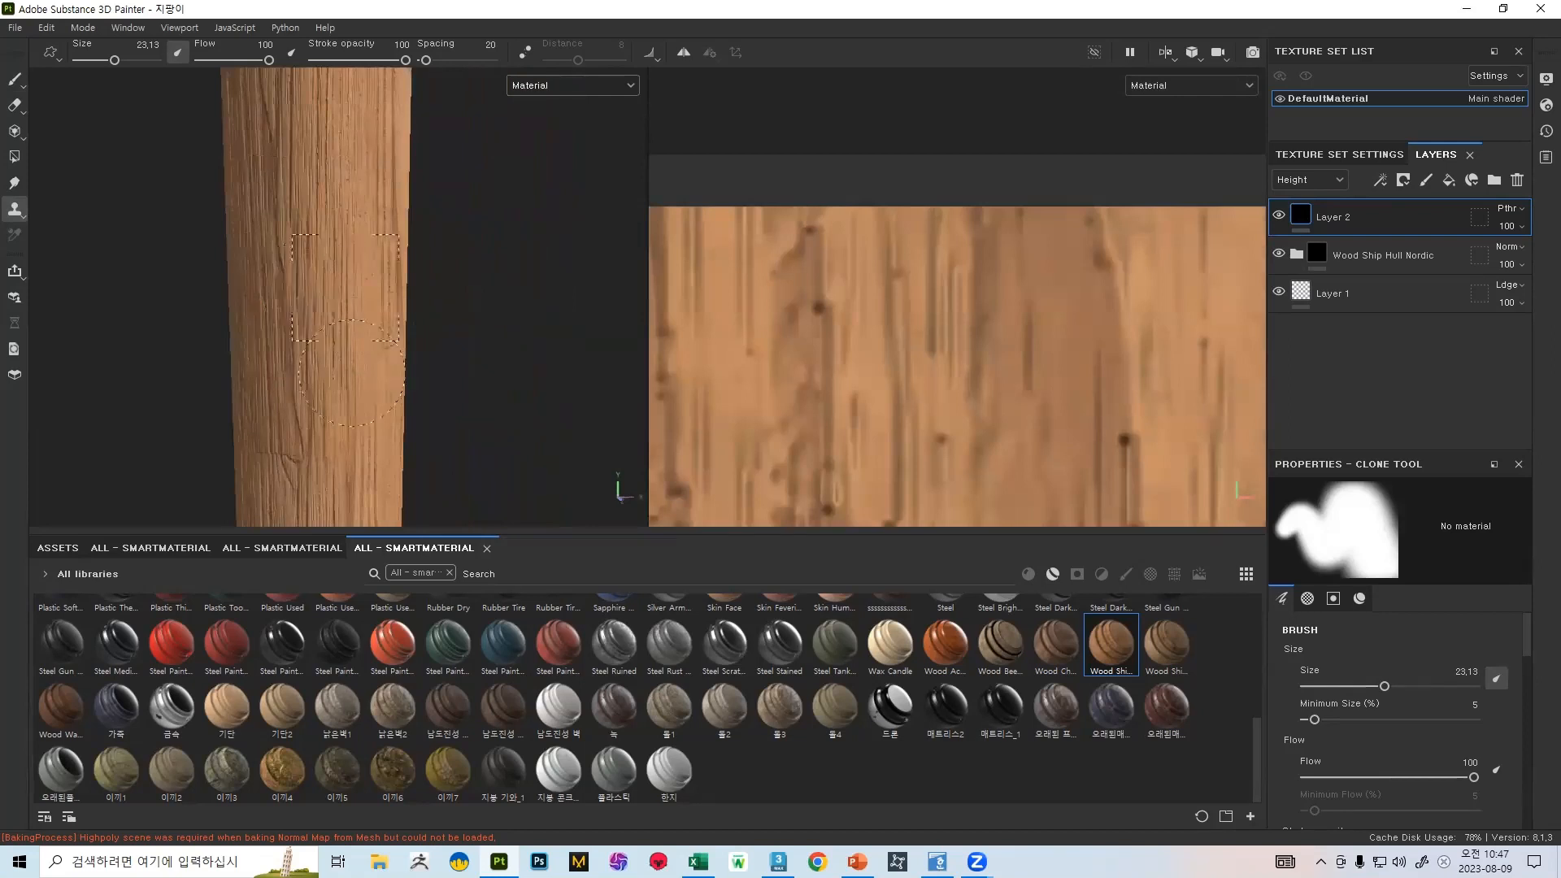
pyautogui.keyDown('alt'); pyautogui.moveTo(454, 374); pyautogui.dragTo(269, 212); pyautogui.keyUp('alt')
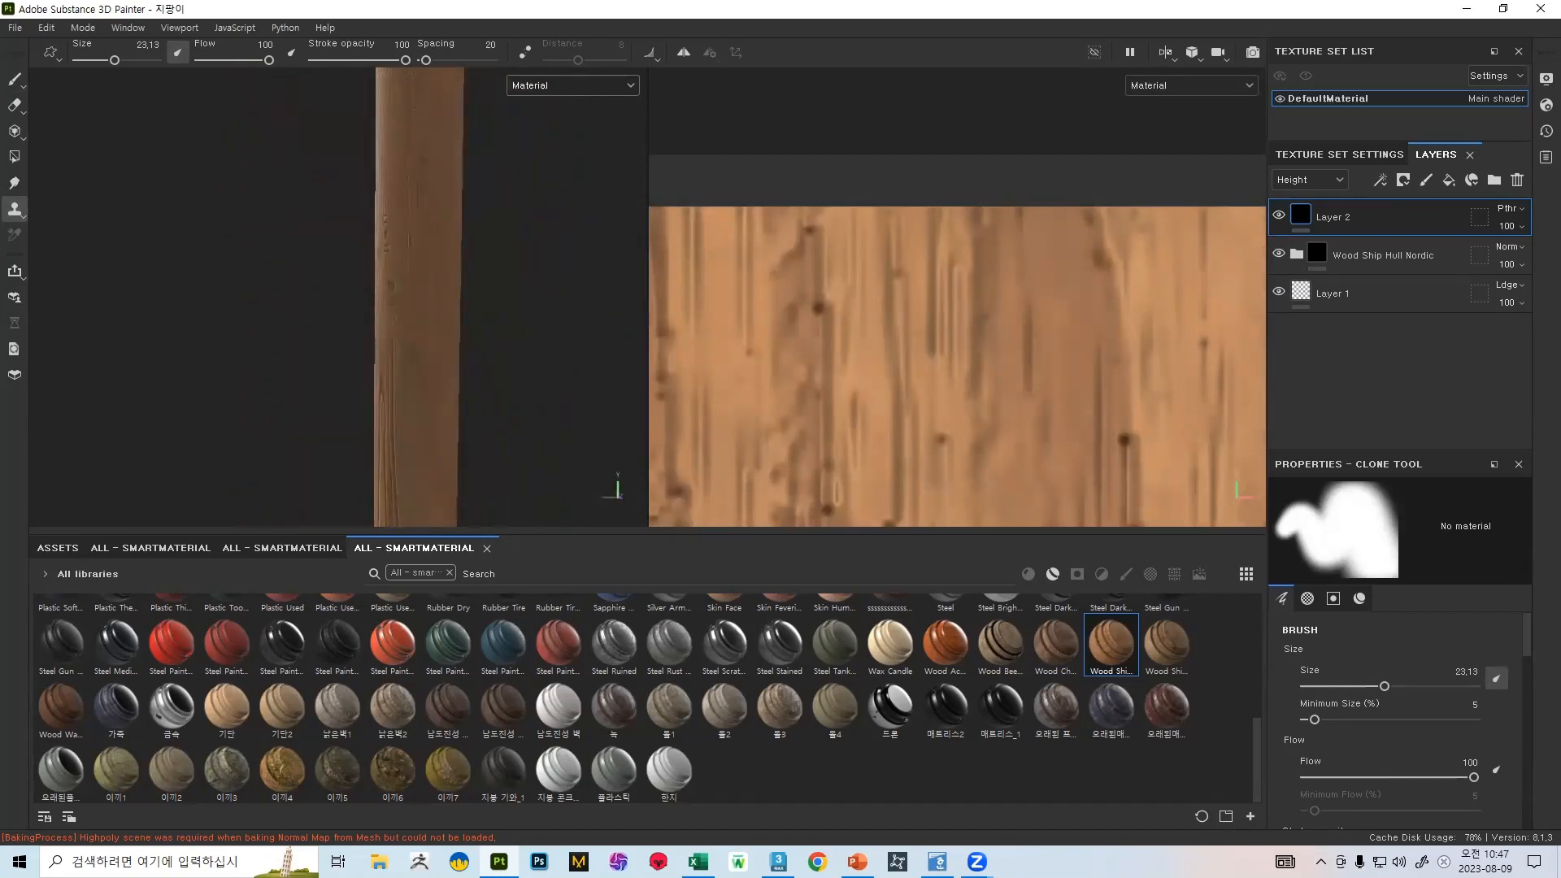
pyautogui.keyDown('alt'); pyautogui.moveTo(326, 330); pyautogui.dragTo(264, 77, button='right'); pyautogui.keyUp('alt')
pyautogui.keyDown('alt'); pyautogui.moveTo(480, 265); pyautogui.dragTo(355, 227, button='middle'); pyautogui.keyUp('alt')
pyautogui.keyDown('alt'); pyautogui.moveTo(364, 362); pyautogui.dragTo(334, 309, button='middle'); pyautogui.keyUp('alt')
pyautogui.keyDown('alt'); pyautogui.moveTo(334, 310); pyautogui.dragTo(418, 504, button='right'); pyautogui.keyUp('alt')
pyautogui.keyDown('alt'); pyautogui.moveTo(217, 341); pyautogui.dragTo(205, 331, button='middle'); pyautogui.keyUp('alt')
pyautogui.keyDown('alt'); pyautogui.moveTo(353, 299); pyautogui.dragTo(260, 292); pyautogui.keyUp('alt')
pyautogui.keyDown('alt'); pyautogui.moveTo(259, 292); pyautogui.dragTo(191, 155, button='middle'); pyautogui.keyUp('alt')
pyautogui.keyDown('alt'); pyautogui.moveTo(315, 253); pyautogui.dragTo(286, 360, button='right'); pyautogui.keyUp('alt')
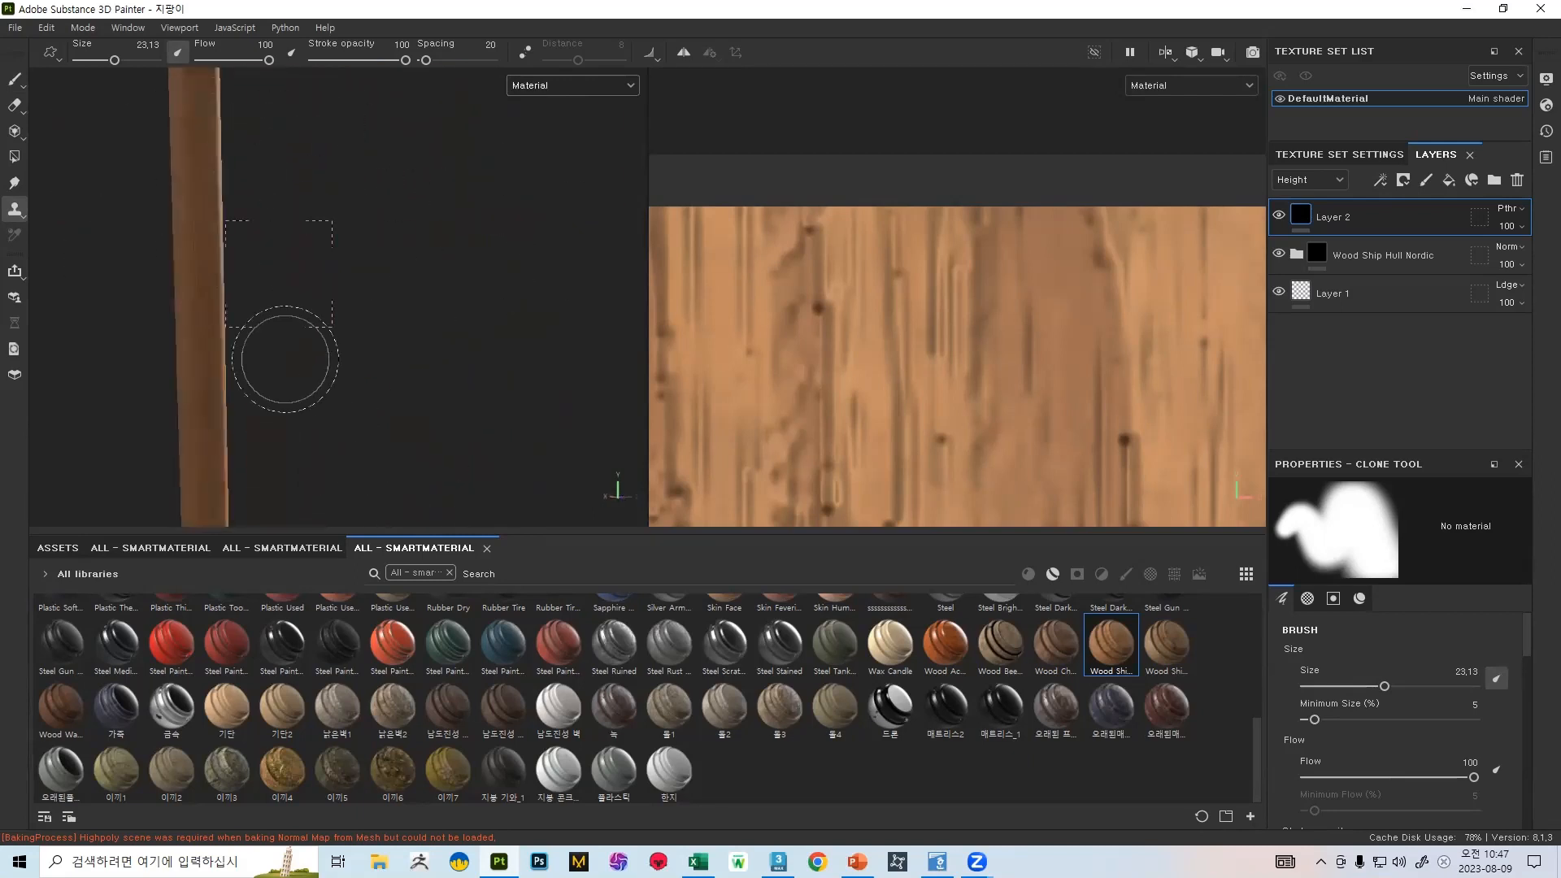
# - Save the project and open the texture export settings
pyautogui.click(5, 26)
pyautogui.click(54, 154)
pyautogui.click(4, 28)
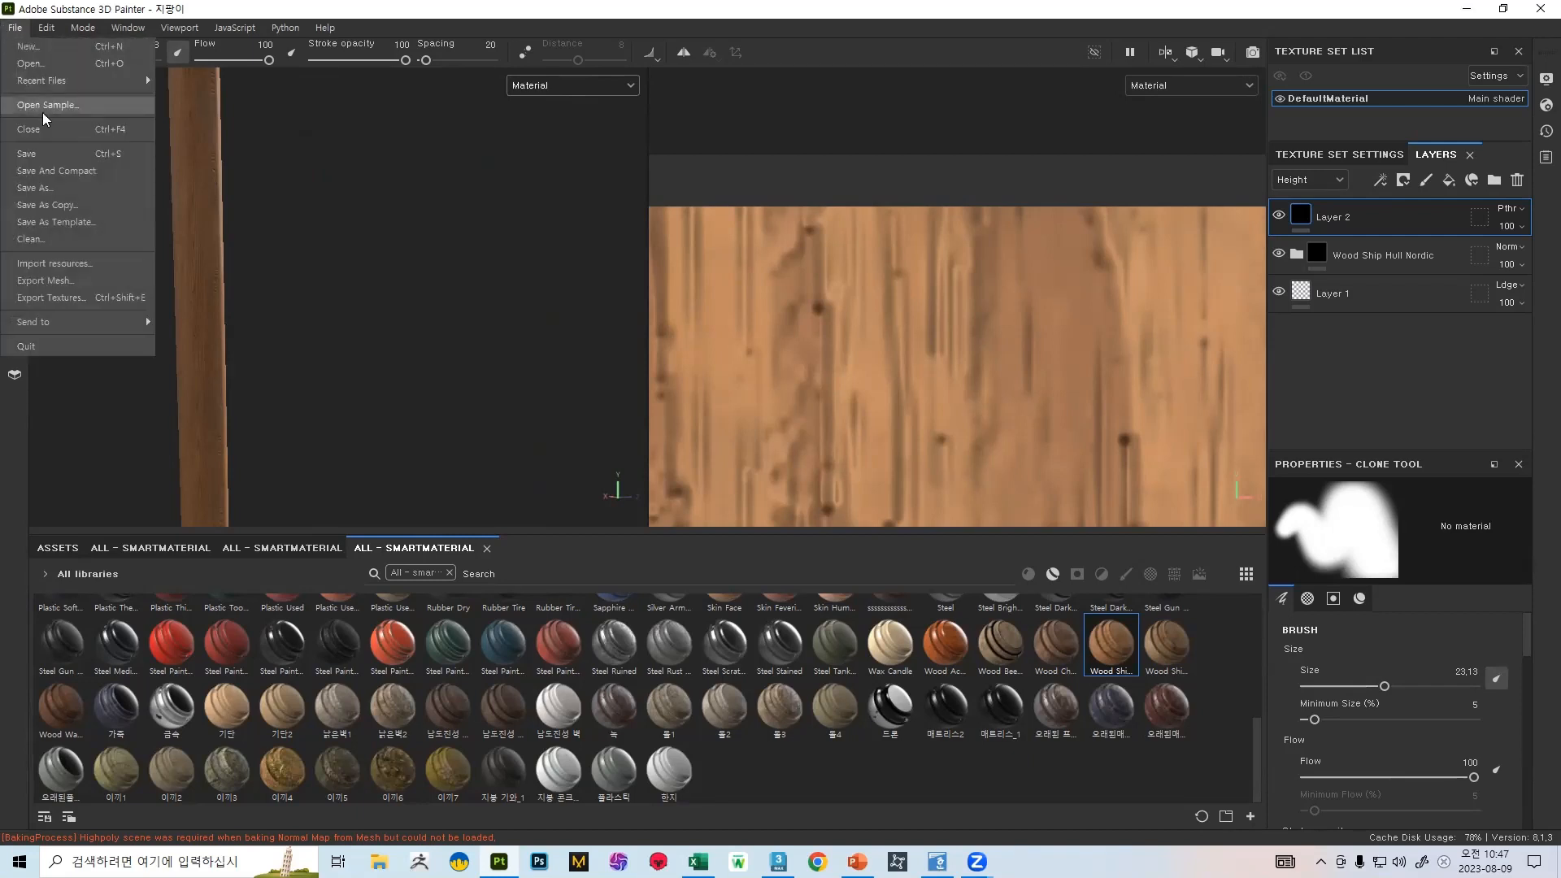
pyautogui.click(55, 299)
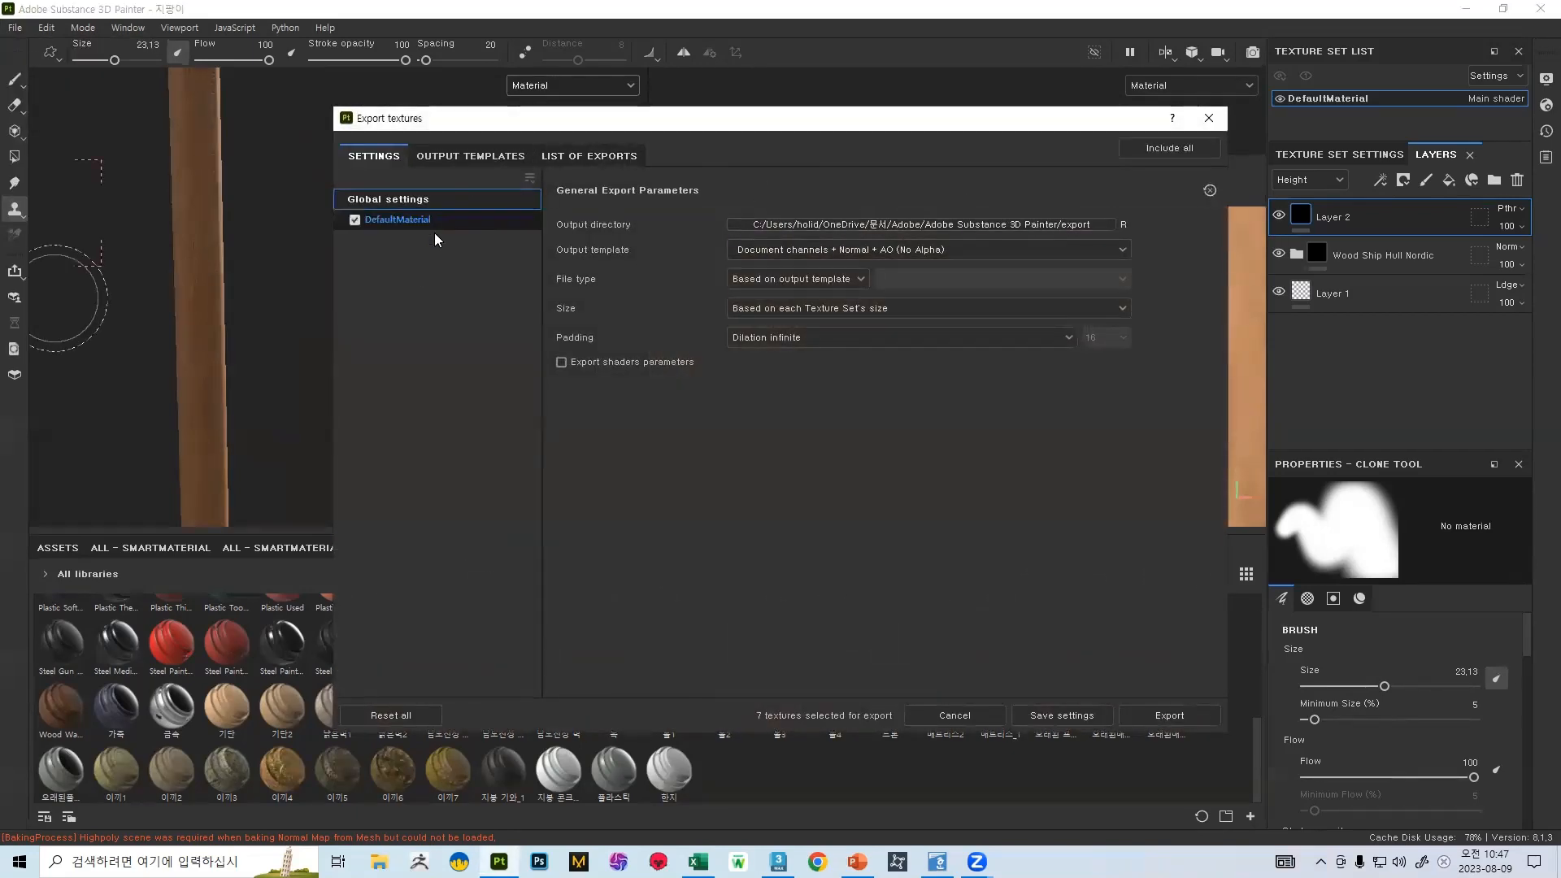
# - Review the output maps of the PBR Metallic Roughness and TJ marmoset export presets, and add and remove a blank preset
pyautogui.click(504, 161)
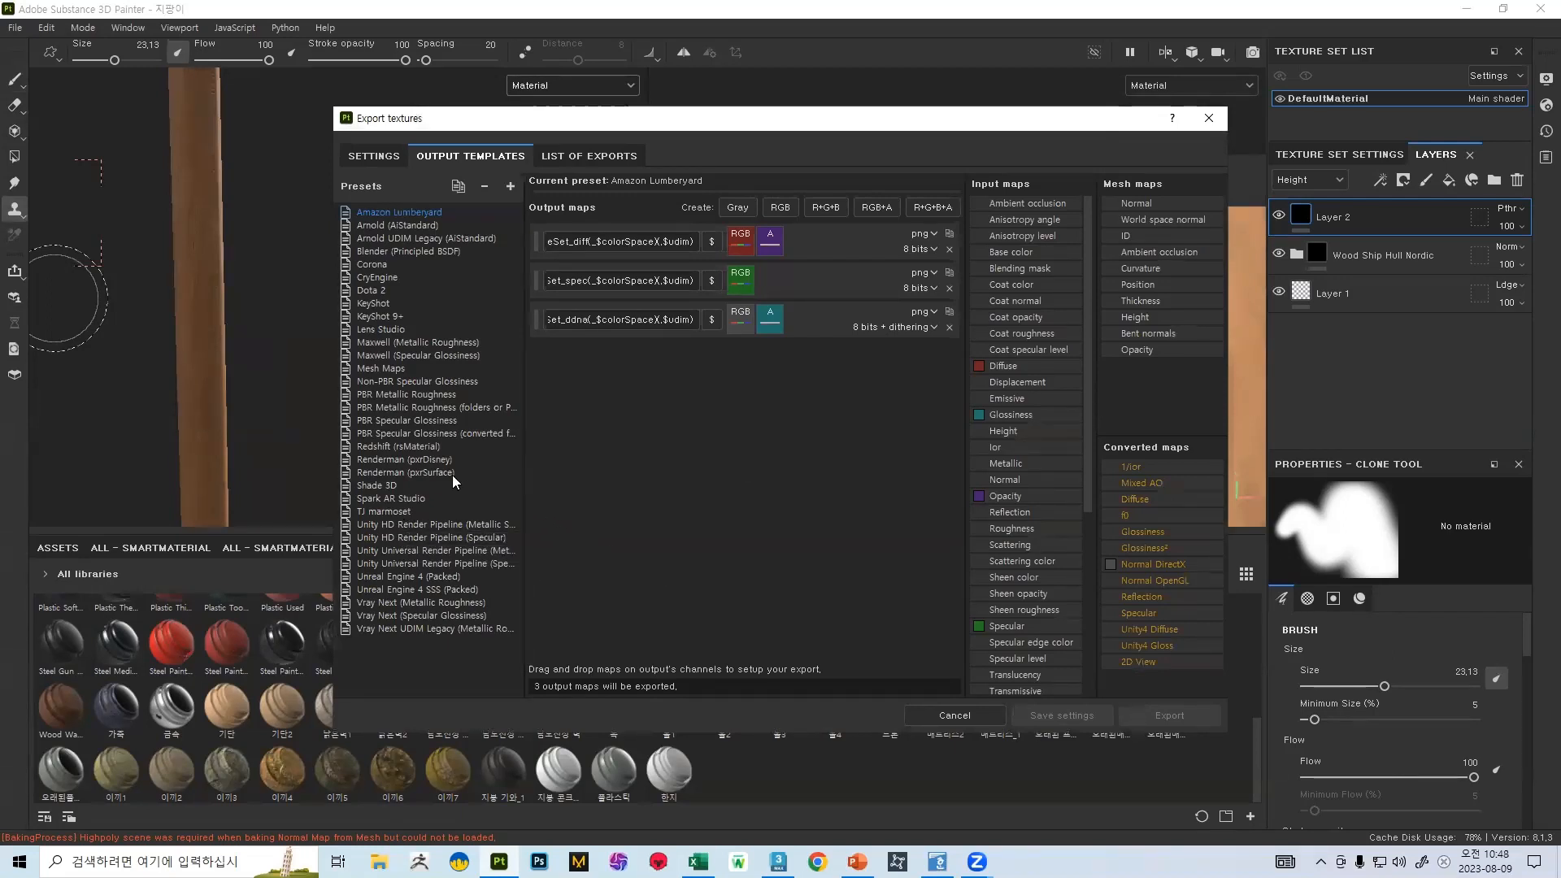
pyautogui.click(418, 393)
pyautogui.click(428, 405)
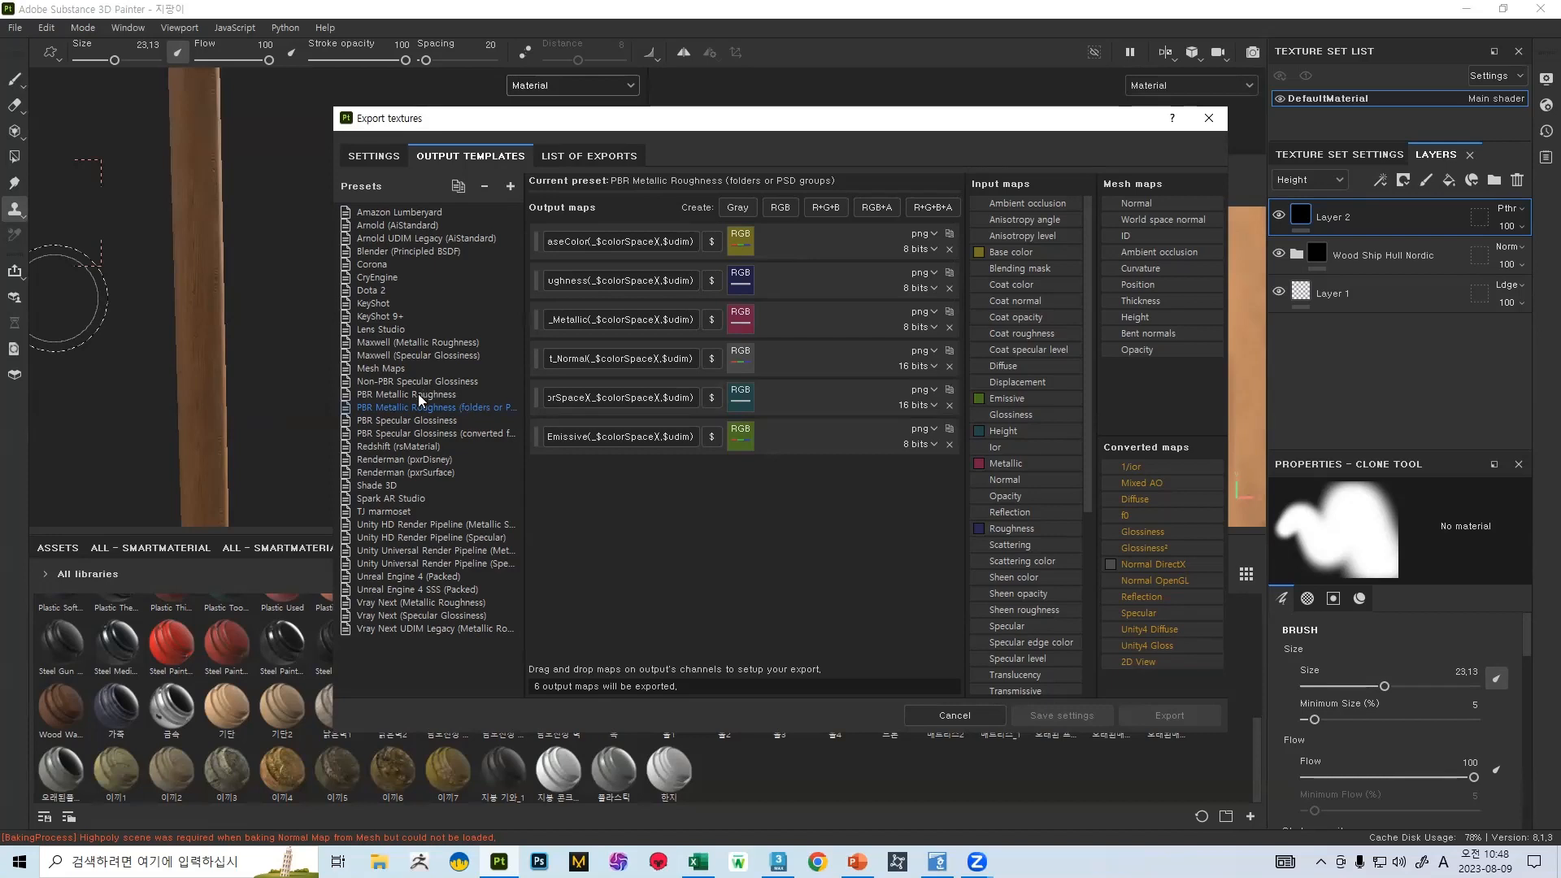
pyautogui.click(406, 394)
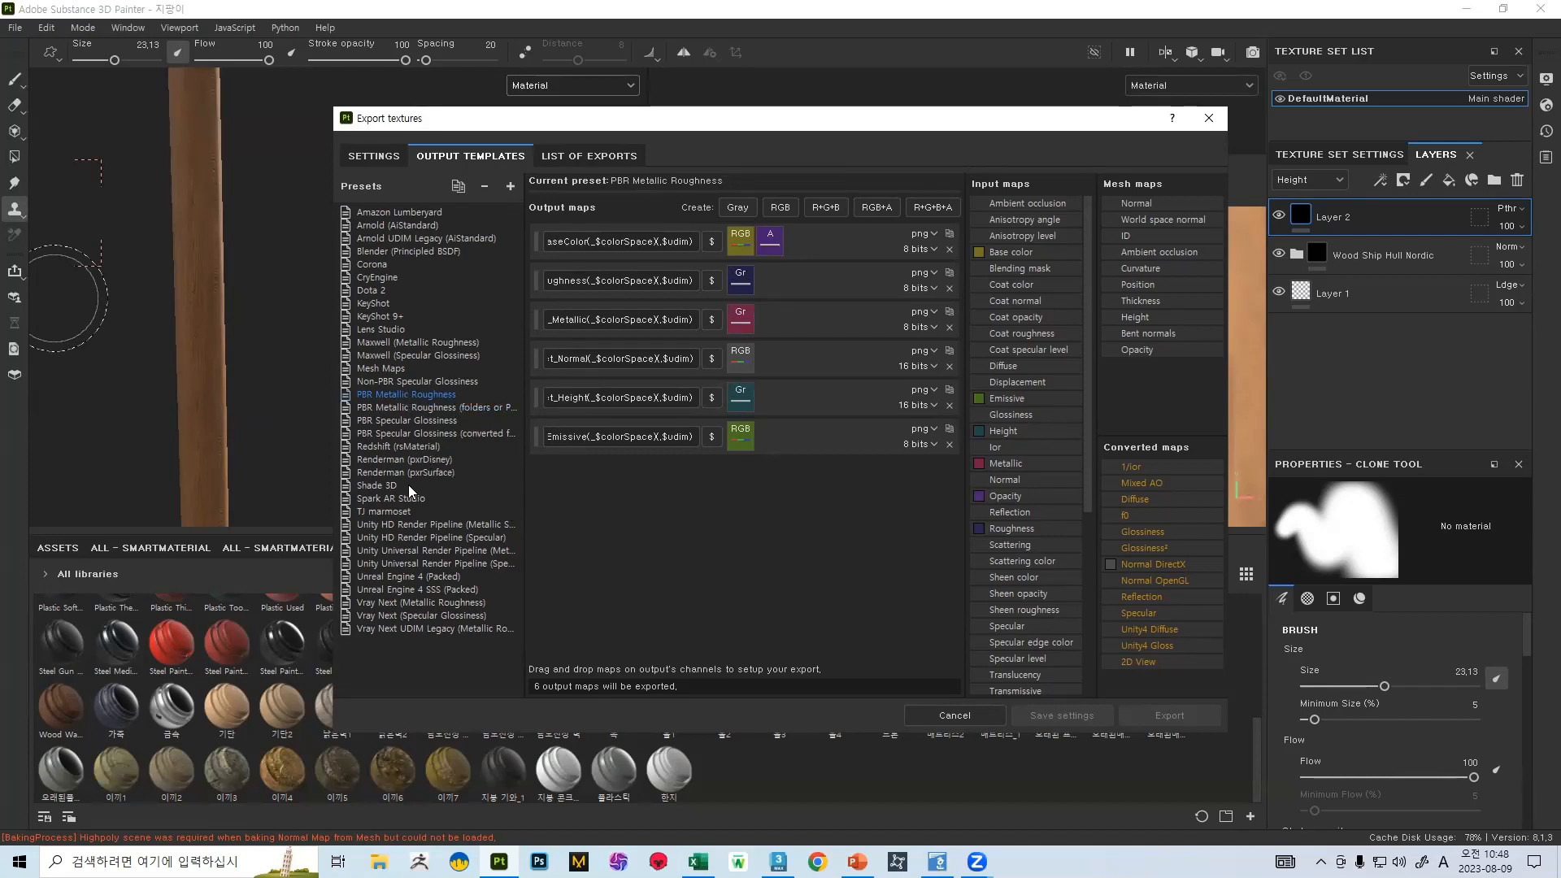
pyautogui.click(400, 512)
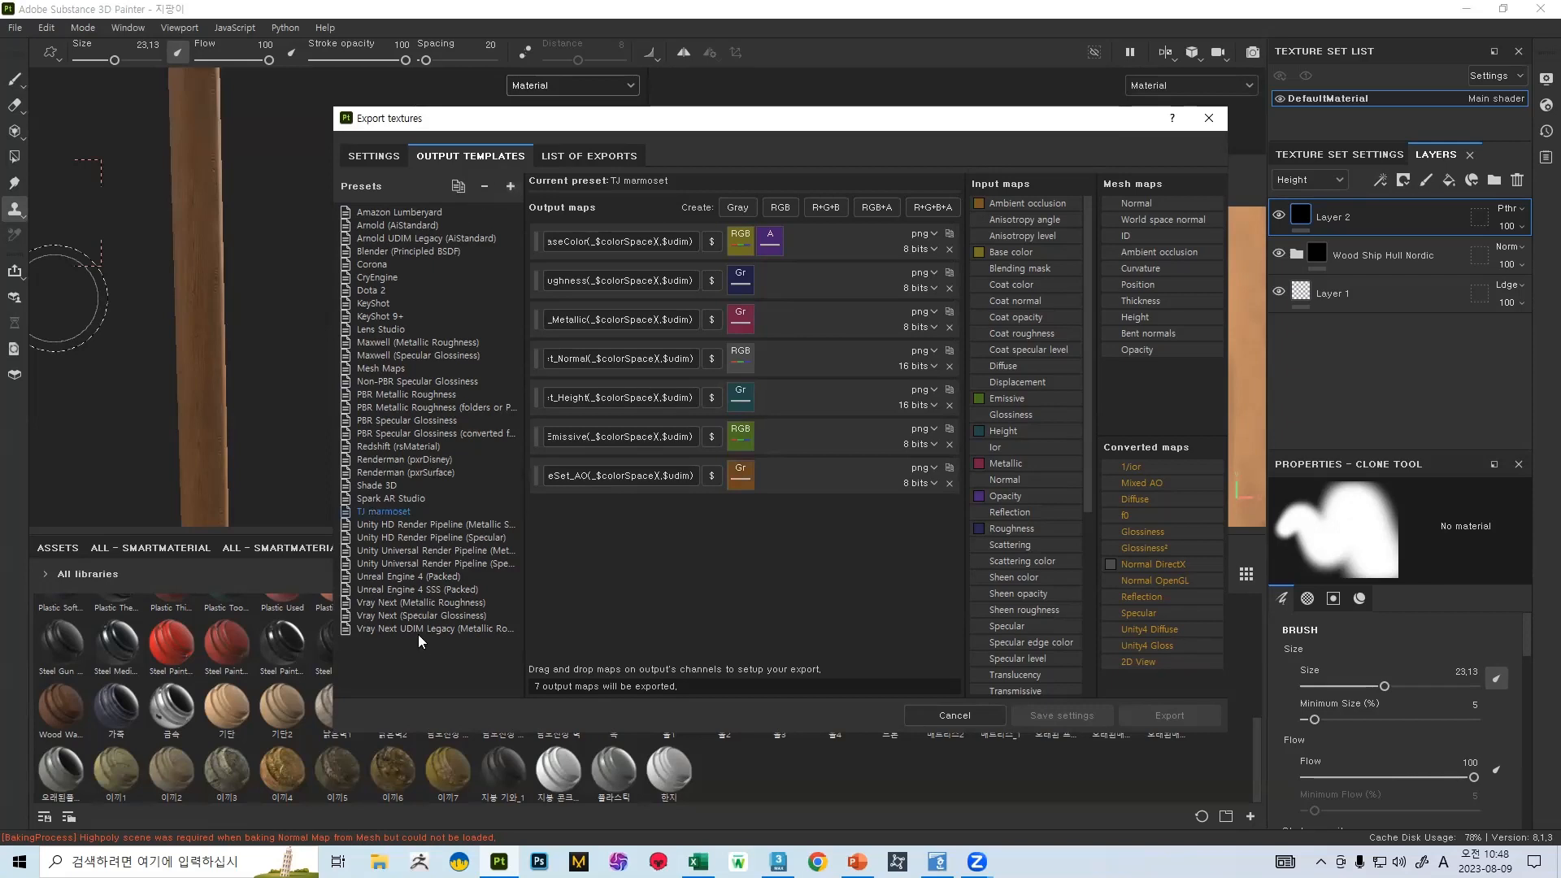
pyautogui.click(511, 187)
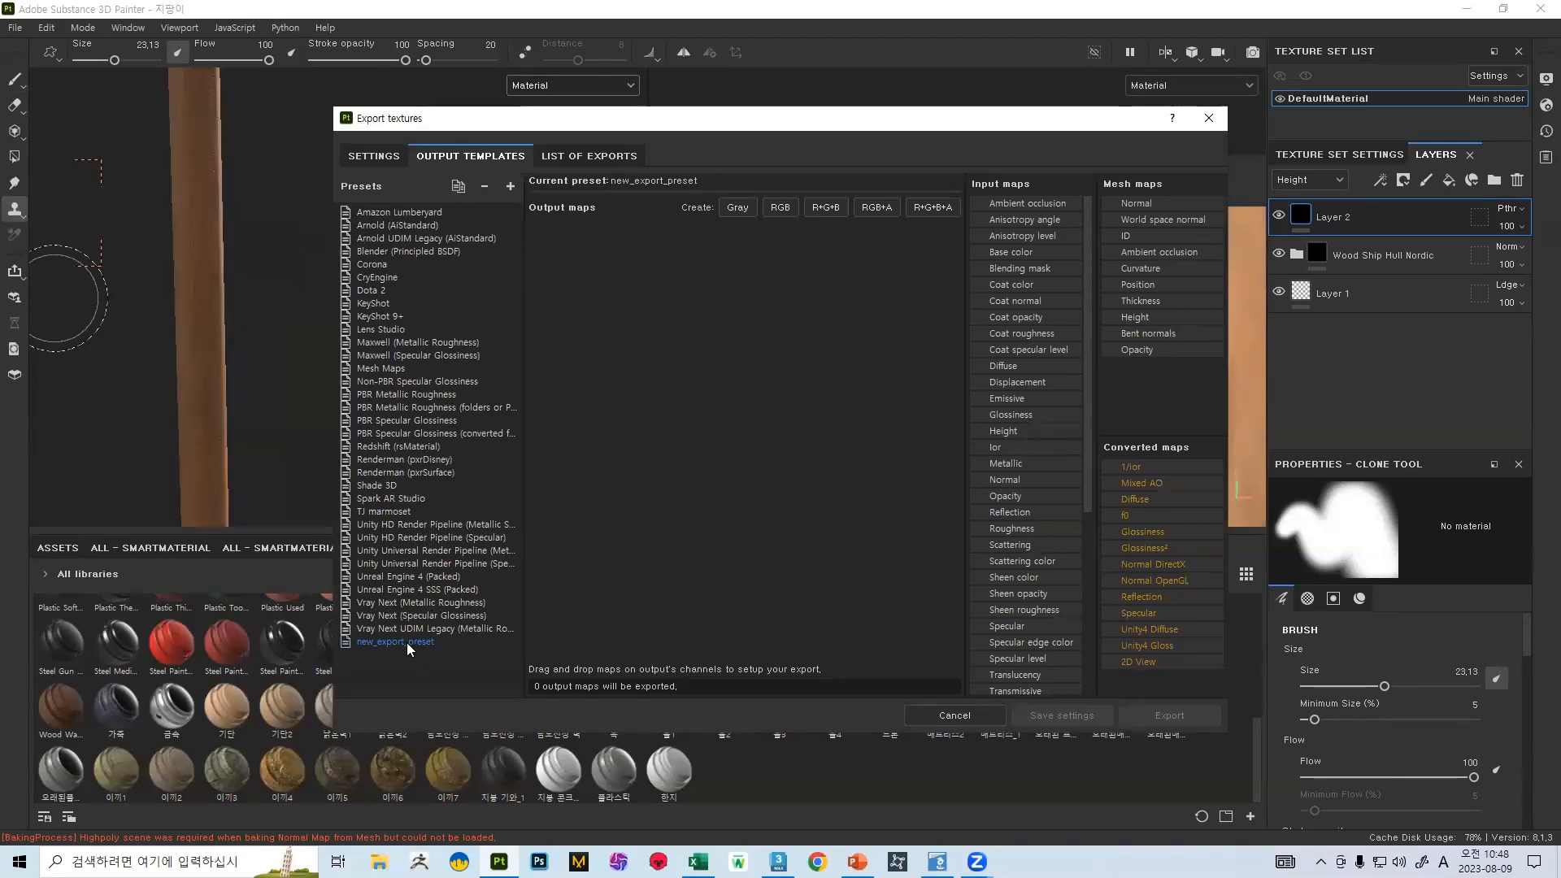
pyautogui.click(485, 187)
# - Review the output maps of the Unreal Engine 4 (Packed), Unity Universal and Unity HD Render Pipeline presets, and return to the general export parameters
pyautogui.click(416, 576)
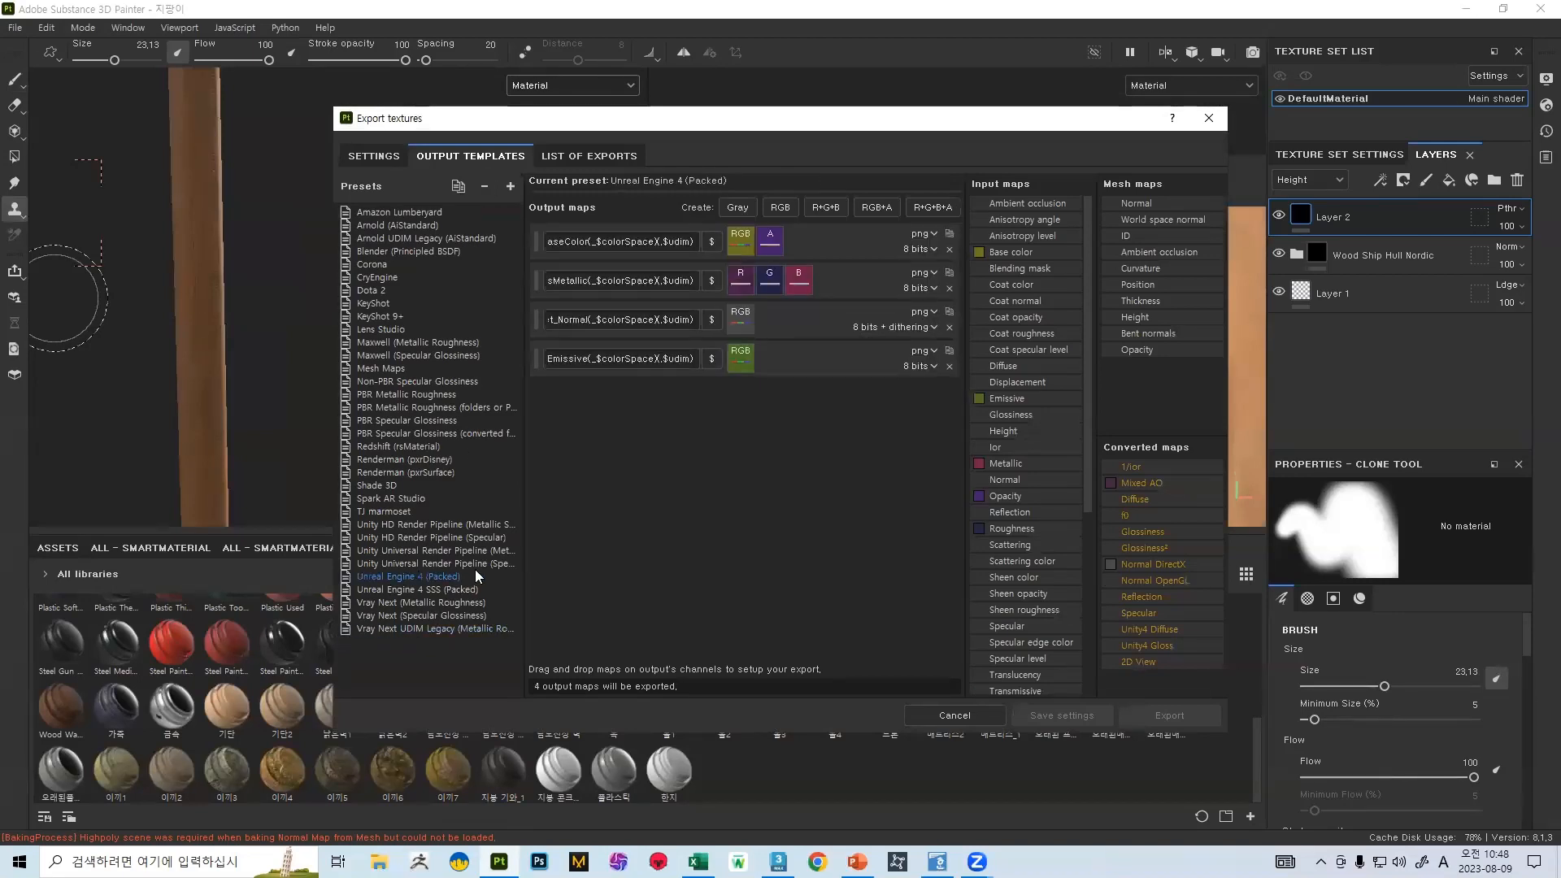
pyautogui.click(456, 565)
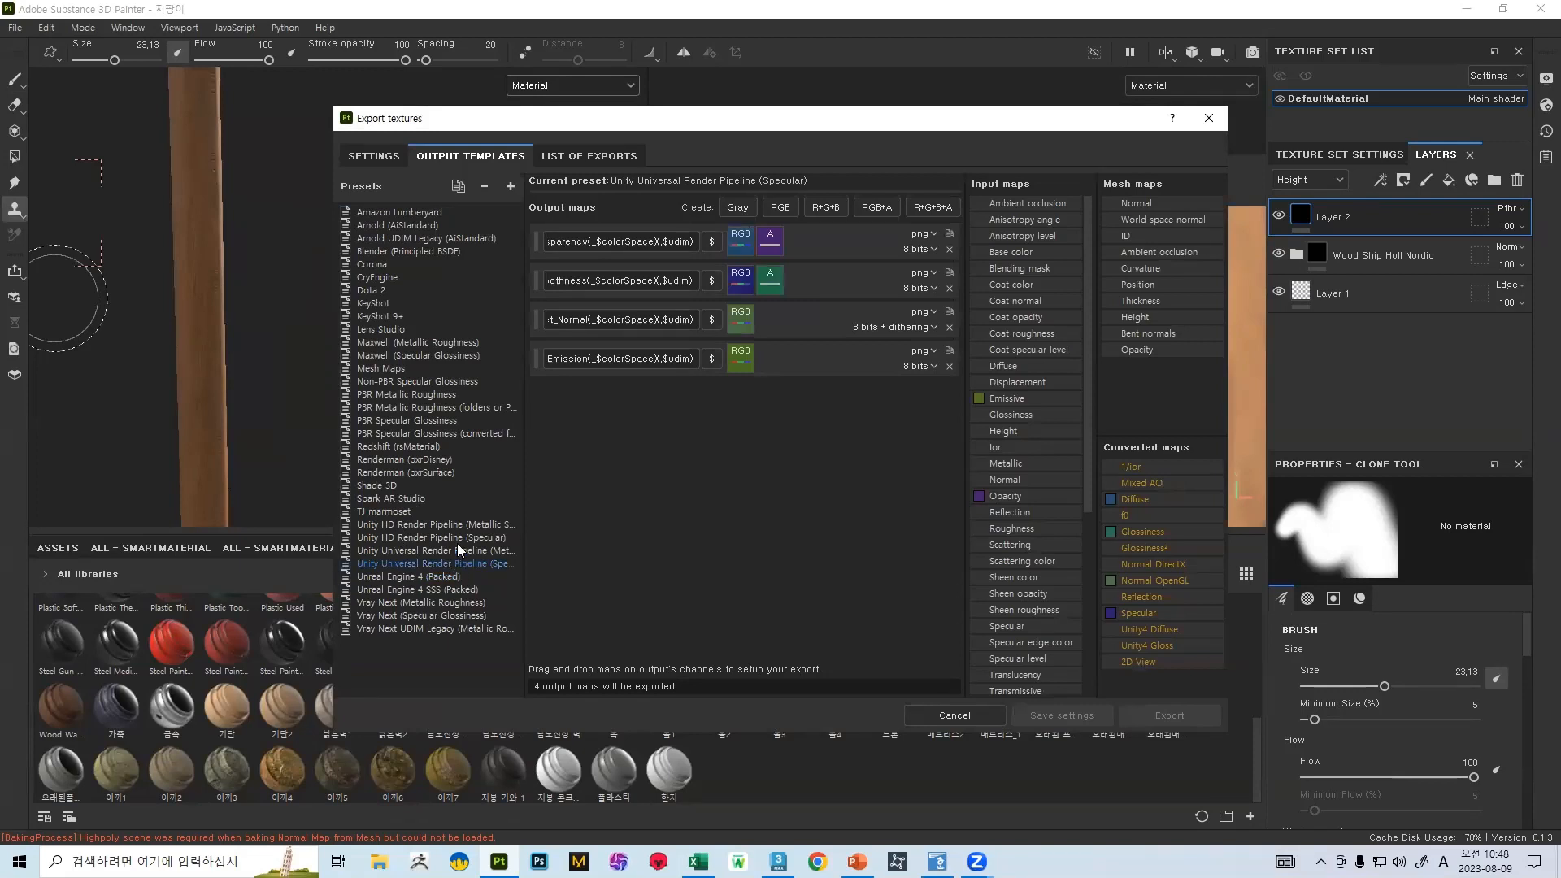
pyautogui.click(468, 525)
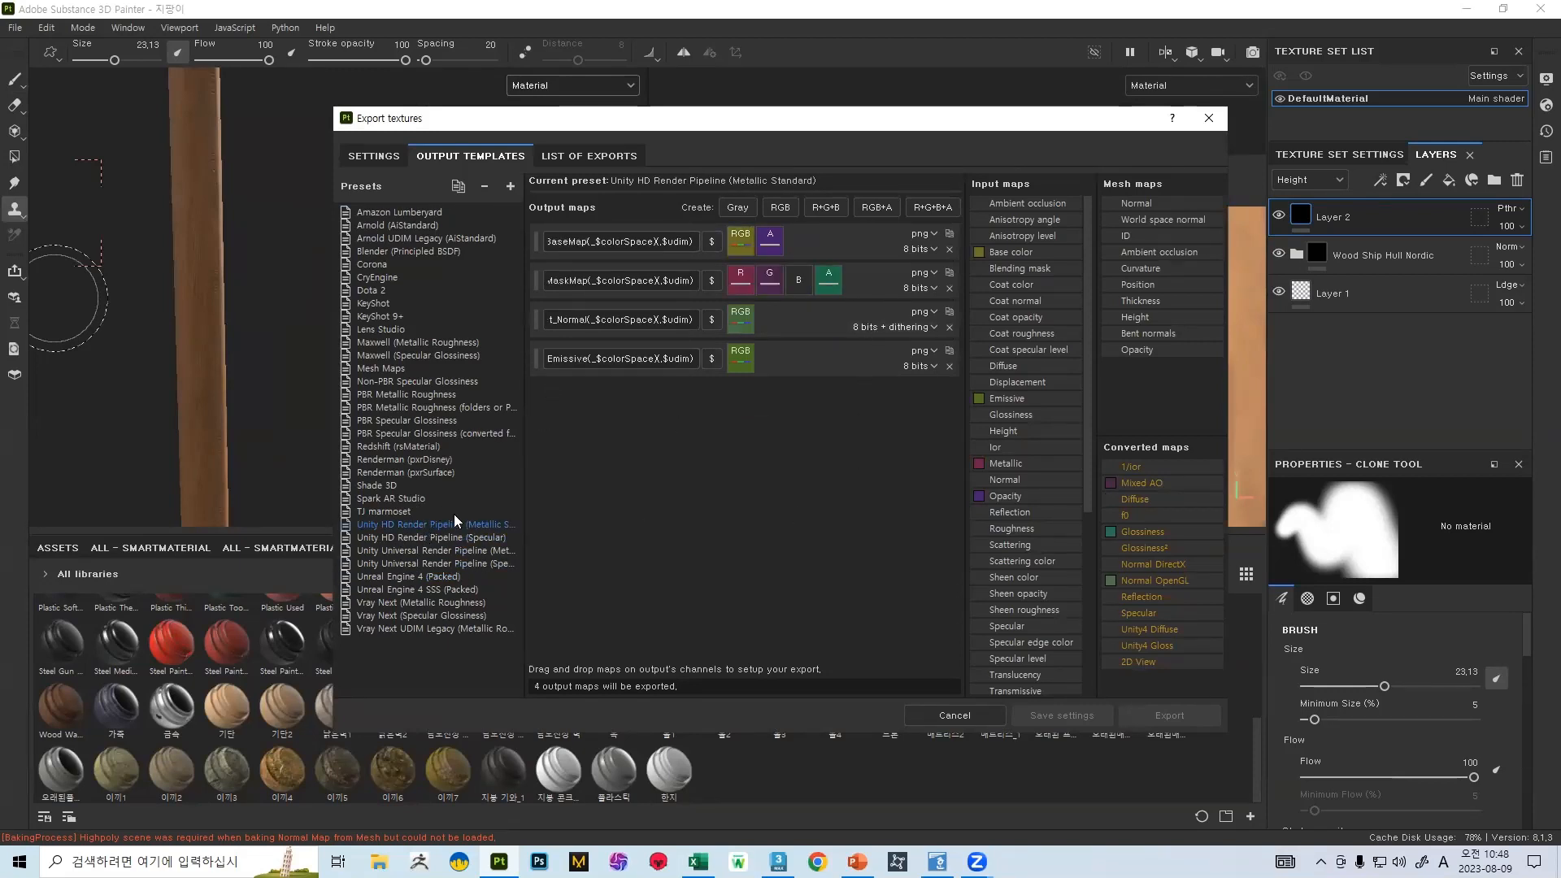
pyautogui.click(395, 537)
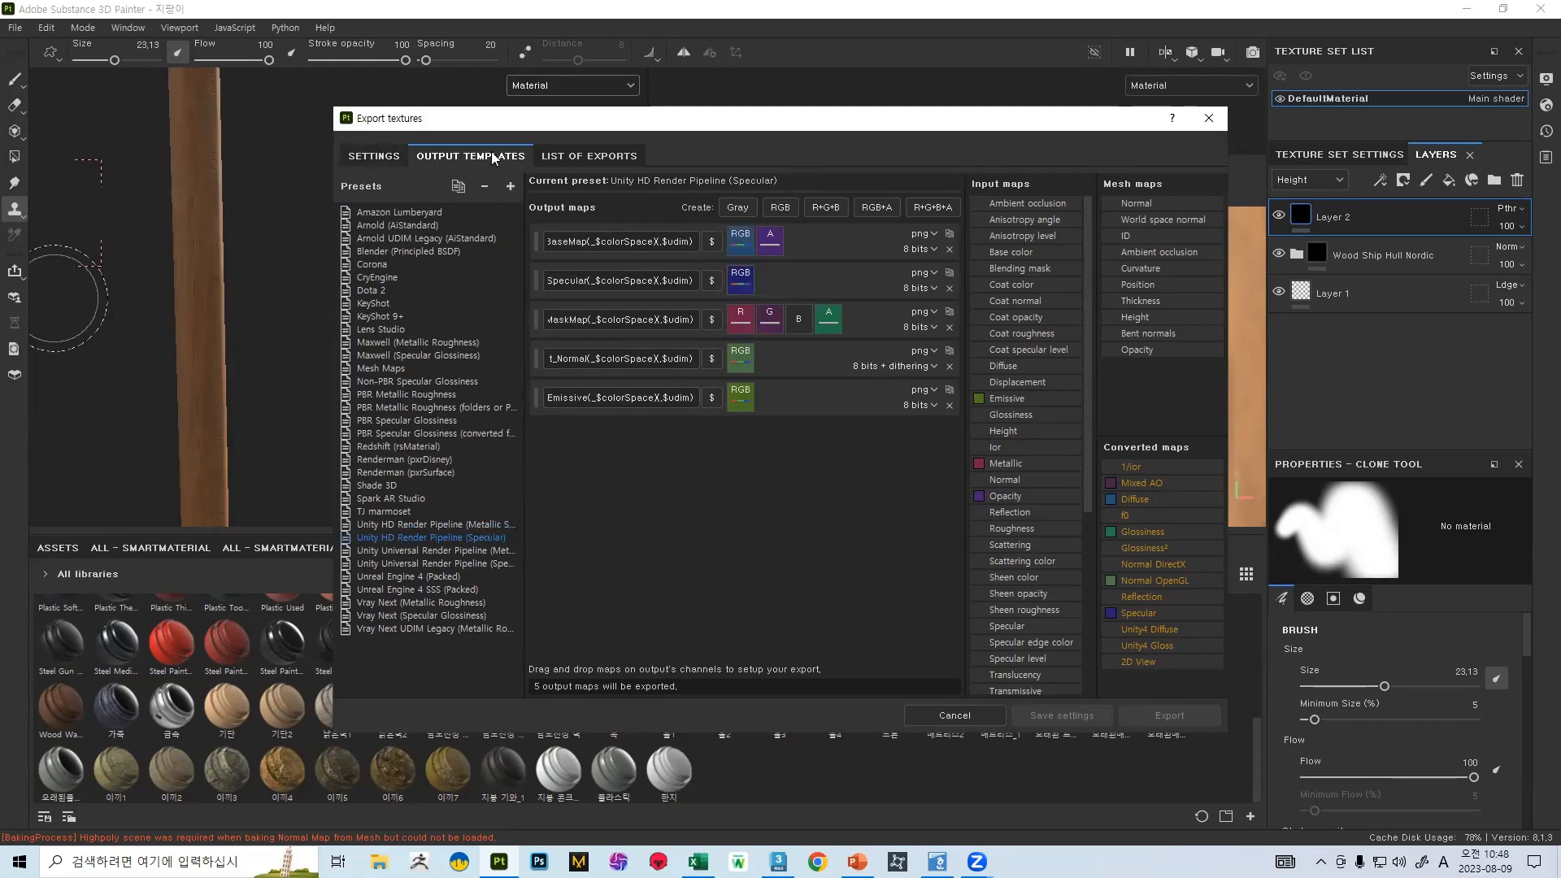
pyautogui.click(387, 157)
pyautogui.click(470, 156)
pyautogui.click(376, 158)
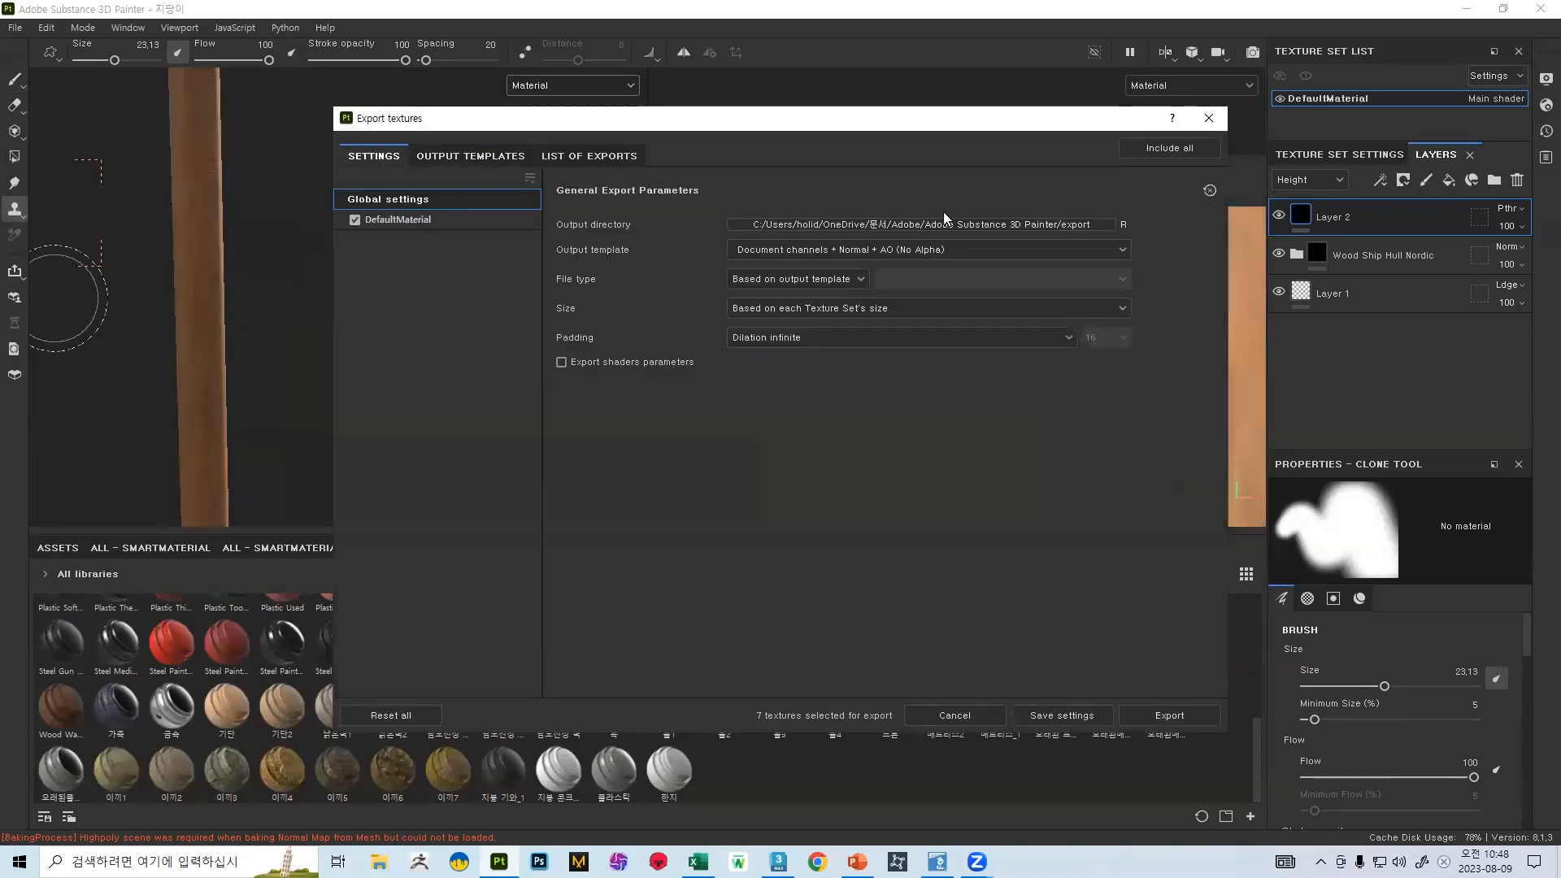
# - Create a new desktop folder named 지팡이 and set it as the output directory for the texture export
pyautogui.click(1039, 225)
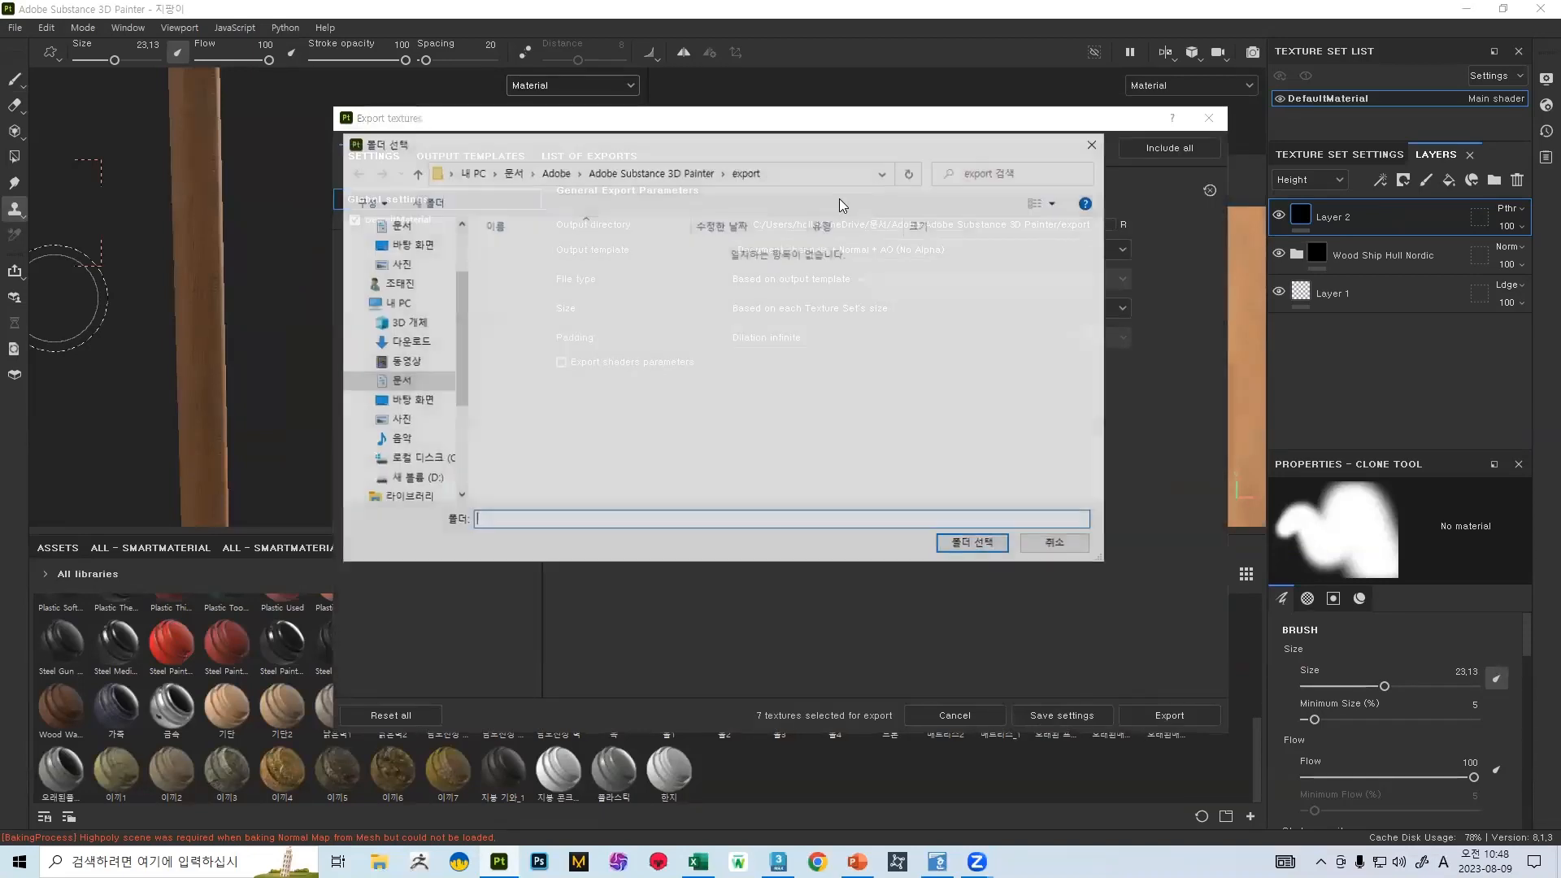
pyautogui.click(405, 251)
pyautogui.rightClick(673, 415)
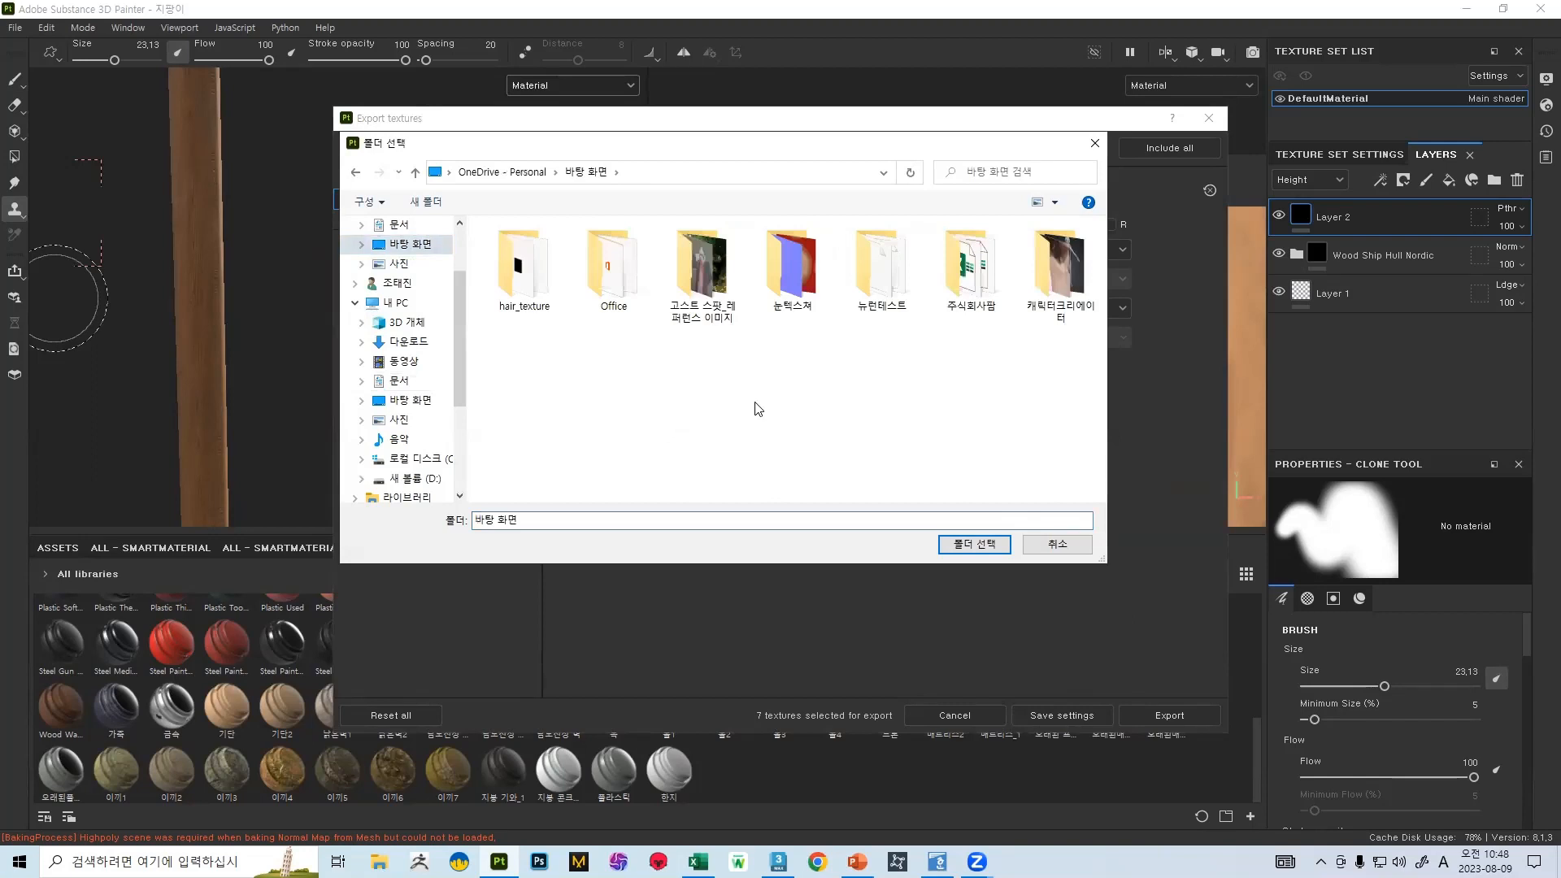
pyautogui.click(736, 427)
pyautogui.write('w')
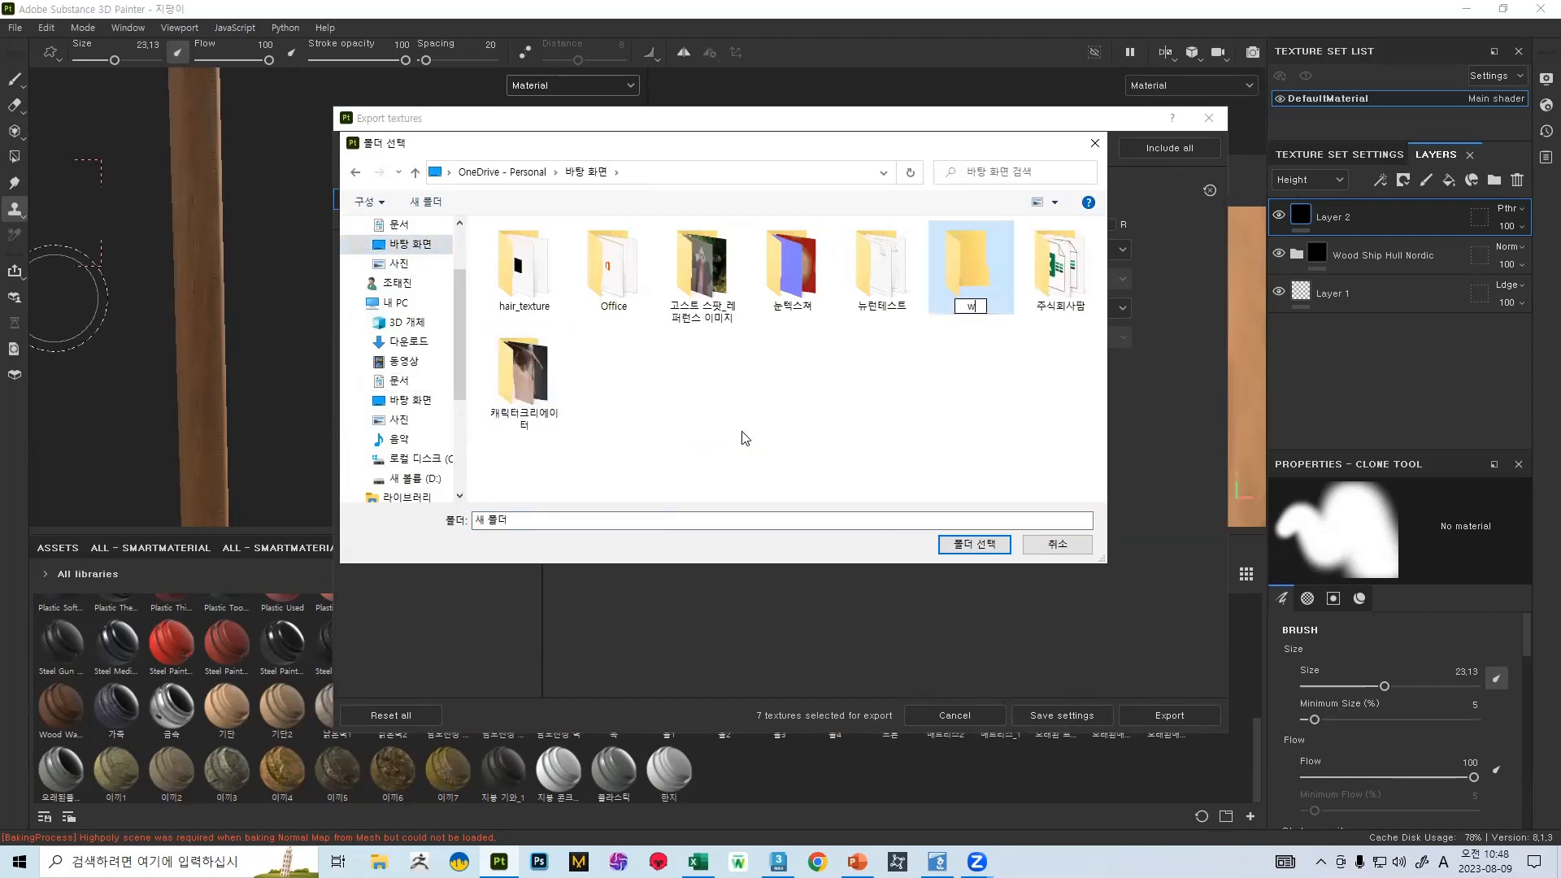
pyautogui.press('BackSpace')
pyautogui.press('Hangul')
pyautogui.write('ㅈ지팡이')
pyautogui.press('Return')
pyautogui.doubleClick(1070, 285)
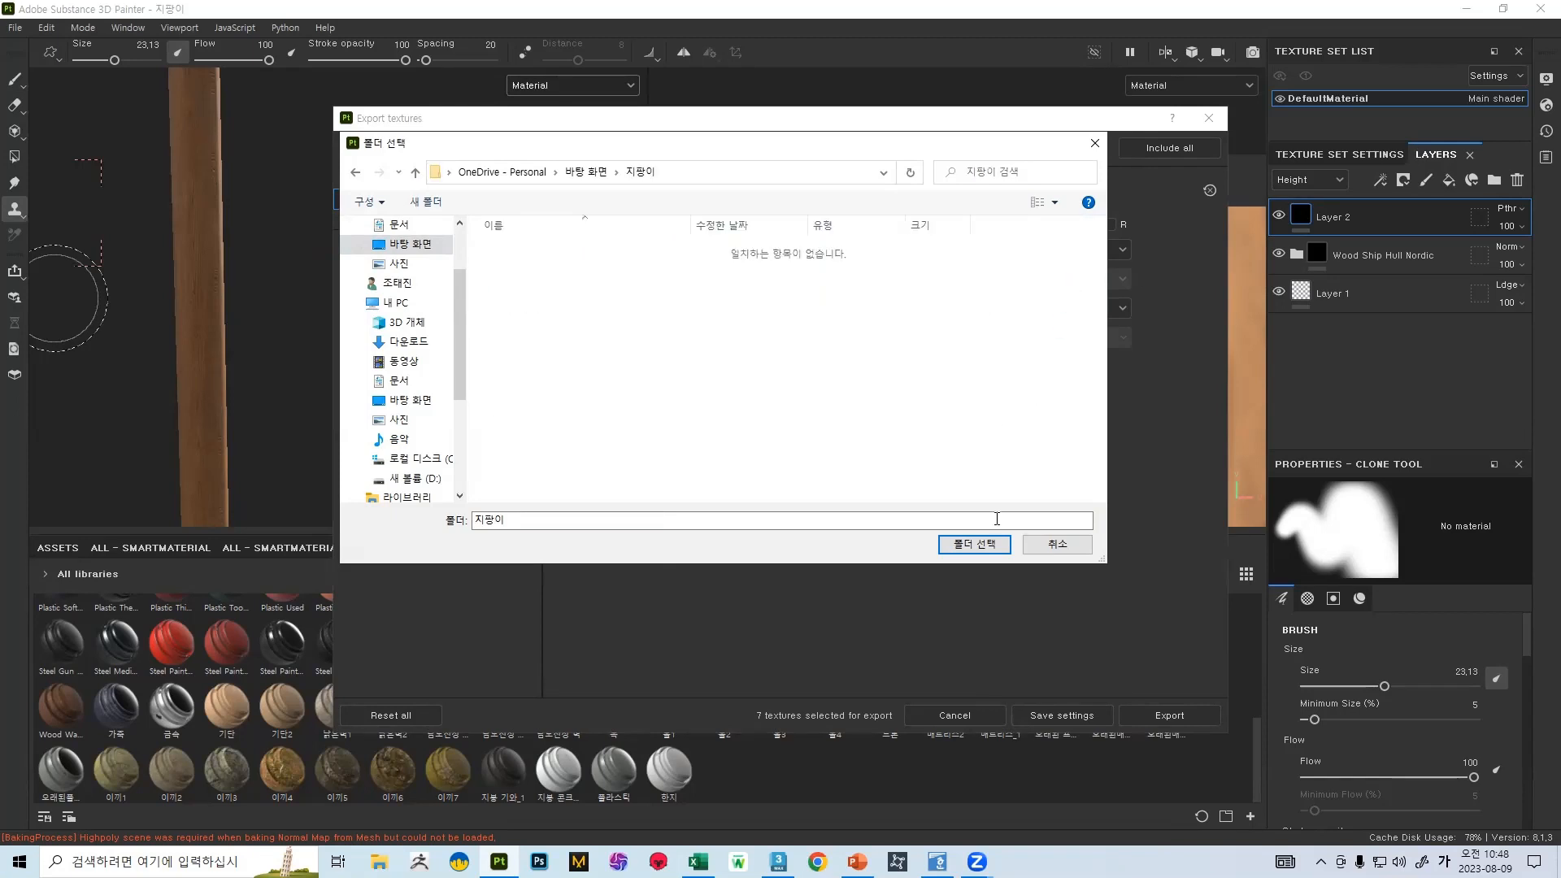
pyautogui.click(980, 544)
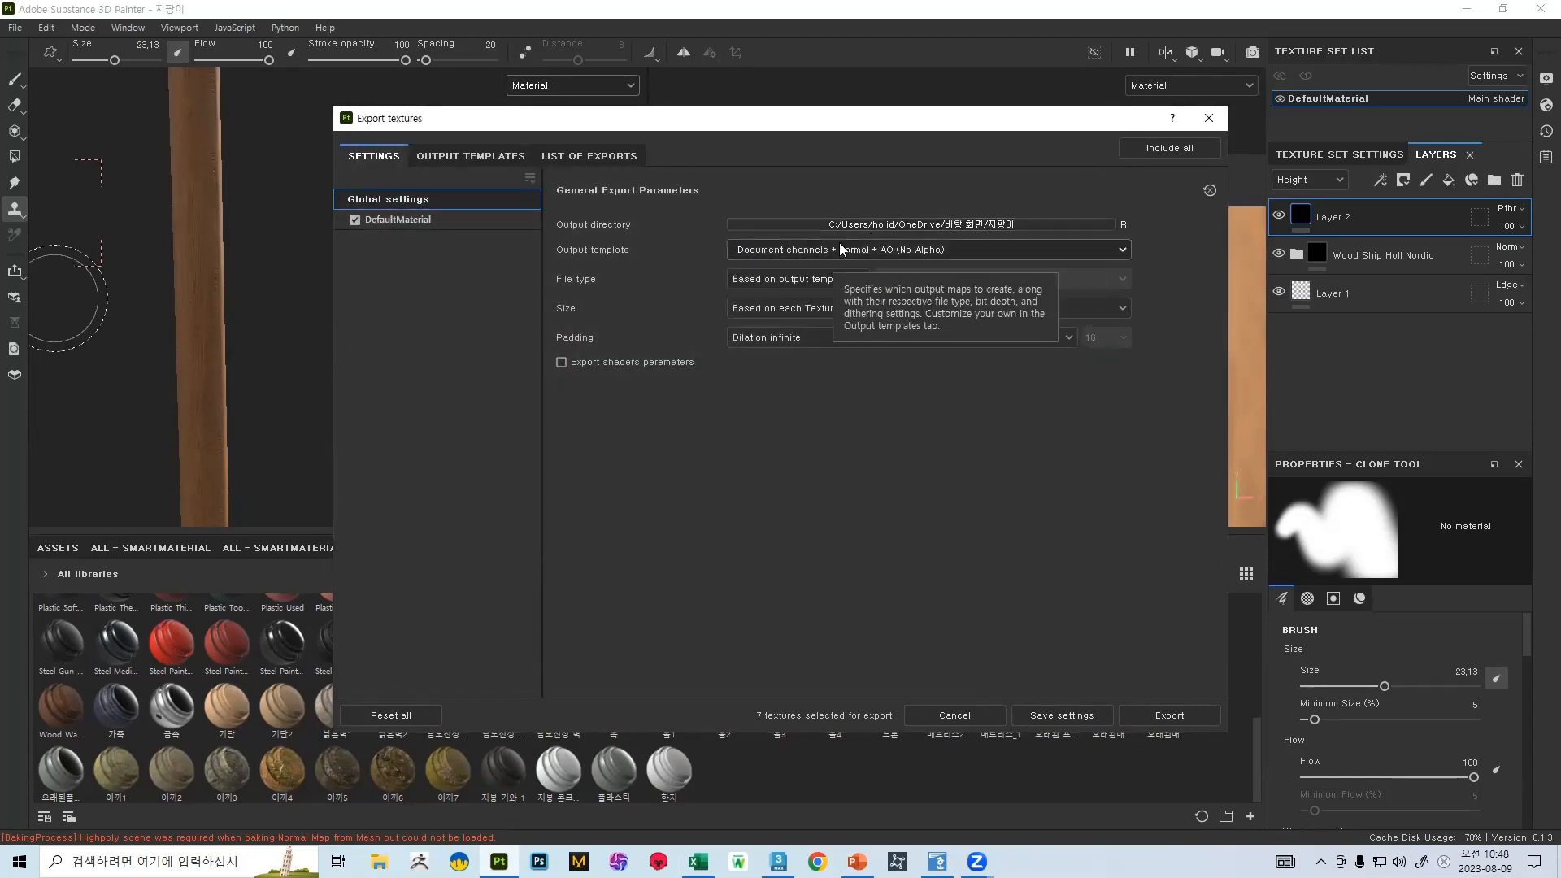
# - Set the export's output template to TJ marmoset
pyautogui.click(845, 252)
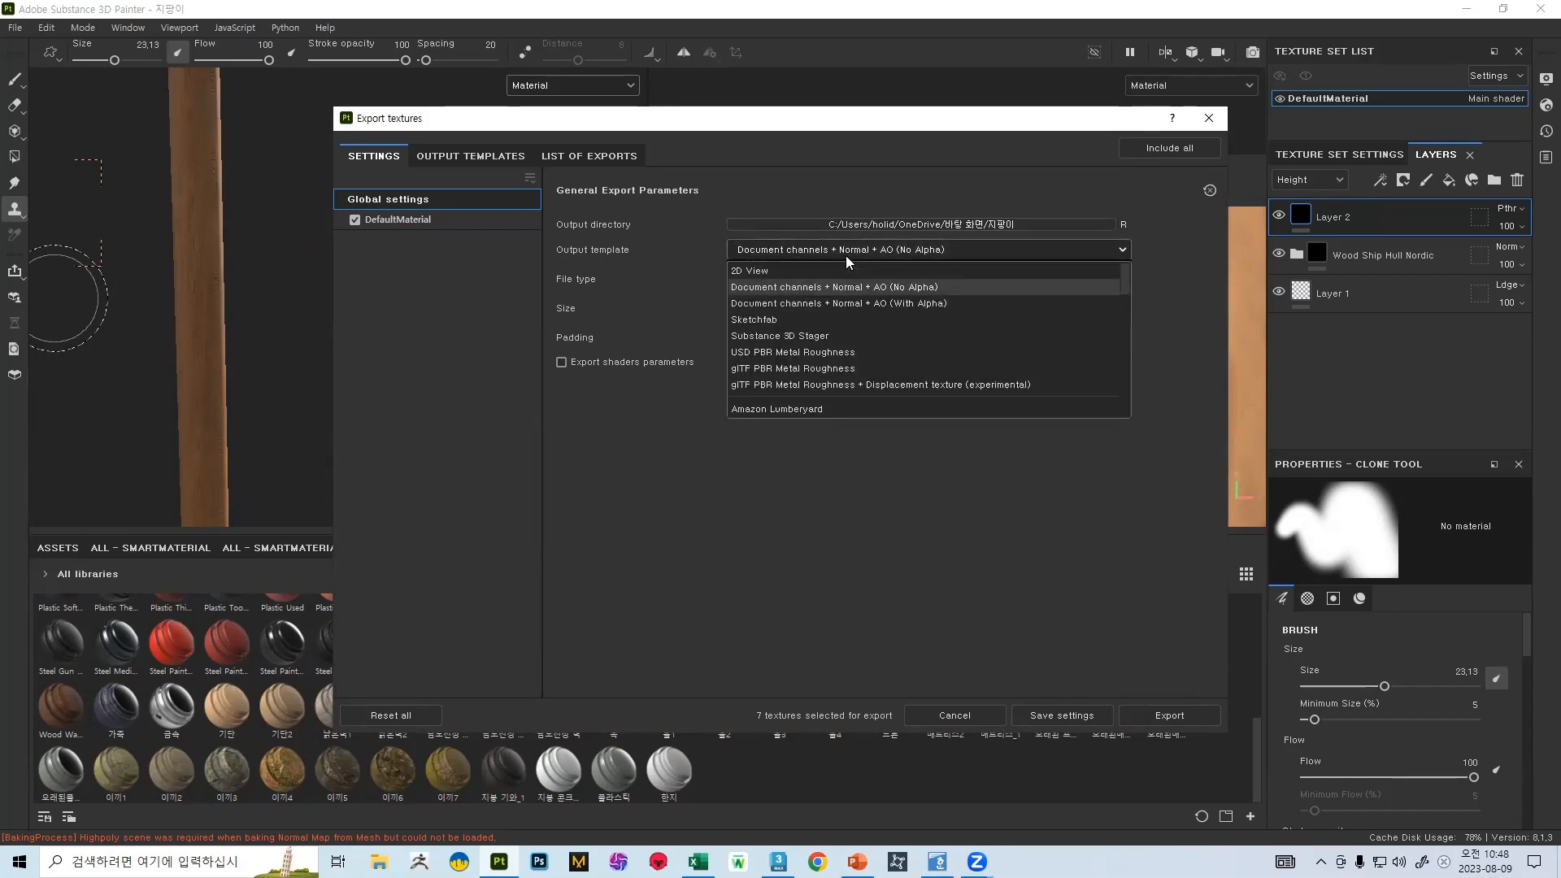
pyautogui.scroll(-3, 872, 299)
pyautogui.scroll(-10, 875, 285)
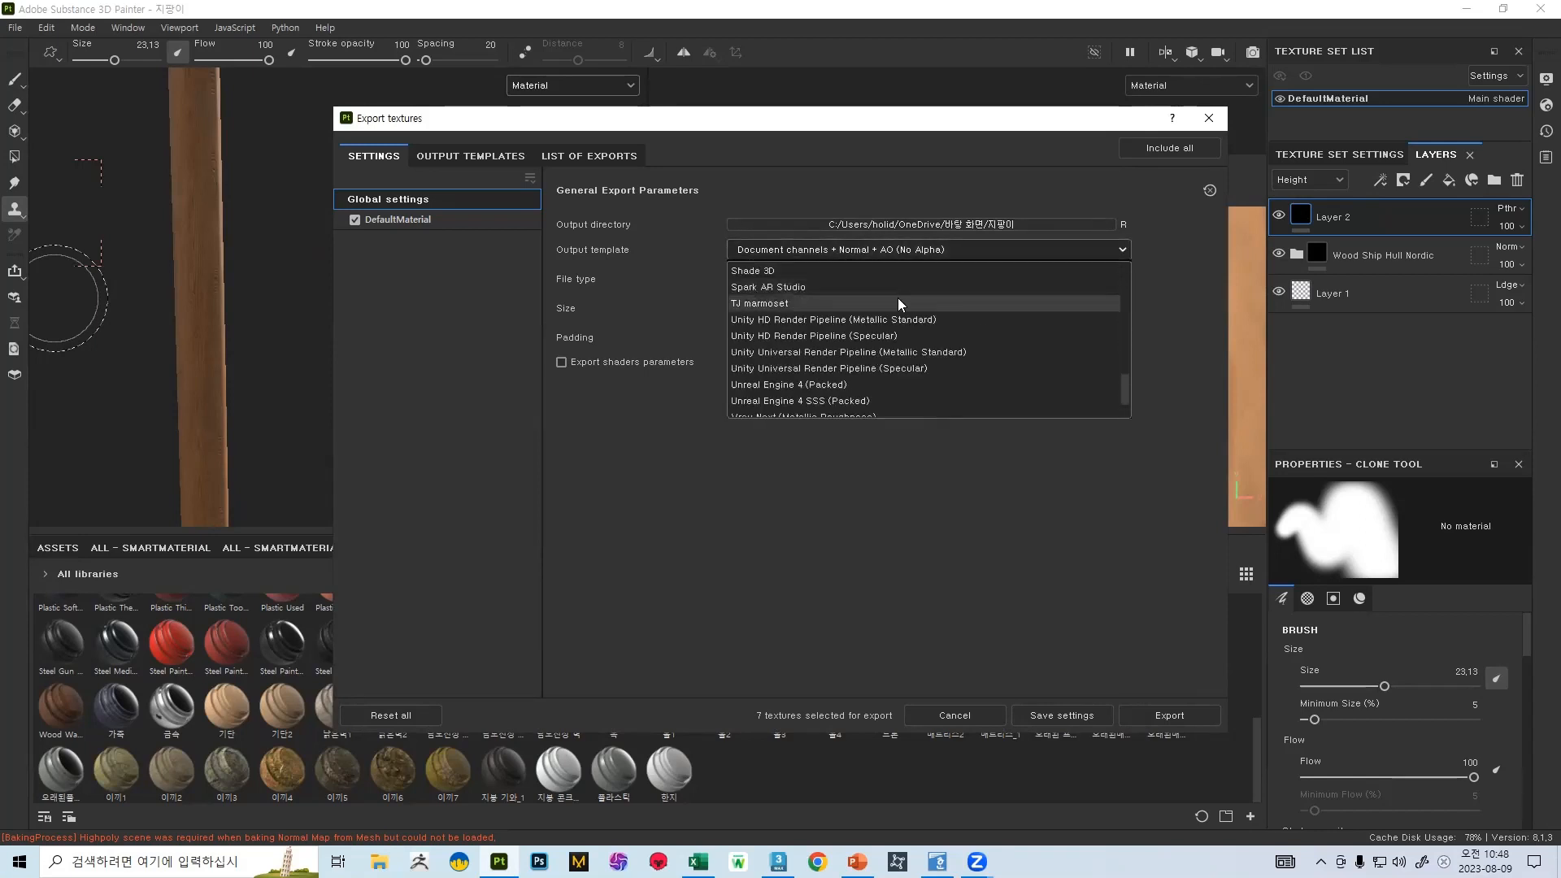
pyautogui.scroll(3, 927, 313)
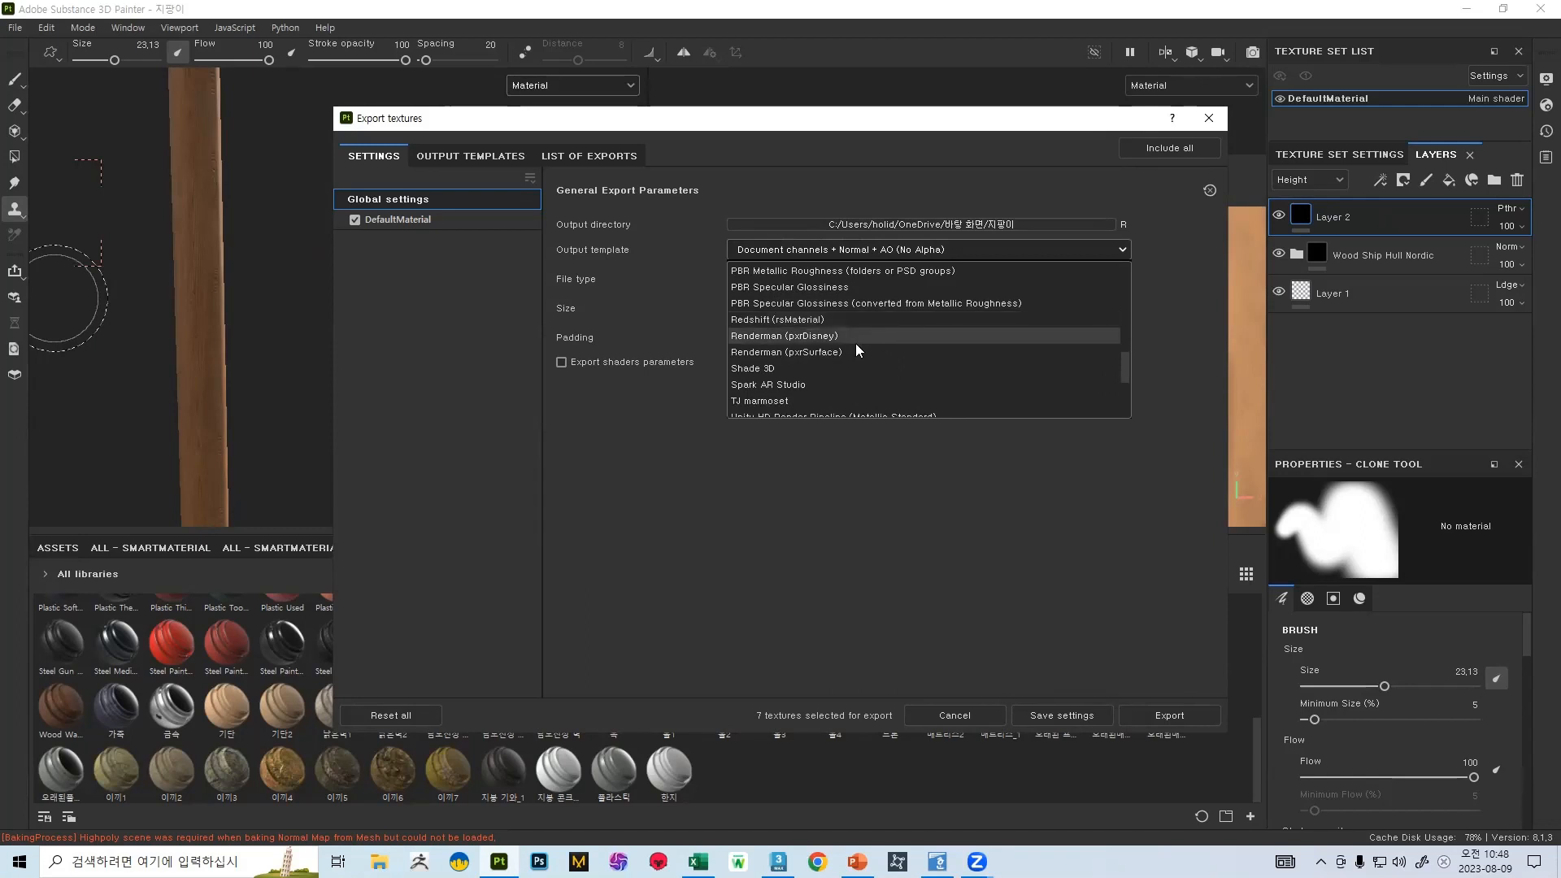
pyautogui.click(788, 401)
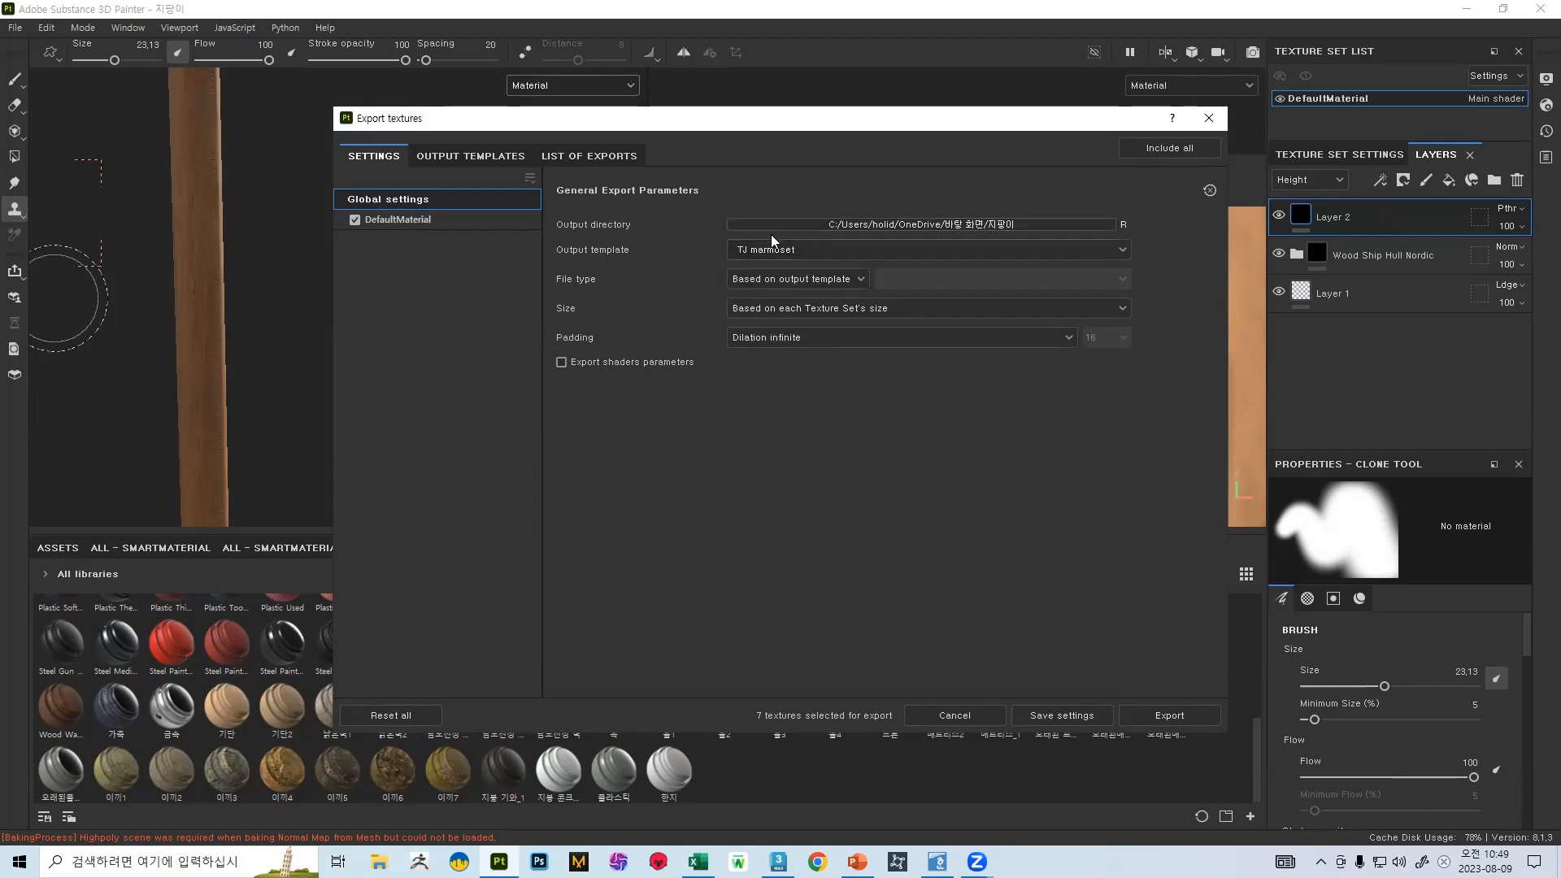
# - Review the available export file types and set the file type to png
pyautogui.click(802, 282)
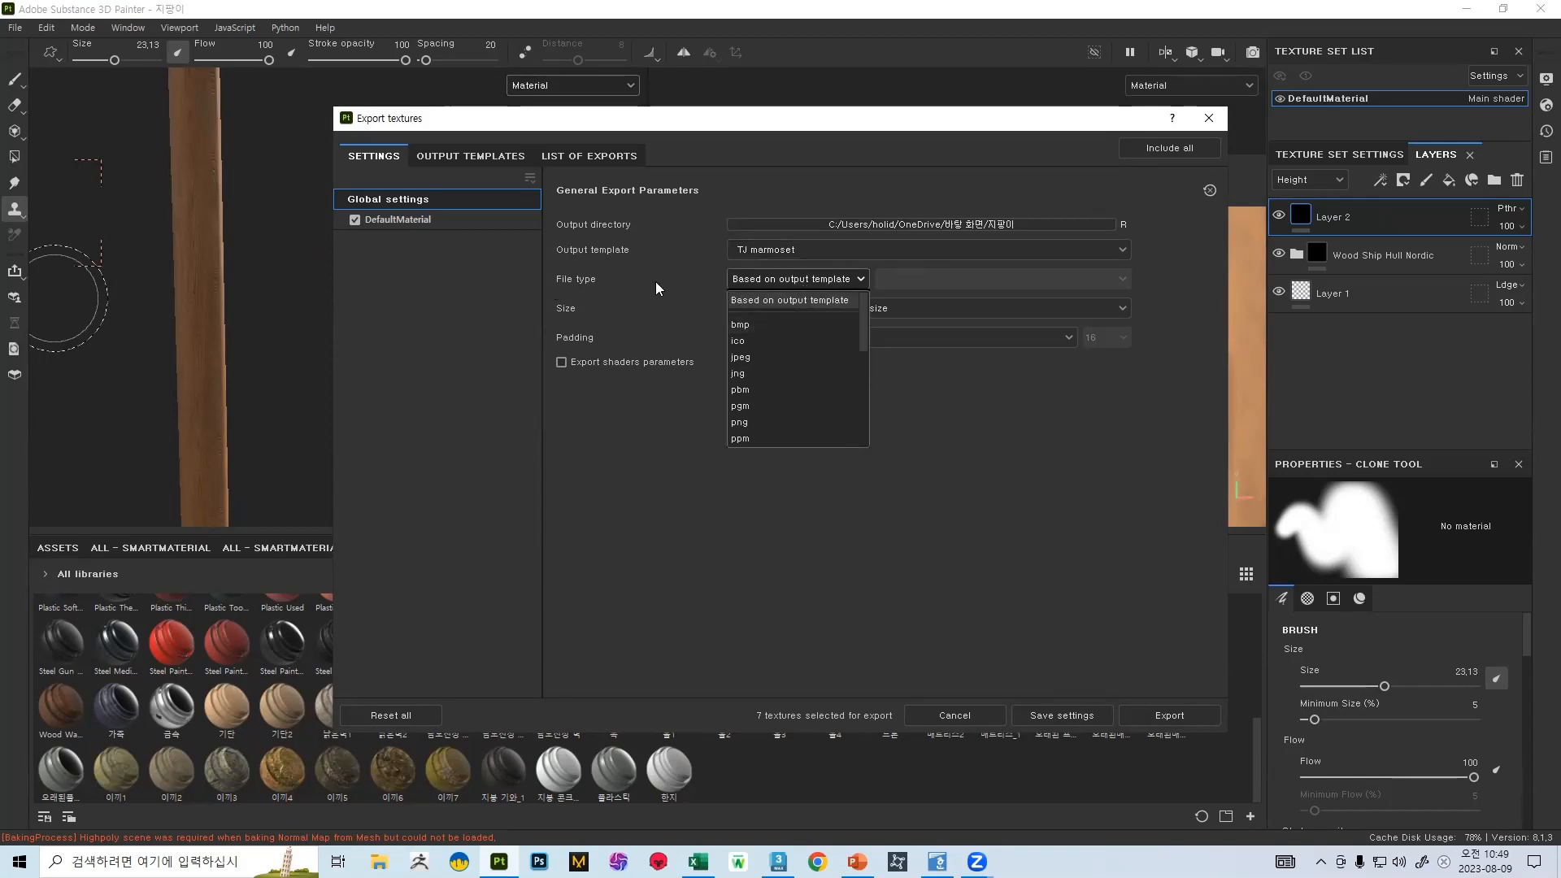
pyautogui.scroll(-1, 824, 354)
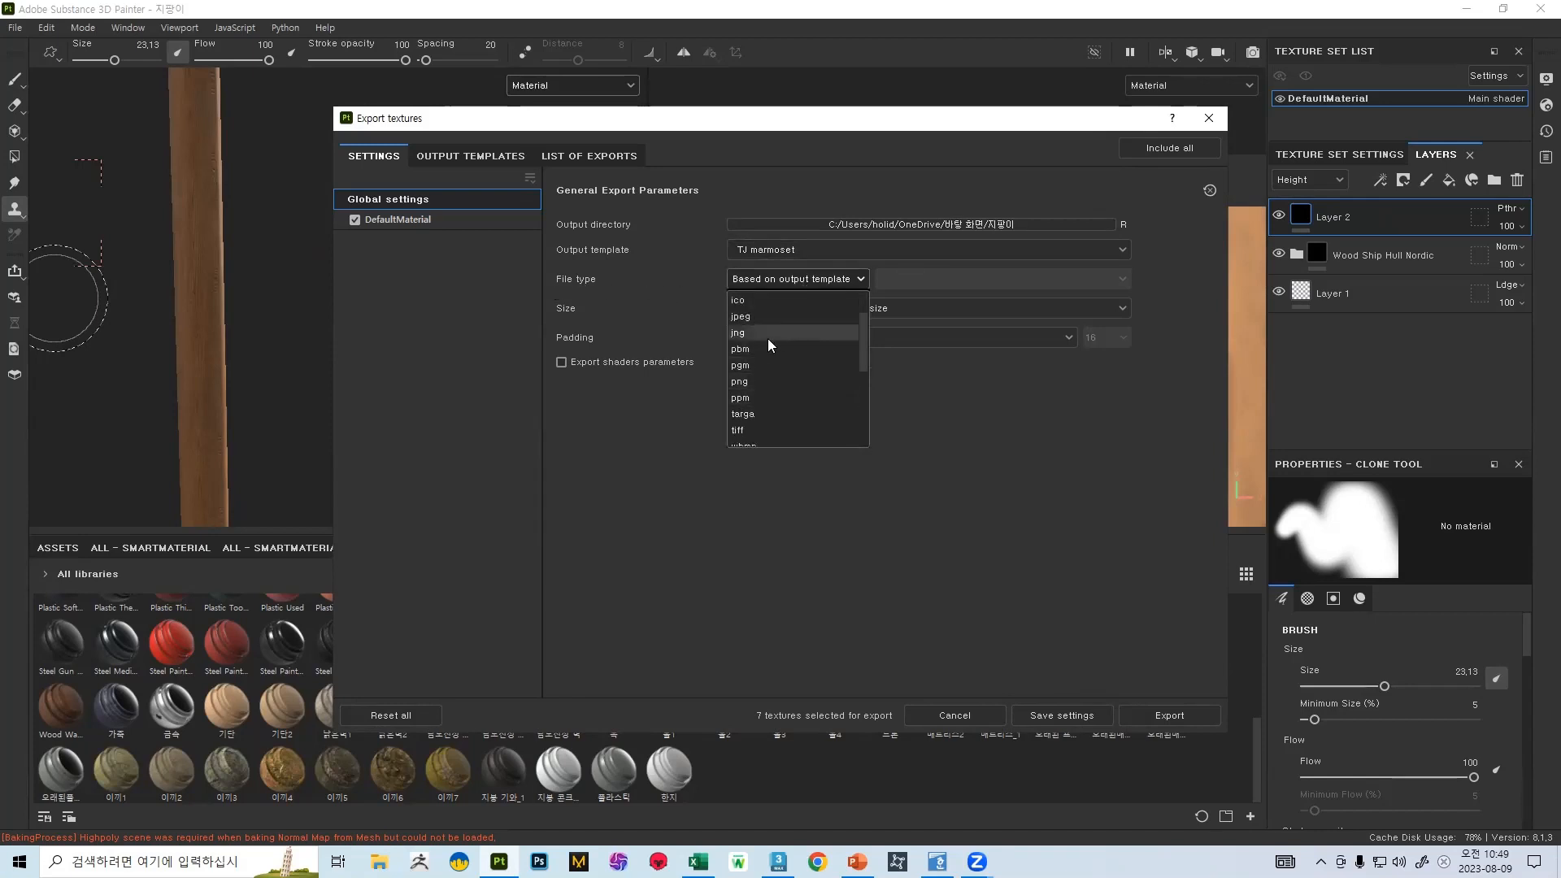
pyautogui.scroll(-1, 766, 366)
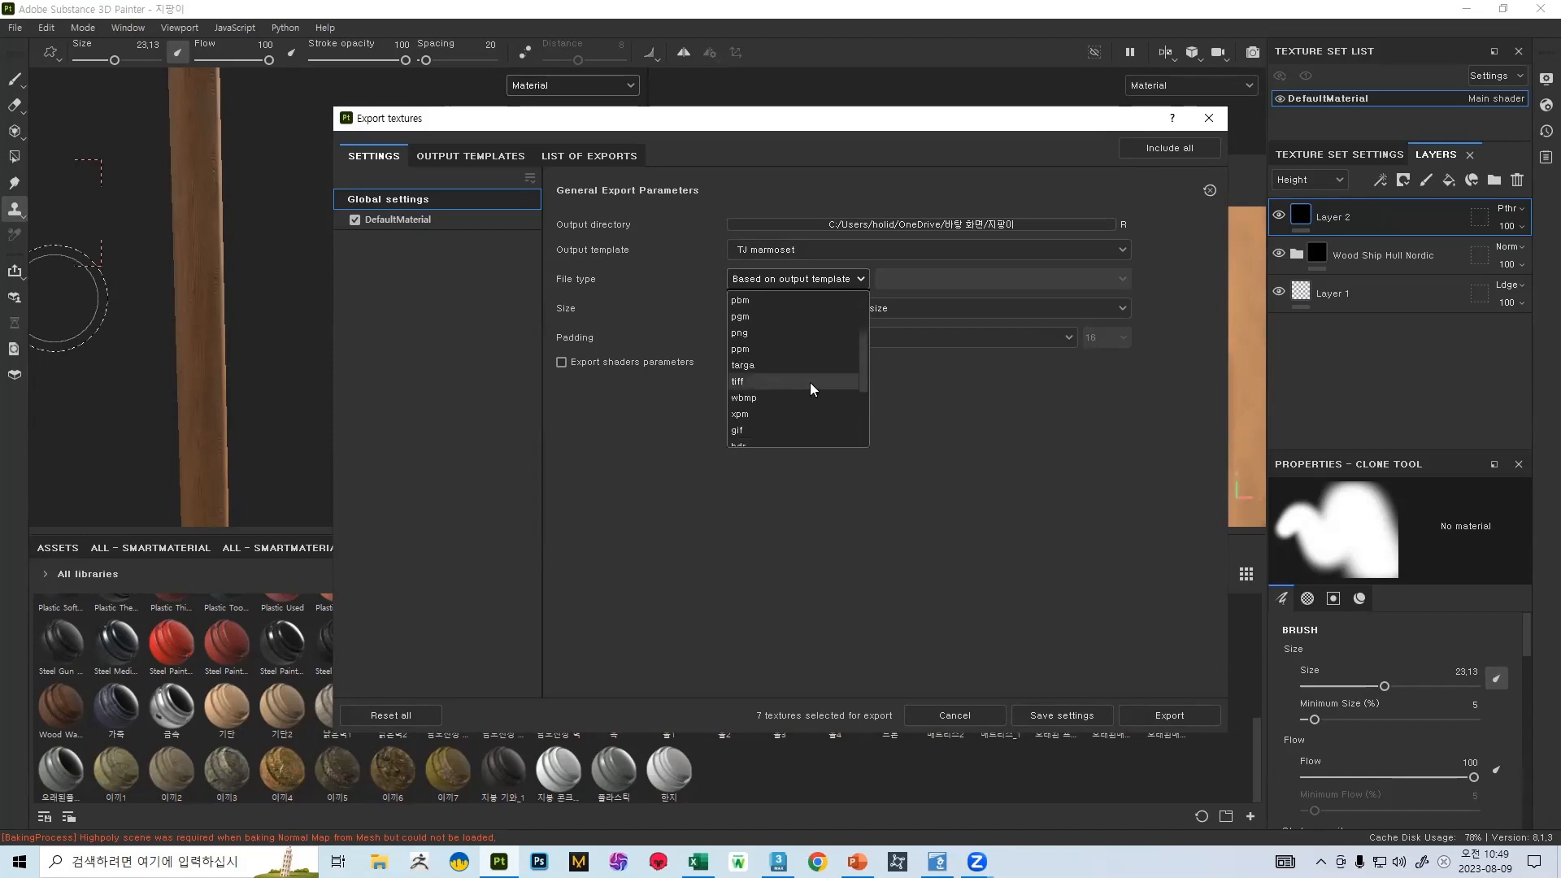
pyautogui.scroll(1, 808, 374)
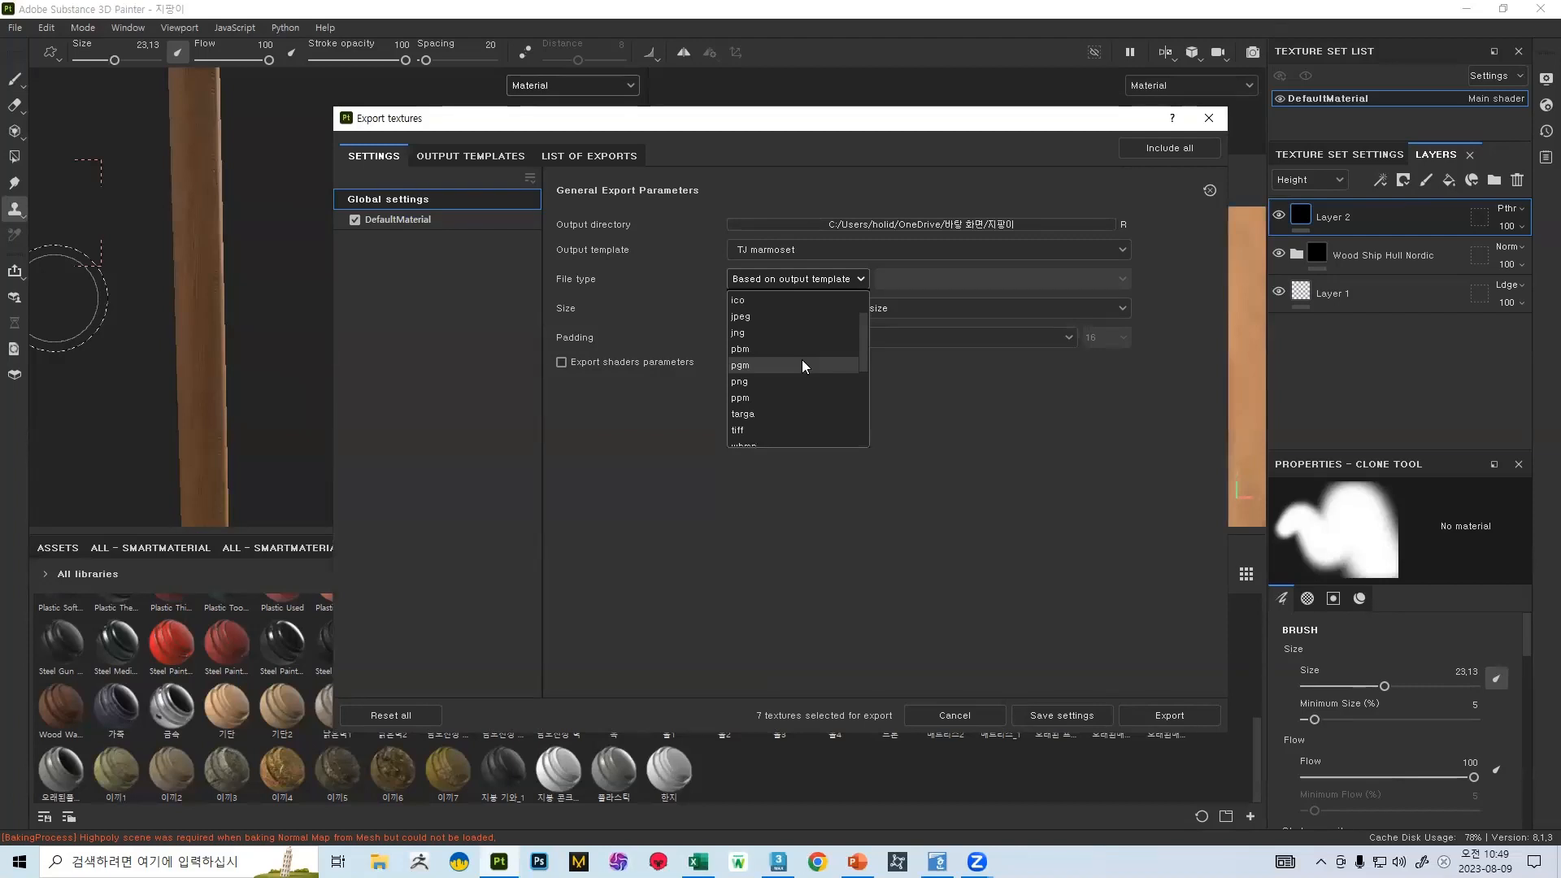
pyautogui.scroll(-4, 776, 369)
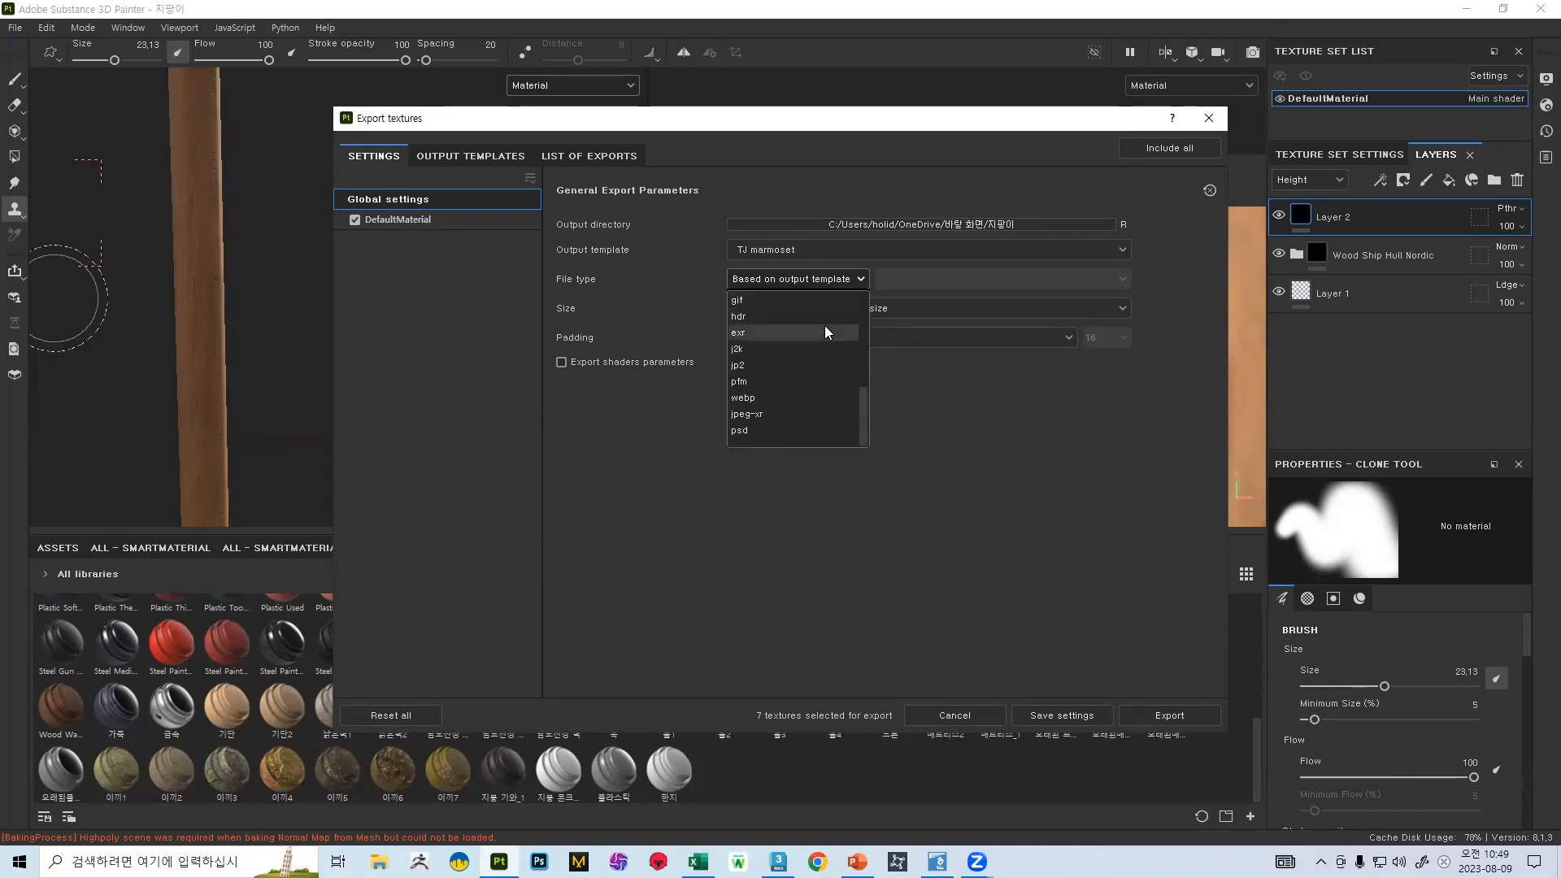
pyautogui.scroll(3, 832, 377)
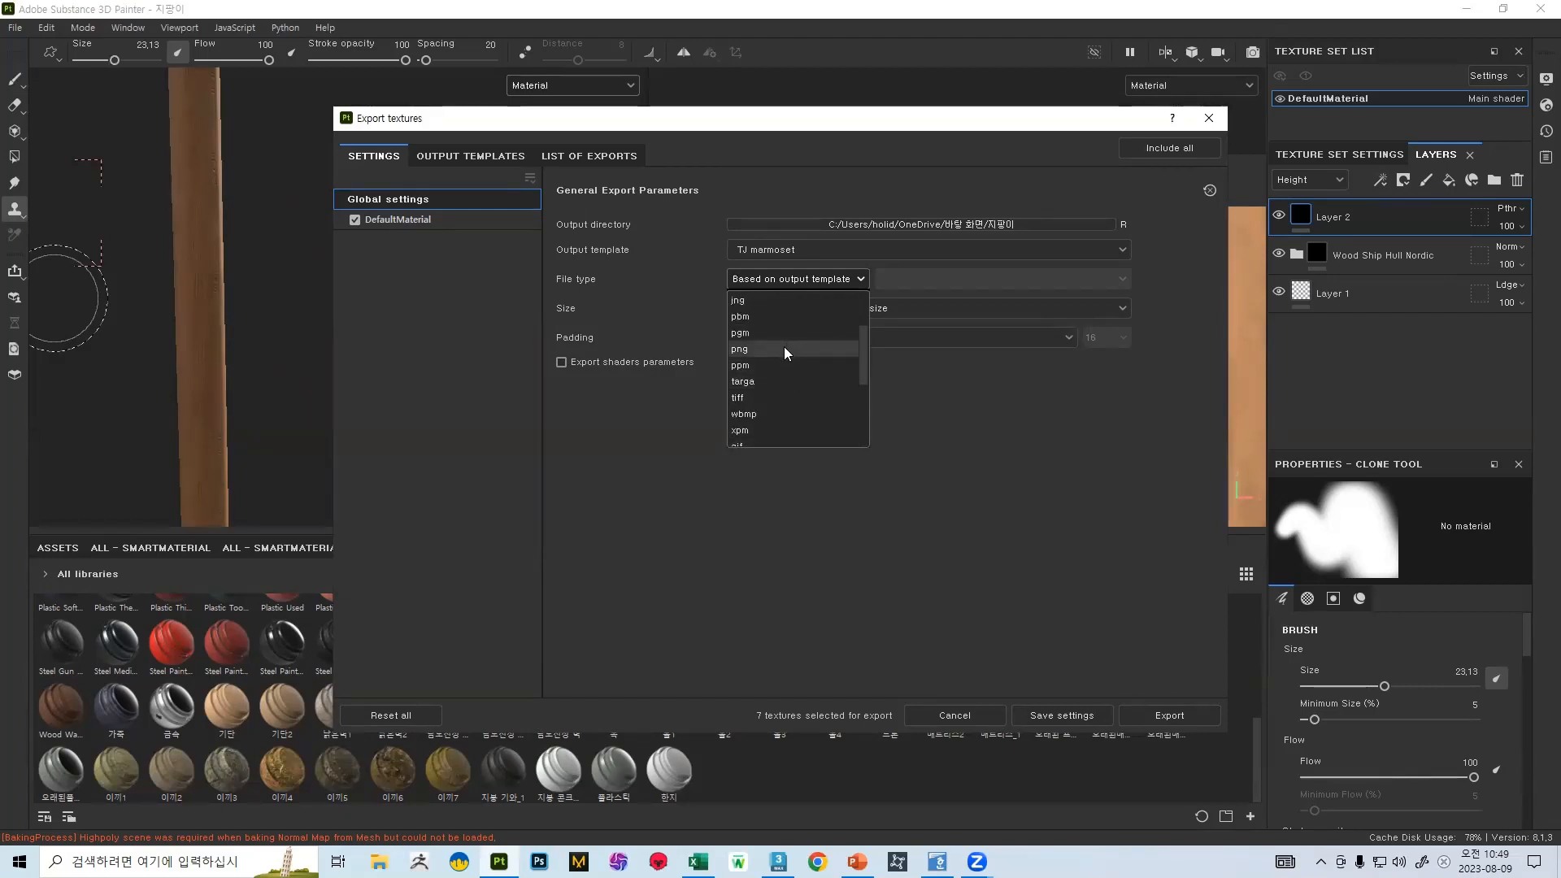
pyautogui.scroll(-1, 783, 349)
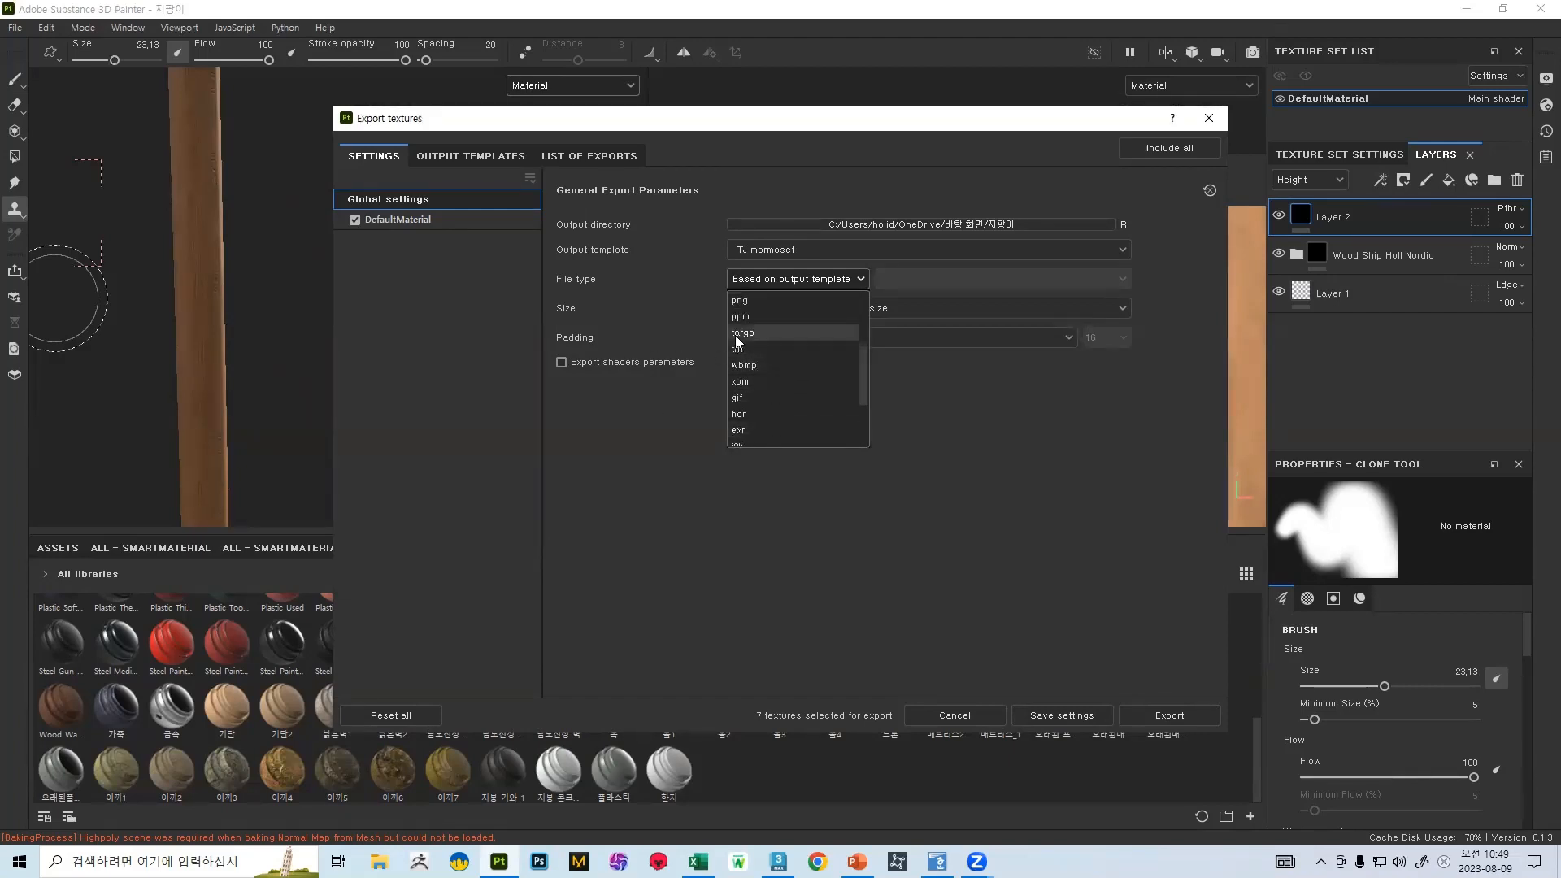
pyautogui.scroll(2, 782, 338)
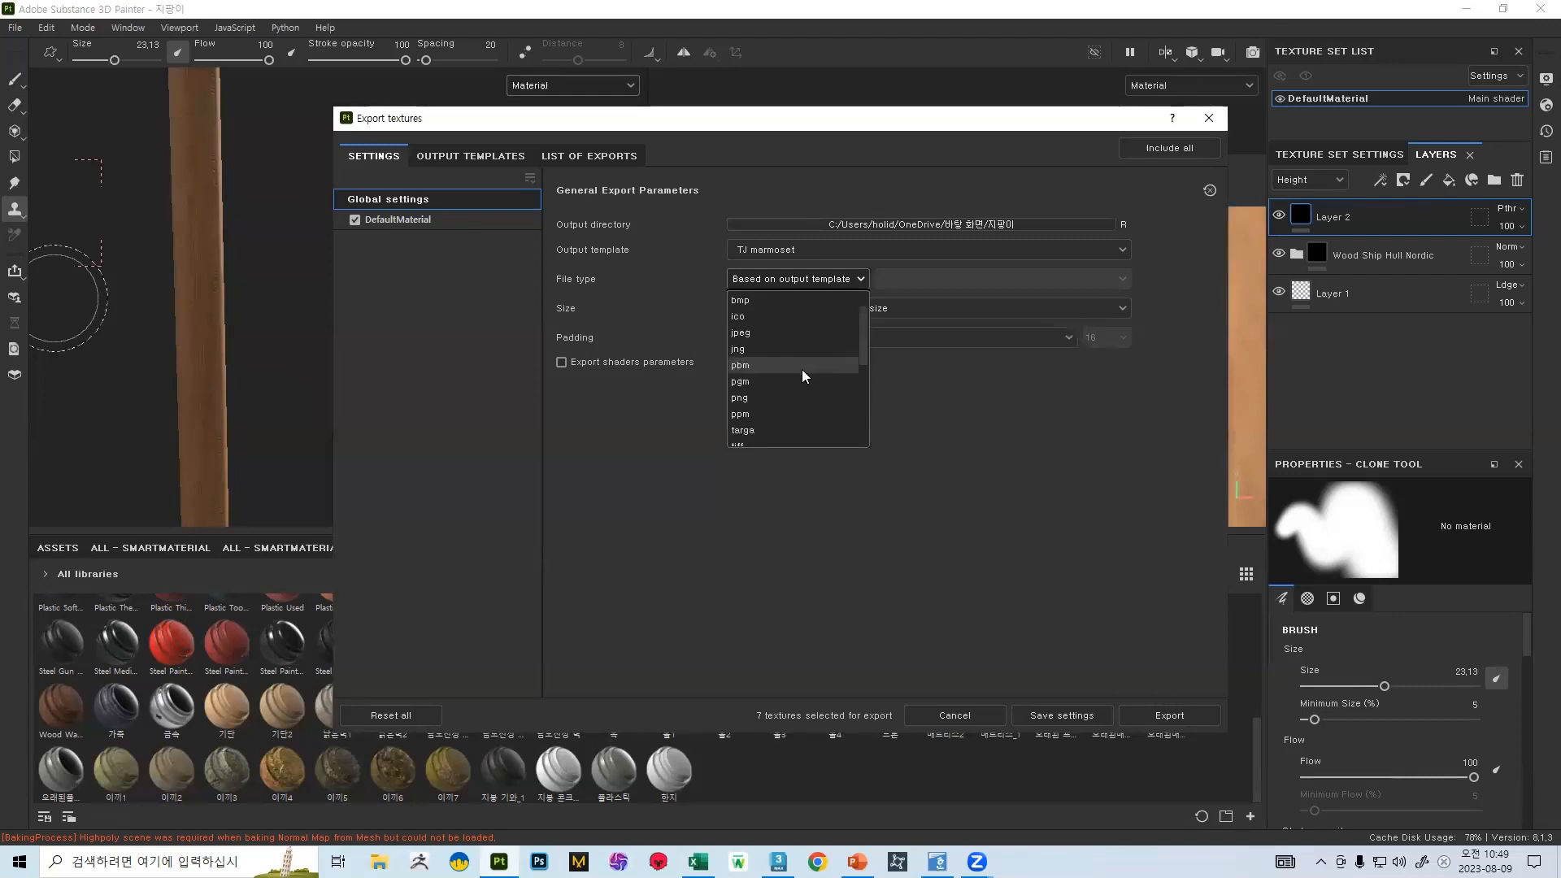
pyautogui.click(760, 400)
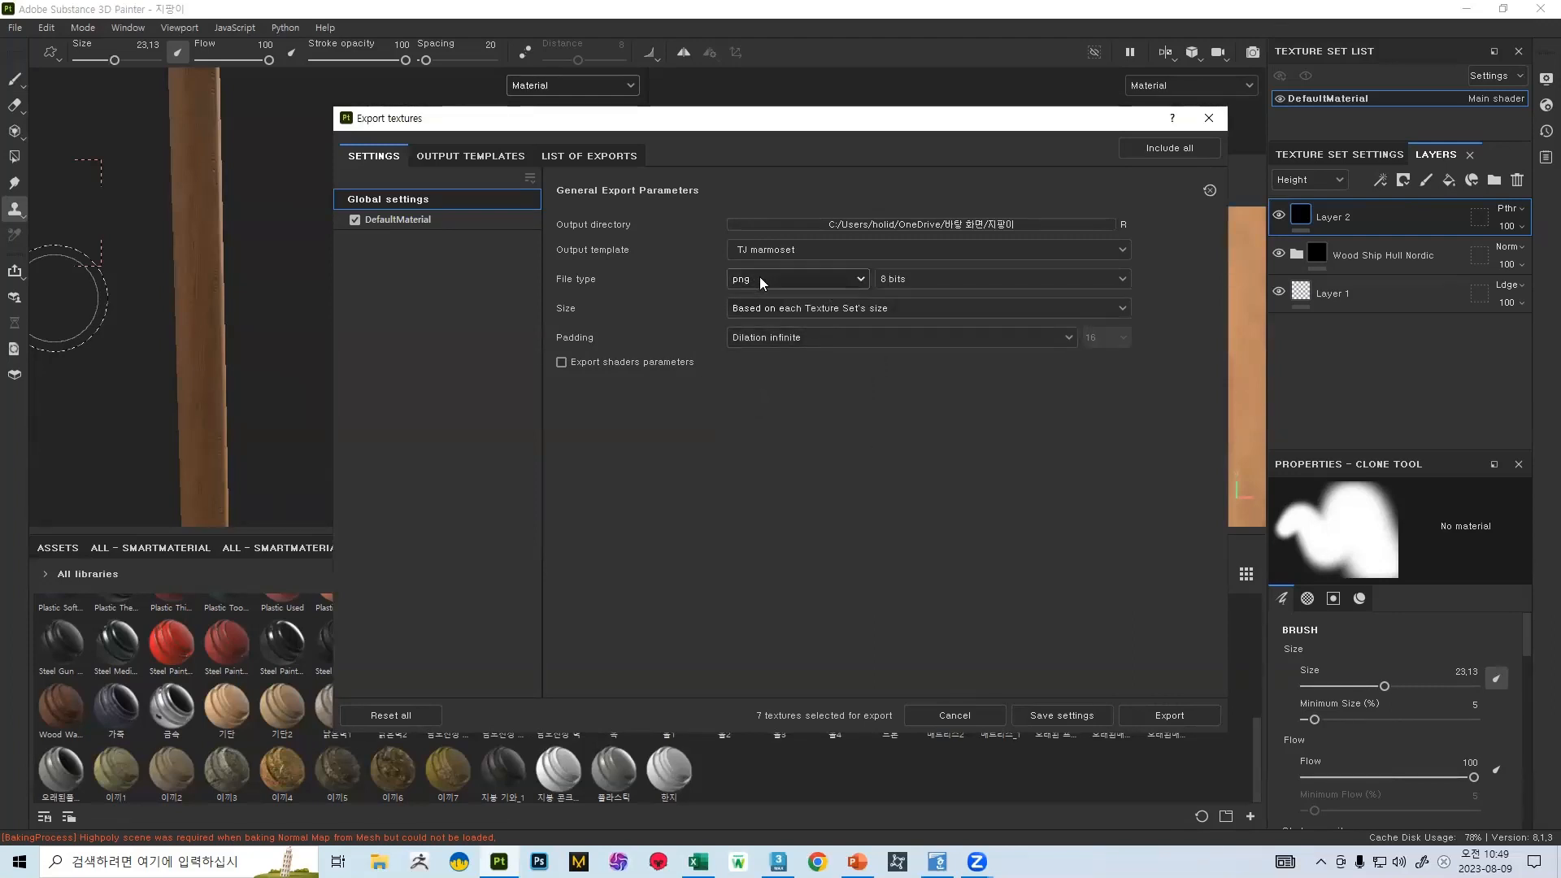
# - Set the export size to 4096, export the textures, and close the export window
pyautogui.click(772, 309)
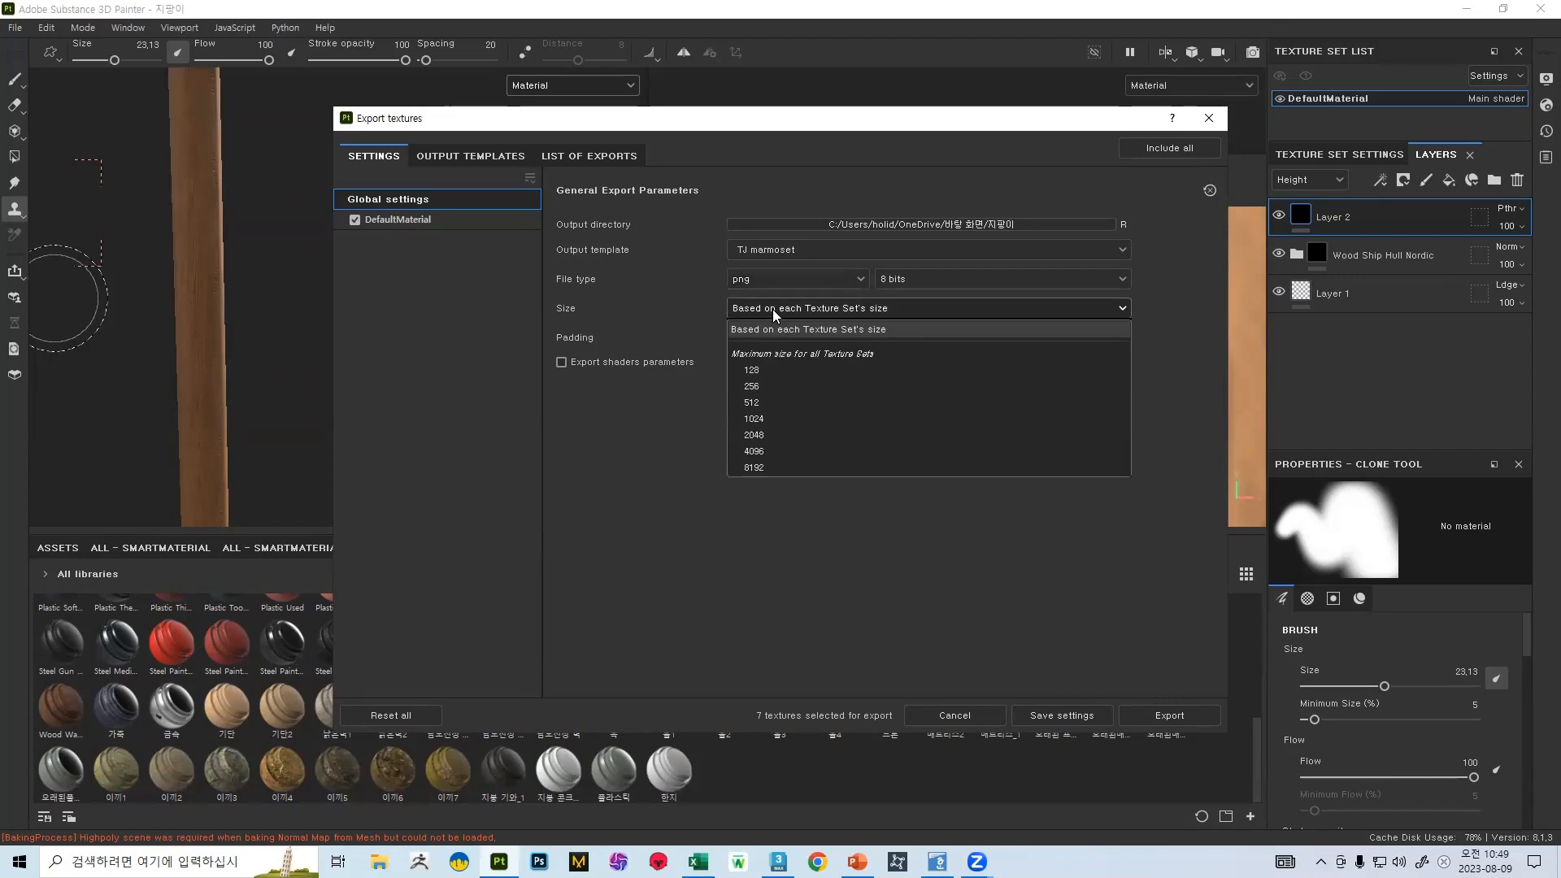
pyautogui.click(755, 451)
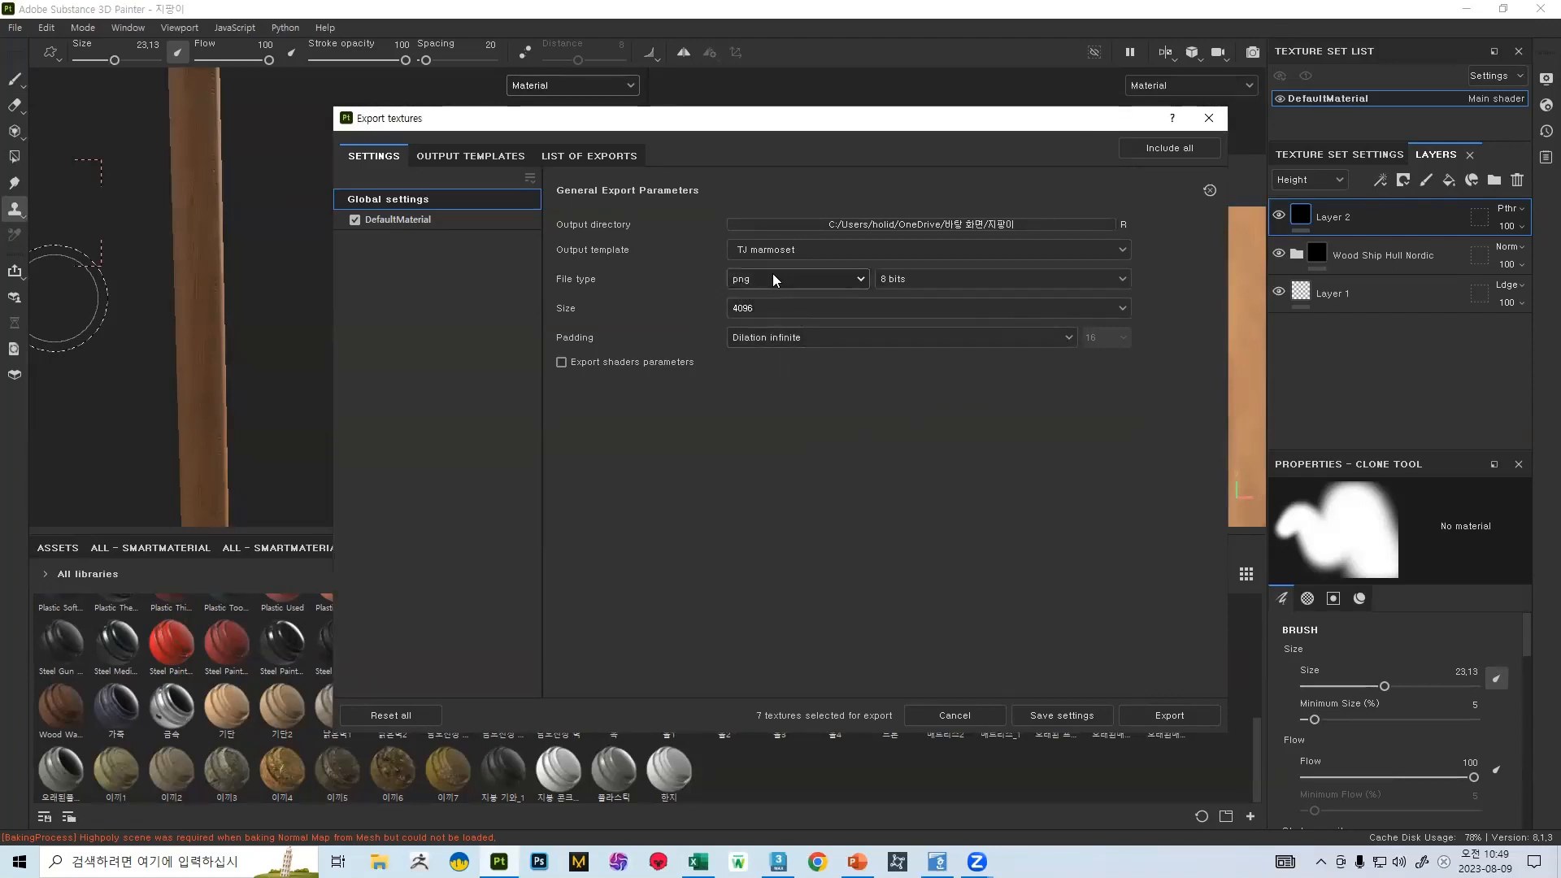
pyautogui.click(1173, 714)
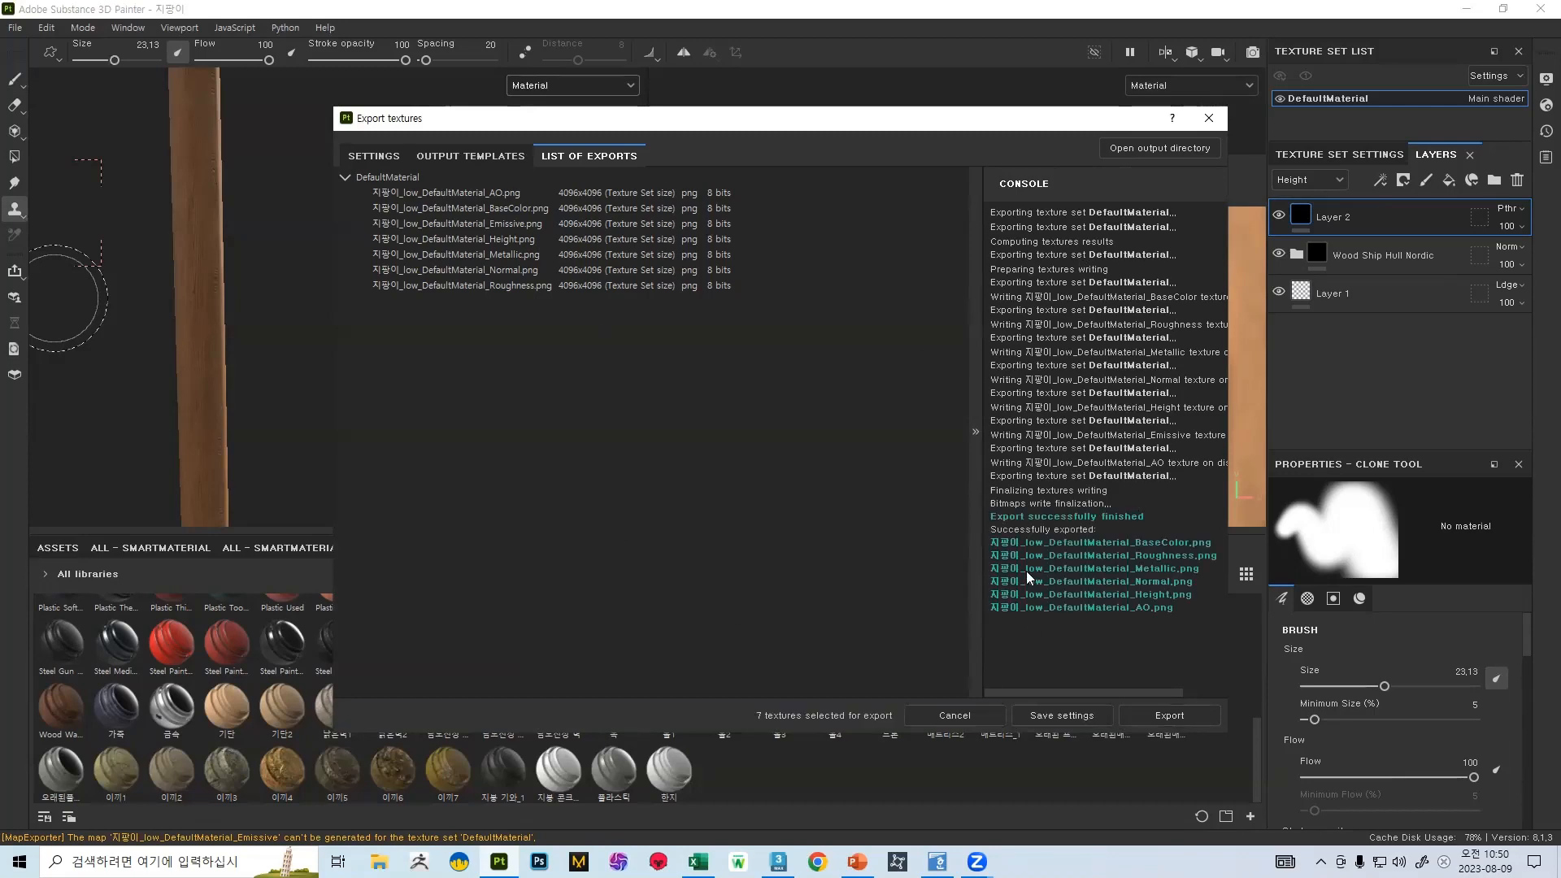
pyautogui.click(1209, 118)
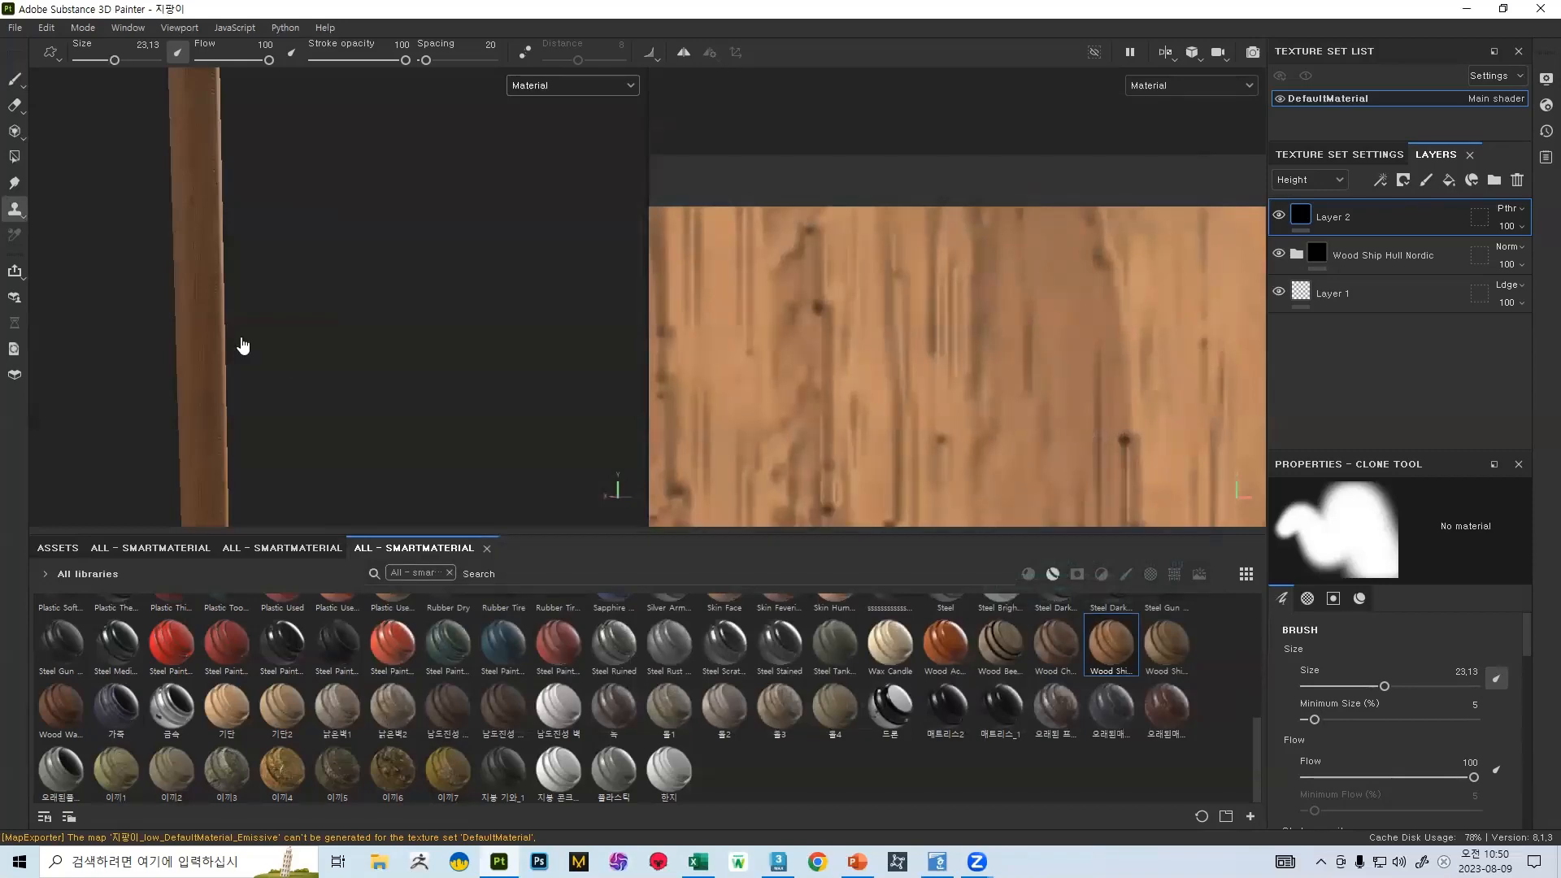
# - Switch to File Explorer, open the desktop folder 지팡이, and browse the exported texture images starting from the AO map
pyautogui.hotkey('alt', 'Tab')
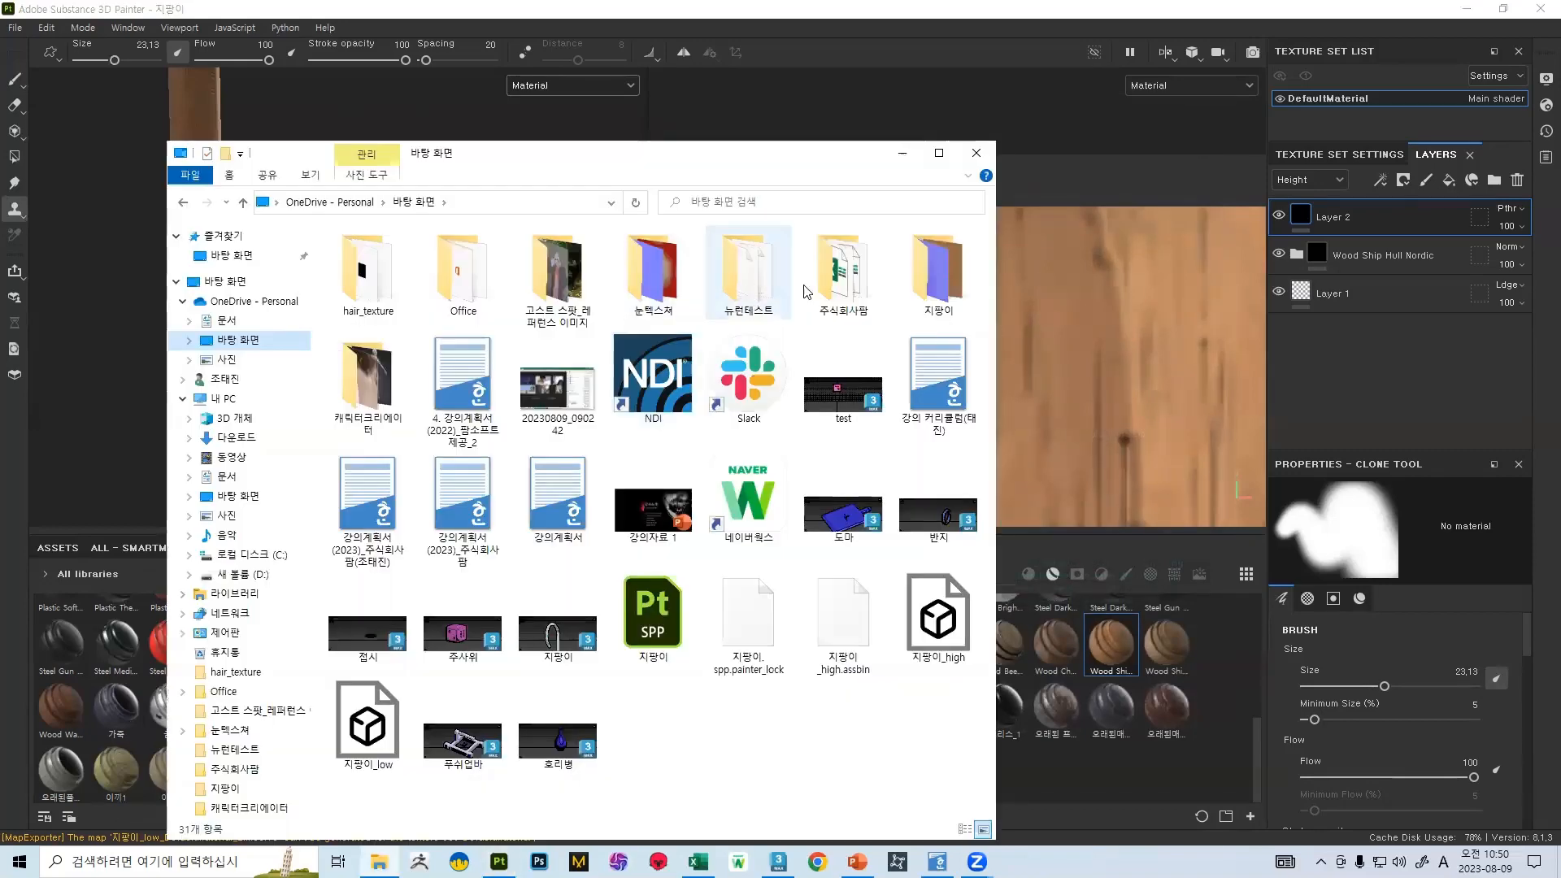
pyautogui.doubleClick(907, 283)
pyautogui.doubleClick(341, 293)
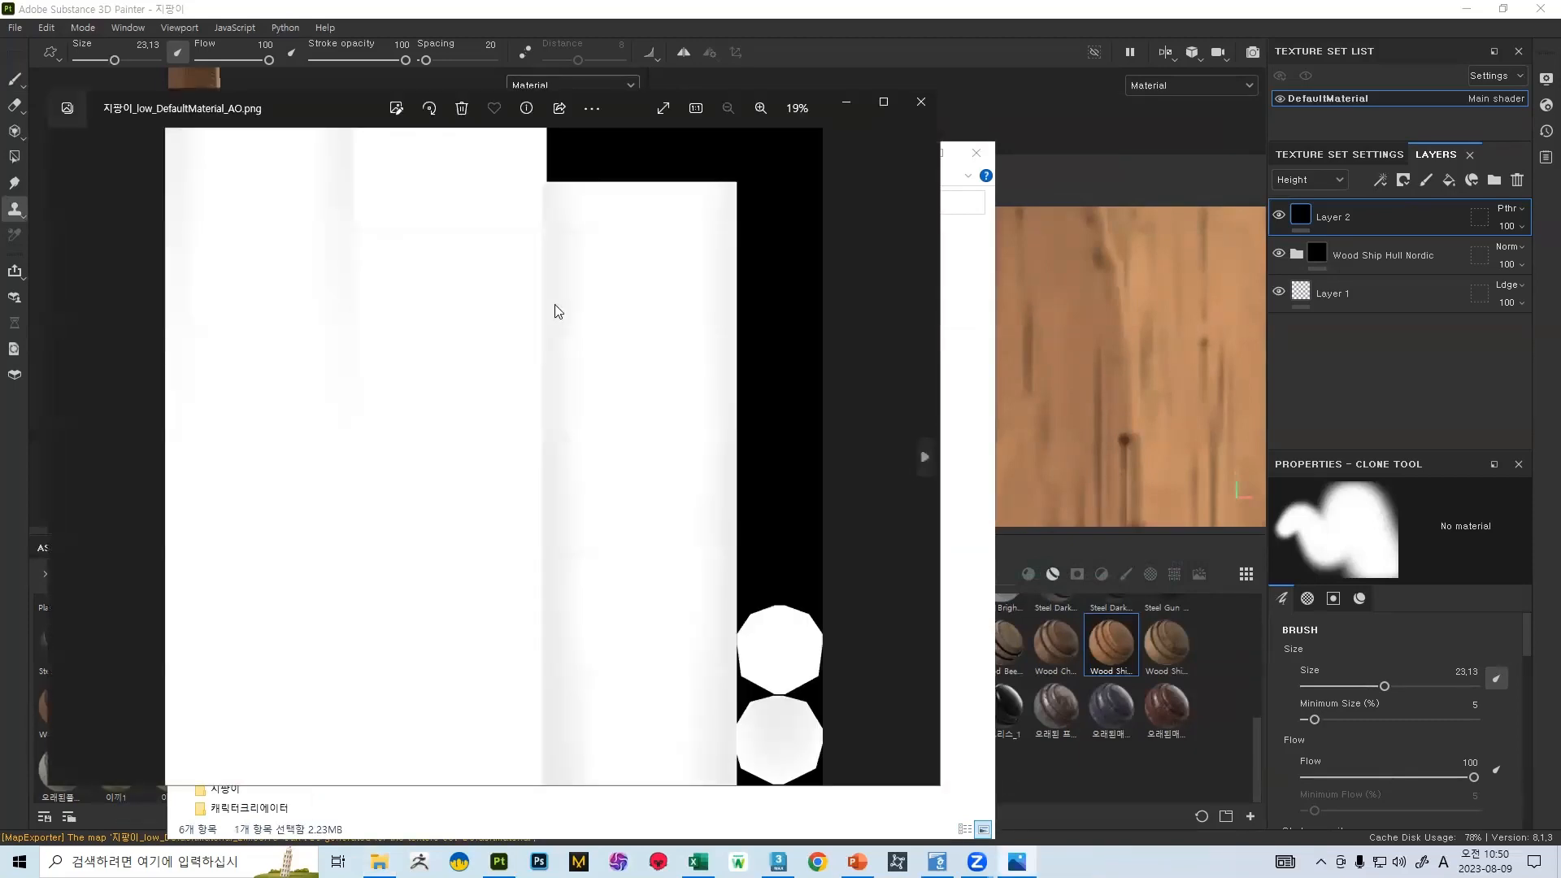
pyautogui.click(923, 457)
pyautogui.click(923, 457)
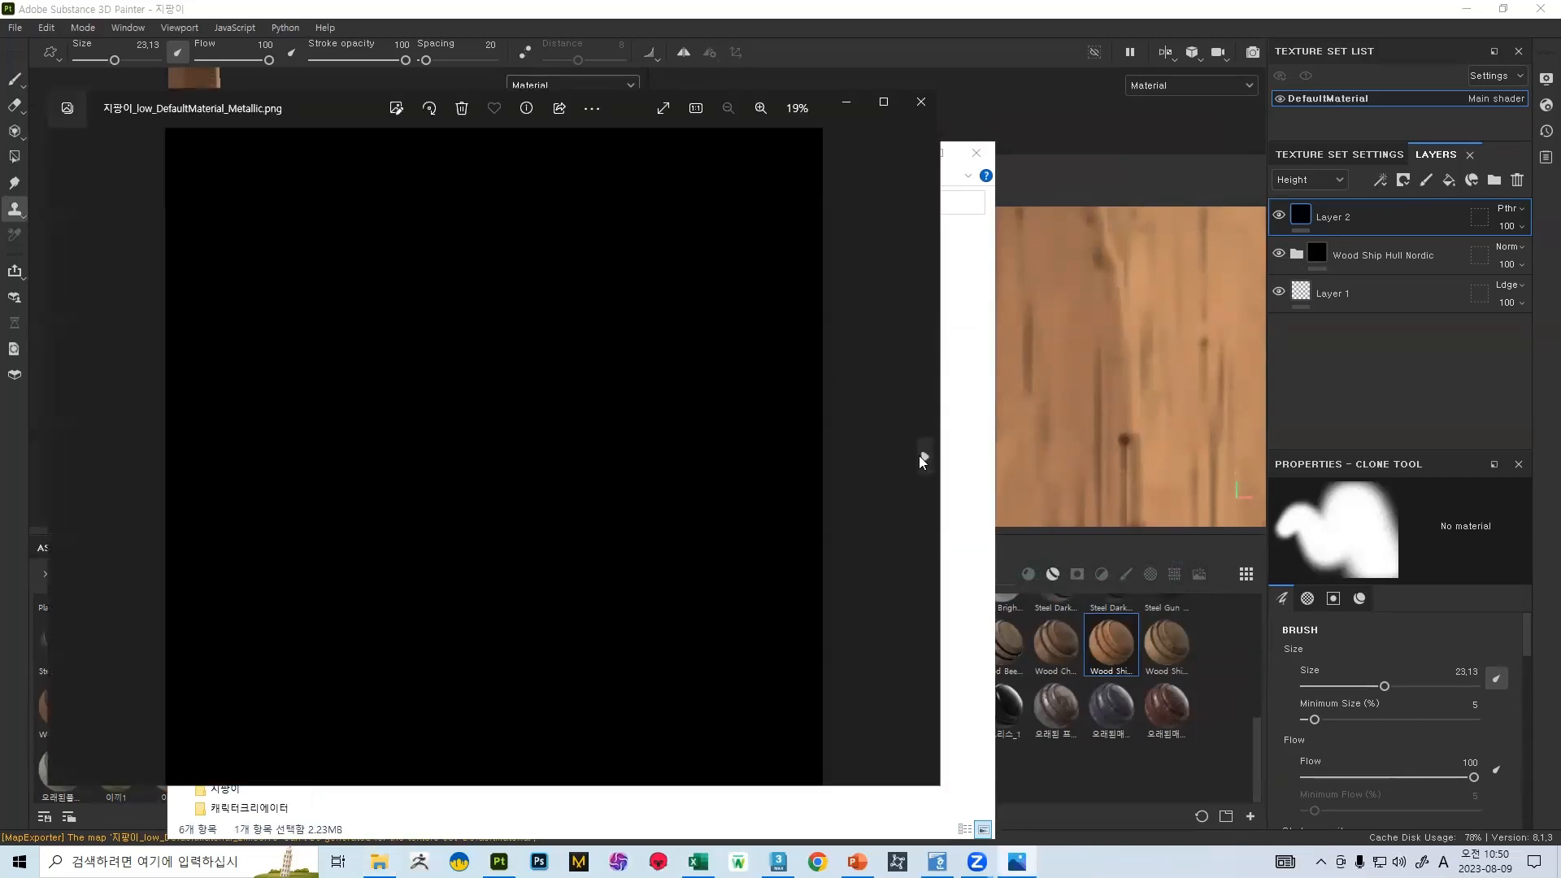
pyautogui.click(923, 457)
pyautogui.click(923, 457)
pyautogui.click(922, 102)
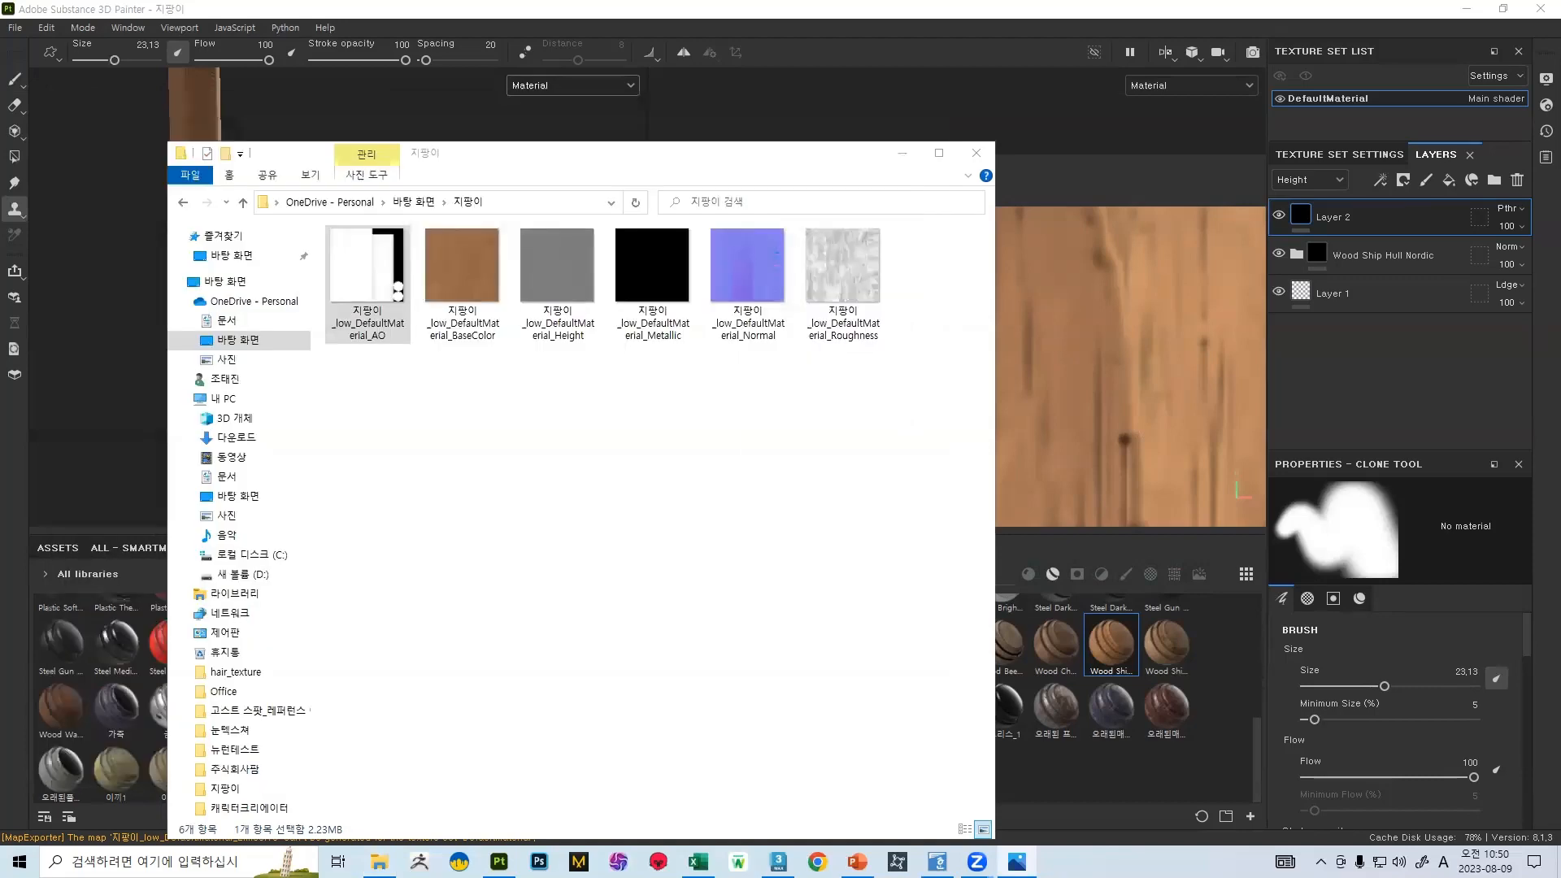
# - Inspect the exported BaseColor and AO maps individually in the image viewer
pyautogui.click(439, 277)
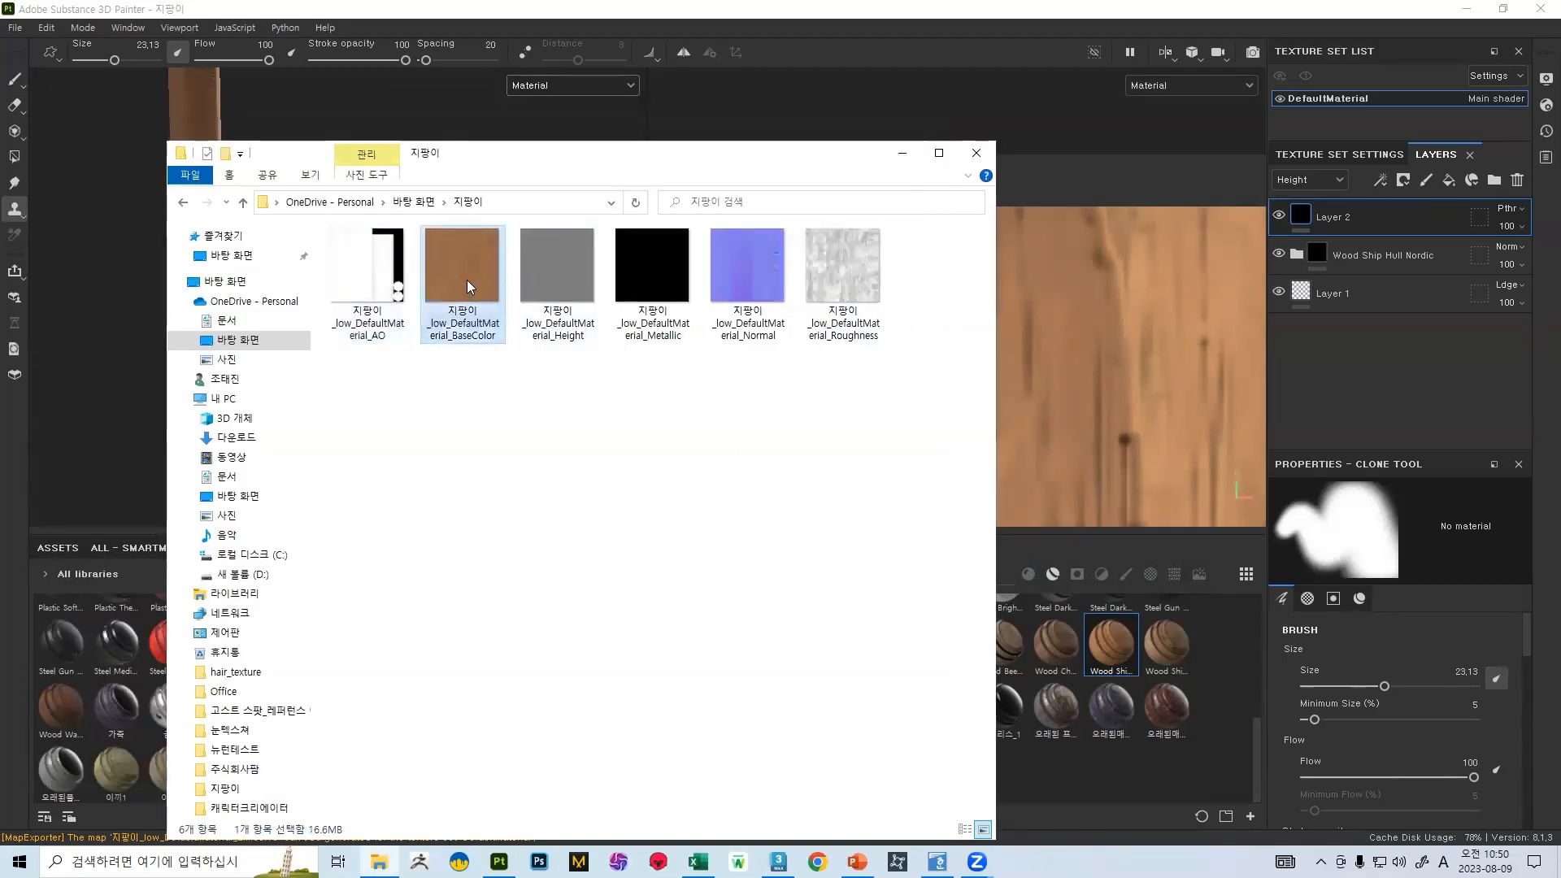
pyautogui.doubleClick(467, 279)
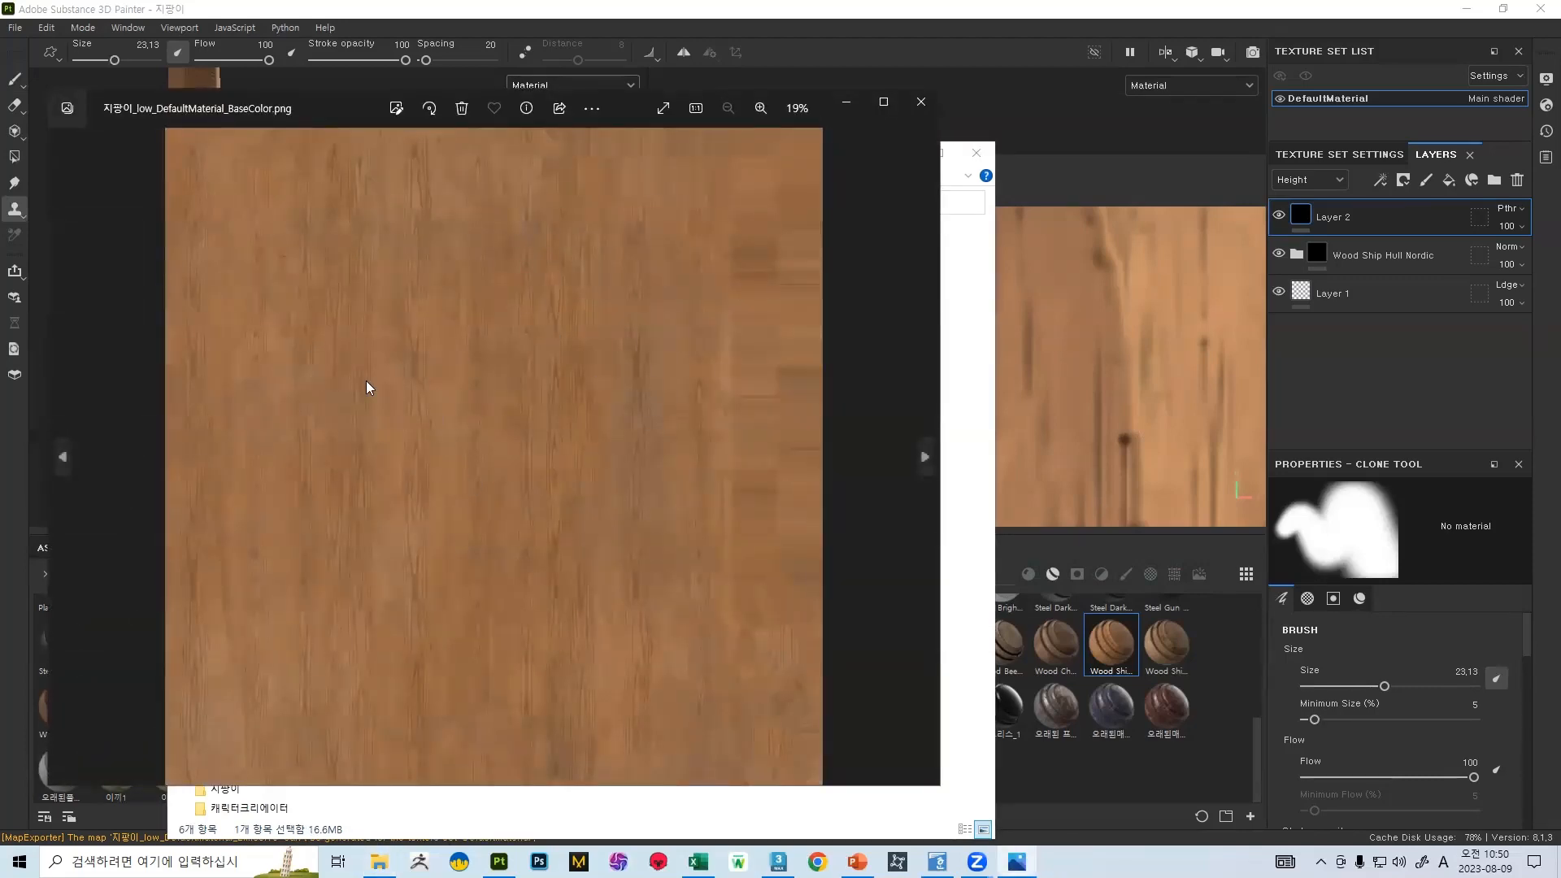
pyautogui.click(921, 101)
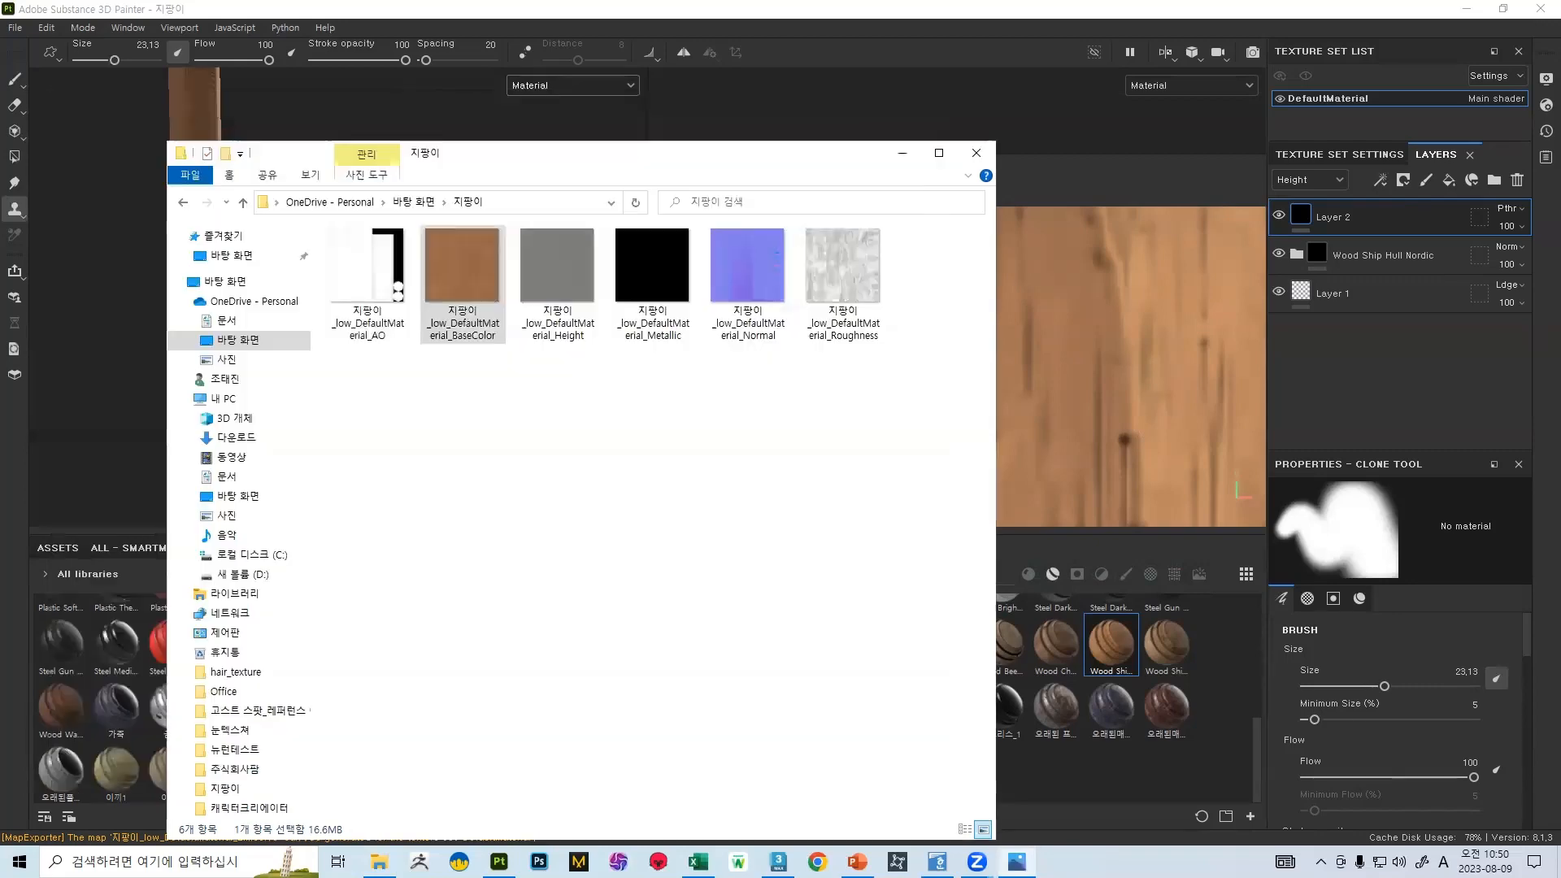
pyautogui.doubleClick(380, 282)
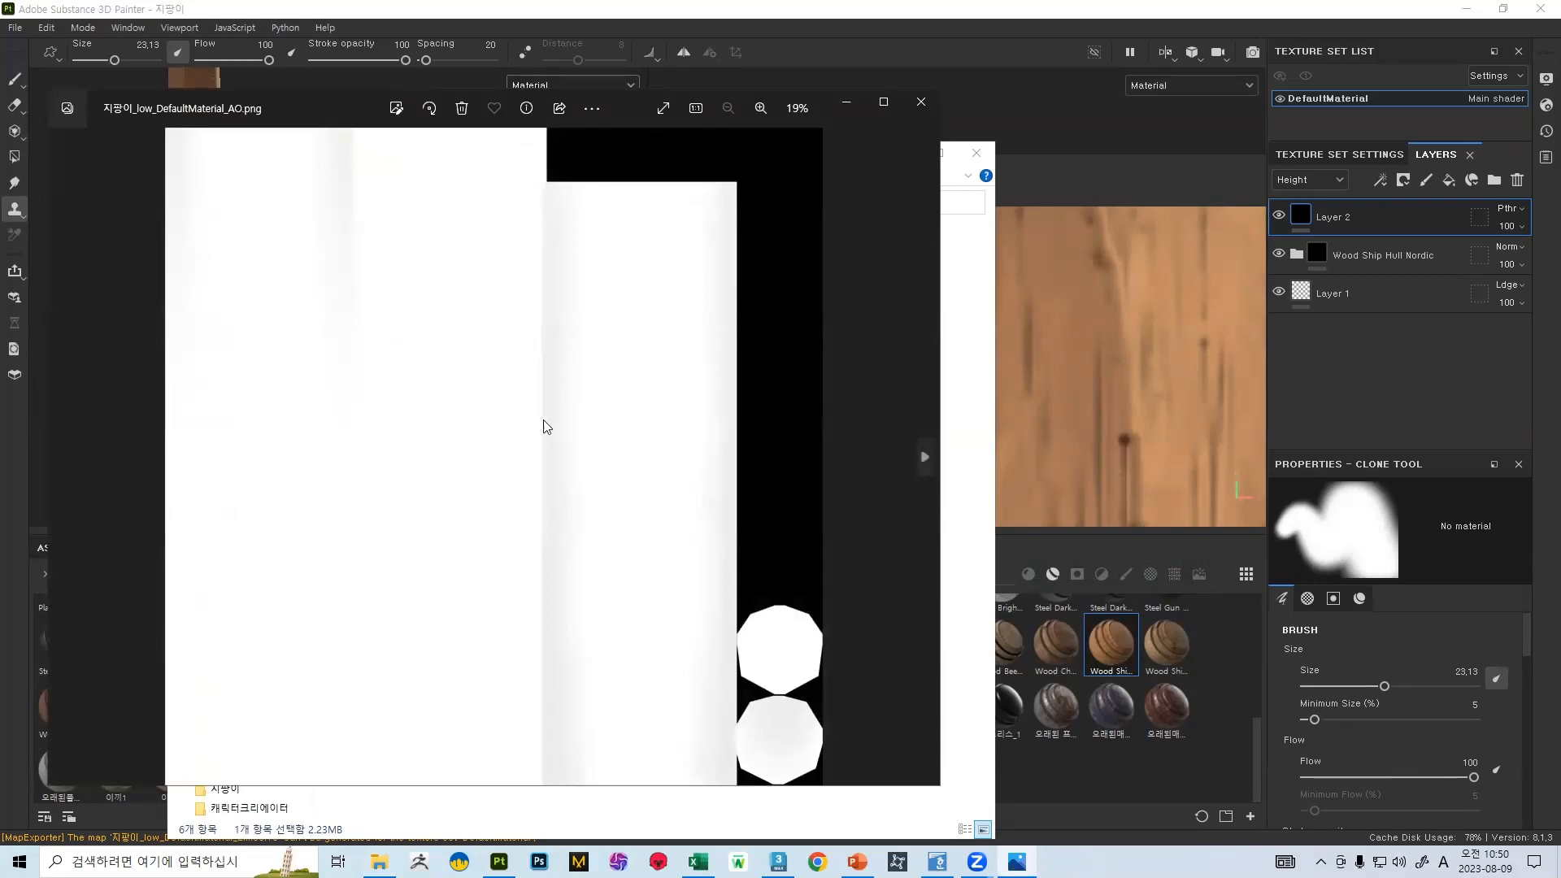
pyautogui.click(921, 106)
# - Inspect the exported Height and Metallic maps individually in the image viewer
pyautogui.click(550, 283)
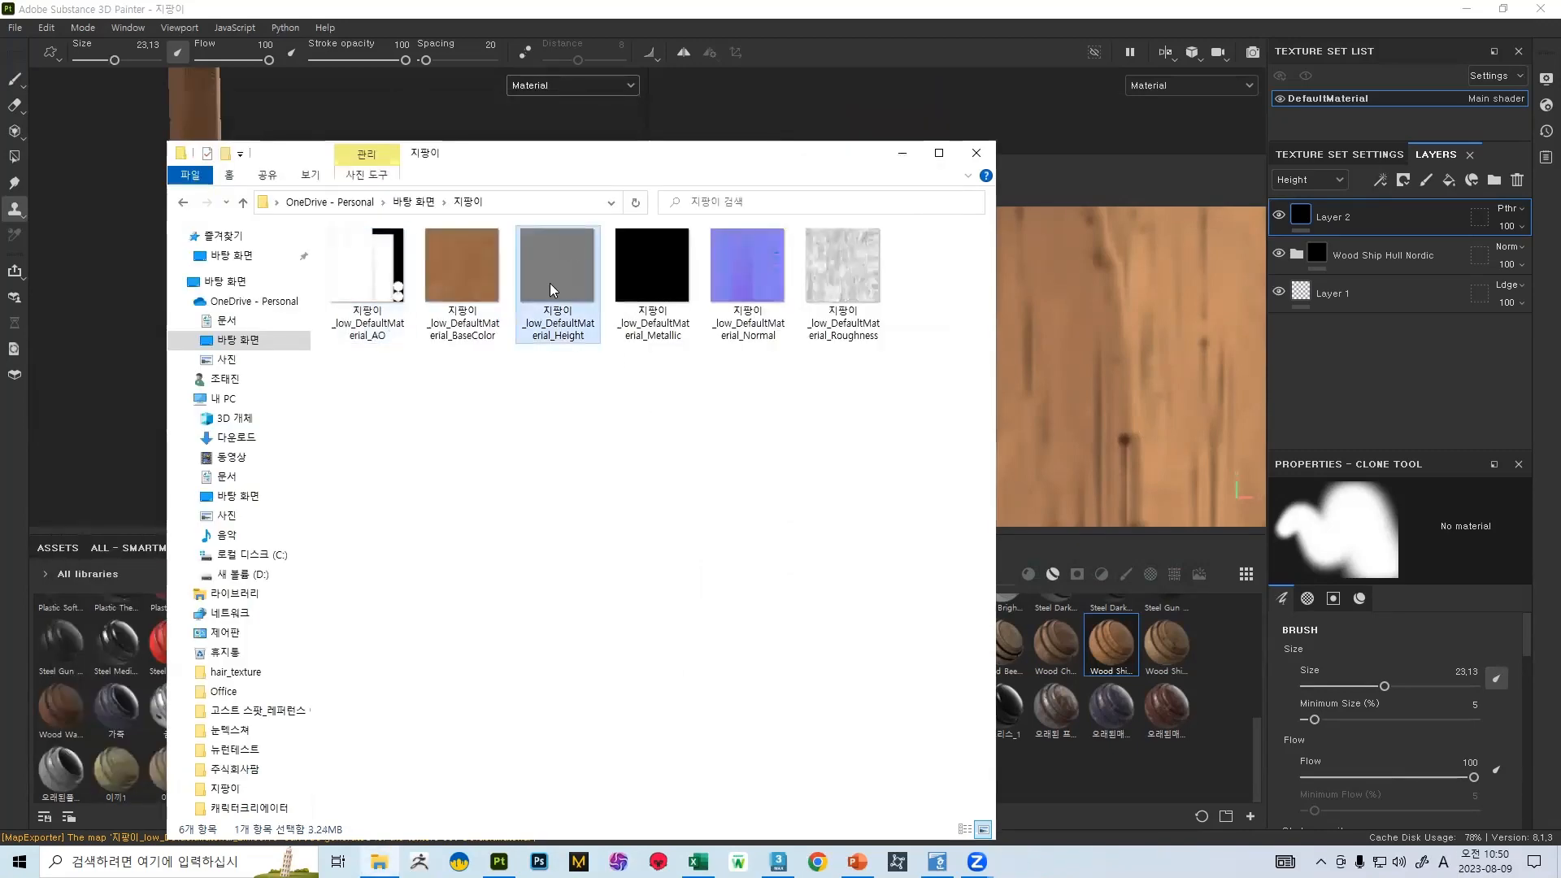
pyautogui.doubleClick(564, 283)
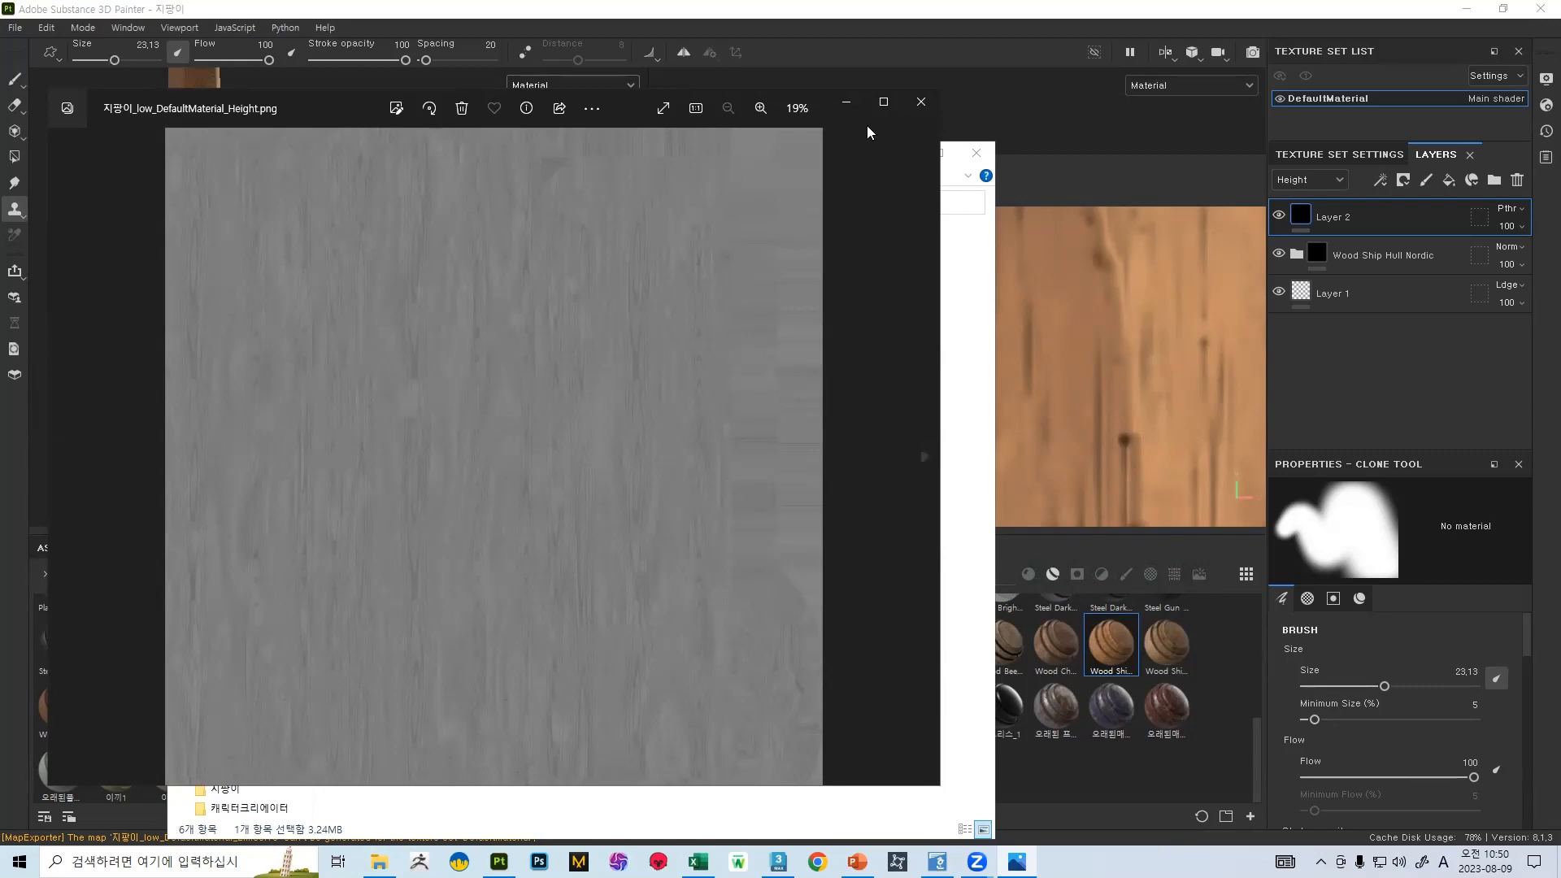
pyautogui.click(913, 104)
pyautogui.doubleClick(649, 294)
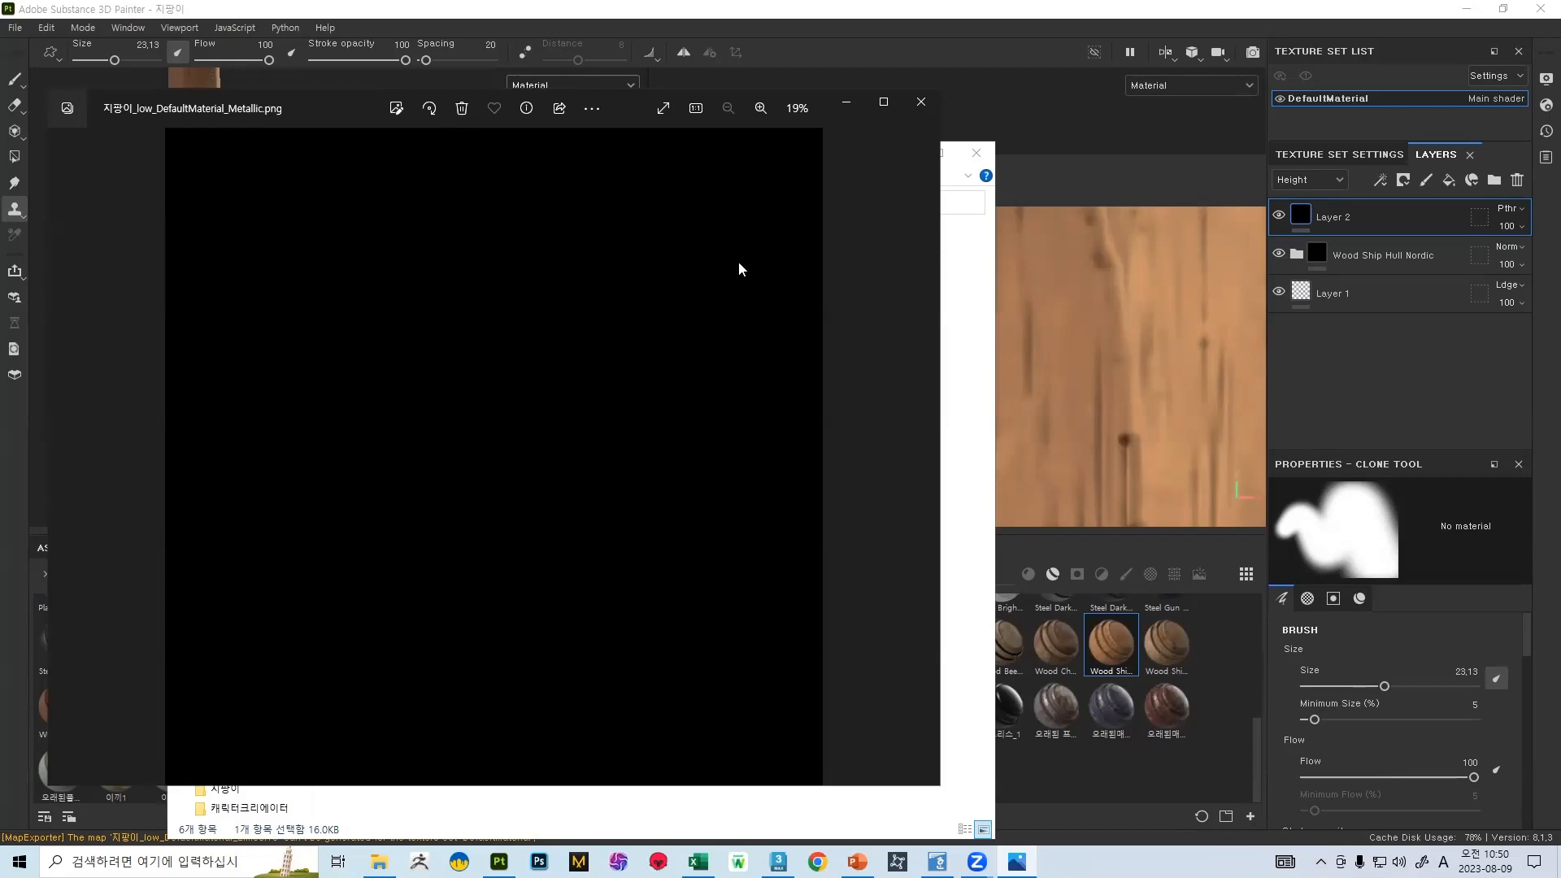
pyautogui.click(921, 102)
# - Inspect the exported Normal and Roughness maps individually in the image viewer
pyautogui.click(738, 312)
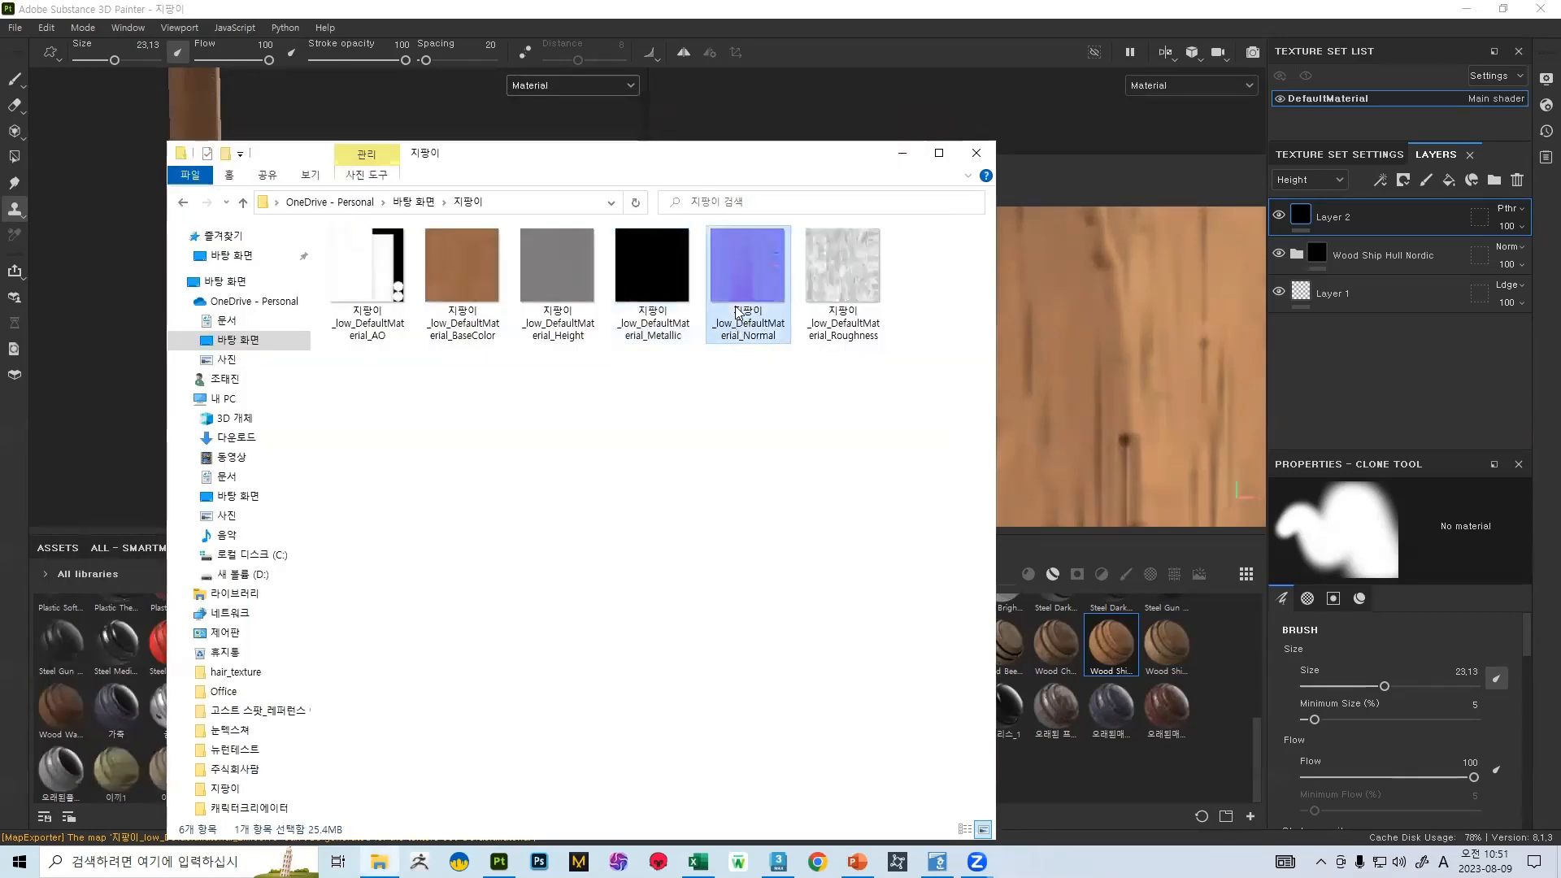
pyautogui.doubleClick(735, 277)
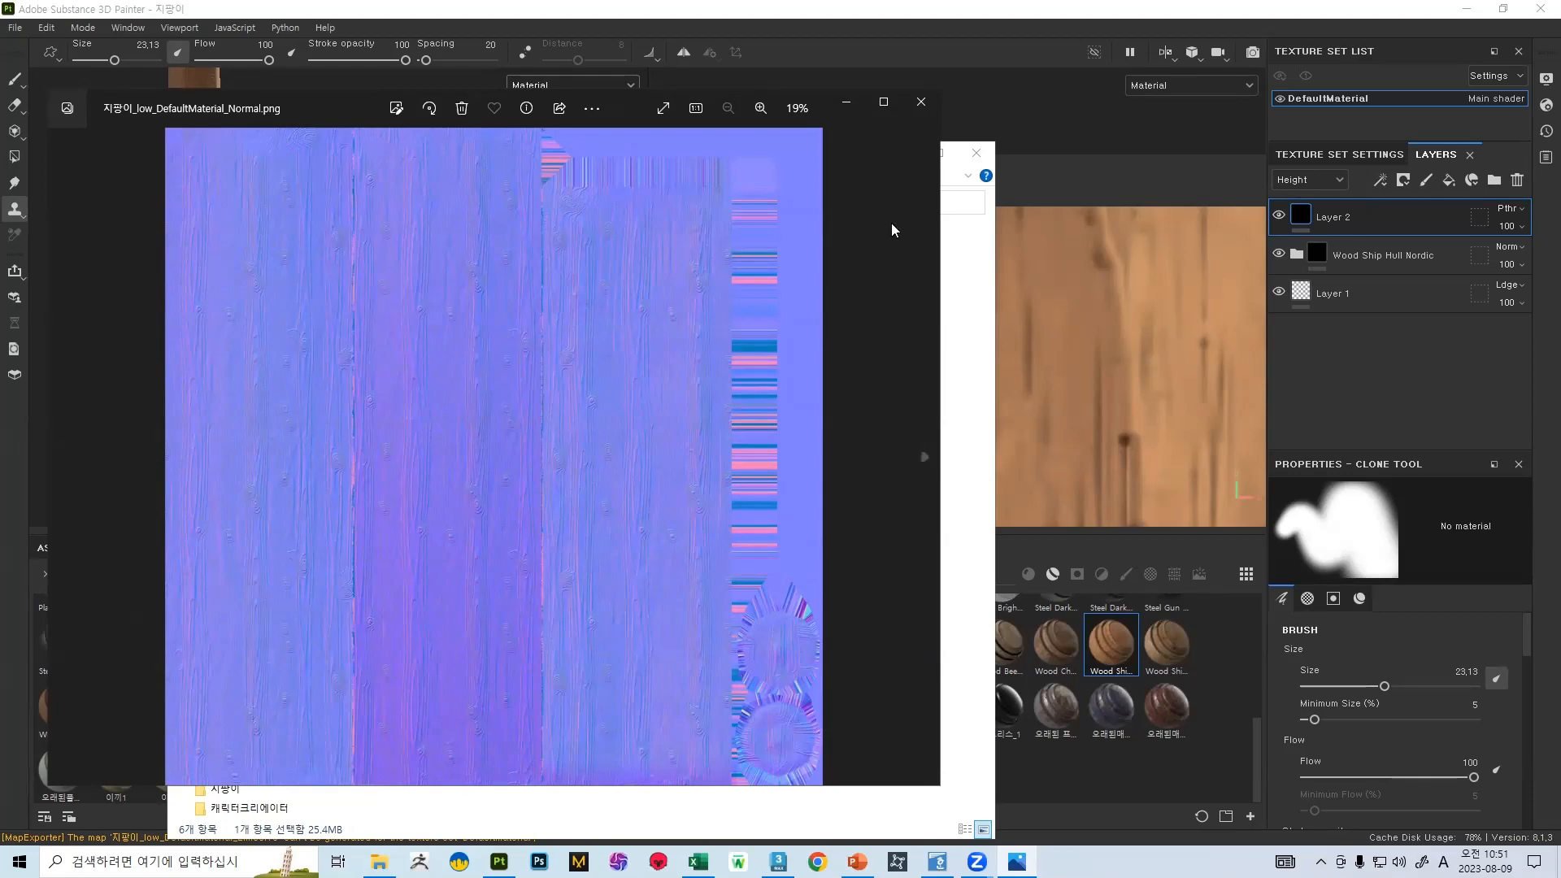
pyautogui.click(922, 102)
pyautogui.click(844, 274)
pyautogui.doubleClick(844, 274)
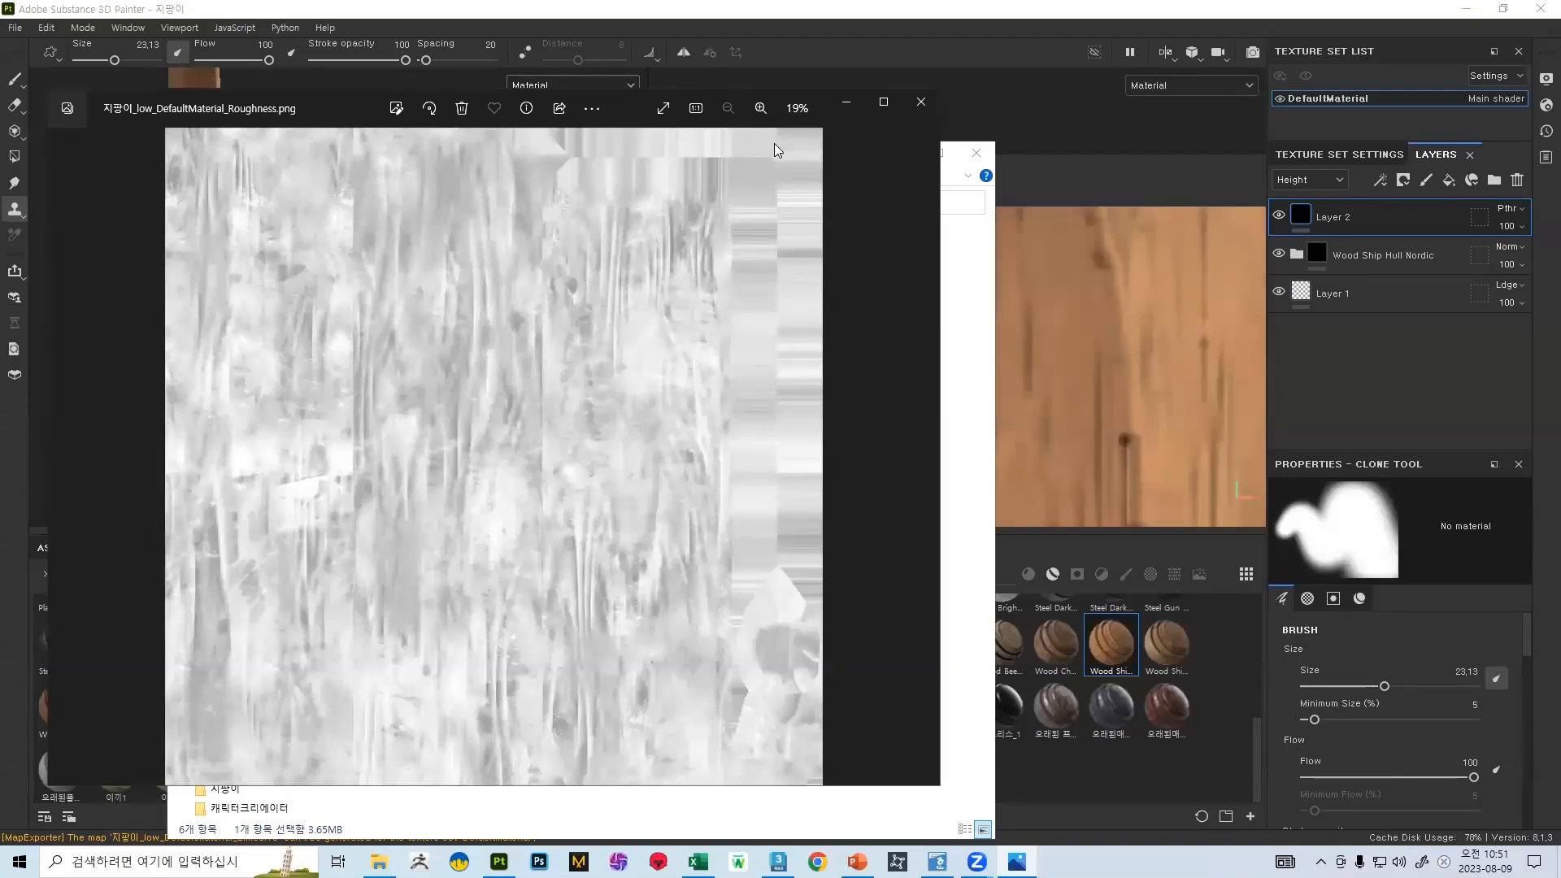
pyautogui.click(921, 101)
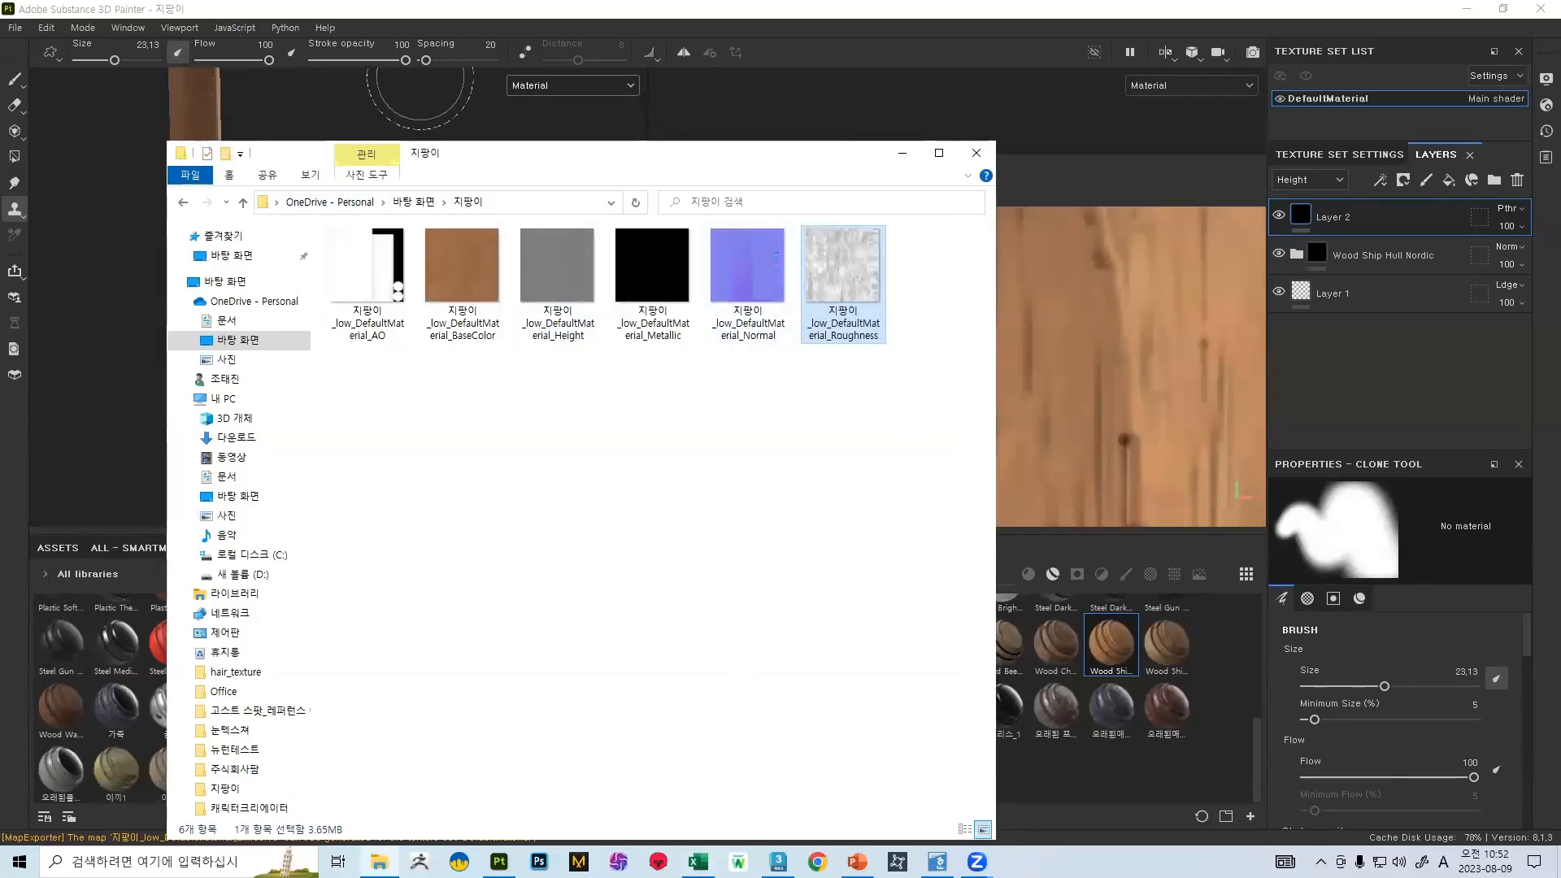
# - Save the cane project in Substance 3D Painter, then clear the texture folder window from in front of the PowerPoint lecture slides
pyautogui.click(418, 7)
pyautogui.click(15, 26)
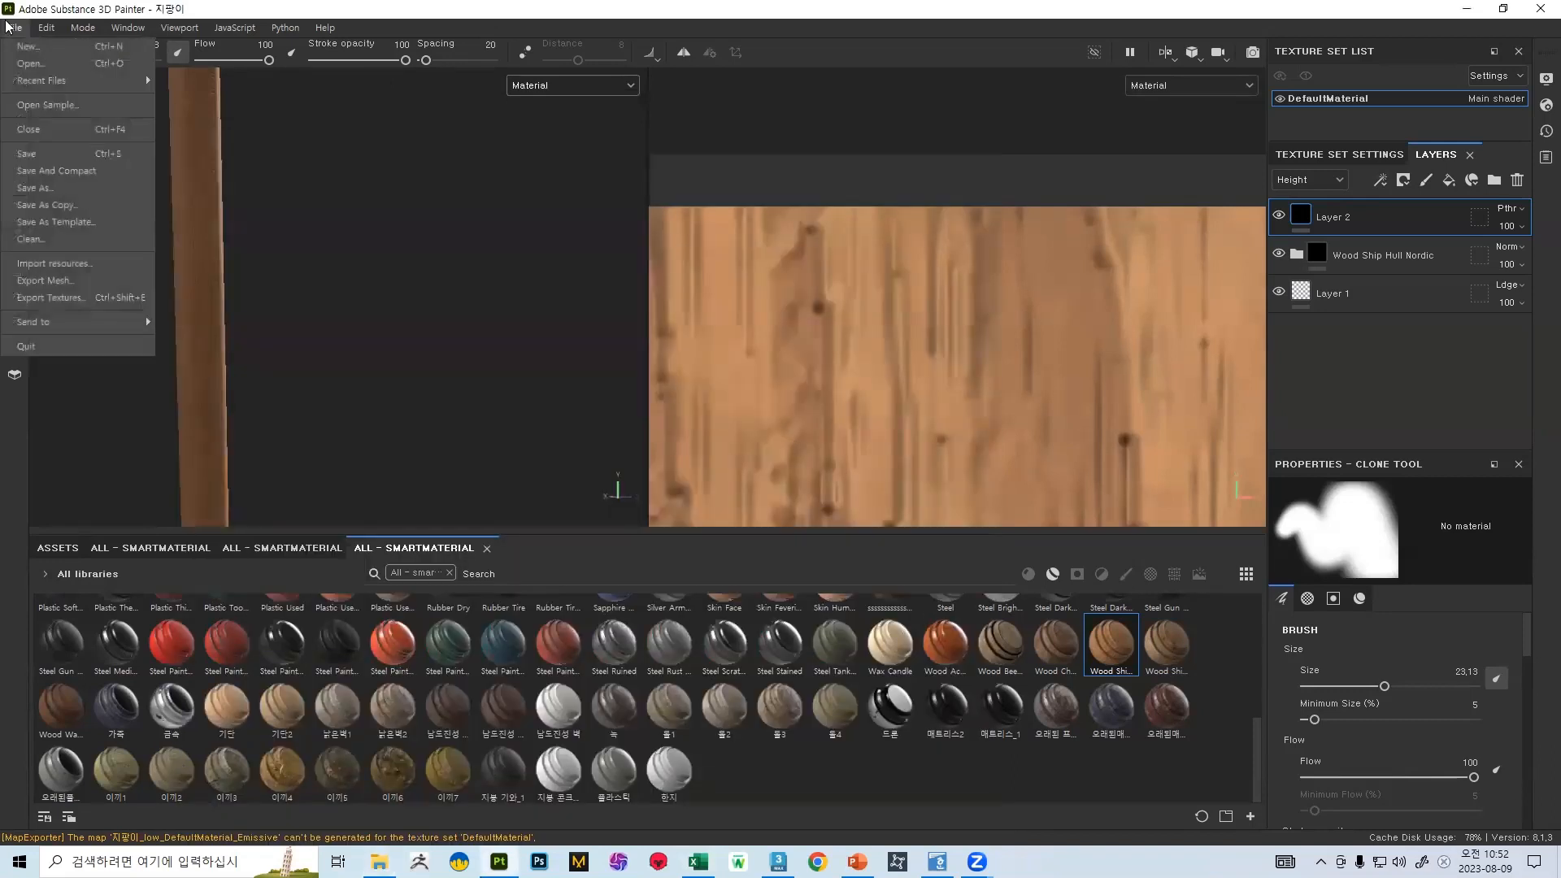
pyautogui.click(36, 153)
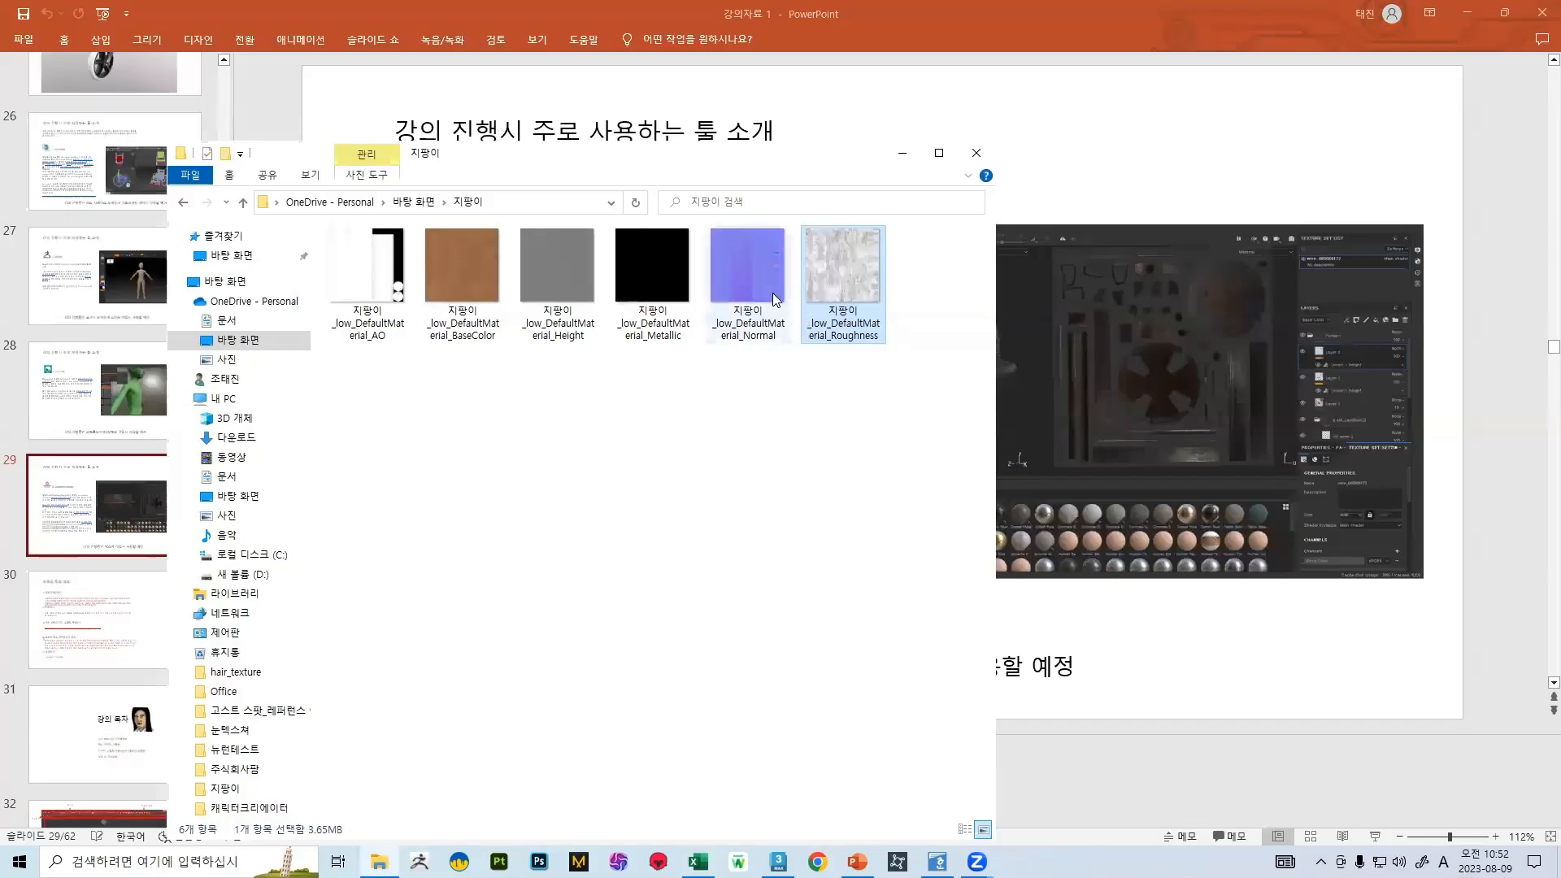
pyautogui.click(925, 132)
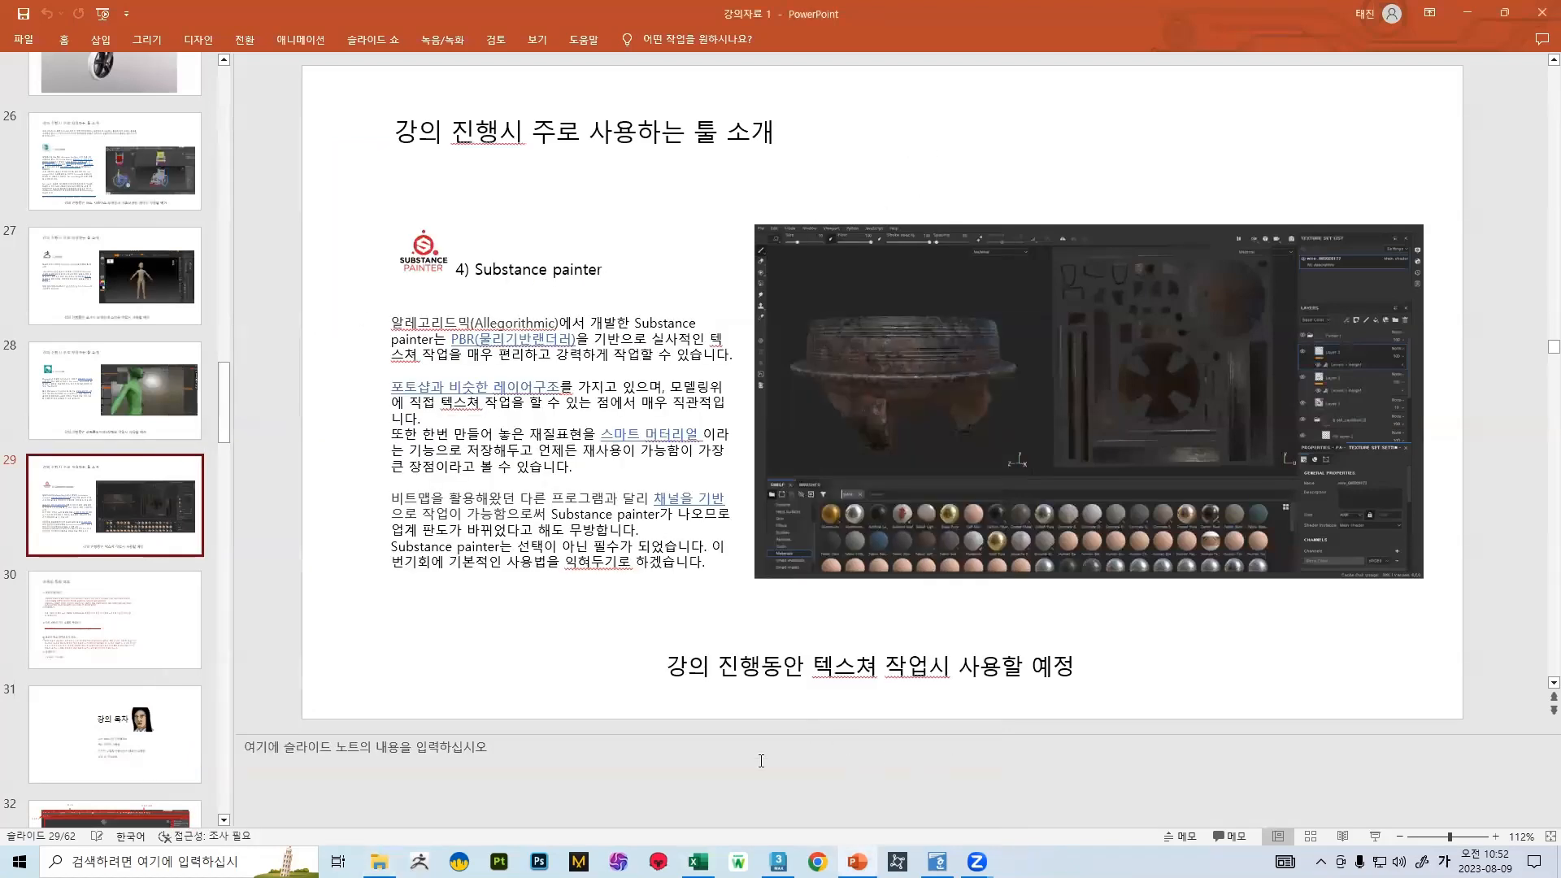